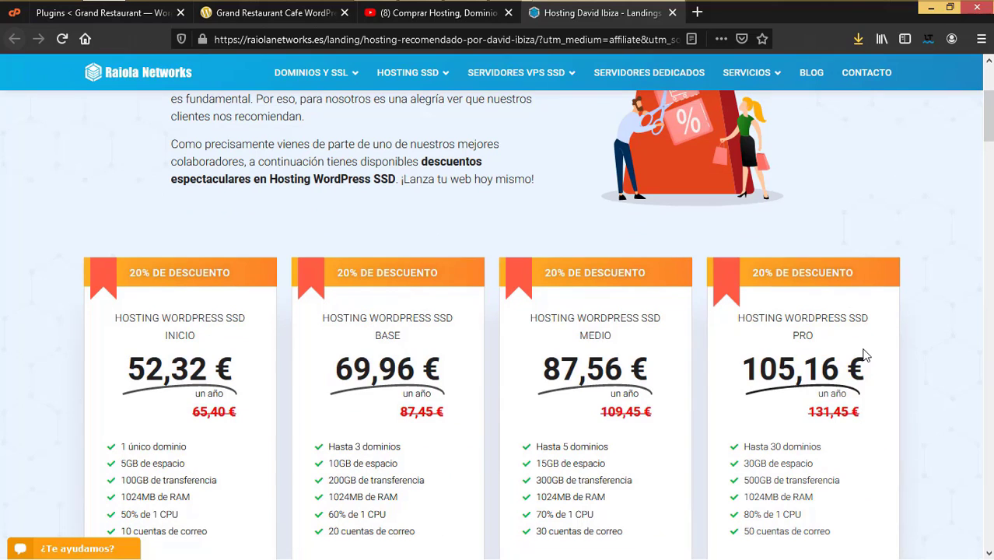
Step: Compare the hosting tutorial video with the 20% discounted WordPress hosting plans
{"action": "left_click", "coordinate": [444, 16]}
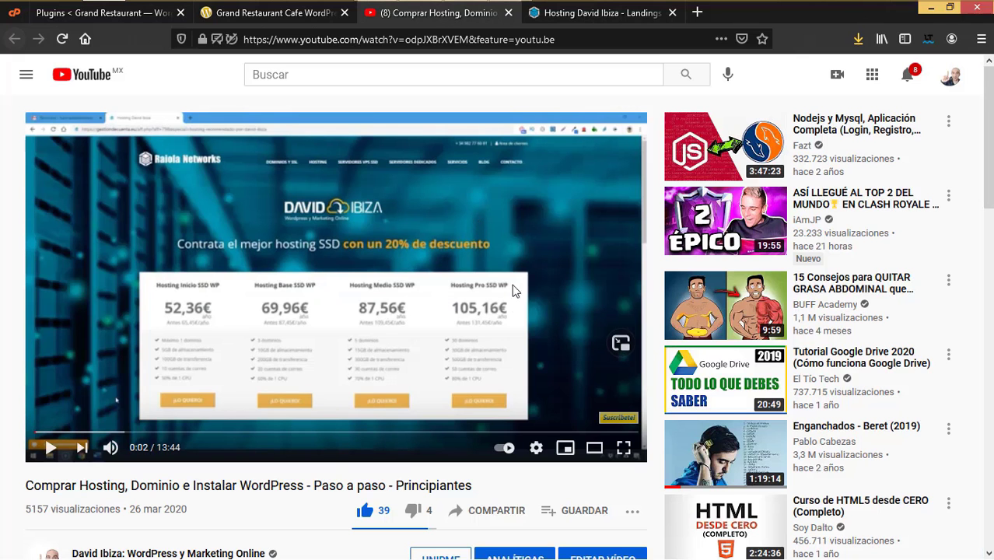
{"action": "left_click", "coordinate": [567, 15]}
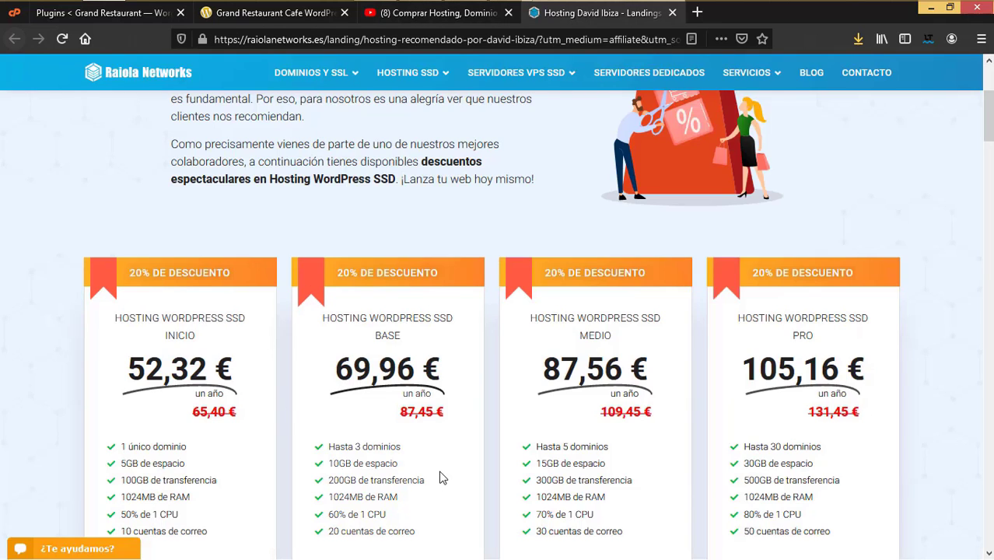
{"action": "scroll", "coordinate": [439, 476], "scroll_direction": "down", "scroll_amount": 1}
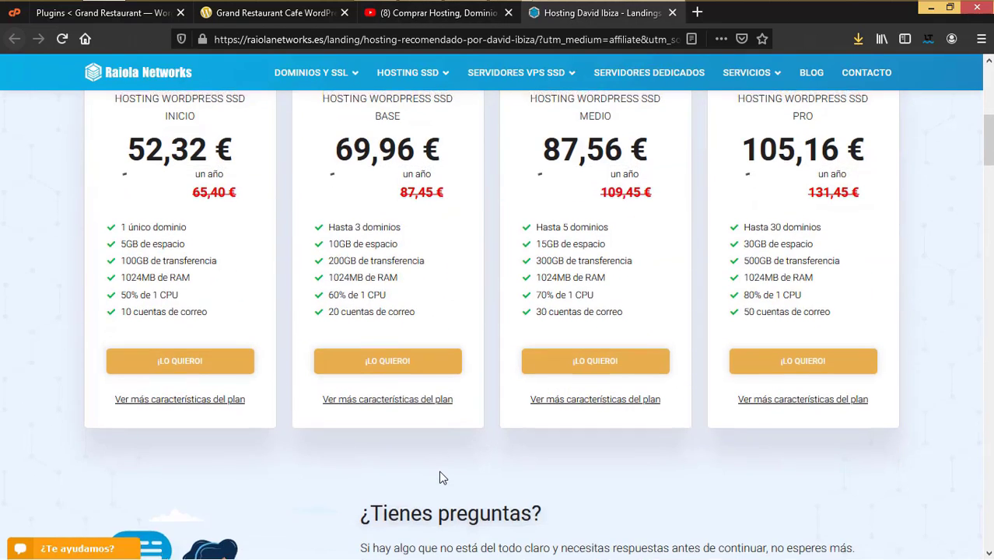
{"action": "scroll", "coordinate": [439, 477], "scroll_direction": "up", "scroll_amount": 1}
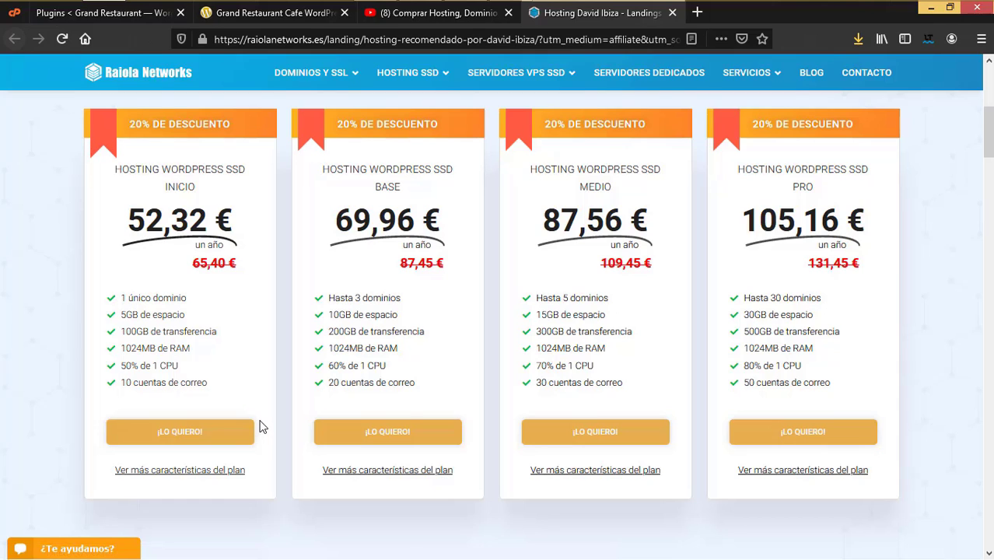
Step: Recheck the discounted pricing cards, then switch to the Grand Restaurant Cafe WordPress Theme page
{"action": "left_click", "coordinate": [459, 14]}
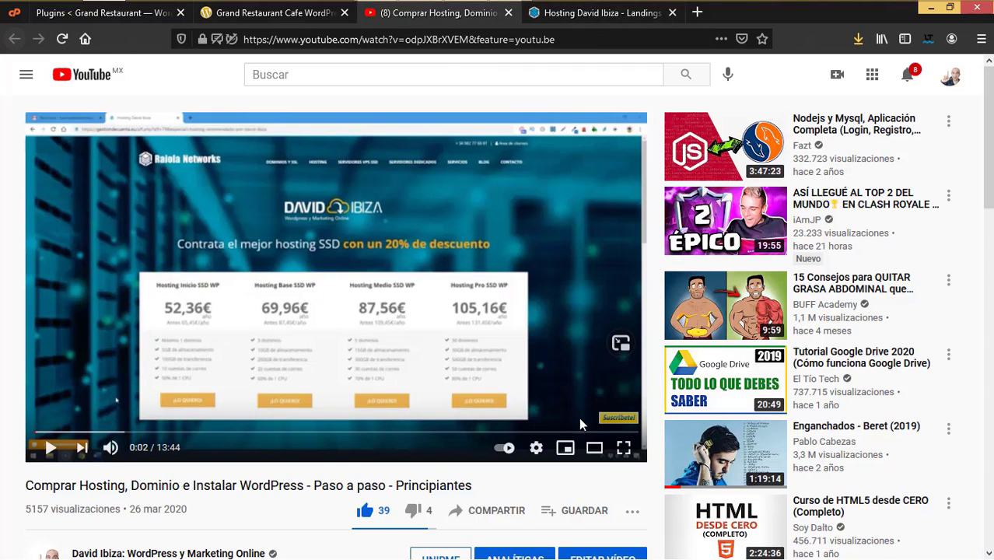
{"action": "left_click", "coordinate": [580, 14]}
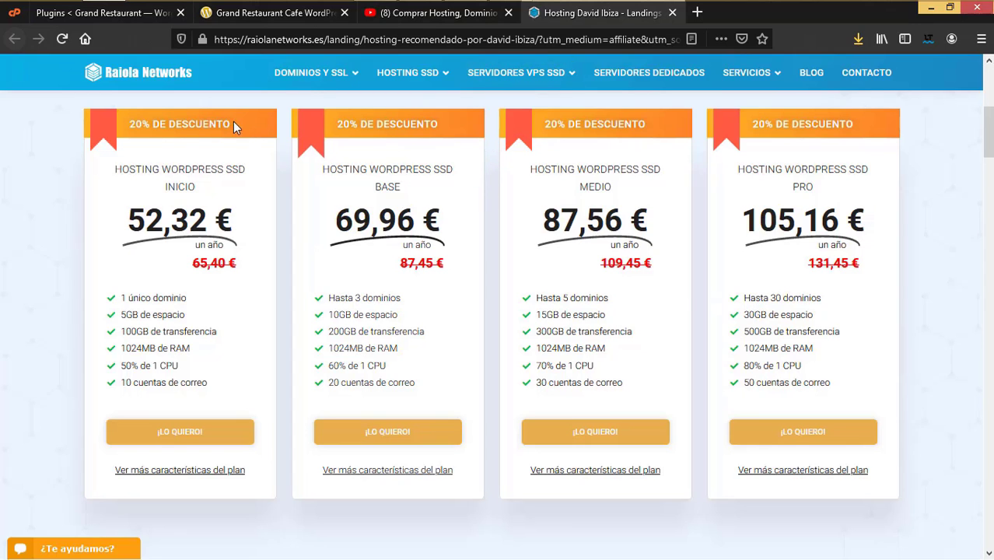
{"action": "scroll", "coordinate": [301, 280], "scroll_direction": "up", "scroll_amount": 3}
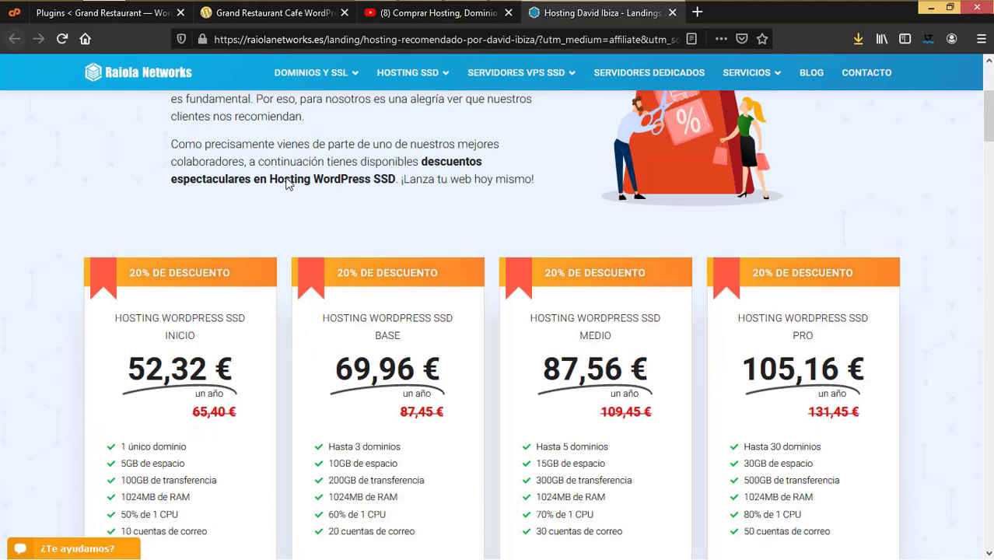
{"action": "scroll", "coordinate": [303, 295], "scroll_direction": "down", "scroll_amount": 3}
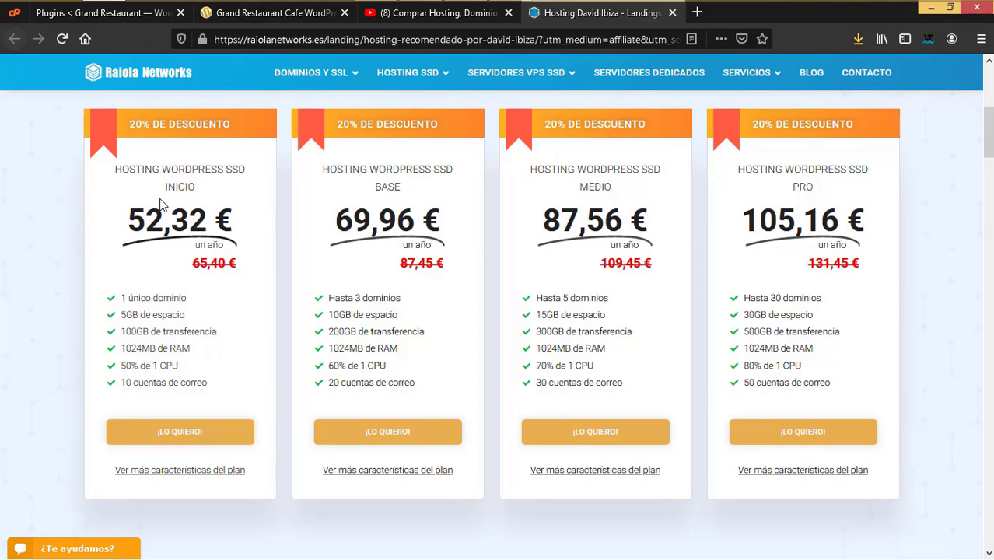
{"action": "left_click", "coordinate": [308, 14]}
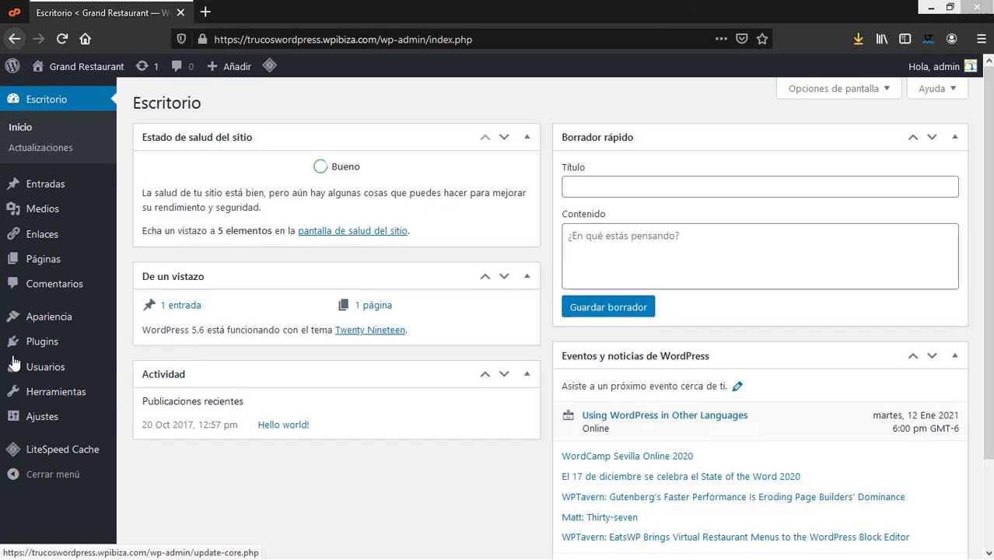
Step: Go to Apariencia > Temas to view the installed themes
{"action": "mouse_move", "coordinate": [55, 222]}
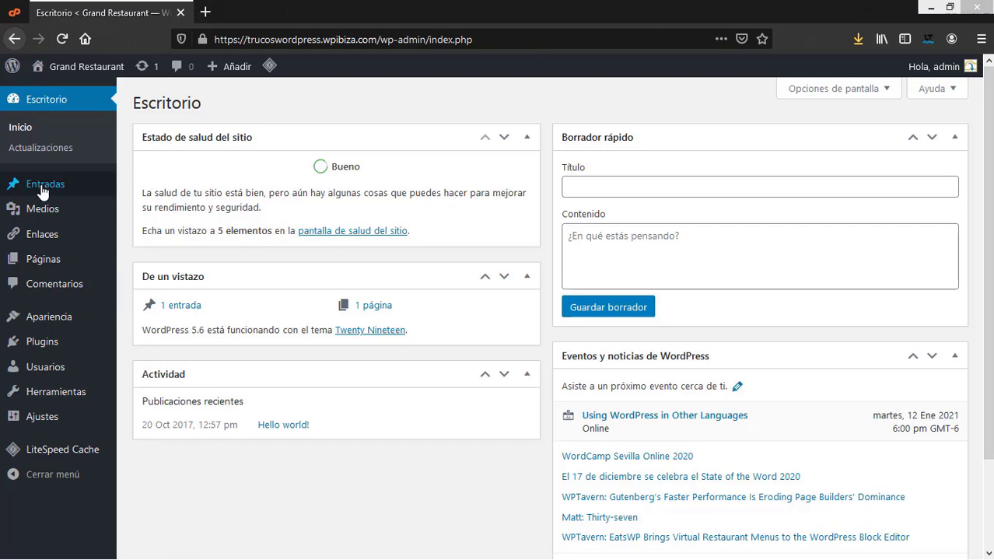
{"action": "mouse_move", "coordinate": [84, 188]}
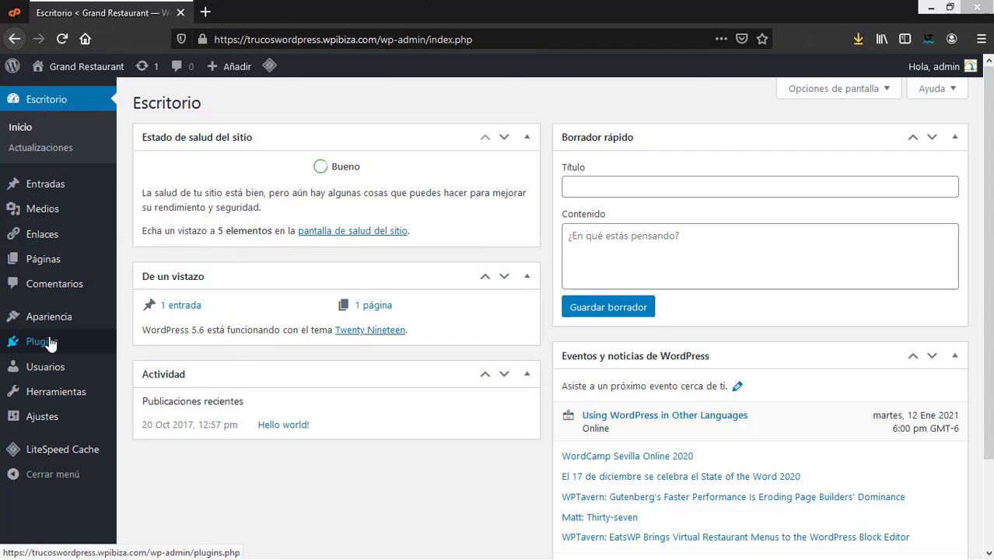
{"action": "mouse_move", "coordinate": [53, 318]}
{"action": "left_click", "coordinate": [156, 323]}
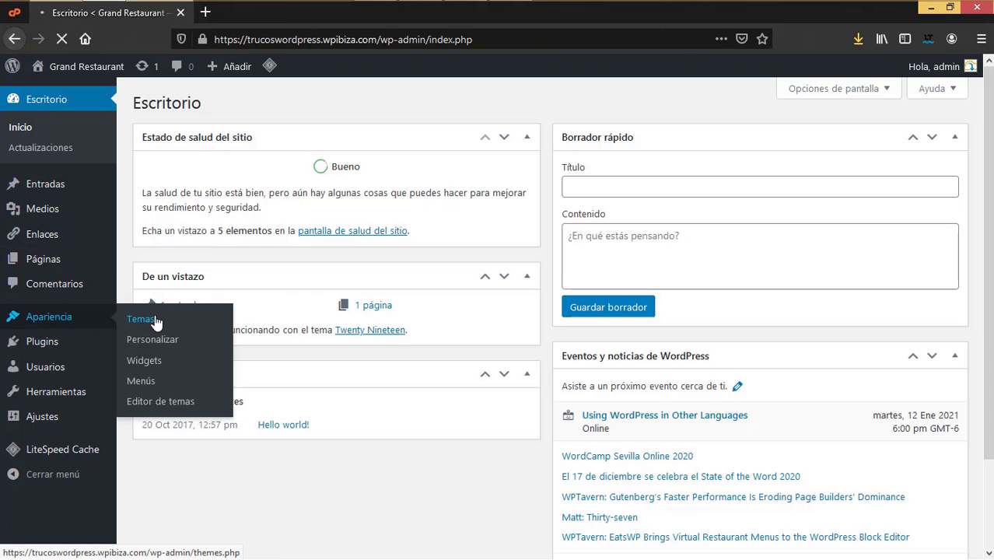
{"action": "scroll", "coordinate": [289, 135], "scroll_direction": "down", "scroll_amount": 3}
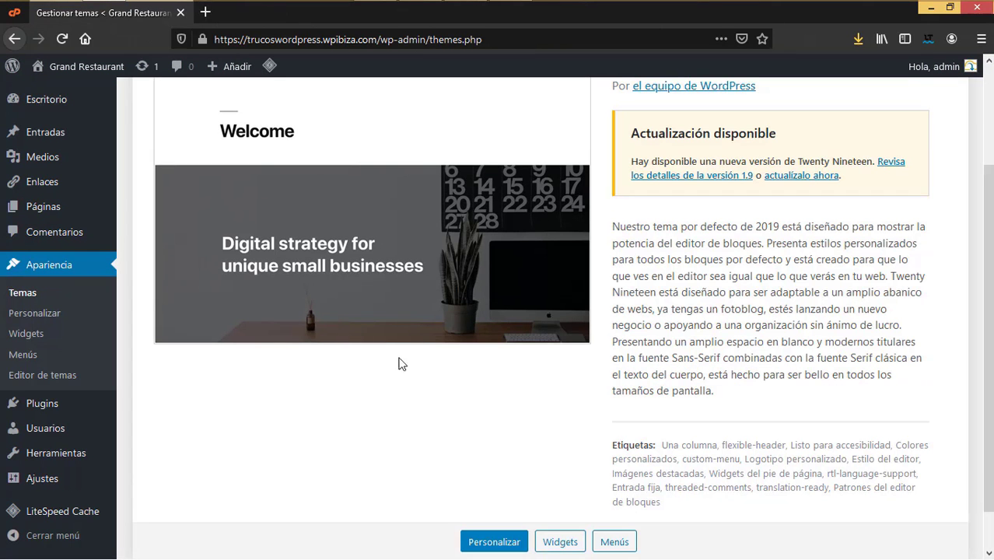
{"action": "scroll", "coordinate": [357, 250], "scroll_direction": "up", "scroll_amount": 3}
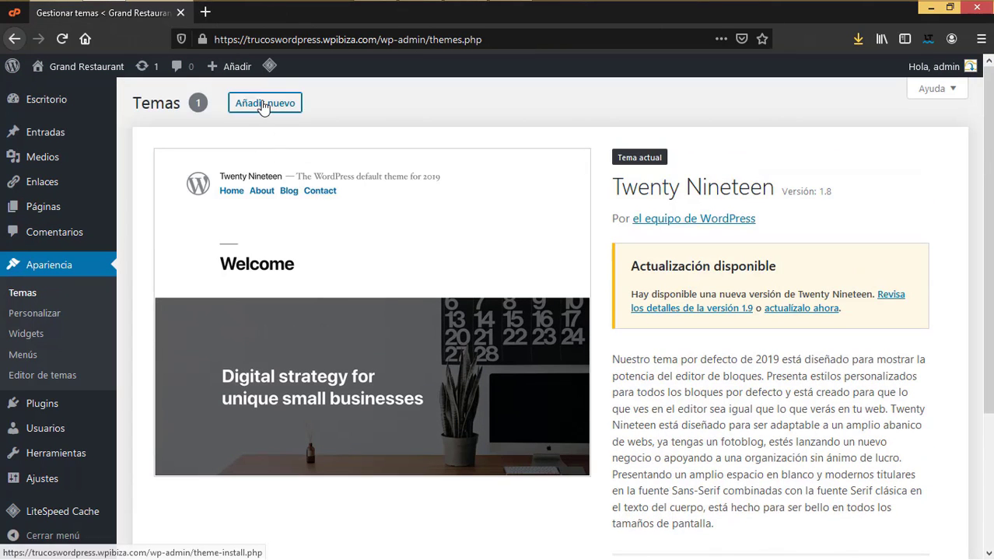
Step: Choose Añadir nuevo > Subir tema and browse for a theme zip file
{"action": "left_click", "coordinate": [263, 105]}
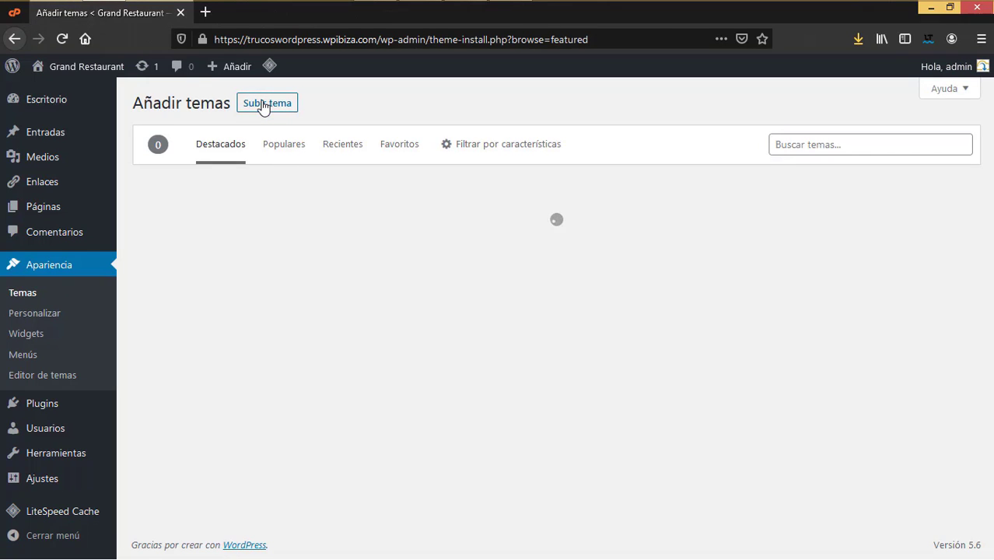
{"action": "left_click", "coordinate": [263, 106]}
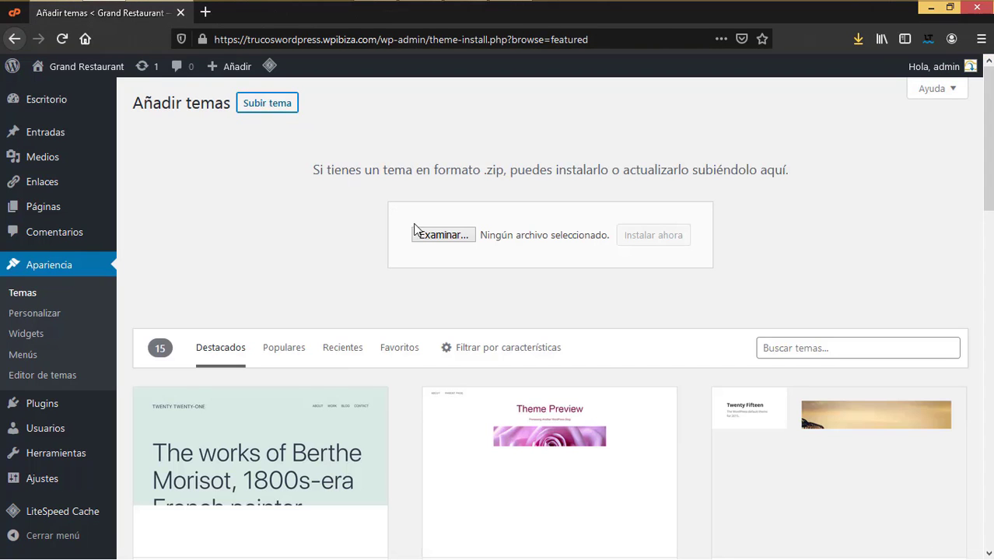
{"action": "left_click", "coordinate": [442, 237]}
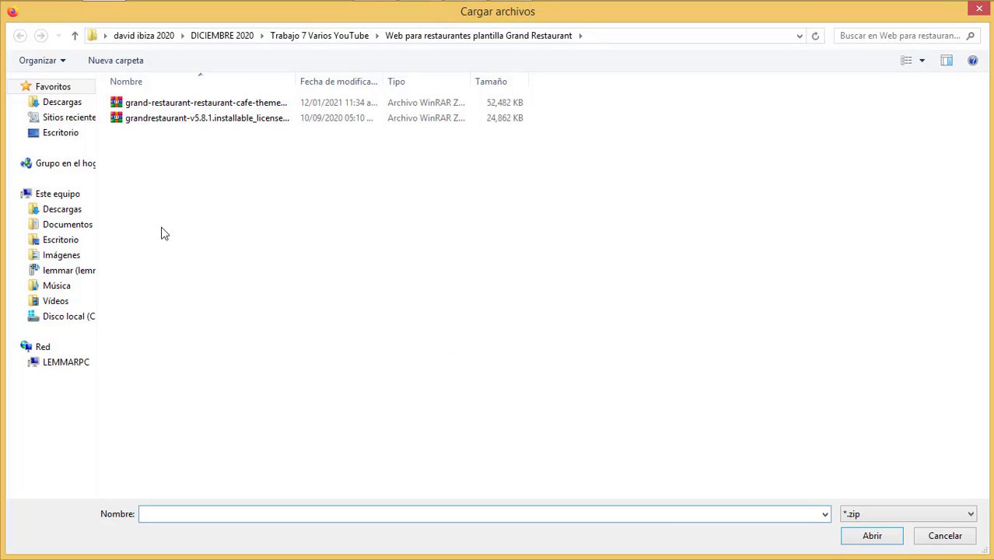
Step: Select only grandrestaurant-v5.8.1.installable_licensed.zip in the file dialog and open it
{"action": "left_click_drag", "start_coordinate": [296, 80], "coordinate": [448, 81]}
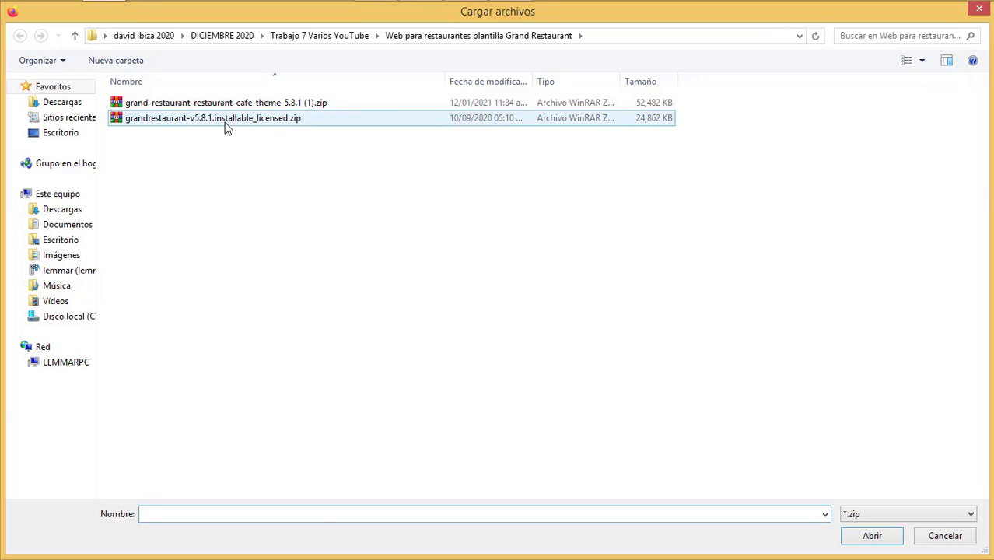
{"action": "left_click", "coordinate": [199, 121]}
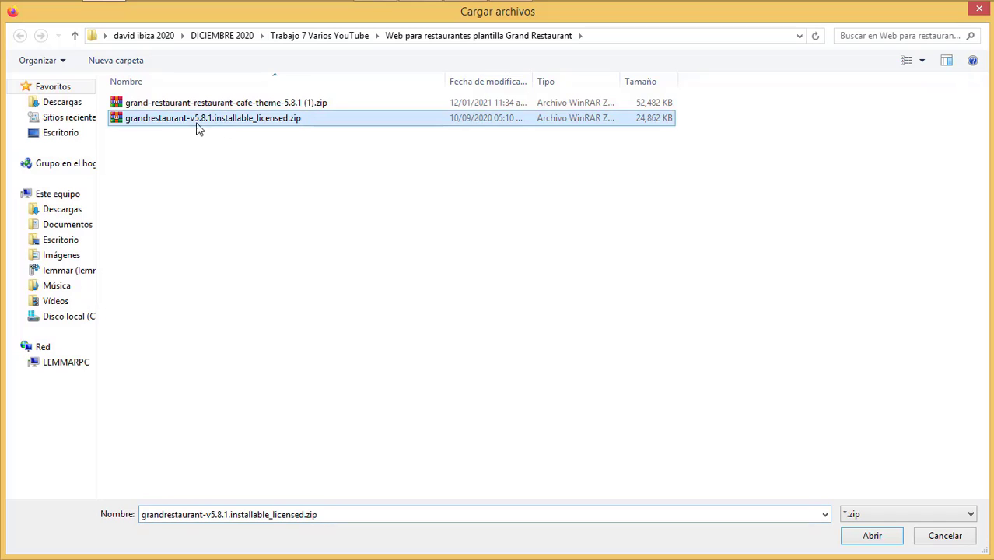
{"action": "left_click", "coordinate": [281, 108], "text": "ctrl"}
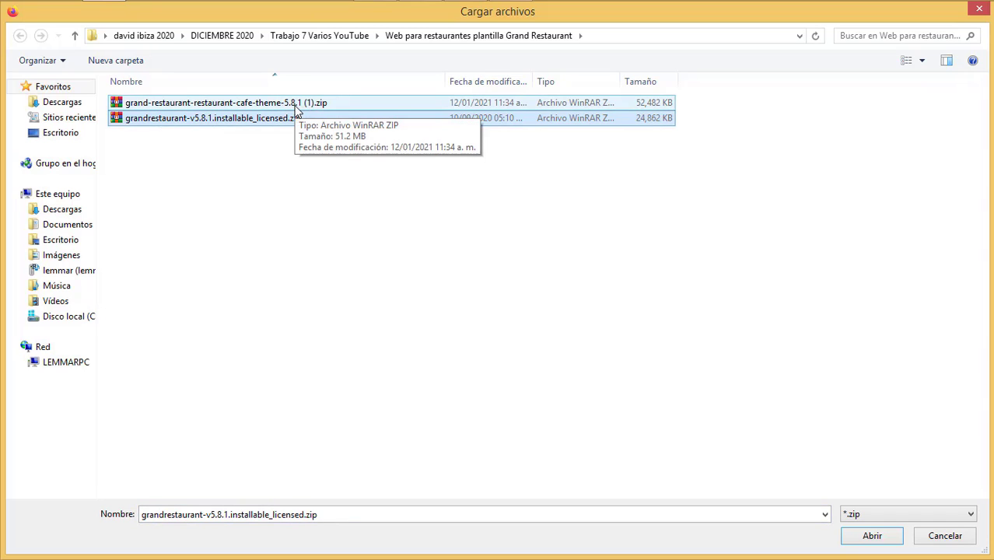
{"action": "left_click", "coordinate": [182, 117]}
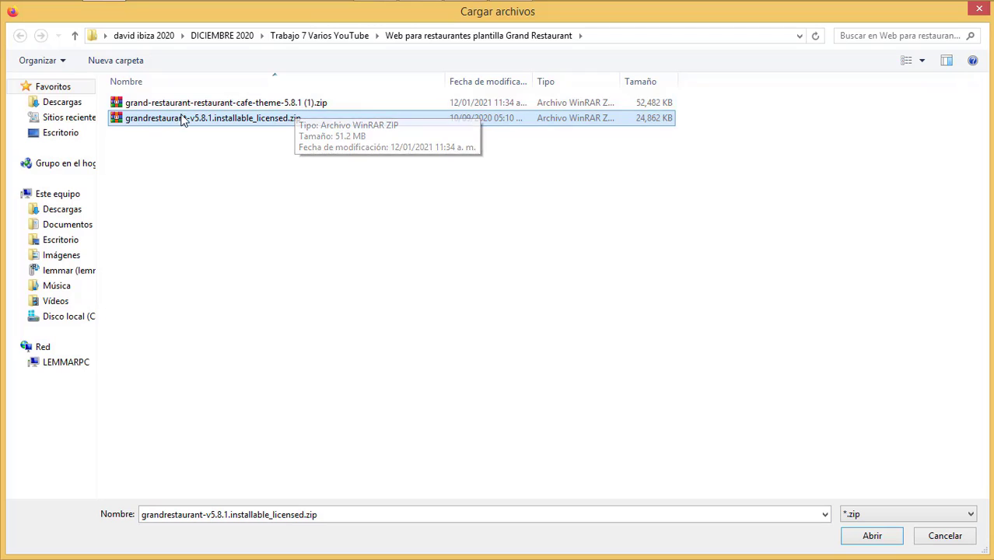
{"action": "left_click", "coordinate": [227, 104], "text": "ctrl"}
{"action": "left_click", "coordinate": [257, 119]}
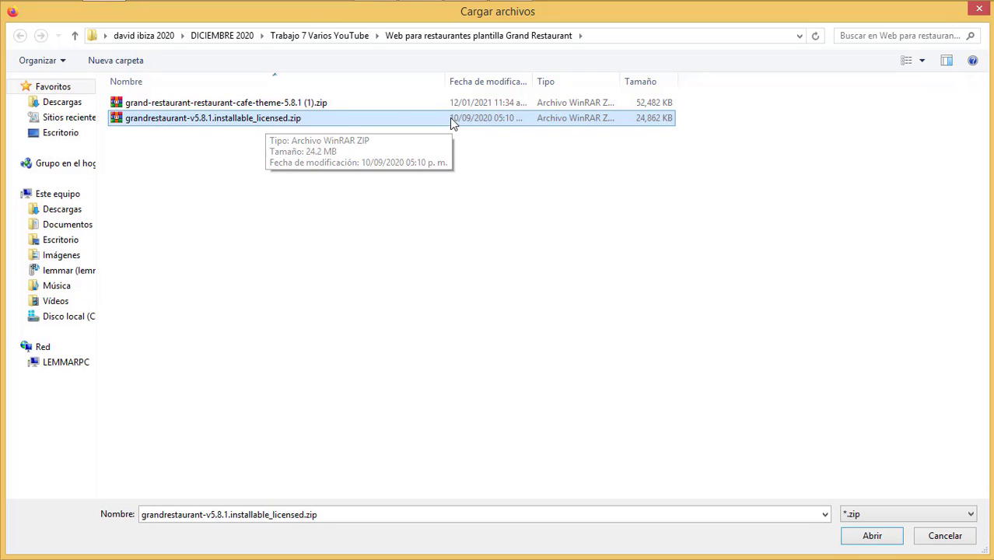
{"action": "left_click", "coordinate": [863, 535]}
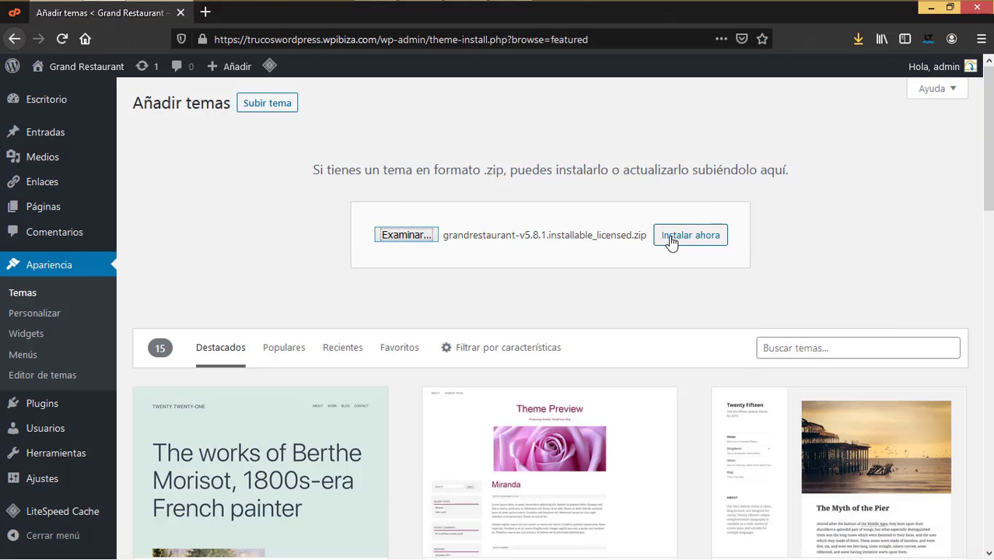
Step: Install the Grand Restaurant theme from the uploaded zip and activate it
{"action": "left_click", "coordinate": [670, 241]}
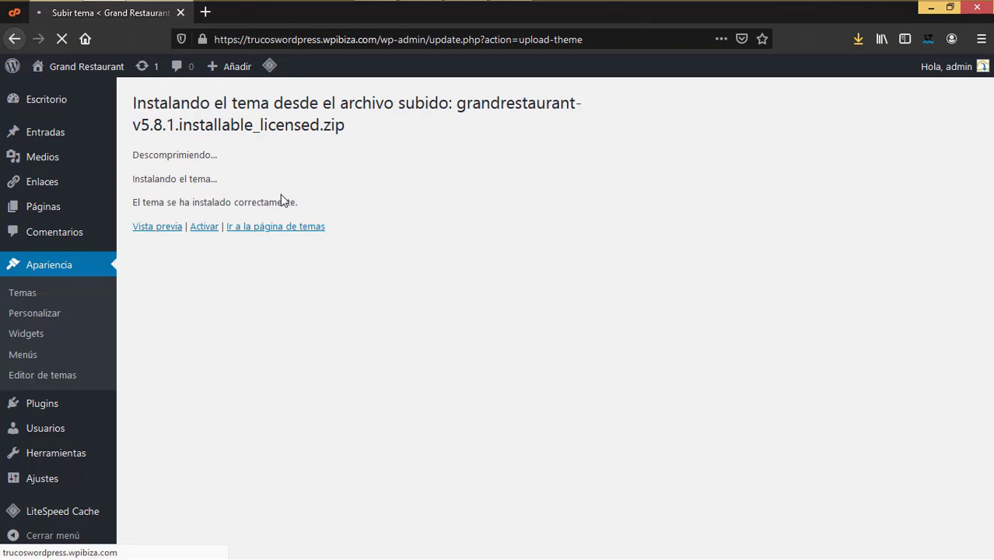
{"action": "left_click", "coordinate": [204, 228]}
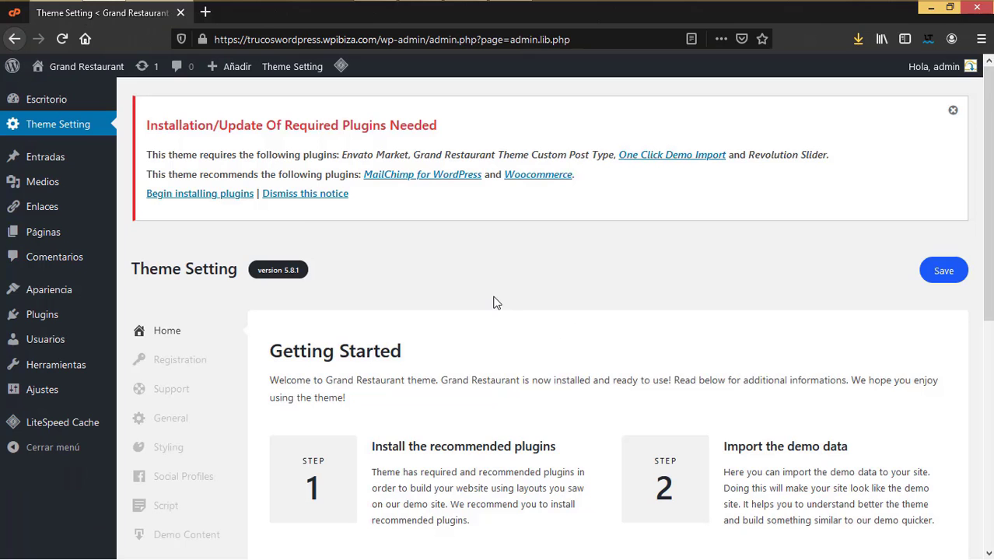
Step: Scroll through the Grand Restaurant Getting Started page's four setup steps
{"action": "scroll", "coordinate": [496, 302], "scroll_direction": "down", "scroll_amount": 3}
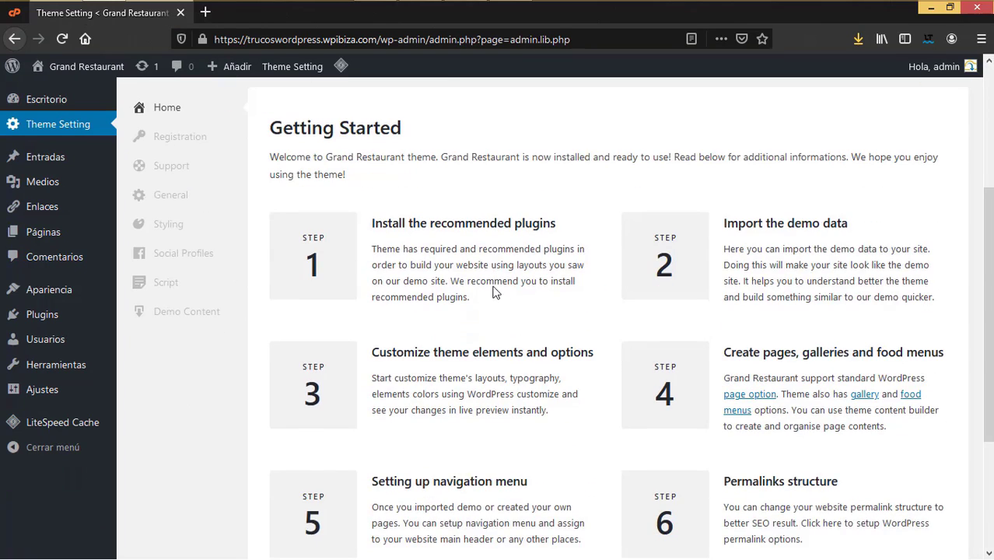
{"action": "scroll", "coordinate": [494, 286], "scroll_direction": "down", "scroll_amount": 2}
{"action": "scroll", "coordinate": [493, 288], "scroll_direction": "up", "scroll_amount": 2}
{"action": "scroll", "coordinate": [737, 398], "scroll_direction": "down", "scroll_amount": 3}
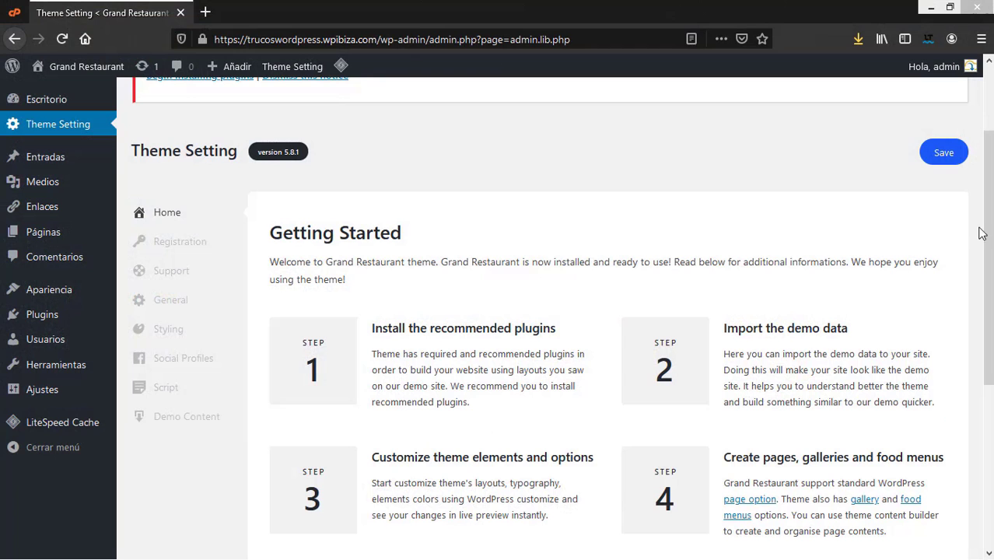
{"action": "scroll", "coordinate": [982, 233], "scroll_direction": "up", "scroll_amount": 2}
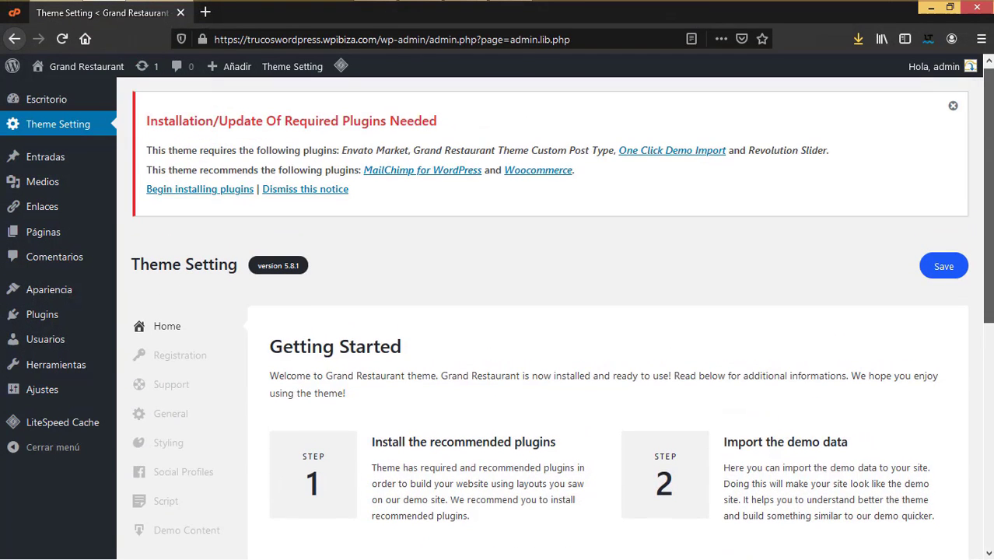
{"action": "scroll", "coordinate": [991, 187], "scroll_direction": "down", "scroll_amount": 2}
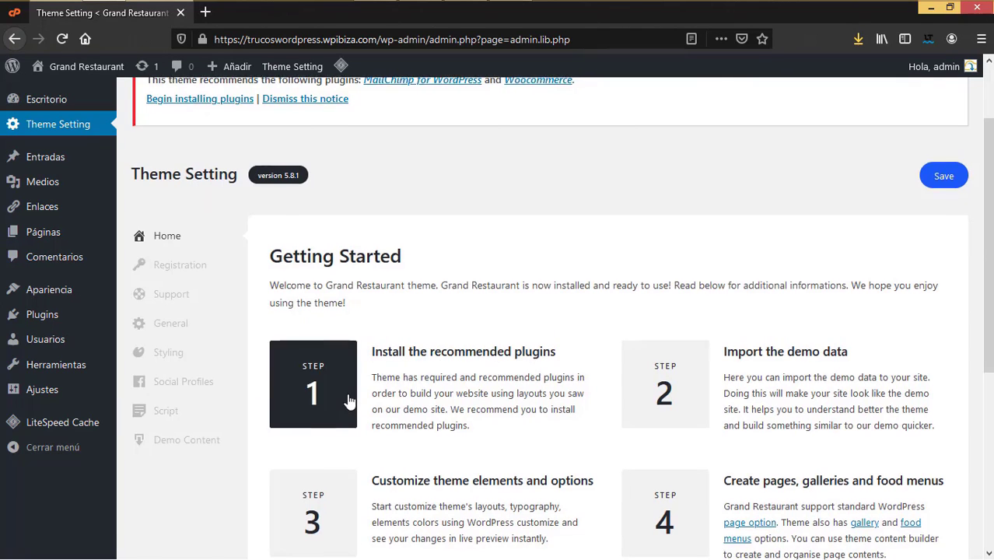
{"action": "scroll", "coordinate": [348, 396], "scroll_direction": "up", "scroll_amount": 2}
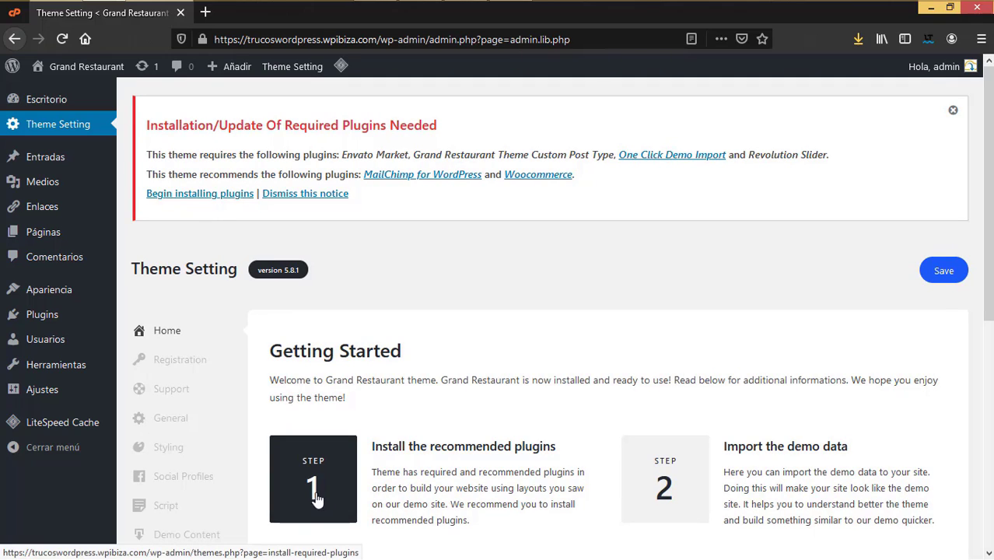
Step: Open the Step 1 recommended plugins installer and review the plugin list
{"action": "left_click", "coordinate": [314, 484]}
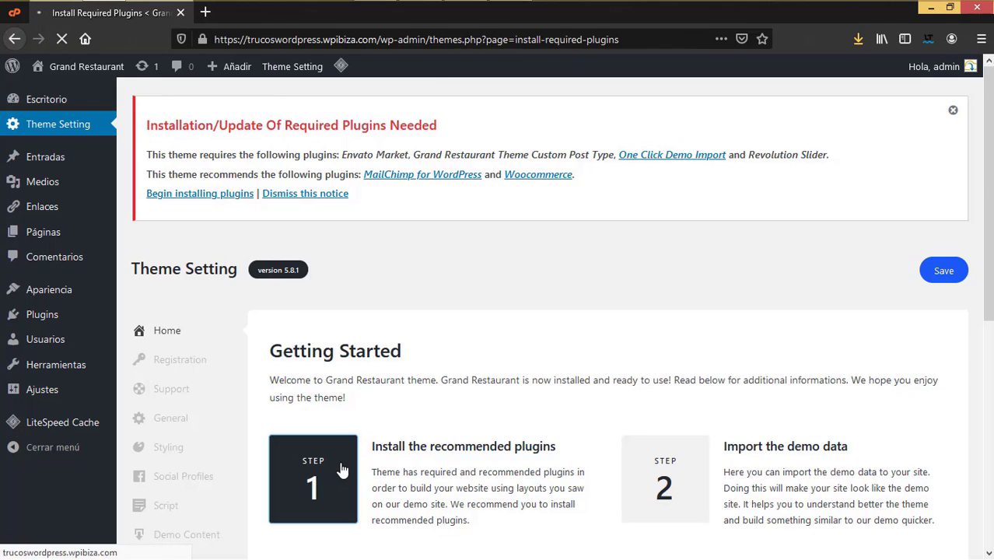
{"action": "scroll", "coordinate": [319, 451], "scroll_direction": "down", "scroll_amount": 5}
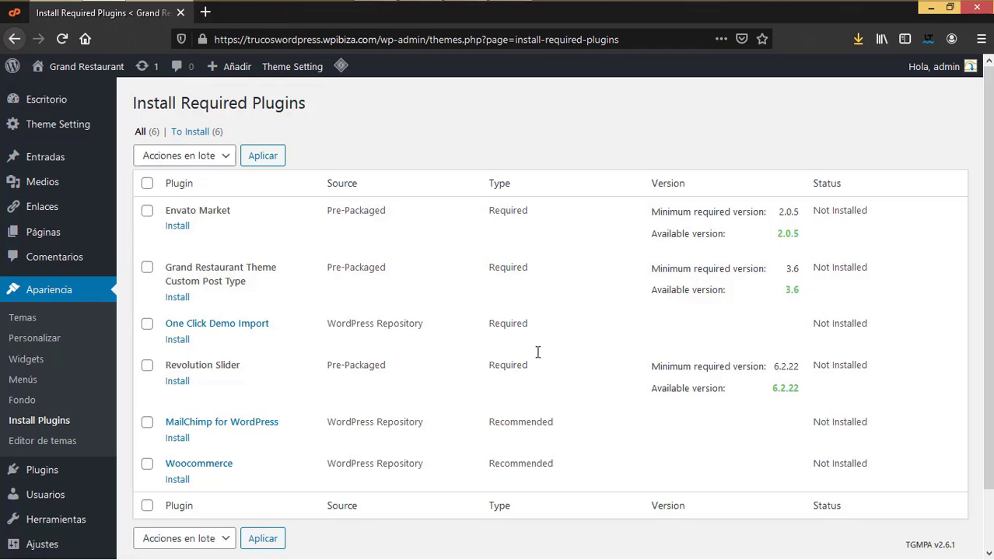
{"action": "scroll", "coordinate": [538, 352], "scroll_direction": "down", "scroll_amount": 2}
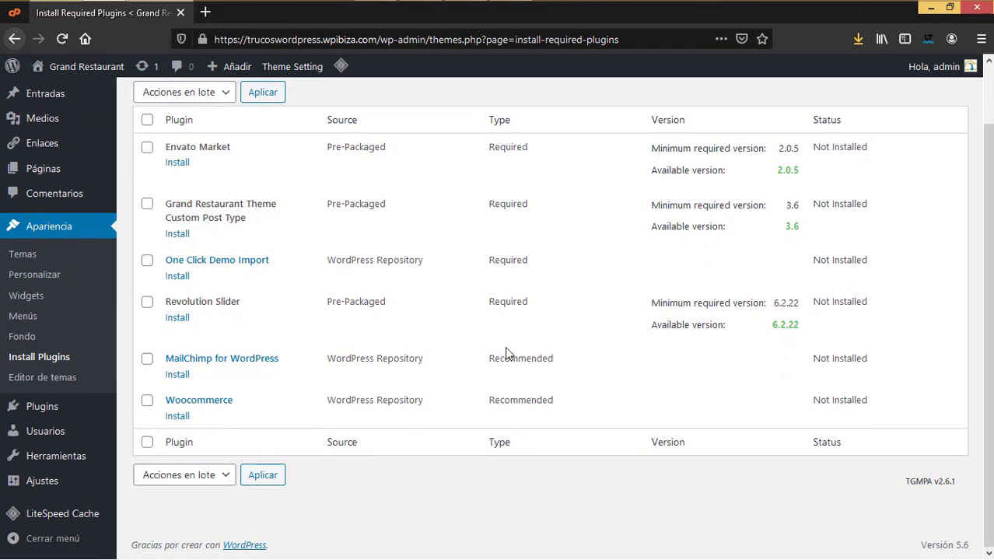
{"action": "scroll", "coordinate": [506, 352], "scroll_direction": "up", "scroll_amount": 2}
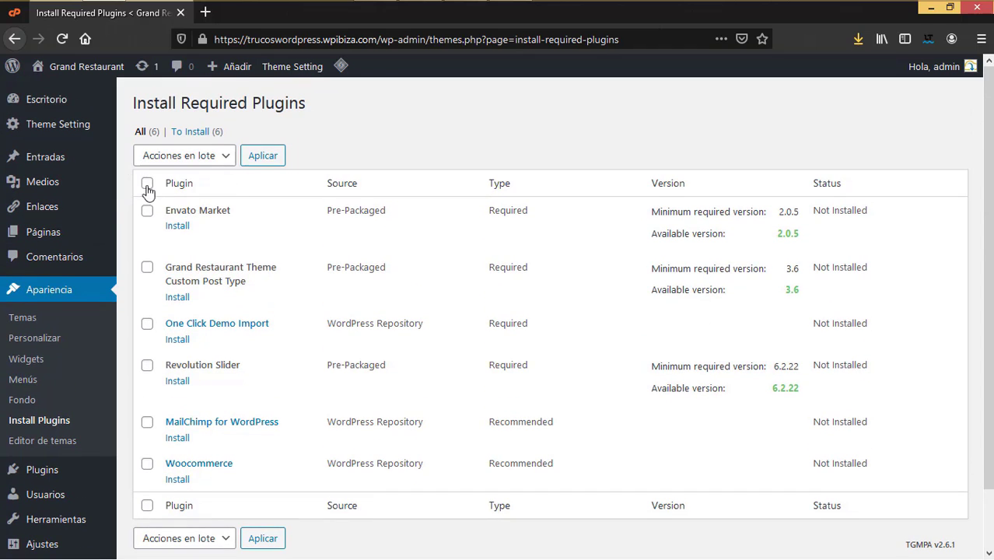
Step: Bulk-install all six plugins, including WooCommerce and Revolution Slider, via Acciones en lote
{"action": "left_click", "coordinate": [147, 184]}
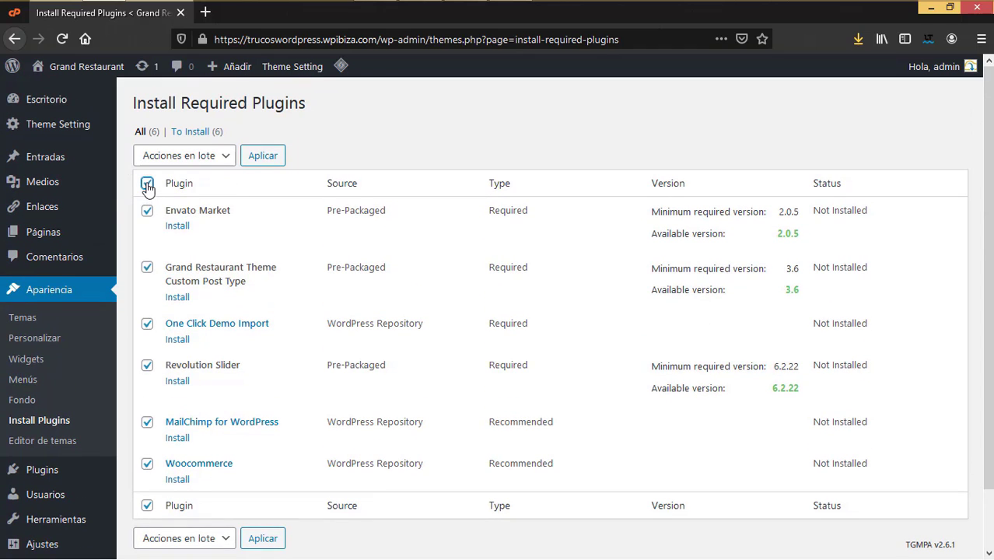
{"action": "left_click", "coordinate": [195, 159]}
{"action": "left_click", "coordinate": [179, 196]}
{"action": "left_click", "coordinate": [266, 166]}
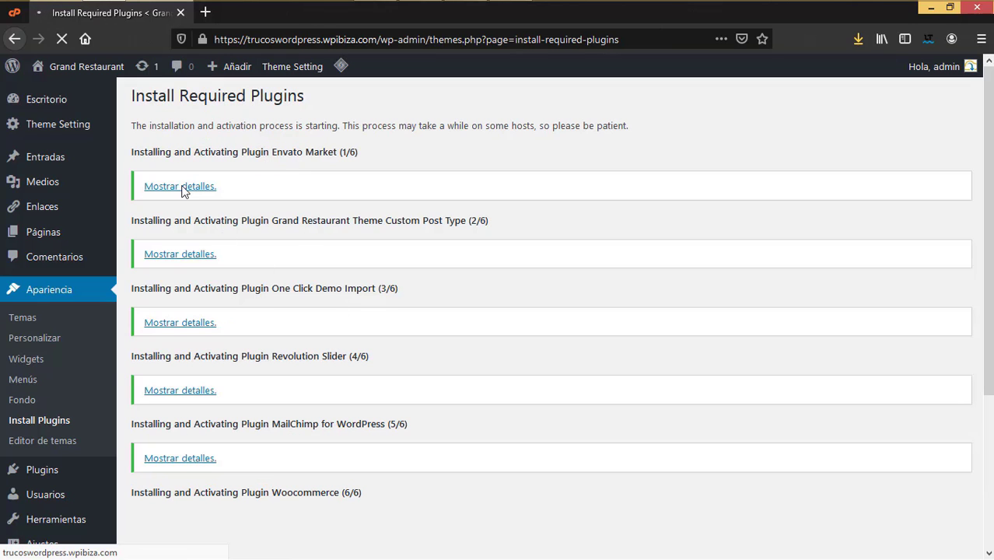
{"action": "scroll", "coordinate": [235, 401], "scroll_direction": "down", "scroll_amount": 2}
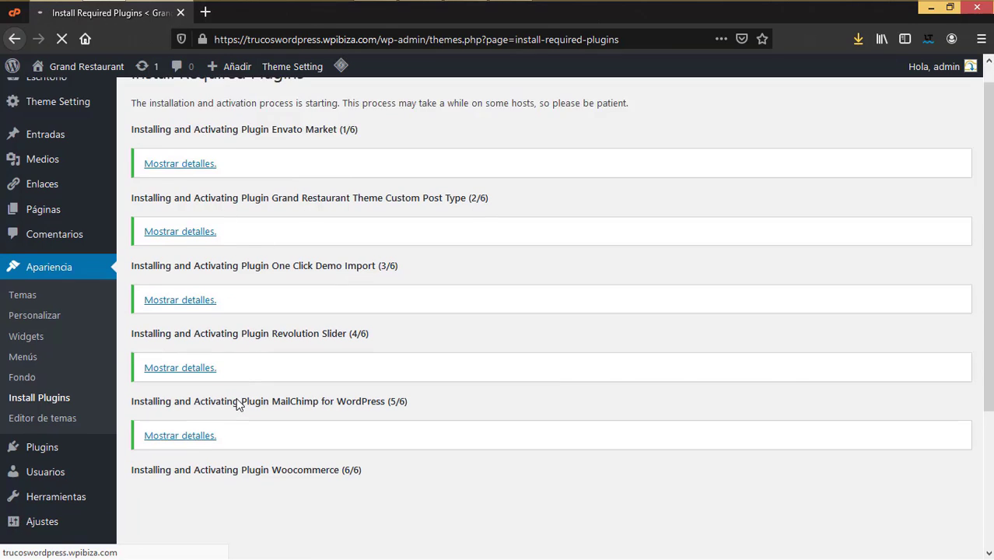
{"action": "scroll", "coordinate": [241, 402], "scroll_direction": "up", "scroll_amount": 2}
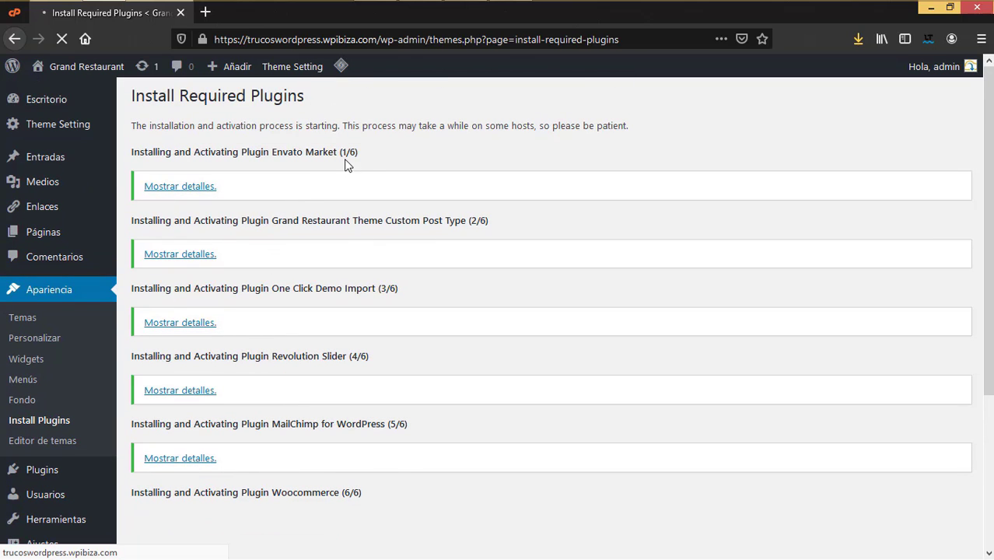
{"action": "scroll", "coordinate": [209, 510], "scroll_direction": "down", "scroll_amount": 4}
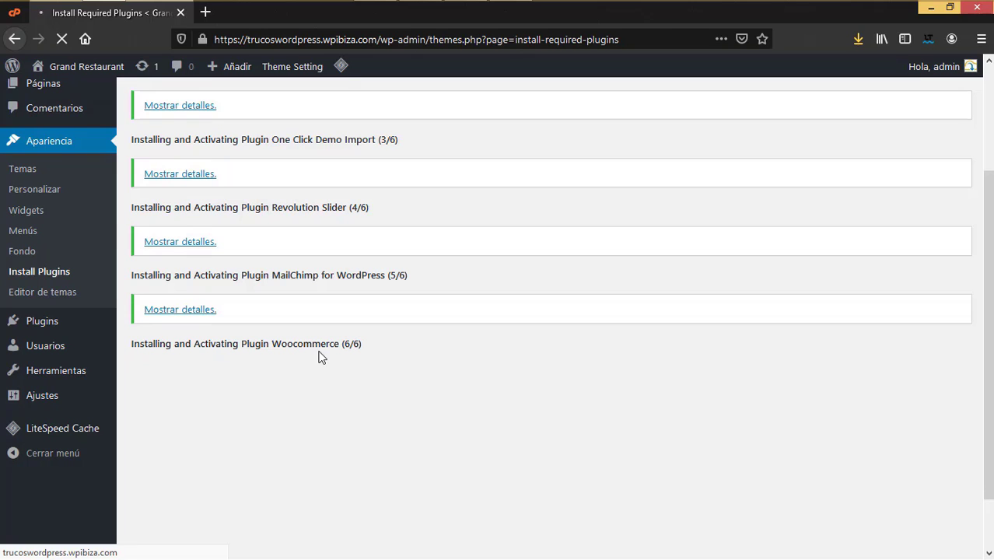
{"action": "scroll", "coordinate": [323, 362], "scroll_direction": "down", "scroll_amount": 2}
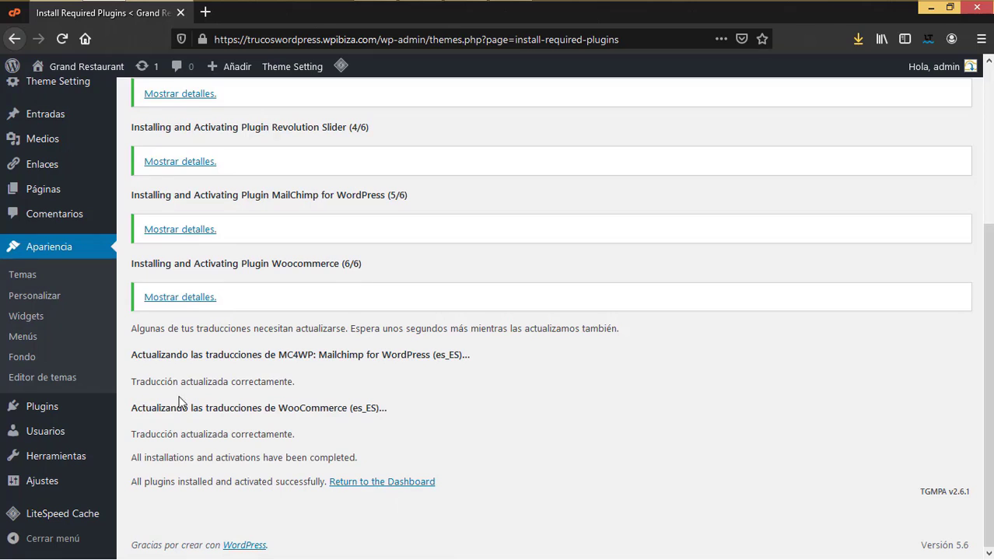
{"action": "scroll", "coordinate": [122, 435], "scroll_direction": "up", "scroll_amount": 5}
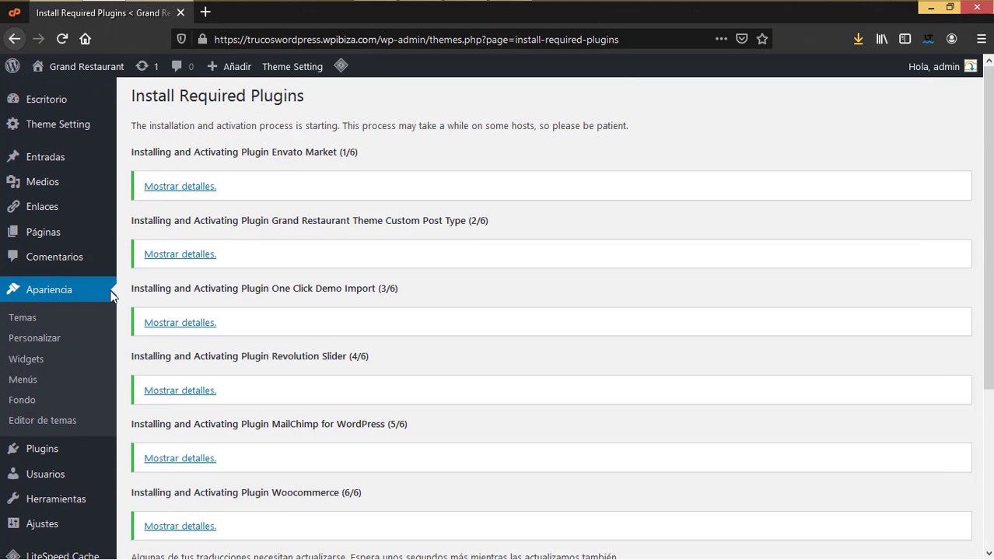
{"action": "left_click", "coordinate": [67, 133]}
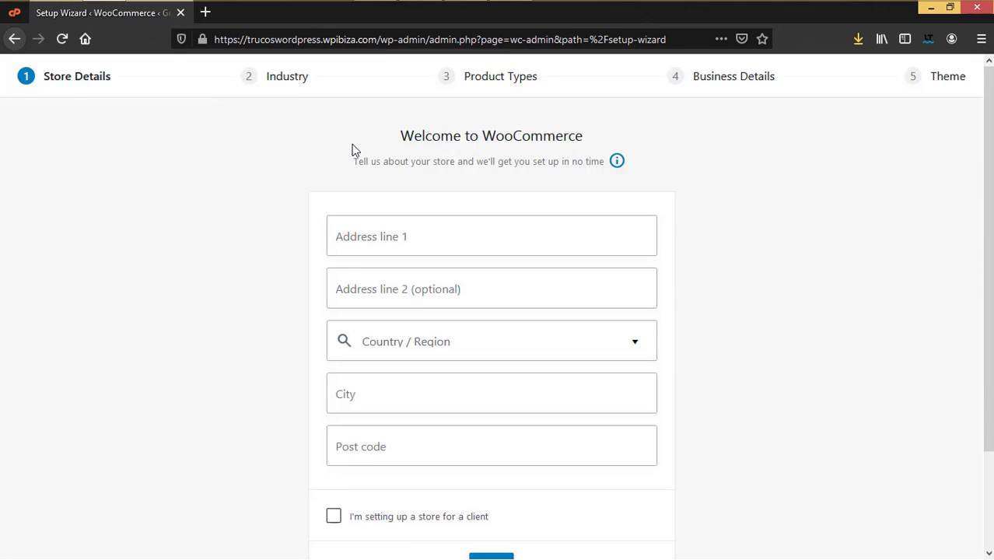
Step: Skip the WooCommerce store details wizard and look over the Home page's Finish setup list
{"action": "scroll", "coordinate": [451, 451], "scroll_direction": "down", "scroll_amount": 3}
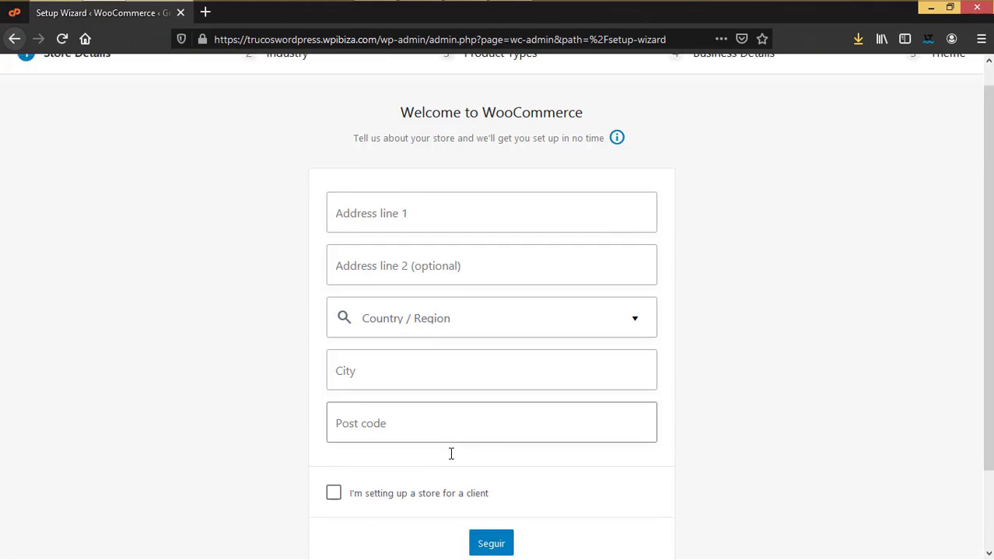
{"action": "left_click", "coordinate": [499, 529]}
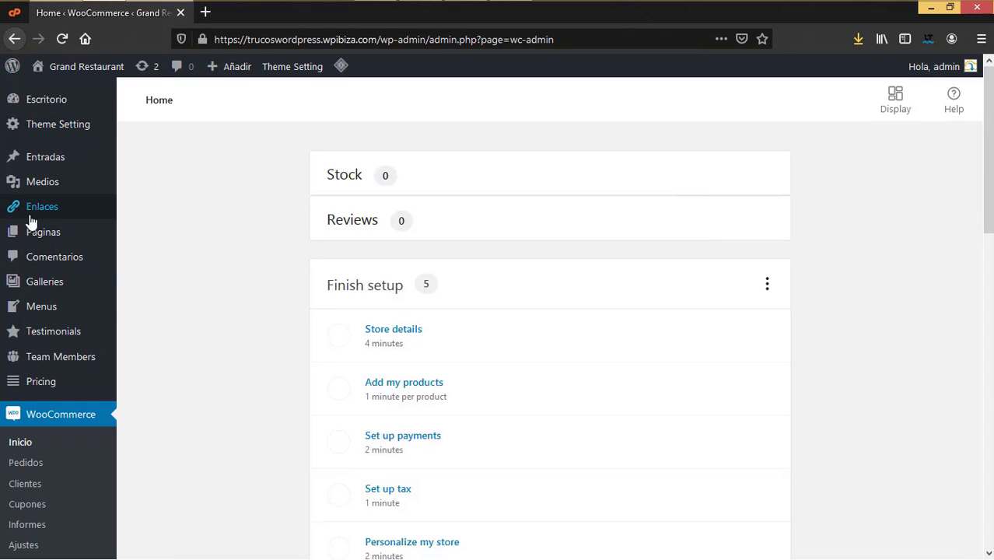
{"action": "scroll", "coordinate": [70, 318], "scroll_direction": "down", "scroll_amount": 4}
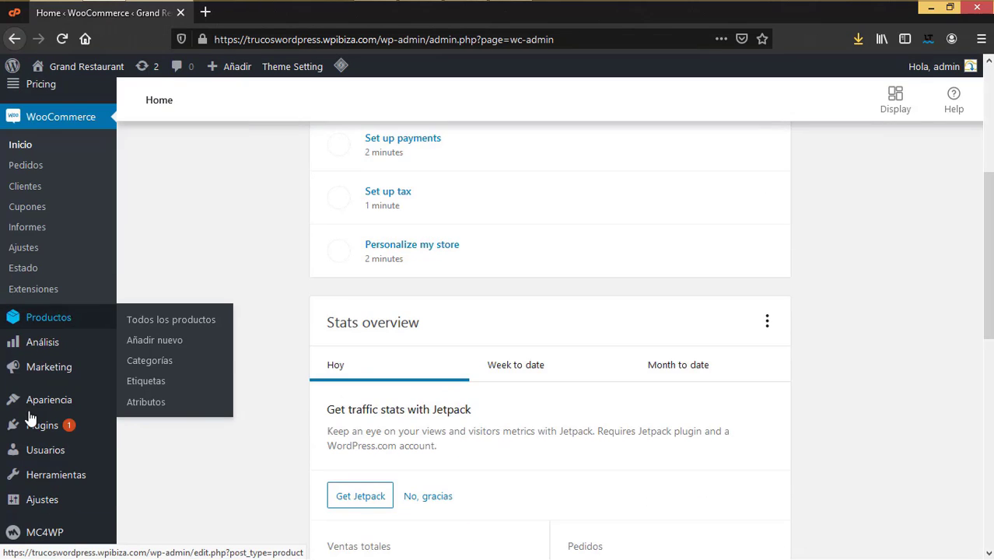
{"action": "scroll", "coordinate": [28, 389], "scroll_direction": "up", "scroll_amount": 3}
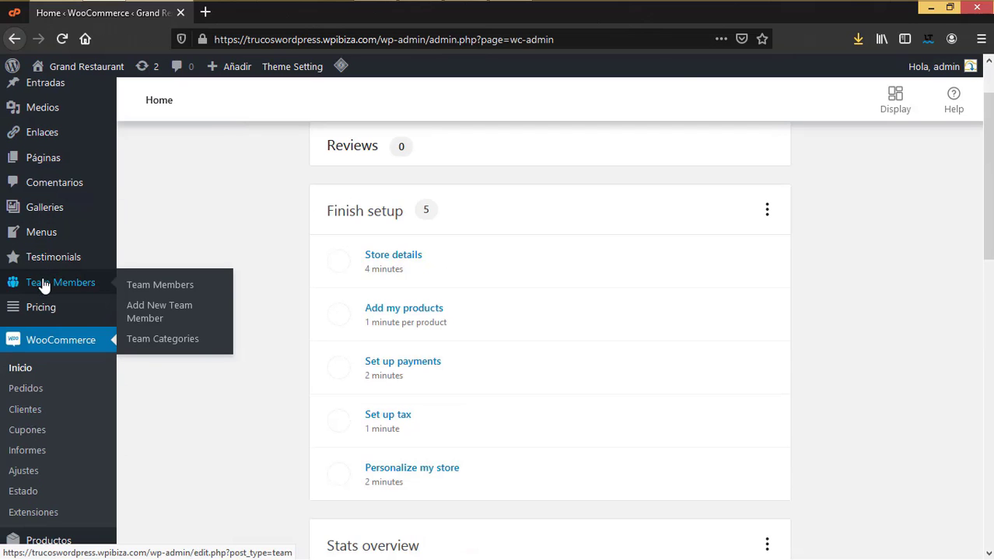
{"action": "scroll", "coordinate": [60, 189], "scroll_direction": "up", "scroll_amount": 2}
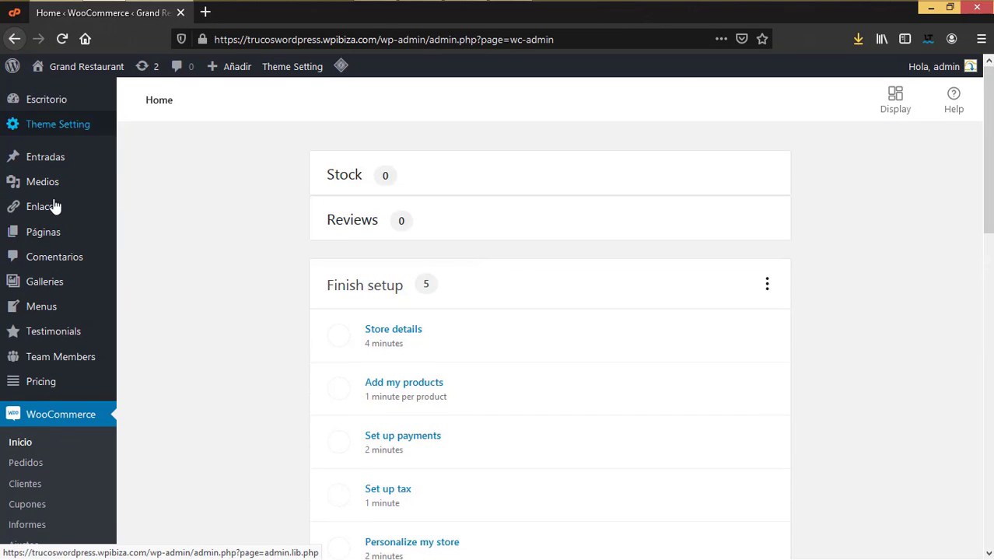
{"action": "mouse_move", "coordinate": [55, 383]}
{"action": "scroll", "coordinate": [55, 383], "scroll_direction": "down", "scroll_amount": 5}
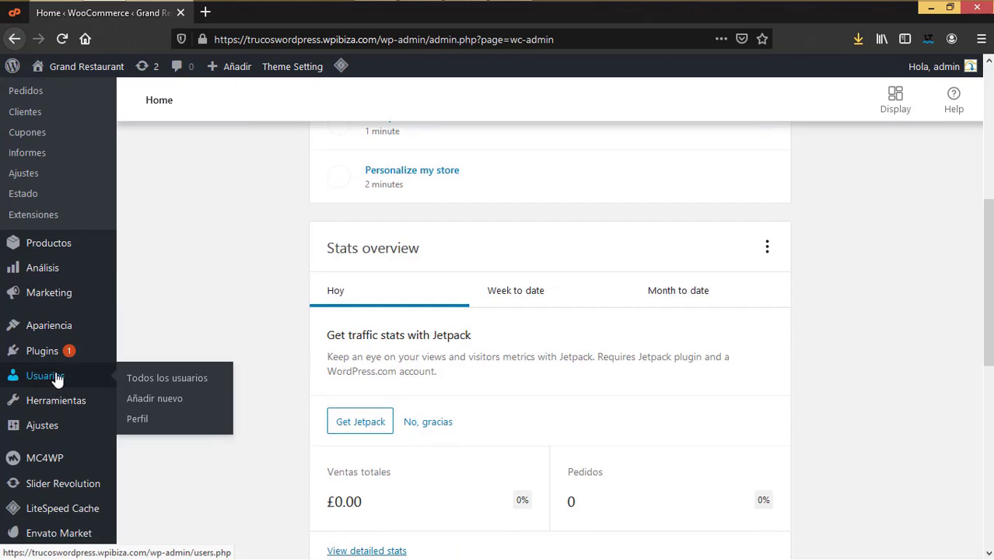
{"action": "mouse_move", "coordinate": [90, 256]}
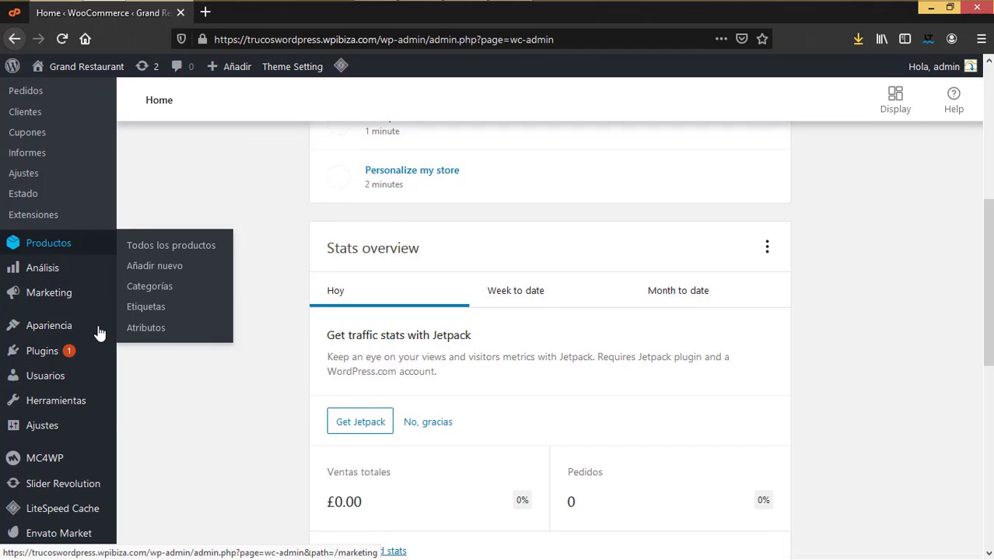
{"action": "scroll", "coordinate": [100, 332], "scroll_direction": "up", "scroll_amount": 5}
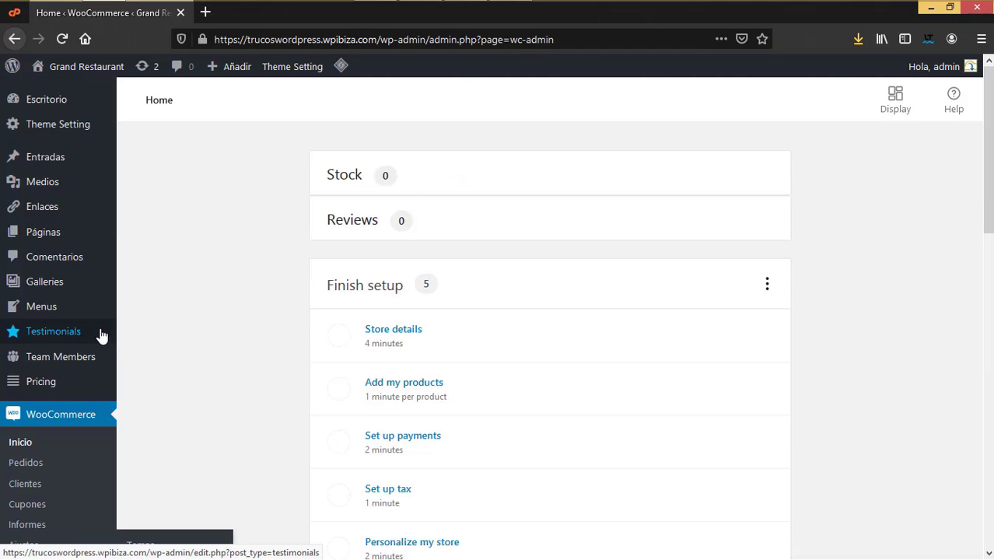
Step: Open Theme Setting and its Demo Content server requirements checklist
{"action": "left_click", "coordinate": [85, 129]}
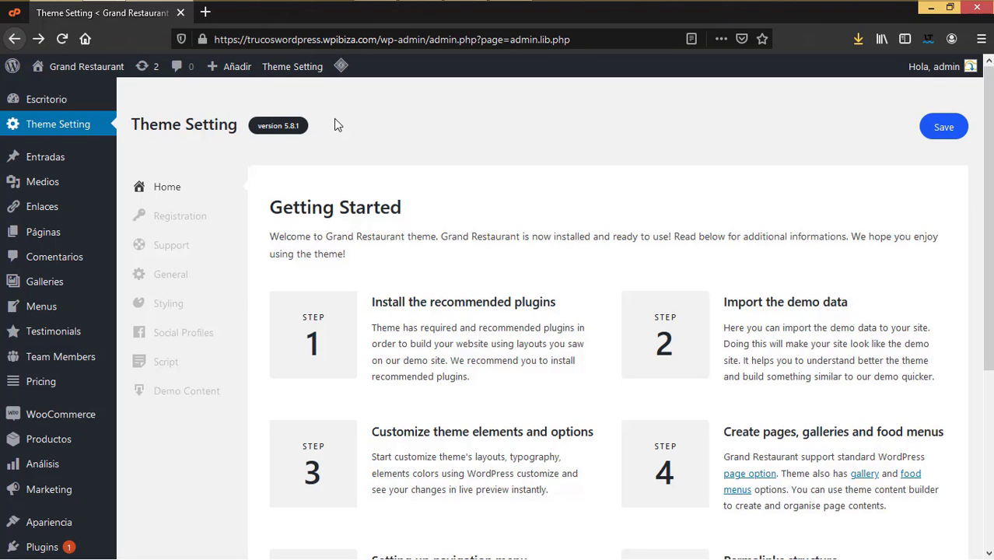
{"action": "scroll", "coordinate": [38, 382], "scroll_direction": "down", "scroll_amount": 3}
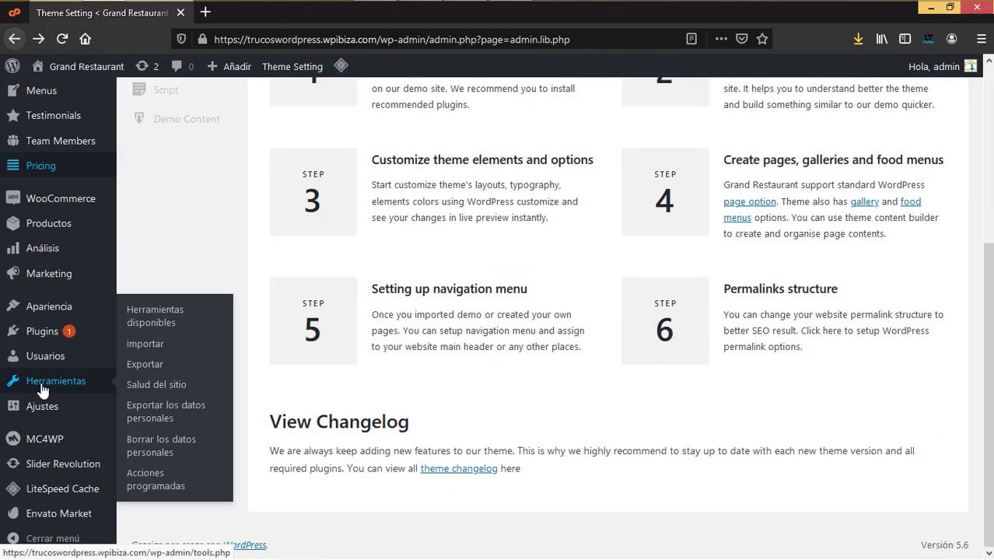
{"action": "scroll", "coordinate": [43, 411], "scroll_direction": "up", "scroll_amount": 3}
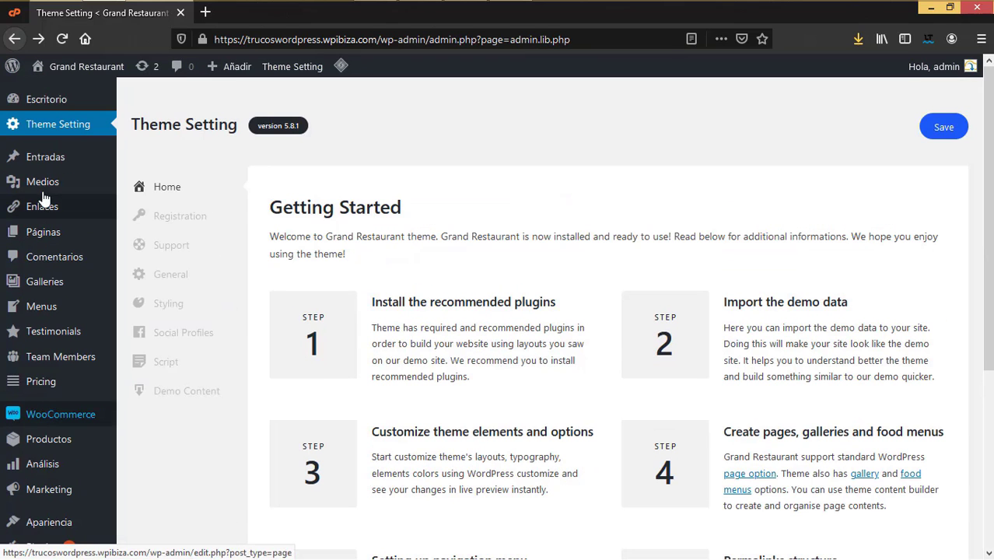
{"action": "scroll", "coordinate": [62, 370], "scroll_direction": "down", "scroll_amount": 3}
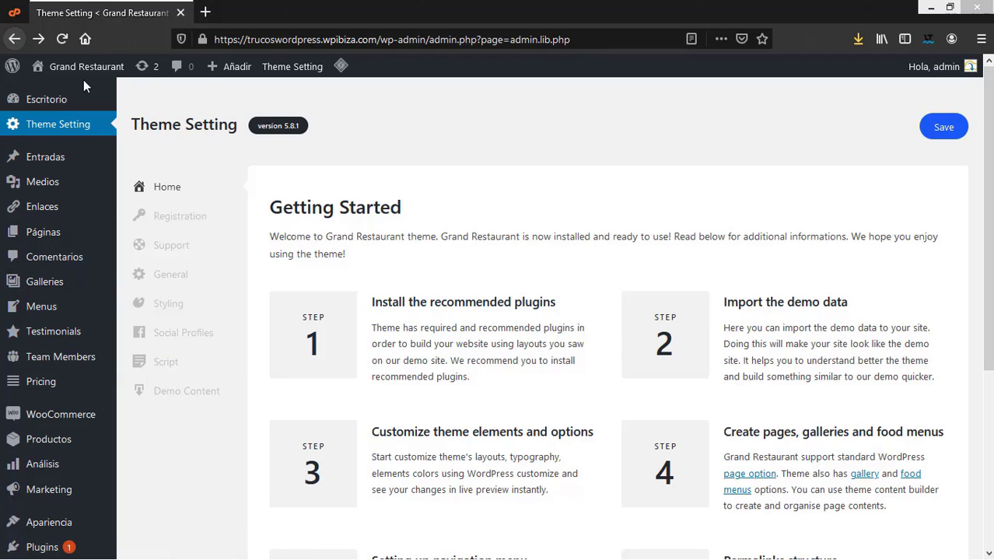
{"action": "left_click", "coordinate": [677, 330]}
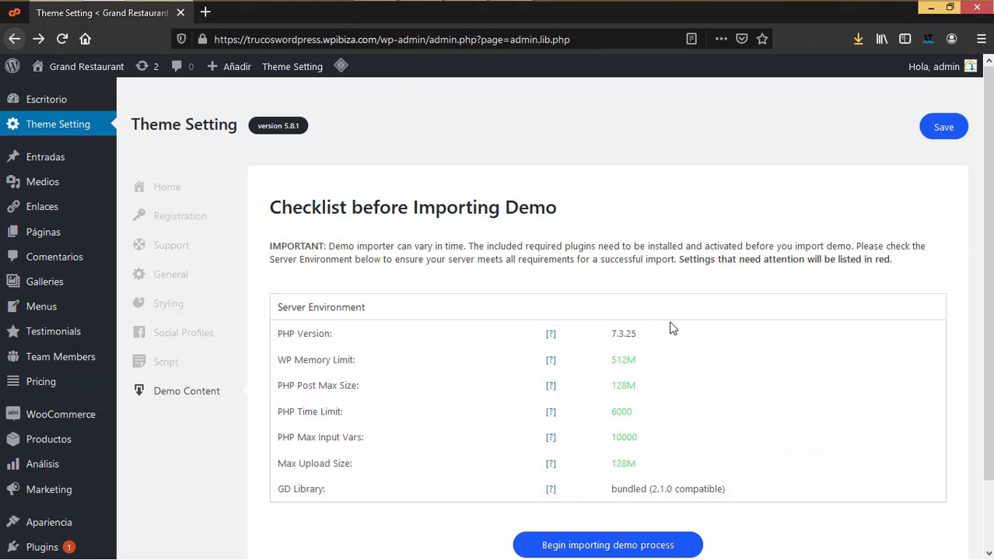
Step: Scroll past the server checklist and begin the demo importing process
{"action": "scroll", "coordinate": [694, 343], "scroll_direction": "down", "scroll_amount": 2}
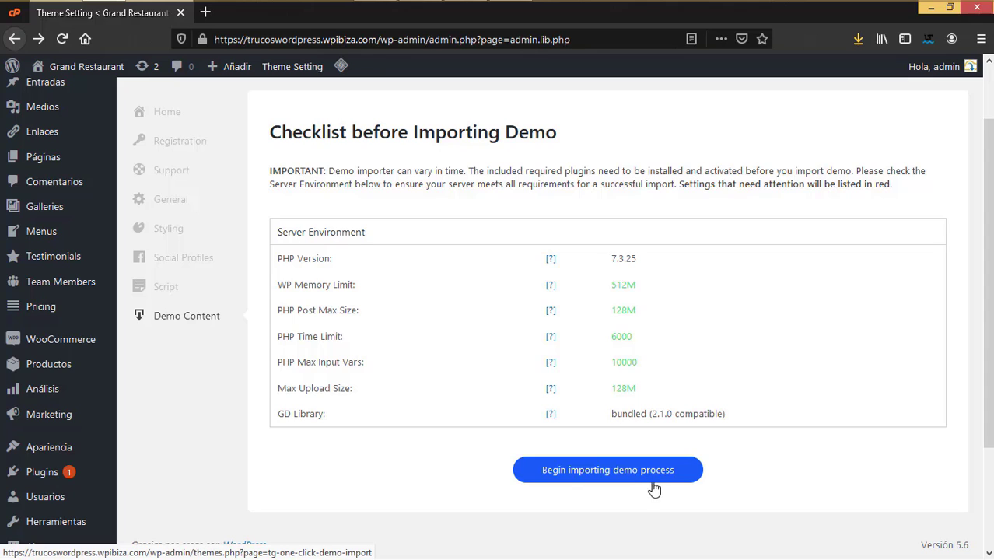
{"action": "left_click", "coordinate": [630, 480]}
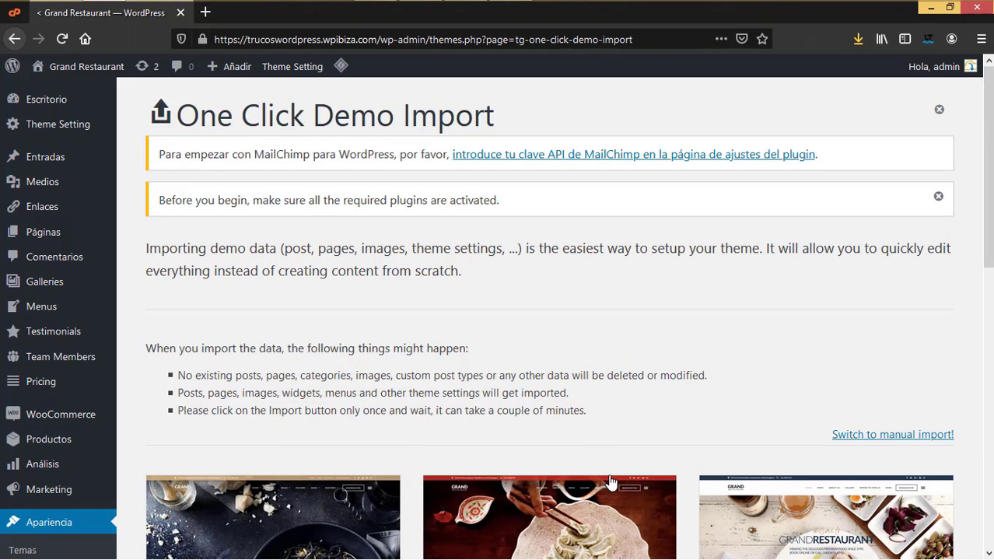
{"action": "scroll", "coordinate": [614, 459], "scroll_direction": "down", "scroll_amount": 8}
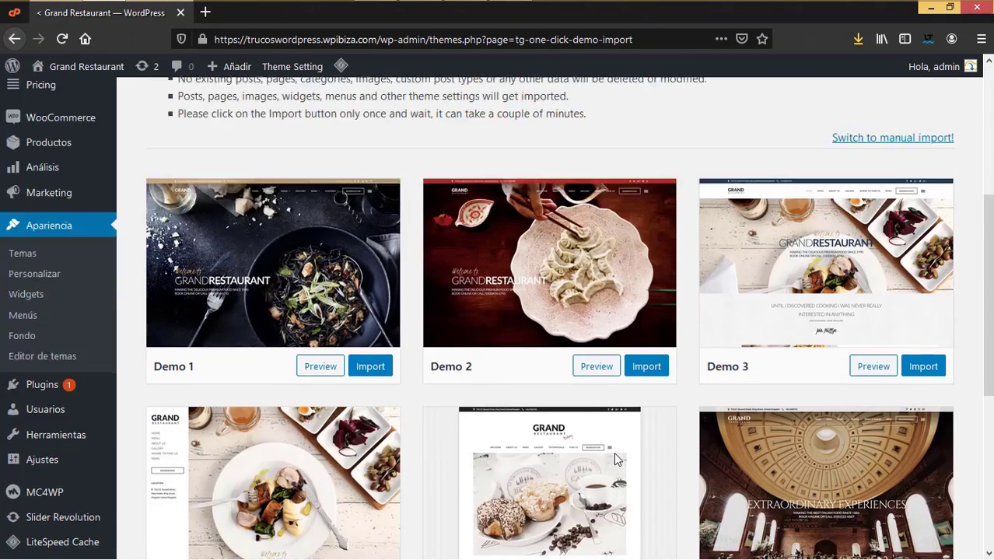
{"action": "scroll", "coordinate": [614, 459], "scroll_direction": "up", "scroll_amount": 4}
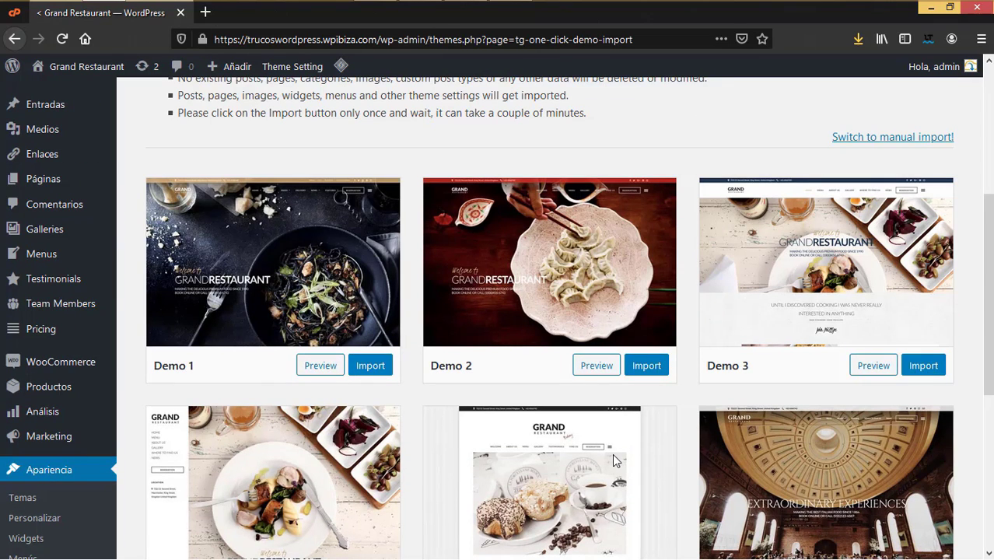
{"action": "scroll", "coordinate": [612, 454], "scroll_direction": "down", "scroll_amount": 5}
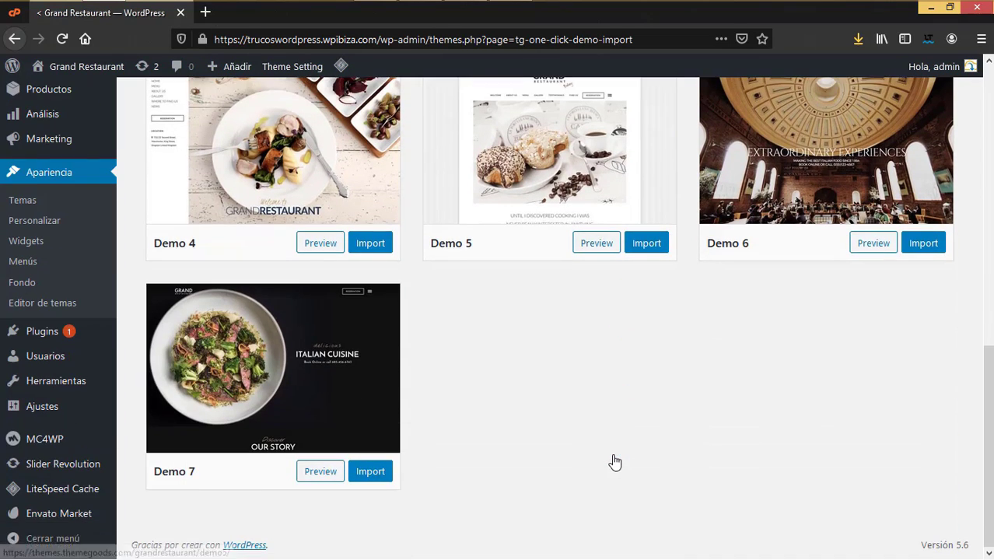
{"action": "scroll", "coordinate": [615, 462], "scroll_direction": "up", "scroll_amount": 4}
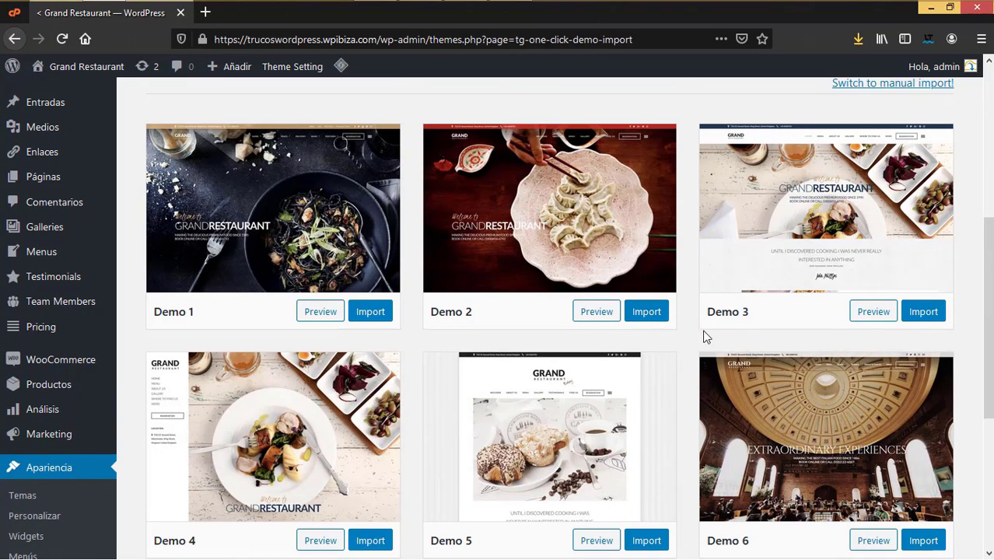
{"action": "scroll", "coordinate": [614, 389], "scroll_direction": "down", "scroll_amount": 2}
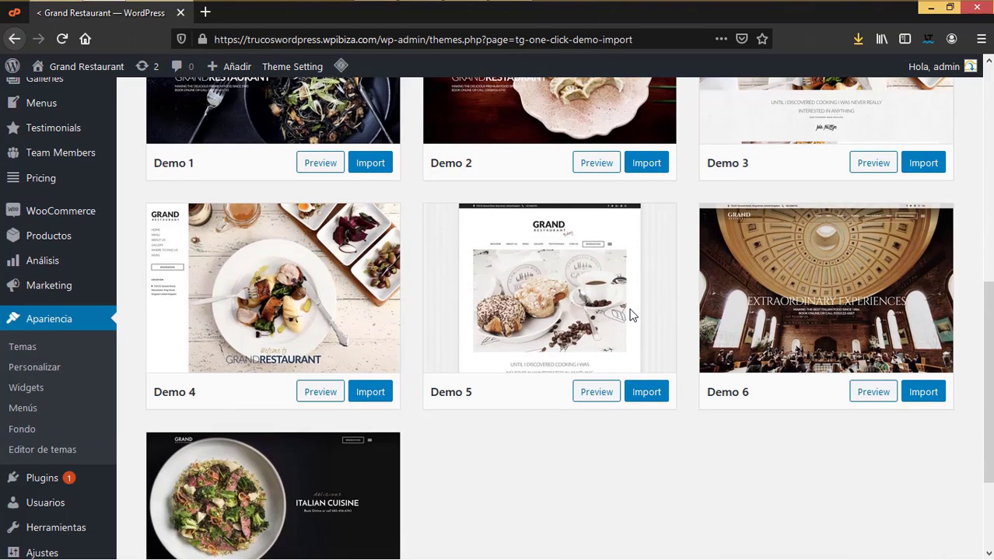
{"action": "scroll", "coordinate": [404, 405], "scroll_direction": "down", "scroll_amount": 2}
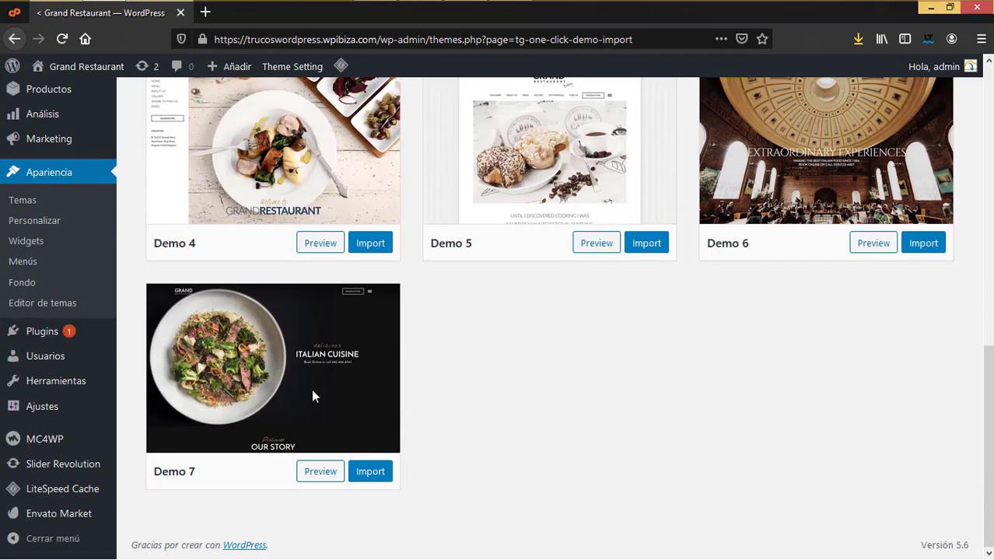
{"action": "scroll", "coordinate": [613, 466], "scroll_direction": "up", "scroll_amount": 3}
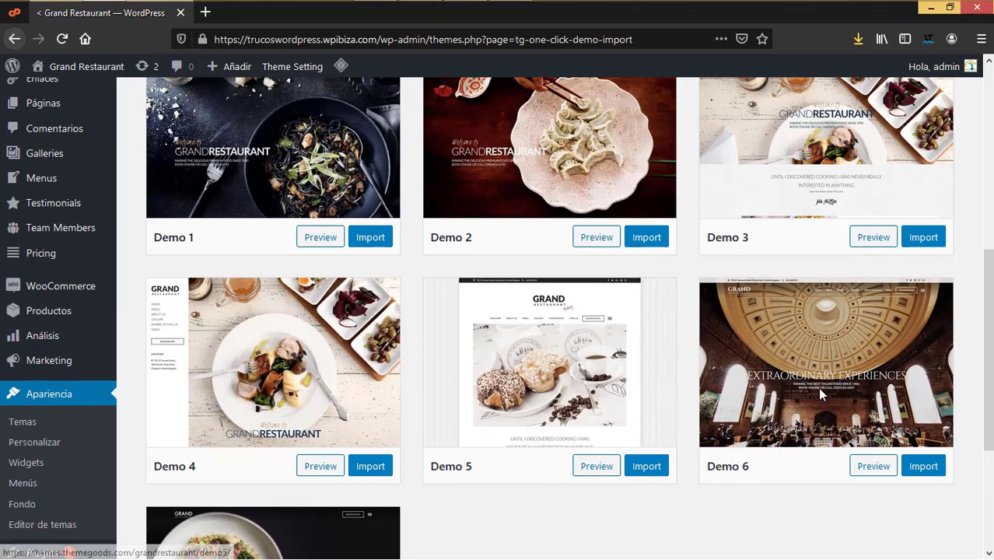
{"action": "scroll", "coordinate": [849, 463], "scroll_direction": "up", "scroll_amount": 2}
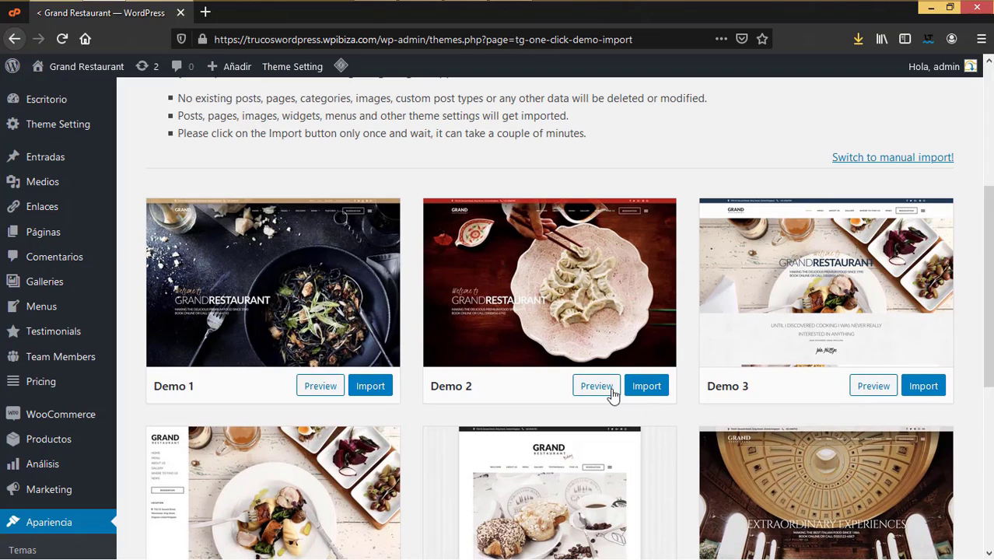
{"action": "middle_click", "coordinate": [318, 386]}
{"action": "left_click", "coordinate": [280, 19]}
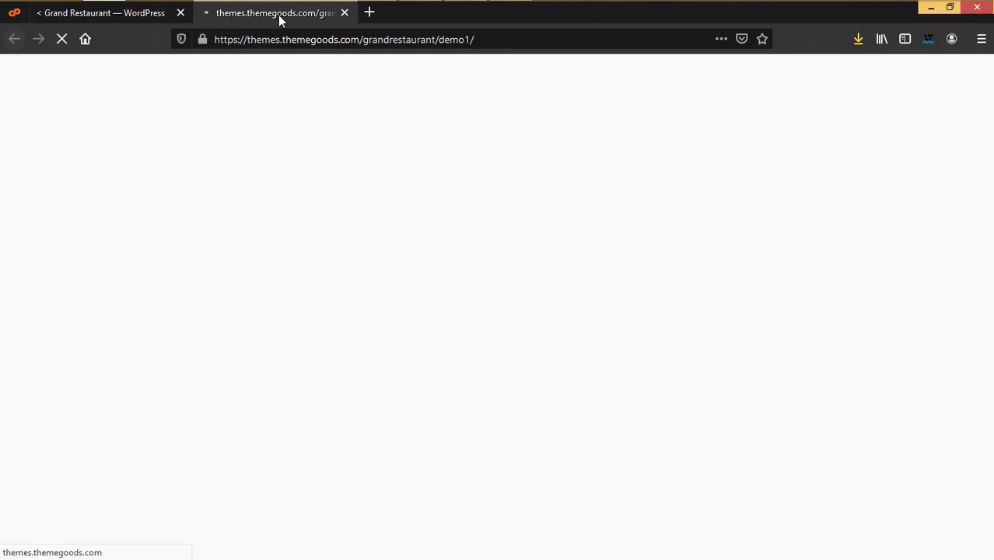
{"action": "scroll", "coordinate": [702, 321], "scroll_direction": "down", "scroll_amount": 8}
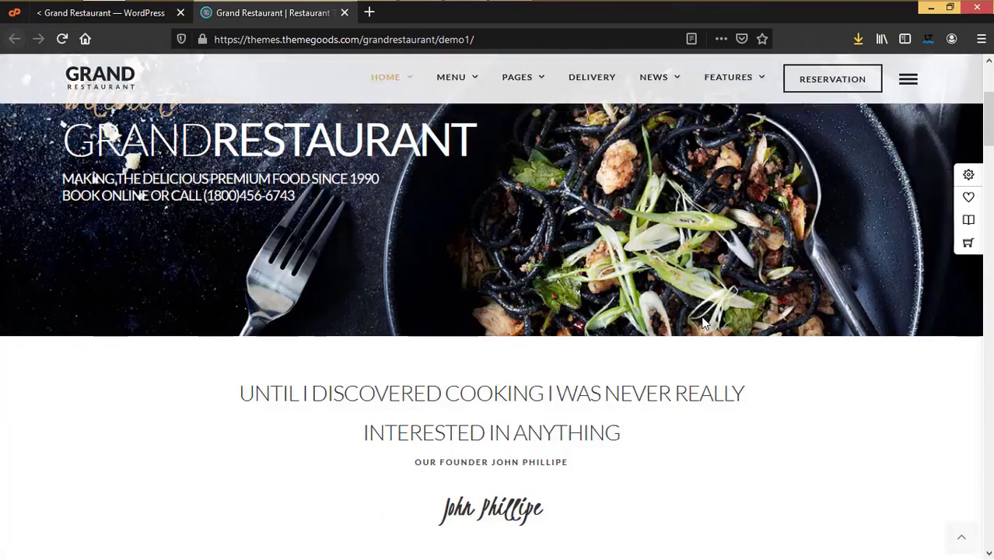
{"action": "scroll", "coordinate": [702, 320], "scroll_direction": "down", "scroll_amount": 10}
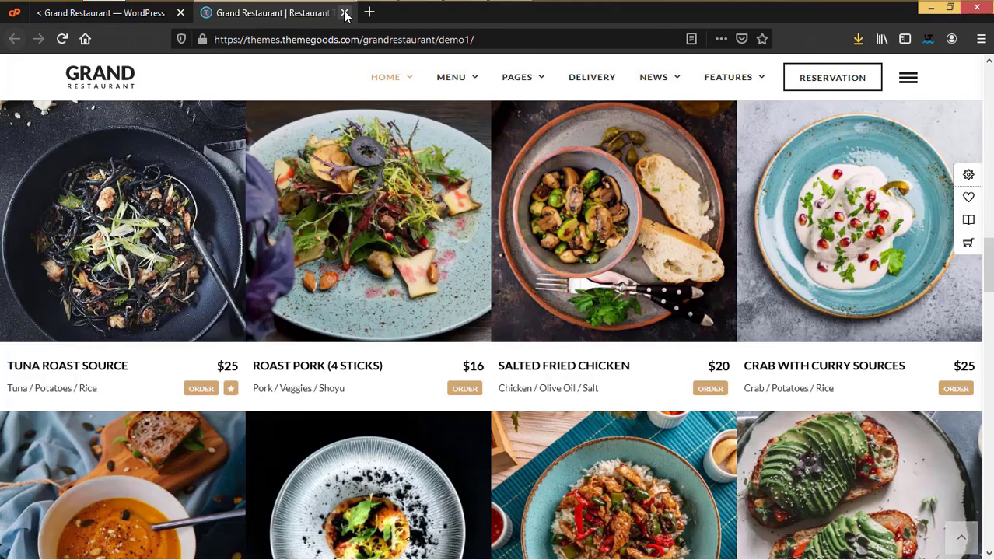
{"action": "left_click", "coordinate": [344, 13]}
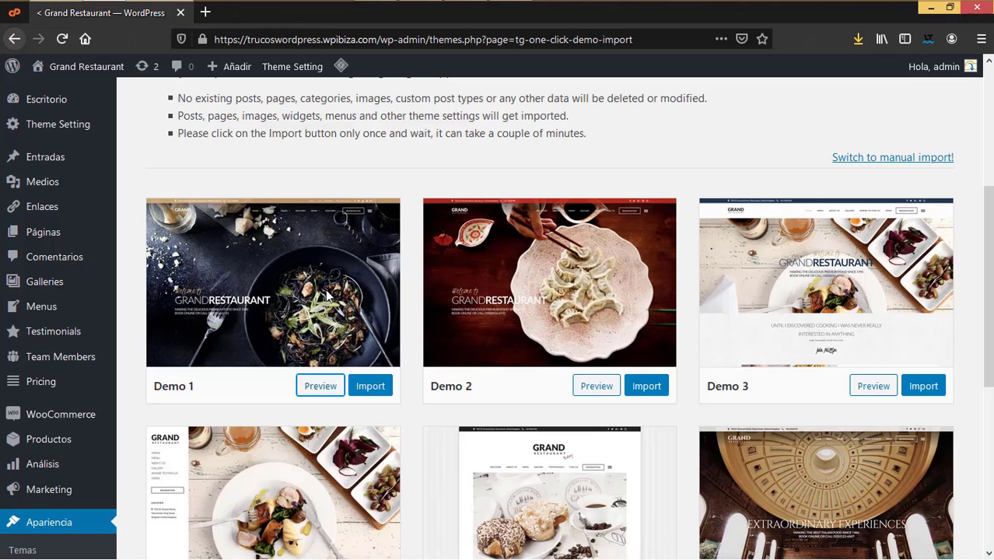
{"action": "scroll", "coordinate": [854, 305], "scroll_direction": "down", "scroll_amount": 1}
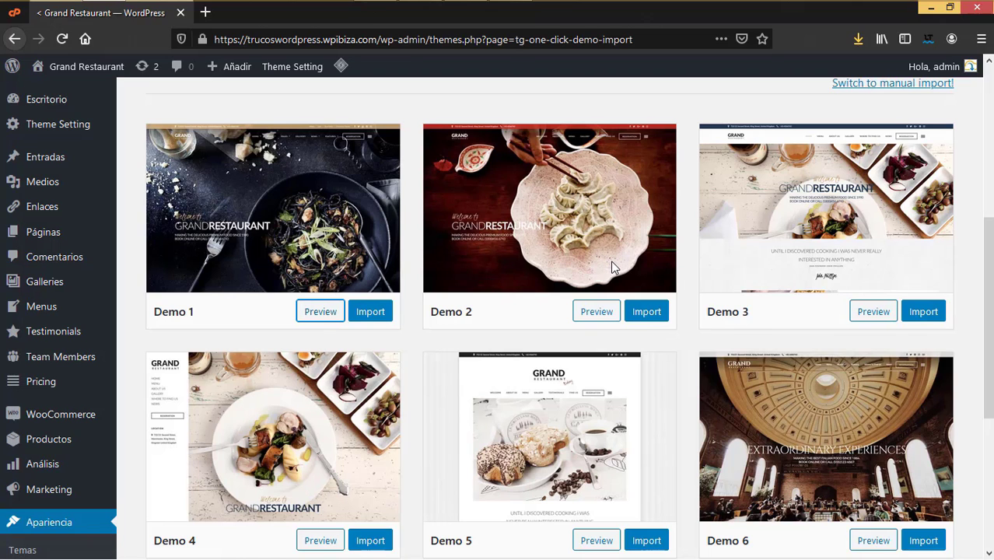
{"action": "scroll", "coordinate": [613, 272], "scroll_direction": "down", "scroll_amount": 4}
{"action": "scroll", "coordinate": [607, 278], "scroll_direction": "up", "scroll_amount": 5}
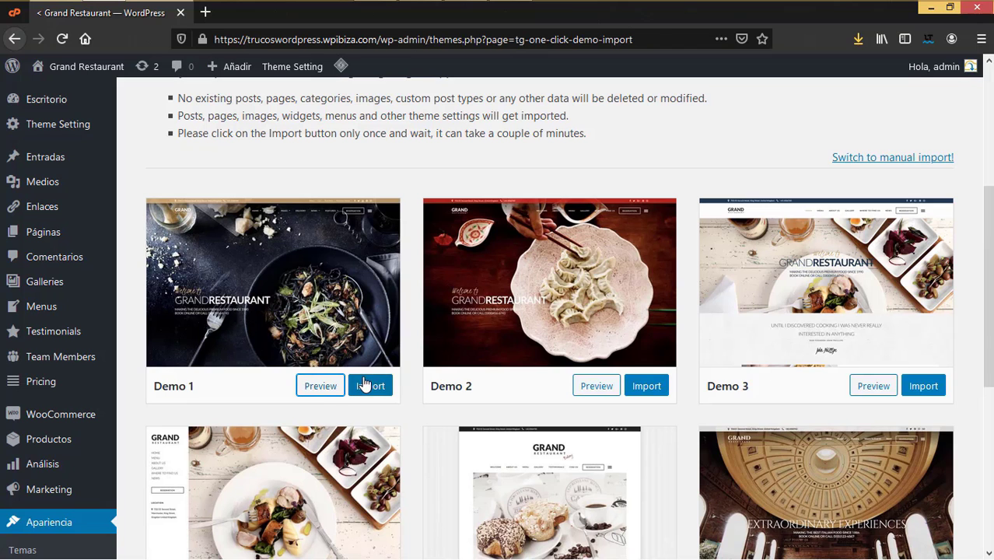
{"action": "scroll", "coordinate": [488, 386], "scroll_direction": "down", "scroll_amount": 3}
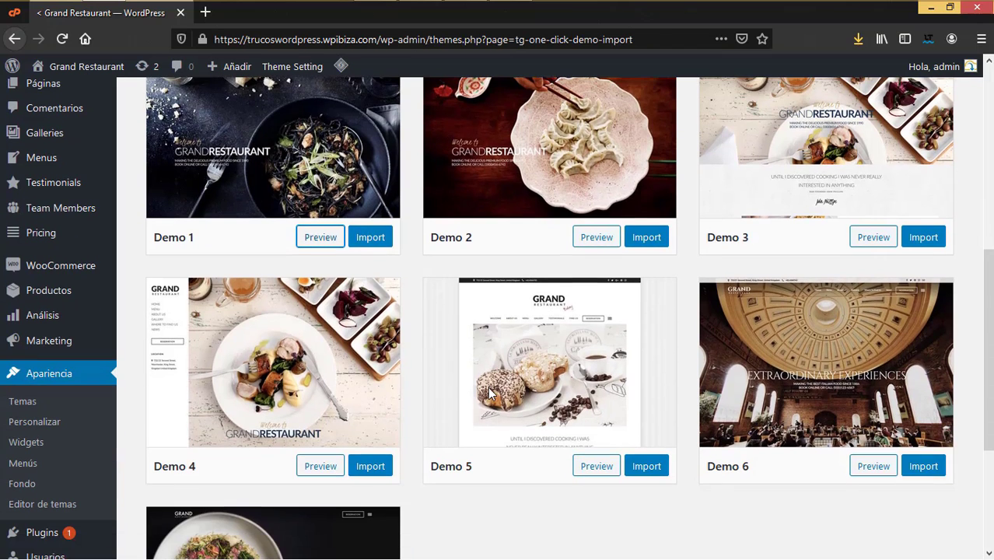
{"action": "scroll", "coordinate": [324, 463], "scroll_direction": "up", "scroll_amount": 5}
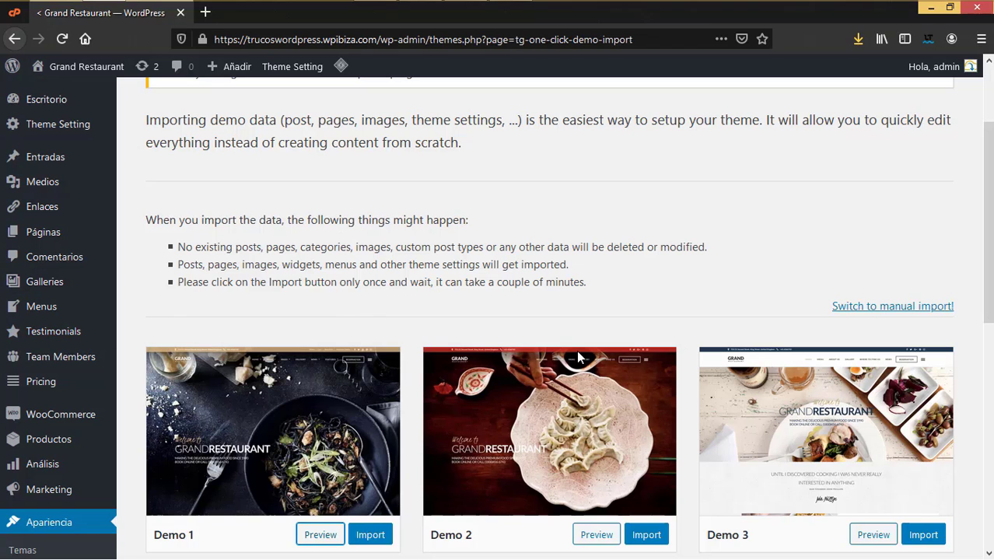
{"action": "scroll", "coordinate": [567, 397], "scroll_direction": "down", "scroll_amount": 3}
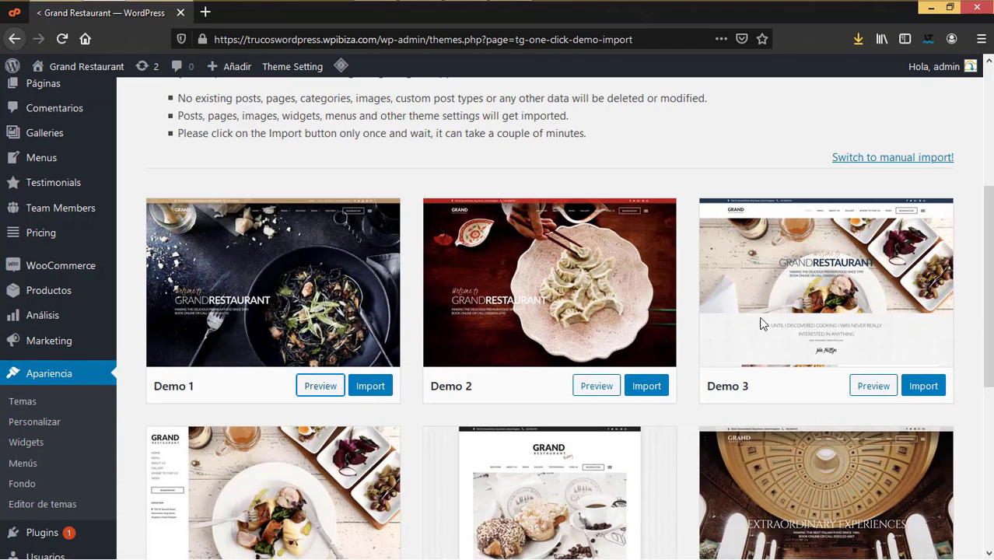
Step: Import the Demo 1 content, confirm with 'Yes, import!', and reload the page
{"action": "left_click", "coordinate": [371, 388]}
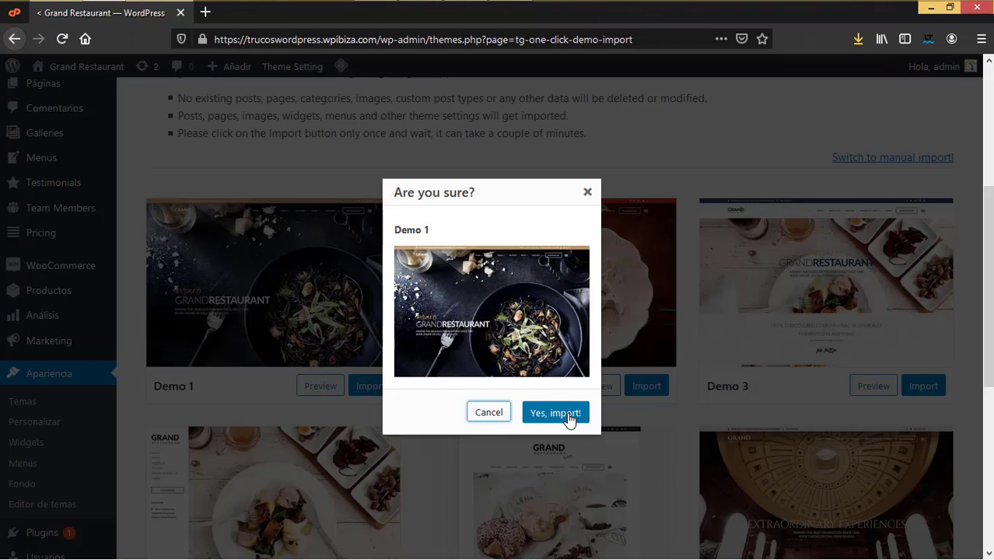
{"action": "left_click", "coordinate": [554, 413]}
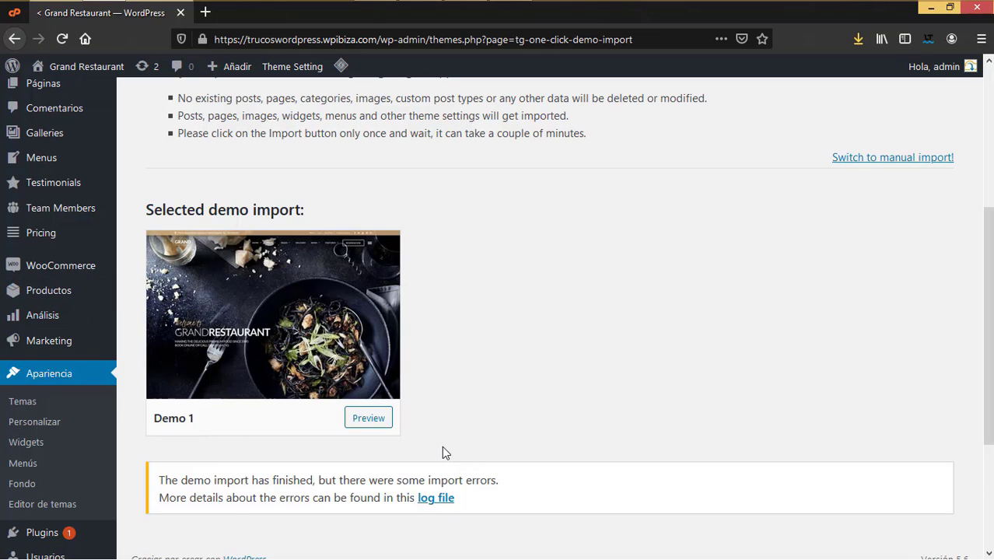
{"action": "scroll", "coordinate": [444, 451], "scroll_direction": "up", "scroll_amount": 4}
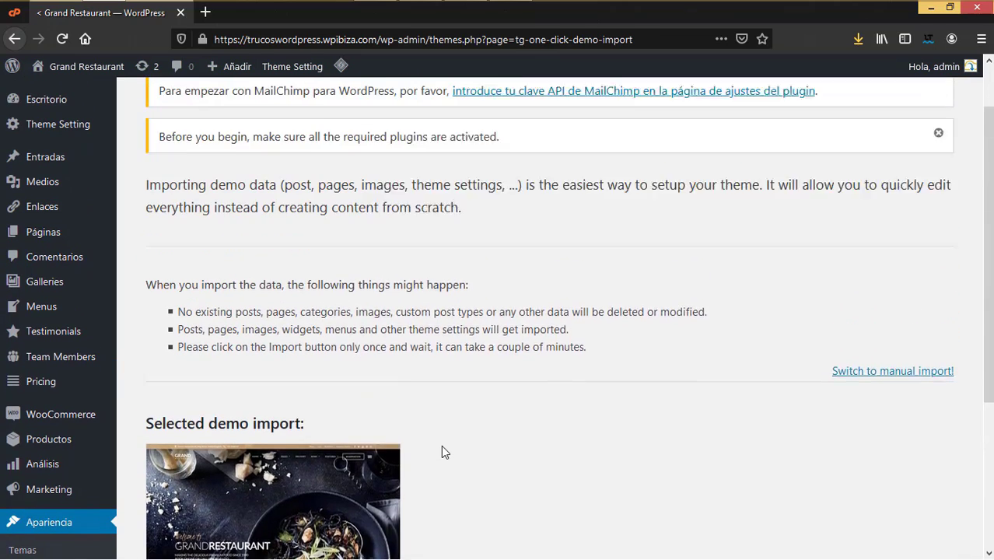
{"action": "left_click", "coordinate": [62, 38]}
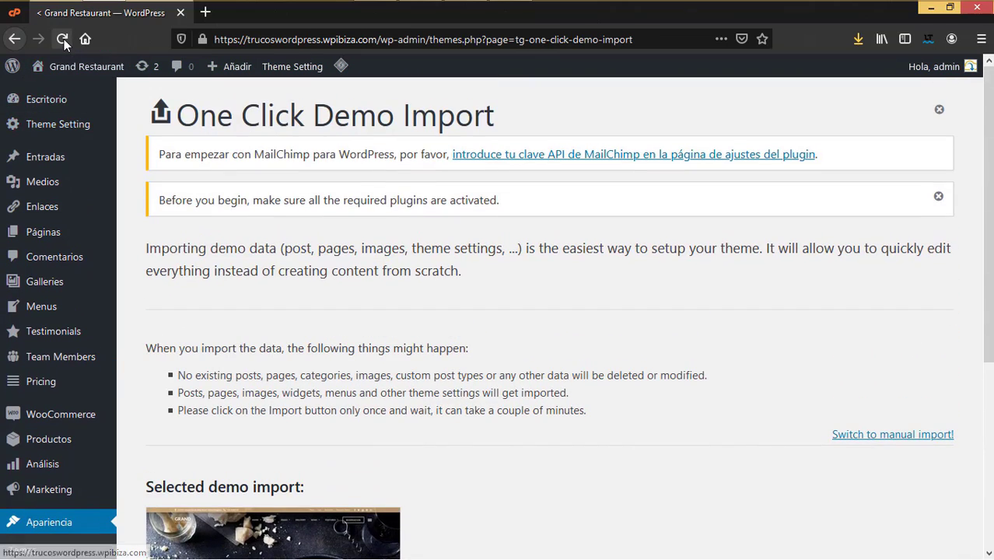
Step: Open the live Grand Restaurant site in a new tab and view it
{"action": "mouse_move", "coordinate": [77, 71]}
{"action": "right_click", "coordinate": [75, 94]}
{"action": "left_click", "coordinate": [100, 103]}
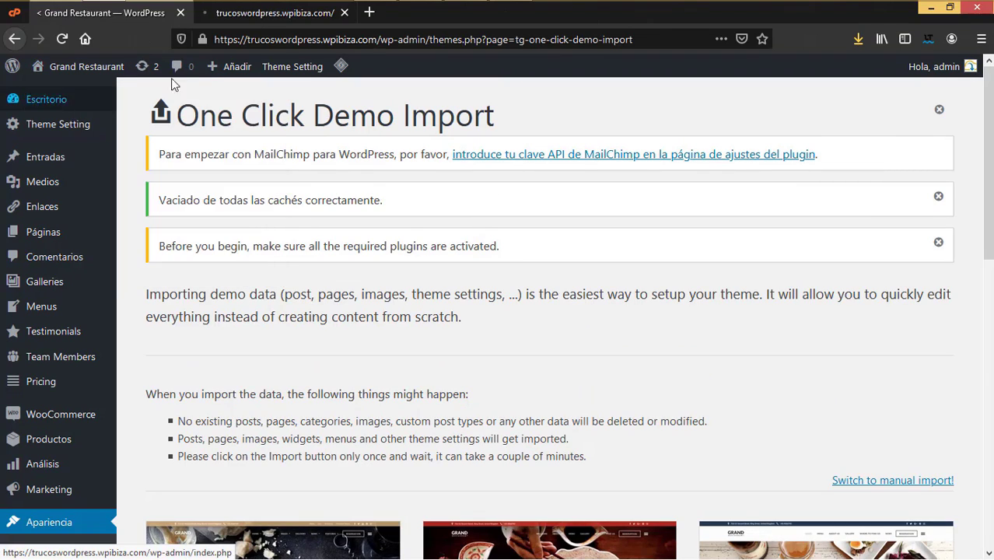
{"action": "left_click", "coordinate": [226, 12]}
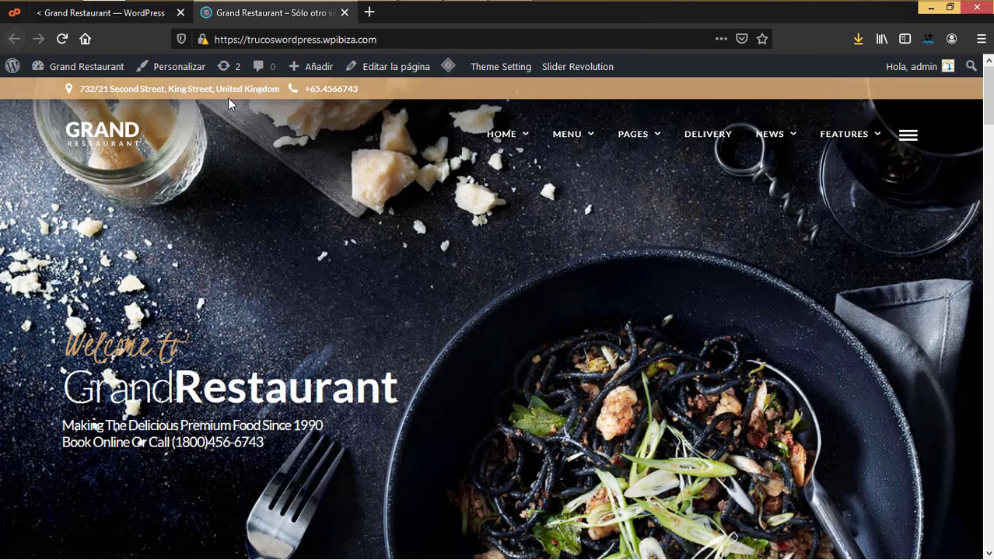
Step: Scroll down the live front page to check the imported Demo 1 content
{"action": "scroll", "coordinate": [990, 195], "scroll_direction": "down", "scroll_amount": 10}
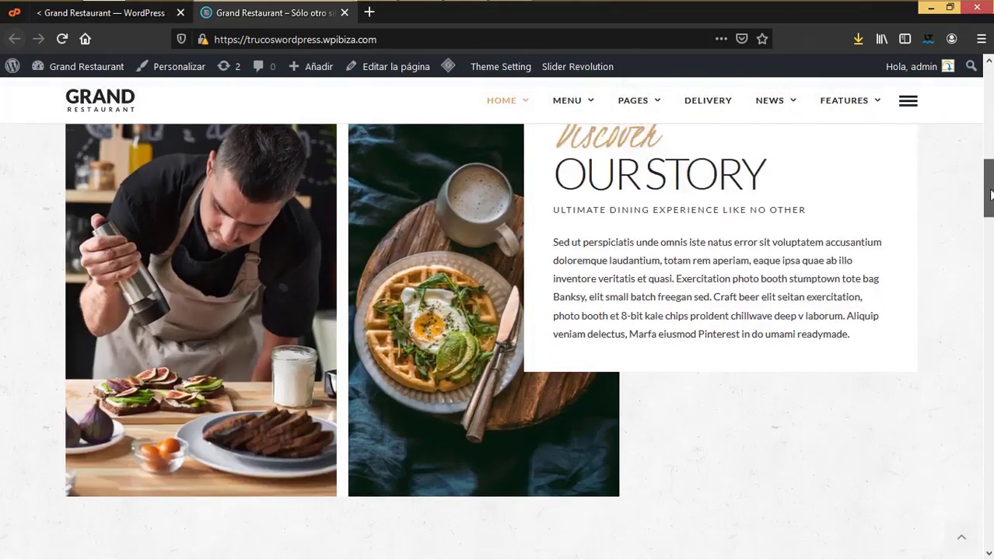
{"action": "left_click_drag", "start_coordinate": [990, 195], "coordinate": [990, 544]}
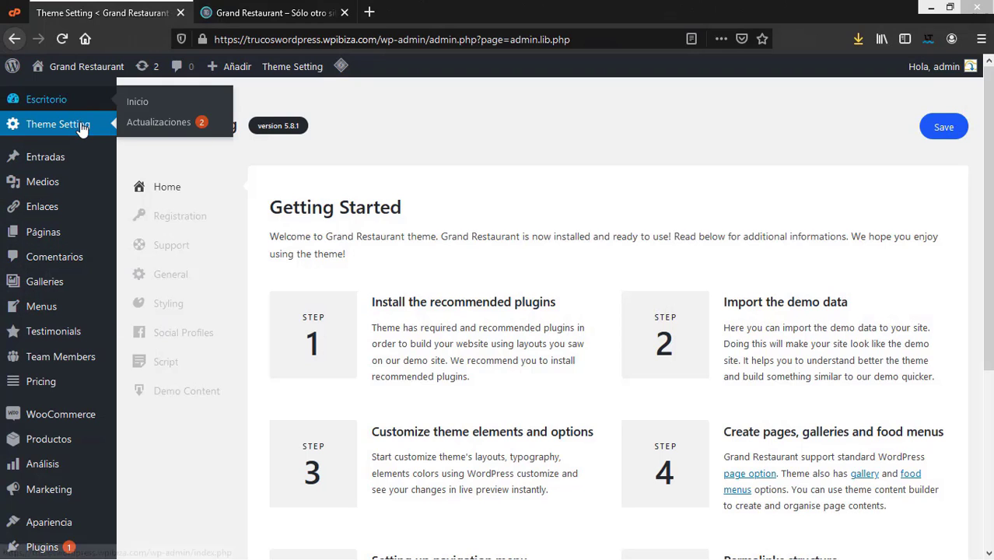
Step: Open the General section of Theme Setting and scroll to the reservation button and email fields
{"action": "left_click", "coordinate": [171, 276]}
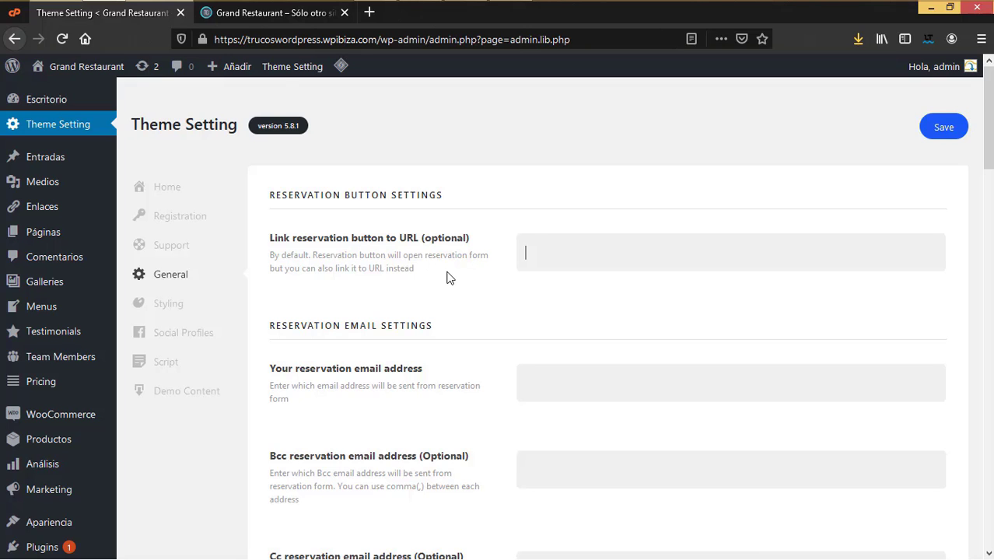
{"action": "scroll", "coordinate": [33, 410], "scroll_direction": "down", "scroll_amount": 2}
Step: On the live site, open the Contact Parallax page from the PAGES menu
{"action": "scroll", "coordinate": [17, 195], "scroll_direction": "up", "scroll_amount": 2}
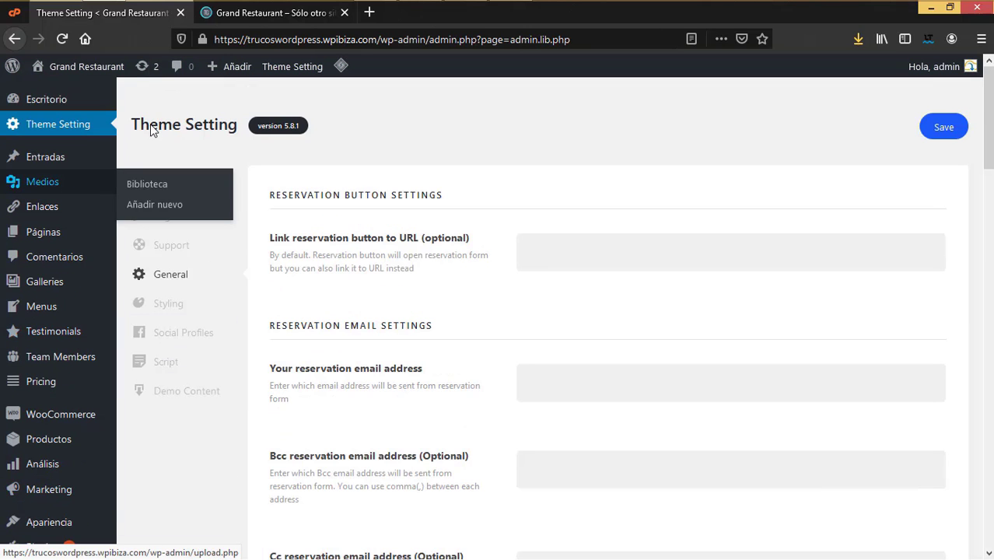
{"action": "left_click", "coordinate": [264, 18]}
{"action": "mouse_move", "coordinate": [646, 106]}
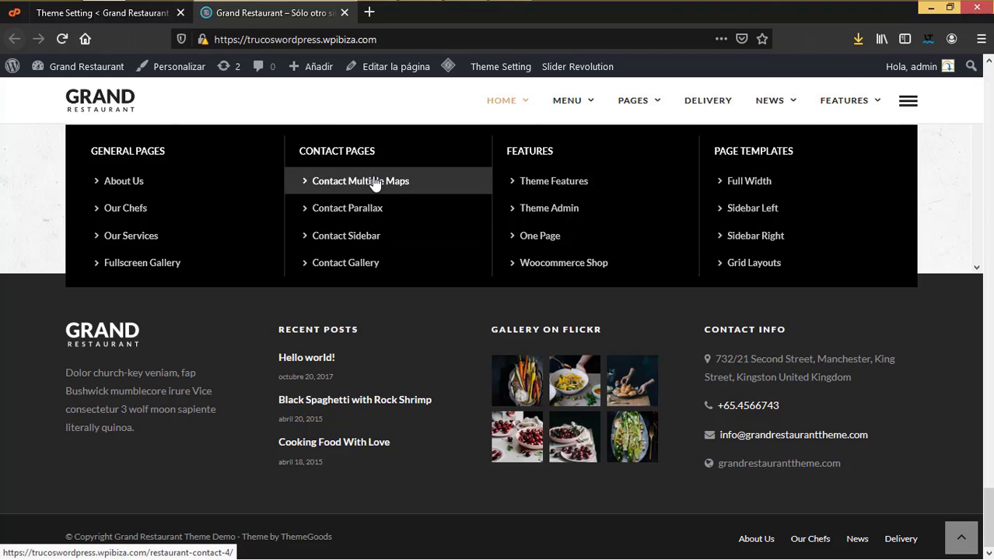
{"action": "left_click", "coordinate": [371, 213]}
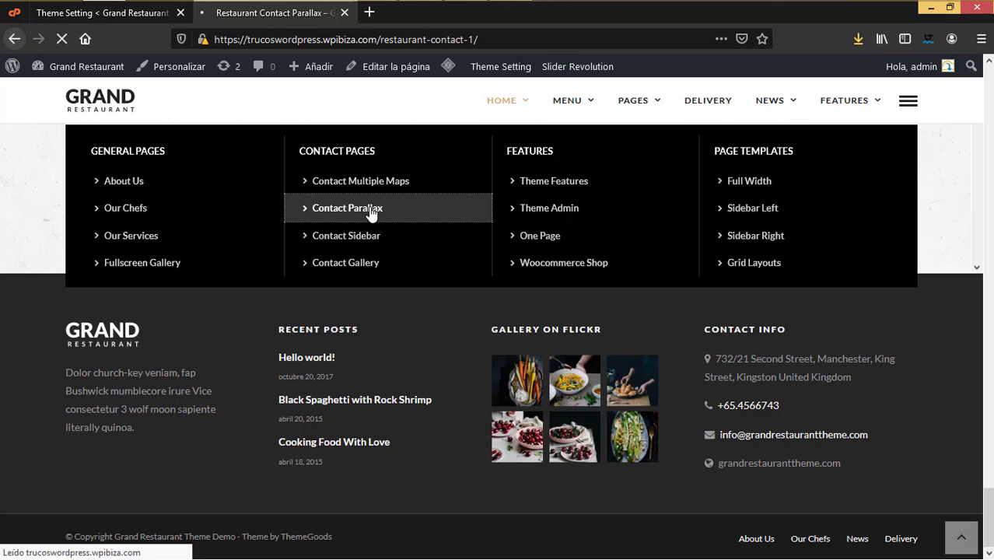
{"action": "scroll", "coordinate": [517, 334], "scroll_direction": "down", "scroll_amount": 6}
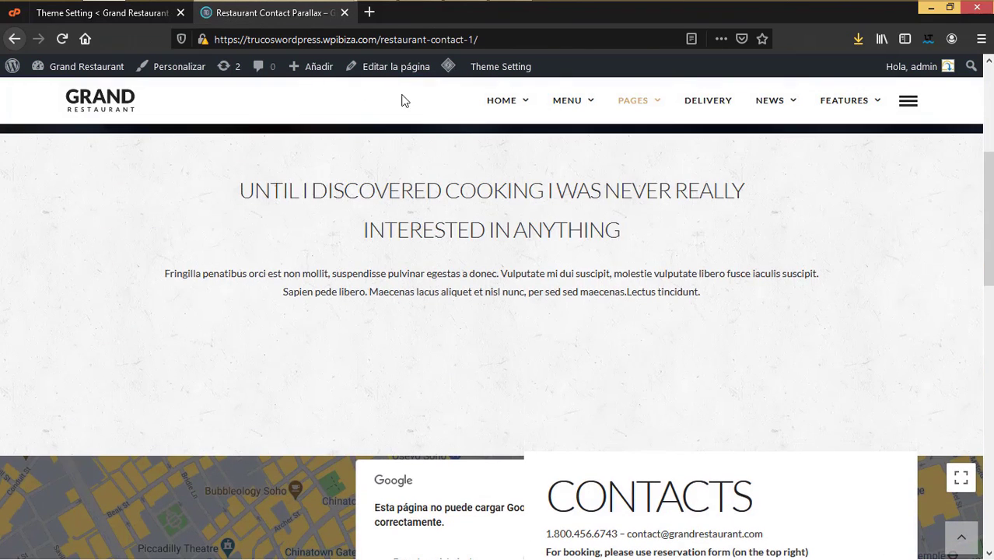
Step: Copy the Contact Parallax page's web address from the address bar
{"action": "left_click", "coordinate": [275, 40]}
{"action": "right_click", "coordinate": [276, 42]}
{"action": "left_click", "coordinate": [302, 89]}
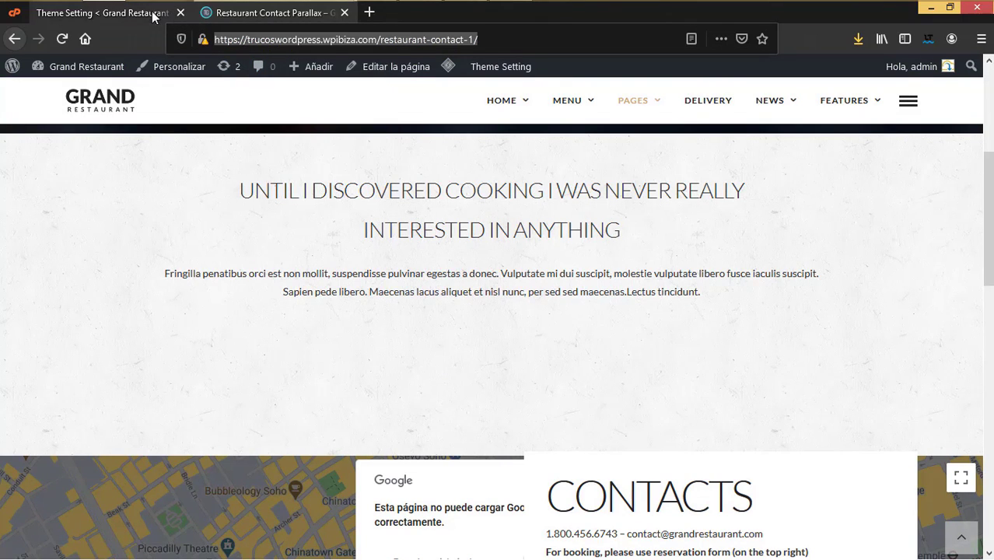
Step: Paste the Contact Parallax address as the reservation button link in Theme Setting
{"action": "left_click", "coordinate": [151, 13]}
{"action": "right_click", "coordinate": [552, 247]}
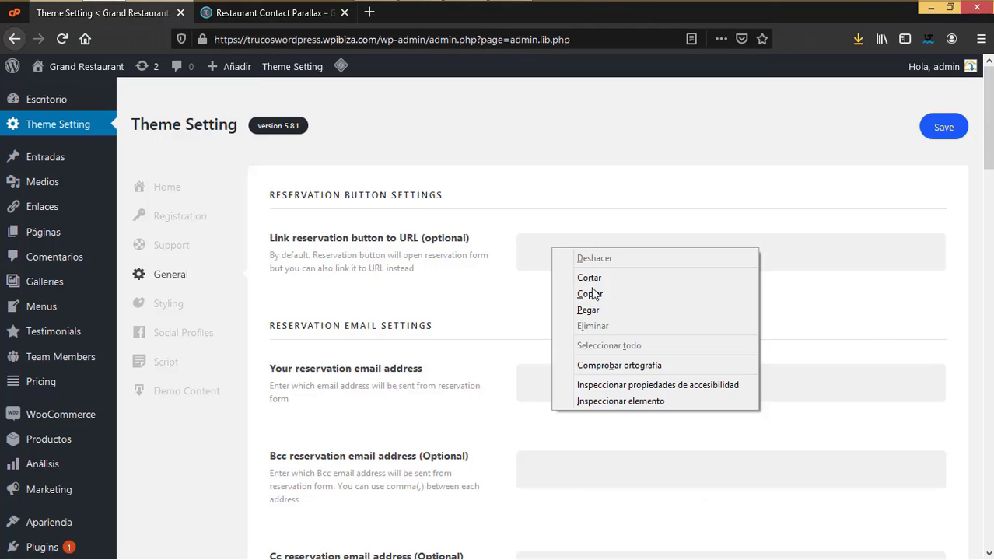
{"action": "left_click", "coordinate": [598, 310]}
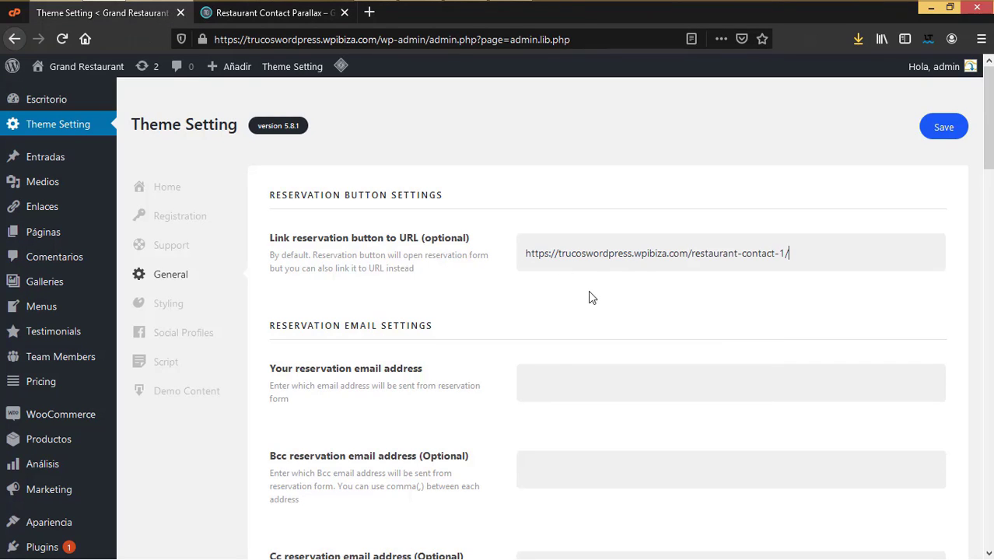
{"action": "scroll", "coordinate": [554, 356], "scroll_direction": "down", "scroll_amount": 2}
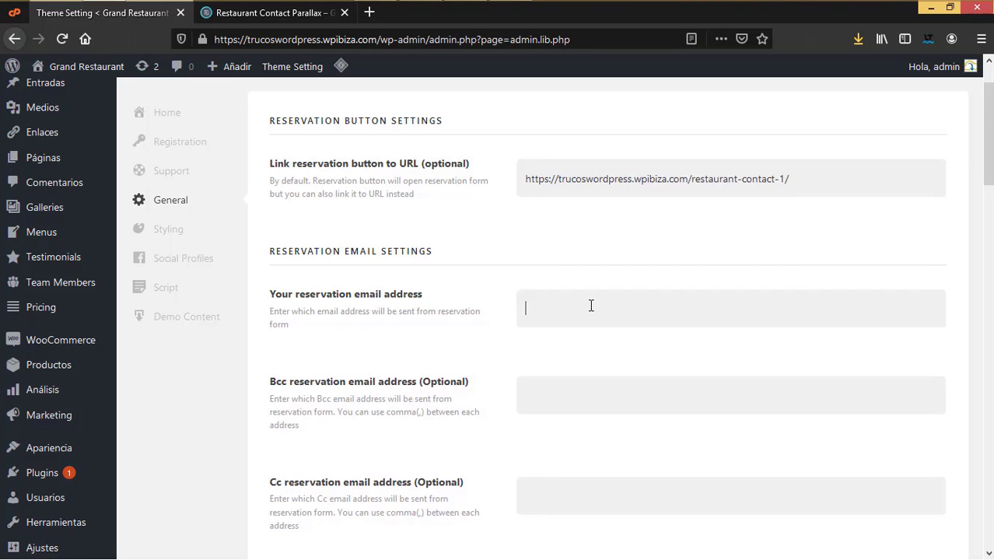
{"action": "scroll", "coordinate": [591, 306], "scroll_direction": "down", "scroll_amount": 4}
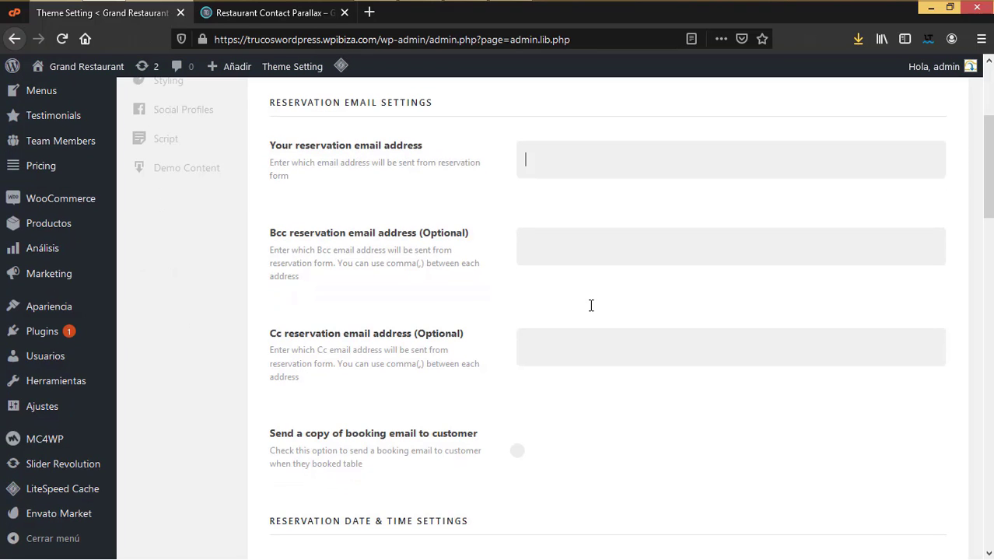
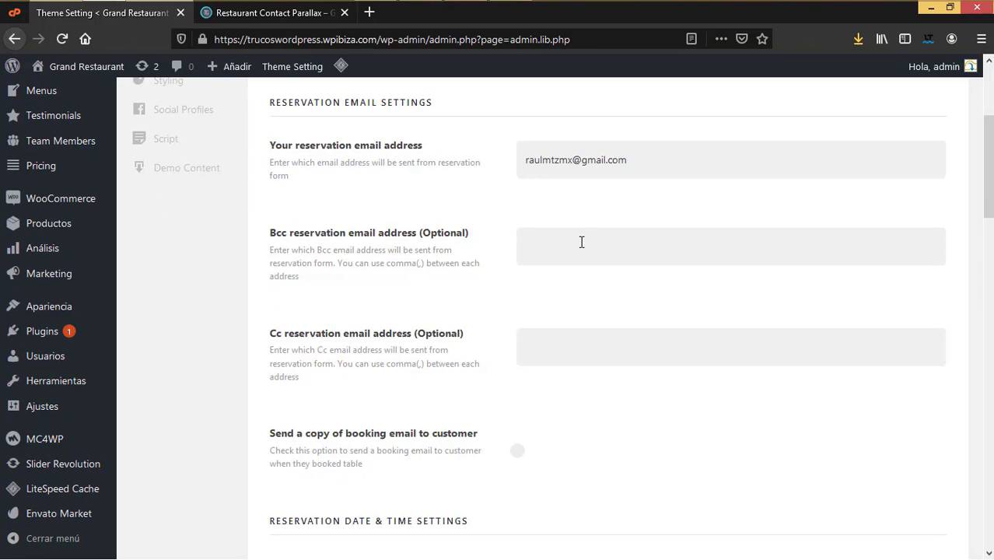
Step: Enter the reservation email address and turn on 'Send a copy of booking email to customer'
{"action": "left_click", "coordinate": [579, 241]}
{"action": "scroll", "coordinate": [557, 361], "scroll_direction": "down", "scroll_amount": 5}
{"action": "left_click", "coordinate": [518, 228]}
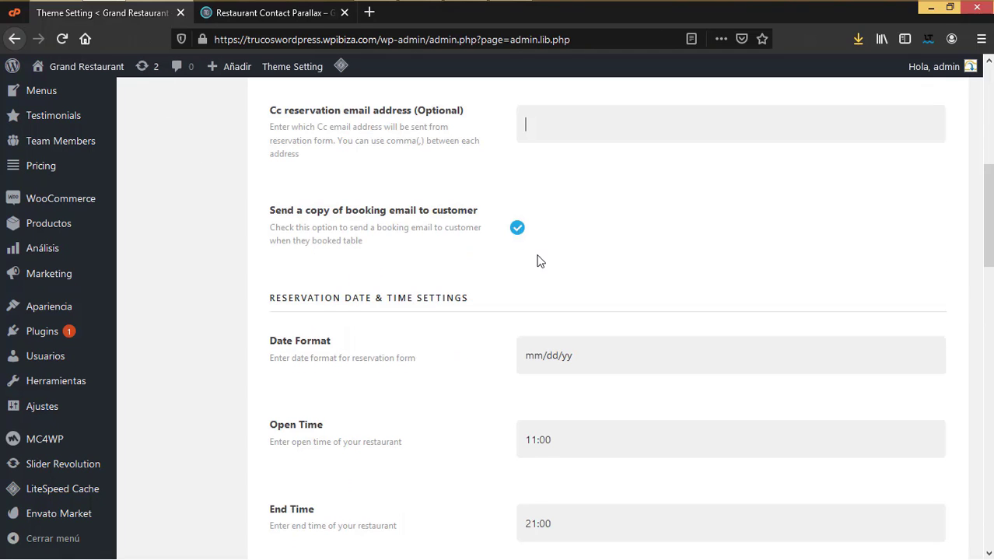
{"action": "scroll", "coordinate": [538, 262], "scroll_direction": "up", "scroll_amount": 3}
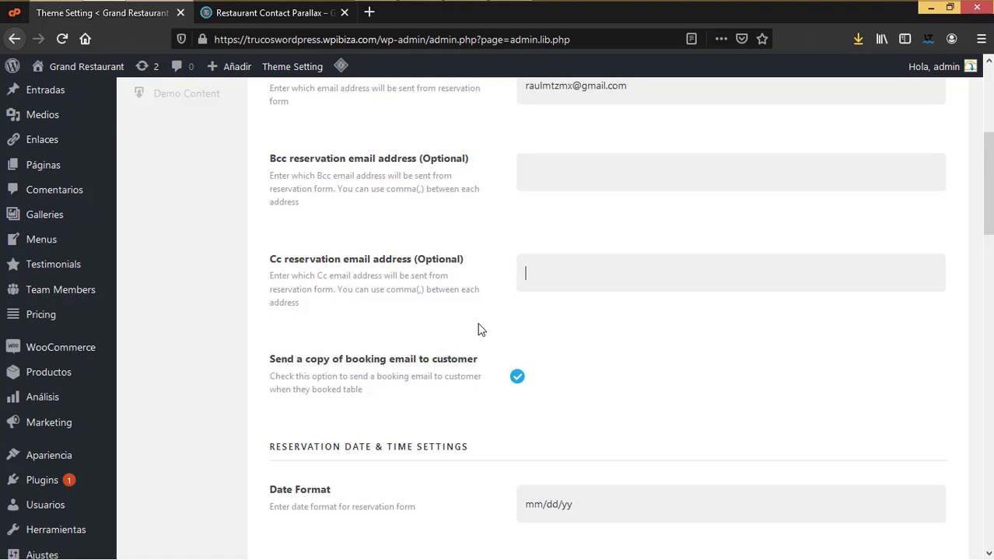
{"action": "scroll", "coordinate": [478, 330], "scroll_direction": "up", "scroll_amount": 2}
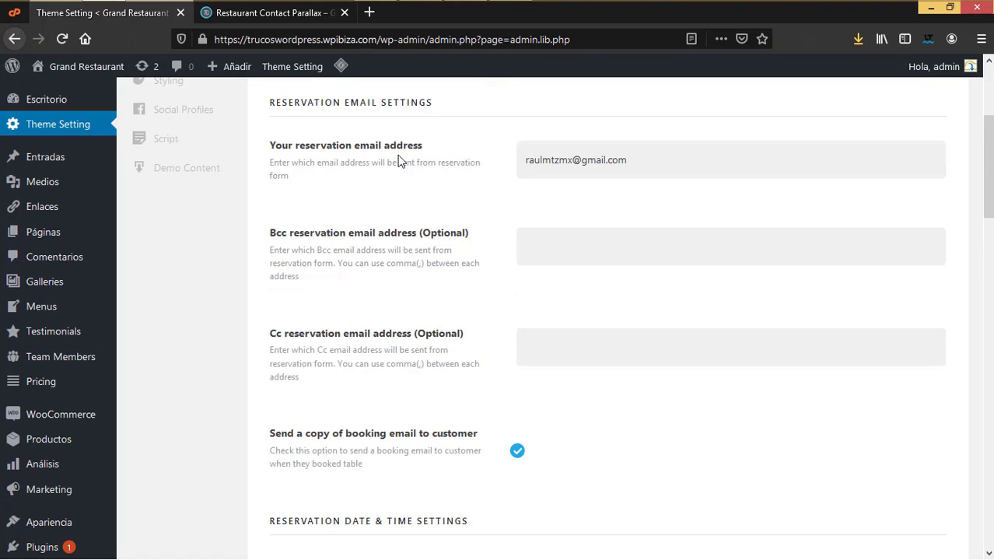
{"action": "scroll", "coordinate": [494, 433], "scroll_direction": "down", "scroll_amount": 2}
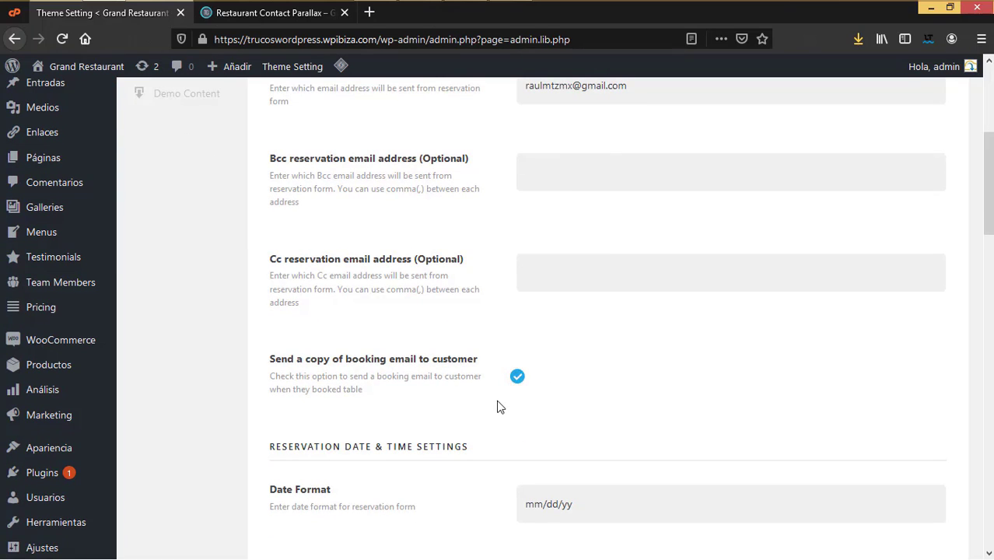
{"action": "scroll", "coordinate": [500, 407], "scroll_direction": "down", "scroll_amount": 3}
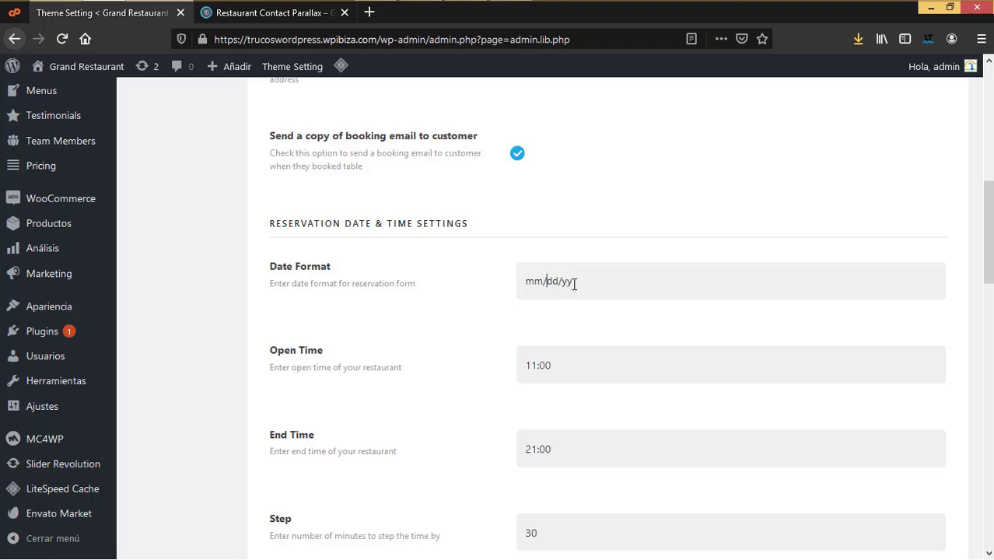
Step: Change the reservation Date Format to dd/mm/yy
{"action": "left_click_drag", "start_coordinate": [543, 280], "coordinate": [512, 280]}
{"action": "type", "text": "dd"}
{"action": "left_click_drag", "start_coordinate": [540, 281], "coordinate": [546, 281]}
{"action": "left_click", "coordinate": [551, 280]}
{"action": "type", "text": "mm"}
{"action": "scroll", "coordinate": [595, 399], "scroll_direction": "down", "scroll_amount": 3}
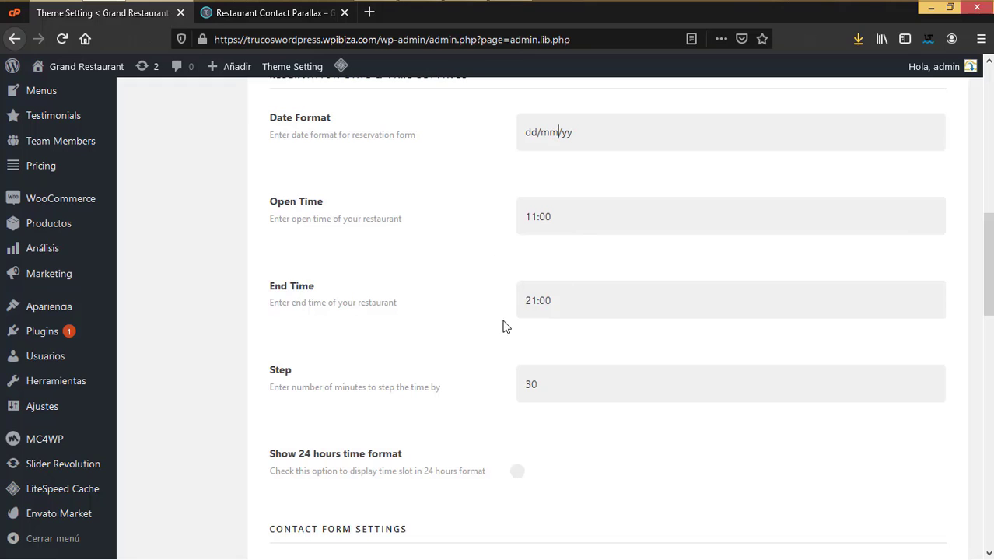
Step: Change the time Step from 30 to 15 and enable 'Show 24 hours time format'
{"action": "left_click", "coordinate": [548, 285]}
{"action": "scroll", "coordinate": [563, 423], "scroll_direction": "down", "scroll_amount": 2}
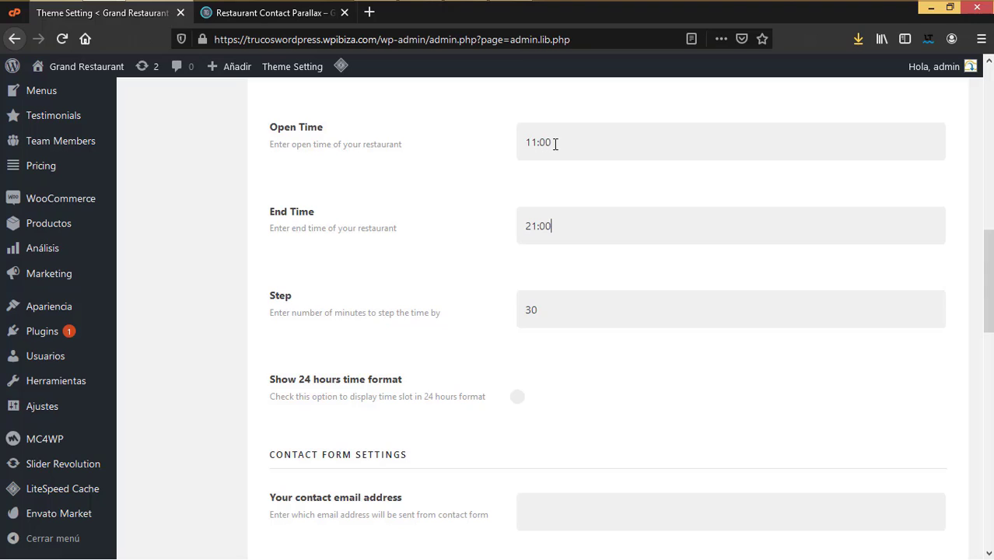
{"action": "double_click", "coordinate": [538, 308]}
{"action": "type", "text": "15"}
{"action": "scroll", "coordinate": [591, 396], "scroll_direction": "down", "scroll_amount": 3}
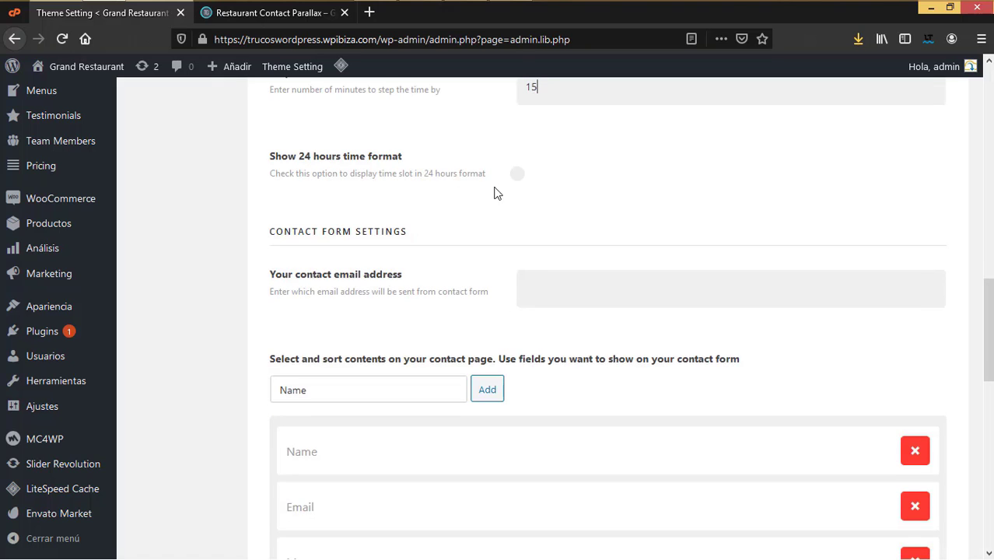
{"action": "left_click", "coordinate": [518, 176]}
{"action": "scroll", "coordinate": [525, 263], "scroll_direction": "up", "scroll_amount": 2}
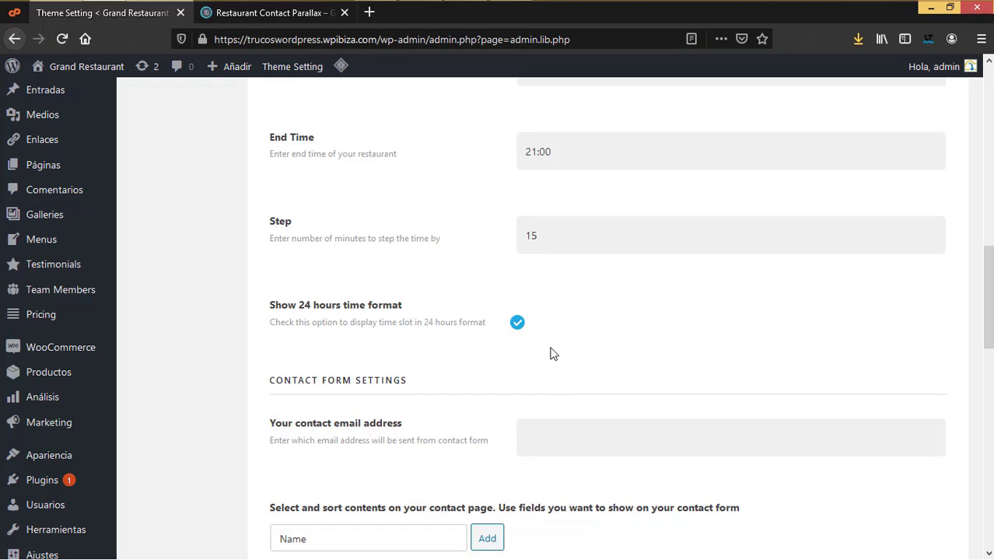
{"action": "scroll", "coordinate": [550, 352], "scroll_direction": "down", "scroll_amount": 2}
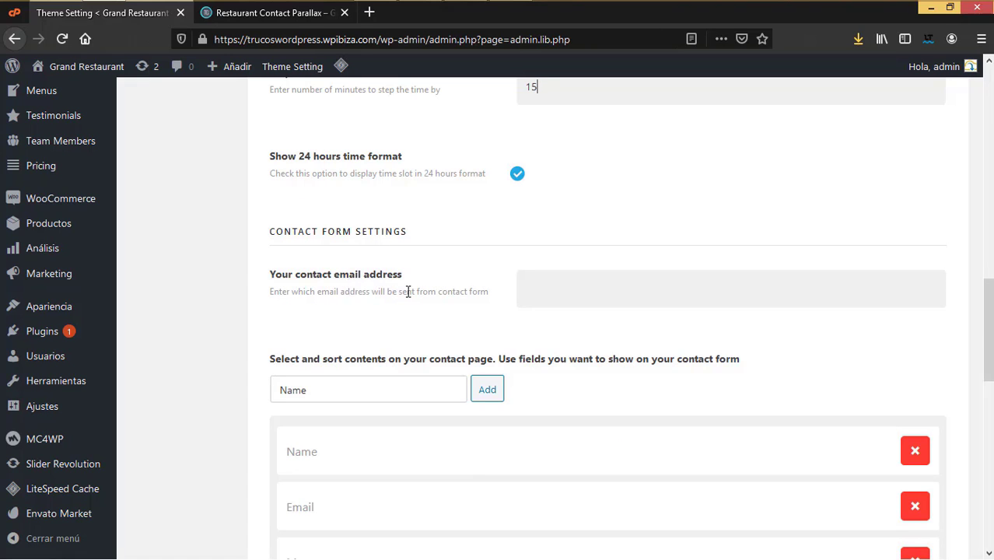
Step: Copy the reservation email address into 'Your contact email address'
{"action": "scroll", "coordinate": [444, 271], "scroll_direction": "up", "scroll_amount": 6}
{"action": "scroll", "coordinate": [551, 267], "scroll_direction": "up", "scroll_amount": 5}
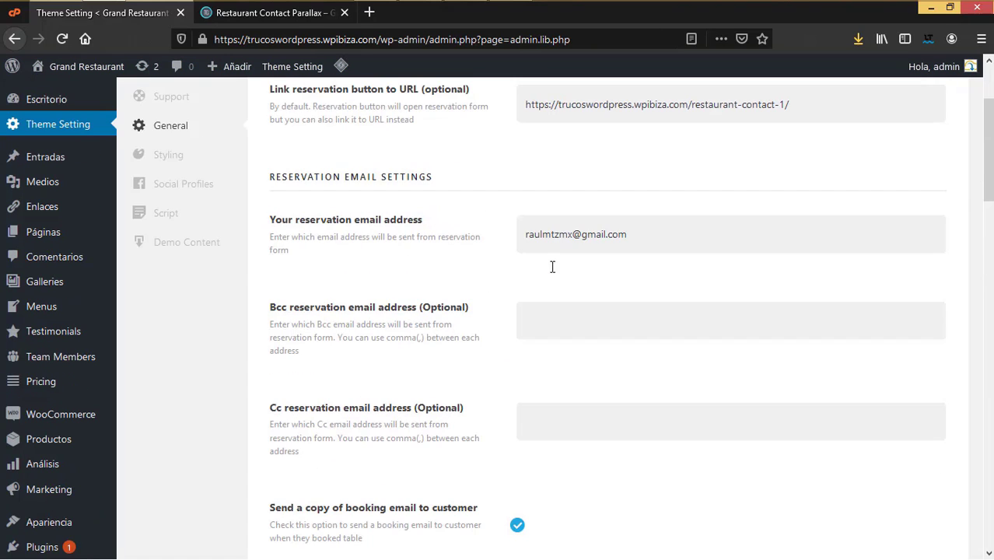
{"action": "left_click_drag", "start_coordinate": [646, 236], "coordinate": [464, 238]}
{"action": "key", "text": "ctrl+c"}
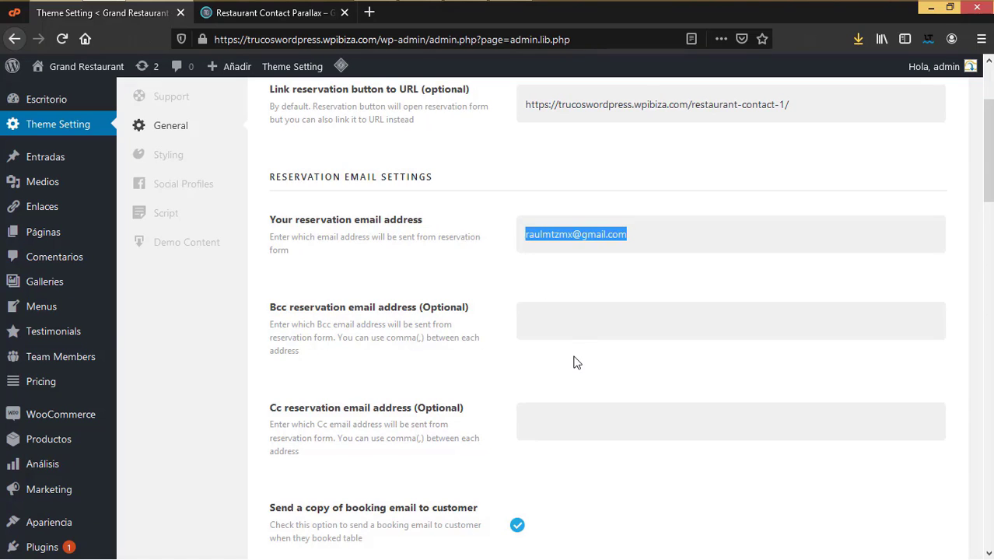
{"action": "scroll", "coordinate": [575, 360], "scroll_direction": "down", "scroll_amount": 9}
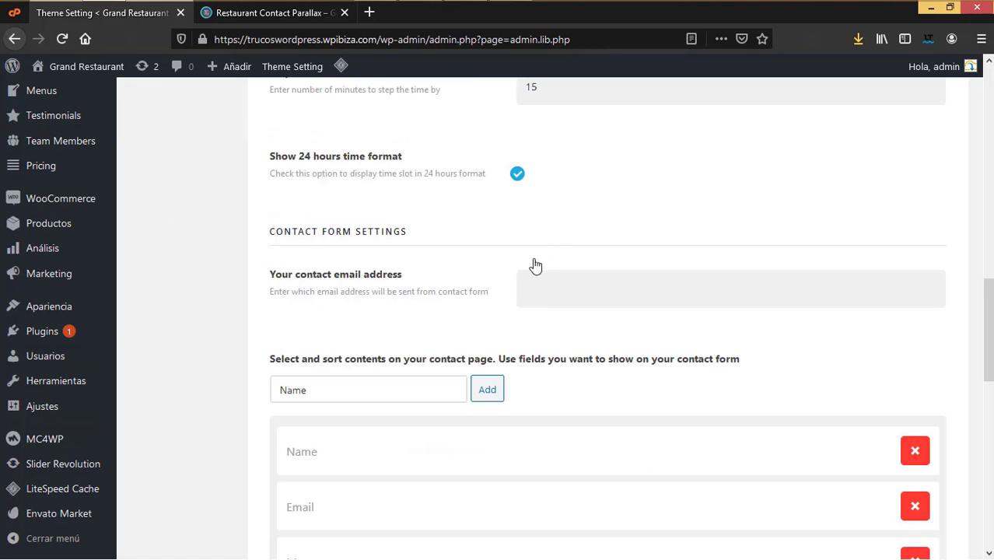
{"action": "left_click", "coordinate": [554, 280]}
{"action": "key", "text": "ctrl+v"}
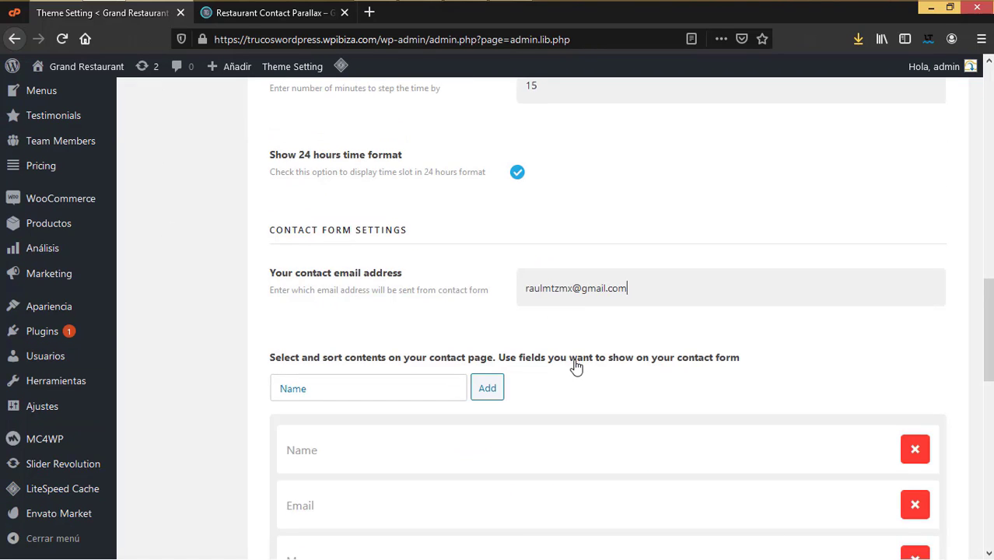
{"action": "scroll", "coordinate": [574, 362], "scroll_direction": "down", "scroll_amount": 4}
{"action": "scroll", "coordinate": [576, 367], "scroll_direction": "up", "scroll_amount": 1}
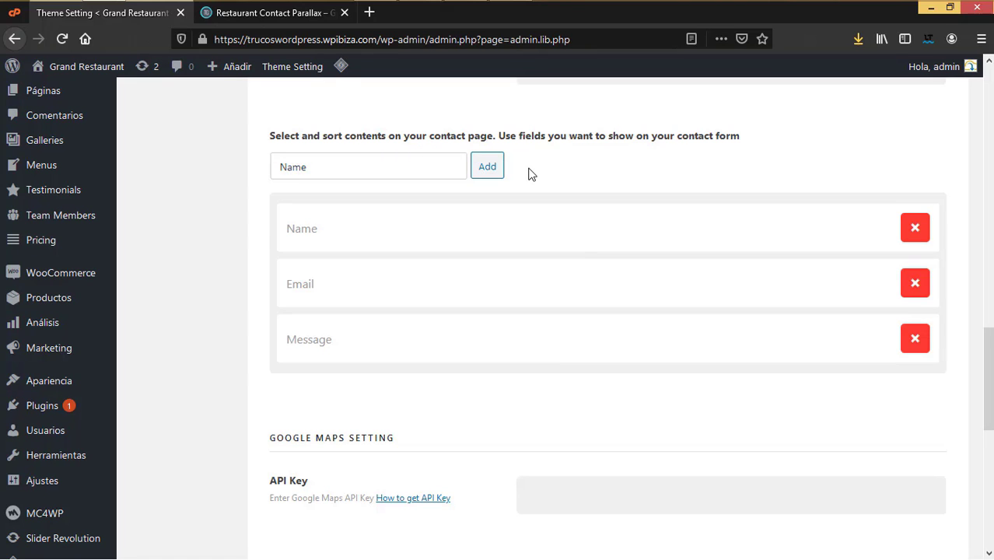
Step: Check the live contact page, then try reordering the Name, Email and Message form fields
{"action": "left_click", "coordinate": [325, 14]}
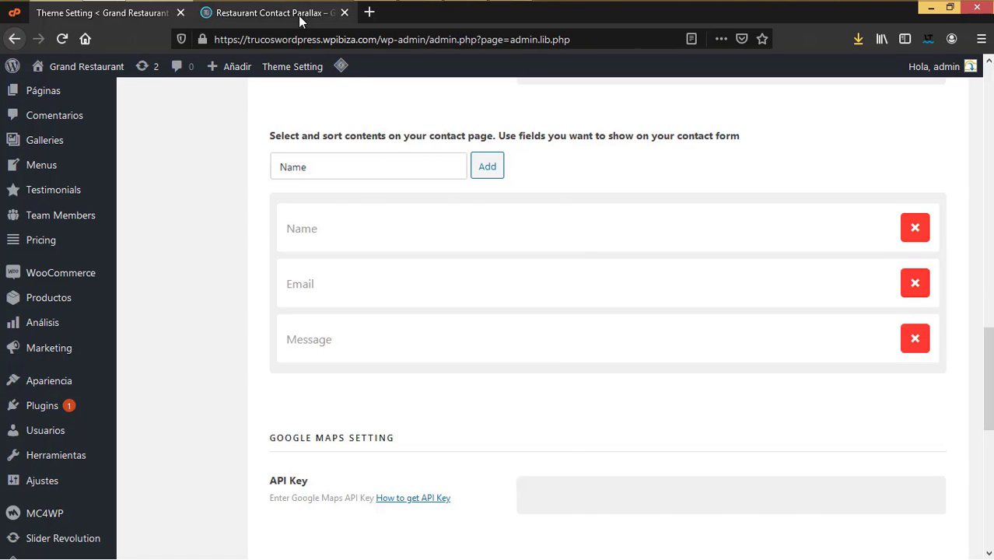
{"action": "scroll", "coordinate": [580, 336], "scroll_direction": "down", "scroll_amount": 7}
{"action": "scroll", "coordinate": [577, 311], "scroll_direction": "up", "scroll_amount": 2}
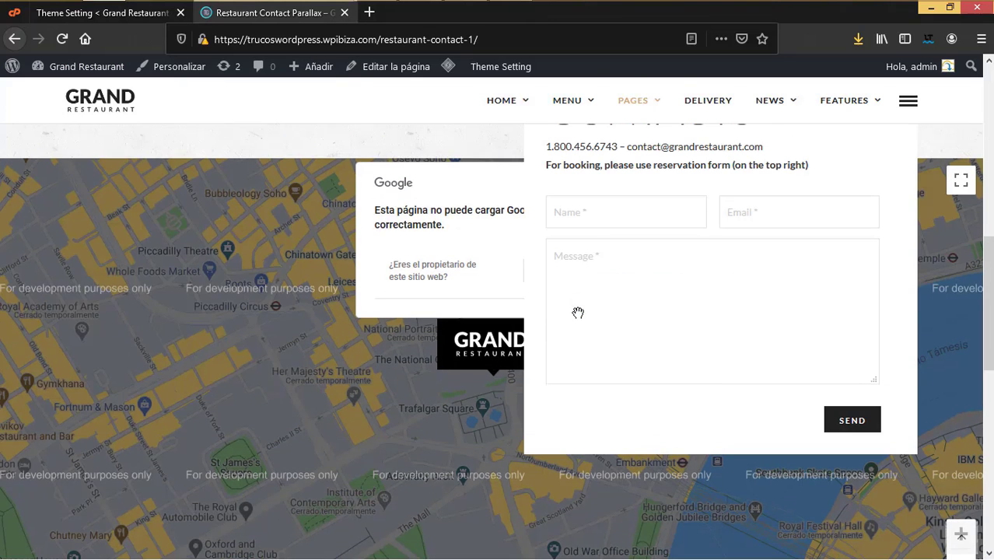
{"action": "left_click", "coordinate": [133, 14]}
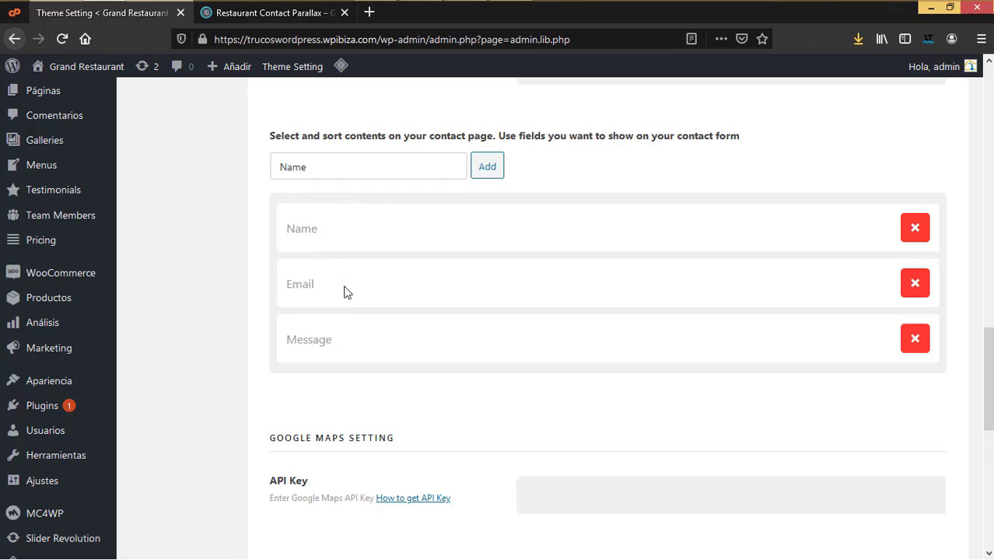
{"action": "left_click_drag", "start_coordinate": [330, 231], "coordinate": [339, 207]}
Step: Pick Phone from the contact fields dropdown, add it, and drag it above Message
{"action": "left_click", "coordinate": [370, 169]}
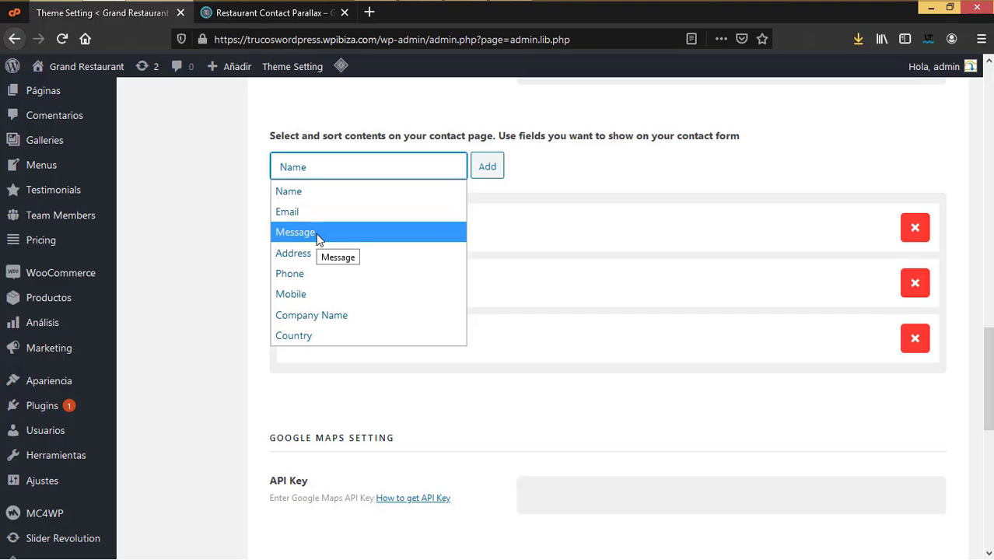
{"action": "left_click", "coordinate": [310, 273]}
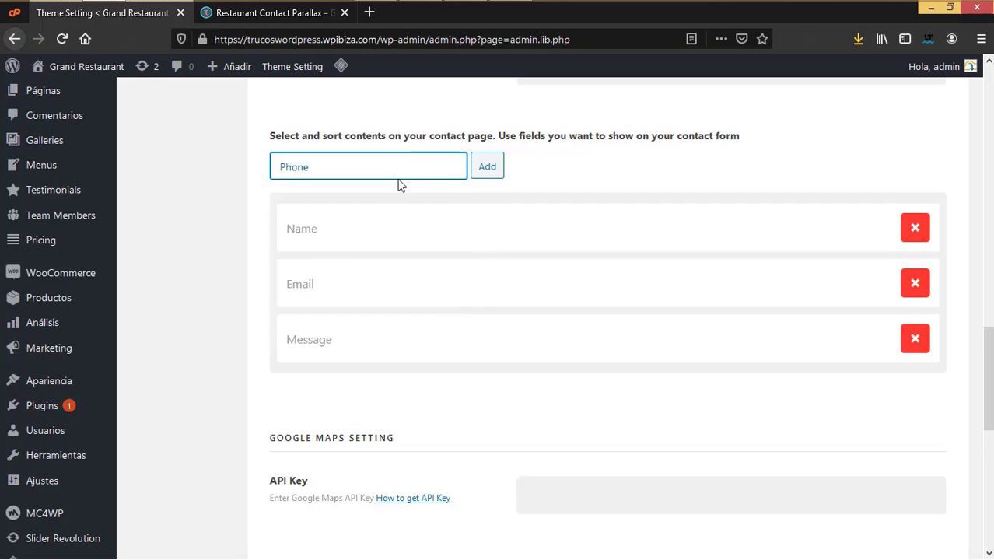
{"action": "left_click", "coordinate": [490, 168]}
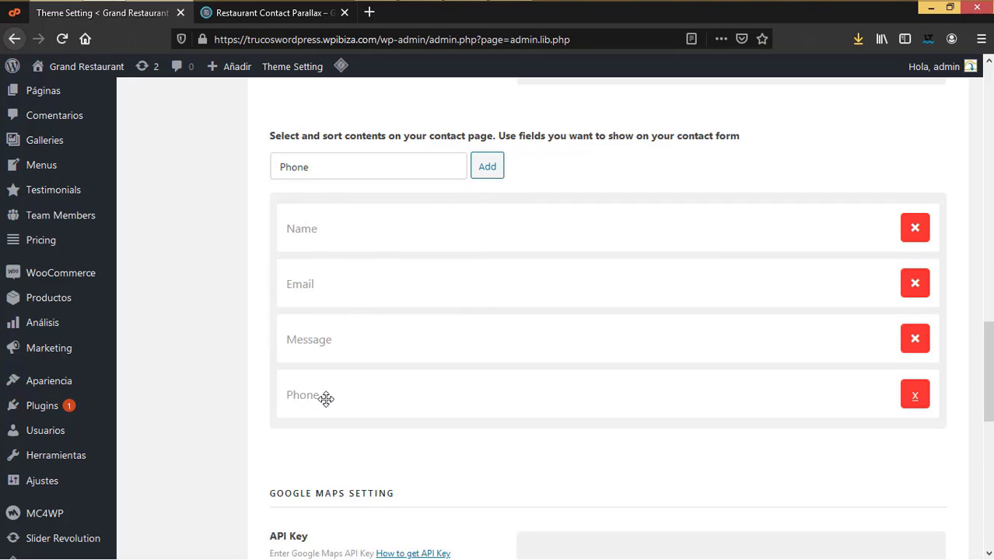
{"action": "left_click_drag", "start_coordinate": [326, 395], "coordinate": [388, 328]}
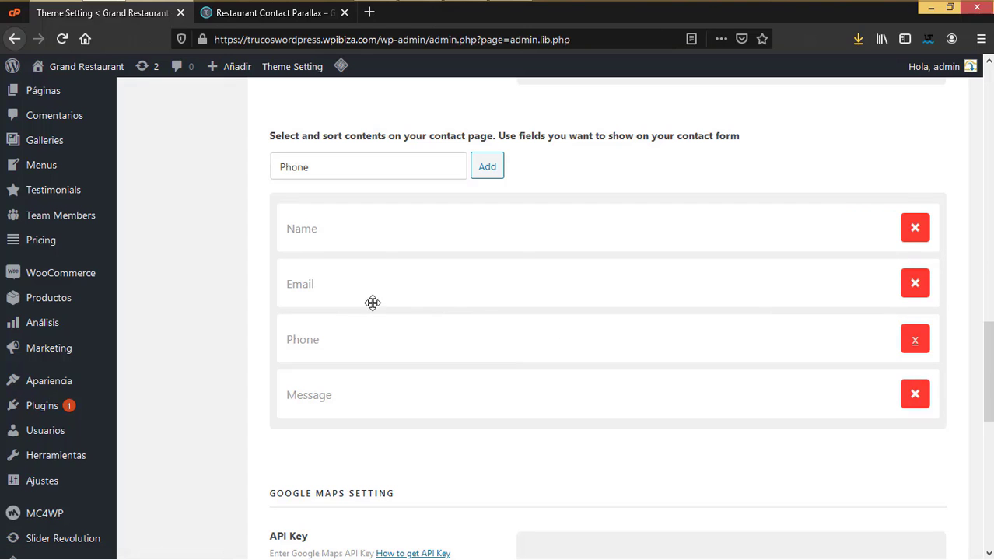
{"action": "scroll", "coordinate": [507, 377], "scroll_direction": "down", "scroll_amount": 2}
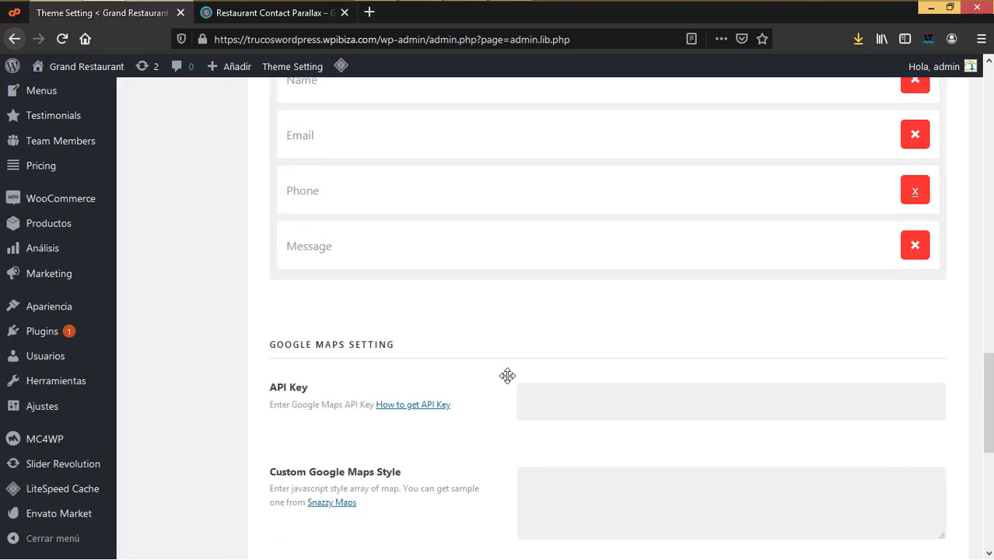
{"action": "scroll", "coordinate": [498, 365], "scroll_direction": "down", "scroll_amount": 3}
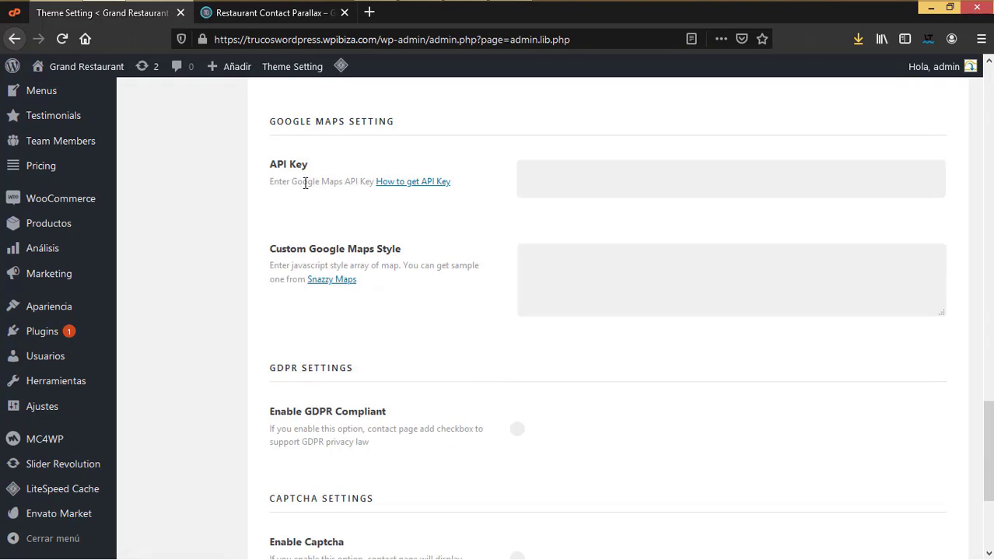
Step: Enable GDPR compliance and captcha for the contact page
{"action": "left_click", "coordinate": [648, 188]}
{"action": "scroll", "coordinate": [548, 413], "scroll_direction": "down", "scroll_amount": 3}
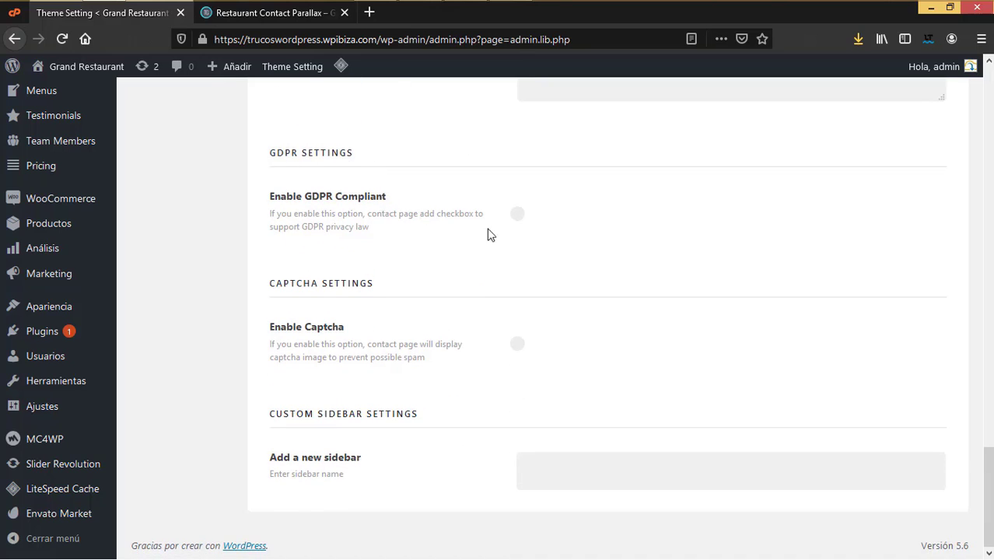
{"action": "left_click", "coordinate": [518, 216]}
{"action": "left_click", "coordinate": [520, 347]}
Step: Enter EJEMPLO as the name for a new custom sidebar
{"action": "left_click", "coordinate": [554, 473]}
{"action": "type", "text": "EJEMPLO"}
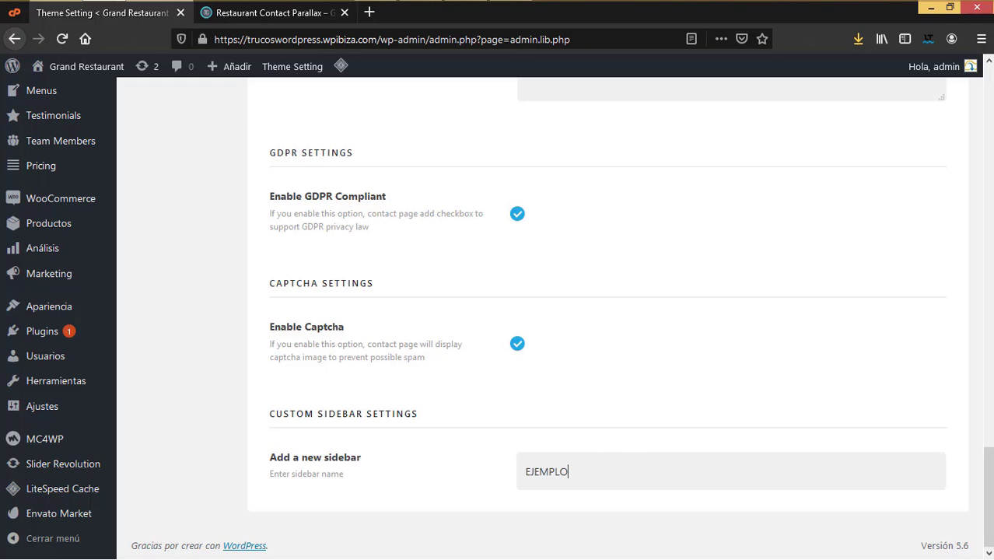
{"action": "left_click_drag", "start_coordinate": [989, 467], "coordinate": [990, 86]}
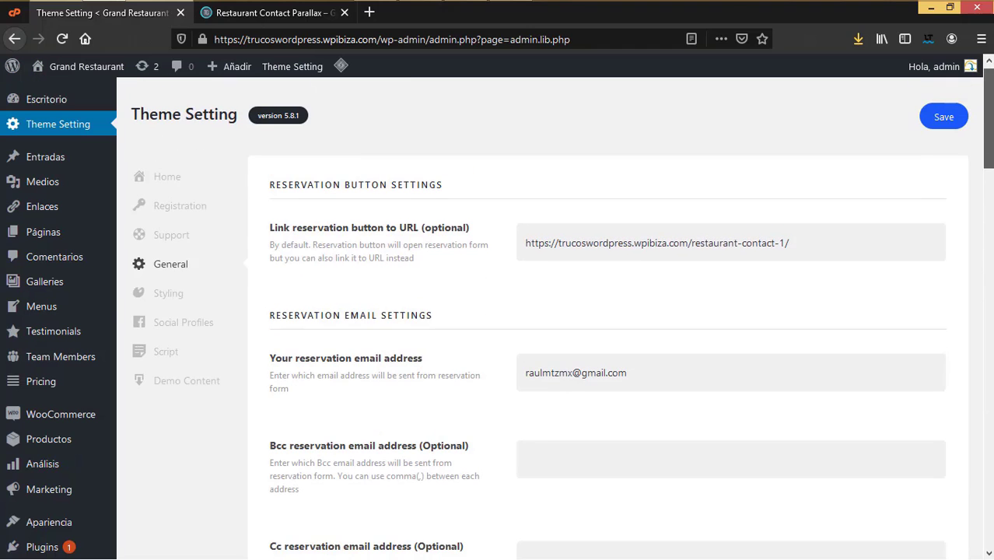
Step: Save the General theme settings with GDPR, captcha and the EJEMPLO sidebar
{"action": "left_click", "coordinate": [943, 121]}
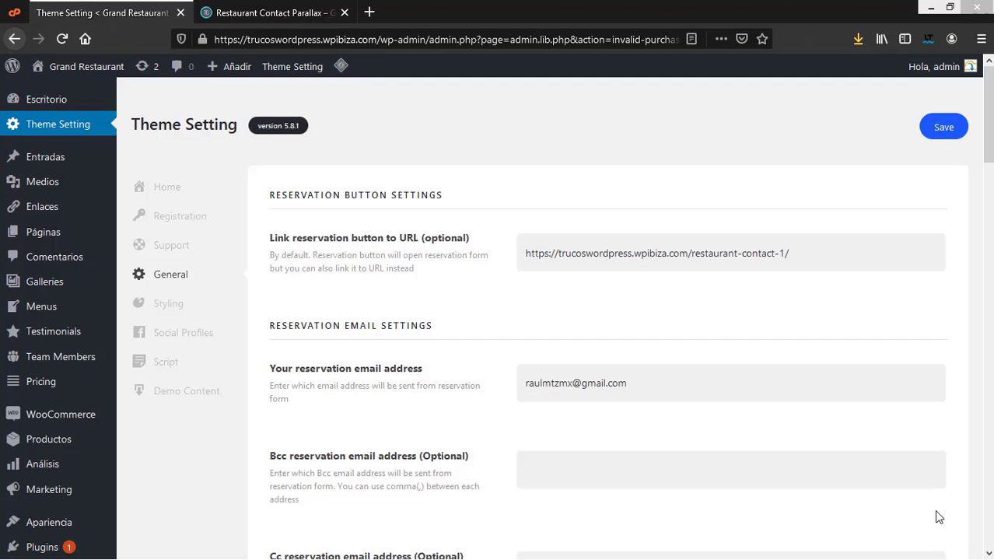
Step: Browse the demo Styling options in Theme Setting
{"action": "left_click", "coordinate": [168, 304]}
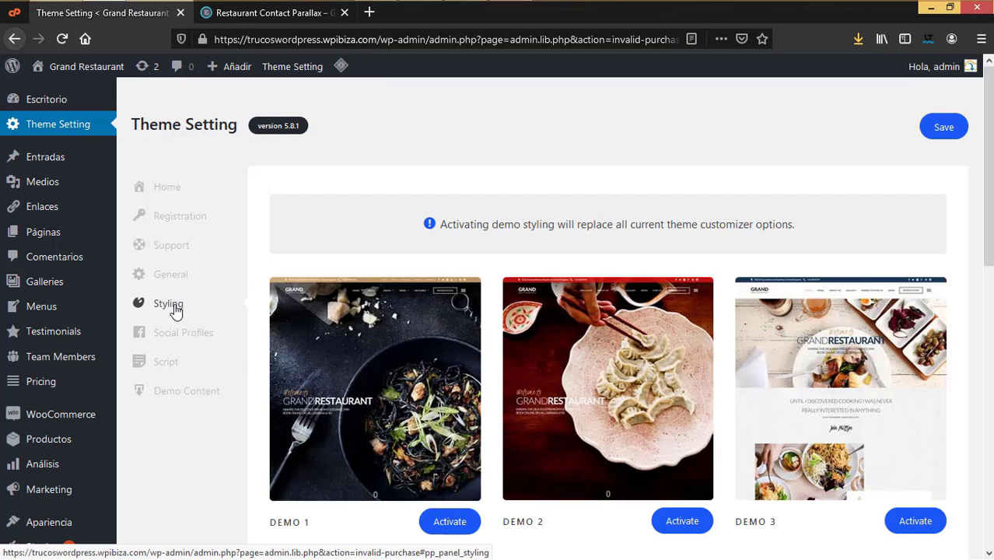
{"action": "scroll", "coordinate": [657, 504], "scroll_direction": "down", "scroll_amount": 3}
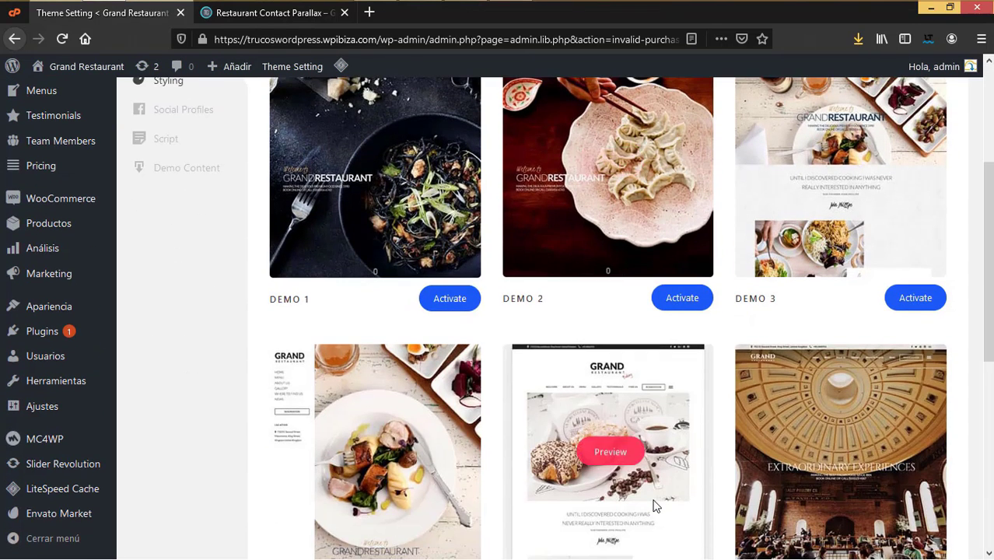
{"action": "scroll", "coordinate": [653, 505], "scroll_direction": "down", "scroll_amount": 3}
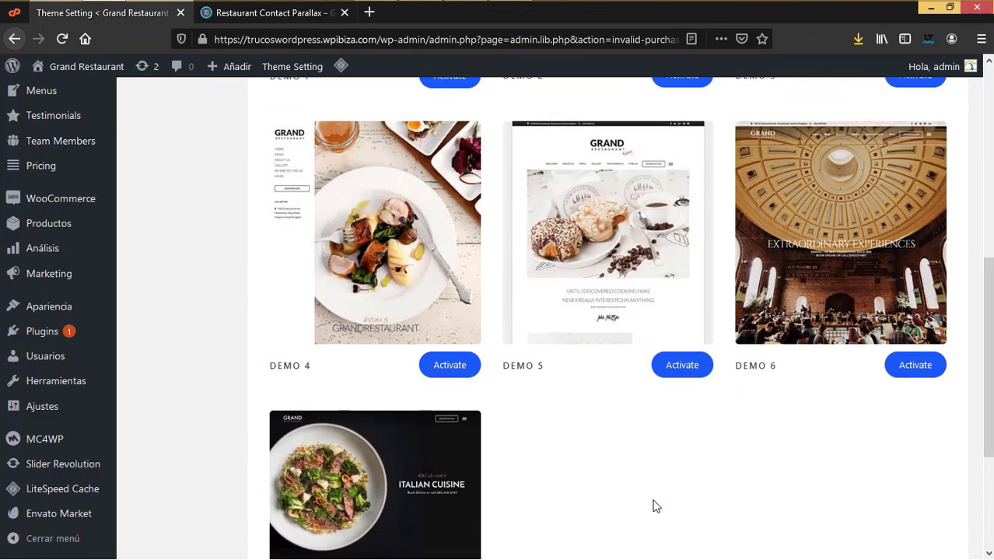
{"action": "scroll", "coordinate": [653, 504], "scroll_direction": "down", "scroll_amount": 2}
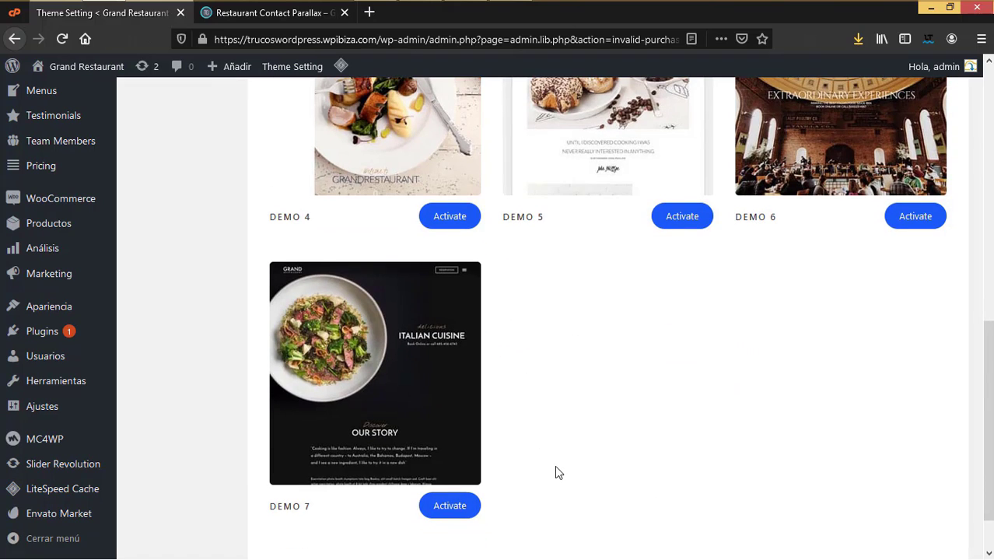
{"action": "scroll", "coordinate": [555, 467], "scroll_direction": "down", "scroll_amount": 1}
{"action": "scroll", "coordinate": [559, 472], "scroll_direction": "up", "scroll_amount": 6}
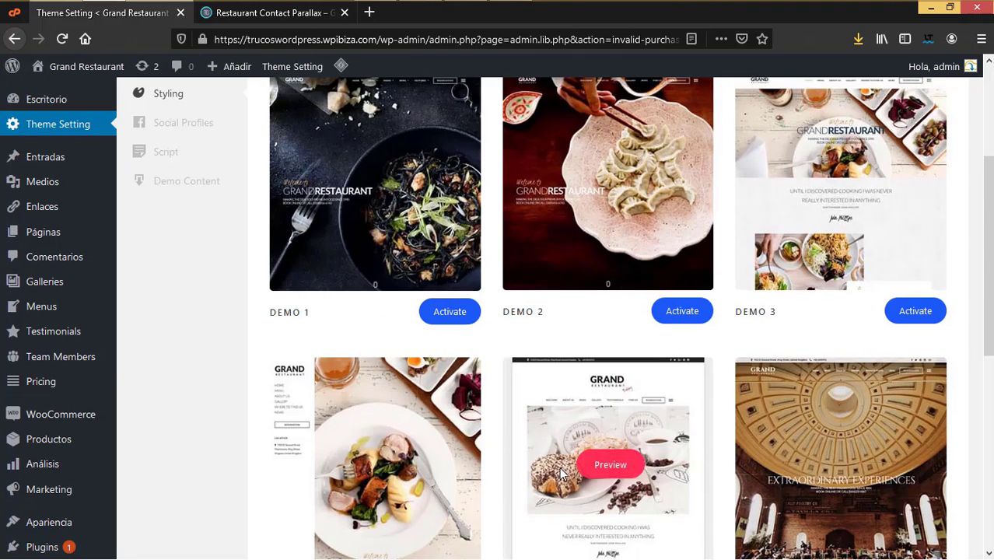
{"action": "scroll", "coordinate": [562, 429], "scroll_direction": "up", "scroll_amount": 3}
{"action": "scroll", "coordinate": [564, 431], "scroll_direction": "down", "scroll_amount": 2}
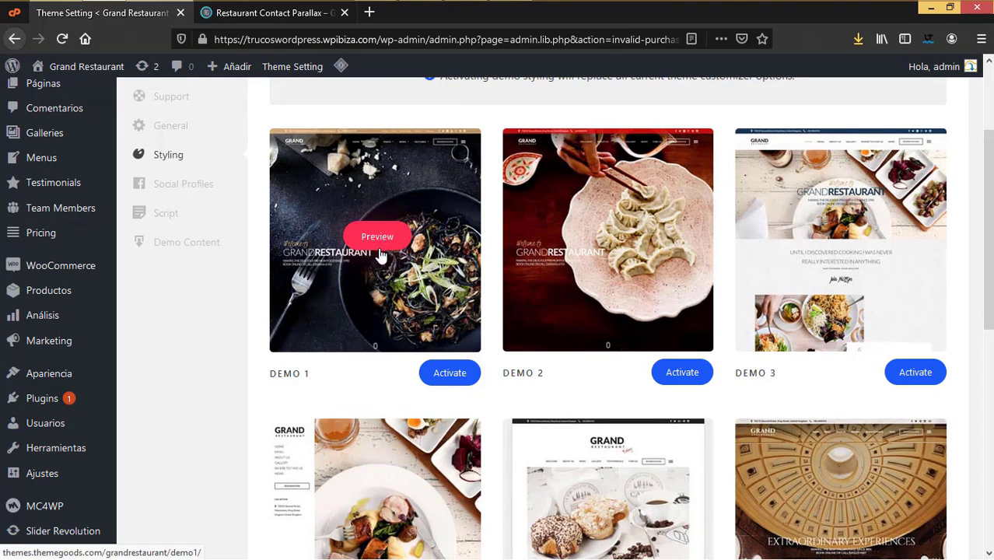
Step: Compare the styling demos with the live restaurant front page, then open Social Profiles
{"action": "left_click", "coordinate": [280, 14]}
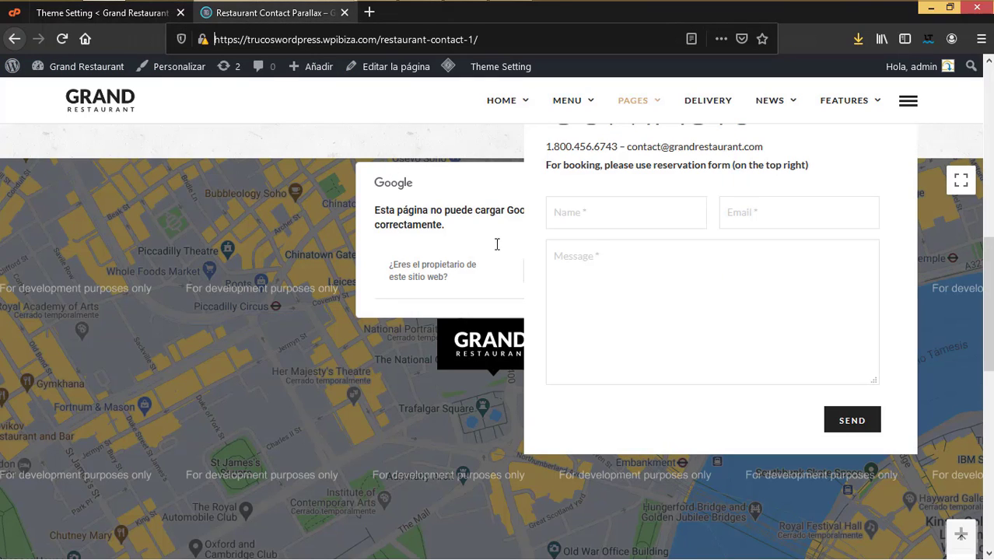
{"action": "left_click", "coordinate": [108, 105]}
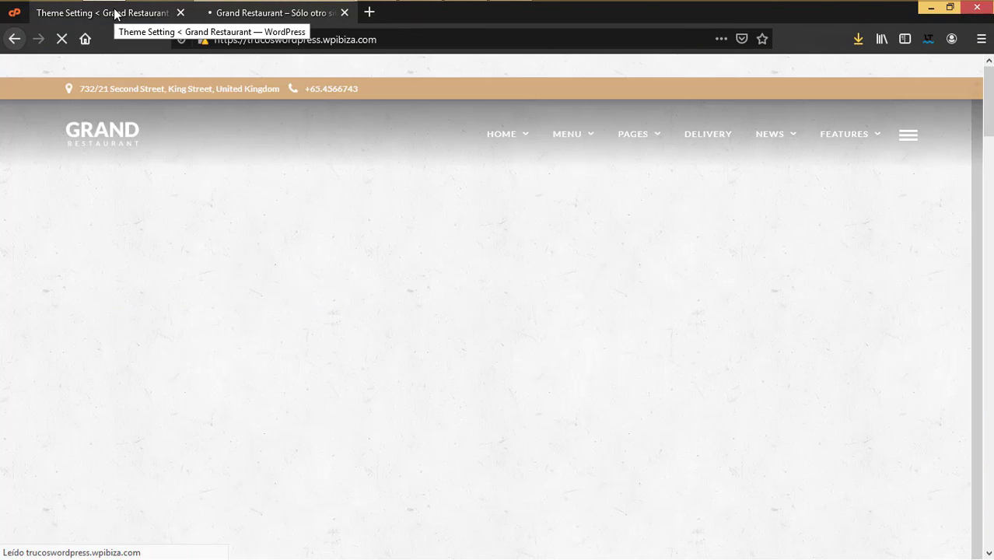
{"action": "left_click", "coordinate": [115, 14]}
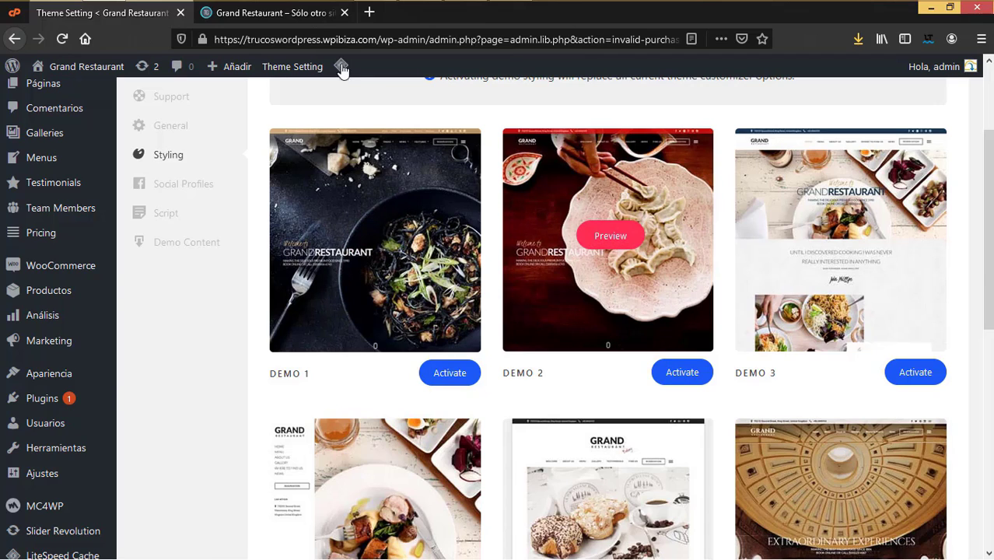
{"action": "left_click", "coordinate": [305, 17]}
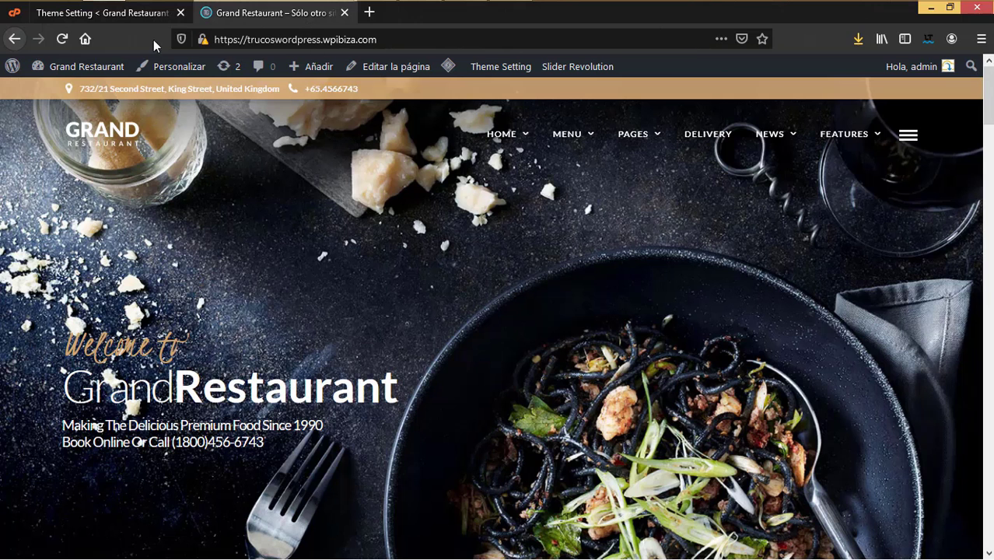
{"action": "left_click", "coordinate": [146, 13]}
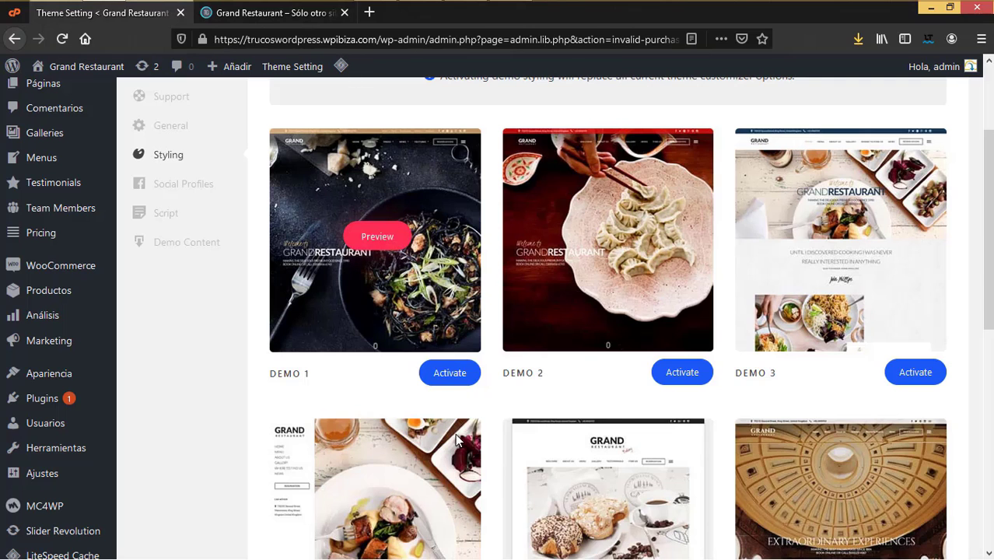
{"action": "scroll", "coordinate": [687, 410], "scroll_direction": "down", "scroll_amount": 4}
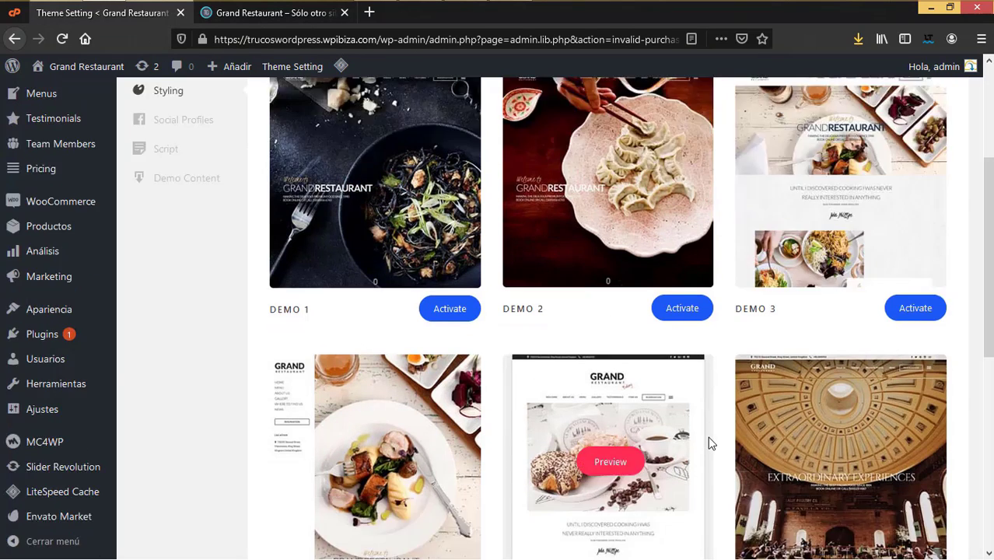
{"action": "scroll", "coordinate": [710, 442], "scroll_direction": "up", "scroll_amount": 5}
{"action": "scroll", "coordinate": [710, 441], "scroll_direction": "up", "scroll_amount": 1}
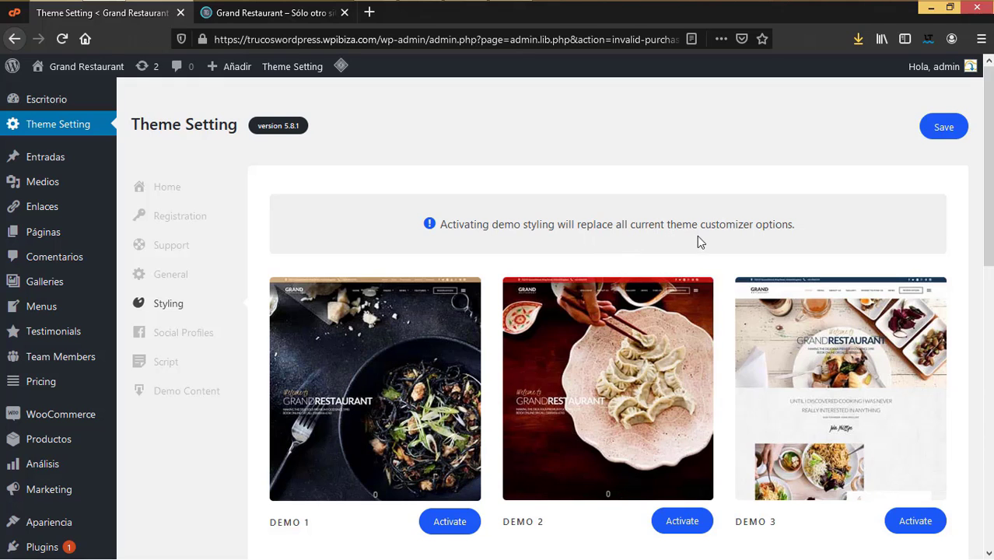
{"action": "scroll", "coordinate": [669, 381], "scroll_direction": "down", "scroll_amount": 1}
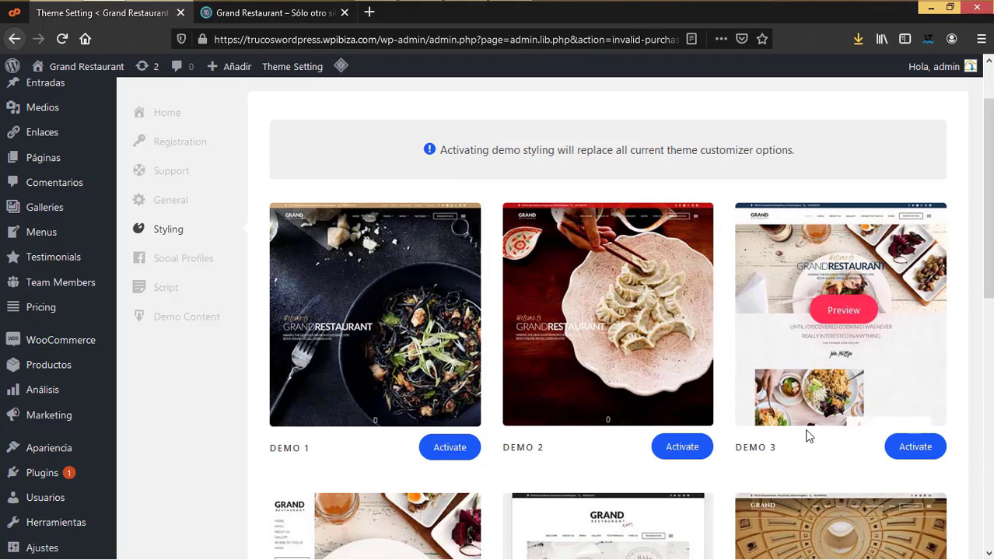
{"action": "scroll", "coordinate": [803, 442], "scroll_direction": "down", "scroll_amount": 5}
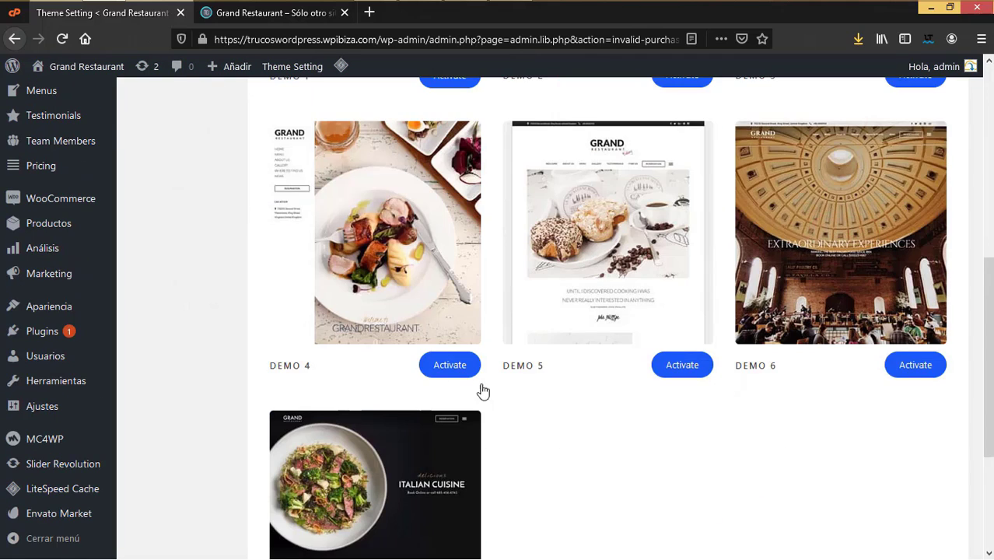
{"action": "scroll", "coordinate": [490, 392], "scroll_direction": "up", "scroll_amount": 3}
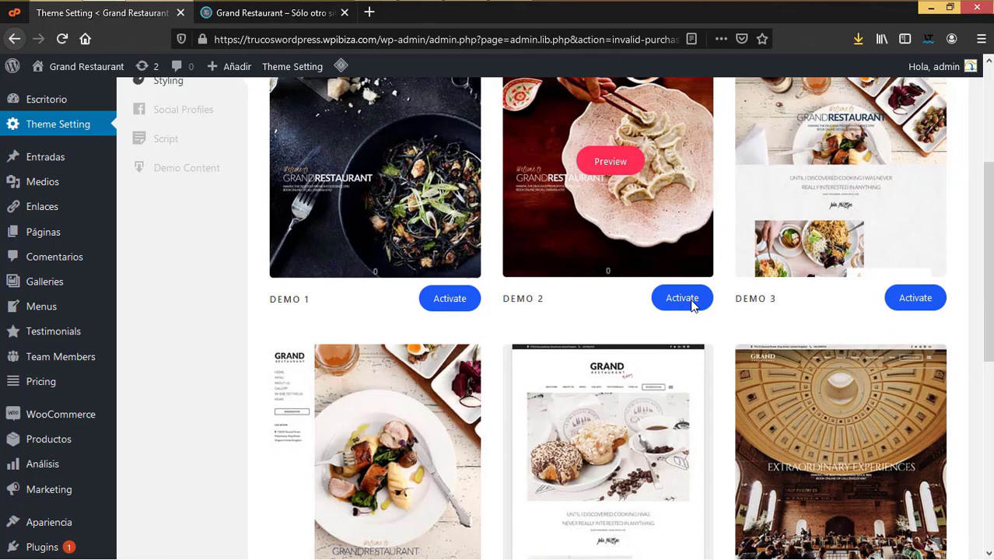
{"action": "left_click", "coordinate": [280, 12]}
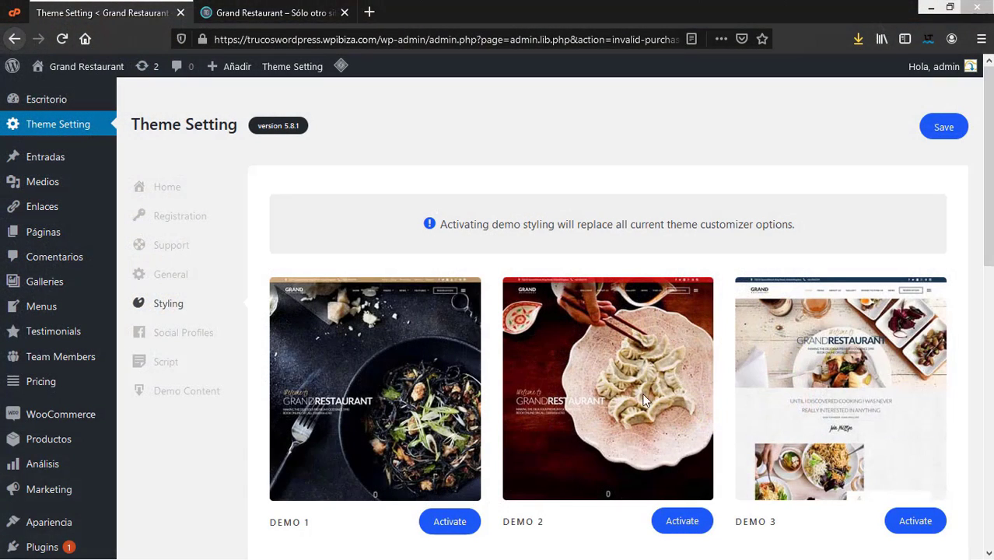
{"action": "left_click", "coordinate": [176, 341]}
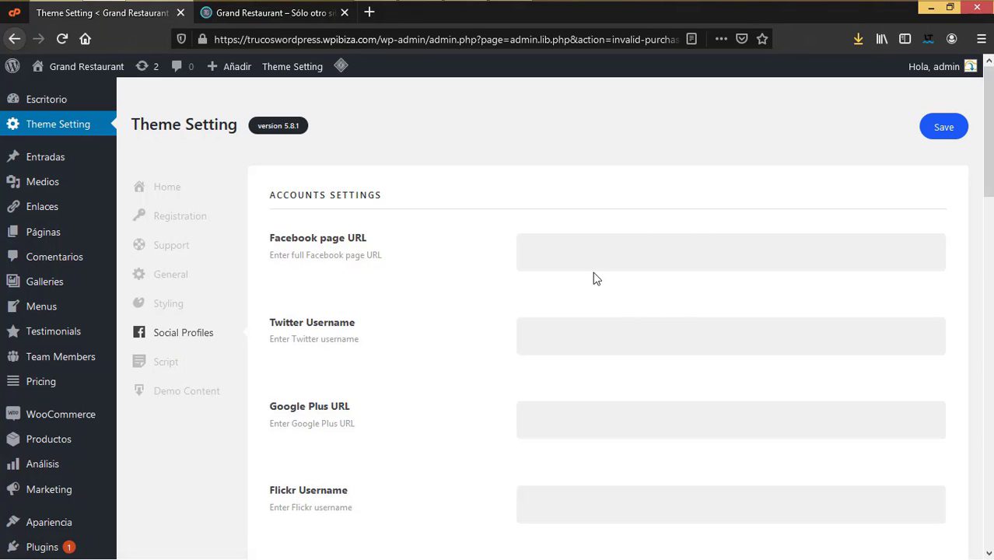
{"action": "scroll", "coordinate": [577, 319], "scroll_direction": "down", "scroll_amount": 8}
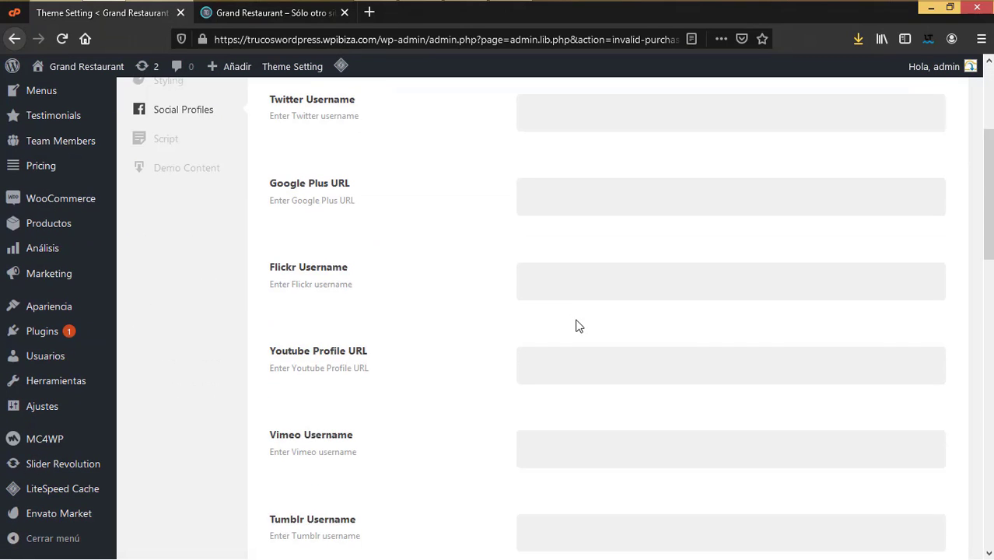
{"action": "scroll", "coordinate": [578, 320], "scroll_direction": "down", "scroll_amount": 4}
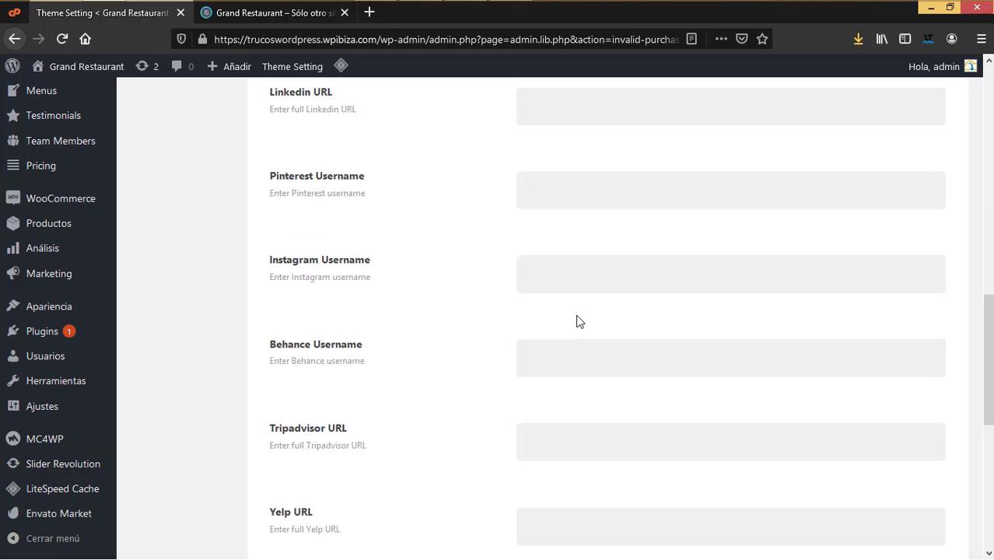
{"action": "scroll", "coordinate": [579, 326], "scroll_direction": "up", "scroll_amount": 5}
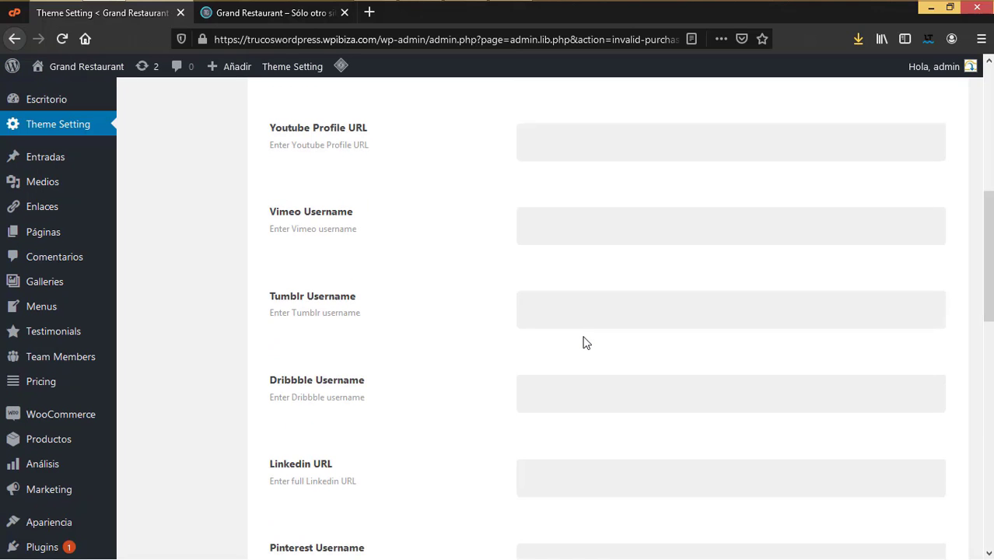
{"action": "scroll", "coordinate": [583, 339], "scroll_direction": "up", "scroll_amount": 6}
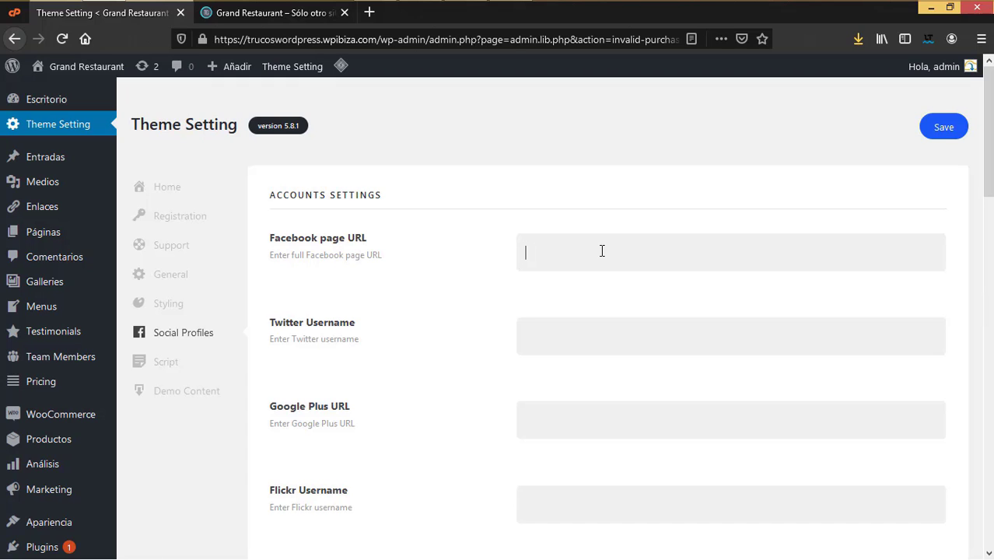
{"action": "scroll", "coordinate": [587, 354], "scroll_direction": "down", "scroll_amount": 2}
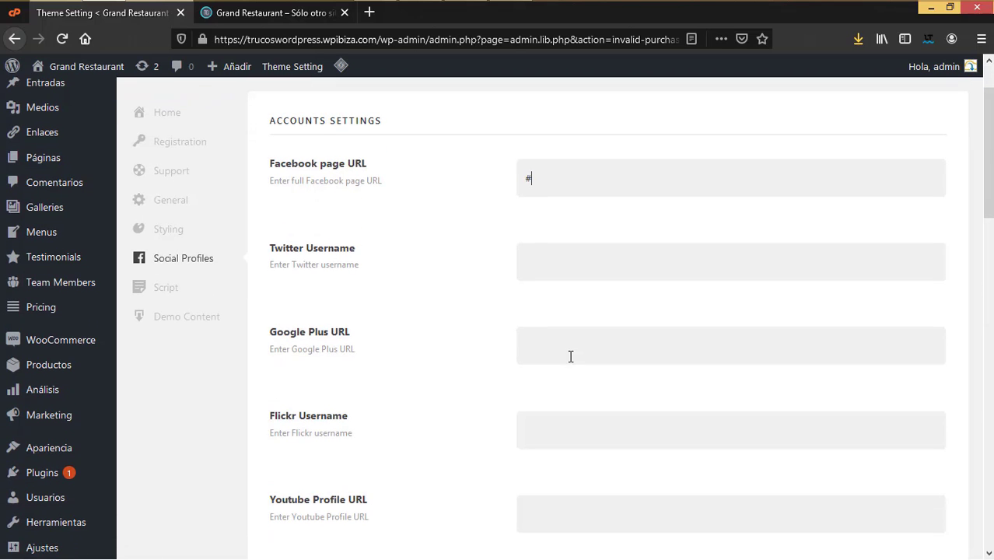
{"action": "left_click", "coordinate": [551, 256]}
{"action": "type", "text": "@ejemplo"}
{"action": "scroll", "coordinate": [542, 310], "scroll_direction": "down", "scroll_amount": 5}
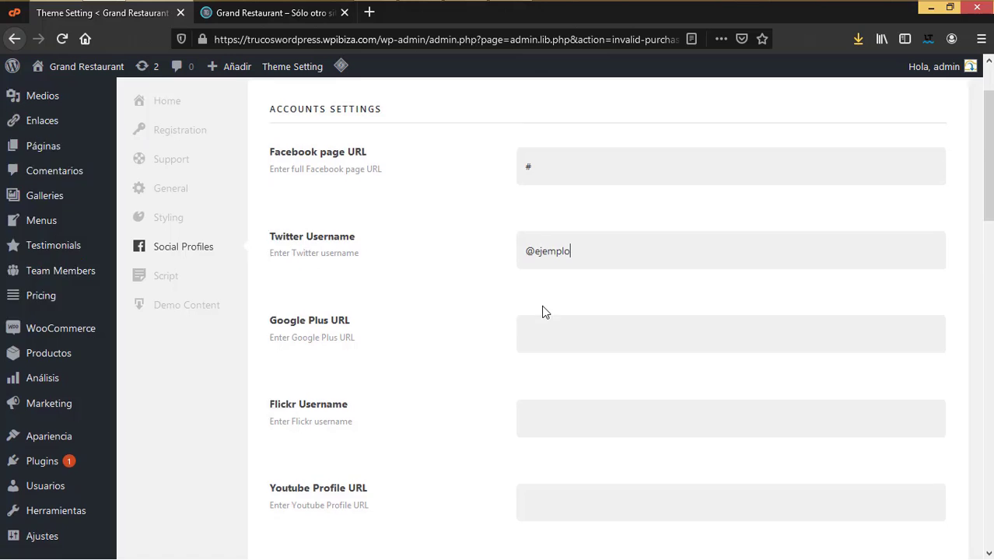
{"action": "scroll", "coordinate": [524, 198], "scroll_direction": "up", "scroll_amount": 1}
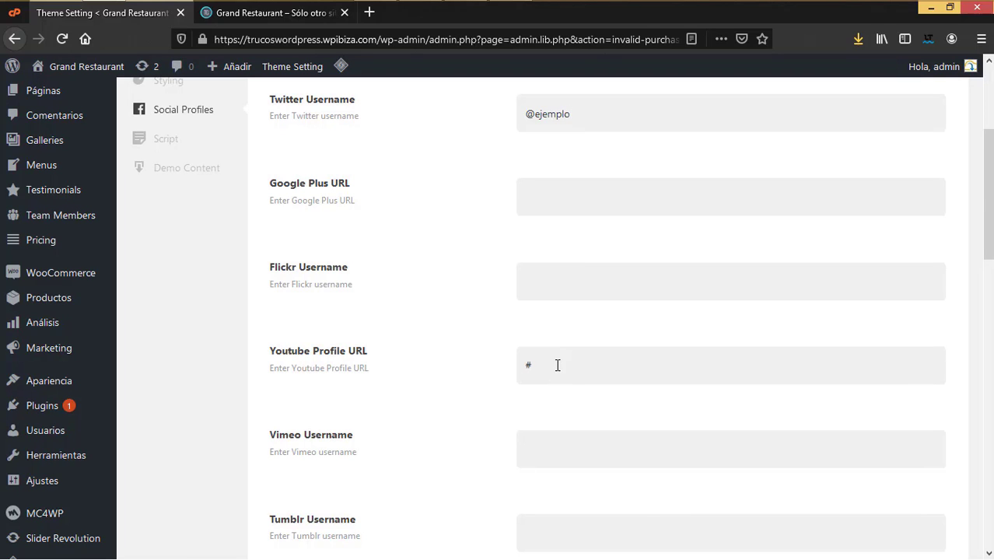
{"action": "scroll", "coordinate": [557, 364], "scroll_direction": "down", "scroll_amount": 2}
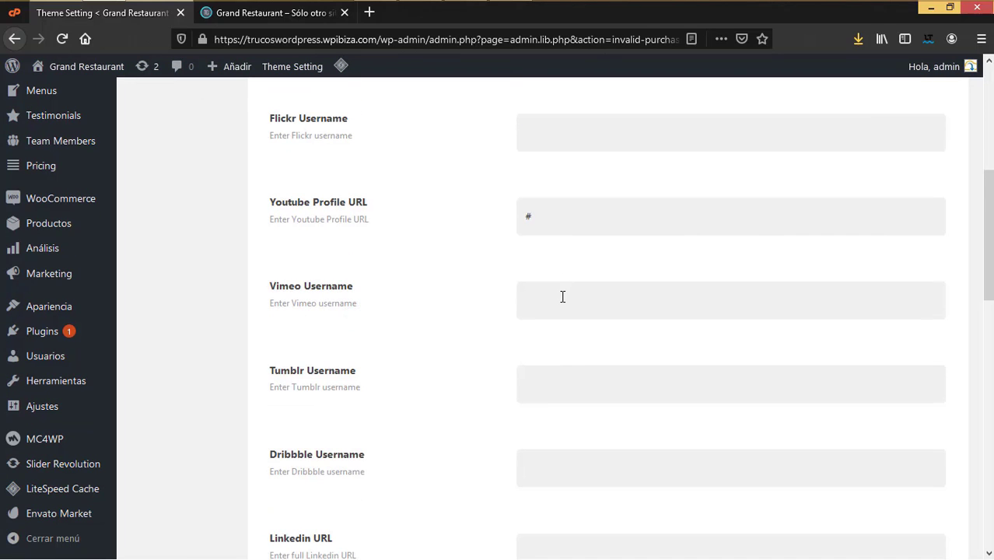
{"action": "scroll", "coordinate": [585, 409], "scroll_direction": "down", "scroll_amount": 3}
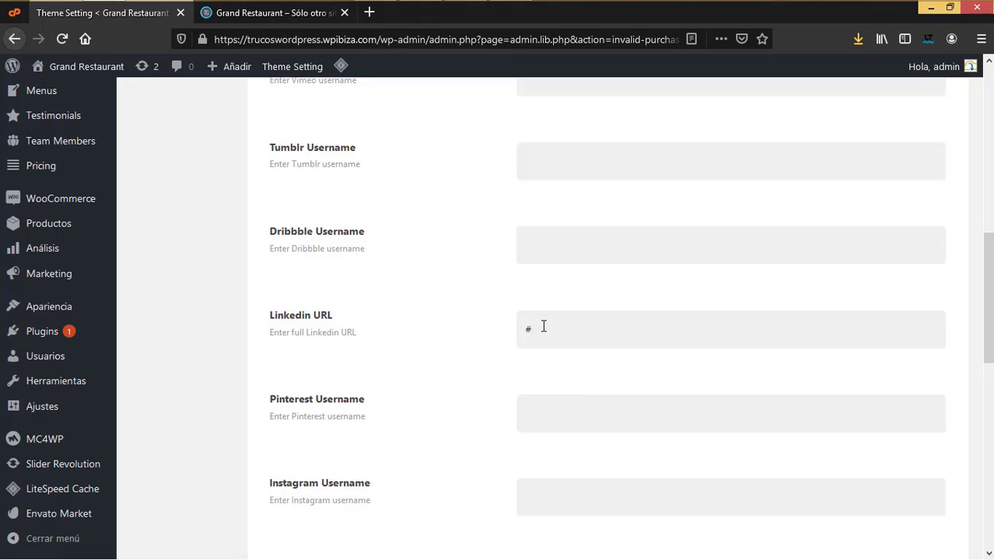
{"action": "scroll", "coordinate": [588, 343], "scroll_direction": "down", "scroll_amount": 2}
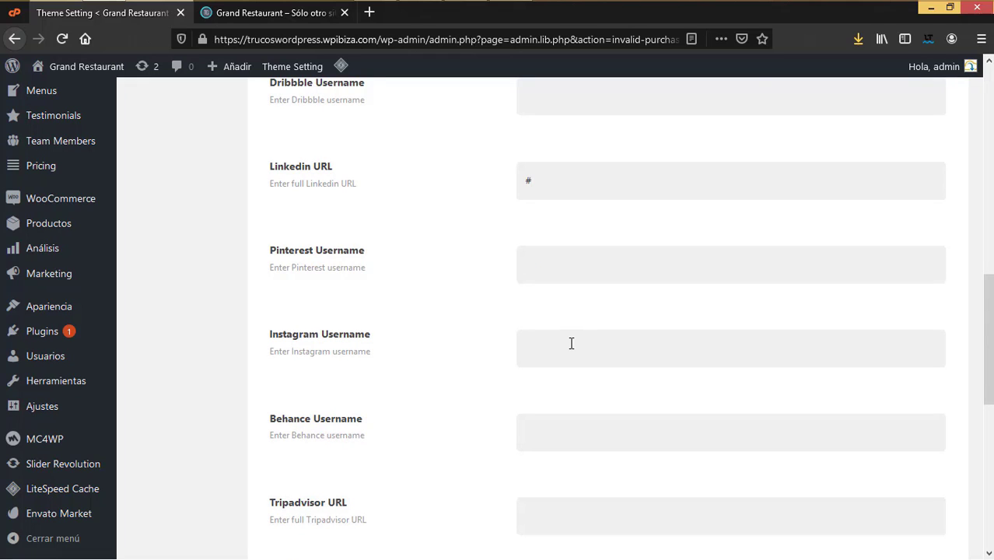
{"action": "left_click", "coordinate": [571, 343]}
{"action": "type", "text": "@ejemplo"}
Step: Leave the Twitter Consumer Key field as is, save the social profiles, and bring up the Script settings
{"action": "scroll", "coordinate": [591, 366], "scroll_direction": "down", "scroll_amount": 2}
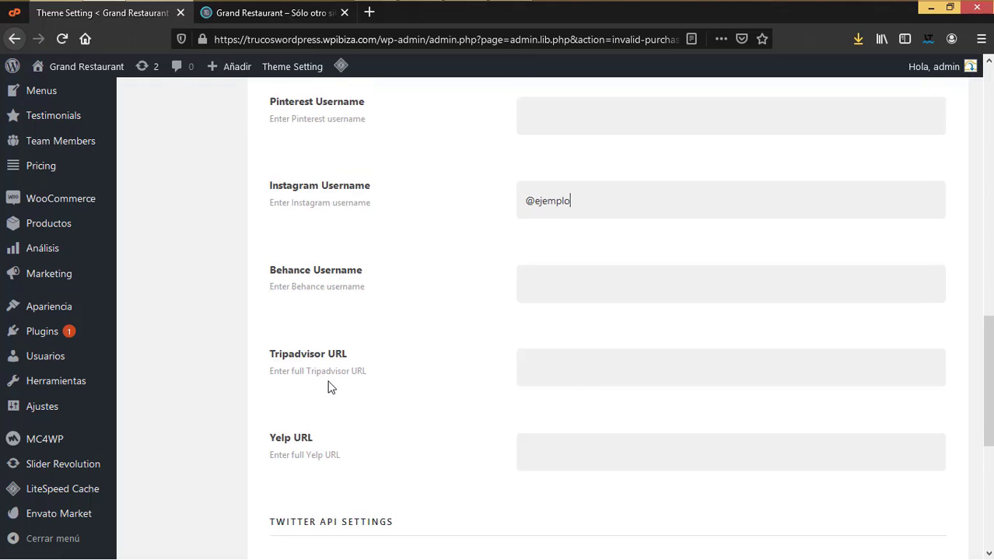
{"action": "scroll", "coordinate": [424, 354], "scroll_direction": "down", "scroll_amount": 3}
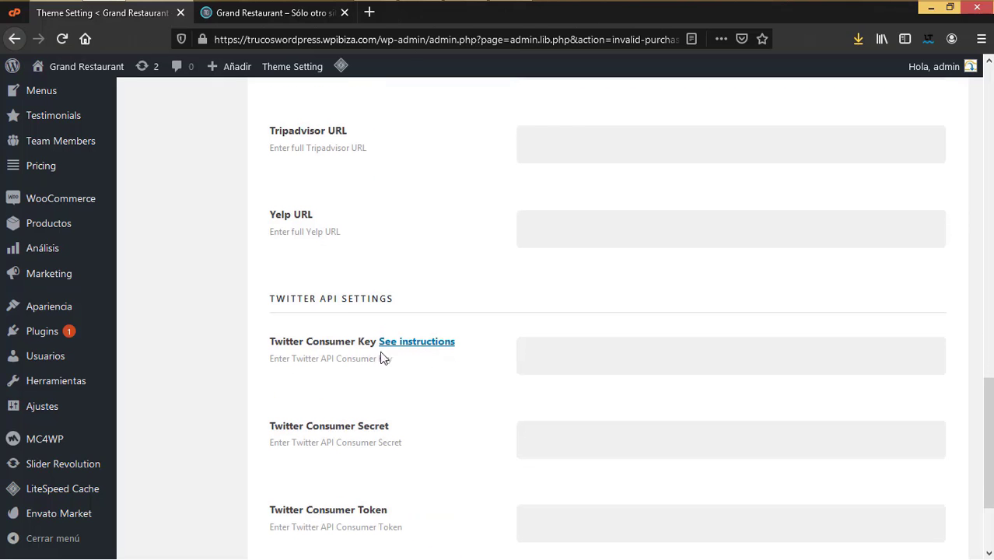
{"action": "scroll", "coordinate": [423, 342], "scroll_direction": "up", "scroll_amount": 2}
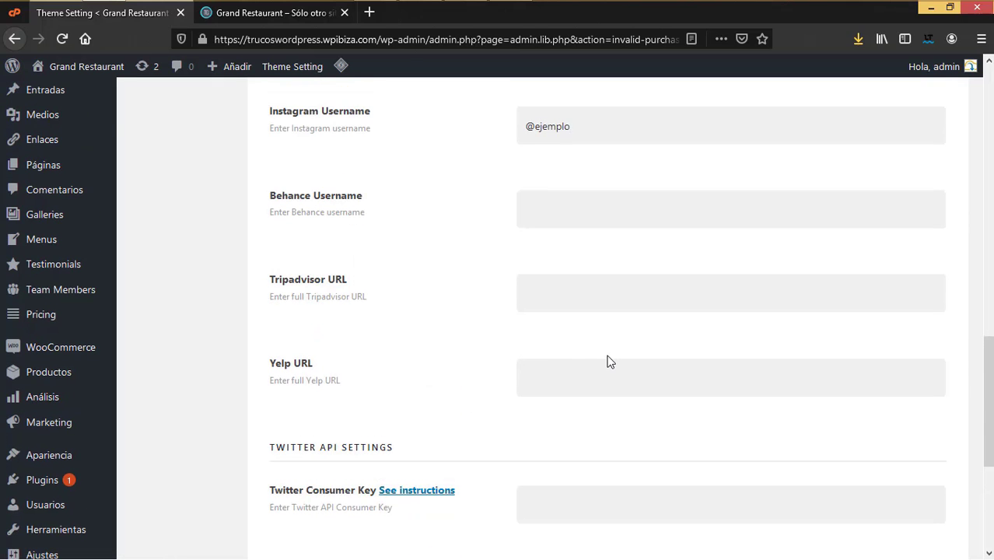
{"action": "scroll", "coordinate": [608, 359], "scroll_direction": "up", "scroll_amount": 3}
{"action": "scroll", "coordinate": [567, 311], "scroll_direction": "down", "scroll_amount": 3}
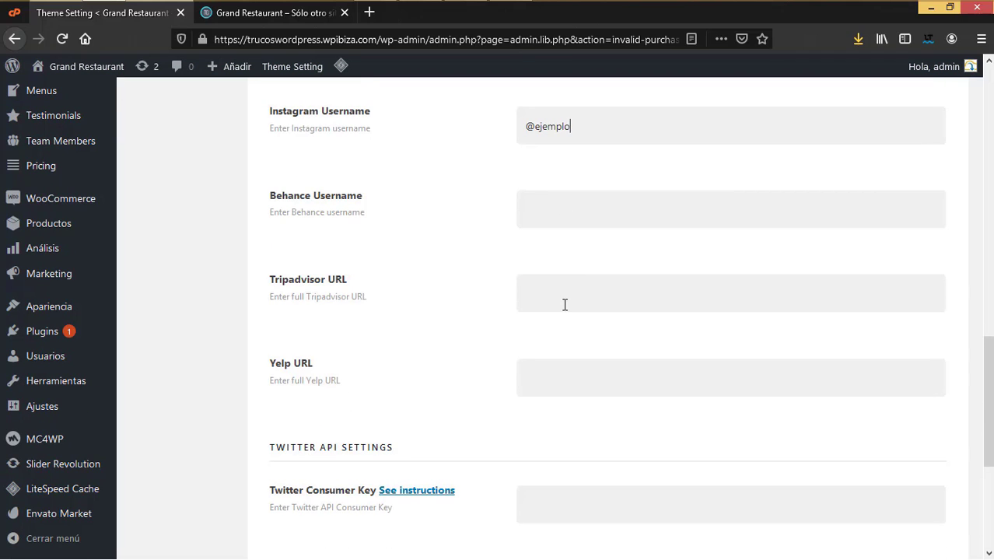
{"action": "scroll", "coordinate": [565, 304], "scroll_direction": "down", "scroll_amount": 3}
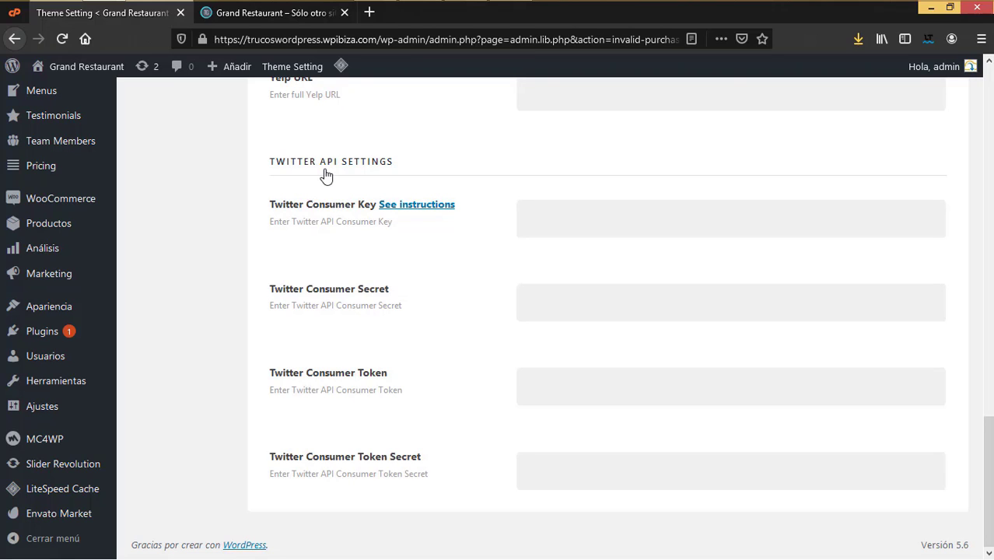
{"action": "left_click", "coordinate": [530, 213]}
{"action": "scroll", "coordinate": [389, 323], "scroll_direction": "up", "scroll_amount": 3}
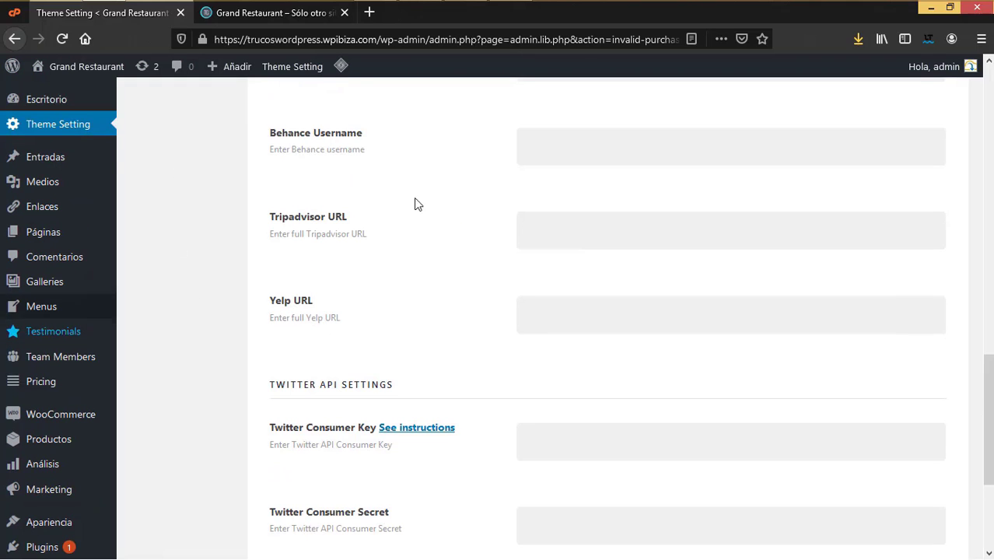
{"action": "scroll", "coordinate": [659, 358], "scroll_direction": "up", "scroll_amount": 12}
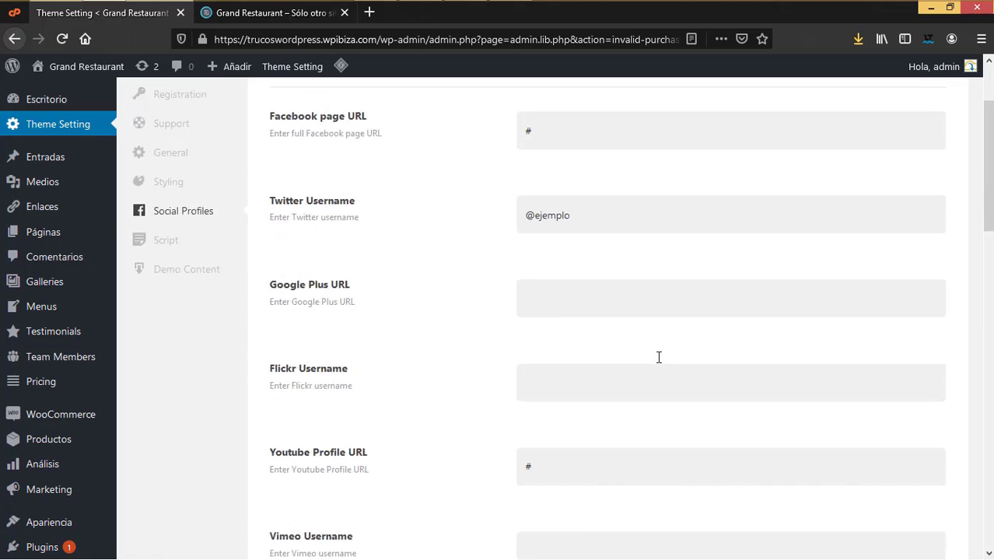
{"action": "scroll", "coordinate": [659, 357], "scroll_direction": "up", "scroll_amount": 2}
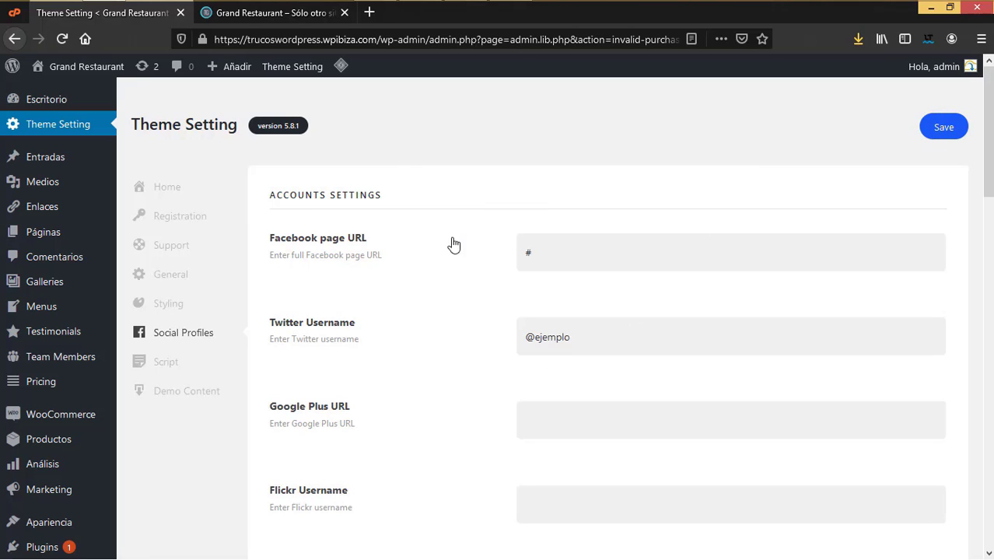
{"action": "left_click", "coordinate": [937, 134]}
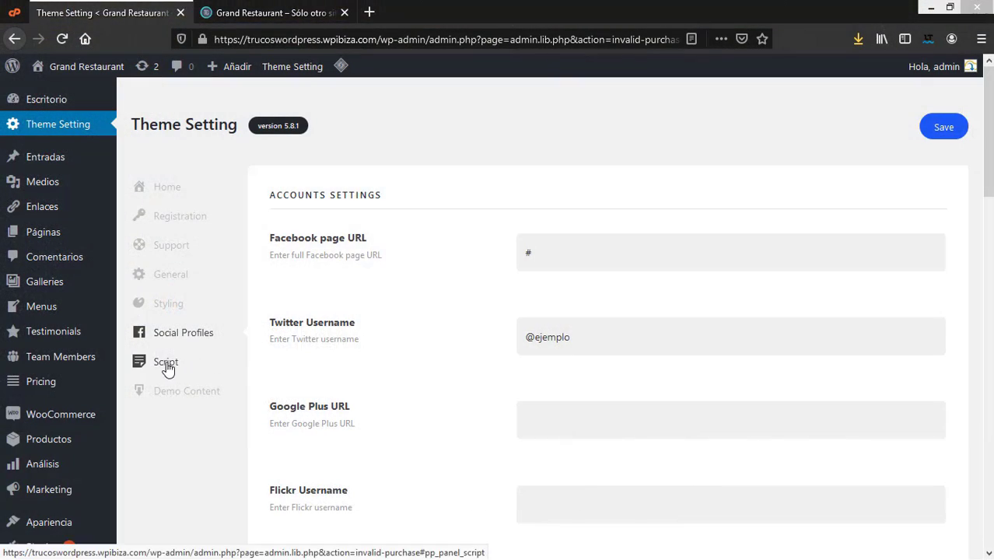
{"action": "left_click", "coordinate": [164, 367]}
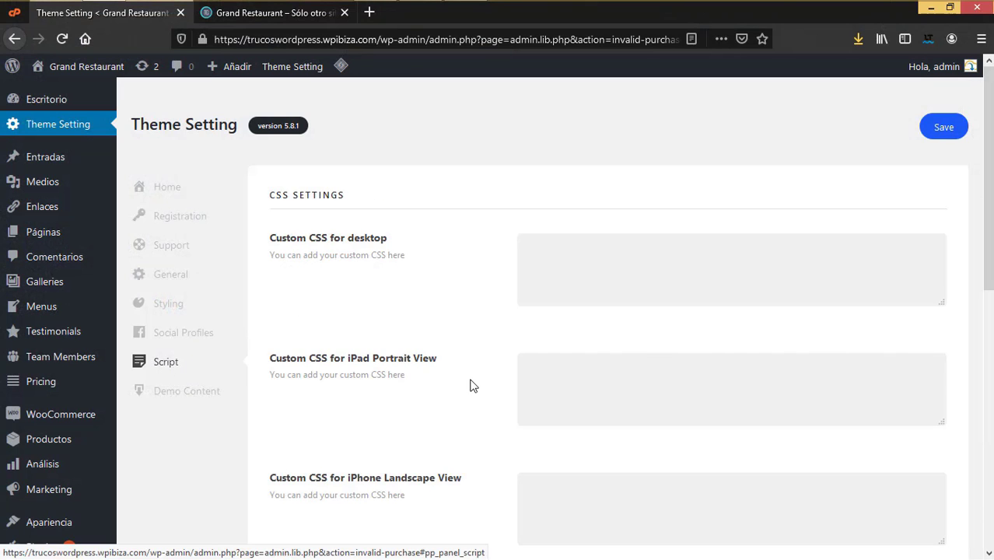
Step: Check the desktop, iPad Portrait and iPhone Portrait custom CSS fields, leaving them empty
{"action": "scroll", "coordinate": [470, 390], "scroll_direction": "down", "scroll_amount": 3}
{"action": "scroll", "coordinate": [460, 405], "scroll_direction": "up", "scroll_amount": 3}
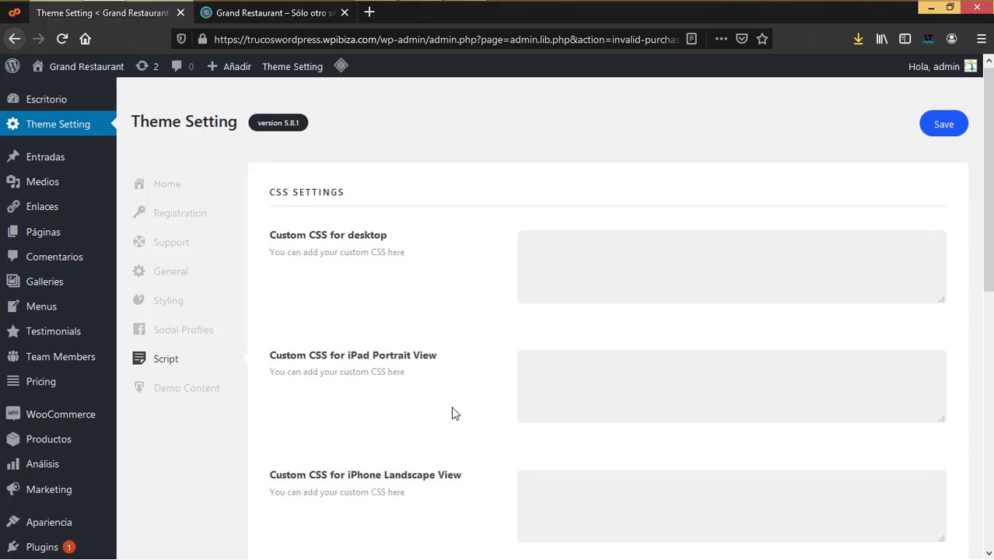
{"action": "scroll", "coordinate": [452, 407], "scroll_direction": "down", "scroll_amount": 5}
{"action": "scroll", "coordinate": [451, 415], "scroll_direction": "down", "scroll_amount": 1}
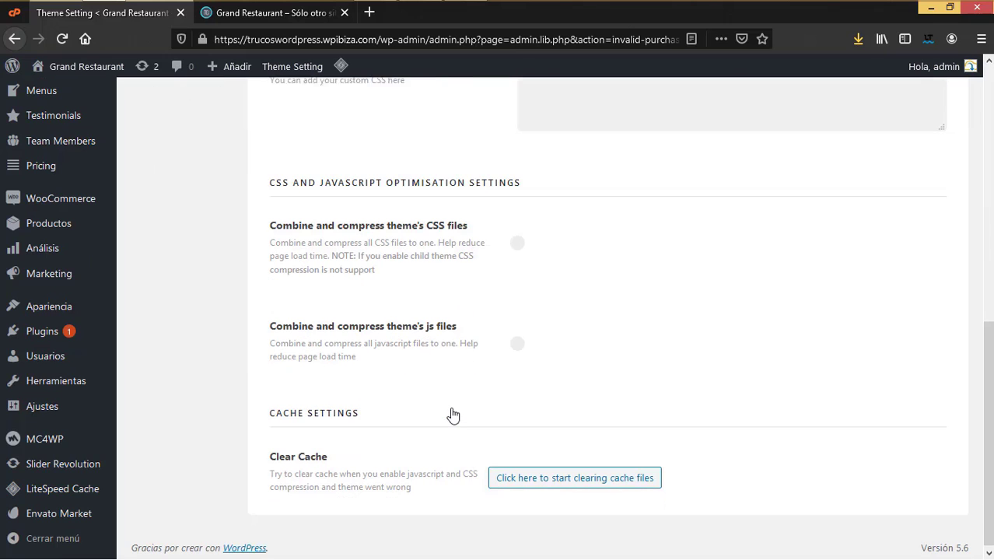
{"action": "scroll", "coordinate": [461, 384], "scroll_direction": "up", "scroll_amount": 6}
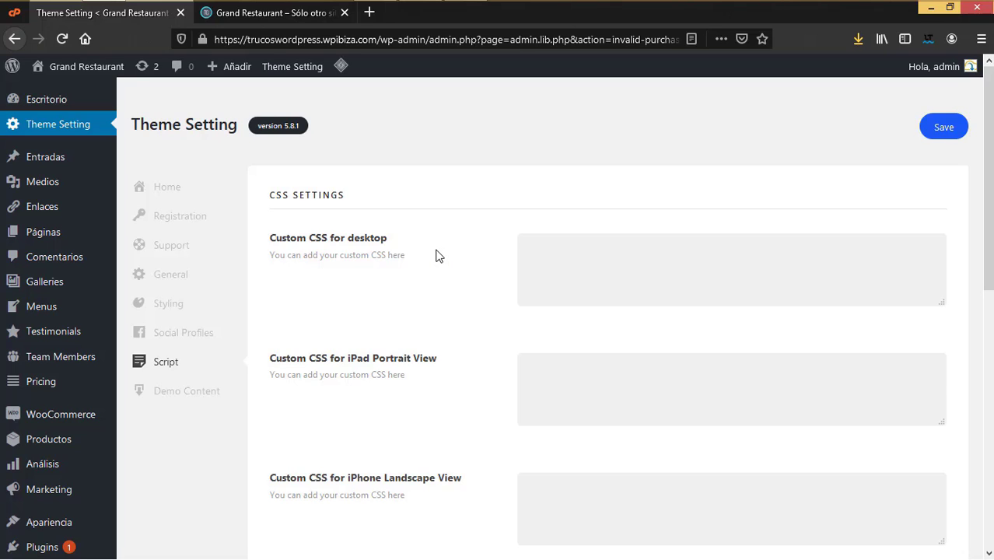
{"action": "left_click", "coordinate": [645, 266]}
{"action": "scroll", "coordinate": [653, 327], "scroll_direction": "down", "scroll_amount": 3}
{"action": "left_click", "coordinate": [579, 250]}
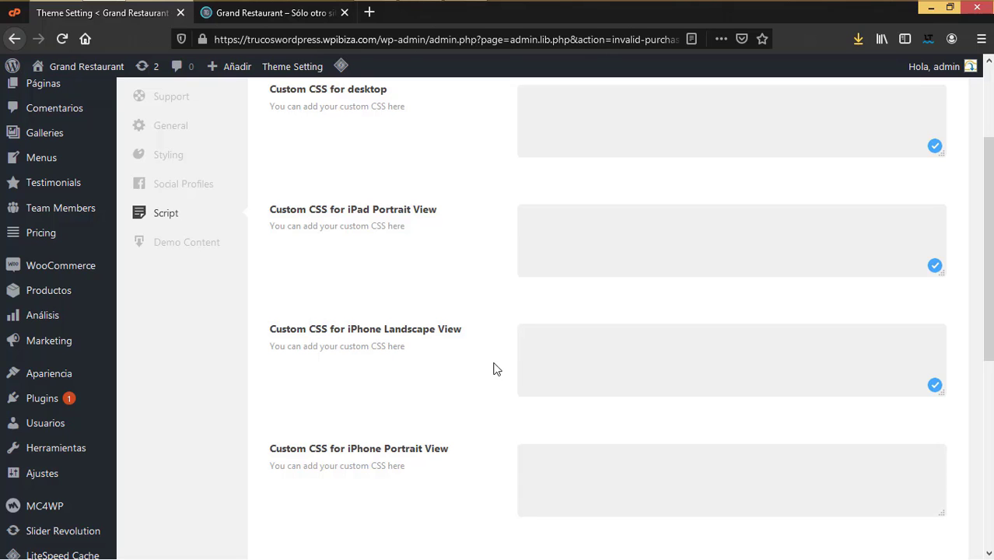
{"action": "scroll", "coordinate": [612, 382], "scroll_direction": "down", "scroll_amount": 4}
{"action": "left_click", "coordinate": [555, 189]}
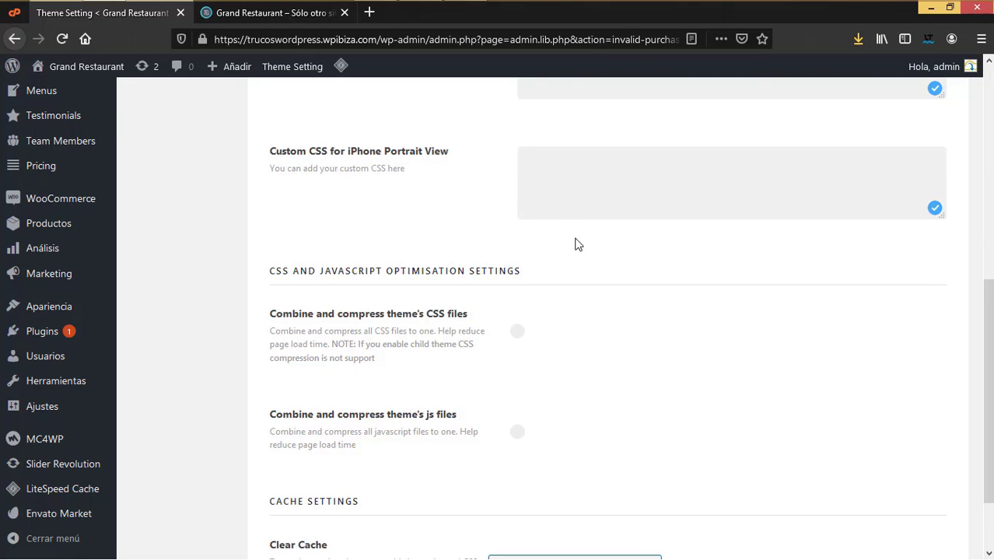
{"action": "scroll", "coordinate": [575, 242], "scroll_direction": "up", "scroll_amount": 4}
{"action": "scroll", "coordinate": [574, 223], "scroll_direction": "up", "scroll_amount": 2}
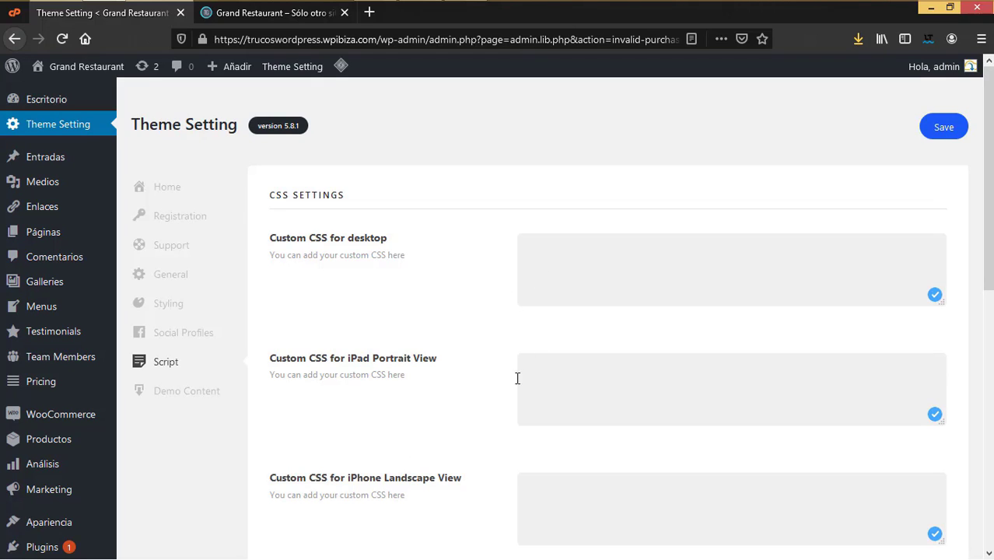
Step: Switch on 'Combine and compress theme's CSS files' and 'Combine and compress theme's js files'
{"action": "scroll", "coordinate": [512, 358], "scroll_direction": "down", "scroll_amount": 4}
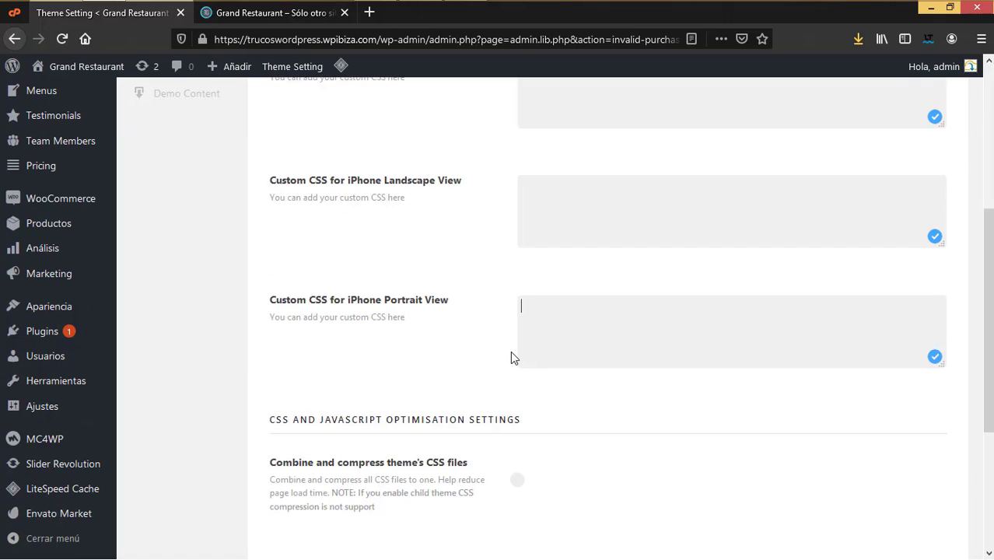
{"action": "scroll", "coordinate": [512, 358], "scroll_direction": "down", "scroll_amount": 2}
{"action": "scroll", "coordinate": [511, 356], "scroll_direction": "down", "scroll_amount": 2}
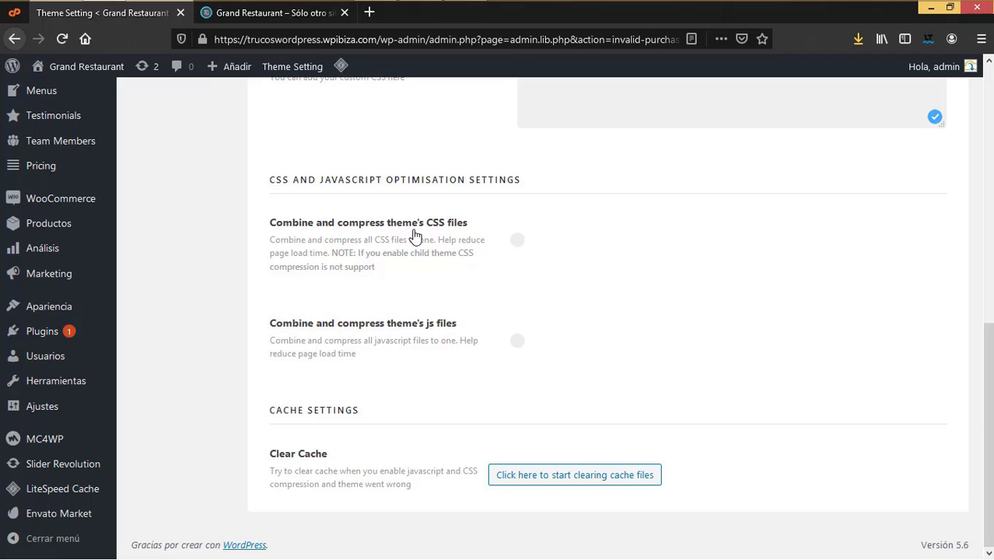
{"action": "left_click", "coordinate": [518, 241]}
{"action": "left_click_drag", "start_coordinate": [331, 253], "coordinate": [381, 272]}
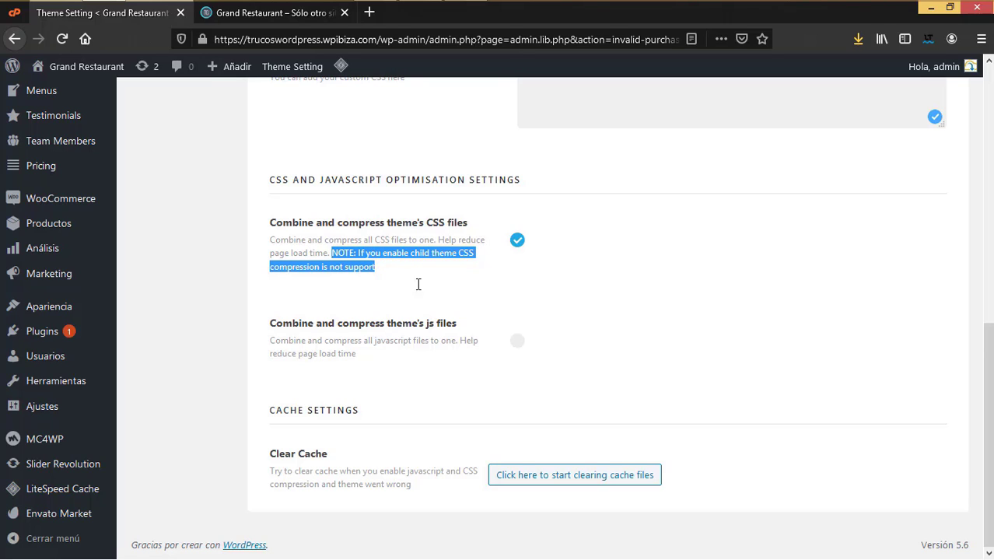
{"action": "left_click", "coordinate": [449, 290]}
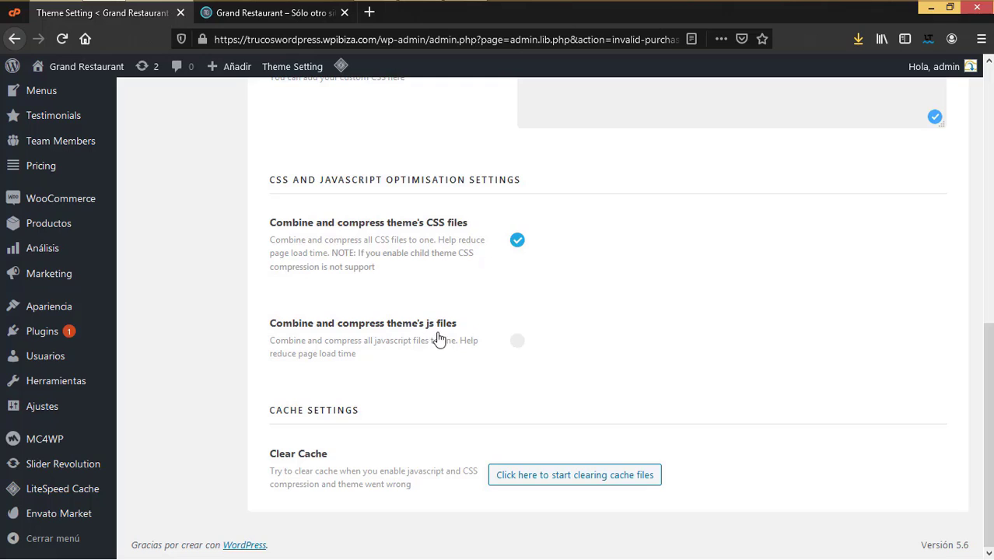
{"action": "left_click", "coordinate": [515, 344]}
{"action": "scroll", "coordinate": [568, 413], "scroll_direction": "up", "scroll_amount": 10}
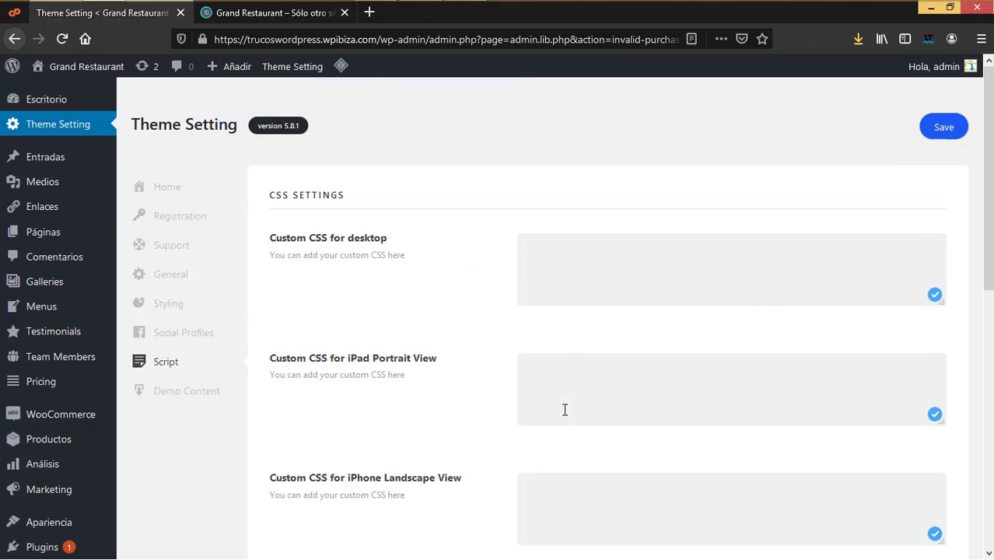
Step: Save the Script settings, then clear all theme cache files and confirm with Aceptar
{"action": "left_click", "coordinate": [943, 132]}
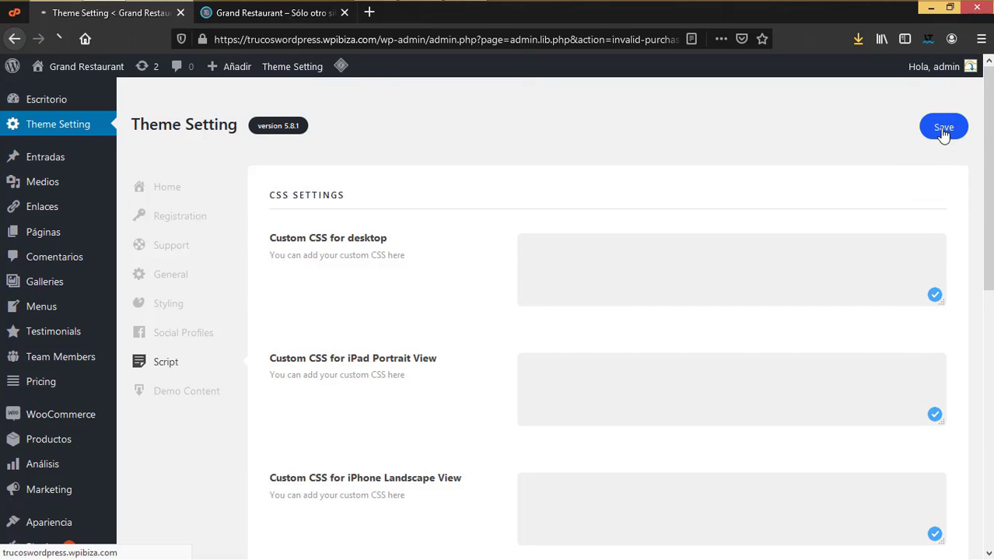
{"action": "scroll", "coordinate": [637, 352], "scroll_direction": "down", "scroll_amount": 10}
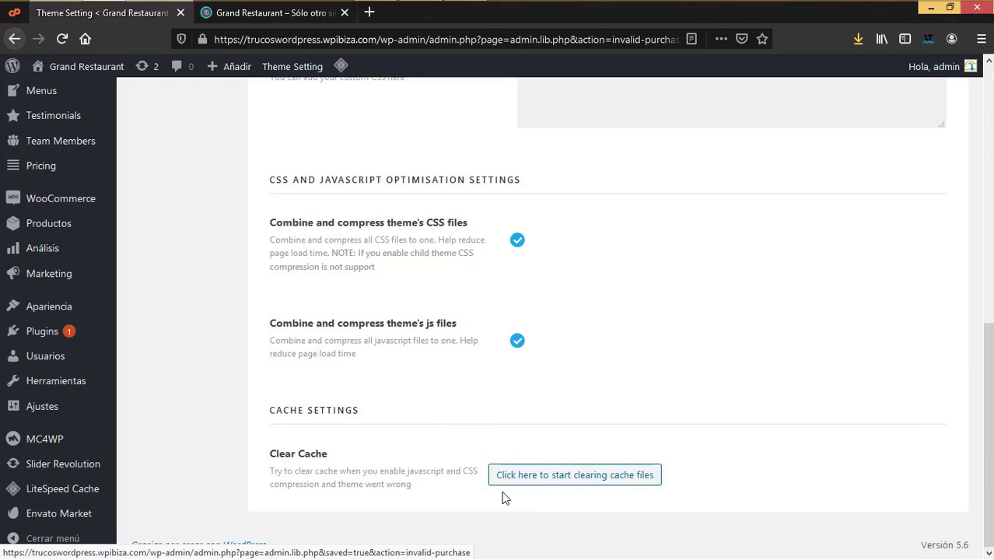
{"action": "left_click", "coordinate": [547, 486]}
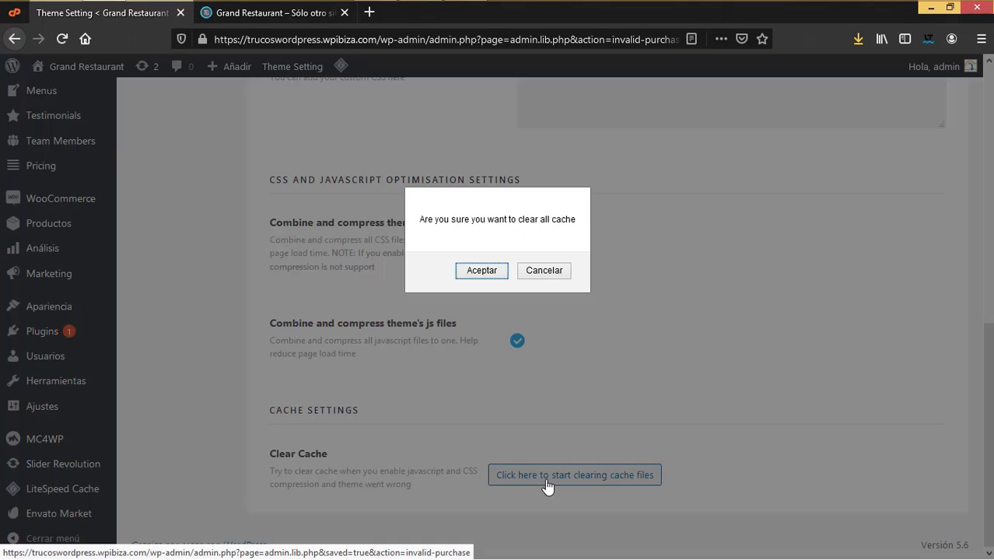
{"action": "left_click", "coordinate": [483, 273]}
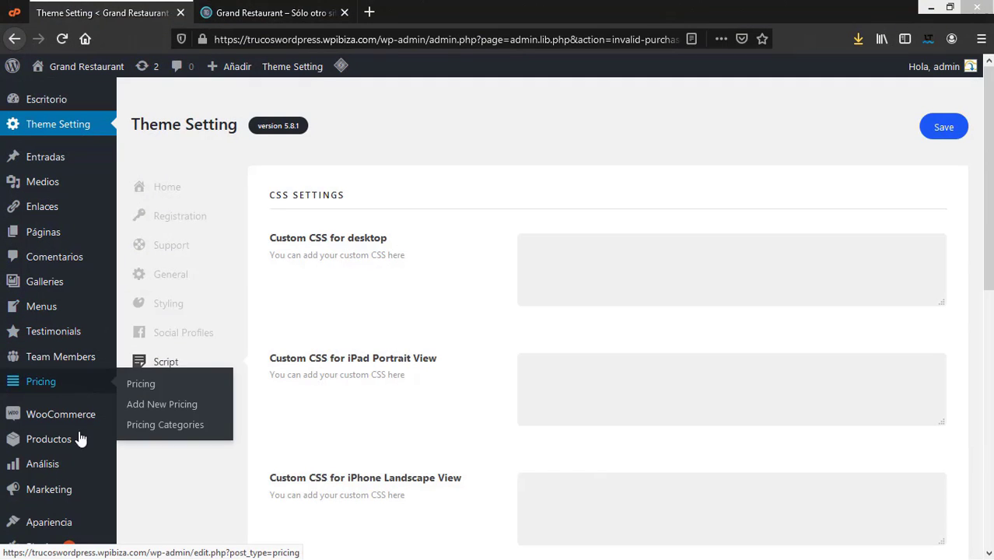
Step: In the Customizer's Site Identity, check the 'Grand Restaurant' title and short site description
{"action": "mouse_move", "coordinate": [70, 525]}
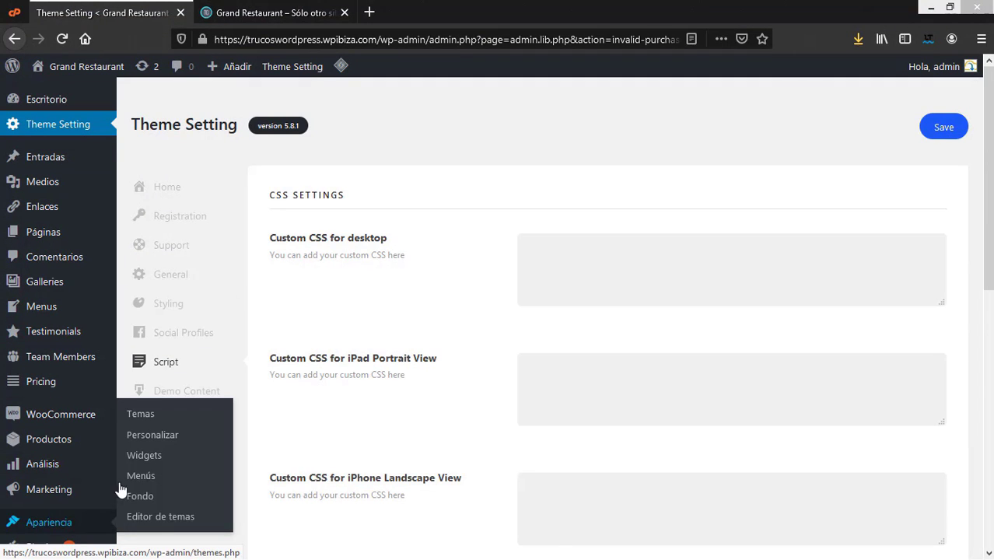
{"action": "left_click", "coordinate": [156, 436]}
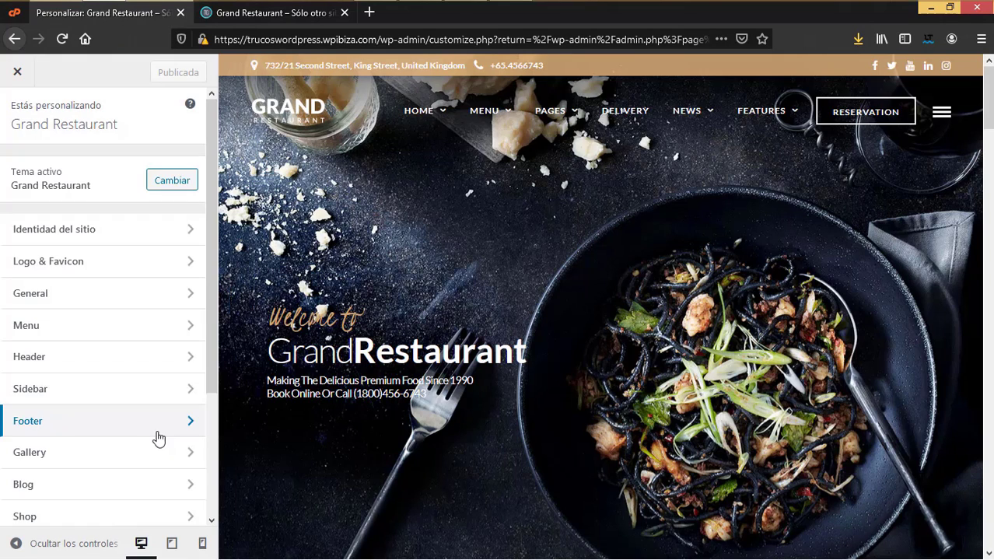
{"action": "left_click", "coordinate": [131, 236]}
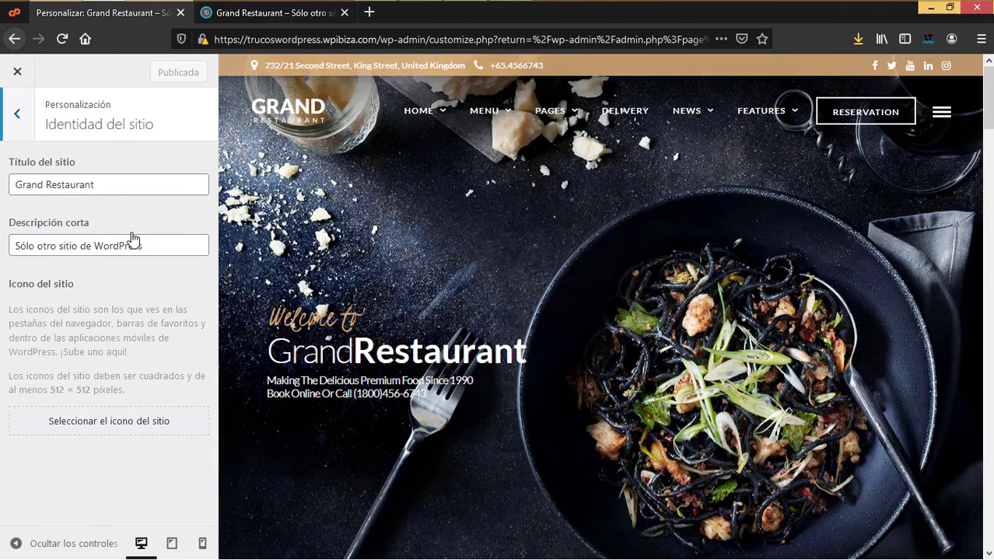
{"action": "left_click", "coordinate": [134, 186]}
{"action": "left_click_drag", "start_coordinate": [135, 185], "coordinate": [2, 186]}
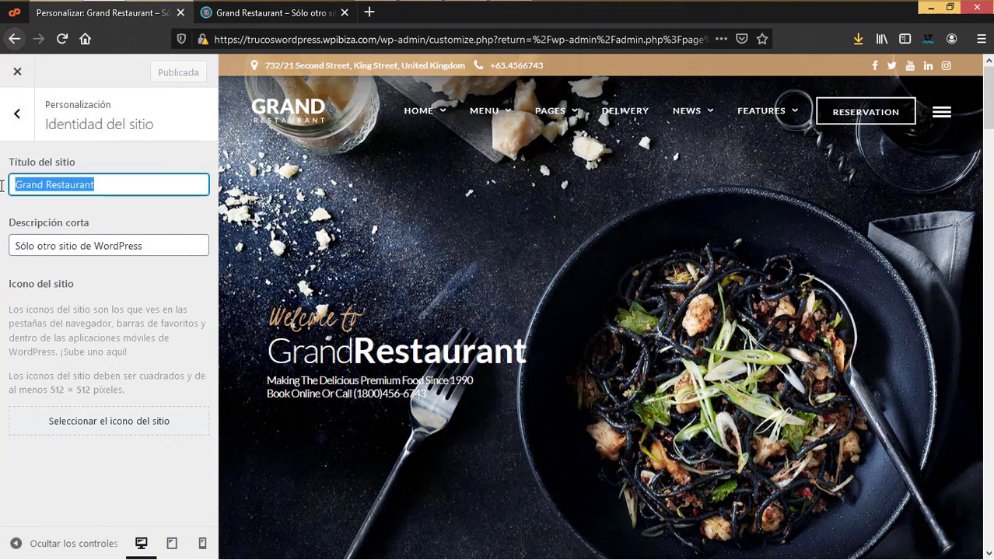
{"action": "left_click_drag", "start_coordinate": [140, 247], "coordinate": [2, 261]}
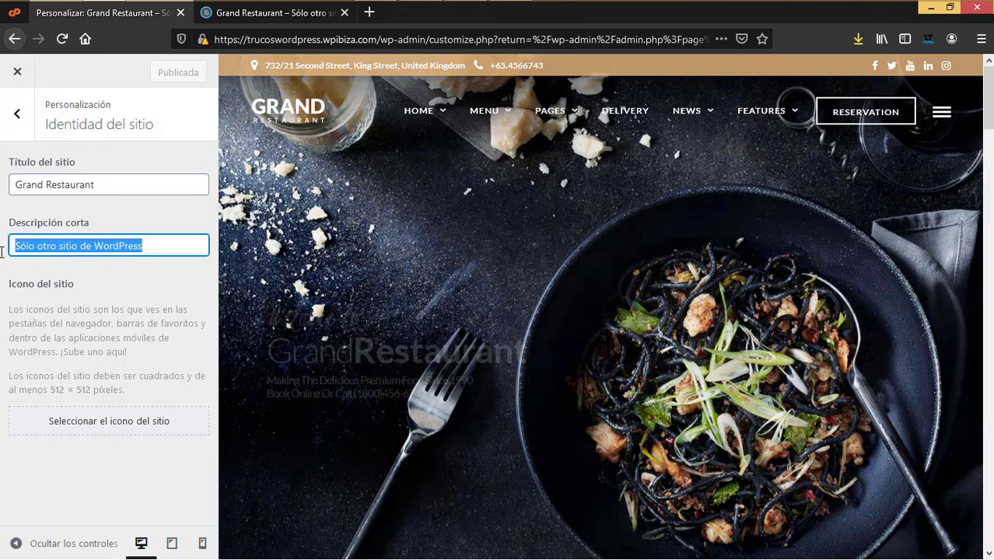
Step: Choose TG-Thumb.png from the media library as the site icon and return to the main sections
{"action": "left_click", "coordinate": [107, 424]}
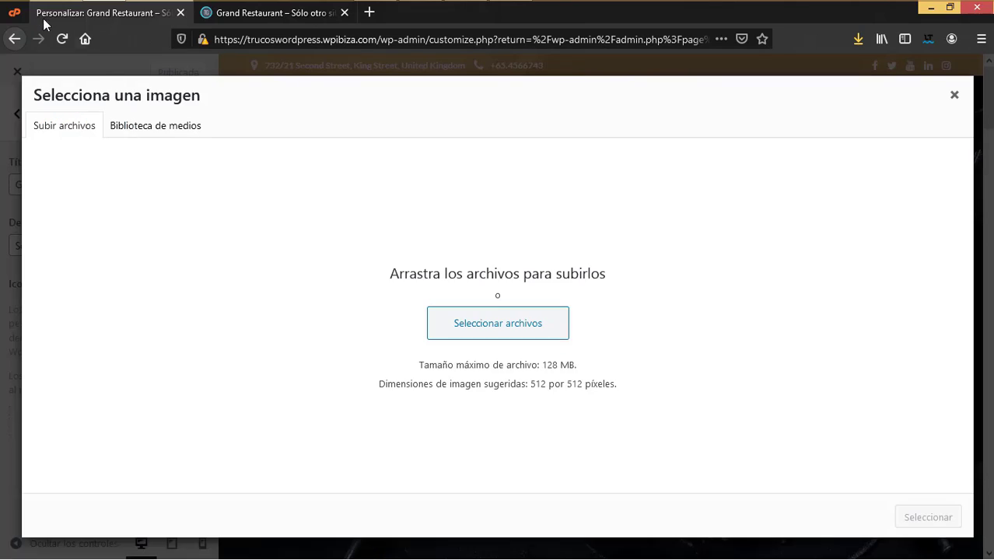
{"action": "left_click", "coordinate": [144, 131]}
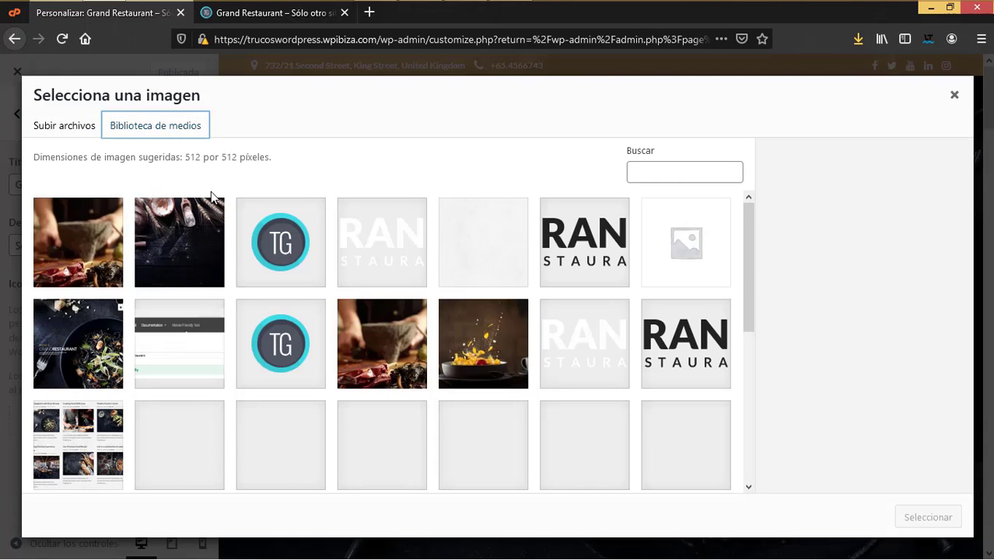
{"action": "left_click", "coordinate": [283, 257]}
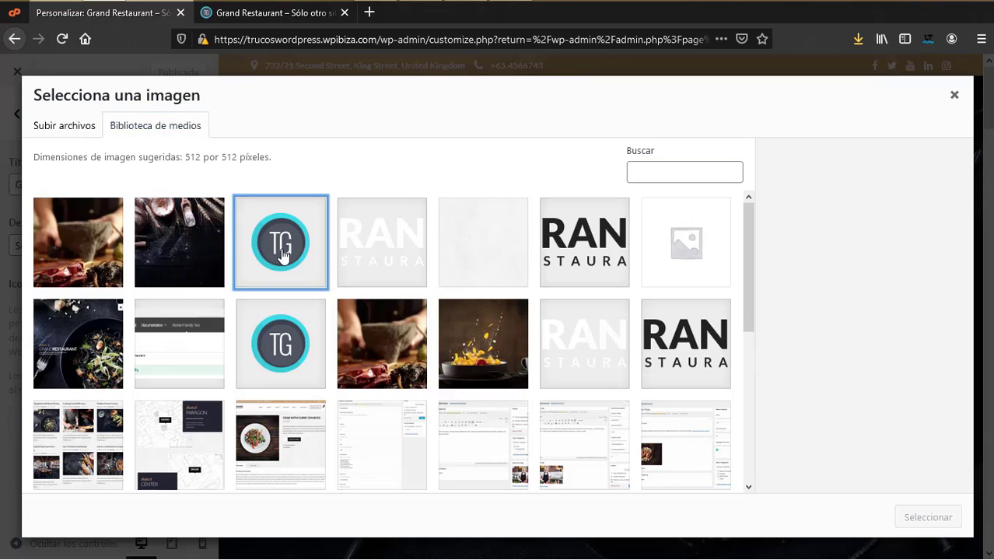
{"action": "left_click", "coordinate": [289, 352]}
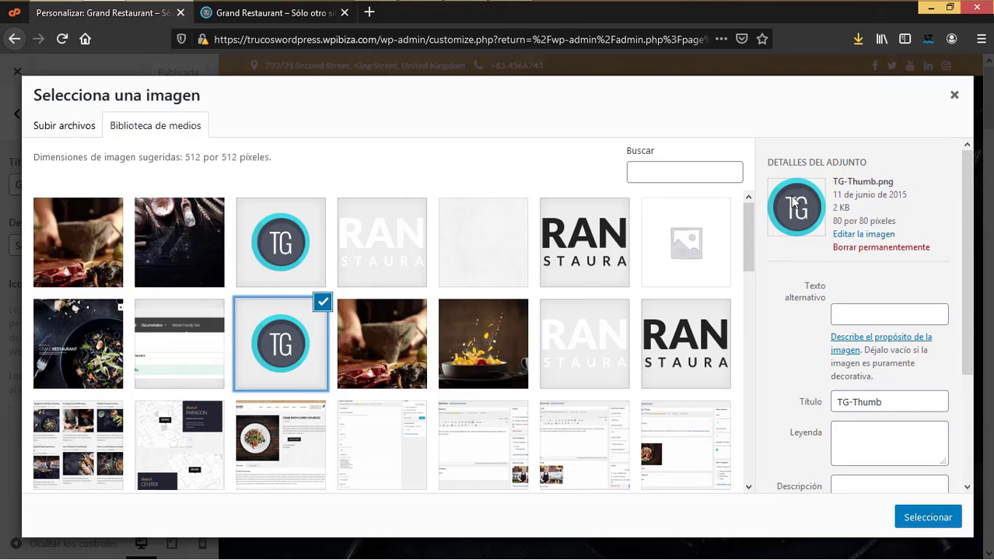
{"action": "left_click", "coordinate": [927, 517]}
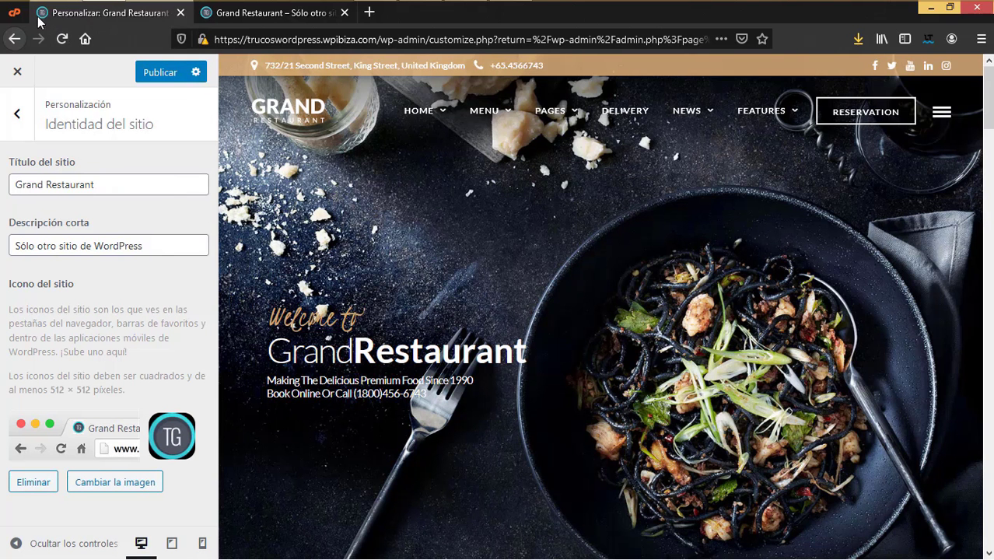
{"action": "mouse_move", "coordinate": [45, 32]}
{"action": "left_click", "coordinate": [19, 124]}
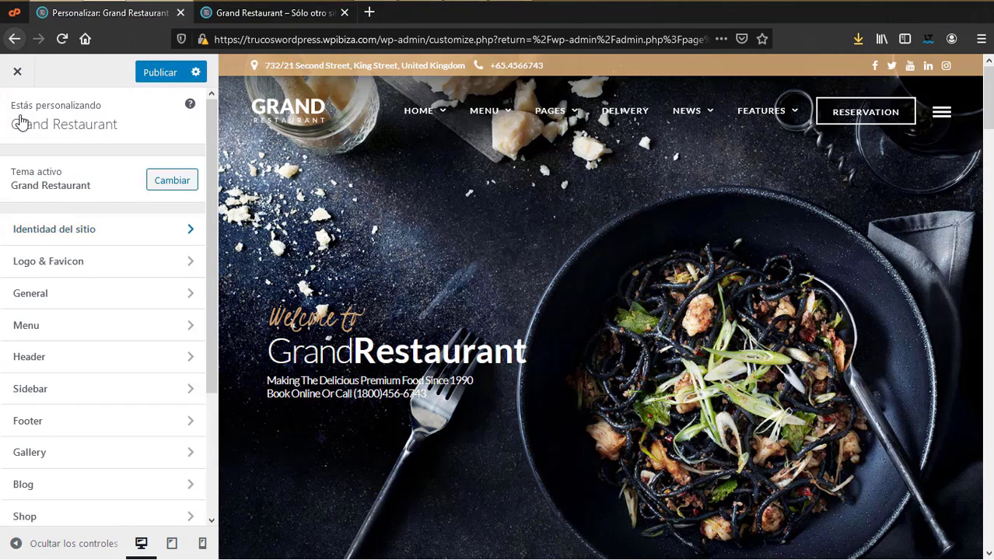
Step: Review the Favicon and Retina logo fields in Logo & Favicon, leaving them unchanged
{"action": "left_click", "coordinate": [80, 264]}
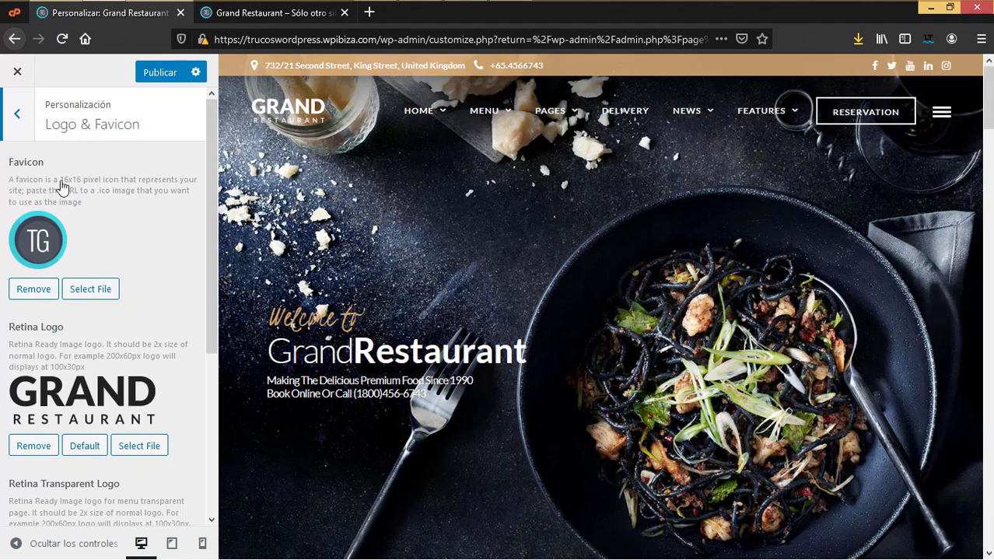
{"action": "scroll", "coordinate": [87, 346], "scroll_direction": "down", "scroll_amount": 2}
{"action": "scroll", "coordinate": [88, 348], "scroll_direction": "down", "scroll_amount": 1}
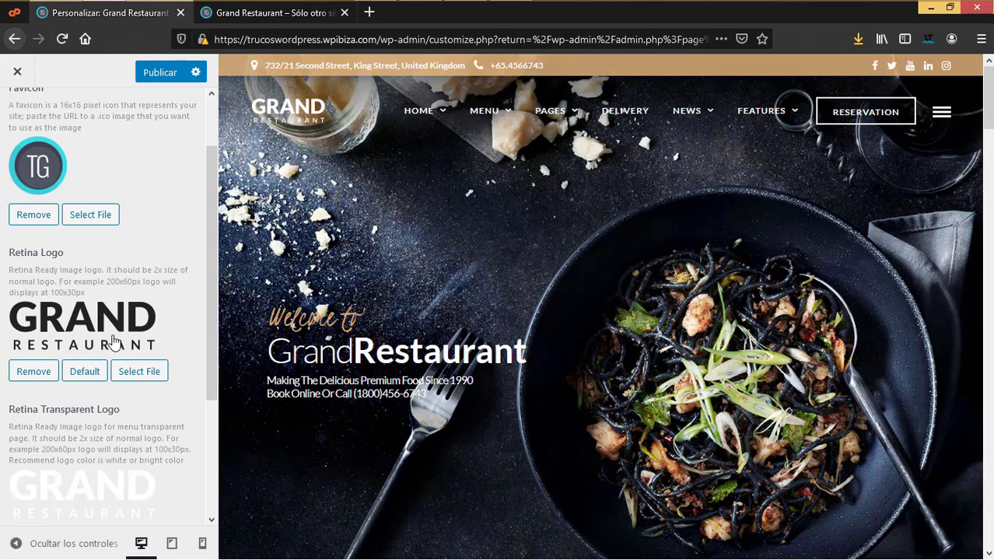
{"action": "scroll", "coordinate": [112, 340], "scroll_direction": "down", "scroll_amount": 5}
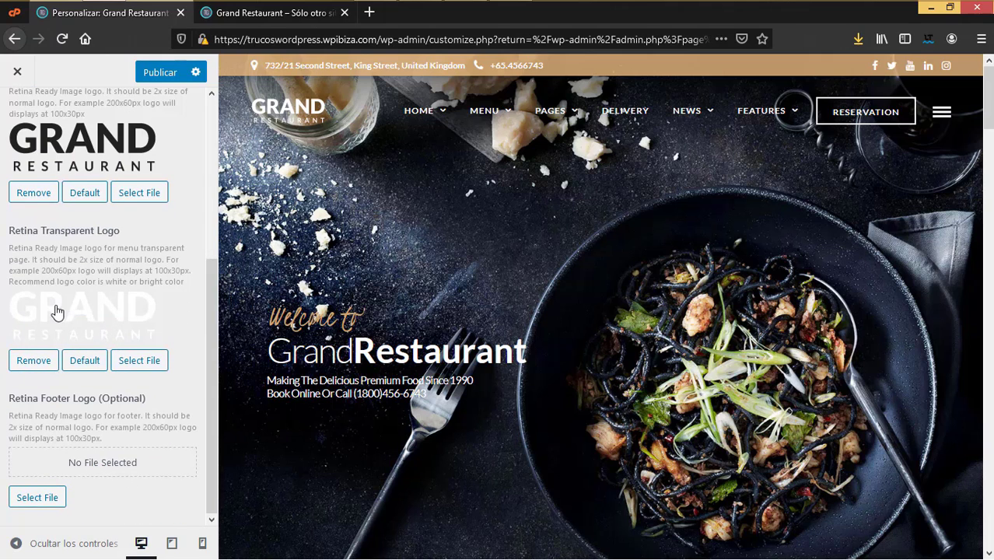
{"action": "scroll", "coordinate": [56, 311], "scroll_direction": "up", "scroll_amount": 4}
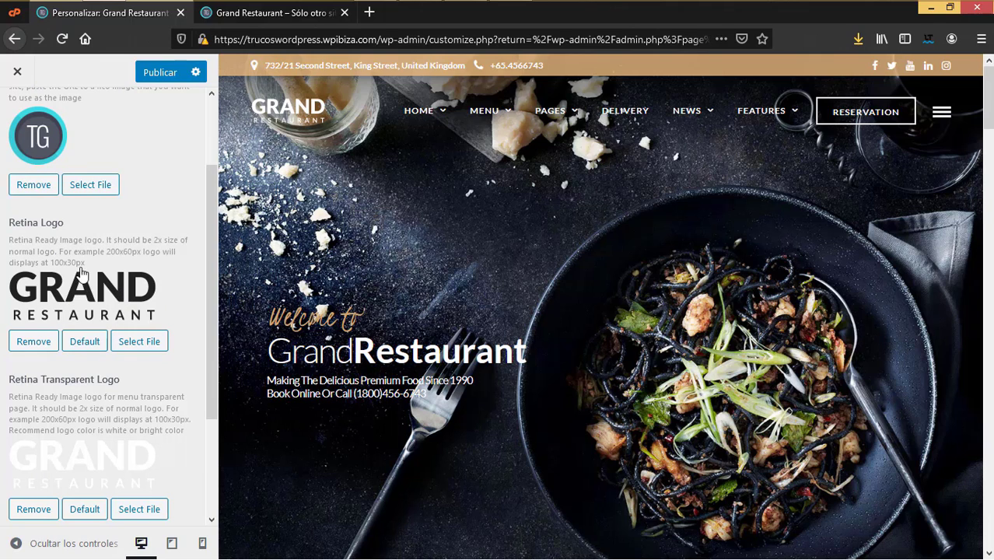
{"action": "scroll", "coordinate": [84, 346], "scroll_direction": "down", "scroll_amount": 4}
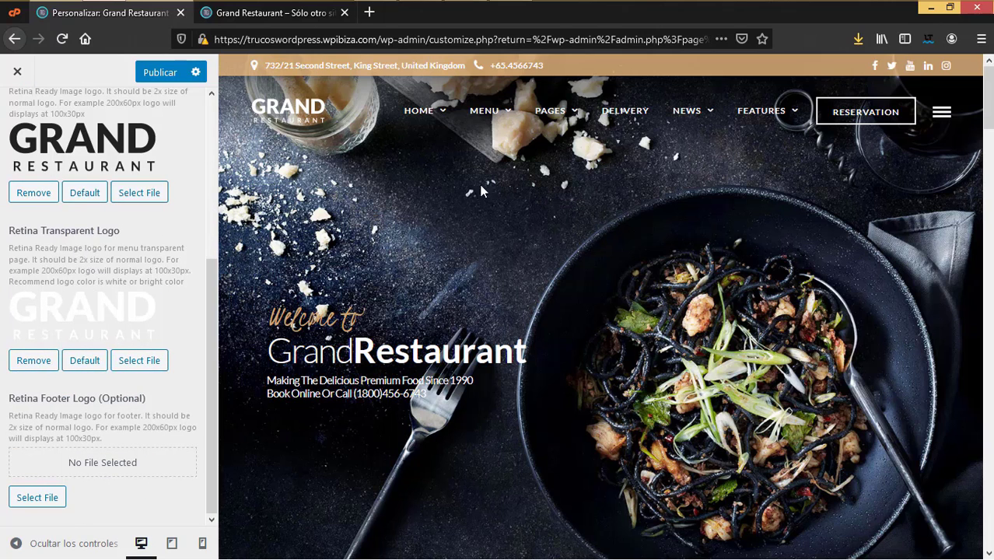
{"action": "scroll", "coordinate": [771, 237], "scroll_direction": "down", "scroll_amount": 3}
{"action": "scroll", "coordinate": [603, 245], "scroll_direction": "up", "scroll_amount": 3}
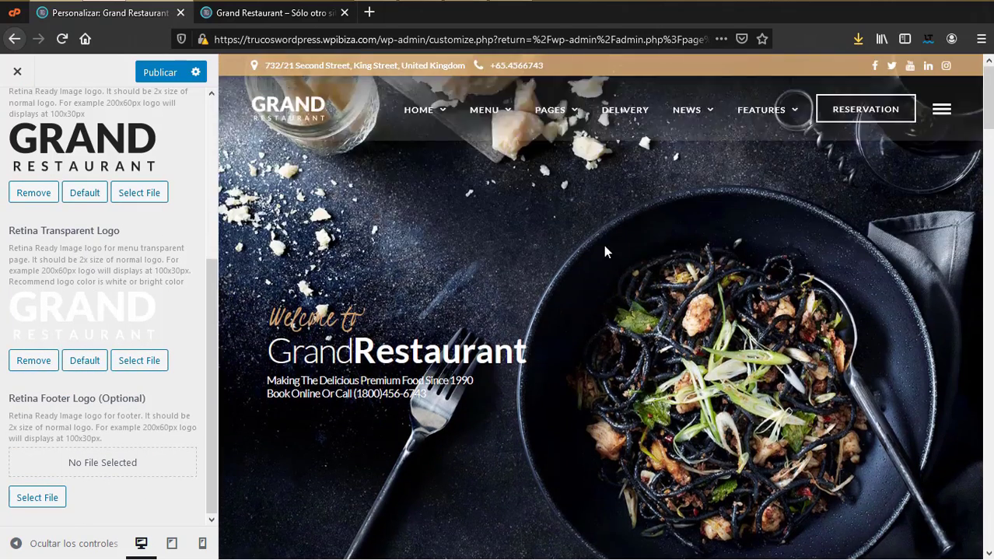
{"action": "mouse_move", "coordinate": [408, 124]}
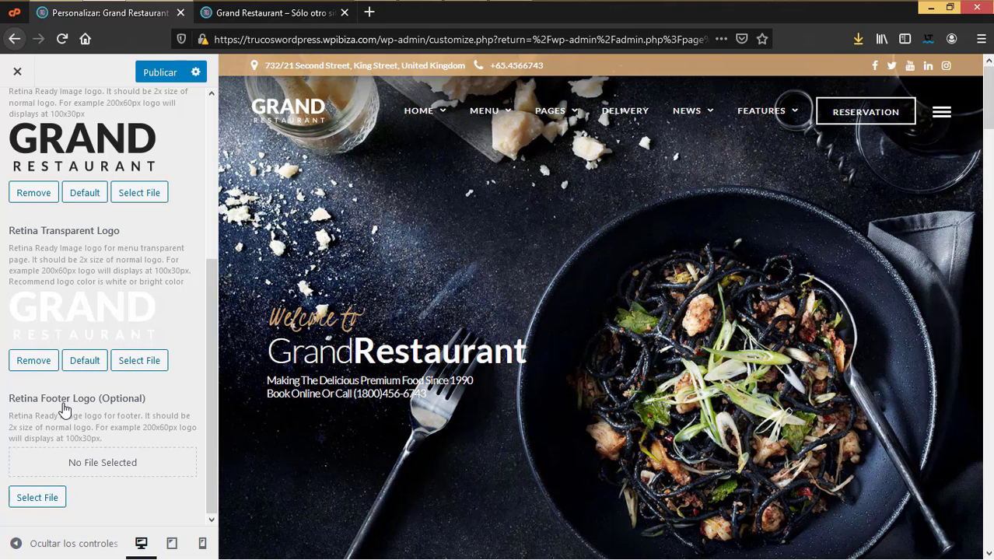
{"action": "scroll", "coordinate": [296, 293], "scroll_direction": "down", "scroll_amount": 10}
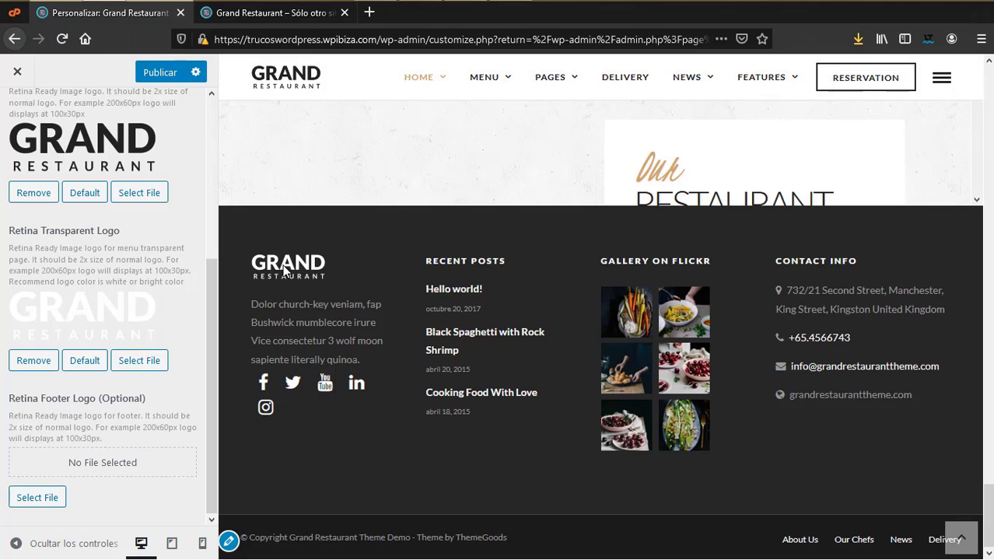
{"action": "scroll", "coordinate": [152, 389], "scroll_direction": "up", "scroll_amount": 5}
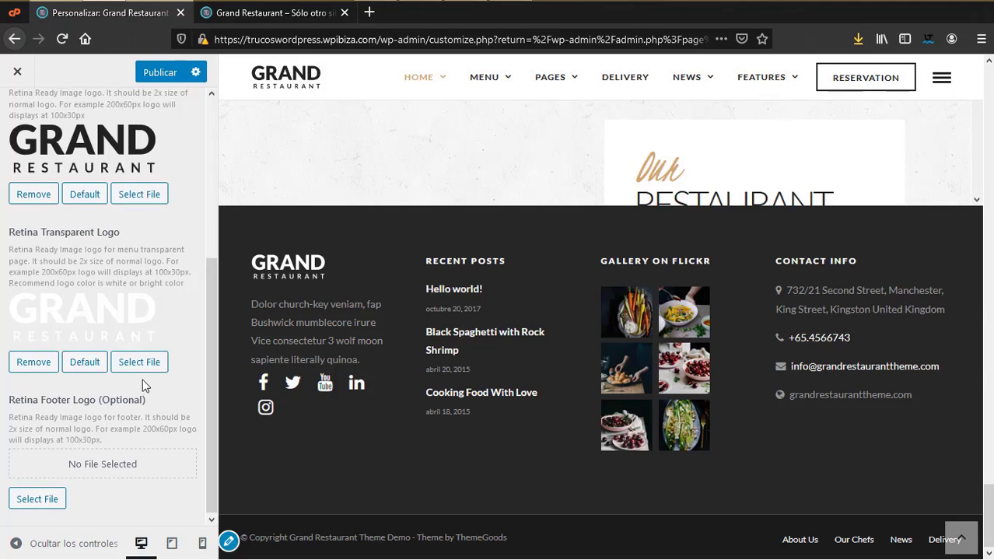
{"action": "left_click", "coordinate": [18, 117]}
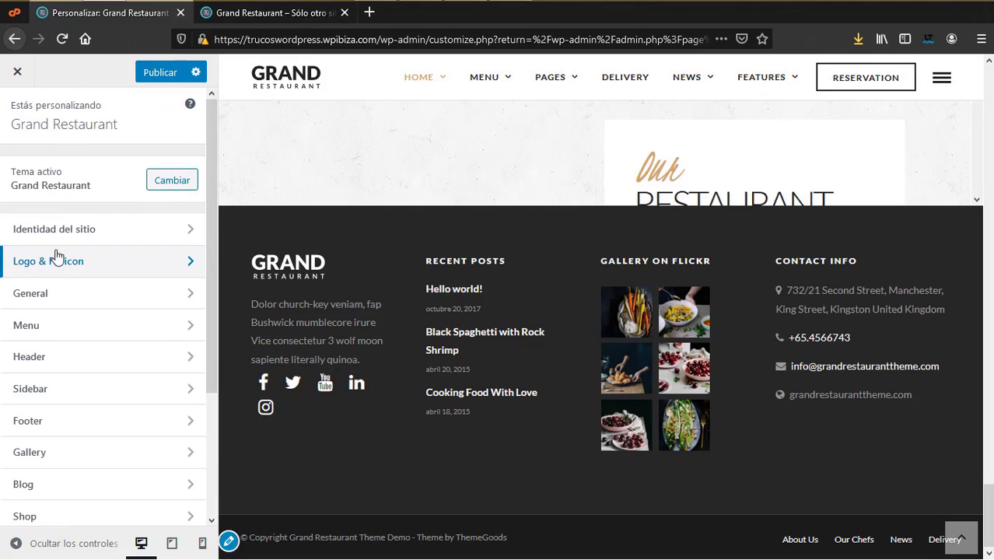
Step: Under General > Image, enable Right Click Protection and Image Dragging Protection
{"action": "left_click", "coordinate": [41, 294]}
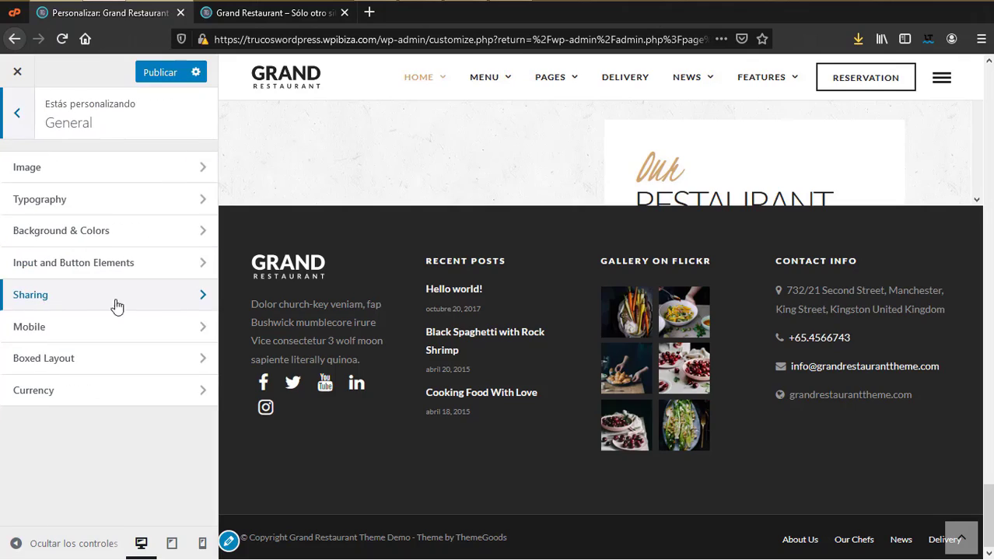
{"action": "scroll", "coordinate": [786, 287], "scroll_direction": "up", "scroll_amount": 5}
{"action": "scroll", "coordinate": [800, 283], "scroll_direction": "up", "scroll_amount": 10}
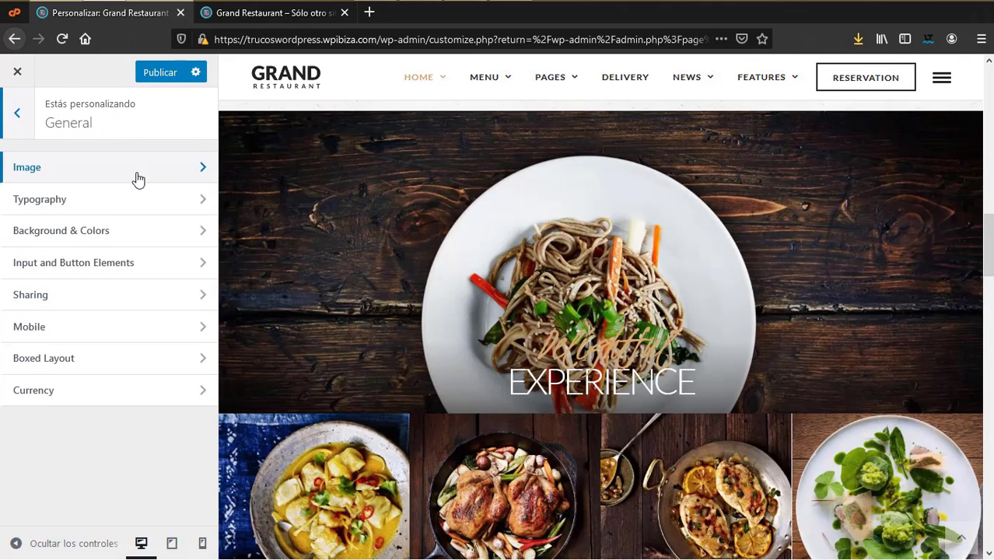
{"action": "left_click", "coordinate": [136, 179]}
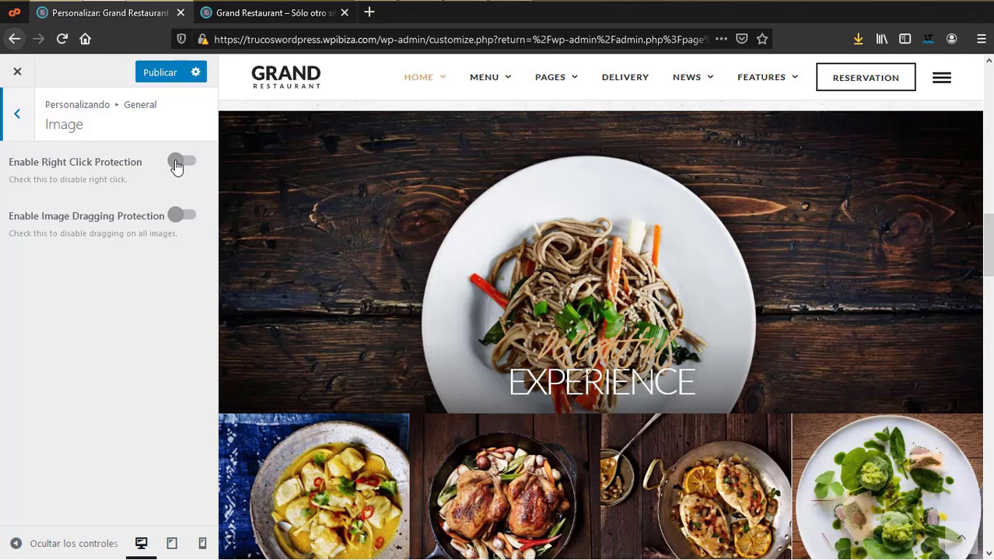
{"action": "left_click", "coordinate": [180, 161]}
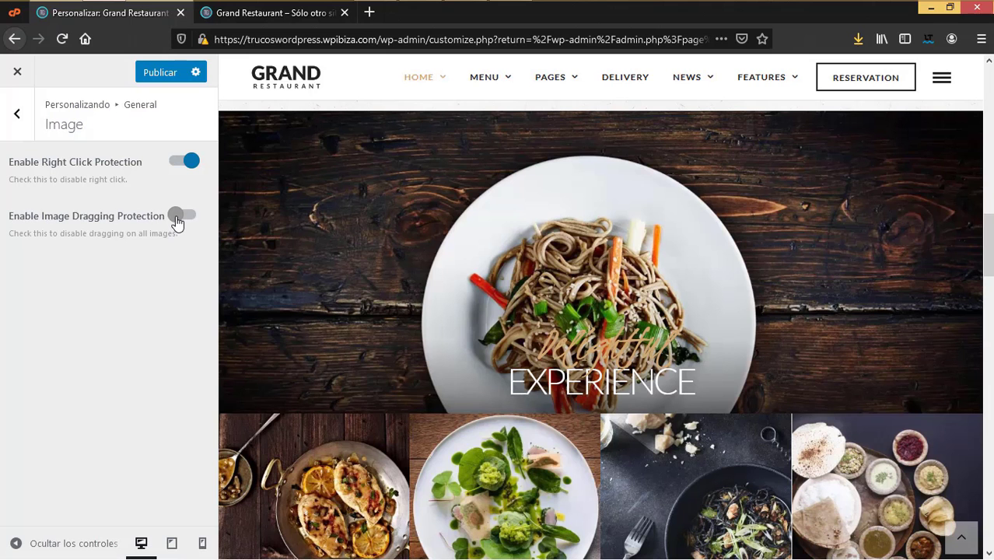
{"action": "left_click", "coordinate": [176, 220]}
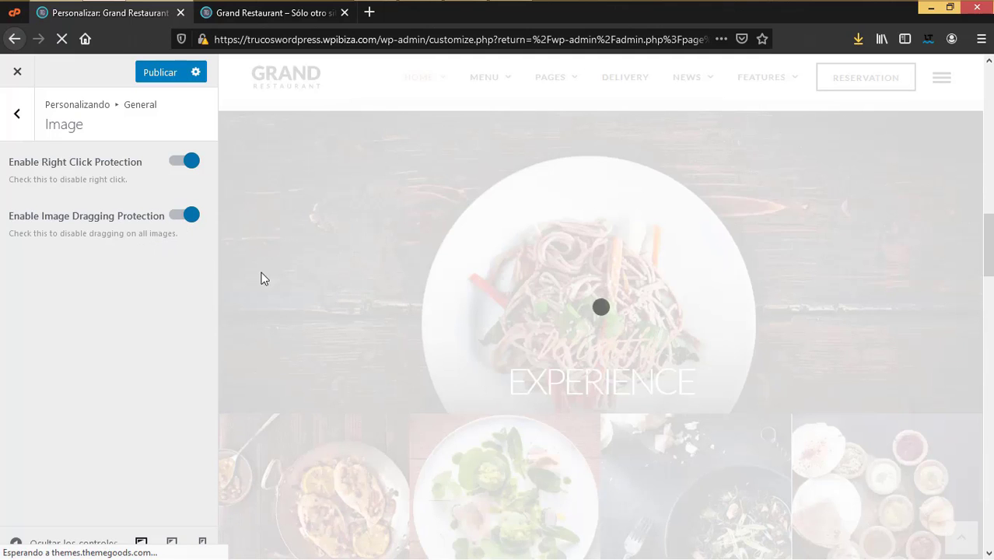
{"action": "scroll", "coordinate": [349, 298], "scroll_direction": "down", "scroll_amount": 3}
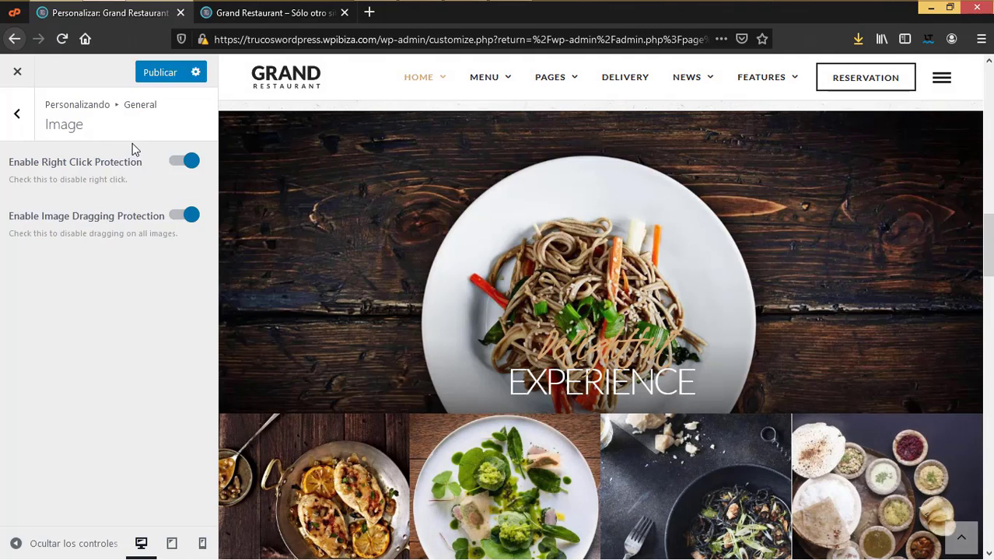
{"action": "left_click", "coordinate": [16, 115]}
Step: In Typography, keep Lato as Main Content Font Family and review the font sizes, including 14 px main content
{"action": "left_click", "coordinate": [48, 200]}
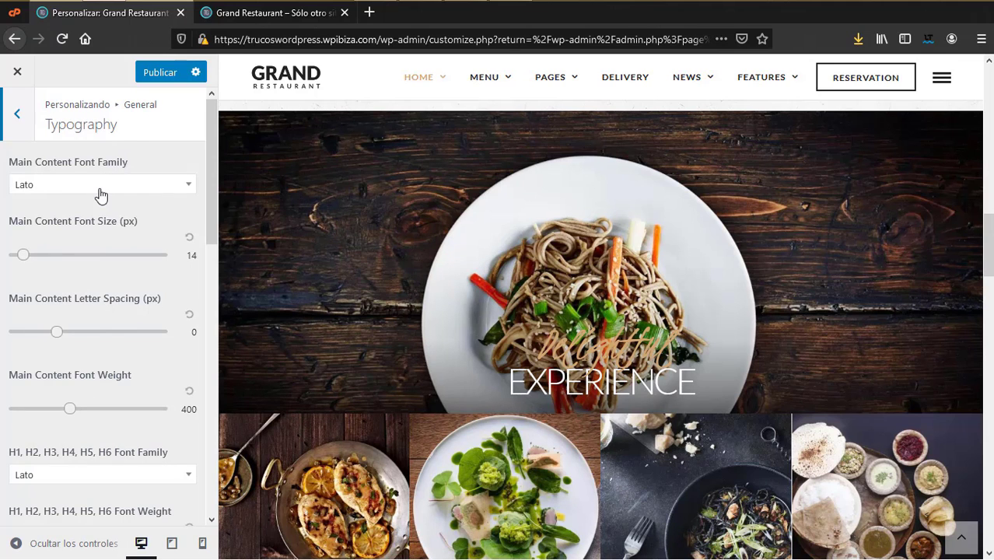
{"action": "scroll", "coordinate": [529, 353], "scroll_direction": "down", "scroll_amount": 10}
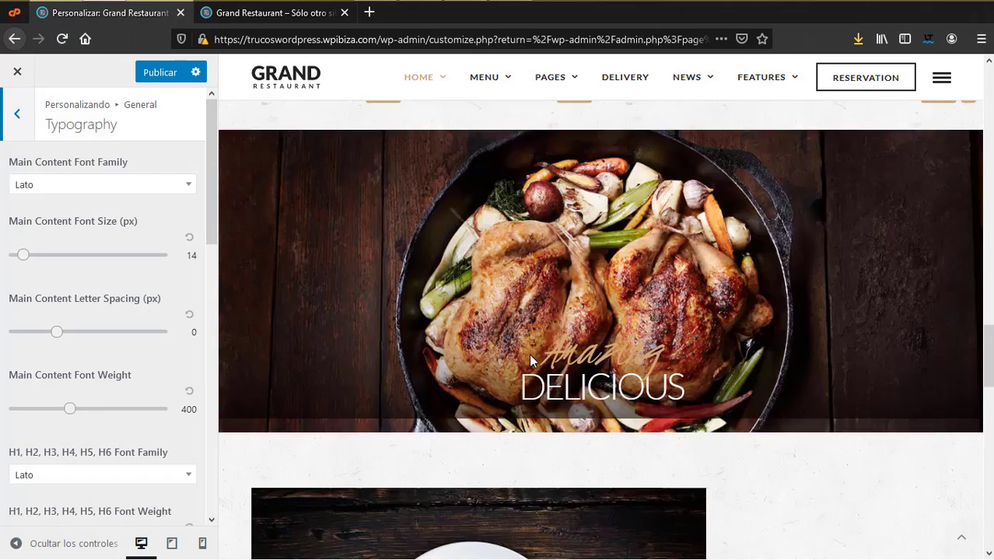
{"action": "left_click", "coordinate": [123, 187]}
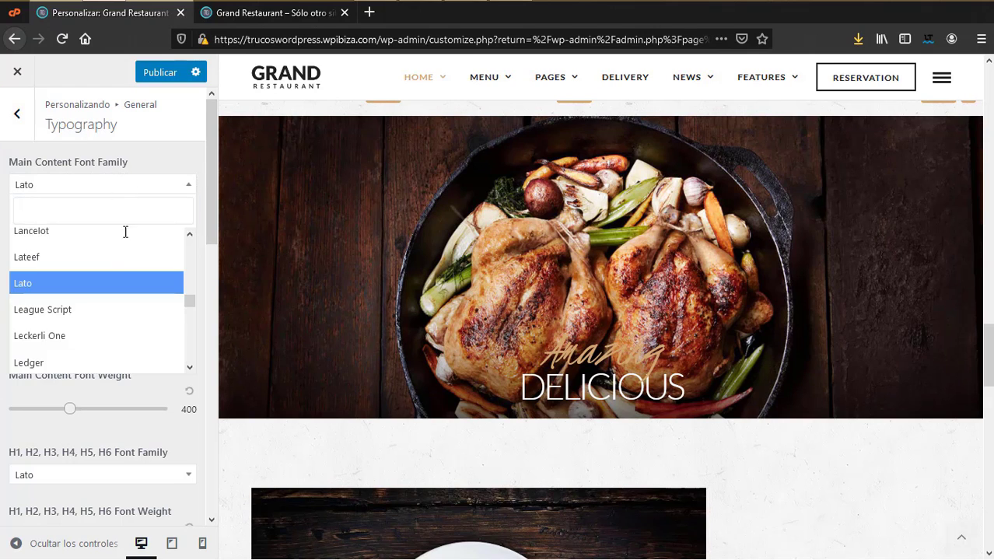
{"action": "left_click", "coordinate": [4, 161]}
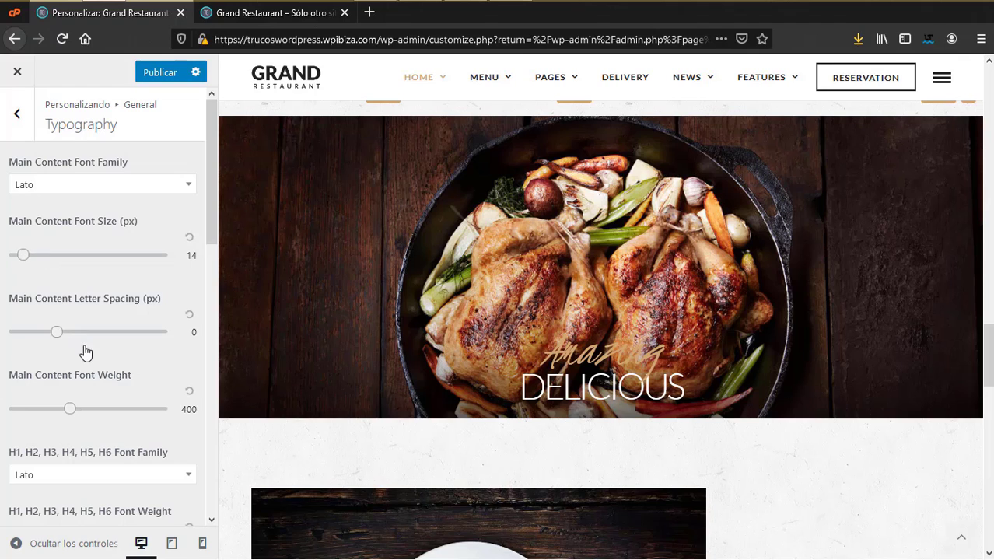
{"action": "scroll", "coordinate": [63, 326], "scroll_direction": "down", "scroll_amount": 3}
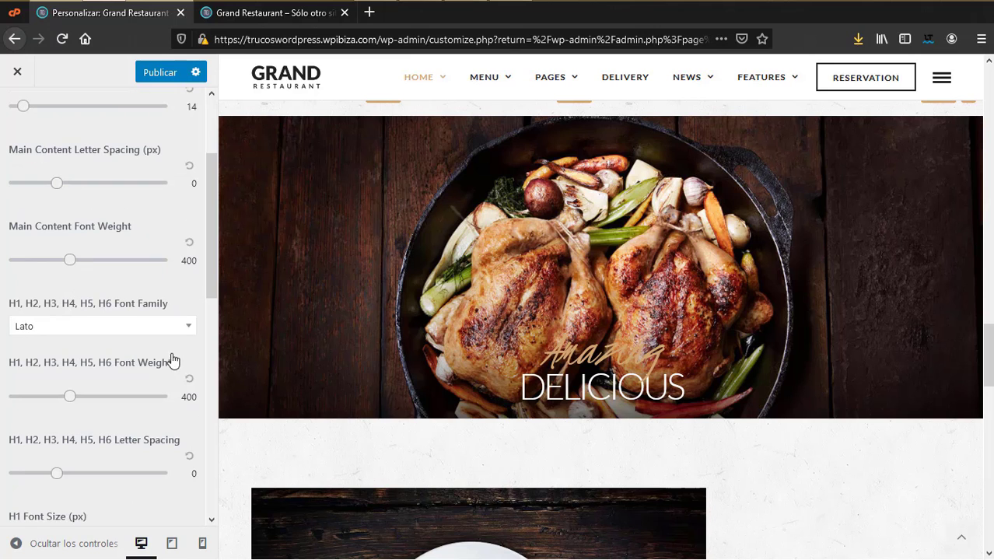
{"action": "scroll", "coordinate": [459, 362], "scroll_direction": "down", "scroll_amount": 5}
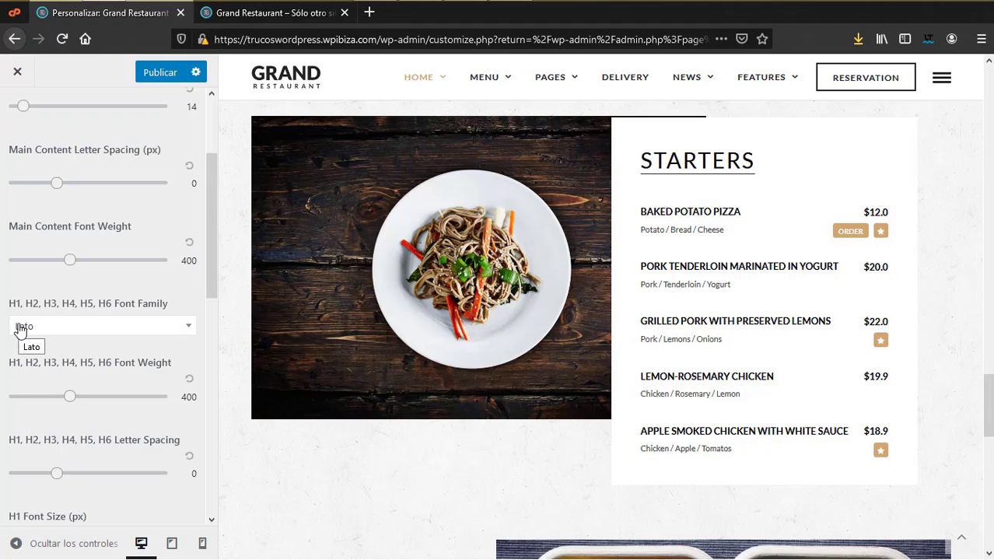
{"action": "scroll", "coordinate": [170, 336], "scroll_direction": "down", "scroll_amount": 3}
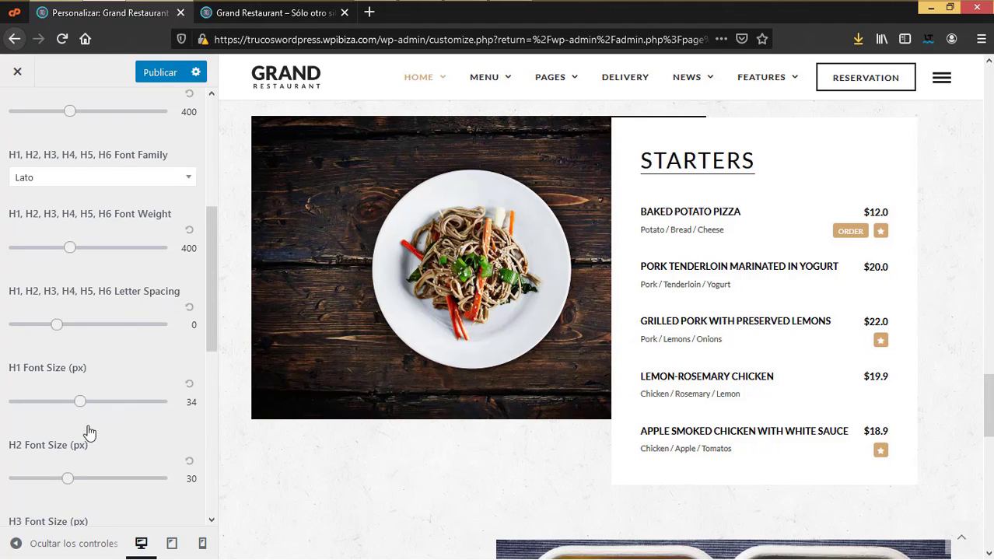
{"action": "scroll", "coordinate": [82, 433], "scroll_direction": "down", "scroll_amount": 2}
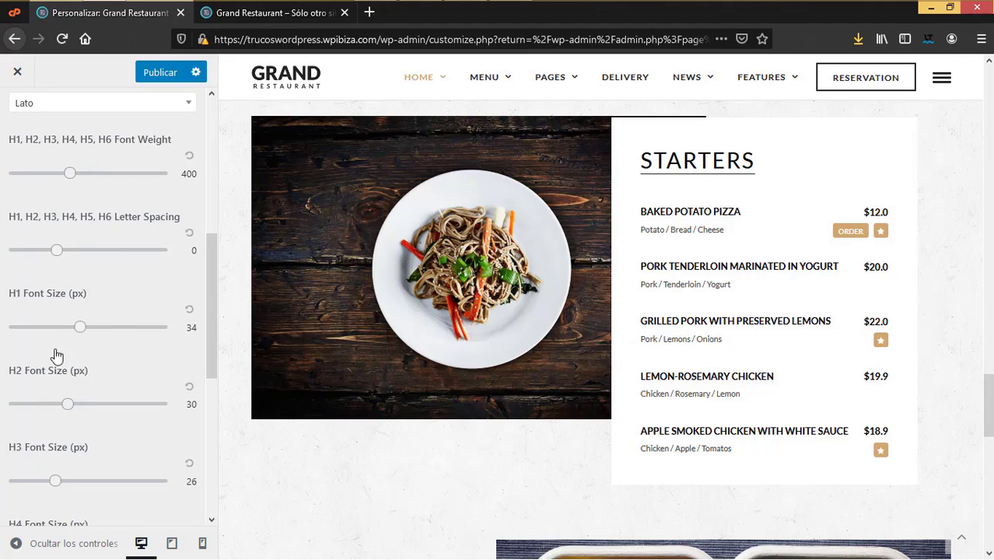
{"action": "scroll", "coordinate": [82, 382], "scroll_direction": "down", "scroll_amount": 2}
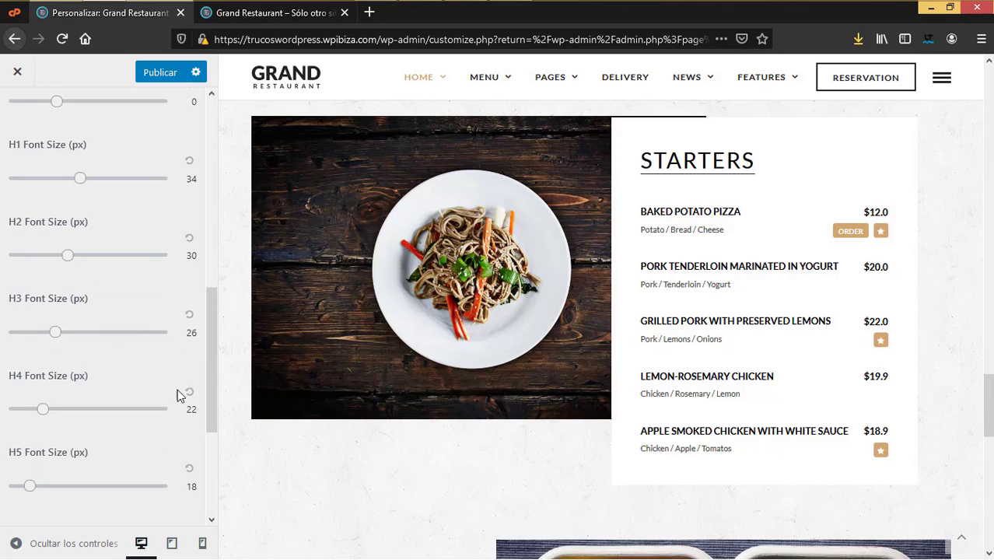
{"action": "scroll", "coordinate": [164, 432], "scroll_direction": "down", "scroll_amount": 3}
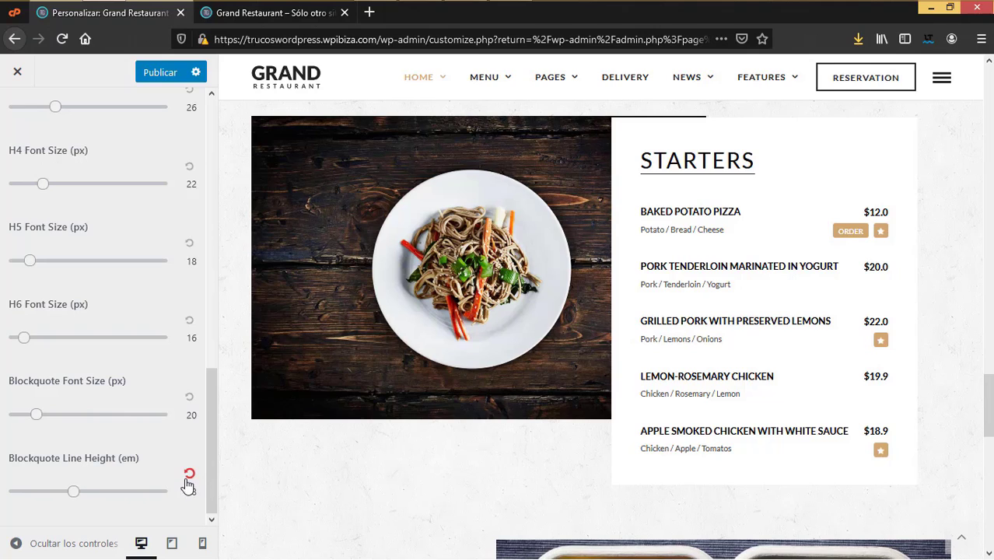
{"action": "scroll", "coordinate": [189, 467], "scroll_direction": "up", "scroll_amount": 8}
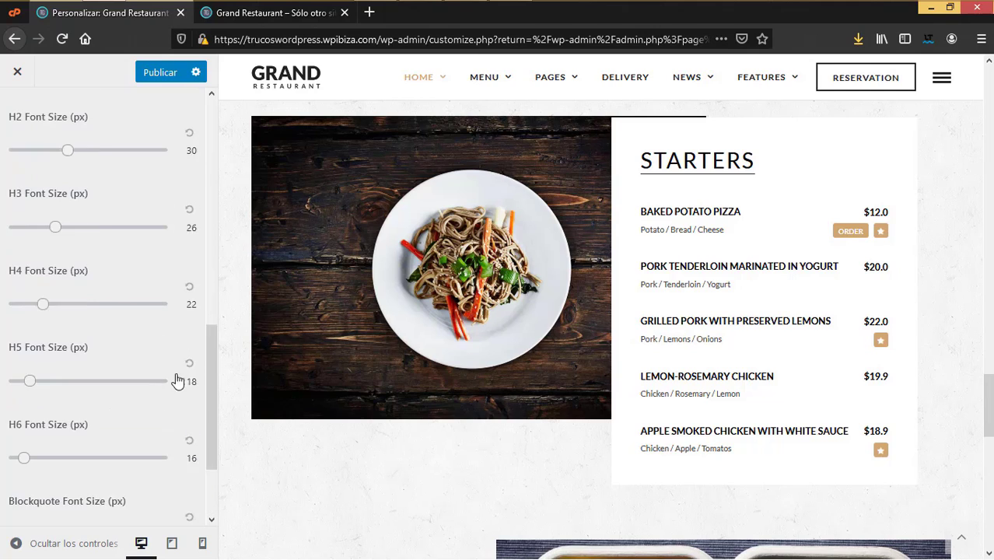
{"action": "scroll", "coordinate": [174, 251], "scroll_direction": "up", "scroll_amount": 2}
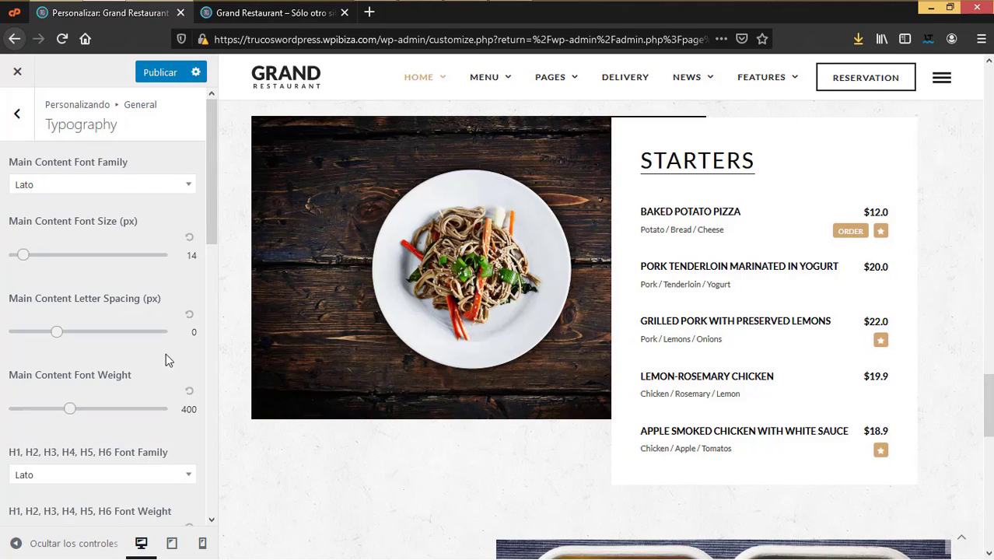
{"action": "left_click", "coordinate": [19, 115]}
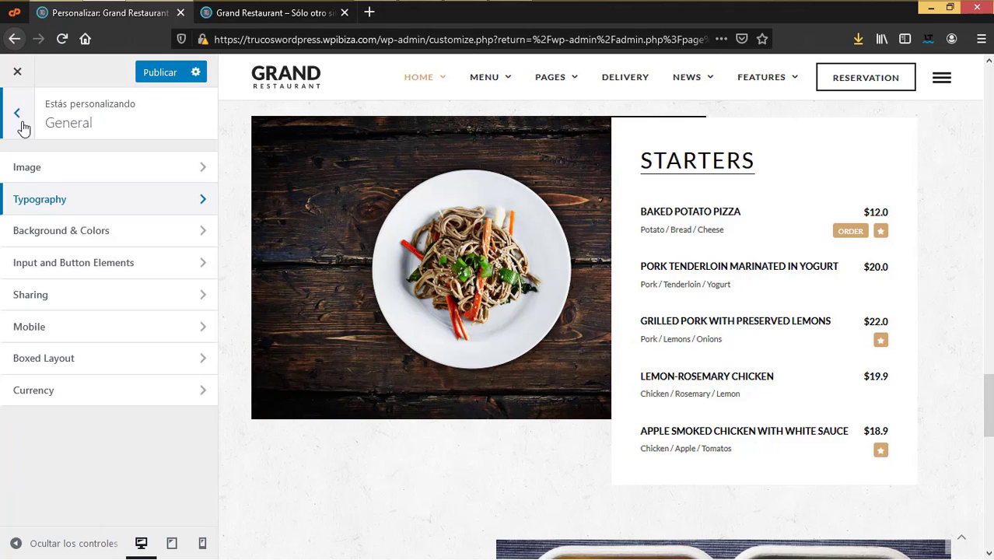
Step: In Background & Colors, browse the media library for a main content image, then close it without choosing one
{"action": "left_click", "coordinate": [94, 233]}
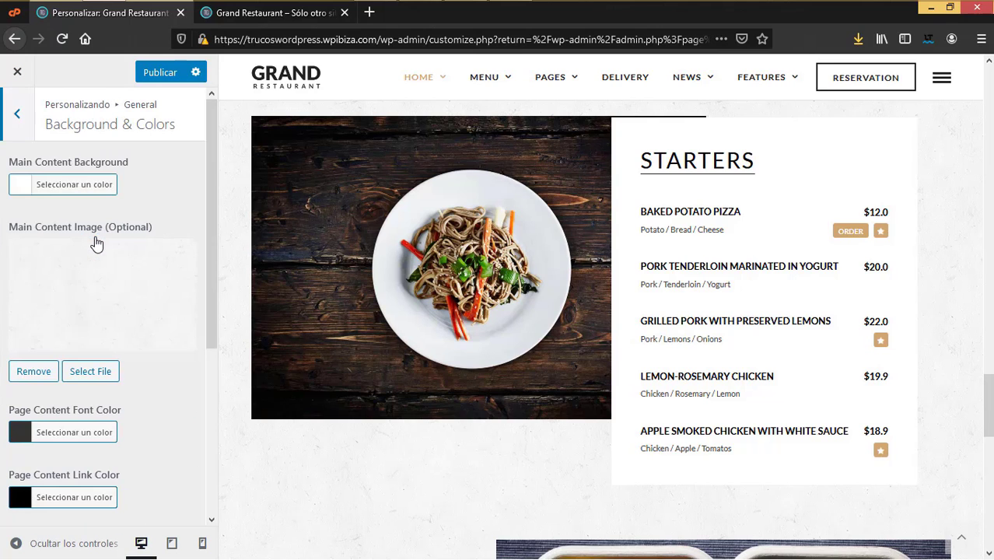
{"action": "scroll", "coordinate": [637, 363], "scroll_direction": "down", "scroll_amount": 5}
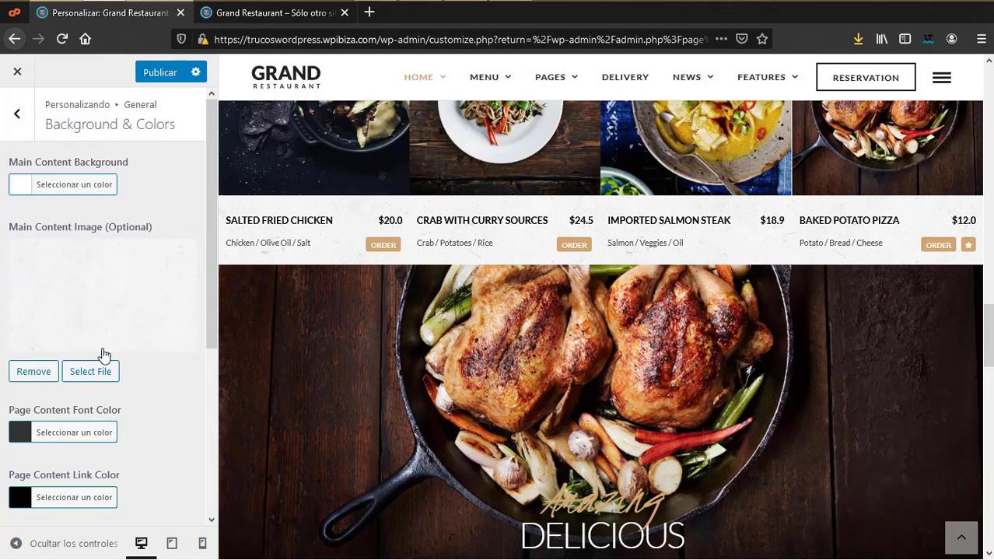
{"action": "left_click", "coordinate": [97, 373]}
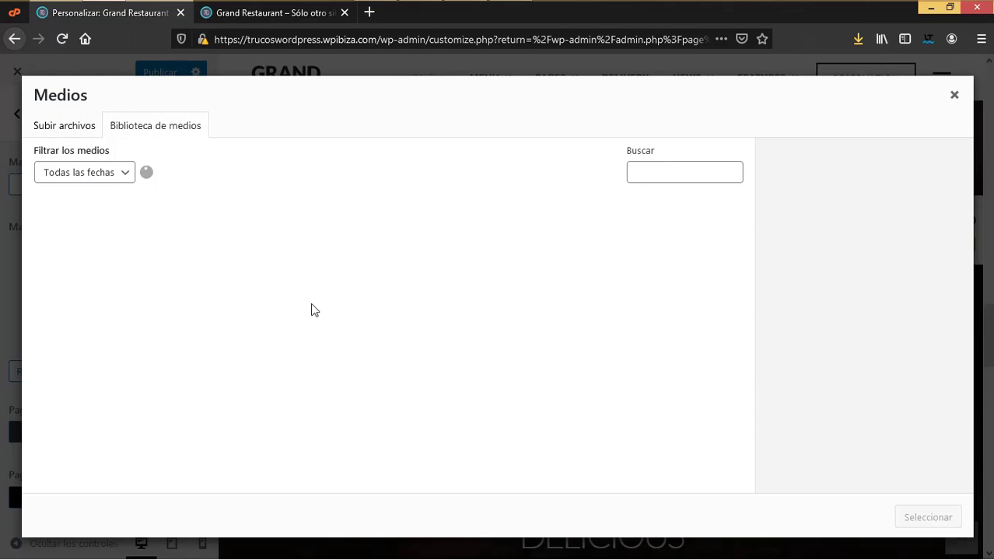
{"action": "scroll", "coordinate": [391, 366], "scroll_direction": "down", "scroll_amount": 3}
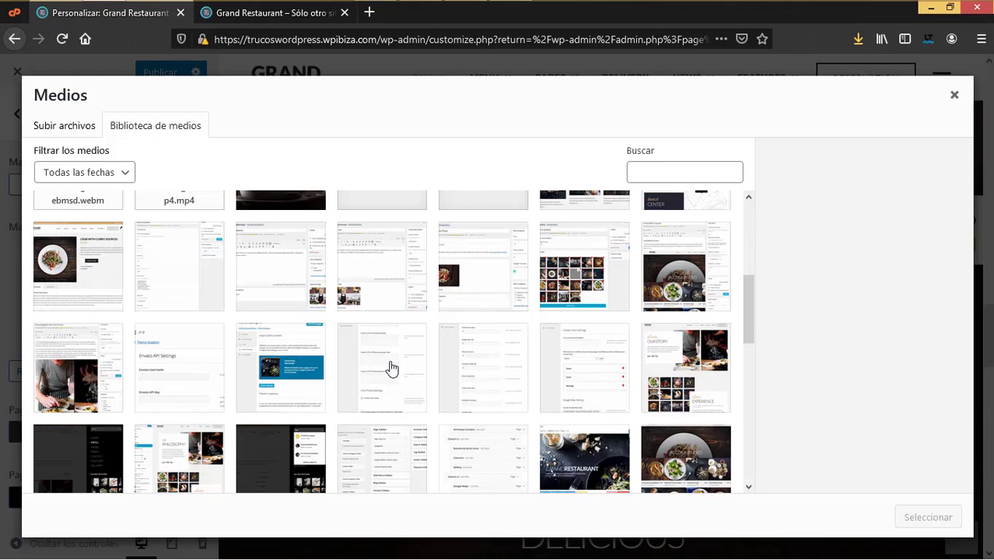
{"action": "scroll", "coordinate": [391, 366], "scroll_direction": "up", "scroll_amount": 2}
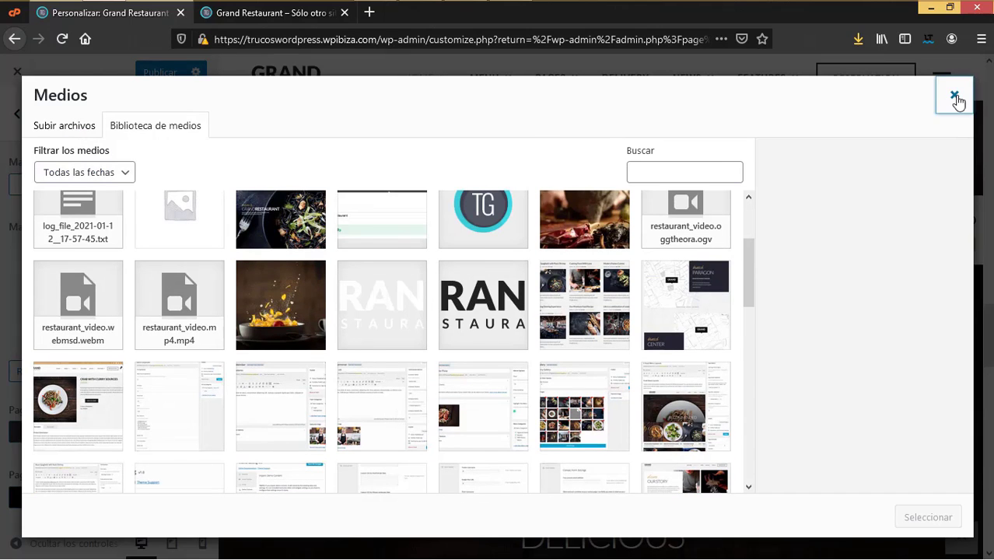
{"action": "left_click", "coordinate": [955, 97]}
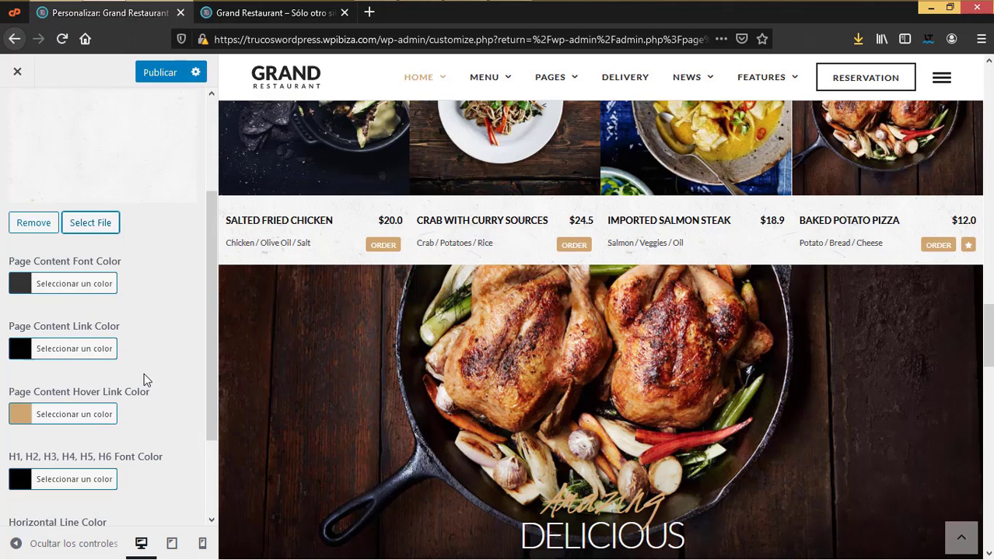
Step: Scroll through the Background & Colors options and preview, leaving them unchanged
{"action": "scroll", "coordinate": [146, 385], "scroll_direction": "down", "scroll_amount": 2}
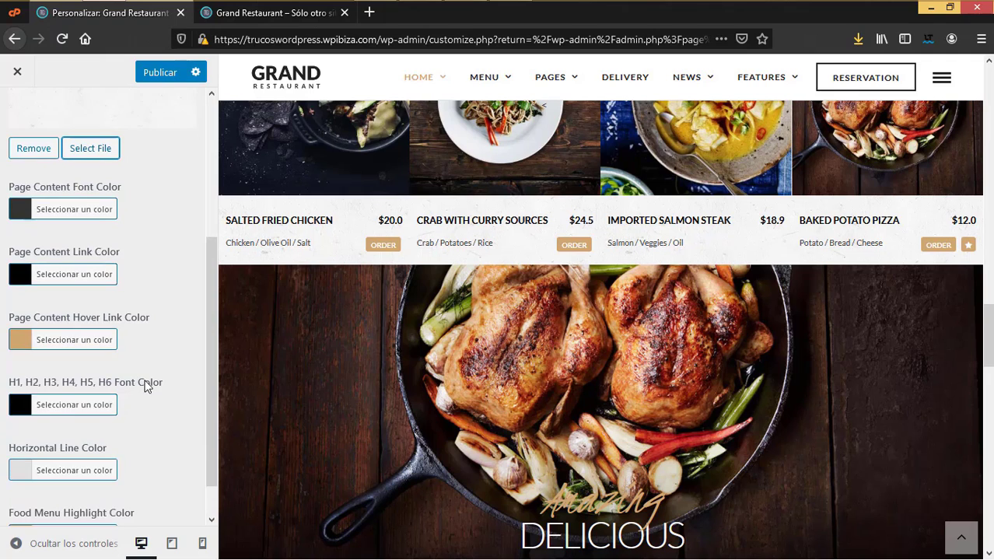
{"action": "scroll", "coordinate": [146, 384], "scroll_direction": "up", "scroll_amount": 2}
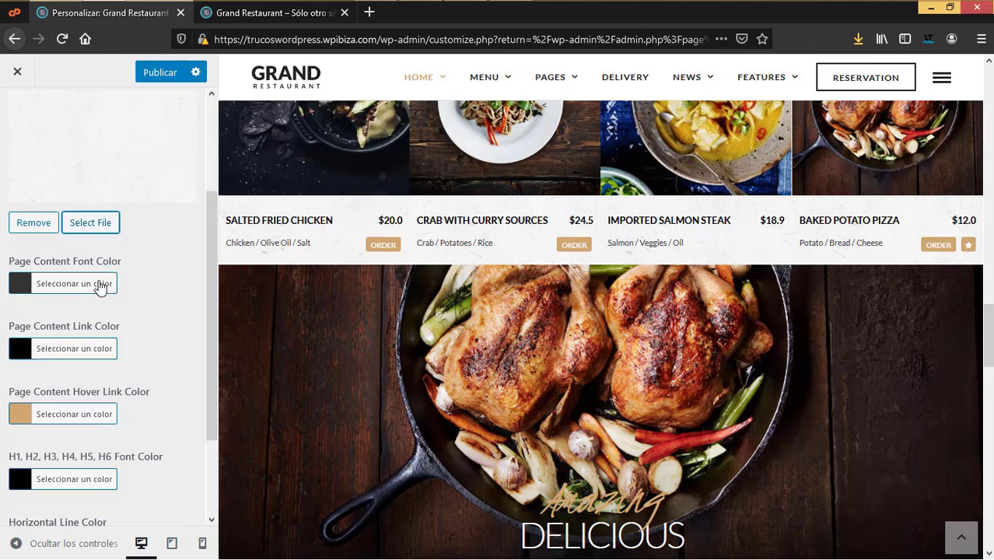
{"action": "scroll", "coordinate": [497, 437], "scroll_direction": "down", "scroll_amount": 5}
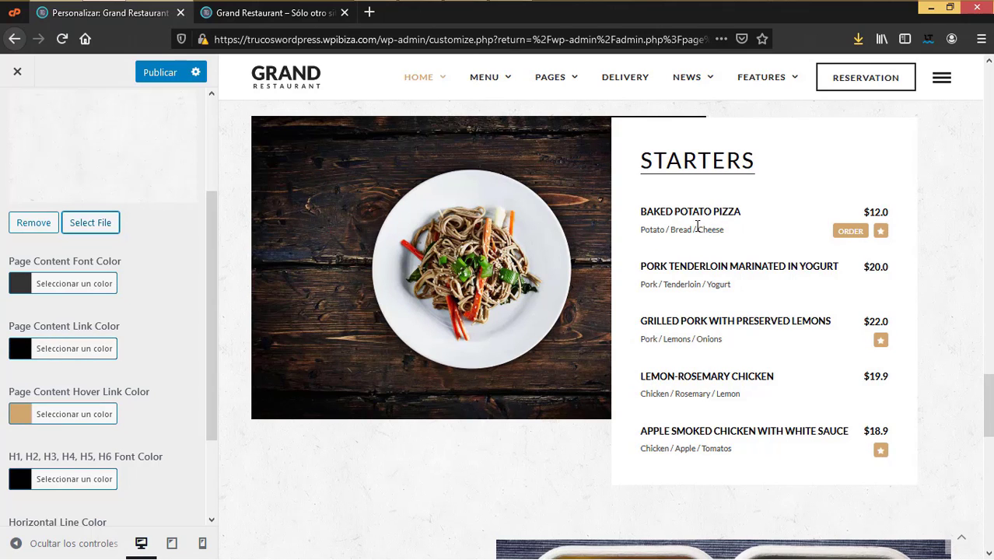
{"action": "scroll", "coordinate": [658, 351], "scroll_direction": "down", "scroll_amount": 5}
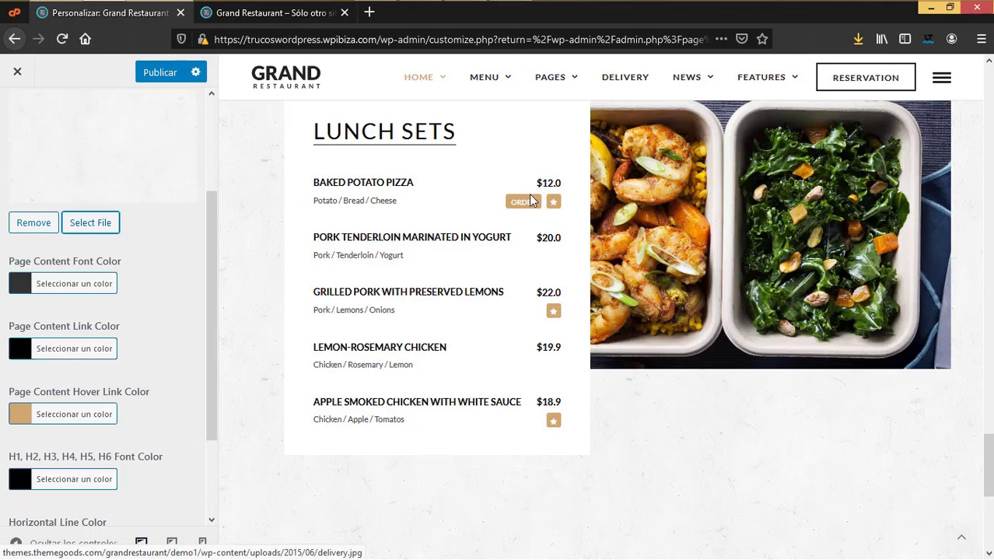
{"action": "scroll", "coordinate": [470, 457], "scroll_direction": "down", "scroll_amount": 5}
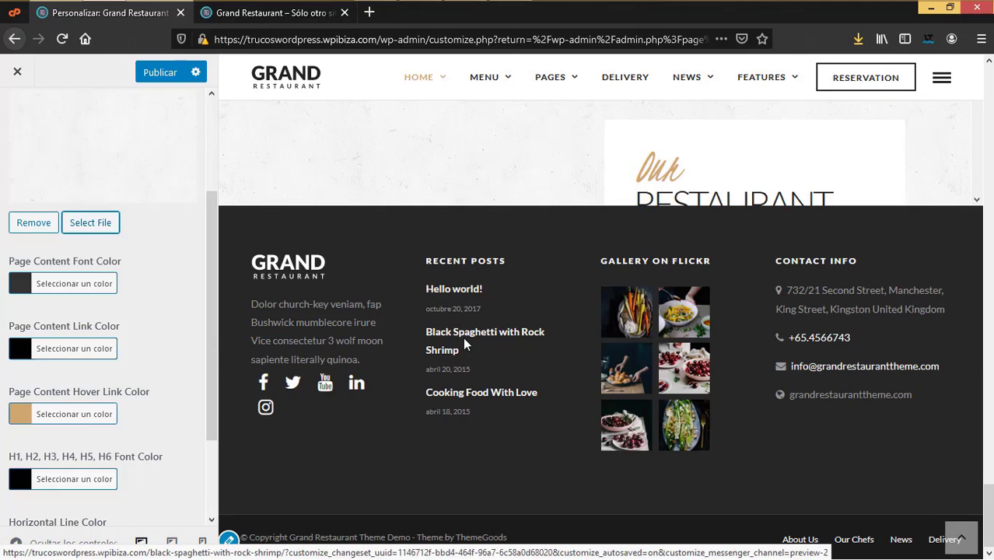
{"action": "scroll", "coordinate": [83, 426], "scroll_direction": "down", "scroll_amount": 2}
{"action": "scroll", "coordinate": [397, 356], "scroll_direction": "up", "scroll_amount": 5}
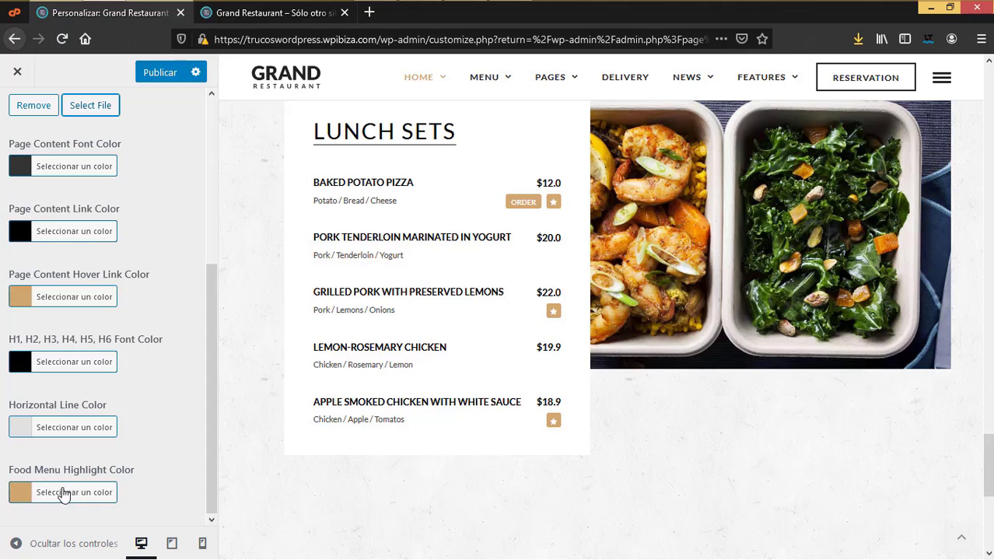
{"action": "scroll", "coordinate": [609, 422], "scroll_direction": "up", "scroll_amount": 10}
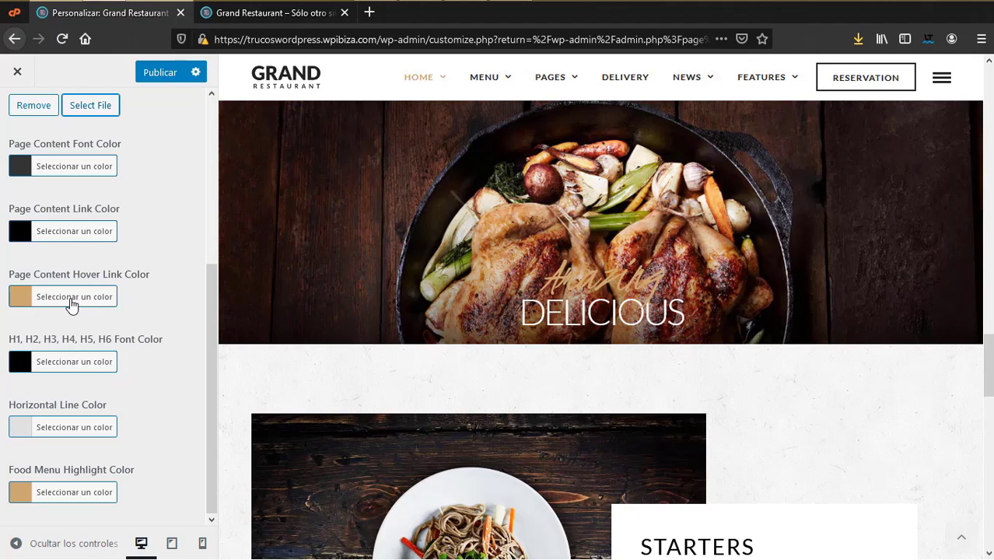
{"action": "scroll", "coordinate": [70, 268], "scroll_direction": "up", "scroll_amount": 4}
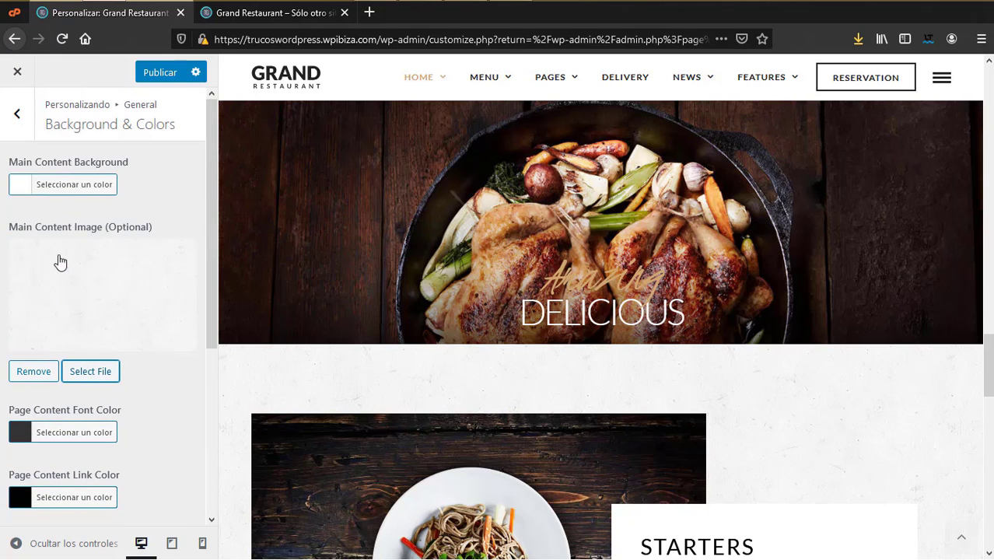
{"action": "left_click", "coordinate": [17, 113]}
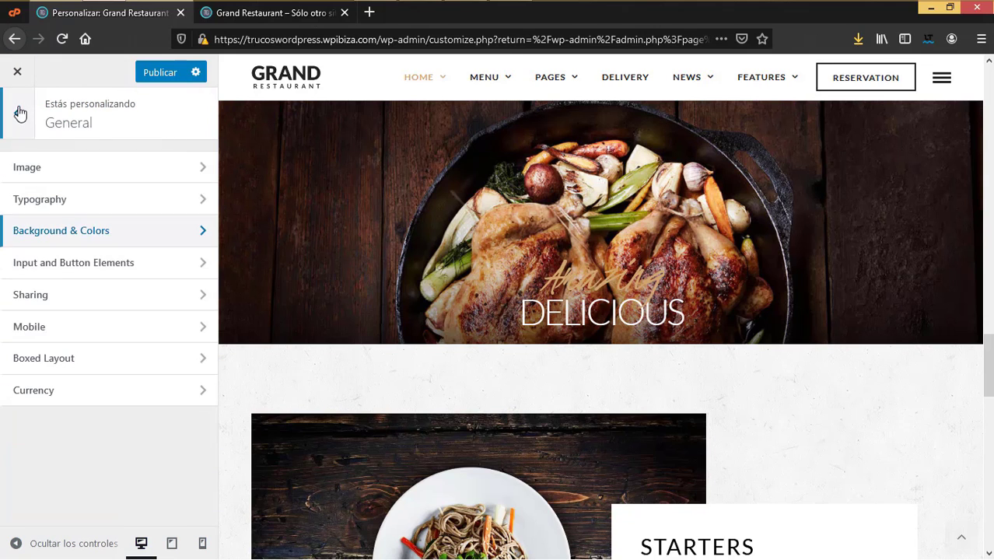
Step: Open the Input and Button Elements settings, which show Lato as the button font
{"action": "left_click", "coordinate": [67, 268]}
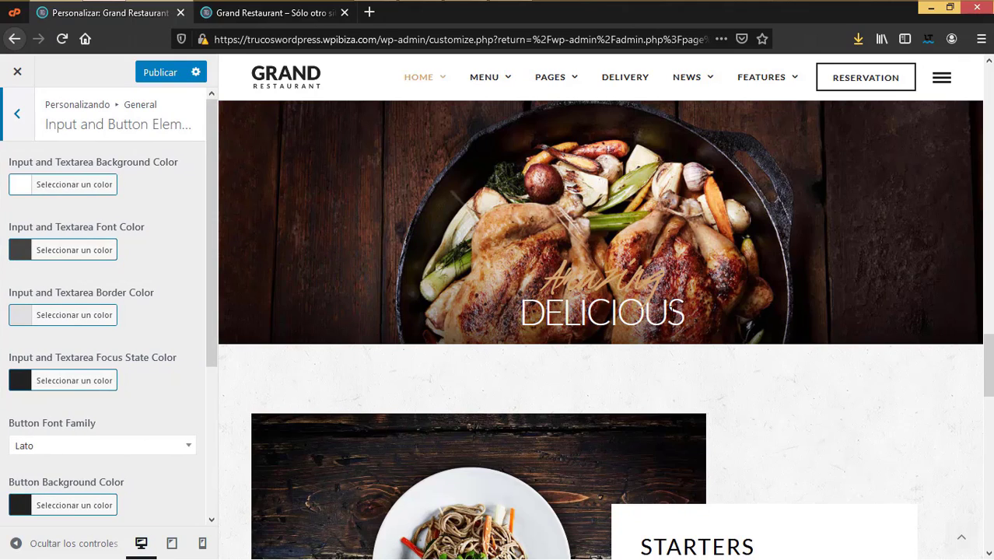
{"action": "scroll", "coordinate": [670, 309], "scroll_direction": "down", "scroll_amount": 10}
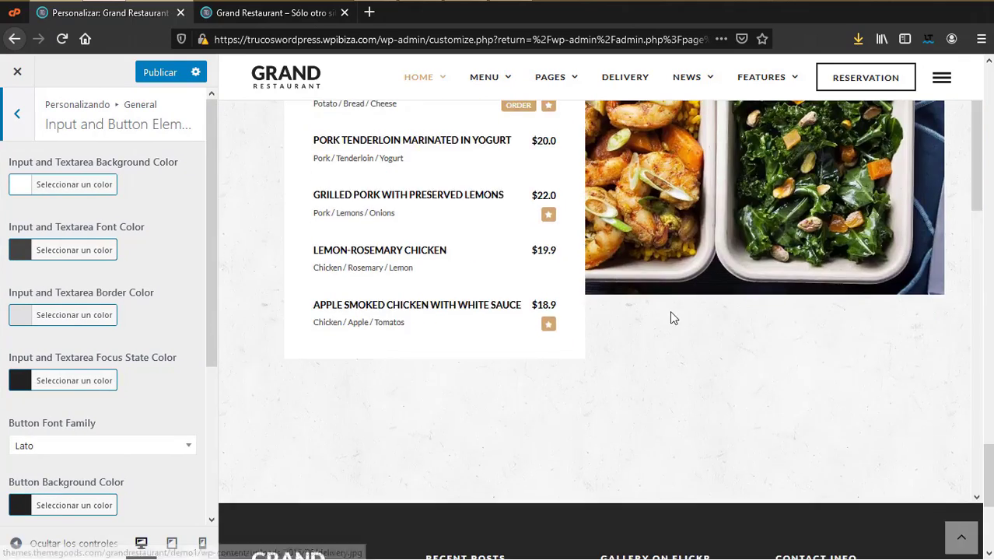
{"action": "scroll", "coordinate": [671, 312], "scroll_direction": "up", "scroll_amount": 10}
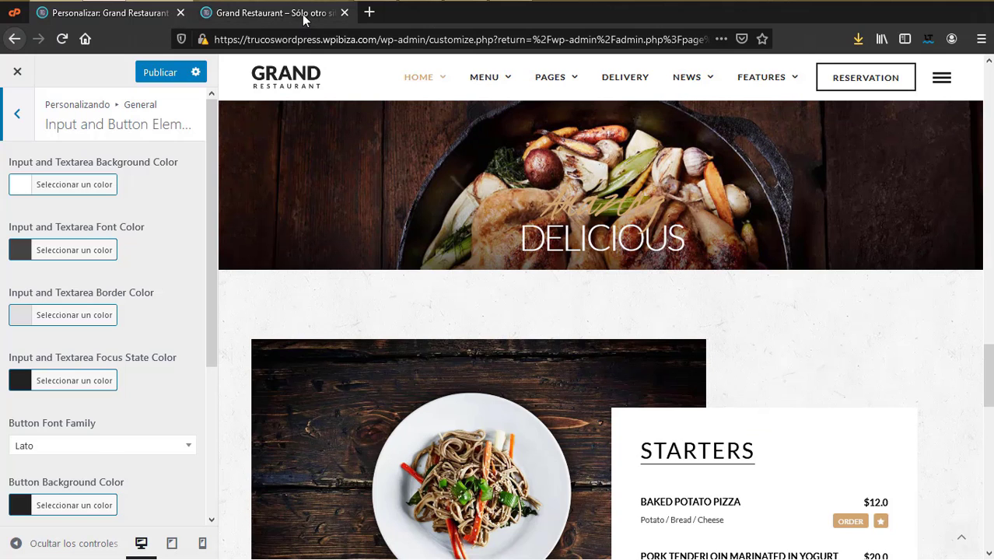
Step: Load the Contact Parallax page in the site tab, then return to the Customizer
{"action": "left_click", "coordinate": [304, 14]}
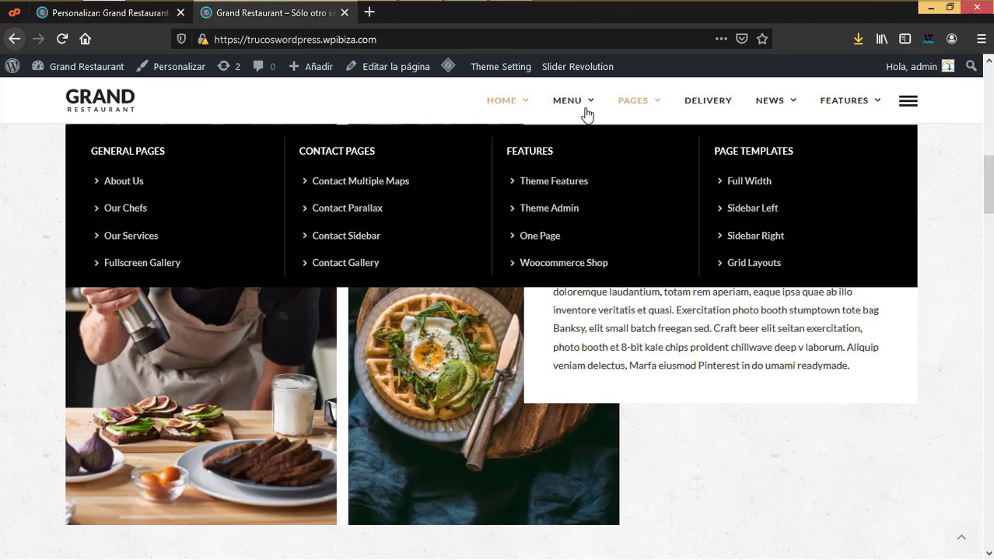
{"action": "mouse_move", "coordinate": [637, 111]}
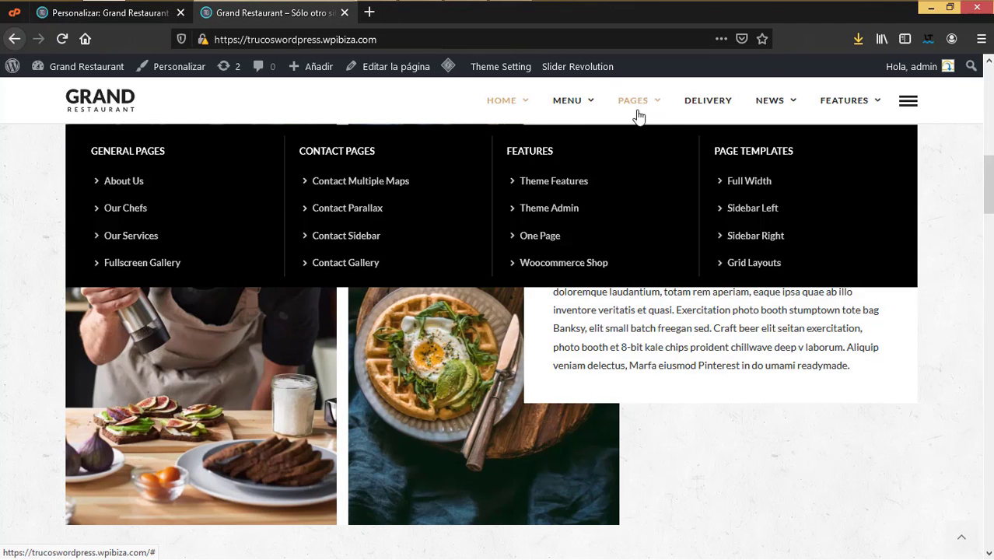
{"action": "left_click", "coordinate": [351, 213]}
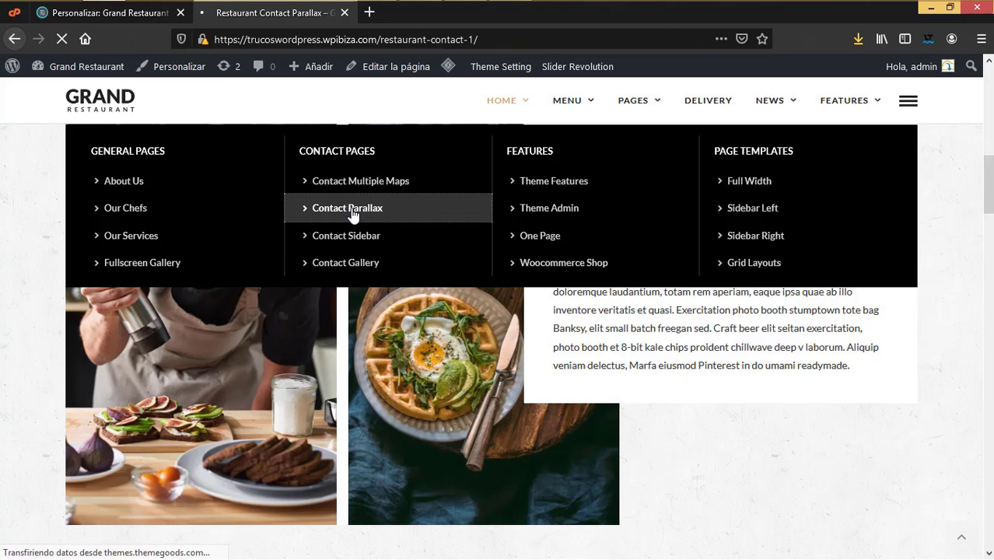
{"action": "scroll", "coordinate": [765, 433], "scroll_direction": "down", "scroll_amount": 8}
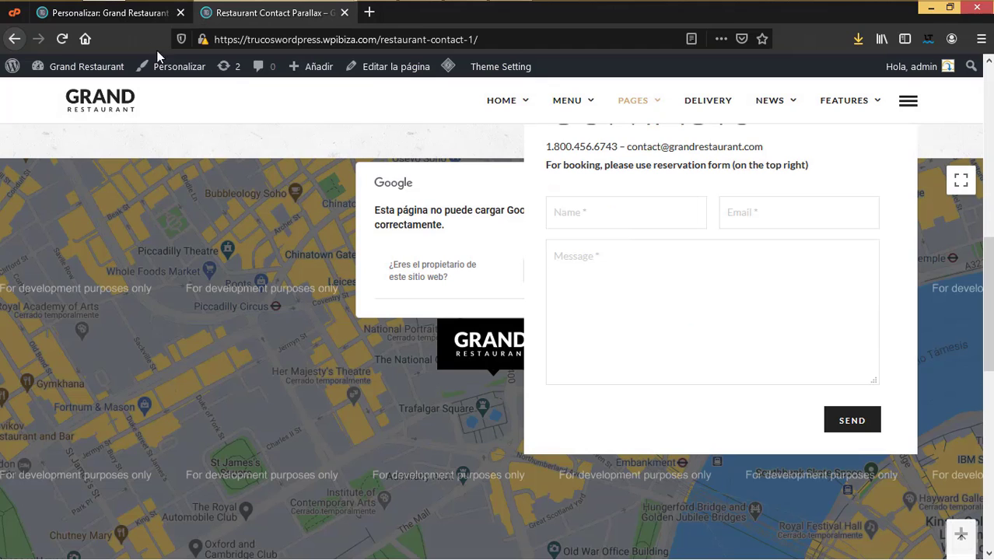
{"action": "left_click", "coordinate": [147, 14]}
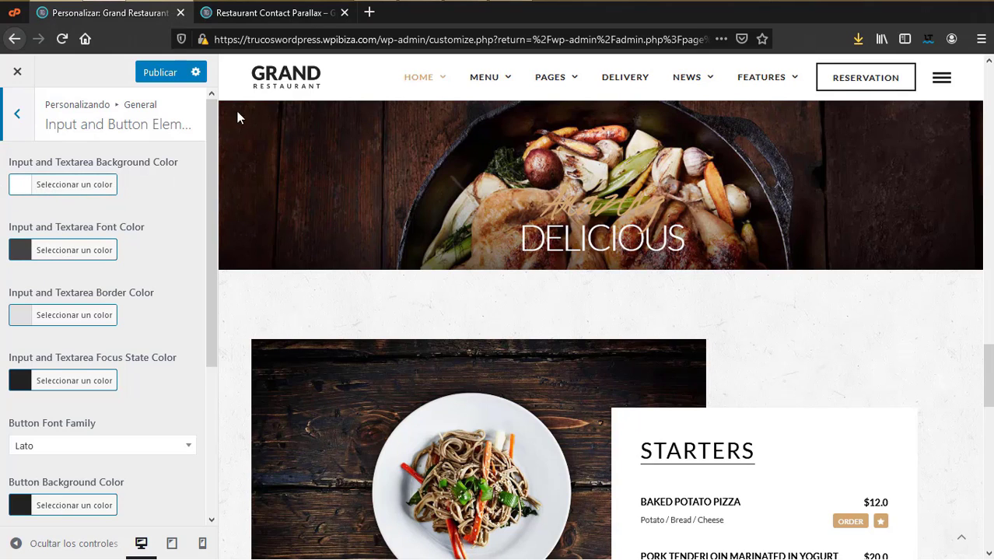
Step: Compare the contact form's Name field styling with the Customizer input settings
{"action": "left_click", "coordinate": [268, 13]}
{"action": "left_click", "coordinate": [642, 218]}
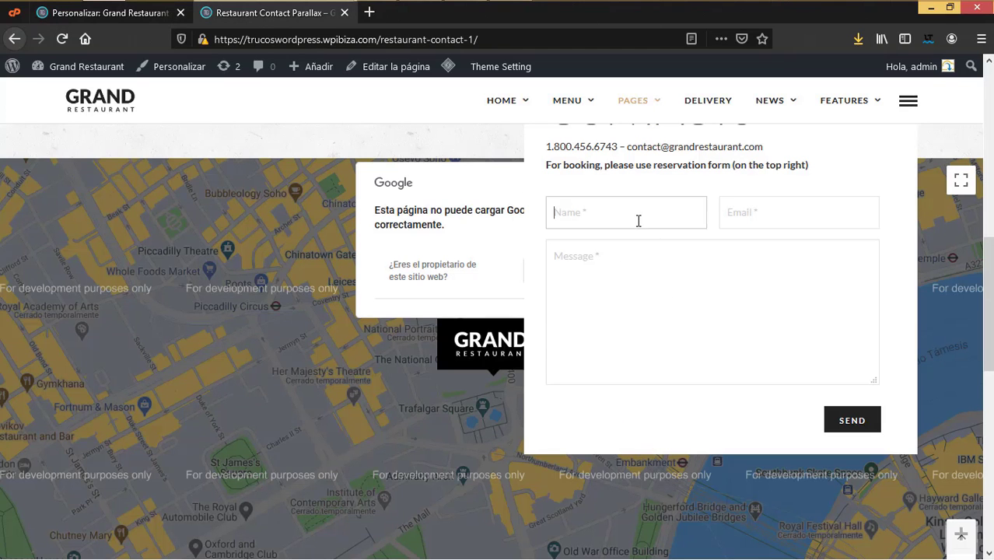
{"action": "left_click", "coordinate": [149, 13]}
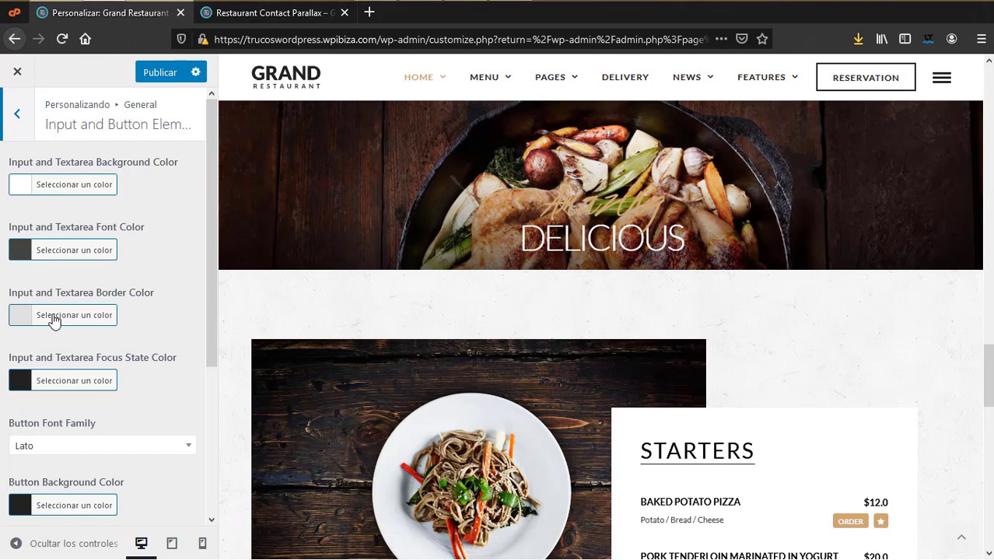
{"action": "left_click", "coordinate": [234, 20]}
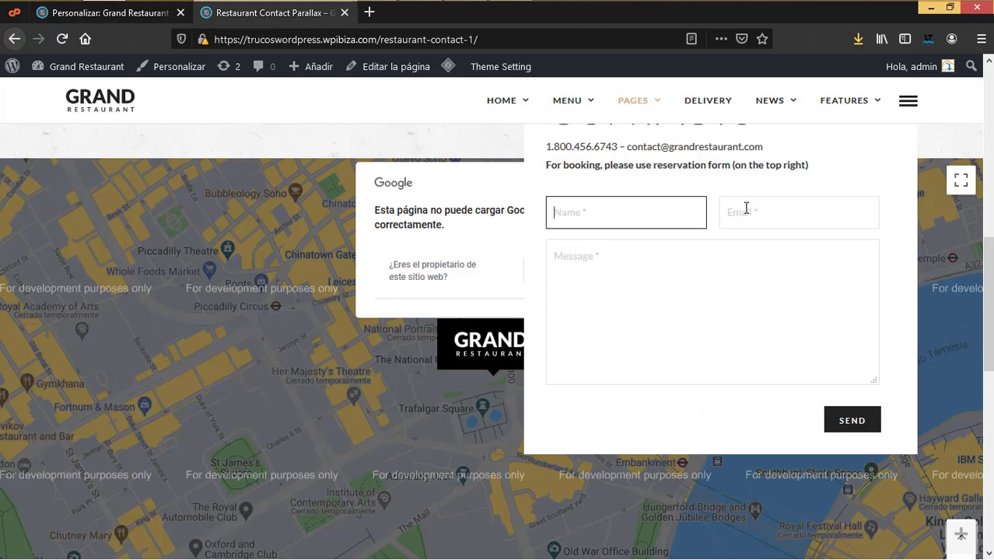
{"action": "left_click", "coordinate": [154, 14]}
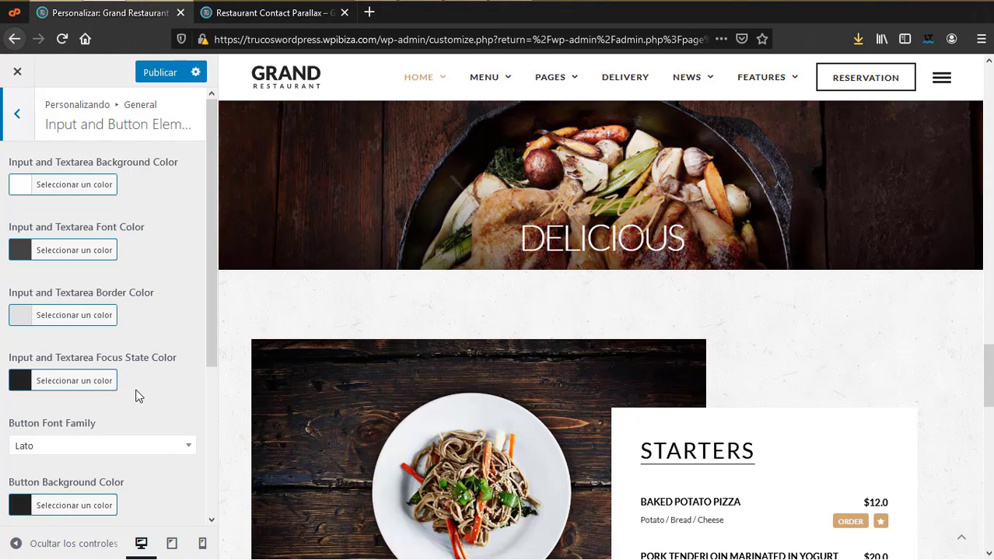
Step: Check the button settings against the contact form, then open General's Sharing colour settings
{"action": "scroll", "coordinate": [135, 395], "scroll_direction": "down", "scroll_amount": 5}
{"action": "scroll", "coordinate": [138, 393], "scroll_direction": "up", "scroll_amount": 3}
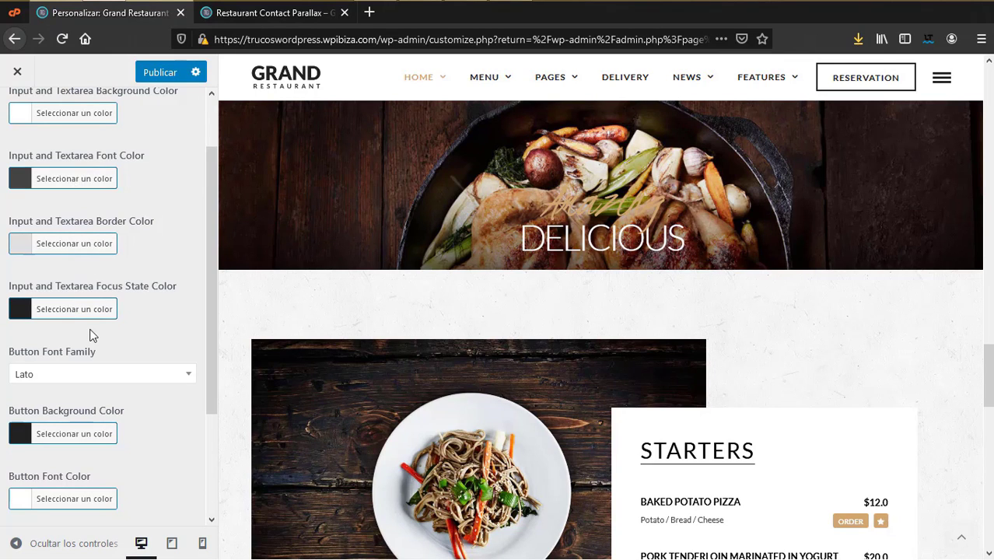
{"action": "scroll", "coordinate": [128, 387], "scroll_direction": "down", "scroll_amount": 4}
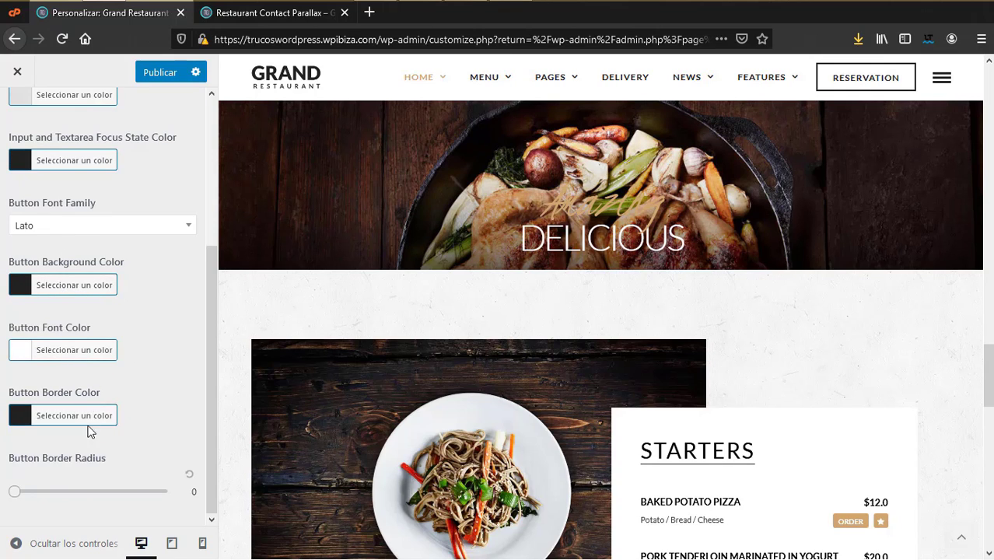
{"action": "left_click", "coordinate": [263, 15]}
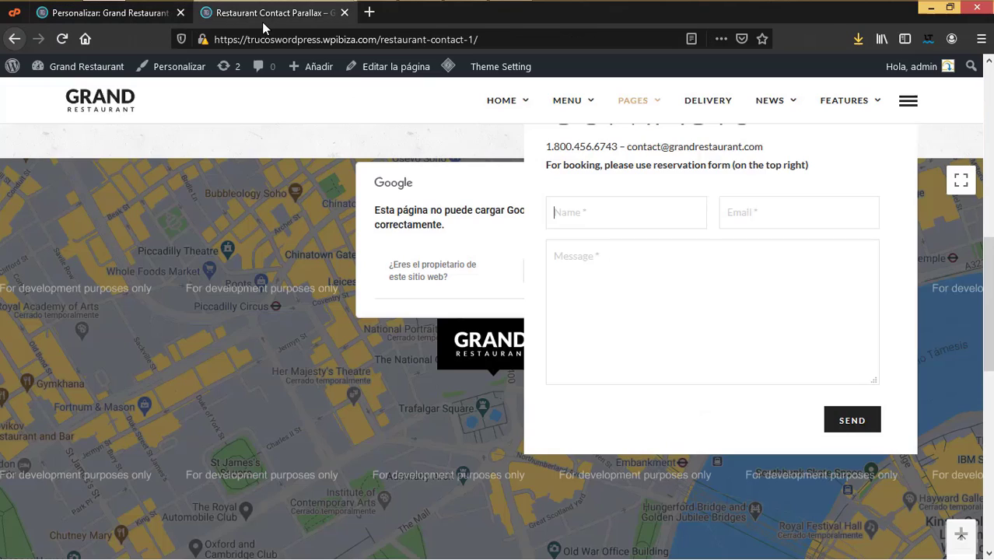
{"action": "left_click", "coordinate": [97, 12]}
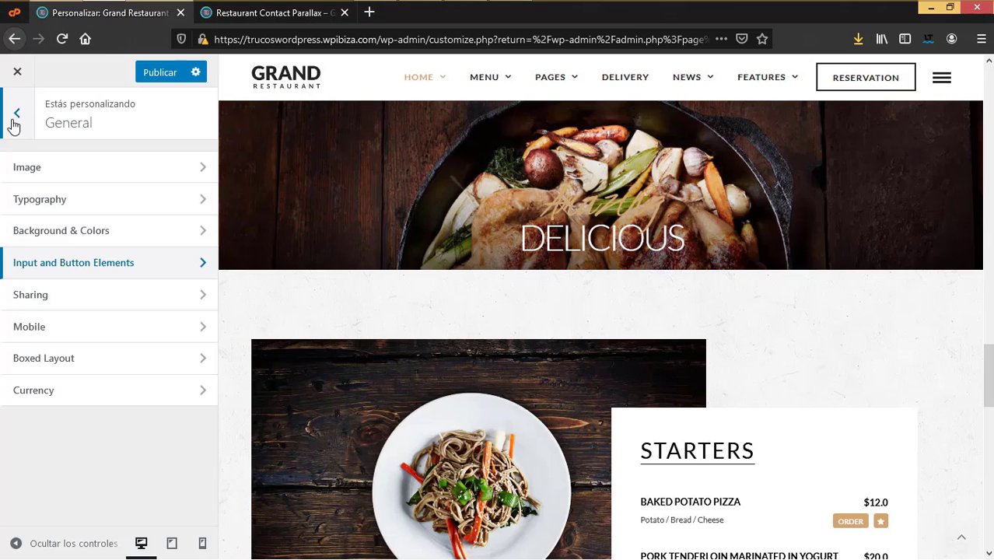
{"action": "left_click", "coordinate": [31, 295]}
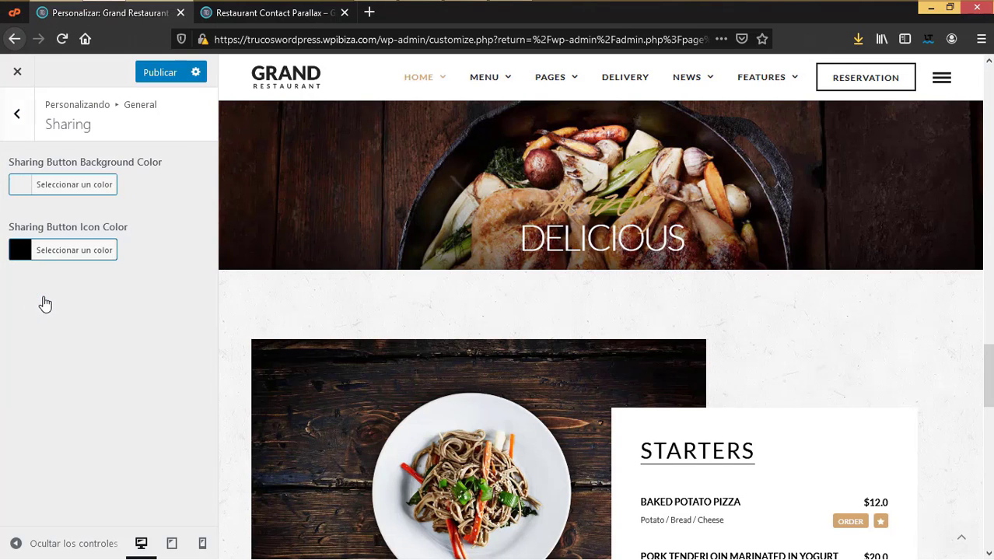
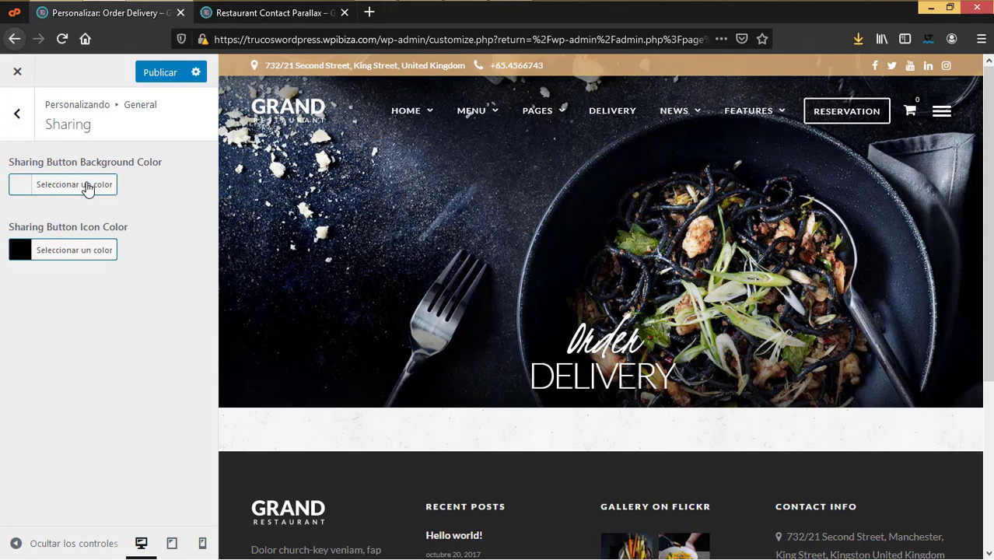
Step: Look over the Mobile layout settings from the General settings list
{"action": "left_click", "coordinate": [17, 114]}
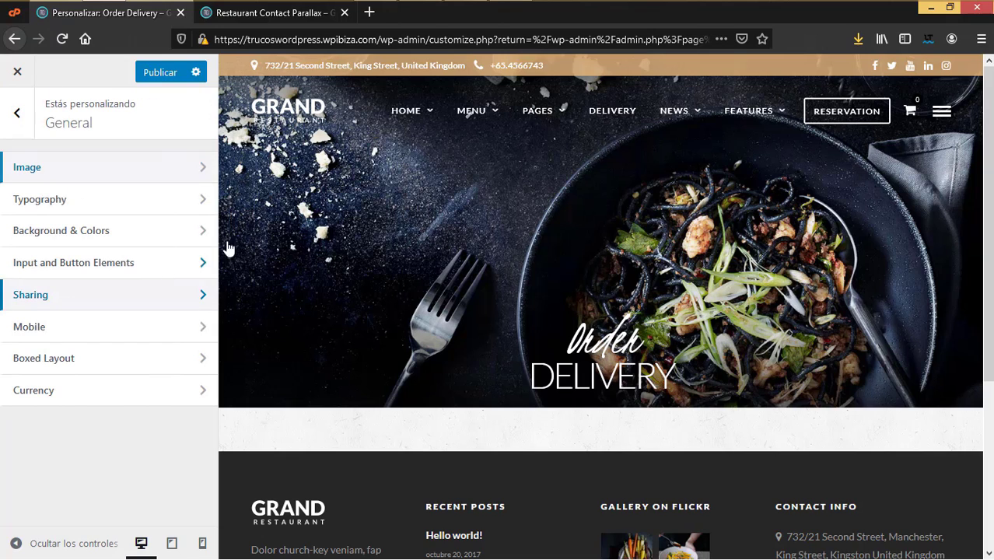
{"action": "left_click", "coordinate": [59, 329]}
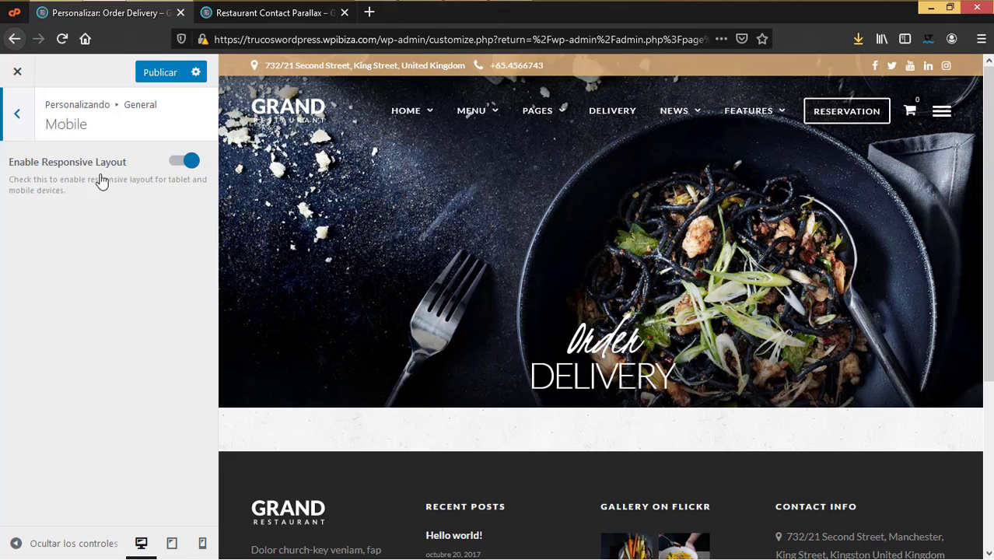
{"action": "left_click", "coordinate": [12, 116]}
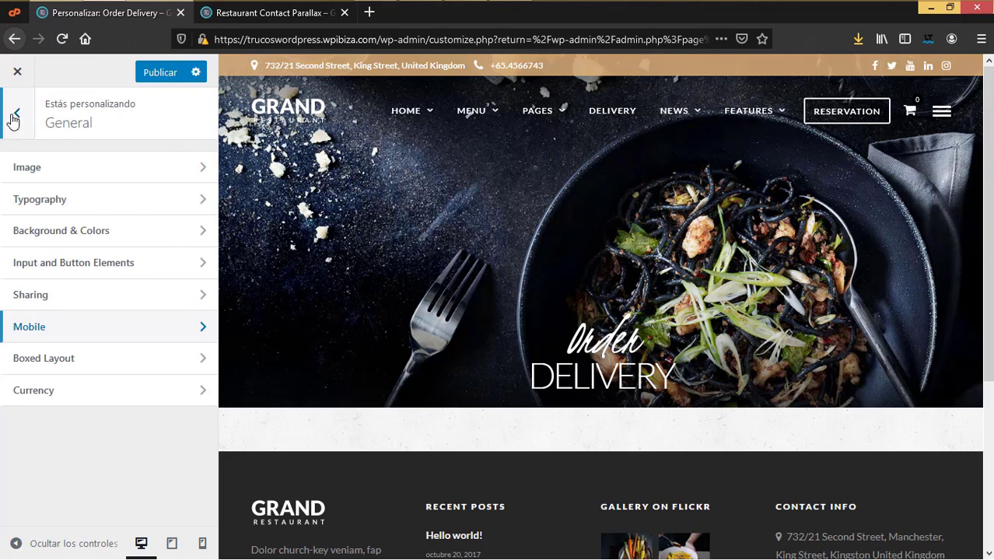
Step: Open Boxed Layout, leaving it disabled, and load the Grand Restaurant home page in the preview
{"action": "left_click", "coordinate": [47, 364]}
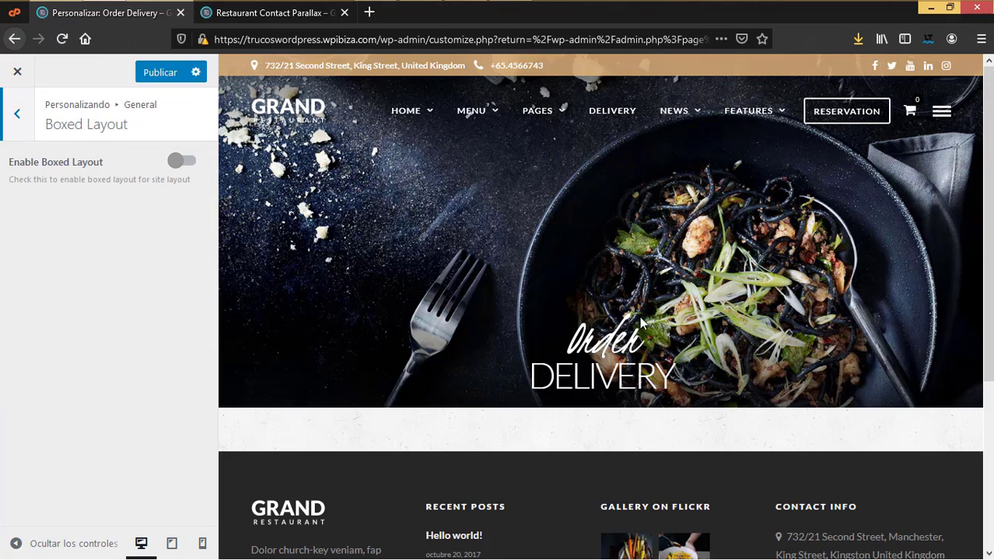
{"action": "scroll", "coordinate": [544, 352], "scroll_direction": "down", "scroll_amount": 5}
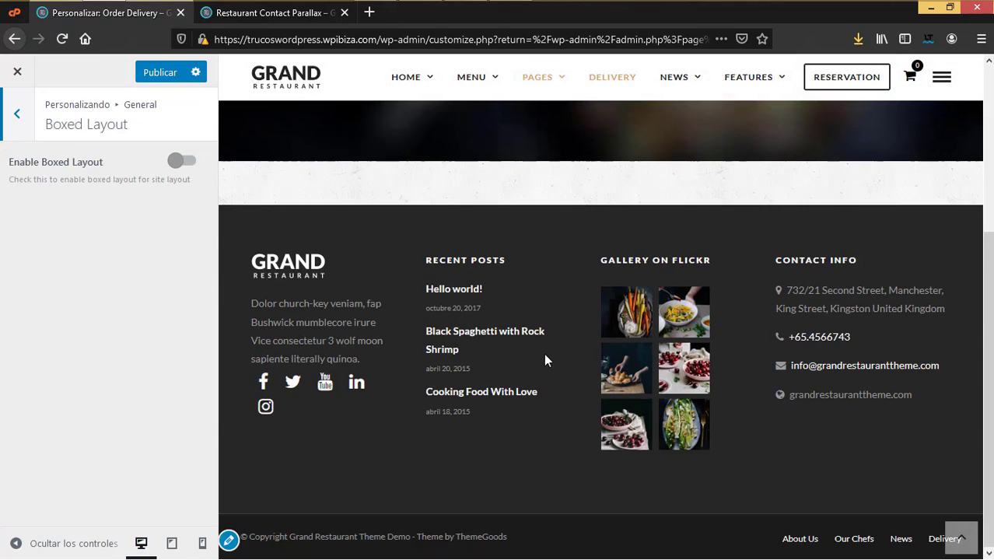
{"action": "scroll", "coordinate": [544, 353], "scroll_direction": "up", "scroll_amount": 5}
{"action": "scroll", "coordinate": [542, 366], "scroll_direction": "down", "scroll_amount": 3}
{"action": "scroll", "coordinate": [544, 299], "scroll_direction": "up", "scroll_amount": 3}
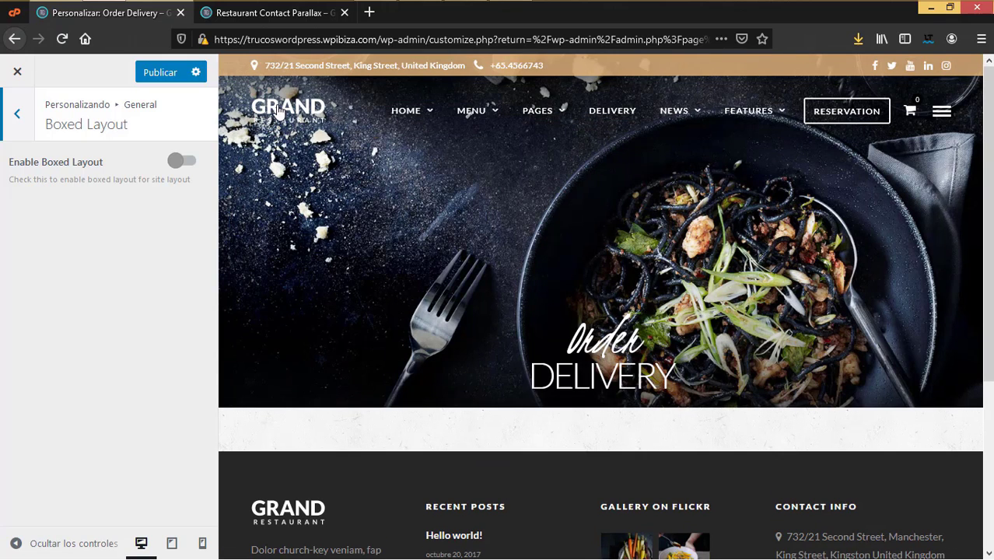
{"action": "left_click", "coordinate": [278, 111]}
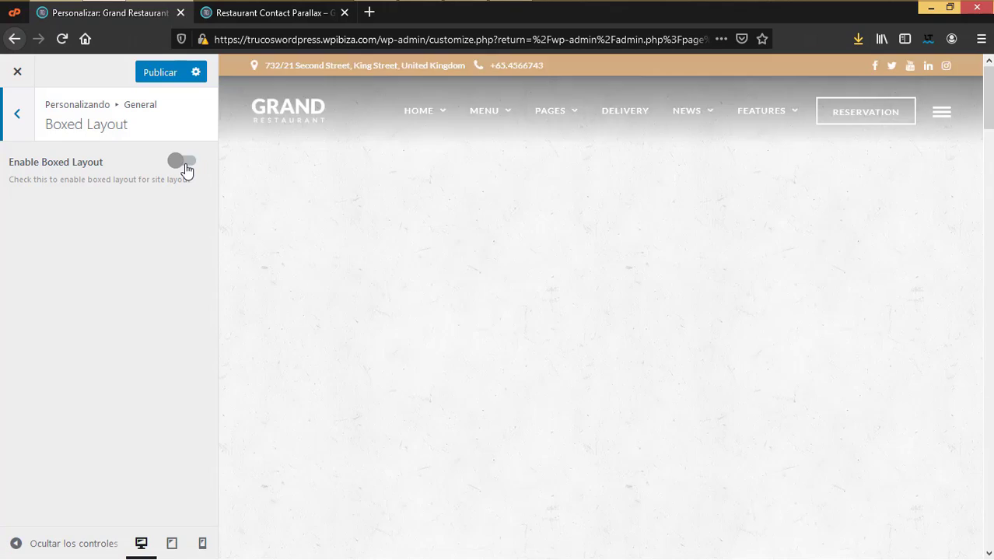
{"action": "scroll", "coordinate": [437, 365], "scroll_direction": "down", "scroll_amount": 10}
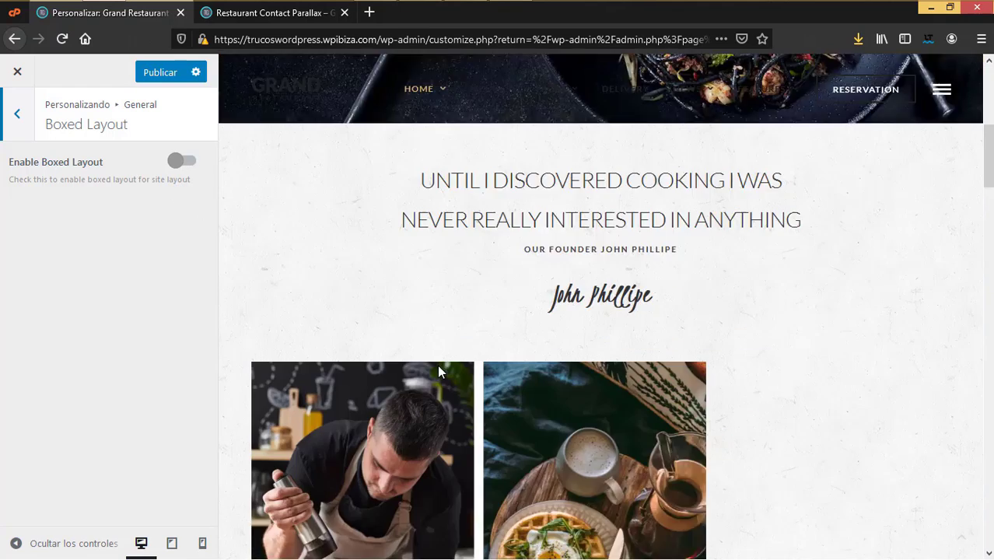
Step: Open the Currency settings and enter a comma as the thousand separator
{"action": "left_click", "coordinate": [17, 113]}
{"action": "left_click", "coordinate": [53, 400]}
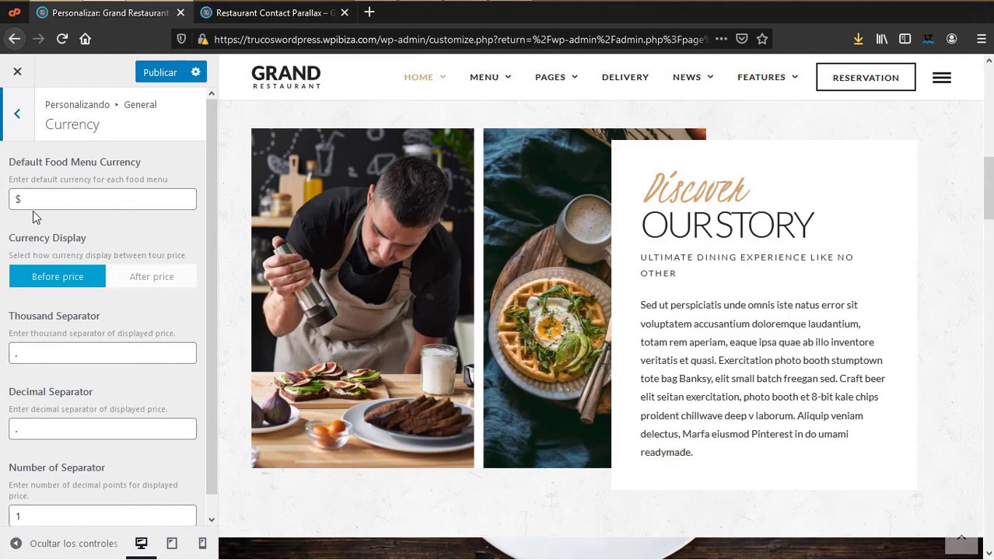
{"action": "left_click_drag", "start_coordinate": [53, 202], "coordinate": [2, 195]}
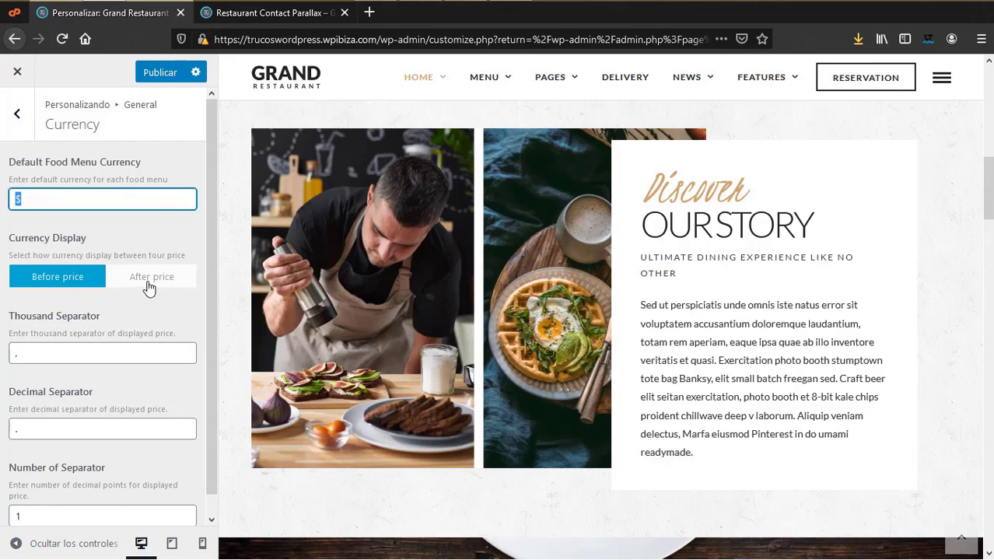
{"action": "left_click", "coordinate": [29, 352]}
{"action": "type", "text": ","}
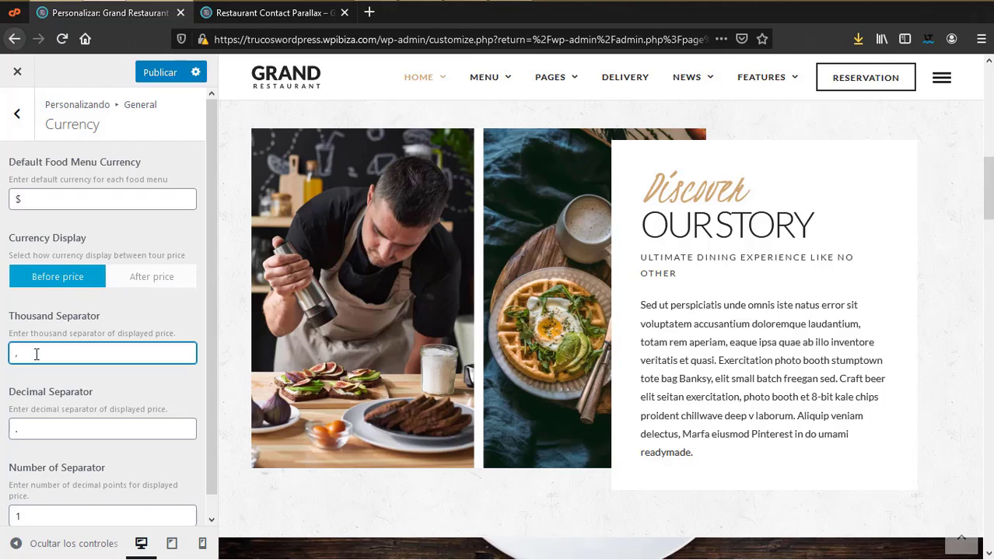
Step: Check the remaining currency options, then return to the theme's top-level settings list
{"action": "scroll", "coordinate": [46, 405], "scroll_direction": "down", "scroll_amount": 1}
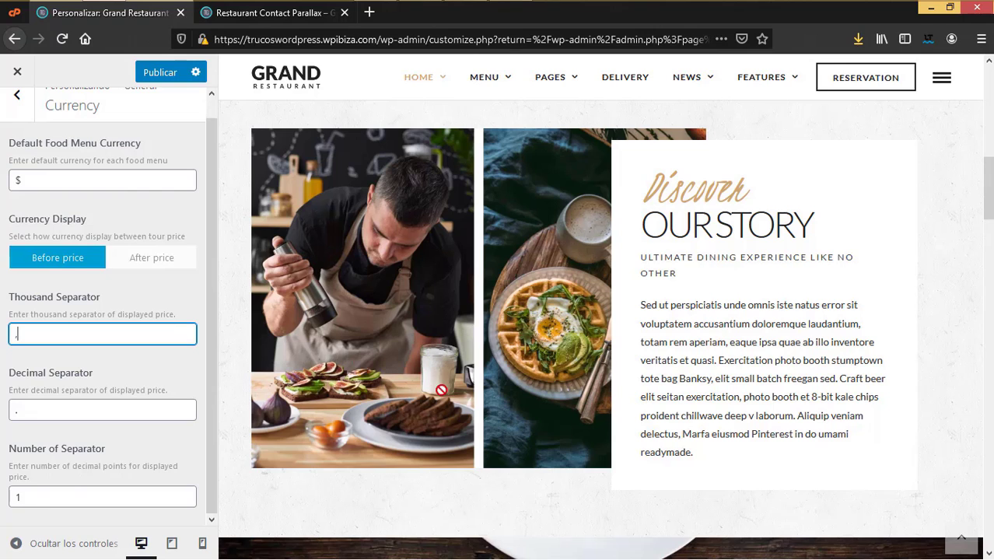
{"action": "scroll", "coordinate": [451, 411], "scroll_direction": "down", "scroll_amount": 10}
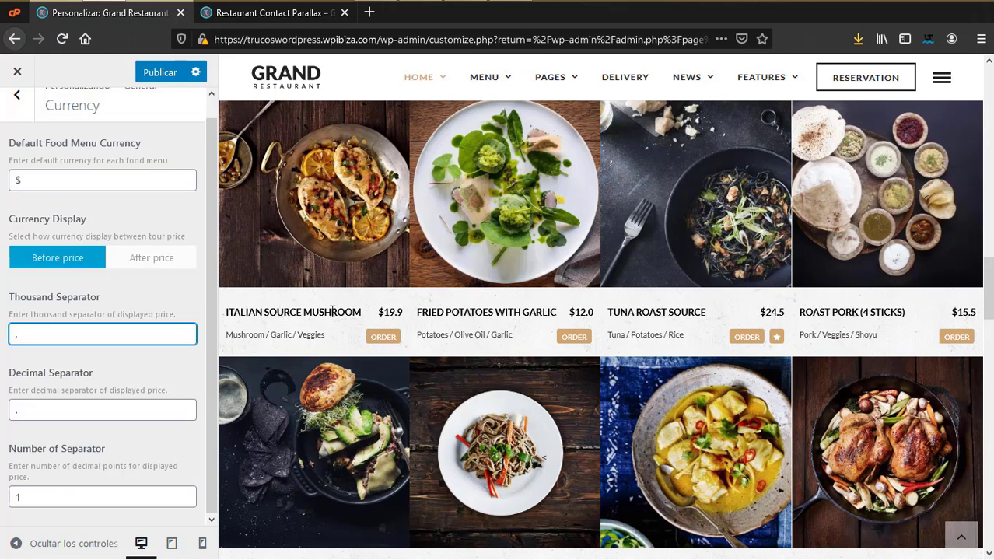
{"action": "scroll", "coordinate": [71, 432], "scroll_direction": "up", "scroll_amount": 1}
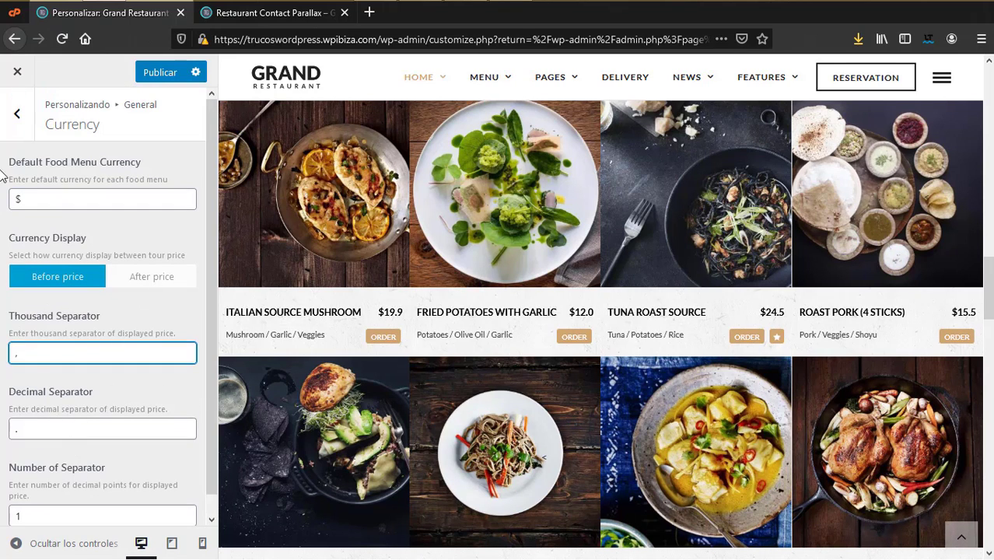
{"action": "left_click", "coordinate": [17, 114]}
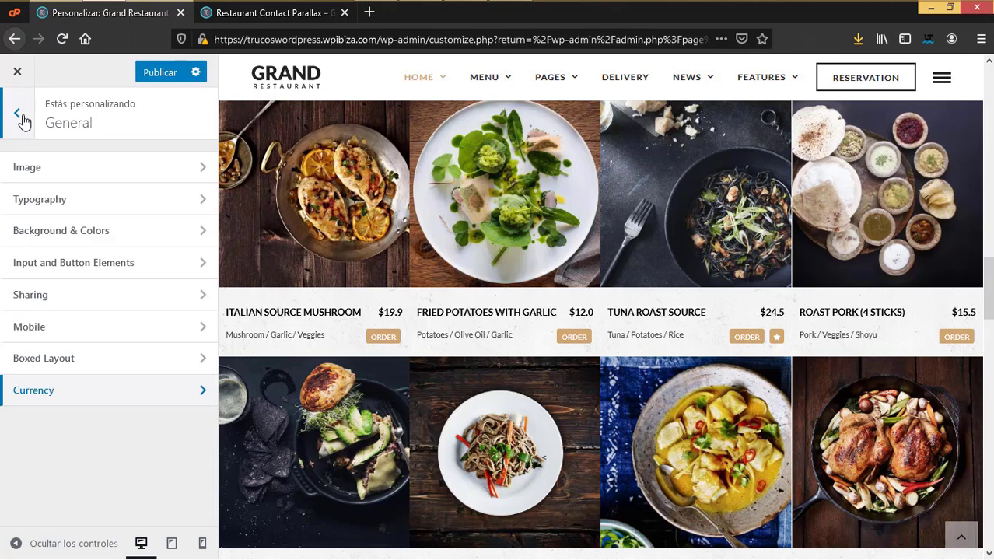
{"action": "left_click", "coordinate": [18, 117]}
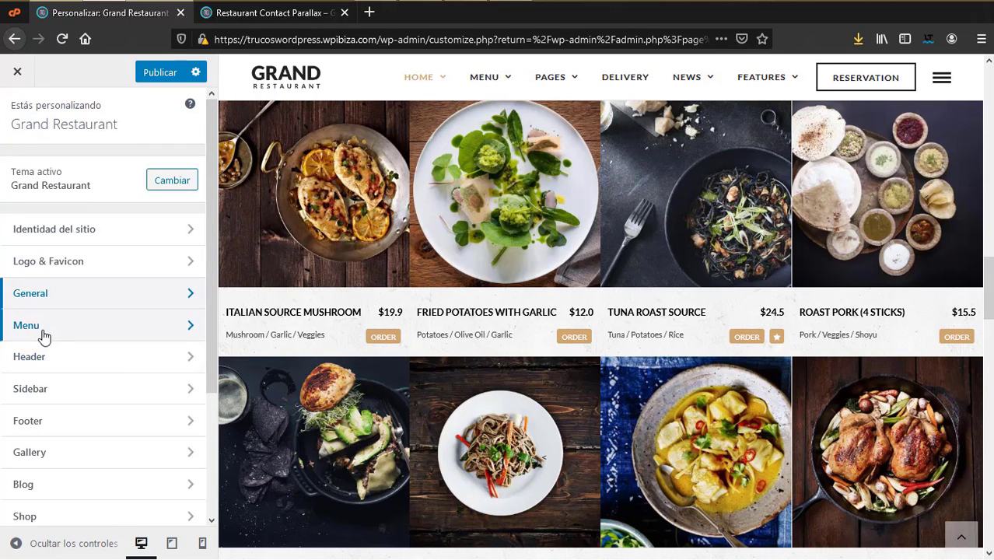
Step: In Menu > General, try the Left Align and then the Center Align menu layouts
{"action": "left_click", "coordinate": [42, 333]}
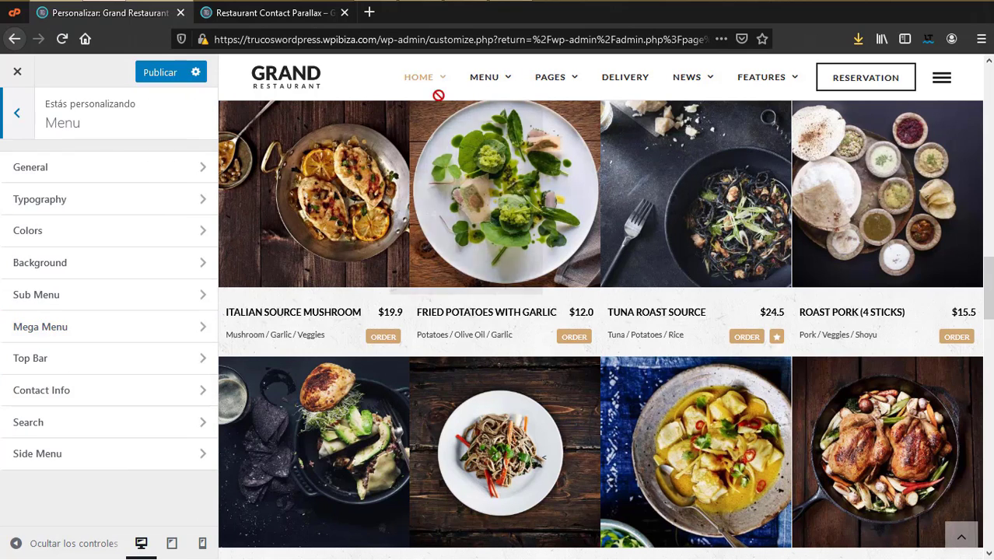
{"action": "left_click", "coordinate": [81, 178]}
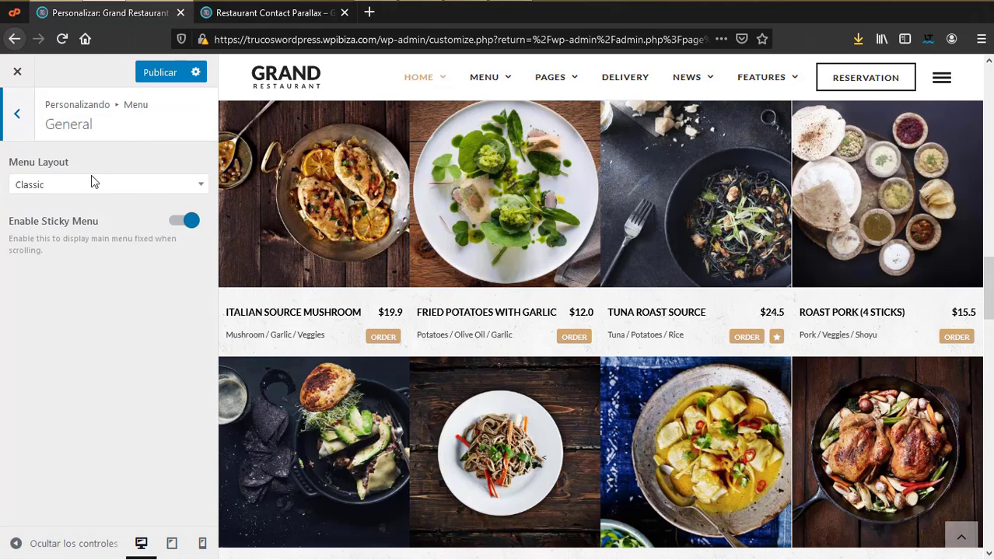
{"action": "left_click", "coordinate": [127, 195]}
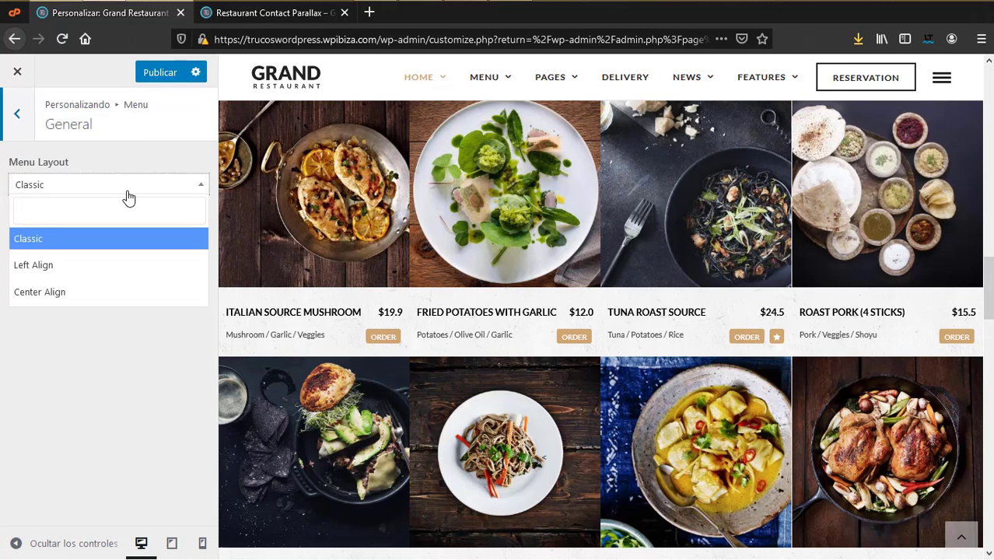
{"action": "left_click", "coordinate": [48, 265]}
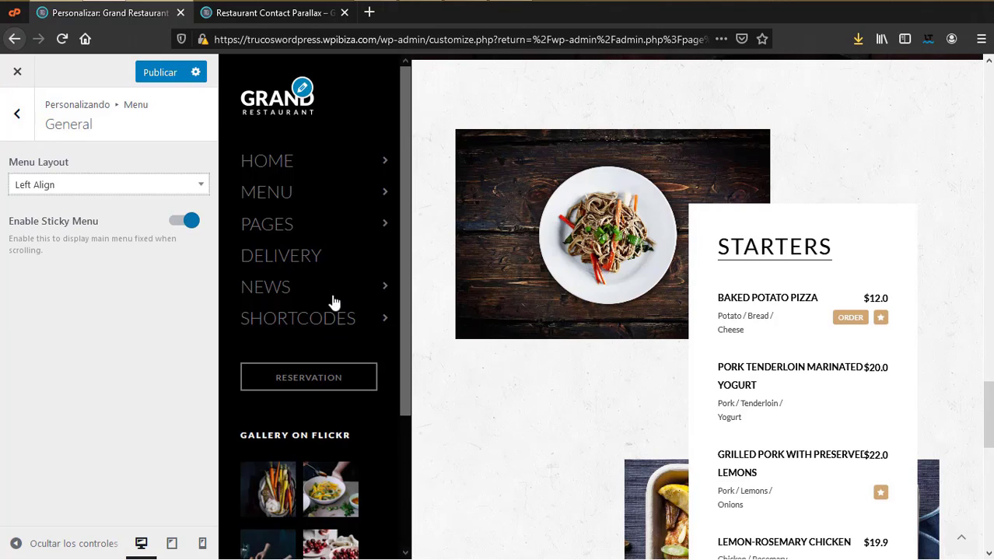
{"action": "left_click", "coordinate": [111, 187]}
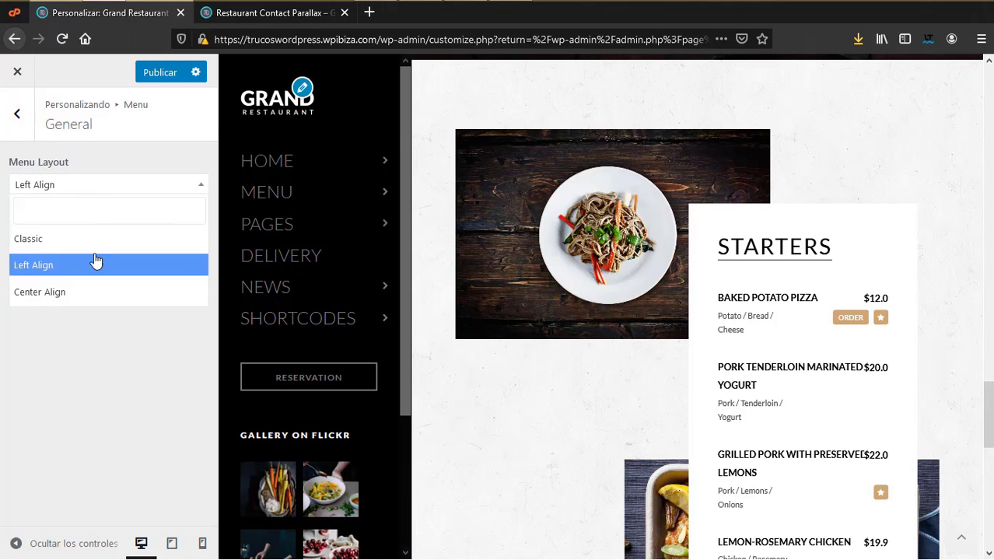
{"action": "left_click", "coordinate": [71, 292]}
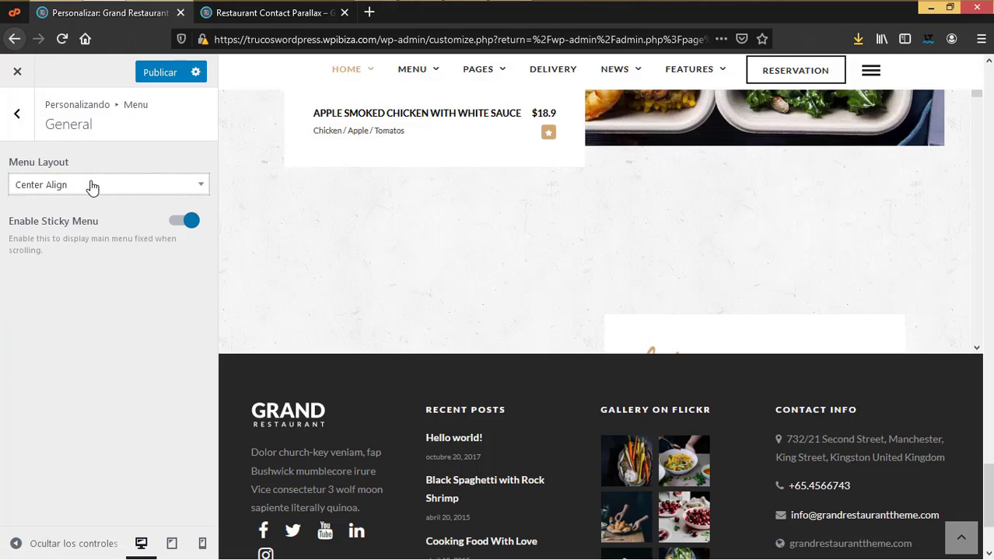
Step: Set the menu layout back to Classic and return to the Menu settings list
{"action": "left_click", "coordinate": [92, 187]}
{"action": "left_click", "coordinate": [67, 241]}
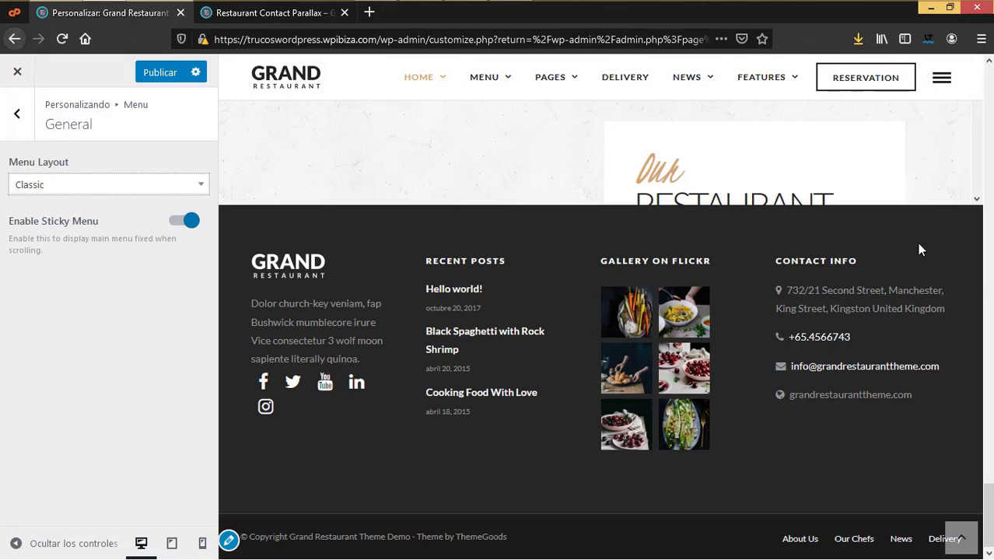
{"action": "scroll", "coordinate": [920, 267], "scroll_direction": "up", "scroll_amount": 10}
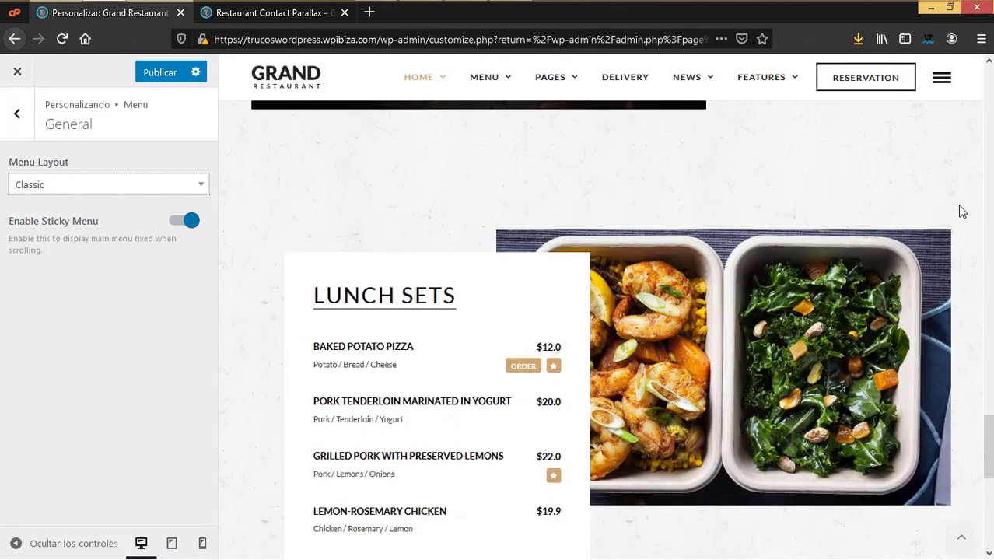
{"action": "scroll", "coordinate": [834, 153], "scroll_direction": "down", "scroll_amount": 2}
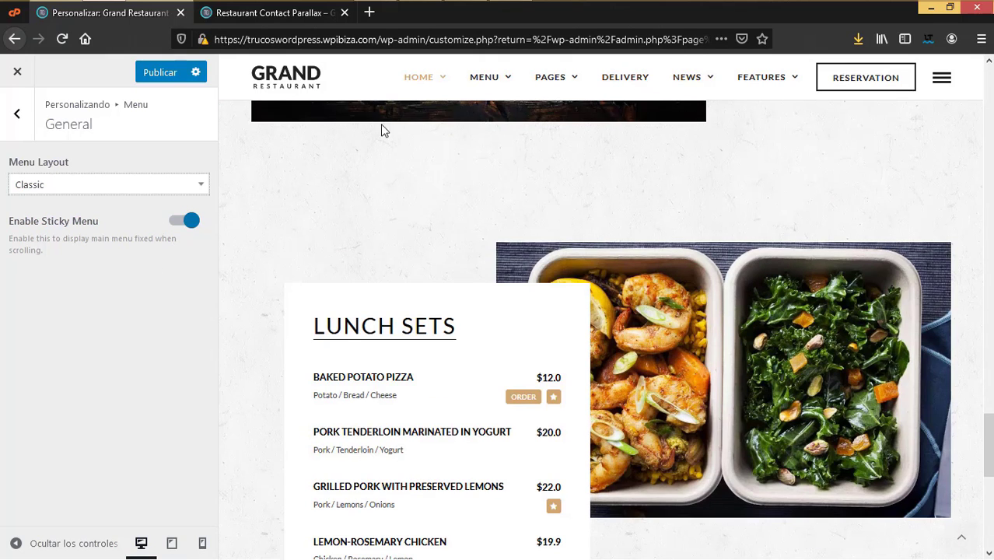
{"action": "left_click", "coordinate": [16, 117]}
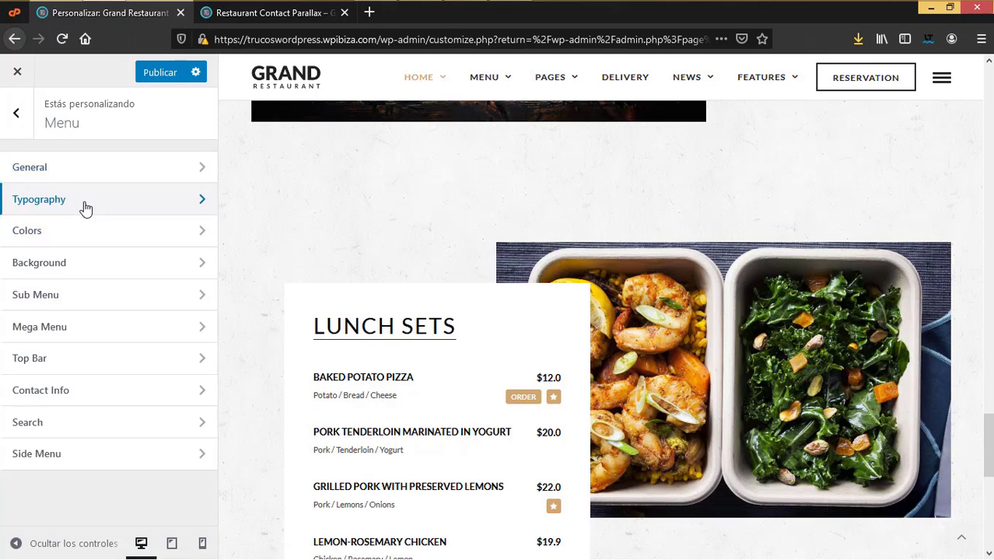
Step: Review the menu typography and the Menu Hover font colour without changing them
{"action": "left_click", "coordinate": [84, 206]}
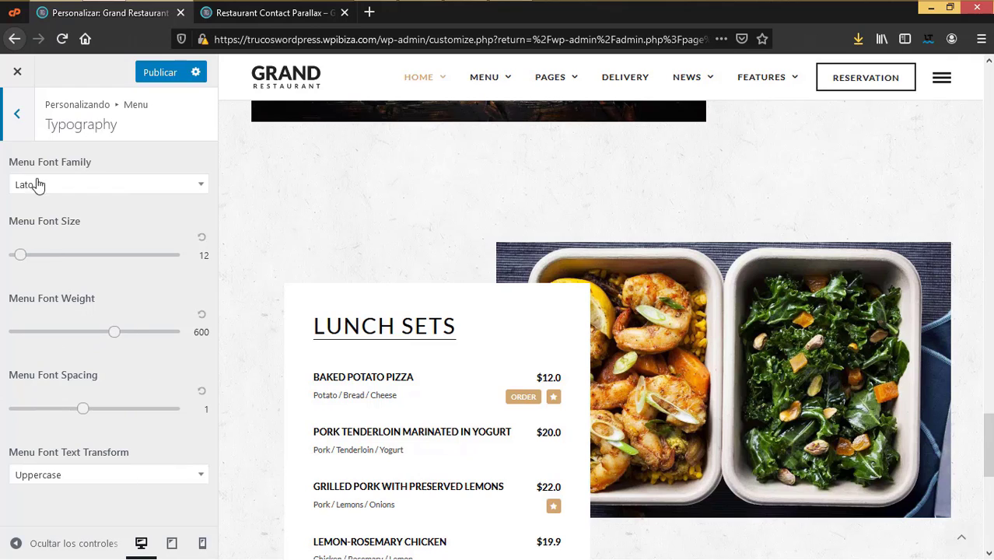
{"action": "left_click", "coordinate": [23, 115]}
{"action": "left_click", "coordinate": [48, 232]}
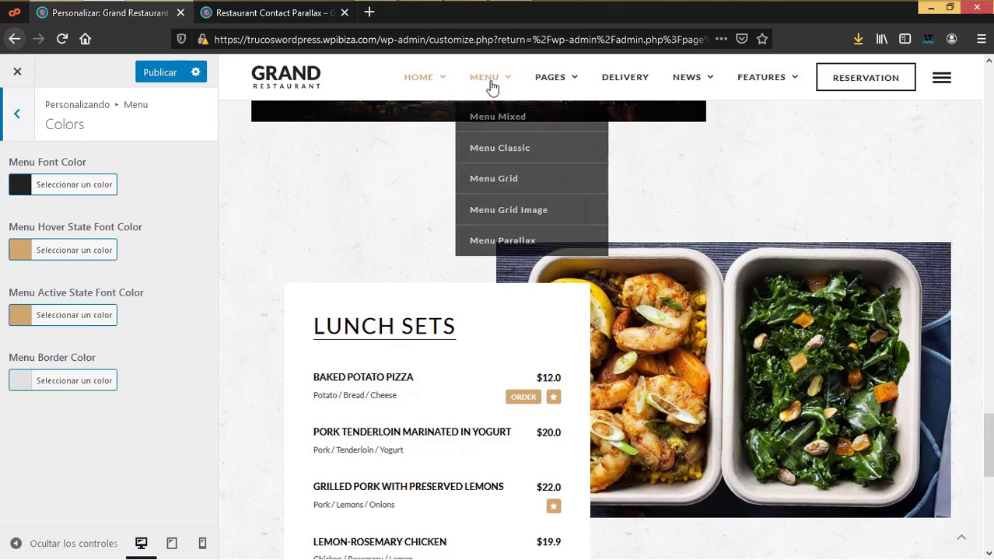
{"action": "mouse_move", "coordinate": [544, 87]}
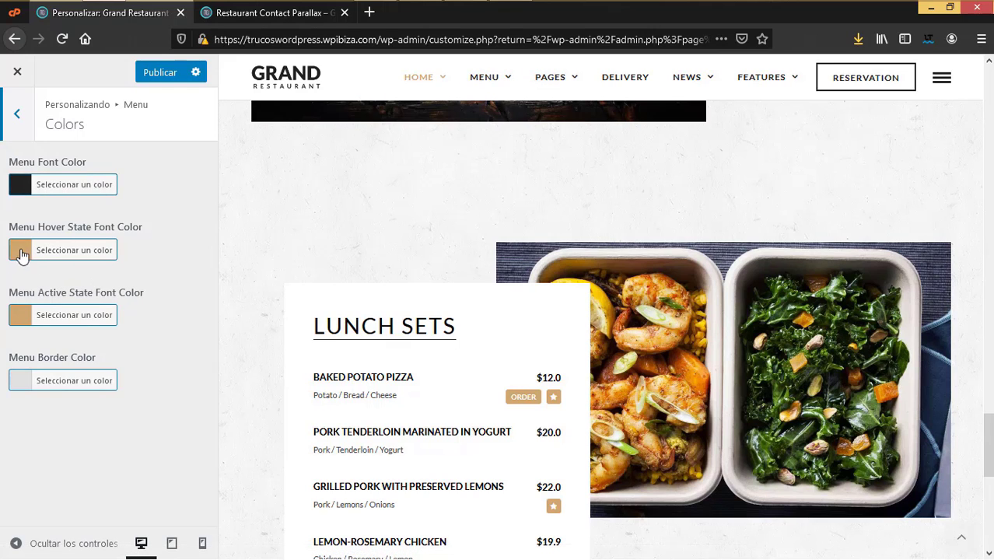
{"action": "left_click", "coordinate": [67, 251]}
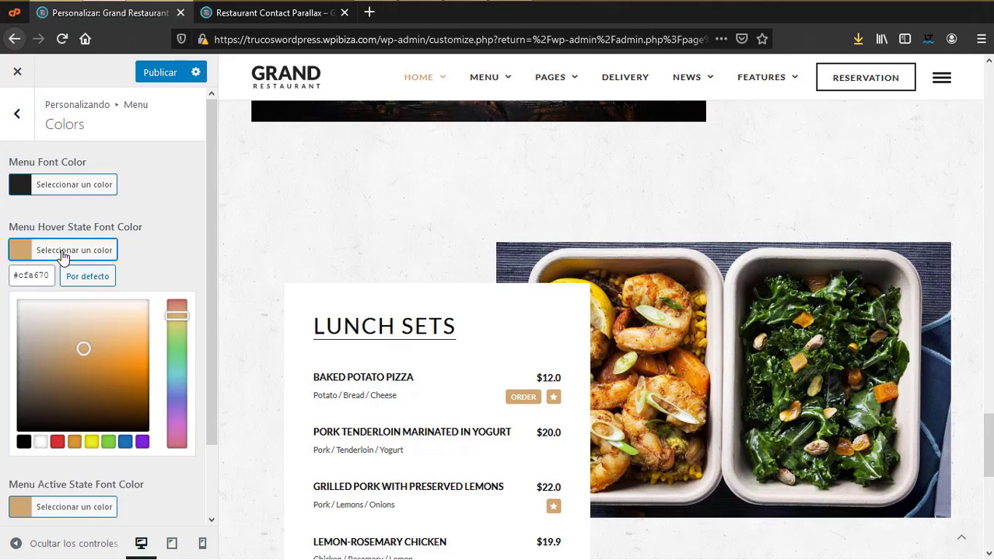
{"action": "left_click", "coordinate": [5, 231]}
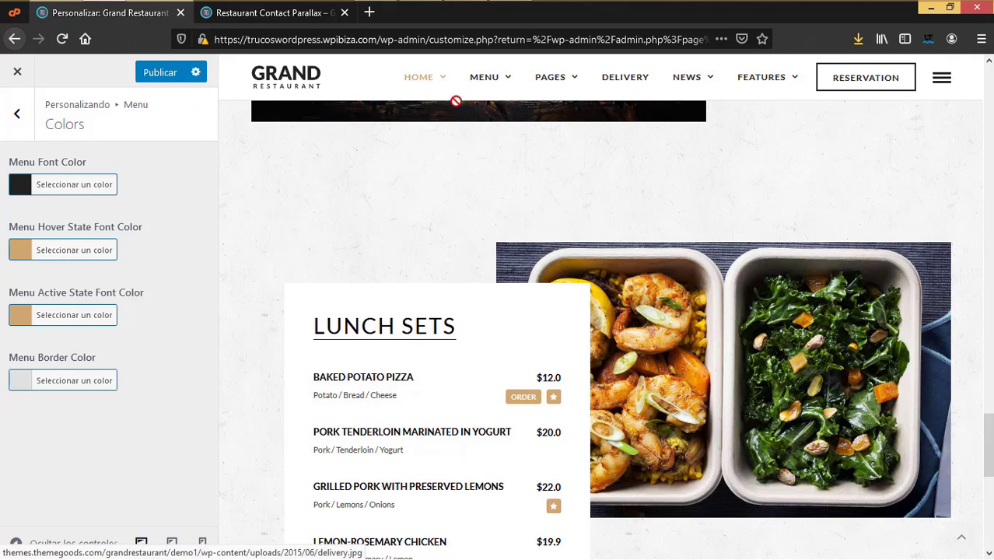
{"action": "mouse_move", "coordinate": [415, 78]}
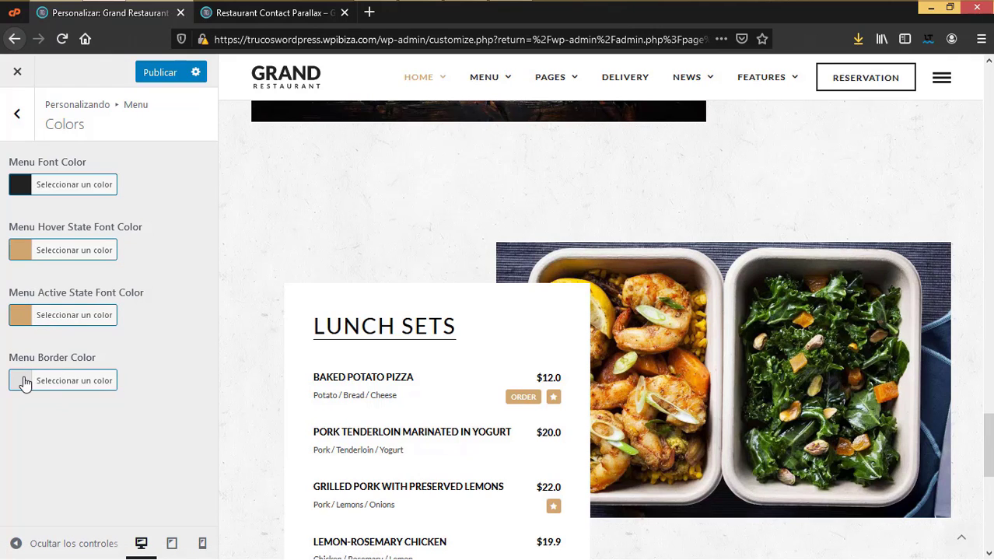
Step: Check the menu Background options, then open the Sub Menu settings
{"action": "left_click", "coordinate": [17, 114]}
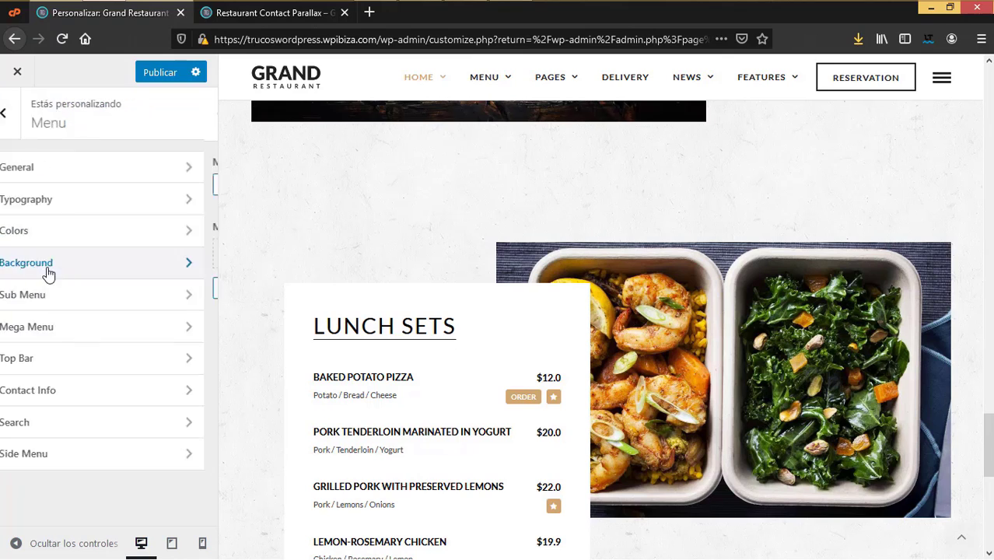
{"action": "left_click", "coordinate": [22, 262]}
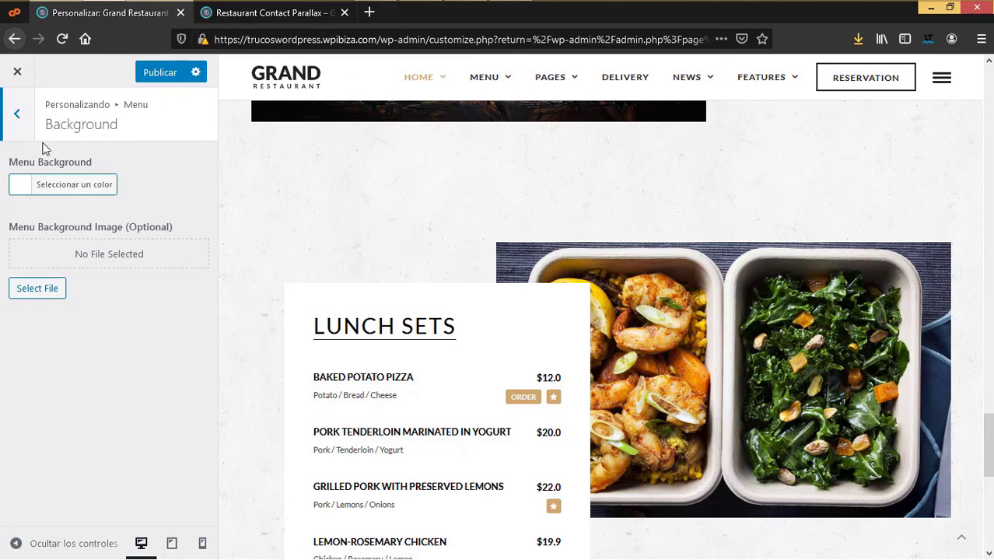
{"action": "left_click", "coordinate": [17, 115]}
{"action": "left_click", "coordinate": [43, 297]}
{"action": "mouse_move", "coordinate": [500, 87]}
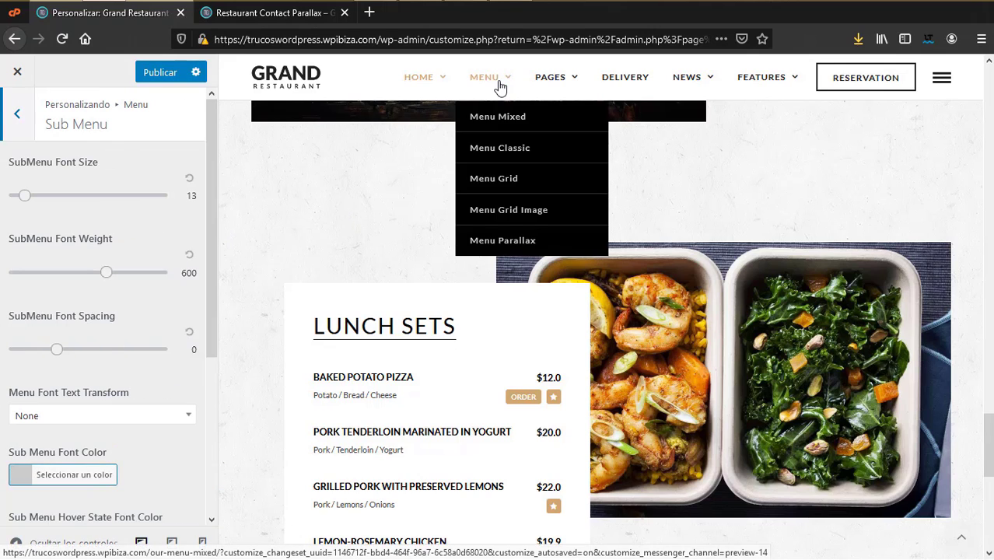
{"action": "mouse_move", "coordinate": [566, 93]}
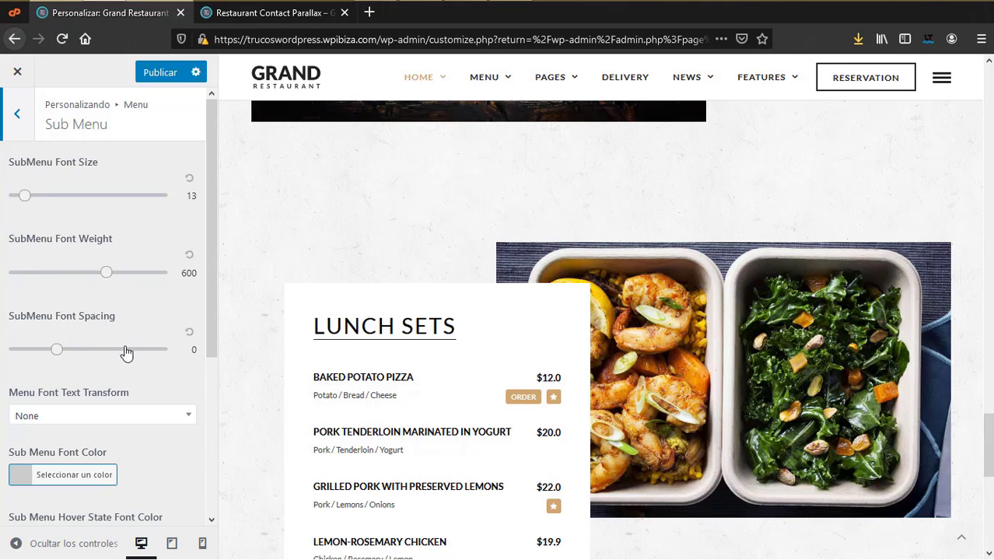
{"action": "scroll", "coordinate": [140, 368], "scroll_direction": "down", "scroll_amount": 3}
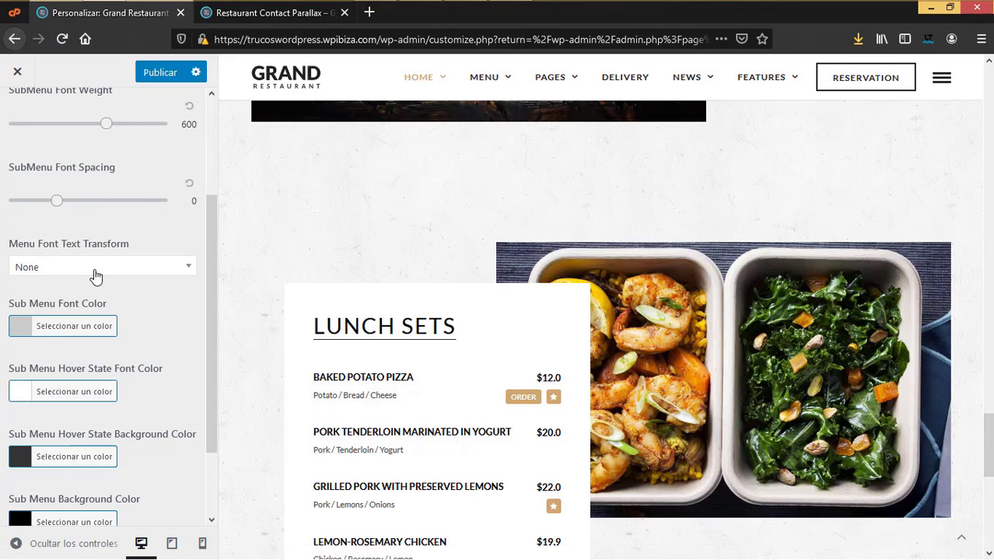
{"action": "scroll", "coordinate": [95, 277], "scroll_direction": "down", "scroll_amount": 2}
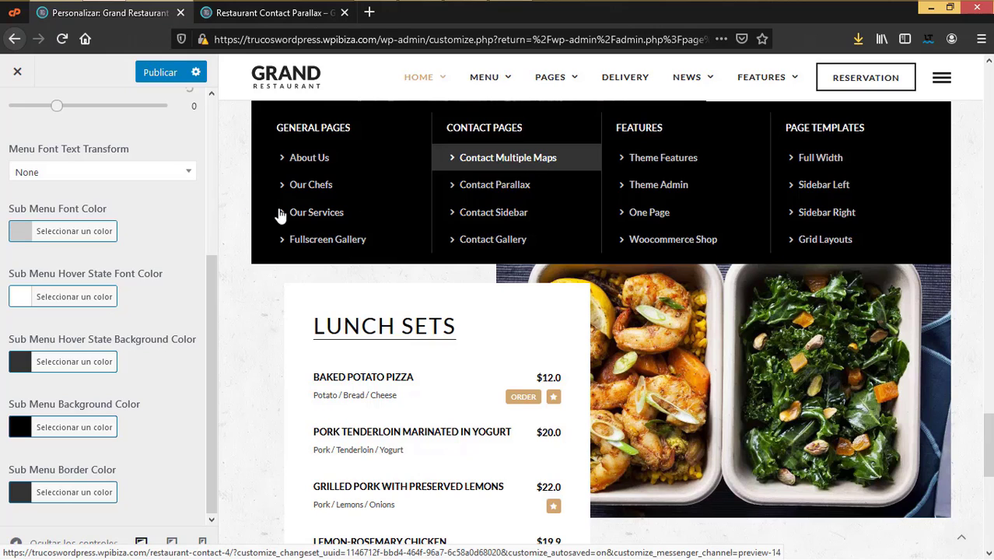
{"action": "left_click", "coordinate": [66, 303]}
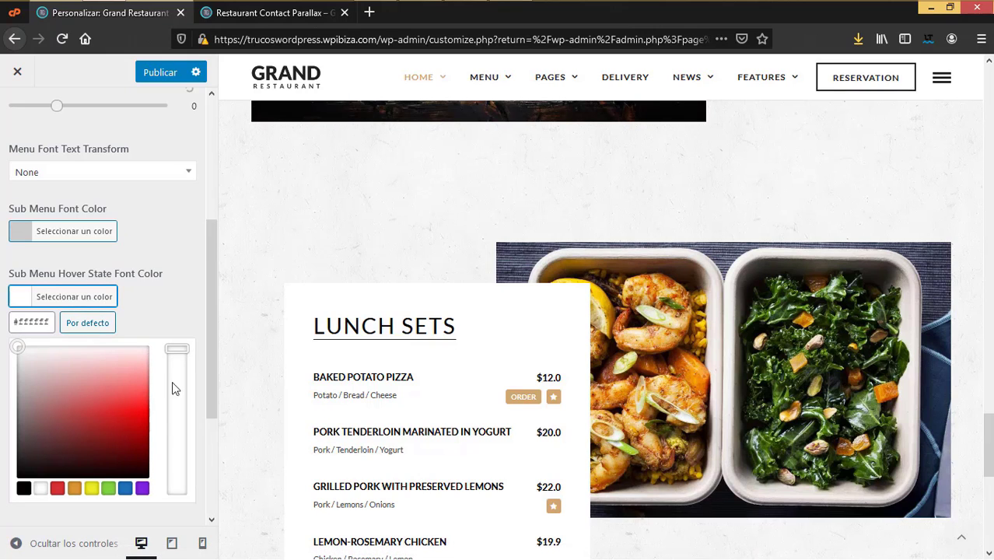
{"action": "left_click", "coordinate": [4, 264]}
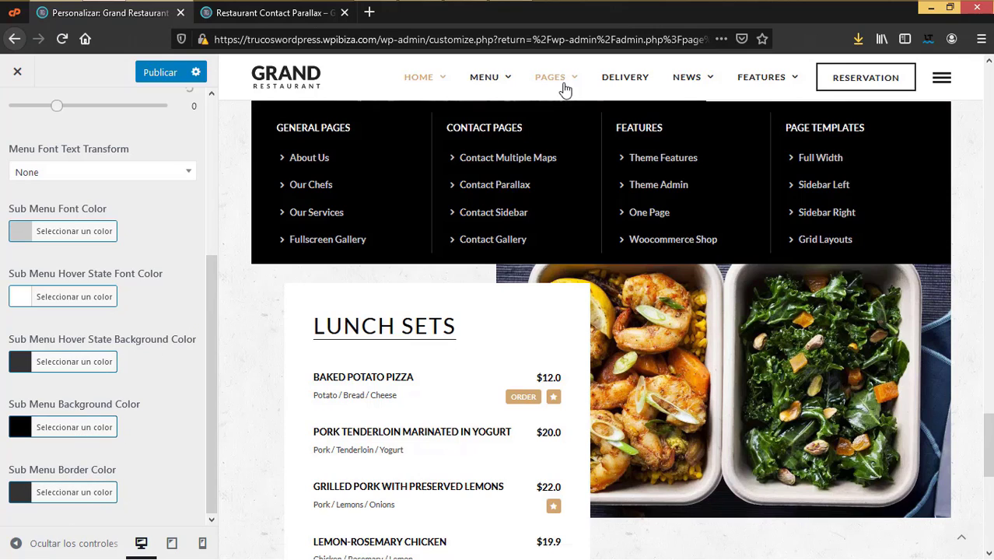
{"action": "scroll", "coordinate": [54, 382], "scroll_direction": "up", "scroll_amount": 5}
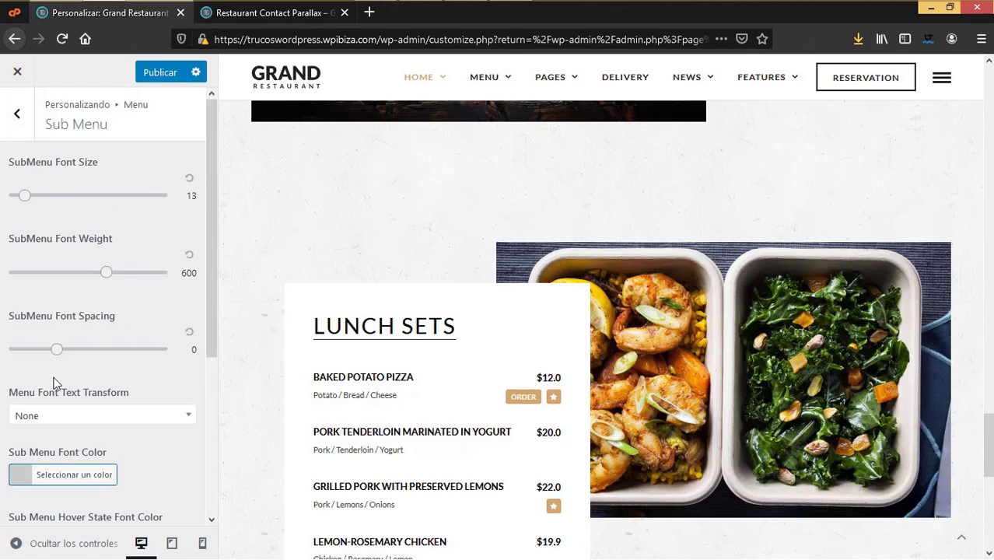
Step: Look over the Mega Menu and Top Bar settings
{"action": "left_click", "coordinate": [17, 114]}
{"action": "left_click", "coordinate": [33, 327]}
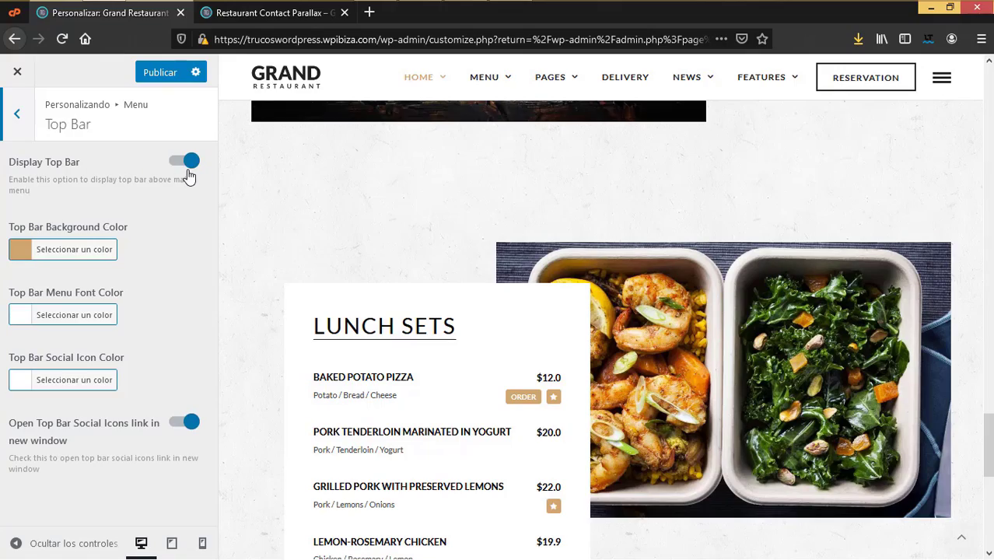
{"action": "scroll", "coordinate": [548, 280], "scroll_direction": "up", "scroll_amount": 10}
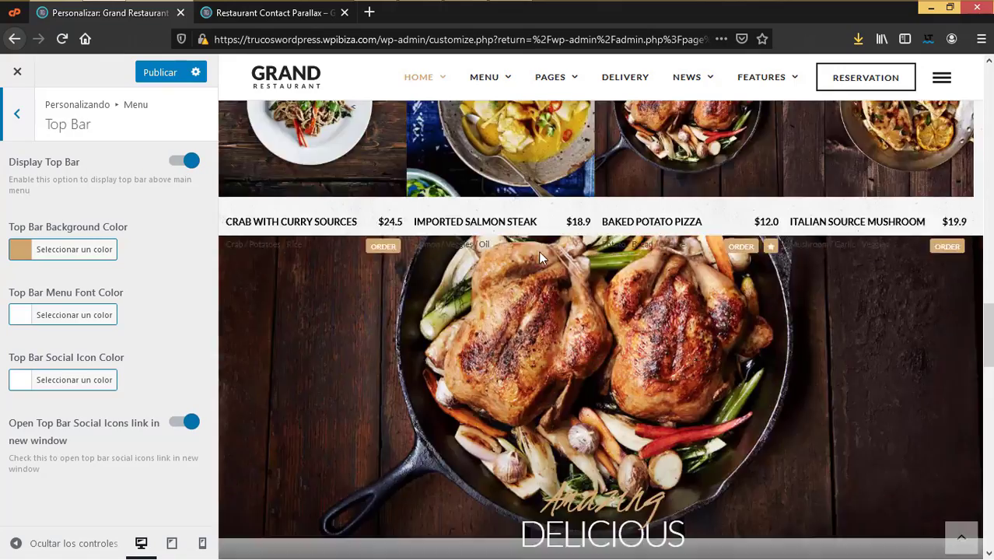
{"action": "scroll", "coordinate": [544, 273], "scroll_direction": "up", "scroll_amount": 6}
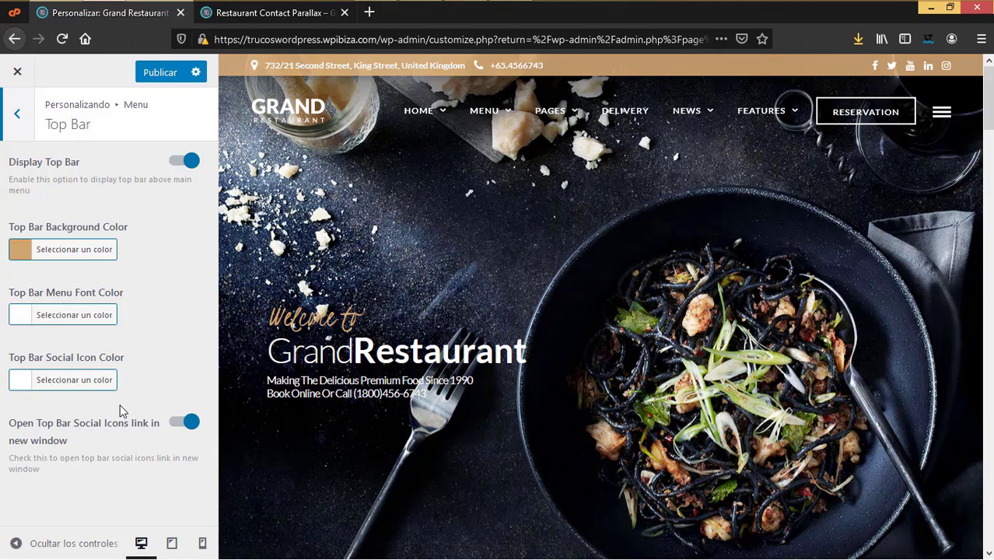
{"action": "key", "text": "Escape"}
Step: In Contact Info, set Open Hours to 'Lun a Vie 8:00 a 21:00 hrs' and publish
{"action": "left_click", "coordinate": [63, 398]}
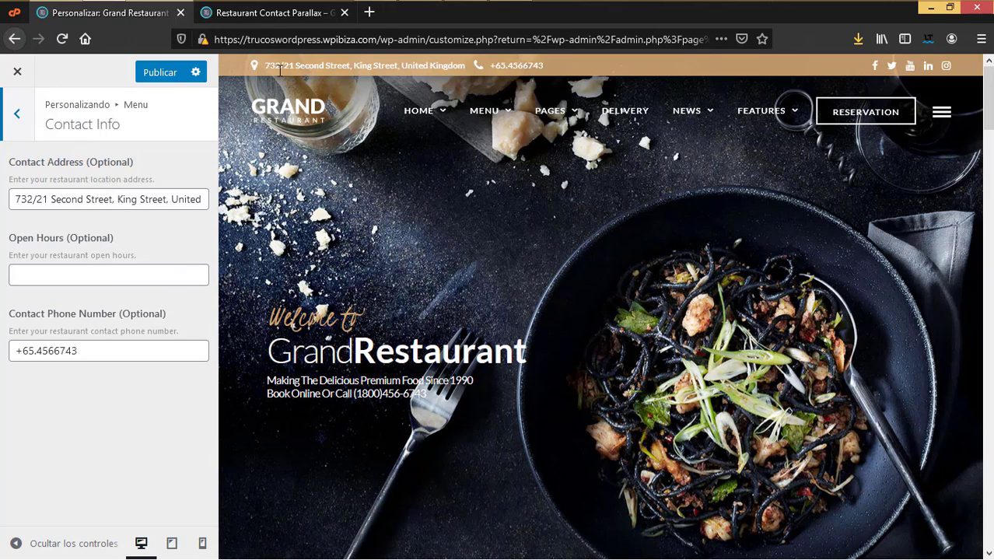
{"action": "triple_click", "coordinate": [15, 199]}
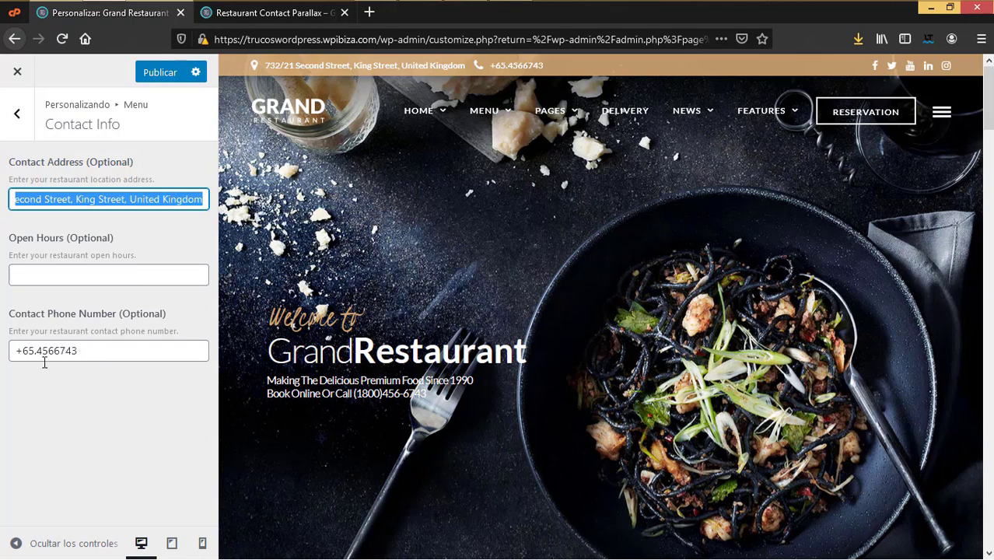
{"action": "left_click_drag", "start_coordinate": [89, 353], "coordinate": [27, 326]}
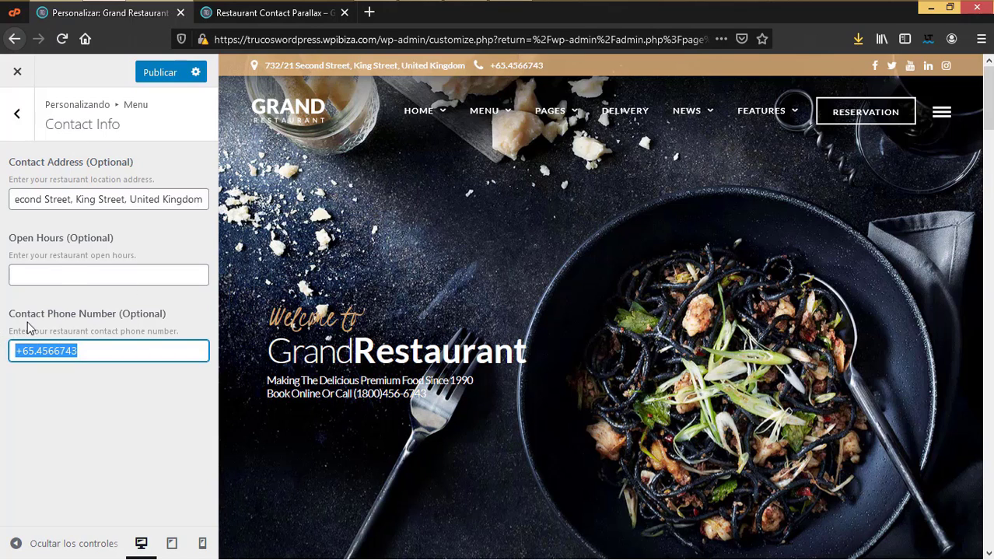
{"action": "left_click", "coordinate": [70, 277]}
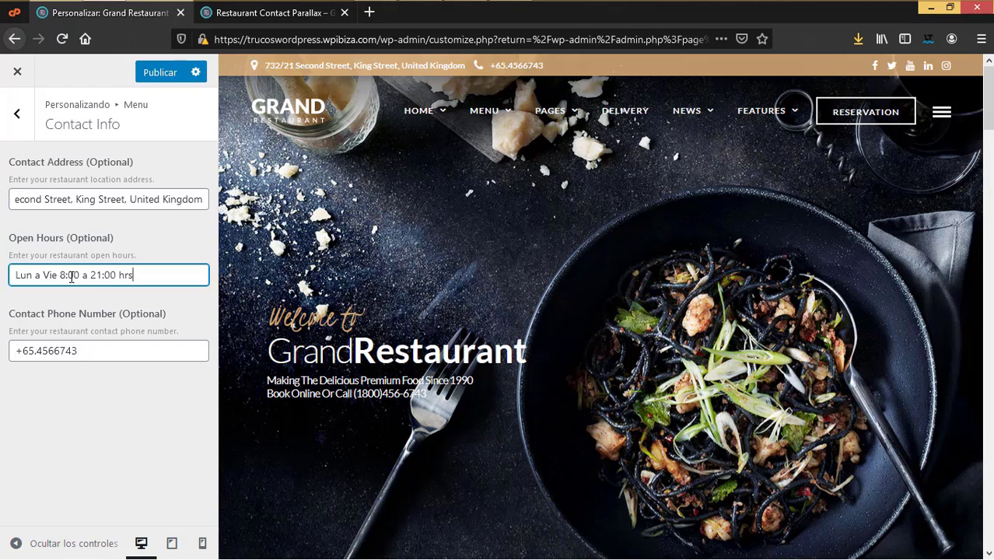
{"action": "left_click", "coordinate": [173, 78]}
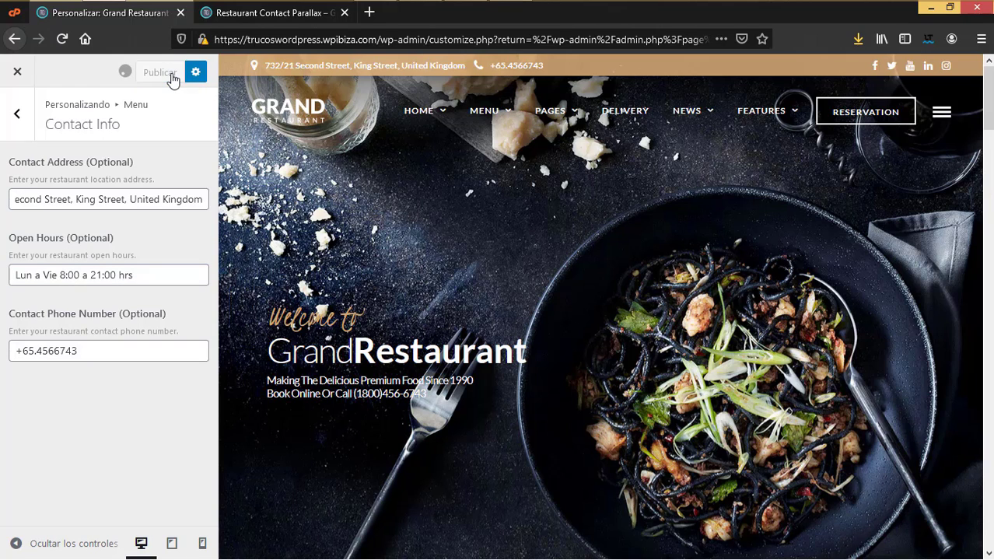
{"action": "left_click", "coordinate": [21, 122]}
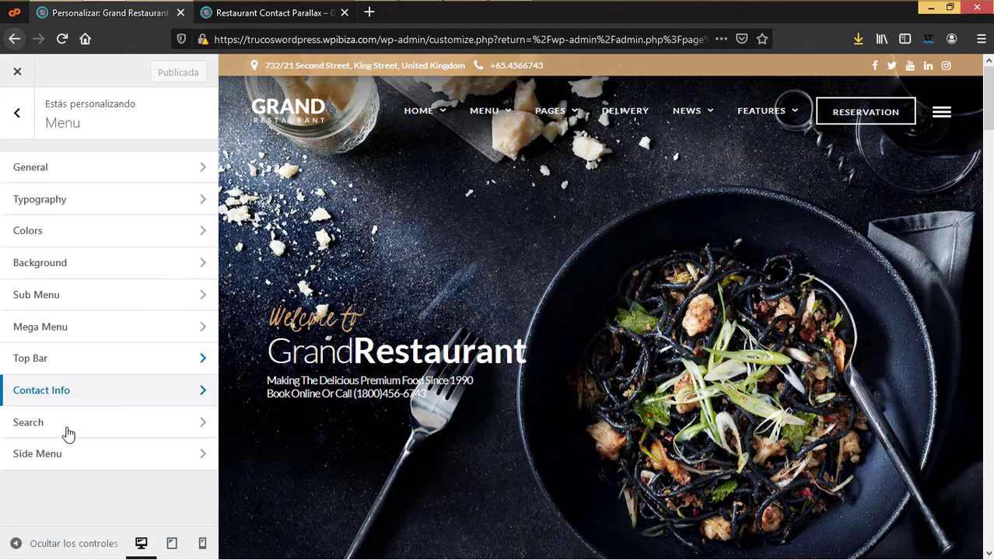
{"action": "left_click", "coordinate": [62, 430]}
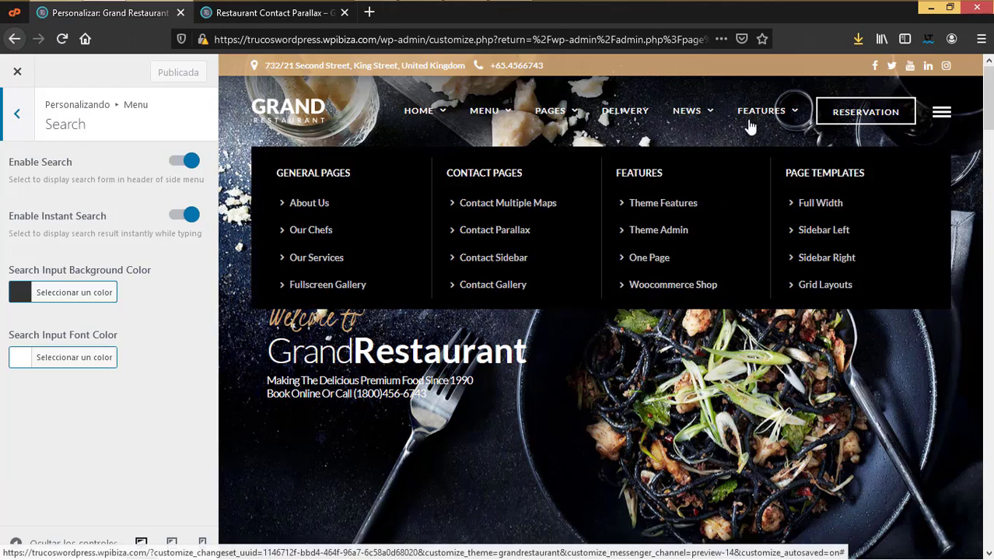
{"action": "left_click", "coordinate": [942, 113]}
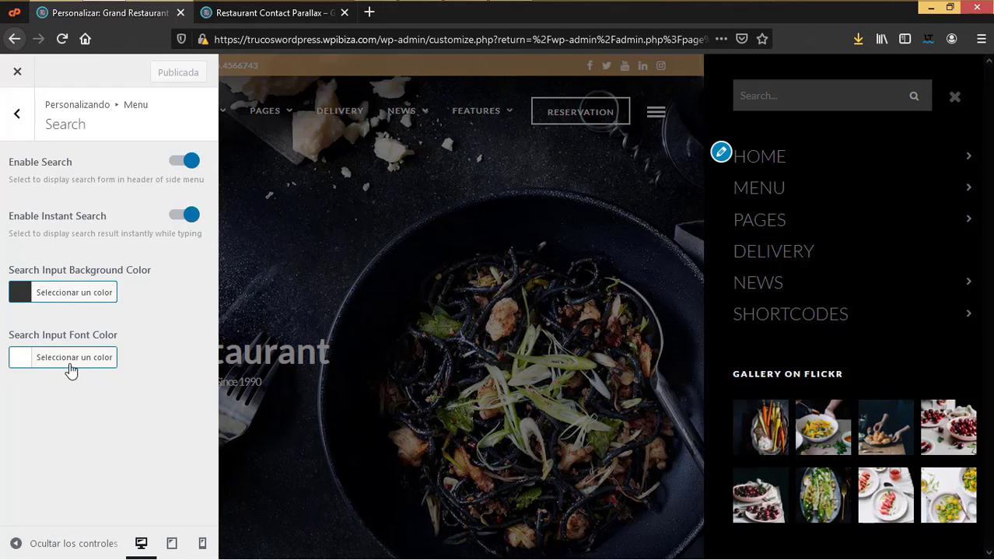
{"action": "left_click", "coordinate": [954, 98]}
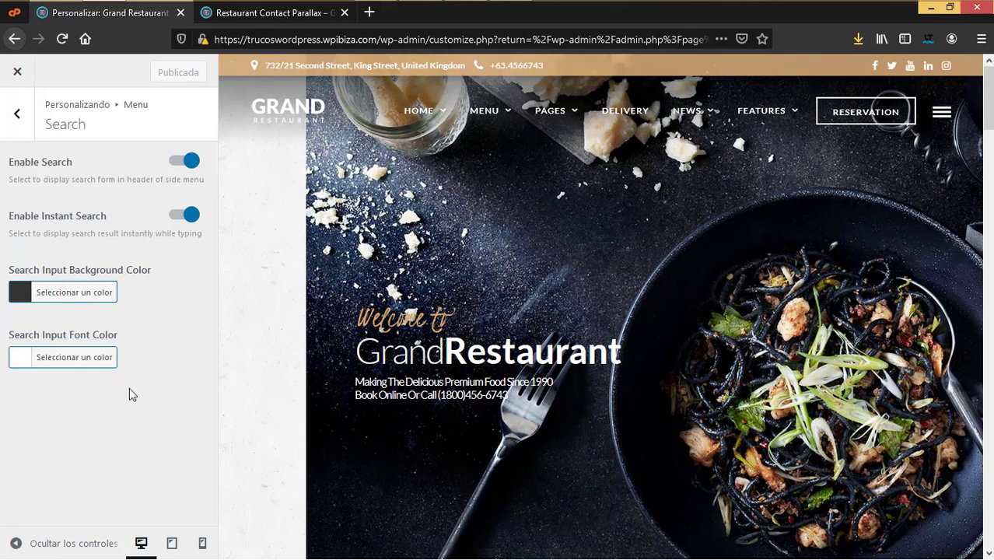
{"action": "left_click", "coordinate": [14, 118]}
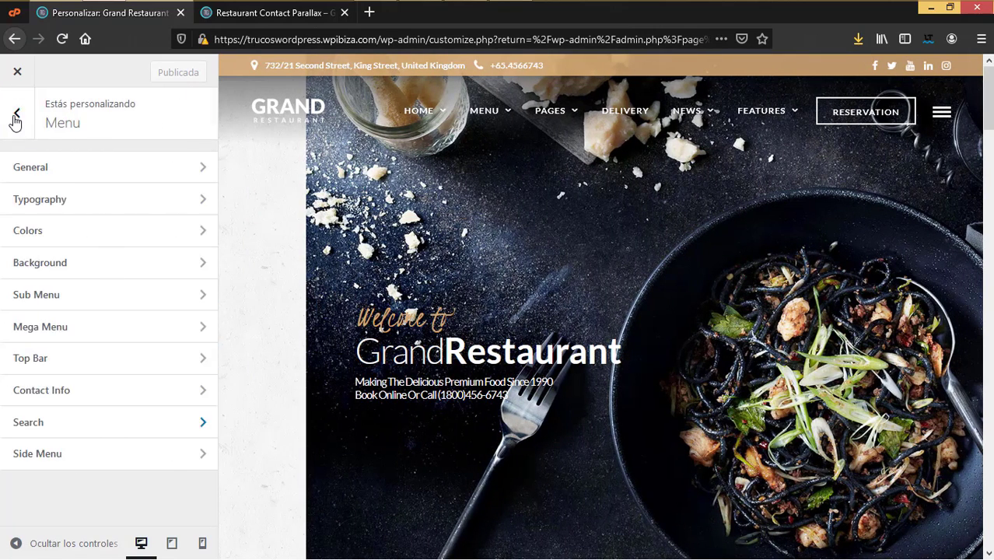
Step: Open the Side Menu settings and try opening and closing the side menu in the preview
{"action": "left_click", "coordinate": [41, 457]}
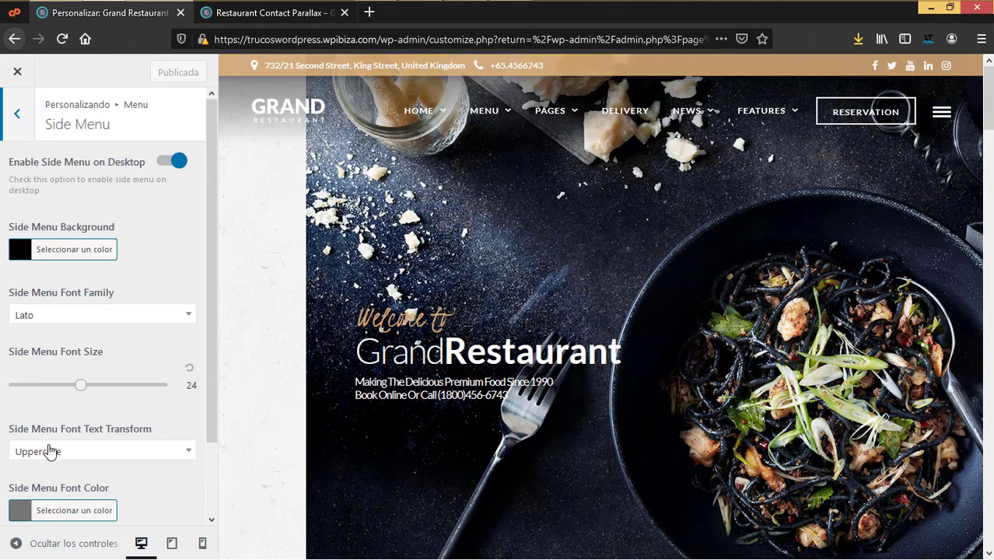
{"action": "left_click", "coordinate": [953, 115]}
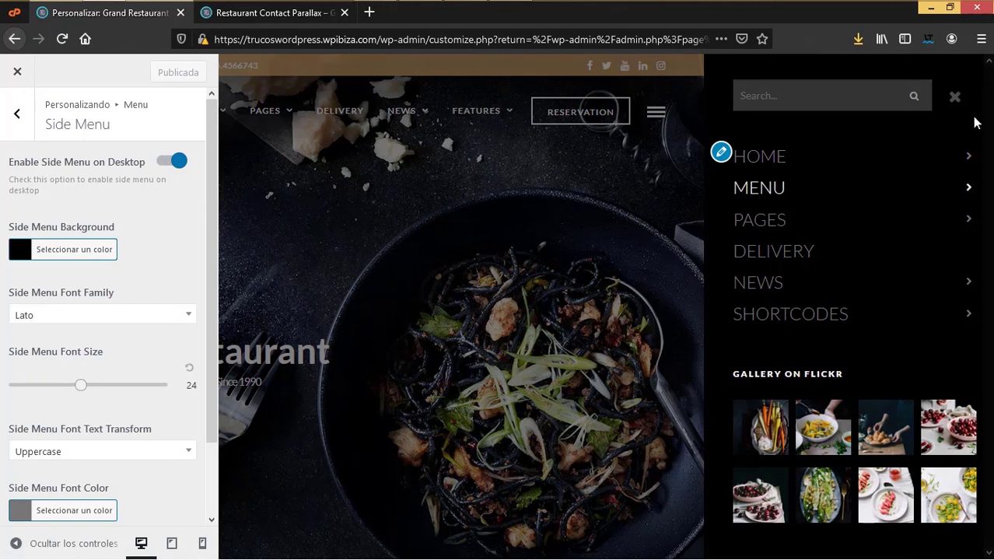
{"action": "left_click", "coordinate": [955, 96]}
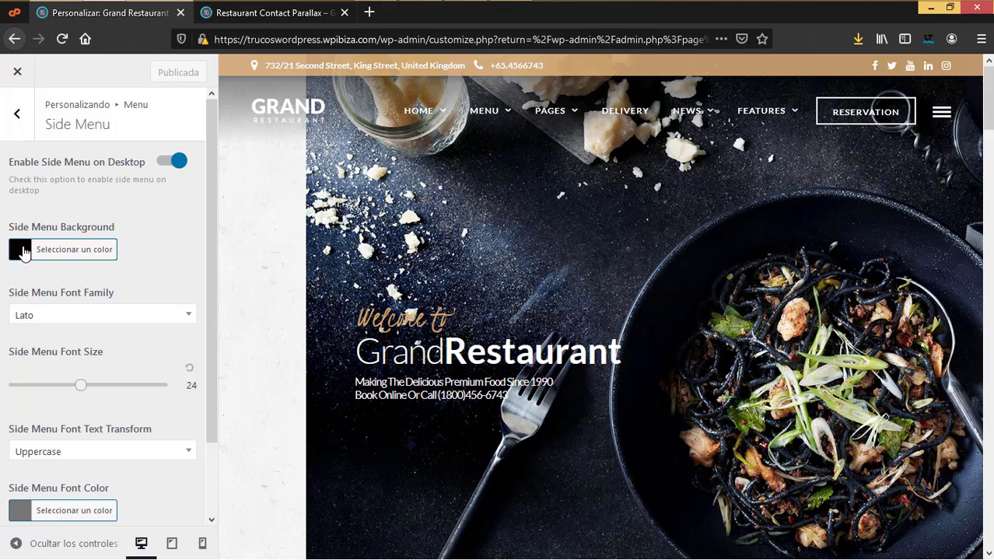
{"action": "left_click", "coordinate": [944, 116]}
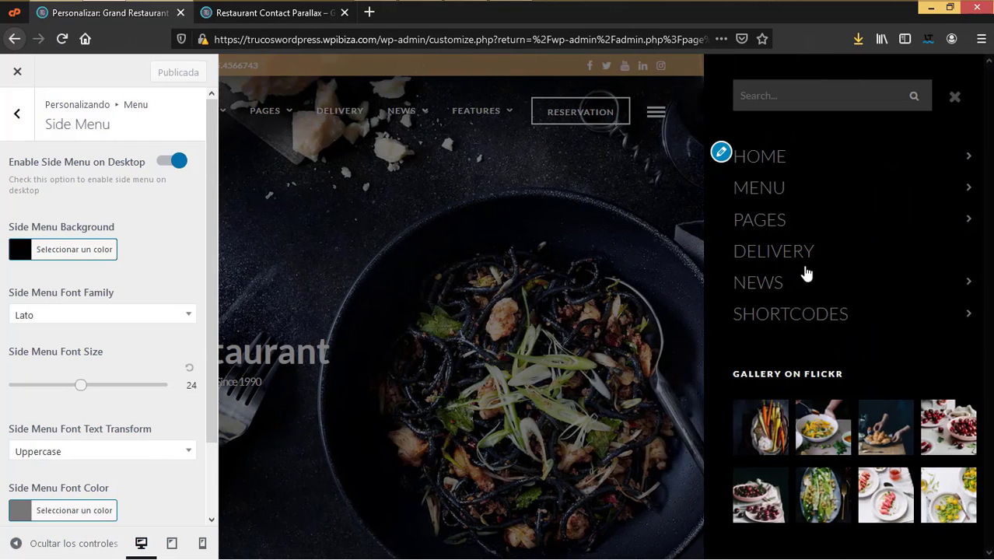
{"action": "scroll", "coordinate": [138, 398], "scroll_direction": "down", "scroll_amount": 2}
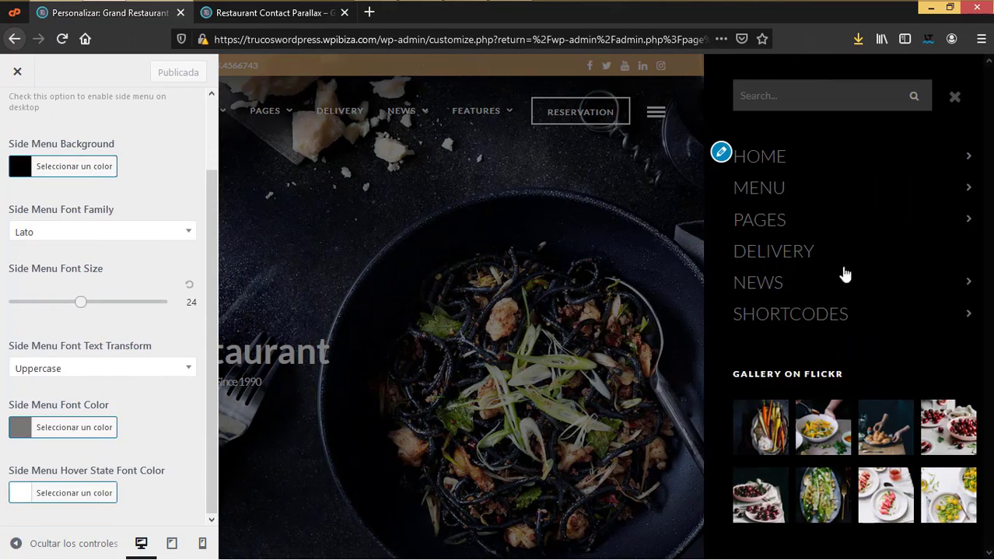
Step: Expand PAGES in the side menu, close it, and switch off Enable Side Menu on Desktop
{"action": "left_click", "coordinate": [841, 228]}
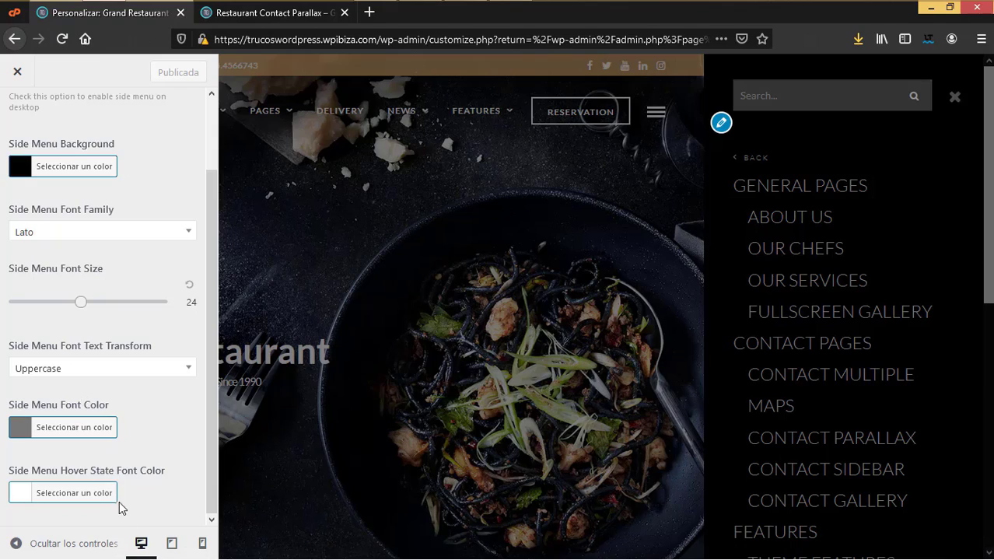
{"action": "scroll", "coordinate": [141, 228], "scroll_direction": "up", "scroll_amount": 2}
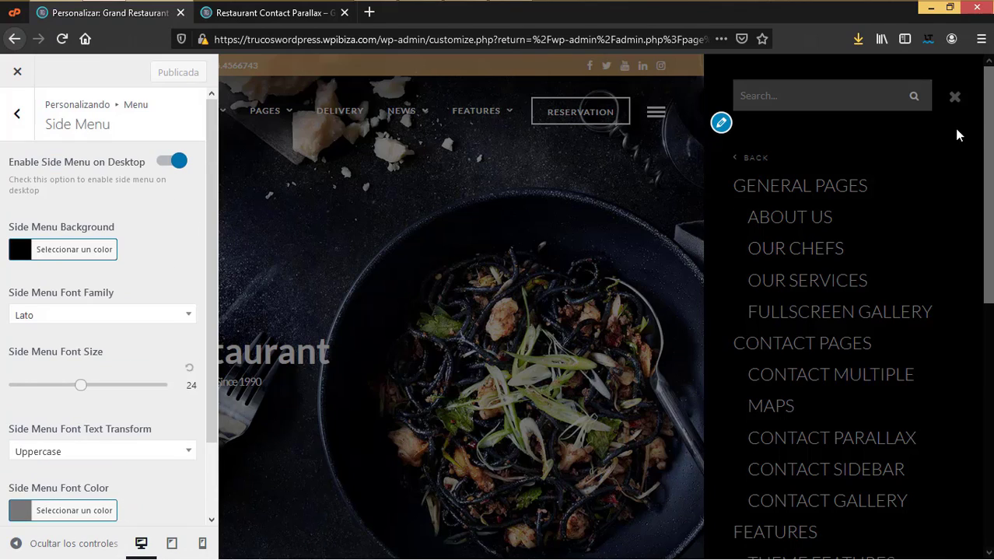
{"action": "left_click", "coordinate": [957, 99]}
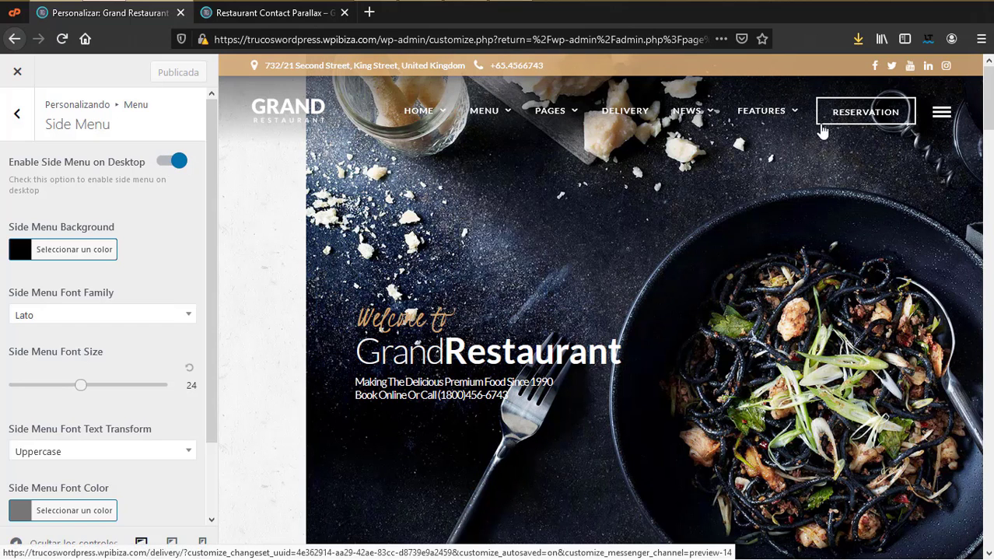
{"action": "left_click", "coordinate": [166, 163]}
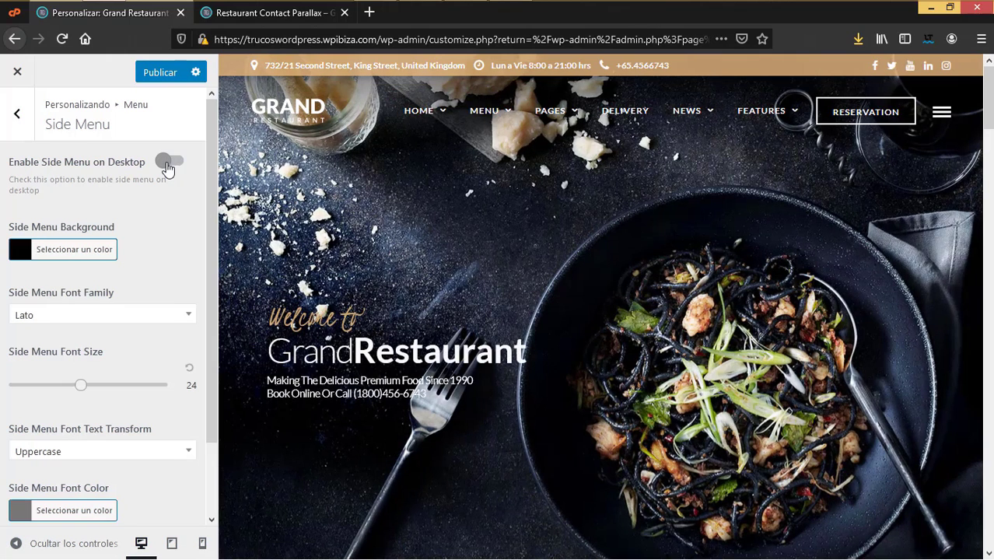
{"action": "left_click", "coordinate": [14, 116]}
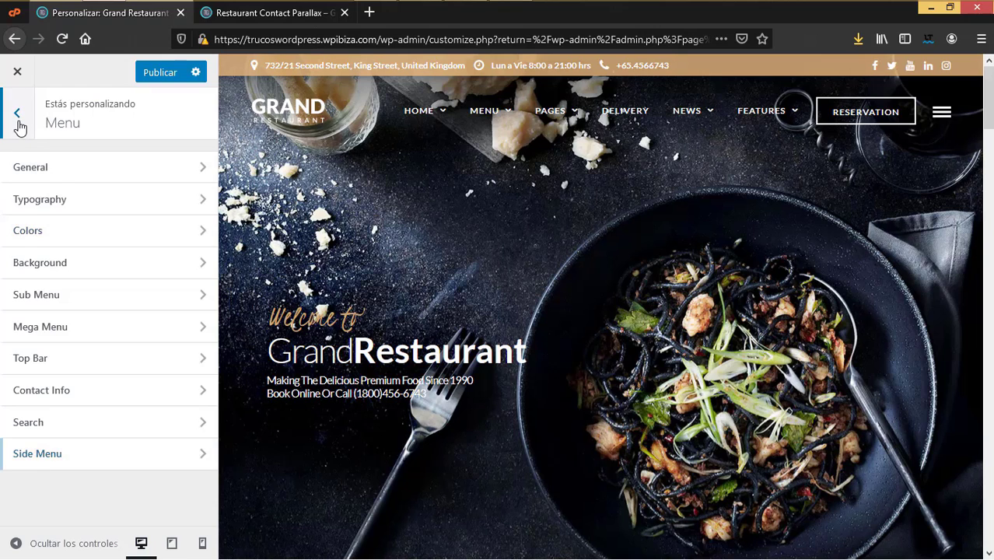
Step: Review Header > Background (blur on scroll on, no header colour) against the previewed header
{"action": "left_click", "coordinate": [16, 115]}
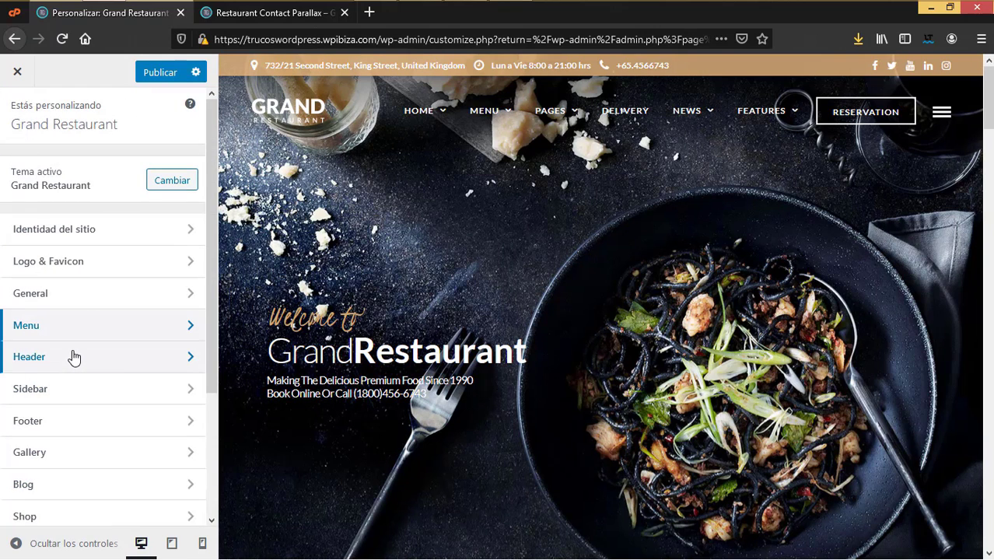
{"action": "left_click", "coordinate": [73, 355]}
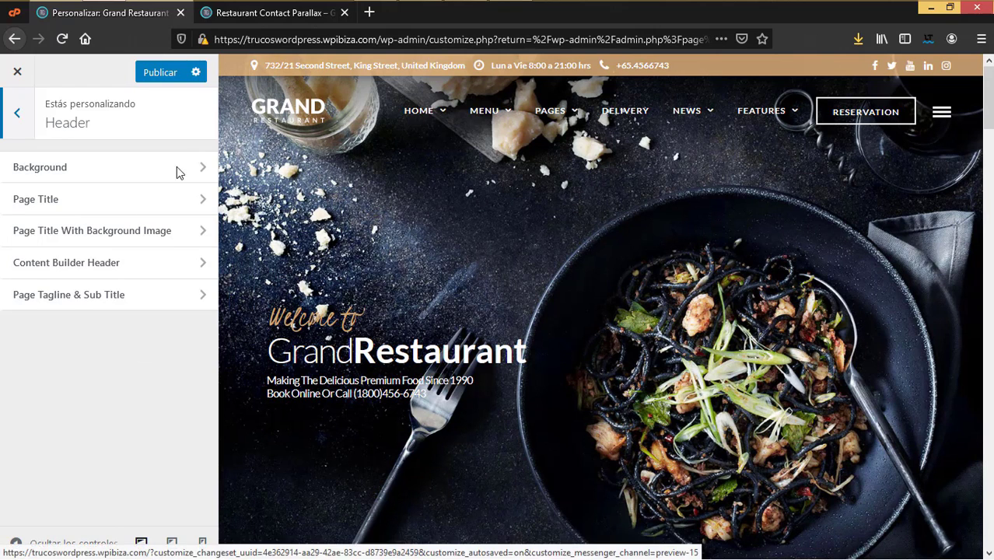
{"action": "left_click", "coordinate": [112, 166]}
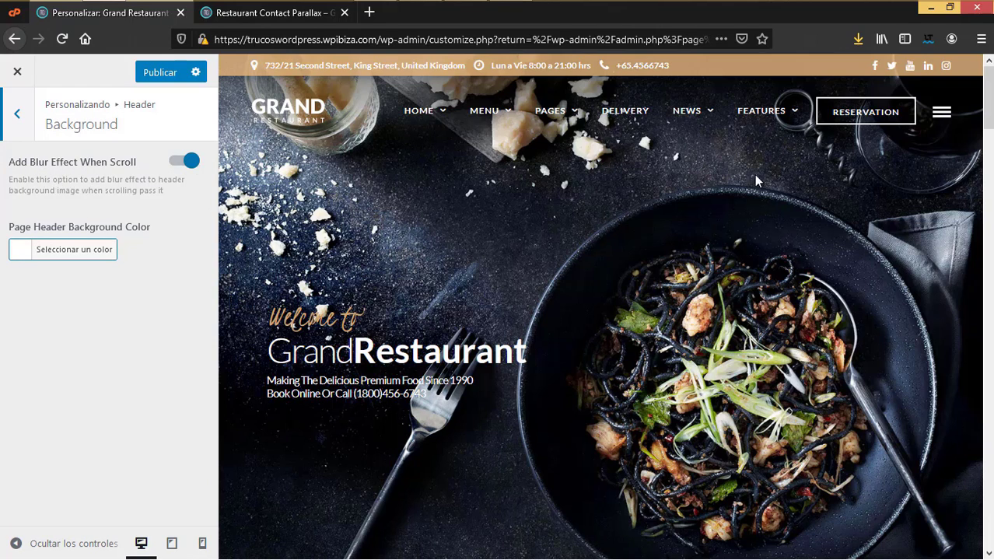
{"action": "scroll", "coordinate": [823, 278], "scroll_direction": "down", "scroll_amount": 5}
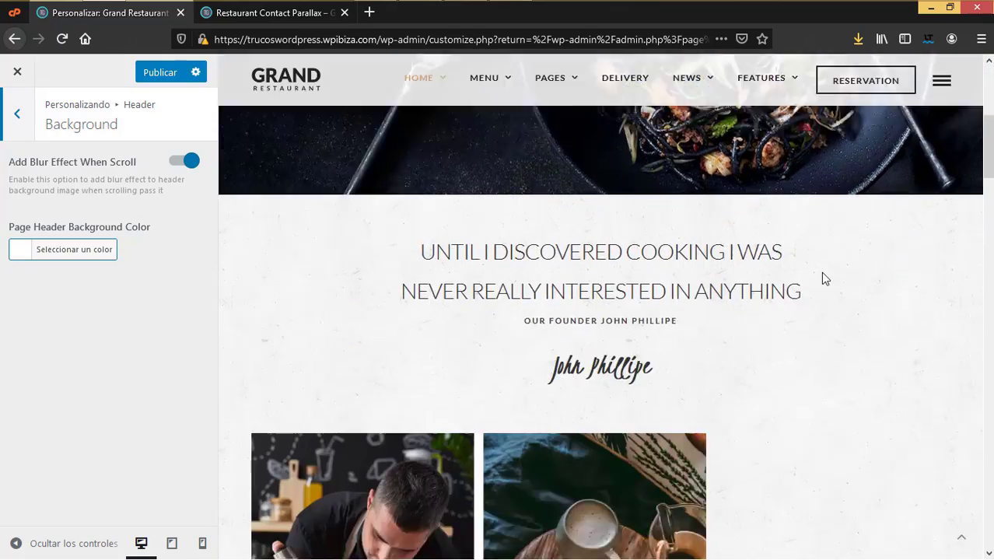
{"action": "scroll", "coordinate": [823, 279], "scroll_direction": "up", "scroll_amount": 3}
{"action": "scroll", "coordinate": [823, 278], "scroll_direction": "up", "scroll_amount": 2}
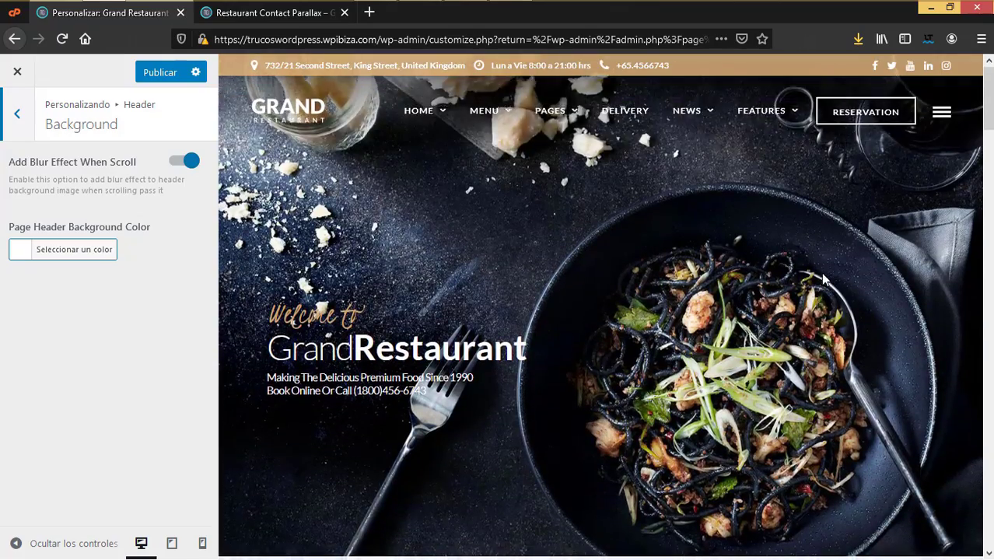
{"action": "scroll", "coordinate": [823, 278], "scroll_direction": "down", "scroll_amount": 6}
{"action": "scroll", "coordinate": [825, 279], "scroll_direction": "down", "scroll_amount": 4}
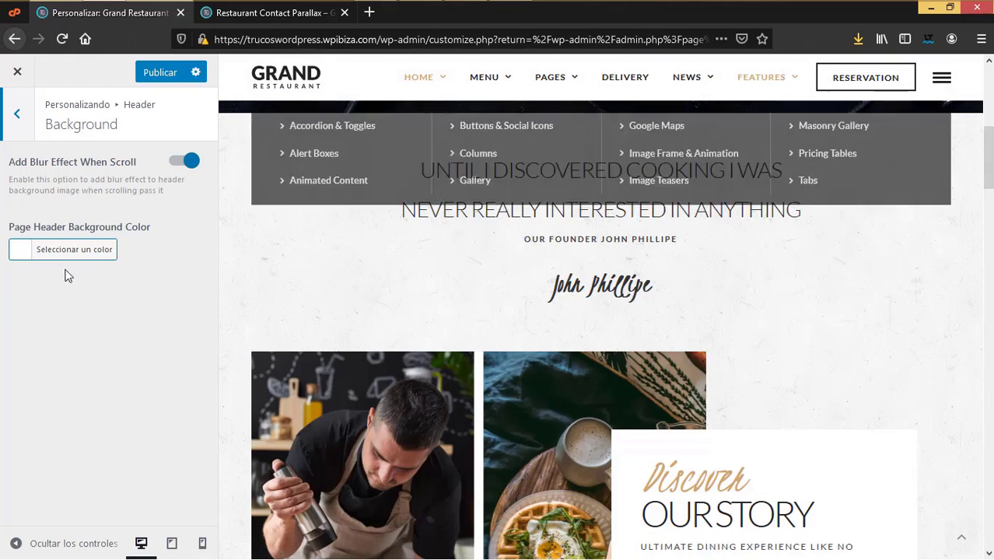
{"action": "left_click", "coordinate": [18, 113]}
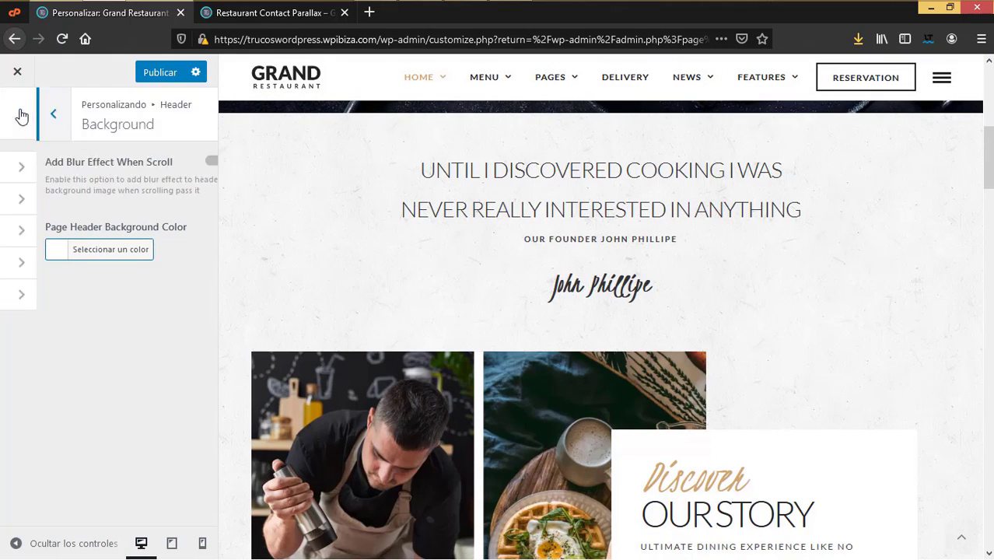
{"action": "left_click", "coordinate": [19, 199]}
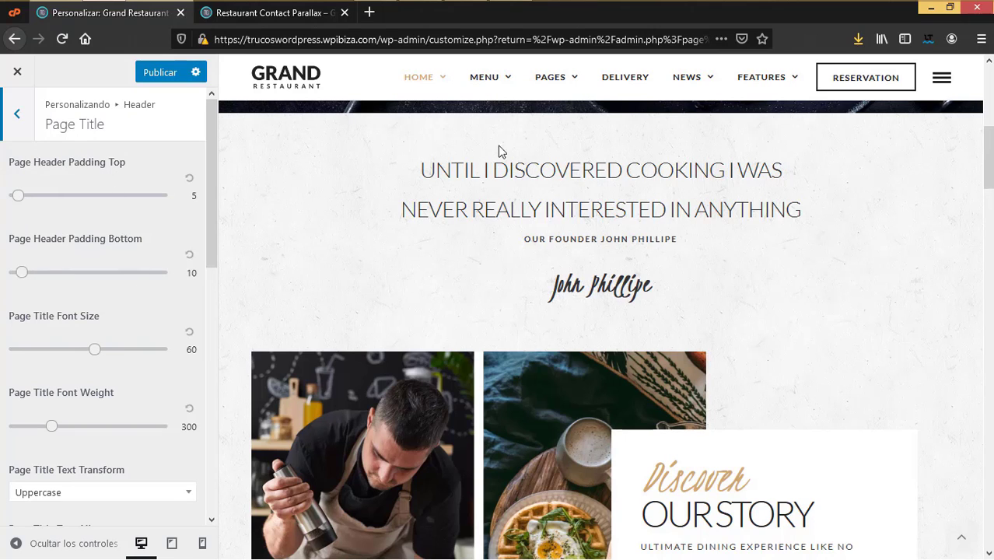
{"action": "scroll", "coordinate": [123, 378], "scroll_direction": "down", "scroll_amount": 2}
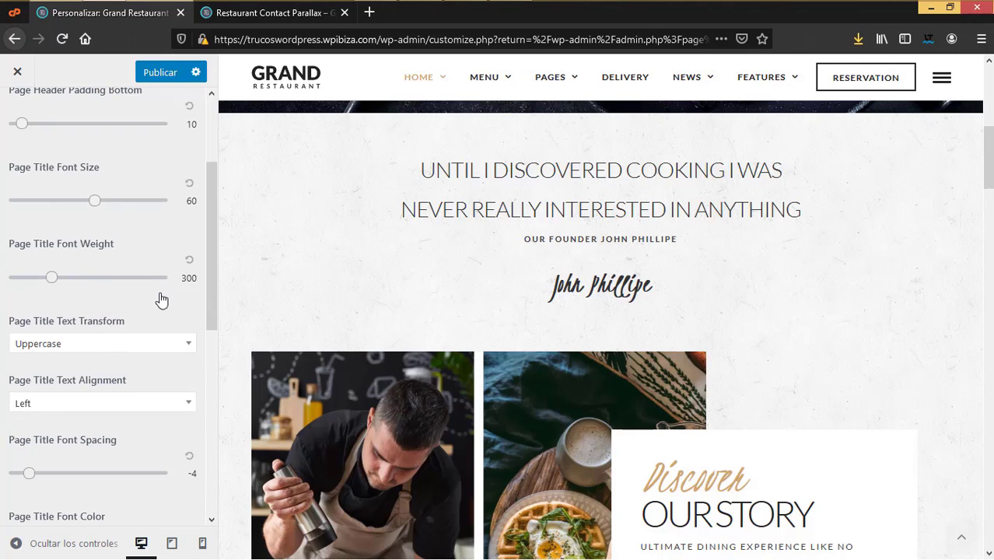
{"action": "scroll", "coordinate": [161, 301], "scroll_direction": "down", "scroll_amount": 3}
{"action": "scroll", "coordinate": [106, 180], "scroll_direction": "up", "scroll_amount": 1}
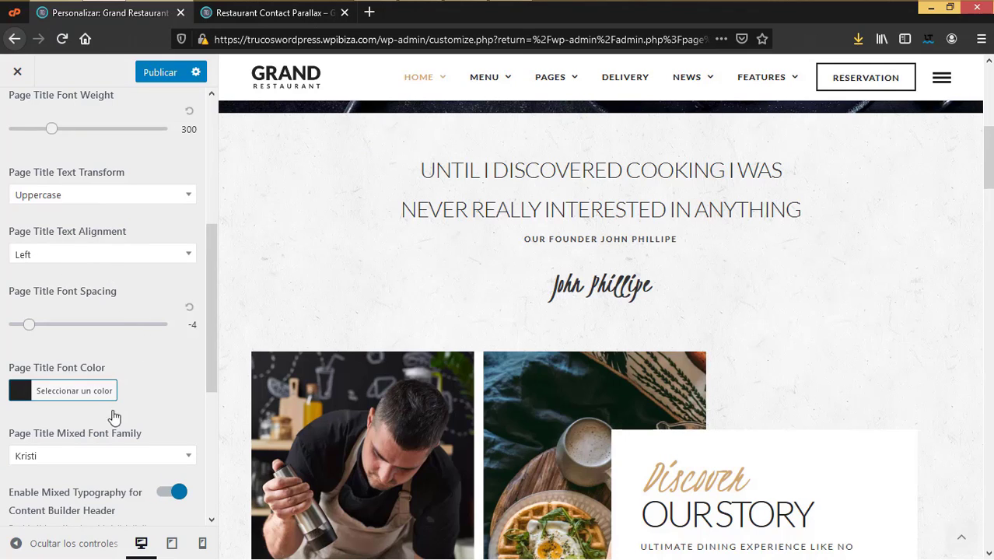
{"action": "scroll", "coordinate": [78, 326], "scroll_direction": "down", "scroll_amount": 2}
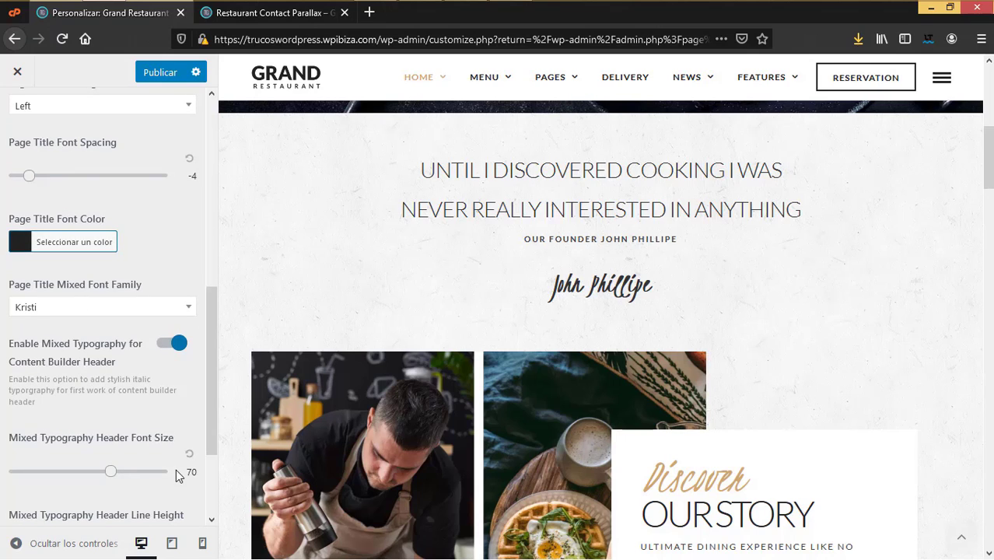
{"action": "scroll", "coordinate": [178, 467], "scroll_direction": "down", "scroll_amount": 1}
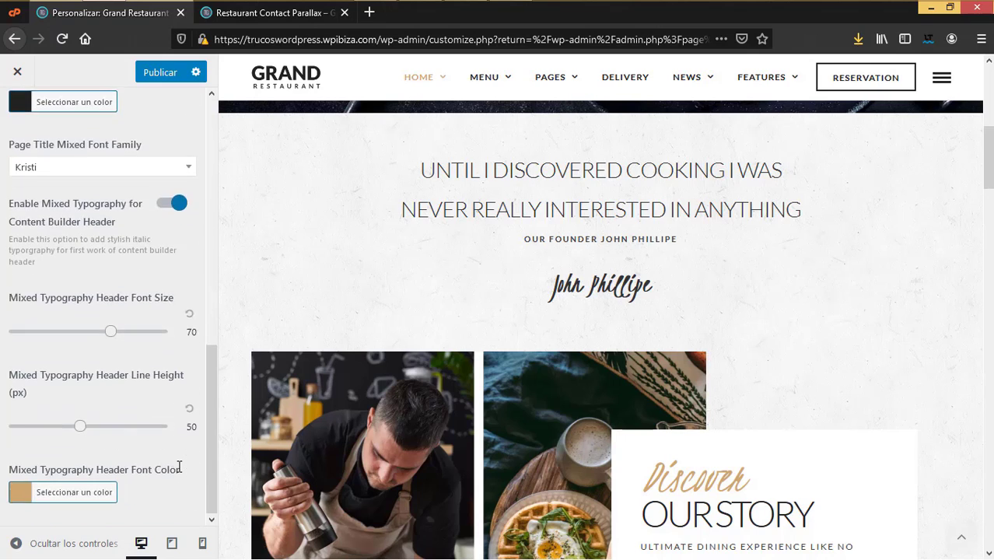
{"action": "scroll", "coordinate": [16, 218], "scroll_direction": "up", "scroll_amount": 7}
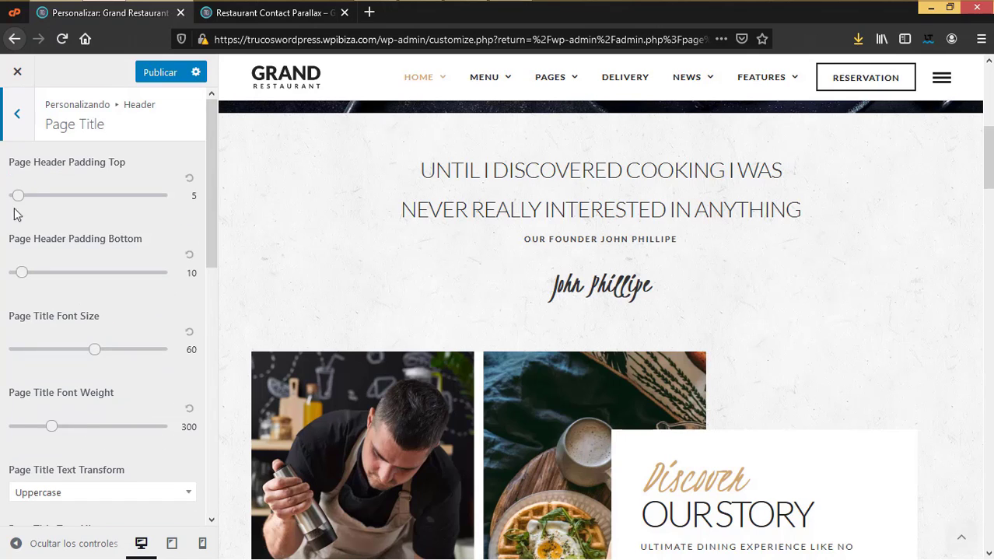
{"action": "left_click", "coordinate": [17, 115]}
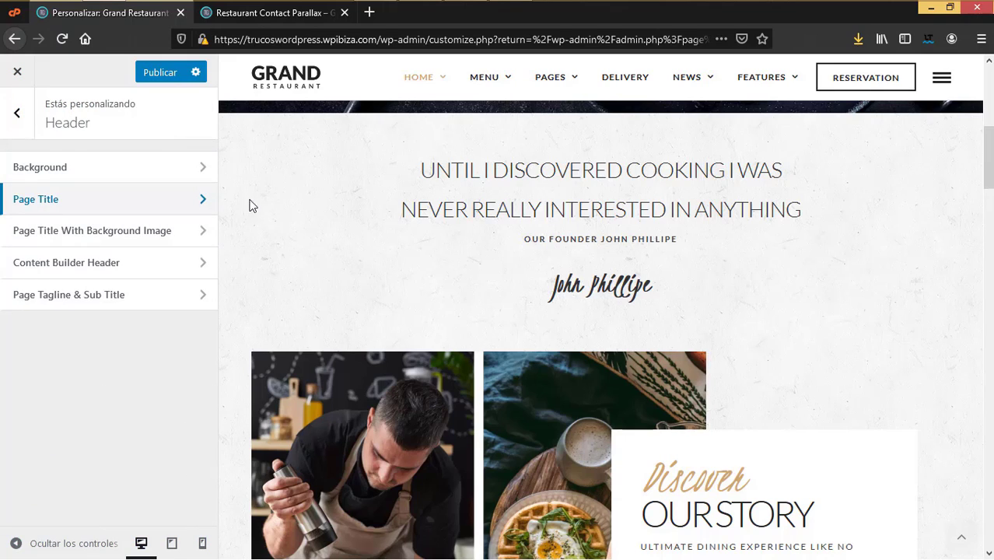
{"action": "scroll", "coordinate": [577, 347], "scroll_direction": "up", "scroll_amount": 10}
{"action": "mouse_move", "coordinate": [554, 110]}
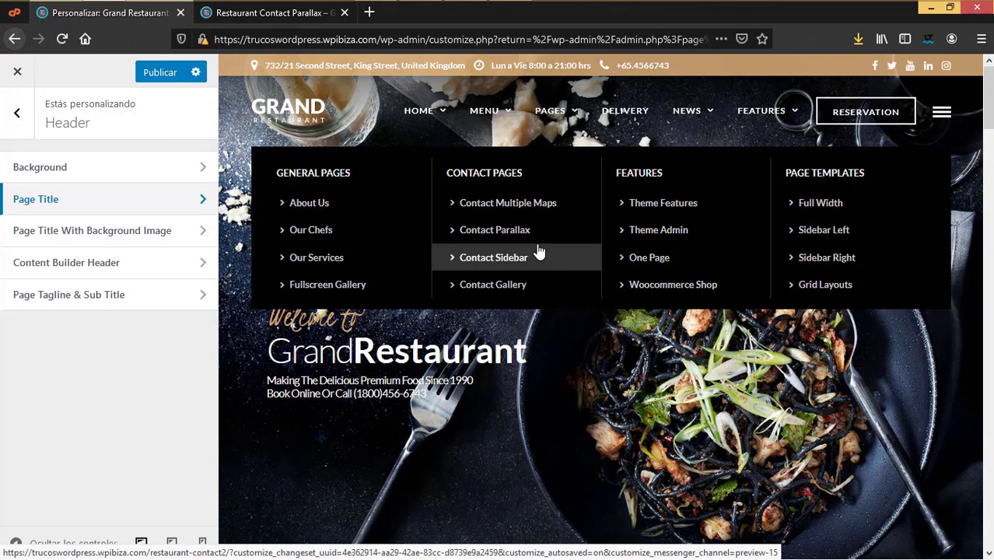
Step: Show About Us in the preview, review Page Title, then open Page Title With Background Image
{"action": "left_click", "coordinate": [309, 203]}
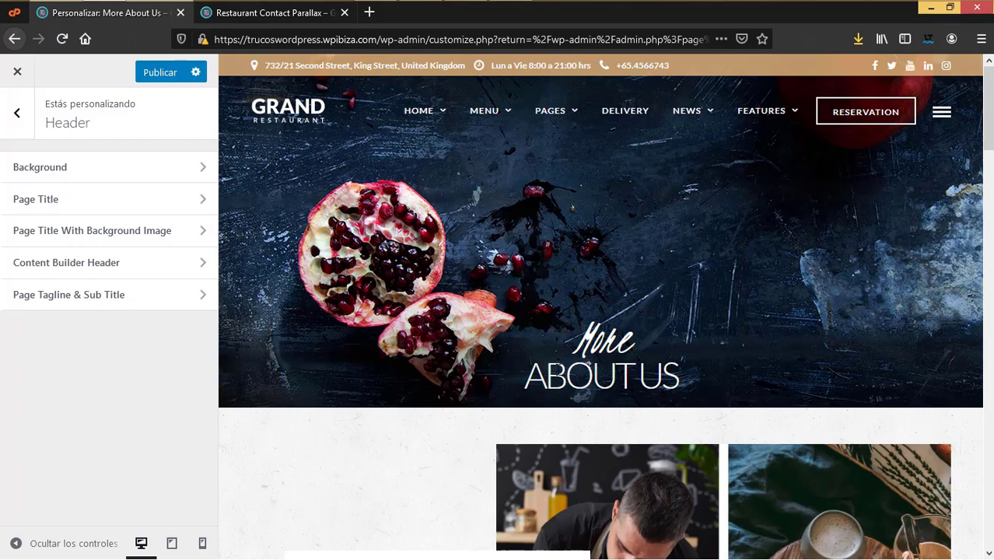
{"action": "left_click", "coordinate": [61, 204]}
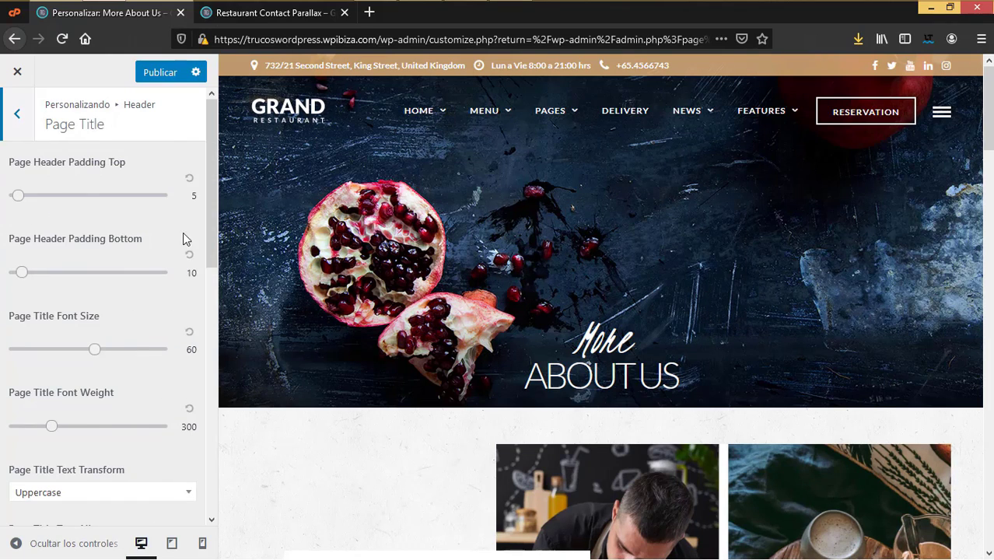
{"action": "scroll", "coordinate": [98, 399], "scroll_direction": "down", "scroll_amount": 3}
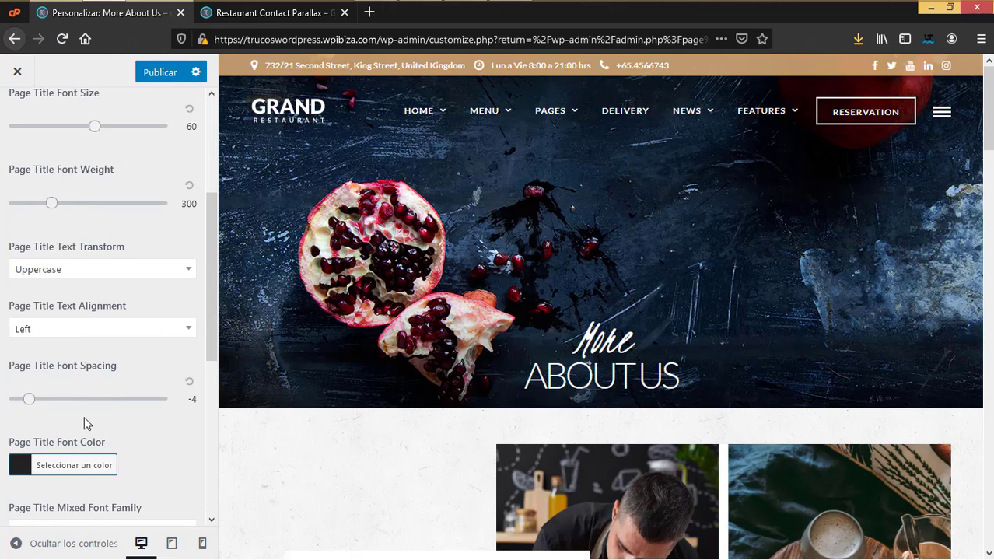
{"action": "scroll", "coordinate": [84, 416], "scroll_direction": "down", "scroll_amount": 3}
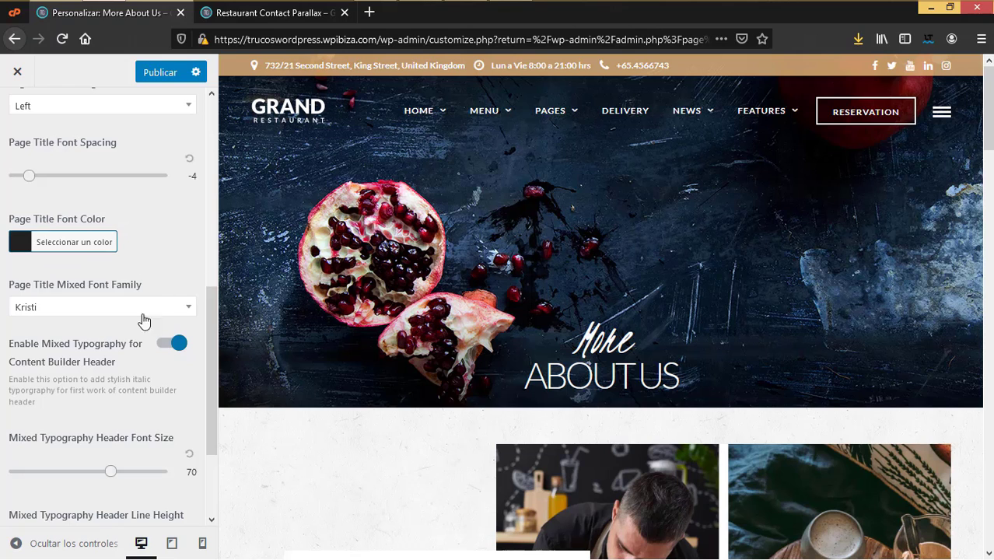
{"action": "scroll", "coordinate": [118, 395], "scroll_direction": "down", "scroll_amount": 2}
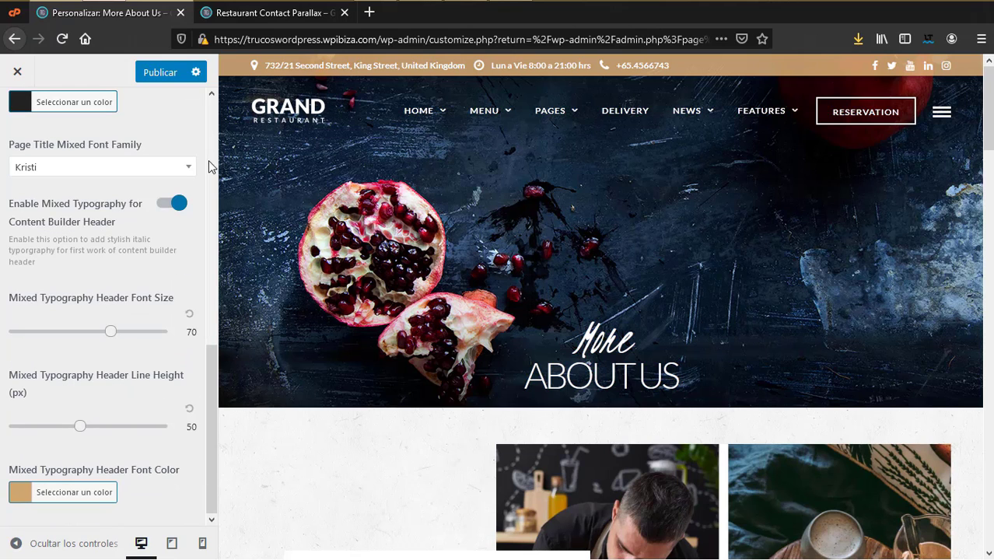
{"action": "scroll", "coordinate": [66, 166], "scroll_direction": "up", "scroll_amount": 5}
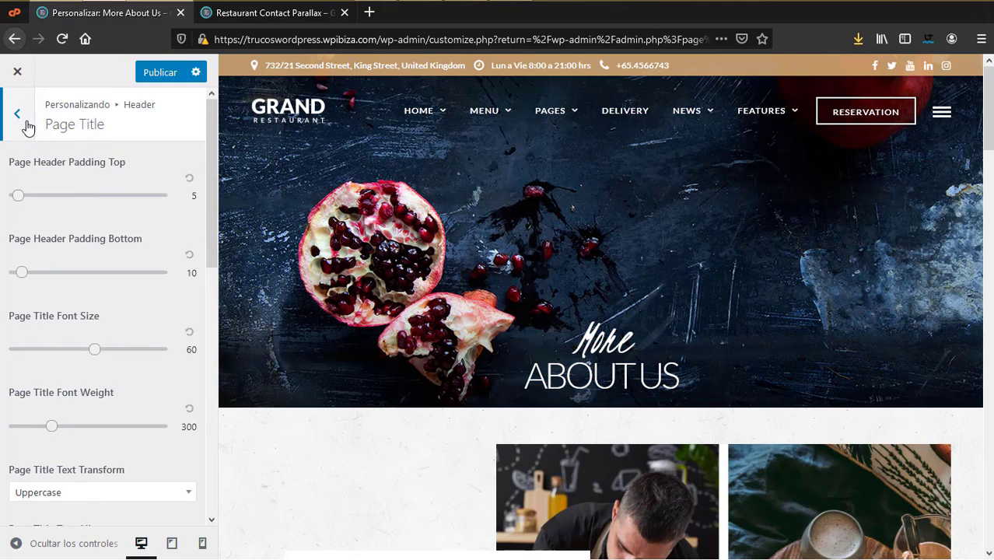
{"action": "left_click", "coordinate": [27, 127]}
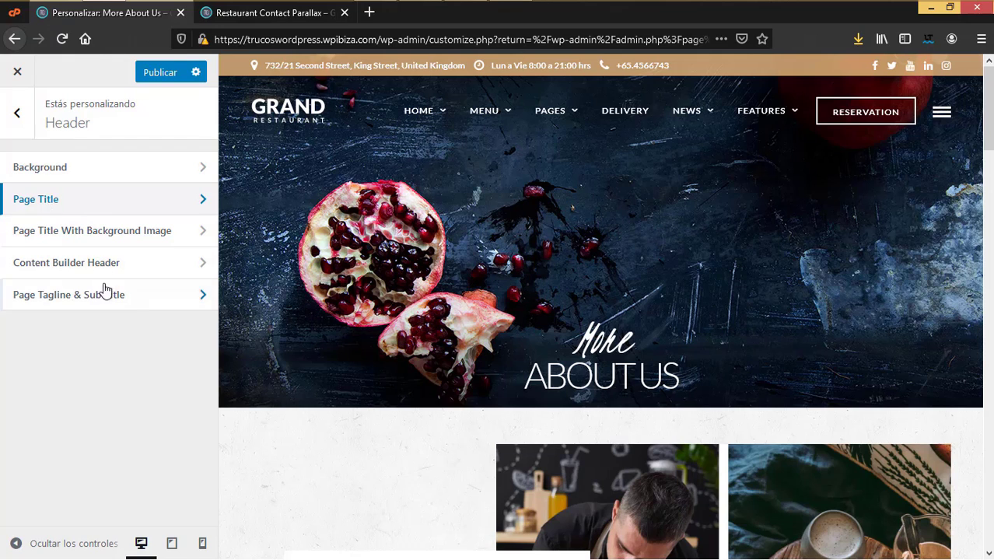
{"action": "left_click", "coordinate": [98, 233]}
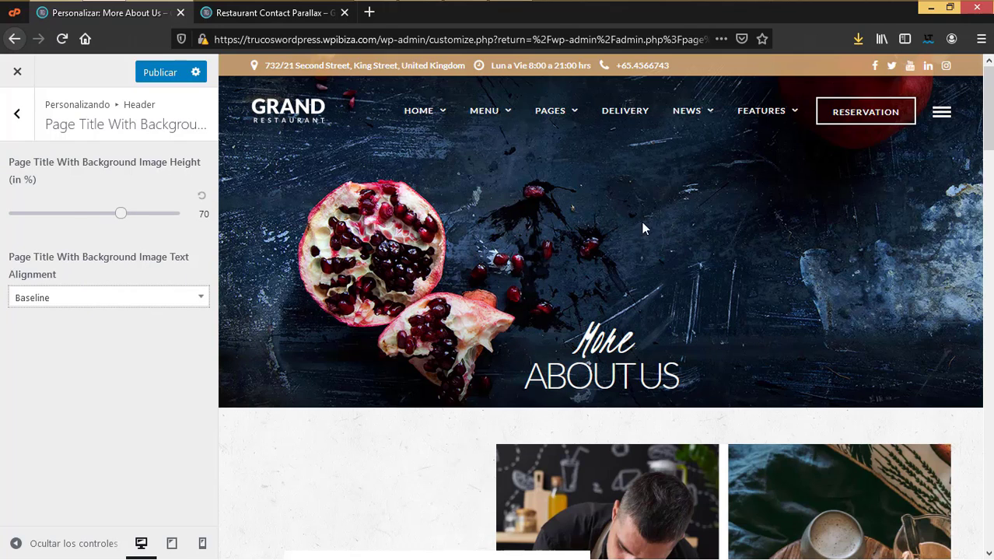
Step: Review the Content Builder Header and Page Tagline & Sub Title settings, then go to Sidebar
{"action": "left_click", "coordinate": [17, 115]}
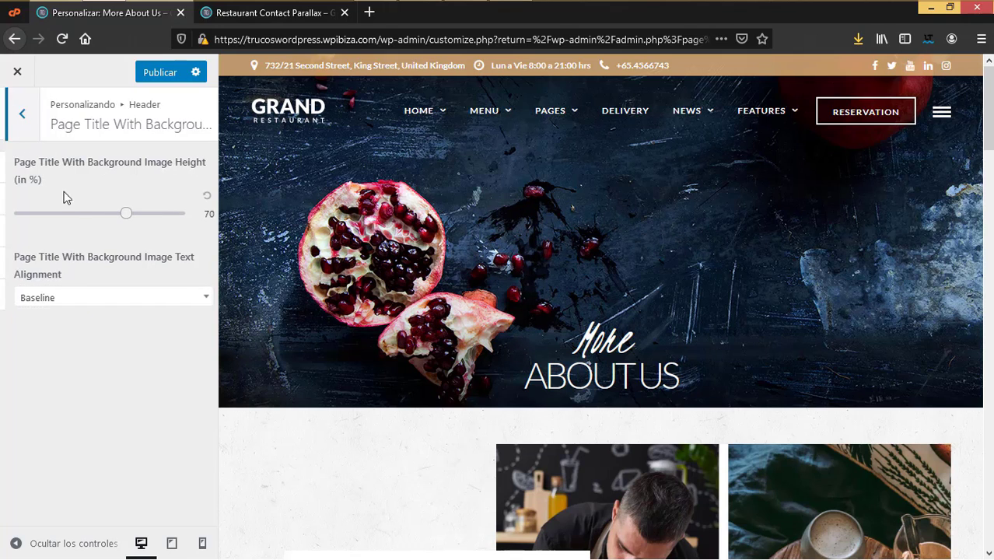
{"action": "left_click", "coordinate": [83, 265]}
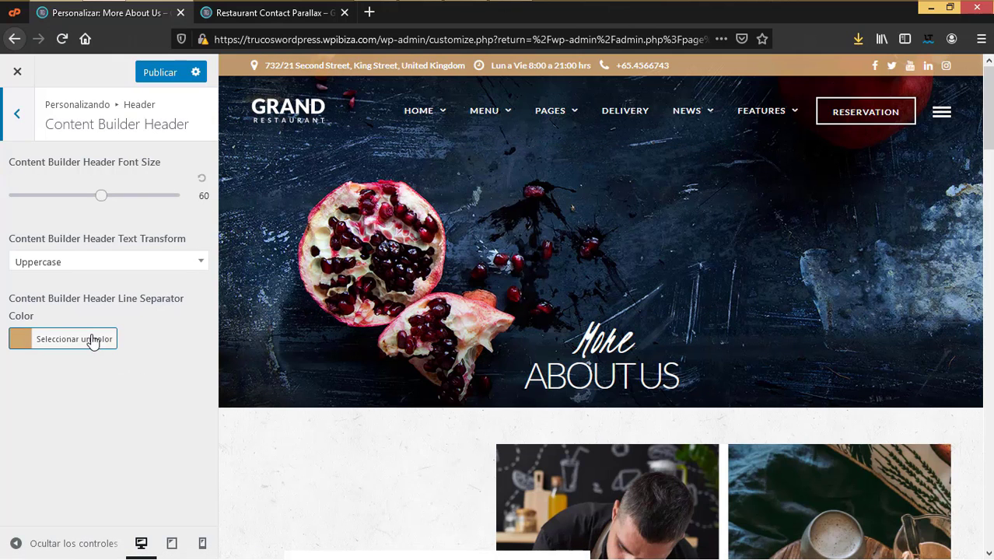
{"action": "left_click", "coordinate": [15, 115]}
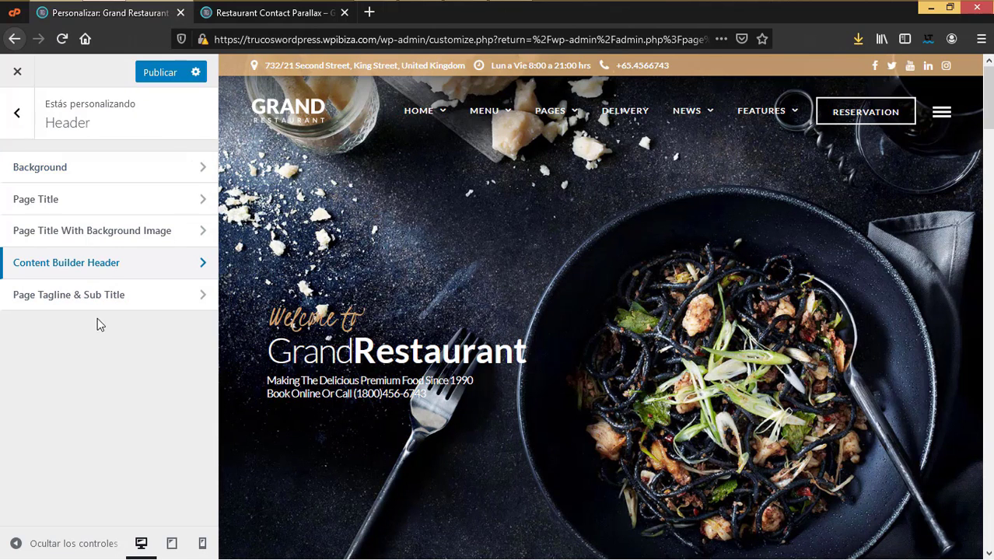
{"action": "left_click", "coordinate": [71, 303]}
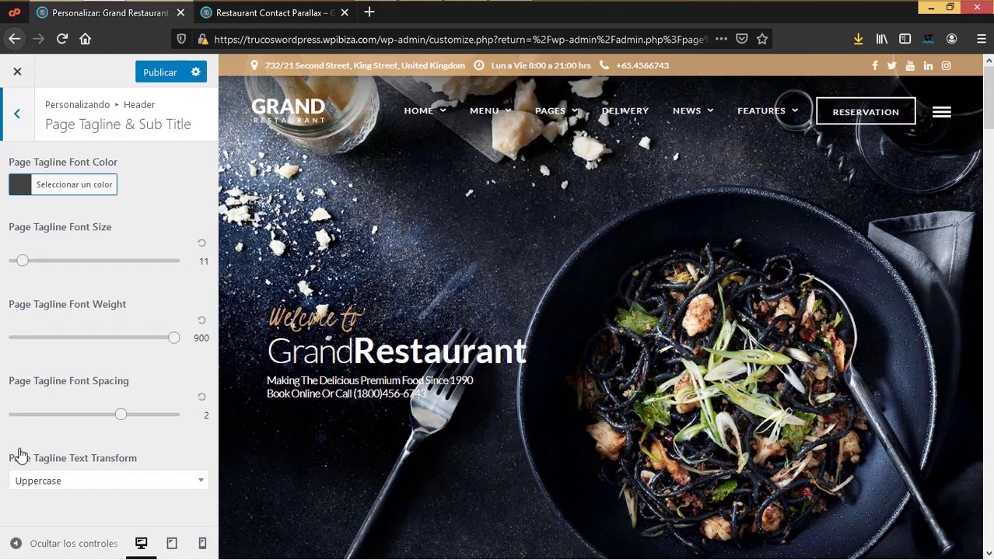
{"action": "left_click", "coordinate": [17, 117]}
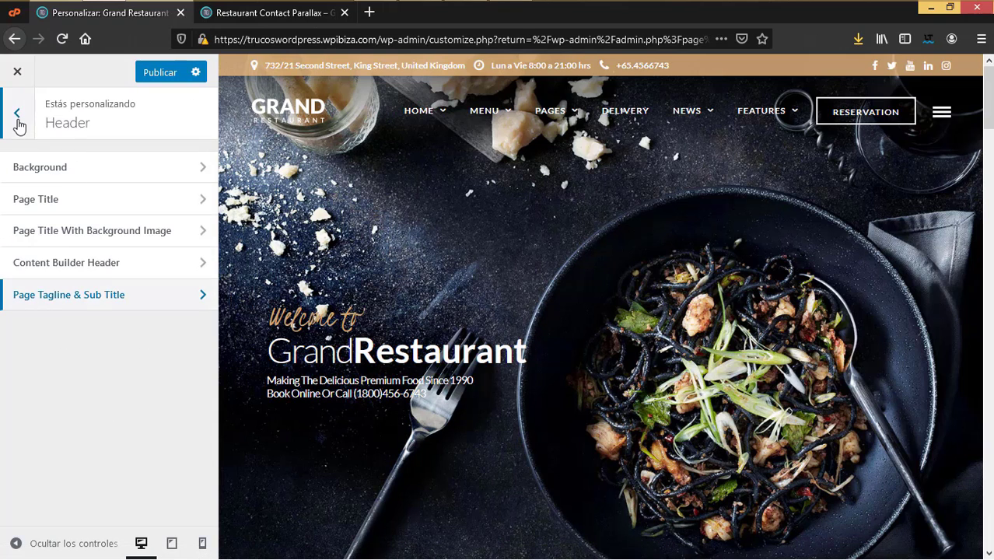
{"action": "left_click", "coordinate": [17, 112]}
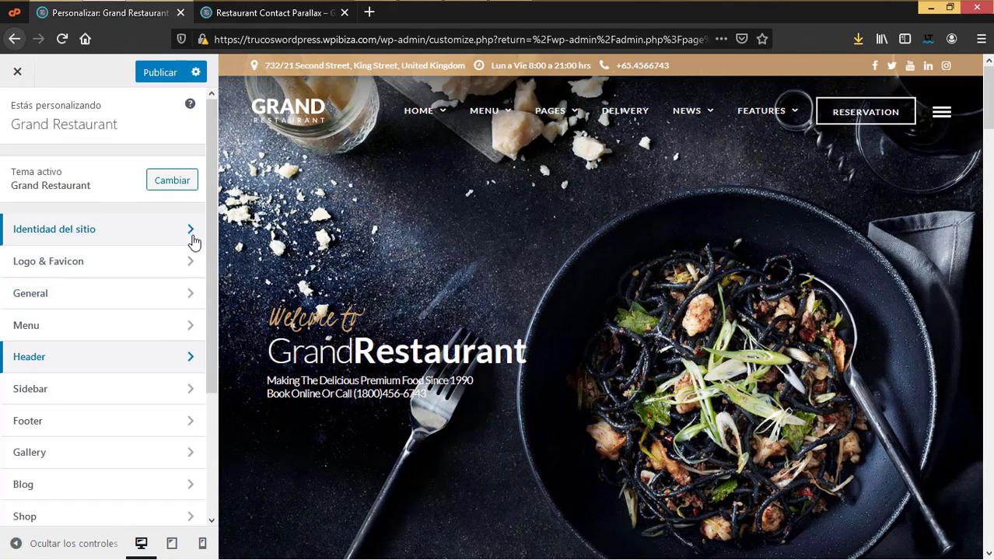
{"action": "left_click", "coordinate": [49, 391]}
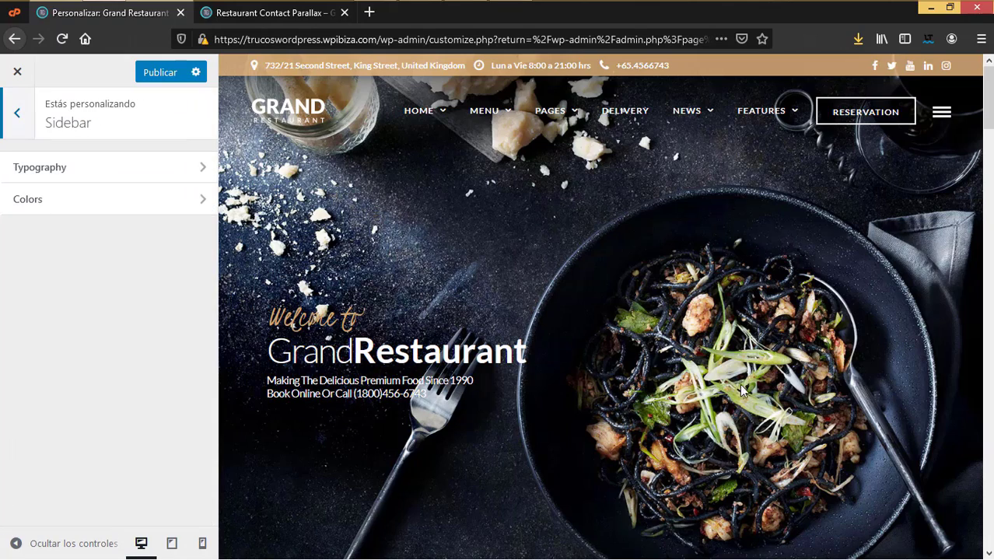
Step: Load the News Left Sidebar blog page through the preview's PAGES and NEWS menus
{"action": "scroll", "coordinate": [763, 417], "scroll_direction": "down", "scroll_amount": 10}
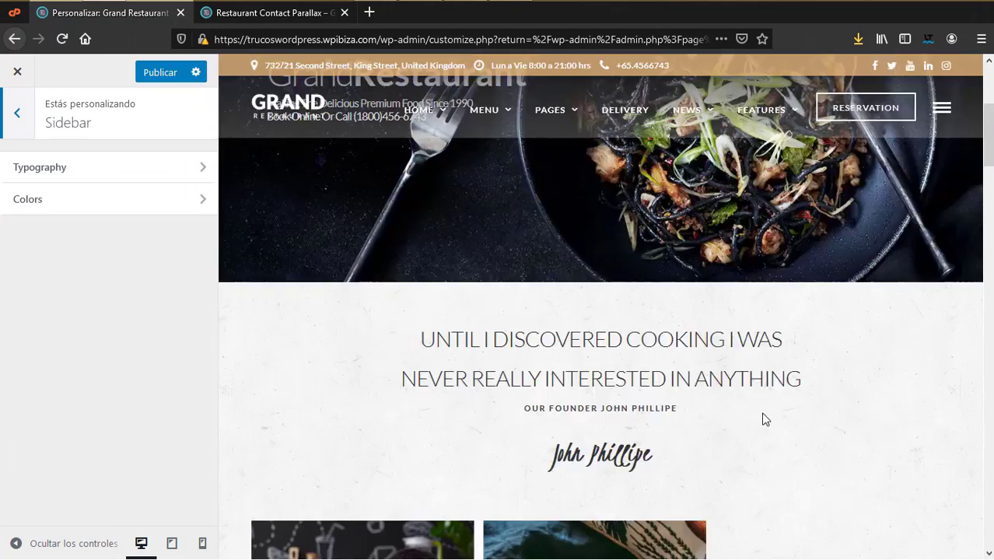
{"action": "scroll", "coordinate": [762, 415], "scroll_direction": "down", "scroll_amount": 8}
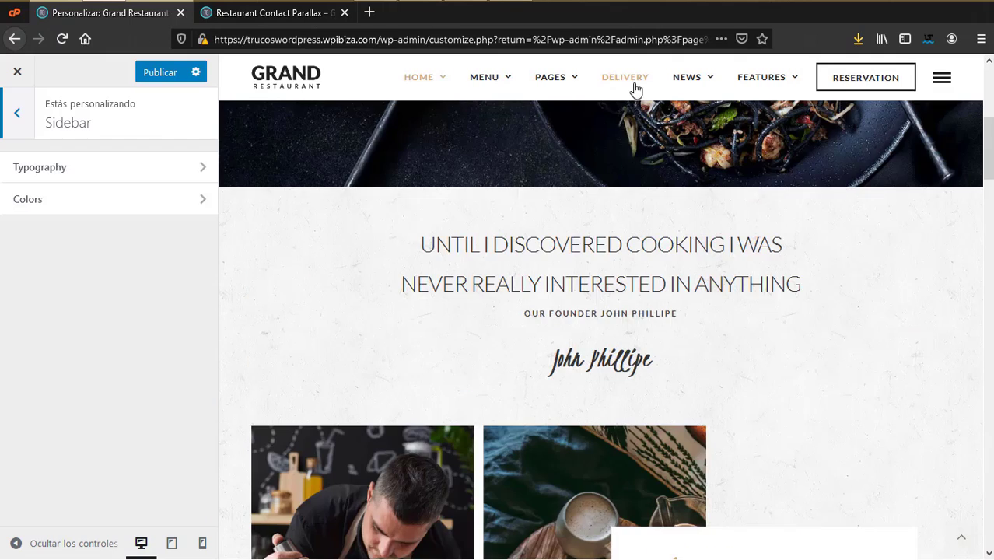
{"action": "mouse_move", "coordinate": [552, 81]}
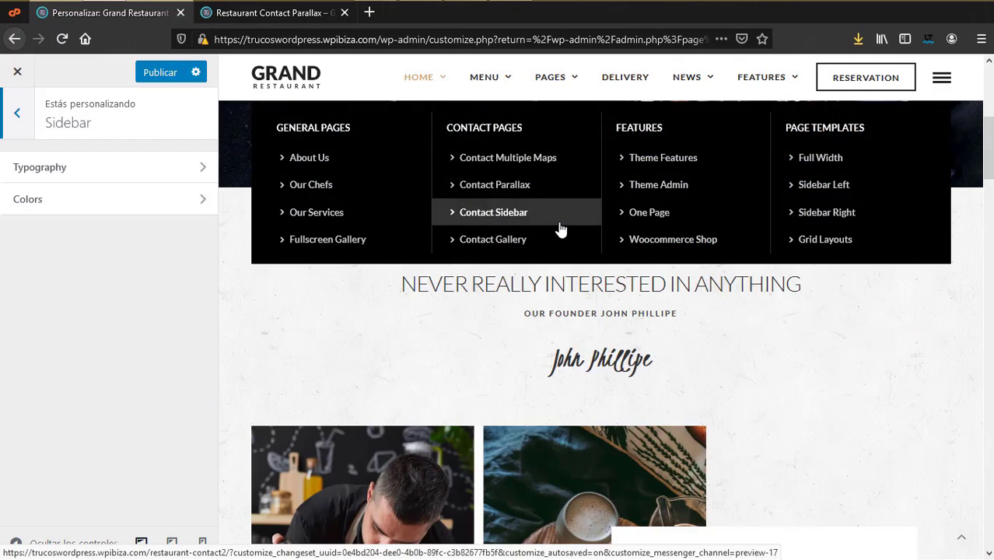
{"action": "left_click", "coordinate": [576, 229]}
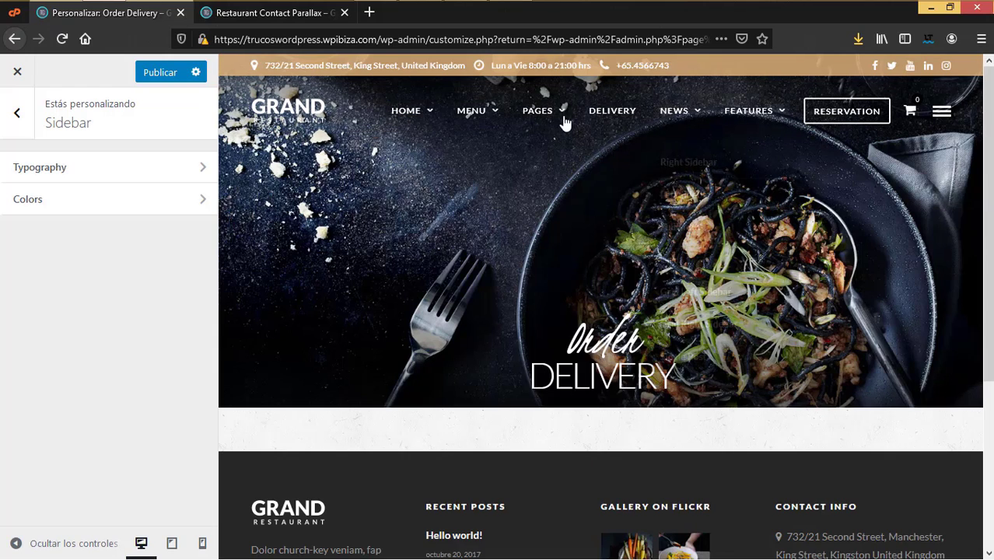
{"action": "mouse_move", "coordinate": [694, 117]}
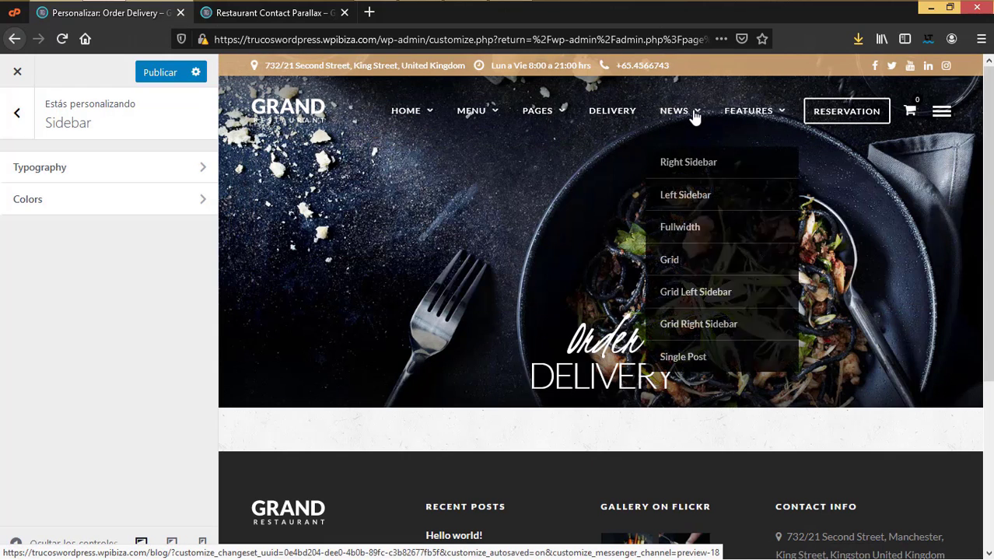
{"action": "left_click", "coordinate": [700, 204]}
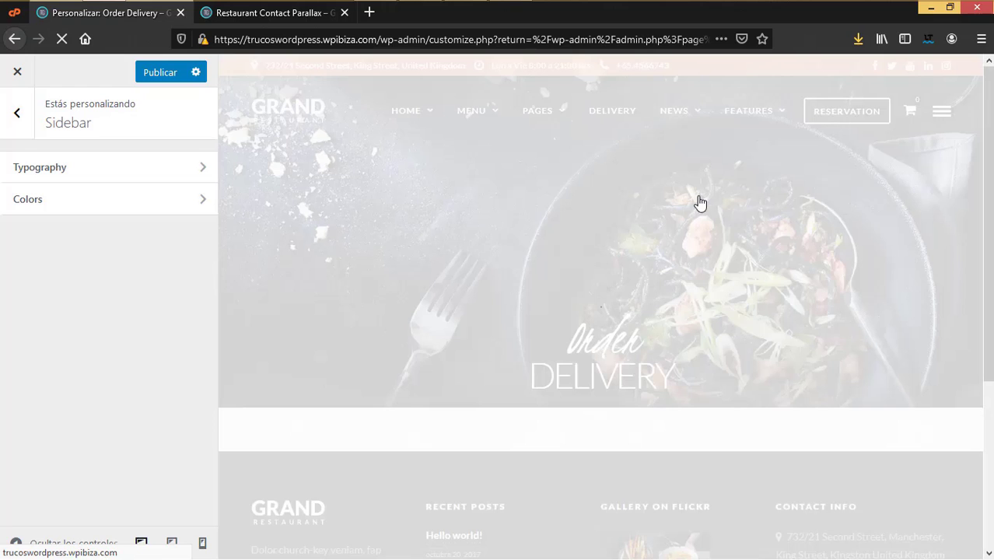
{"action": "scroll", "coordinate": [722, 342], "scroll_direction": "down", "scroll_amount": 3}
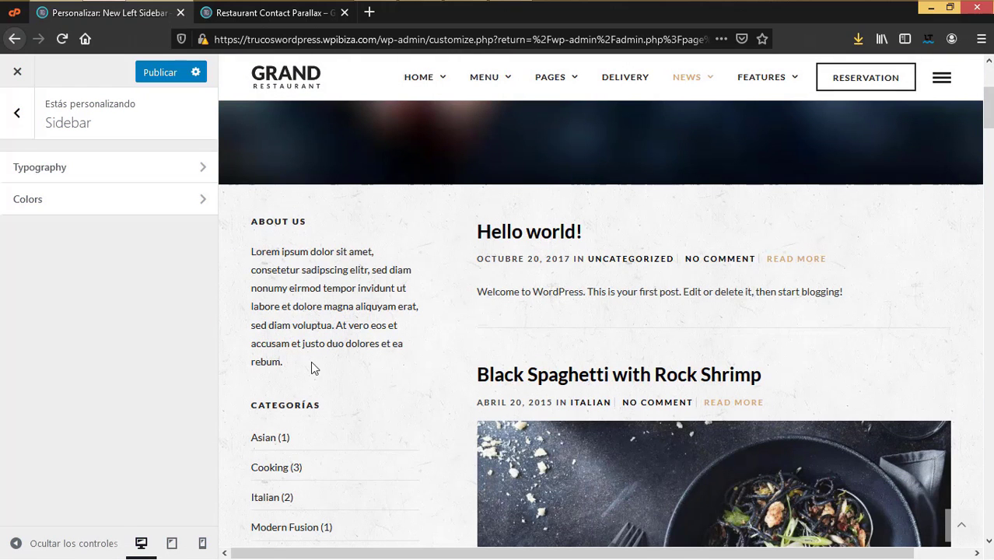
Step: Check the Sidebar typography and colours (dark font, links and titles, tan hover links), then return to the main sections
{"action": "left_click", "coordinate": [195, 166]}
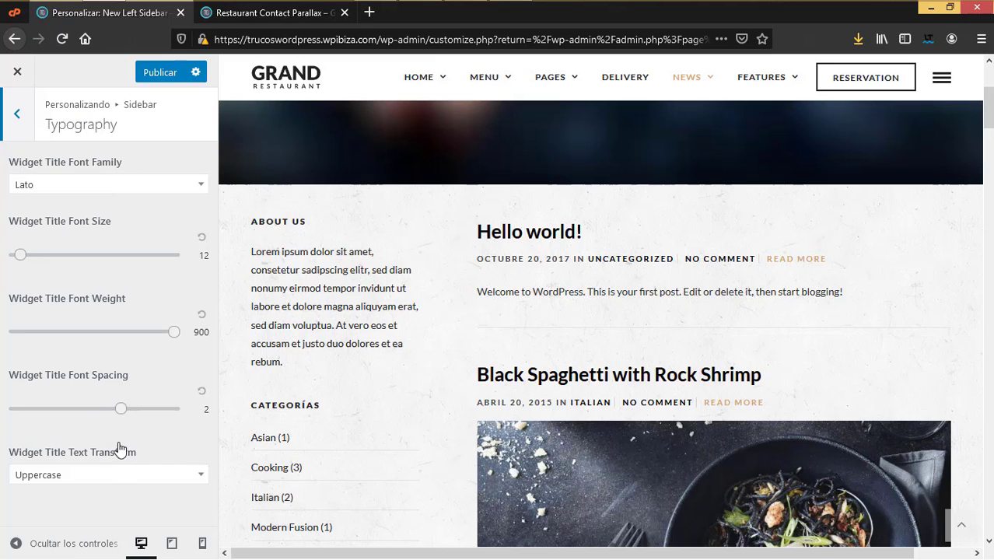
{"action": "left_click", "coordinate": [11, 117]}
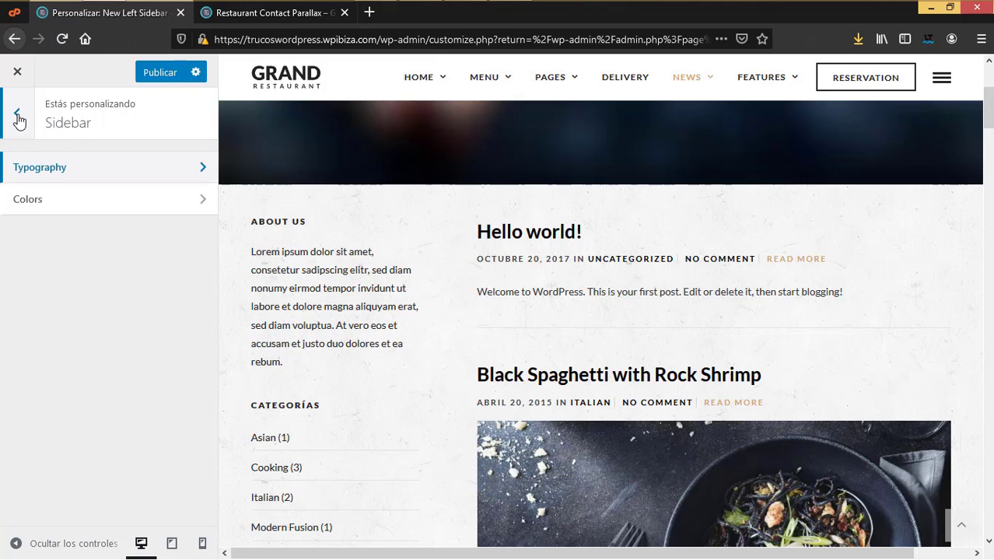
{"action": "left_click", "coordinate": [57, 209]}
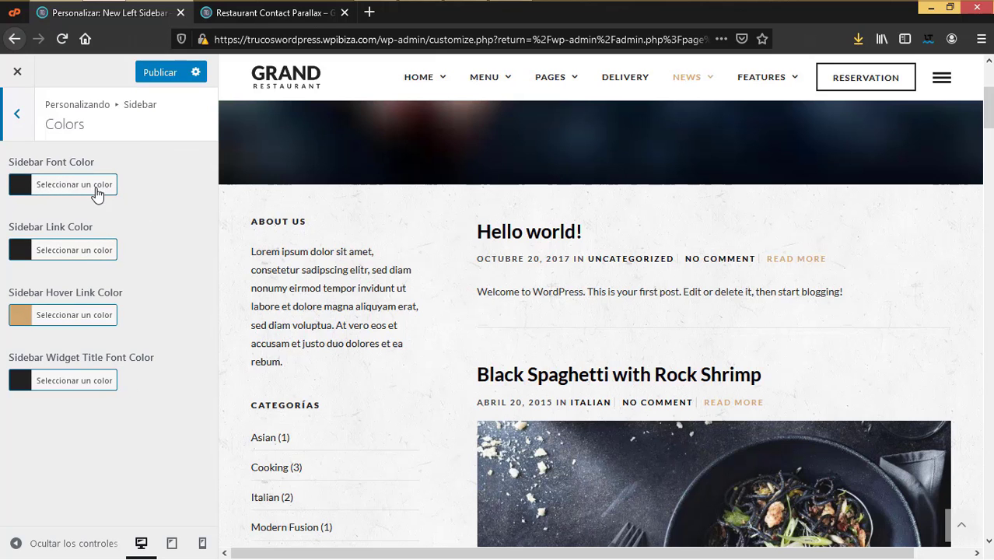
{"action": "scroll", "coordinate": [284, 404], "scroll_direction": "down", "scroll_amount": 4}
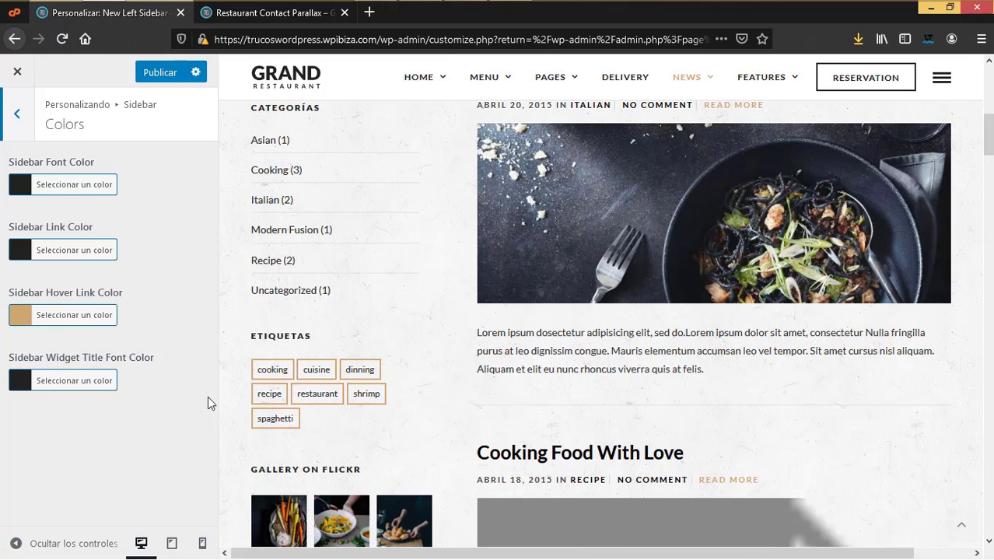
{"action": "scroll", "coordinate": [282, 404], "scroll_direction": "down", "scroll_amount": 4}
{"action": "scroll", "coordinate": [282, 404], "scroll_direction": "up", "scroll_amount": 5}
{"action": "left_click", "coordinate": [16, 115]}
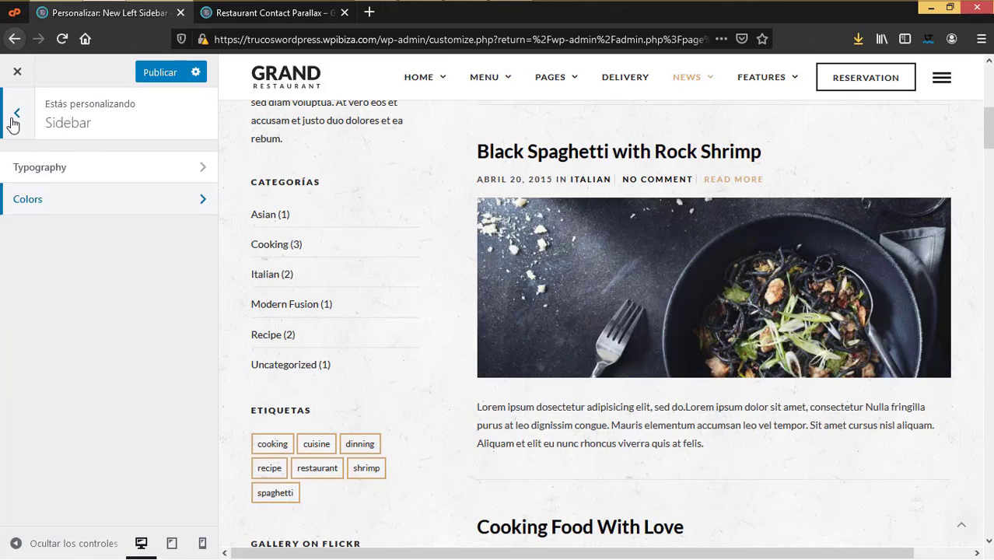
{"action": "left_click", "coordinate": [15, 115]}
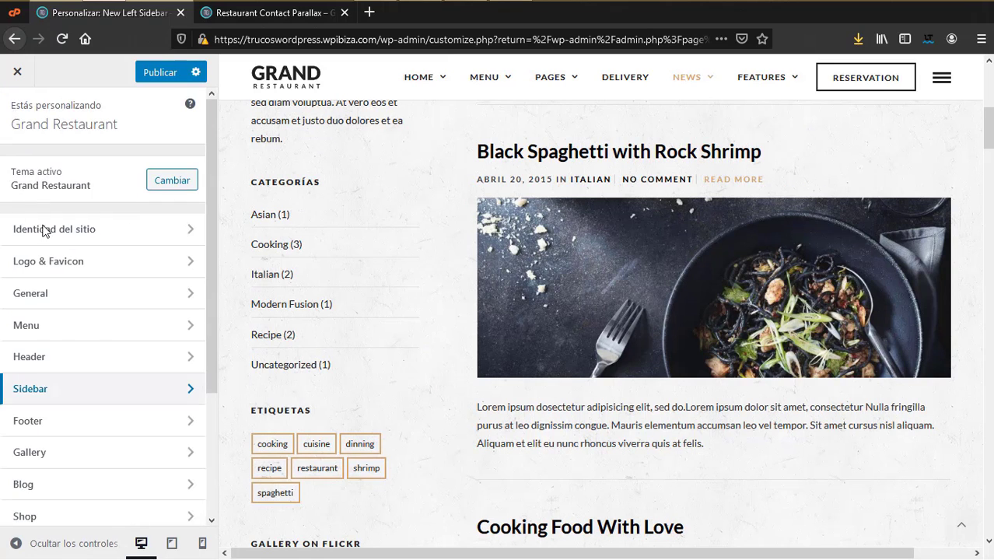
{"action": "scroll", "coordinate": [100, 463], "scroll_direction": "down", "scroll_amount": 3}
Step: Check the Footer General options, leaving Footer Sidebar Columns at 4 Column
{"action": "left_click", "coordinate": [36, 273]}
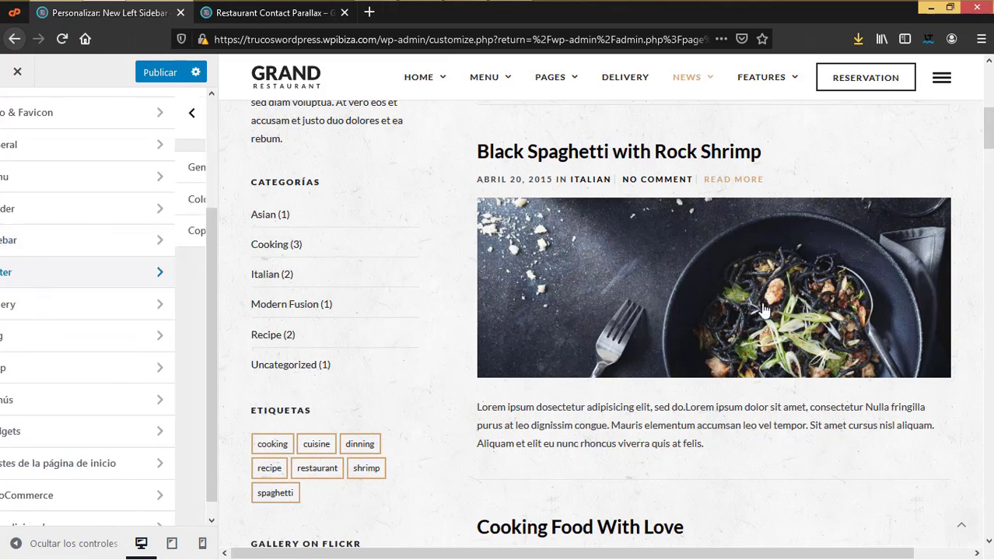
{"action": "scroll", "coordinate": [819, 385], "scroll_direction": "down", "scroll_amount": 10}
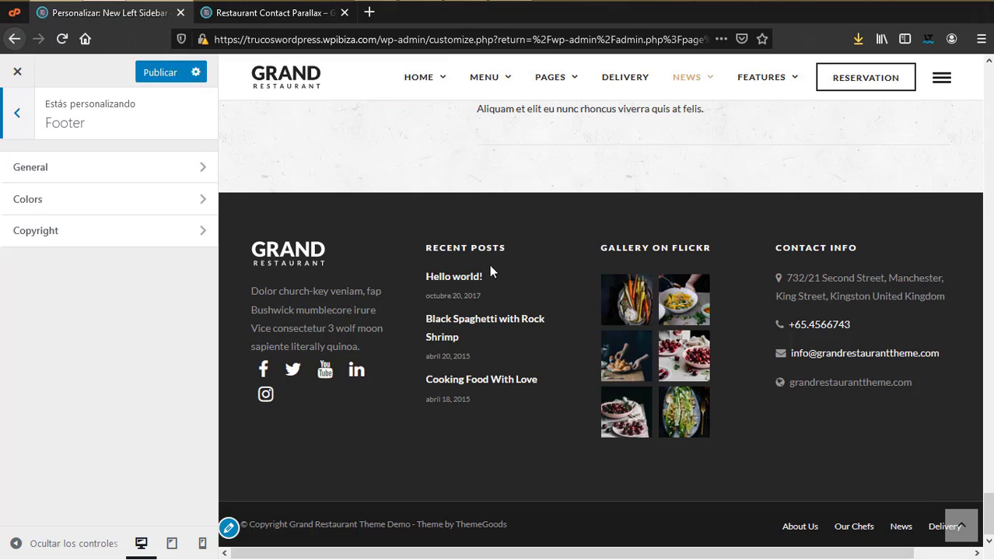
{"action": "left_click", "coordinate": [77, 170]}
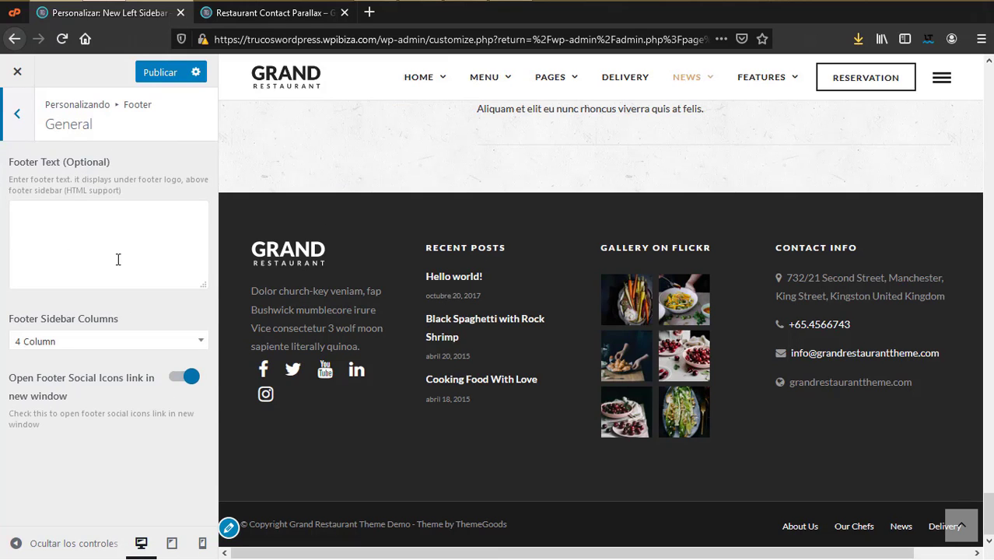
{"action": "left_click", "coordinate": [47, 224]}
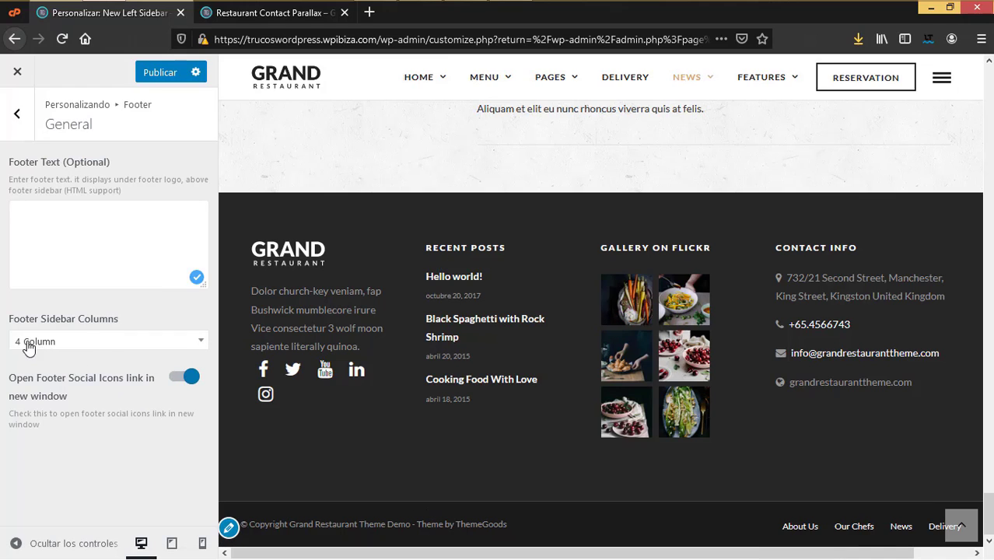
{"action": "left_click", "coordinate": [123, 343]}
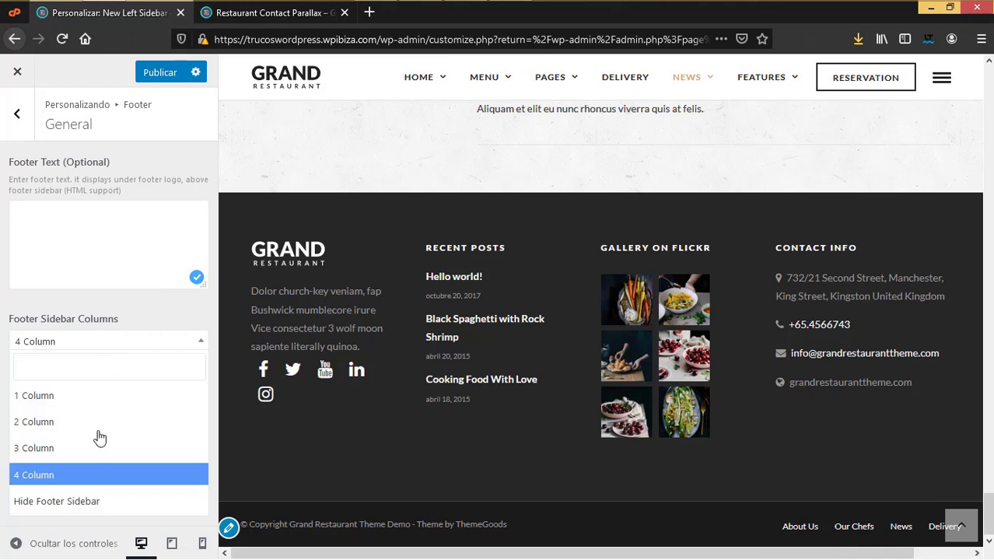
{"action": "left_click", "coordinate": [2, 302]}
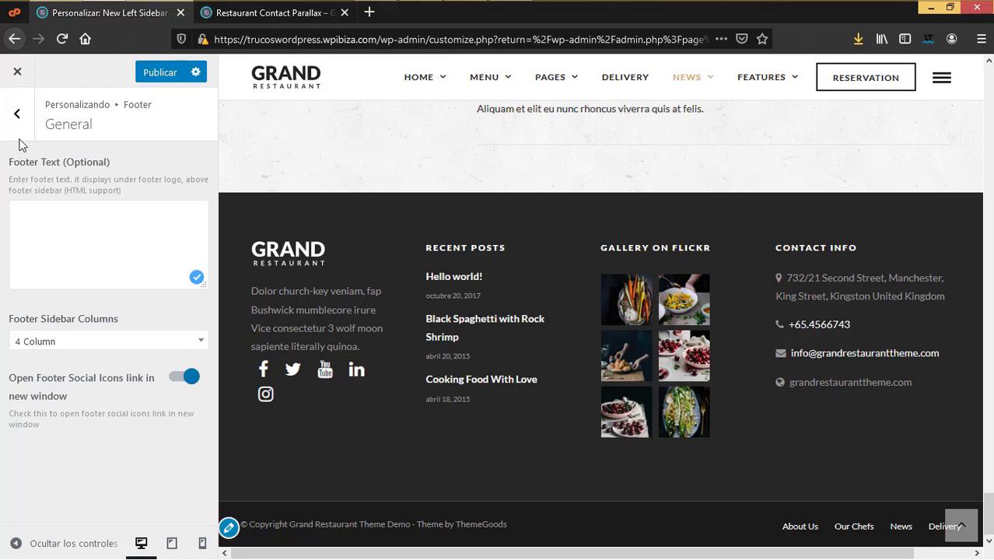
{"action": "left_click", "coordinate": [17, 113]}
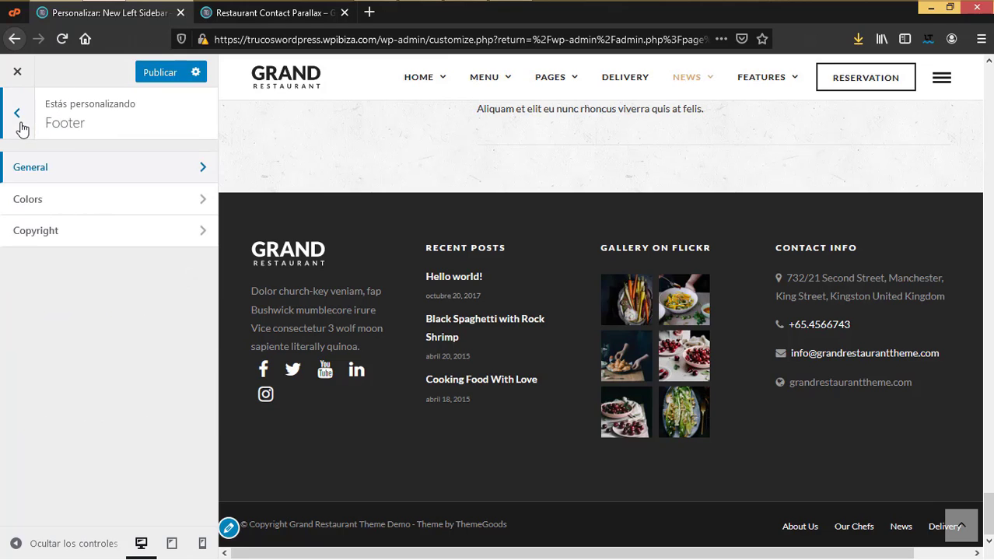
Step: Review the Footer colours: dark background, grey font, white links and social icons, tan hover links
{"action": "left_click", "coordinate": [28, 200]}
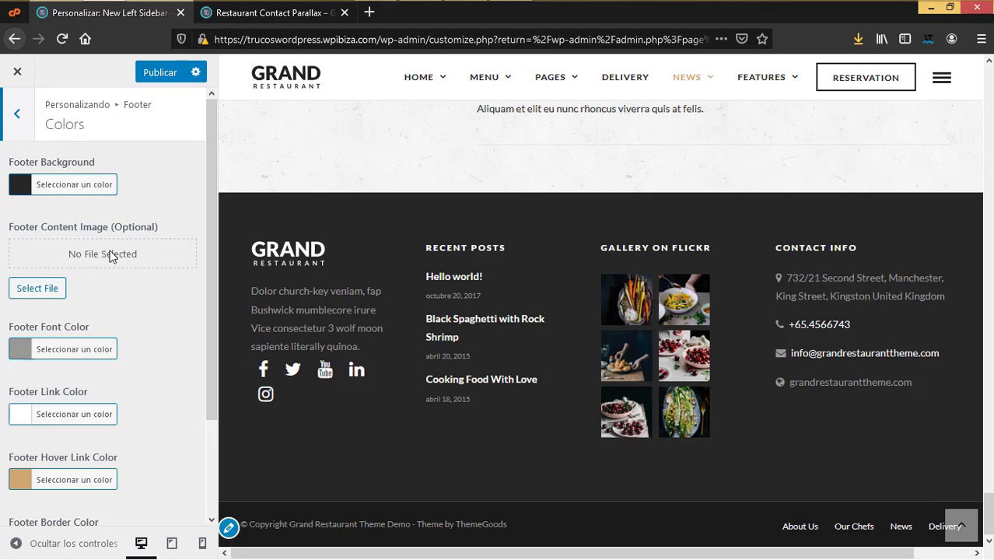
{"action": "scroll", "coordinate": [132, 437], "scroll_direction": "down", "scroll_amount": 3}
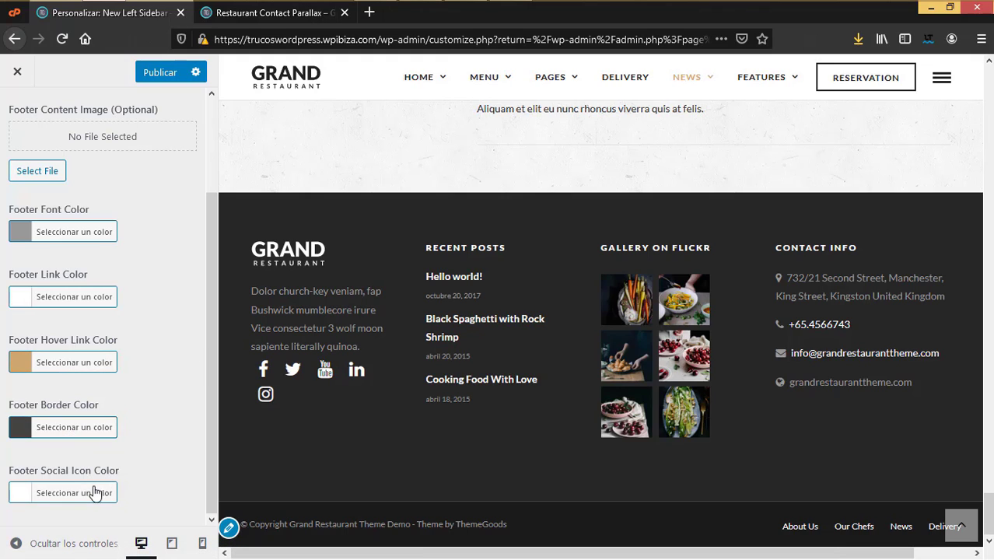
{"action": "scroll", "coordinate": [94, 234], "scroll_direction": "up", "scroll_amount": 2}
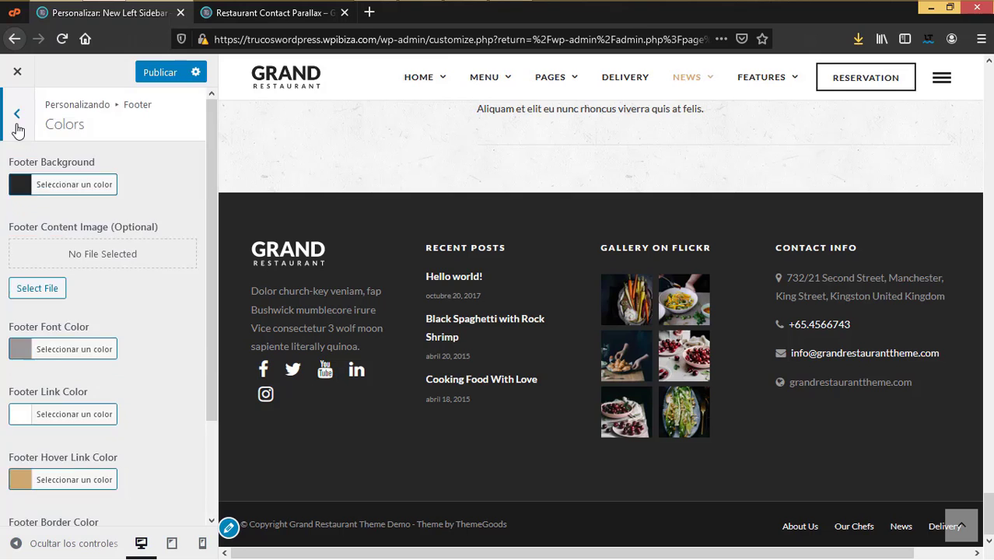
{"action": "left_click", "coordinate": [17, 115]}
Step: Change the footer copyright text to '2020 © Copyright Mi restaurante'
{"action": "left_click", "coordinate": [43, 231]}
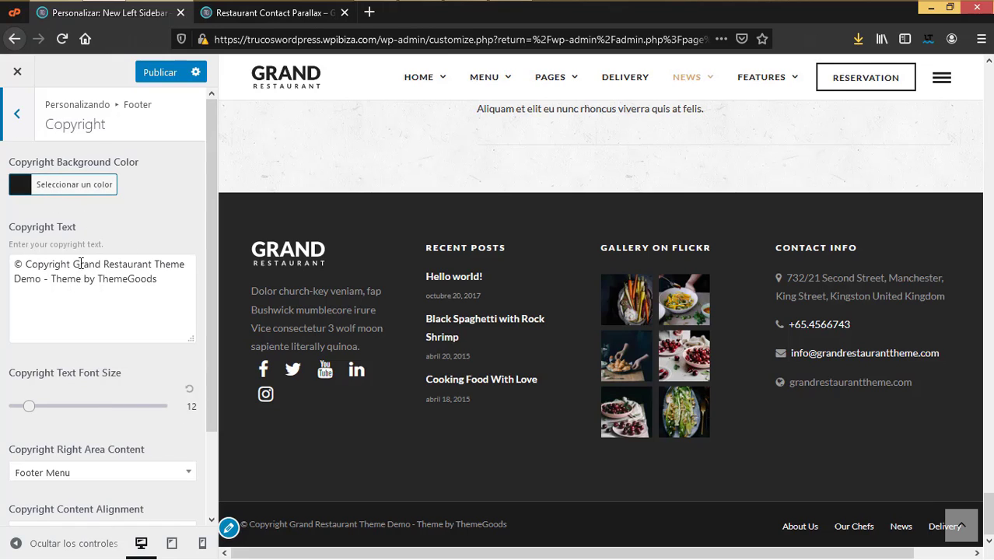
{"action": "left_click_drag", "start_coordinate": [75, 262], "coordinate": [46, 285]}
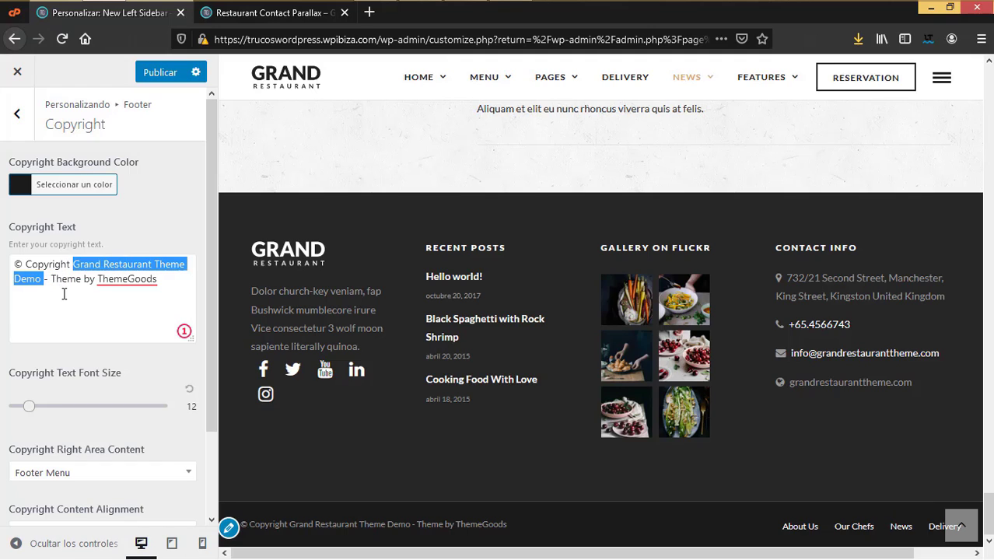
{"action": "type", "text": "Mi "}
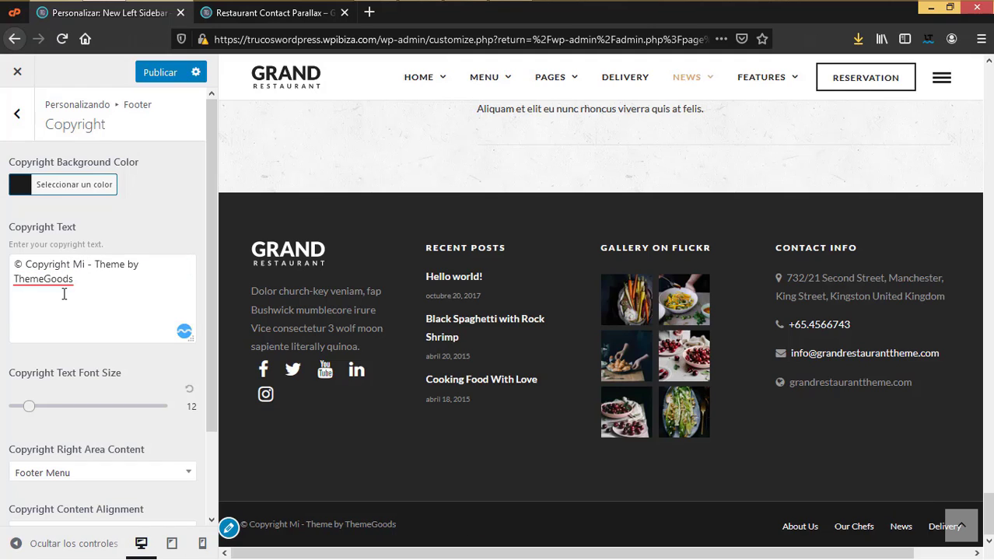
{"action": "type", "text": "restaurant"}
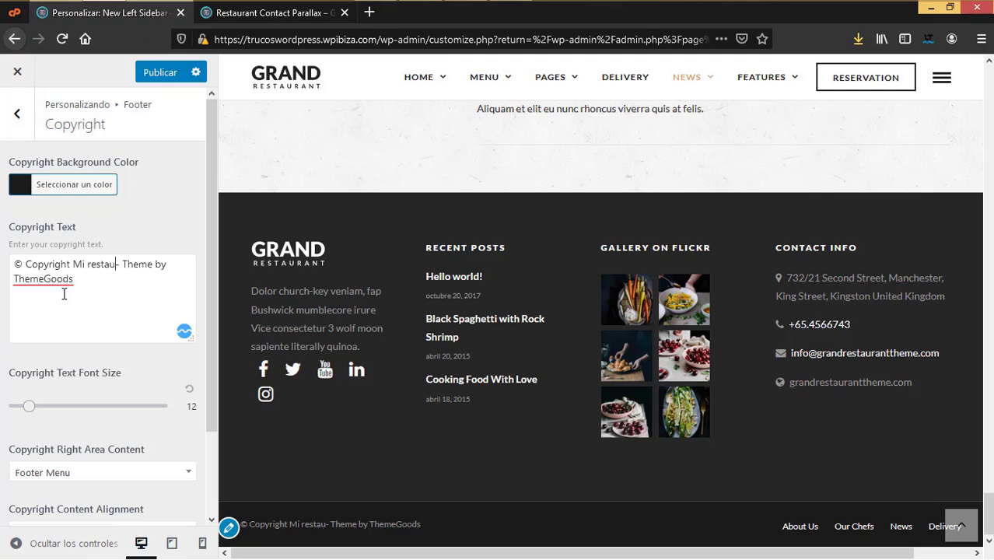
{"action": "type", "text": "e"}
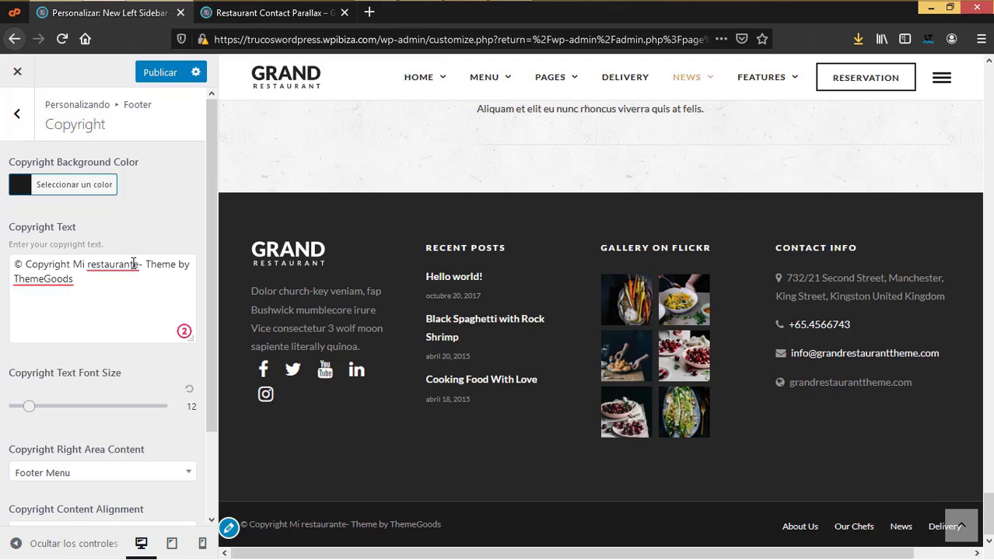
{"action": "left_click", "coordinate": [156, 285], "text": "shift"}
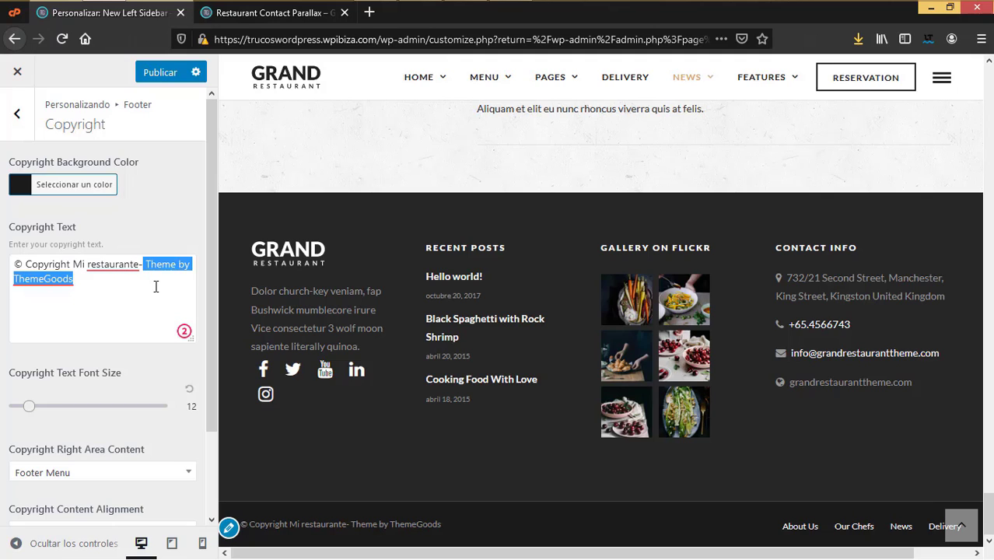
{"action": "key", "text": "BackSpace"}
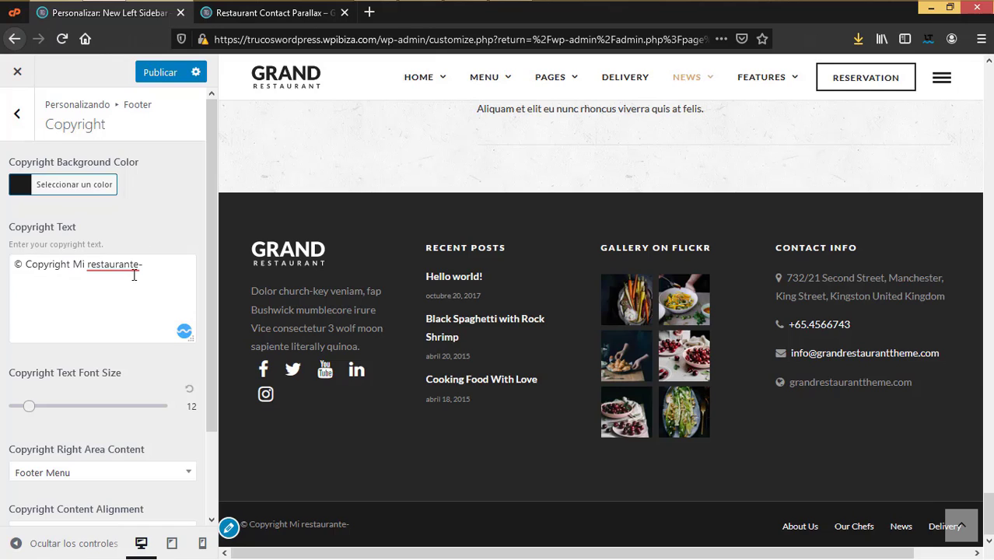
{"action": "key", "text": "BackSpace"}
{"action": "type", "text": "2020"}
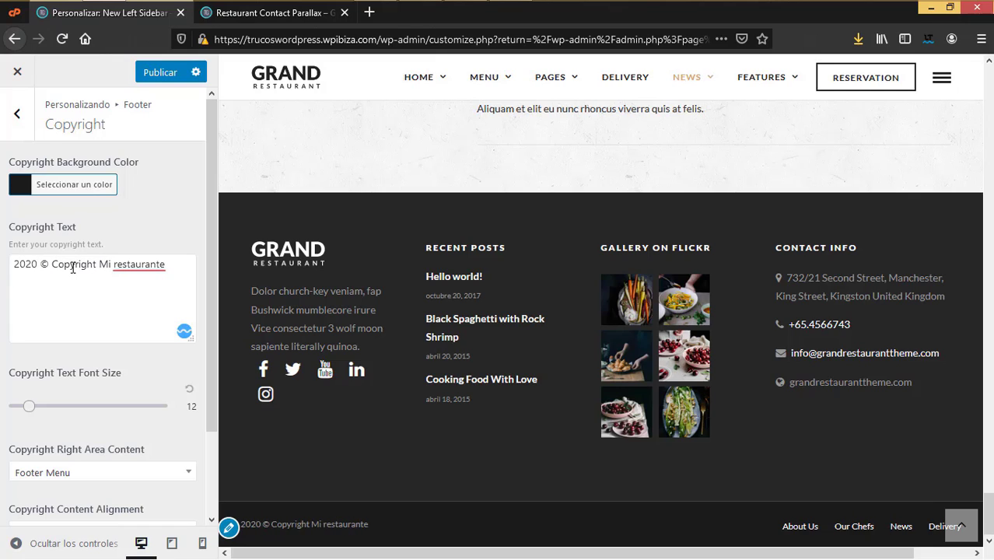
Step: Keep Footer Menu for the copyright right area and the alignment unchanged, then return to the main sections
{"action": "scroll", "coordinate": [67, 312], "scroll_direction": "down", "scroll_amount": 3}
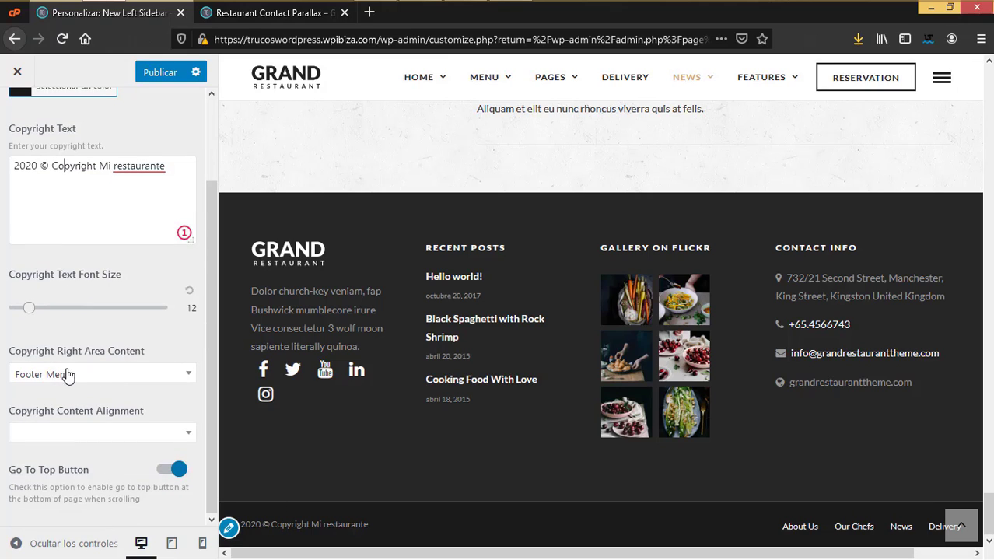
{"action": "left_click", "coordinate": [99, 376]}
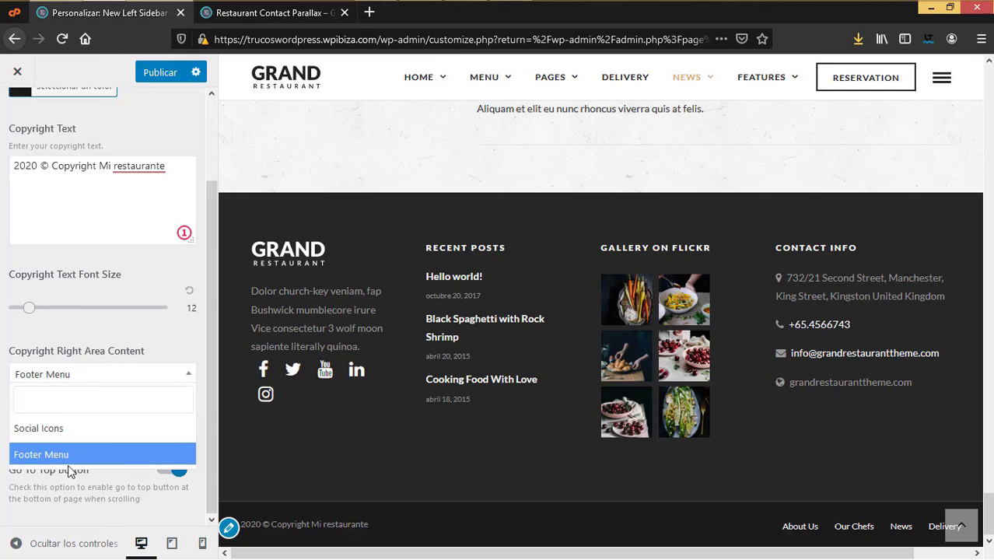
{"action": "left_click", "coordinate": [172, 450]}
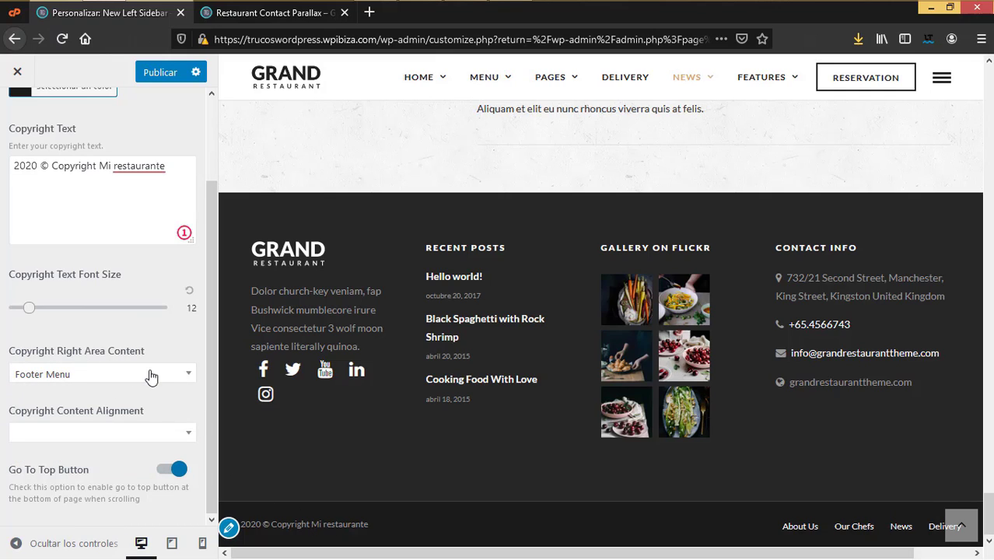
{"action": "left_click", "coordinate": [156, 440]}
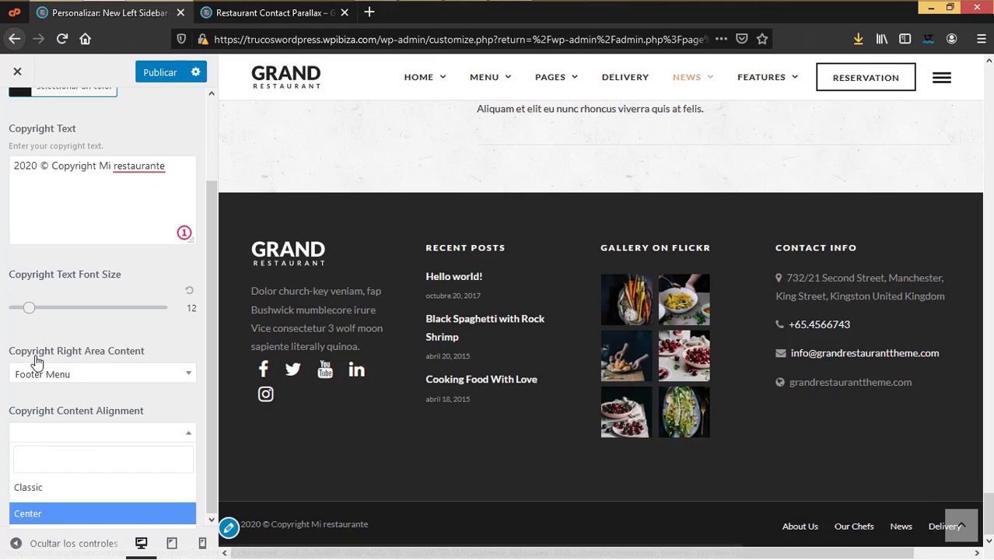
{"action": "left_click", "coordinate": [19, 333]}
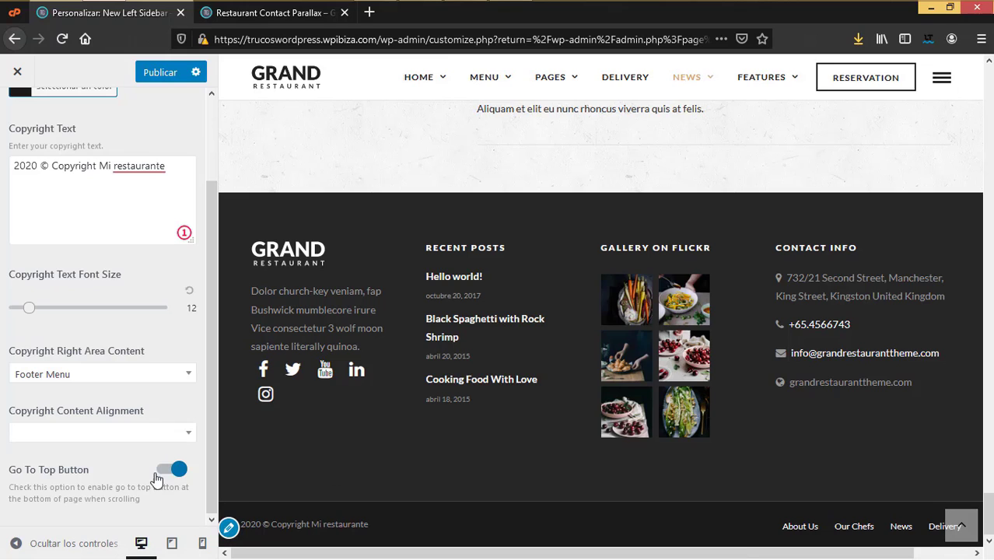
{"action": "scroll", "coordinate": [117, 405], "scroll_direction": "up", "scroll_amount": 2}
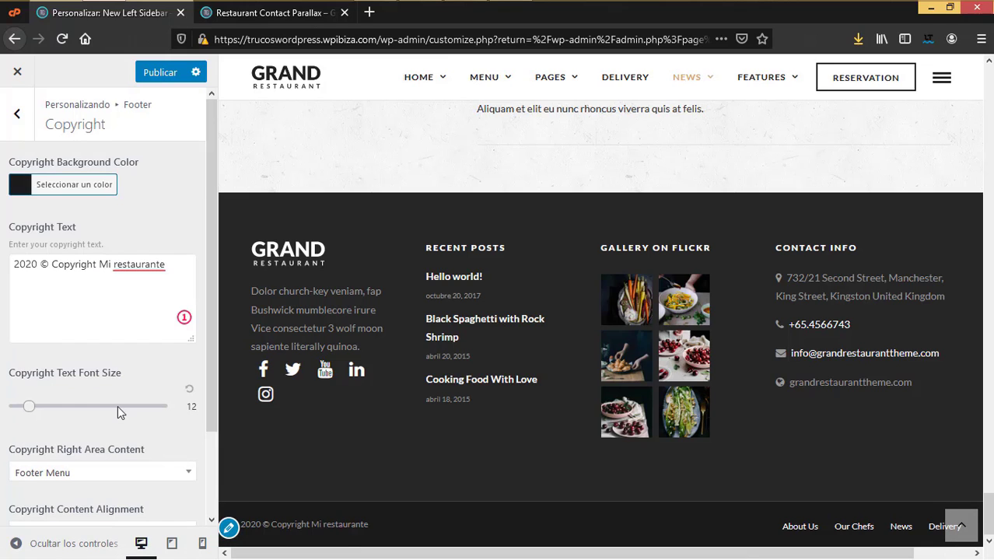
{"action": "left_click", "coordinate": [16, 114]}
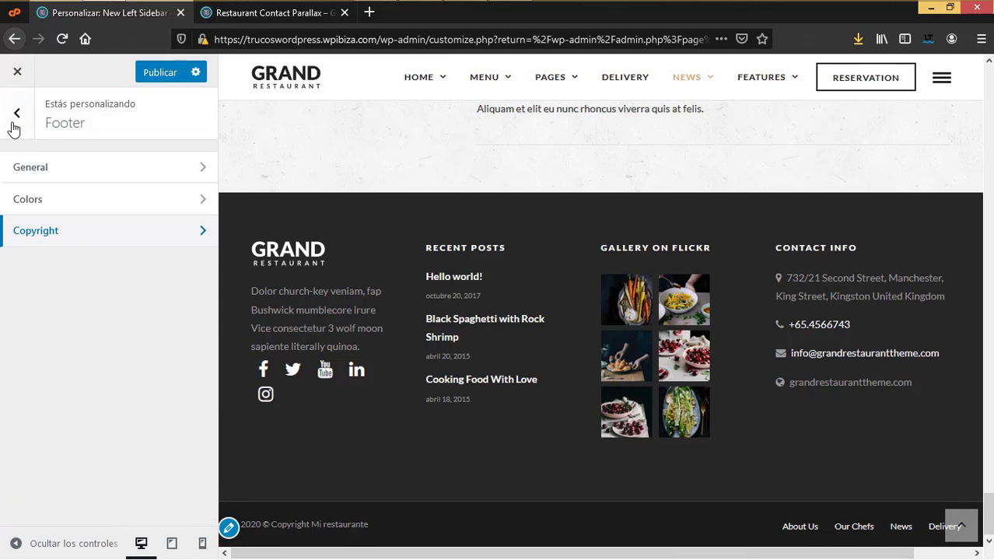
{"action": "left_click", "coordinate": [16, 114]}
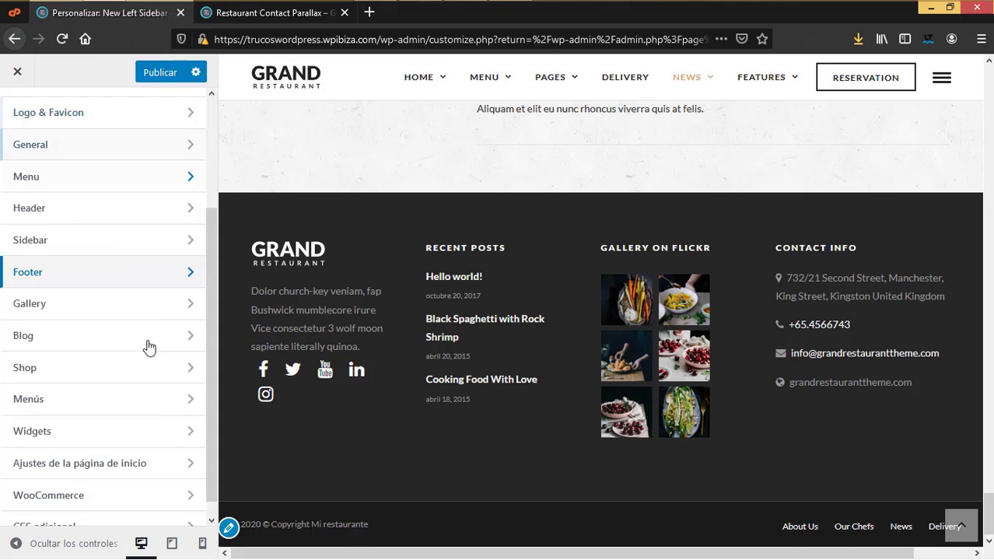
Step: Open the Gallery settings and show the Features > Gallery page in the preview
{"action": "left_click", "coordinate": [54, 302]}
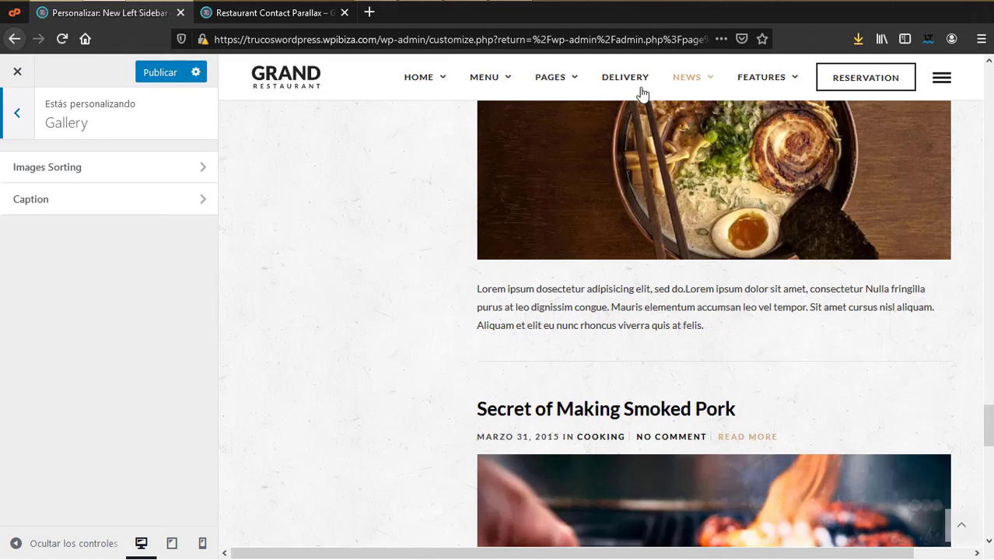
{"action": "mouse_move", "coordinate": [746, 92]}
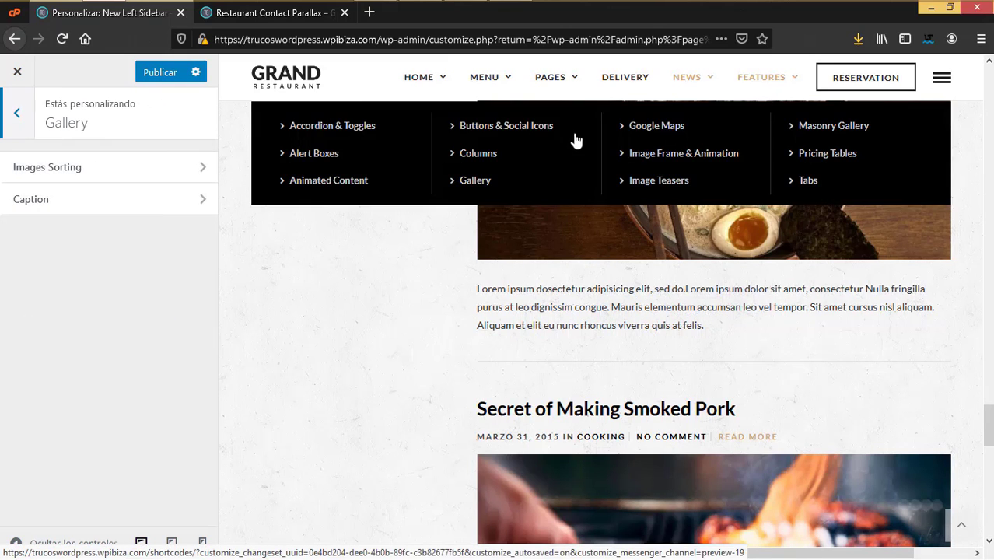
{"action": "left_click", "coordinate": [481, 184]}
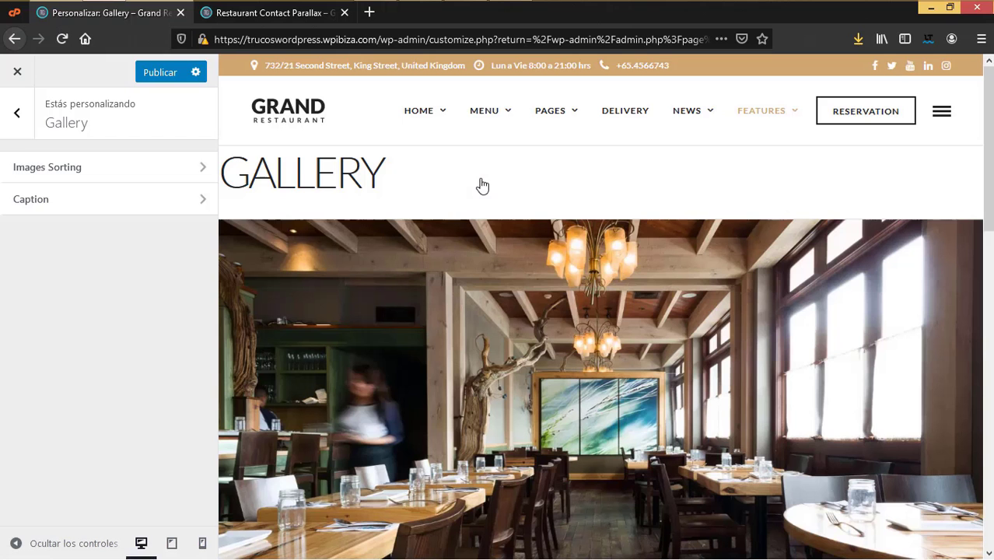
Step: Check the gallery Images Sorting, leaving it at By Drag&drop
{"action": "left_click", "coordinate": [107, 167]}
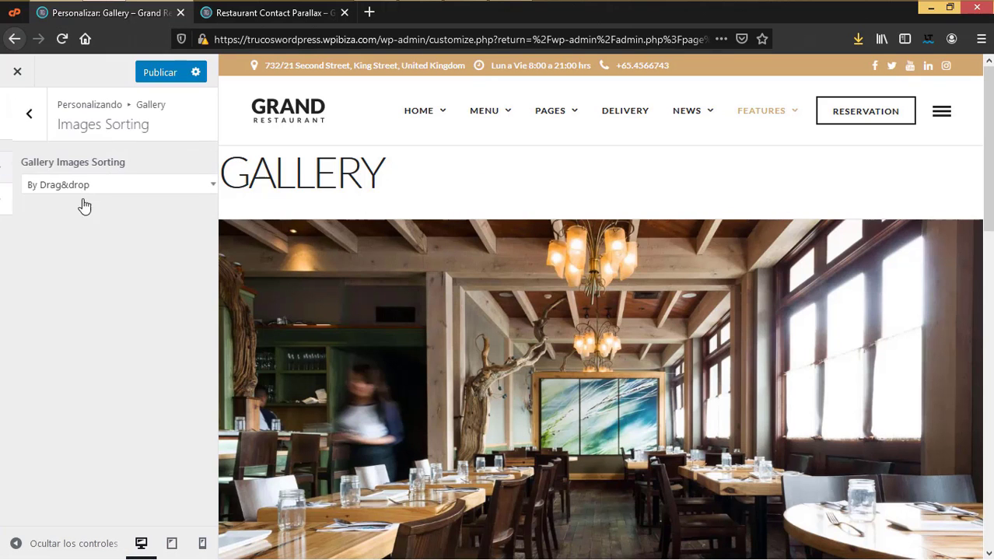
{"action": "scroll", "coordinate": [541, 339], "scroll_direction": "down", "scroll_amount": 5}
{"action": "left_click", "coordinate": [109, 184]}
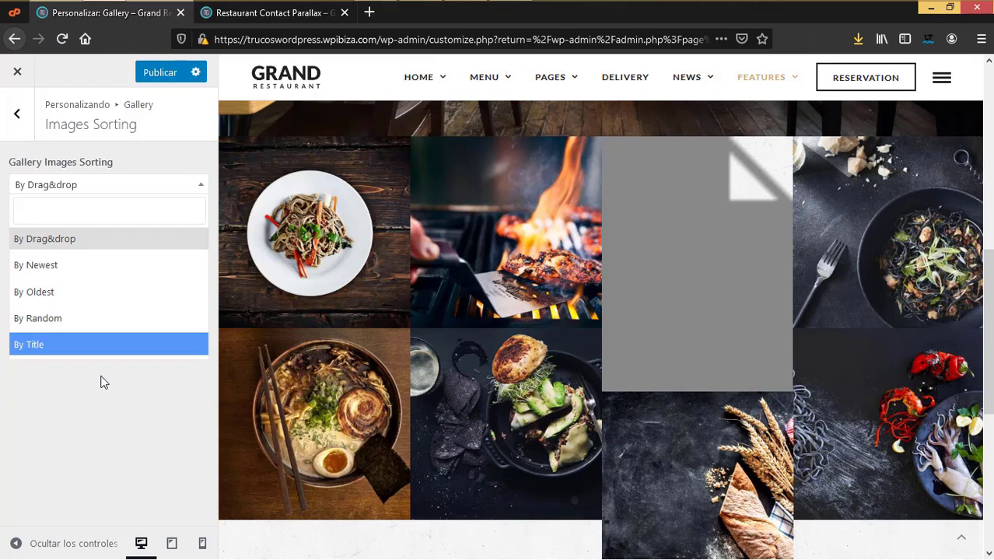
{"action": "left_click_drag", "start_coordinate": [99, 382], "coordinate": [26, 191]}
{"action": "key", "text": "Escape"}
Step: Review the gallery caption settings, with captions shown in the lightbox, then open the Blog section
{"action": "left_click", "coordinate": [35, 201]}
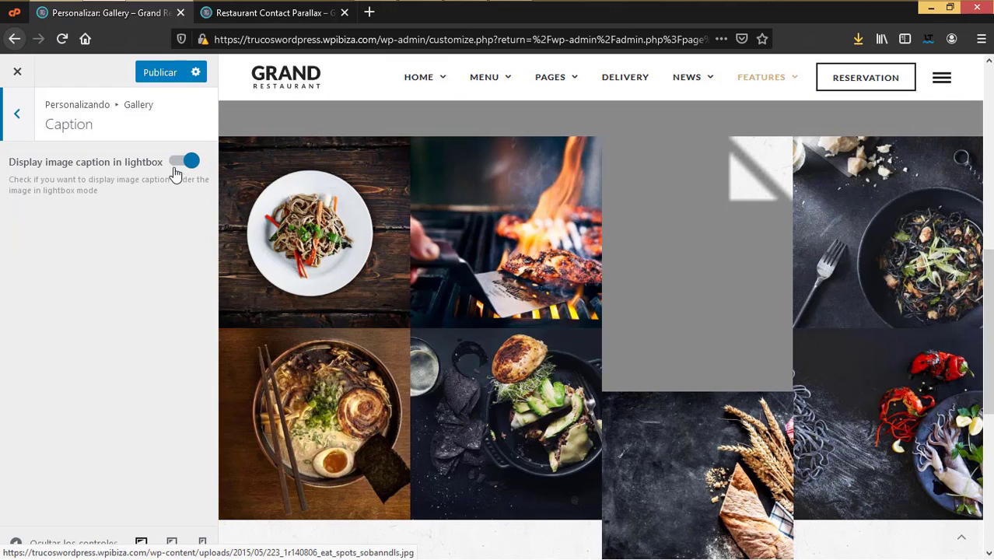
{"action": "left_click", "coordinate": [17, 114]}
{"action": "left_click", "coordinate": [17, 114]}
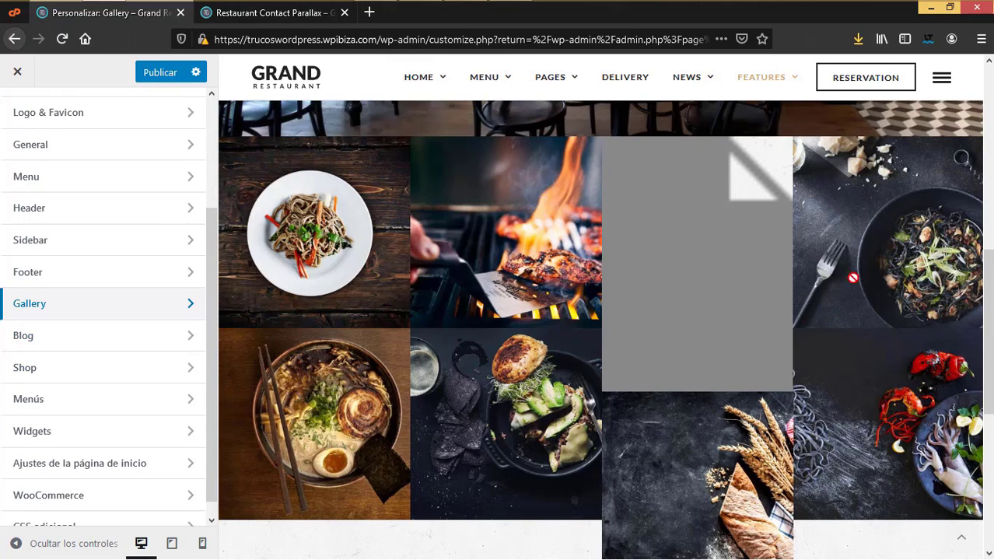
{"action": "left_click", "coordinate": [34, 338]}
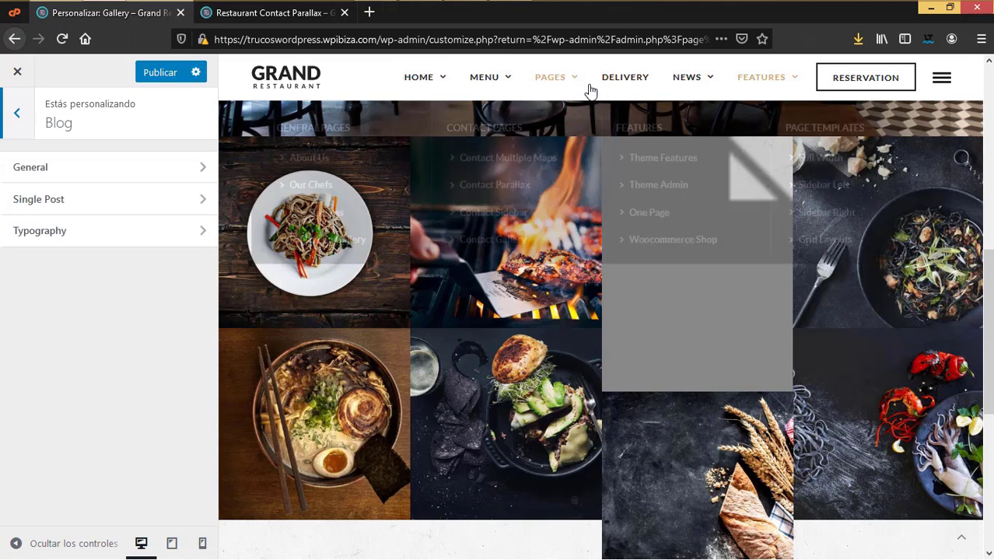
Step: Preview the News > Left Sidebar blog page and open the Blog General settings
{"action": "mouse_move", "coordinate": [712, 81]}
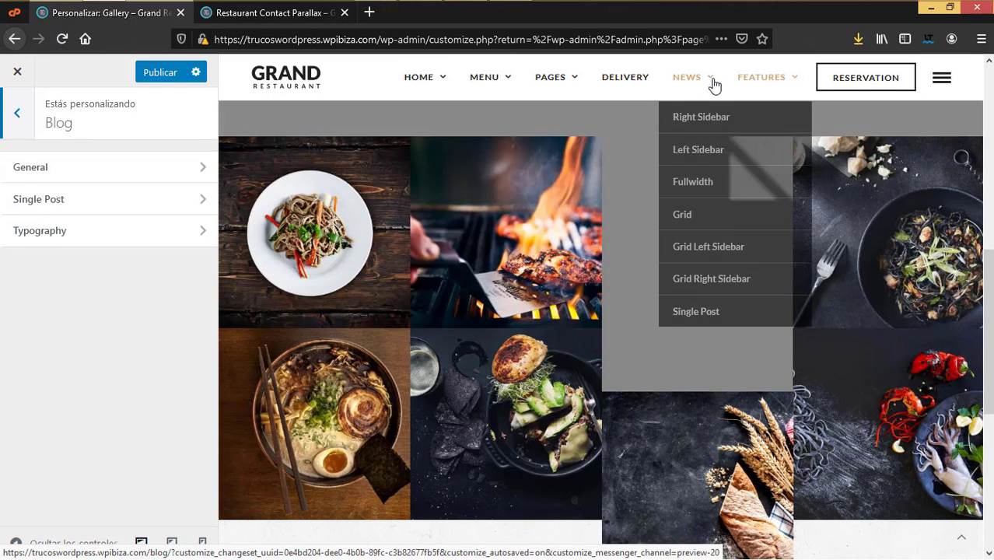
{"action": "left_click", "coordinate": [714, 155]}
{"action": "scroll", "coordinate": [634, 329], "scroll_direction": "down", "scroll_amount": 4}
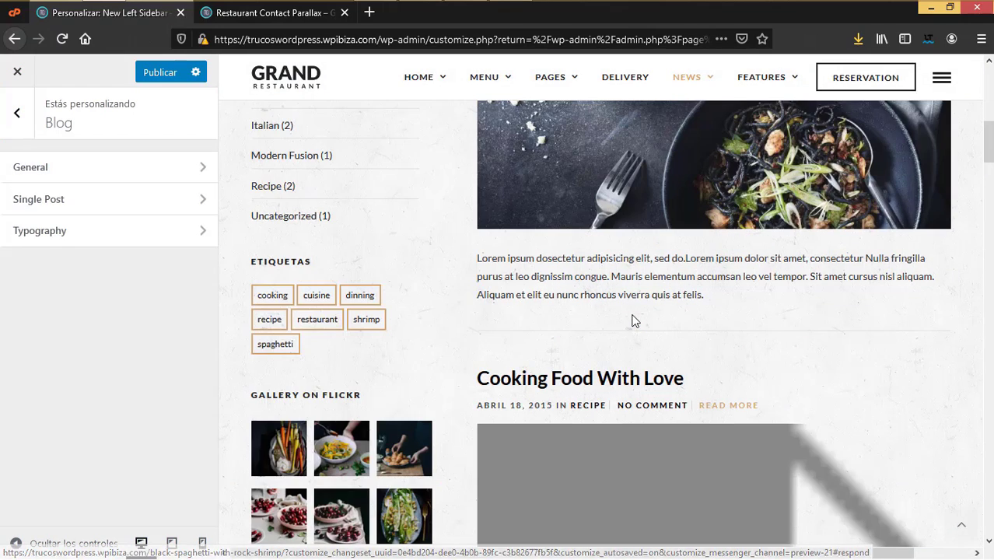
{"action": "scroll", "coordinate": [634, 320], "scroll_direction": "up", "scroll_amount": 1}
{"action": "left_click", "coordinate": [73, 167]}
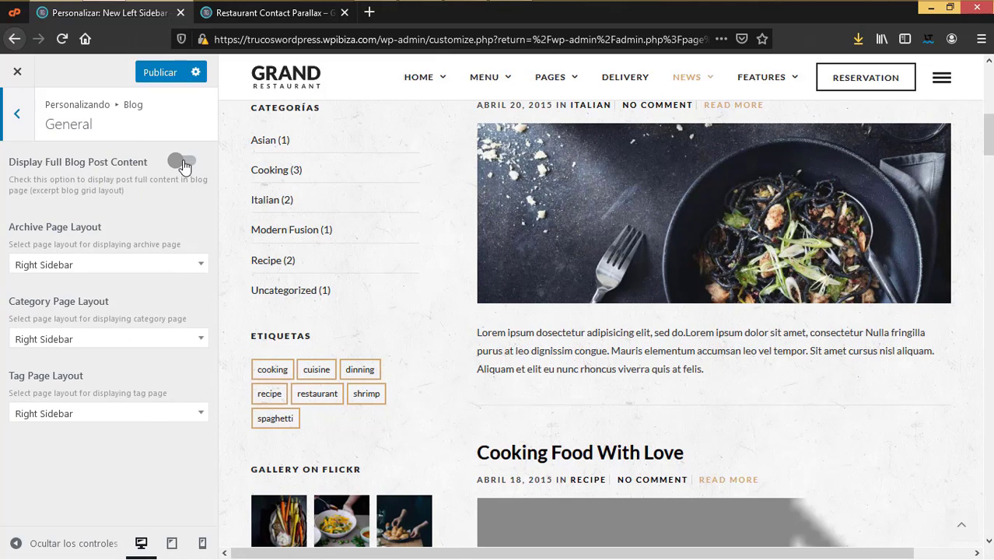
Step: Leave the Archive and Category Page Layouts on Right Sidebar, then go back to the Blog list
{"action": "left_click", "coordinate": [123, 268]}
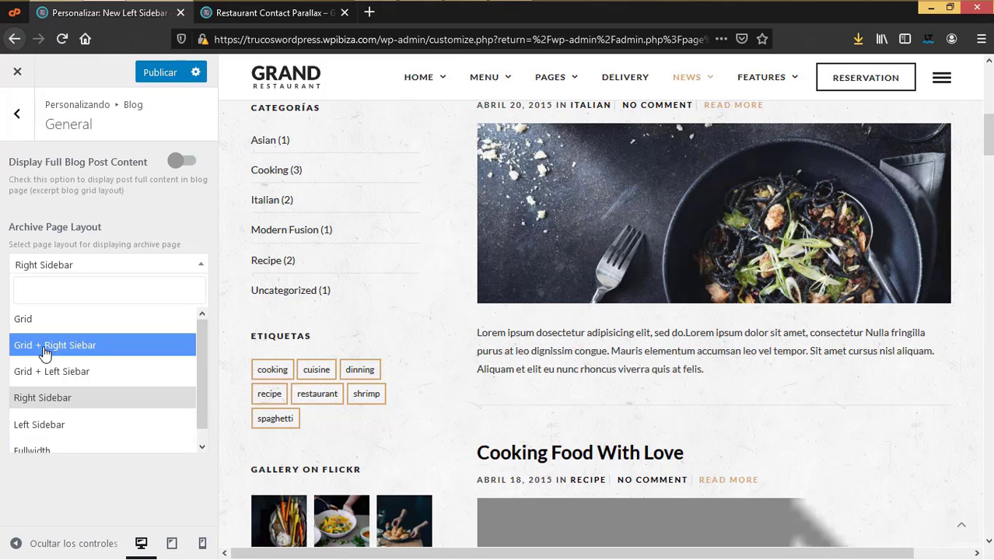
{"action": "key", "text": "Escape"}
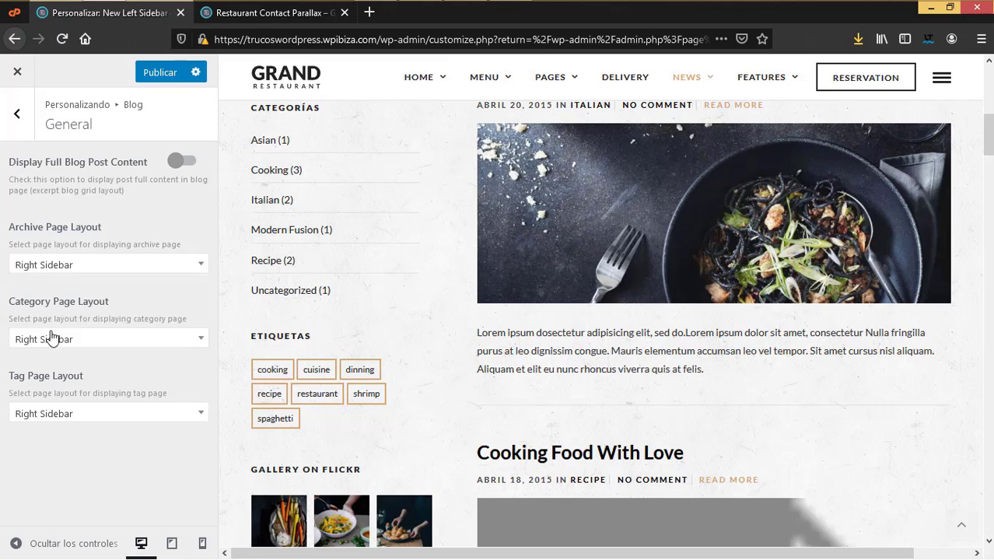
{"action": "left_click", "coordinate": [177, 340]}
{"action": "left_click", "coordinate": [177, 341]}
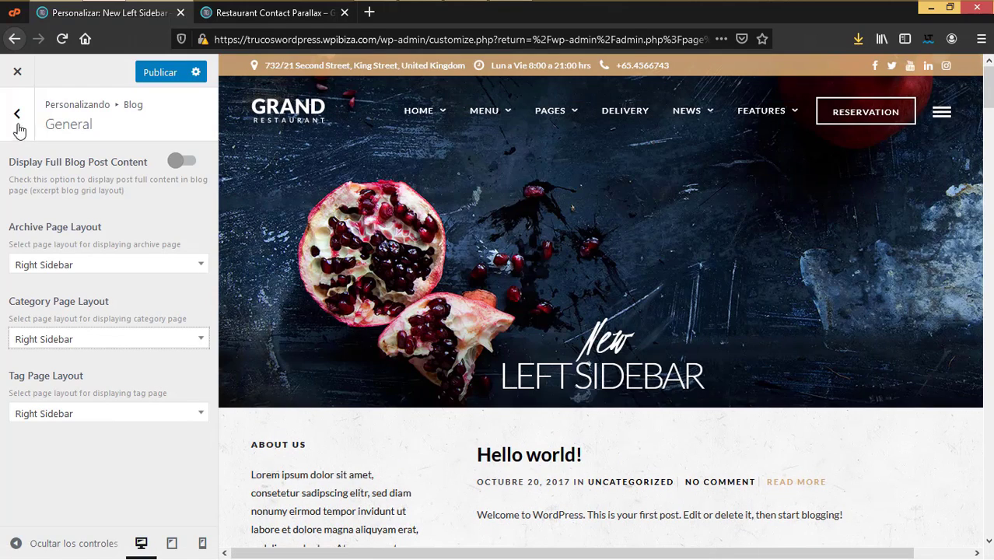
{"action": "left_click", "coordinate": [18, 123]}
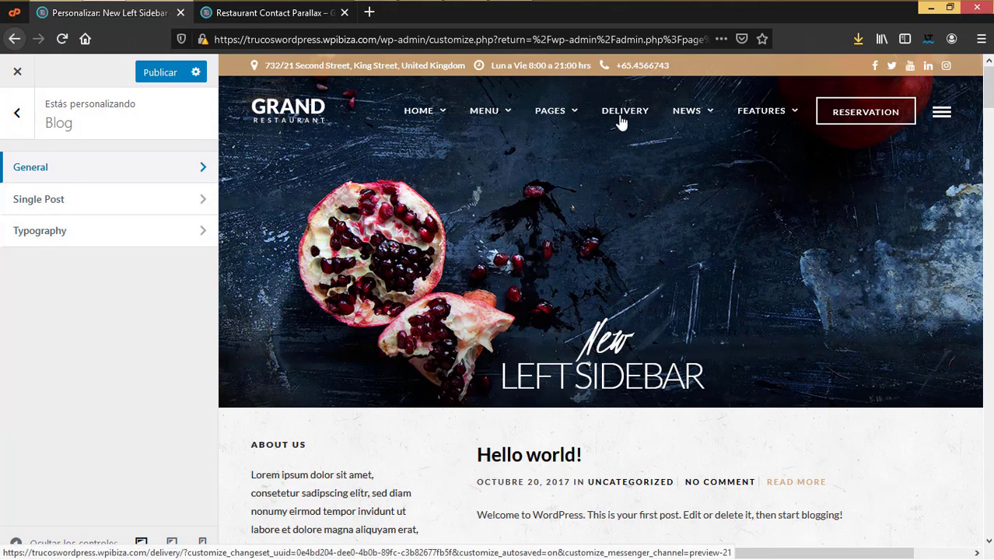
Step: Preview a single post page and review the Blog Single Post settings
{"action": "mouse_move", "coordinate": [692, 136]}
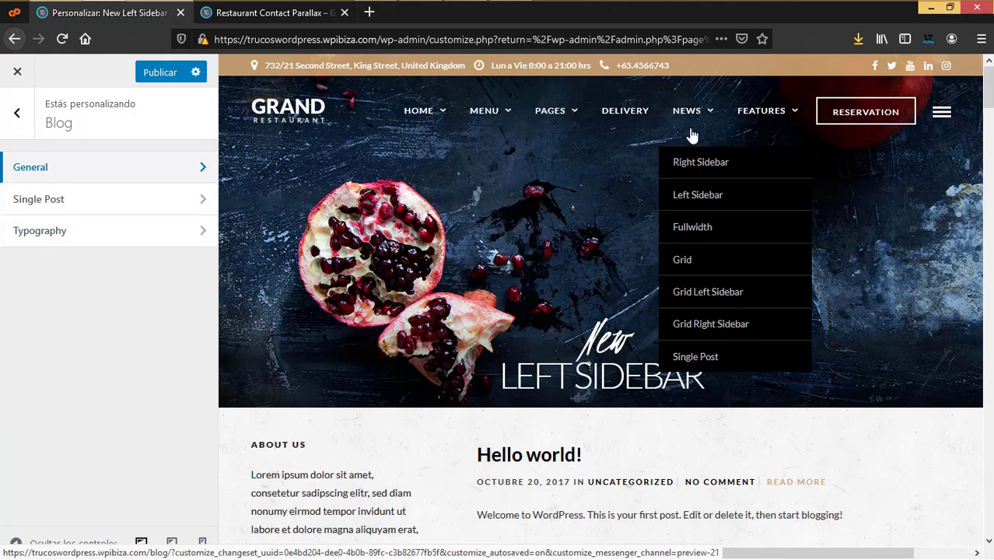
{"action": "left_click", "coordinate": [700, 358]}
{"action": "scroll", "coordinate": [960, 463], "scroll_direction": "down", "scroll_amount": 2}
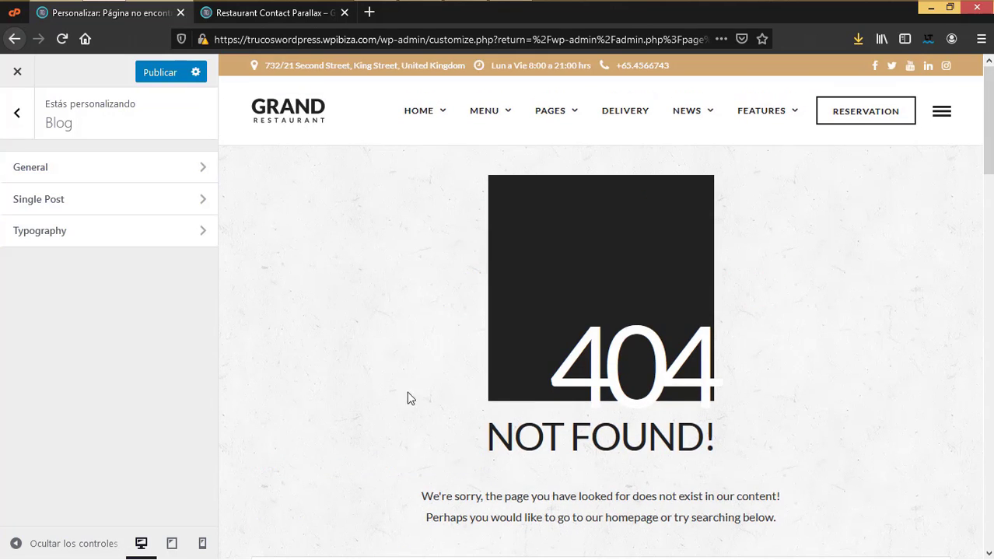
{"action": "left_click", "coordinate": [78, 199]}
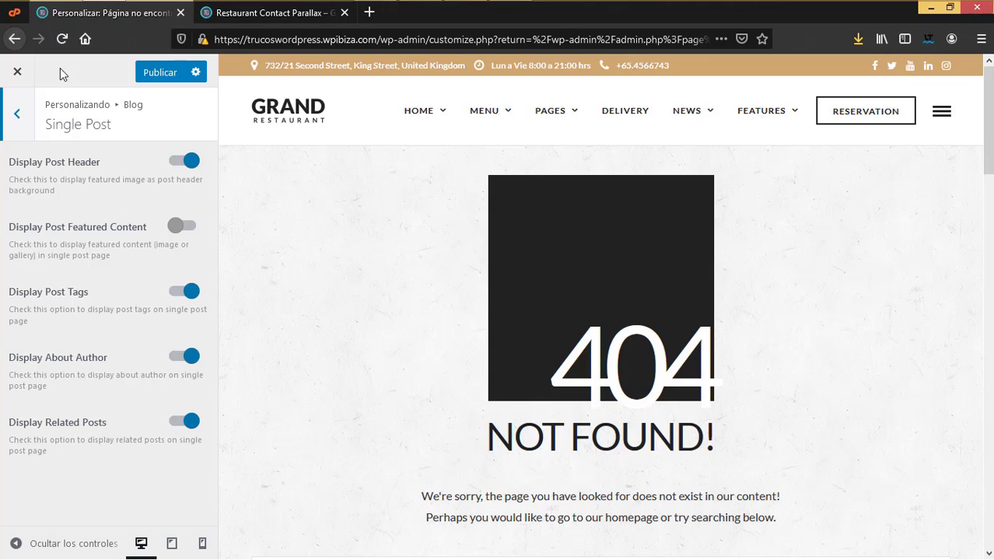
{"action": "left_click", "coordinate": [17, 114]}
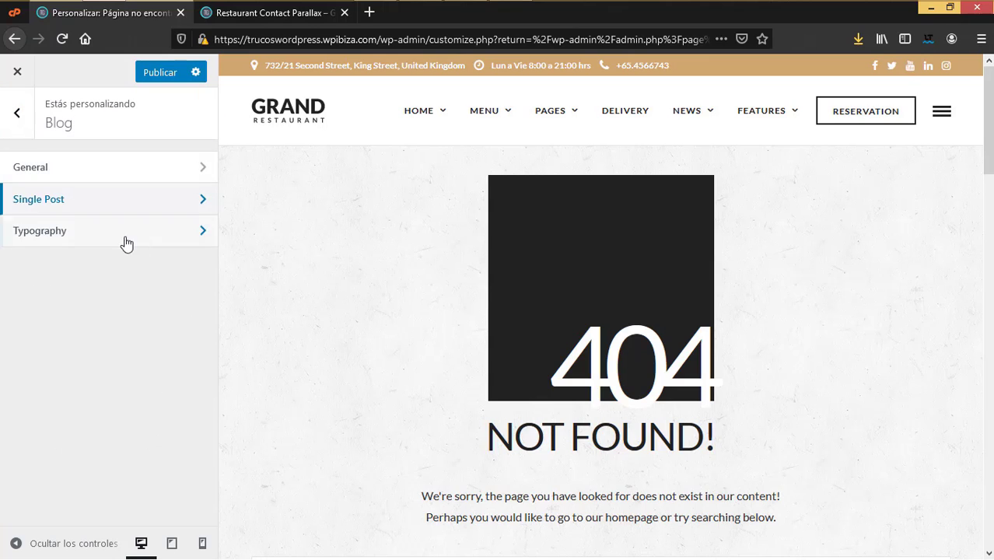
Step: Preview the News Grid Left Sidebar page, review Blog Typography, and return to the main sections
{"action": "mouse_move", "coordinate": [684, 115]}
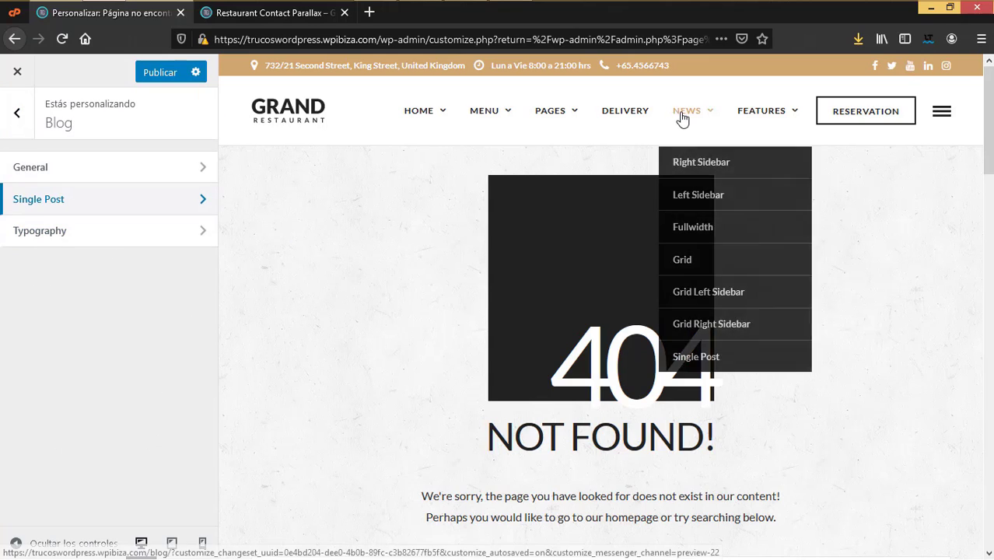
{"action": "left_click", "coordinate": [694, 259]}
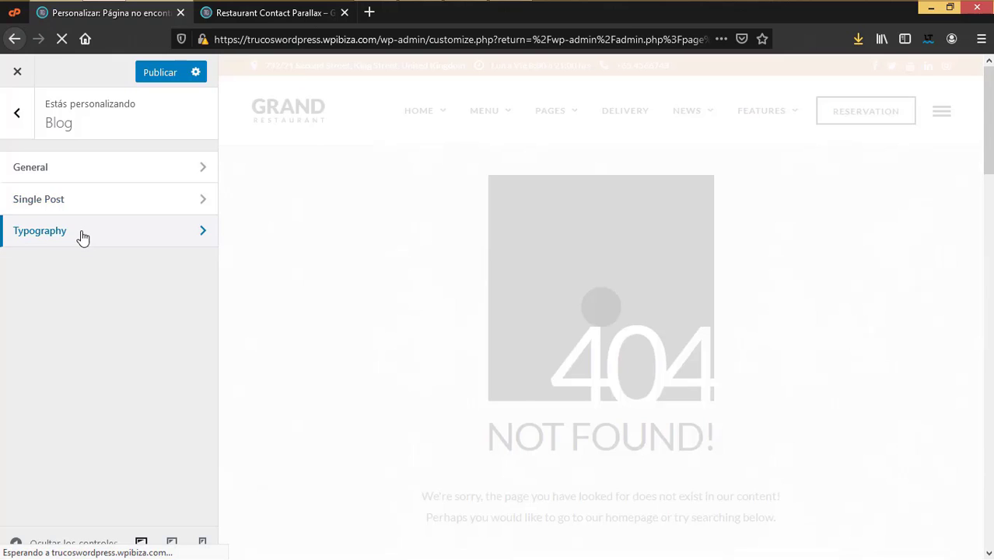
{"action": "left_click", "coordinate": [80, 232]}
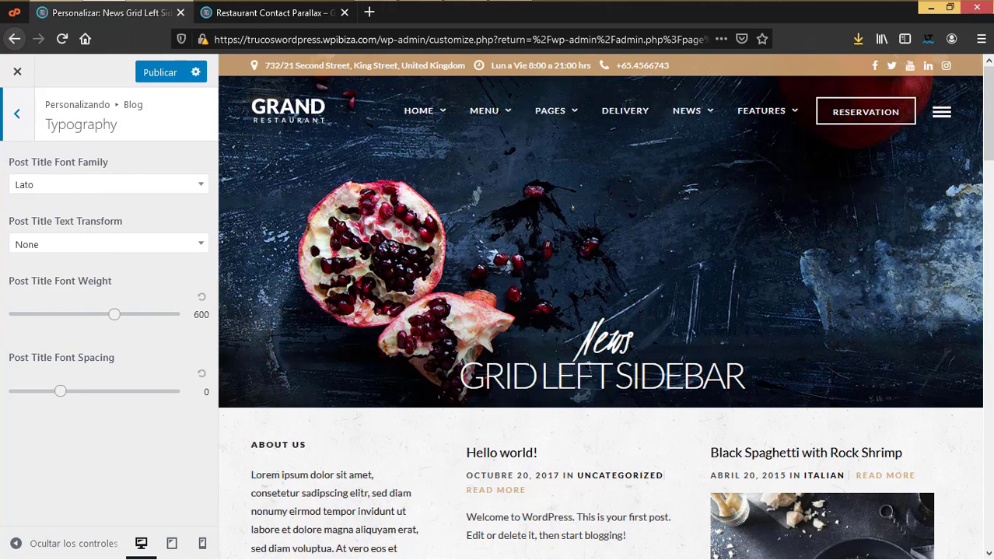
{"action": "scroll", "coordinate": [497, 310], "scroll_direction": "down", "scroll_amount": 3}
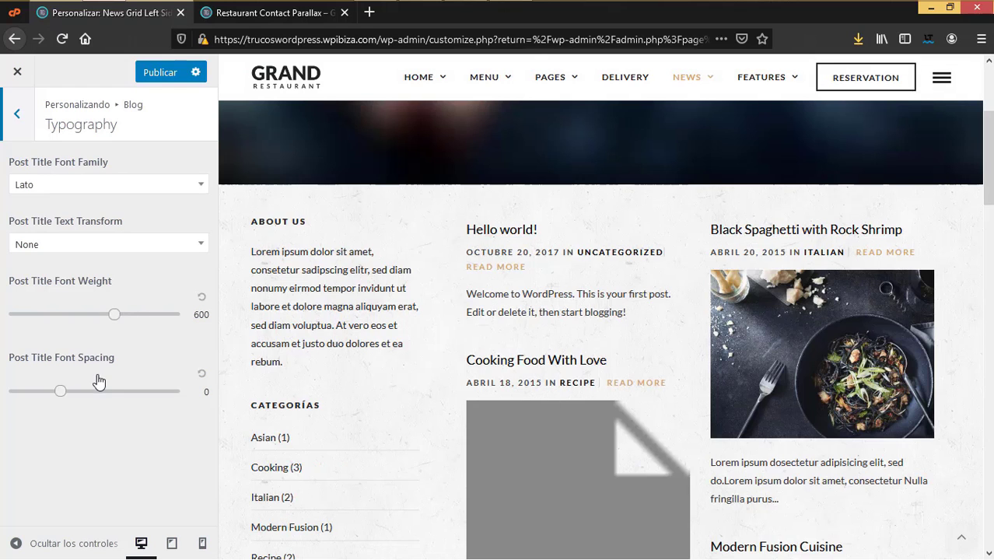
{"action": "left_click", "coordinate": [22, 111]}
{"action": "left_click", "coordinate": [19, 113]}
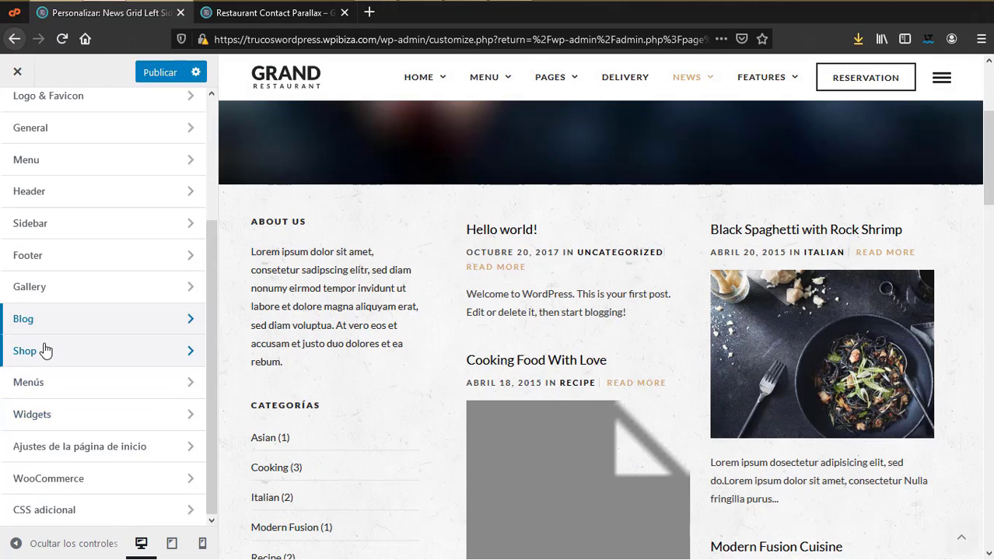
Step: Keep the Shop main page layout at Fullwidth
{"action": "left_click", "coordinate": [45, 349]}
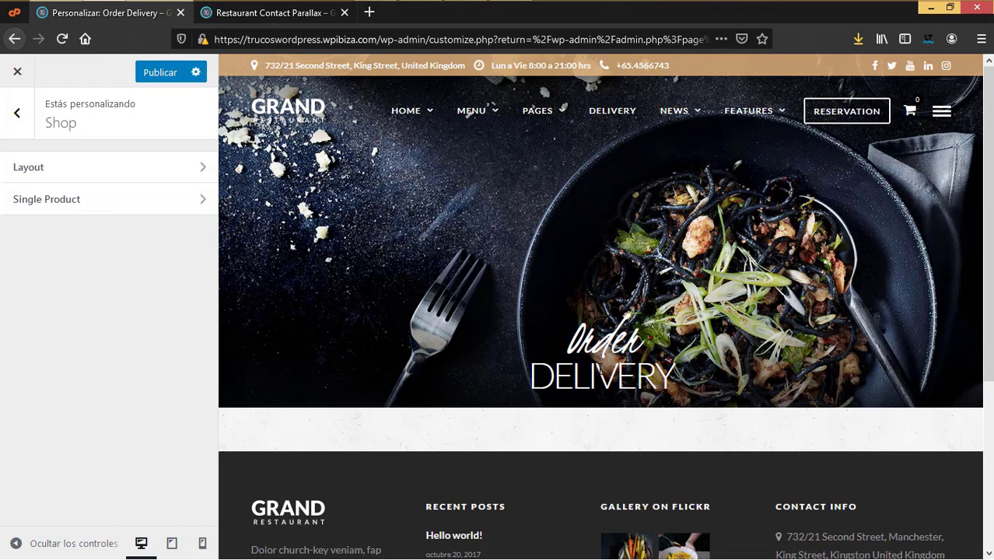
{"action": "left_click", "coordinate": [65, 169]}
{"action": "left_click", "coordinate": [192, 216]}
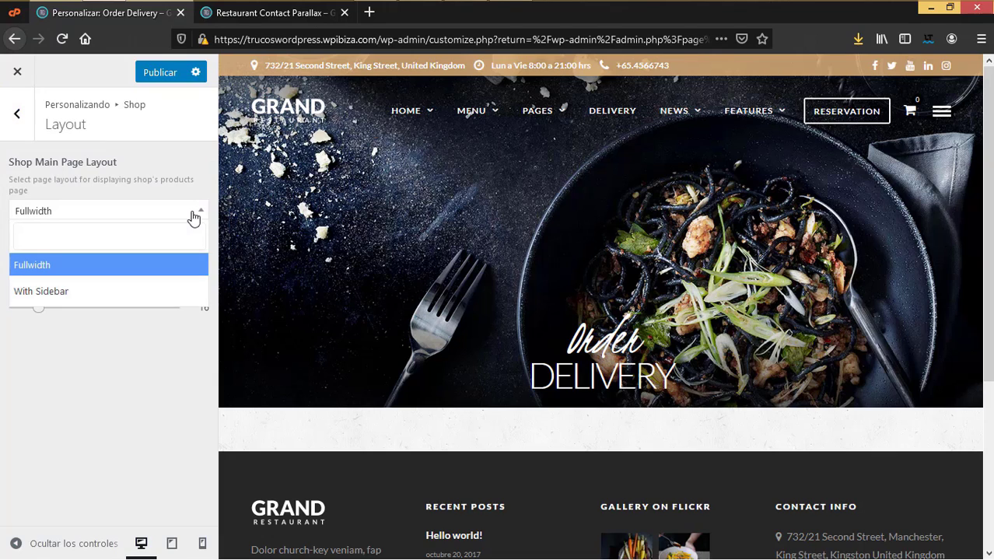
{"action": "left_click", "coordinate": [51, 271]}
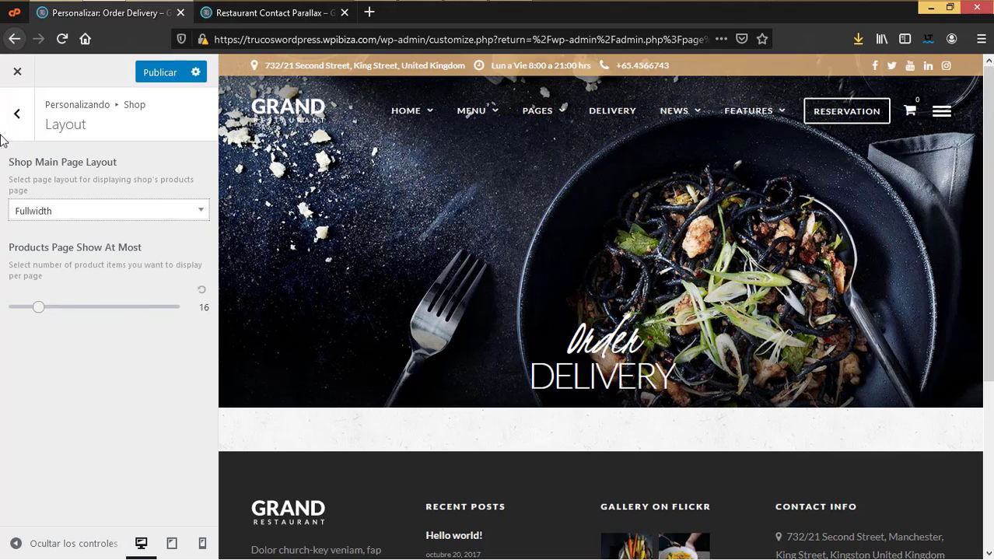
{"action": "left_click", "coordinate": [20, 119]}
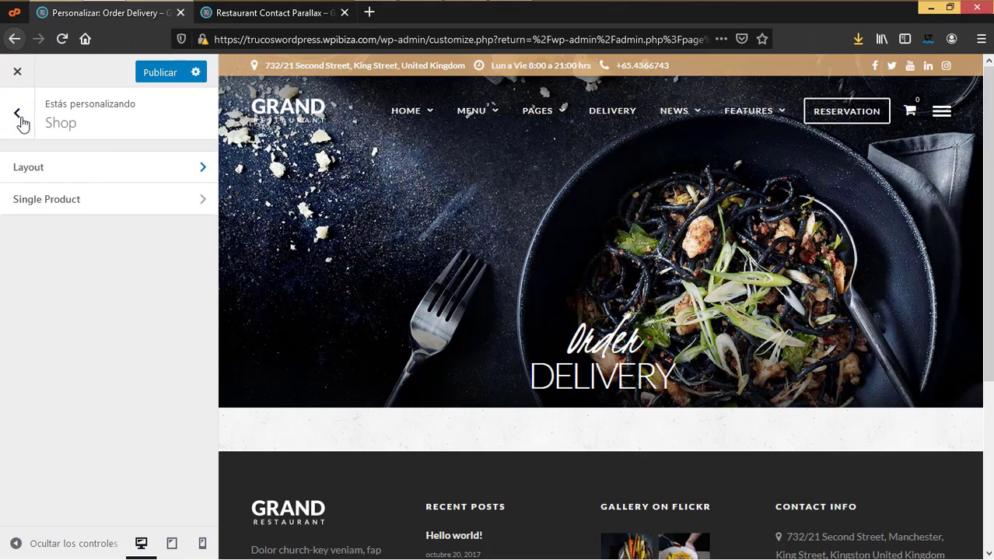
Step: Review the Single Product settings, keeping related products shown, and return to the main sections
{"action": "left_click", "coordinate": [59, 204]}
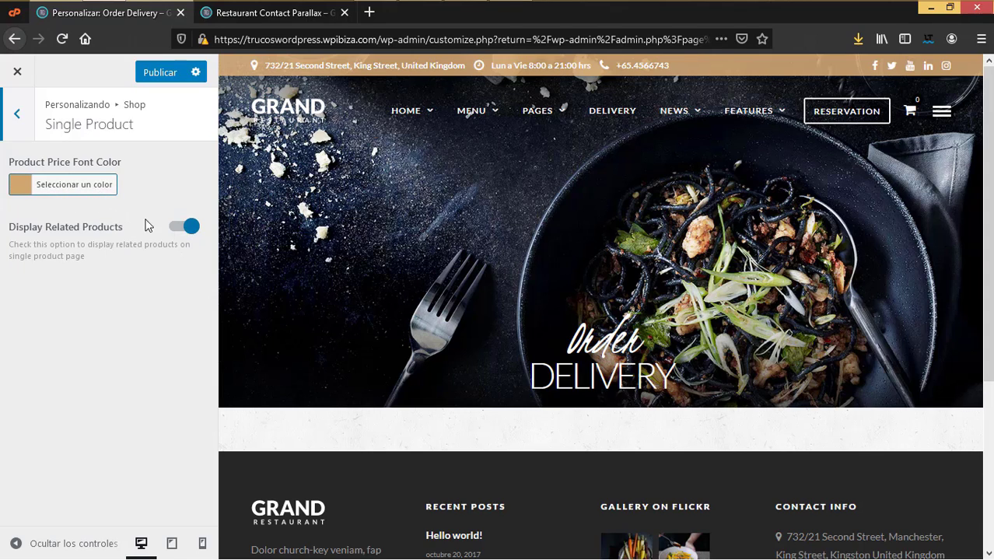
{"action": "left_click", "coordinate": [24, 122]}
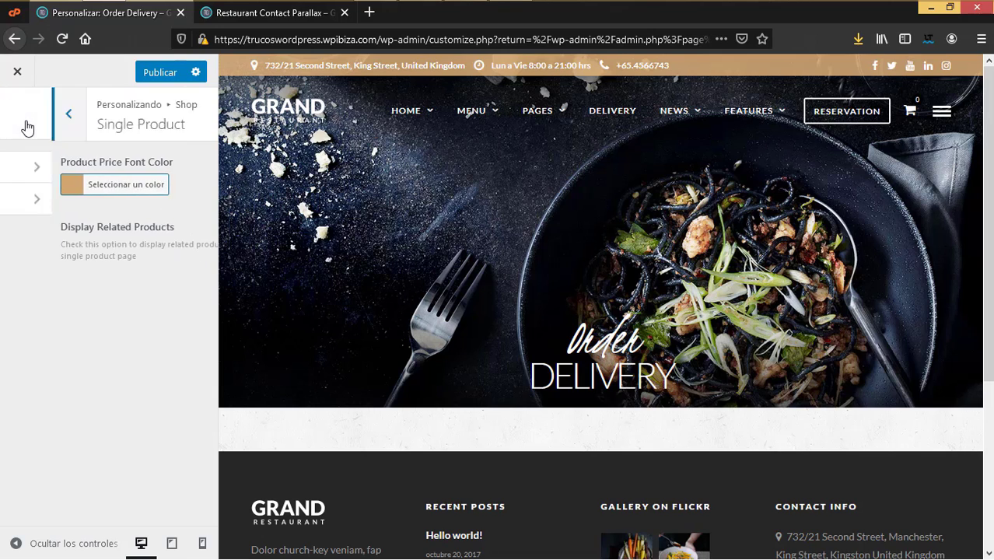
{"action": "left_click", "coordinate": [24, 123]}
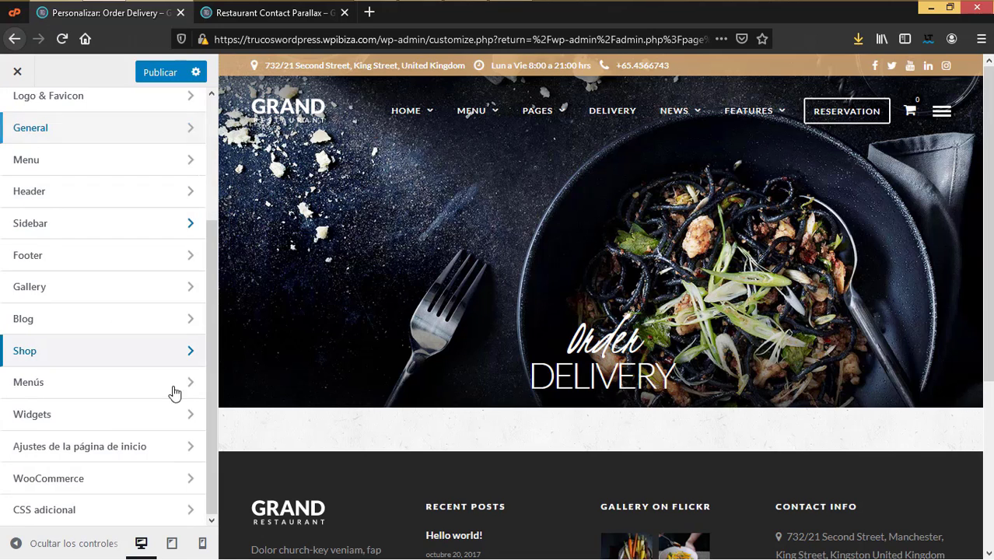
Step: Browse the Menús section, then open Widgets to see Side Menu Sidebar and Footer Sidebar
{"action": "left_click", "coordinate": [38, 389]}
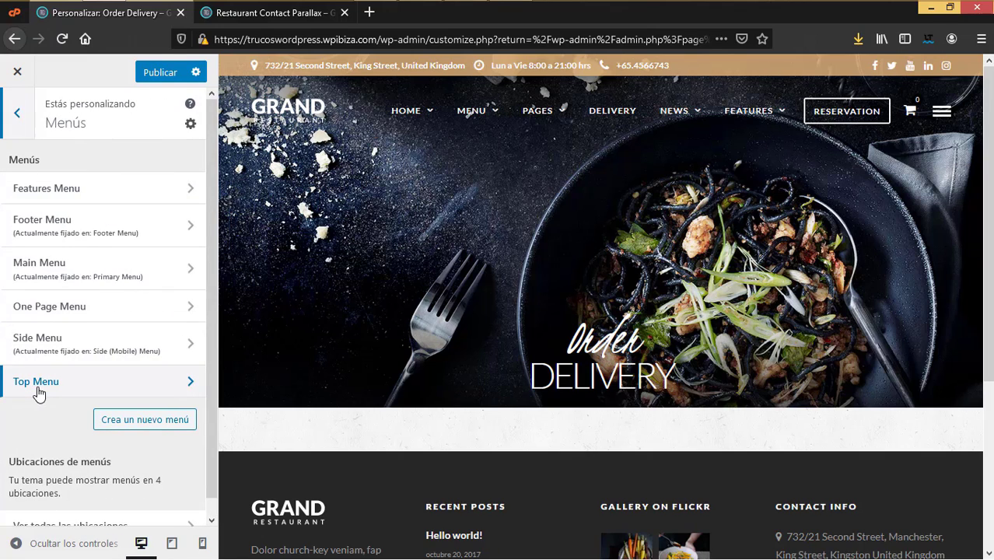
{"action": "scroll", "coordinate": [80, 424], "scroll_direction": "down", "scroll_amount": 1}
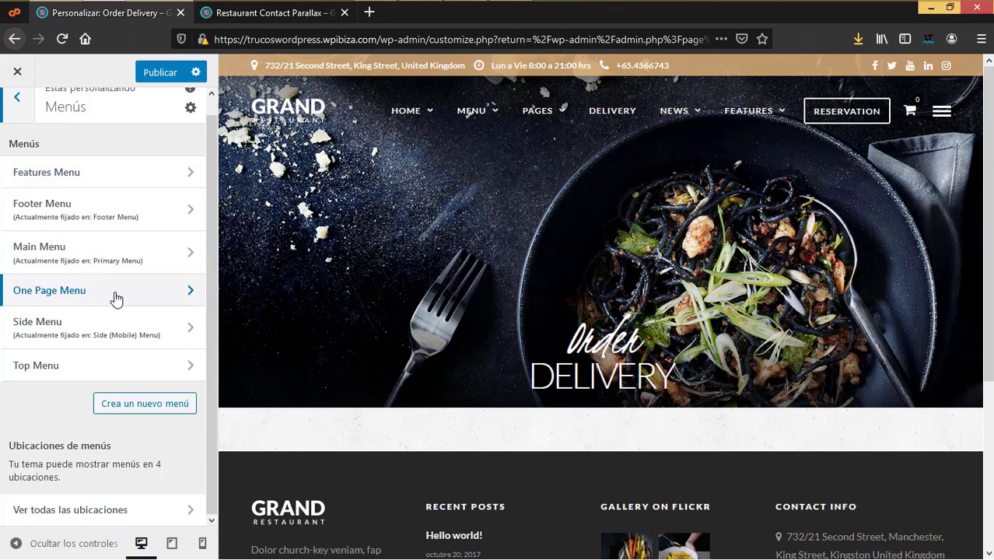
{"action": "left_click", "coordinate": [16, 98]}
{"action": "left_click", "coordinate": [68, 414]}
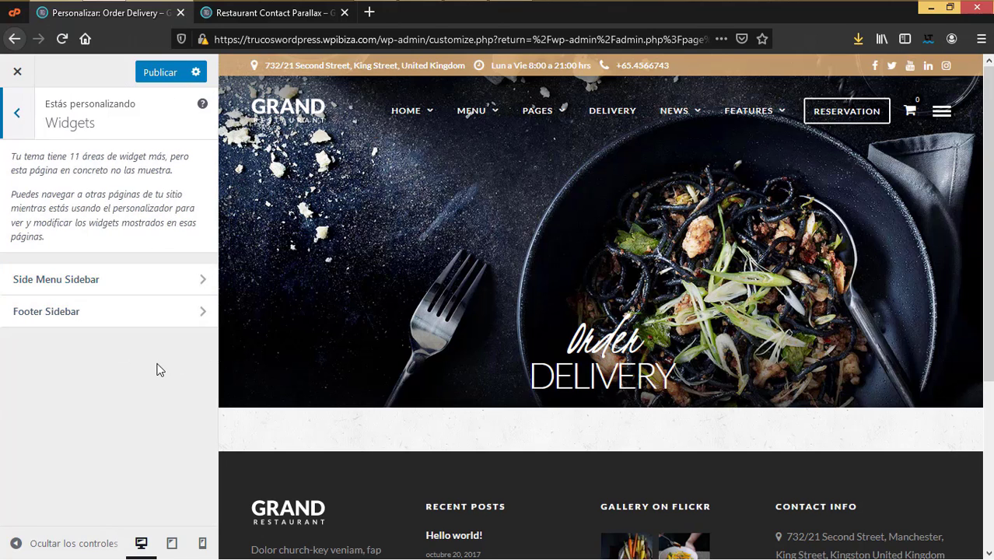
Step: Inspect the Custom Flickr widget in the Side Menu Sidebar
{"action": "scroll", "coordinate": [461, 385], "scroll_direction": "down", "scroll_amount": 3}
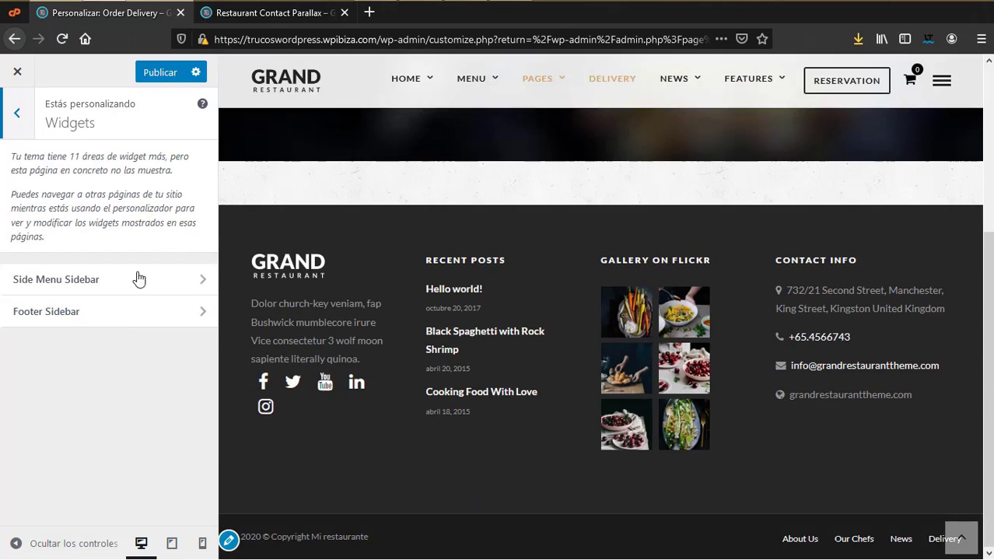
{"action": "left_click", "coordinate": [88, 287]}
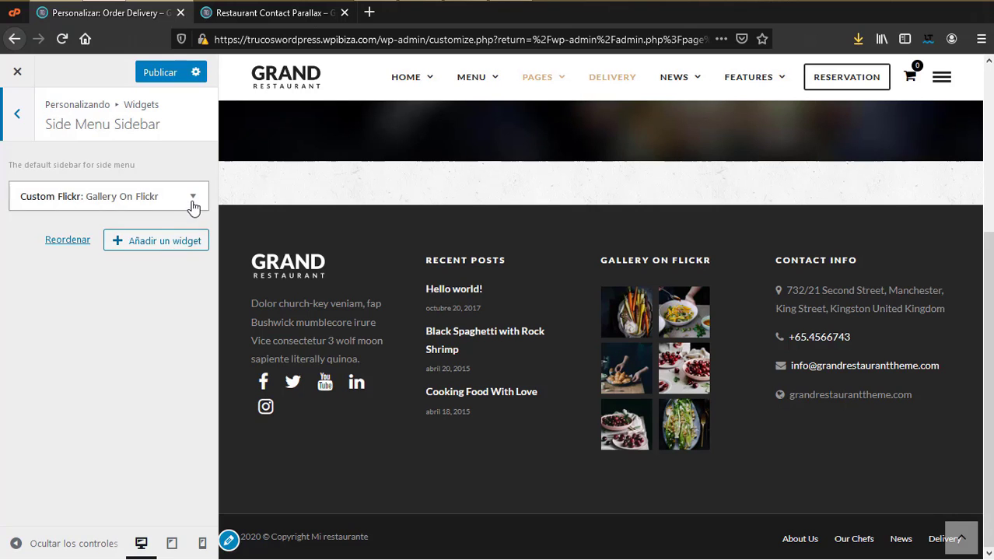
{"action": "left_click", "coordinate": [193, 198]}
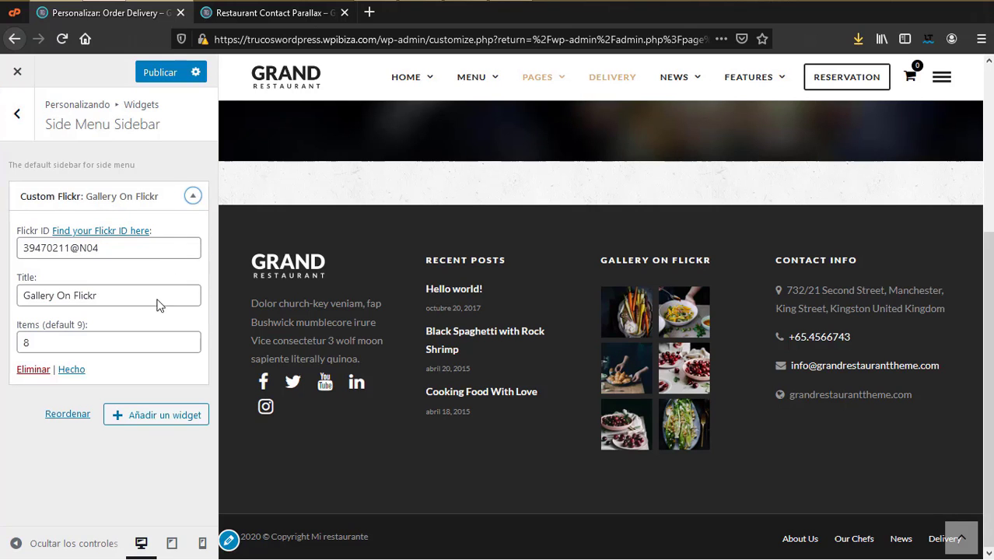
{"action": "left_click", "coordinate": [193, 196]}
{"action": "left_click", "coordinate": [22, 114]}
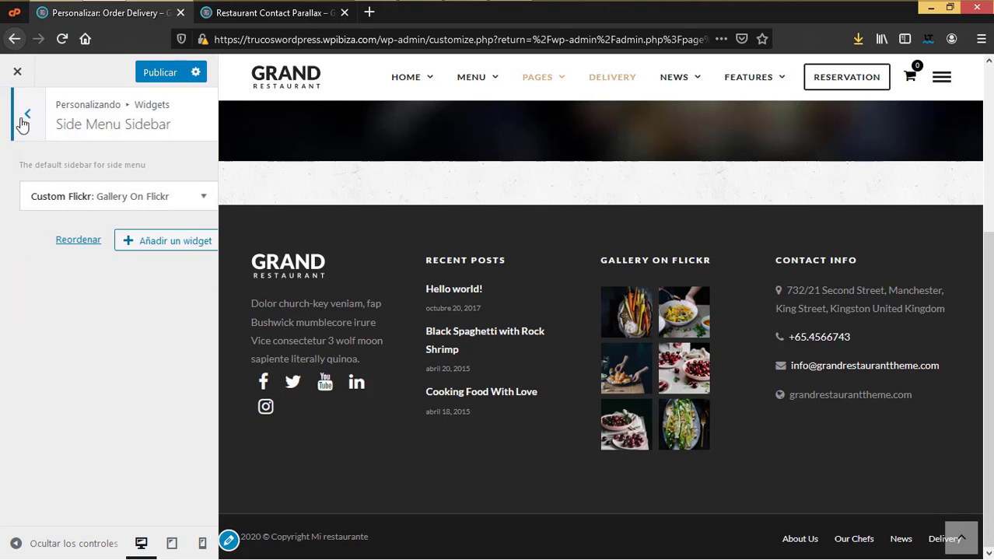
Step: Expand and scroll through the Texto widget in the Footer Sidebar
{"action": "left_click", "coordinate": [178, 325]}
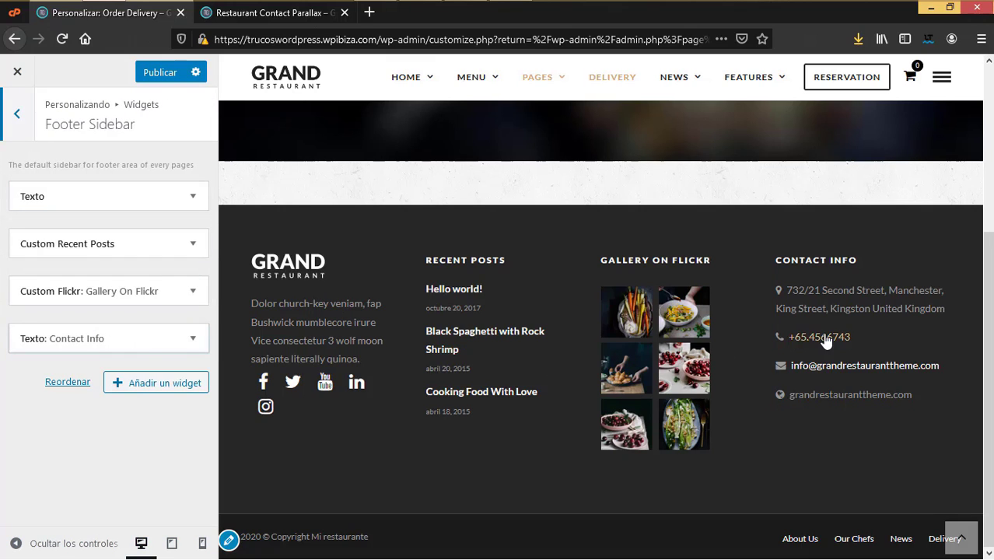
{"action": "left_click", "coordinate": [184, 197]}
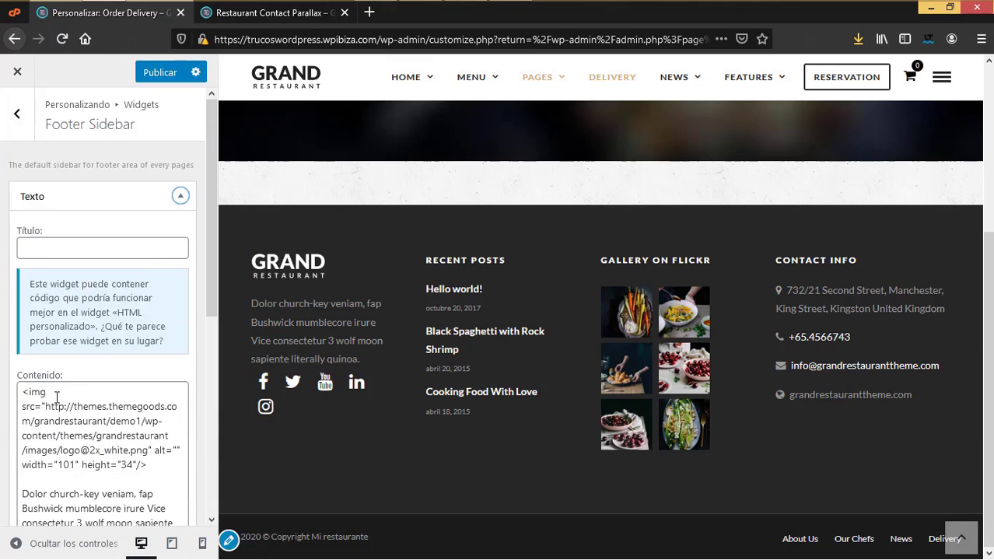
{"action": "scroll", "coordinate": [56, 398], "scroll_direction": "down", "scroll_amount": 1}
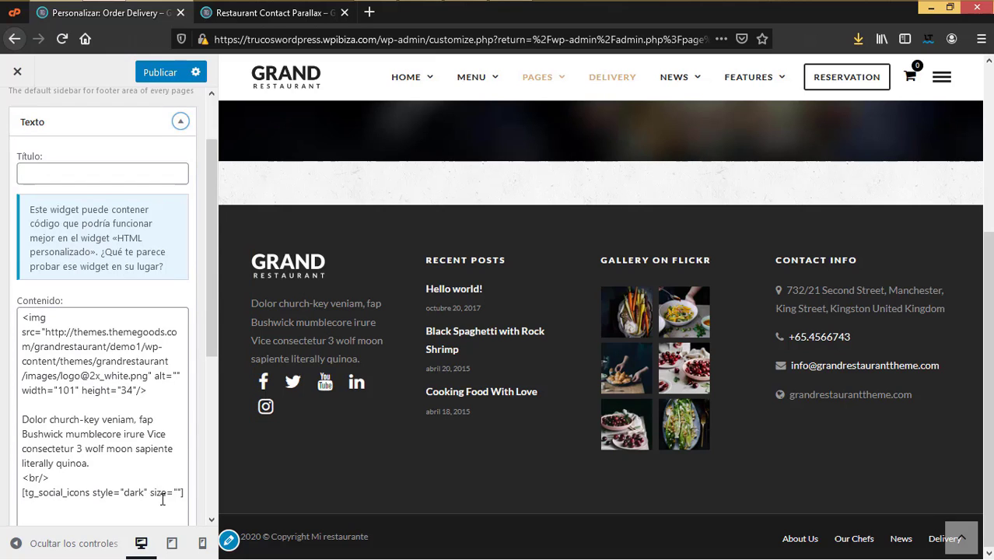
{"action": "scroll", "coordinate": [34, 223], "scroll_direction": "up", "scroll_amount": 1}
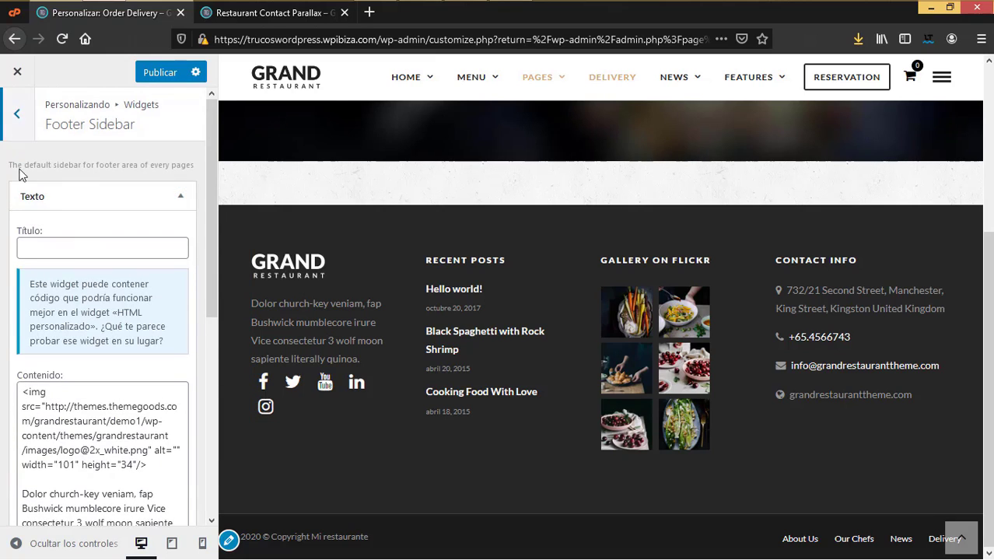
{"action": "left_click", "coordinate": [17, 116]}
Step: Review the Footer Sidebar's Custom Recent Posts, Flickr and Contact Info widgets, then return to the widget areas
{"action": "left_click", "coordinate": [134, 315]}
{"action": "scroll", "coordinate": [100, 393], "scroll_direction": "down", "scroll_amount": 5}
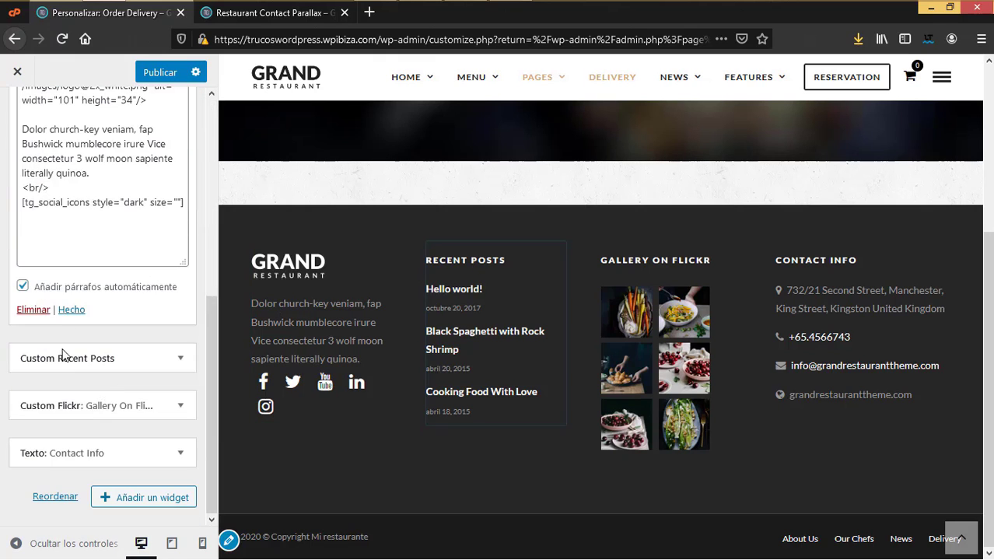
{"action": "left_click", "coordinate": [124, 359]}
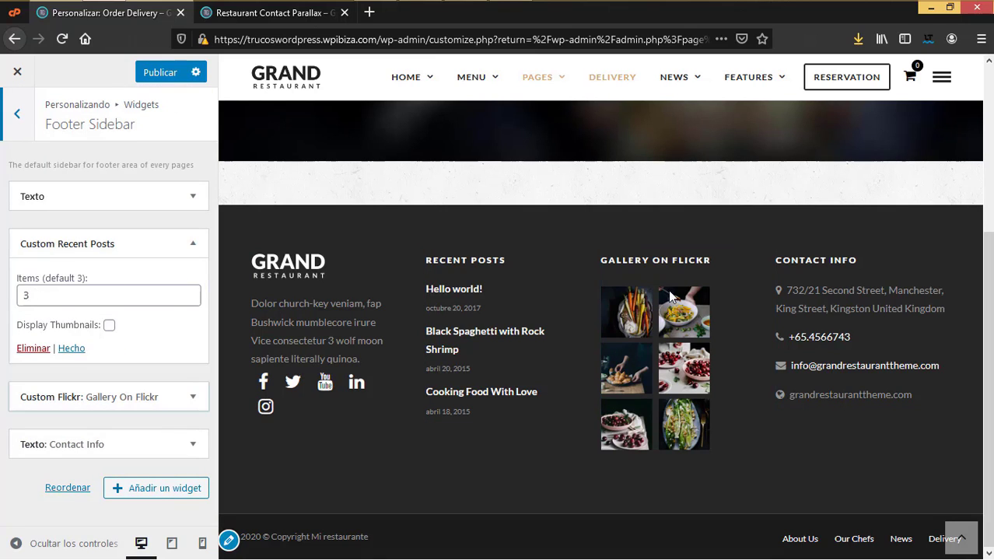
{"action": "left_click", "coordinate": [187, 396]}
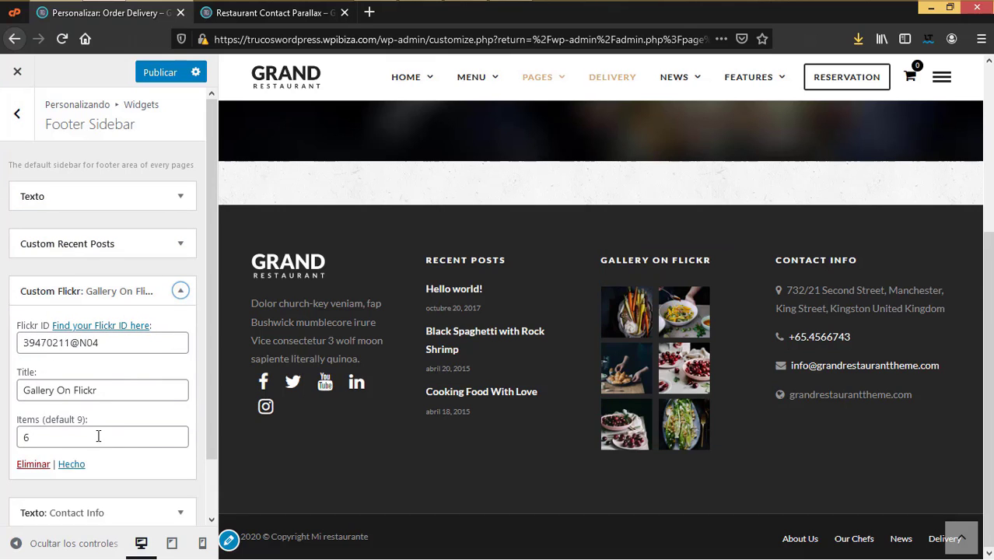
{"action": "scroll", "coordinate": [165, 440], "scroll_direction": "down", "scroll_amount": 2}
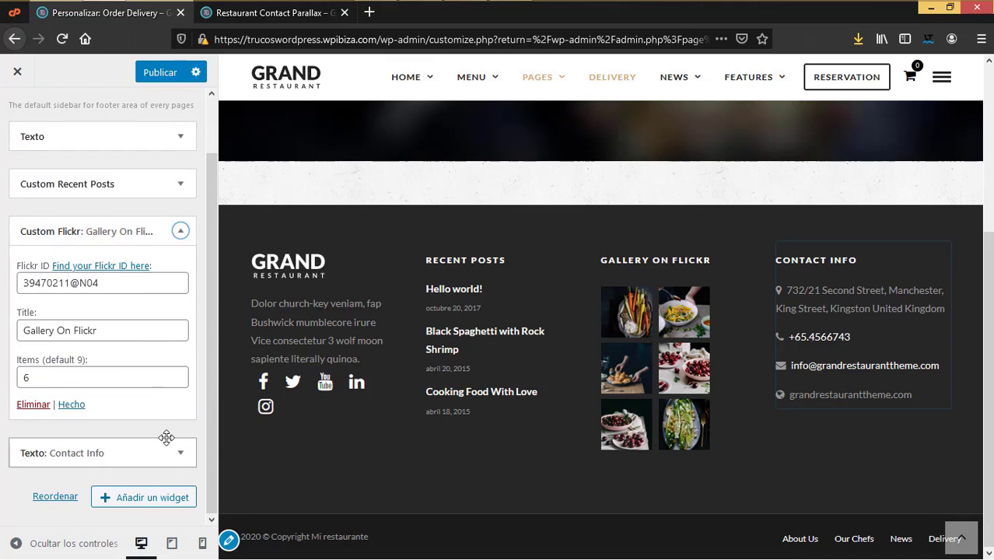
{"action": "left_click", "coordinate": [181, 455]}
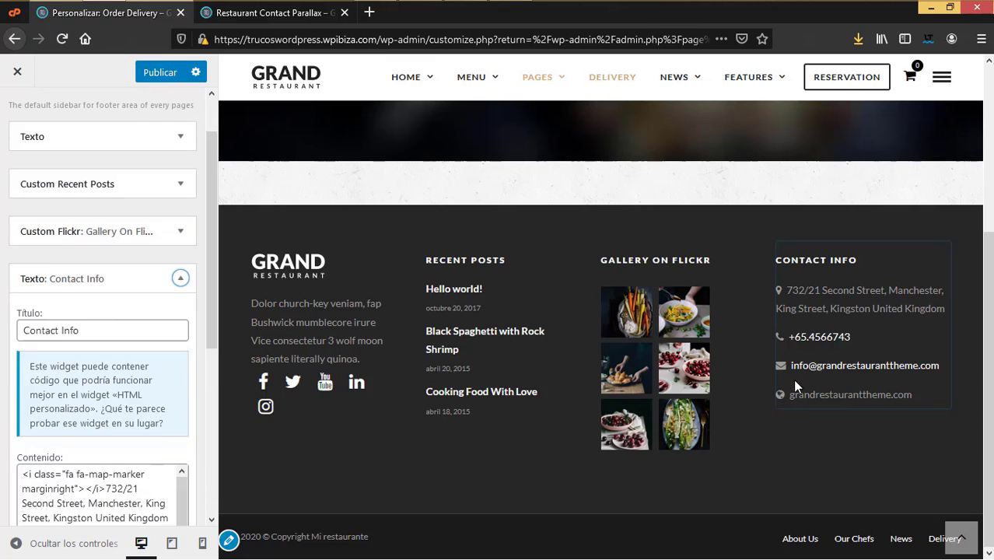
{"action": "scroll", "coordinate": [82, 389], "scroll_direction": "down", "scroll_amount": 5}
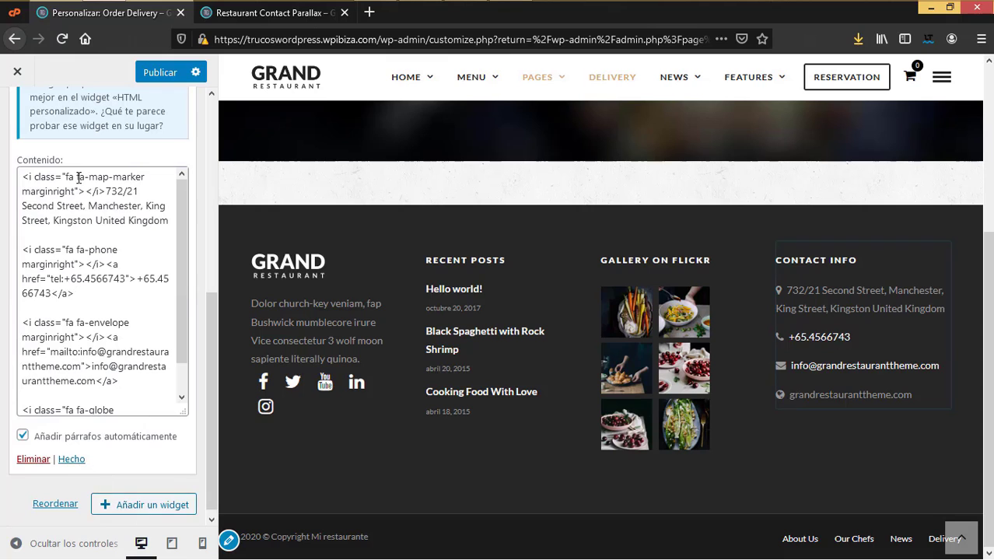
{"action": "scroll", "coordinate": [44, 158], "scroll_direction": "up", "scroll_amount": 5}
{"action": "left_click", "coordinate": [11, 121]}
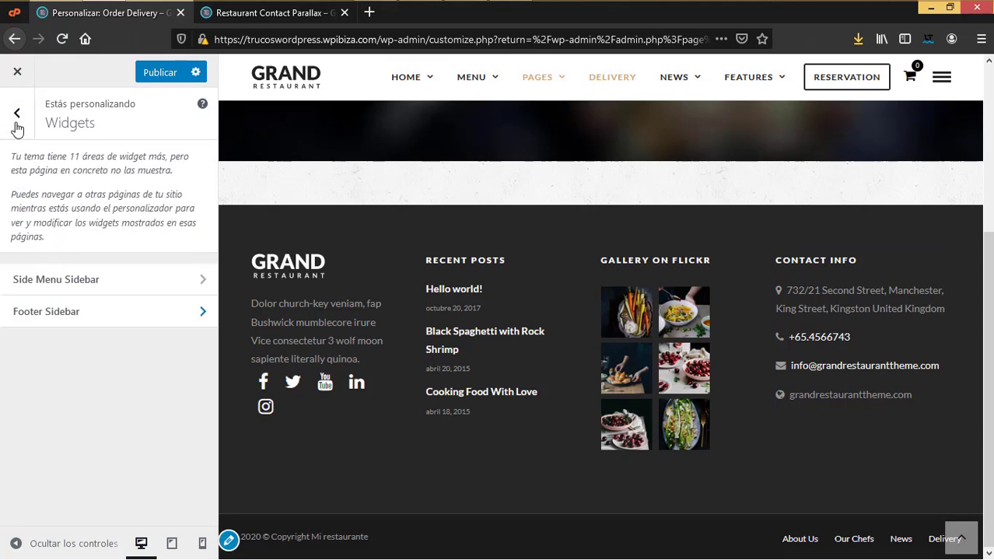
Step: Check the homepage settings and keep Home 1 as the static front page
{"action": "left_click", "coordinate": [12, 116]}
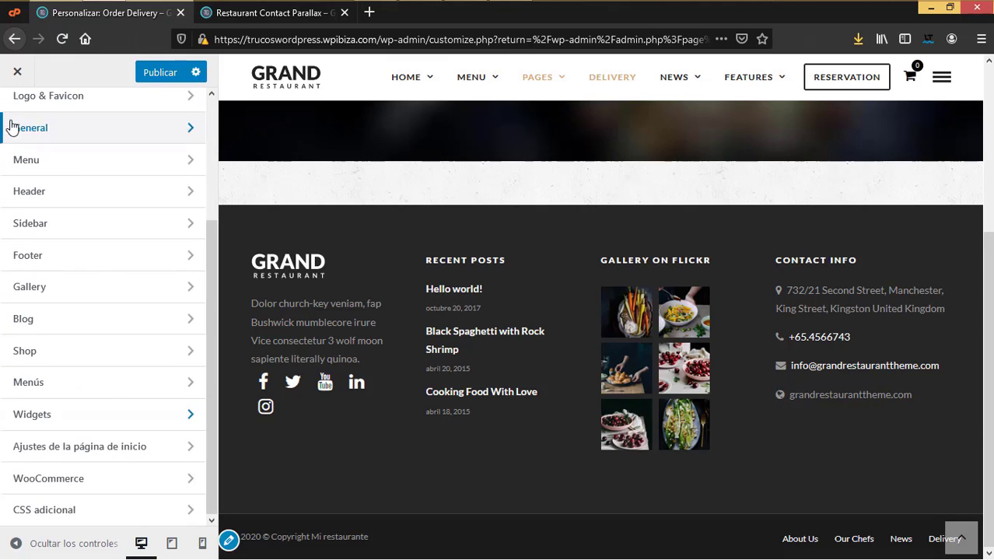
{"action": "left_click", "coordinate": [69, 450]}
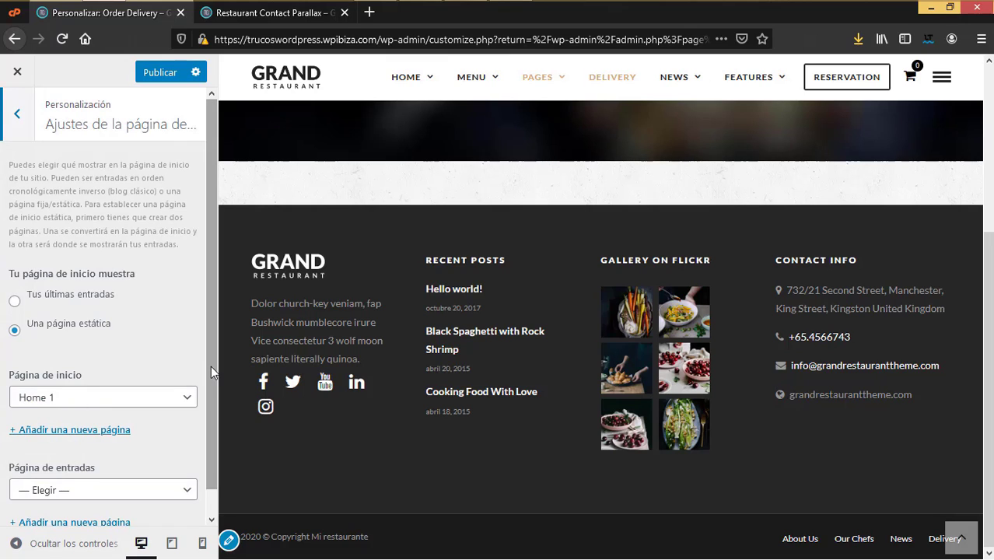
{"action": "left_click", "coordinate": [174, 401]}
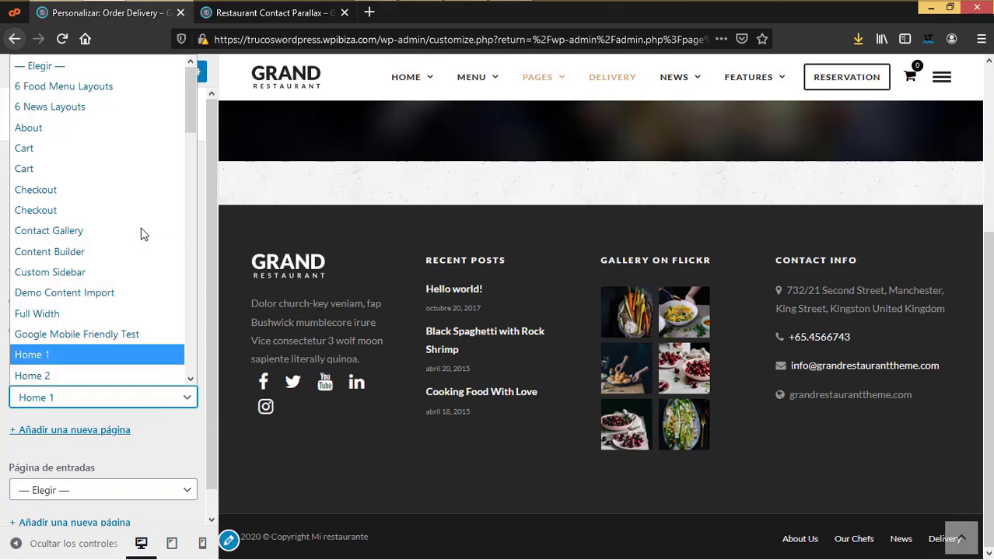
{"action": "left_click", "coordinate": [4, 442]}
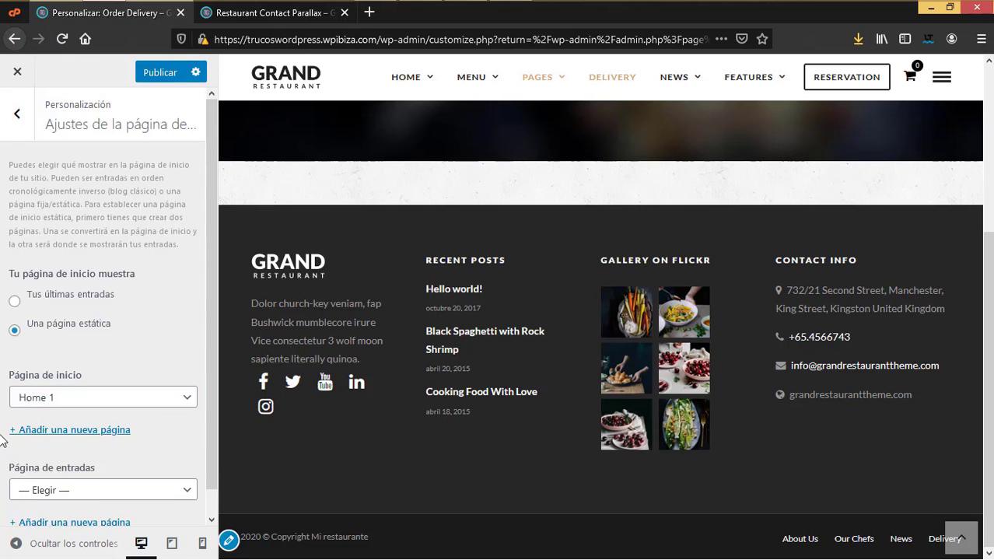
{"action": "scroll", "coordinate": [129, 465], "scroll_direction": "down", "scroll_amount": 1}
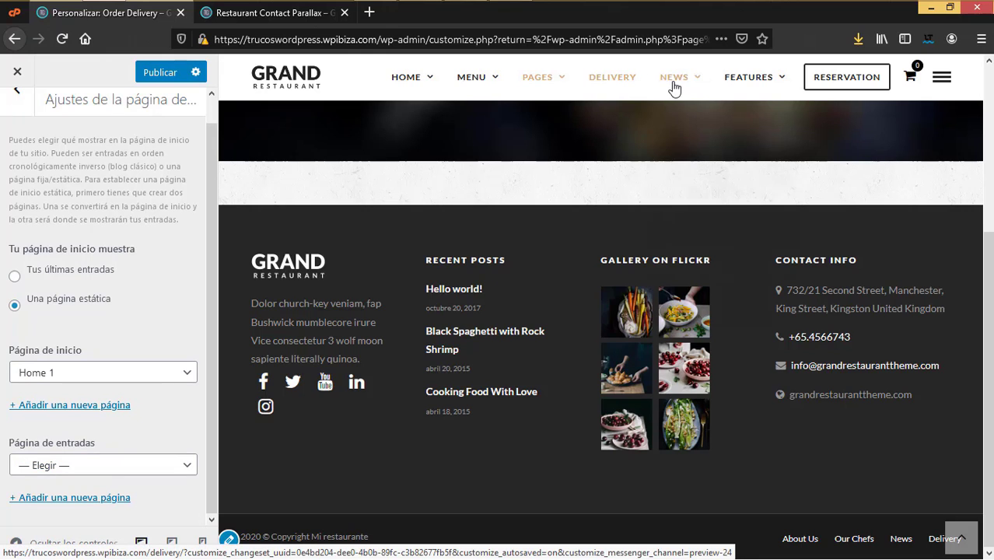
{"action": "mouse_move", "coordinate": [672, 83]}
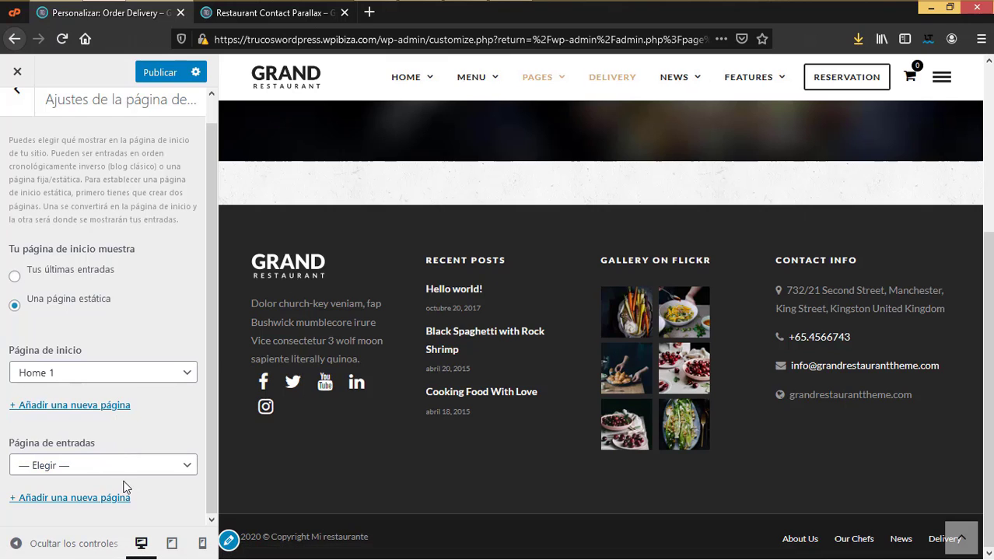
Step: Return to the main Customizer sections and open the WooCommerce settings
{"action": "scroll", "coordinate": [125, 487], "scroll_direction": "up", "scroll_amount": 1}
{"action": "left_click", "coordinate": [17, 109]}
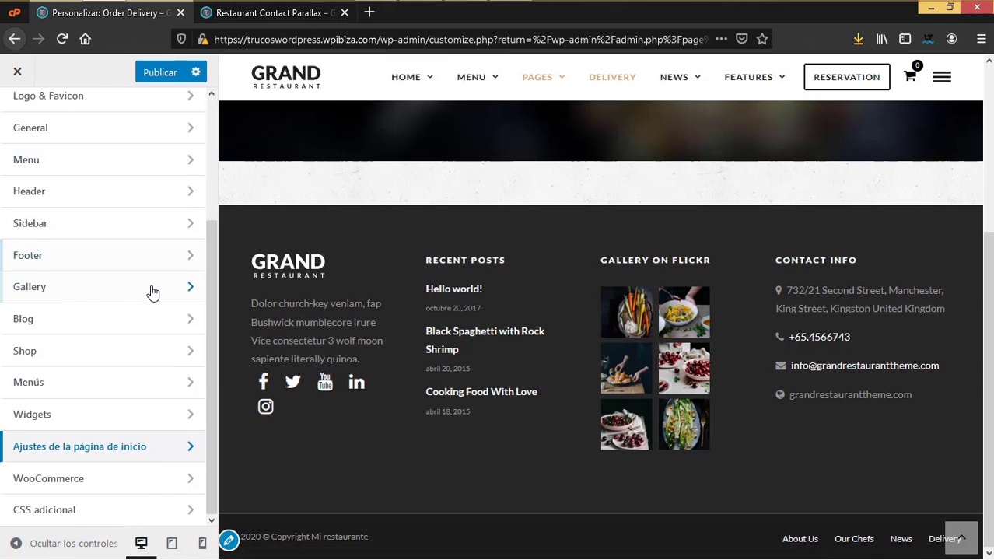
{"action": "left_click", "coordinate": [35, 481]}
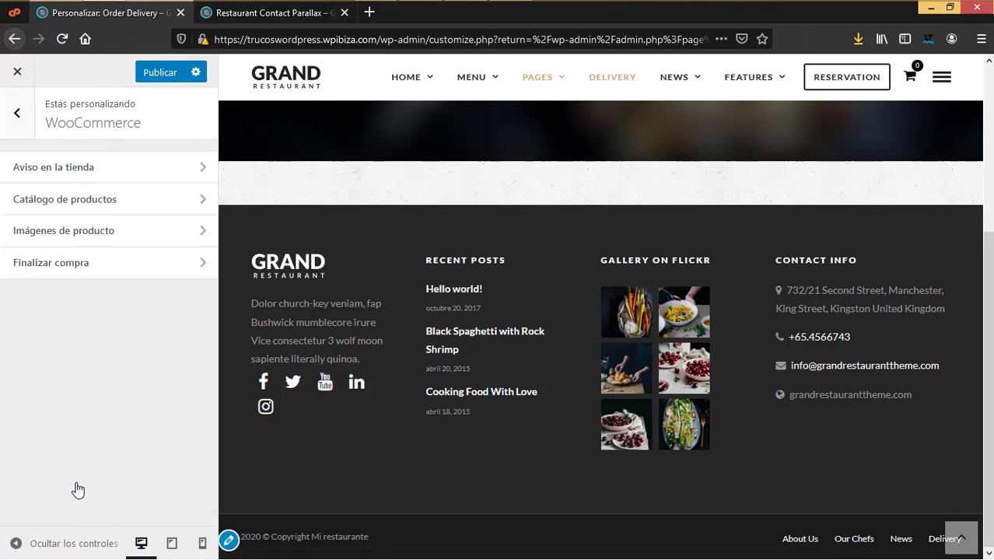
Step: Review the Store Notice, Product Catalog and Product Images settings in turn
{"action": "left_click", "coordinate": [53, 168]}
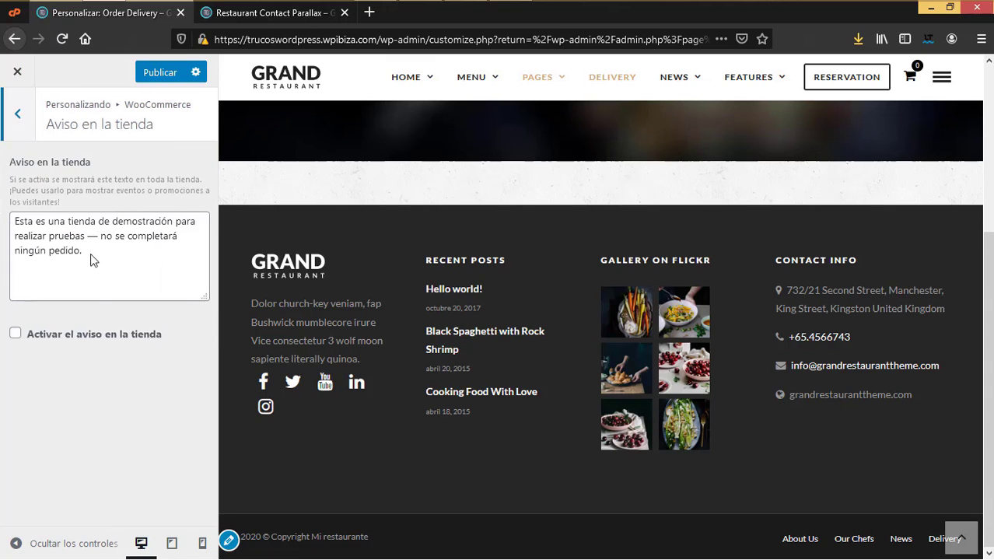
{"action": "key", "text": "Escape"}
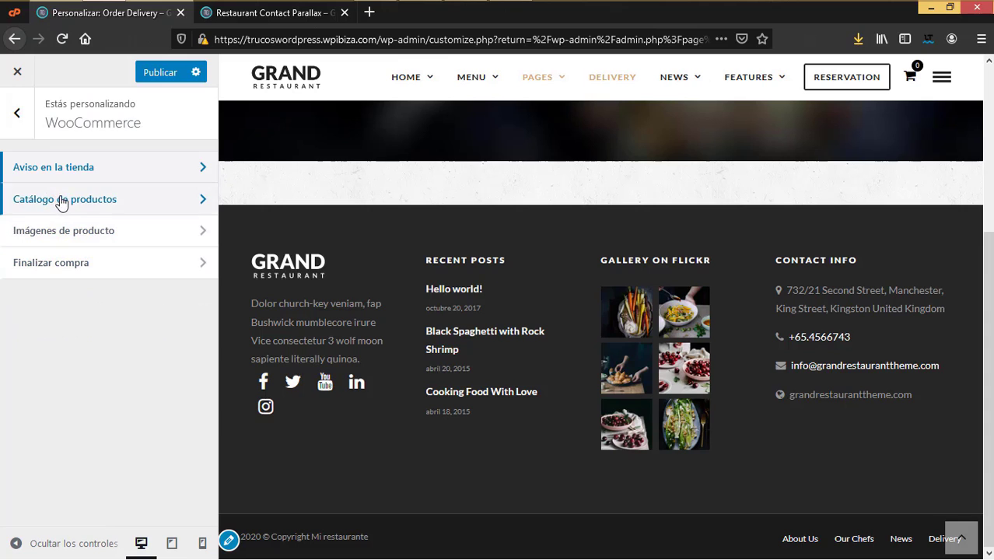
{"action": "left_click", "coordinate": [62, 200]}
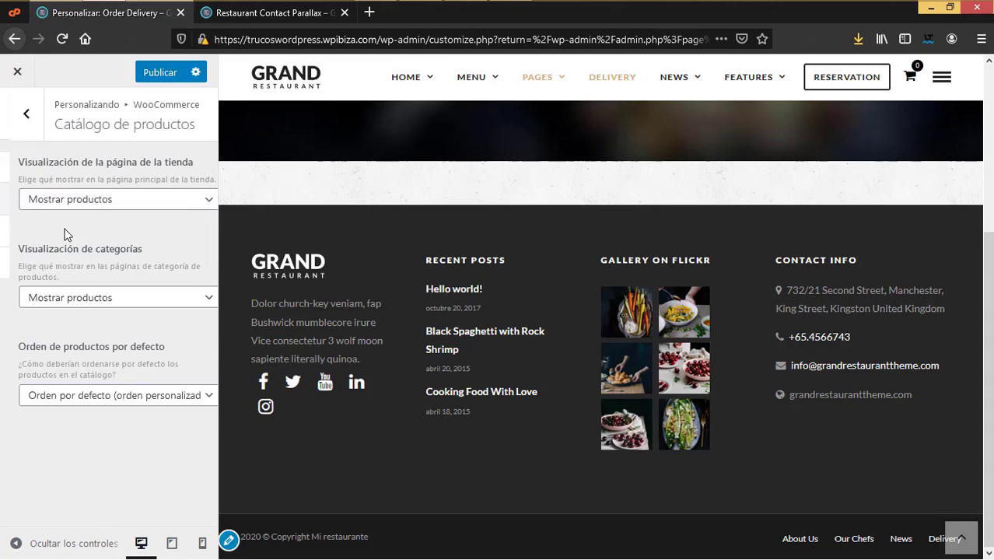
{"action": "left_click", "coordinate": [22, 128]}
{"action": "left_click", "coordinate": [67, 233]}
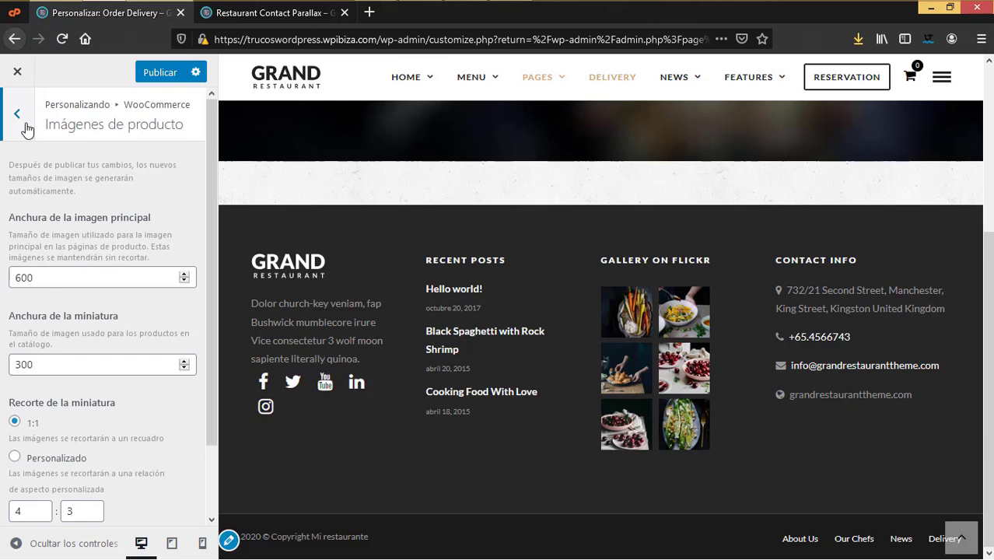
{"action": "left_click", "coordinate": [17, 114]}
Step: Preview the checkout form settings, then return to the main section list
{"action": "left_click", "coordinate": [54, 265]}
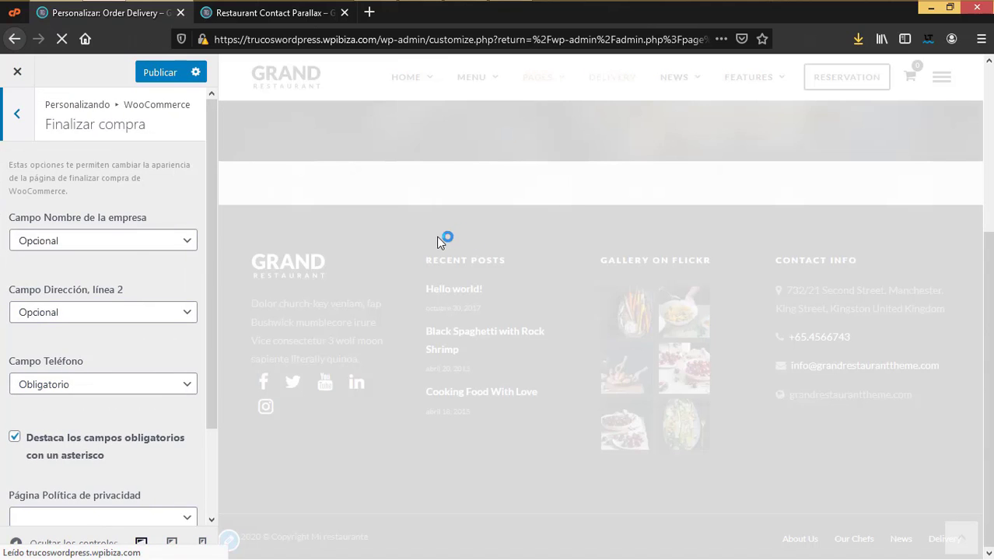
{"action": "scroll", "coordinate": [22, 311], "scroll_direction": "down", "scroll_amount": 2}
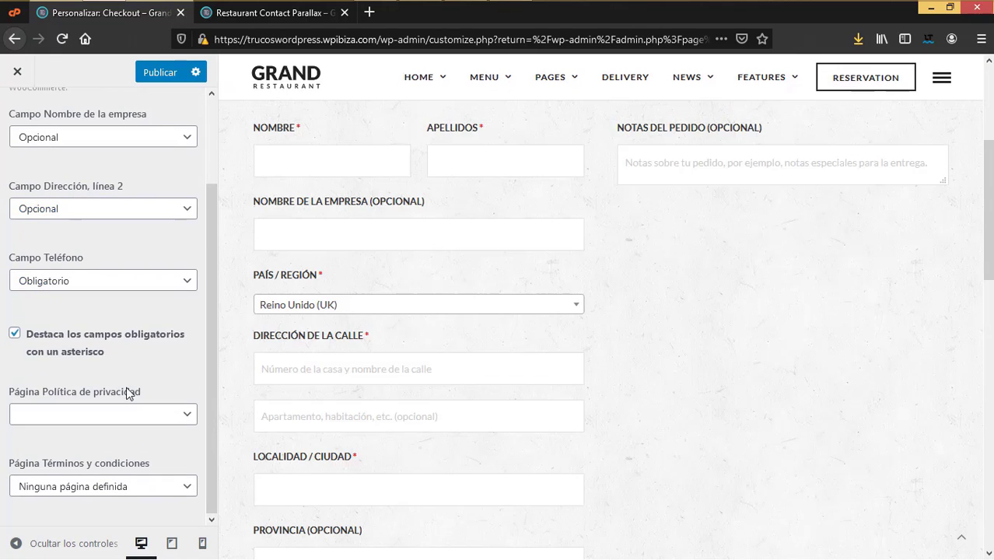
{"action": "scroll", "coordinate": [156, 434], "scroll_direction": "up", "scroll_amount": 2}
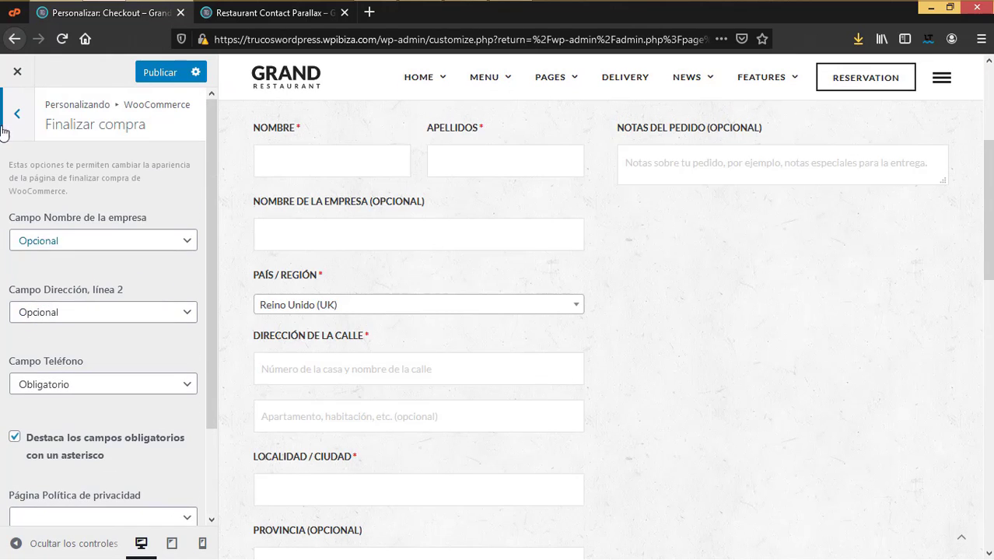
{"action": "left_click", "coordinate": [18, 115]}
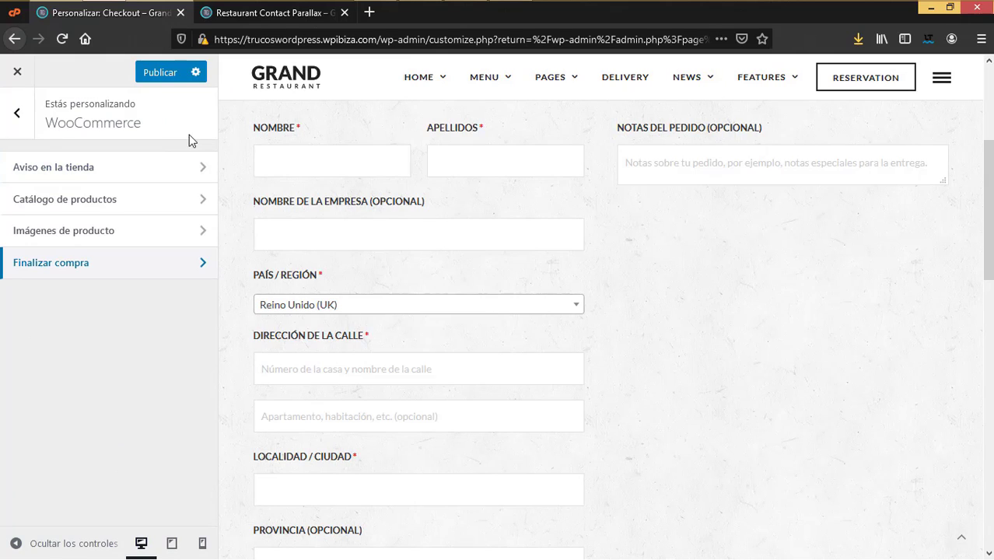
{"action": "left_click", "coordinate": [13, 116]}
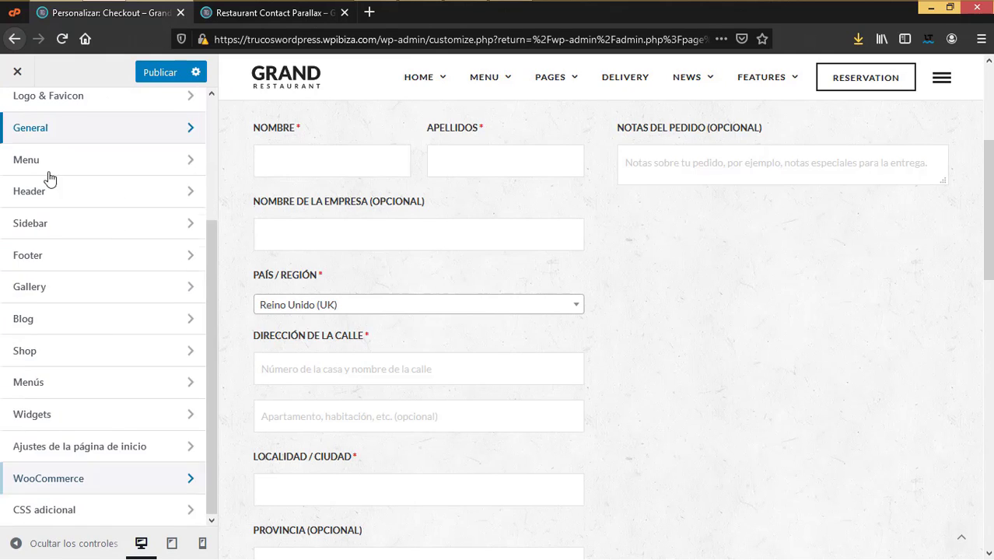
Step: Look over the Additional CSS editor, then publish all the Customizer changes
{"action": "left_click", "coordinate": [77, 513]}
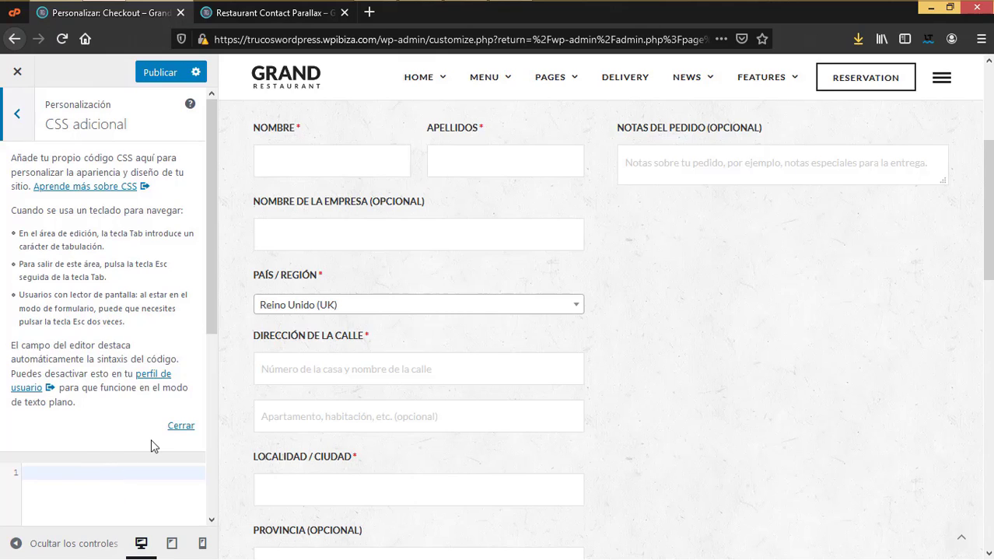
{"action": "left_click", "coordinate": [13, 118]}
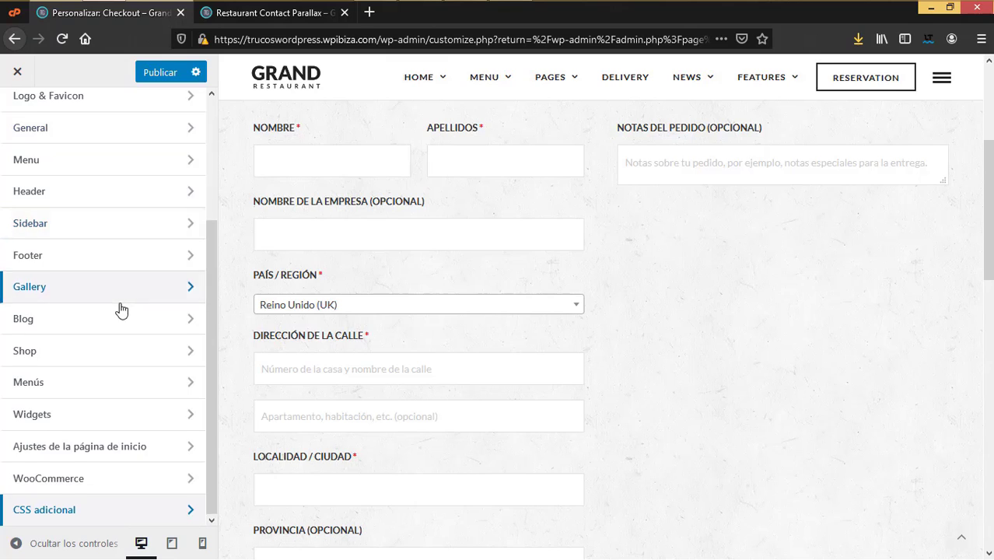
{"action": "scroll", "coordinate": [121, 308], "scroll_direction": "up", "scroll_amount": 3}
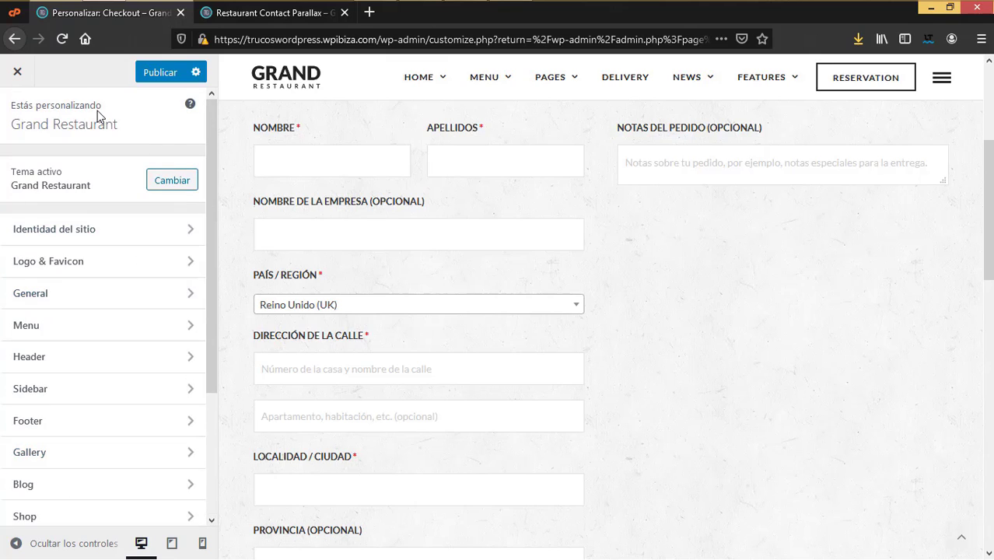
{"action": "left_click", "coordinate": [164, 77]}
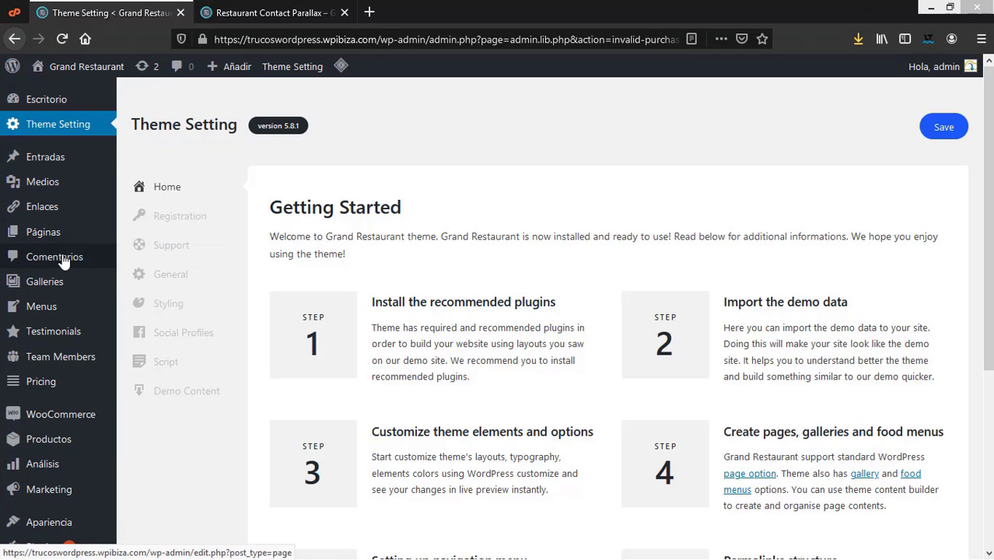
Step: Open the Galleries list from the WordPress admin sidebar
{"action": "mouse_move", "coordinate": [52, 168]}
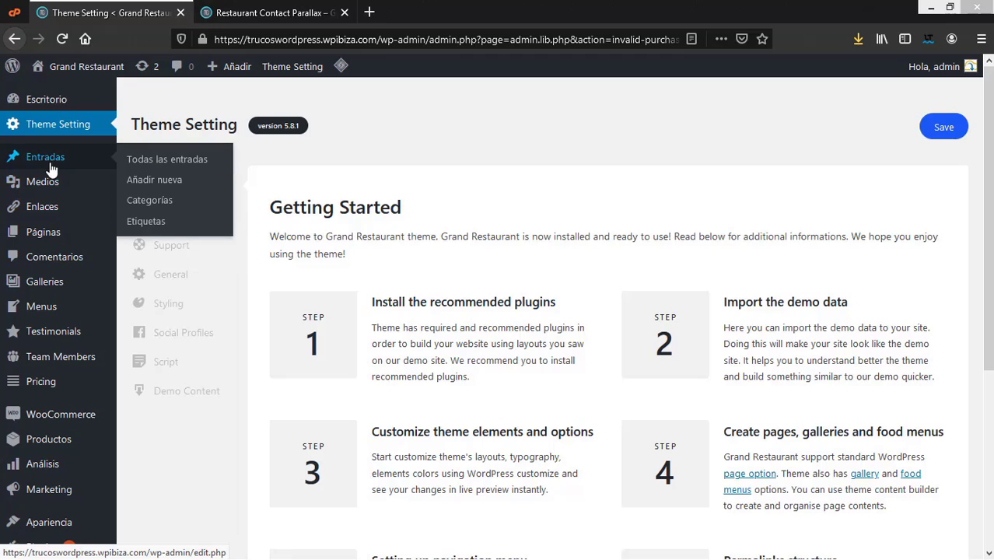
{"action": "mouse_move", "coordinate": [44, 193]}
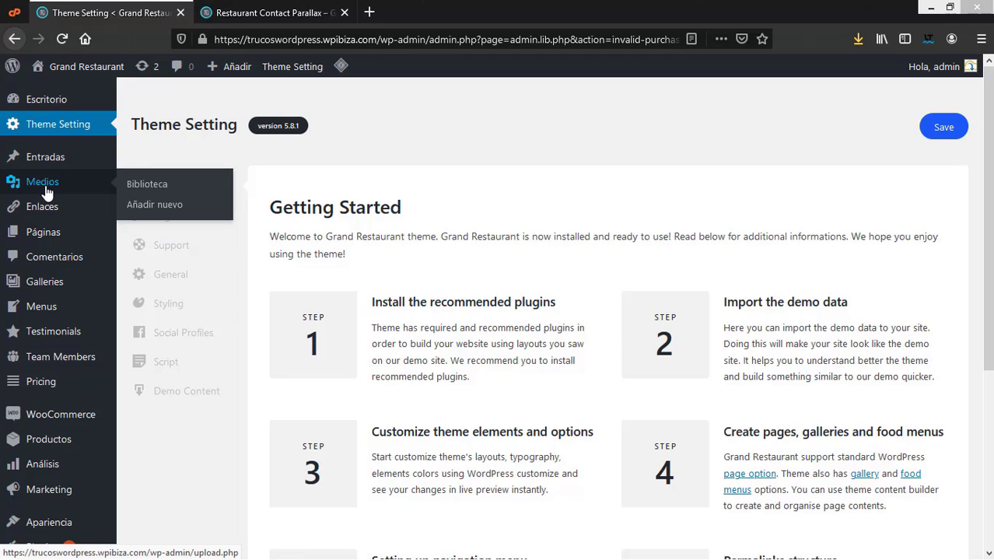
{"action": "mouse_move", "coordinate": [45, 221]}
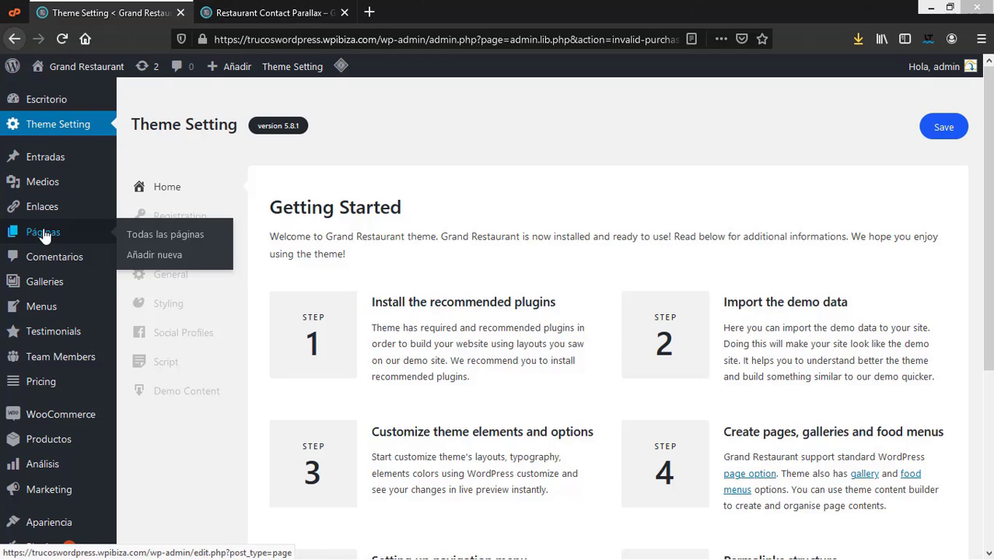
{"action": "left_click", "coordinate": [43, 284]}
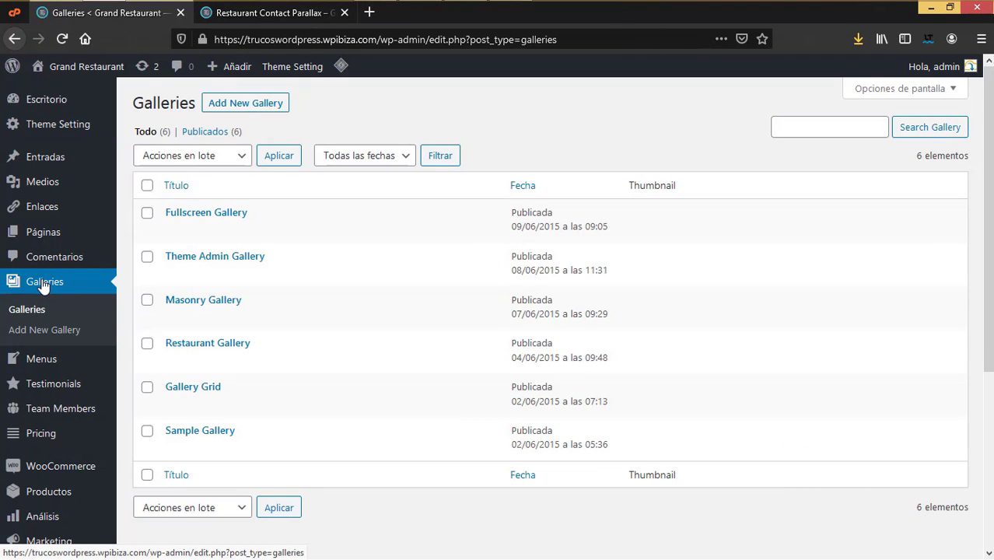
{"action": "mouse_move", "coordinate": [222, 214]}
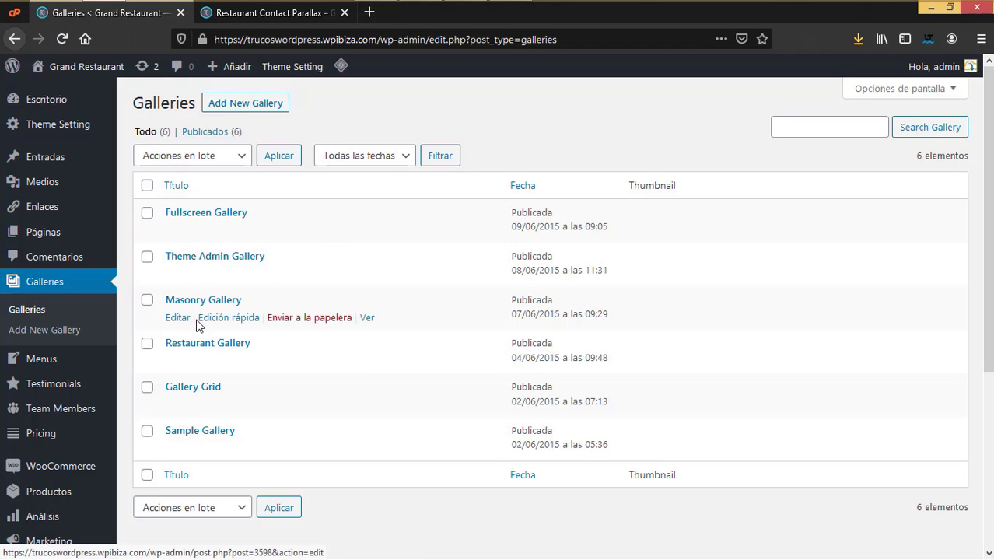
Step: Open the Masonry Gallery editor and an Add New Gallery page in new tabs
{"action": "right_click", "coordinate": [178, 322]}
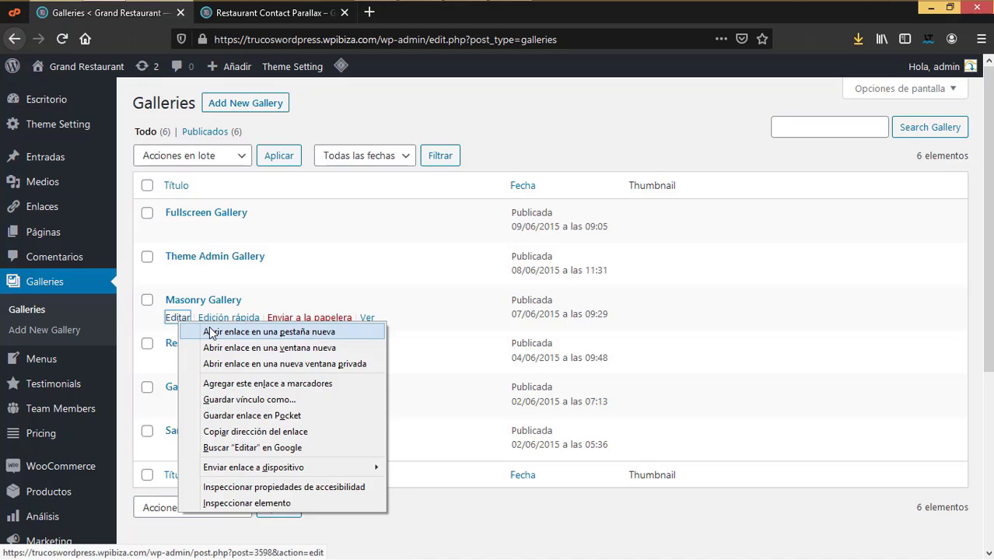
{"action": "left_click", "coordinate": [212, 332]}
{"action": "right_click", "coordinate": [266, 103]}
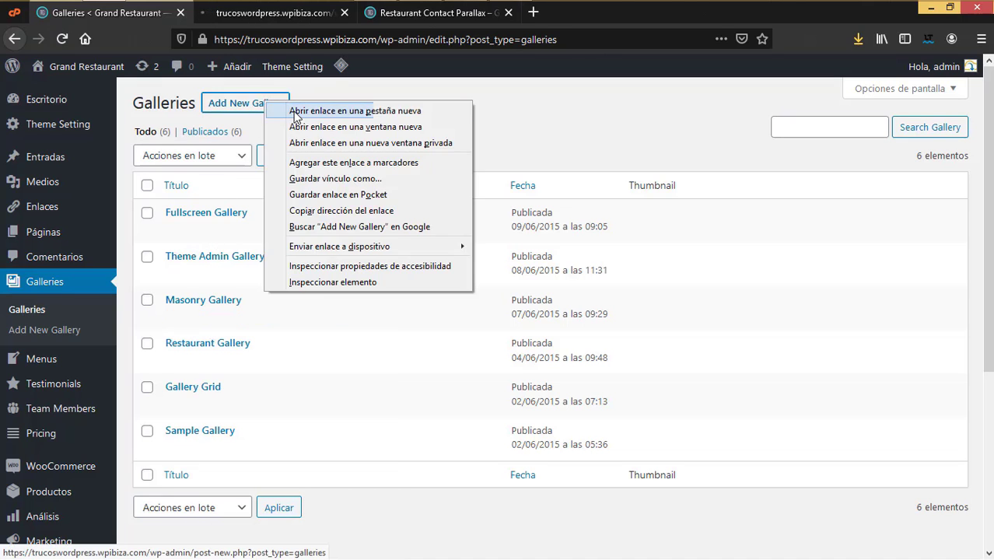
{"action": "left_click", "coordinate": [296, 113]}
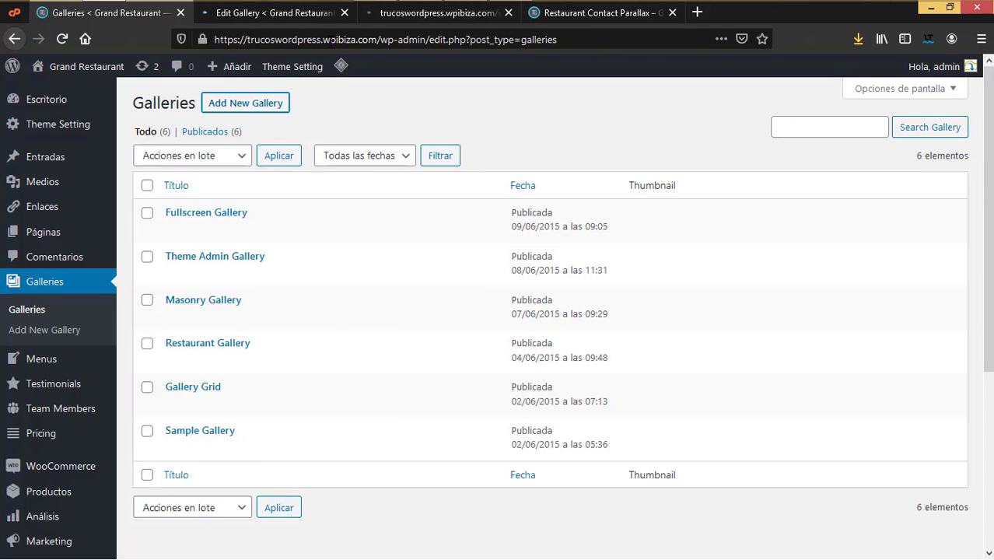
{"action": "left_click", "coordinate": [273, 13]}
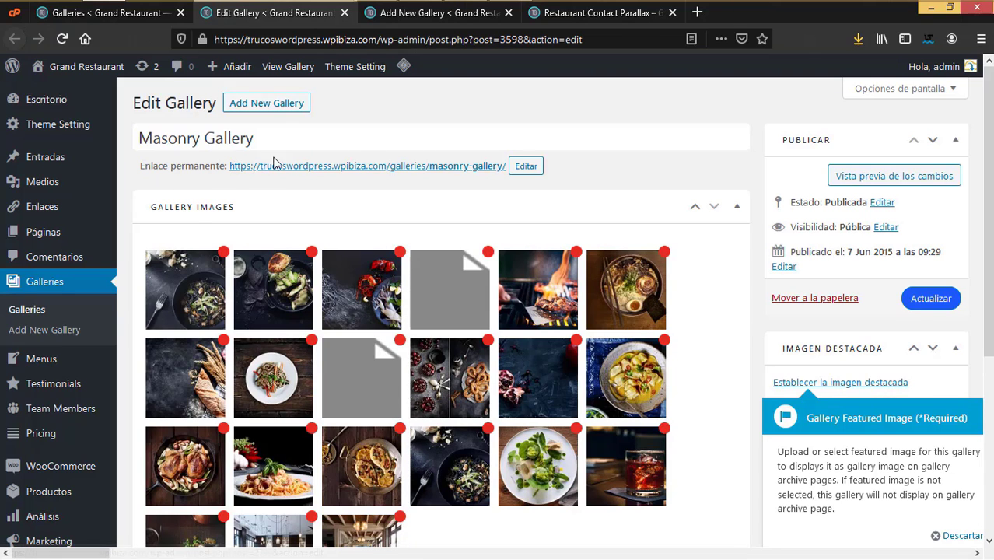
Step: Dismiss the Gallery Images help popup and bring up the Upload Image picker
{"action": "left_click_drag", "start_coordinate": [274, 143], "coordinate": [134, 135]}
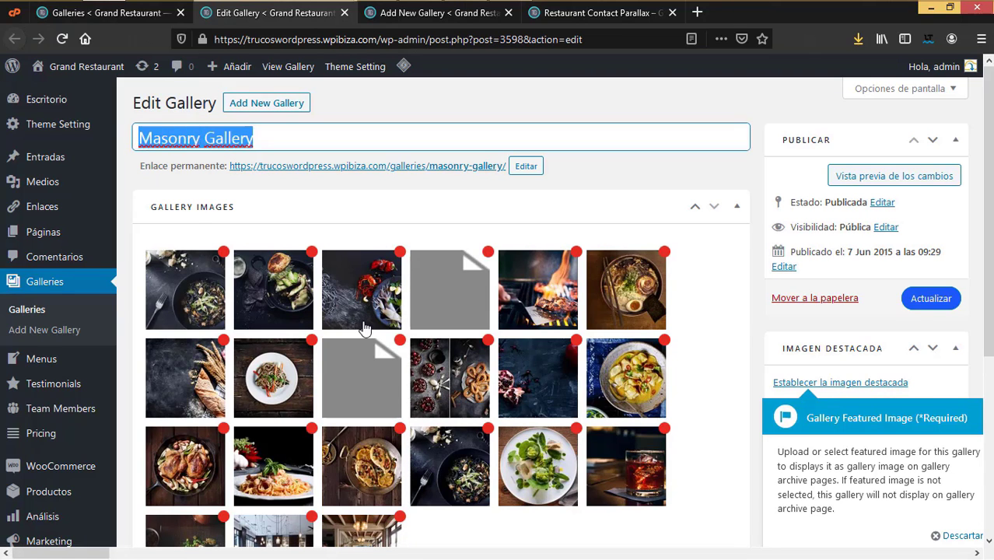
{"action": "scroll", "coordinate": [366, 328], "scroll_direction": "down", "scroll_amount": 3}
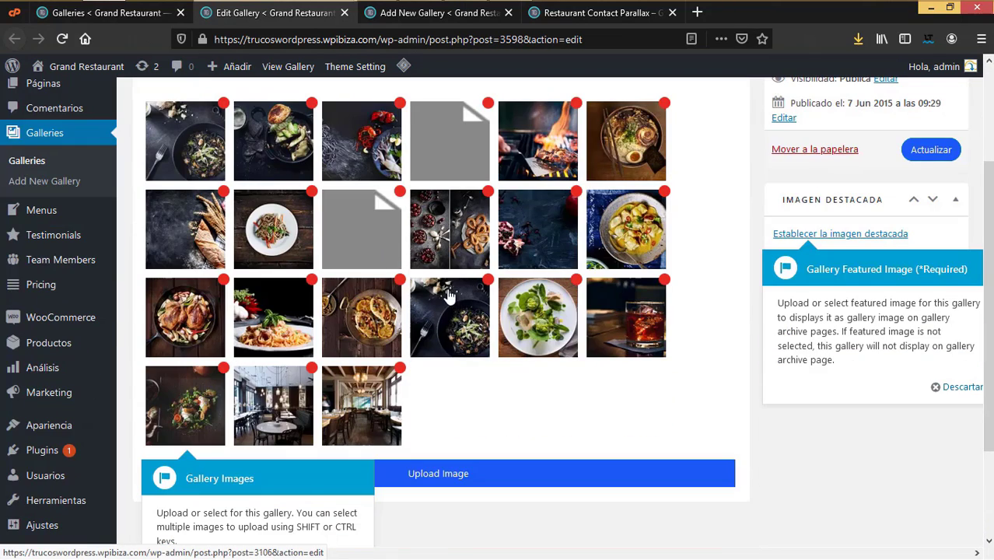
{"action": "scroll", "coordinate": [448, 295], "scroll_direction": "down", "scroll_amount": 3}
{"action": "left_click", "coordinate": [336, 437]}
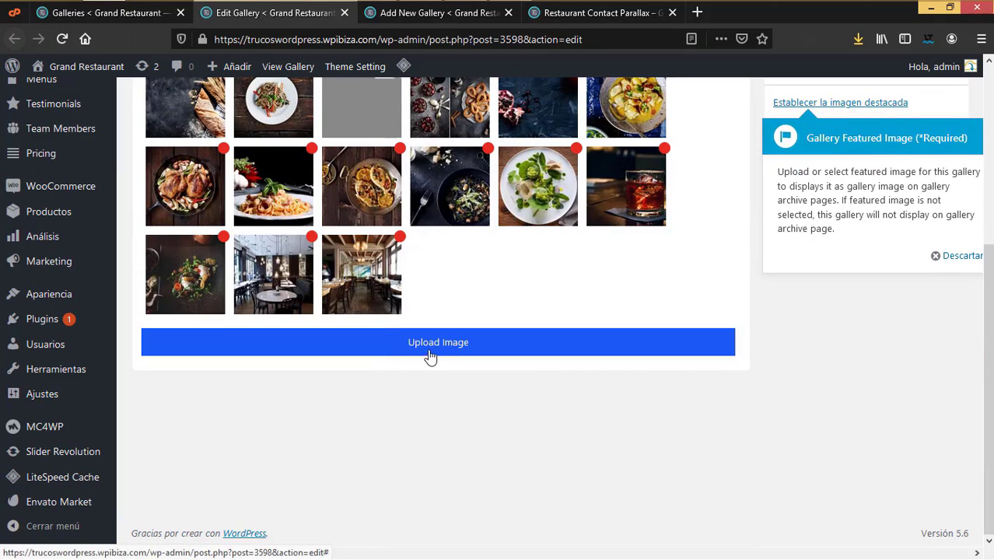
{"action": "left_click", "coordinate": [439, 351]}
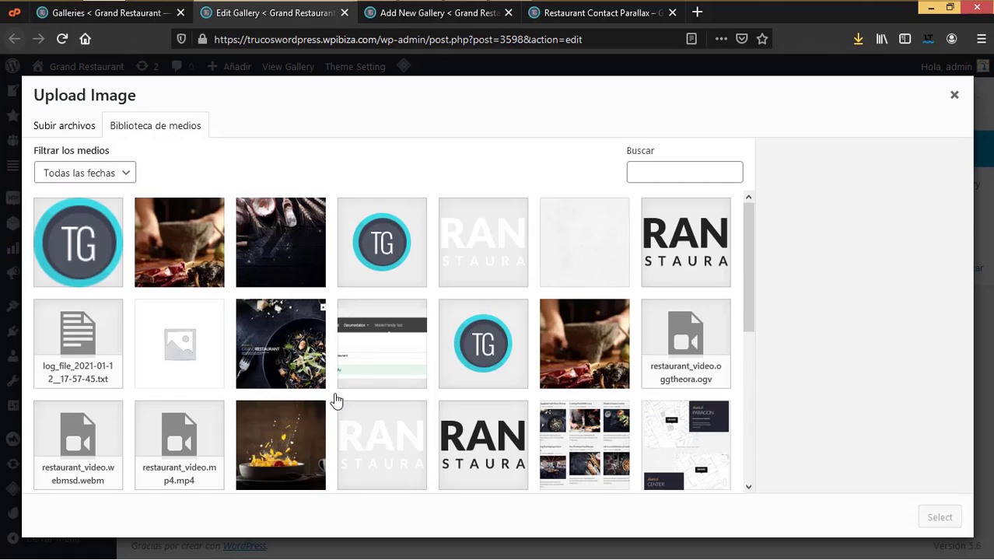
Step: Choose the pan-with-tossed-food photo from the media library and add it to the gallery
{"action": "left_click", "coordinate": [75, 131]}
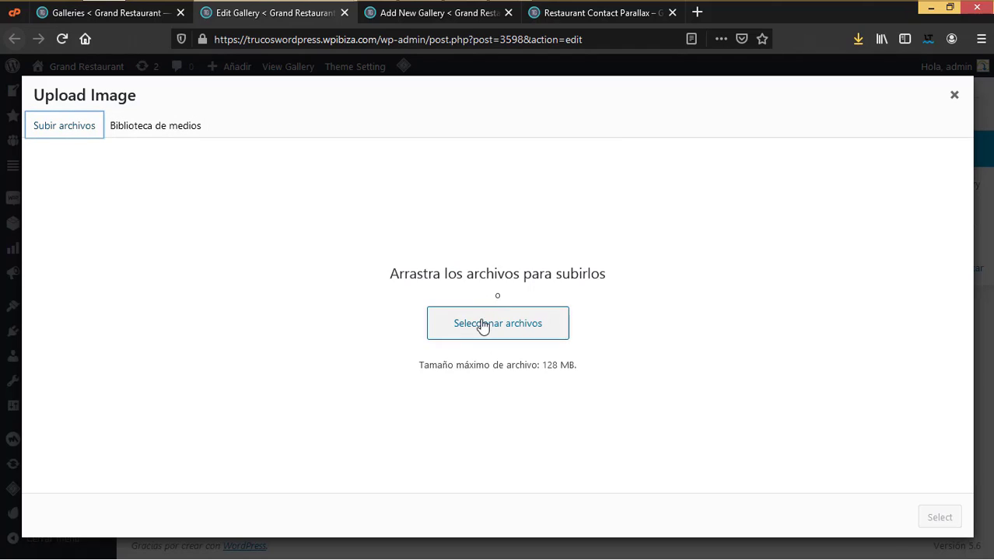
{"action": "left_click", "coordinate": [181, 126]}
{"action": "scroll", "coordinate": [544, 381], "scroll_direction": "down", "scroll_amount": 3}
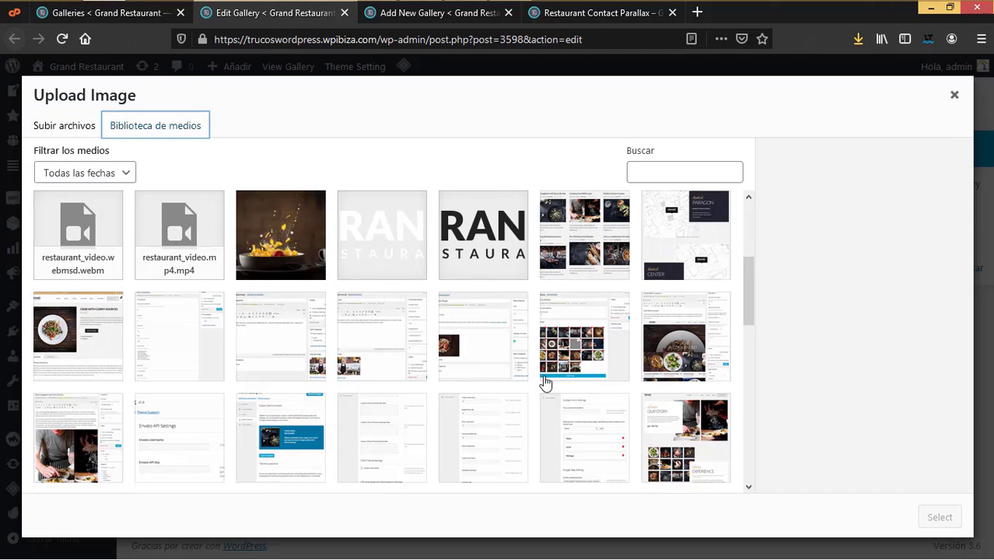
{"action": "left_click", "coordinate": [317, 265]}
{"action": "left_click", "coordinate": [940, 517]}
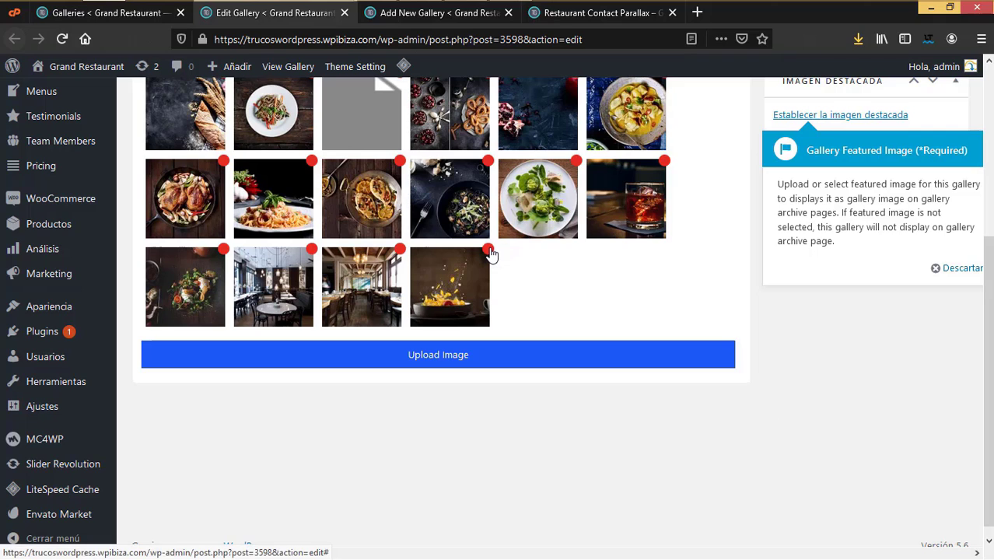
{"action": "scroll", "coordinate": [737, 288], "scroll_direction": "up", "scroll_amount": 5}
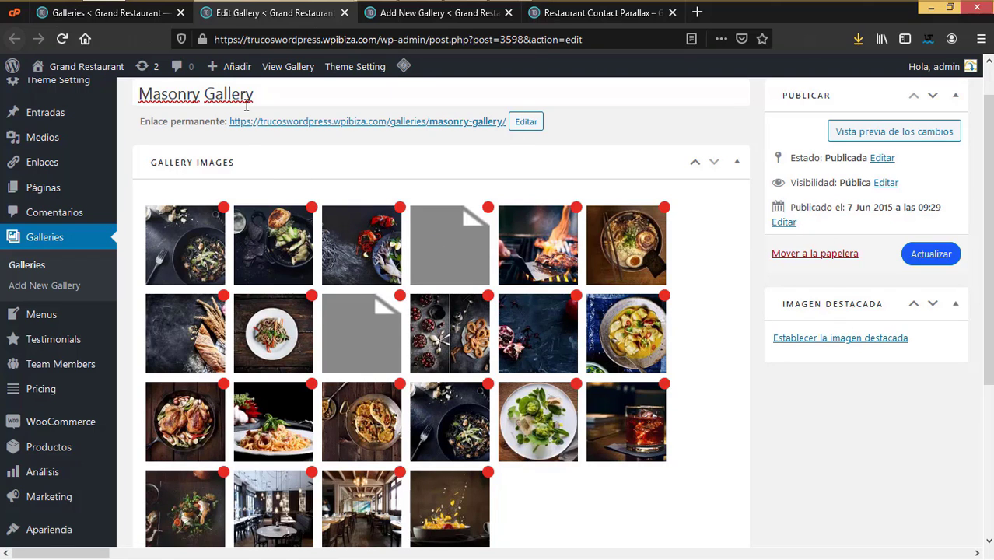
Step: Update the Masonry Gallery, then close the unused Add New Gallery tab
{"action": "scroll", "coordinate": [879, 286], "scroll_direction": "up", "scroll_amount": 1}
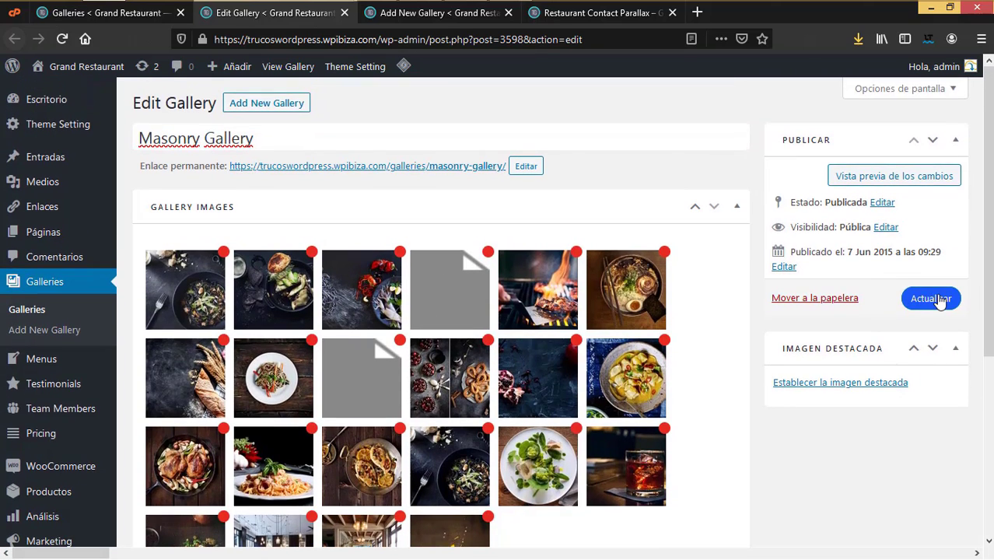
{"action": "left_click", "coordinate": [931, 297]}
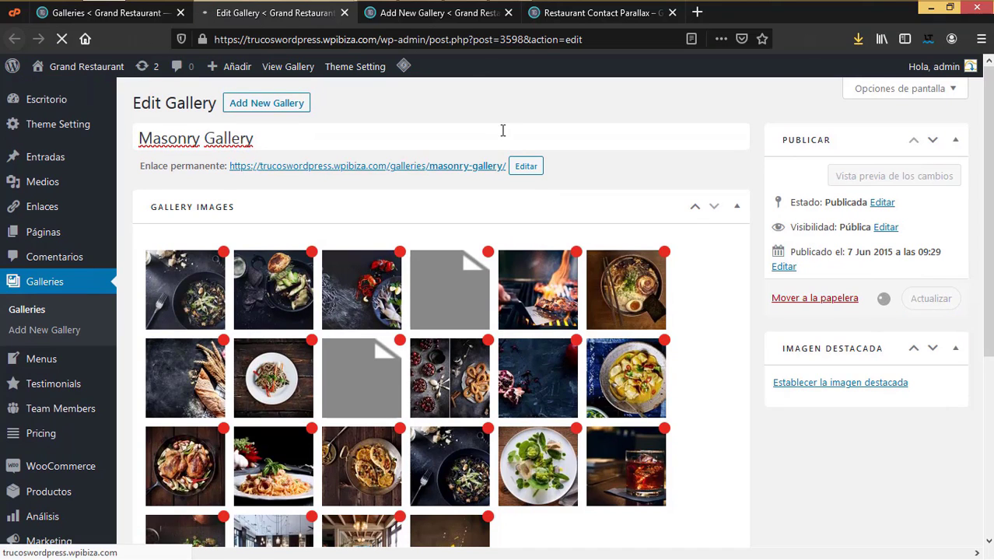
{"action": "left_click", "coordinate": [449, 13]}
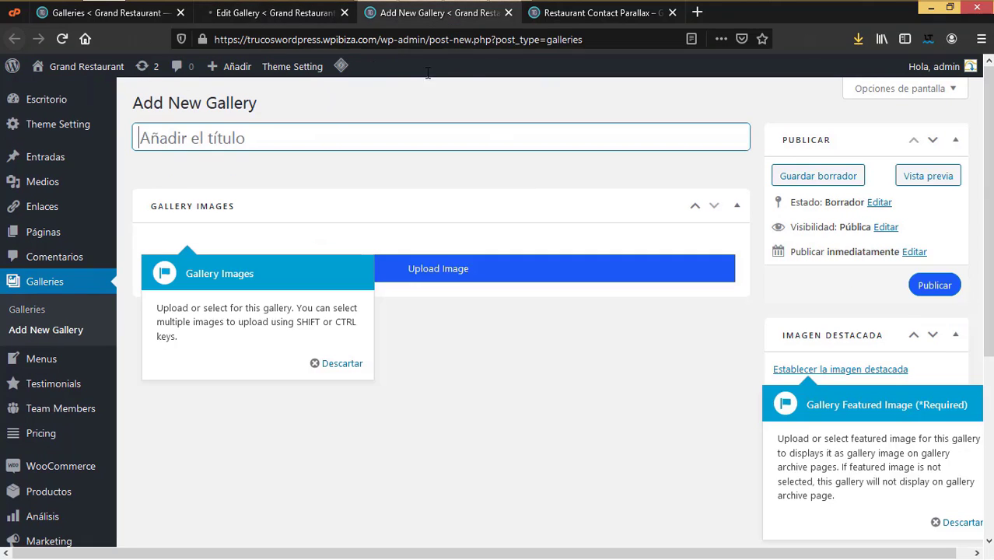
{"action": "left_click", "coordinate": [338, 364]}
{"action": "left_click", "coordinate": [223, 134]}
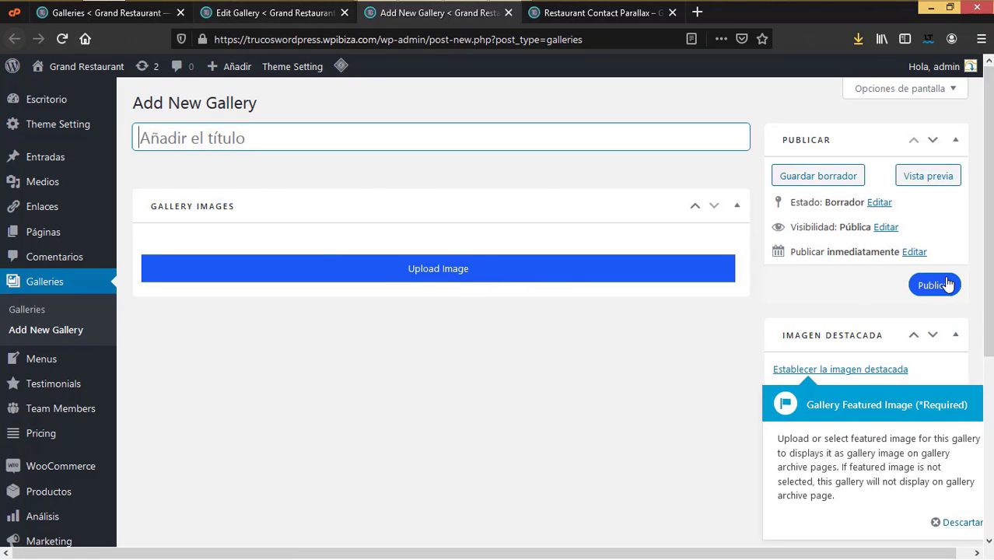
{"action": "left_click", "coordinate": [508, 14]}
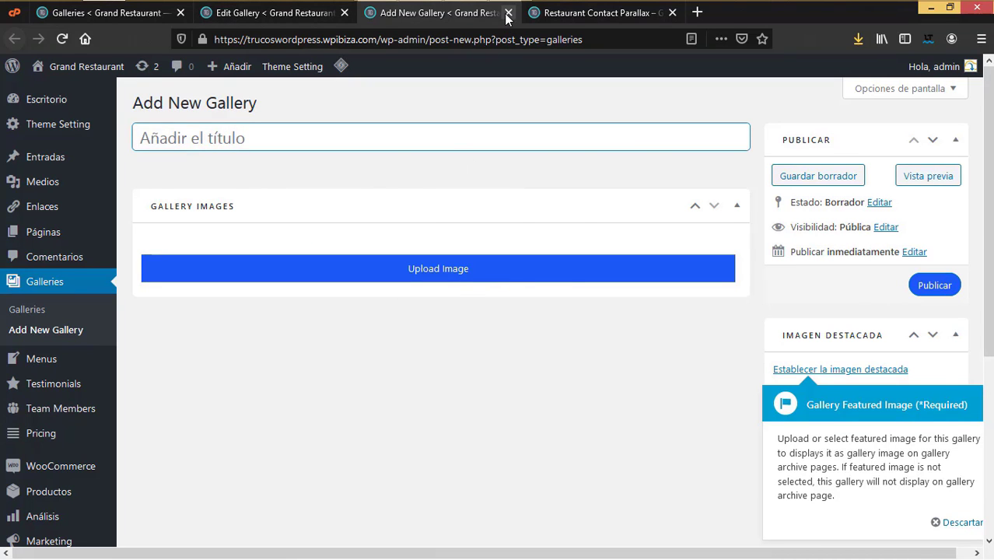
{"action": "left_click", "coordinate": [299, 22]}
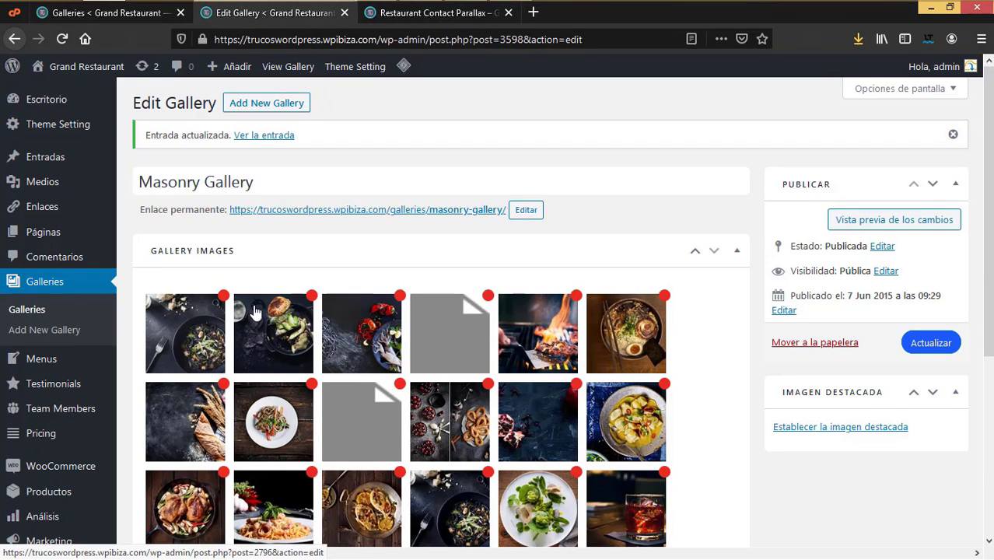
Step: Close the Masonry Gallery edit tab and return to the galleries list
{"action": "mouse_move", "coordinate": [47, 364]}
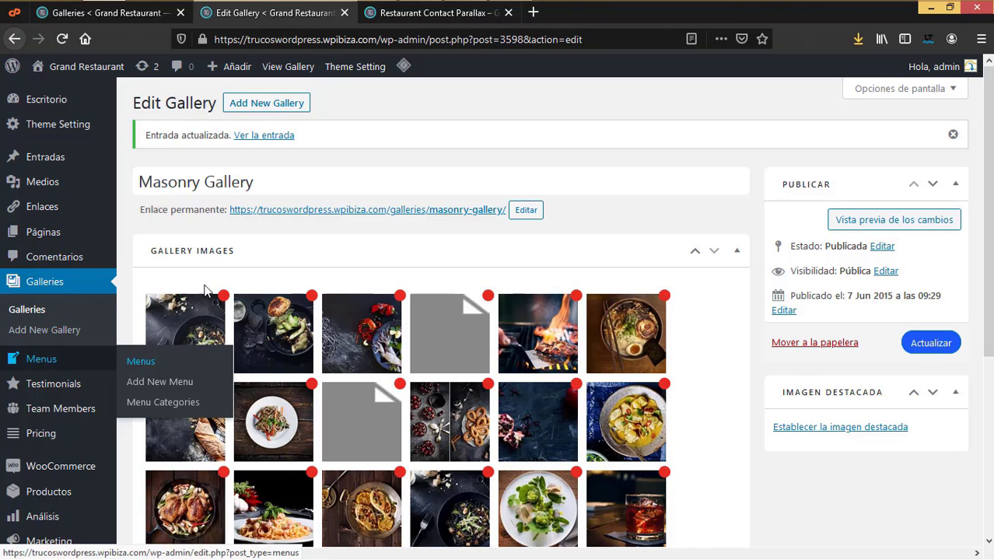
{"action": "left_click", "coordinate": [435, 13]}
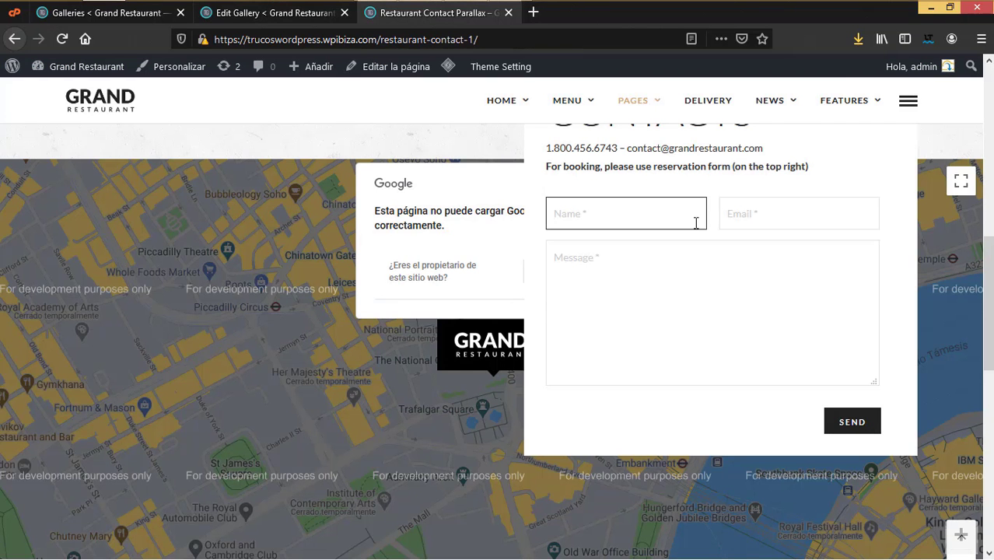
{"action": "left_click", "coordinate": [301, 16]}
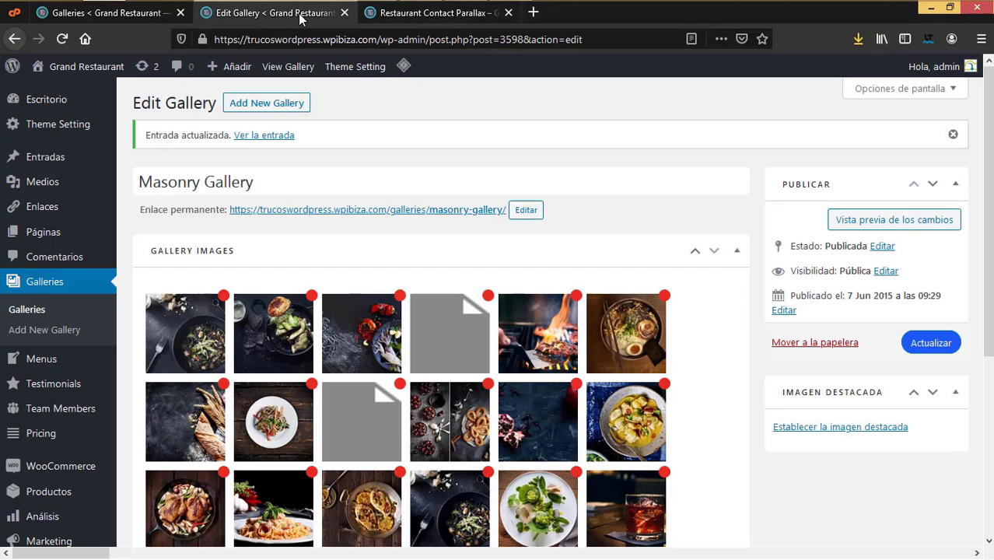
{"action": "left_click", "coordinate": [344, 12]}
{"action": "left_click", "coordinate": [116, 17]}
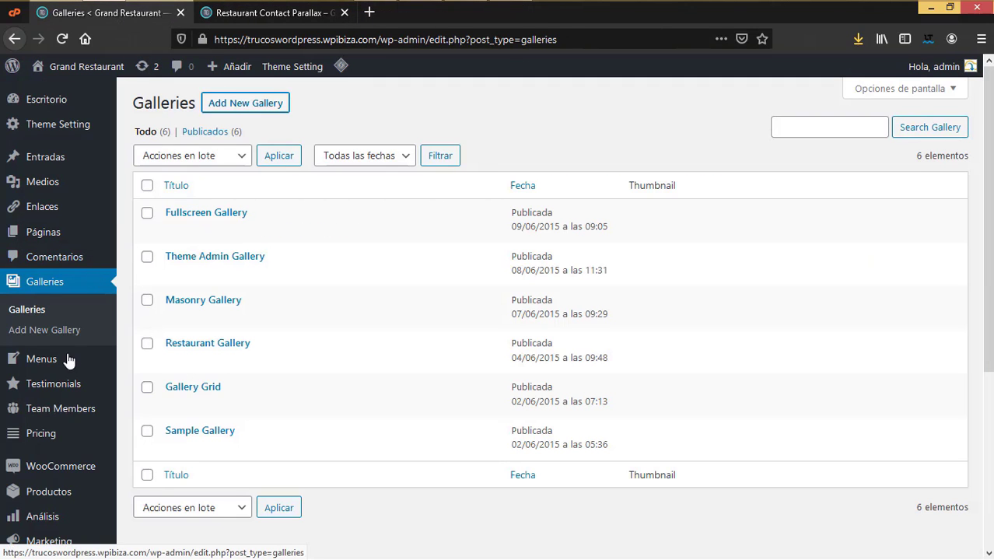
Step: Open Menus > Menu Categories in a new tab and switch to it
{"action": "mouse_move", "coordinate": [54, 364]}
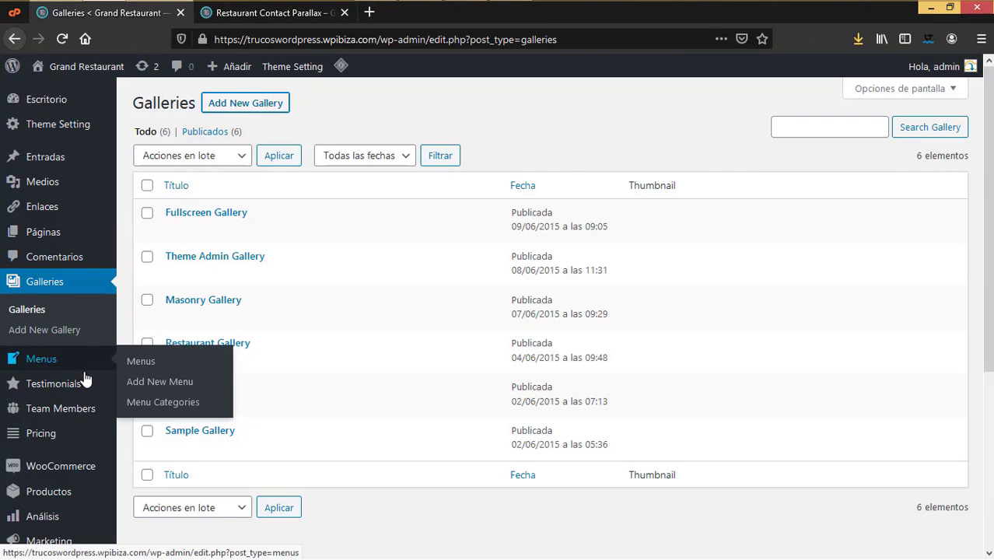
{"action": "right_click", "coordinate": [155, 404]}
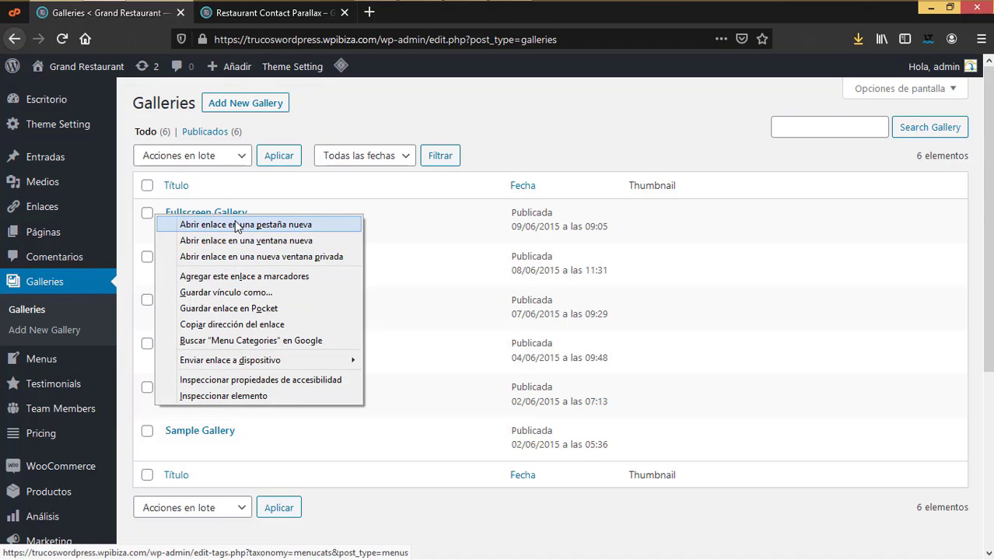
{"action": "left_click", "coordinate": [238, 224]}
{"action": "left_click", "coordinate": [265, 17]}
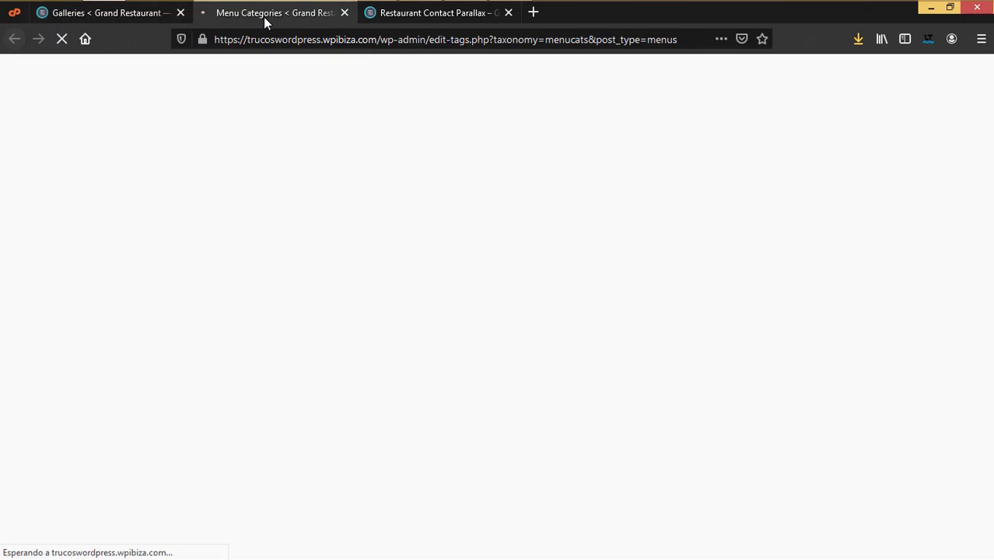
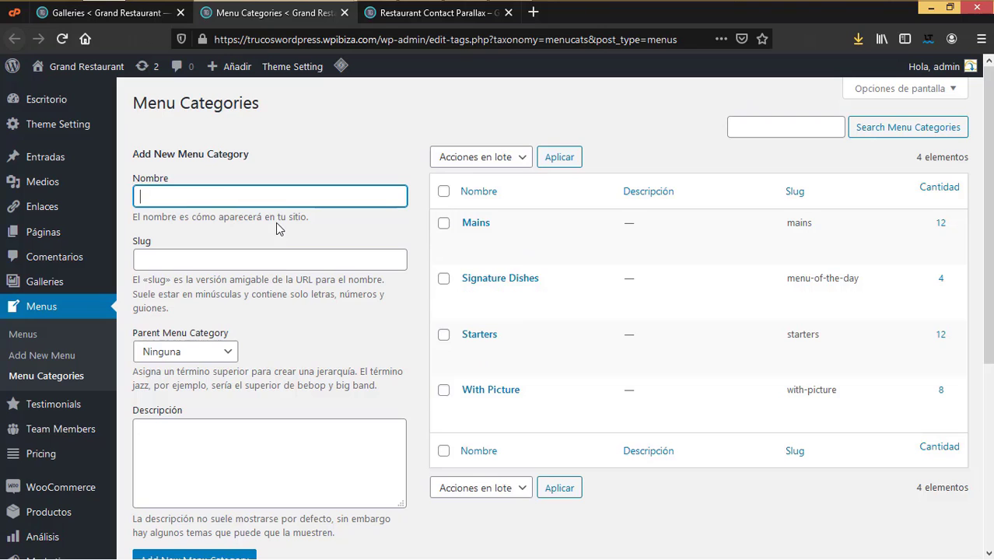
Step: From the Menus list, open Baked Potato Pizza's editor and a blank Add New Menu item in new tabs
{"action": "left_click", "coordinate": [27, 333]}
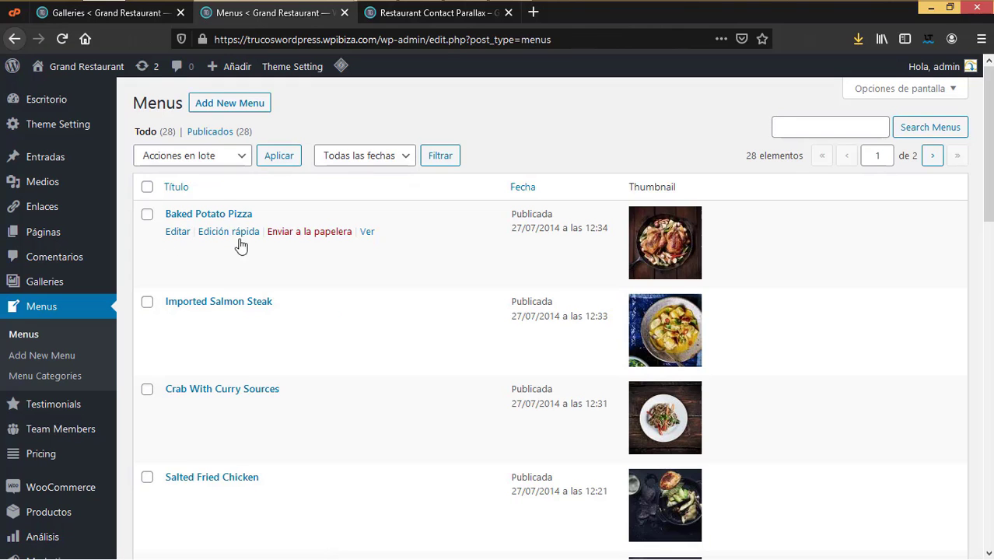
{"action": "right_click", "coordinate": [178, 231]}
{"action": "left_click", "coordinate": [233, 238]}
{"action": "right_click", "coordinate": [264, 103]}
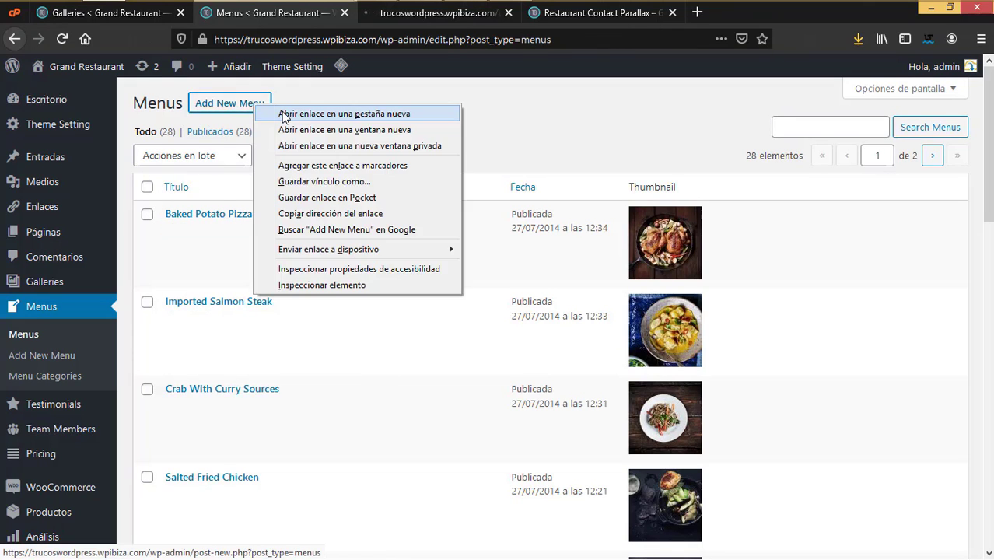
{"action": "left_click", "coordinate": [335, 111]}
{"action": "key", "text": "ctrl+Tab"}
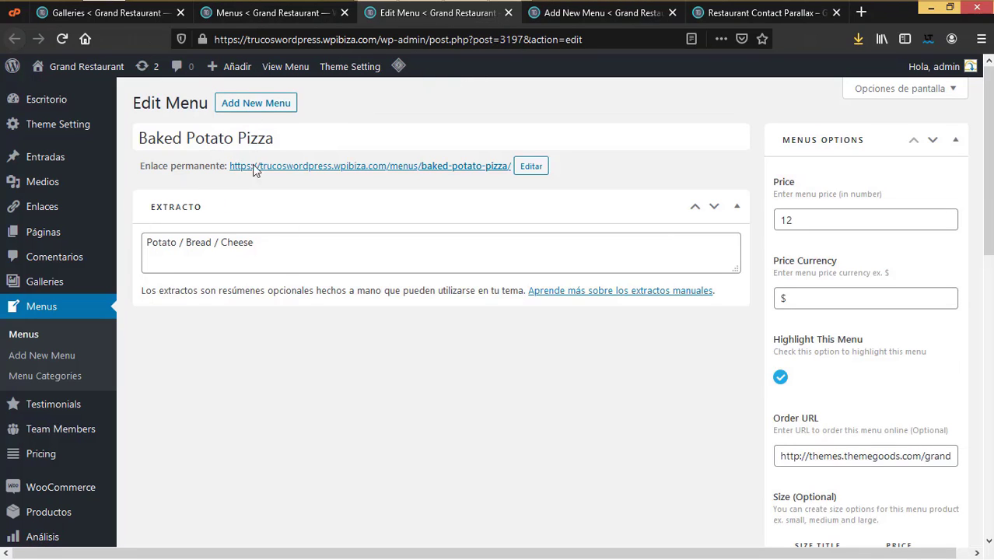
{"action": "left_click_drag", "start_coordinate": [302, 138], "coordinate": [135, 138]}
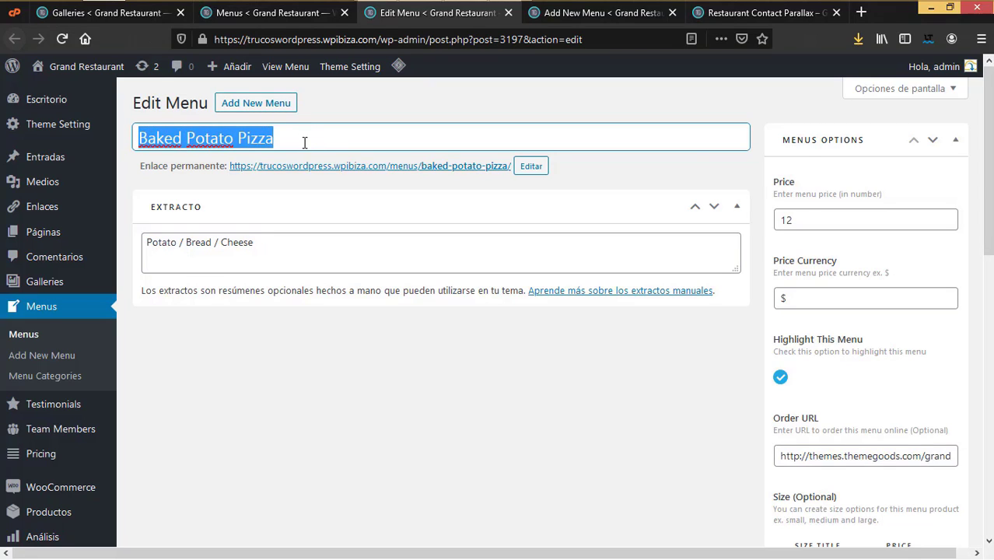
{"action": "left_click_drag", "start_coordinate": [271, 248], "coordinate": [138, 240]}
{"action": "left_click", "coordinate": [201, 261]}
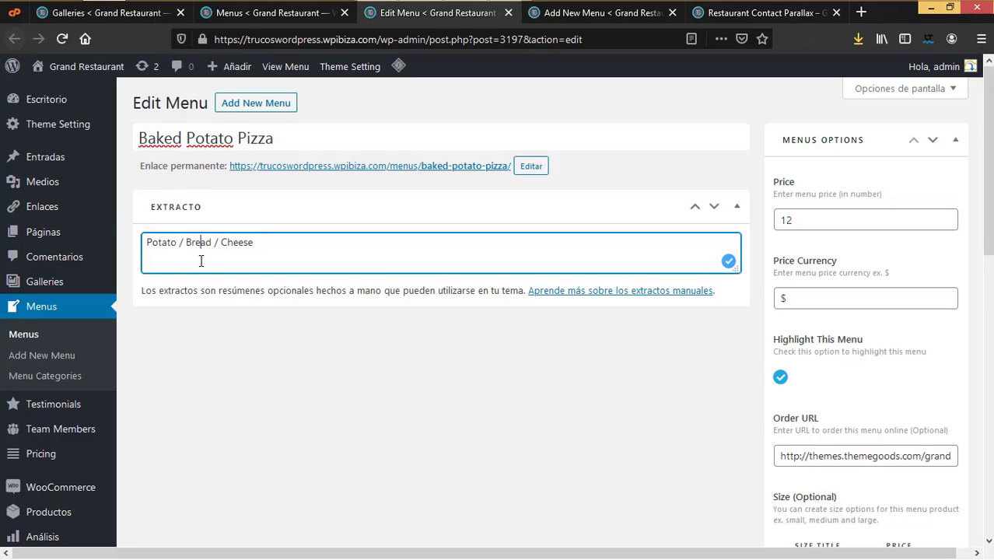
{"action": "left_click_drag", "start_coordinate": [269, 242], "coordinate": [144, 242]}
{"action": "left_click", "coordinate": [164, 250]}
{"action": "left_click_drag", "start_coordinate": [788, 301], "coordinate": [762, 300]}
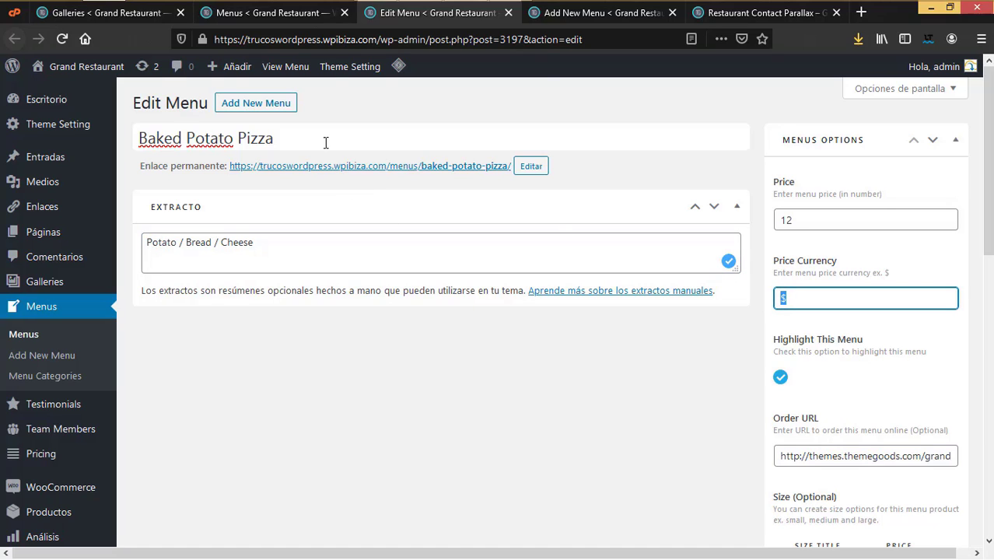
{"action": "left_click", "coordinate": [307, 14]}
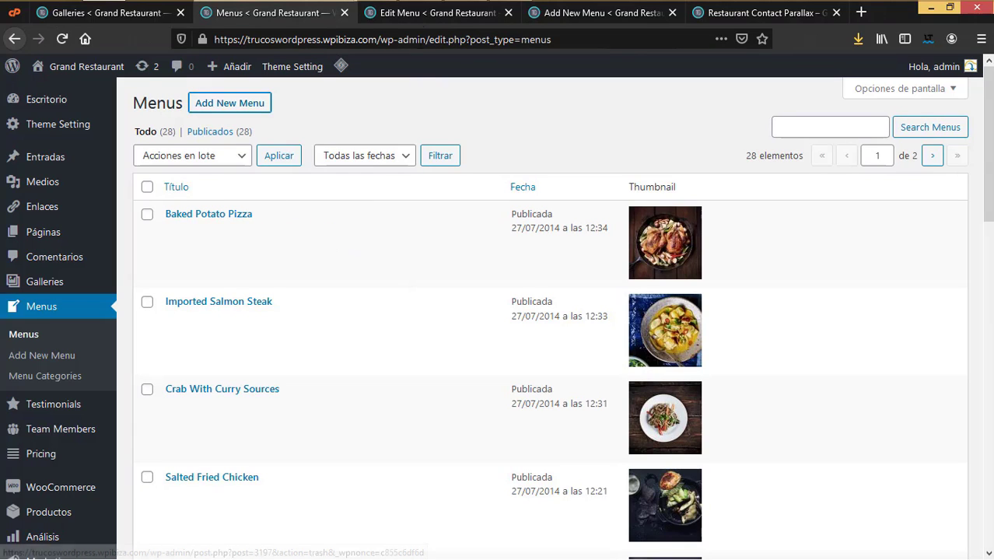
{"action": "left_click", "coordinate": [423, 14]}
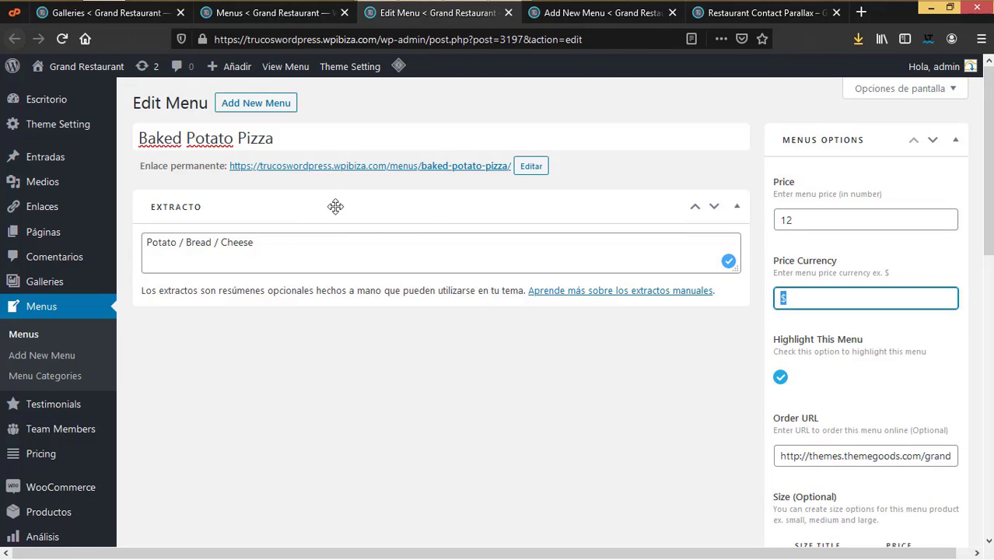
{"action": "left_click_drag", "start_coordinate": [140, 138], "coordinate": [353, 135]}
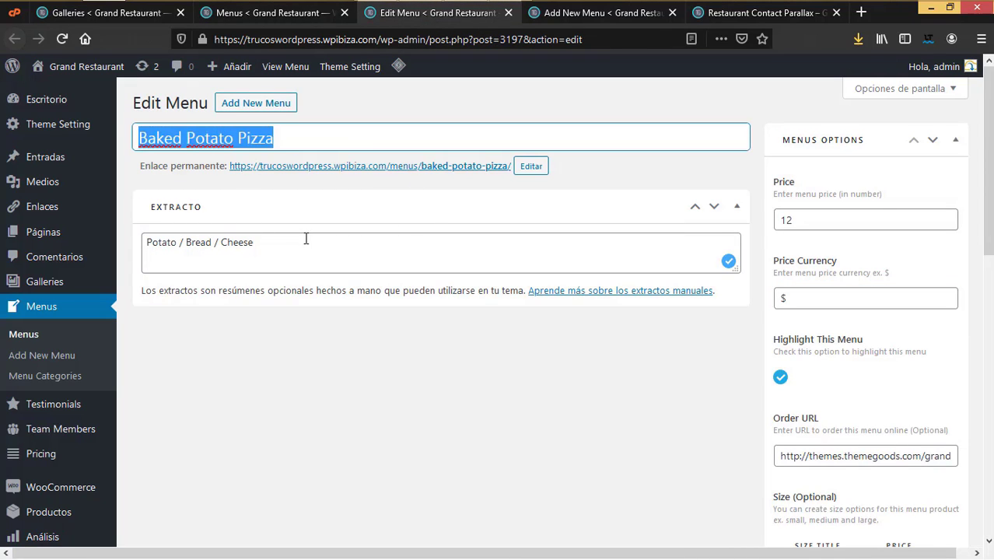
{"action": "left_click_drag", "start_coordinate": [306, 239], "coordinate": [113, 231]}
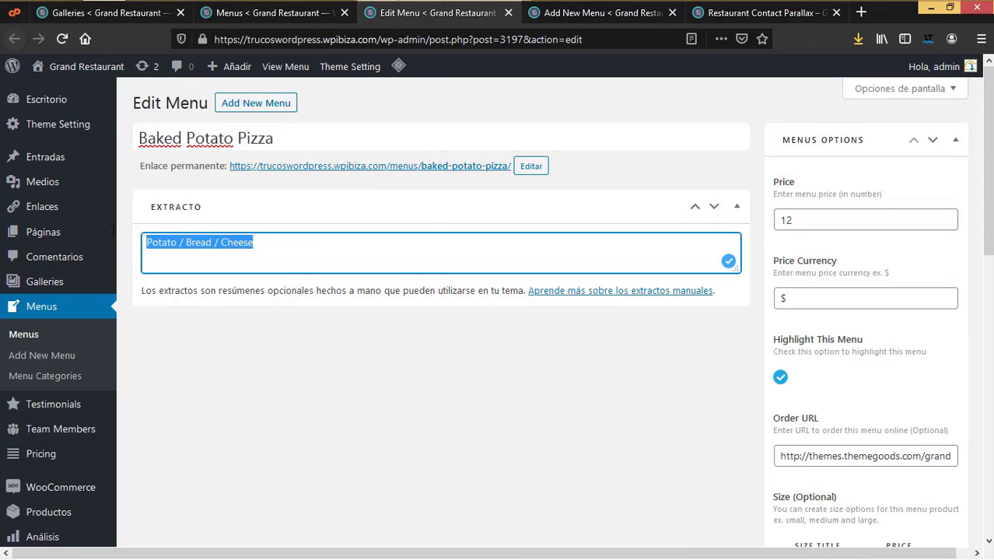
{"action": "double_click", "coordinate": [812, 295]}
{"action": "double_click", "coordinate": [826, 218]}
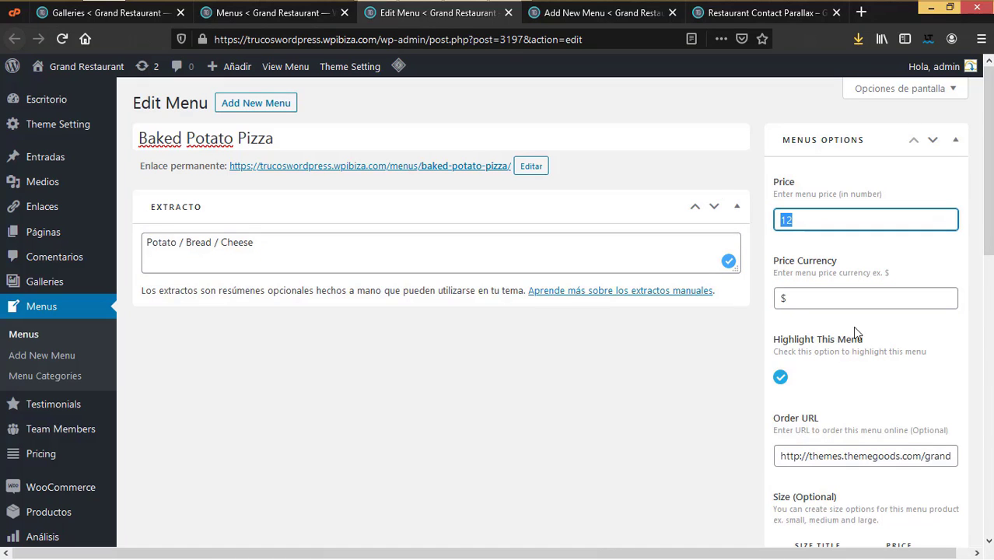
{"action": "scroll", "coordinate": [886, 418], "scroll_direction": "down", "scroll_amount": 2}
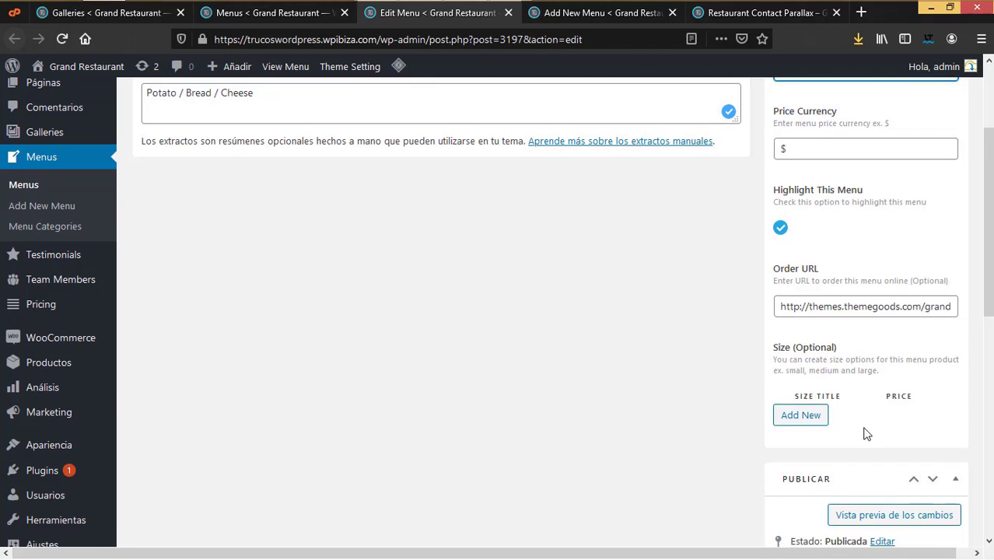
{"action": "scroll", "coordinate": [866, 433], "scroll_direction": "down", "scroll_amount": 4}
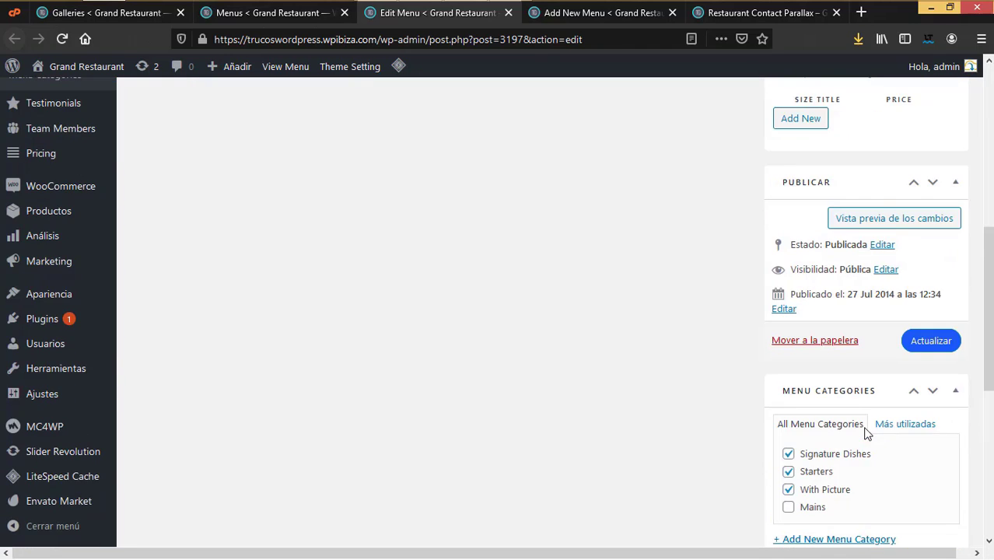
{"action": "scroll", "coordinate": [866, 433], "scroll_direction": "down", "scroll_amount": 3}
{"action": "scroll", "coordinate": [900, 441], "scroll_direction": "down", "scroll_amount": 2}
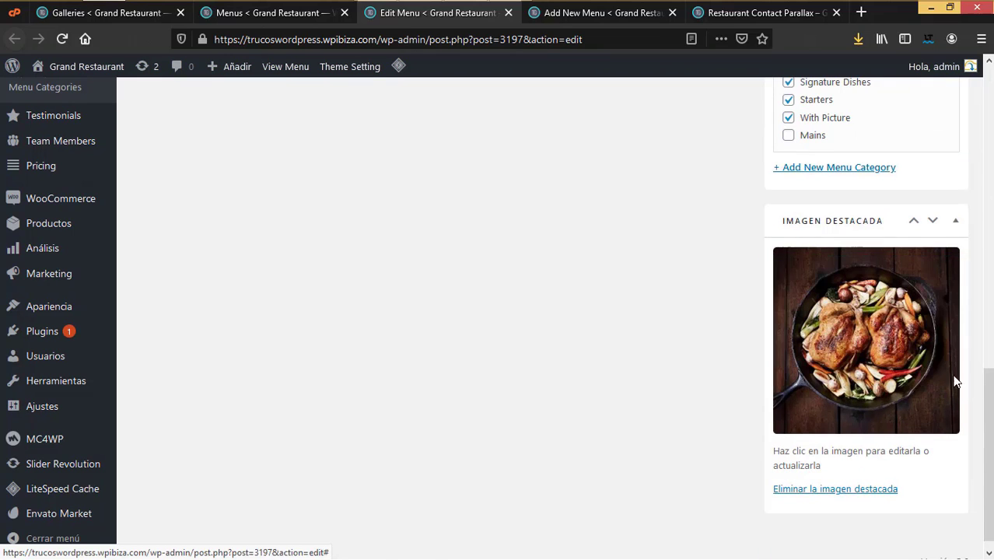
{"action": "scroll", "coordinate": [855, 326], "scroll_direction": "up", "scroll_amount": 4}
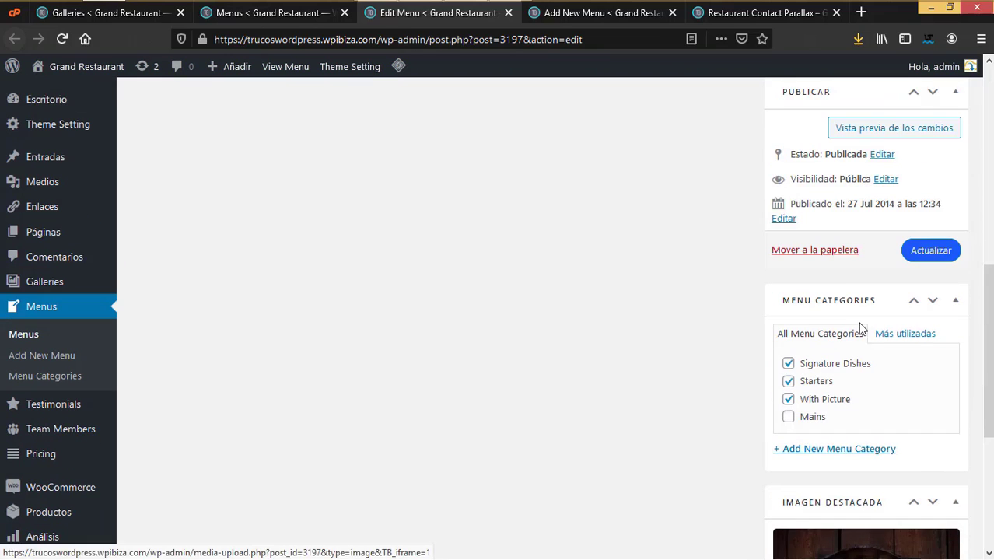
{"action": "scroll", "coordinate": [817, 381], "scroll_direction": "up", "scroll_amount": 3}
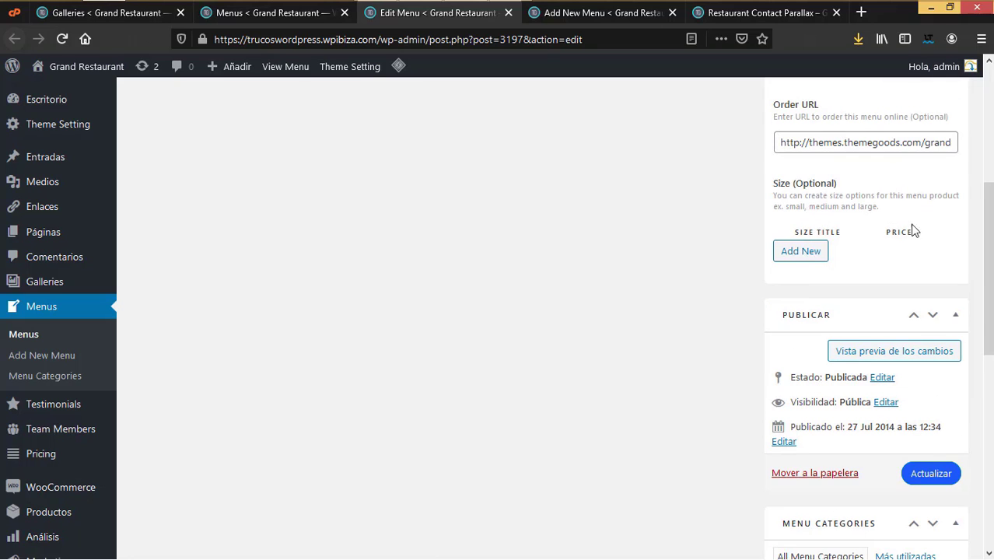
{"action": "scroll", "coordinate": [830, 296], "scroll_direction": "up", "scroll_amount": 1}
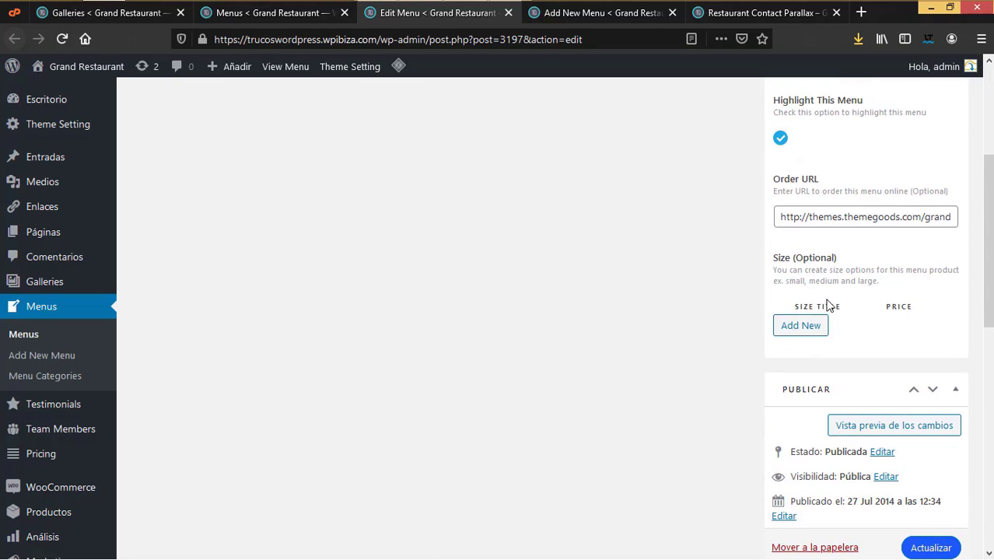
{"action": "scroll", "coordinate": [822, 352], "scroll_direction": "up", "scroll_amount": 3}
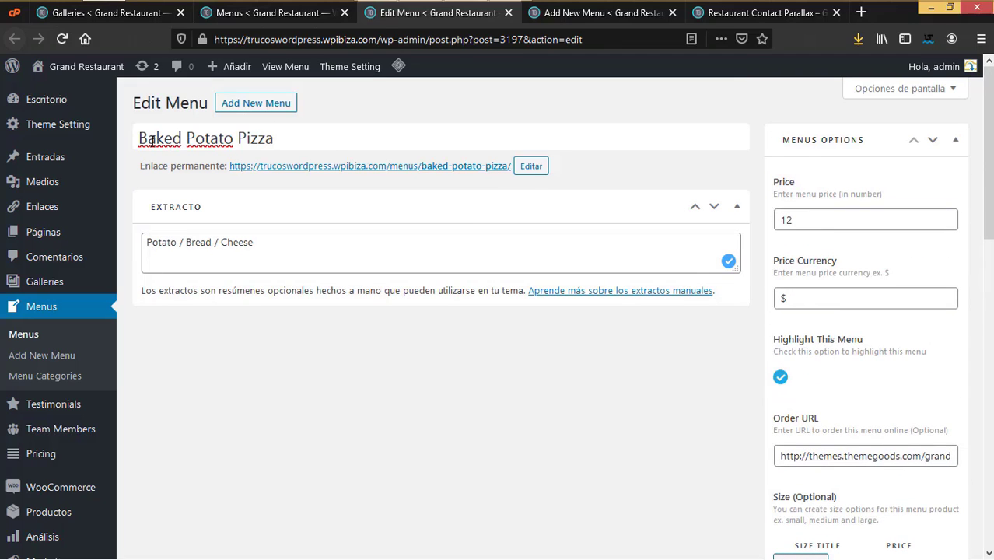
{"action": "scroll", "coordinate": [436, 257], "scroll_direction": "down", "scroll_amount": 3}
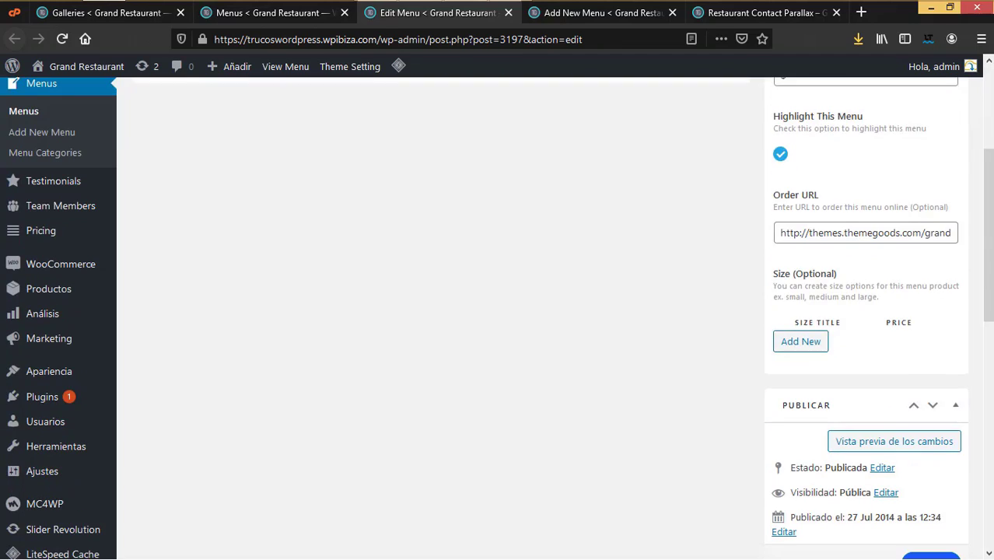
Step: Add Grande and Chica size option rows to Baked Potato Pizza
{"action": "left_click", "coordinate": [817, 343]}
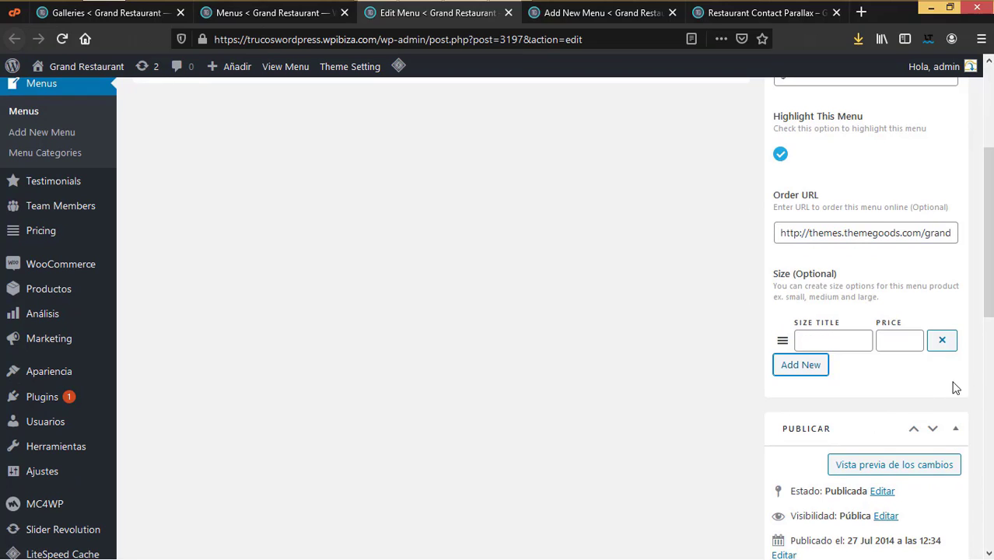
{"action": "left_click", "coordinate": [851, 339]}
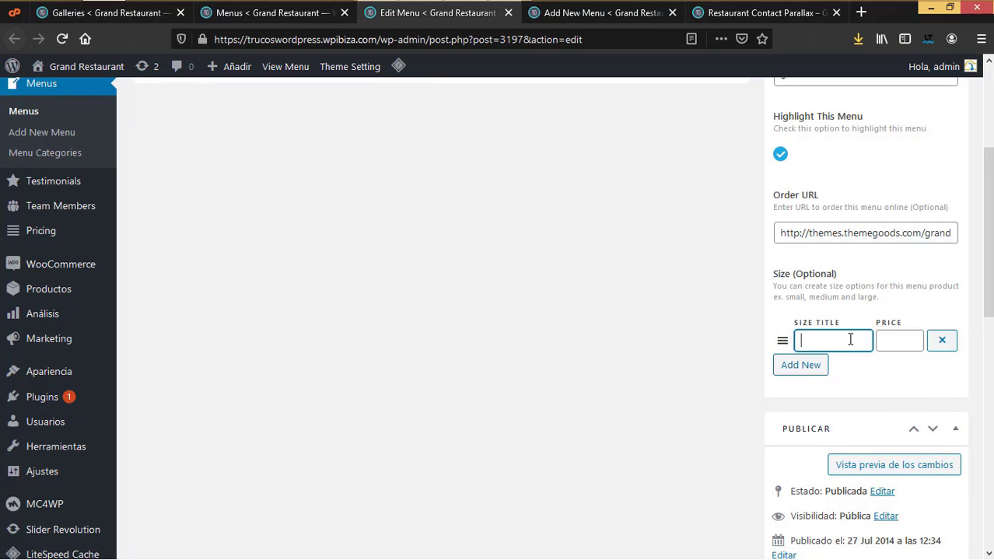
{"action": "type", "text": "Grand"}
{"action": "scroll", "coordinate": [864, 300], "scroll_direction": "up", "scroll_amount": 2}
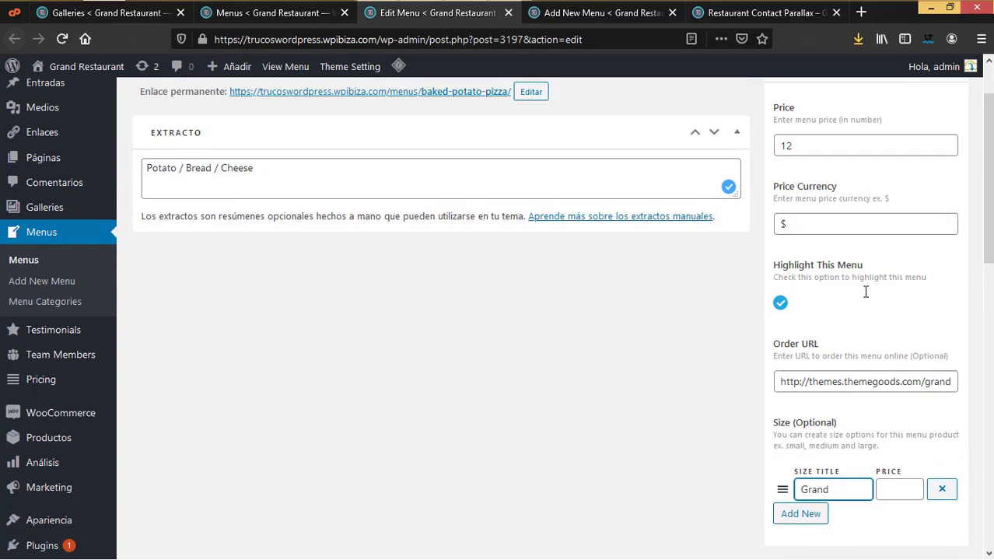
{"action": "scroll", "coordinate": [868, 297], "scroll_direction": "down", "scroll_amount": 3}
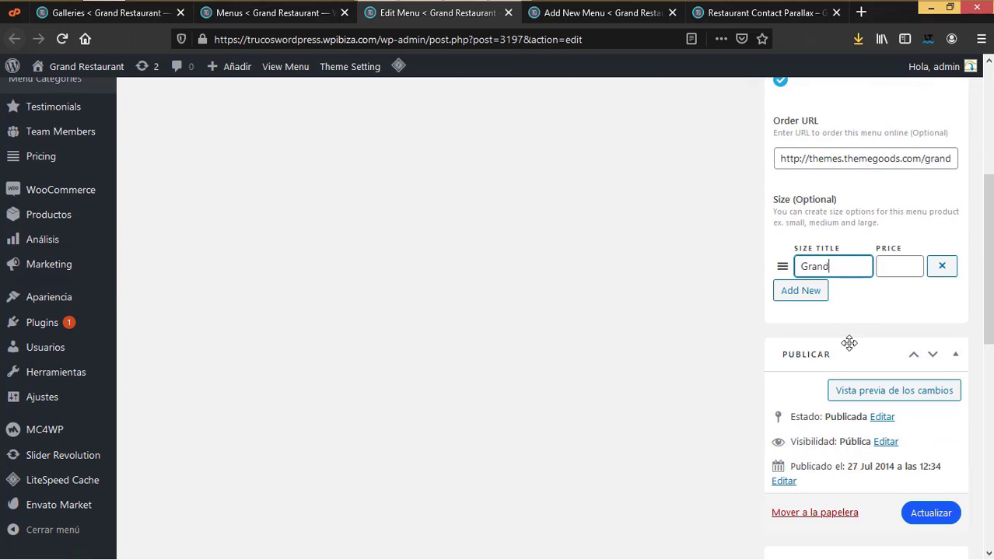
{"action": "left_click", "coordinate": [900, 267]}
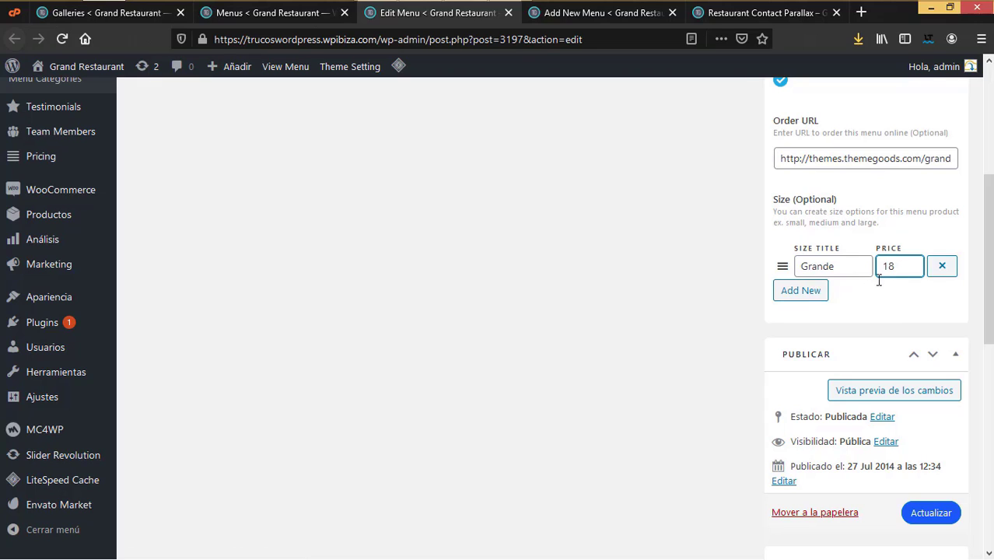
{"action": "left_click", "coordinate": [808, 293]}
{"action": "left_click", "coordinate": [820, 295]}
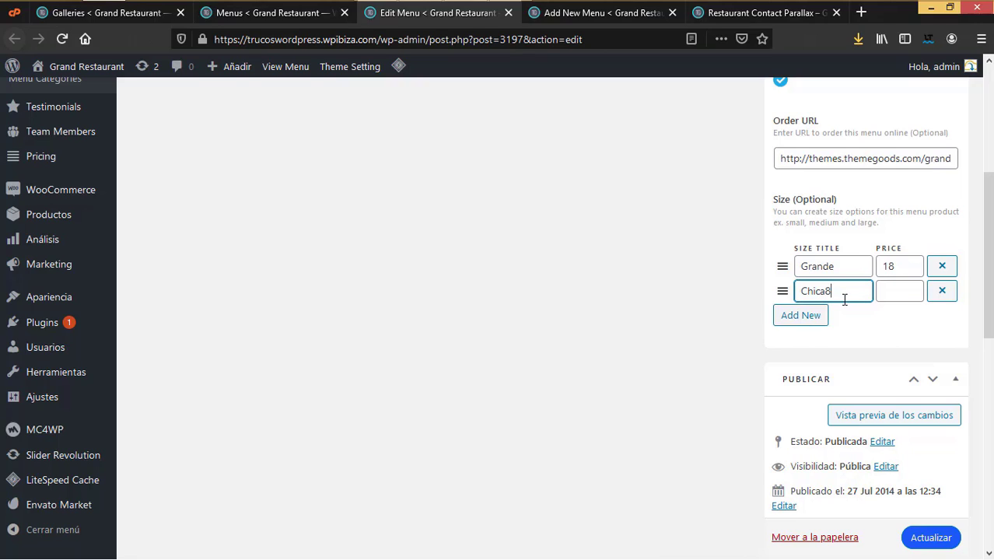
{"action": "left_click", "coordinate": [900, 295]}
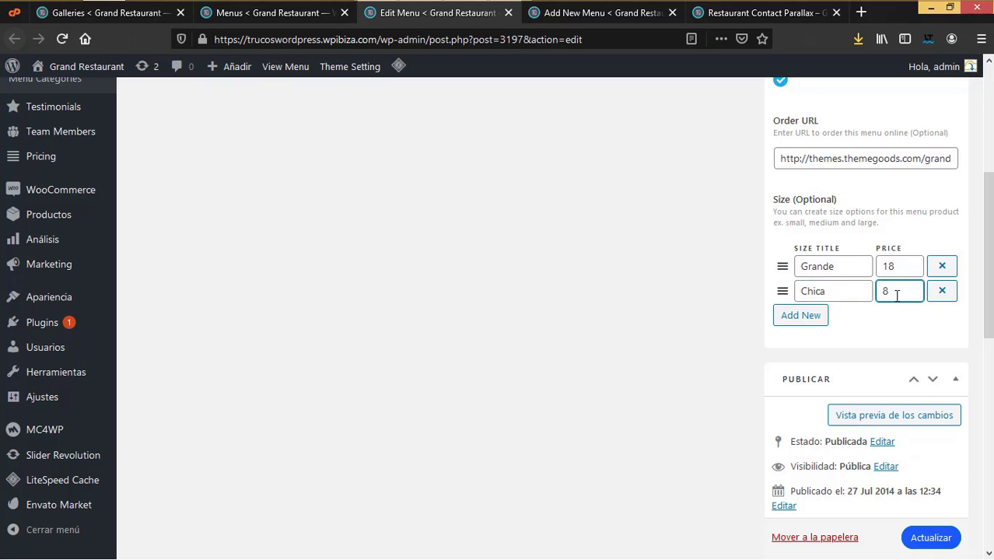
Step: Add a third size option, Extragrande, priced at 22
{"action": "left_click", "coordinate": [813, 319]}
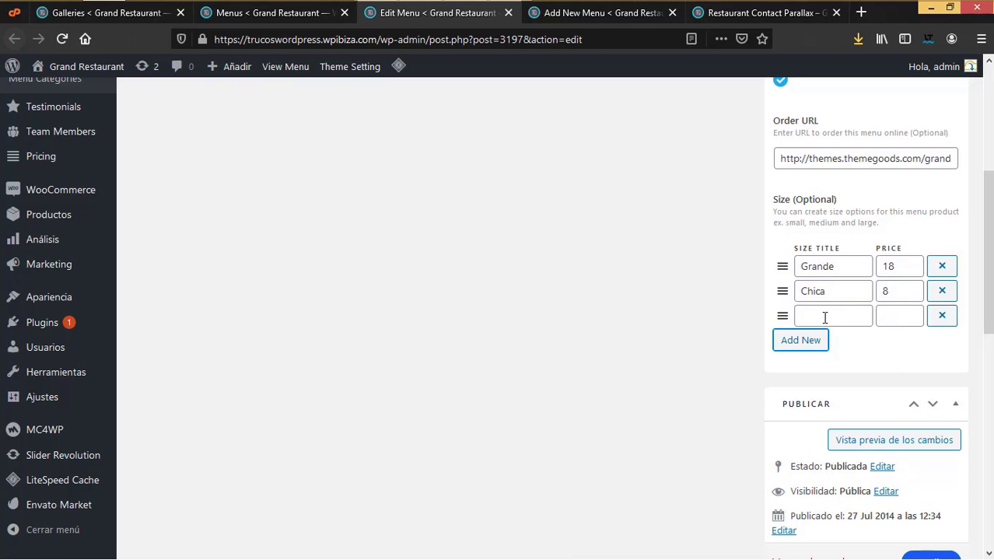
{"action": "left_click", "coordinate": [824, 317]}
{"action": "type", "text": "Extragrande"}
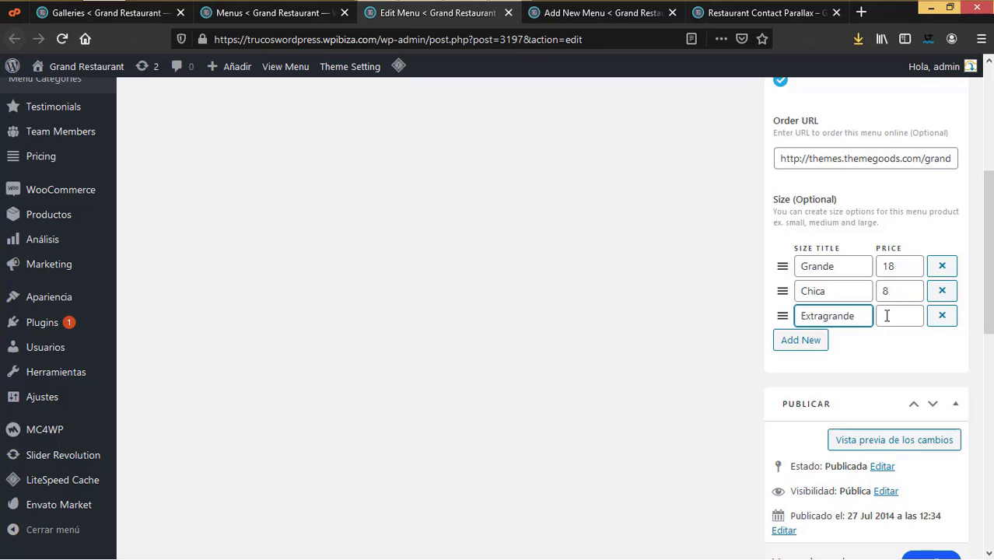
{"action": "left_click", "coordinate": [886, 316]}
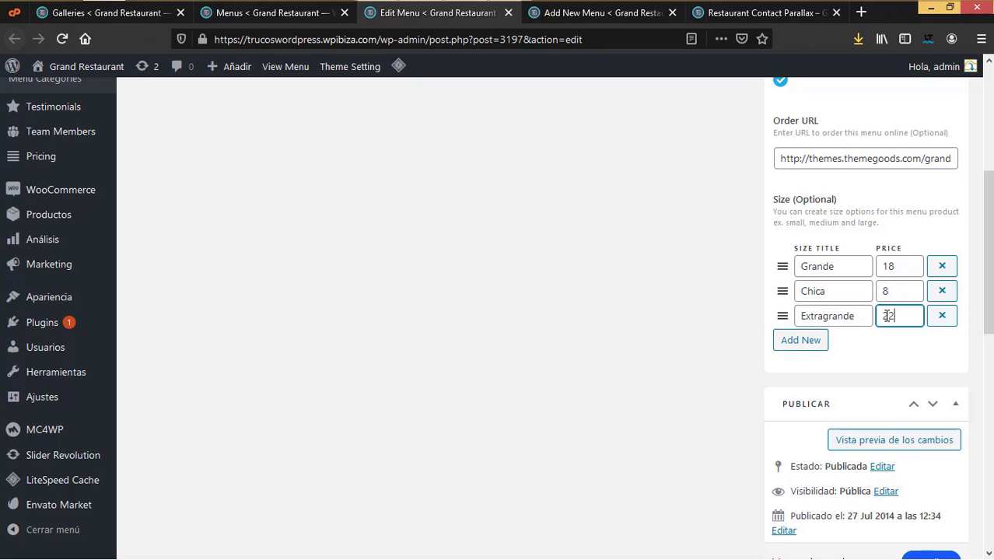
{"action": "type", "text": "22"}
{"action": "scroll", "coordinate": [886, 466], "scroll_direction": "down", "scroll_amount": 6}
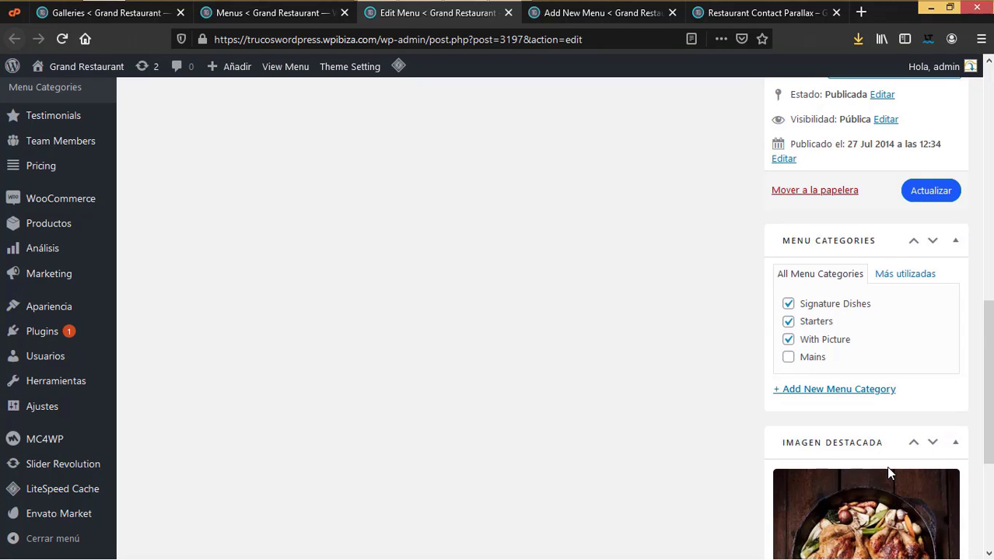
{"action": "scroll", "coordinate": [453, 284], "scroll_direction": "up", "scroll_amount": 10}
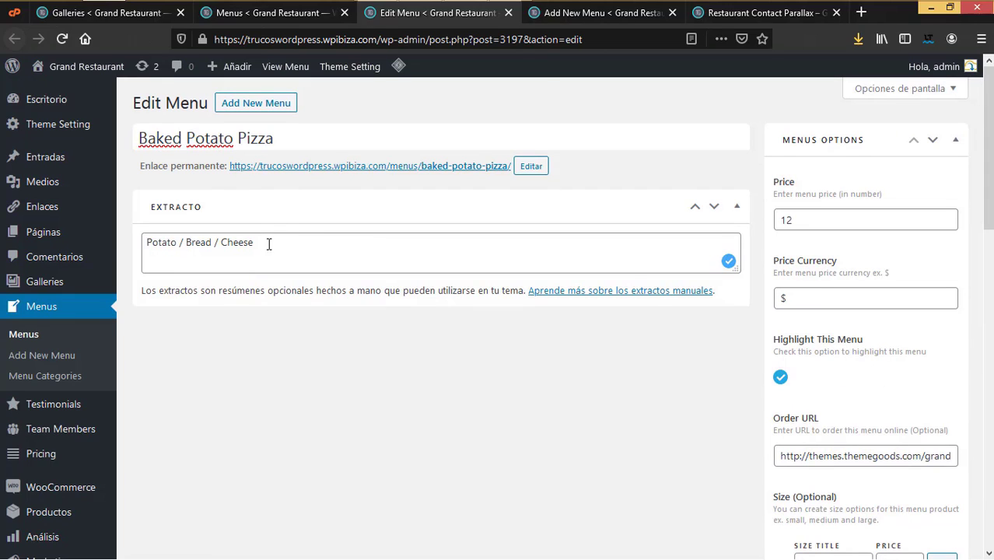
Step: Review the Potato / Bread / Cheese excerpt and $ currency, update the dish, and go to the Add New Menu form
{"action": "left_click_drag", "start_coordinate": [268, 245], "coordinate": [116, 241]}
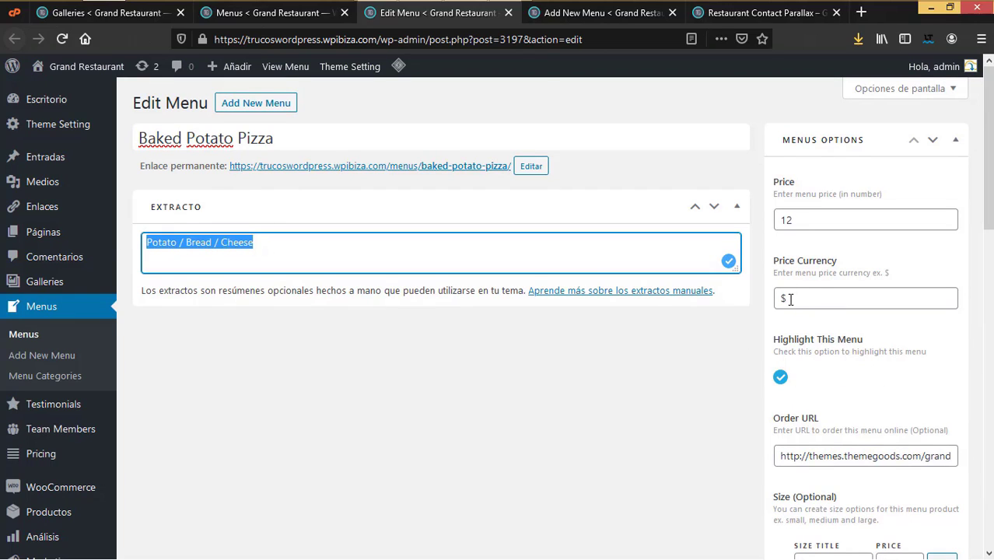
{"action": "left_click_drag", "start_coordinate": [791, 298], "coordinate": [769, 300]}
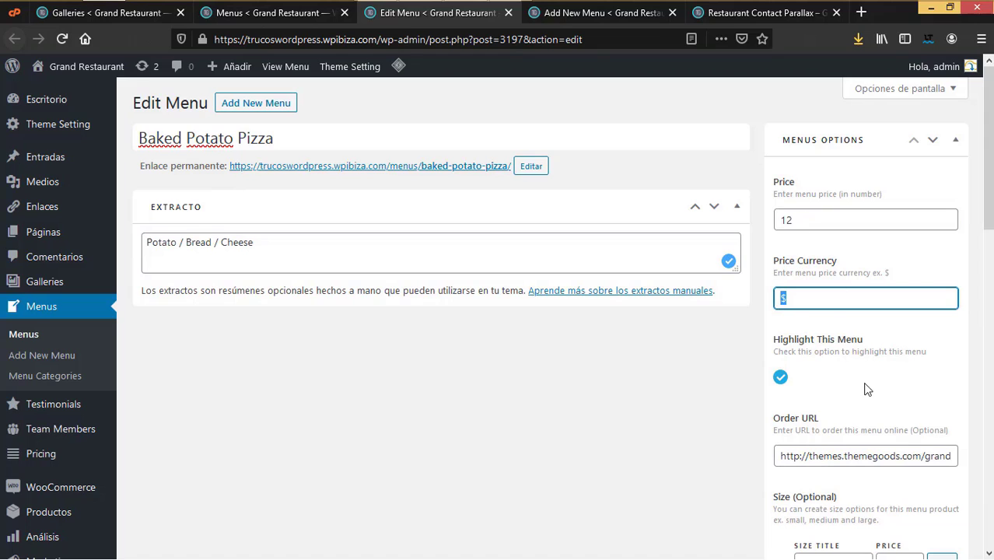
{"action": "scroll", "coordinate": [867, 389], "scroll_direction": "down", "scroll_amount": 5}
{"action": "scroll", "coordinate": [867, 389], "scroll_direction": "down", "scroll_amount": 5}
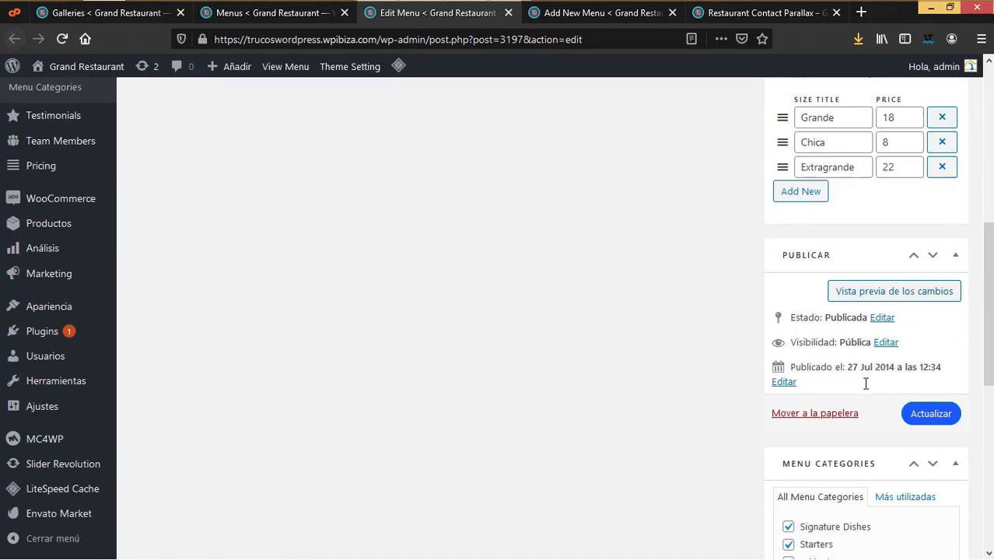
{"action": "scroll", "coordinate": [869, 453], "scroll_direction": "down", "scroll_amount": 8}
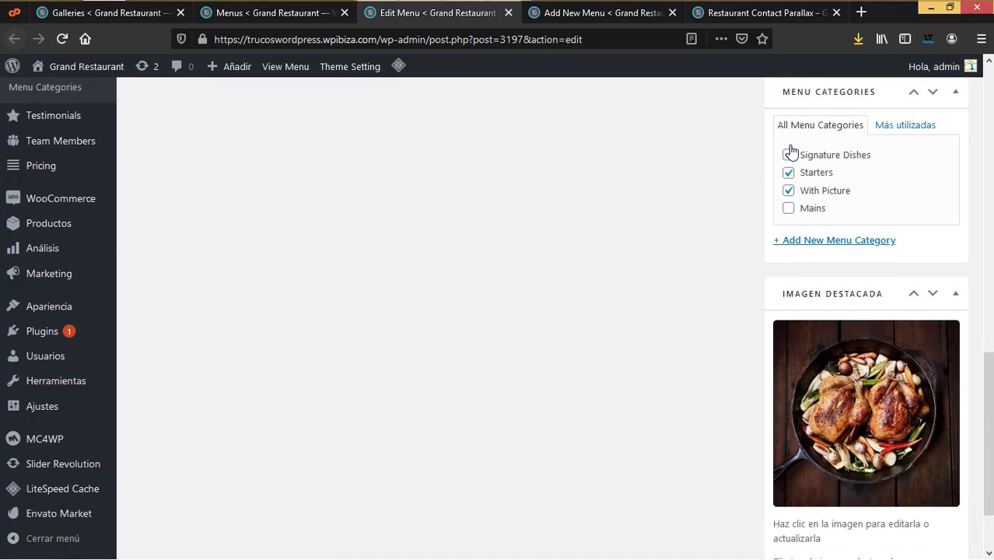
{"action": "scroll", "coordinate": [849, 460], "scroll_direction": "up", "scroll_amount": 10}
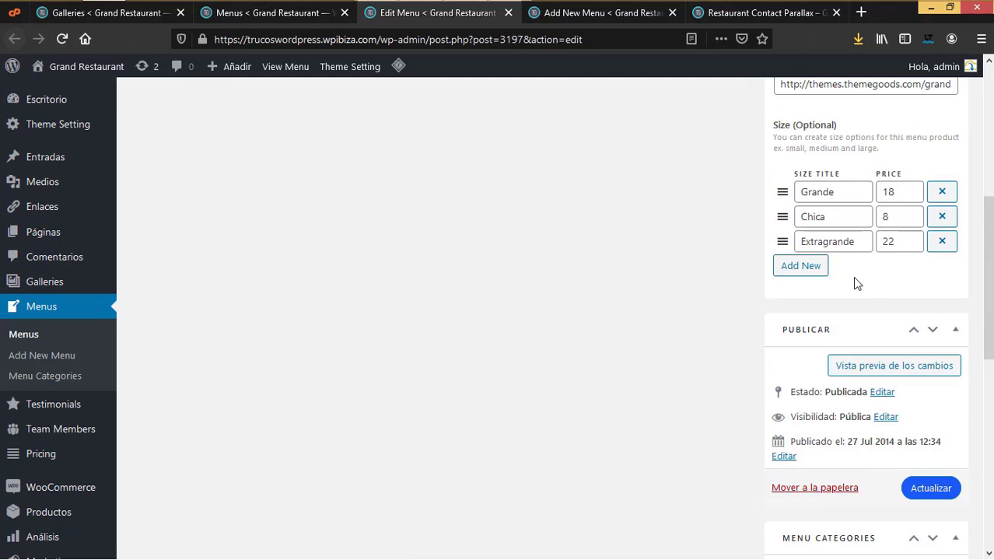
{"action": "scroll", "coordinate": [856, 282], "scroll_direction": "up", "scroll_amount": 3}
{"action": "scroll", "coordinate": [435, 296], "scroll_direction": "up", "scroll_amount": 3}
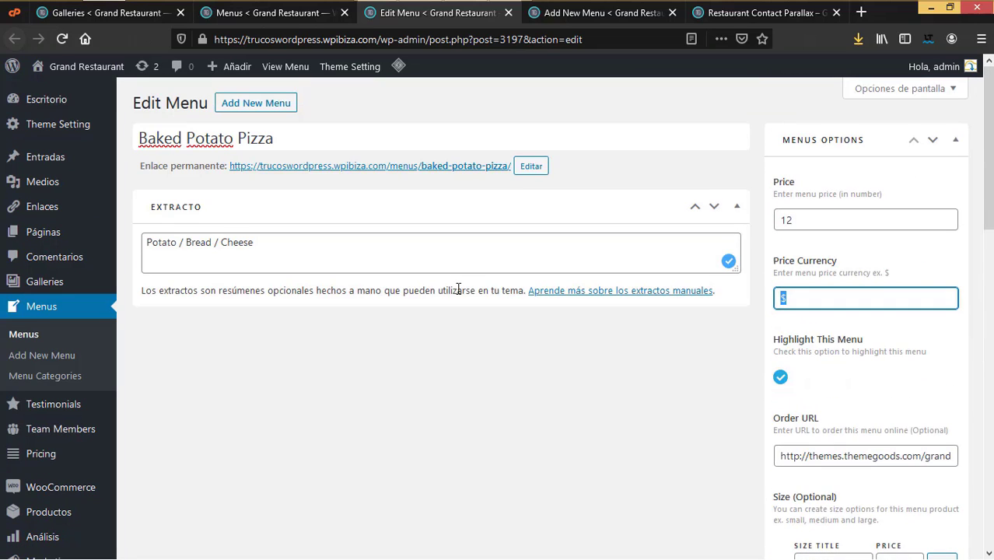
{"action": "scroll", "coordinate": [840, 410], "scroll_direction": "down", "scroll_amount": 3}
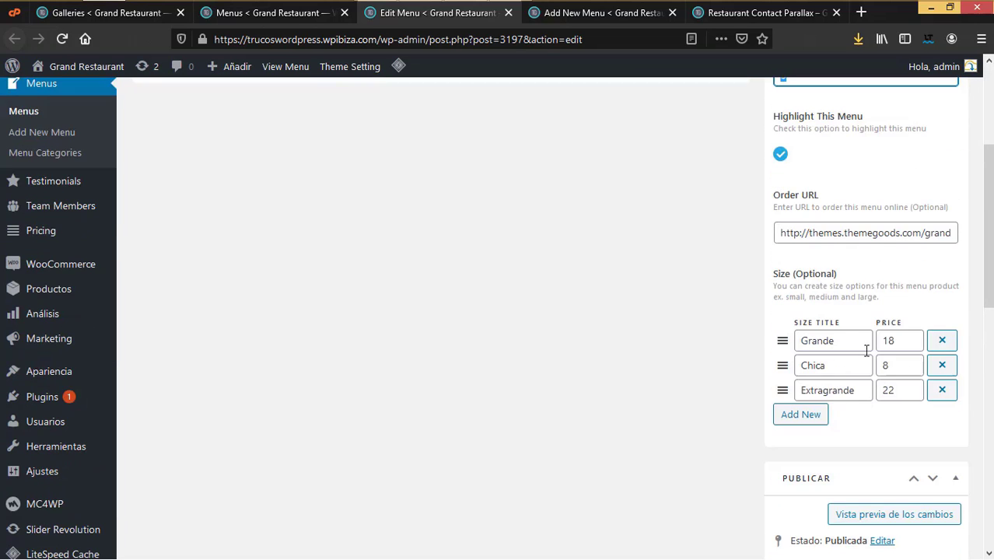
{"action": "scroll", "coordinate": [885, 340], "scroll_direction": "up", "scroll_amount": 5}
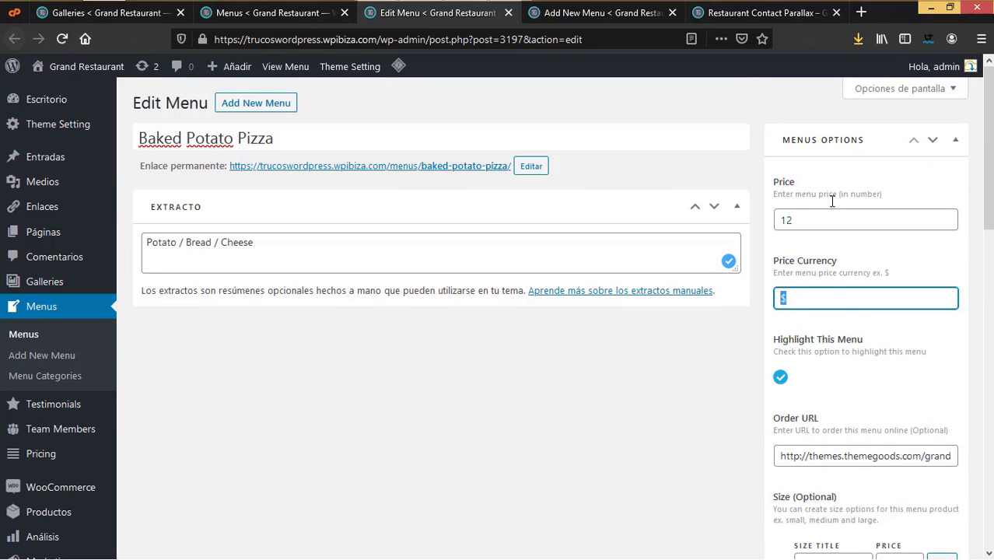
{"action": "scroll", "coordinate": [688, 324], "scroll_direction": "down", "scroll_amount": 15}
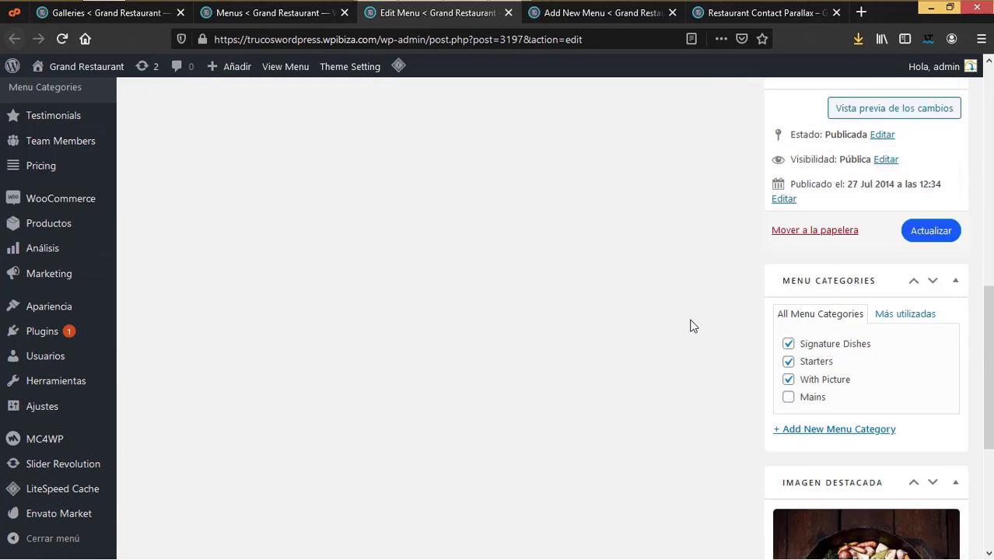
{"action": "scroll", "coordinate": [859, 204], "scroll_direction": "up", "scroll_amount": 3}
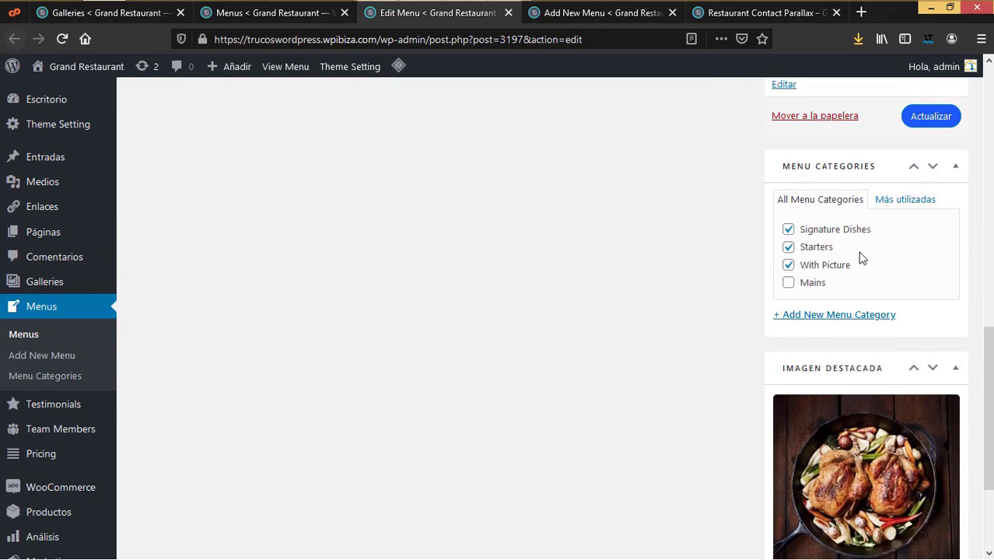
{"action": "left_click", "coordinate": [924, 118]}
{"action": "left_click", "coordinate": [599, 18]}
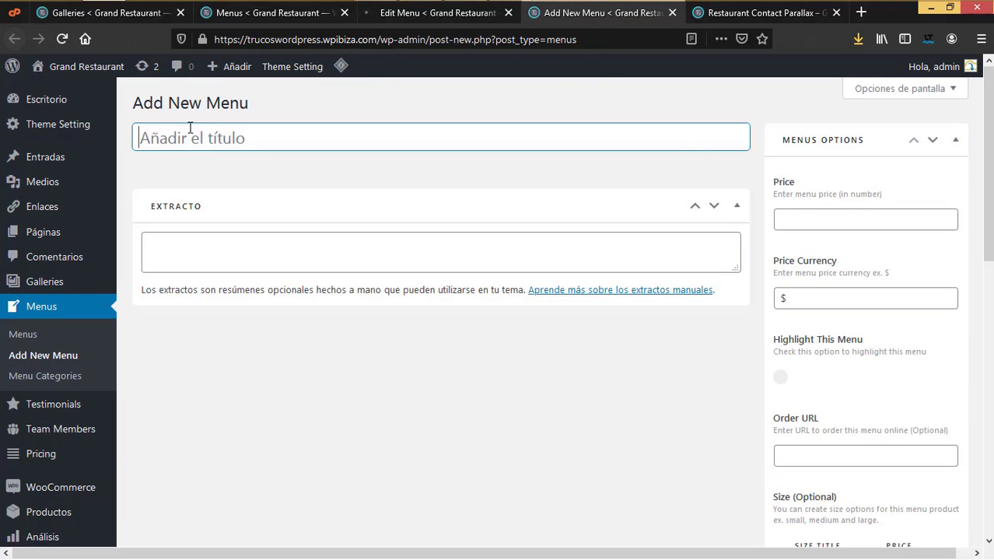
Step: Inspect the empty excerpt and currency fields, then close Add New Menu and return to Baked Potato Pizza's editor
{"action": "left_click", "coordinate": [184, 255]}
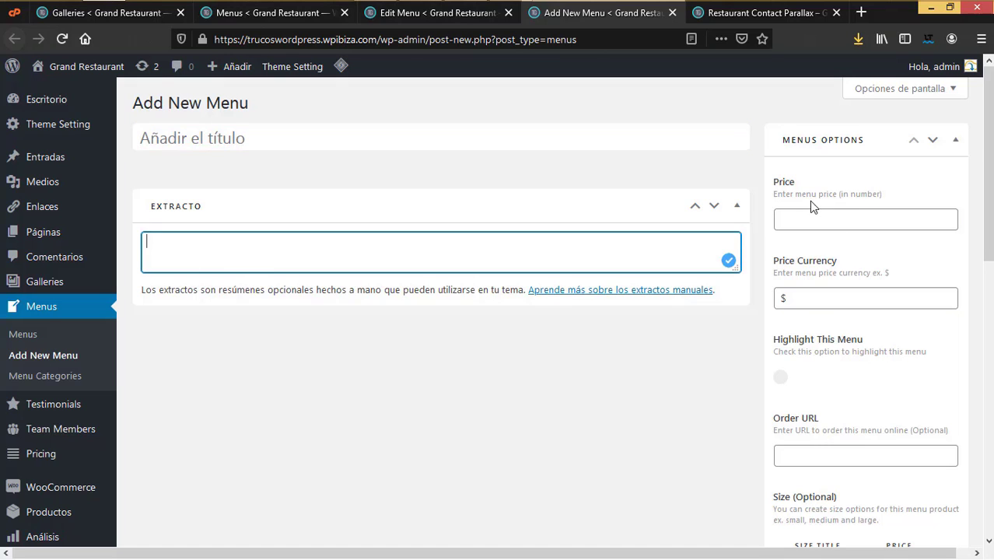
{"action": "left_click", "coordinate": [804, 298]}
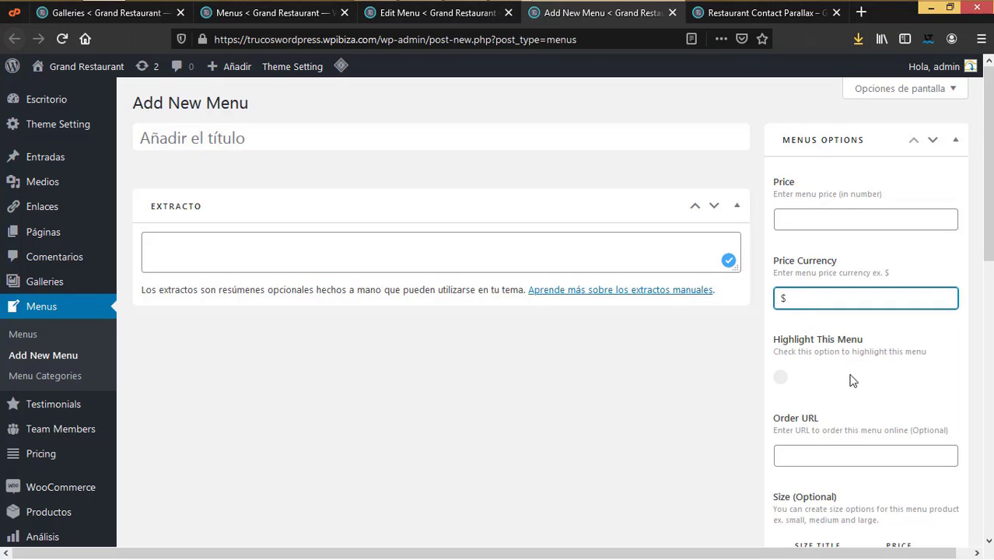
{"action": "scroll", "coordinate": [847, 378], "scroll_direction": "down", "scroll_amount": 4}
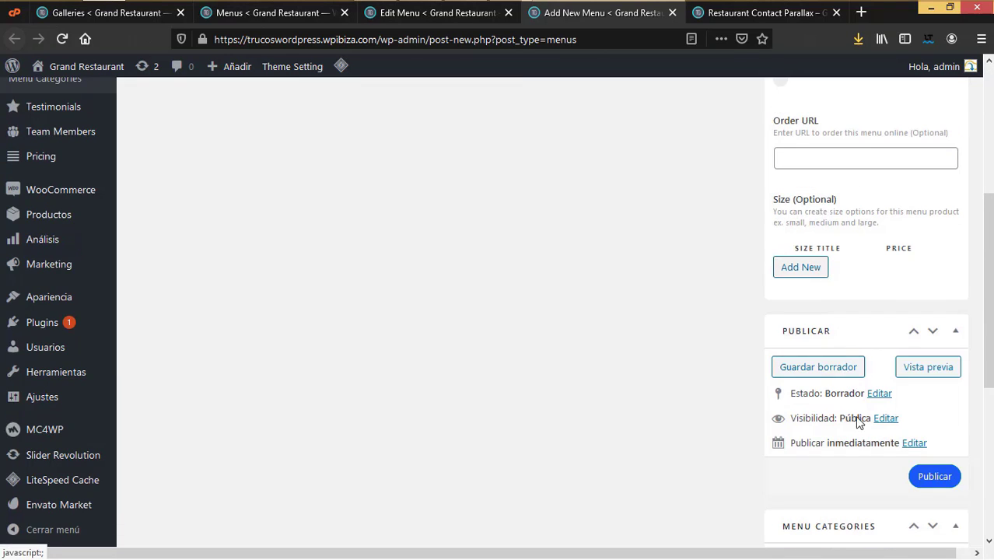
{"action": "scroll", "coordinate": [845, 443], "scroll_direction": "down", "scroll_amount": 4}
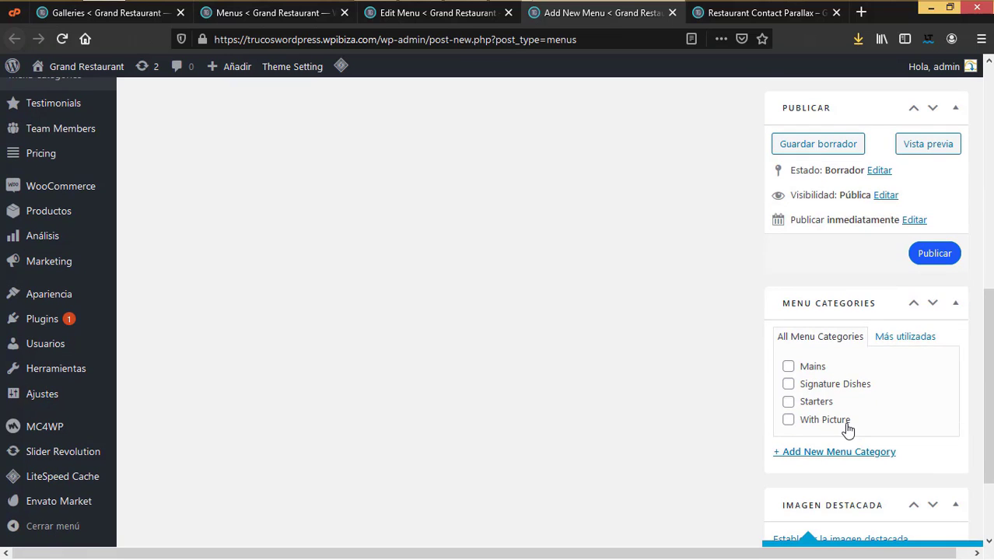
{"action": "scroll", "coordinate": [812, 413], "scroll_direction": "down", "scroll_amount": 1}
{"action": "scroll", "coordinate": [814, 420], "scroll_direction": "down", "scroll_amount": 1}
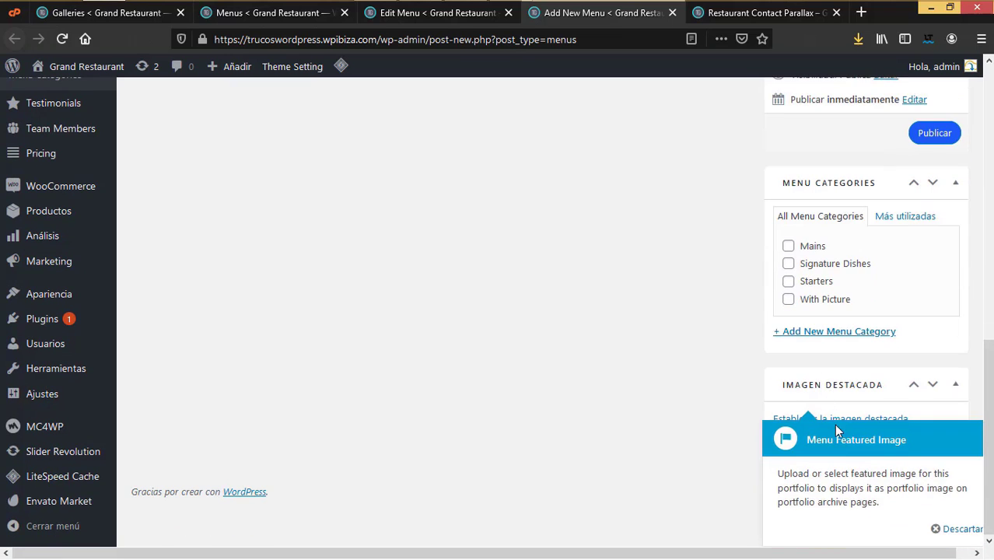
{"action": "left_click", "coordinate": [672, 13]}
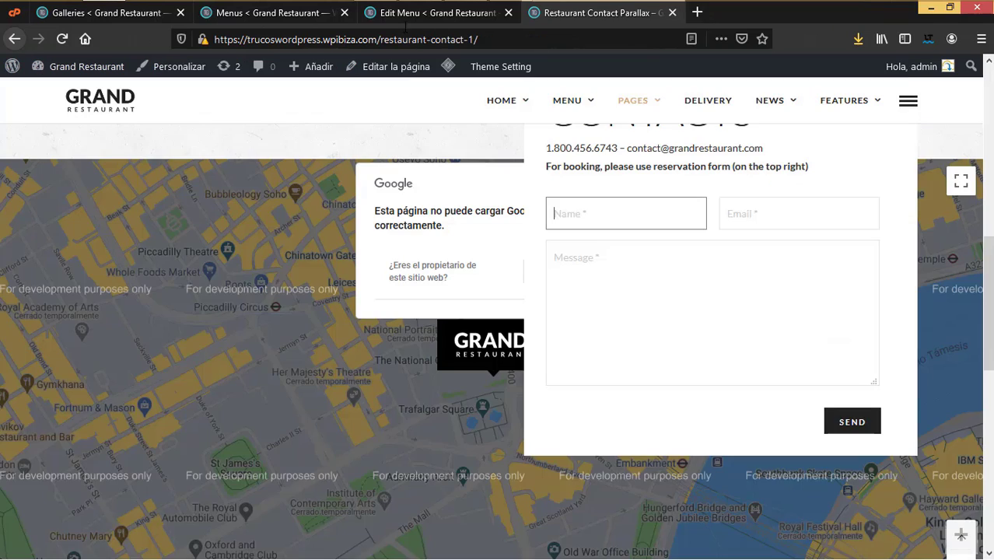
{"action": "left_click", "coordinate": [432, 14]}
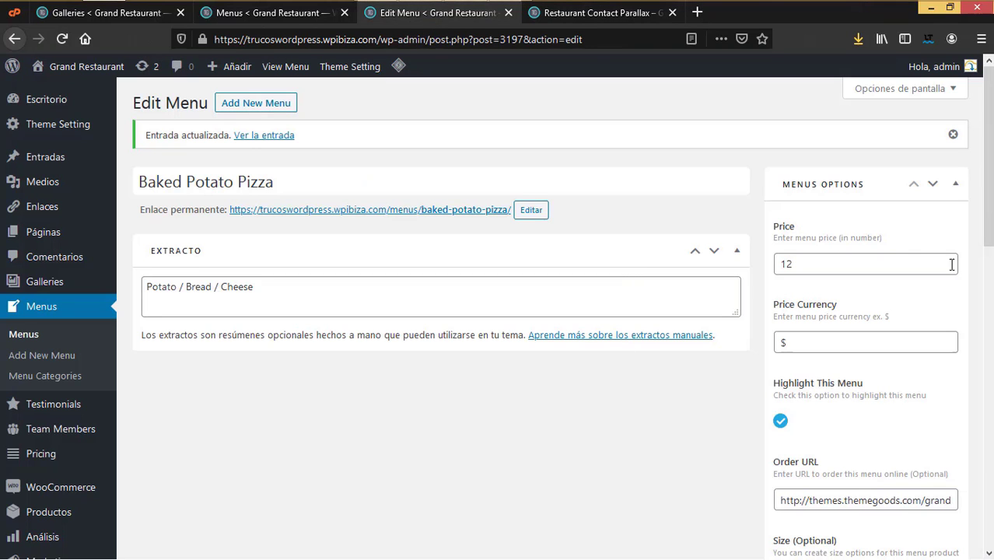
Step: Open Baked Potato Pizza's permalink in a new tab and look over the live page
{"action": "right_click", "coordinate": [458, 213]}
{"action": "left_click", "coordinate": [505, 219]}
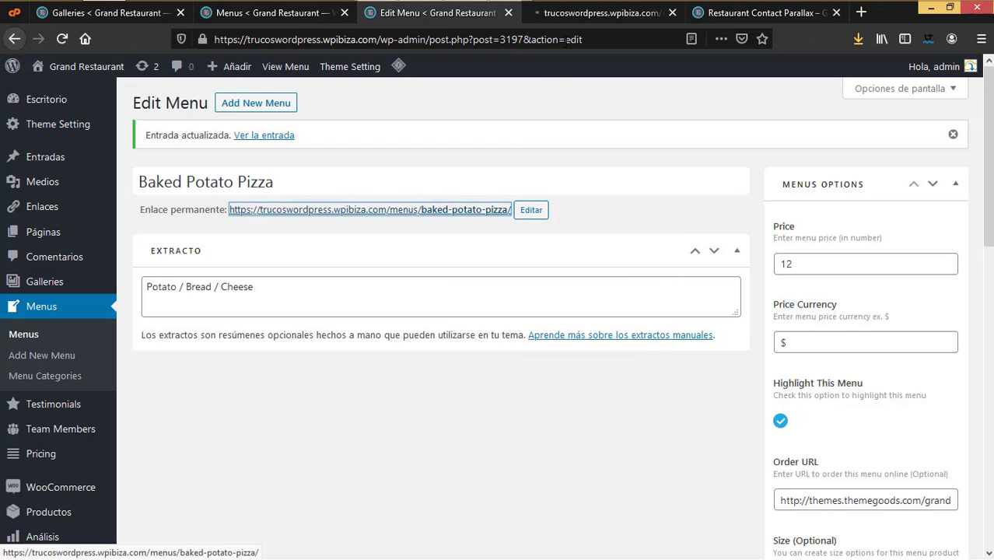
{"action": "left_click", "coordinate": [582, 13]}
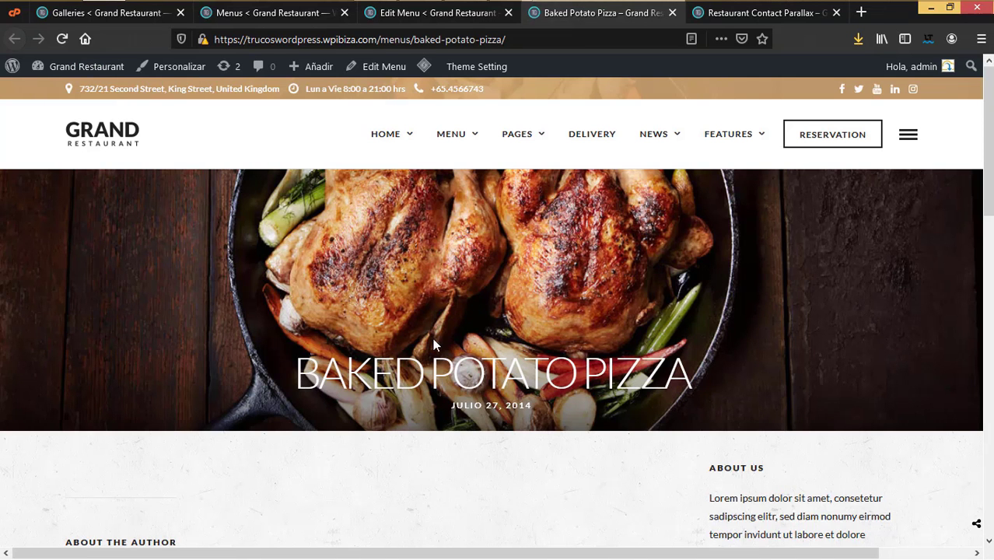
{"action": "scroll", "coordinate": [454, 335], "scroll_direction": "down", "scroll_amount": 3}
{"action": "scroll", "coordinate": [458, 326], "scroll_direction": "up", "scroll_amount": 3}
{"action": "scroll", "coordinate": [486, 420], "scroll_direction": "down", "scroll_amount": 3}
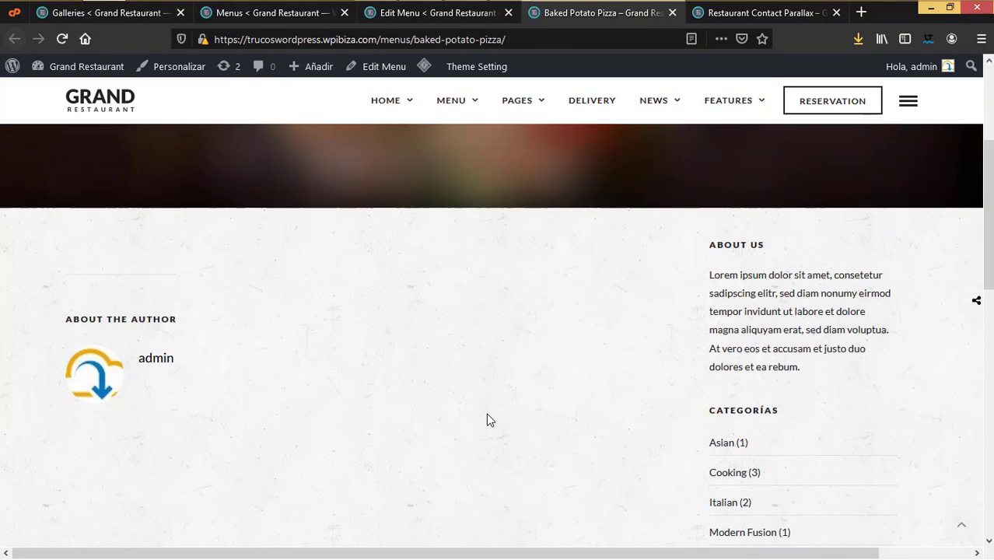
{"action": "scroll", "coordinate": [487, 420], "scroll_direction": "down", "scroll_amount": 5}
{"action": "scroll", "coordinate": [489, 420], "scroll_direction": "down", "scroll_amount": 3}
{"action": "scroll", "coordinate": [489, 420], "scroll_direction": "up", "scroll_amount": 10}
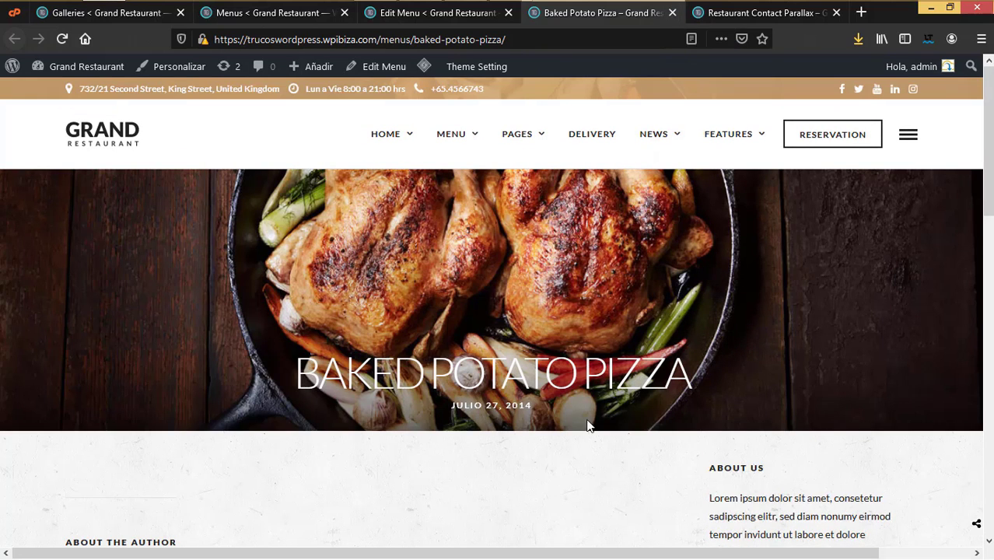
{"action": "scroll", "coordinate": [588, 424], "scroll_direction": "down", "scroll_amount": 3}
{"action": "scroll", "coordinate": [588, 429], "scroll_direction": "up", "scroll_amount": 3}
Step: Close the live page and the editor, returning to the list of 28 dishes
{"action": "left_click", "coordinate": [672, 12]}
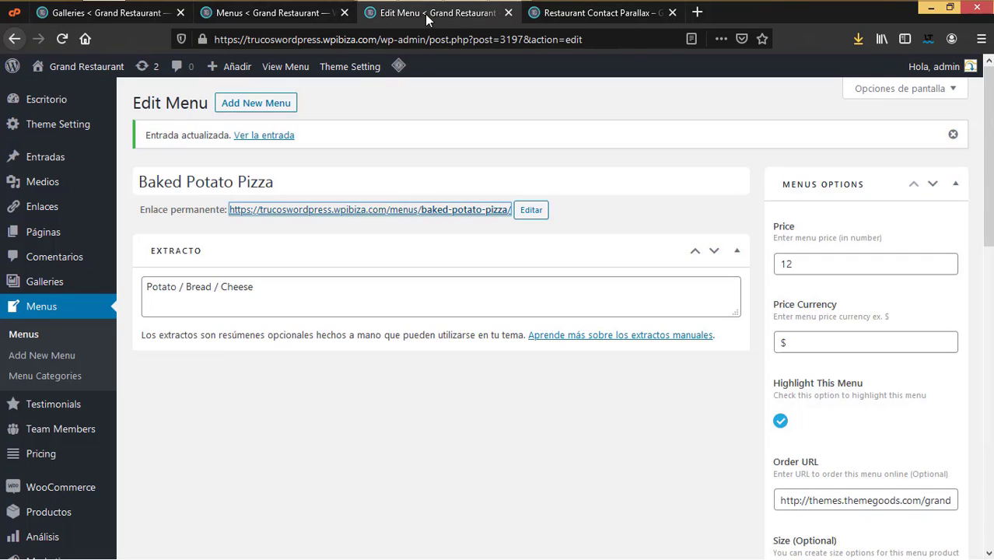
{"action": "left_click", "coordinate": [25, 340]}
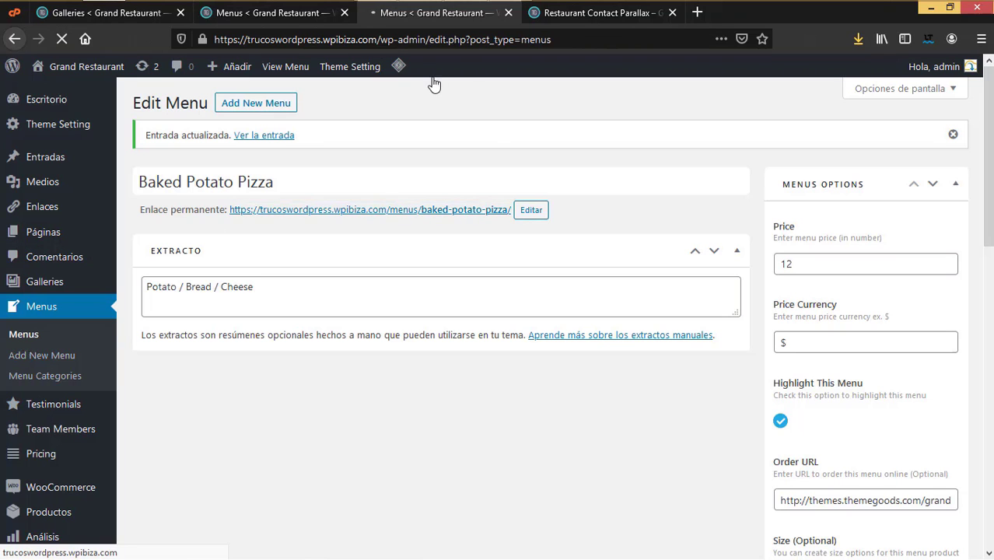
{"action": "left_click", "coordinate": [507, 13]}
Step: From the dishes list, go to Testimonials > Testimonial Categories
{"action": "left_click", "coordinate": [311, 20]}
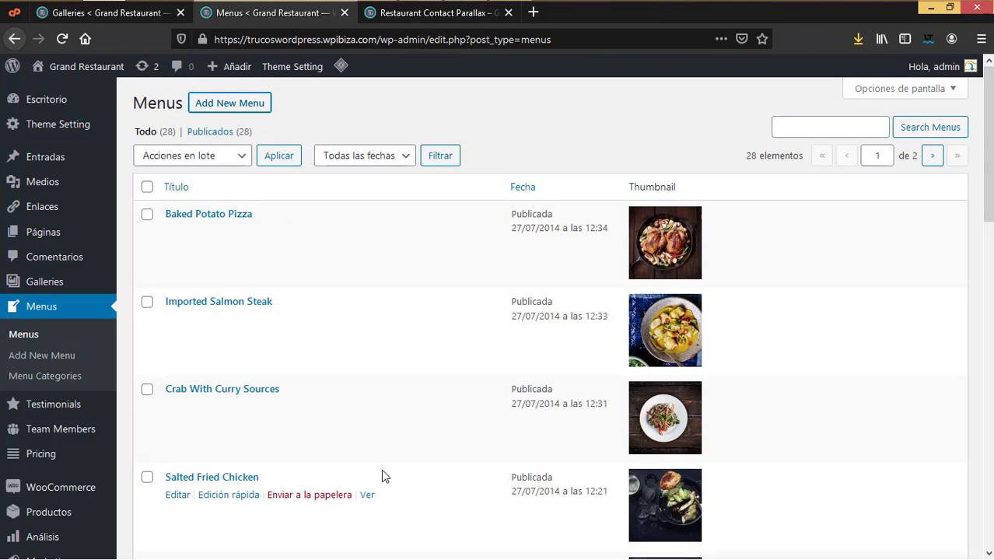
{"action": "scroll", "coordinate": [382, 474], "scroll_direction": "down", "scroll_amount": 15}
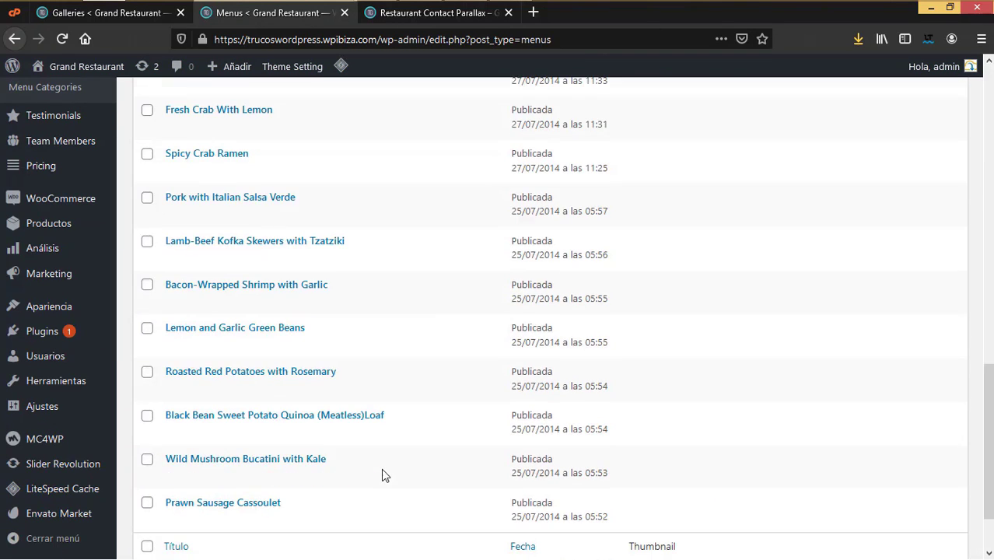
{"action": "scroll", "coordinate": [381, 468], "scroll_direction": "up", "scroll_amount": 5}
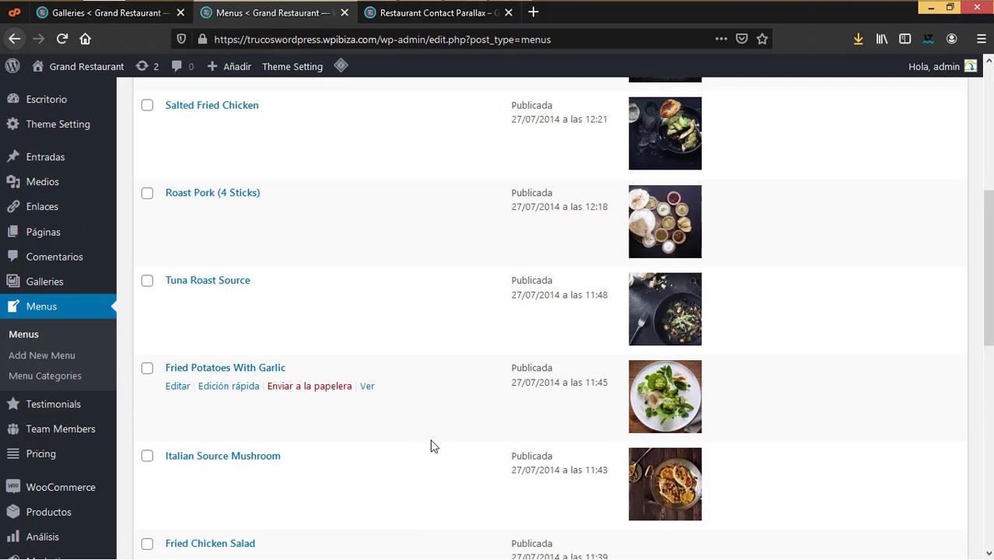
{"action": "scroll", "coordinate": [431, 445], "scroll_direction": "up", "scroll_amount": 4}
{"action": "scroll", "coordinate": [435, 451], "scroll_direction": "up", "scroll_amount": 1}
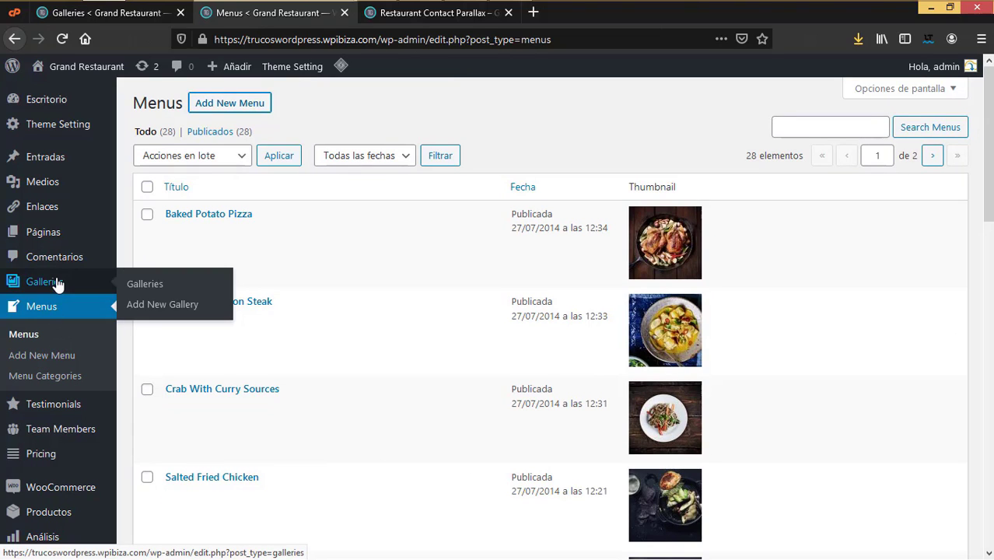
{"action": "mouse_move", "coordinate": [76, 412]}
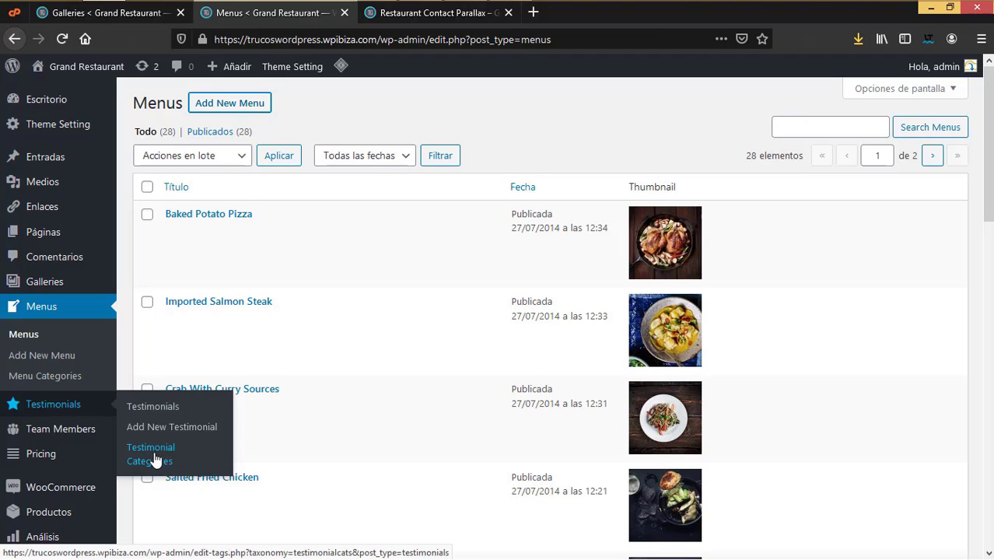
{"action": "left_click", "coordinate": [156, 460]}
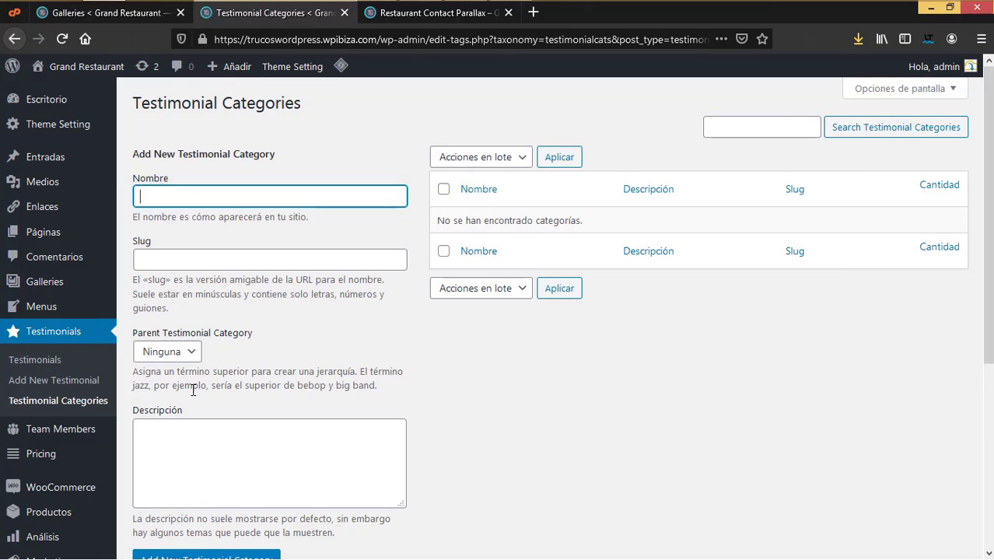
Step: Add 'Personas' and then 'Empresas' as new testimonial categories
{"action": "type", "text": "Personas"}
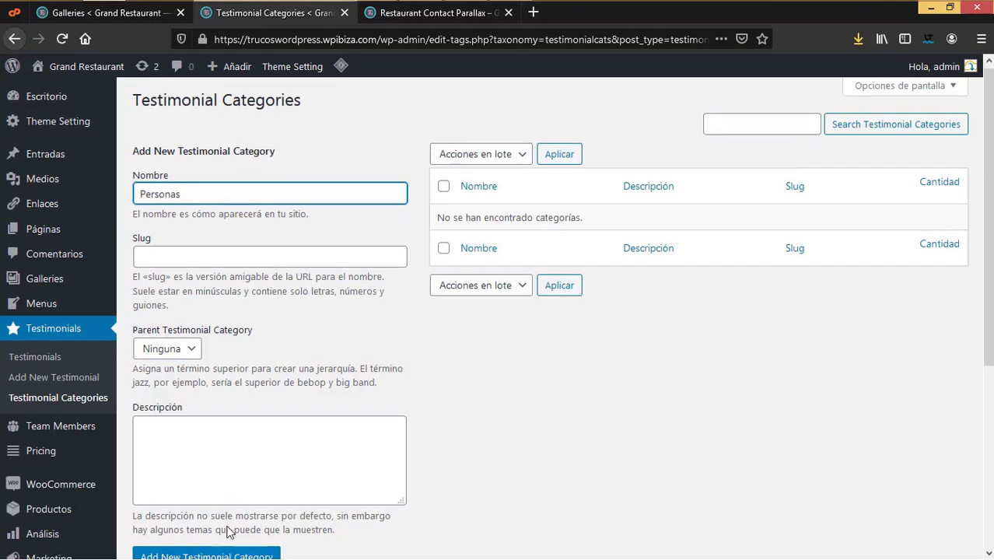
{"action": "scroll", "coordinate": [224, 529], "scroll_direction": "down", "scroll_amount": 3}
{"action": "left_click", "coordinate": [208, 340]}
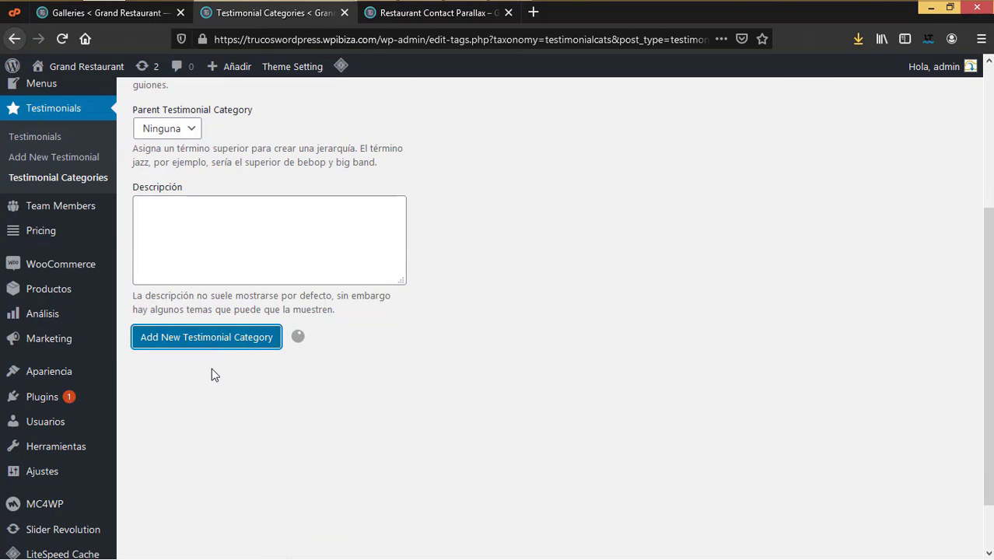
{"action": "scroll", "coordinate": [214, 375], "scroll_direction": "up", "scroll_amount": 3}
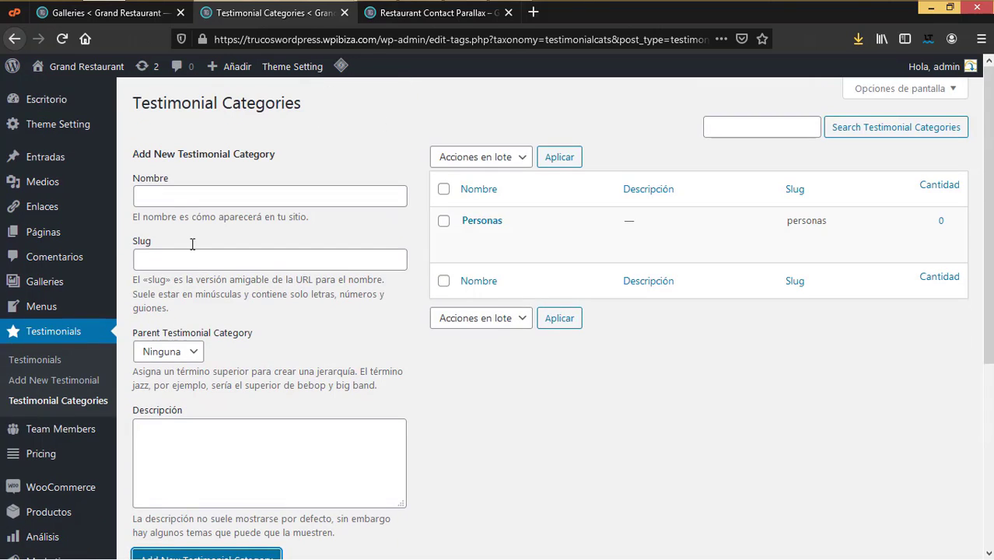
{"action": "left_click", "coordinate": [175, 199]}
{"action": "type", "text": "E"}
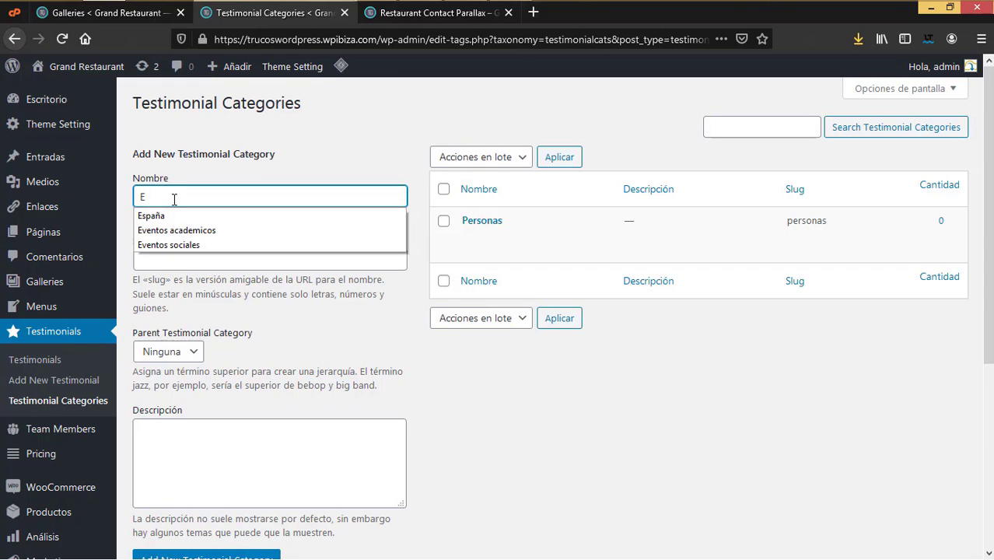
{"action": "type", "text": "mpresas"}
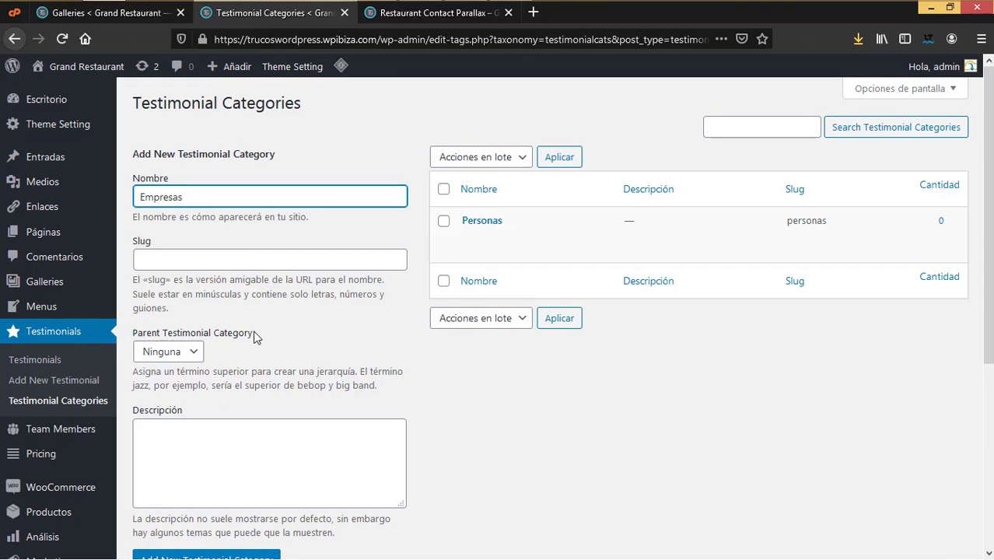
{"action": "scroll", "coordinate": [254, 342], "scroll_direction": "down", "scroll_amount": 3}
{"action": "left_click", "coordinate": [242, 272]}
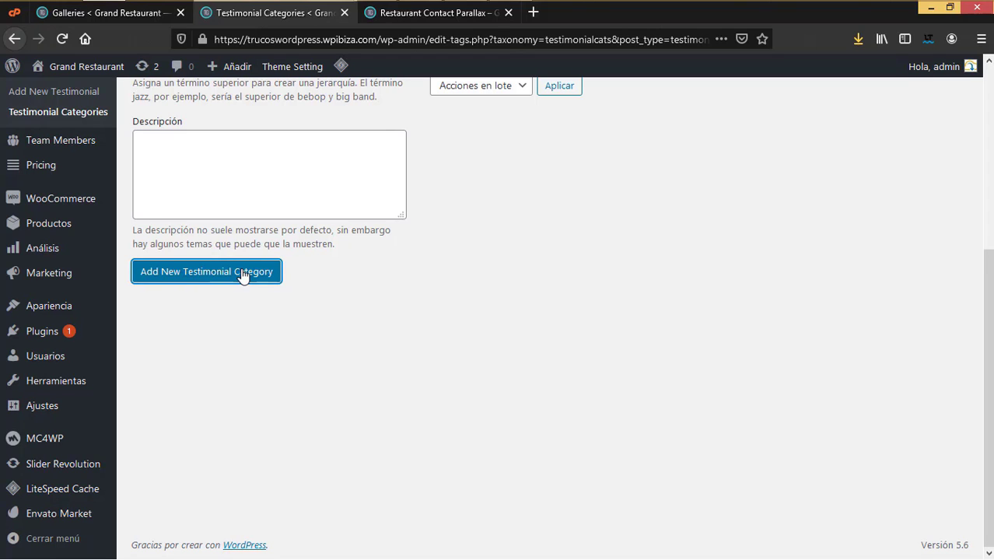
{"action": "scroll", "coordinate": [243, 274], "scroll_direction": "up", "scroll_amount": 4}
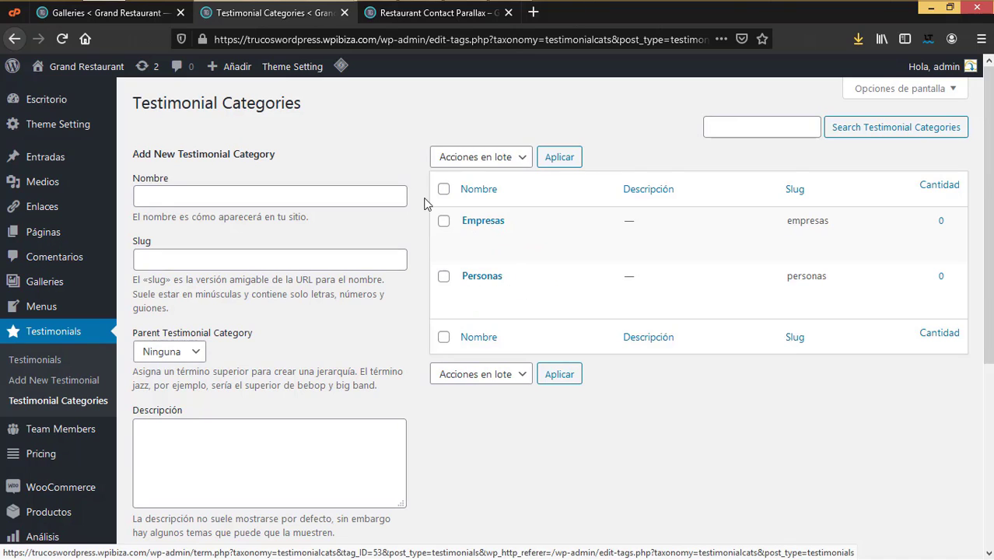
Step: Open the first testimonial's editor in a new tab from the Testimonials list
{"action": "left_click", "coordinate": [35, 360]}
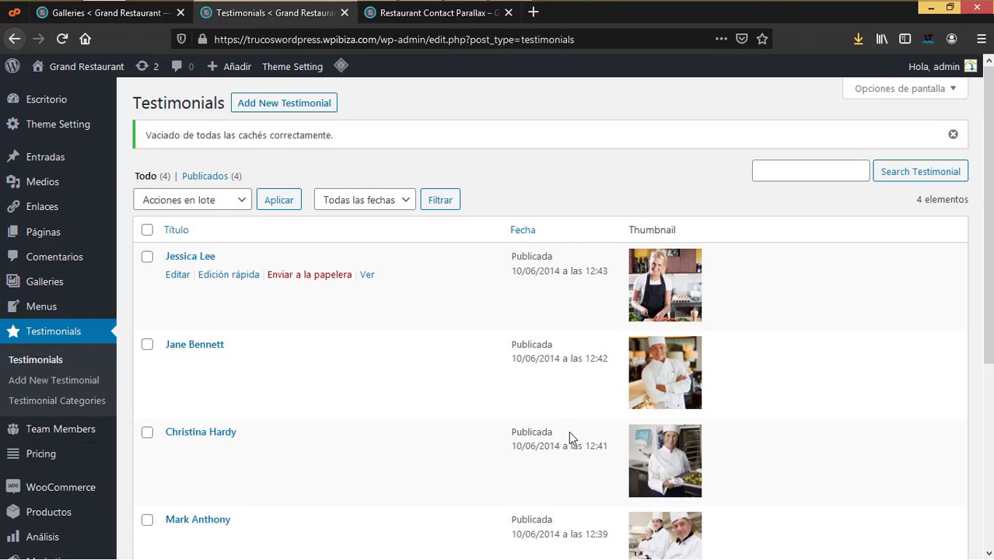
{"action": "scroll", "coordinate": [568, 435], "scroll_direction": "down", "scroll_amount": 5}
{"action": "scroll", "coordinate": [560, 442], "scroll_direction": "up", "scroll_amount": 3}
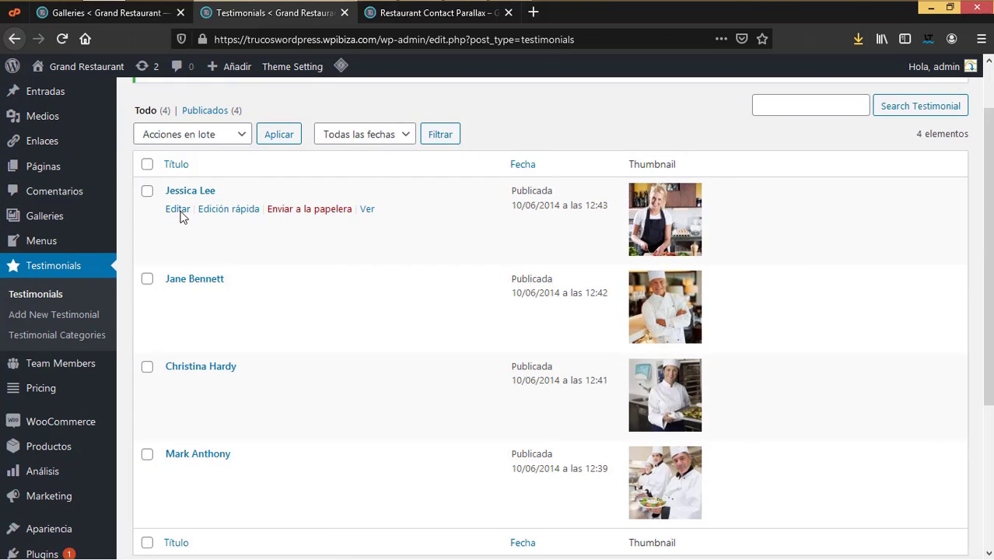
{"action": "right_click", "coordinate": [180, 210]}
{"action": "left_click", "coordinate": [220, 221]}
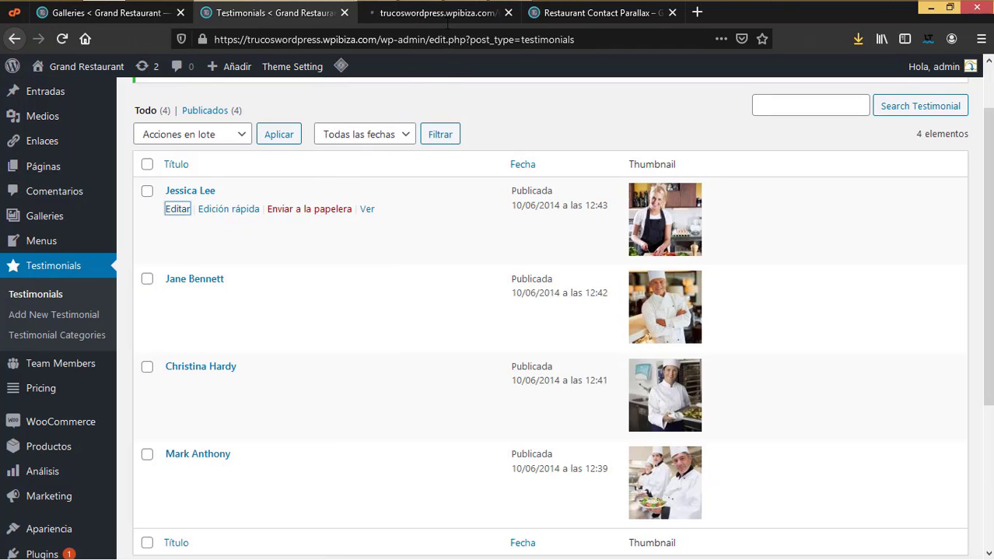
{"action": "left_click", "coordinate": [441, 14]}
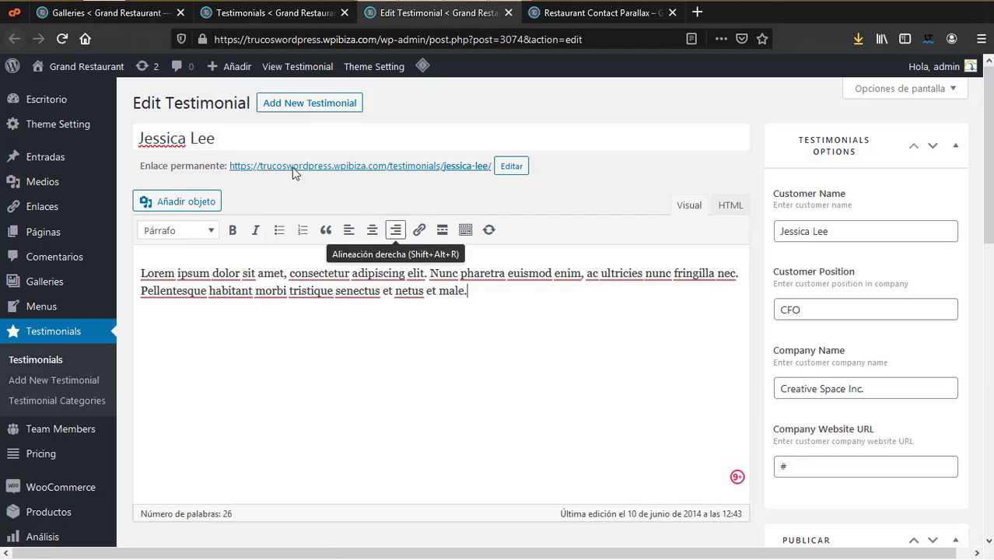
Step: Review the testimonial's title, body, customer name, CFO position, company name and website
{"action": "left_click_drag", "start_coordinate": [228, 140], "coordinate": [103, 140]}
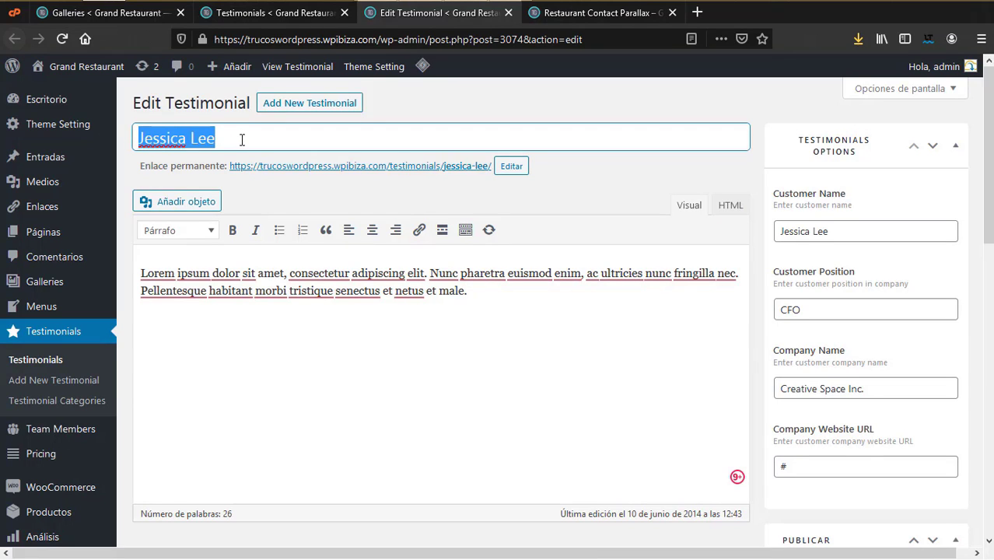
{"action": "left_click_drag", "start_coordinate": [478, 309], "coordinate": [92, 262]}
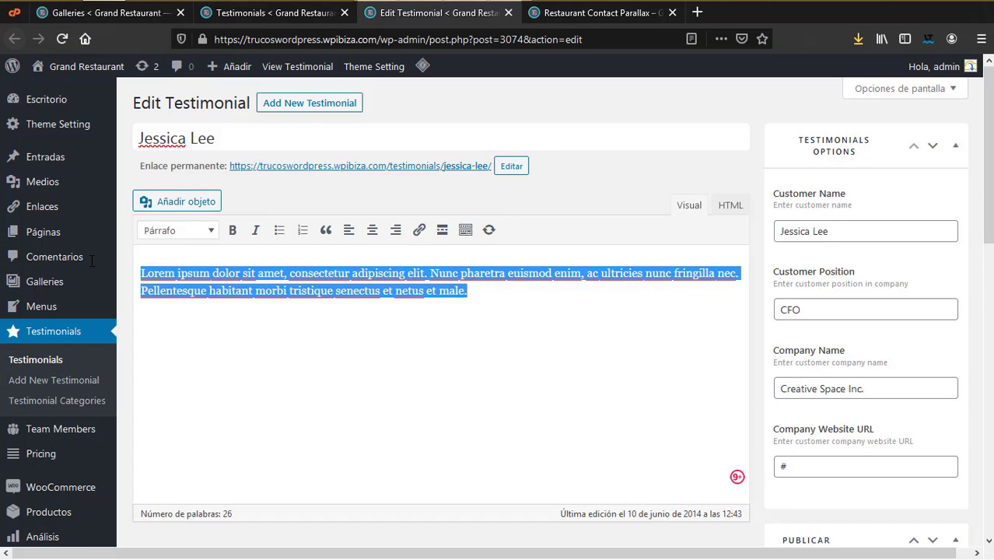
{"action": "left_click_drag", "start_coordinate": [877, 235], "coordinate": [729, 239]}
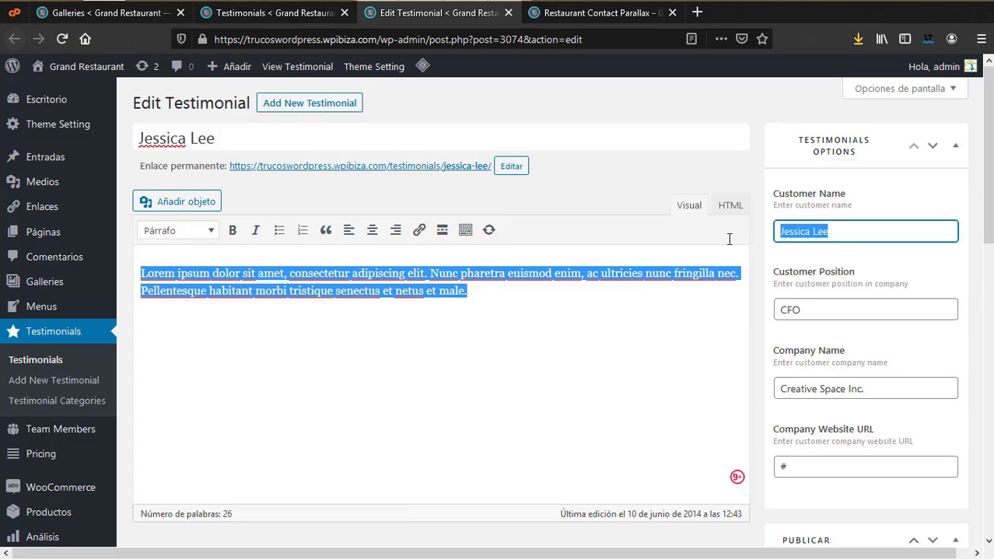
{"action": "left_click_drag", "start_coordinate": [826, 311], "coordinate": [759, 309]}
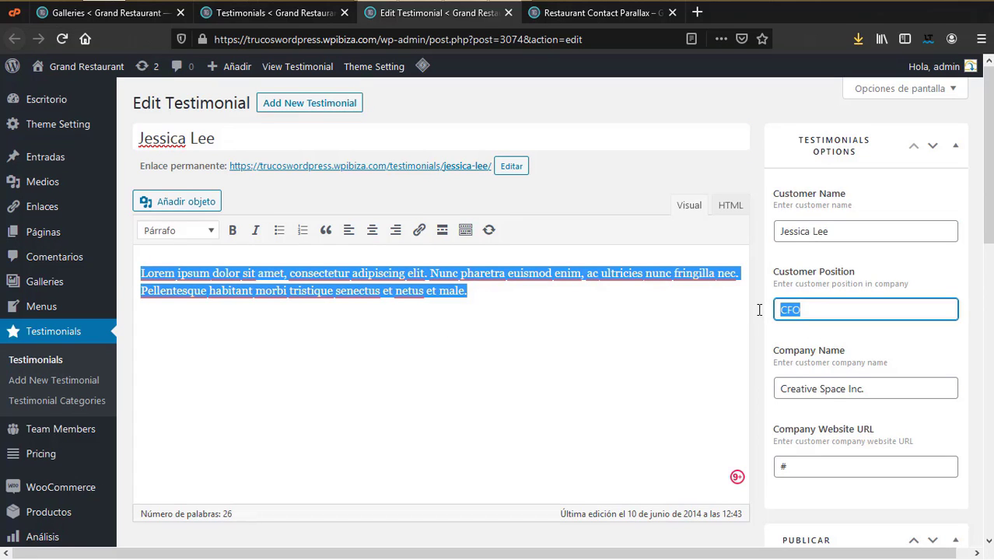
{"action": "left_click", "coordinate": [912, 383]}
{"action": "key", "text": "ctrl+a"}
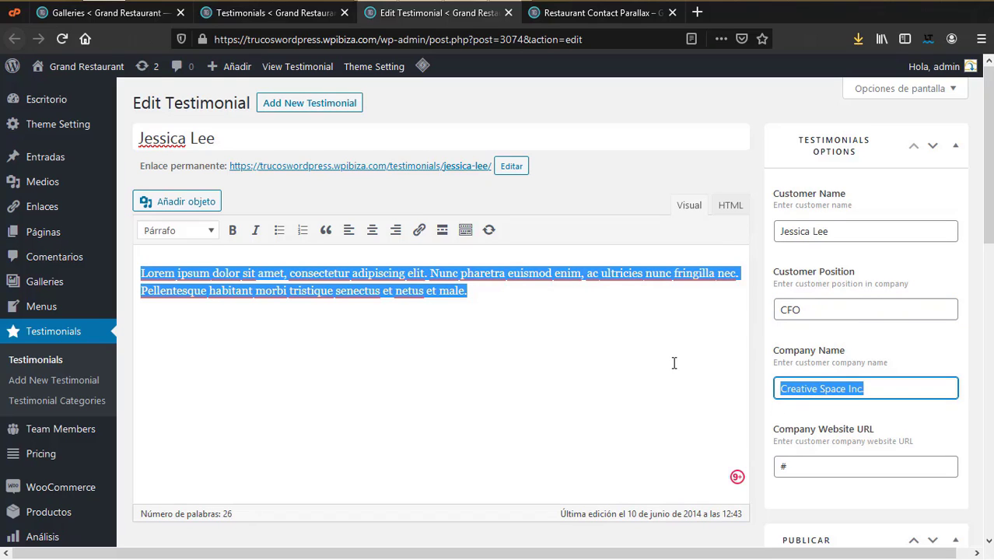
{"action": "left_click", "coordinate": [809, 468]}
{"action": "scroll", "coordinate": [810, 468], "scroll_direction": "down", "scroll_amount": 1}
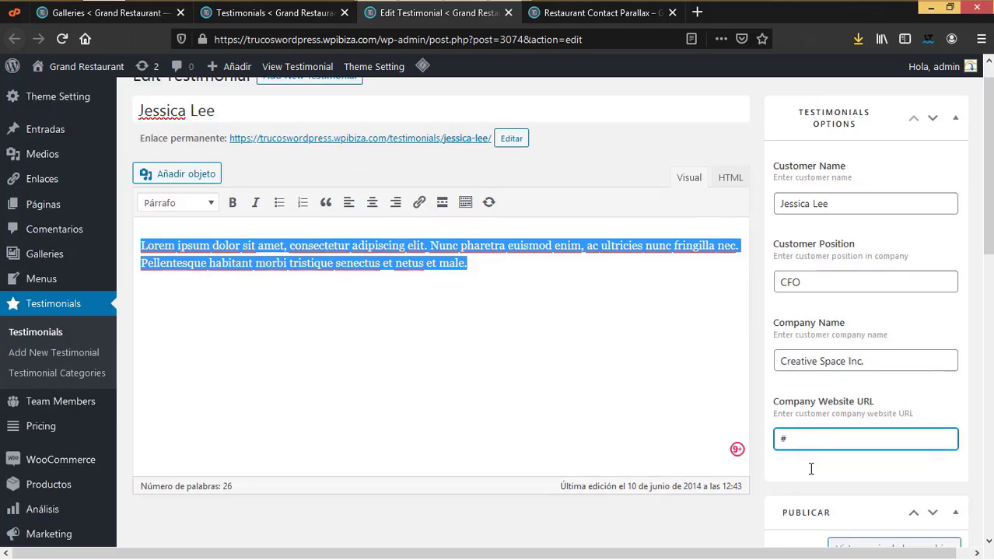
{"action": "scroll", "coordinate": [811, 468], "scroll_direction": "down", "scroll_amount": 3}
{"action": "scroll", "coordinate": [809, 470], "scroll_direction": "down", "scroll_amount": 3}
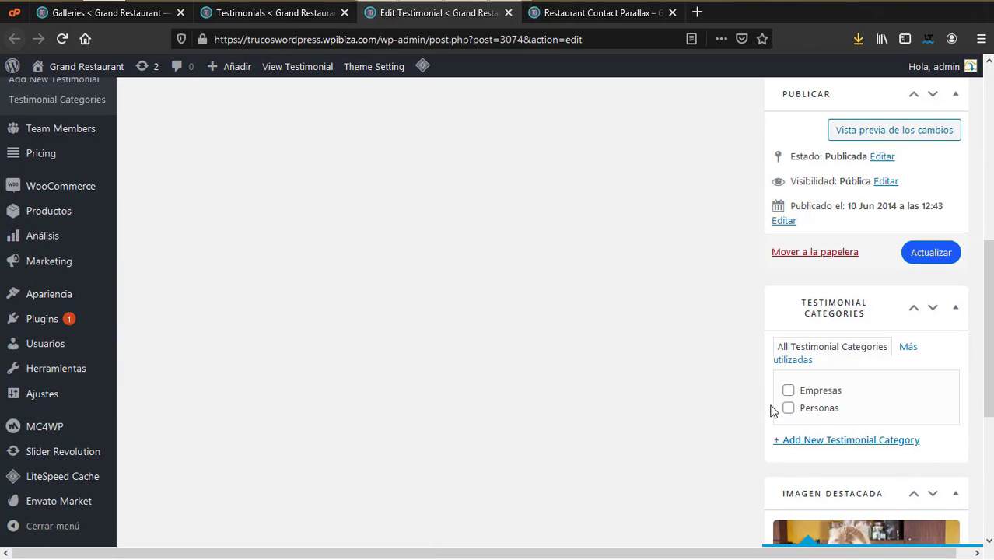
{"action": "scroll", "coordinate": [787, 415], "scroll_direction": "up", "scroll_amount": 5}
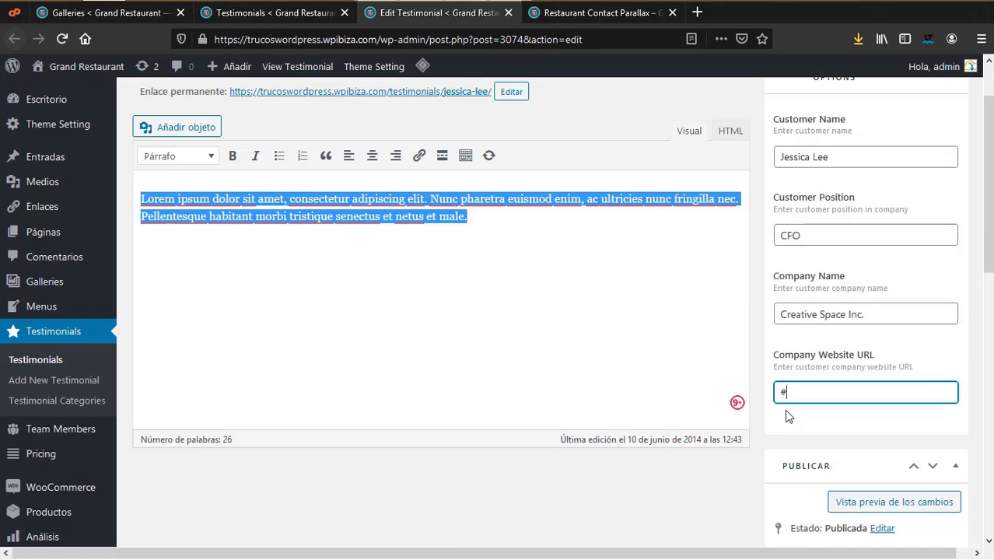
{"action": "scroll", "coordinate": [785, 414], "scroll_direction": "down", "scroll_amount": 5}
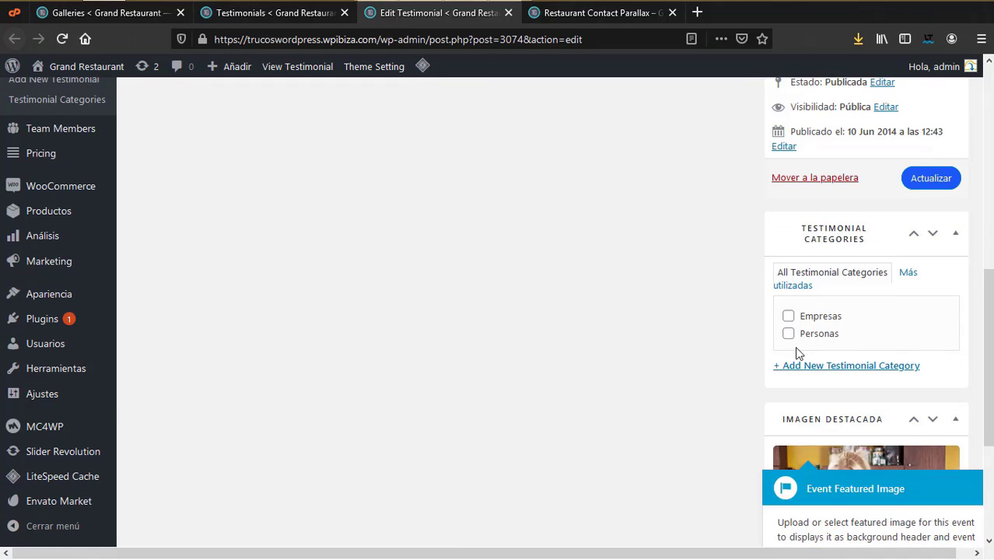
Step: Tick the Empresas category and update the testimonial
{"action": "left_click", "coordinate": [790, 319]}
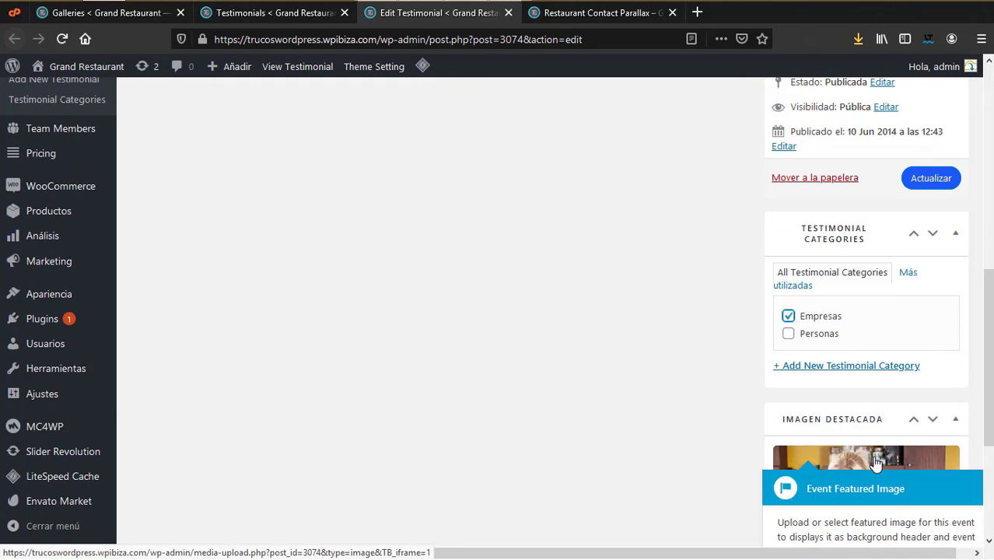
{"action": "scroll", "coordinate": [474, 209], "scroll_direction": "up", "scroll_amount": 4}
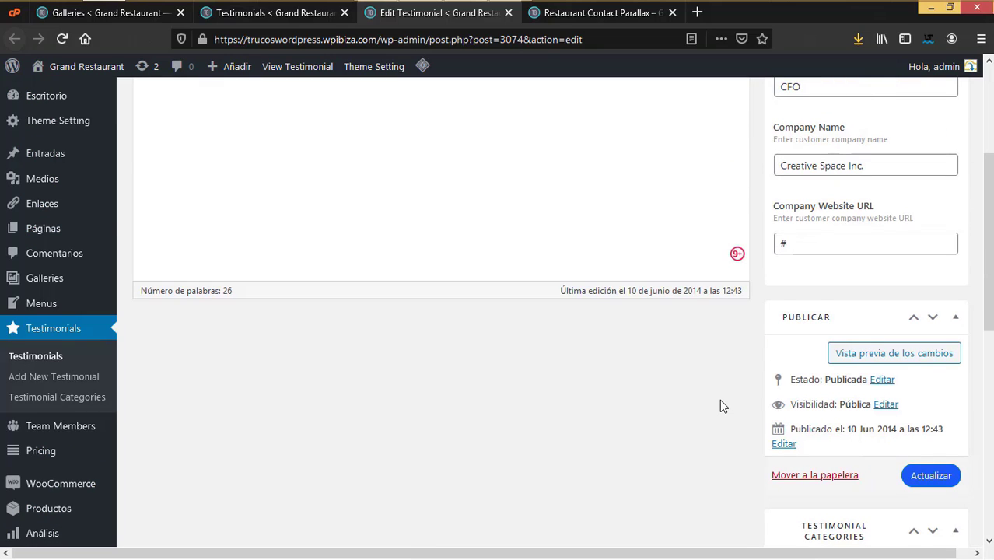
{"action": "scroll", "coordinate": [721, 396], "scroll_direction": "down", "scroll_amount": 5}
{"action": "scroll", "coordinate": [716, 394], "scroll_direction": "down", "scroll_amount": 3}
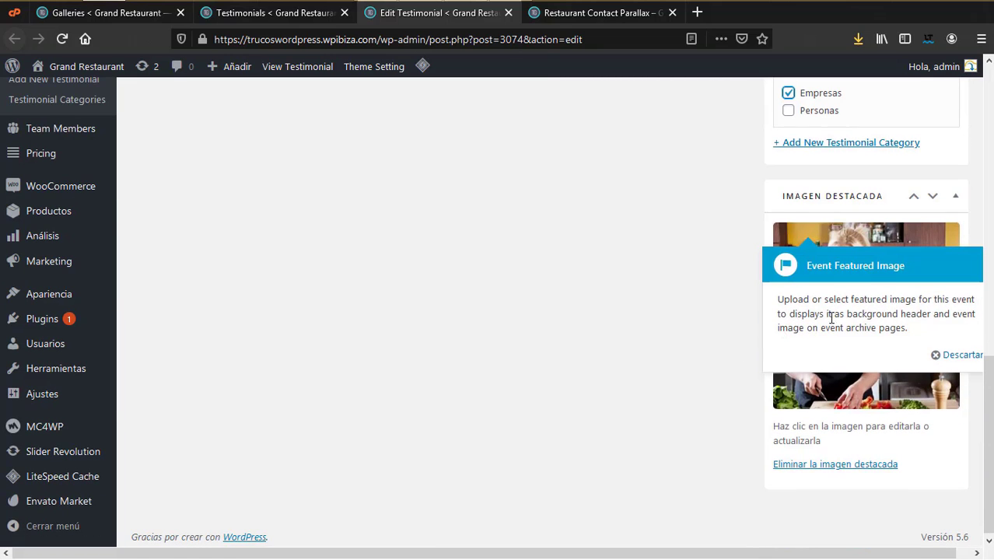
{"action": "left_click", "coordinate": [960, 357]}
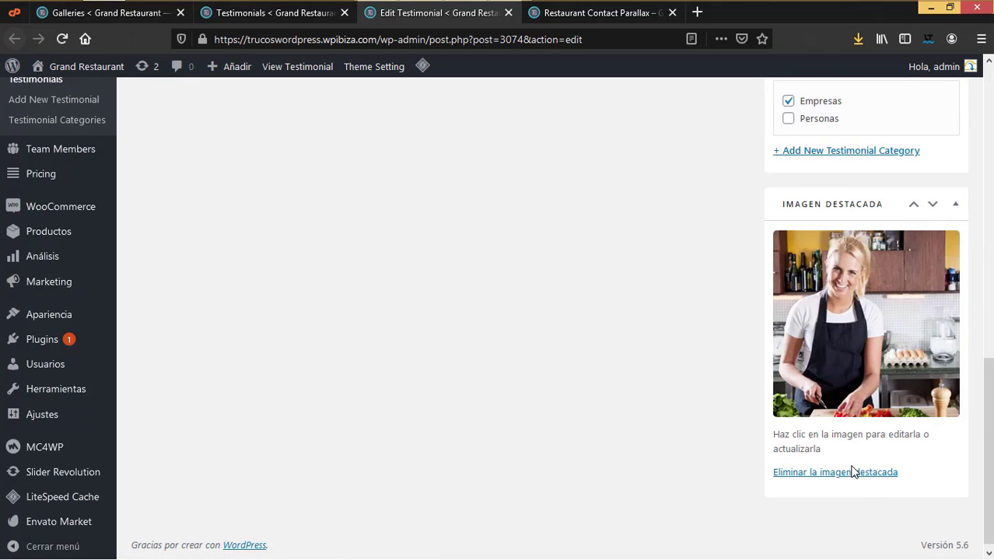
{"action": "scroll", "coordinate": [850, 476], "scroll_direction": "down", "scroll_amount": 1}
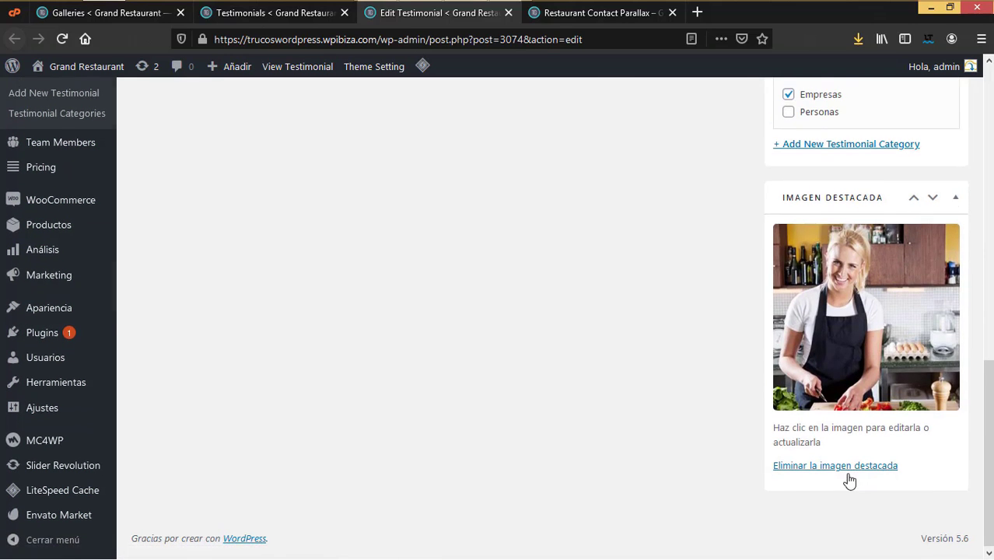
{"action": "scroll", "coordinate": [849, 474], "scroll_direction": "up", "scroll_amount": 10}
{"action": "scroll", "coordinate": [849, 472], "scroll_direction": "down", "scroll_amount": 4}
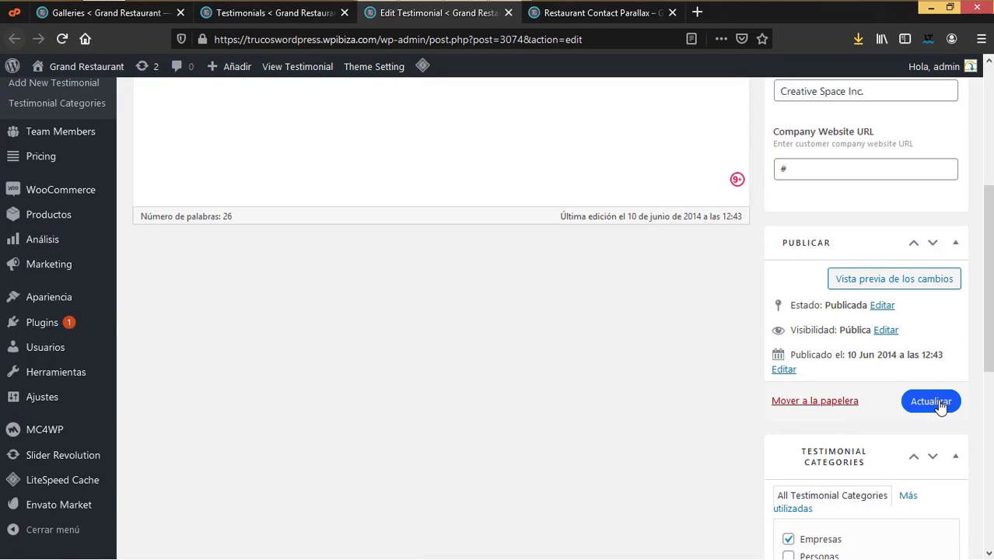
{"action": "left_click", "coordinate": [933, 403]}
{"action": "scroll", "coordinate": [847, 327], "scroll_direction": "up", "scroll_amount": 4}
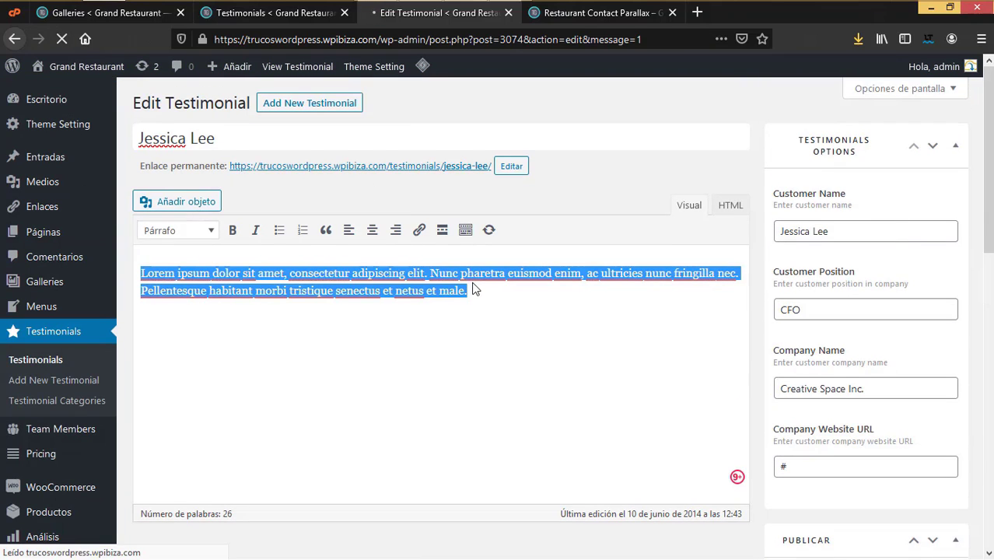
Step: Close the testimonial tabs and return to the Galleries list
{"action": "left_click", "coordinate": [508, 12]}
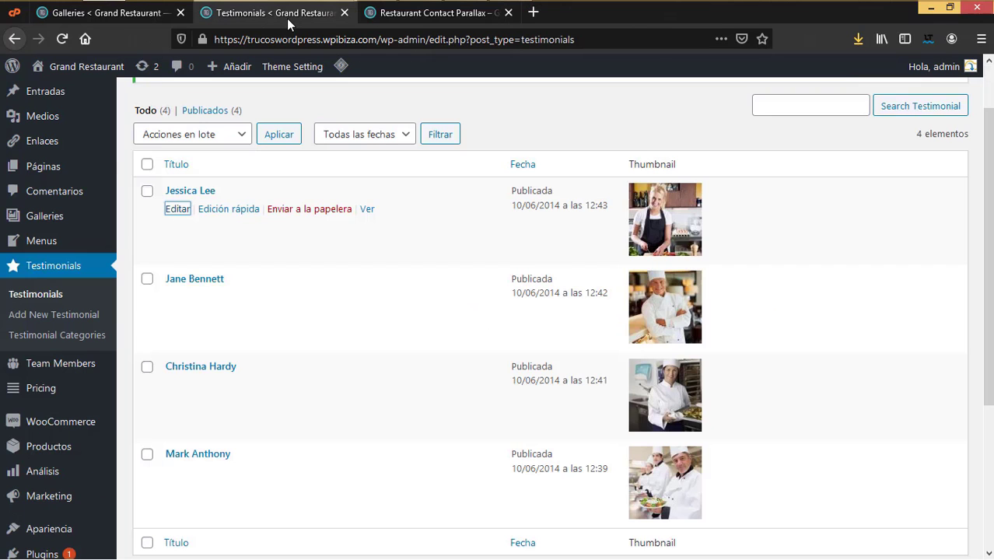
{"action": "left_click", "coordinate": [344, 12]}
{"action": "left_click", "coordinate": [132, 14]}
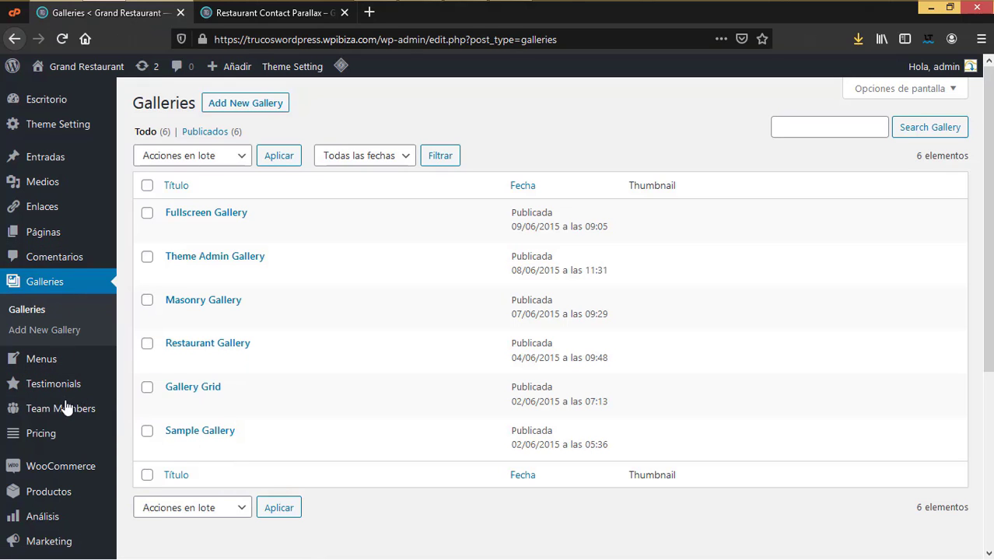
Step: Open Team Members > Team Members to see the six published chefs with photos
{"action": "mouse_move", "coordinate": [66, 418]}
{"action": "left_click", "coordinate": [139, 411]}
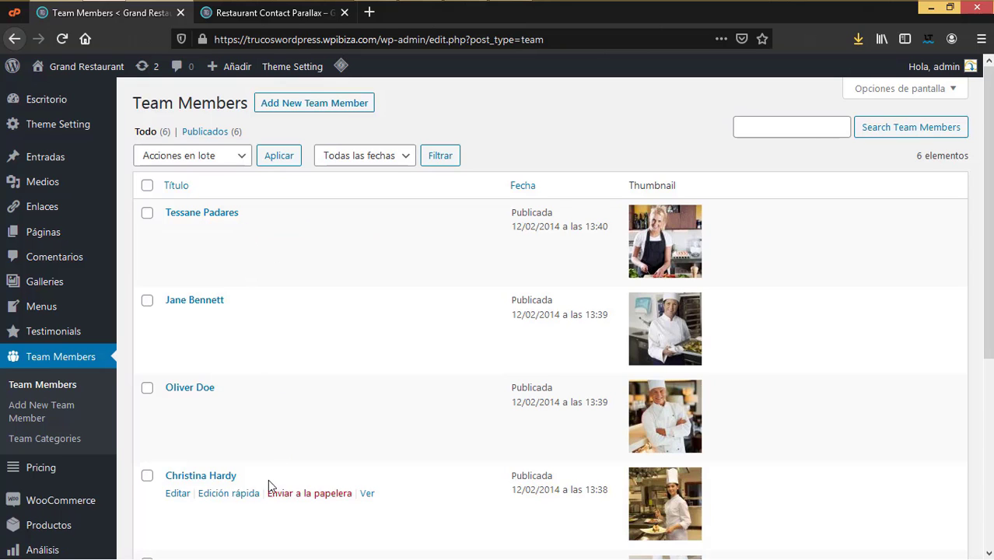
Step: Check Team Categories (Management 2, Staff 4), then open the first member's editor in a new tab
{"action": "scroll", "coordinate": [256, 457], "scroll_direction": "down", "scroll_amount": 3}
{"action": "scroll", "coordinate": [256, 457], "scroll_direction": "up", "scroll_amount": 3}
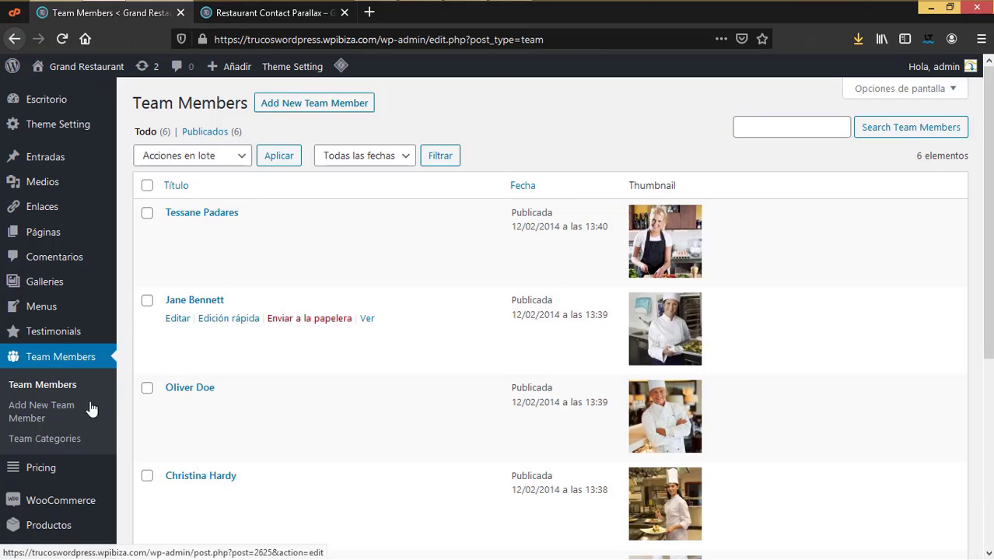
{"action": "left_click", "coordinate": [49, 440]}
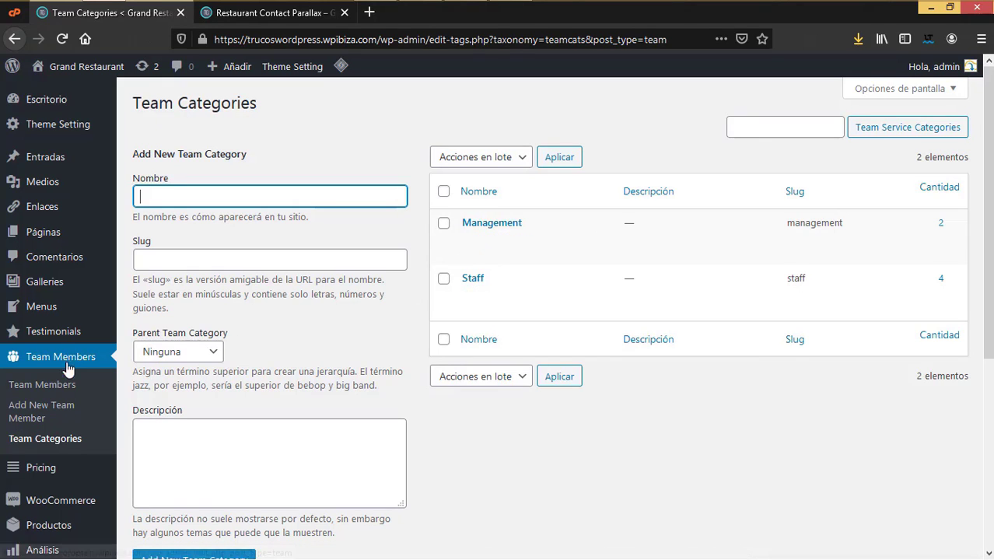
{"action": "left_click", "coordinate": [55, 387]}
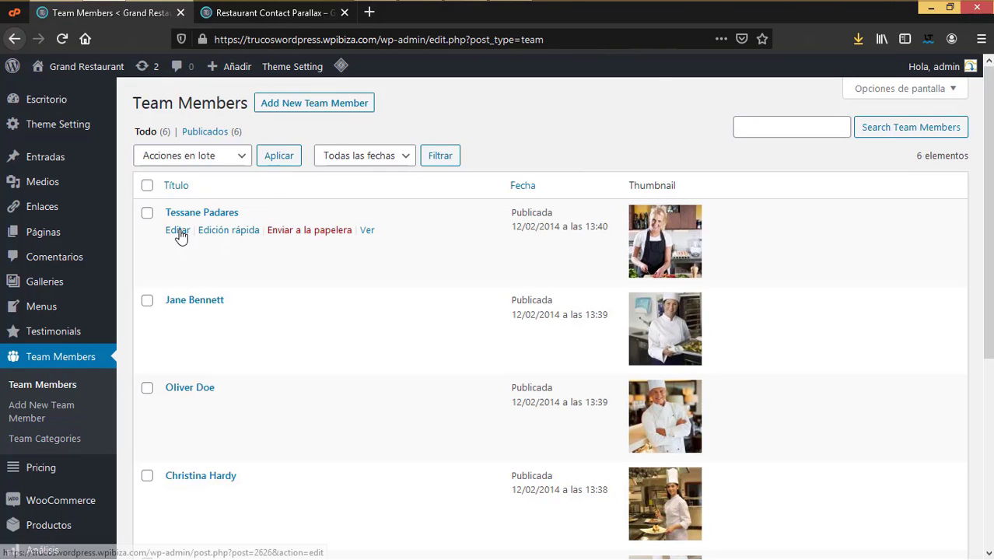
{"action": "right_click", "coordinate": [180, 231]}
{"action": "left_click", "coordinate": [257, 242]}
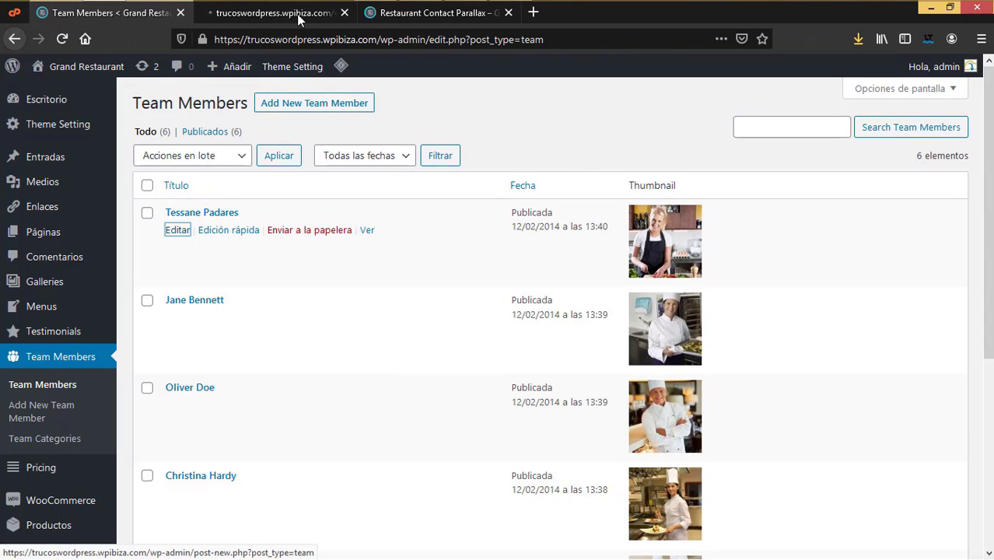
Step: Review the team member's title and description paragraph
{"action": "left_click", "coordinate": [297, 17]}
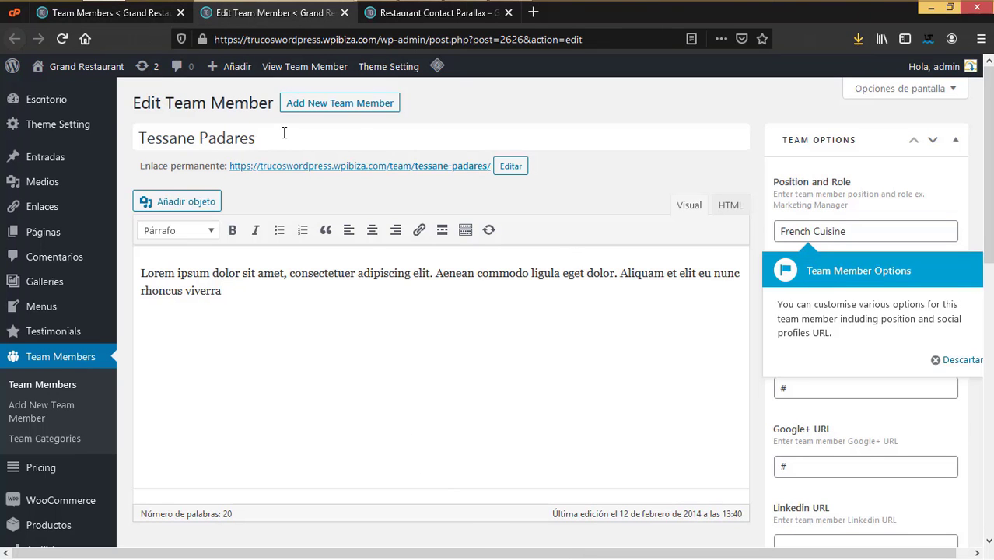
{"action": "left_click_drag", "start_coordinate": [253, 139], "coordinate": [47, 151]}
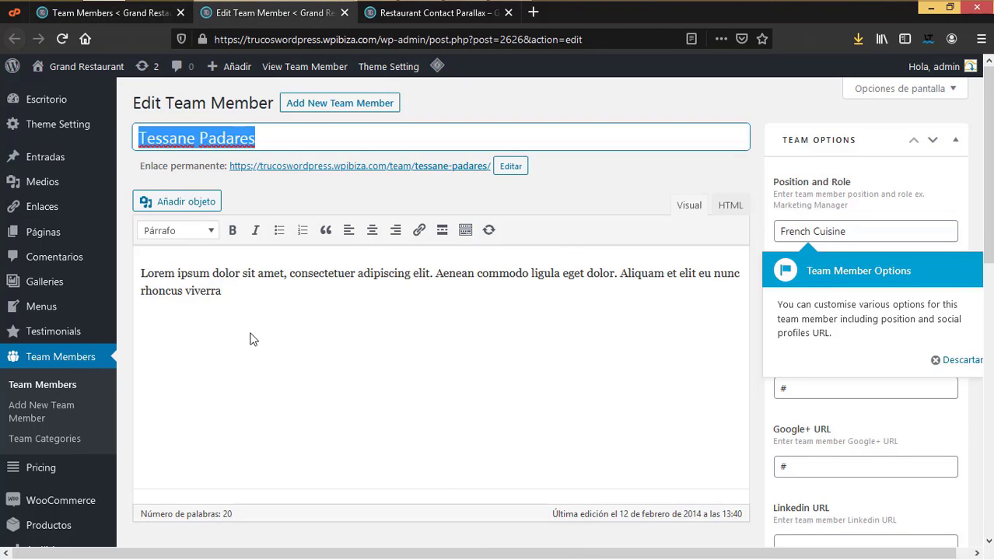
{"action": "left_click", "coordinate": [956, 361]}
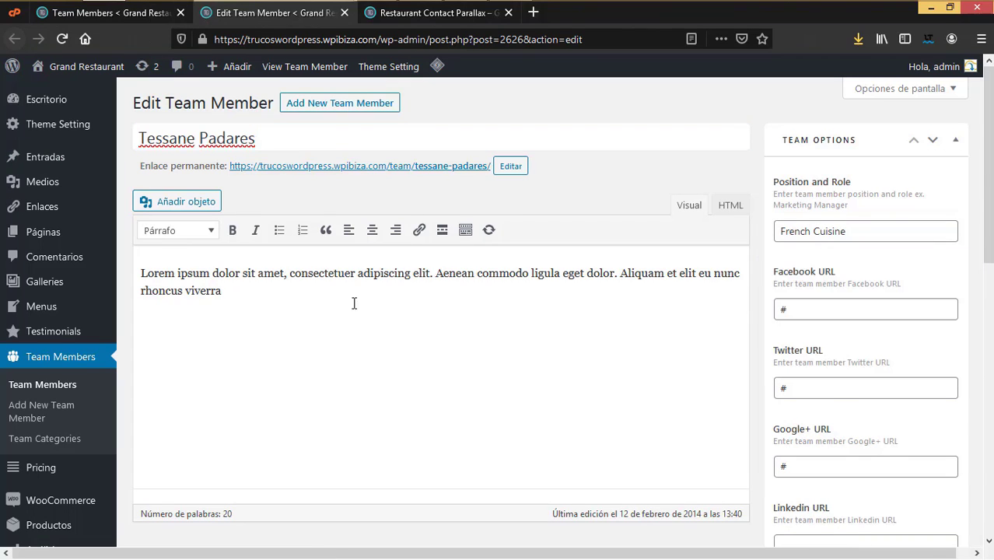
{"action": "left_click_drag", "start_coordinate": [223, 291], "coordinate": [140, 272]}
{"action": "mouse_move", "coordinate": [27, 244]}
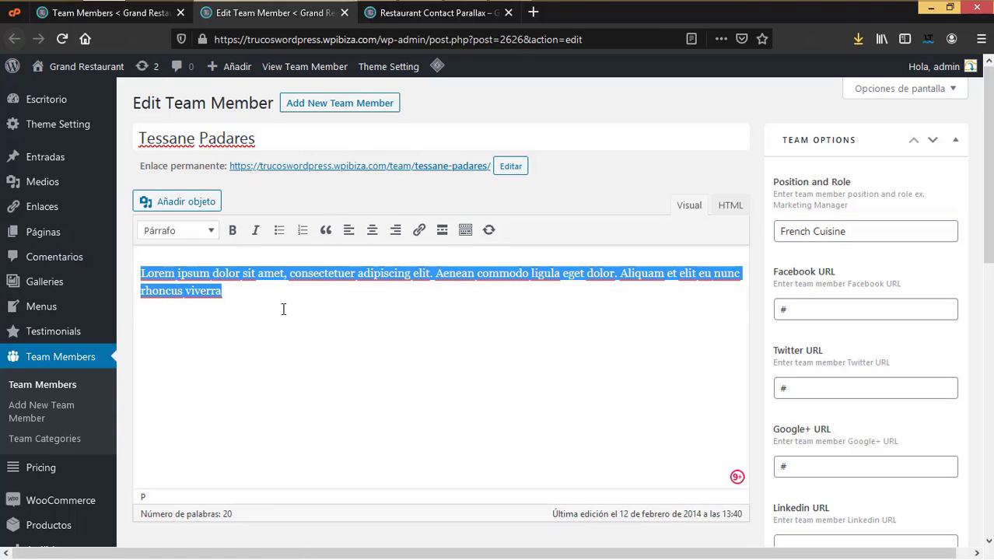
{"action": "left_click", "coordinate": [225, 304]}
{"action": "left_click_drag", "start_coordinate": [225, 304], "coordinate": [135, 273]}
Step: Check the French Cuisine position and the Facebook and LinkedIn URL fields
{"action": "left_click_drag", "start_coordinate": [865, 230], "coordinate": [752, 231]}
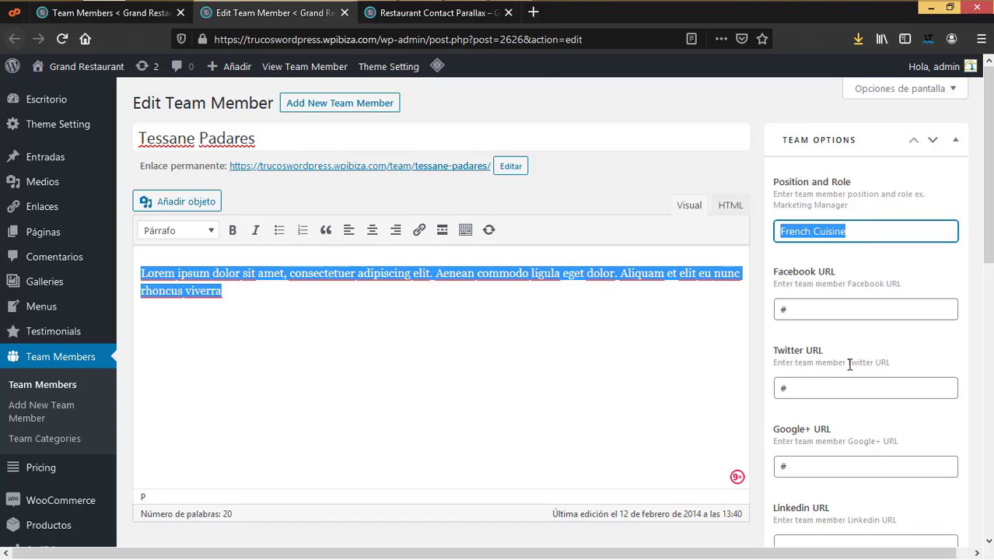
{"action": "left_click", "coordinate": [811, 303]}
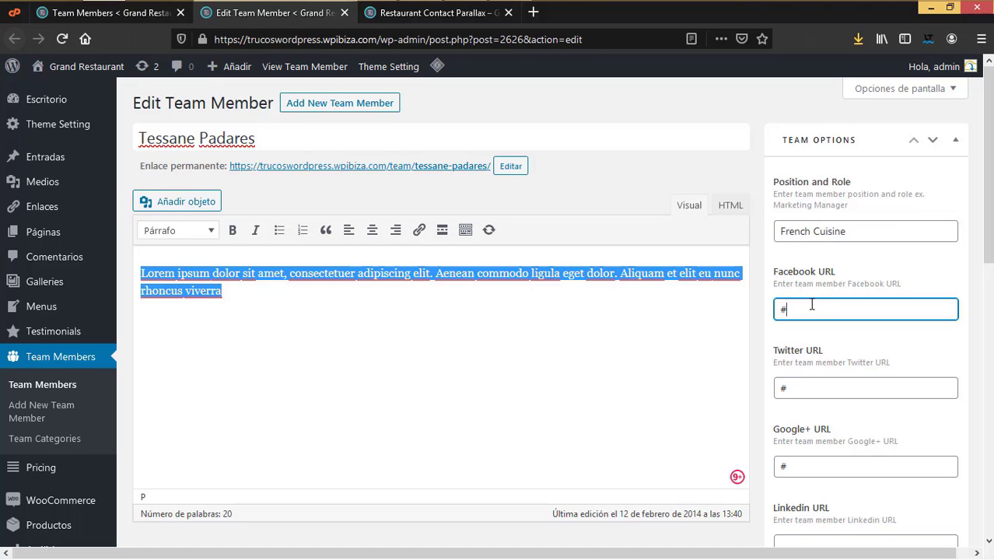
{"action": "scroll", "coordinate": [809, 327], "scroll_direction": "down", "scroll_amount": 2}
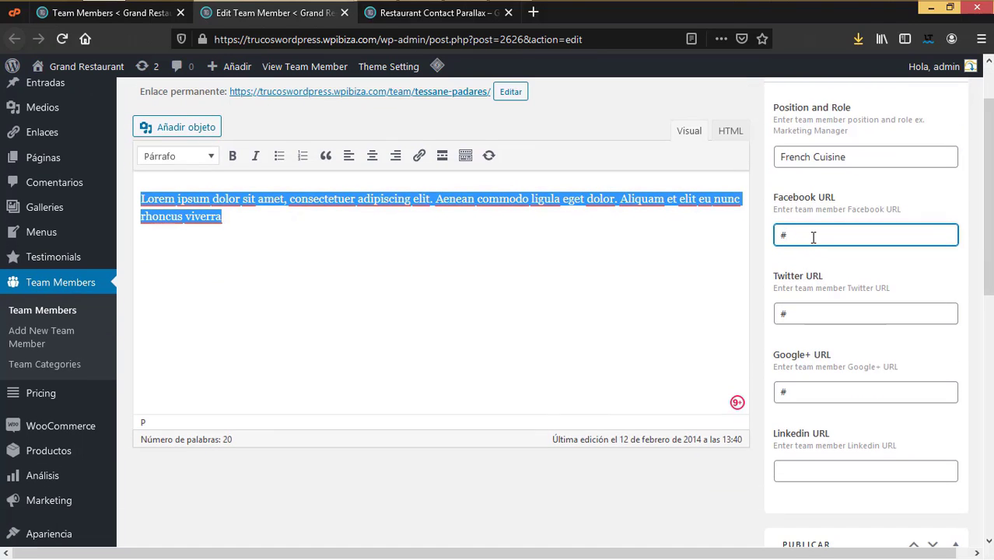
{"action": "left_click", "coordinate": [814, 471]}
{"action": "scroll", "coordinate": [813, 473], "scroll_direction": "down", "scroll_amount": 3}
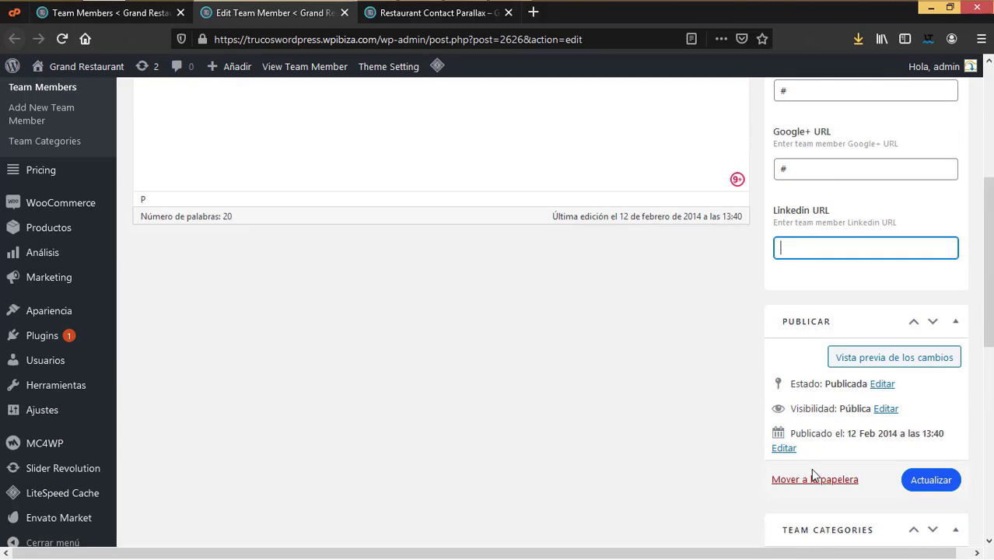
{"action": "scroll", "coordinate": [810, 470], "scroll_direction": "down", "scroll_amount": 1}
{"action": "scroll", "coordinate": [811, 471], "scroll_direction": "down", "scroll_amount": 3}
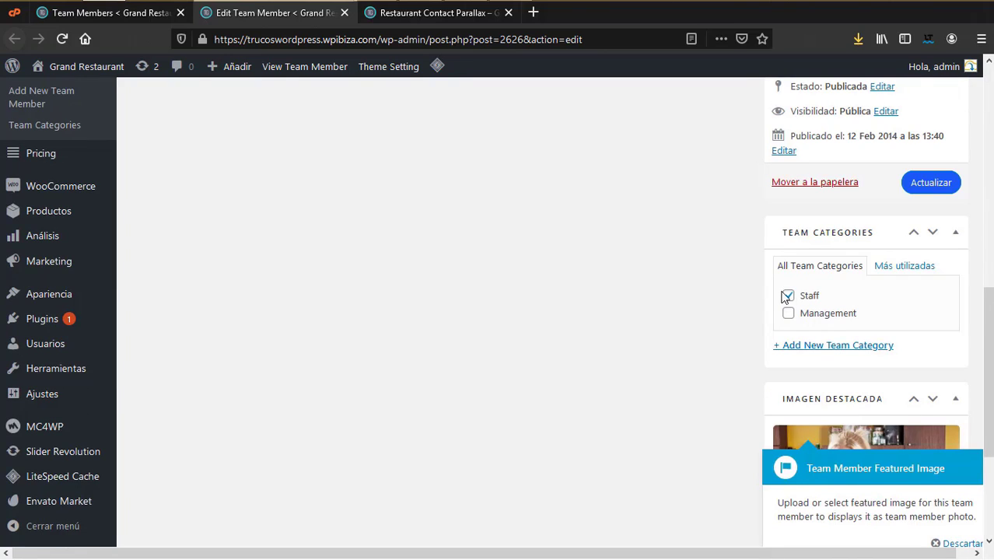
Step: Update the team member's profile and go to the Pricing plans list
{"action": "left_click", "coordinate": [954, 543]}
{"action": "scroll", "coordinate": [874, 473], "scroll_direction": "down", "scroll_amount": 3}
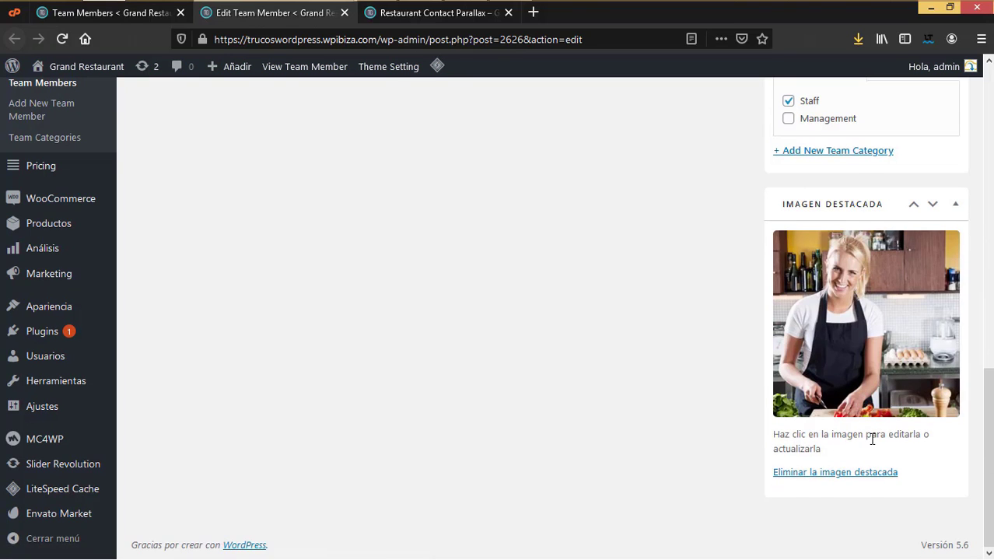
{"action": "scroll", "coordinate": [871, 435], "scroll_direction": "up", "scroll_amount": 10}
{"action": "scroll", "coordinate": [920, 299], "scroll_direction": "down", "scroll_amount": 5}
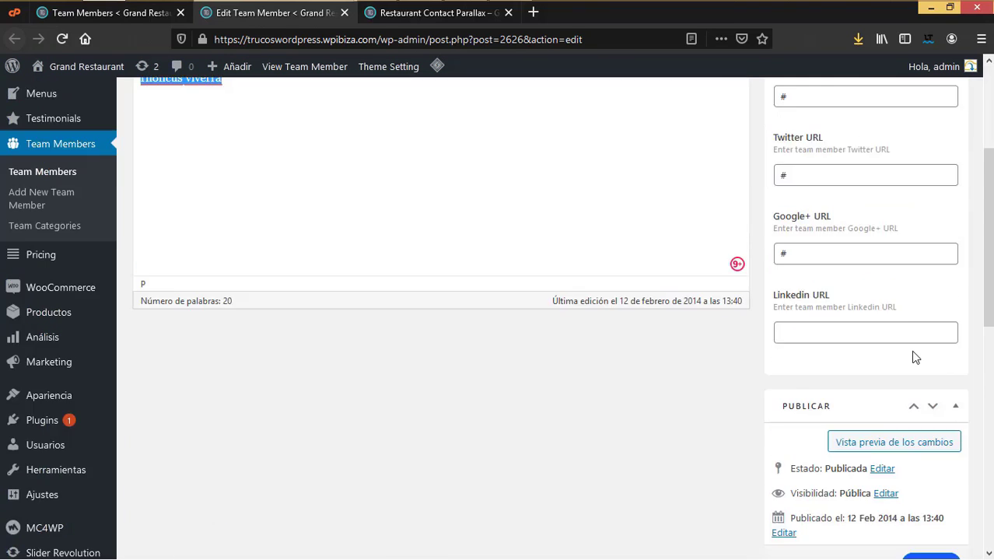
{"action": "left_click", "coordinate": [949, 410]}
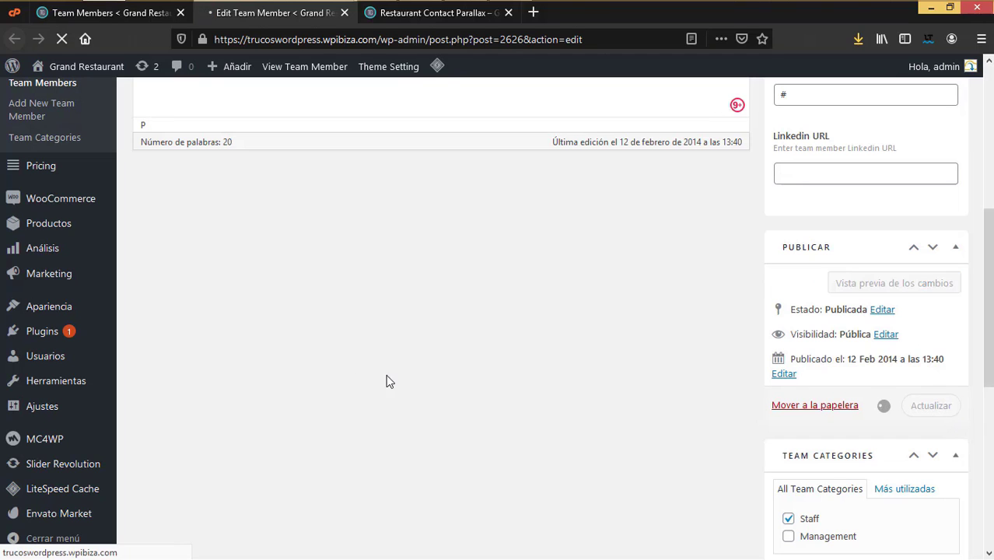
{"action": "left_click", "coordinate": [18, 312]}
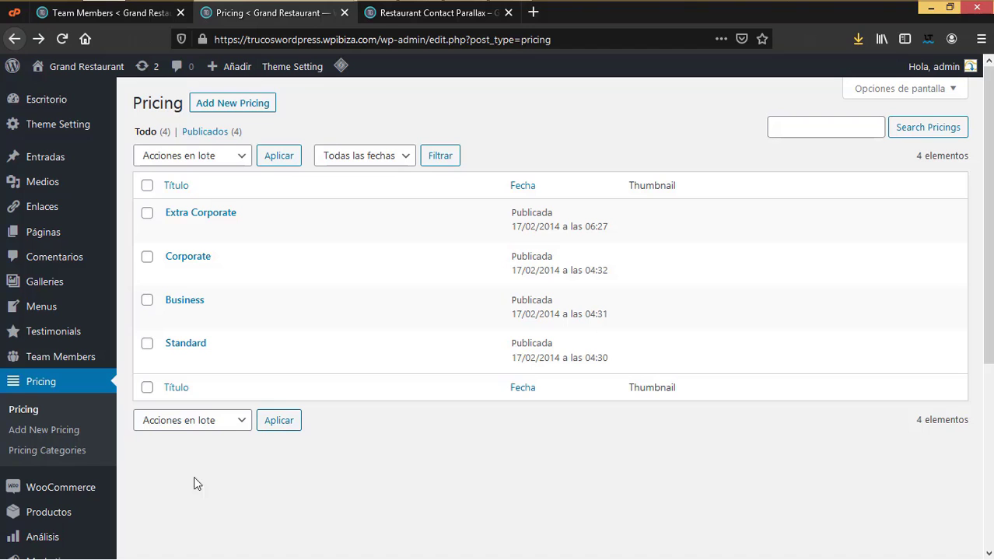
Step: On the Pricing Categories page, add a new category named 'Banquetes corporativos'
{"action": "left_click", "coordinate": [57, 451]}
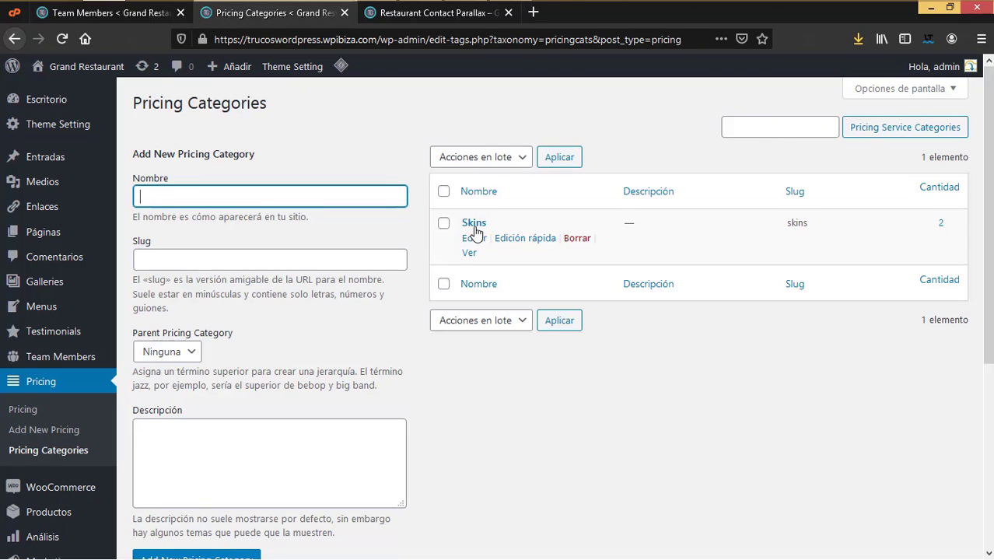
{"action": "left_click", "coordinate": [205, 202]}
{"action": "type", "text": "B"}
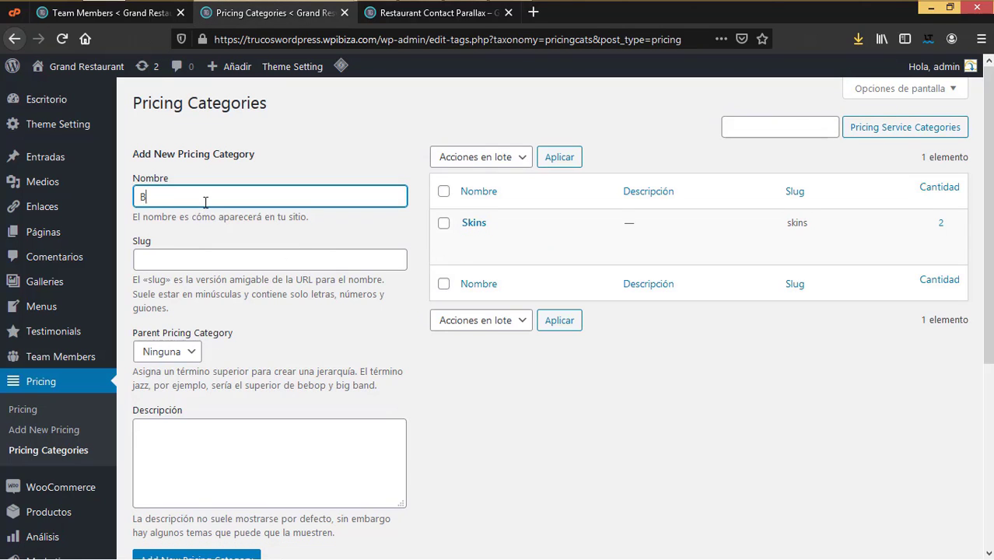
{"action": "type", "text": "anquetes corporativ"}
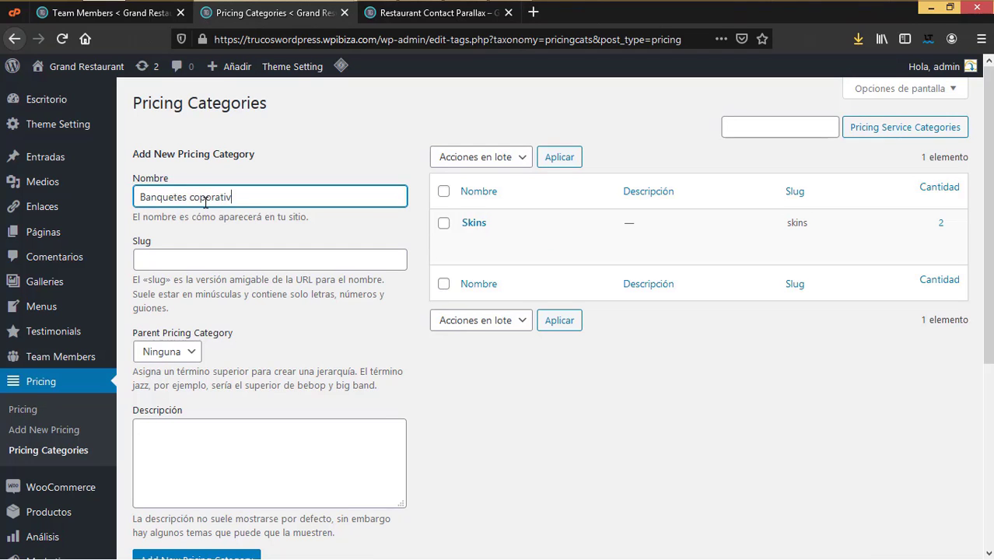
{"action": "type", "text": "os"}
{"action": "scroll", "coordinate": [240, 420], "scroll_direction": "down", "scroll_amount": 3}
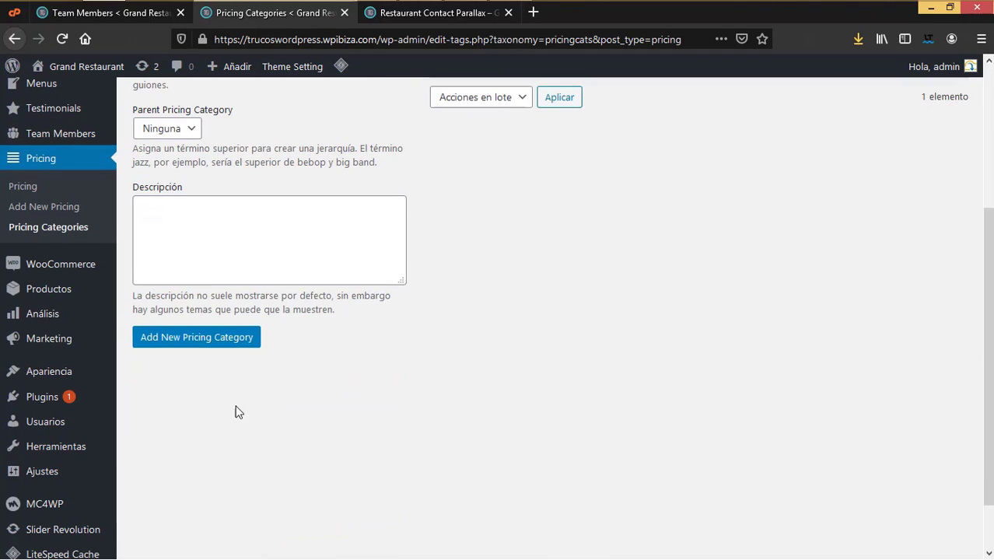
{"action": "left_click", "coordinate": [238, 343]}
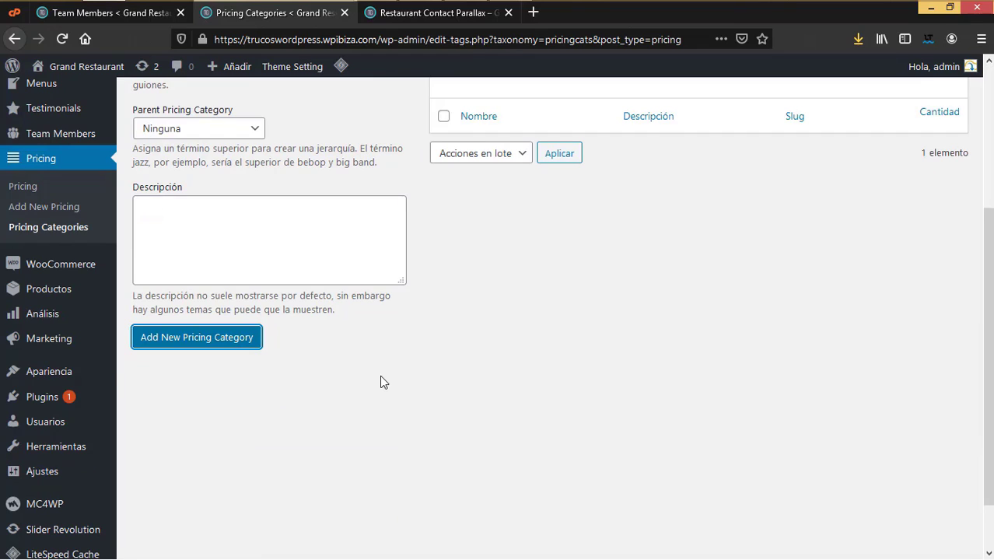
{"action": "scroll", "coordinate": [379, 375], "scroll_direction": "up", "scroll_amount": 3}
Step: Add the 'Eventos sociales' pricing category, then go back to the Pricing plans list
{"action": "left_click", "coordinate": [231, 197]}
{"action": "type", "text": "B"}
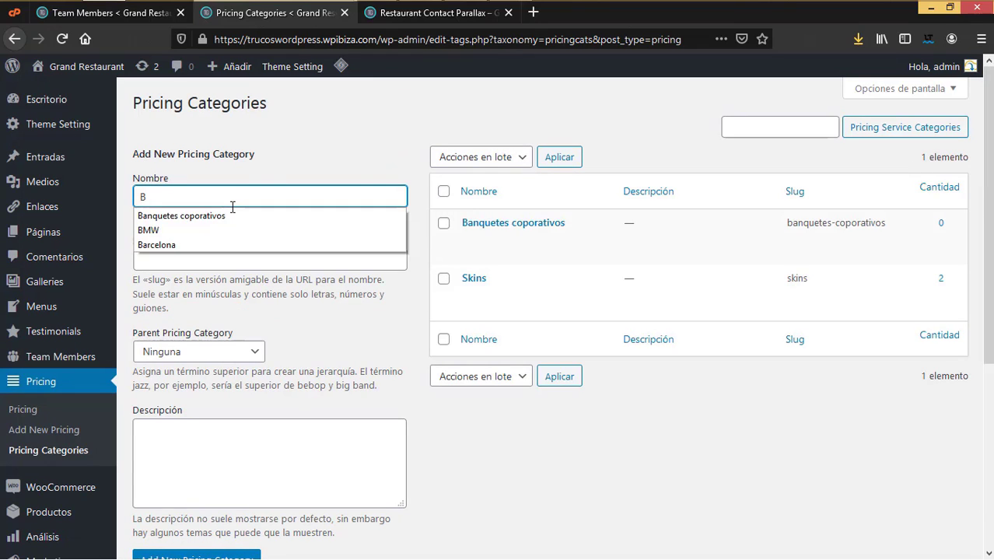
{"action": "key", "text": "BackSpace"}
{"action": "type", "text": "eV"}
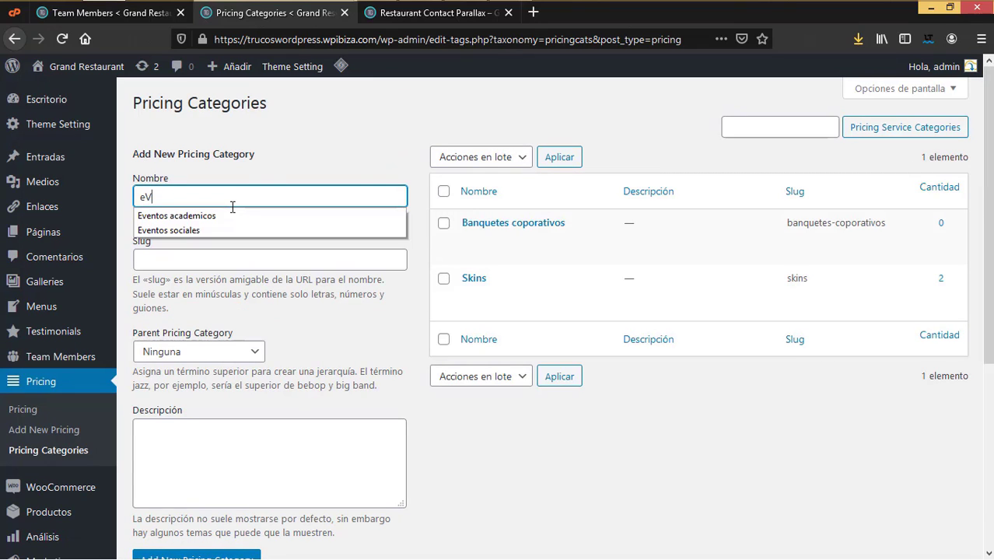
{"action": "key", "text": "BackSpace"}
{"action": "key", "text": "BackSpace"}
{"action": "type", "text": "Ev"}
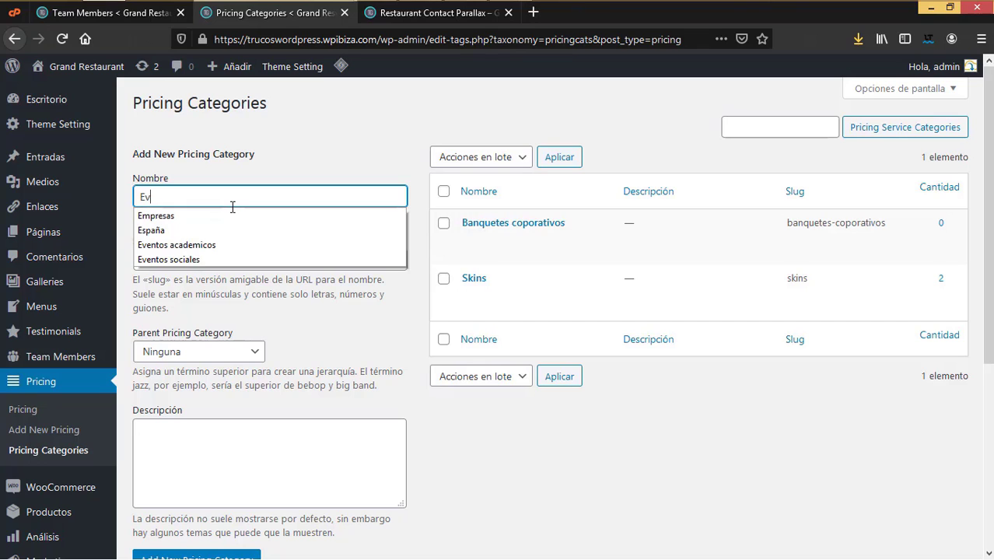
{"action": "type", "text": "entos sociales"}
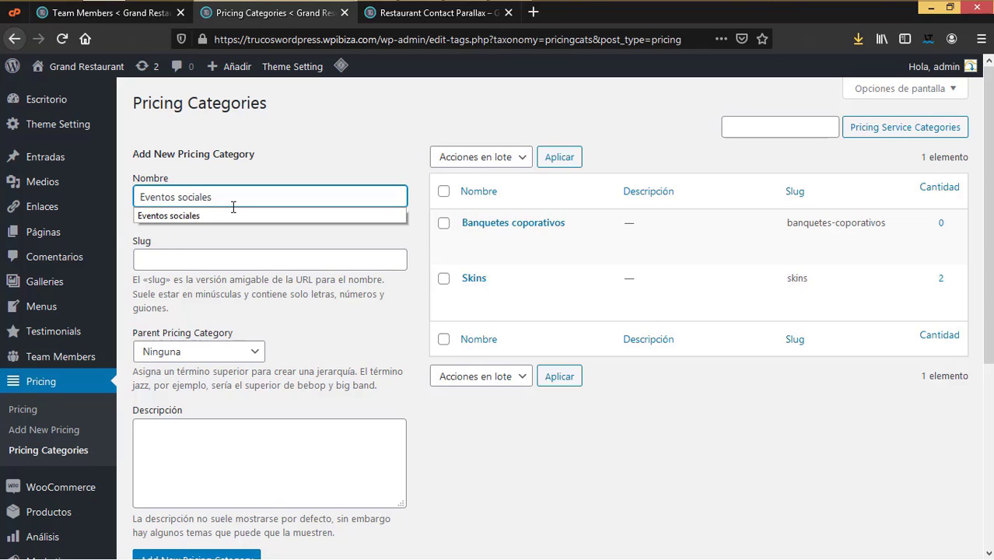
{"action": "scroll", "coordinate": [244, 401], "scroll_direction": "down", "scroll_amount": 5}
{"action": "left_click", "coordinate": [231, 343]}
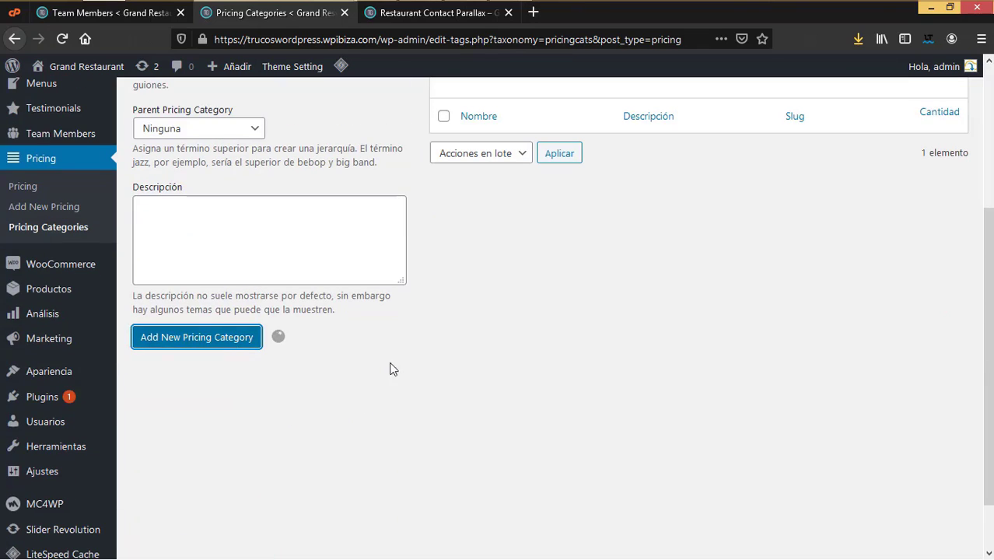
{"action": "scroll", "coordinate": [558, 318], "scroll_direction": "up", "scroll_amount": 5}
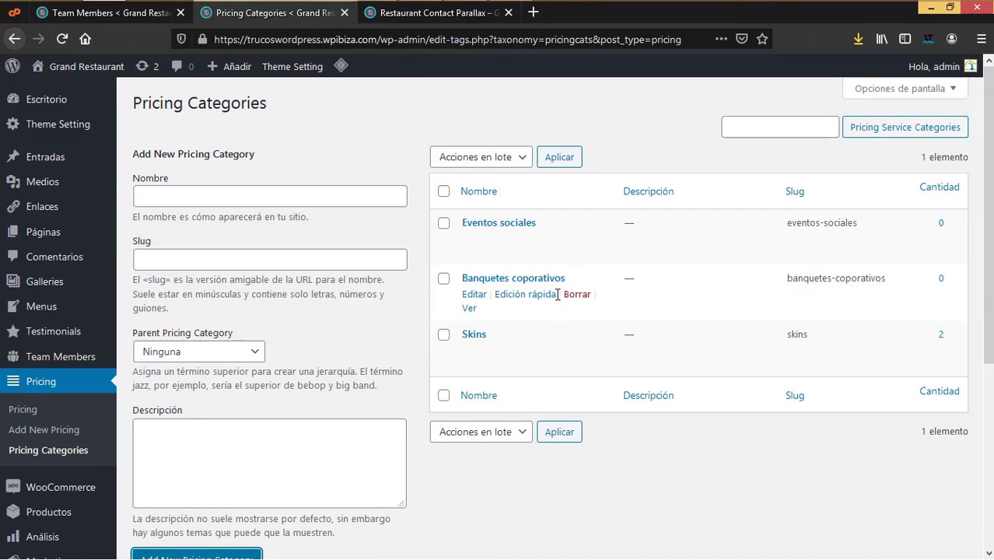
{"action": "left_click", "coordinate": [30, 412]}
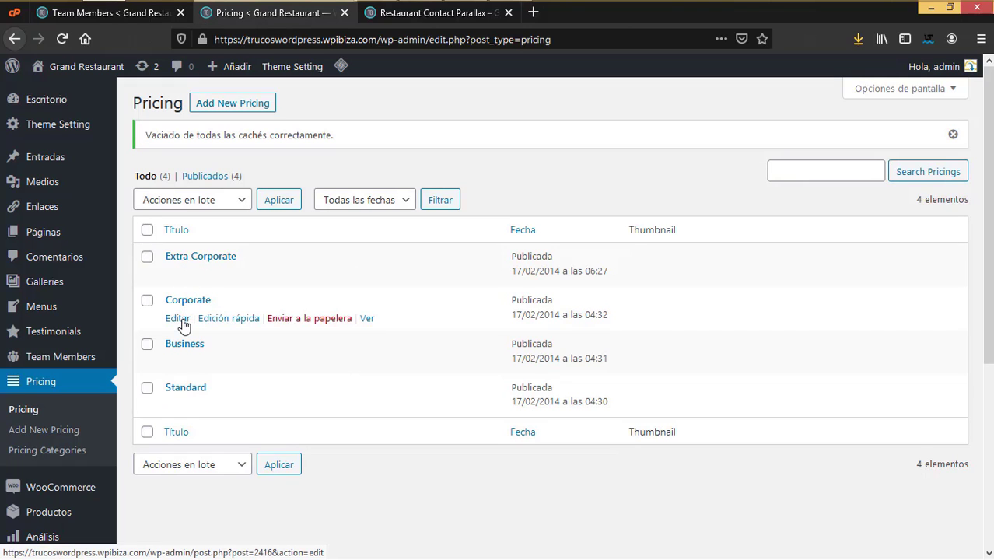
Step: Open the Corporate pricing plan for editing and look over its title
{"action": "left_click", "coordinate": [182, 320]}
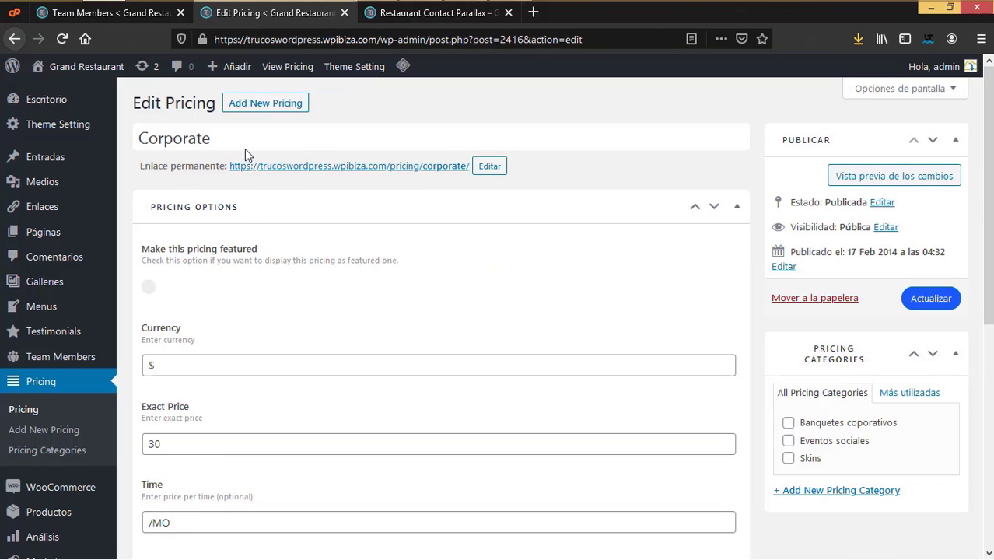
{"action": "left_click", "coordinate": [206, 138]}
{"action": "left_click_drag", "start_coordinate": [207, 138], "coordinate": [117, 140]}
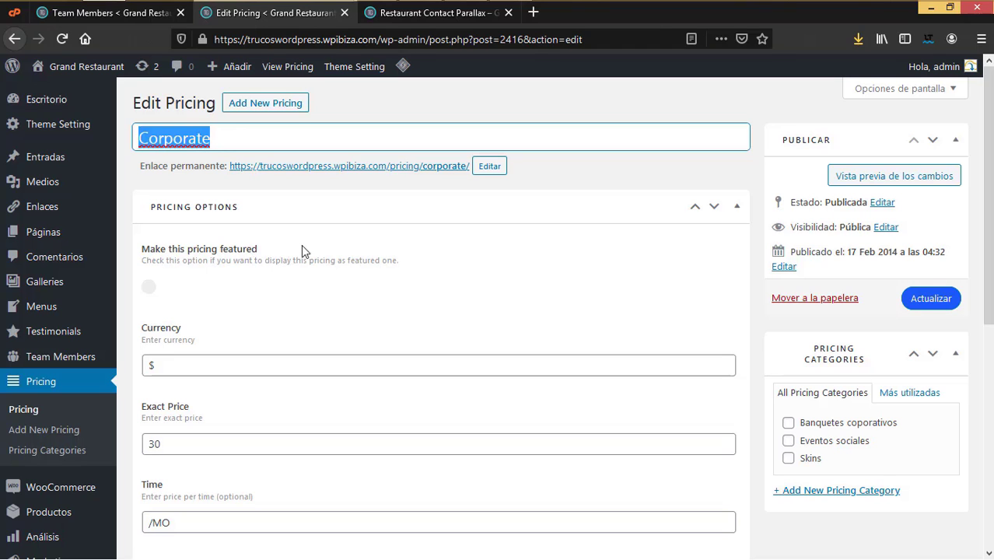
{"action": "left_click", "coordinate": [413, 251]}
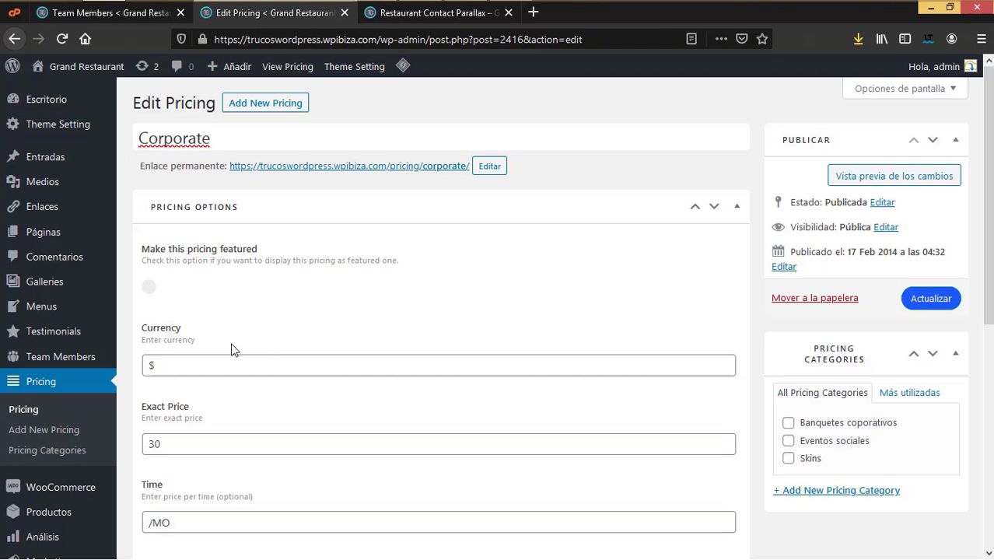
{"action": "scroll", "coordinate": [322, 335], "scroll_direction": "down", "scroll_amount": 3}
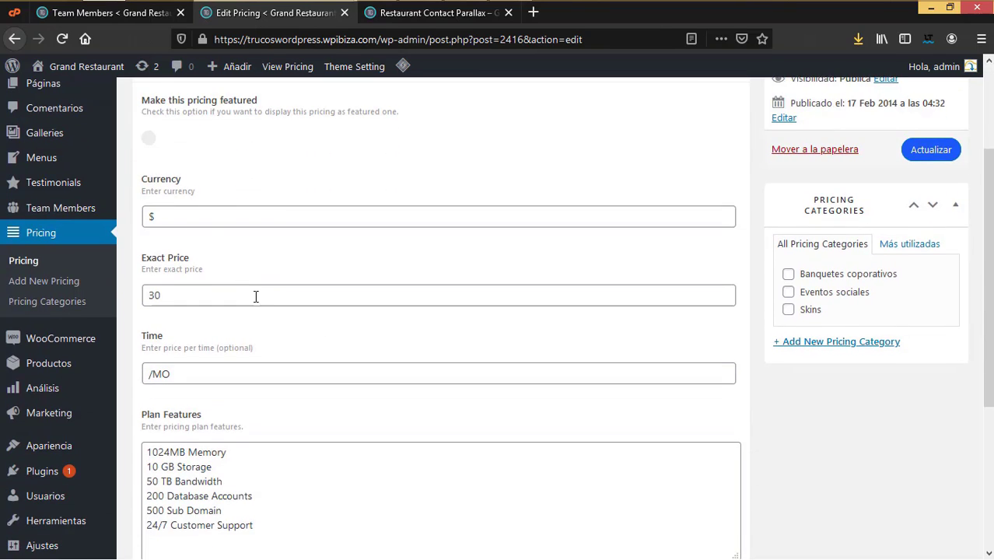
{"action": "scroll", "coordinate": [255, 295], "scroll_direction": "up", "scroll_amount": 3}
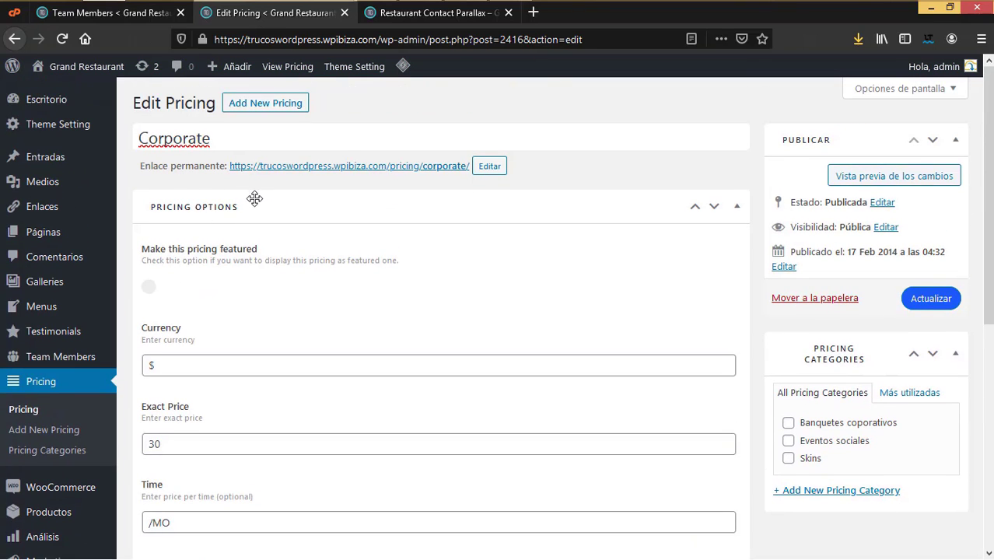
Step: Review the plan's currency, price, /MO period and feature lines (Memory, Storage, Bandwidth, Databases)
{"action": "left_click", "coordinate": [192, 367]}
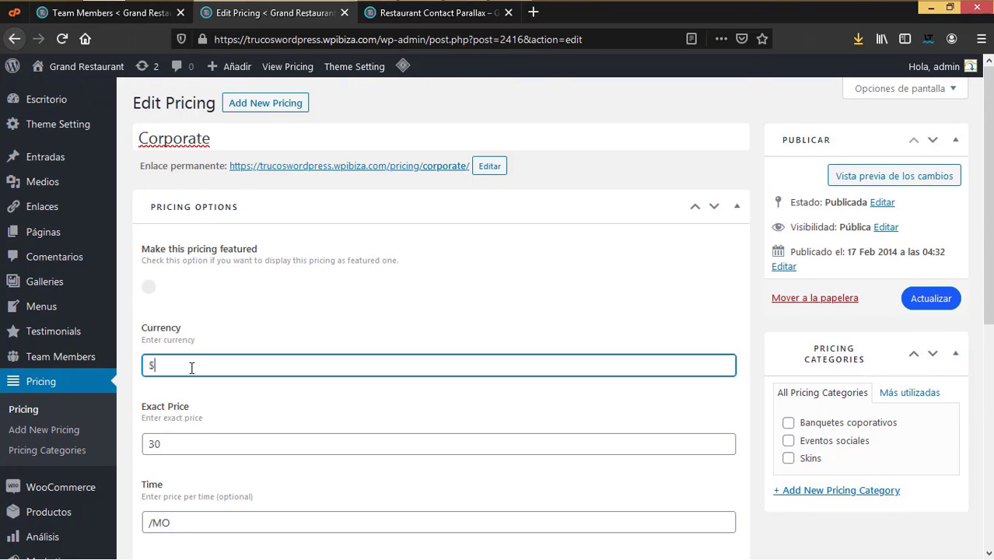
{"action": "left_click", "coordinate": [177, 444]}
{"action": "scroll", "coordinate": [178, 448], "scroll_direction": "down", "scroll_amount": 4}
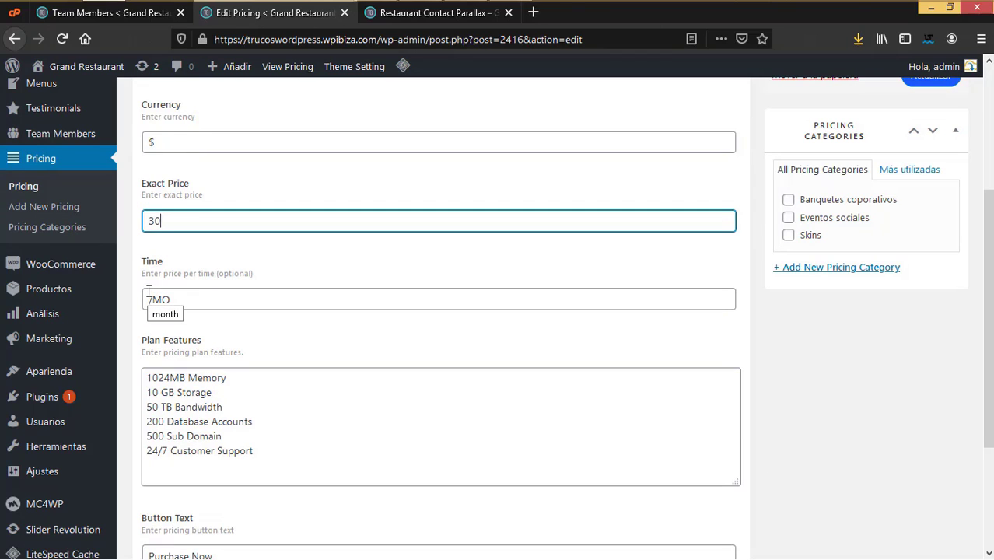
{"action": "left_click_drag", "start_coordinate": [146, 291], "coordinate": [189, 304]}
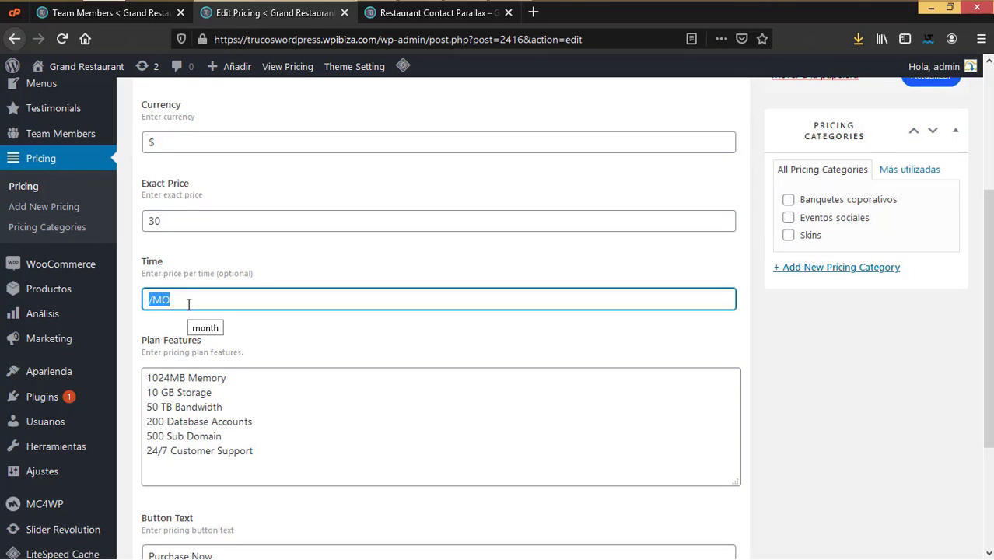
{"action": "scroll", "coordinate": [262, 415], "scroll_direction": "up", "scroll_amount": 4}
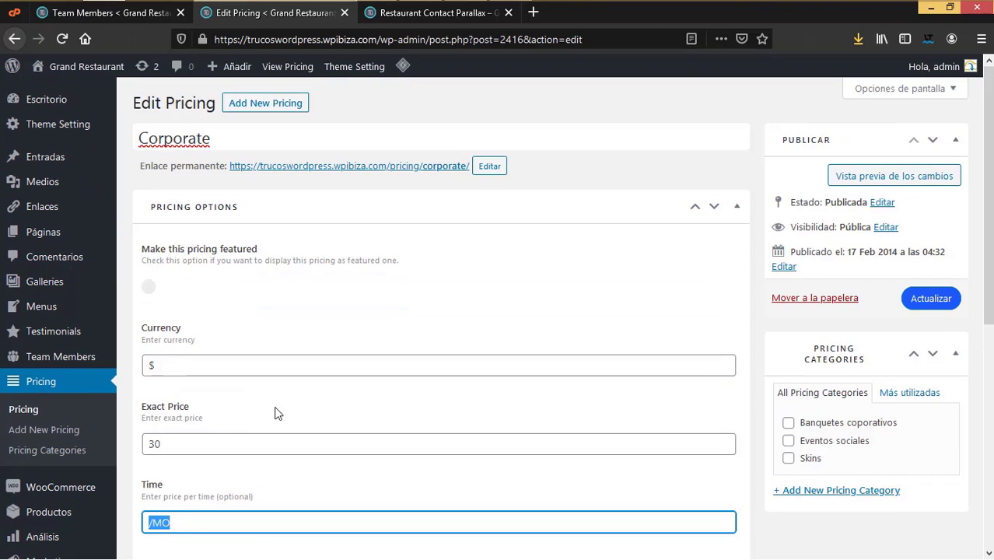
{"action": "scroll", "coordinate": [302, 403], "scroll_direction": "down", "scroll_amount": 3}
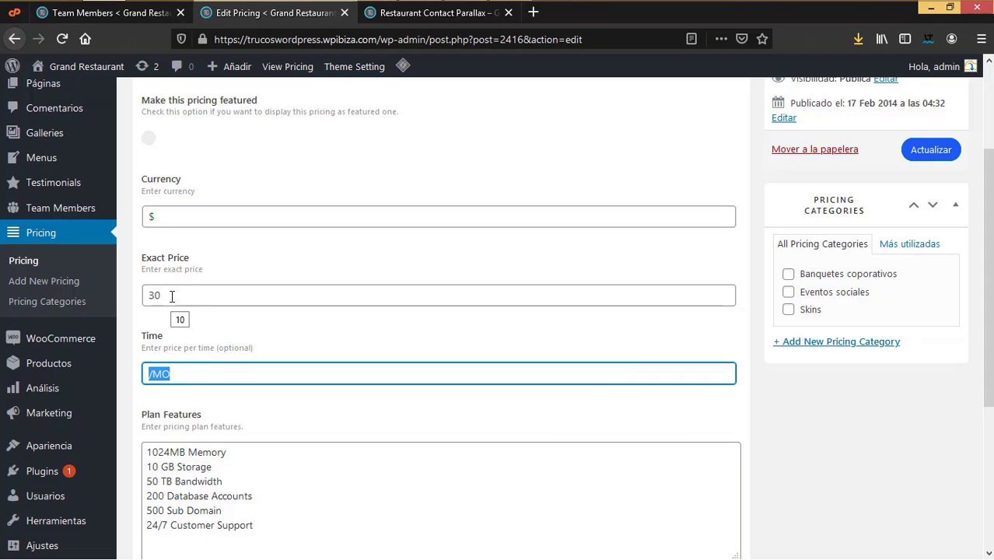
{"action": "scroll", "coordinate": [277, 473], "scroll_direction": "down", "scroll_amount": 3}
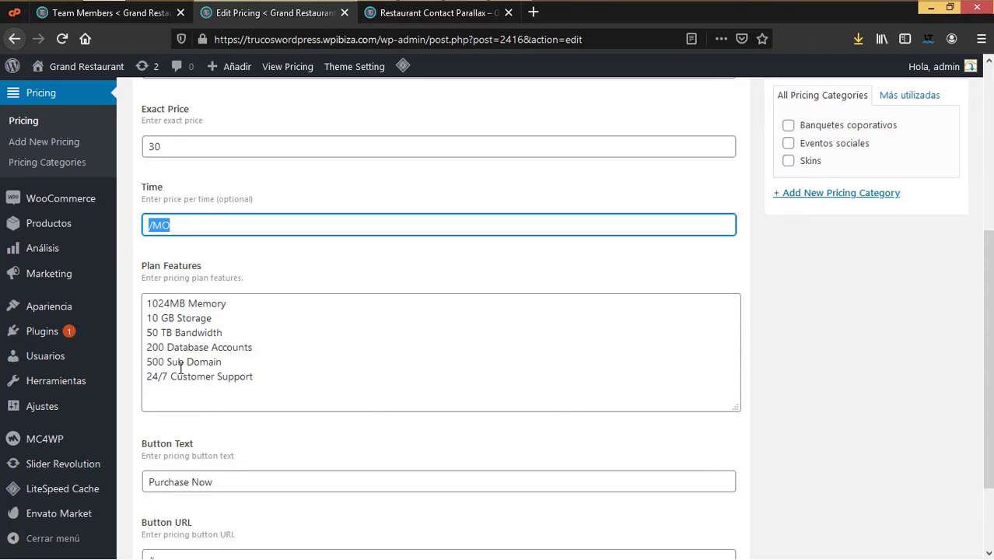
{"action": "triple_click", "coordinate": [255, 309]}
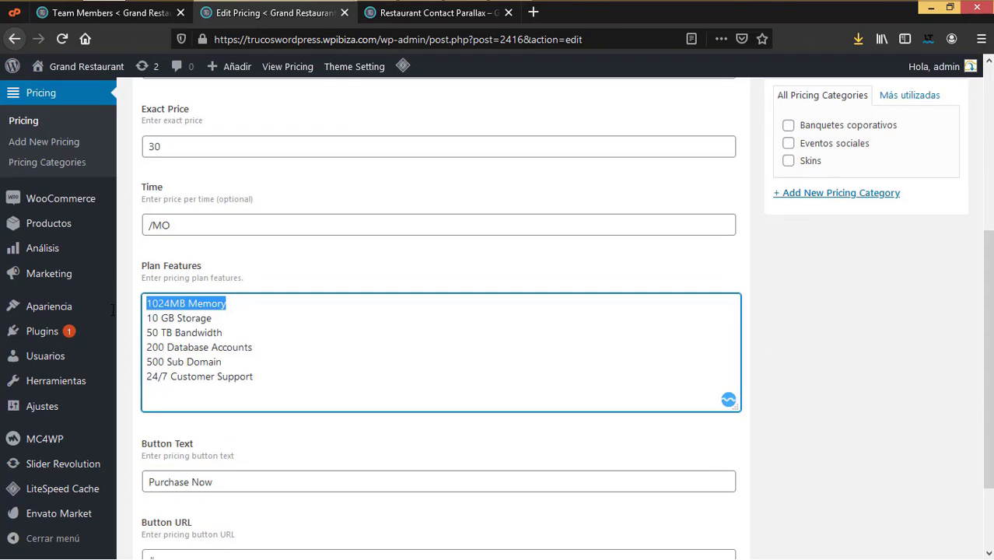
{"action": "triple_click", "coordinate": [225, 324]}
{"action": "triple_click", "coordinate": [184, 332]}
{"action": "left_click_drag", "start_coordinate": [286, 343], "coordinate": [139, 345]}
{"action": "left_click_drag", "start_coordinate": [240, 376], "coordinate": [132, 363]}
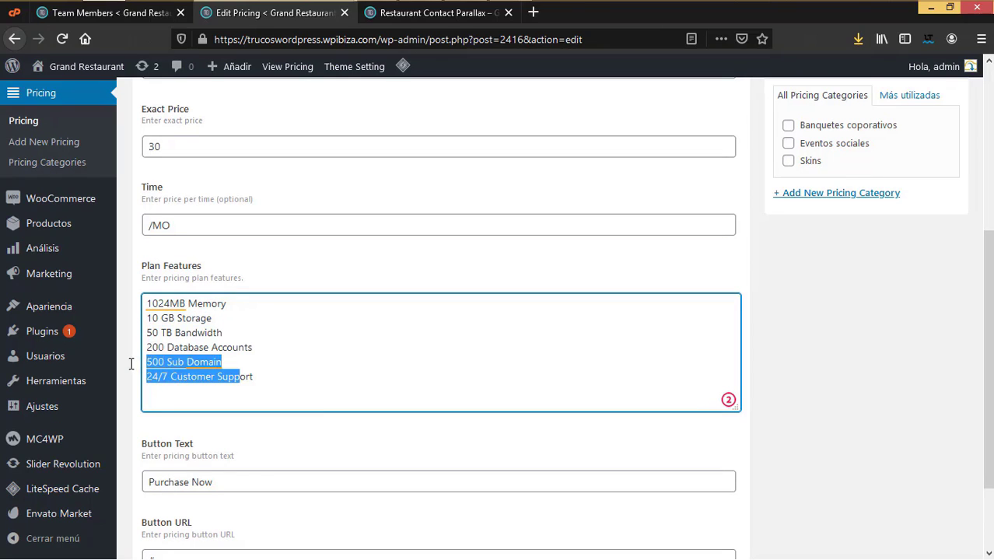
{"action": "left_click", "coordinate": [273, 381]}
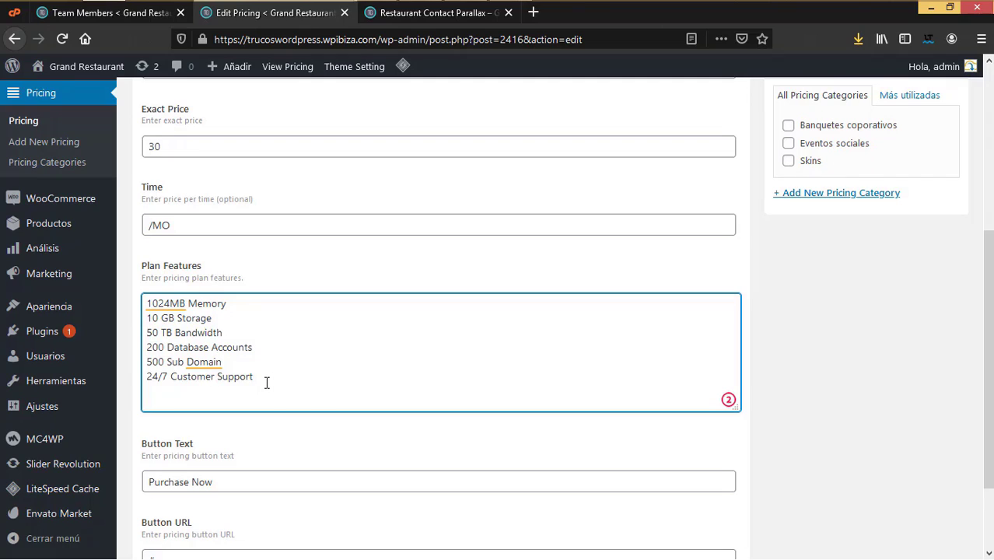
{"action": "left_click", "coordinate": [266, 382]}
{"action": "key", "text": "Escape"}
Step: Change the button text from 'Purchase Now' to 'Comprar ahora'
{"action": "triple_click", "coordinate": [237, 477]}
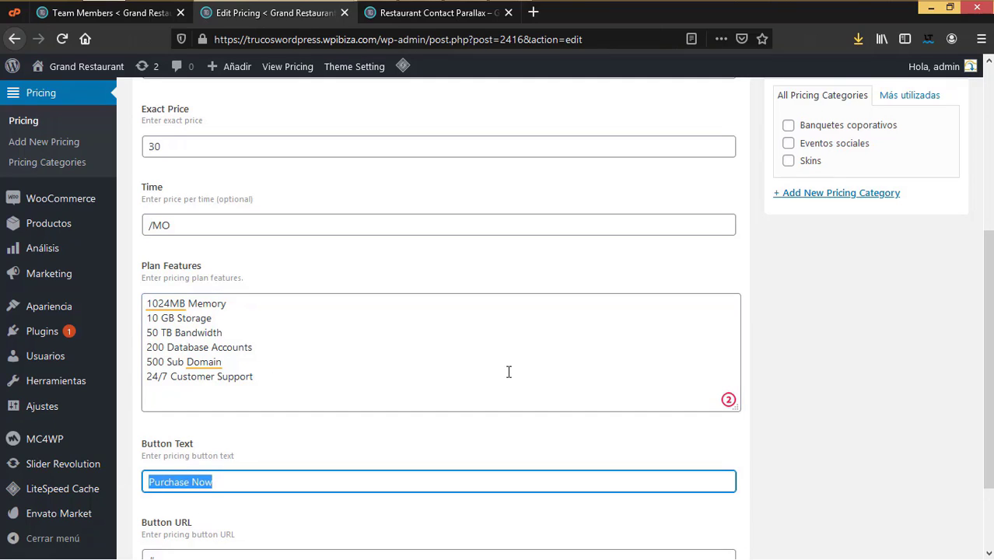
{"action": "type", "text": "Comprar"}
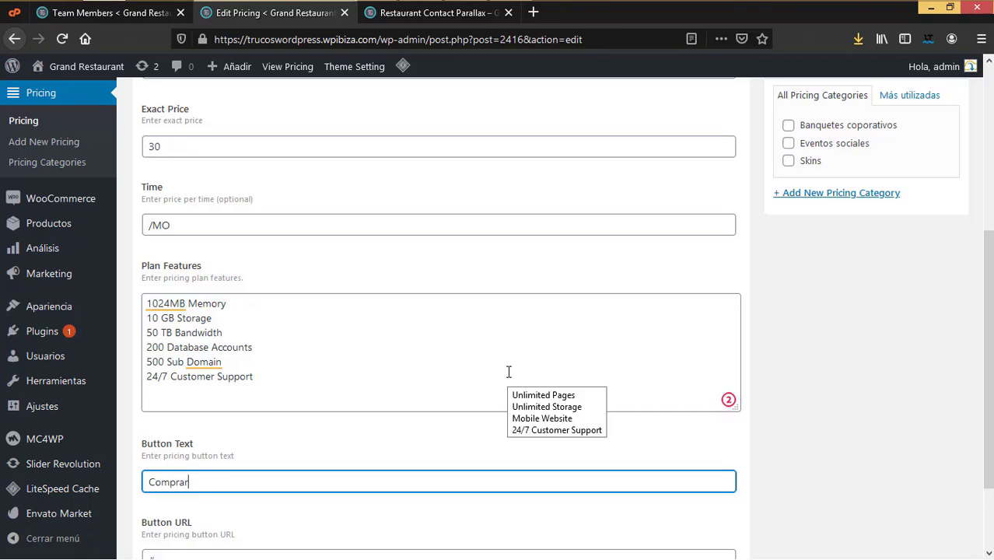
{"action": "type", "text": " ahora"}
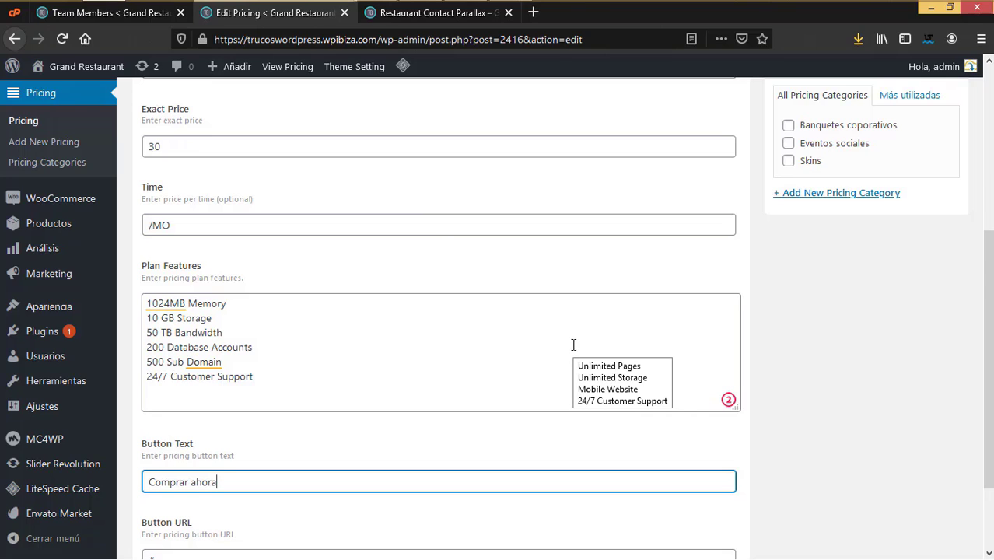
{"action": "scroll", "coordinate": [574, 344], "scroll_direction": "down", "scroll_amount": 2}
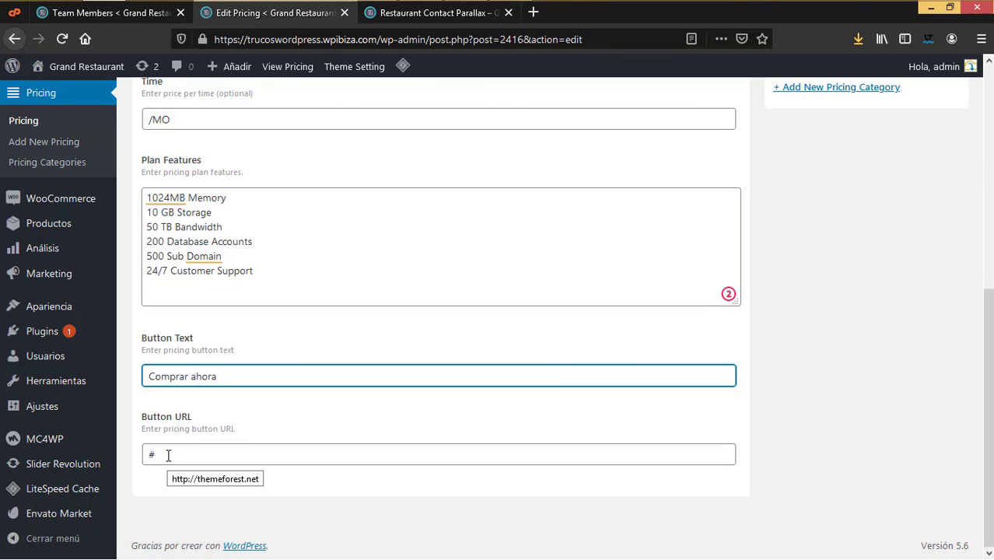
{"action": "scroll", "coordinate": [183, 306], "scroll_direction": "up", "scroll_amount": 5}
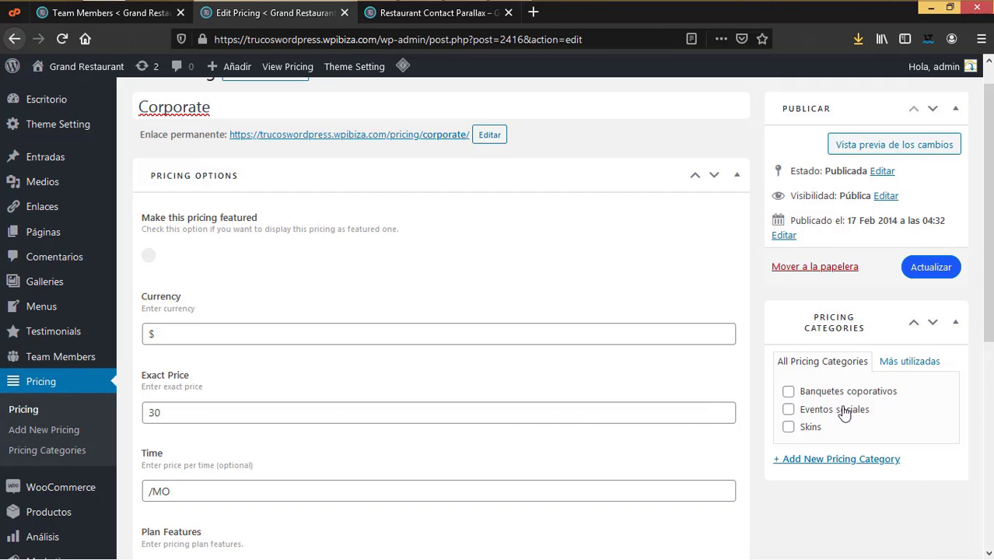
Step: Assign the plan to the Banquetes coporativos category and save it
{"action": "left_click", "coordinate": [788, 391]}
{"action": "scroll", "coordinate": [838, 432], "scroll_direction": "up", "scroll_amount": 1}
{"action": "scroll", "coordinate": [835, 428], "scroll_direction": "down", "scroll_amount": 4}
{"action": "scroll", "coordinate": [835, 425], "scroll_direction": "up", "scroll_amount": 4}
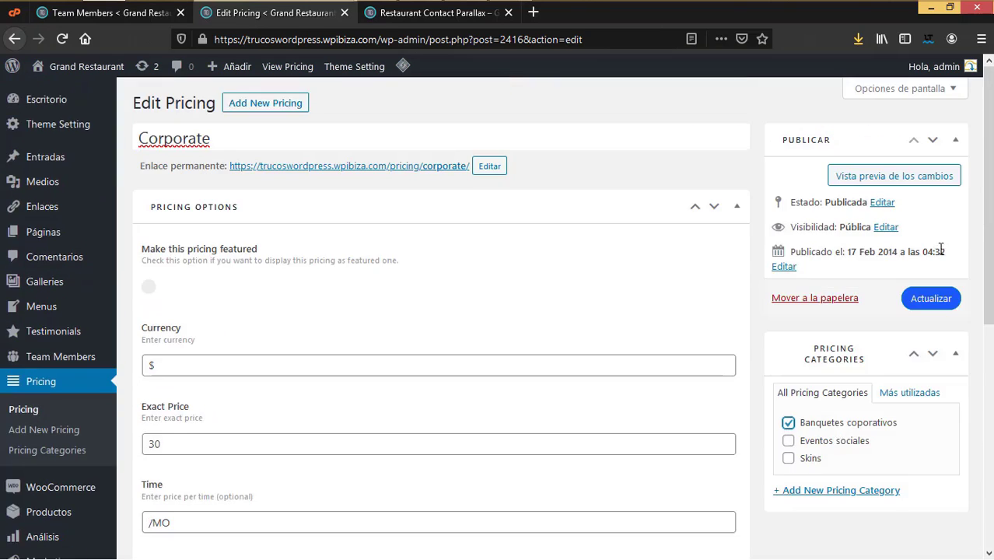
{"action": "left_click", "coordinate": [939, 300]}
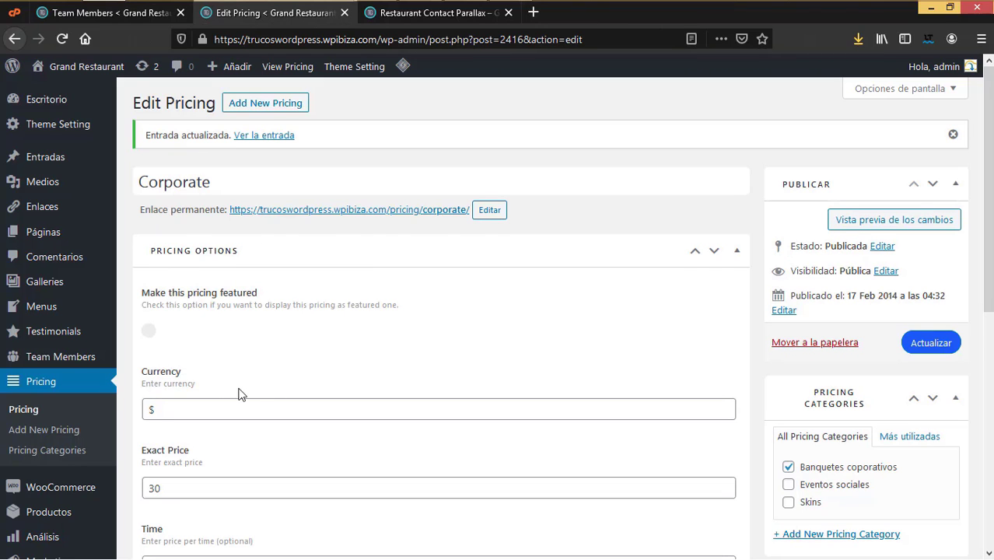
{"action": "scroll", "coordinate": [210, 200], "scroll_direction": "down", "scroll_amount": 2}
{"action": "scroll", "coordinate": [306, 375], "scroll_direction": "down", "scroll_amount": 4}
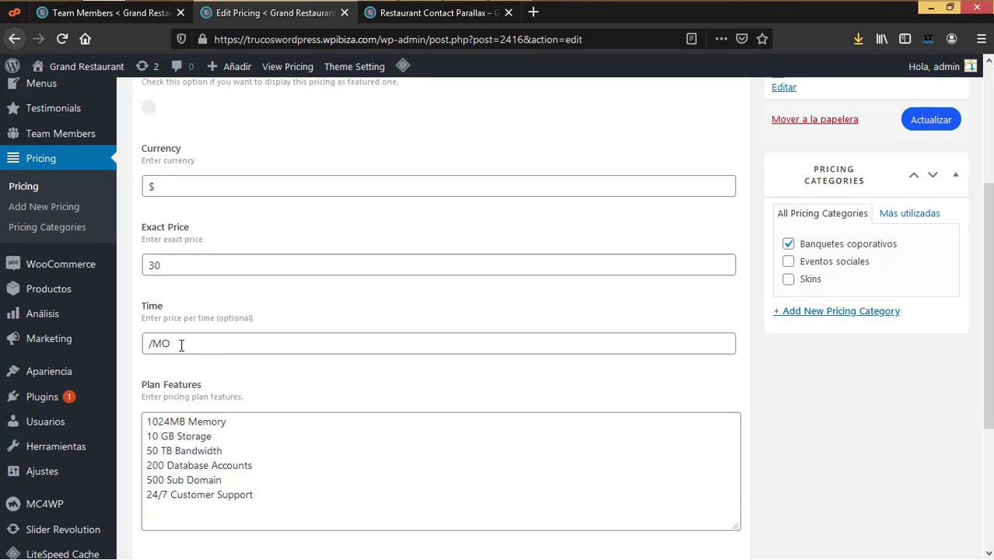
{"action": "scroll", "coordinate": [230, 410], "scroll_direction": "down", "scroll_amount": 4}
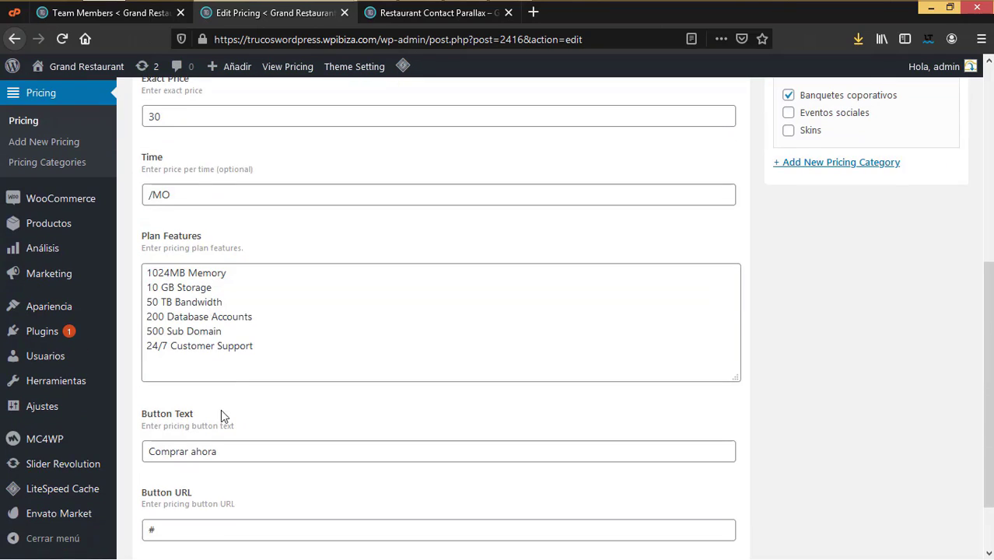
{"action": "scroll", "coordinate": [206, 374], "scroll_direction": "down", "scroll_amount": 2}
{"action": "scroll", "coordinate": [332, 430], "scroll_direction": "up", "scroll_amount": 8}
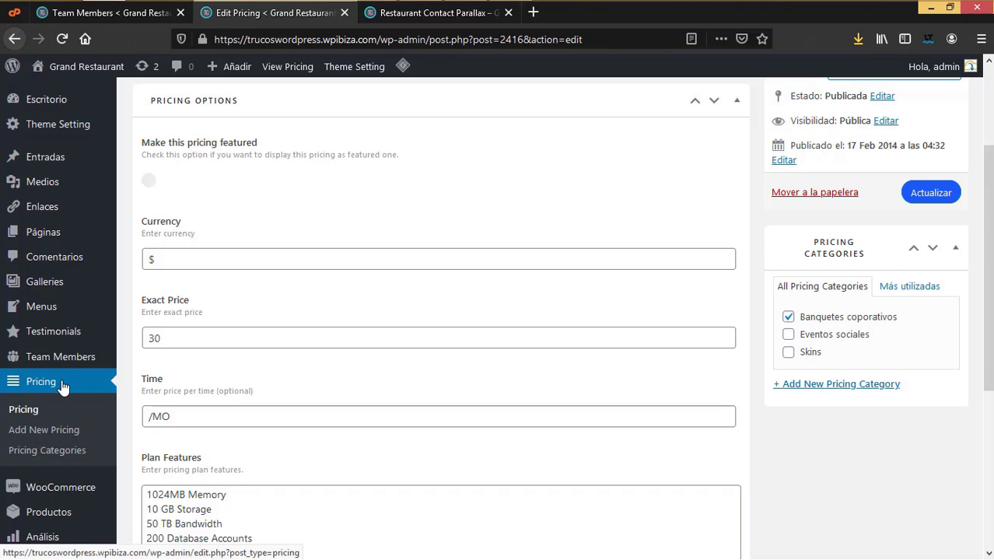
{"action": "scroll", "coordinate": [62, 420], "scroll_direction": "down", "scroll_amount": 3}
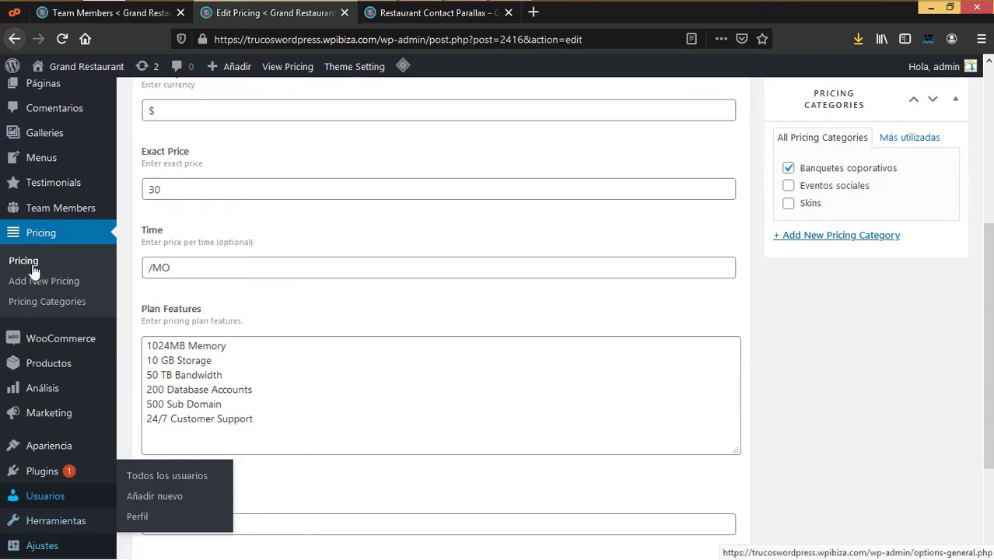
{"action": "mouse_move", "coordinate": [62, 339]}
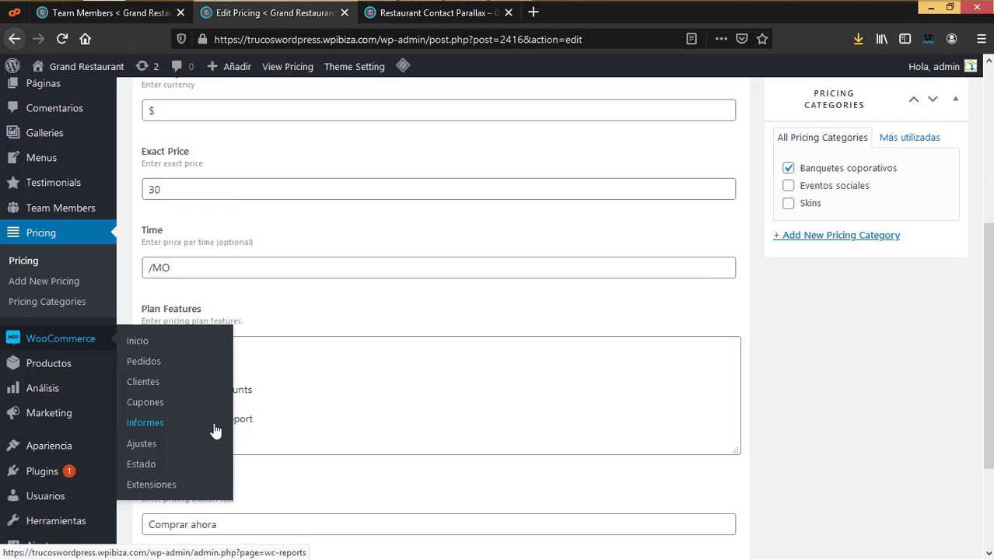
{"action": "scroll", "coordinate": [77, 427], "scroll_direction": "down", "scroll_amount": 3}
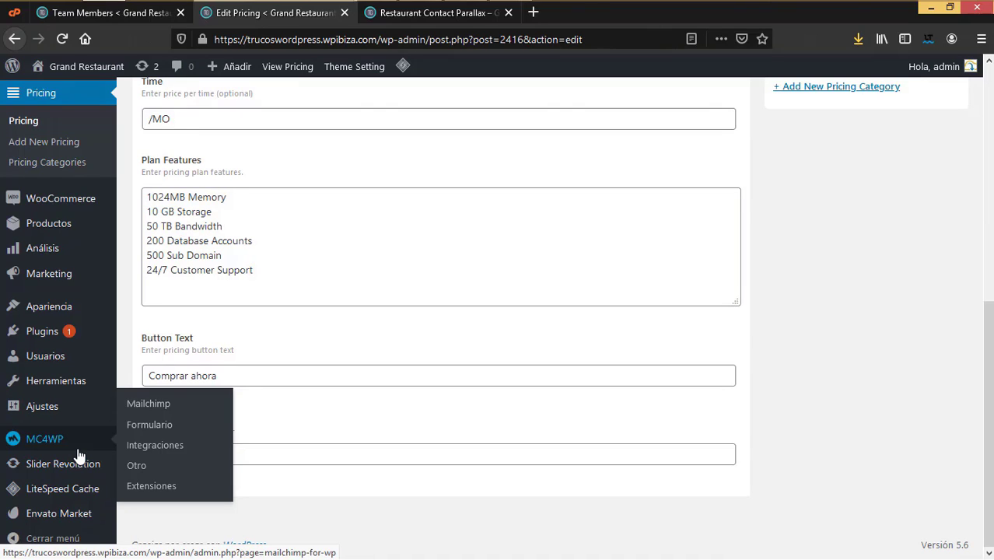
Step: Go to MC4WP > Mailchimp and scroll its API settings, showing NO CONECTADO and an empty key
{"action": "left_click", "coordinate": [165, 405]}
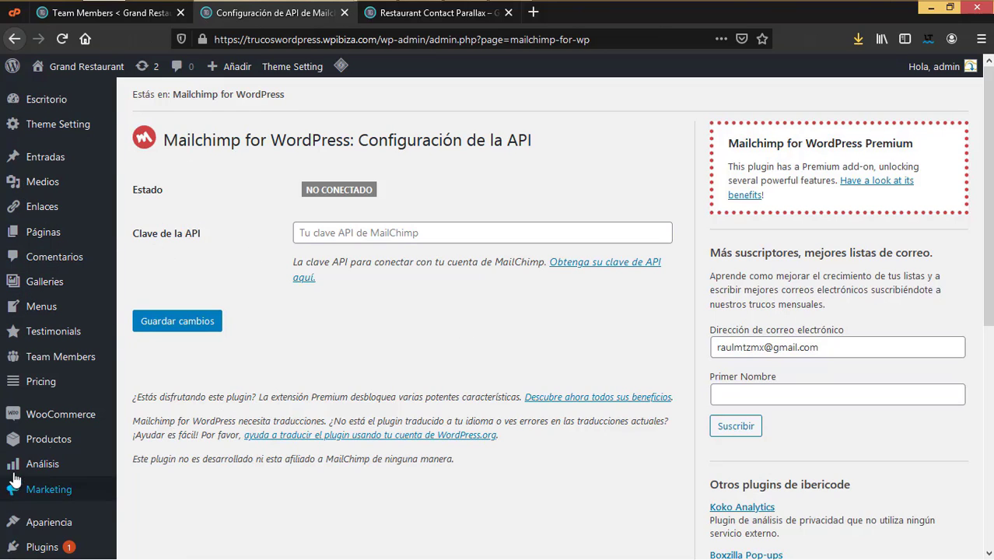
{"action": "scroll", "coordinate": [23, 498], "scroll_direction": "down", "scroll_amount": 3}
{"action": "scroll", "coordinate": [67, 504], "scroll_direction": "down", "scroll_amount": 1}
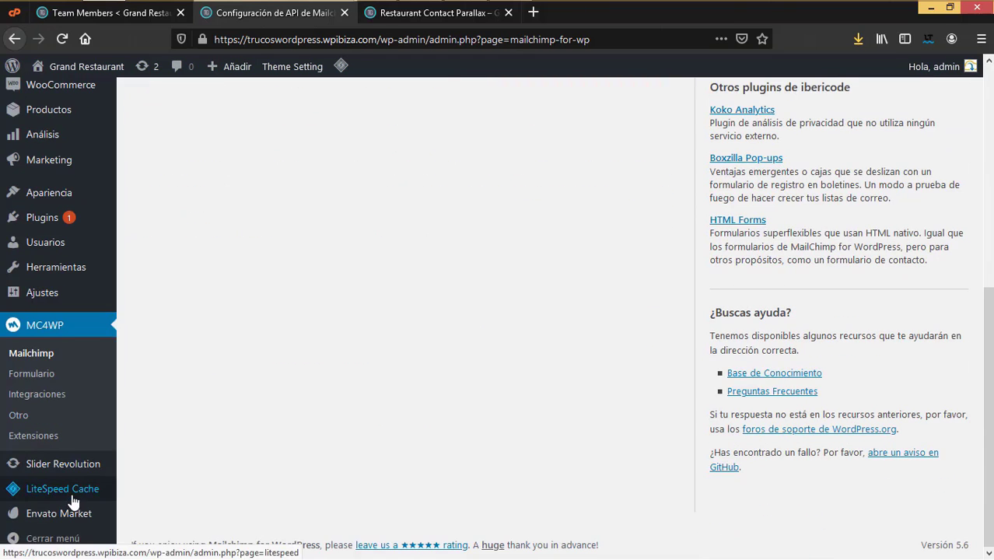
Step: Open Home 5 Slider from Slider Revolution, select the GrandRestaurant headline and browse its option tabs
{"action": "left_click", "coordinate": [76, 473]}
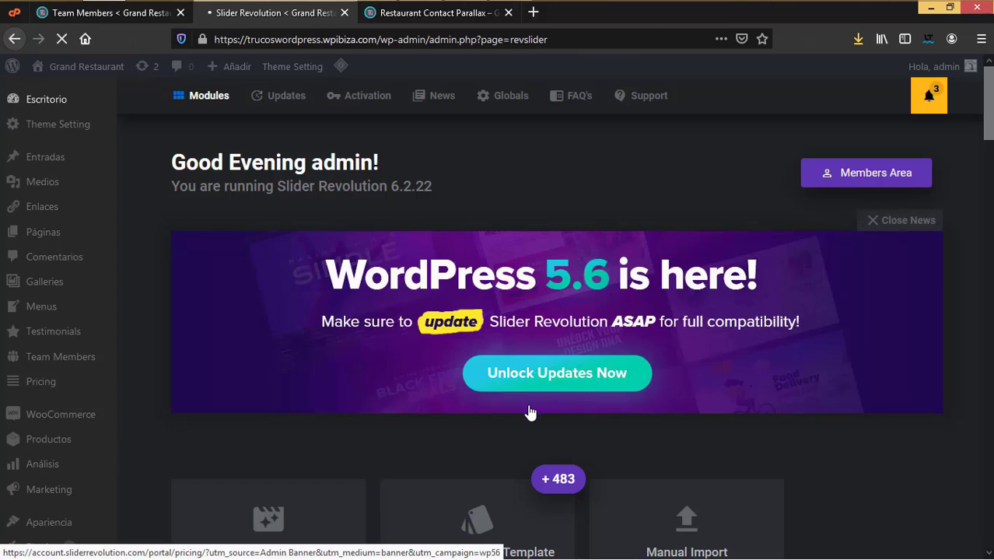
{"action": "scroll", "coordinate": [526, 412], "scroll_direction": "down", "scroll_amount": 7}
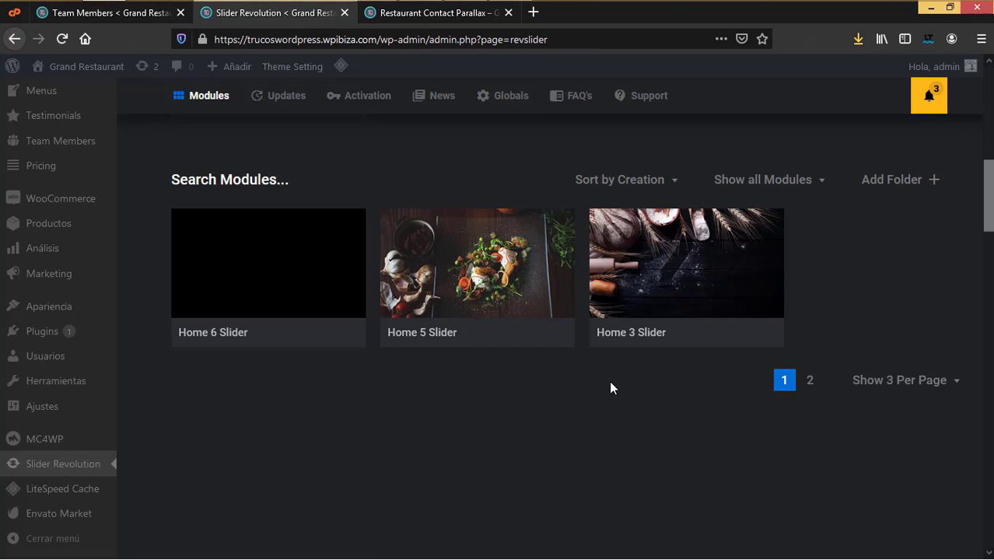
{"action": "left_click", "coordinate": [478, 265]}
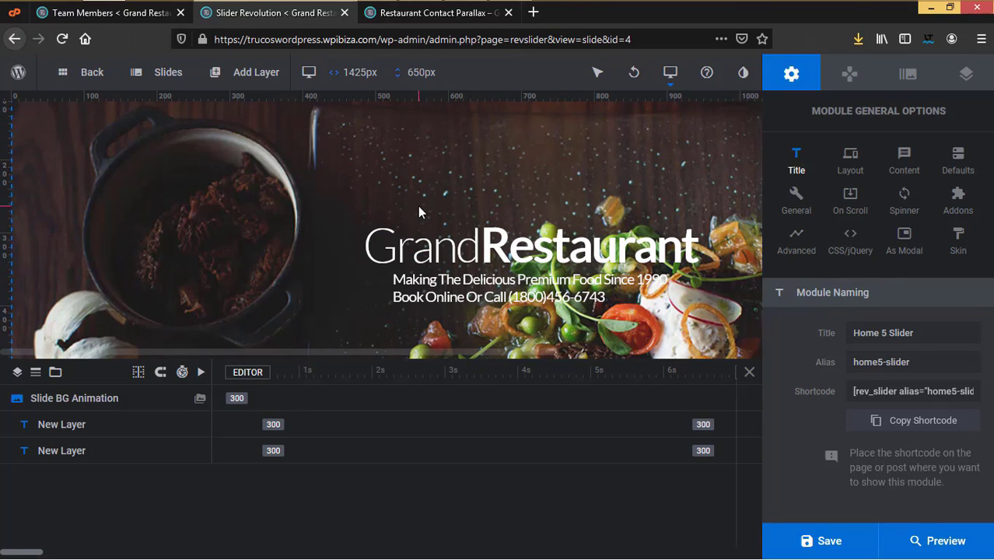
{"action": "left_click", "coordinate": [477, 255]}
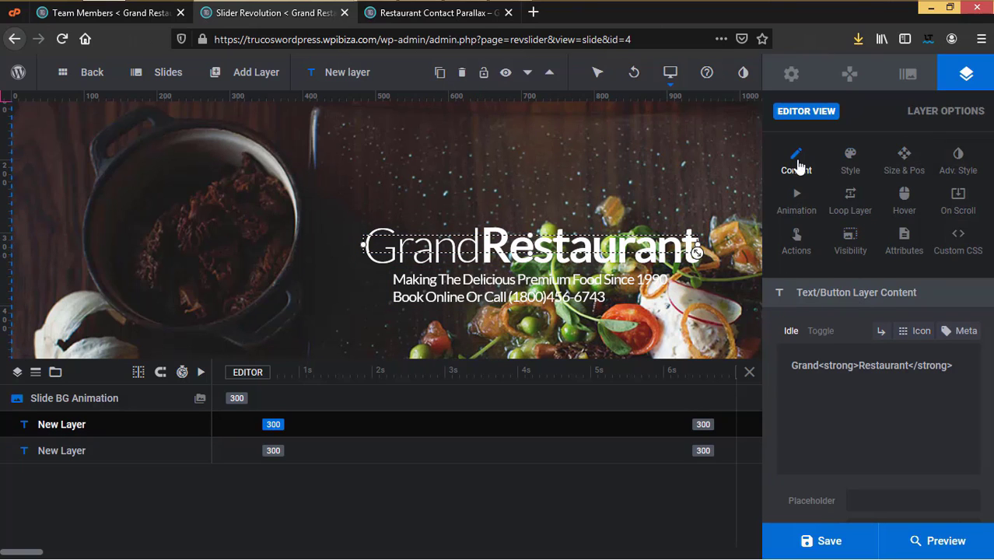
{"action": "left_click", "coordinate": [907, 78]}
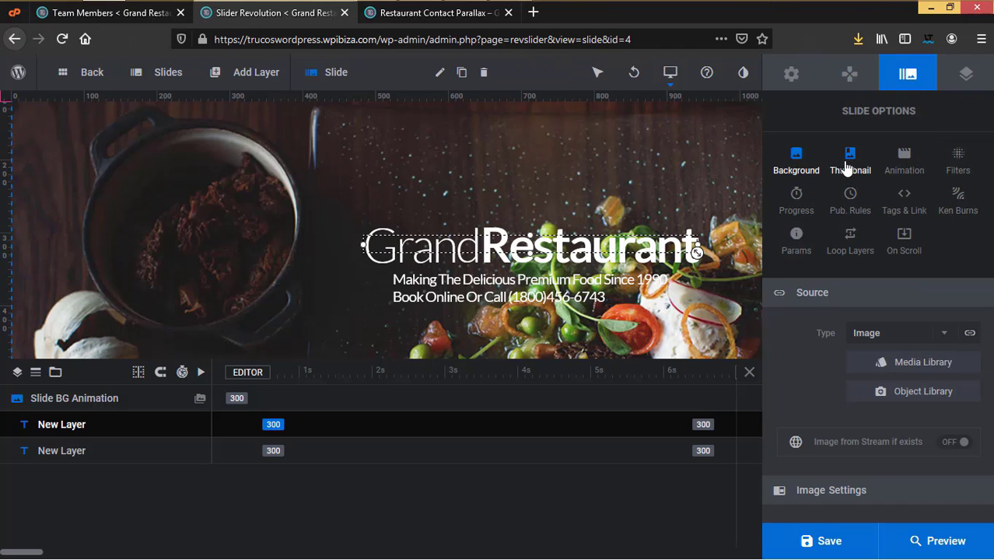
{"action": "left_click", "coordinate": [790, 74]}
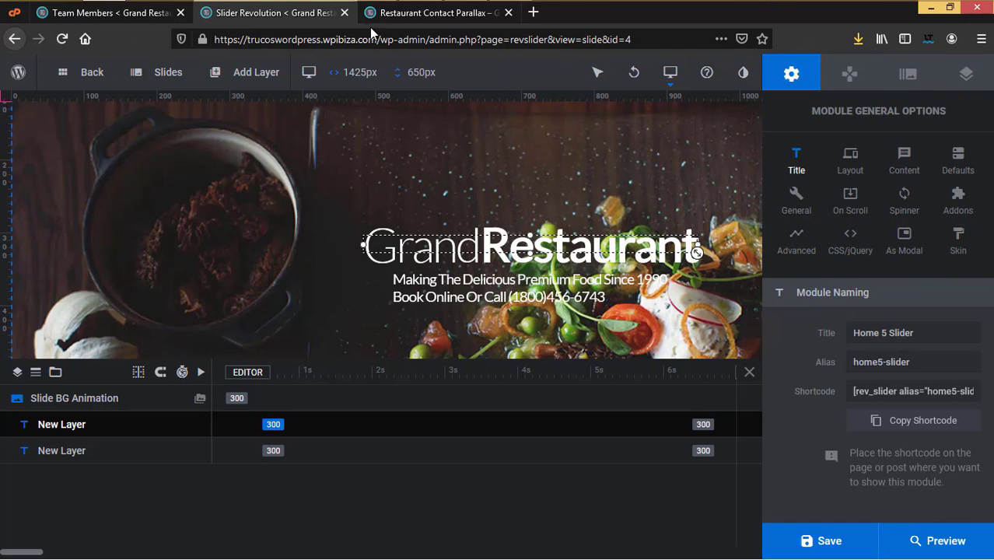
Step: Close the Slider Revolution tab, glance at the live contact page, then return to the admin Theme Setting page
{"action": "left_click", "coordinate": [344, 13]}
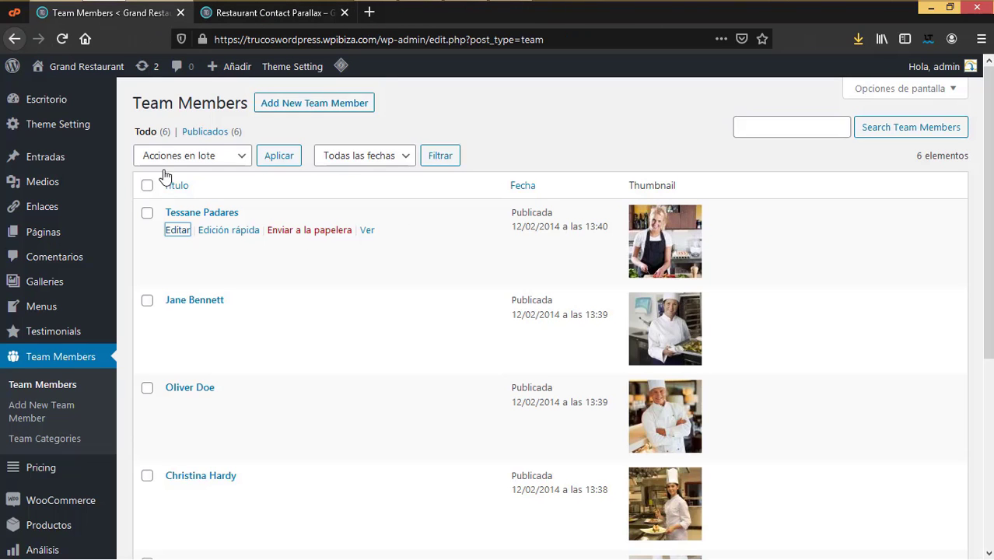
{"action": "scroll", "coordinate": [107, 459], "scroll_direction": "down", "scroll_amount": 4}
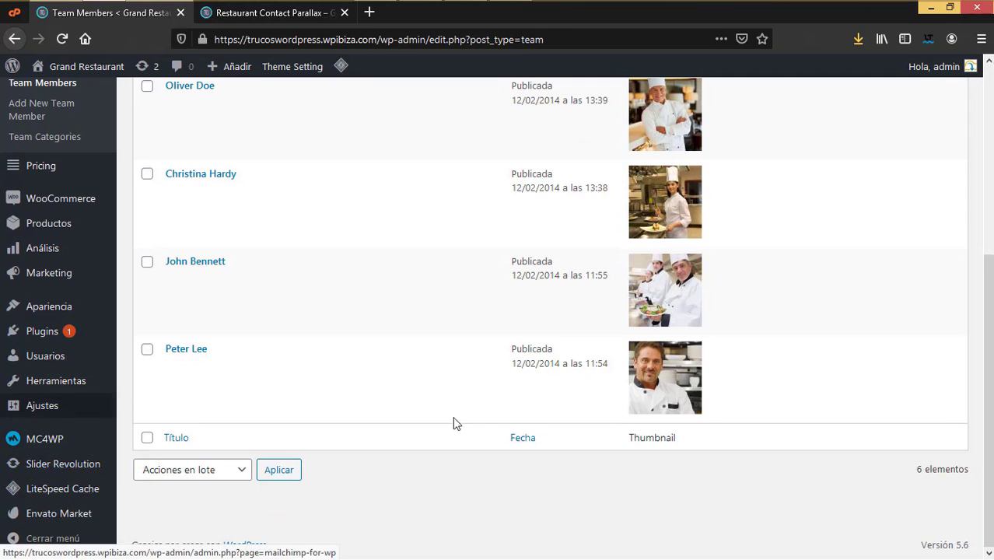
{"action": "scroll", "coordinate": [486, 442], "scroll_direction": "up", "scroll_amount": 4}
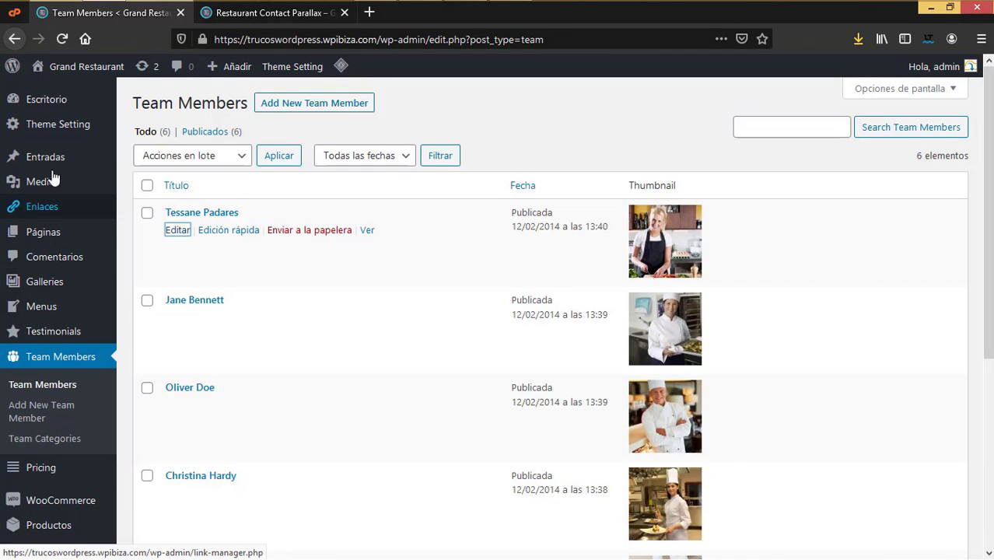
{"action": "mouse_move", "coordinate": [55, 160]}
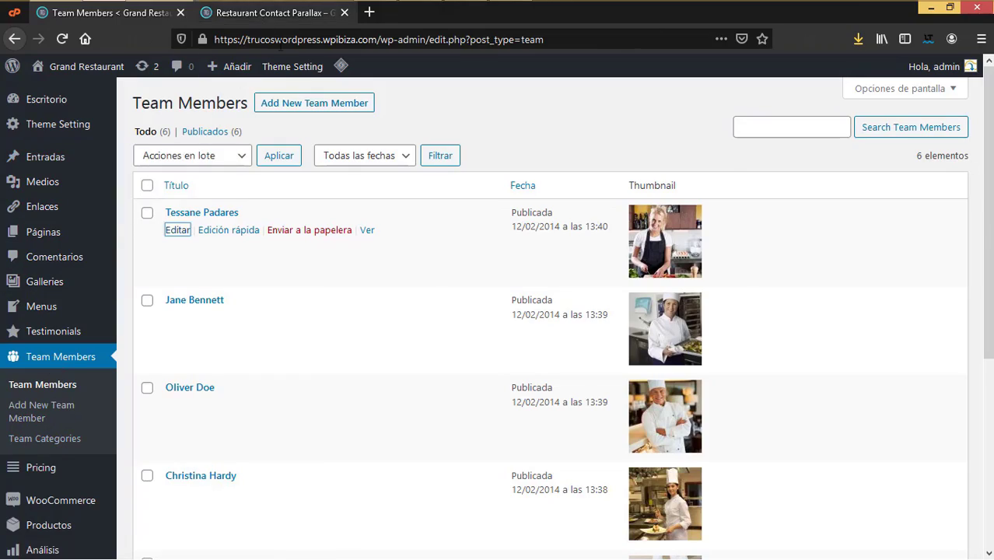
{"action": "left_click", "coordinate": [265, 13]}
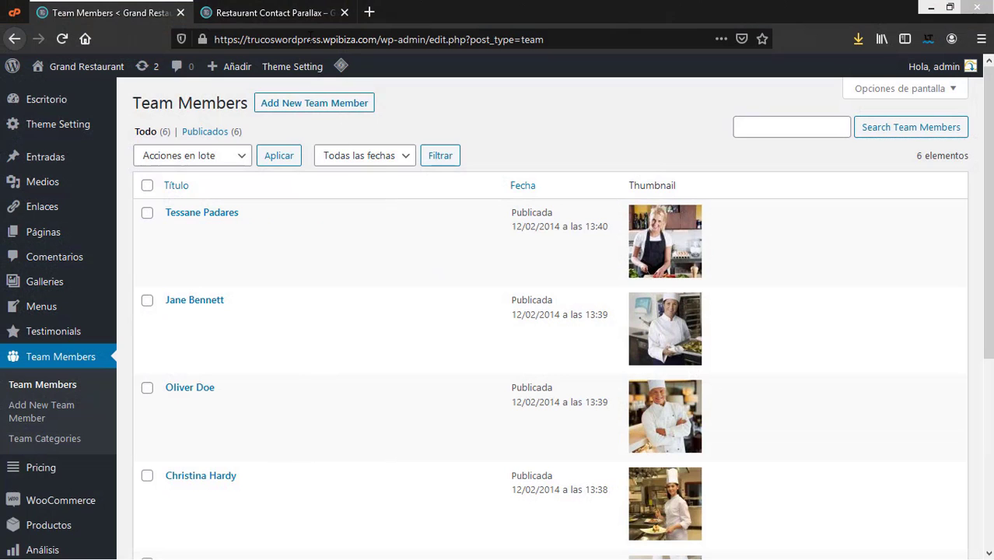
{"action": "left_click", "coordinate": [308, 22]}
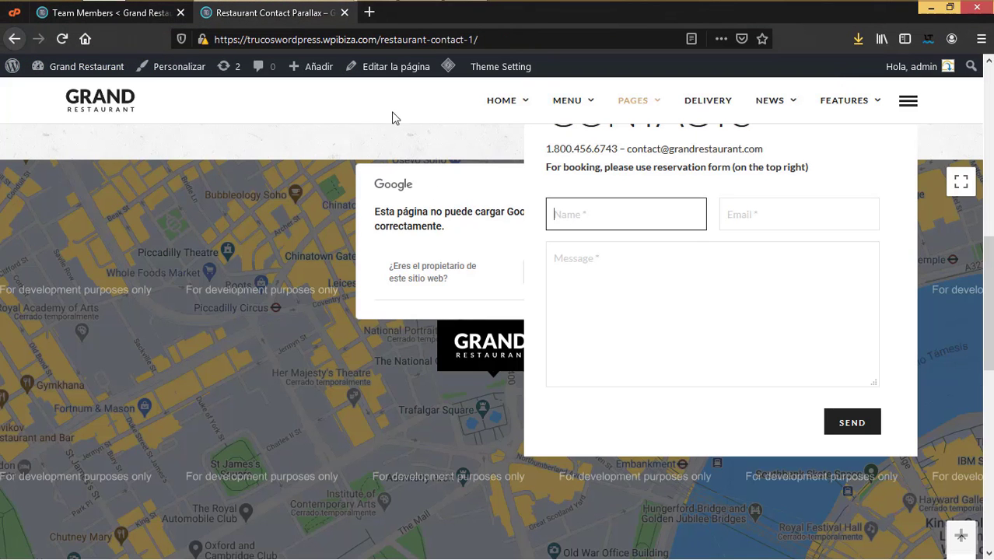
{"action": "left_click", "coordinate": [130, 14]}
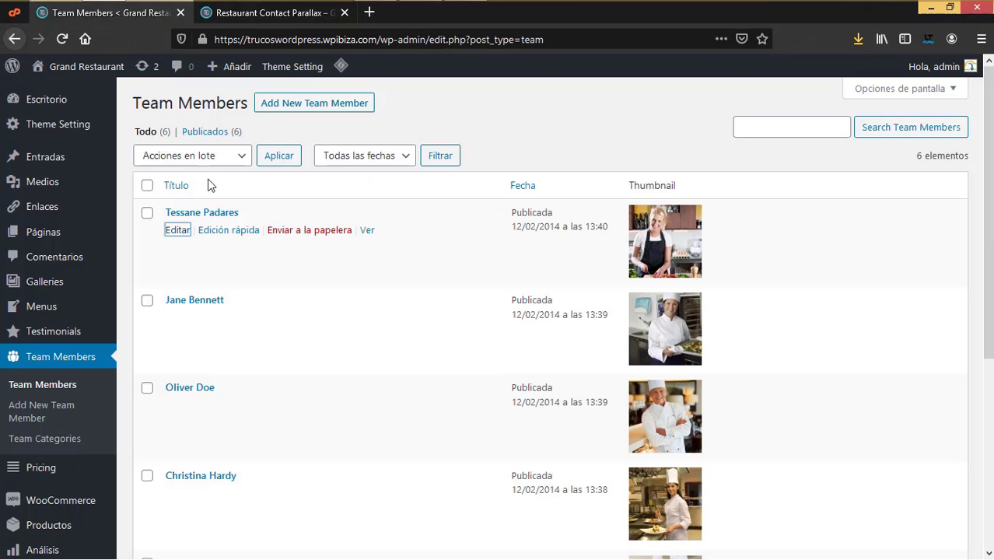
{"action": "left_click", "coordinate": [58, 131]}
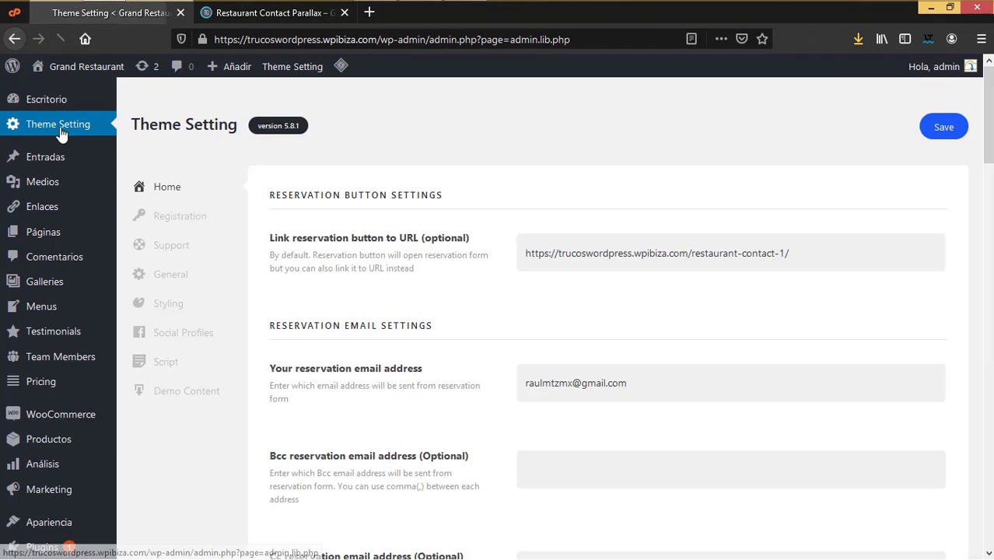
Step: Open Step 6 Permalinks structure from Theme Setting and review the permalink settings
{"action": "scroll", "coordinate": [776, 400], "scroll_direction": "down", "scroll_amount": 2}
{"action": "scroll", "coordinate": [776, 400], "scroll_direction": "down", "scroll_amount": 4}
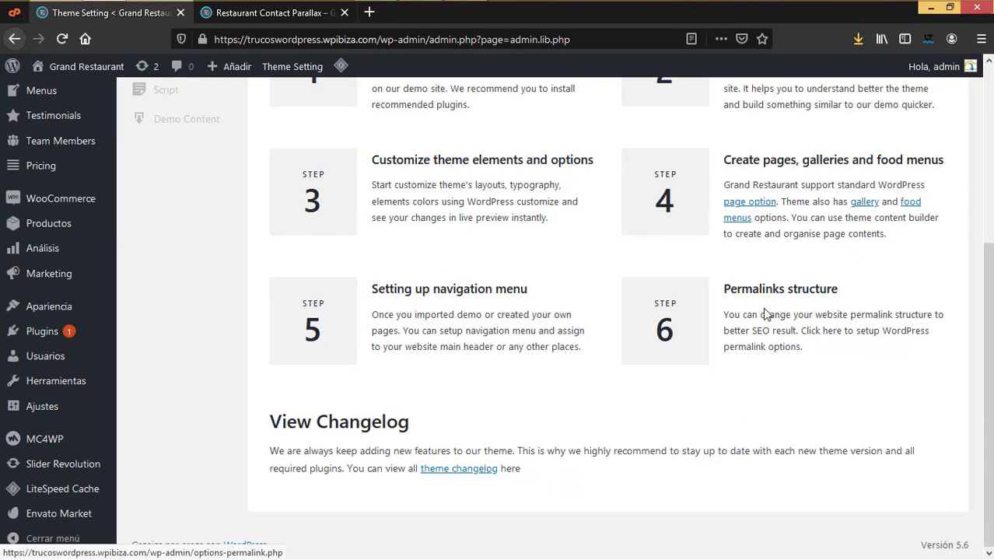
{"action": "left_click", "coordinate": [675, 329]}
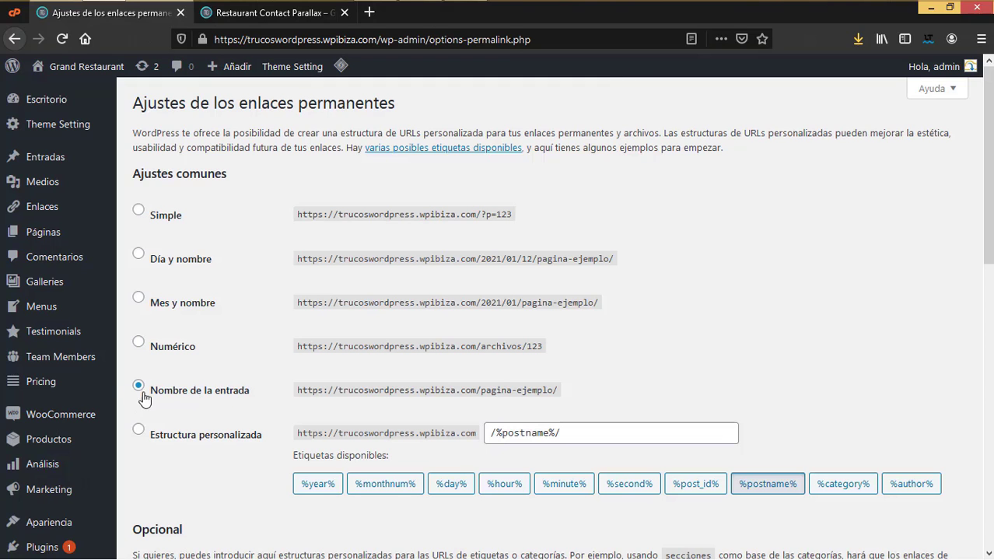
{"action": "scroll", "coordinate": [257, 420], "scroll_direction": "down", "scroll_amount": 3}
{"action": "scroll", "coordinate": [270, 400], "scroll_direction": "up", "scroll_amount": 3}
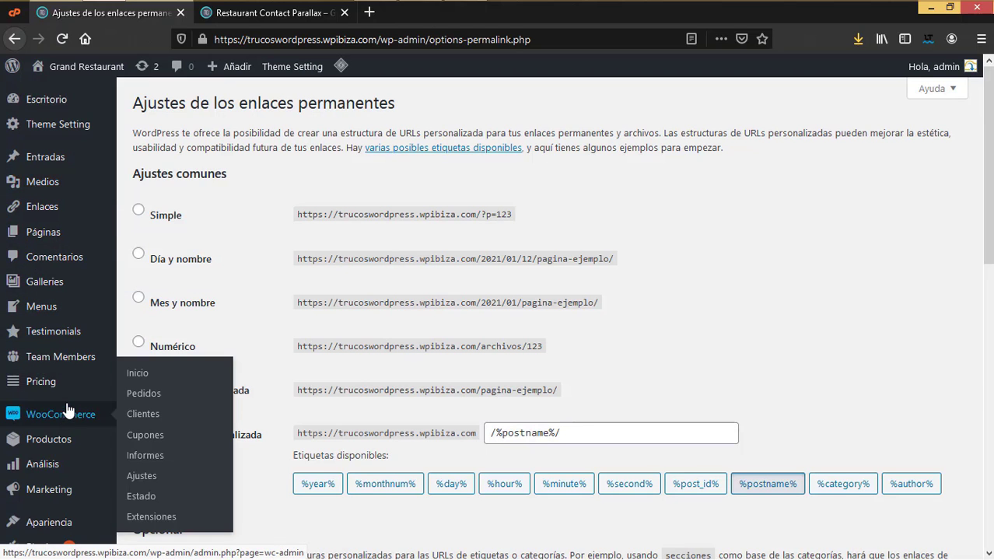
{"action": "mouse_move", "coordinate": [69, 445]}
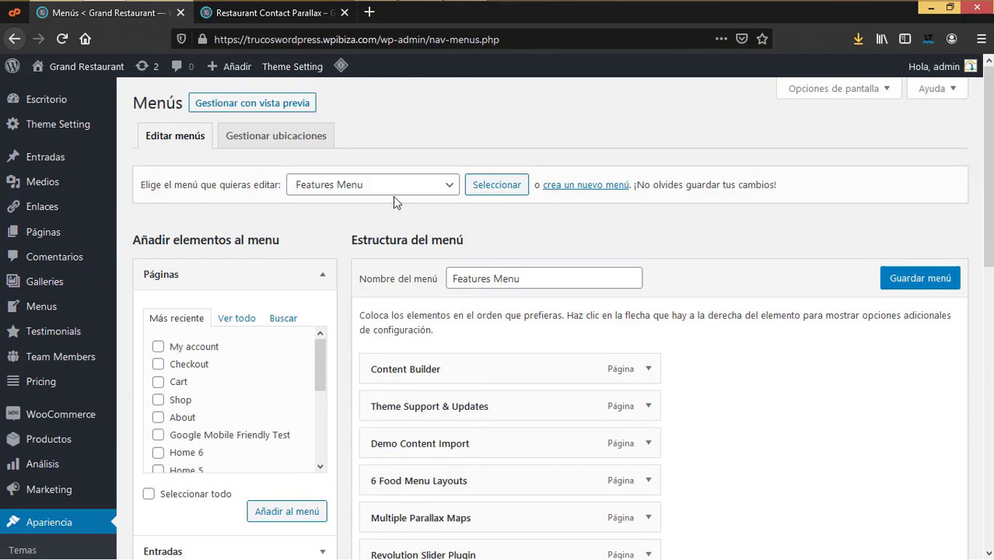
{"action": "left_click", "coordinate": [393, 193]}
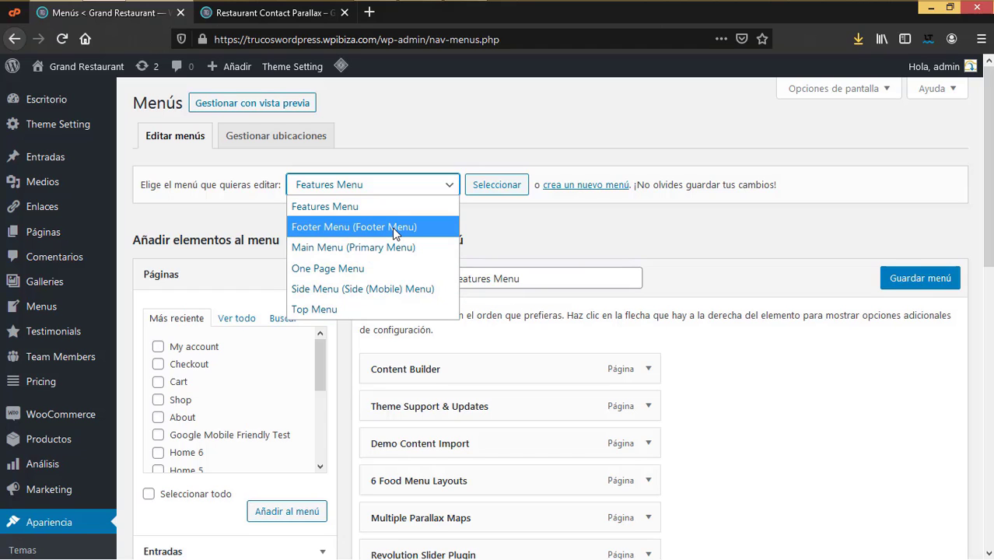
{"action": "left_click", "coordinate": [708, 291]}
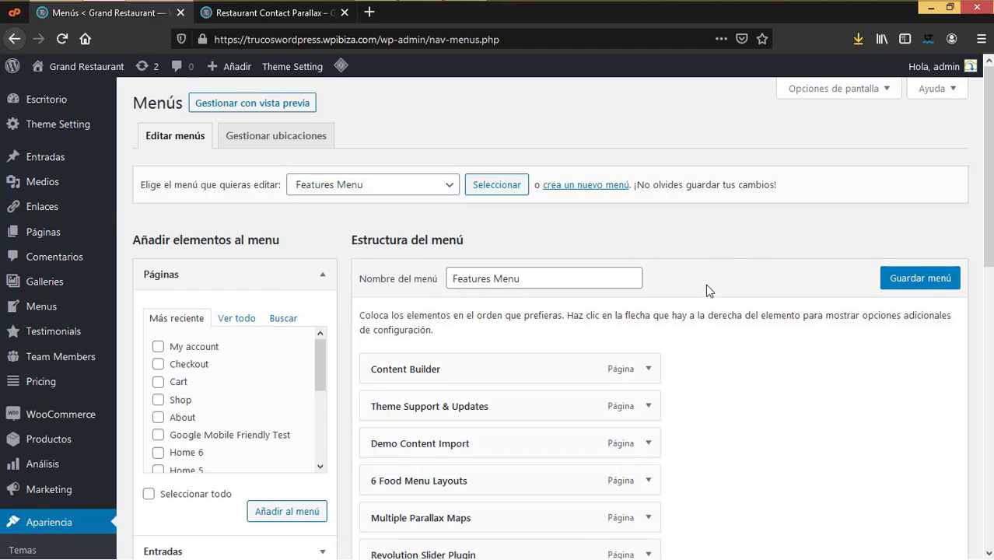
{"action": "scroll", "coordinate": [577, 539], "scroll_direction": "down", "scroll_amount": 8}
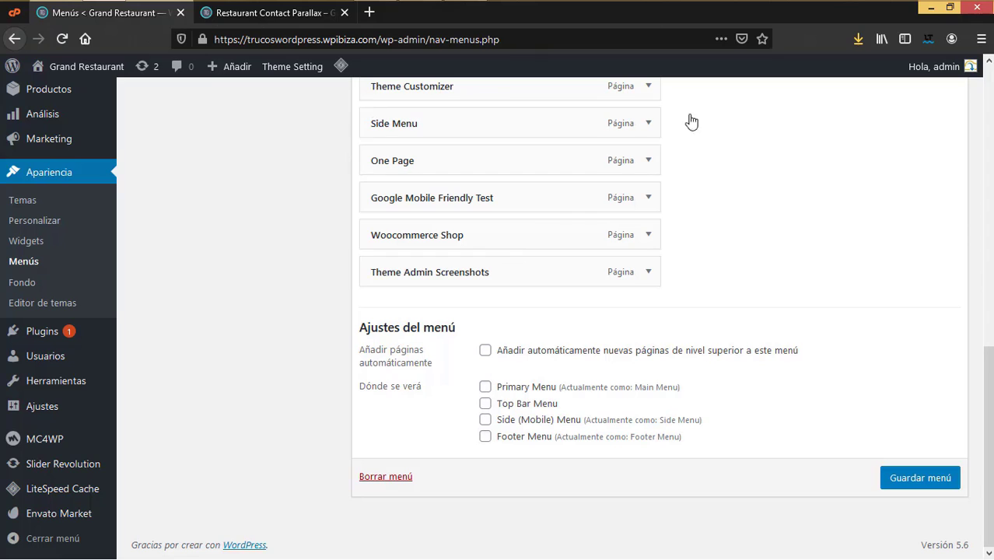
{"action": "left_click", "coordinate": [280, 14]}
{"action": "scroll", "coordinate": [606, 217], "scroll_direction": "up", "scroll_amount": 5}
{"action": "scroll", "coordinate": [663, 241], "scroll_direction": "up", "scroll_amount": 3}
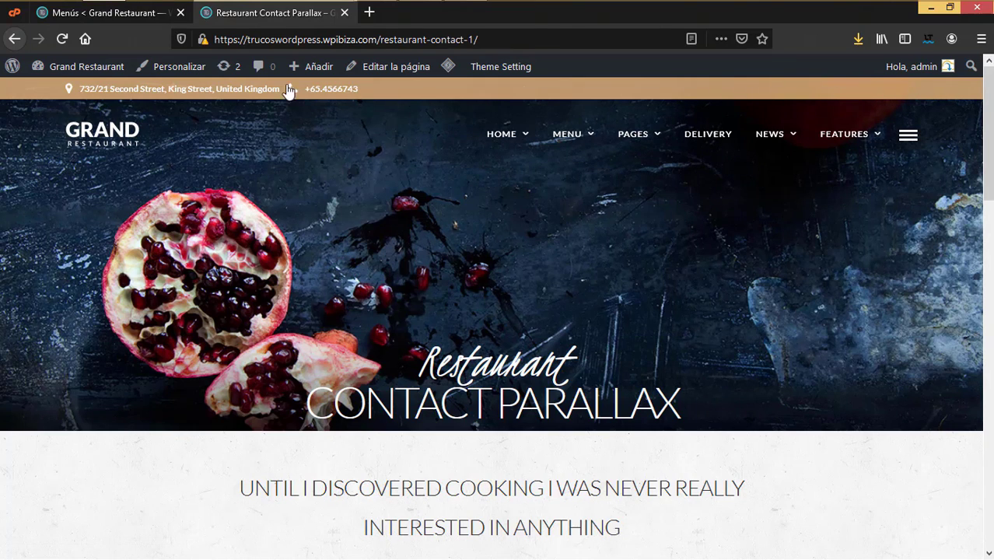
{"action": "key", "text": "ctrl+Tab"}
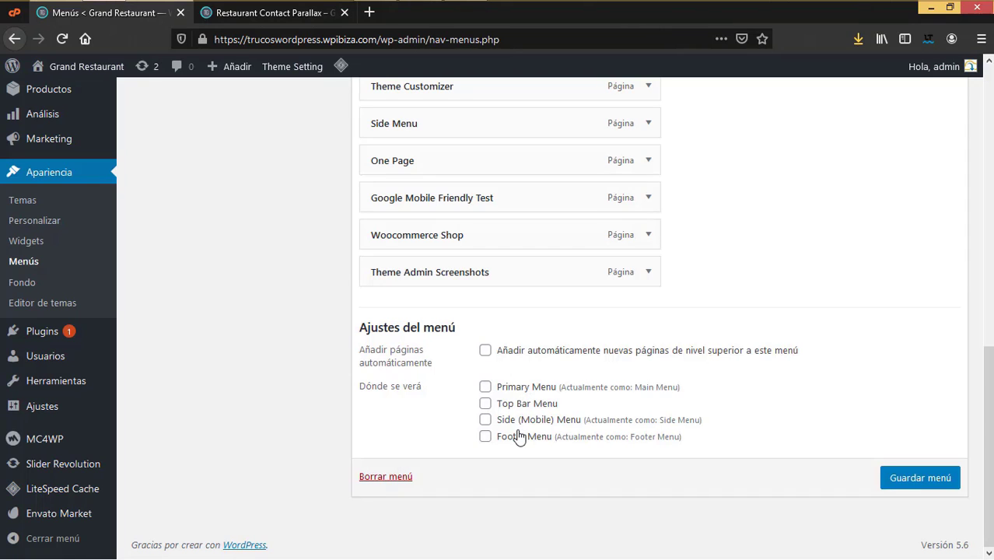
{"action": "left_click", "coordinate": [249, 12]}
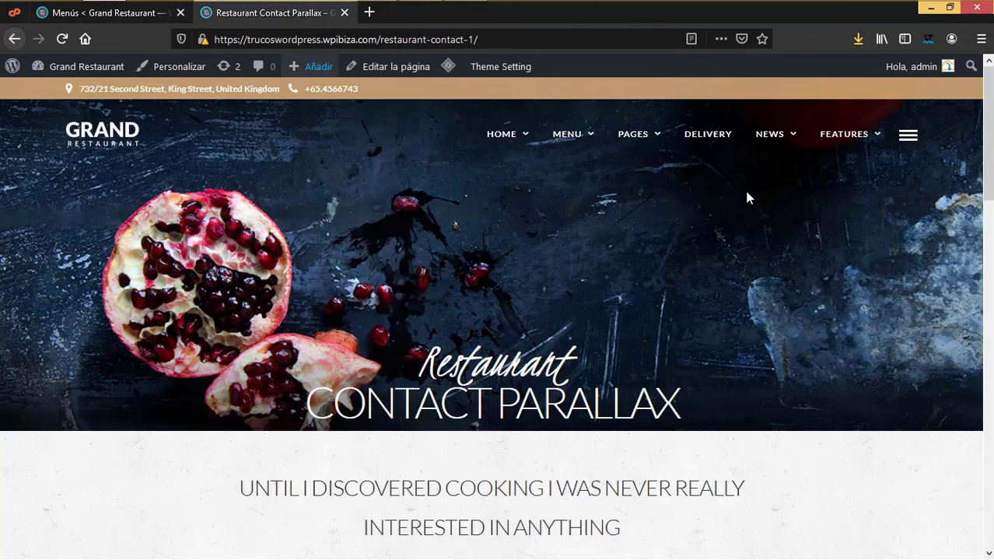
{"action": "left_click", "coordinate": [906, 136]}
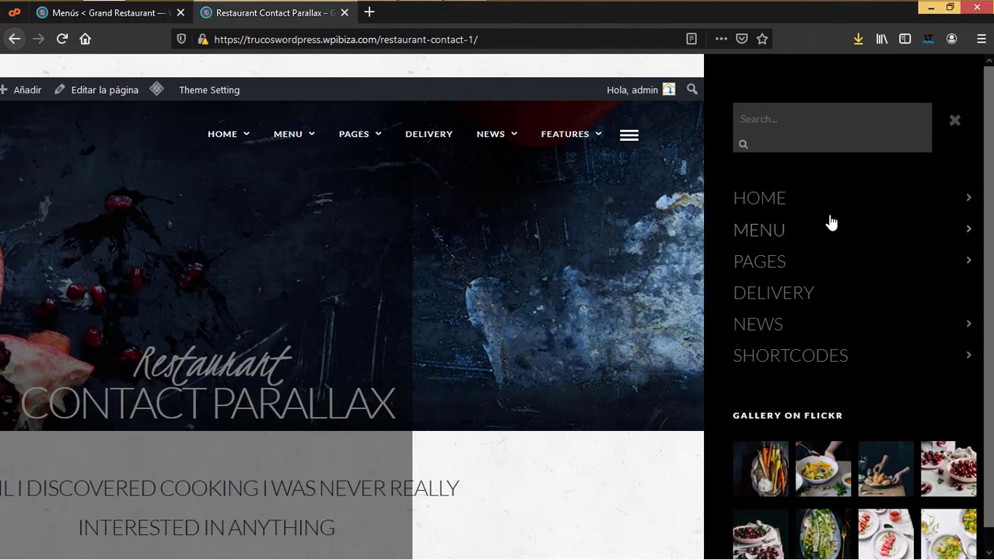
{"action": "left_click", "coordinate": [120, 17]}
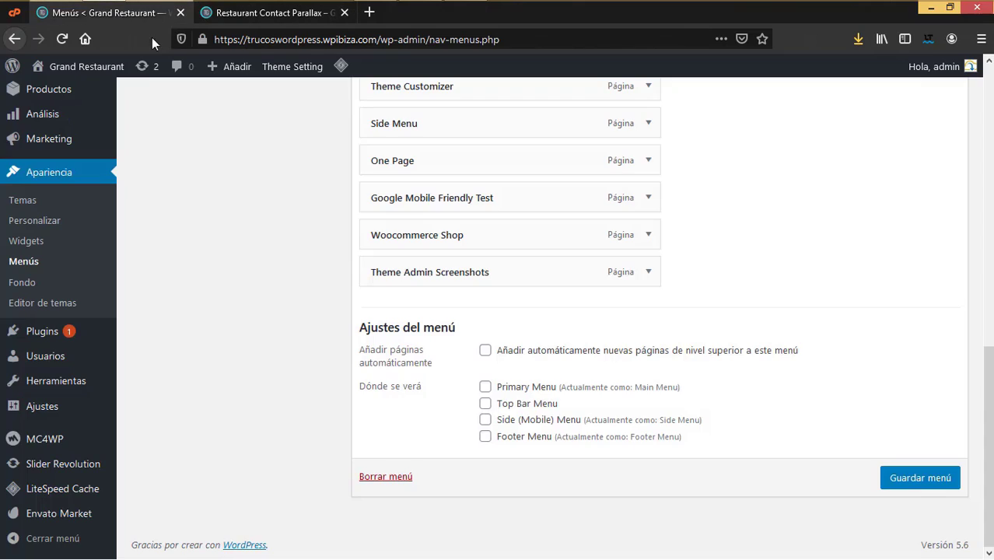
{"action": "left_click", "coordinate": [292, 16]}
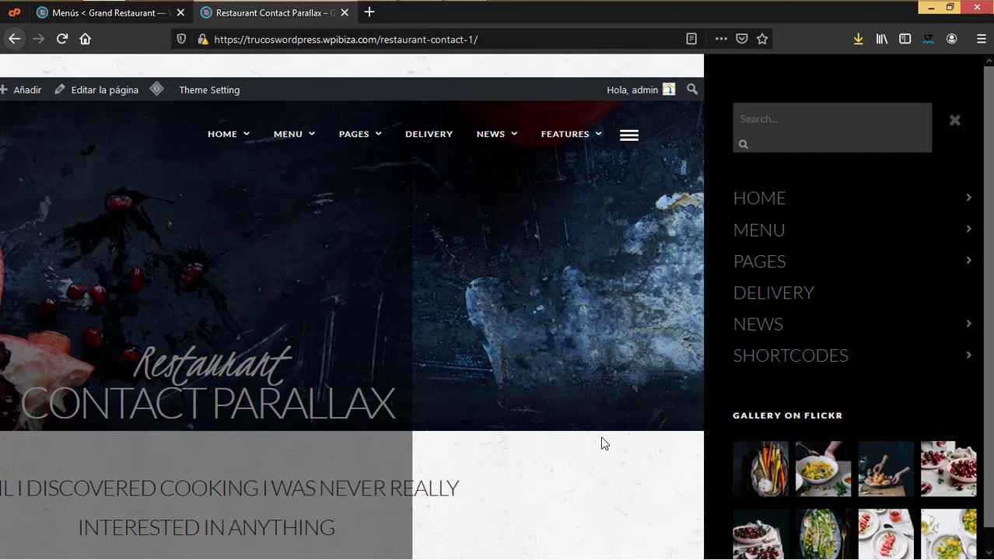
{"action": "left_click", "coordinate": [955, 122]}
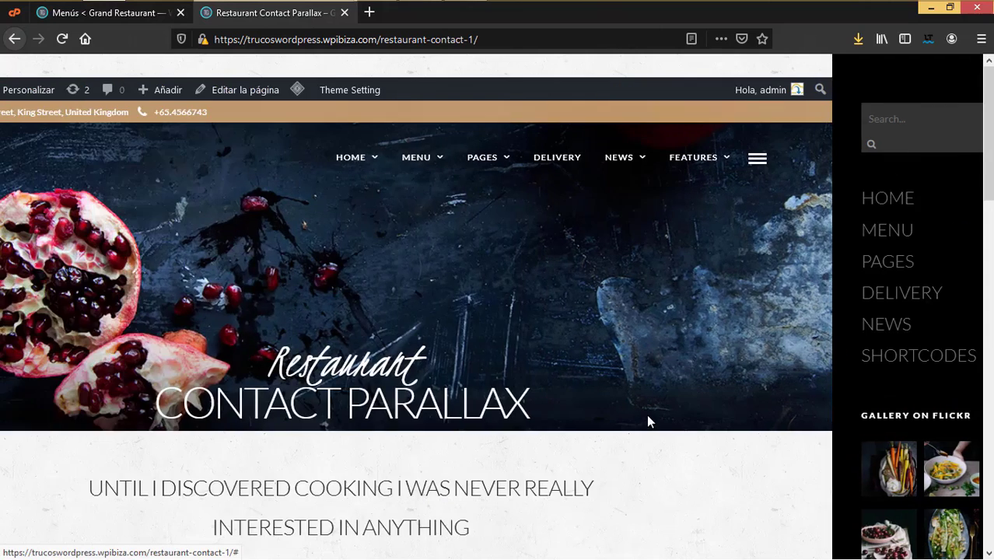
{"action": "scroll", "coordinate": [648, 417], "scroll_direction": "down", "scroll_amount": 15}
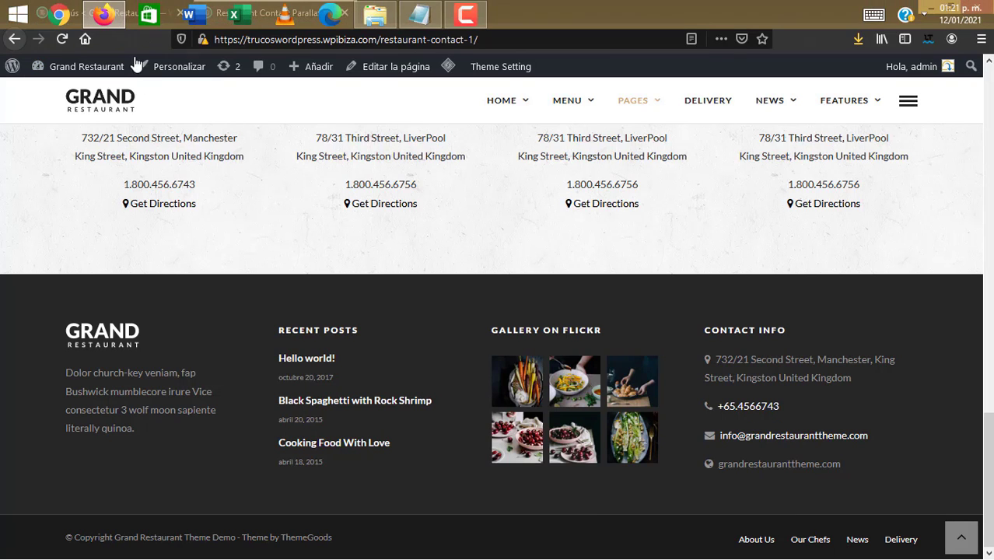
{"action": "left_click", "coordinate": [109, 13]}
{"action": "scroll", "coordinate": [666, 386], "scroll_direction": "up", "scroll_amount": 8}
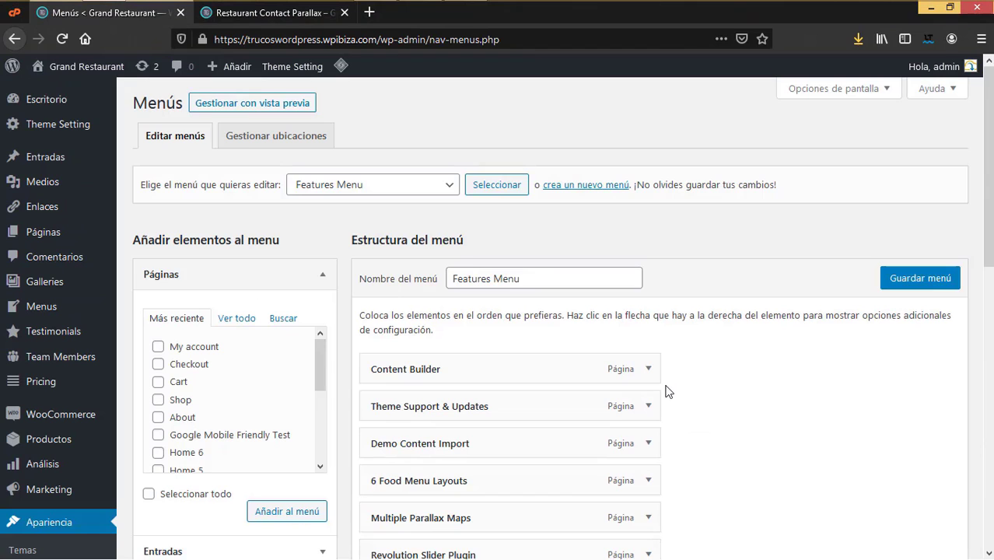
Step: Load 'Main Menu (Primary Menu)' in the menu editor and scroll through its items
{"action": "left_click", "coordinate": [351, 187]}
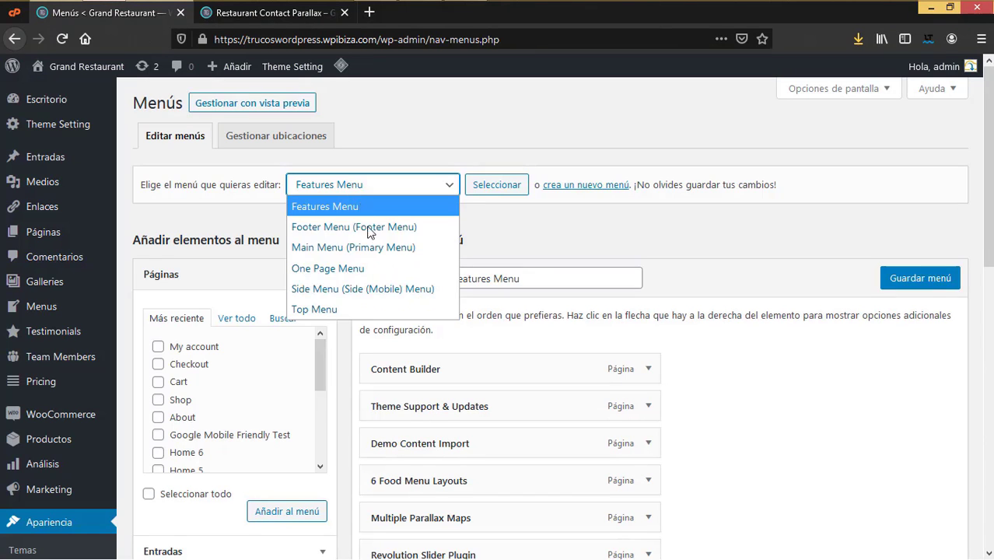
{"action": "left_click", "coordinate": [372, 246]}
{"action": "left_click", "coordinate": [497, 187]}
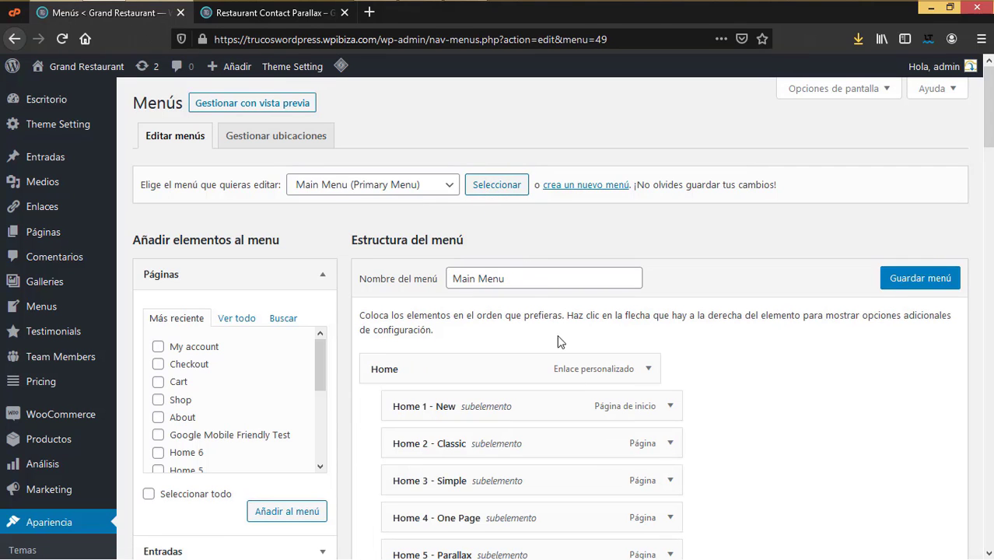
{"action": "scroll", "coordinate": [586, 433], "scroll_direction": "down", "scroll_amount": 10}
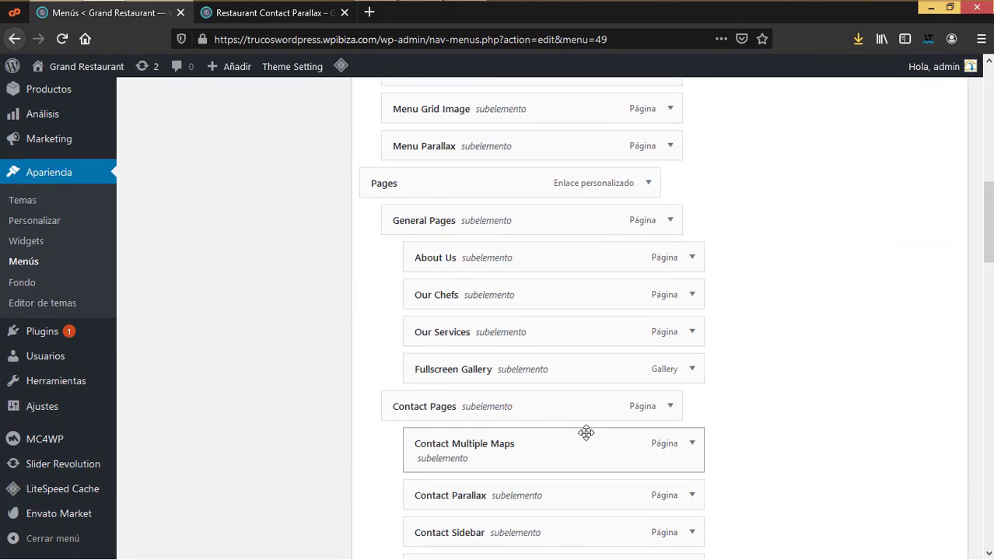
{"action": "scroll", "coordinate": [586, 433], "scroll_direction": "up", "scroll_amount": 4}
{"action": "scroll", "coordinate": [399, 327], "scroll_direction": "up", "scroll_amount": 3}
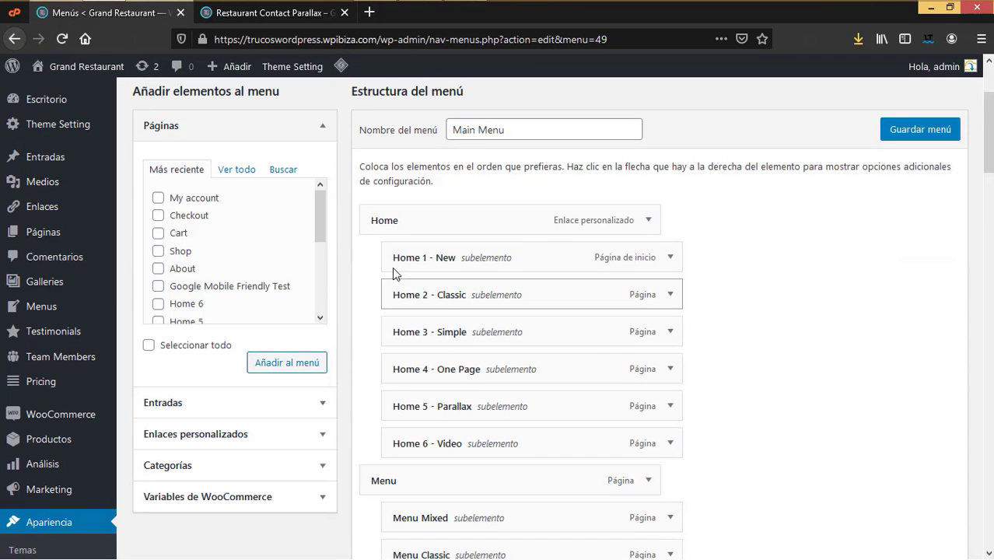
{"action": "scroll", "coordinate": [399, 293], "scroll_direction": "down", "scroll_amount": 3}
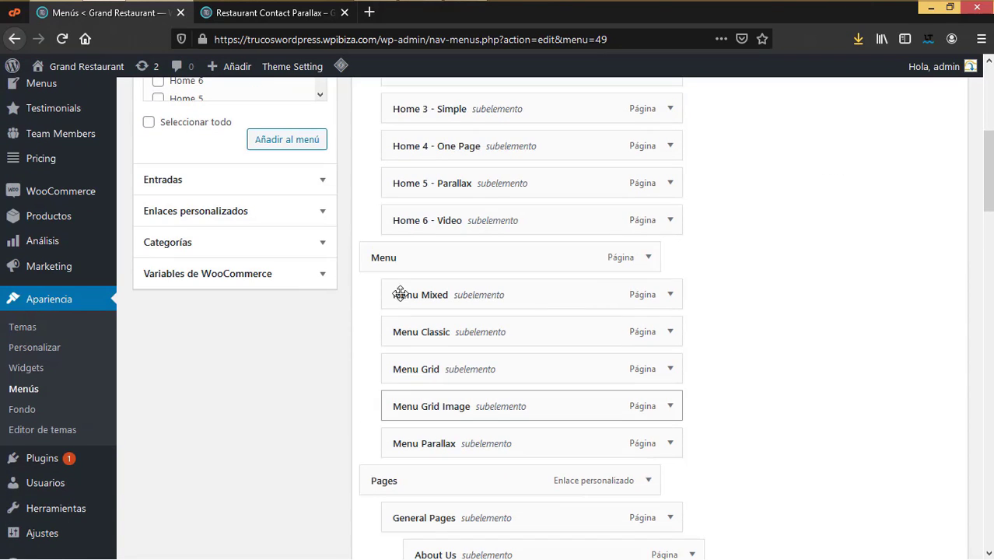
{"action": "scroll", "coordinate": [446, 357], "scroll_direction": "down", "scroll_amount": 5}
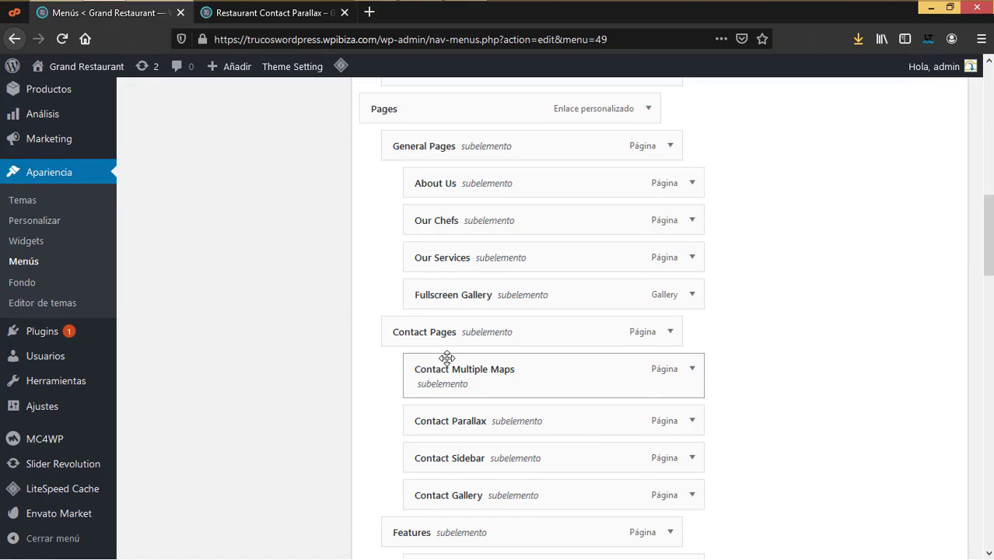
Step: Compare the menu against the live site, then delete the Main Menu
{"action": "left_click", "coordinate": [280, 15]}
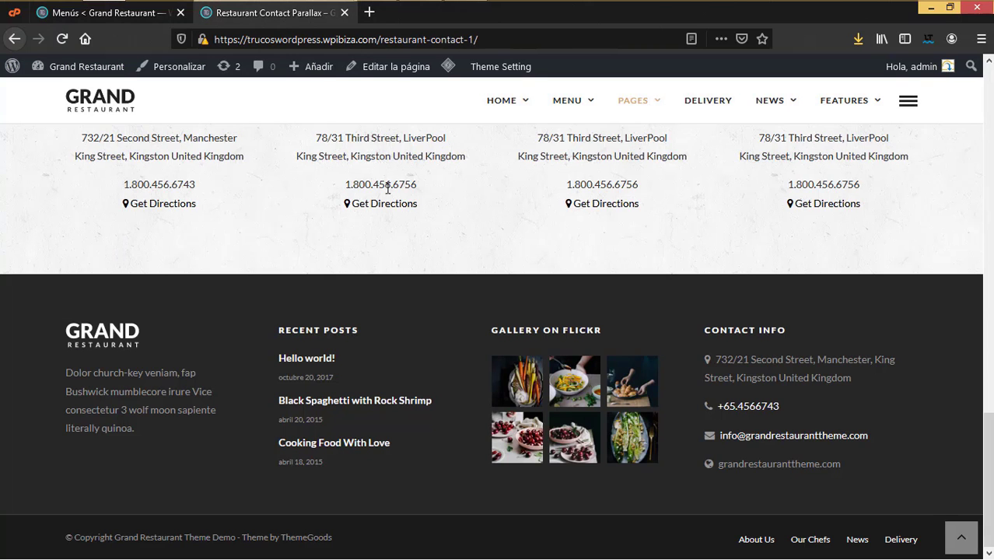
{"action": "scroll", "coordinate": [388, 188], "scroll_direction": "up", "scroll_amount": 8}
{"action": "mouse_move", "coordinate": [584, 114]}
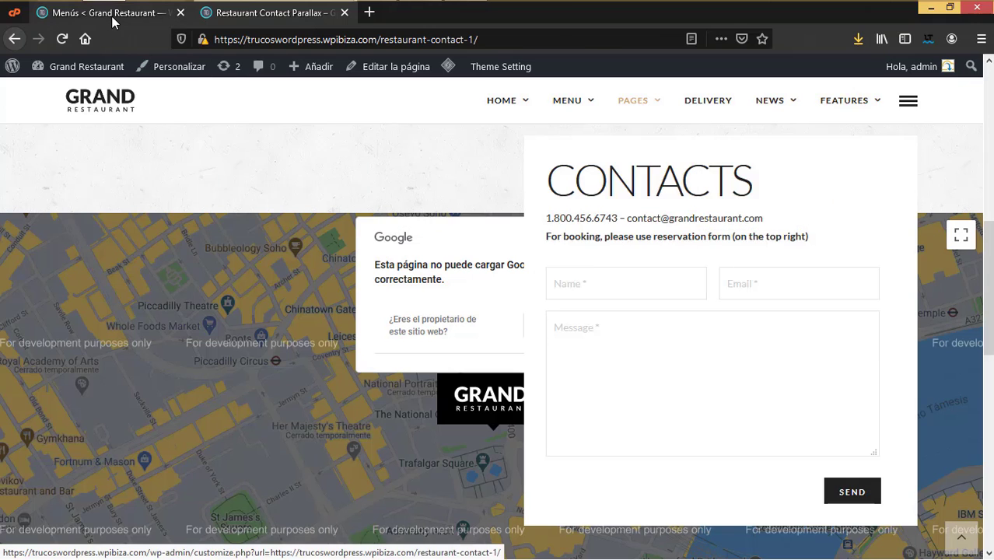
{"action": "left_click", "coordinate": [115, 21]}
{"action": "scroll", "coordinate": [433, 355], "scroll_direction": "down", "scroll_amount": 5}
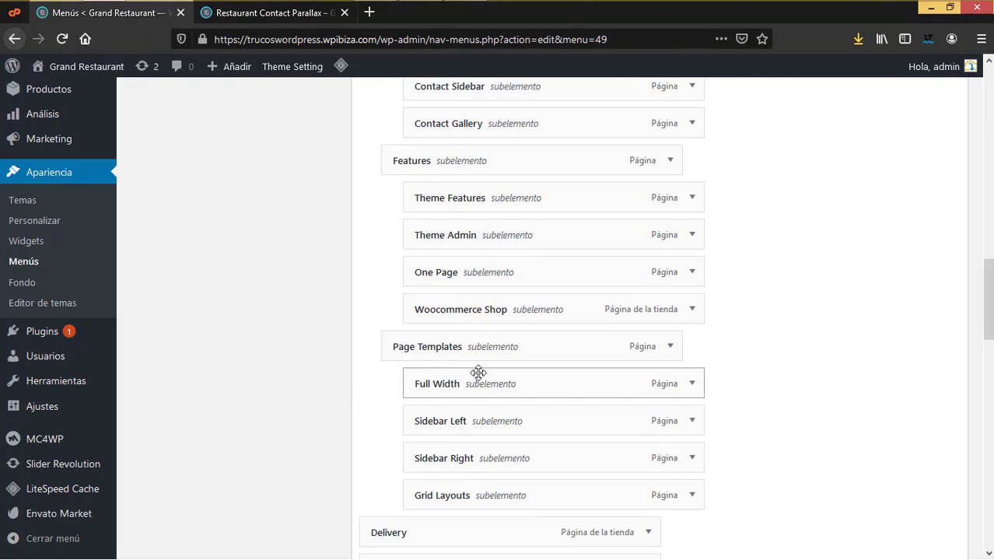
{"action": "scroll", "coordinate": [477, 372], "scroll_direction": "down", "scroll_amount": 15}
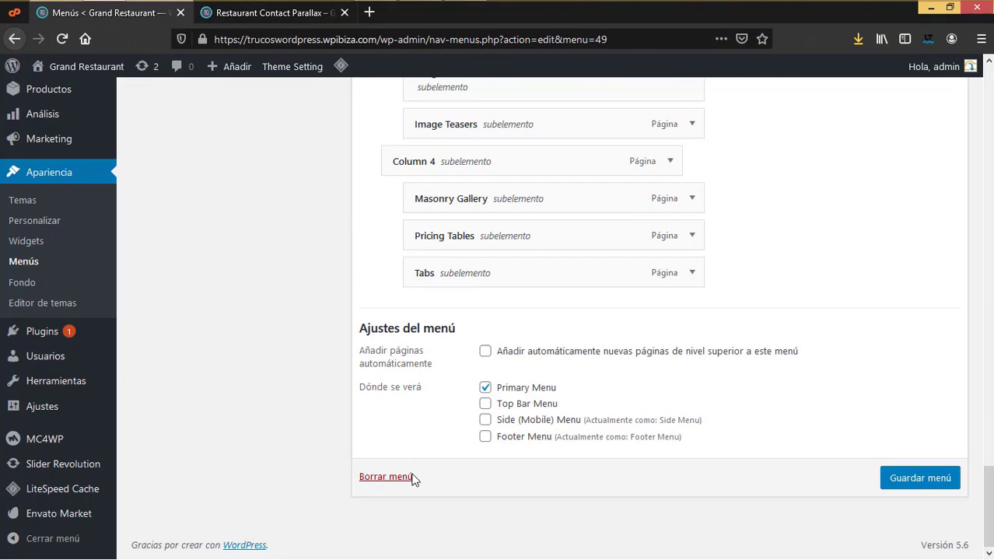
{"action": "left_click", "coordinate": [404, 478]}
Step: Confirm the deletion and create a new menu named 'Principal'
{"action": "left_click", "coordinate": [512, 274]}
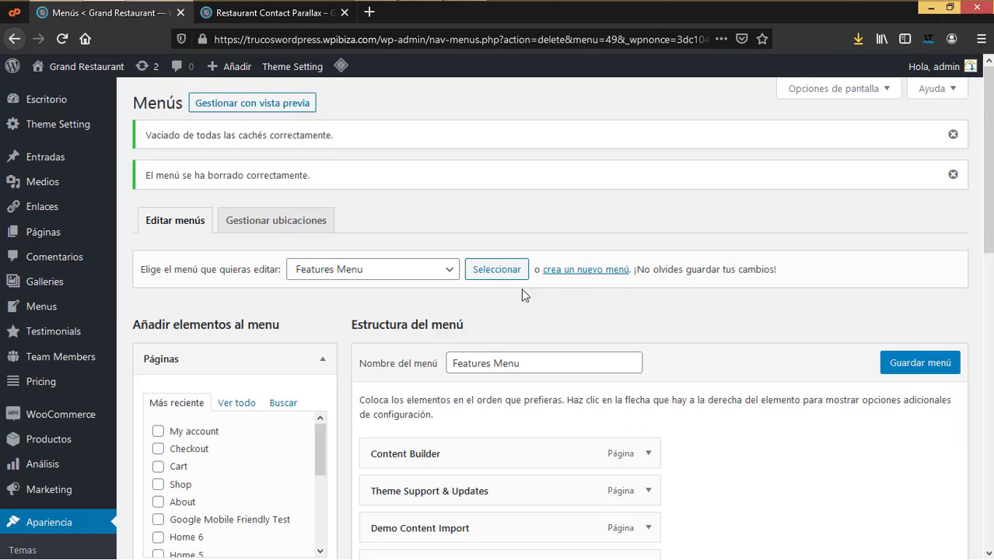
{"action": "left_click", "coordinate": [605, 271]}
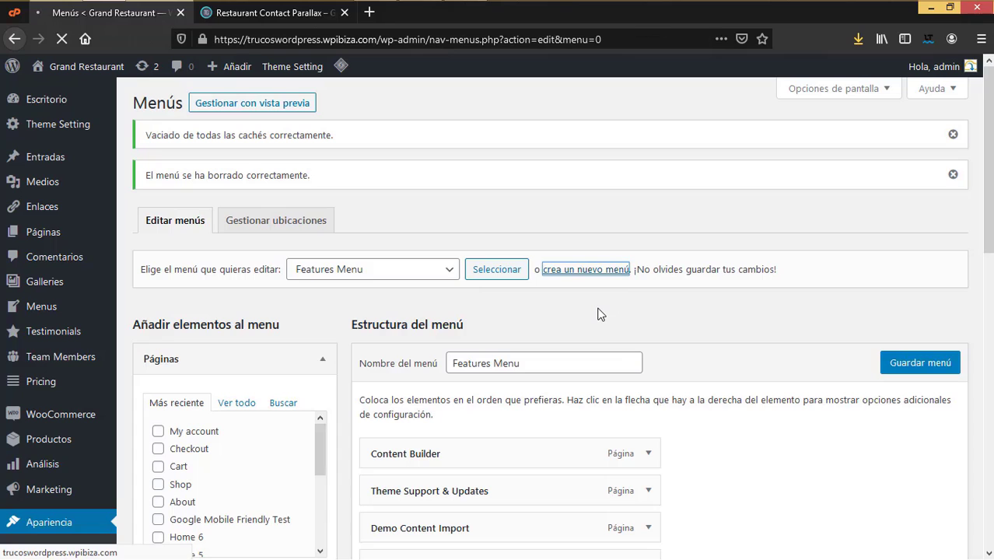
{"action": "left_click", "coordinate": [477, 269]}
{"action": "type", "text": "Principal"}
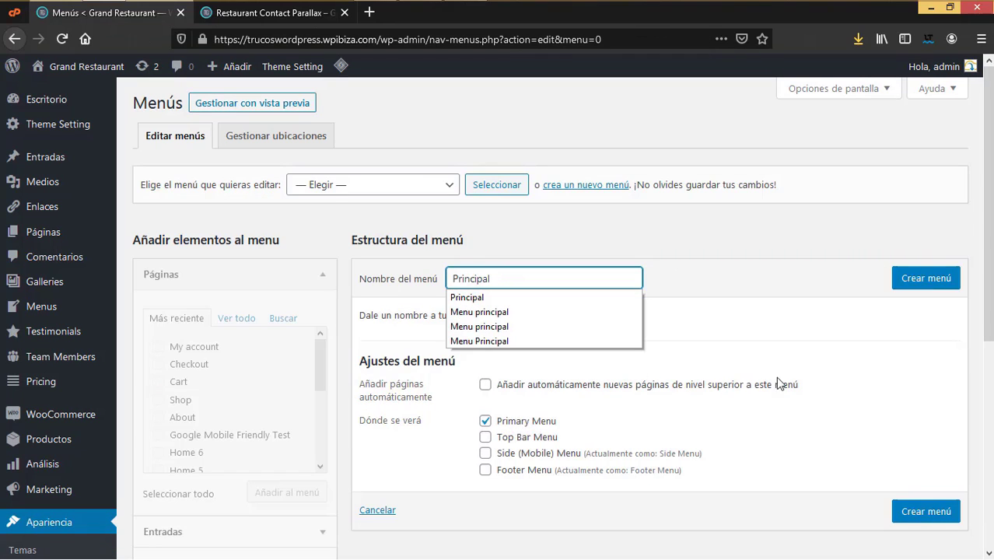
{"action": "left_click", "coordinate": [933, 288]}
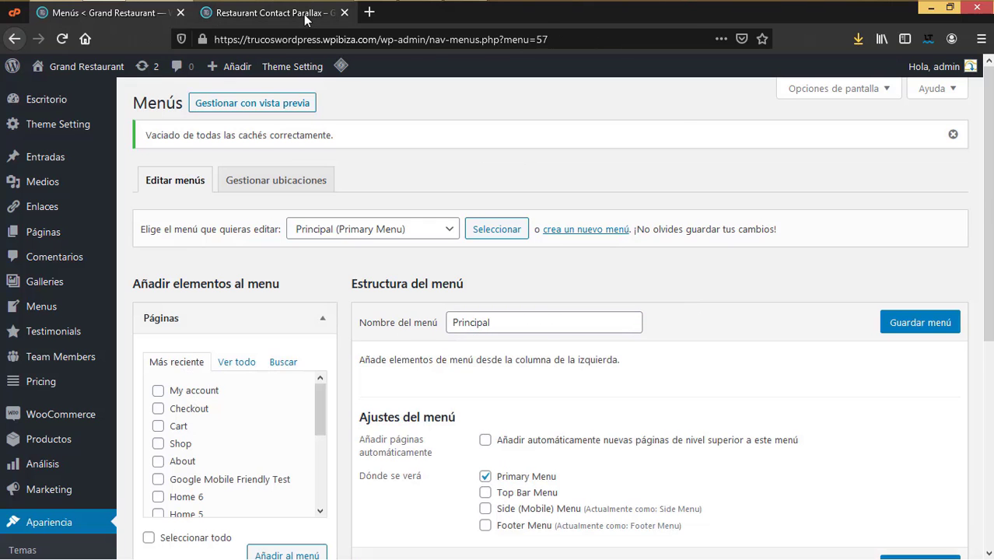
Step: Glance at the live site, then look over the empty Principal menu in the editor
{"action": "left_click", "coordinate": [273, 13]}
{"action": "left_click", "coordinate": [142, 14]}
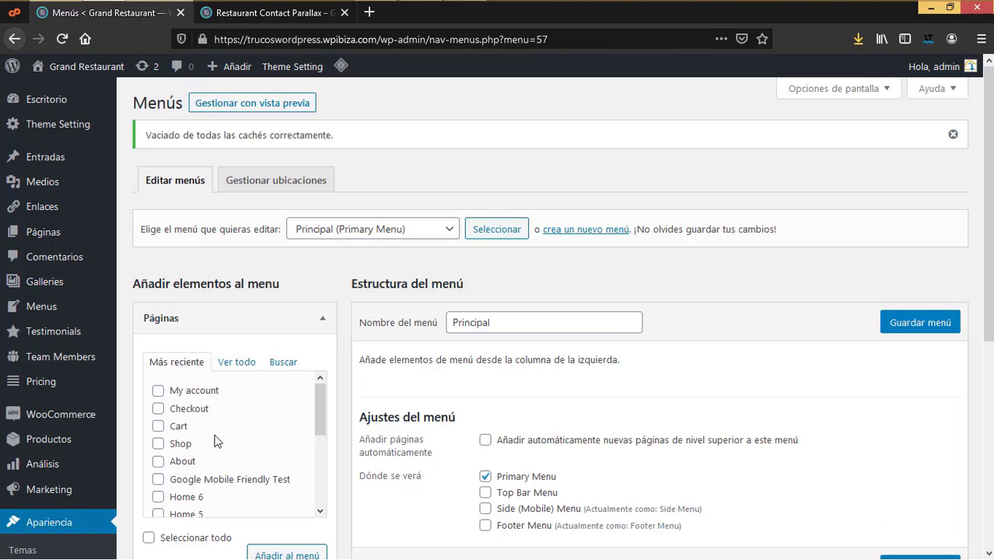
{"action": "scroll", "coordinate": [218, 431], "scroll_direction": "down", "scroll_amount": 2}
{"action": "scroll", "coordinate": [222, 434], "scroll_direction": "up", "scroll_amount": 2}
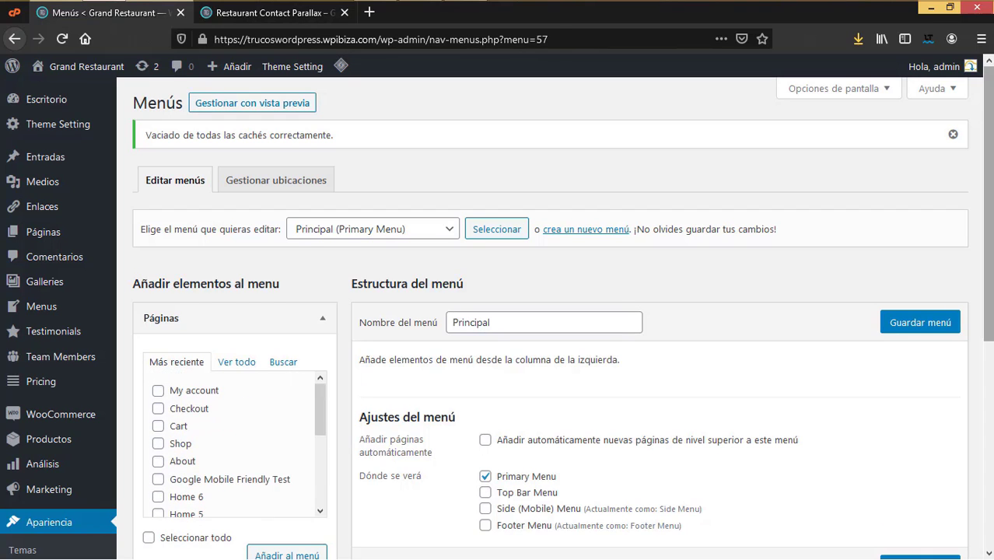
{"action": "scroll", "coordinate": [379, 211], "scroll_direction": "down", "scroll_amount": 3}
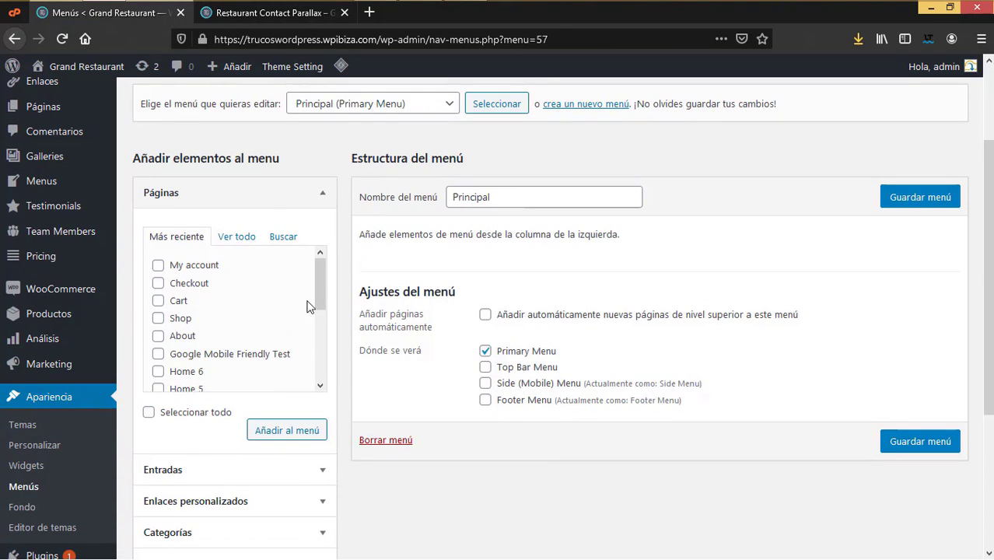
{"action": "scroll", "coordinate": [63, 236], "scroll_direction": "up", "scroll_amount": 1}
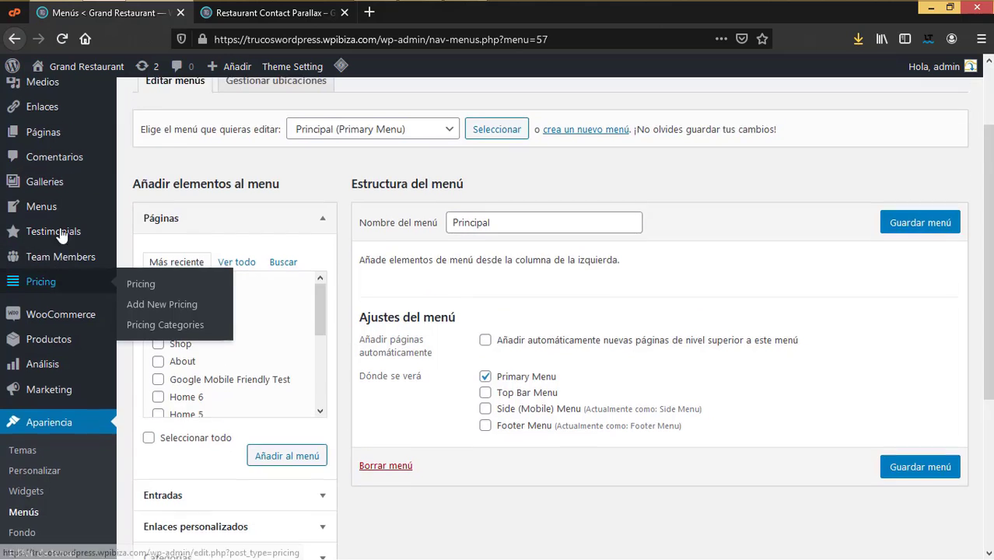
{"action": "scroll", "coordinate": [62, 202], "scroll_direction": "up", "scroll_amount": 2}
{"action": "mouse_move", "coordinate": [67, 232]}
{"action": "right_click", "coordinate": [191, 239]}
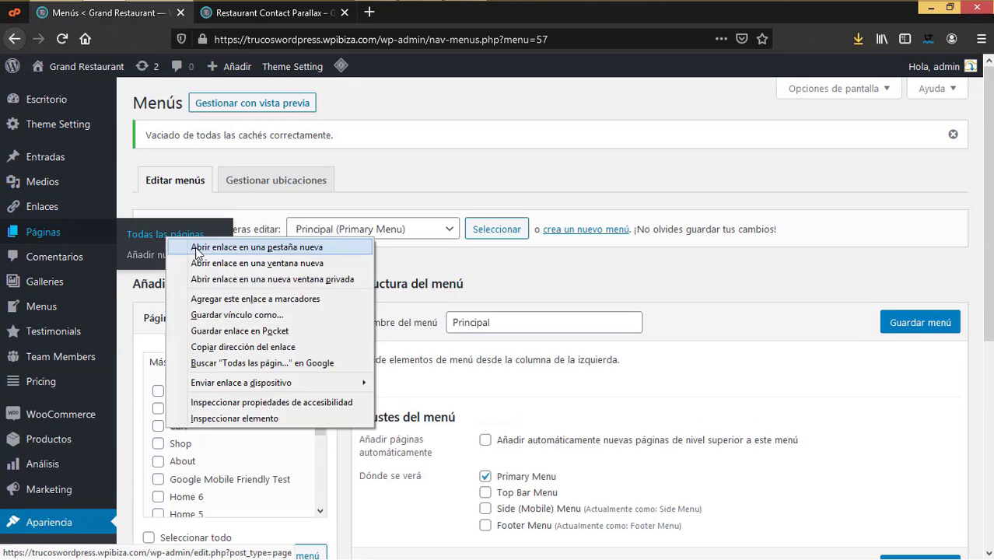
{"action": "left_click", "coordinate": [196, 249]}
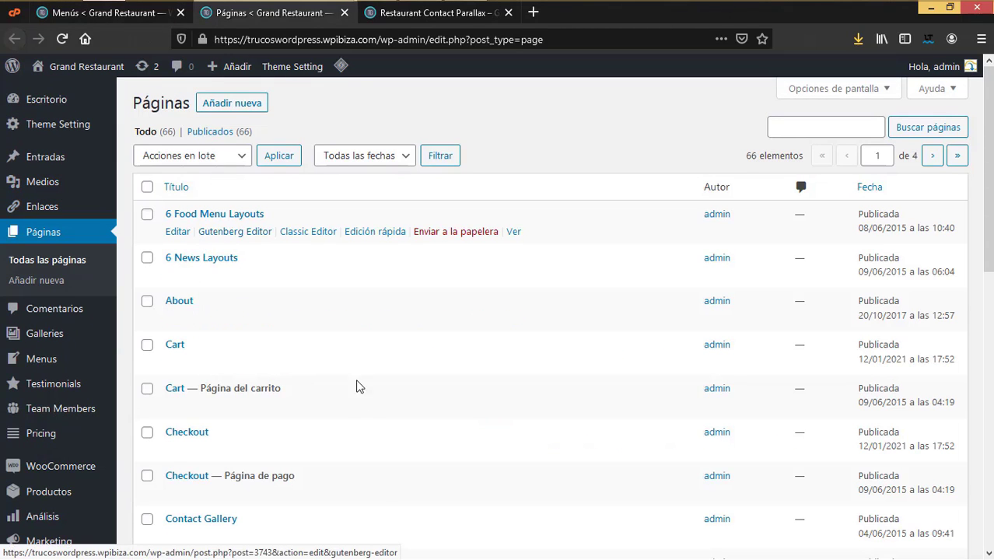
{"action": "scroll", "coordinate": [366, 404], "scroll_direction": "down", "scroll_amount": 3}
{"action": "scroll", "coordinate": [366, 405], "scroll_direction": "up", "scroll_amount": 3}
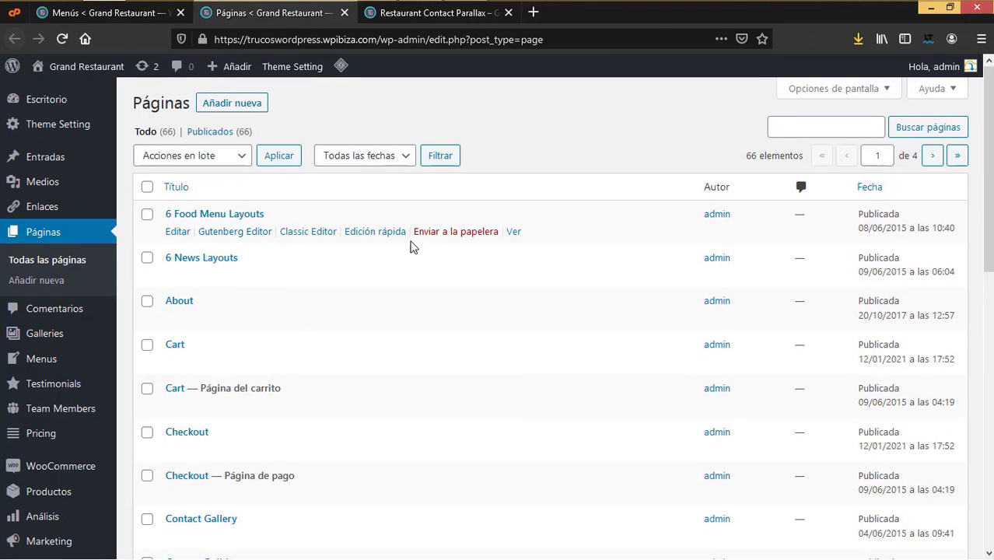
{"action": "scroll", "coordinate": [431, 517], "scroll_direction": "down", "scroll_amount": 1}
{"action": "scroll", "coordinate": [428, 516], "scroll_direction": "down", "scroll_amount": 6}
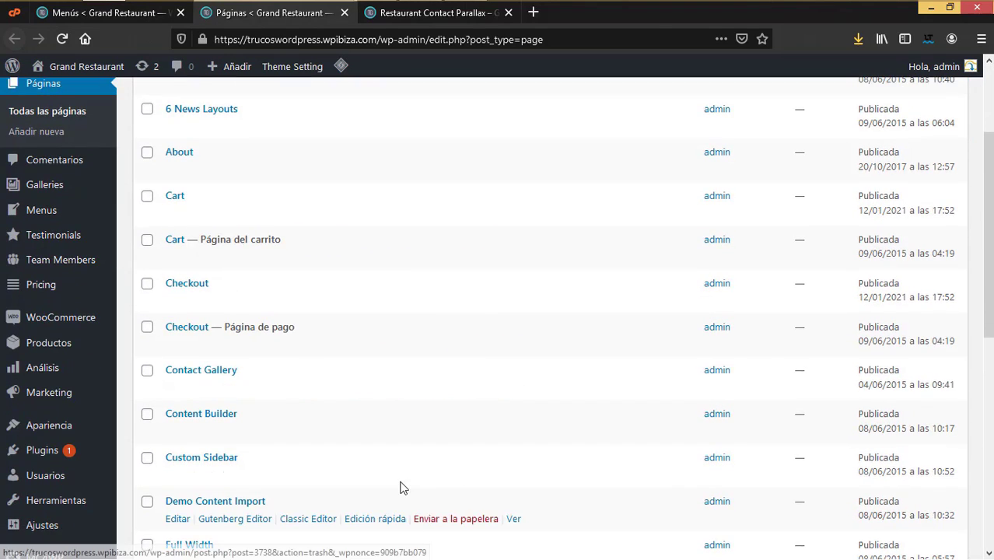
{"action": "scroll", "coordinate": [401, 488], "scroll_direction": "down", "scroll_amount": 2}
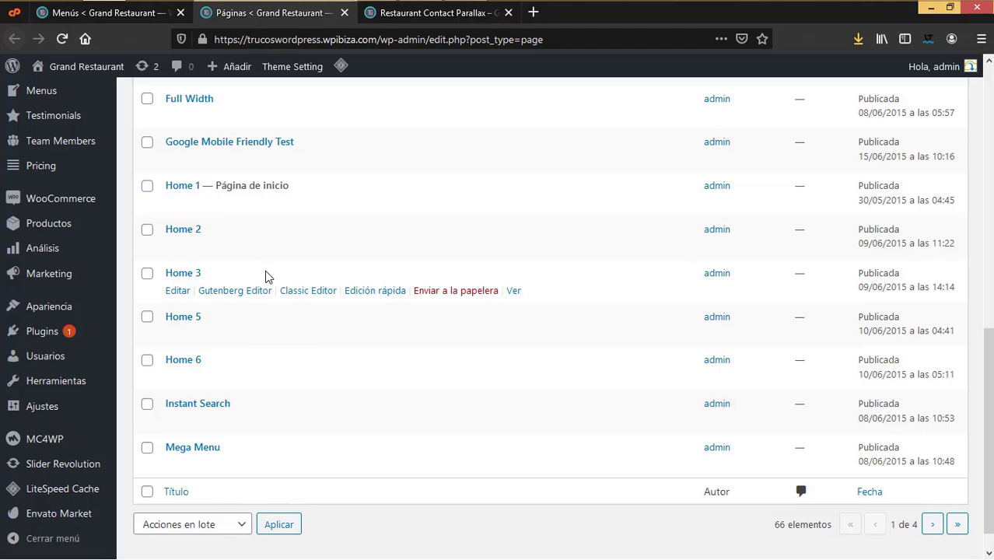
{"action": "left_click", "coordinate": [345, 14]}
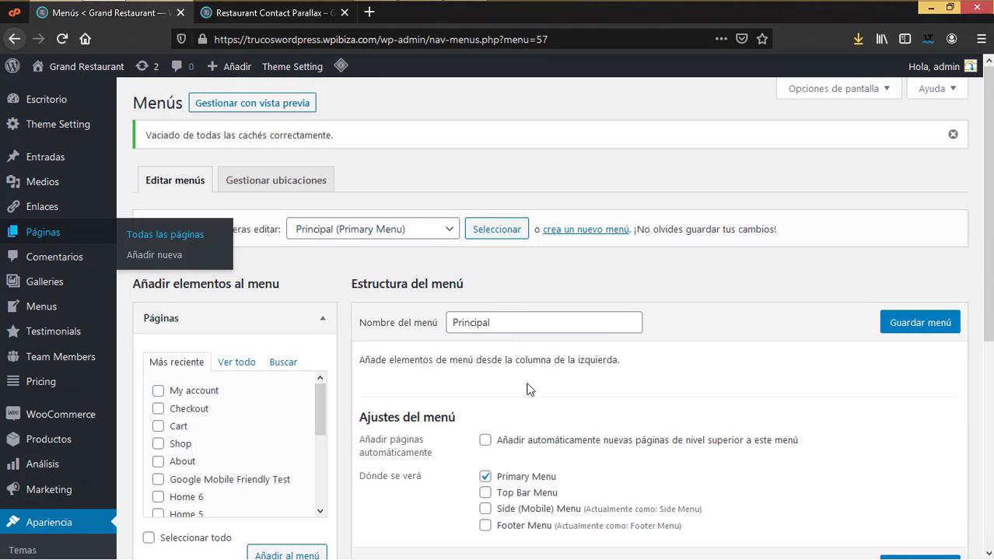
Step: Under Páginas, tick My account, Shop, About and 'My Account — Página de mi cuenta'
{"action": "scroll", "coordinate": [991, 300], "scroll_direction": "down", "scroll_amount": 3}
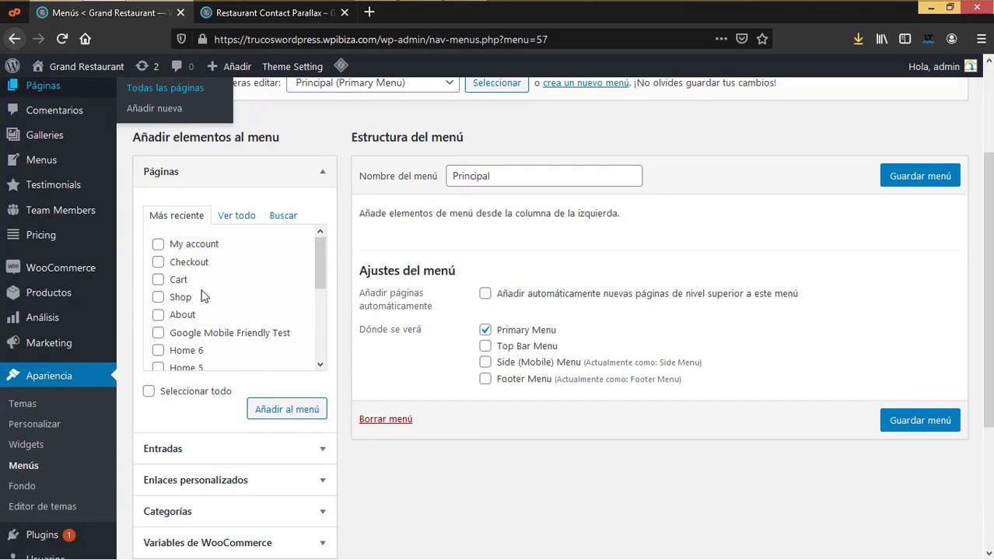
{"action": "left_click", "coordinate": [158, 244]}
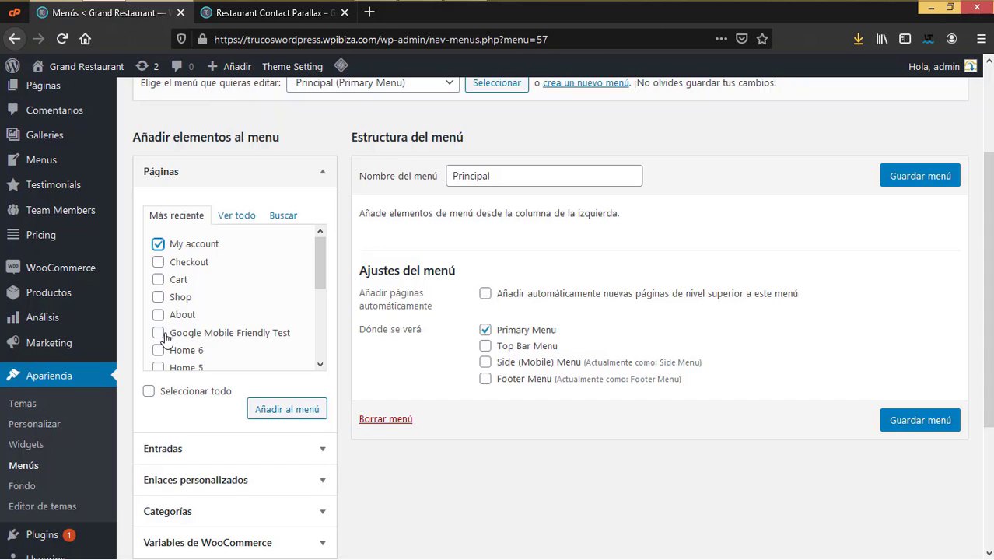
{"action": "left_click", "coordinate": [158, 298]}
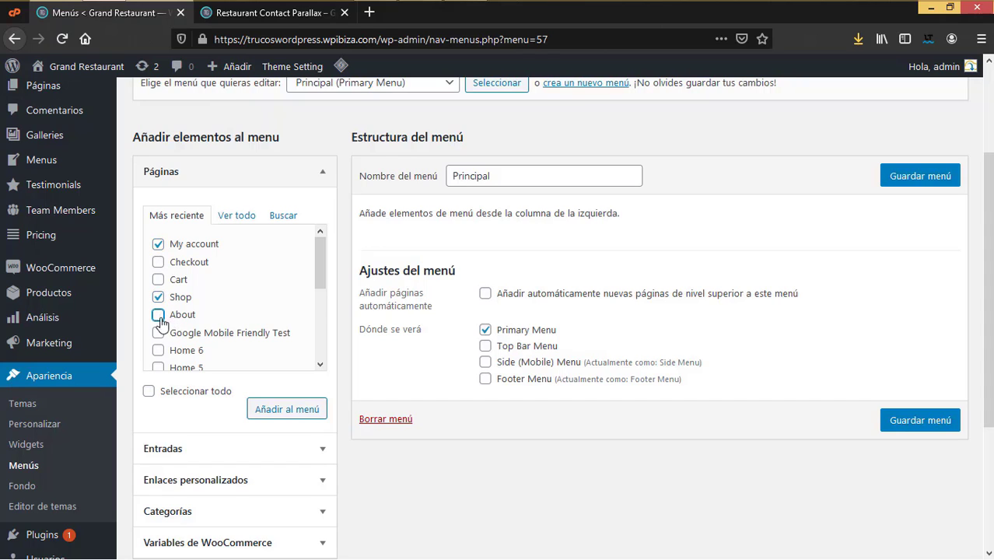
{"action": "left_click", "coordinate": [159, 315]}
{"action": "scroll", "coordinate": [162, 346], "scroll_direction": "down", "scroll_amount": 4}
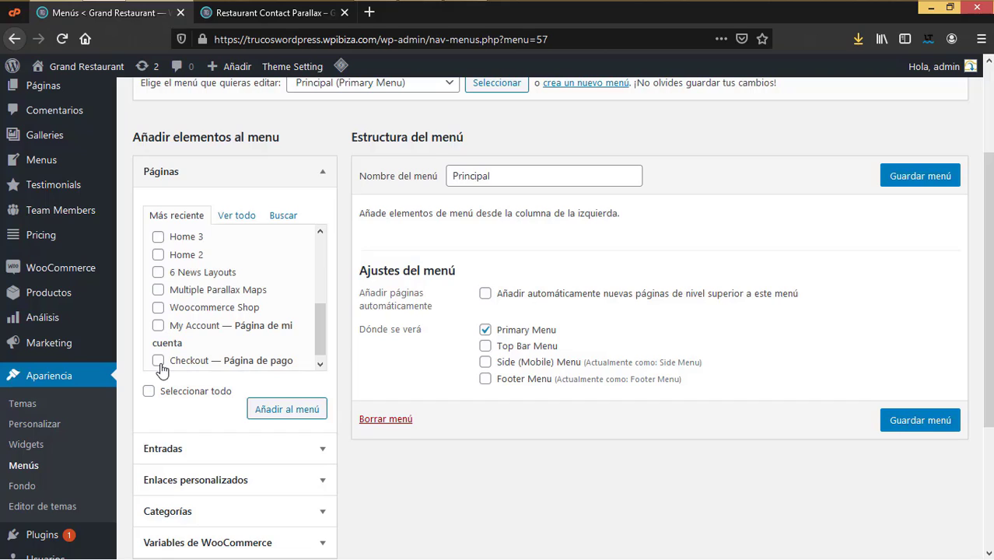
{"action": "scroll", "coordinate": [159, 319], "scroll_direction": "down", "scroll_amount": 1}
{"action": "left_click", "coordinate": [158, 318]}
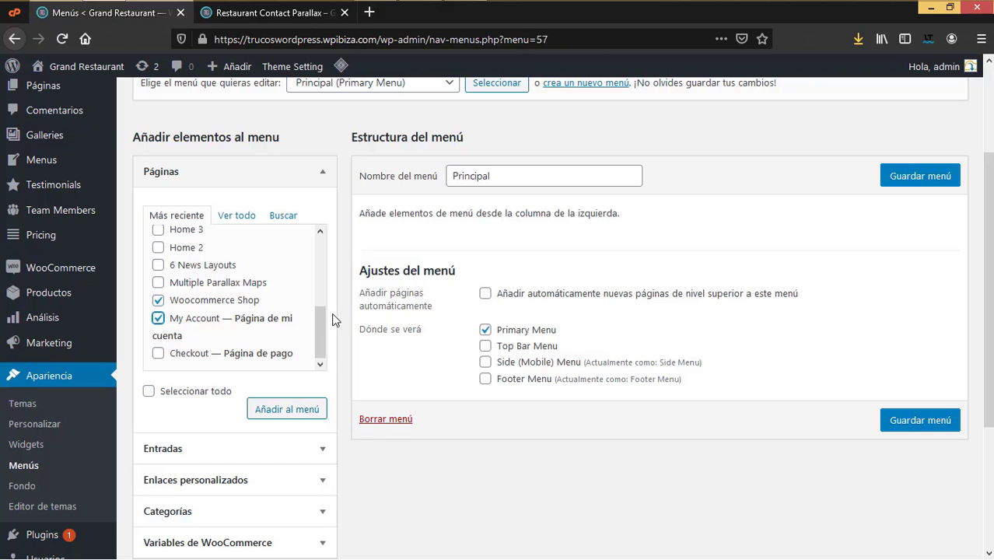
Step: Untick the extra My account page and add the checked pages to the Principal menu
{"action": "left_click_drag", "start_coordinate": [323, 323], "coordinate": [346, 257]}
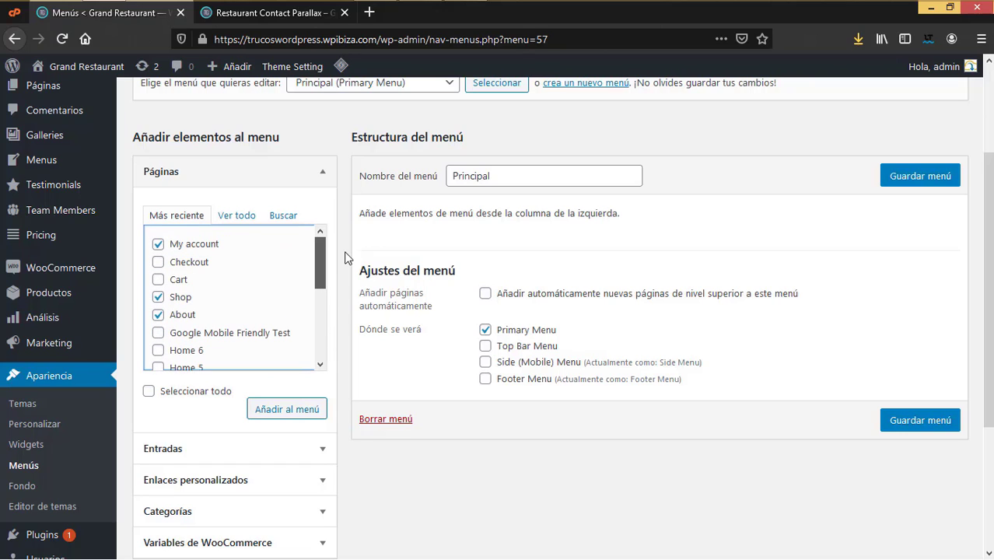
{"action": "left_click", "coordinate": [158, 244]}
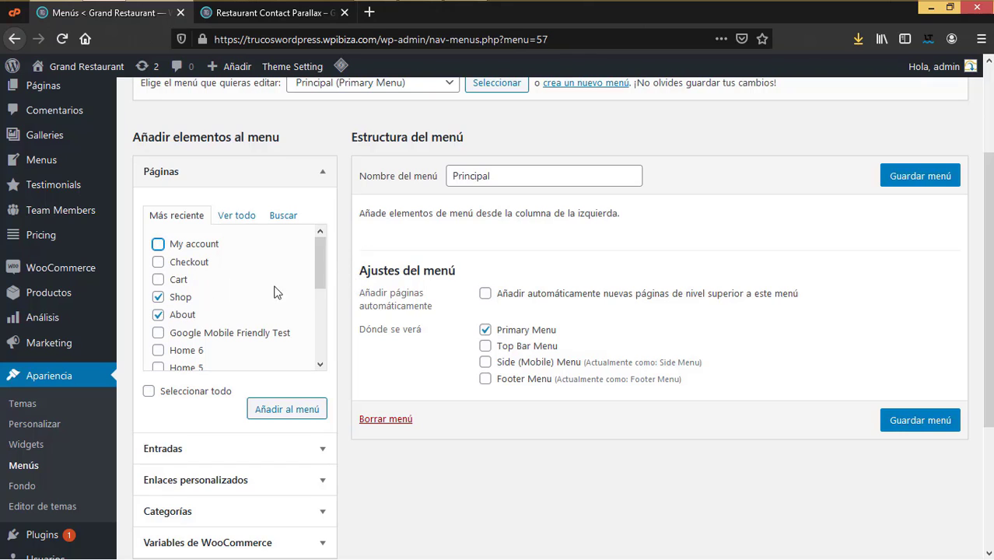
{"action": "left_click_drag", "start_coordinate": [321, 267], "coordinate": [330, 352]}
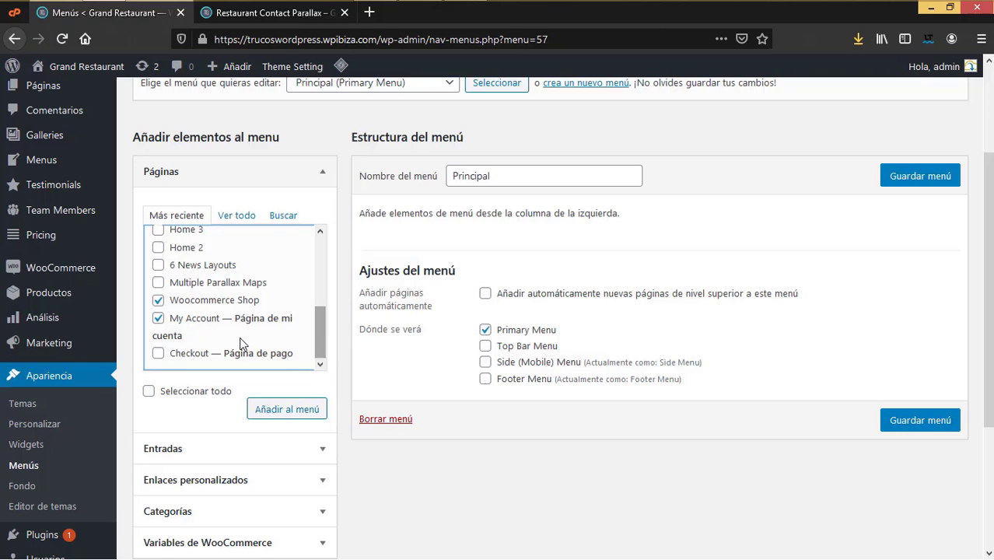
{"action": "scroll", "coordinate": [280, 345], "scroll_direction": "up", "scroll_amount": 4}
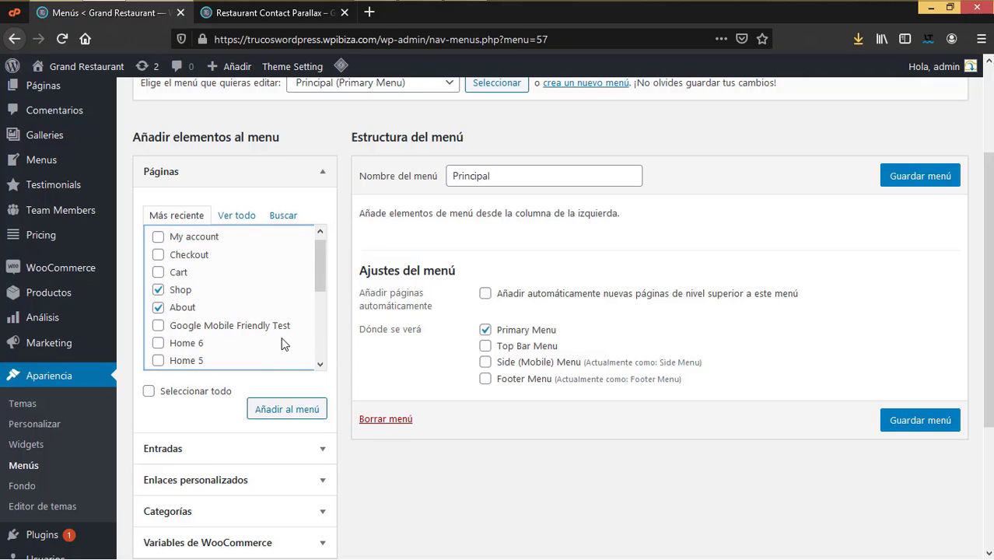
{"action": "scroll", "coordinate": [282, 344], "scroll_direction": "down", "scroll_amount": 5}
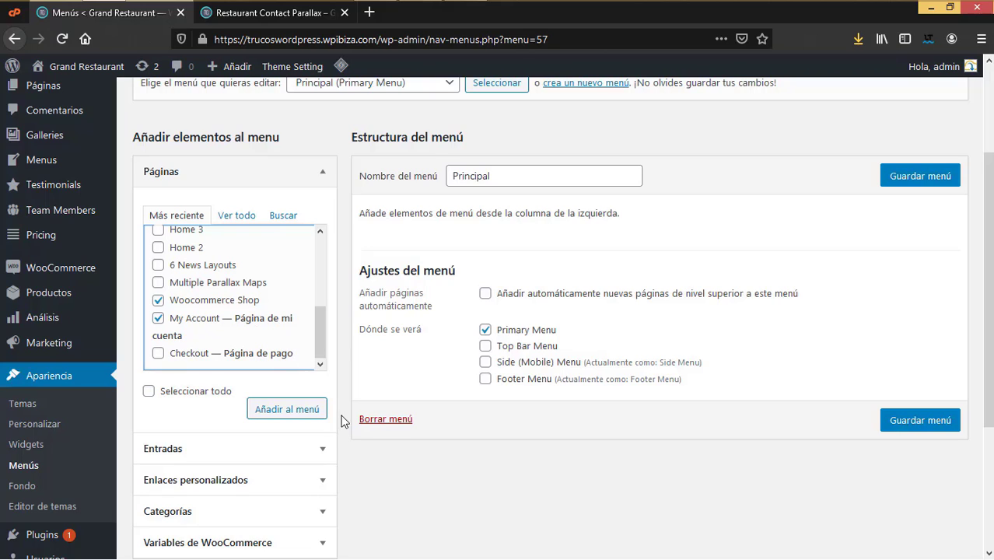
{"action": "left_click", "coordinate": [302, 408]}
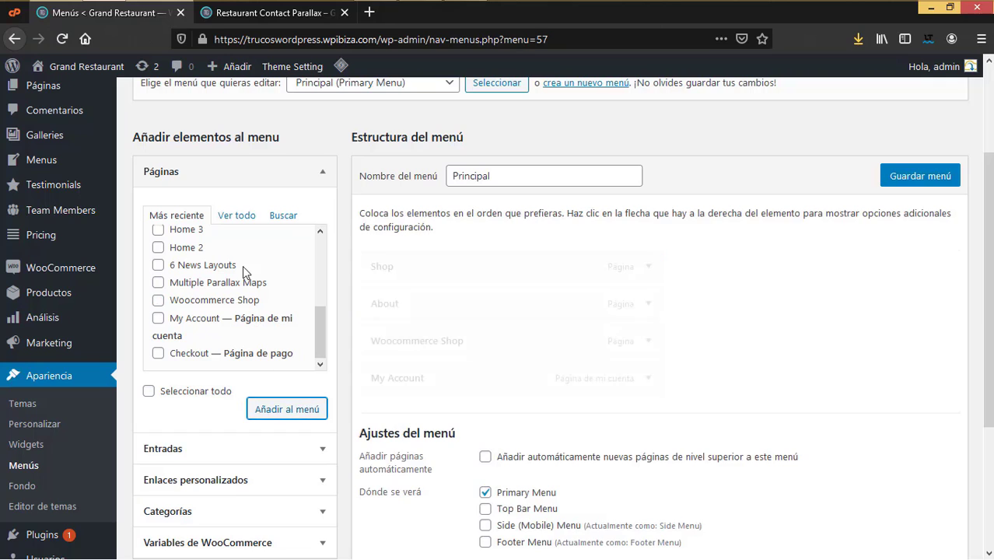
Step: List all pages and drag About ahead of Shop in the Principal menu
{"action": "left_click", "coordinate": [235, 216]}
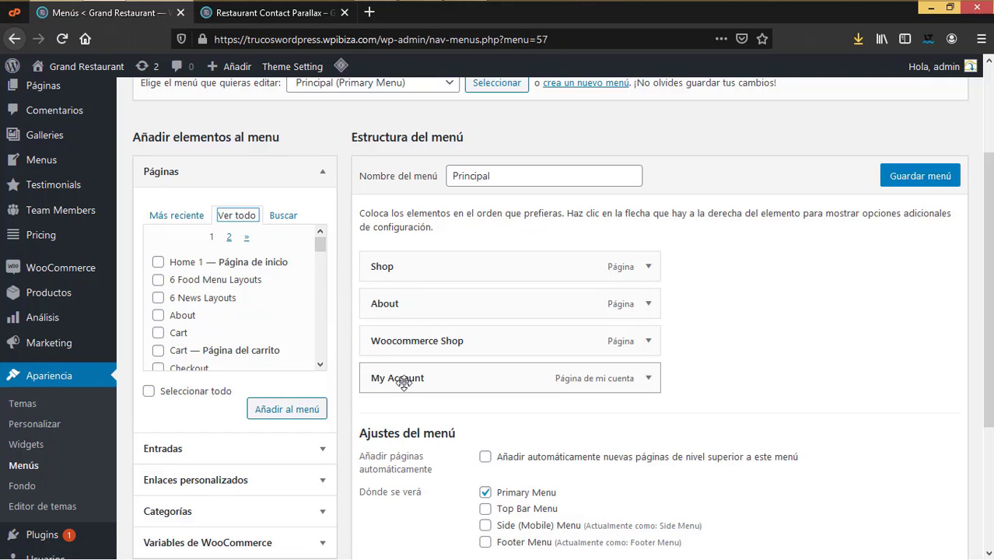
{"action": "left_click_drag", "start_coordinate": [402, 379], "coordinate": [403, 379]}
{"action": "left_click_drag", "start_coordinate": [387, 268], "coordinate": [404, 310]}
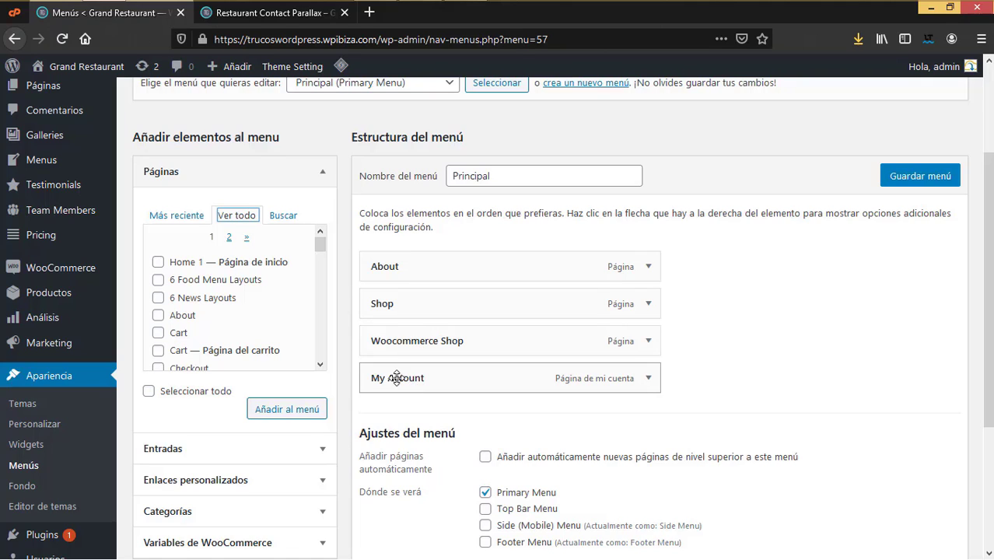
{"action": "scroll", "coordinate": [249, 328], "scroll_direction": "down", "scroll_amount": 2}
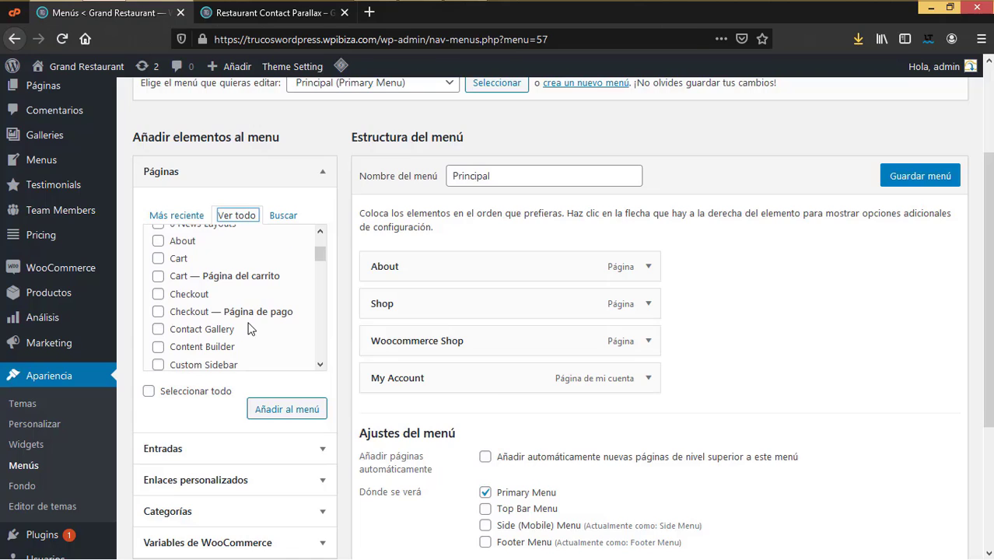
{"action": "key", "text": "ctrl+Tab"}
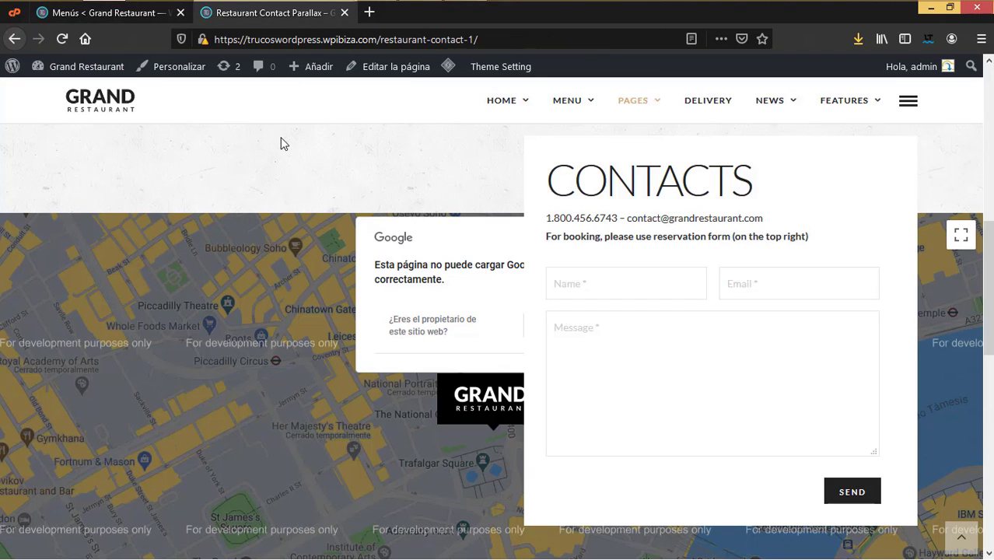
{"action": "left_click", "coordinate": [155, 14]}
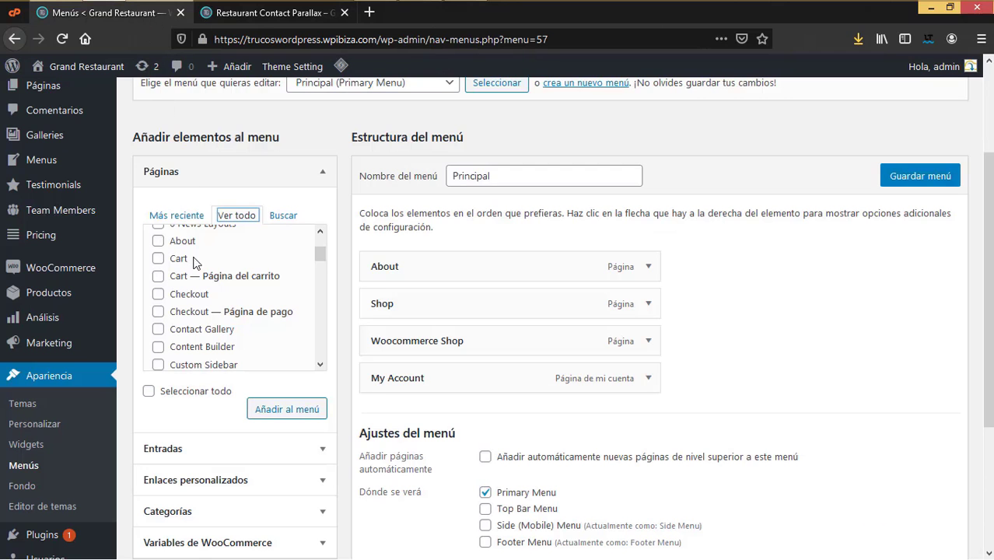
Step: Add the Cart and News pages to the Principal menu
{"action": "left_click", "coordinate": [159, 277]}
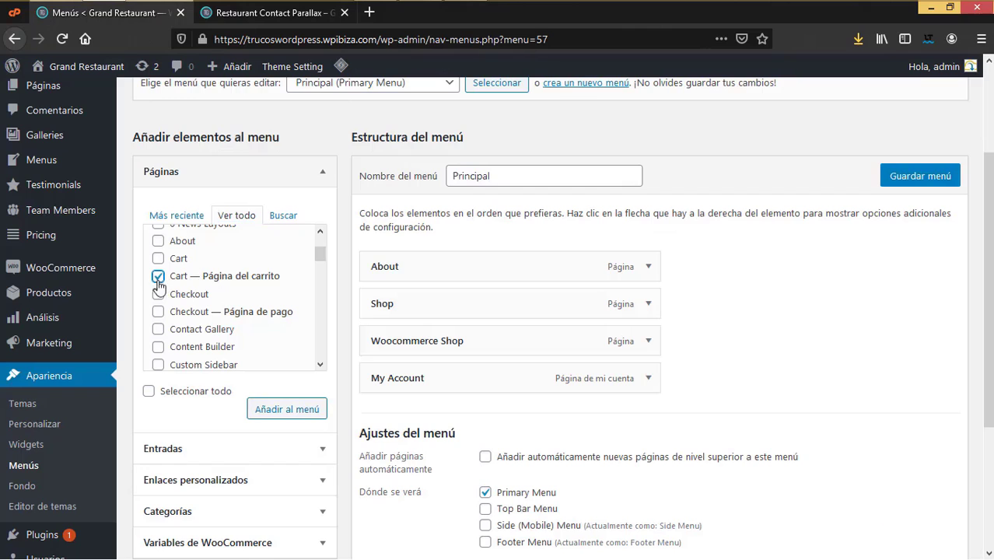
{"action": "left_click", "coordinate": [301, 408]}
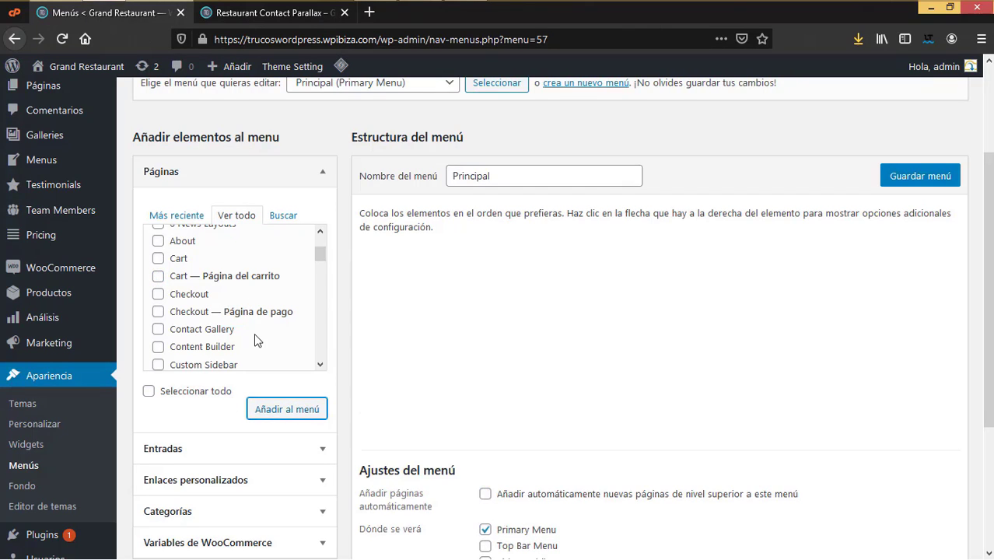
{"action": "scroll", "coordinate": [254, 336], "scroll_direction": "down", "scroll_amount": 2}
{"action": "scroll", "coordinate": [255, 339], "scroll_direction": "down", "scroll_amount": 2}
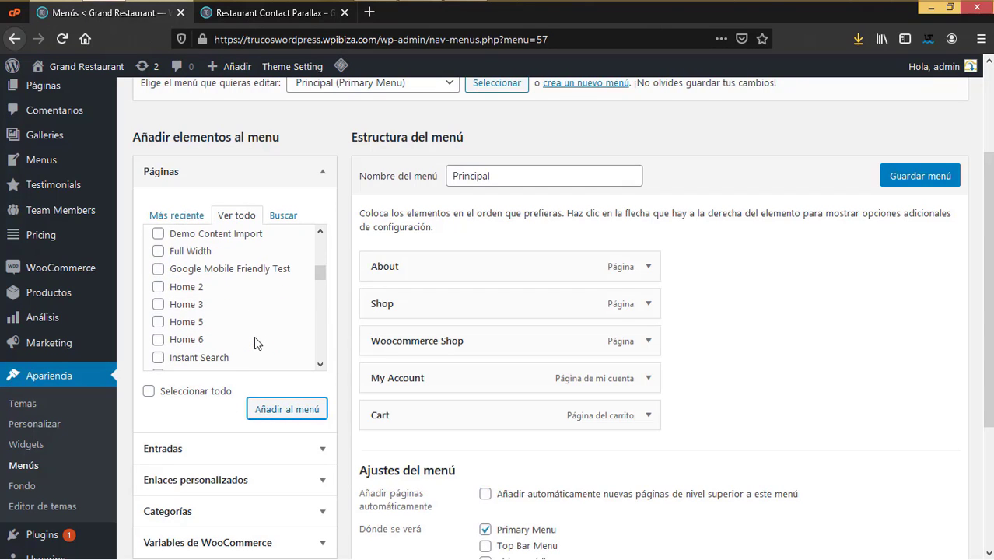
{"action": "scroll", "coordinate": [255, 343], "scroll_direction": "down", "scroll_amount": 2}
{"action": "scroll", "coordinate": [254, 338], "scroll_direction": "down", "scroll_amount": 2}
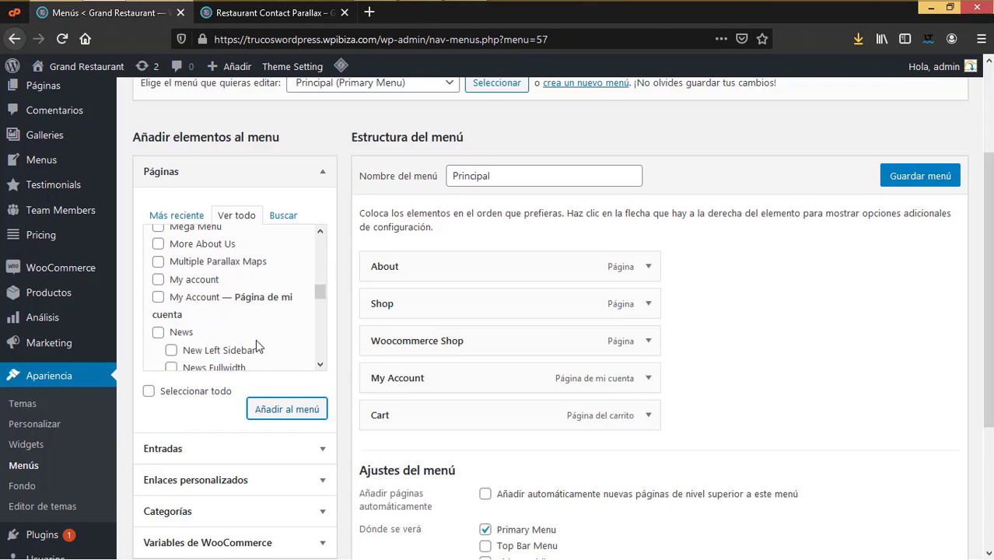
{"action": "scroll", "coordinate": [256, 346], "scroll_direction": "down", "scroll_amount": 6}
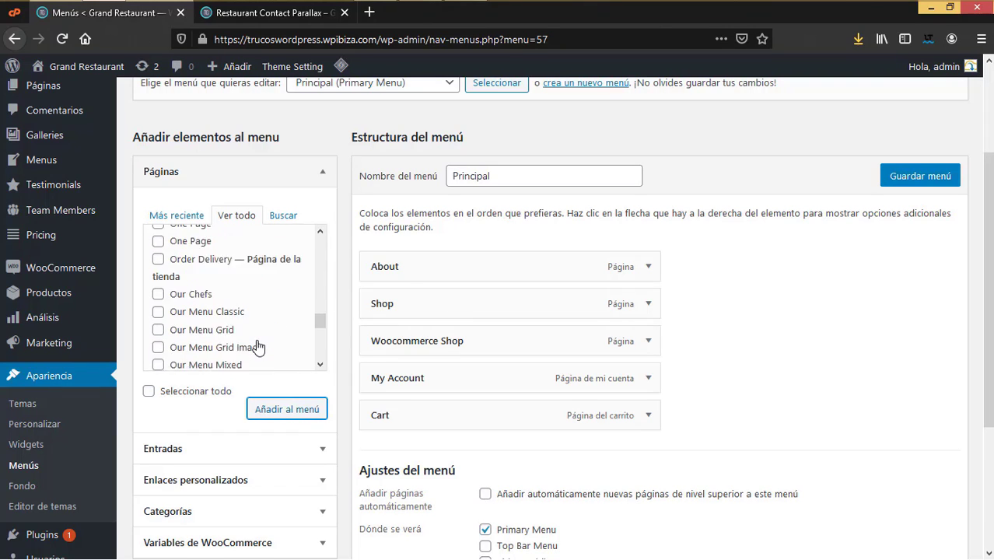
{"action": "scroll", "coordinate": [257, 346], "scroll_direction": "down", "scroll_amount": 2}
{"action": "scroll", "coordinate": [258, 346], "scroll_direction": "up", "scroll_amount": 6}
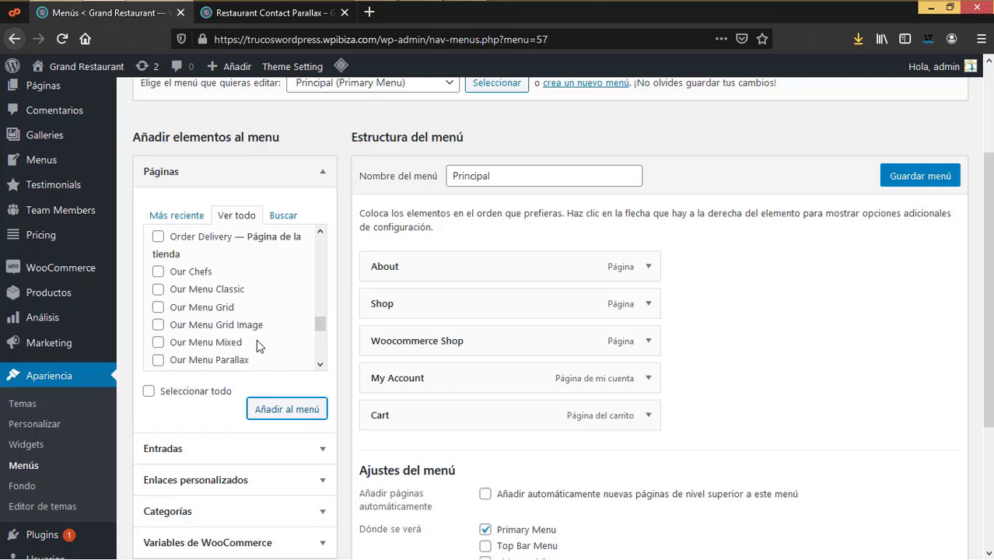
{"action": "scroll", "coordinate": [258, 346], "scroll_direction": "up", "scroll_amount": 3}
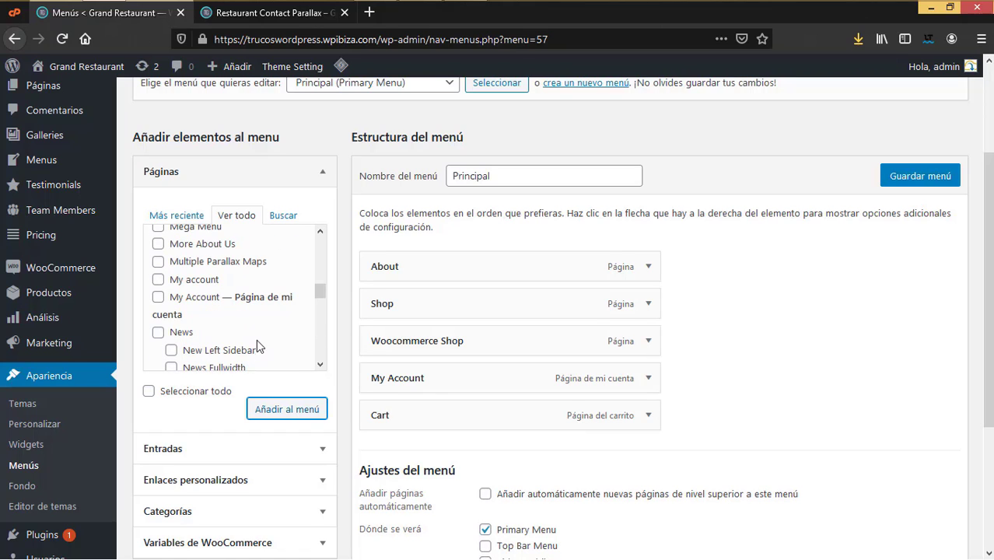
{"action": "scroll", "coordinate": [256, 339], "scroll_direction": "down", "scroll_amount": 2}
{"action": "left_click", "coordinate": [158, 257]}
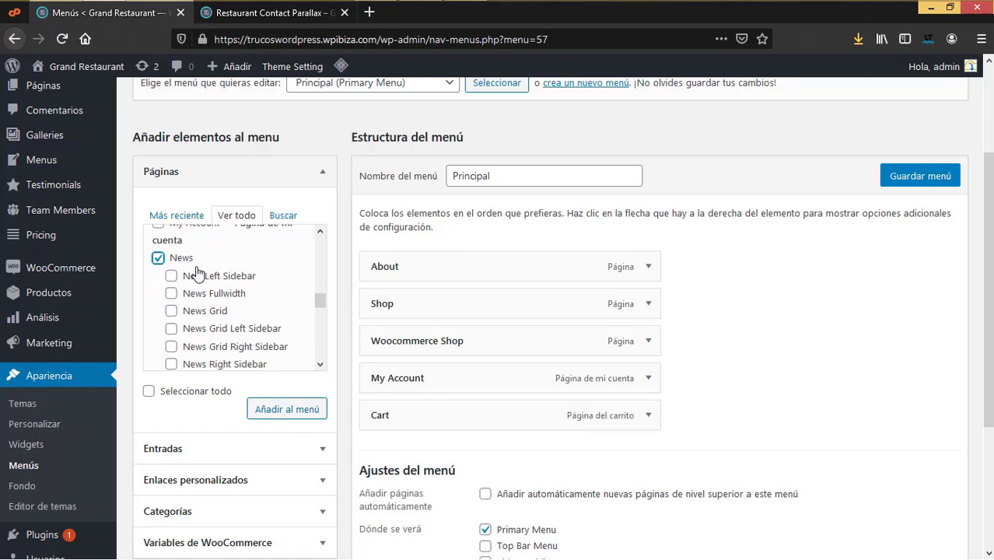
{"action": "left_click", "coordinate": [298, 415]}
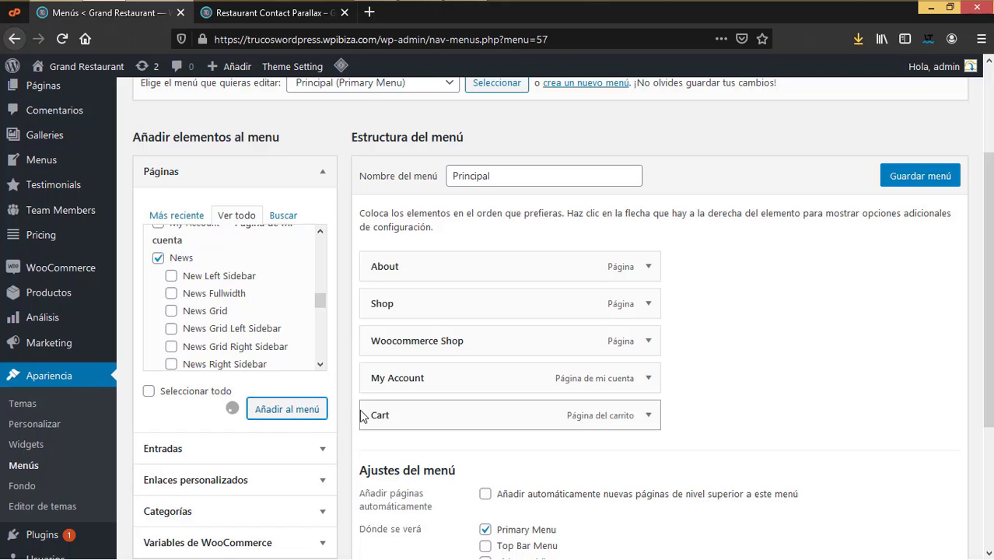
Step: Add the Our Services and Gallery pages to the Principal menu
{"action": "scroll", "coordinate": [243, 326], "scroll_direction": "down", "scroll_amount": 2}
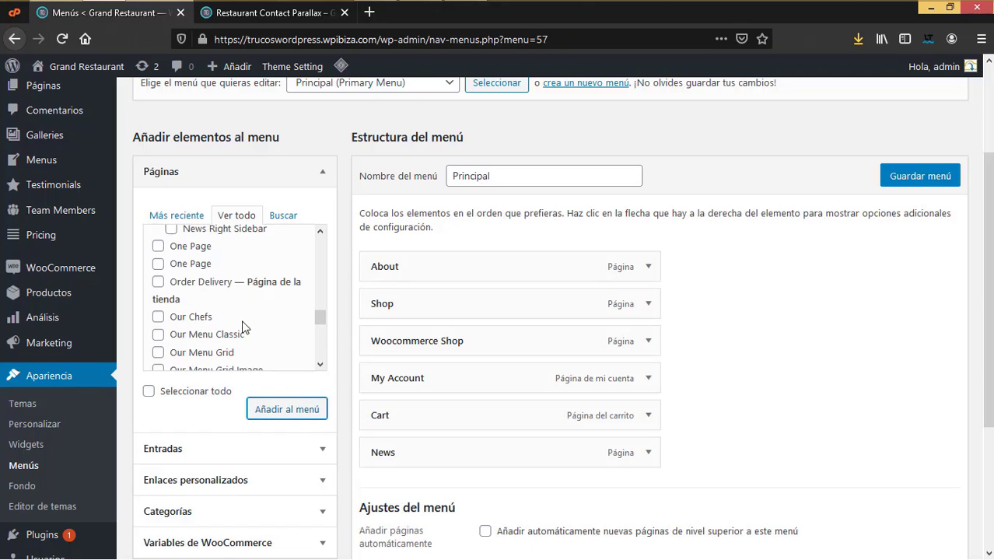
{"action": "scroll", "coordinate": [243, 326], "scroll_direction": "down", "scroll_amount": 1}
{"action": "scroll", "coordinate": [245, 330], "scroll_direction": "down", "scroll_amount": 5}
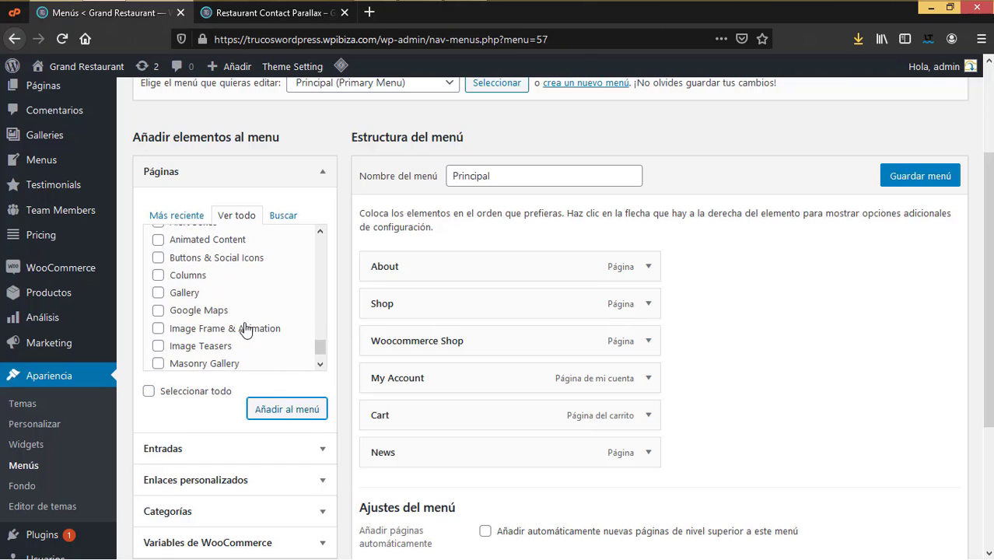
{"action": "scroll", "coordinate": [245, 330], "scroll_direction": "up", "scroll_amount": 2}
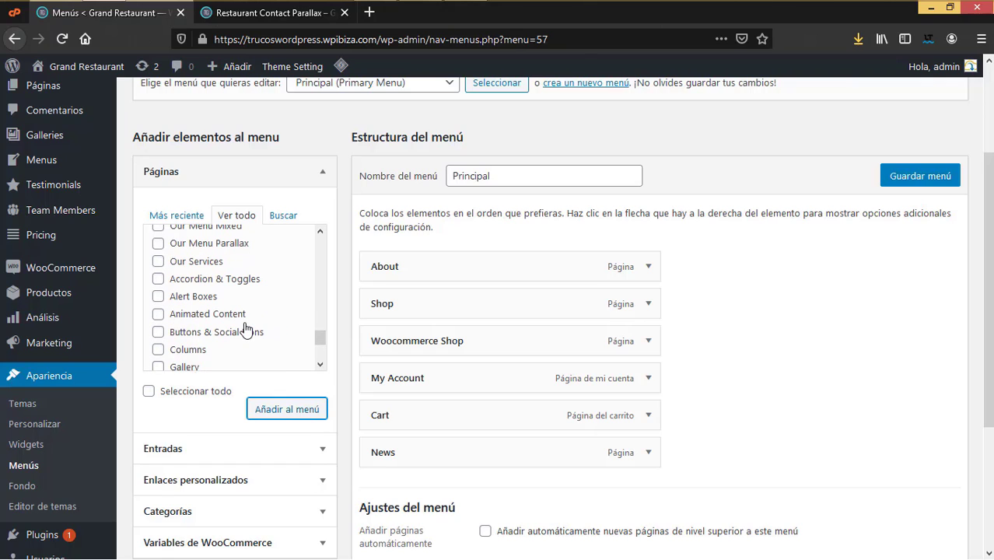
{"action": "scroll", "coordinate": [246, 326], "scroll_direction": "up", "scroll_amount": 2}
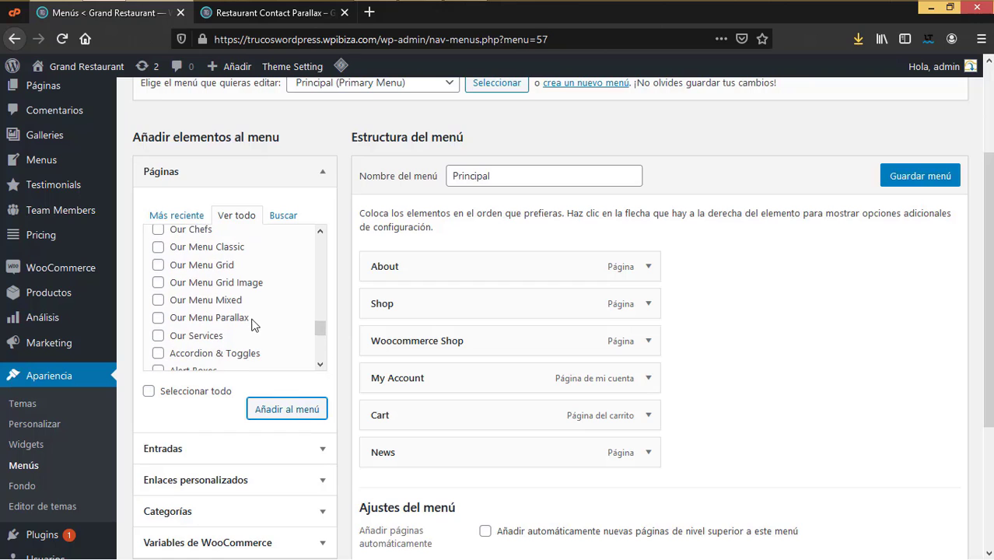
{"action": "left_click", "coordinate": [320, 362]}
{"action": "scroll", "coordinate": [307, 342], "scroll_direction": "down", "scroll_amount": 2}
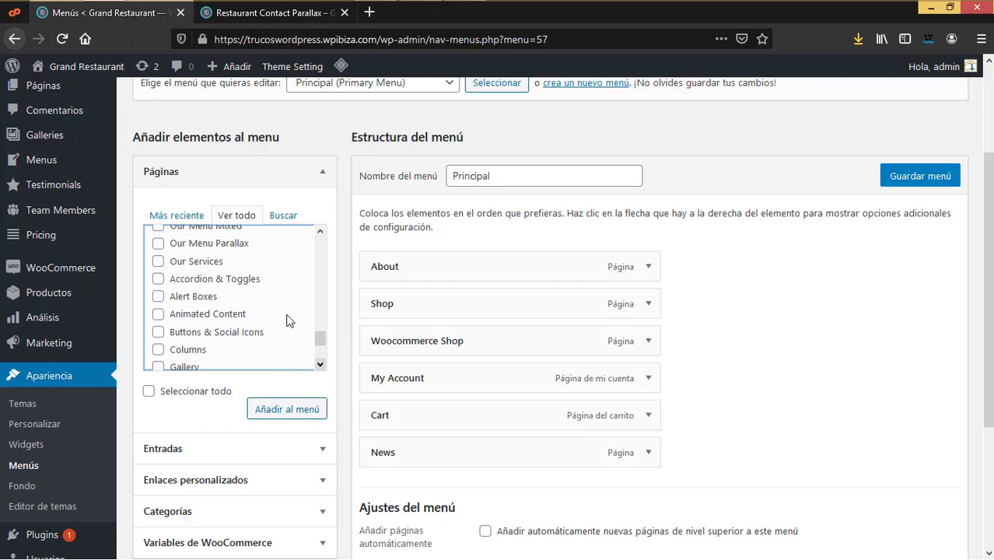
{"action": "left_click", "coordinate": [158, 261]}
{"action": "left_click", "coordinate": [321, 364]}
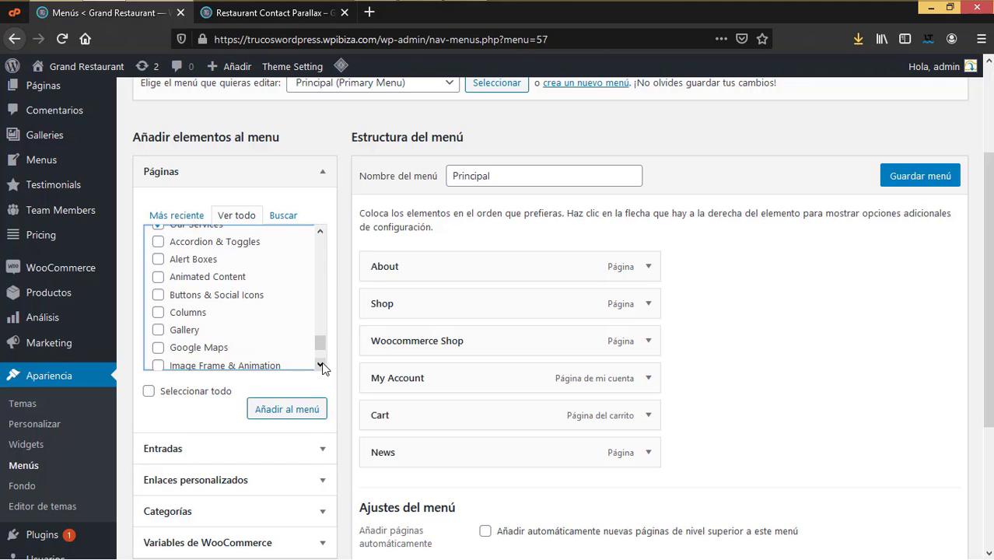
{"action": "left_click", "coordinate": [321, 364]}
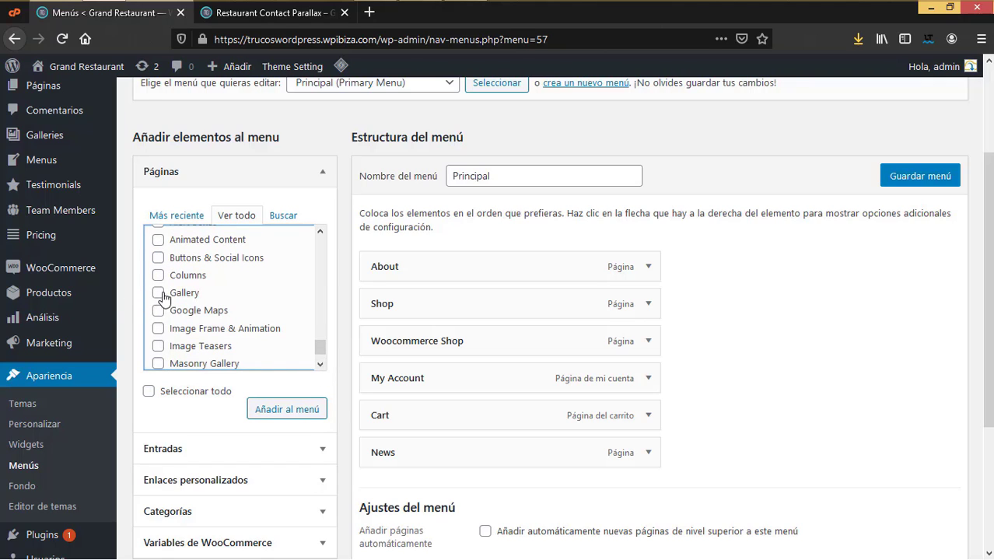
{"action": "left_click", "coordinate": [157, 292]}
{"action": "left_click", "coordinate": [320, 365]}
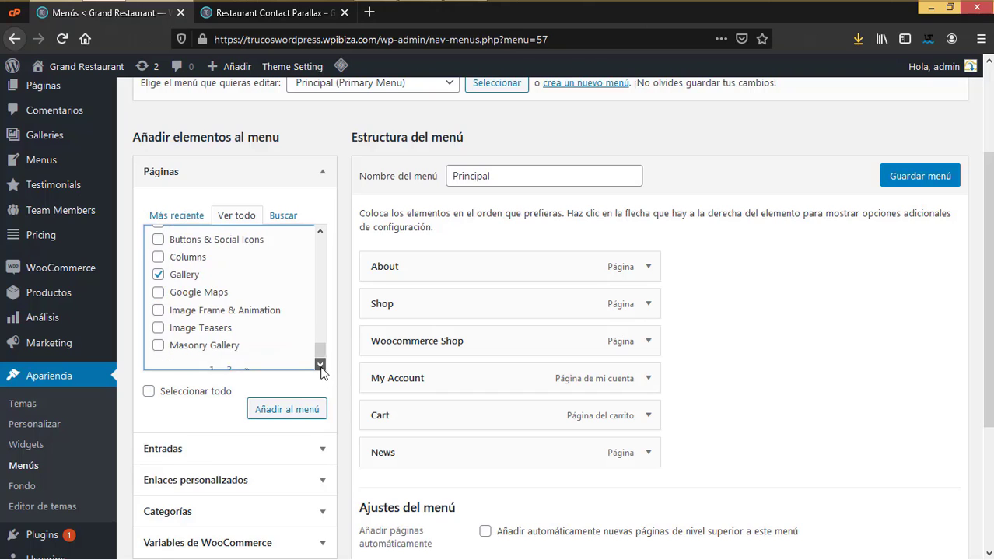
{"action": "left_click", "coordinate": [285, 411]}
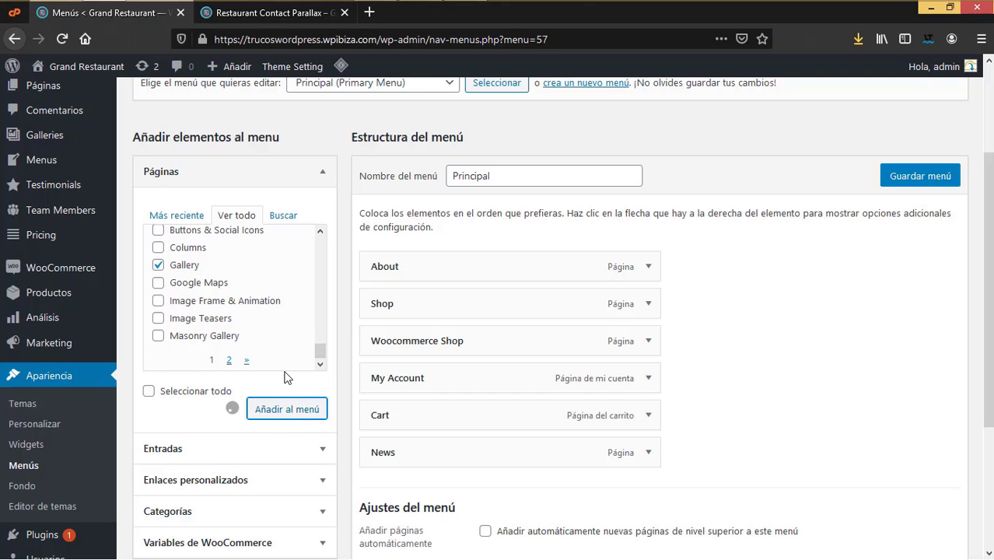
{"action": "left_click_drag", "start_coordinate": [319, 351], "coordinate": [337, 262]}
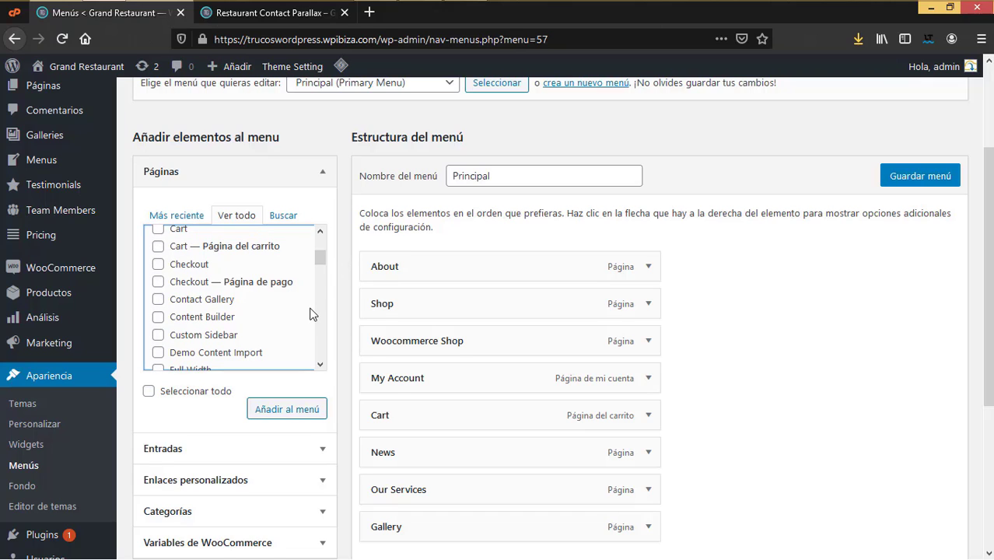
{"action": "scroll", "coordinate": [310, 313], "scroll_direction": "down", "scroll_amount": 10}
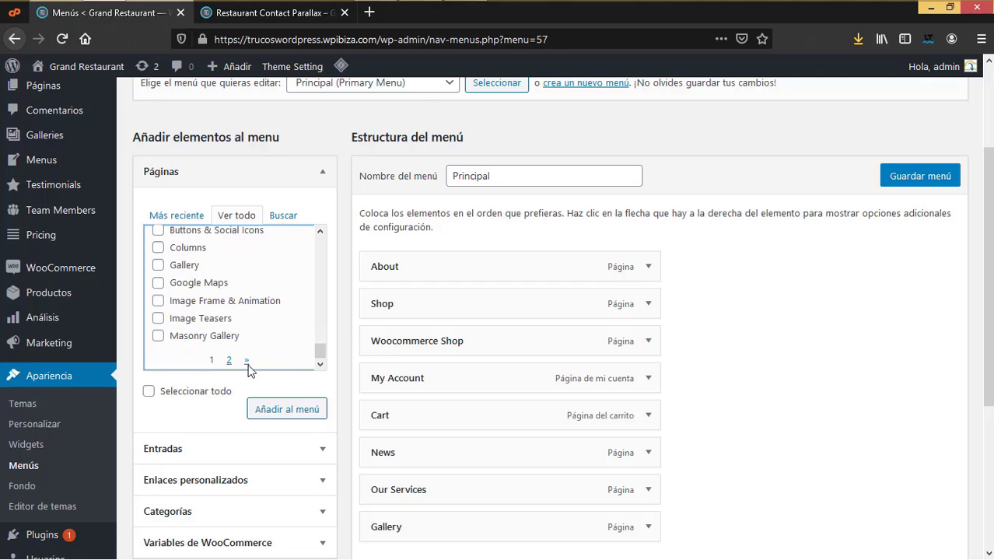
Step: Add the Home 1 page from the second page of the pages list to the menu
{"action": "left_click", "coordinate": [229, 361]}
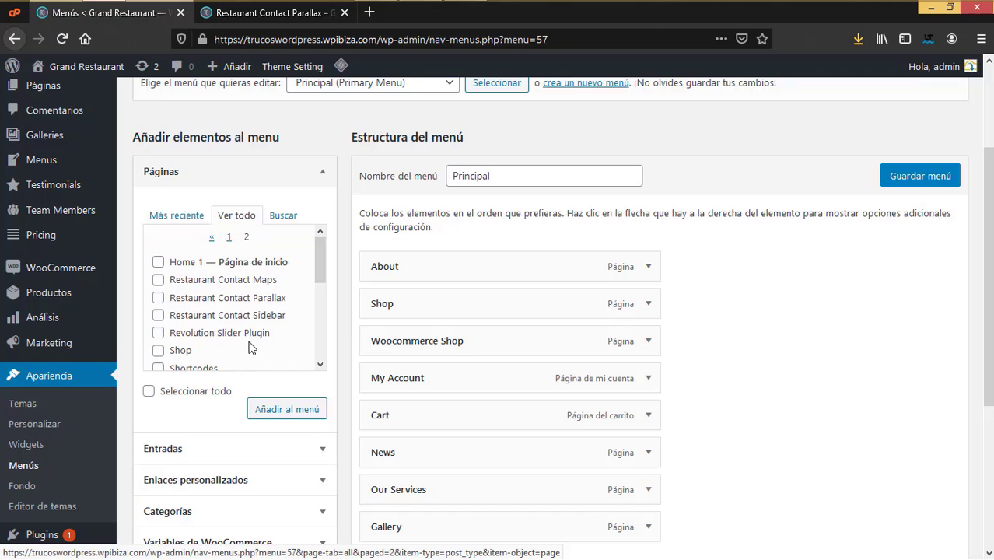
{"action": "scroll", "coordinate": [249, 348], "scroll_direction": "down", "scroll_amount": 4}
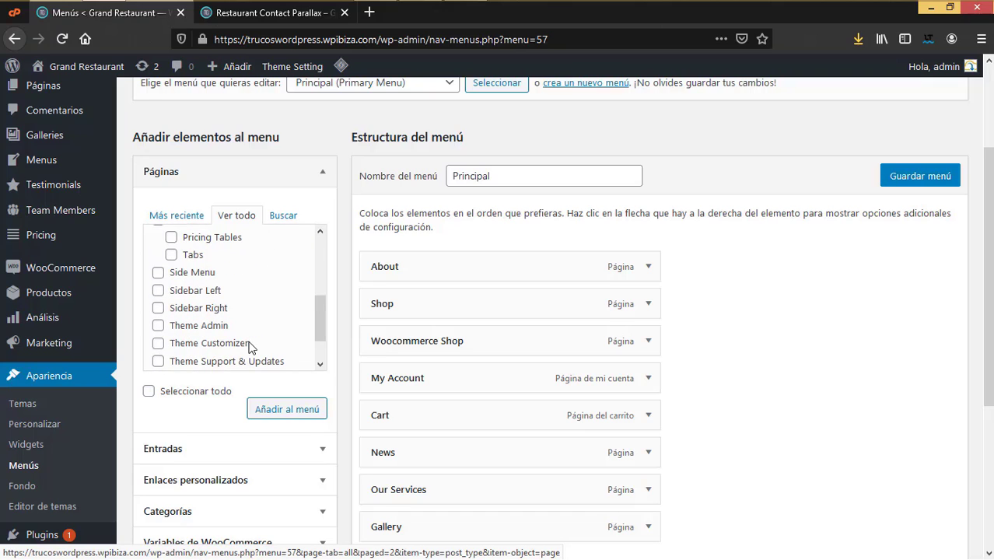
{"action": "scroll", "coordinate": [249, 348], "scroll_direction": "up", "scroll_amount": 4}
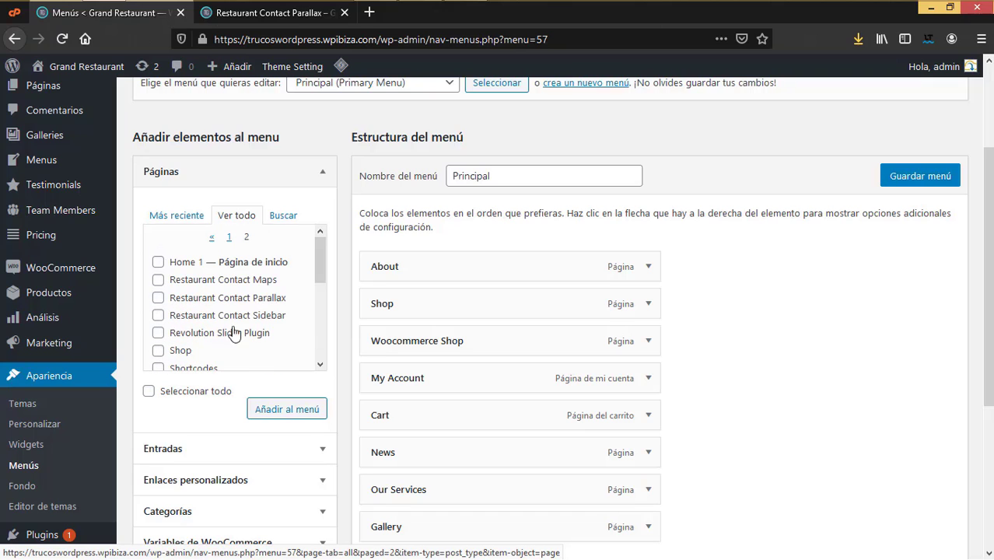
{"action": "left_click", "coordinate": [158, 262]}
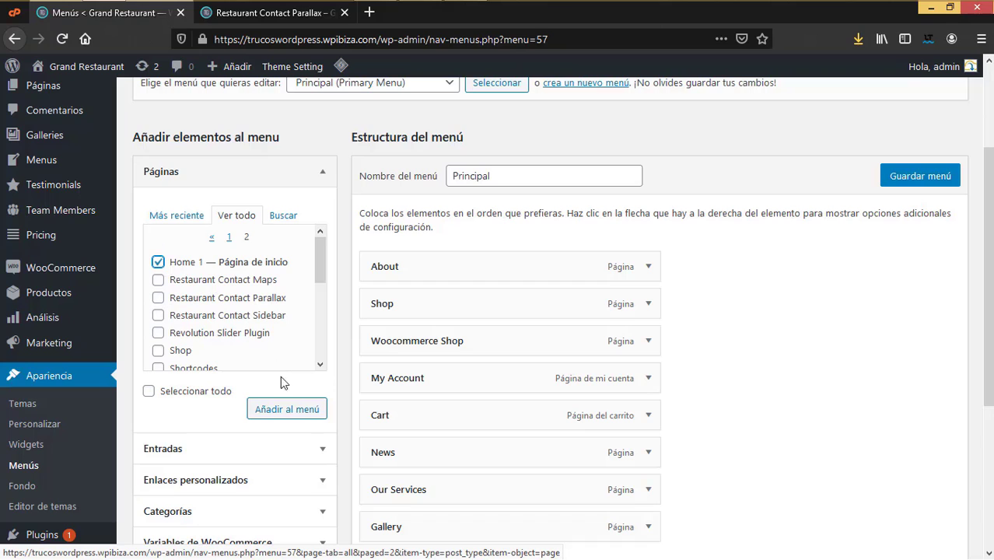
{"action": "left_click", "coordinate": [298, 413]}
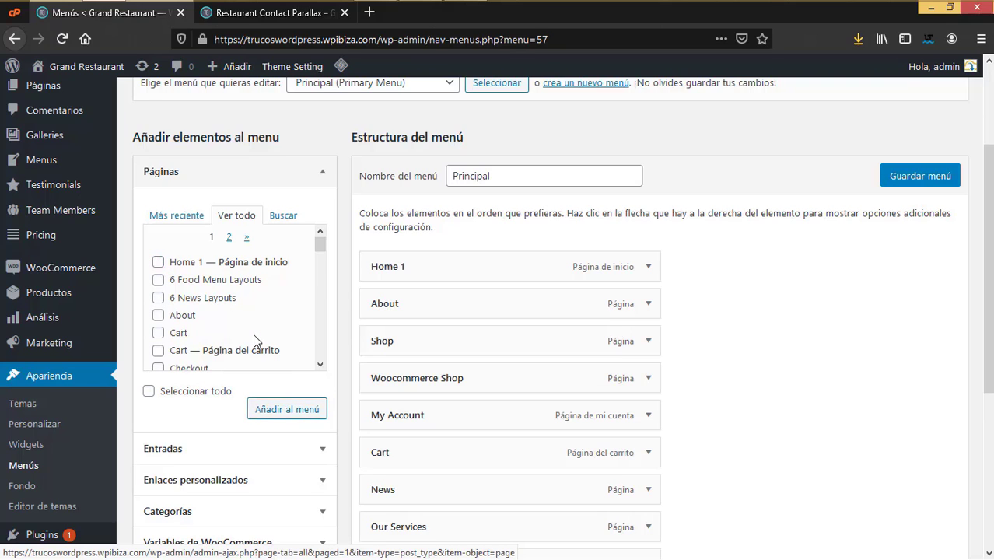
Step: Append the Our Chefs and Contact Gallery pages to the end of the menu
{"action": "scroll", "coordinate": [253, 340], "scroll_direction": "down", "scroll_amount": 3}
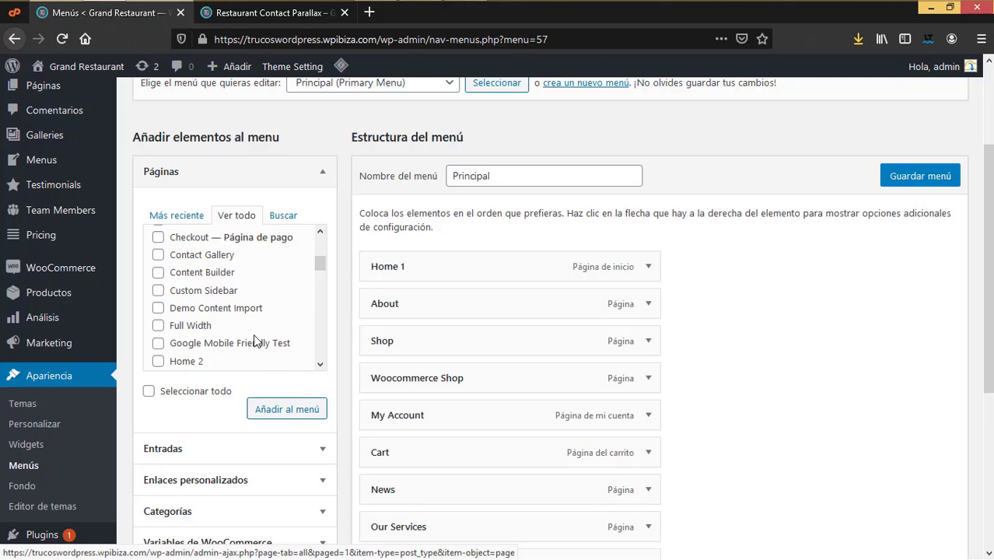
{"action": "scroll", "coordinate": [255, 340], "scroll_direction": "down", "scroll_amount": 3}
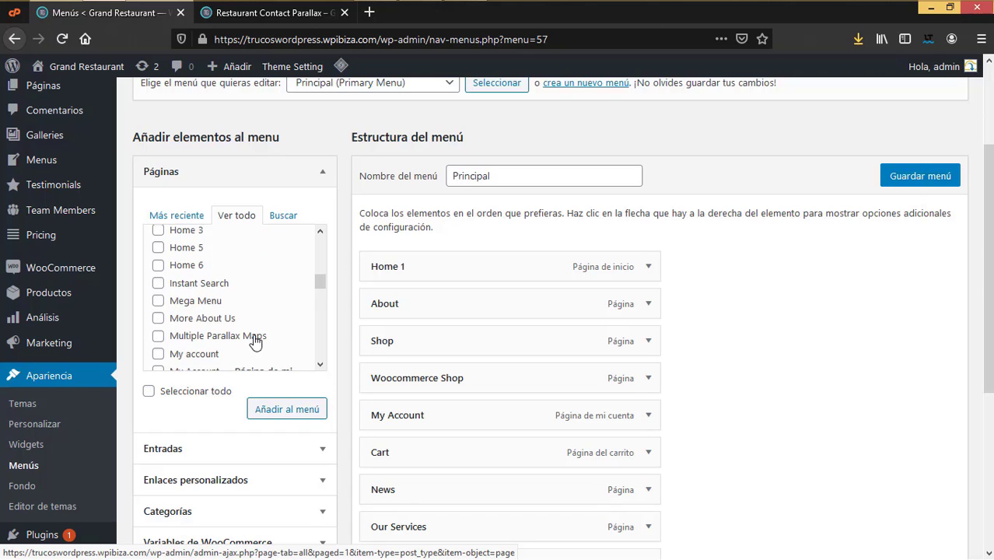
{"action": "scroll", "coordinate": [254, 340], "scroll_direction": "down", "scroll_amount": 3}
{"action": "scroll", "coordinate": [255, 340], "scroll_direction": "down", "scroll_amount": 9}
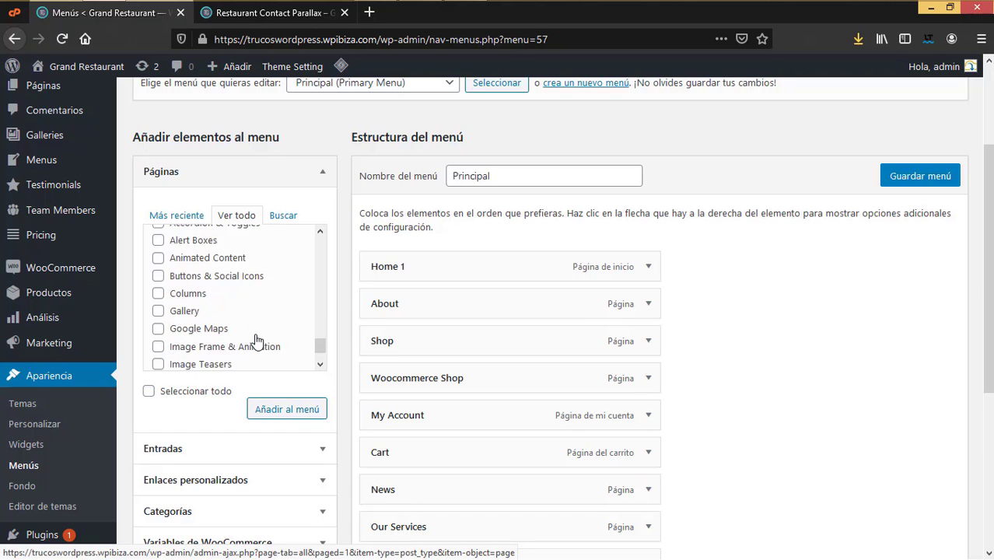
{"action": "scroll", "coordinate": [258, 340], "scroll_direction": "up", "scroll_amount": 5}
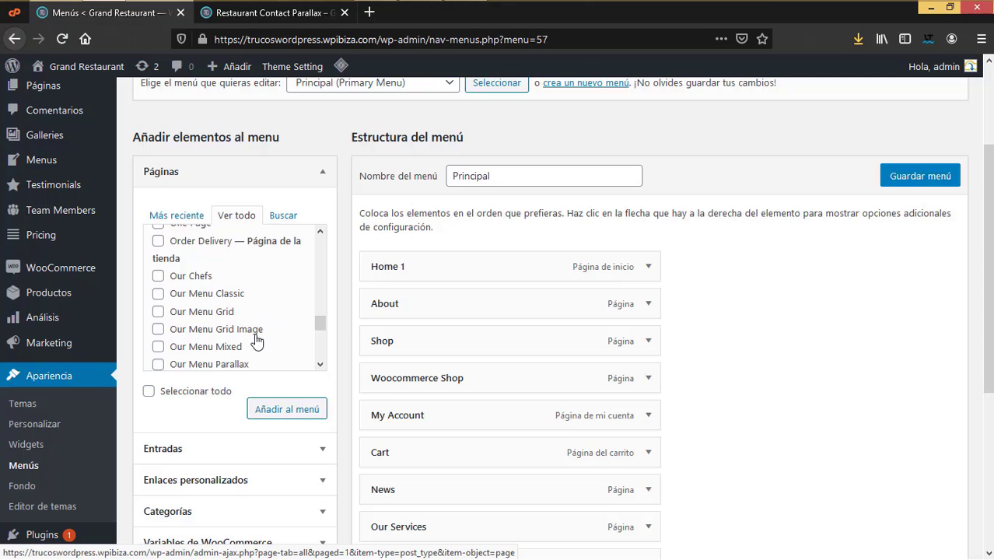
{"action": "scroll", "coordinate": [256, 340], "scroll_direction": "down", "scroll_amount": 2}
{"action": "scroll", "coordinate": [430, 367], "scroll_direction": "down", "scroll_amount": 2}
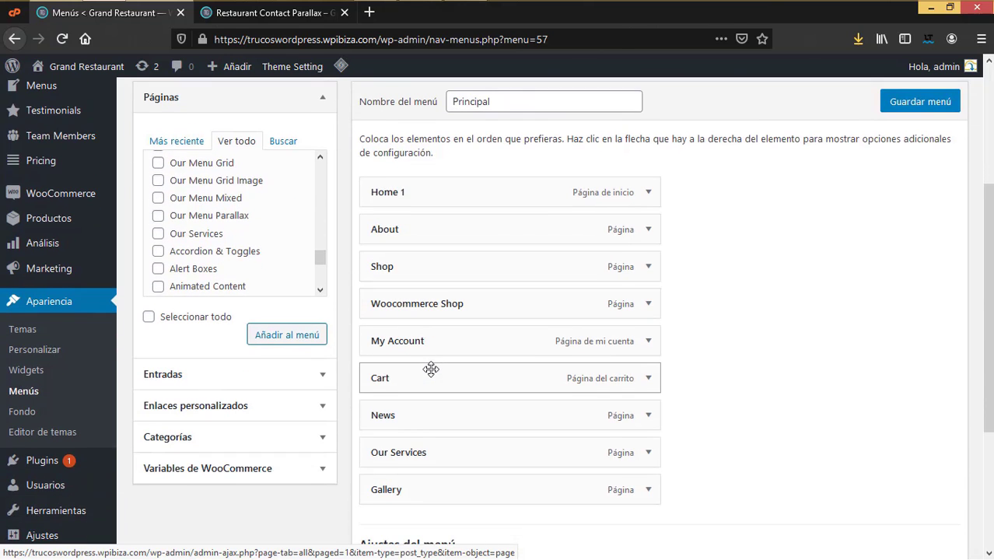
{"action": "scroll", "coordinate": [430, 368], "scroll_direction": "down", "scroll_amount": 5}
{"action": "scroll", "coordinate": [436, 368], "scroll_direction": "up", "scroll_amount": 8}
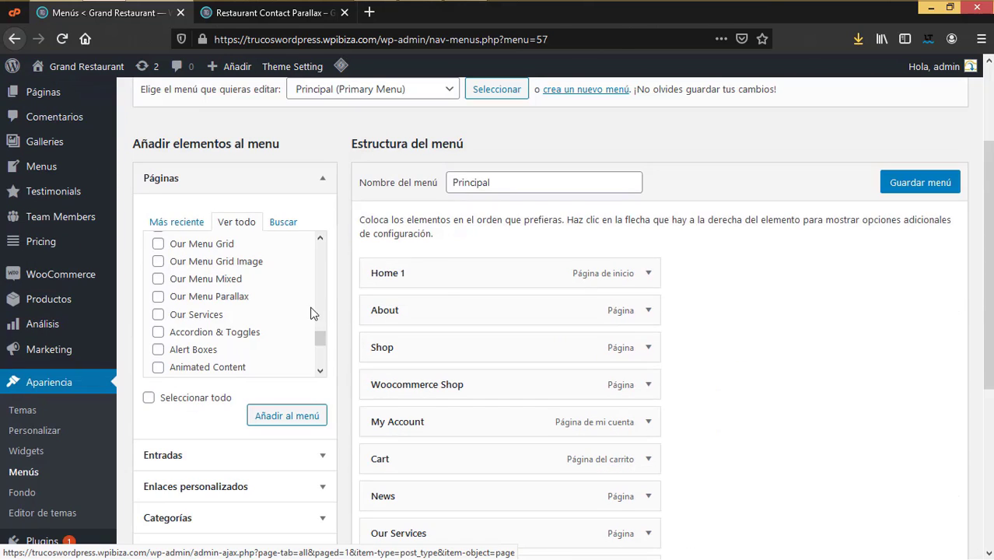
{"action": "scroll", "coordinate": [277, 325], "scroll_direction": "up", "scroll_amount": 3}
{"action": "scroll", "coordinate": [272, 334], "scroll_direction": "up", "scroll_amount": 3}
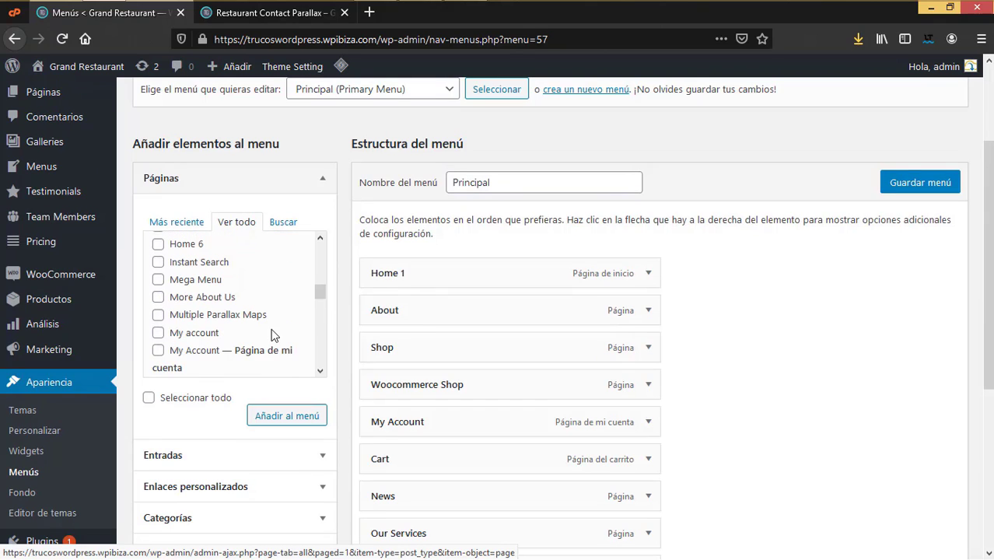
{"action": "scroll", "coordinate": [272, 334], "scroll_direction": "up", "scroll_amount": 6}
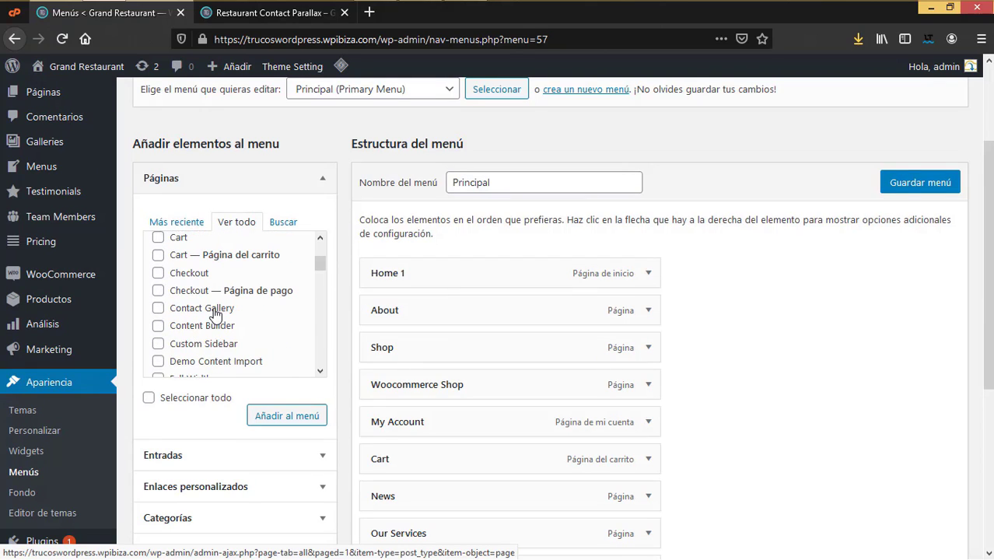
{"action": "scroll", "coordinate": [224, 327], "scroll_direction": "down", "scroll_amount": 10}
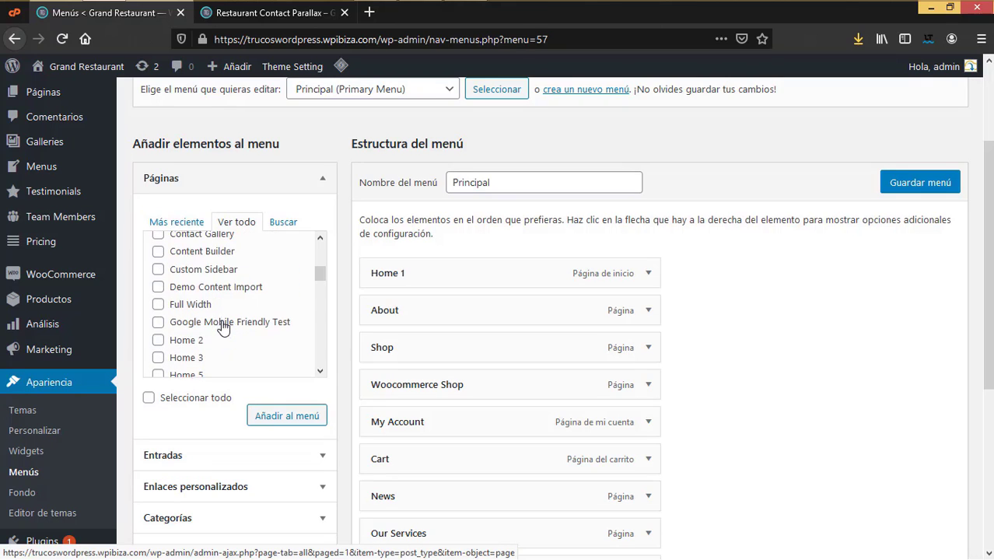
{"action": "scroll", "coordinate": [224, 326], "scroll_direction": "down", "scroll_amount": 3}
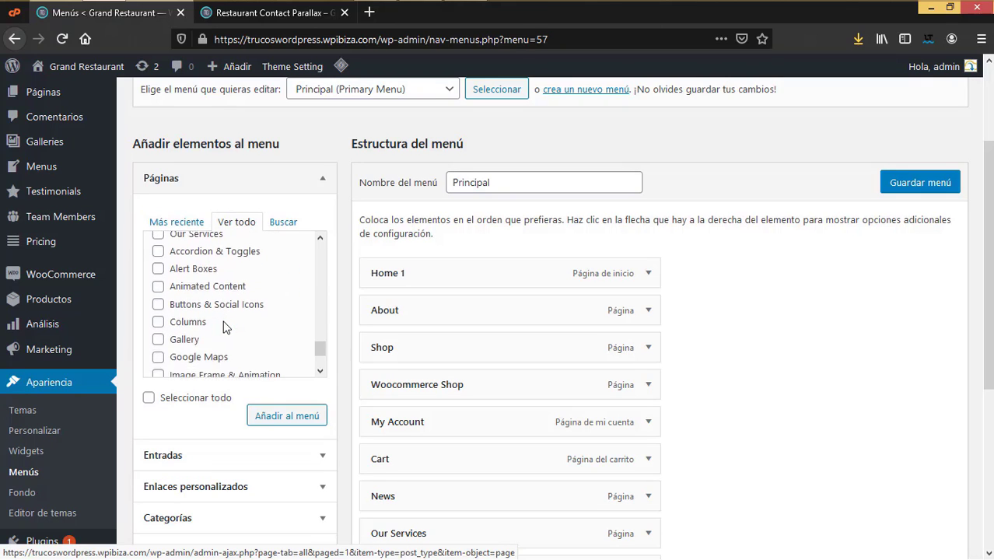
{"action": "scroll", "coordinate": [227, 350], "scroll_direction": "up", "scroll_amount": 3}
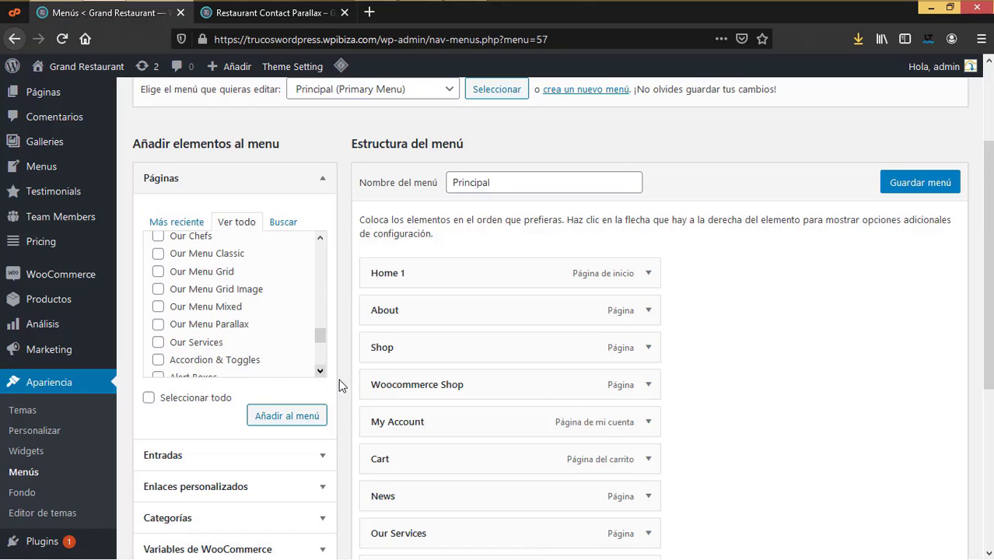
{"action": "left_click", "coordinate": [158, 236]}
{"action": "left_click", "coordinate": [284, 416]}
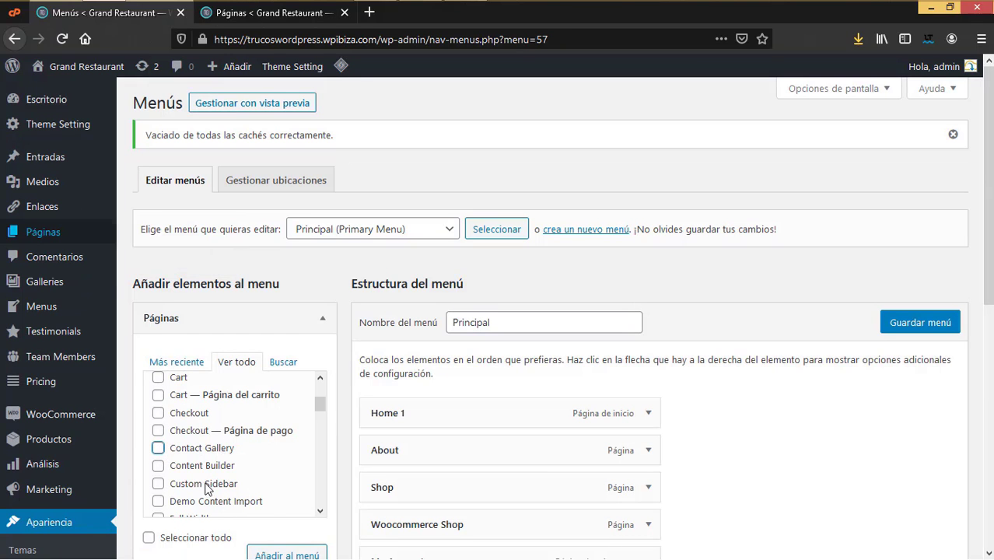
{"action": "left_click", "coordinate": [158, 448]}
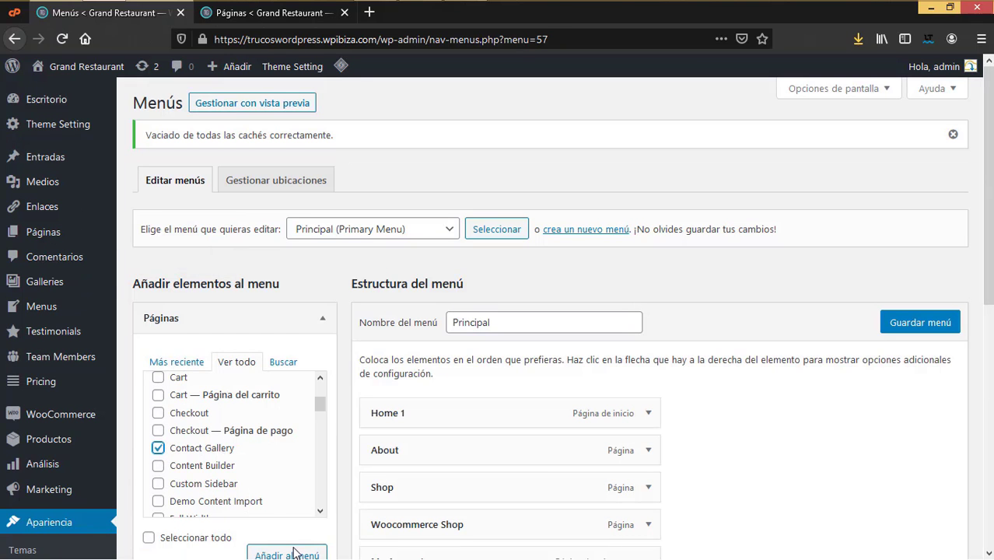
{"action": "left_click", "coordinate": [294, 552]}
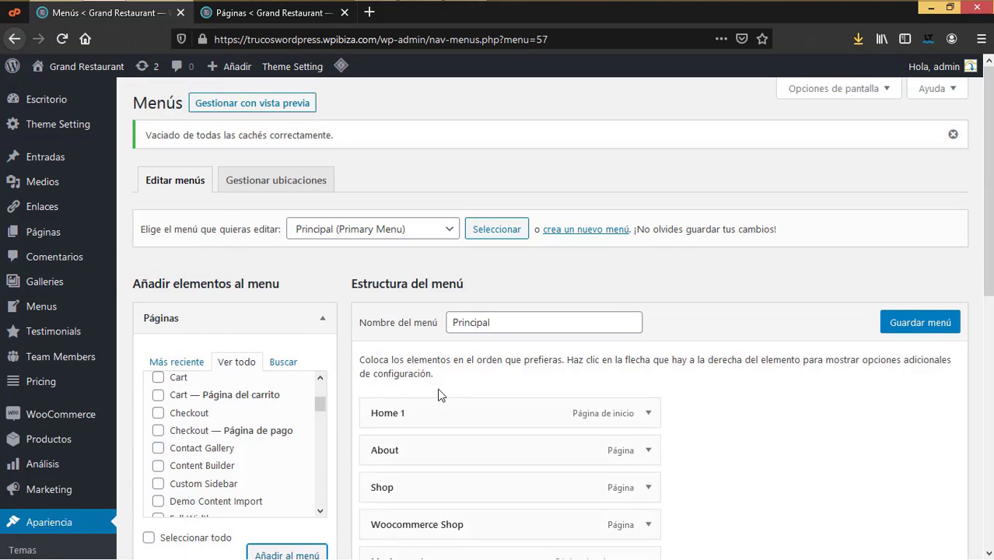
{"action": "scroll", "coordinate": [598, 367], "scroll_direction": "down", "scroll_amount": 2}
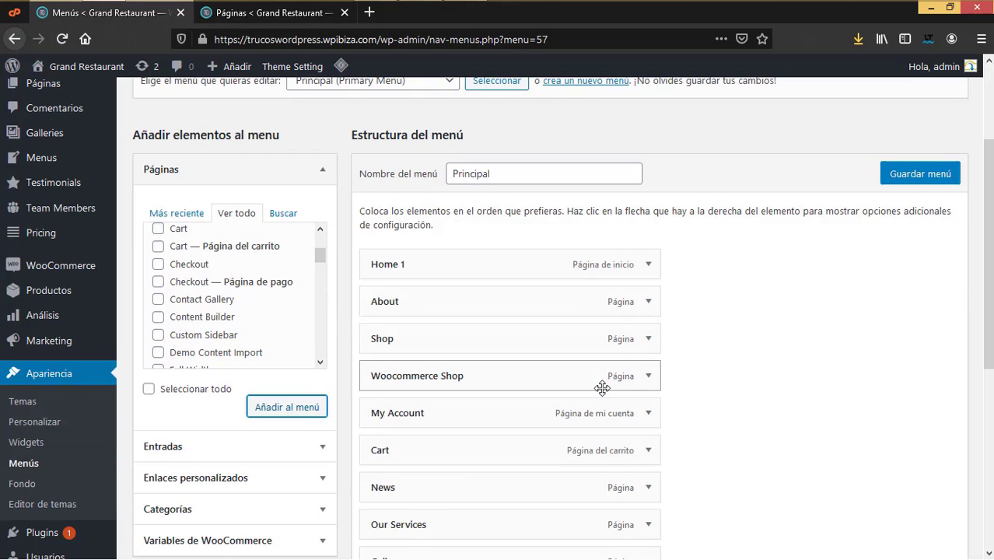
{"action": "scroll", "coordinate": [593, 360], "scroll_direction": "down", "scroll_amount": 2}
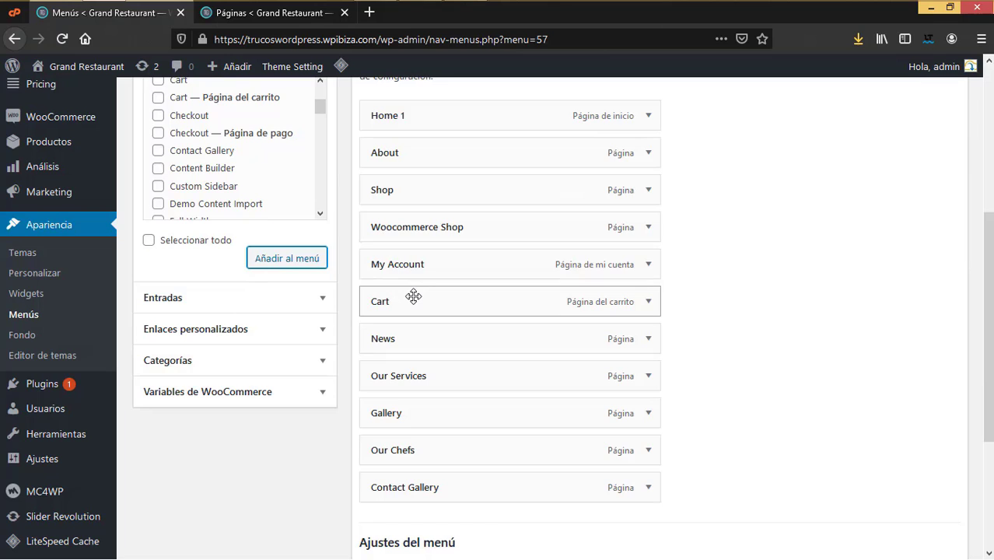
{"action": "scroll", "coordinate": [413, 293], "scroll_direction": "up", "scroll_amount": 3}
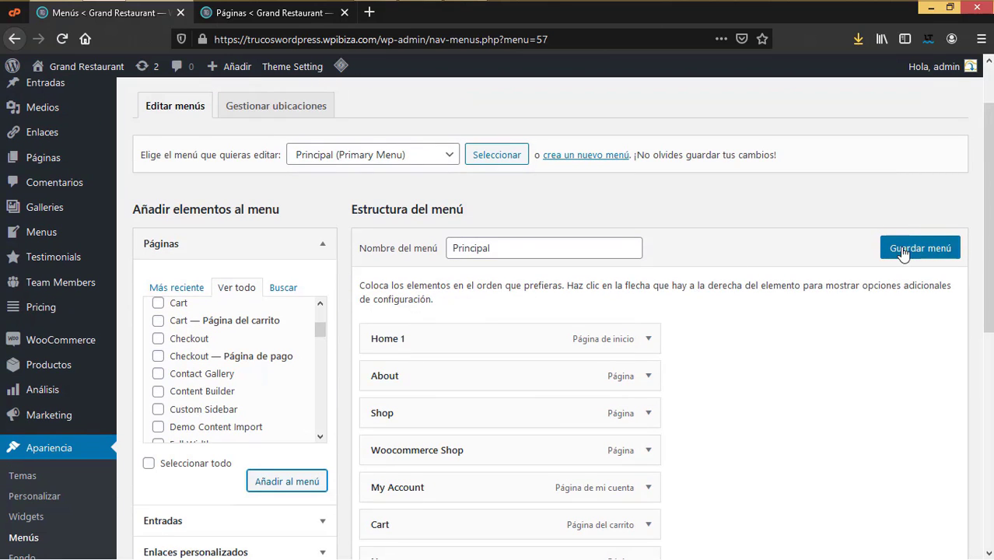
Step: Save the eleven-item Principal menu and view the All Pages list in the other tab
{"action": "left_click", "coordinate": [913, 246]}
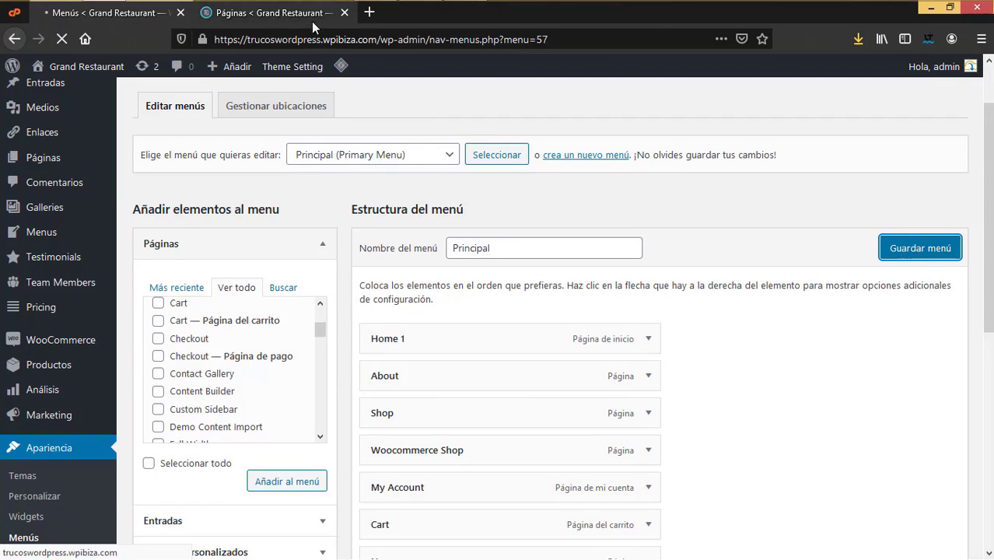
{"action": "left_click", "coordinate": [283, 14]}
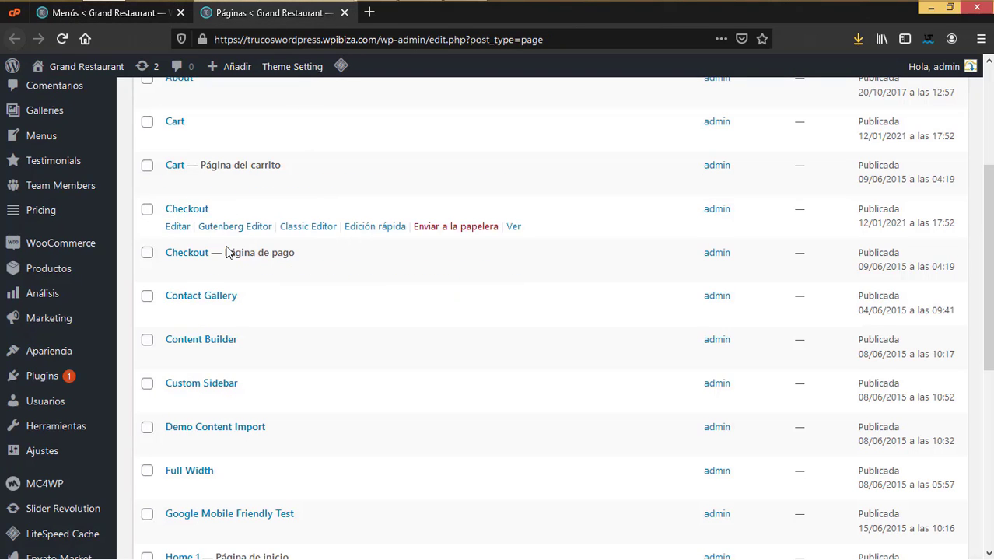
{"action": "scroll", "coordinate": [237, 291], "scroll_direction": "up", "scroll_amount": 3}
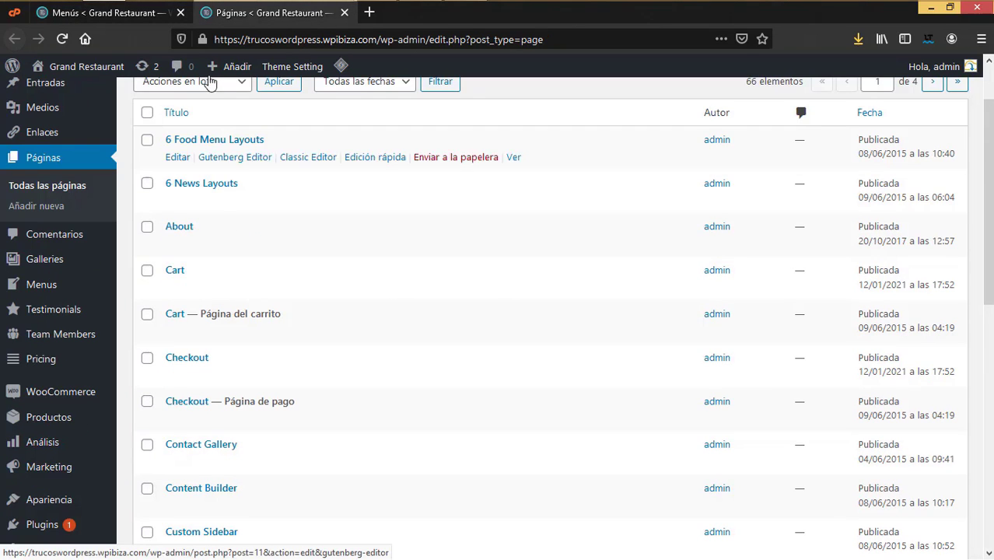
{"action": "left_click", "coordinate": [144, 12]}
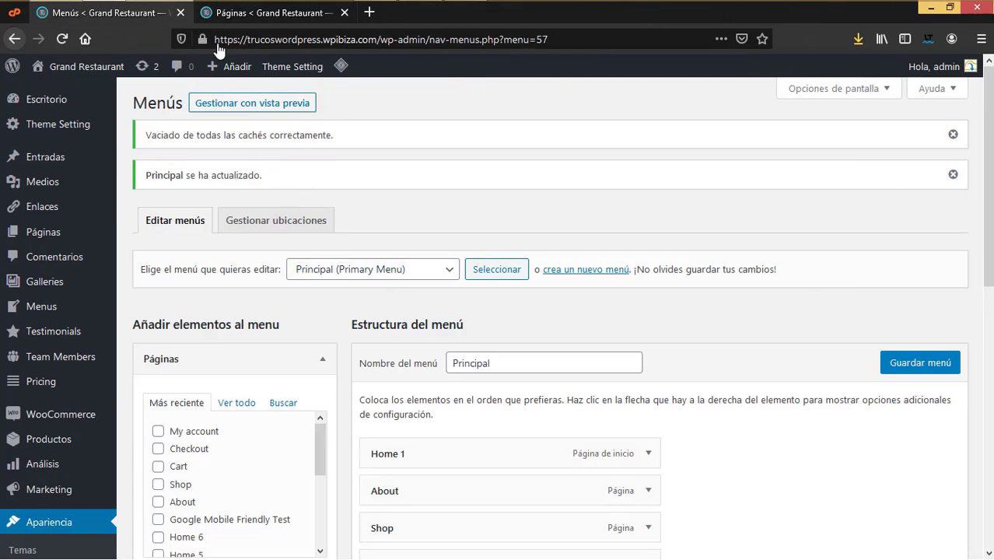
{"action": "left_click", "coordinate": [237, 17]}
{"action": "scroll", "coordinate": [241, 315], "scroll_direction": "down", "scroll_amount": 6}
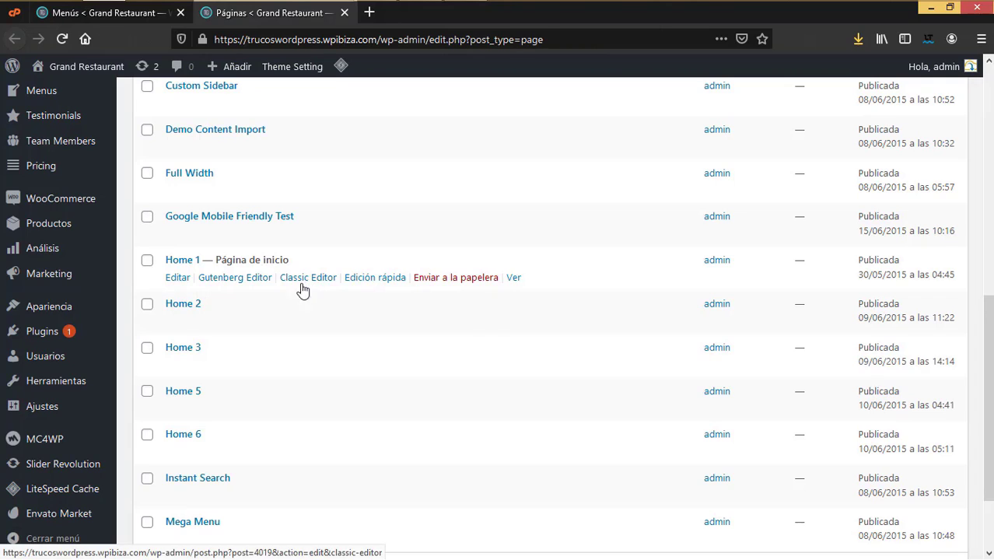
Step: Rename the Home 1 page to Inicio with Quick Edit
{"action": "left_click", "coordinate": [375, 277]}
{"action": "left_click_drag", "start_coordinate": [259, 293], "coordinate": [166, 284]}
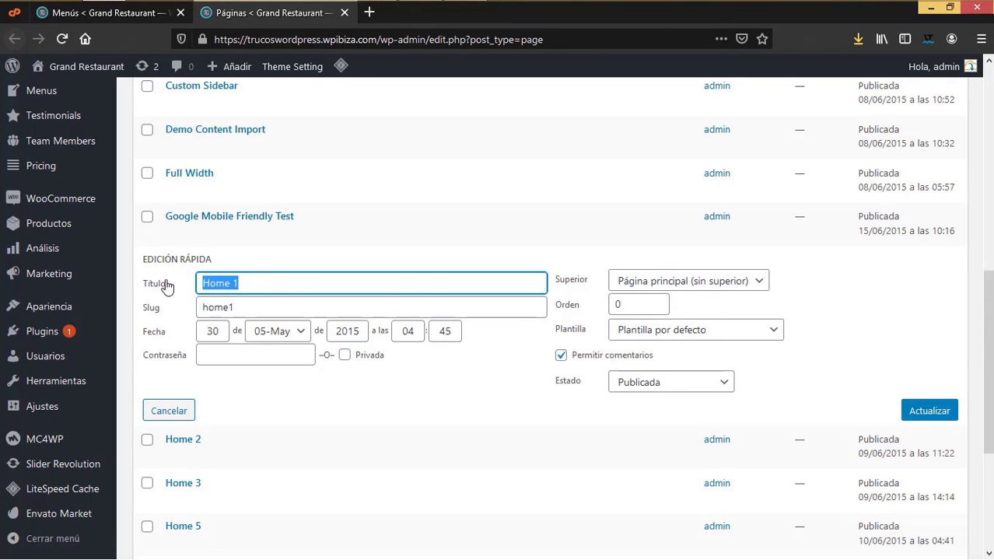
{"action": "key", "text": "BackSpace"}
{"action": "type", "text": "Inicio"}
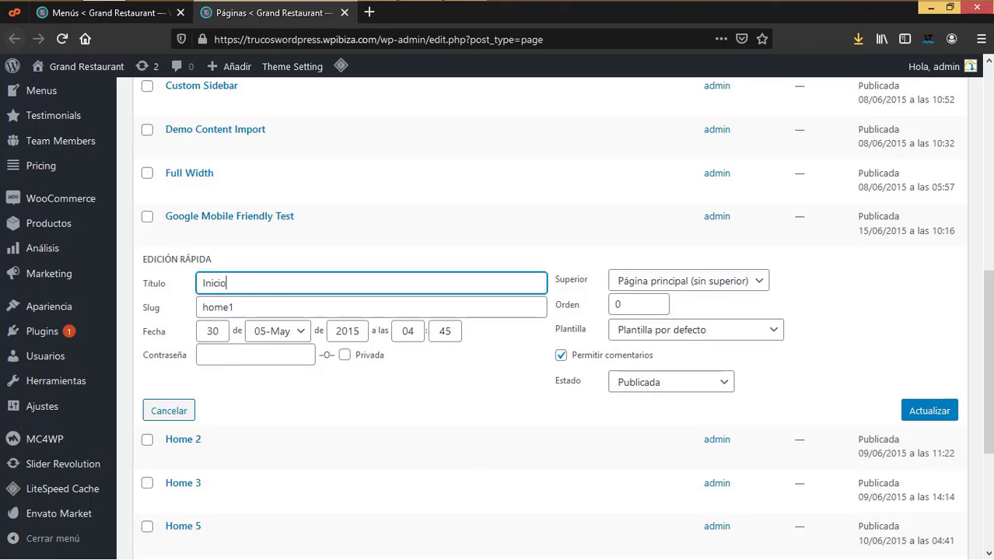
{"action": "left_click", "coordinate": [944, 410]}
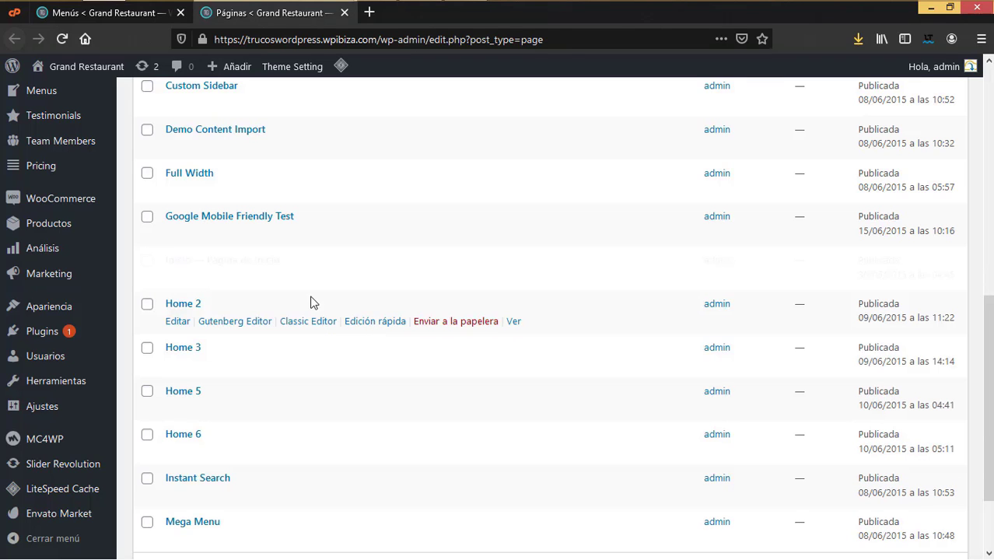
Step: Rename the About page to Nosotros
{"action": "left_click", "coordinate": [124, 16]}
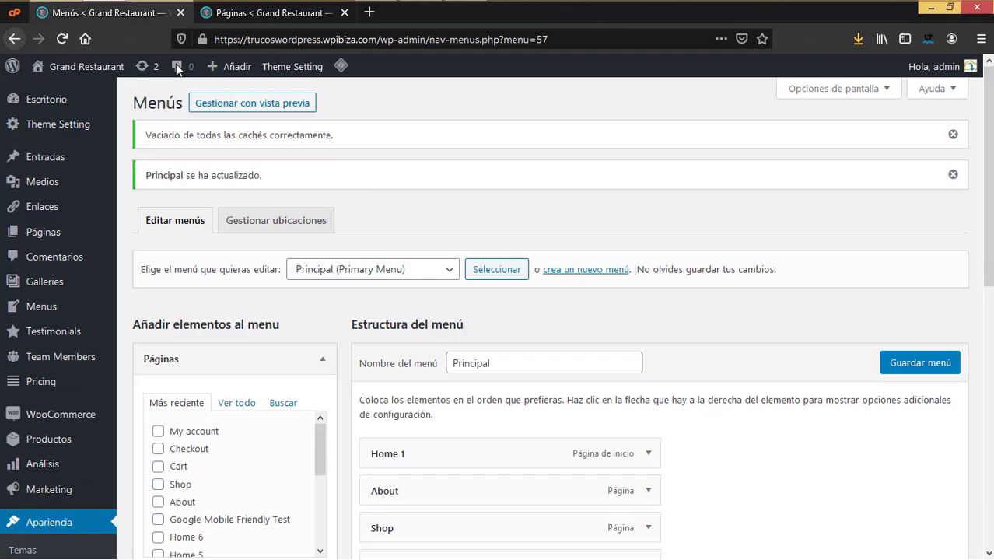
{"action": "scroll", "coordinate": [535, 406], "scroll_direction": "down", "scroll_amount": 3}
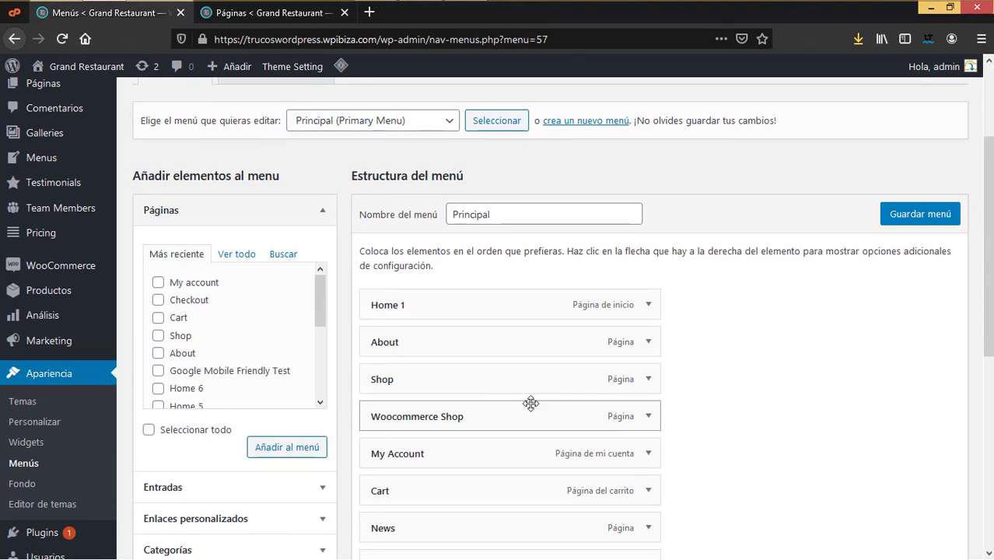
{"action": "left_click", "coordinate": [303, 20]}
{"action": "scroll", "coordinate": [289, 371], "scroll_direction": "up", "scroll_amount": 8}
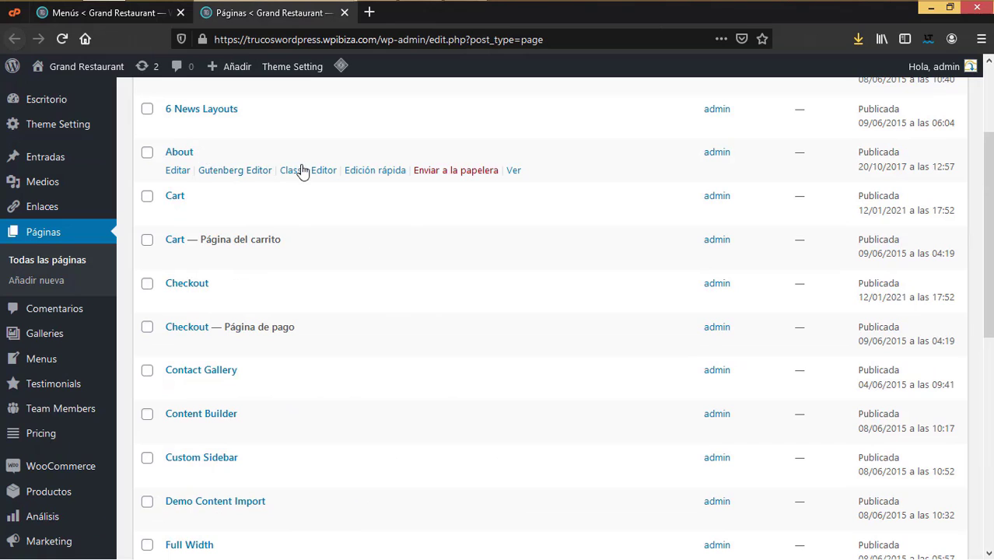
{"action": "left_click", "coordinate": [367, 171]}
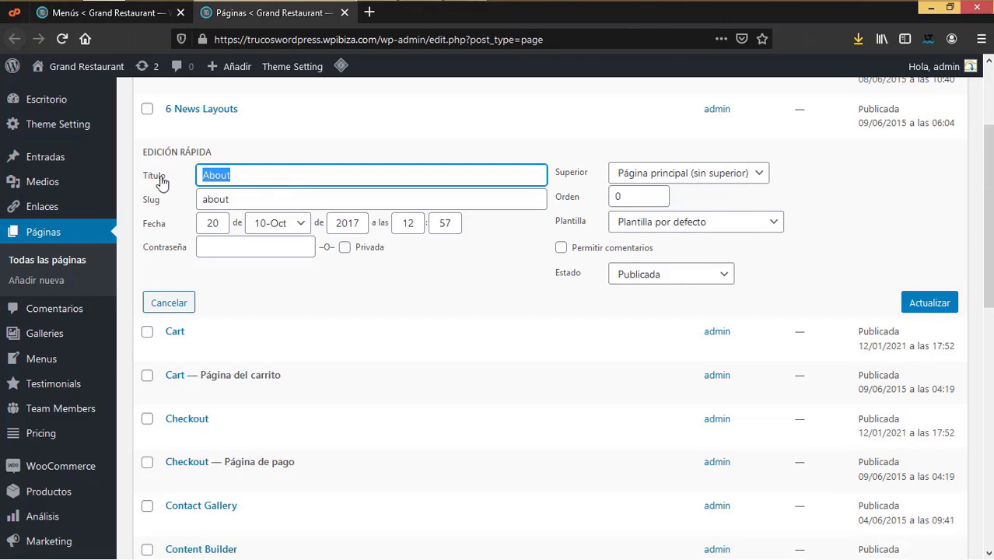
{"action": "type", "text": "Nosotros"}
{"action": "left_click", "coordinate": [930, 304]}
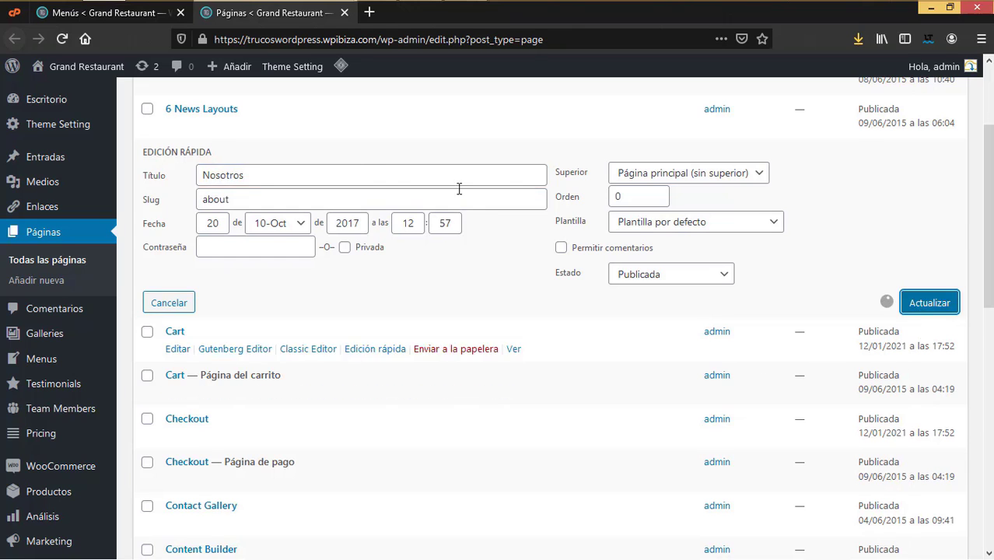
Step: Rename the Contact Gallery page to Contacto, then save the Principal menu
{"action": "scroll", "coordinate": [256, 303], "scroll_direction": "down", "scroll_amount": 5}
{"action": "scroll", "coordinate": [233, 288], "scroll_direction": "up", "scroll_amount": 3}
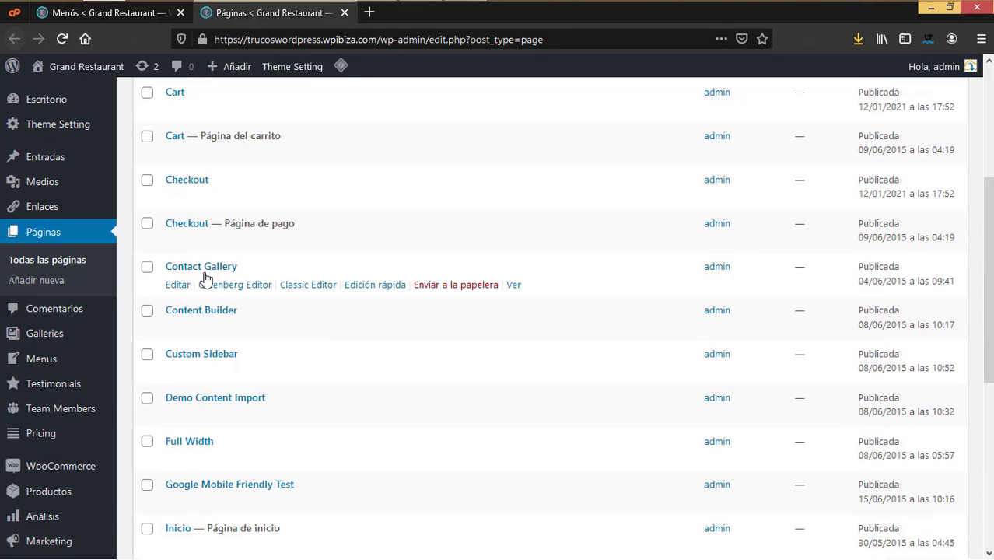
{"action": "left_click", "coordinate": [374, 285]}
{"action": "double_click", "coordinate": [241, 293]}
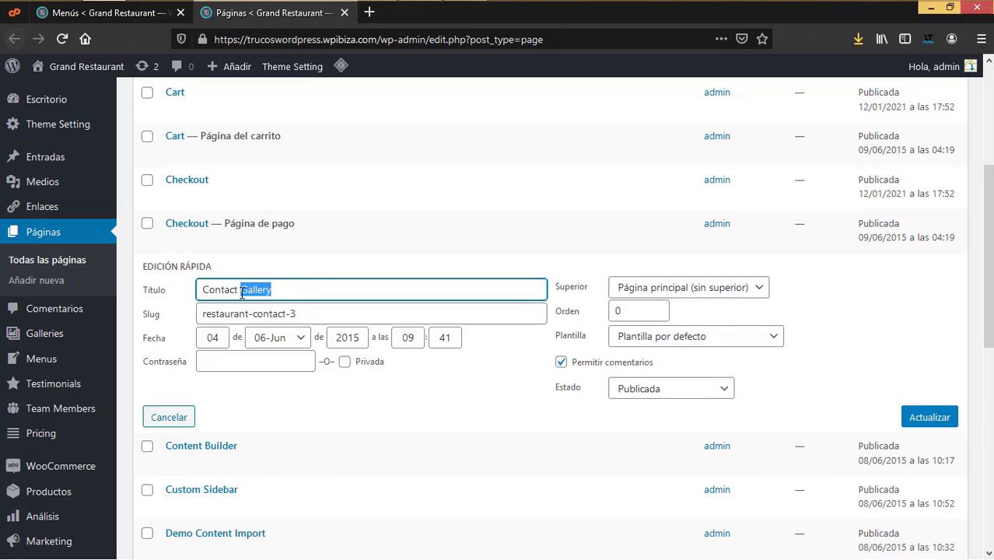
{"action": "type", "text": "ontacto"}
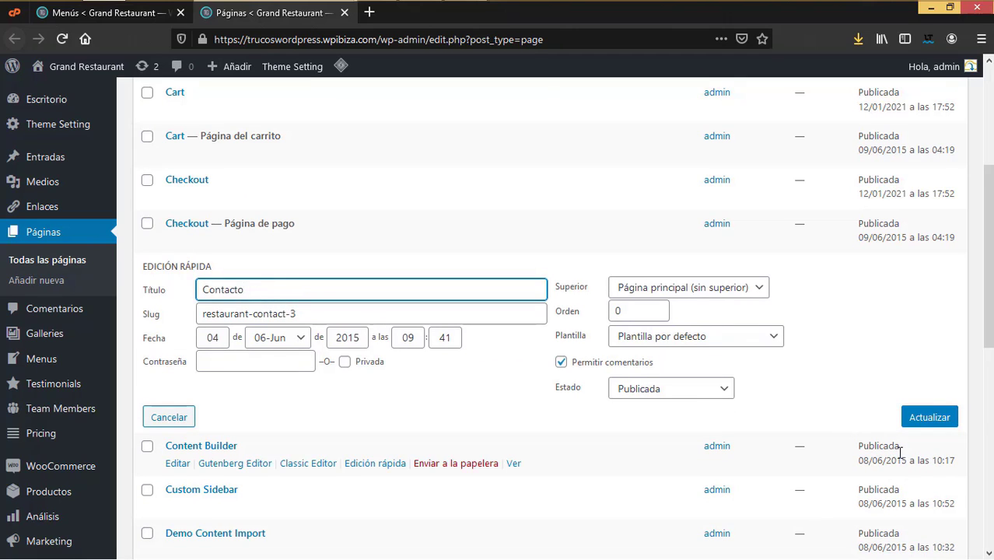
{"action": "left_click", "coordinate": [918, 420]}
{"action": "key", "text": "ctrl+w"}
{"action": "left_click", "coordinate": [923, 288]}
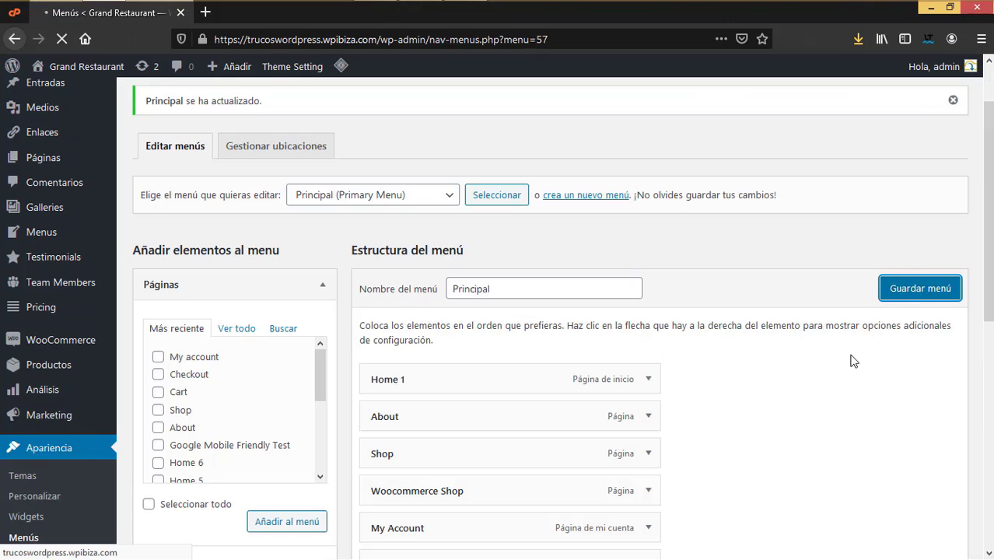
Step: Change the Home 1 menu item's navigation label to Inicio
{"action": "scroll", "coordinate": [614, 431], "scroll_direction": "down", "scroll_amount": 6}
{"action": "scroll", "coordinate": [615, 431], "scroll_direction": "up", "scroll_amount": 2}
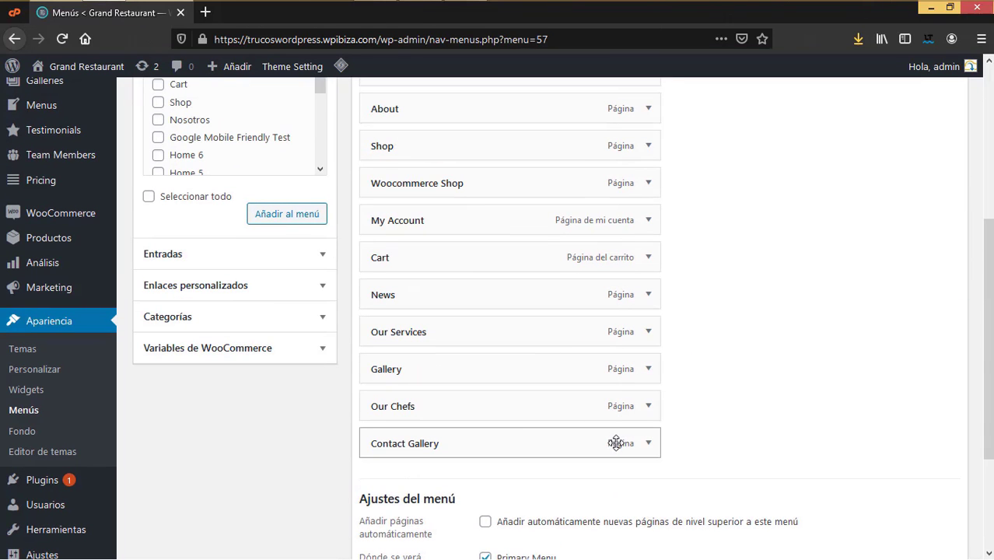
{"action": "scroll", "coordinate": [512, 440], "scroll_direction": "up", "scroll_amount": 2}
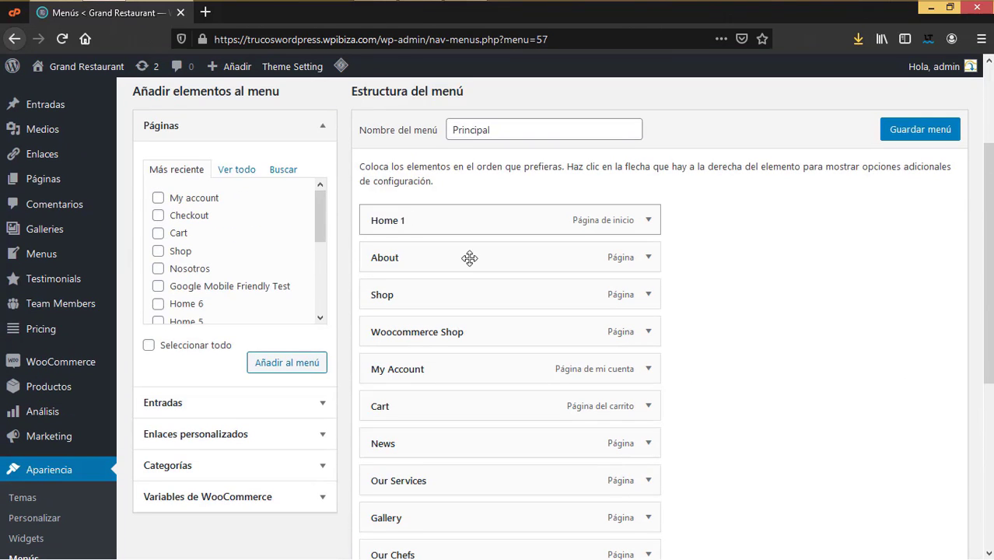
{"action": "left_click", "coordinate": [648, 220]}
{"action": "left_click_drag", "start_coordinate": [410, 270], "coordinate": [336, 269]}
{"action": "type", "text": "Ini"}
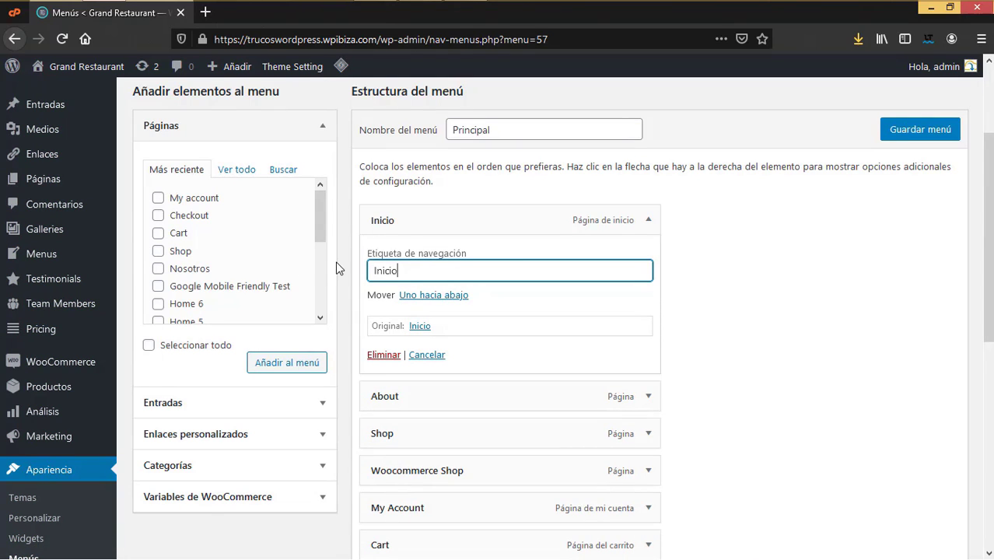
{"action": "type", "text": "cio"}
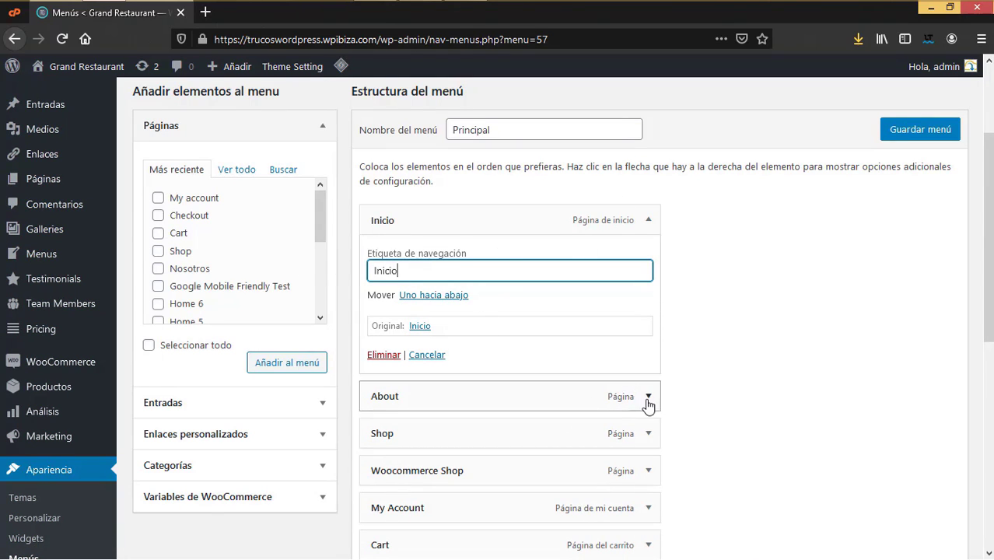
Step: Change the About item's navigation label to Nosotros and collapse both edited items
{"action": "left_click", "coordinate": [649, 396]}
{"action": "left_click_drag", "start_coordinate": [435, 450], "coordinate": [322, 459]}
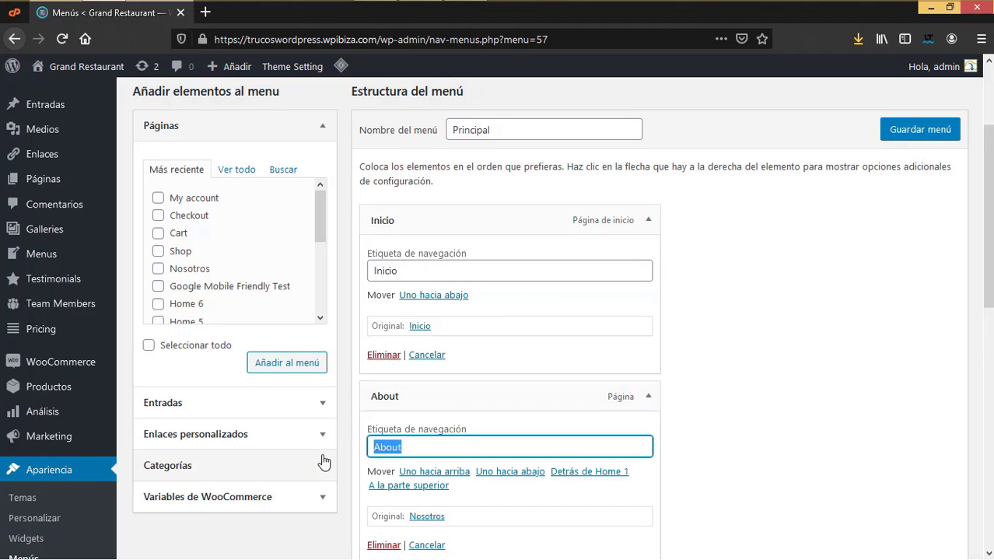
{"action": "type", "text": "Nosotros"}
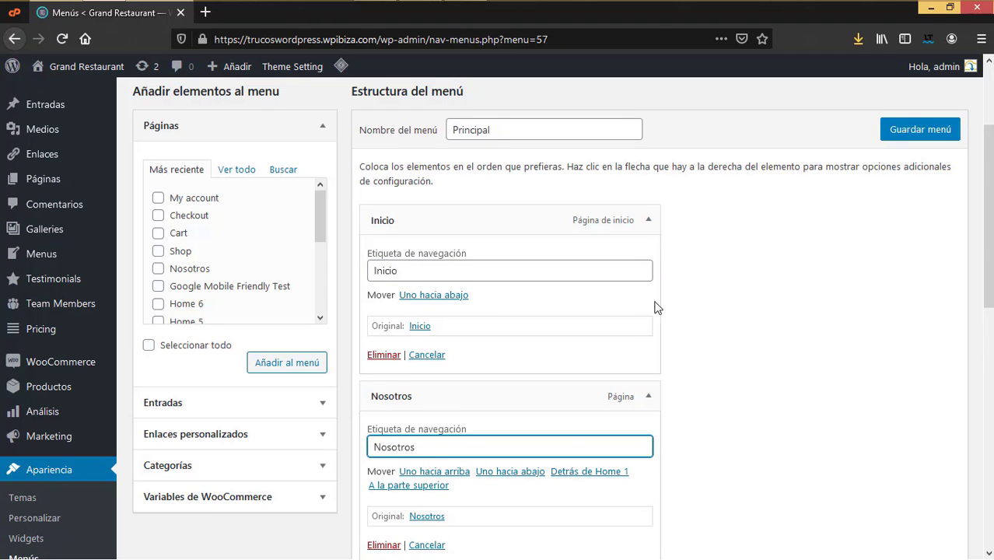
{"action": "left_click", "coordinate": [648, 220]}
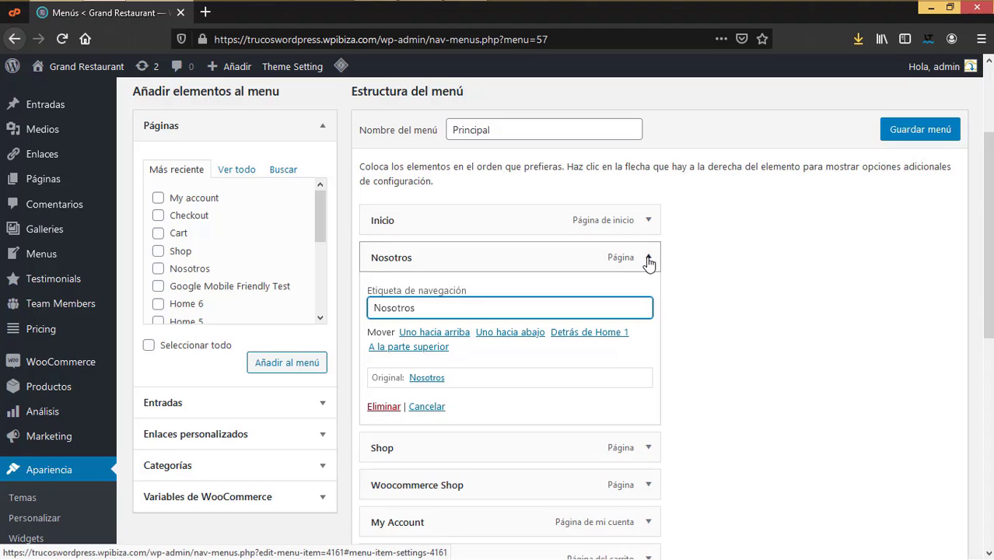
{"action": "left_click", "coordinate": [648, 257]}
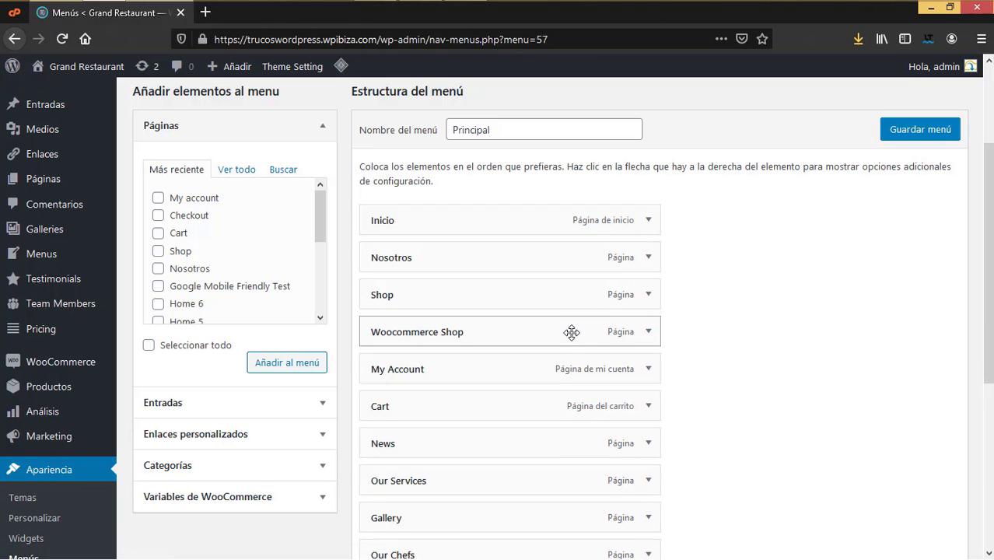
Step: Relabel the Our Services menu item as Nuestros servicios
{"action": "scroll", "coordinate": [568, 358], "scroll_direction": "down", "scroll_amount": 2}
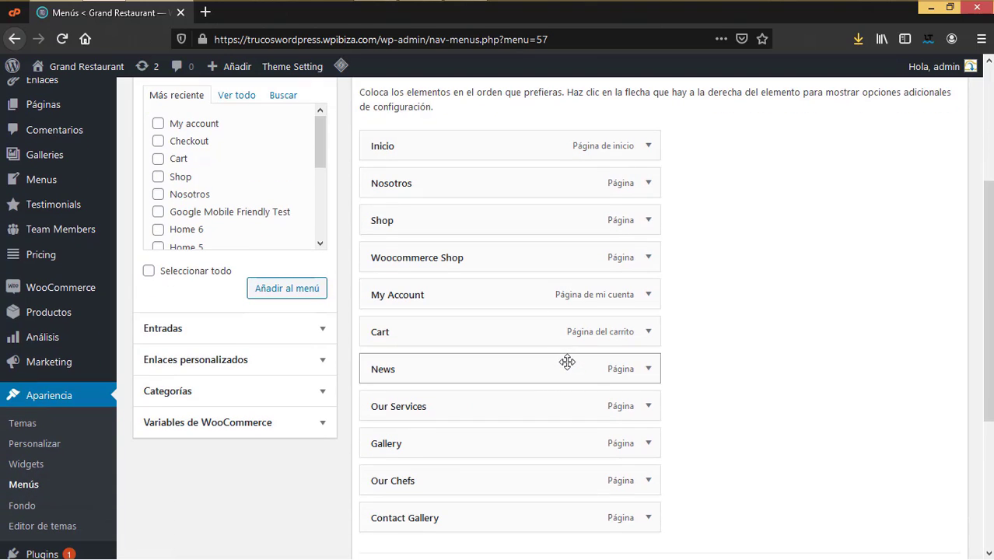
{"action": "left_click", "coordinate": [649, 406]}
{"action": "key", "text": "ctrl+a"}
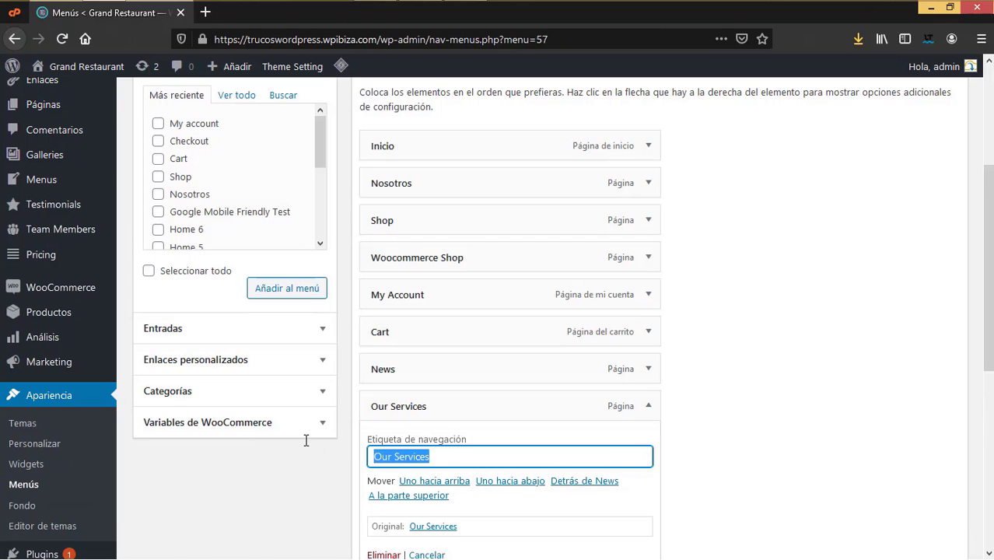
{"action": "type", "text": "Nuestros"}
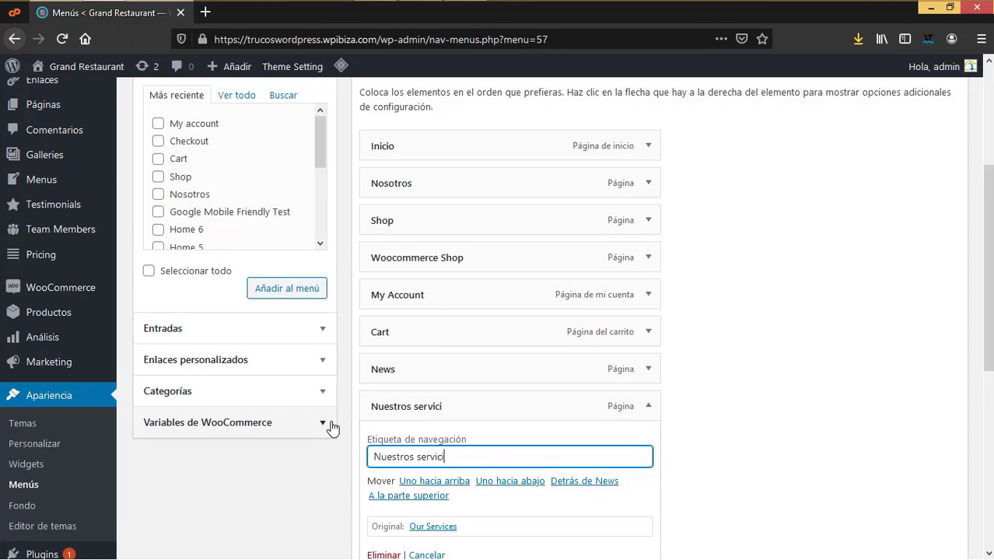
{"action": "type", "text": " servicios"}
{"action": "left_click", "coordinate": [649, 406]}
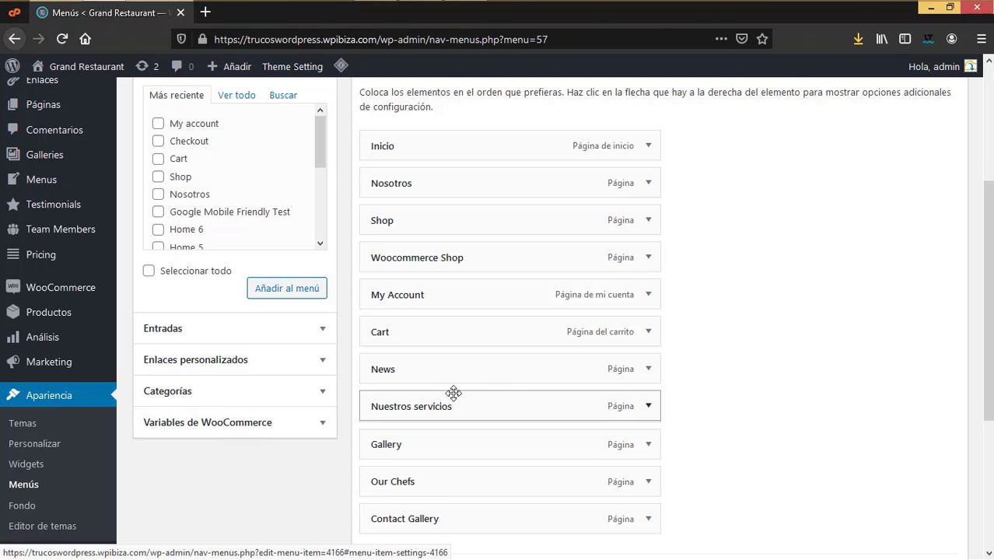
Step: Nest Nuestros servicios under Nosotros and relabel Our Chefs as Nuestros Chefs
{"action": "left_click_drag", "start_coordinate": [460, 254], "coordinate": [452, 212]}
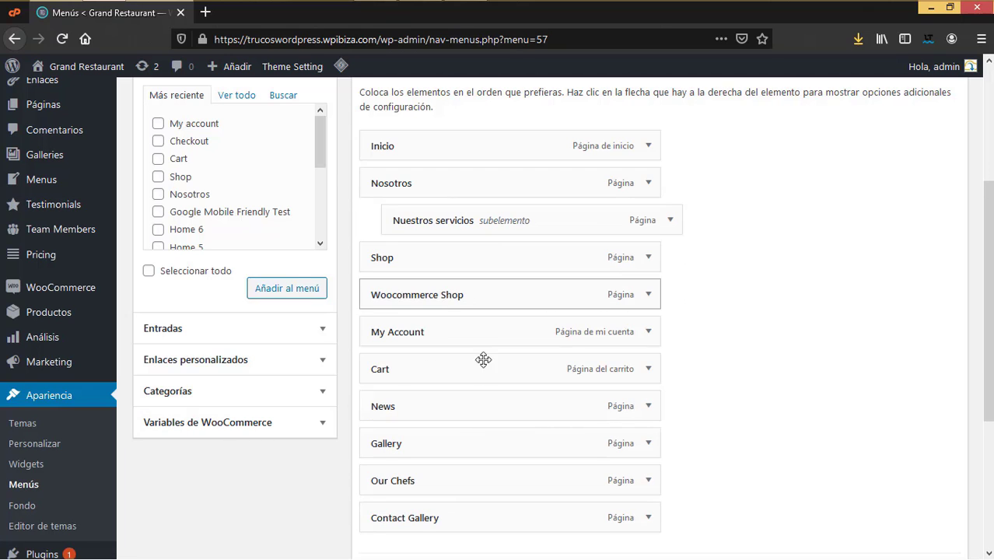
{"action": "left_click", "coordinate": [651, 482]}
{"action": "left_click_drag", "start_coordinate": [390, 530], "coordinate": [292, 528]}
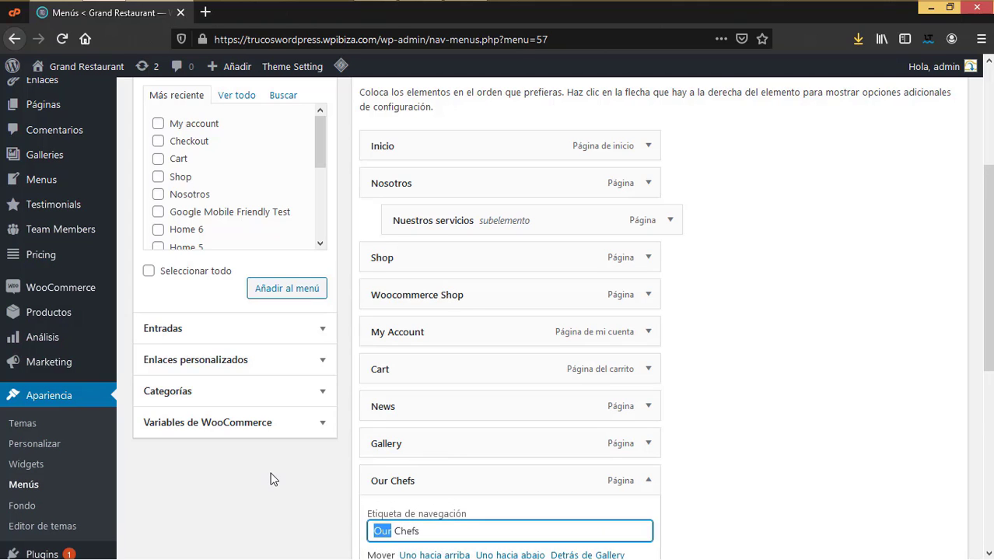
{"action": "type", "text": "Nuestros"}
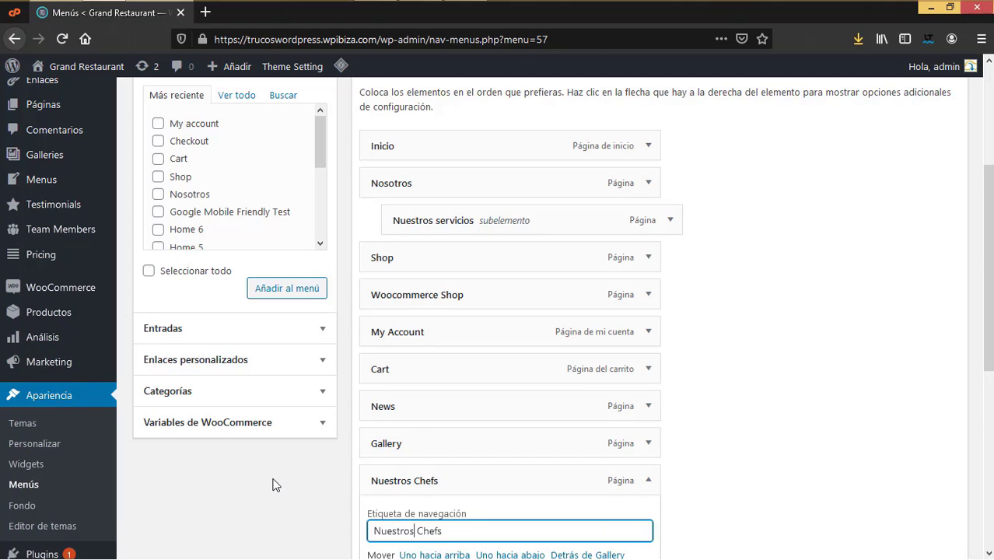
{"action": "scroll", "coordinate": [468, 402], "scroll_direction": "down", "scroll_amount": 3}
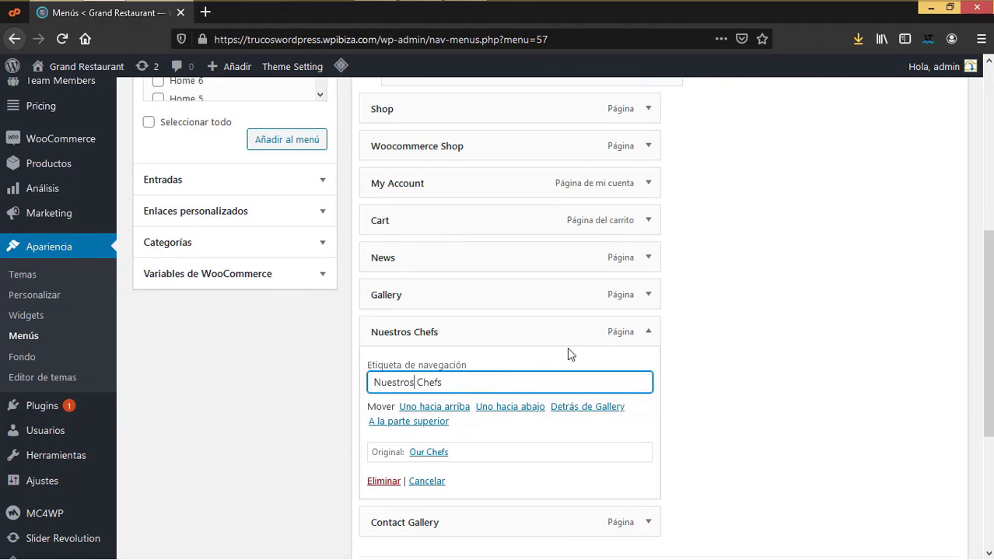
{"action": "left_click", "coordinate": [651, 334]}
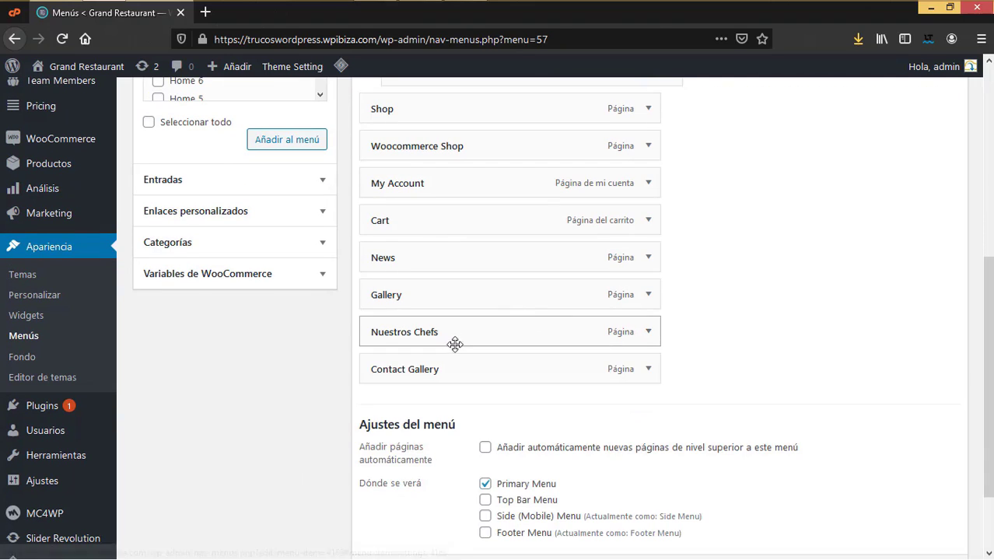
Step: Move Nuestros Chefs under Nosotros, just below Nuestros servicios
{"action": "left_click_drag", "start_coordinate": [420, 331], "coordinate": [413, 446]}
{"action": "scroll", "coordinate": [415, 430], "scroll_direction": "down", "scroll_amount": 3}
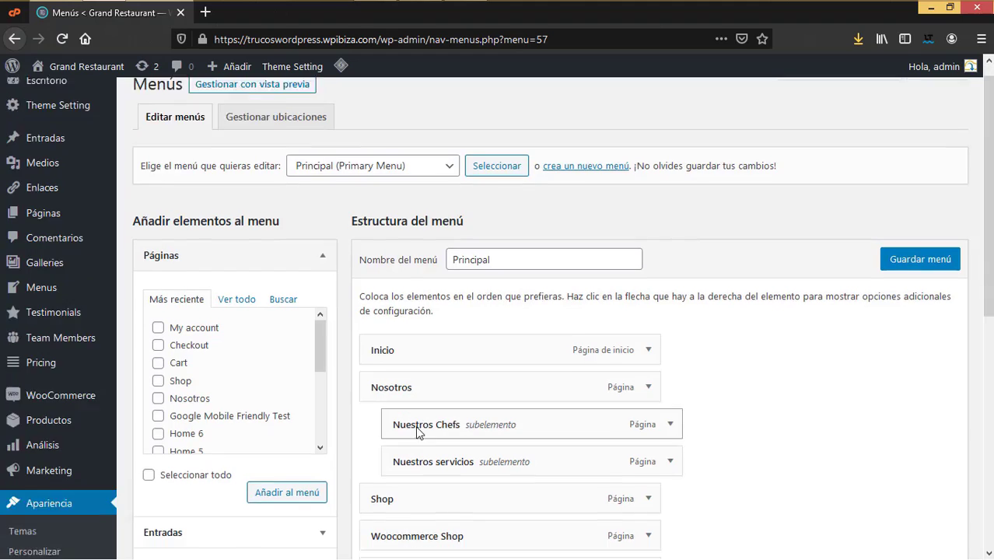
{"action": "left_click_drag", "start_coordinate": [422, 295], "coordinate": [580, 332]}
{"action": "scroll", "coordinate": [675, 369], "scroll_direction": "down", "scroll_amount": 3}
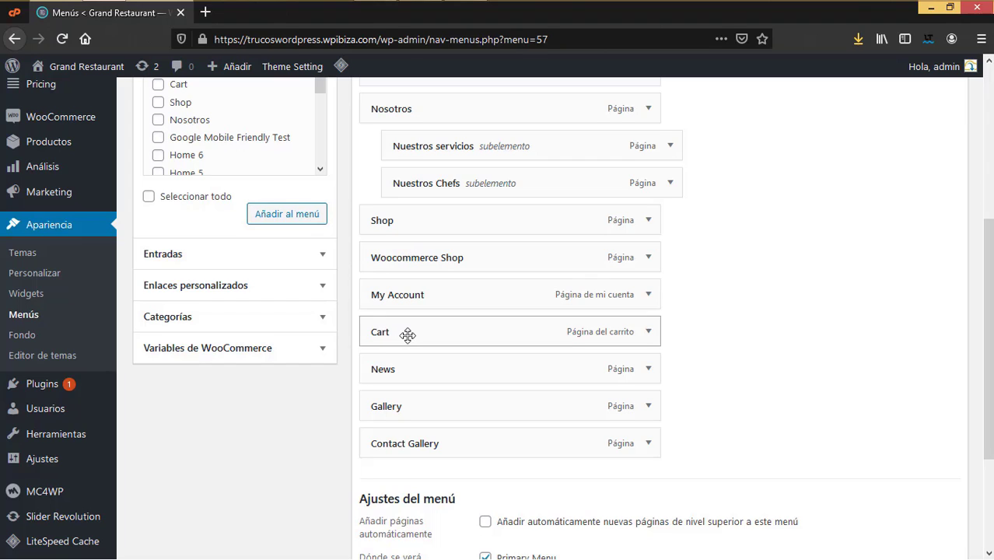
Step: Relabel the My Account entry as Mi cuenta and Cart as Carrito
{"action": "left_click", "coordinate": [648, 295]}
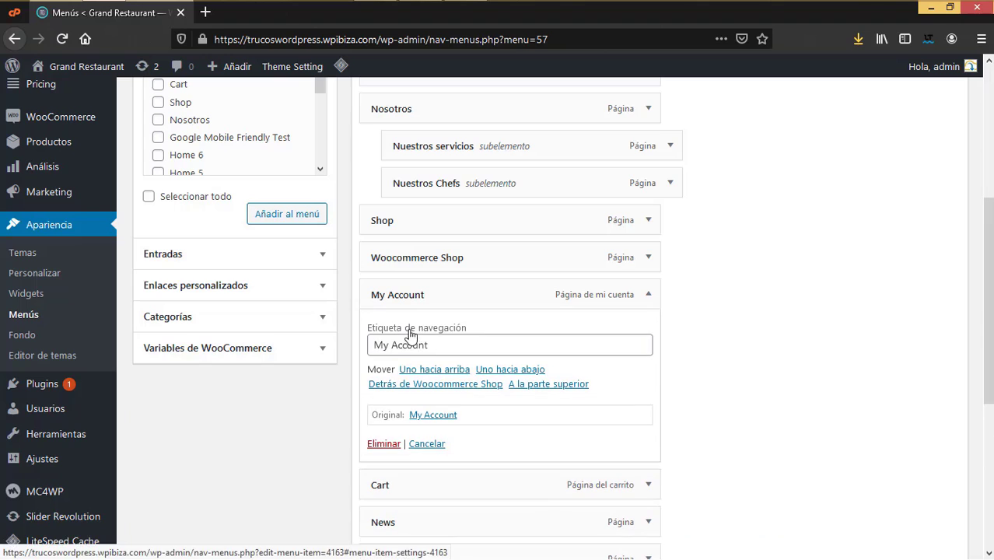
{"action": "left_click_drag", "start_coordinate": [462, 342], "coordinate": [333, 348]}
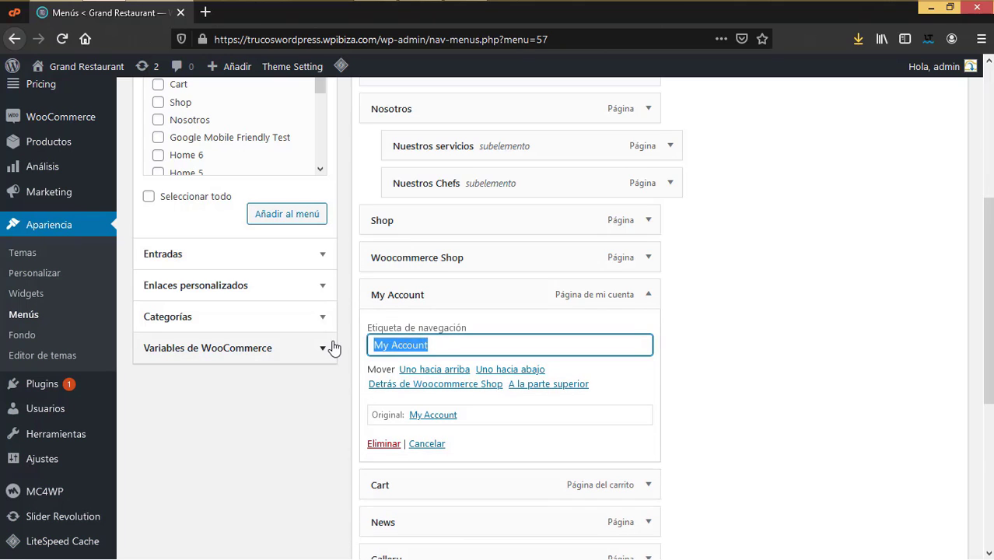
{"action": "type", "text": "Mi"}
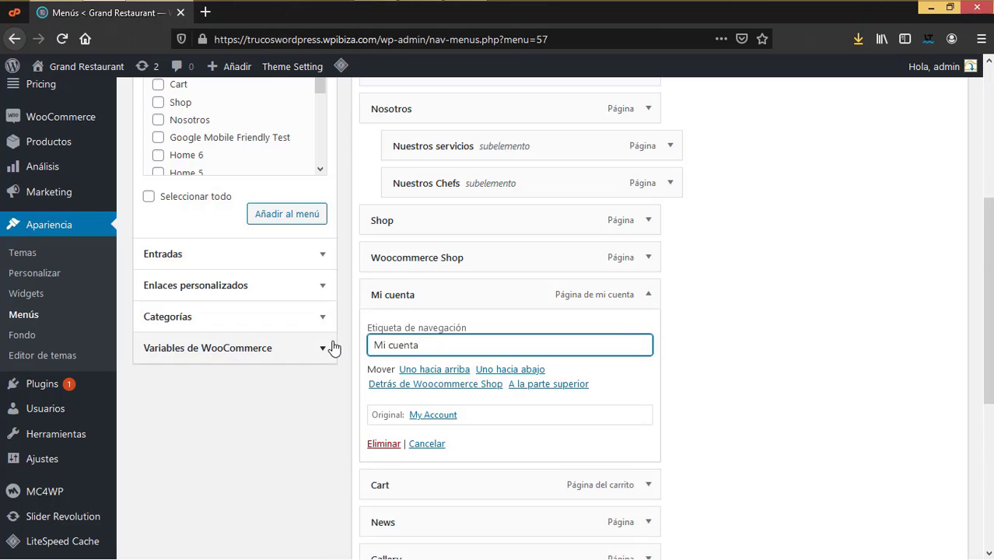
{"action": "left_click", "coordinate": [648, 295]}
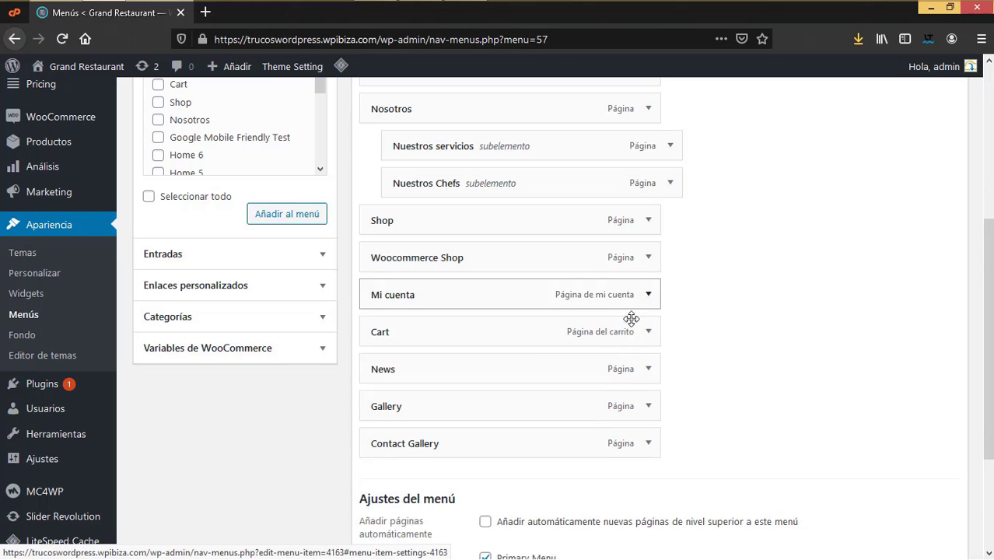
{"action": "left_click", "coordinate": [649, 332]}
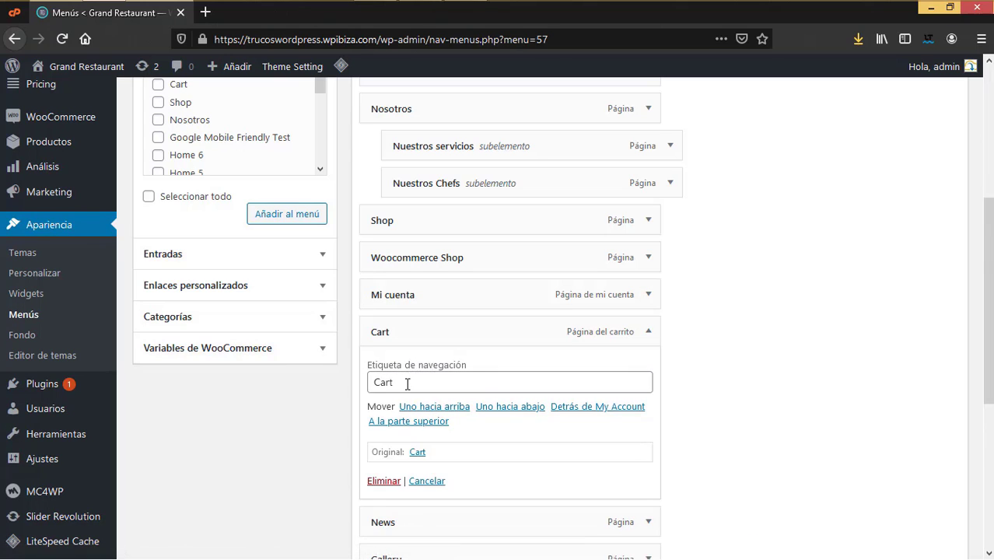
{"action": "left_click", "coordinate": [407, 383]}
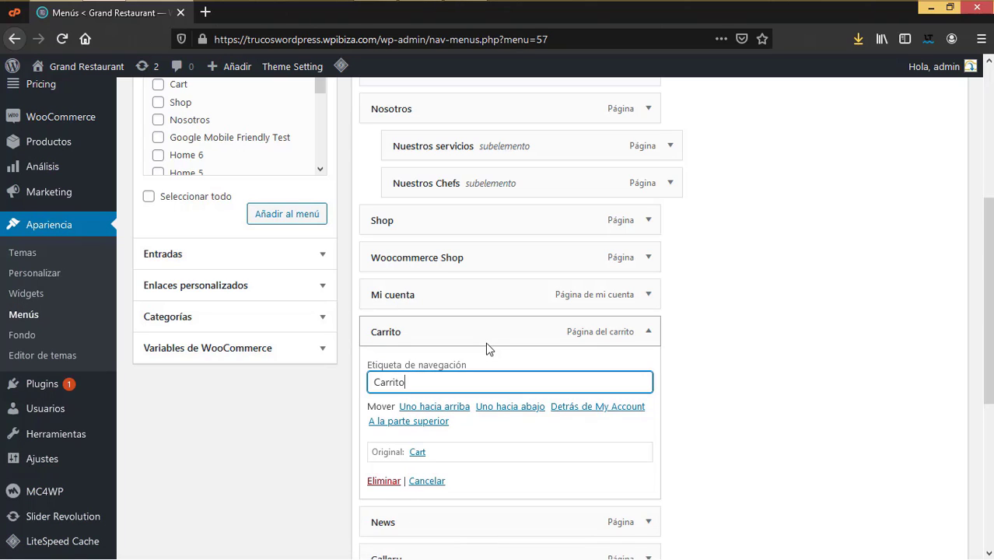
{"action": "left_click", "coordinate": [649, 332]}
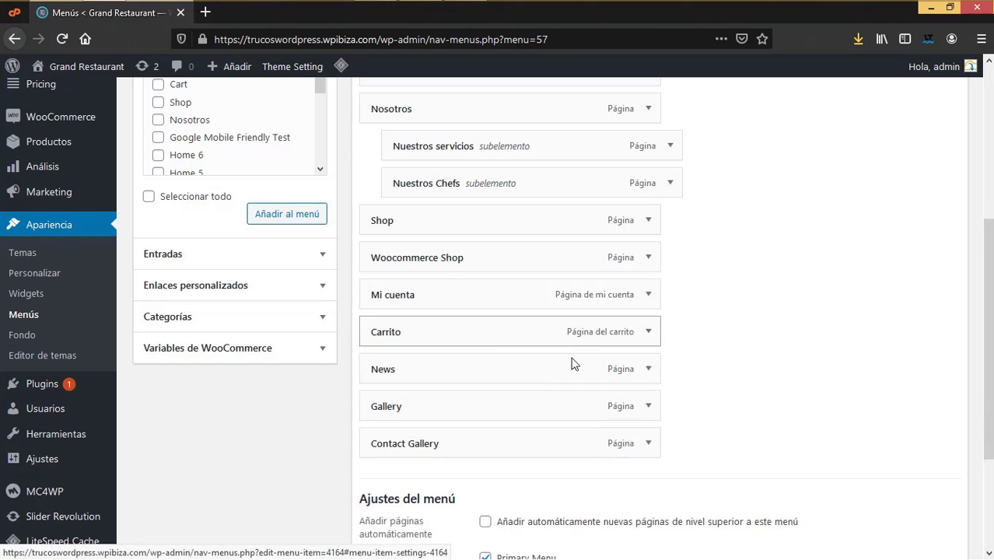
Step: Relabel the News entry as Blog and Gallery as Galeria
{"action": "left_click", "coordinate": [649, 371]}
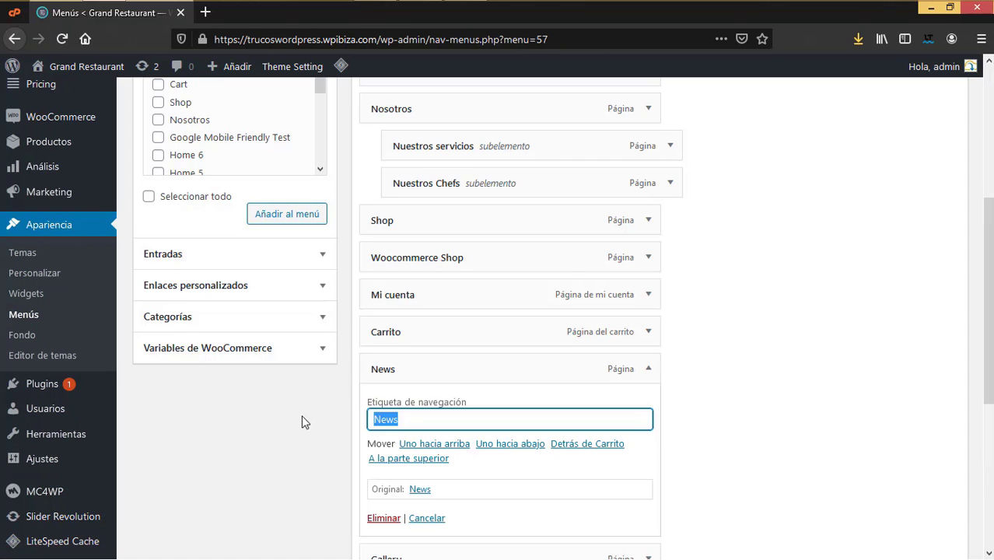
{"action": "type", "text": "Blog"}
{"action": "left_click", "coordinate": [648, 371]}
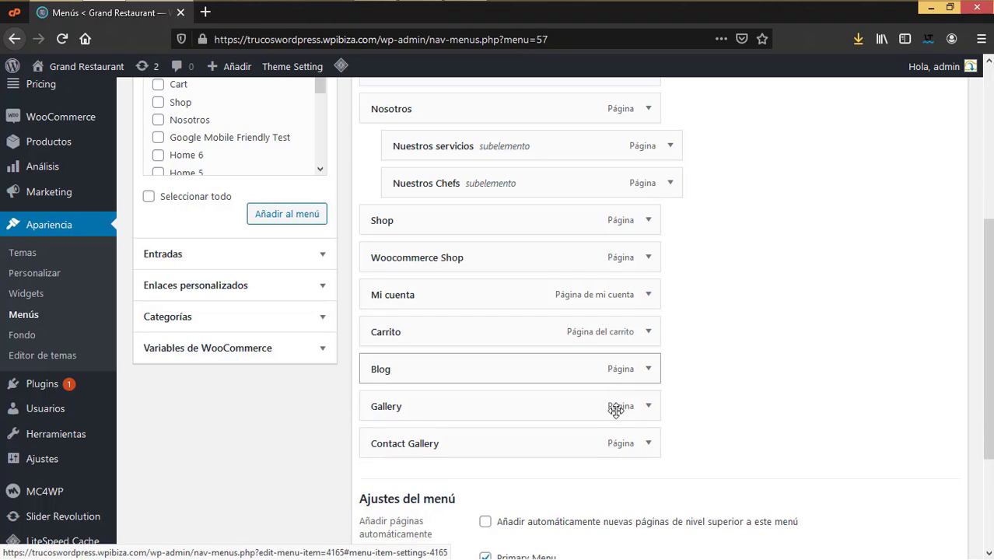
{"action": "left_click", "coordinate": [649, 406]}
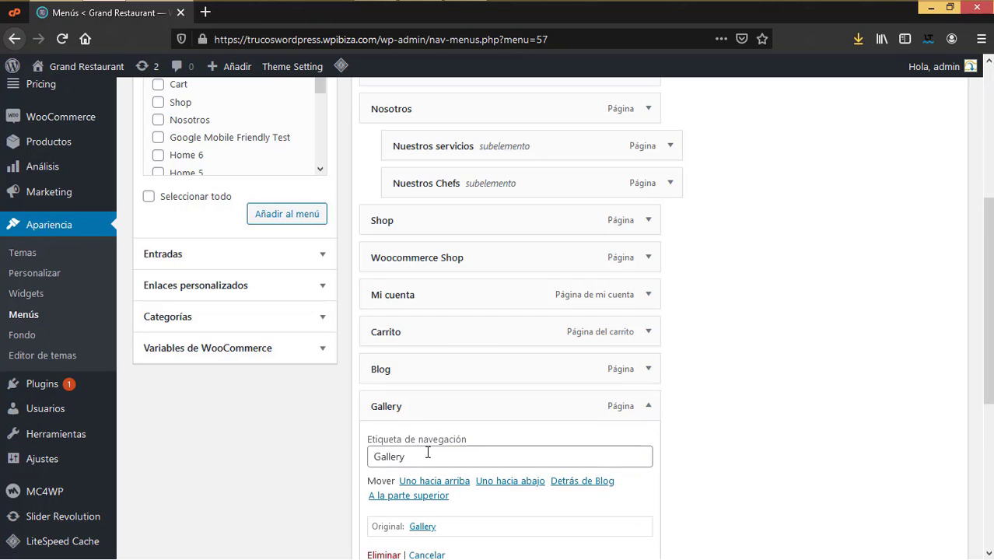
{"action": "left_click", "coordinate": [428, 453]}
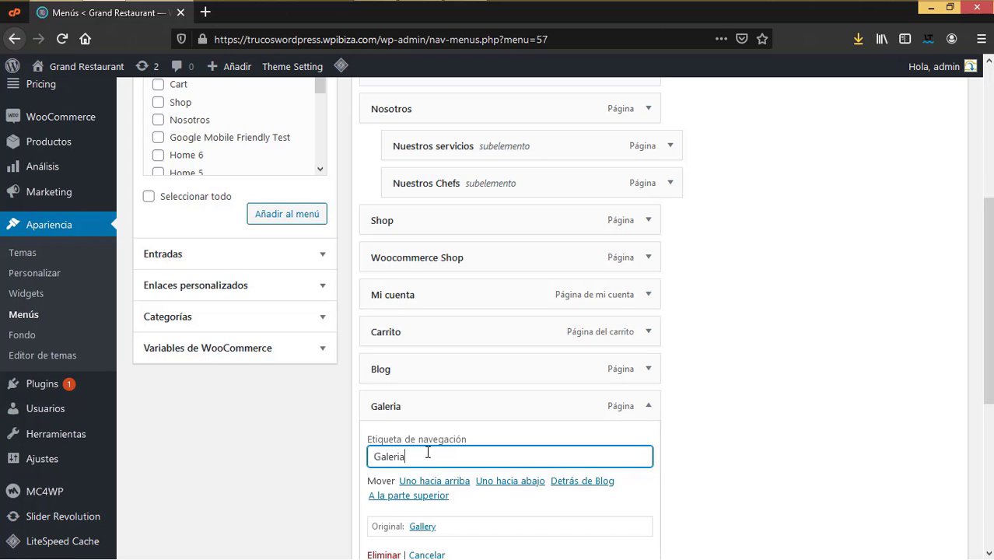
{"action": "scroll", "coordinate": [446, 436], "scroll_direction": "up", "scroll_amount": 2}
{"action": "scroll", "coordinate": [651, 336], "scroll_direction": "down", "scroll_amount": 3}
{"action": "left_click", "coordinate": [650, 332]}
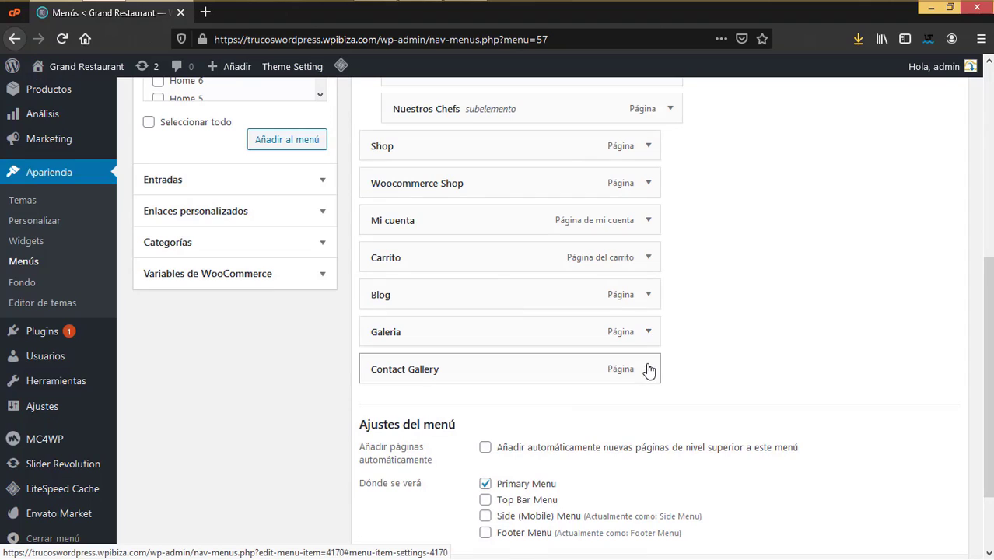
Step: Relabel the Contact Gallery entry as Contacto
{"action": "left_click", "coordinate": [567, 376]}
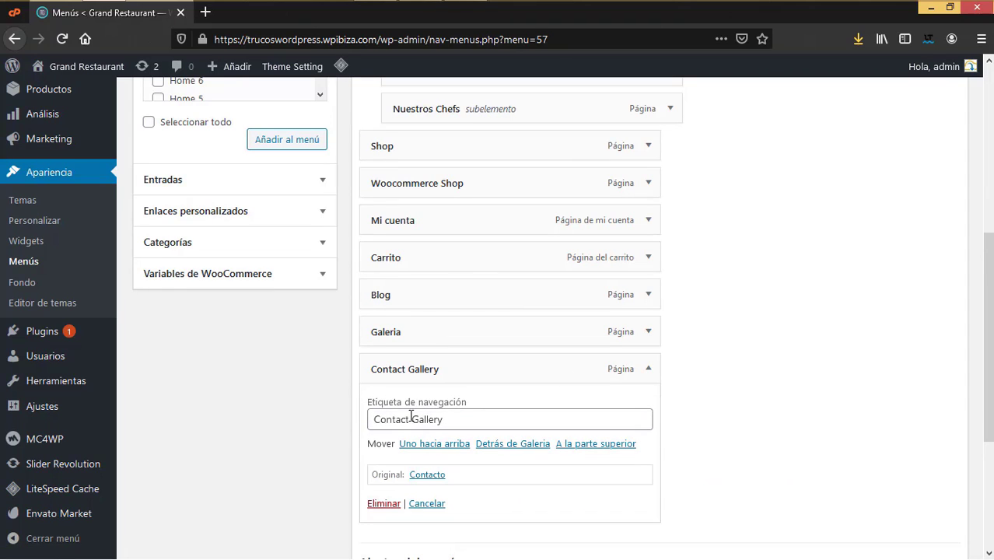
{"action": "left_click_drag", "start_coordinate": [411, 418], "coordinate": [546, 418]}
{"action": "type", "text": "ontacto"}
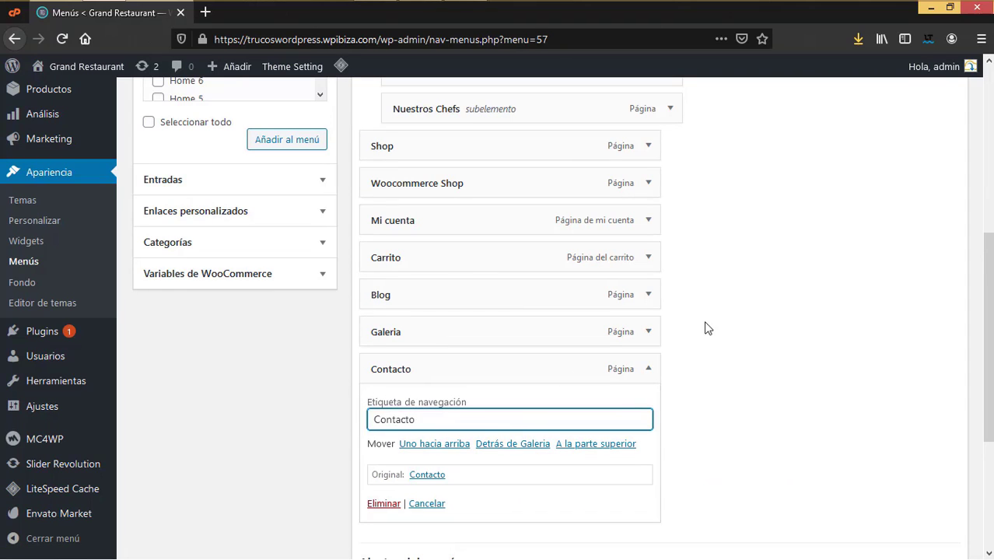
{"action": "left_click", "coordinate": [648, 371]}
Step: Save the Principal menu and open the live site in a new tab
{"action": "scroll", "coordinate": [696, 401], "scroll_direction": "up", "scroll_amount": 3}
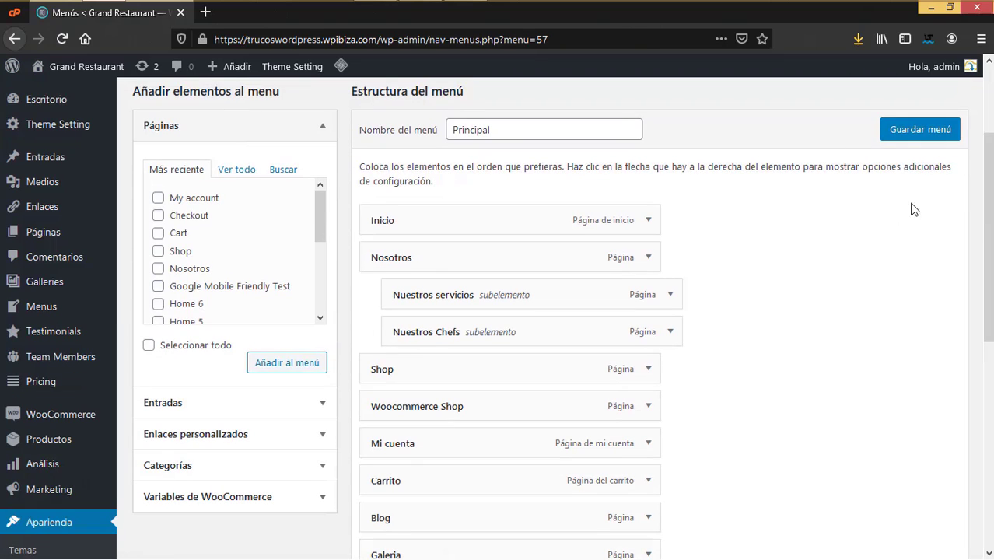
{"action": "left_click", "coordinate": [906, 131]}
{"action": "mouse_move", "coordinate": [91, 84]}
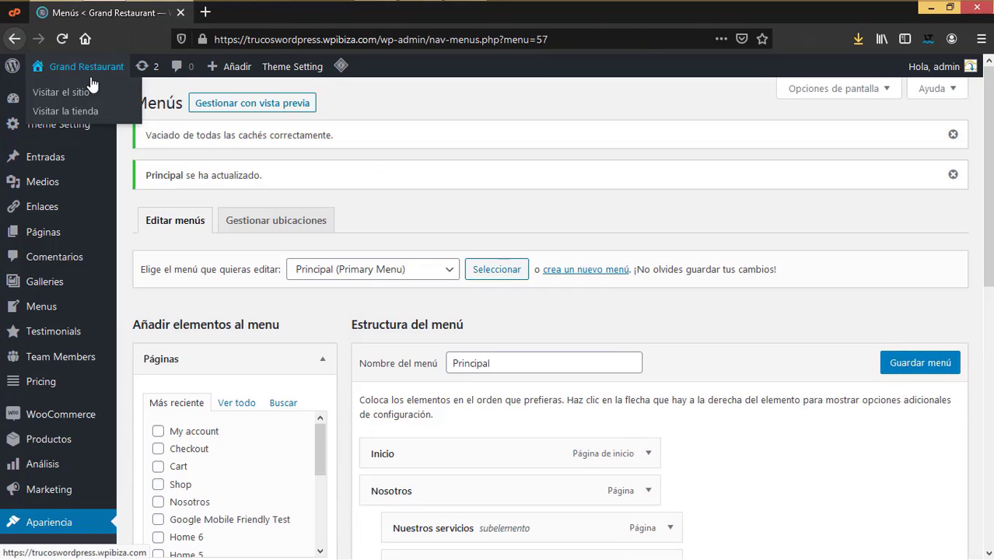
{"action": "right_click", "coordinate": [66, 93]}
{"action": "left_click", "coordinate": [140, 104]}
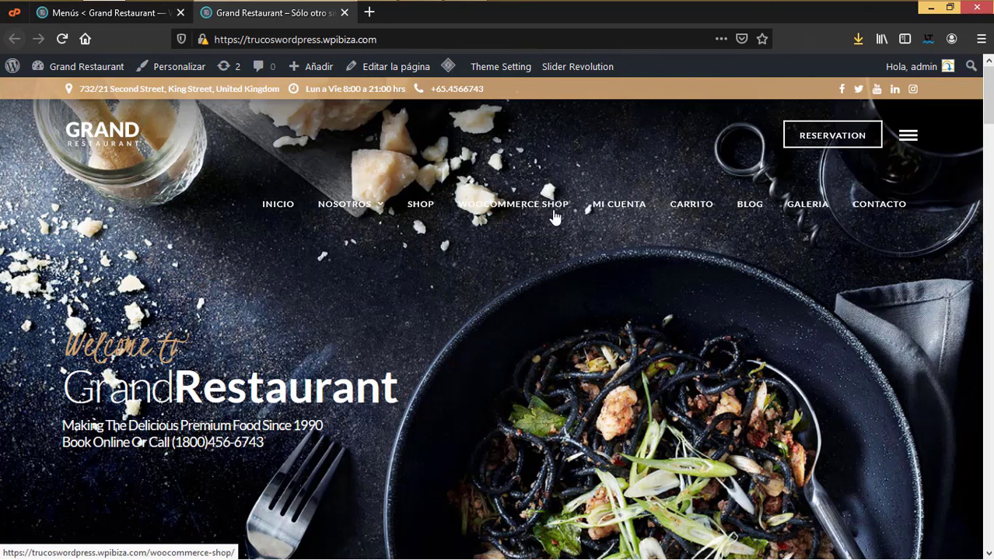
Step: Check the Shop, Woocommerce Shop and Contacto pages on the live site, then return to Menús
{"action": "left_click", "coordinate": [414, 212]}
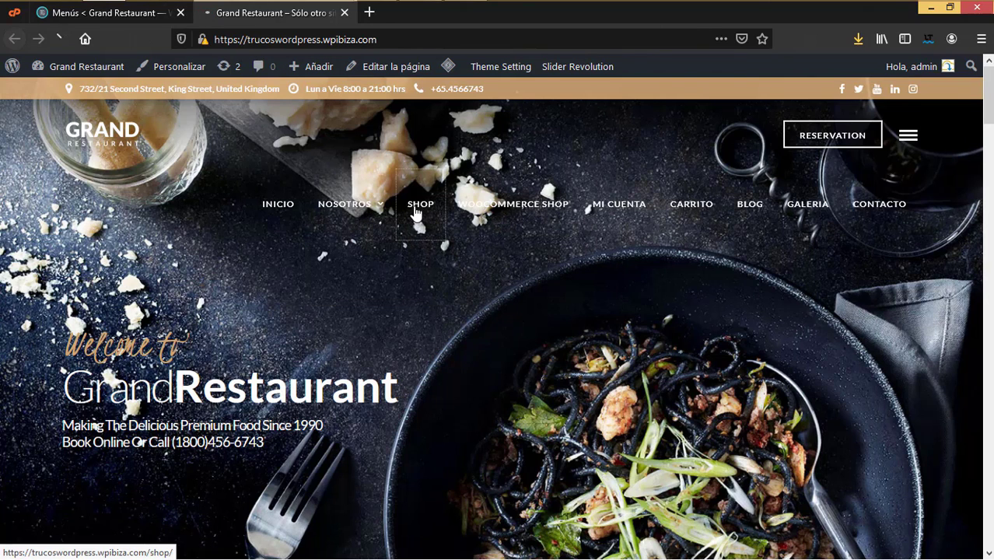
{"action": "left_click", "coordinate": [514, 210]}
{"action": "scroll", "coordinate": [632, 346], "scroll_direction": "down", "scroll_amount": 10}
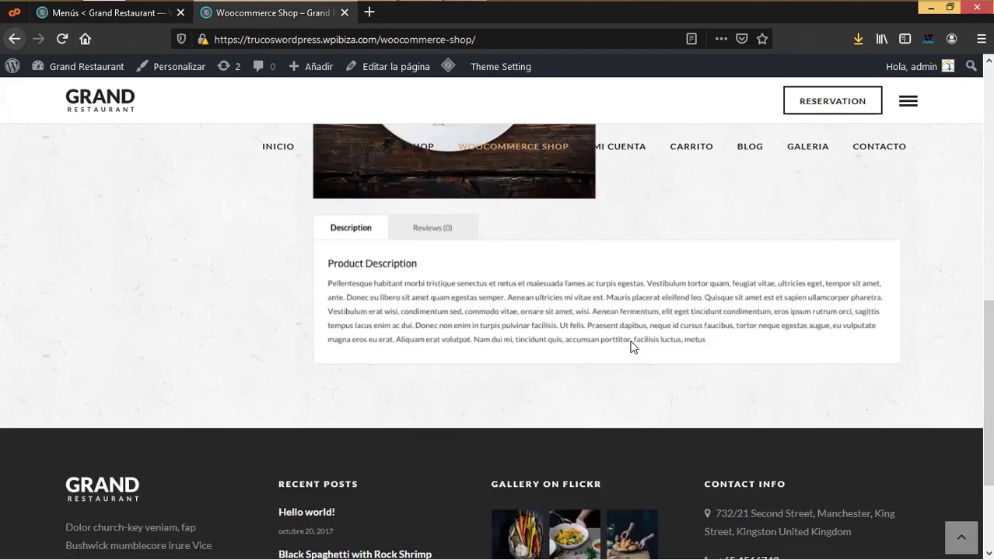
{"action": "scroll", "coordinate": [632, 346], "scroll_direction": "up", "scroll_amount": 5}
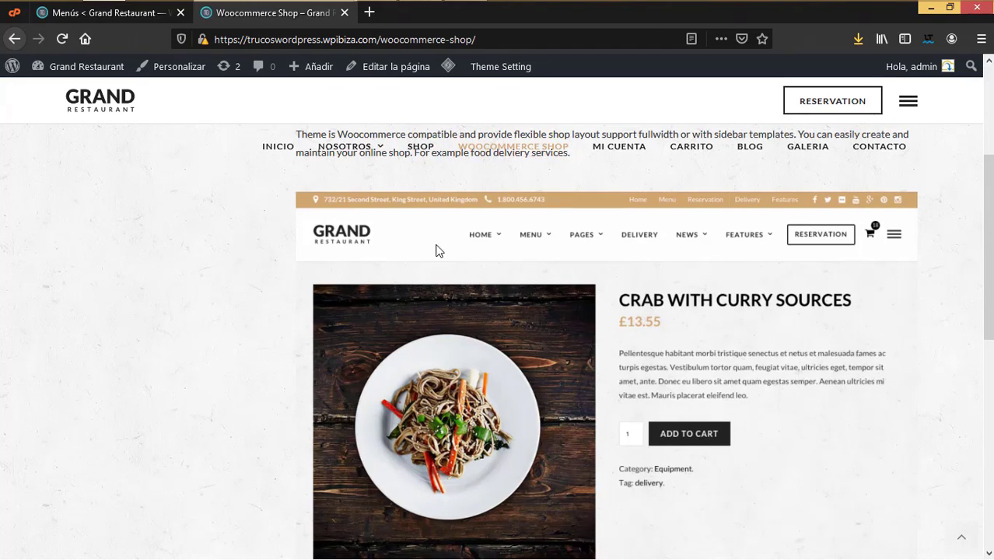
{"action": "scroll", "coordinate": [638, 336], "scroll_direction": "up", "scroll_amount": 3}
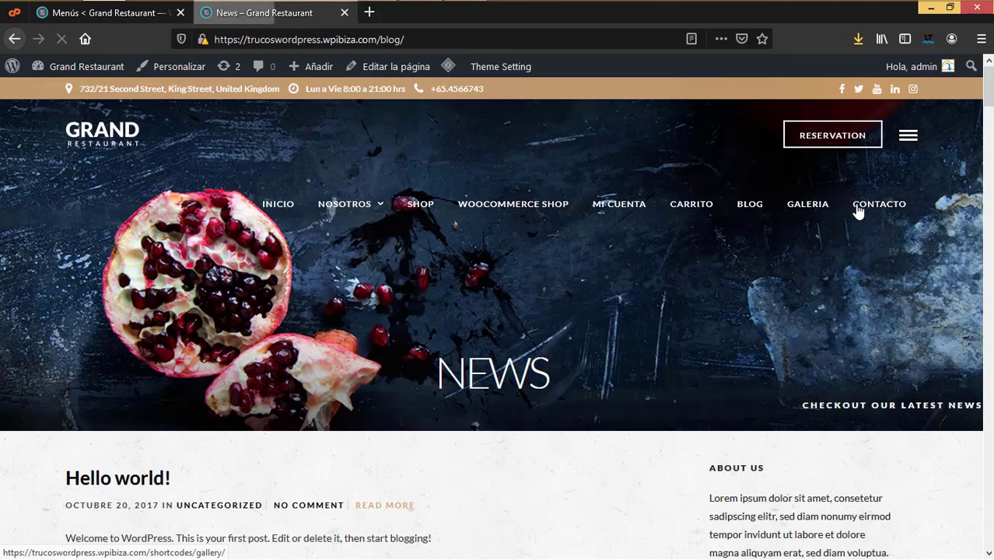
{"action": "left_click", "coordinate": [877, 210]}
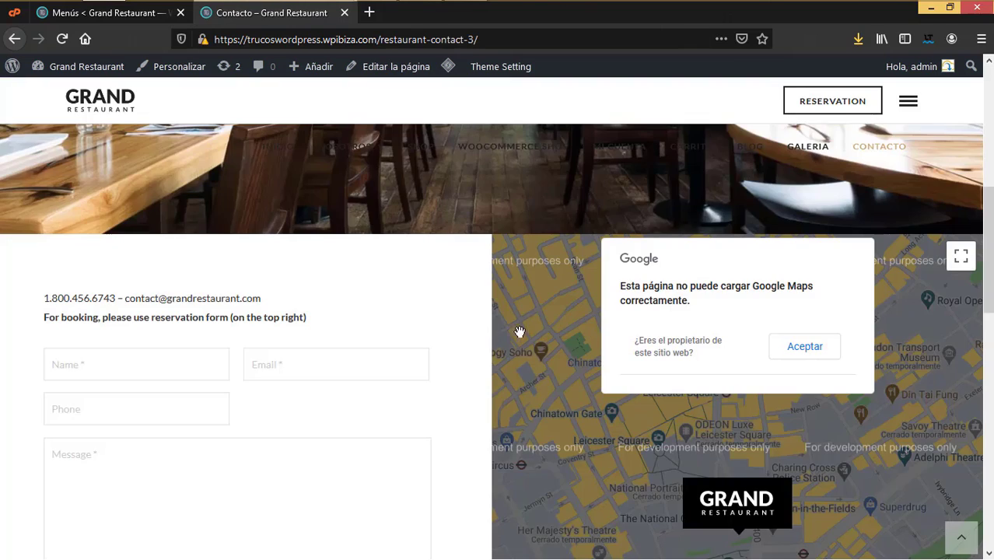
{"action": "scroll", "coordinate": [282, 348], "scroll_direction": "down", "scroll_amount": 2}
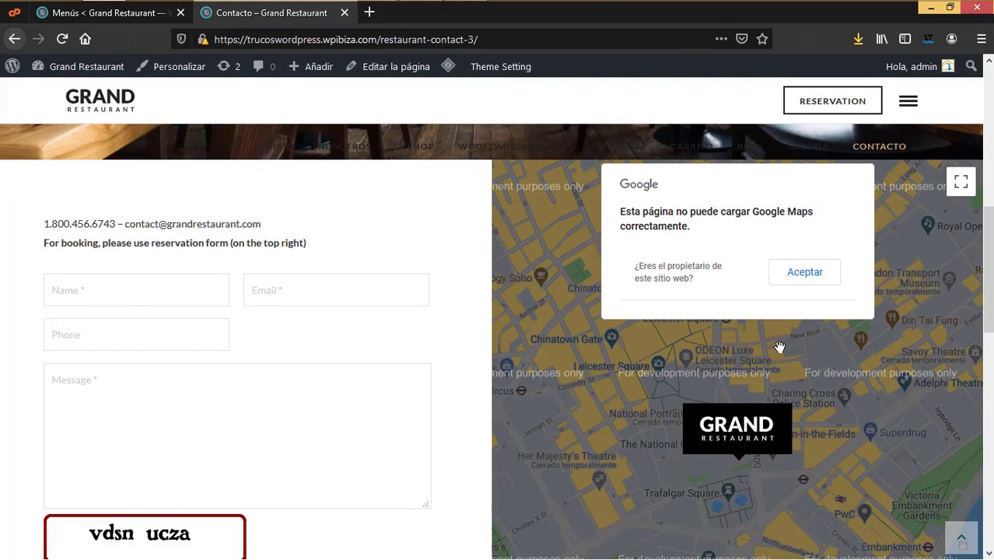
{"action": "scroll", "coordinate": [527, 476], "scroll_direction": "down", "scroll_amount": 6}
{"action": "scroll", "coordinate": [536, 453], "scroll_direction": "up", "scroll_amount": 9}
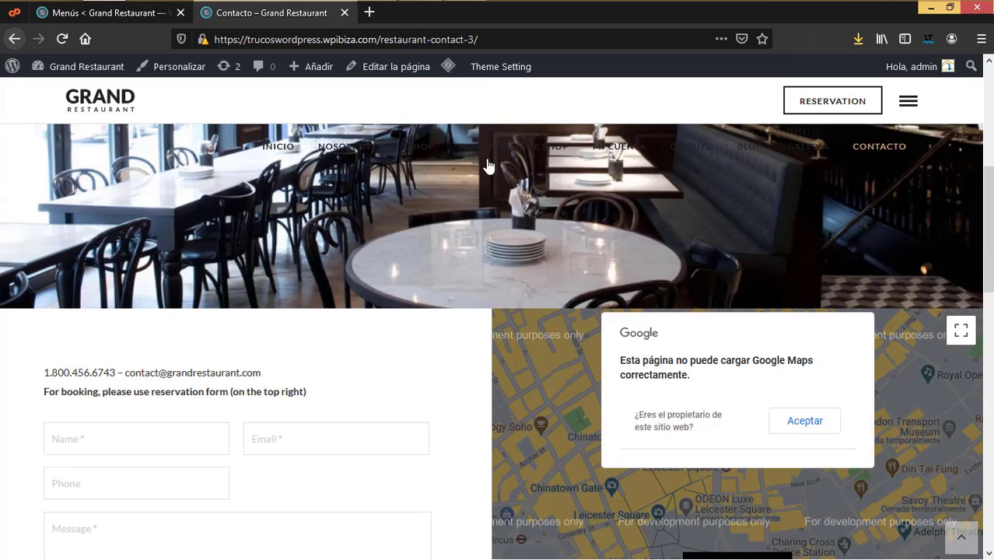
{"action": "scroll", "coordinate": [486, 233], "scroll_direction": "up", "scroll_amount": 5}
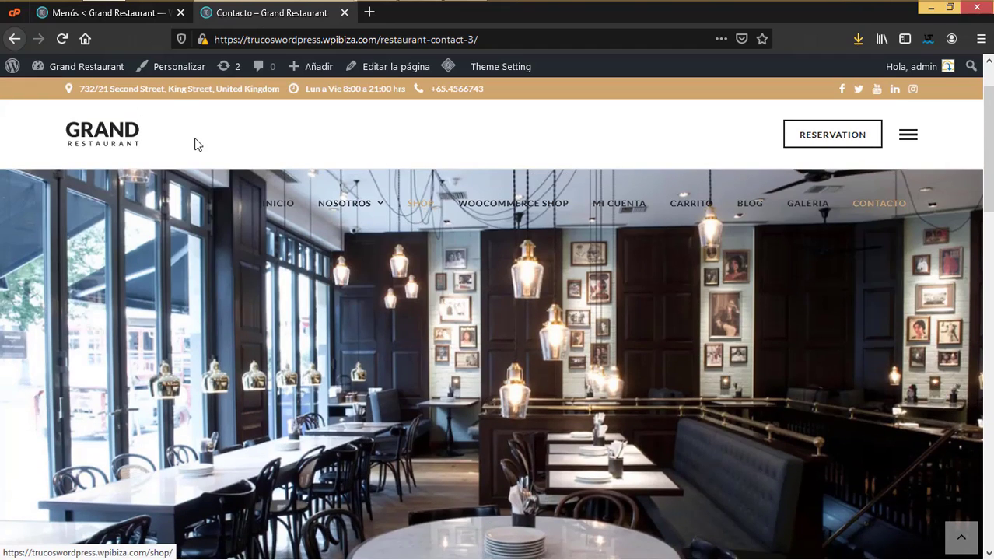
{"action": "left_click", "coordinate": [109, 13]}
{"action": "scroll", "coordinate": [498, 379], "scroll_direction": "down", "scroll_amount": 5}
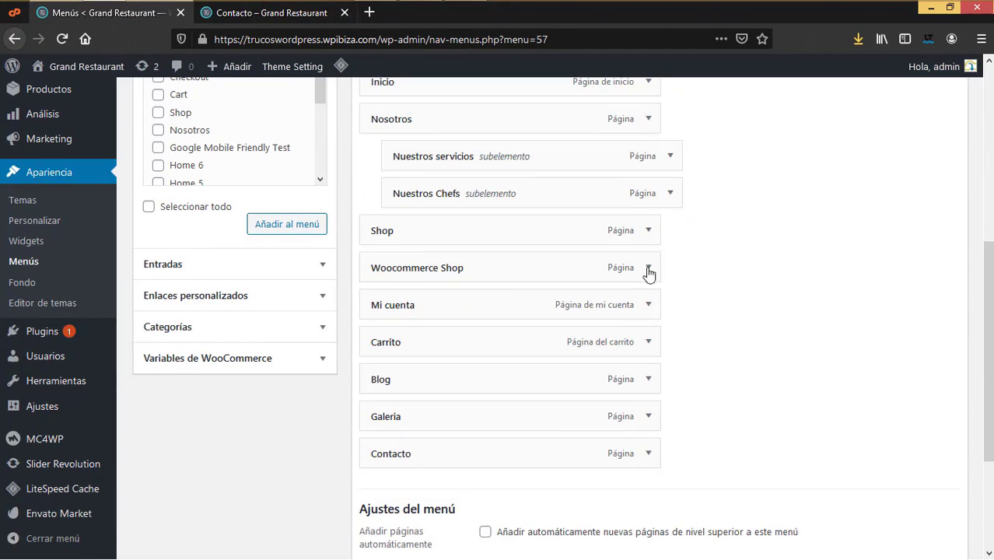
Step: Remove the Woocommerce Shop entry and relabel Shop as Tienda
{"action": "left_click", "coordinate": [648, 268]}
{"action": "left_click", "coordinate": [383, 417]}
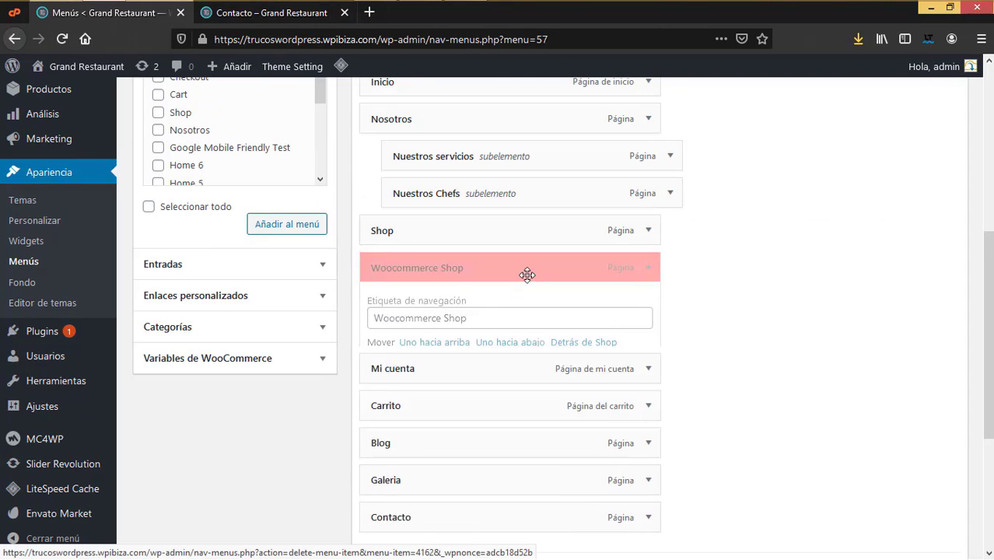
{"action": "left_click", "coordinate": [552, 237]}
{"action": "left_click_drag", "start_coordinate": [439, 276], "coordinate": [305, 278]}
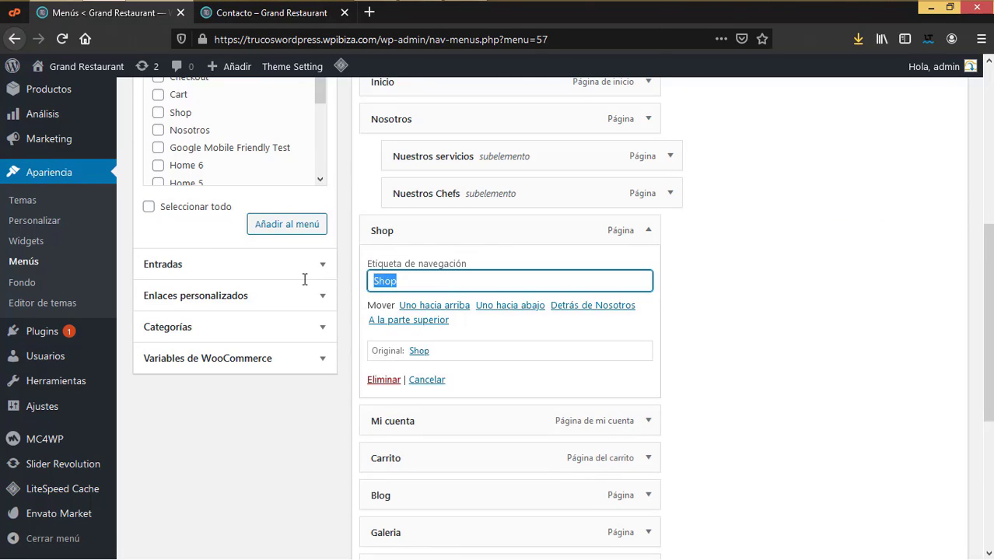
{"action": "type", "text": "T"}
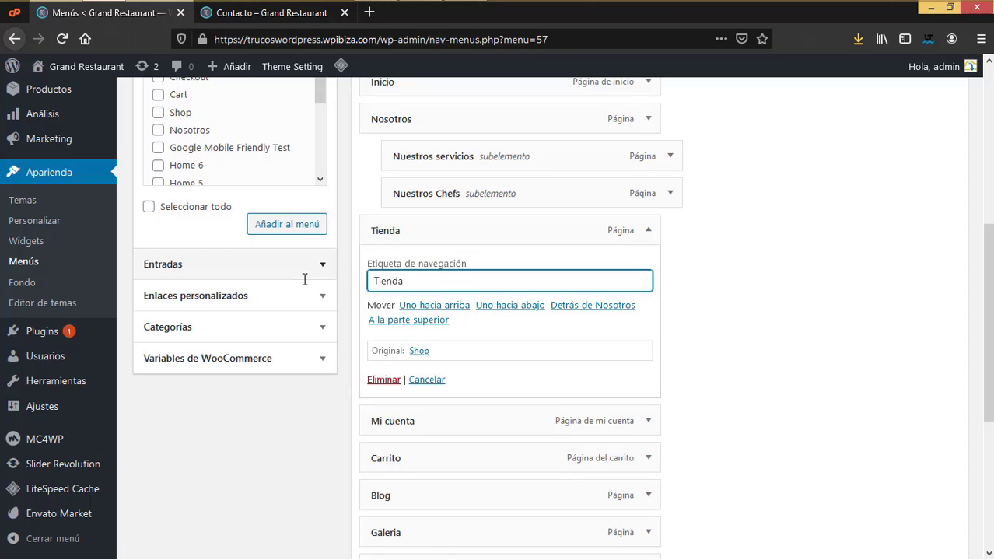
{"action": "type", "text": "ienda"}
{"action": "left_click", "coordinate": [643, 237]}
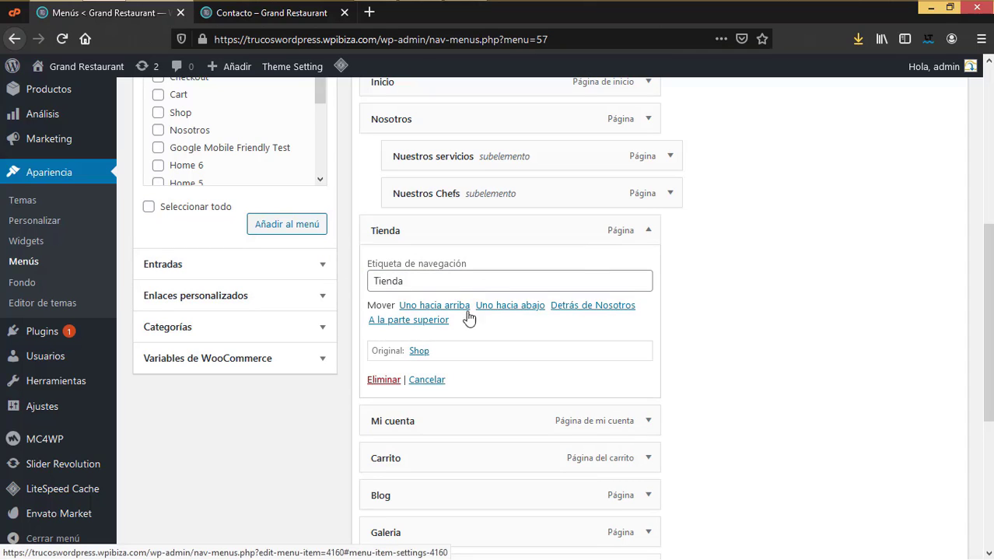
Step: Nest Mi cuenta and Carrito under Tienda and save the Principal menu
{"action": "left_click", "coordinate": [658, 238]}
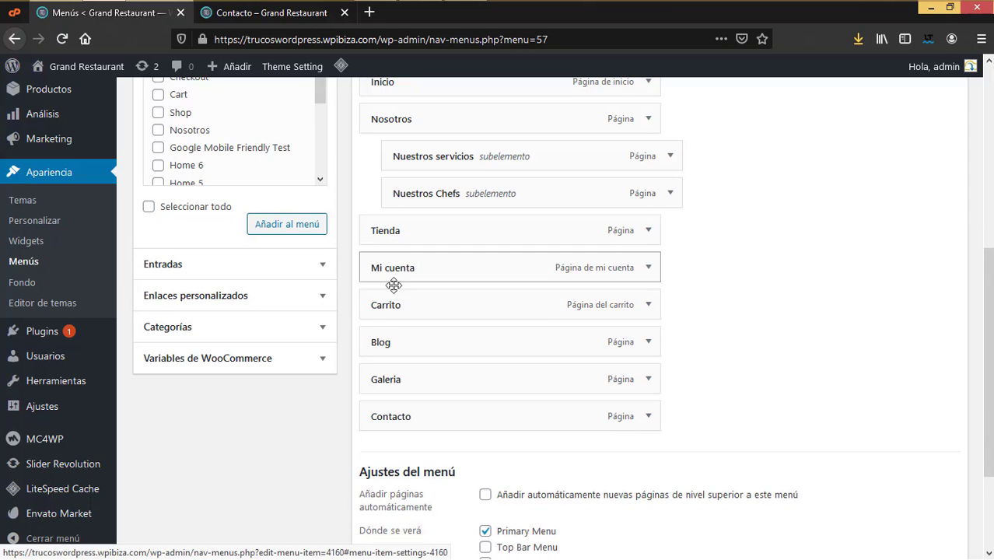
{"action": "left_click_drag", "start_coordinate": [415, 269], "coordinate": [443, 294]}
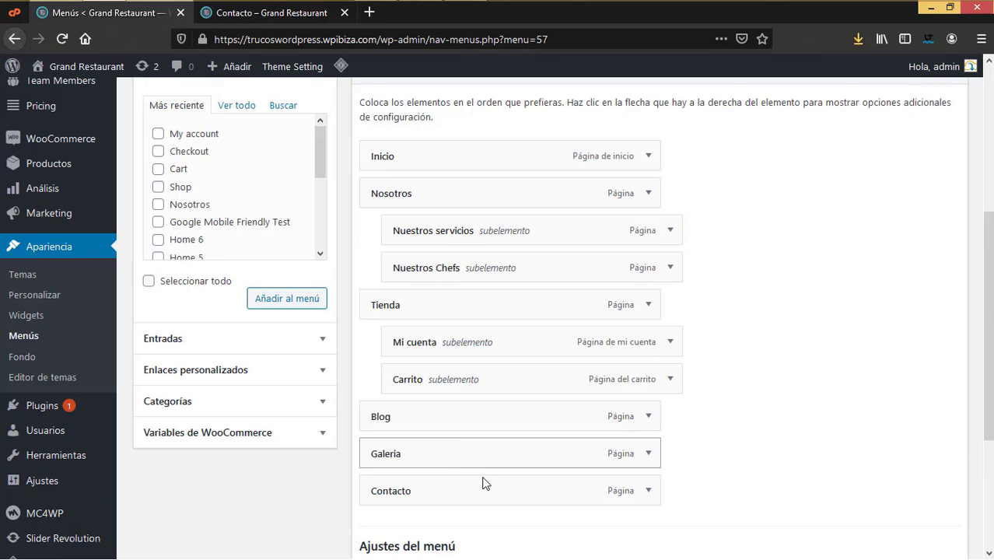
{"action": "scroll", "coordinate": [470, 473], "scroll_direction": "down", "scroll_amount": 4}
{"action": "left_click", "coordinate": [928, 484]}
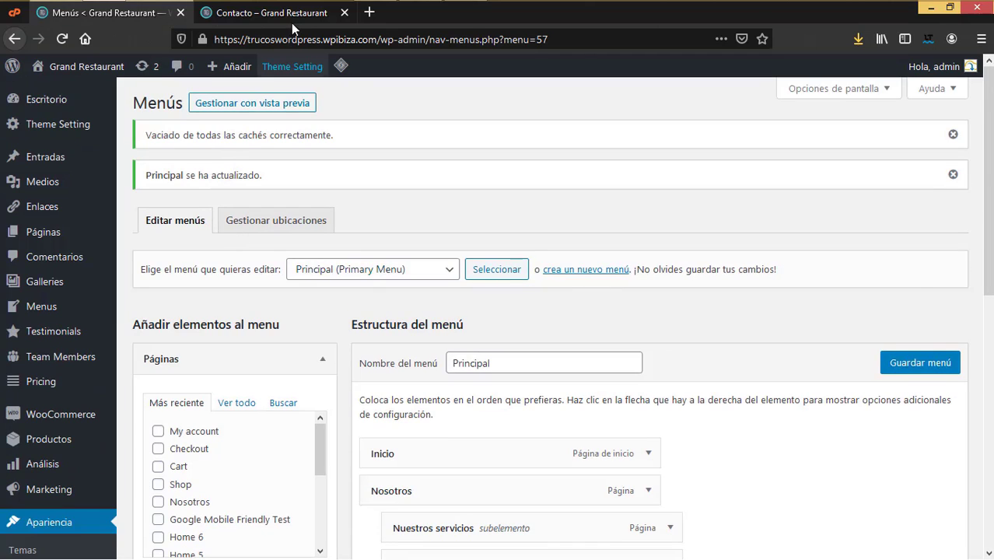
{"action": "left_click", "coordinate": [291, 15]}
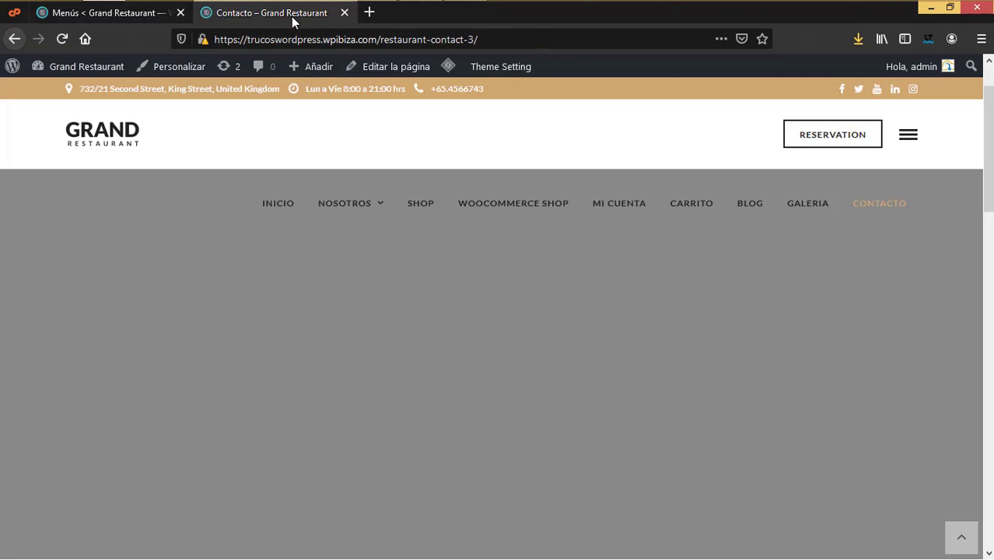
Step: Reload the live Contacto page to review the new Spanish menu, then return to Menús
{"action": "left_click", "coordinate": [62, 38]}
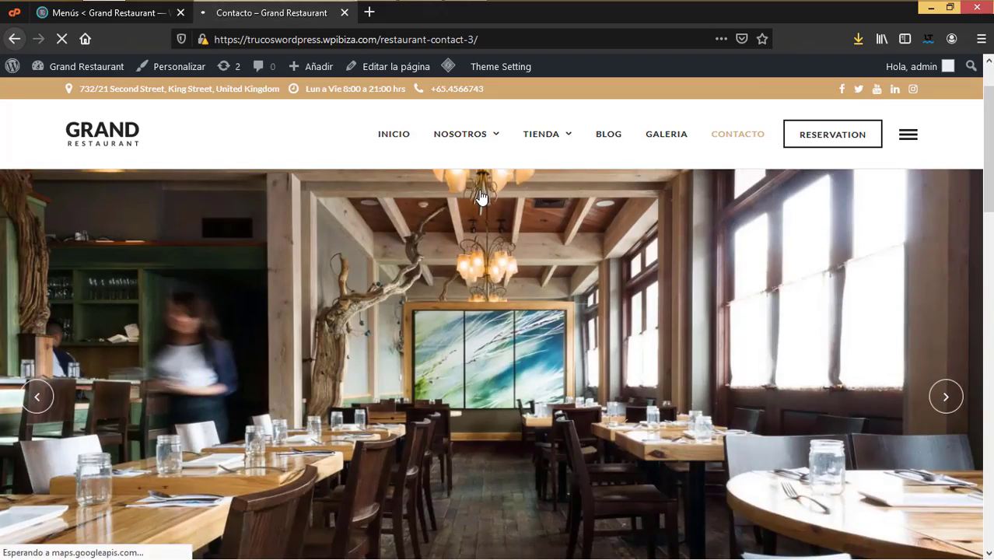
{"action": "scroll", "coordinate": [534, 346], "scroll_direction": "down", "scroll_amount": 5}
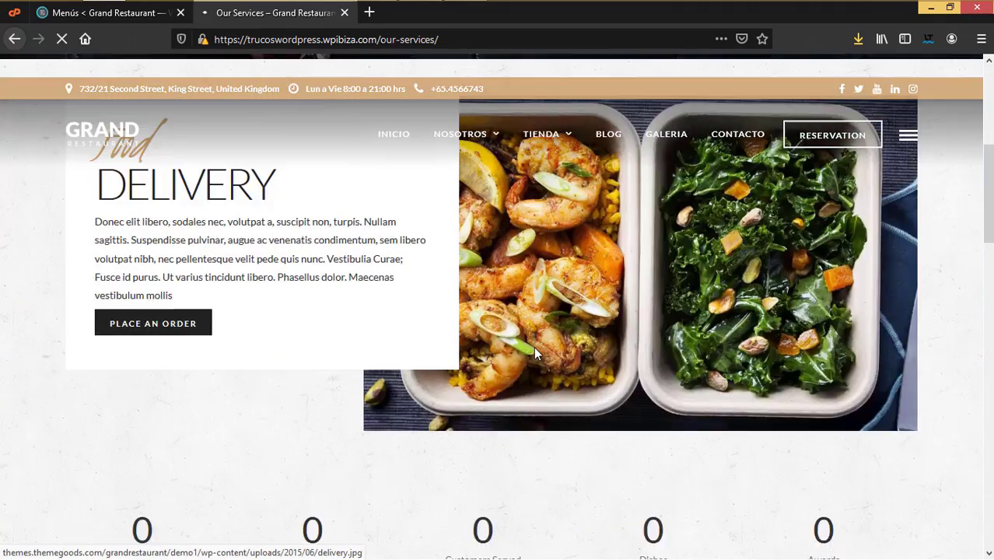
{"action": "scroll", "coordinate": [533, 346], "scroll_direction": "down", "scroll_amount": 5}
{"action": "scroll", "coordinate": [533, 351], "scroll_direction": "up", "scroll_amount": 10}
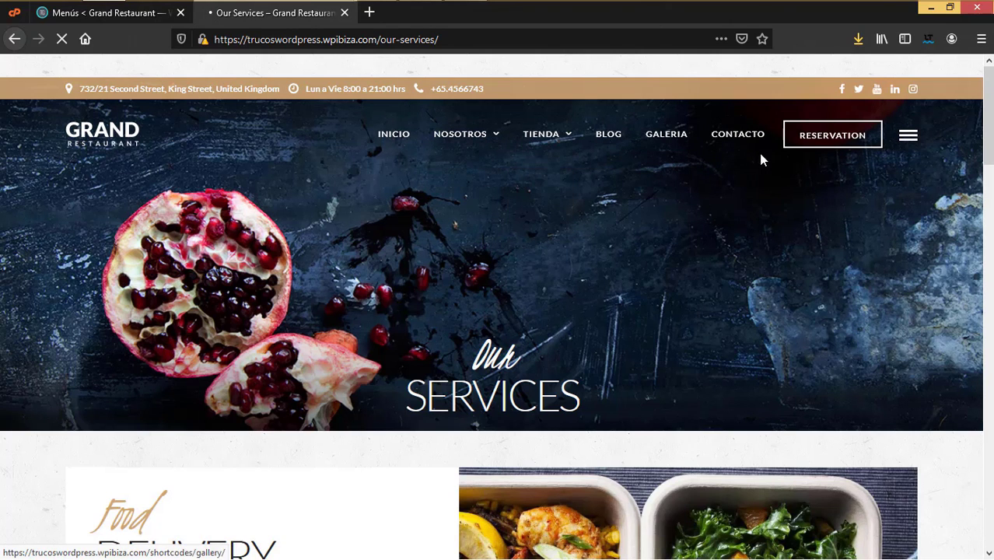
{"action": "left_click", "coordinate": [141, 16]}
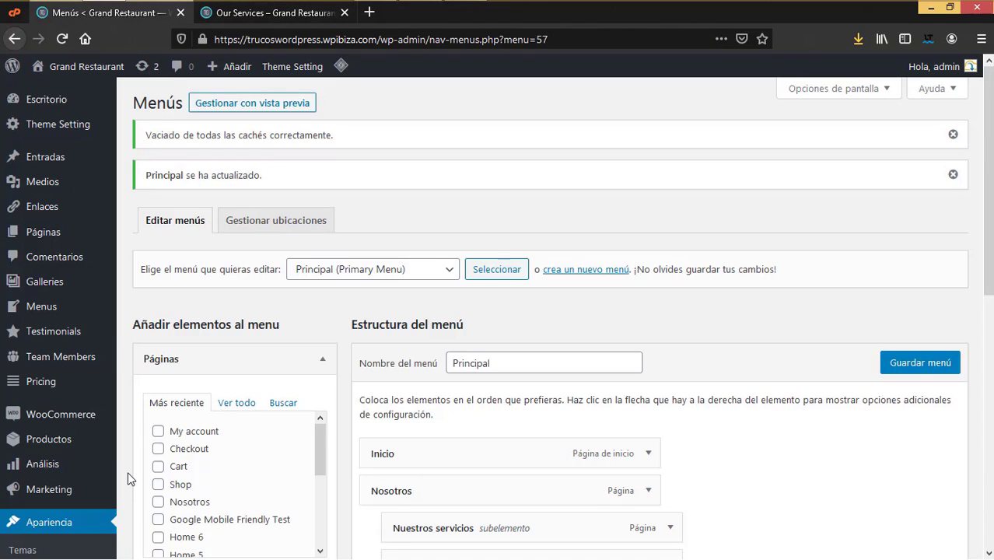
Step: In Screen Options, enable Testimonials, Team Members and Pricing, leaving Testimonial Categories unchecked
{"action": "scroll", "coordinate": [131, 478], "scroll_direction": "down", "scroll_amount": 3}
{"action": "scroll", "coordinate": [131, 478], "scroll_direction": "down", "scroll_amount": 2}
{"action": "scroll", "coordinate": [130, 478], "scroll_direction": "up", "scroll_amount": 5}
{"action": "left_click", "coordinate": [847, 91]}
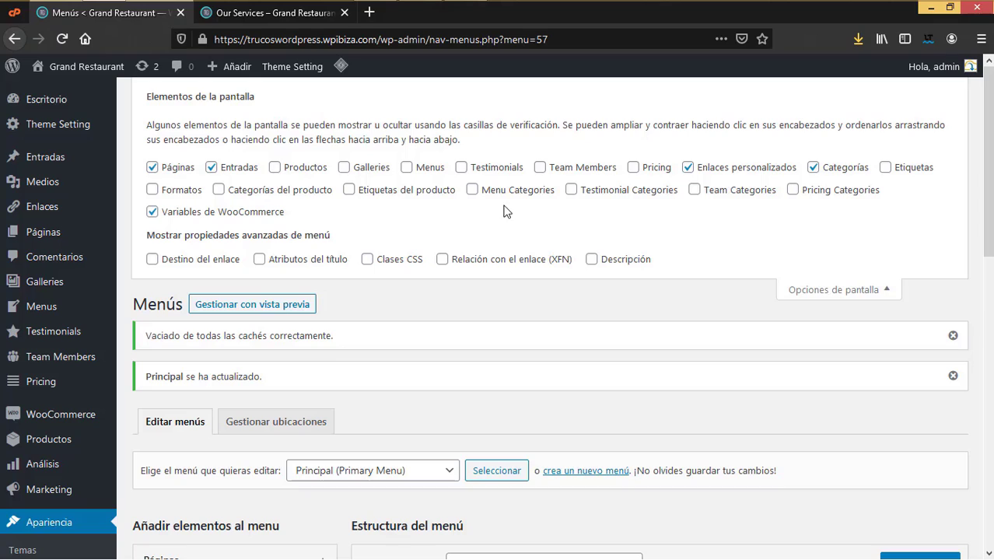
{"action": "left_click", "coordinate": [570, 192]}
{"action": "left_click", "coordinate": [634, 168]}
{"action": "left_click", "coordinate": [539, 168]}
{"action": "left_click", "coordinate": [571, 190]}
{"action": "left_click", "coordinate": [461, 167]}
{"action": "scroll", "coordinate": [396, 330], "scroll_direction": "down", "scroll_amount": 5}
{"action": "scroll", "coordinate": [903, 177], "scroll_direction": "up", "scroll_amount": 5}
{"action": "left_click", "coordinate": [823, 289]}
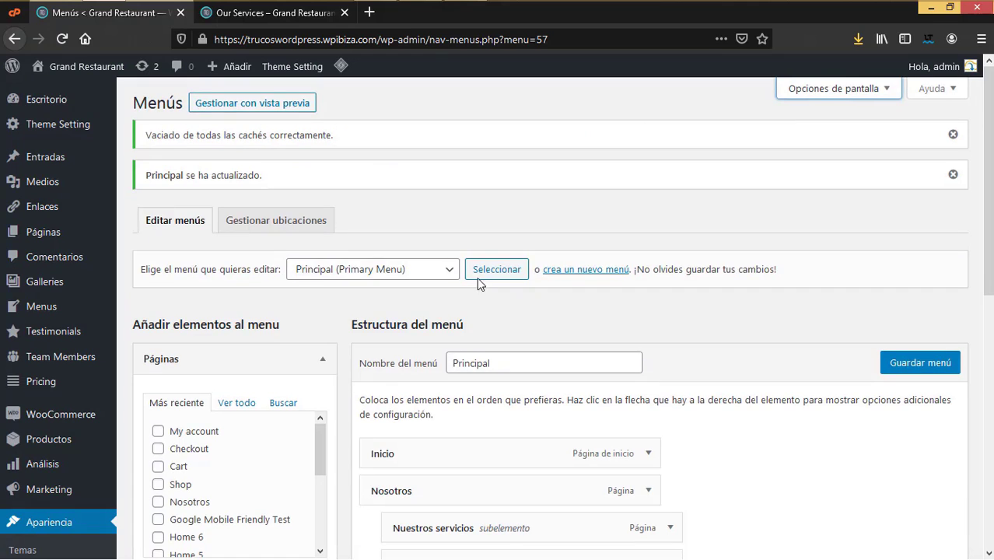
{"action": "scroll", "coordinate": [454, 318], "scroll_direction": "down", "scroll_amount": 5}
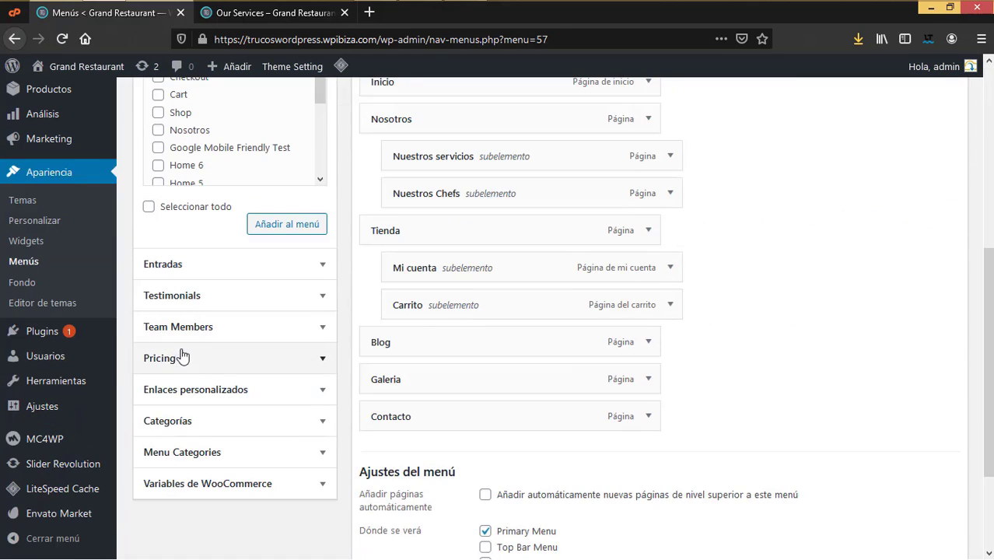
Step: Drag Galeria under Nosotros and move Nuestros servicios to the top level before Tienda
{"action": "left_click", "coordinate": [202, 328]}
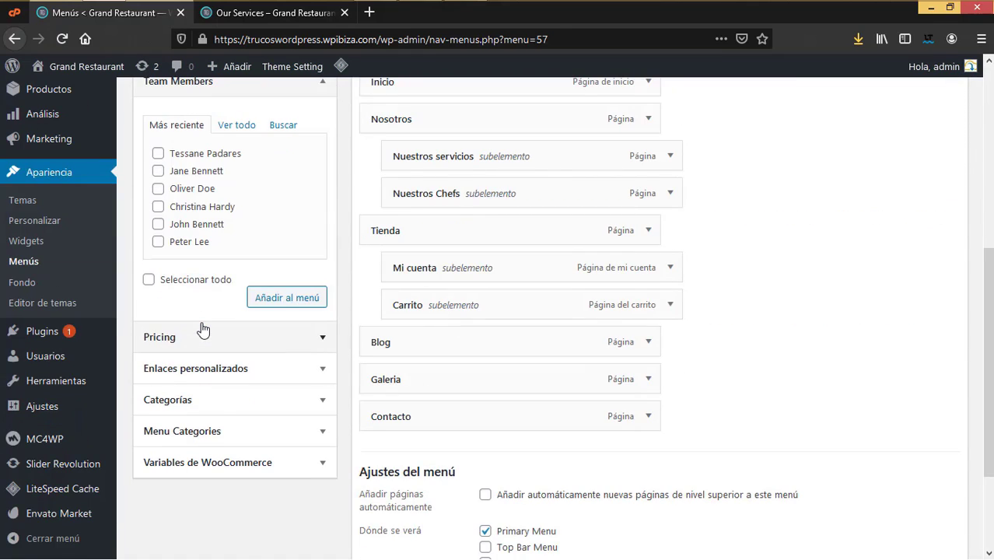
{"action": "scroll", "coordinate": [202, 330], "scroll_direction": "up", "scroll_amount": 3}
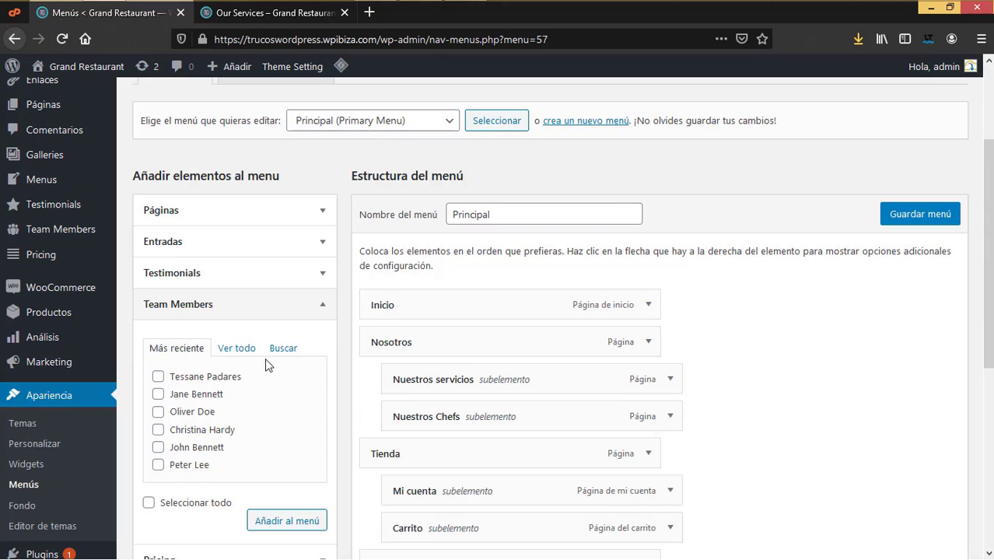
{"action": "left_click", "coordinate": [306, 310]}
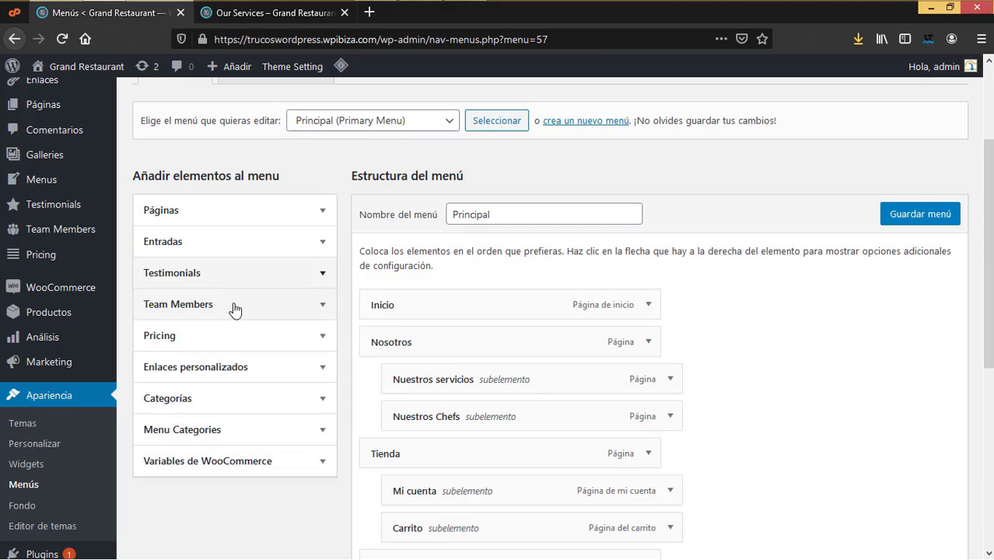
{"action": "left_click", "coordinate": [222, 377]}
{"action": "left_click", "coordinate": [223, 377]}
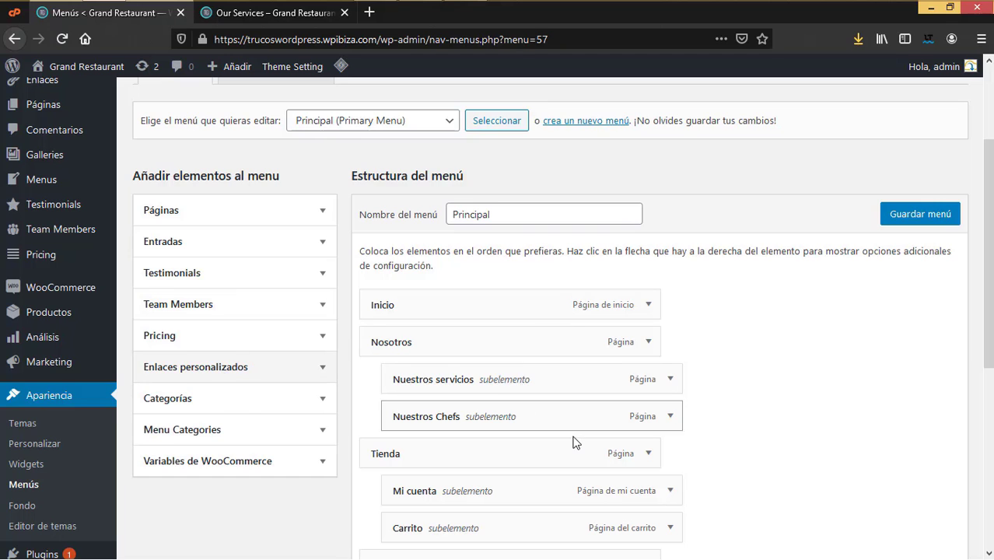
{"action": "scroll", "coordinate": [573, 442], "scroll_direction": "down", "scroll_amount": 3}
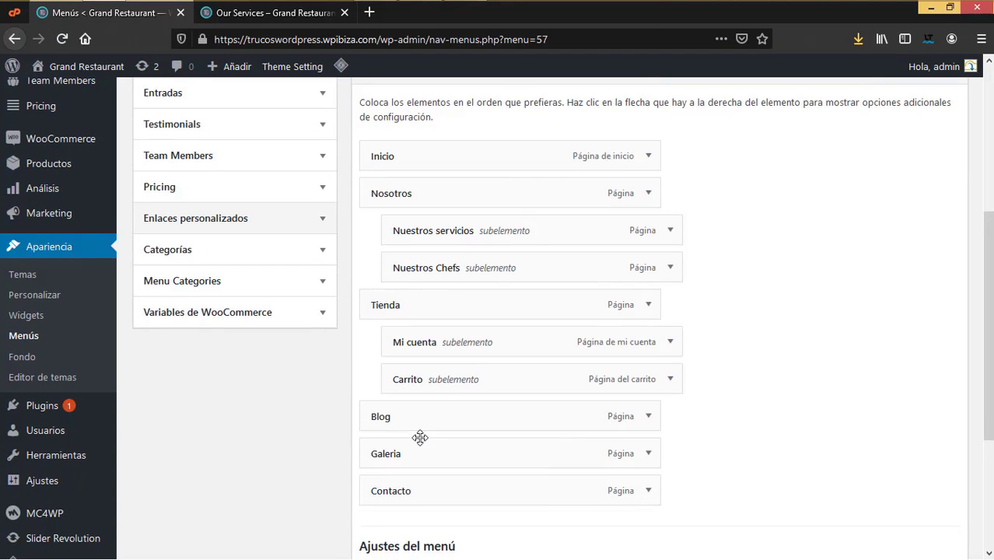
{"action": "left_click_drag", "start_coordinate": [408, 458], "coordinate": [413, 350]}
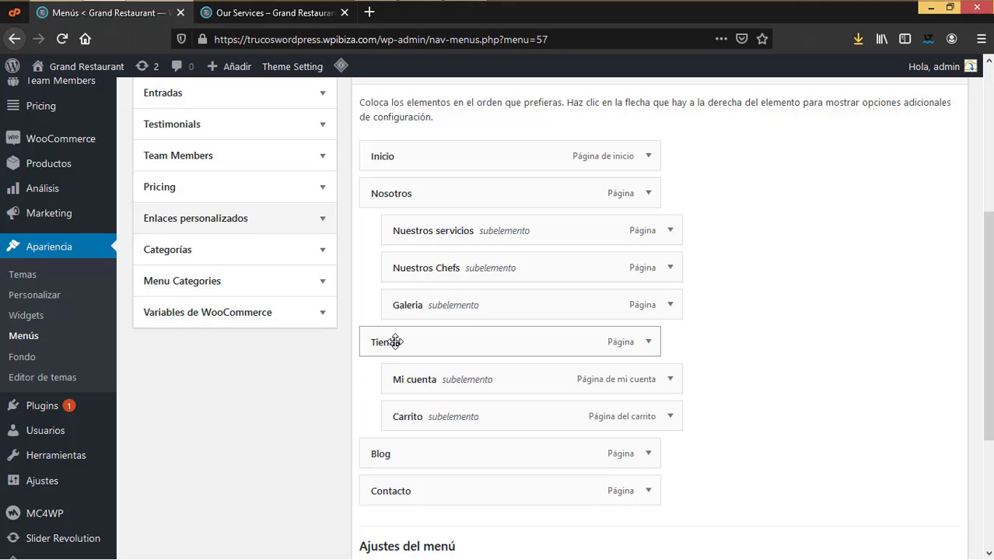
{"action": "left_click_drag", "start_coordinate": [432, 230], "coordinate": [403, 313]}
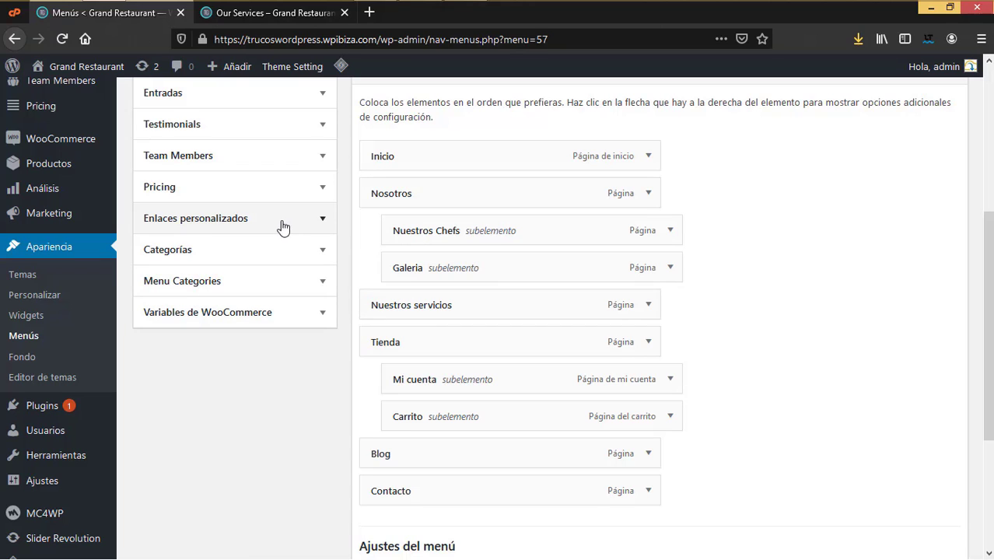
Step: Add the Standard, Corporate, Business and Extra Corporate pricing items to the menu
{"action": "left_click", "coordinate": [323, 191]}
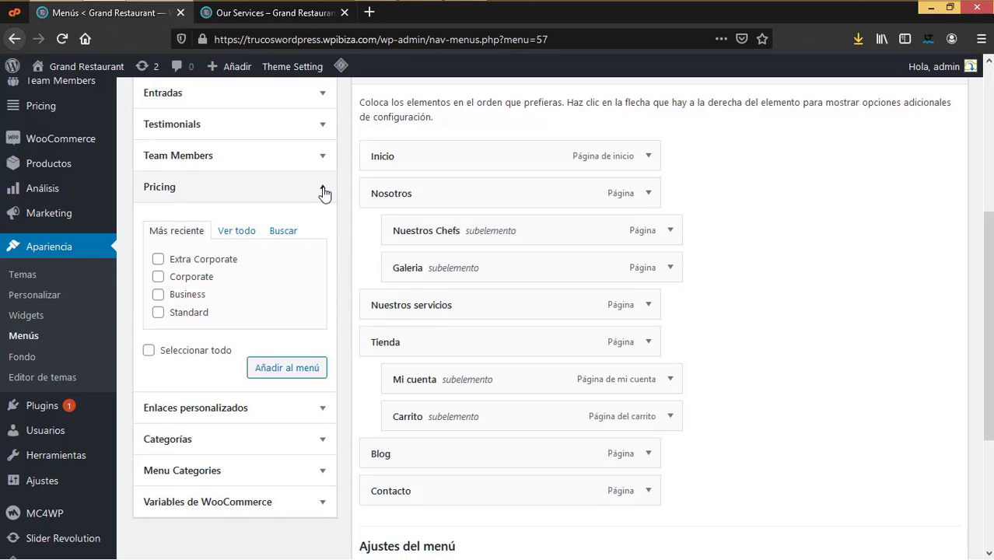
{"action": "left_click", "coordinate": [158, 259]}
{"action": "left_click", "coordinate": [158, 277]}
{"action": "left_click", "coordinate": [158, 294]}
{"action": "left_click", "coordinate": [158, 312]}
{"action": "left_click", "coordinate": [277, 370]}
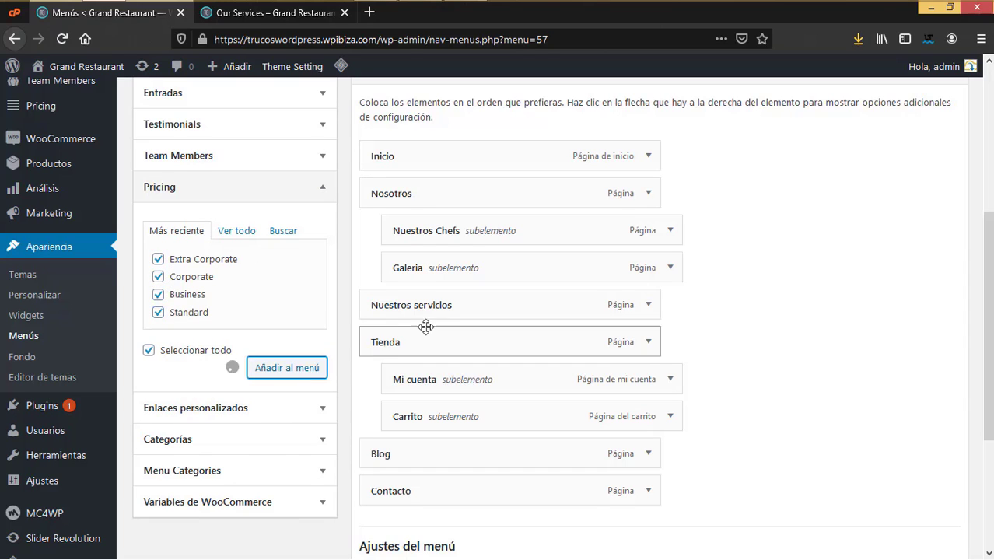
Step: Nest Extra Corporate, Corporate, Business and Standard under Nuestros servicios
{"action": "scroll", "coordinate": [417, 312], "scroll_direction": "down", "scroll_amount": 3}
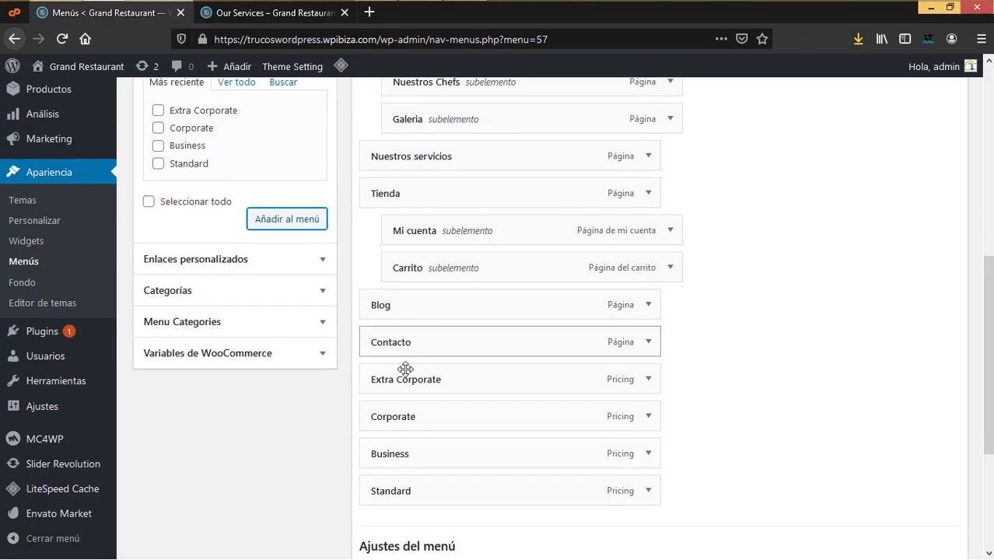
{"action": "scroll", "coordinate": [401, 372], "scroll_direction": "up", "scroll_amount": 2}
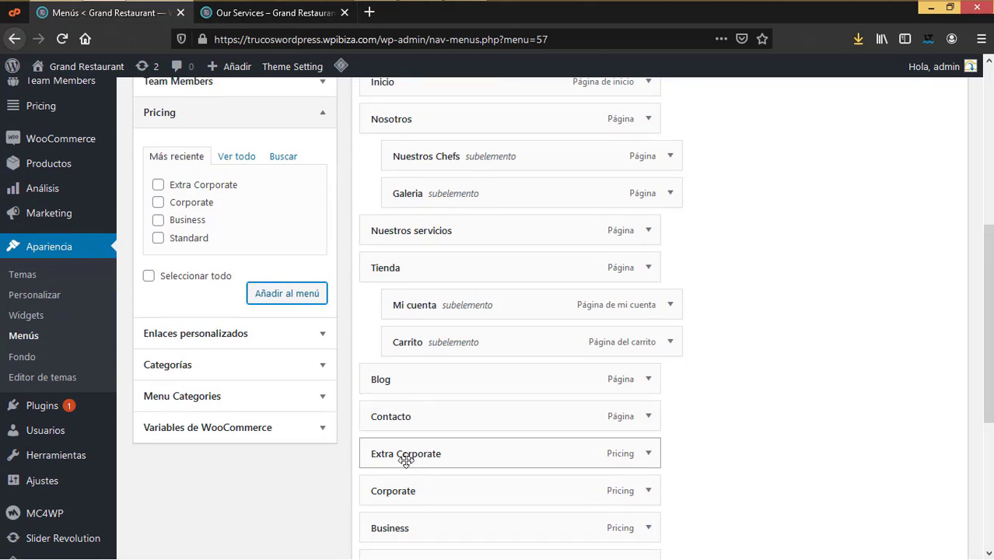
{"action": "left_click_drag", "start_coordinate": [405, 459], "coordinate": [426, 311]}
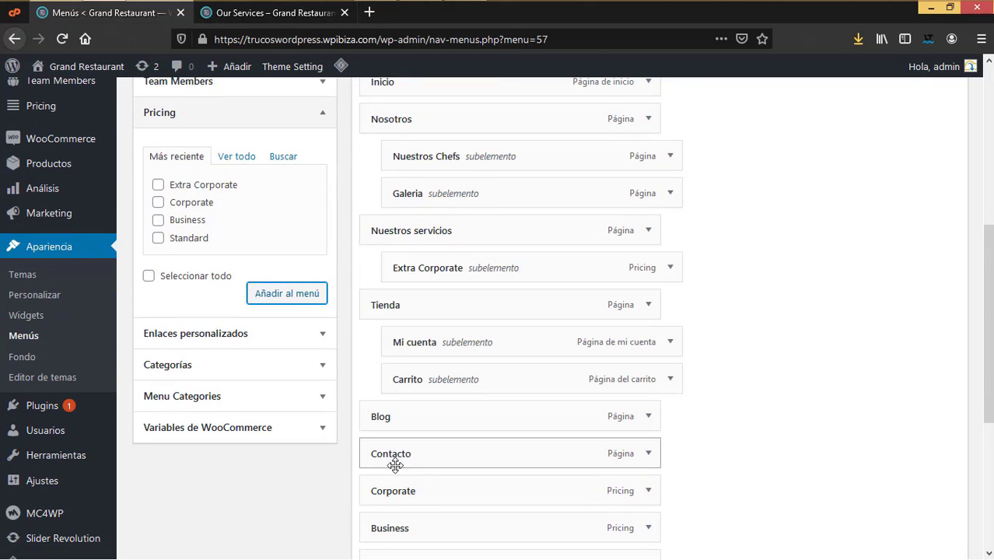
{"action": "left_click_drag", "start_coordinate": [402, 496], "coordinate": [420, 268]}
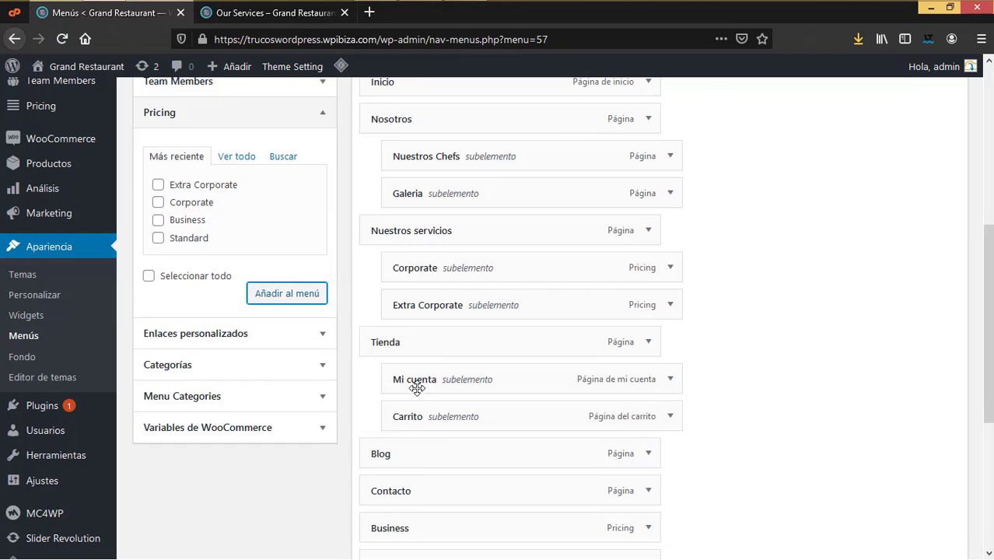
{"action": "left_click_drag", "start_coordinate": [410, 527], "coordinate": [427, 305]}
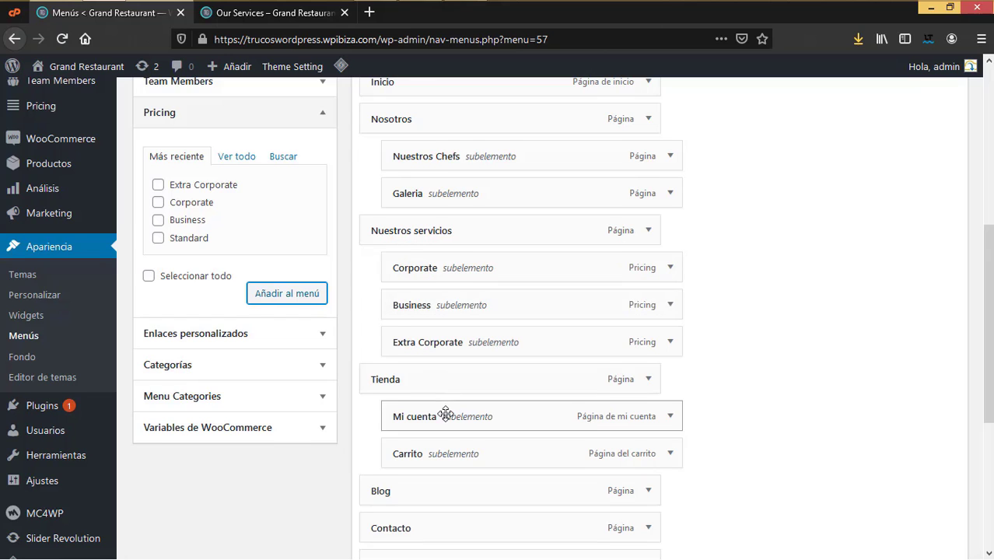
{"action": "scroll", "coordinate": [446, 412], "scroll_direction": "down", "scroll_amount": 2}
{"action": "left_click_drag", "start_coordinate": [411, 490], "coordinate": [435, 199]}
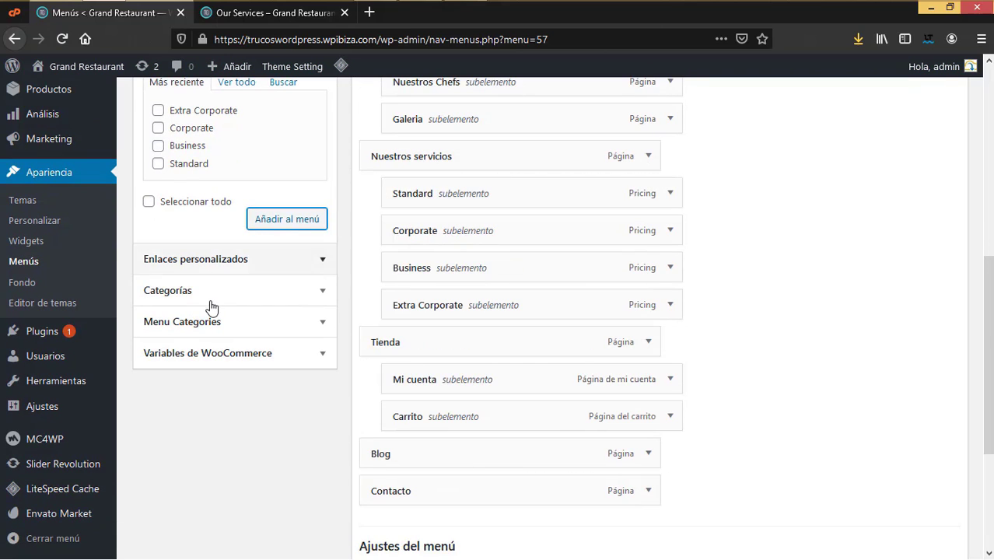
{"action": "scroll", "coordinate": [210, 306], "scroll_direction": "up", "scroll_amount": 2}
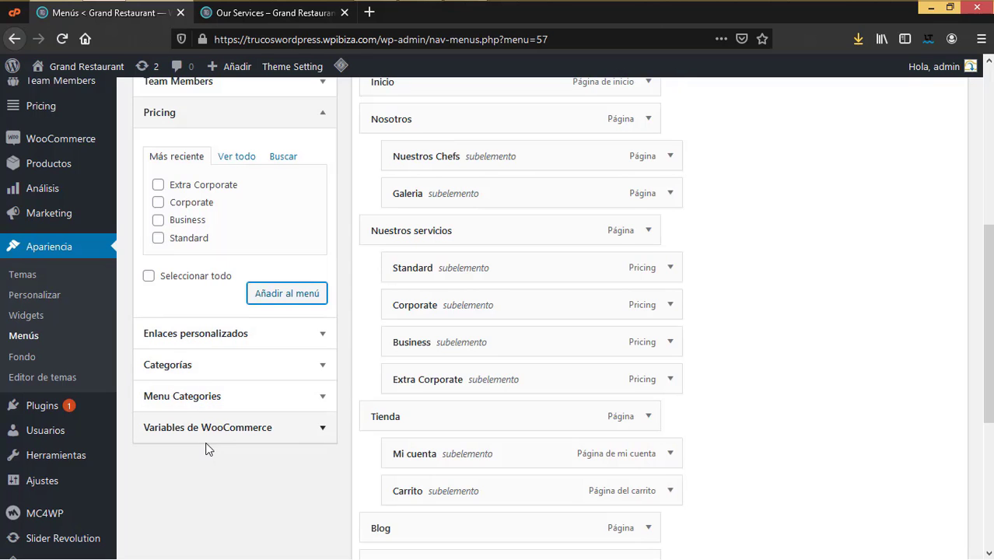
{"action": "scroll", "coordinate": [206, 449], "scroll_direction": "up", "scroll_amount": 6}
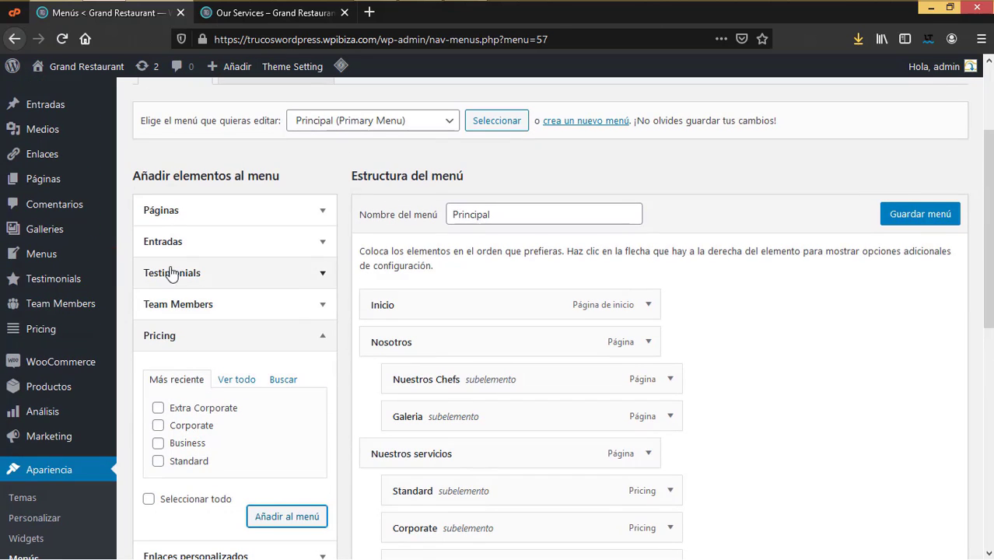
{"action": "scroll", "coordinate": [216, 351], "scroll_direction": "up", "scroll_amount": 4}
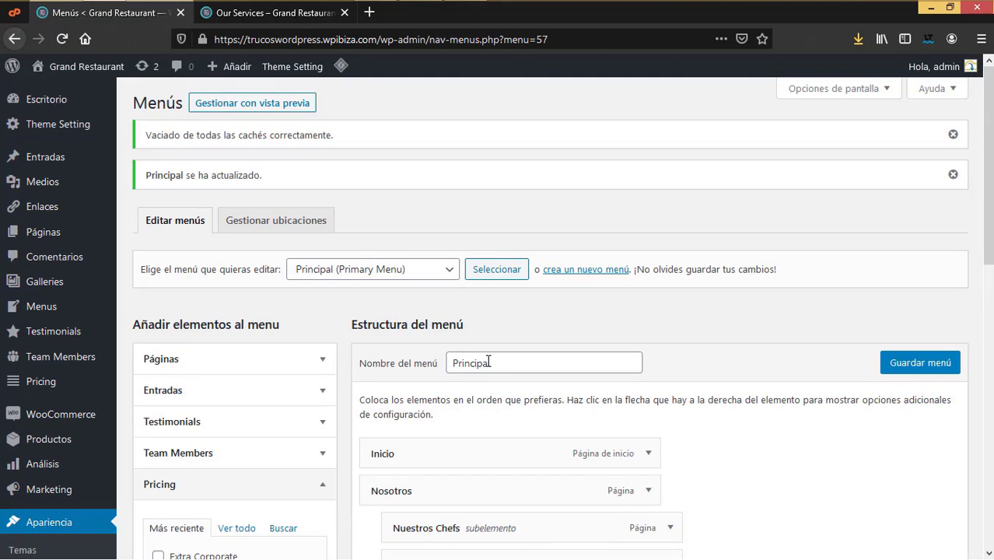
{"action": "scroll", "coordinate": [488, 362], "scroll_direction": "down", "scroll_amount": 4}
Step: Save the menu and reload Our Services to confirm the Nuestros Servicios item appears
{"action": "left_click", "coordinate": [920, 214]}
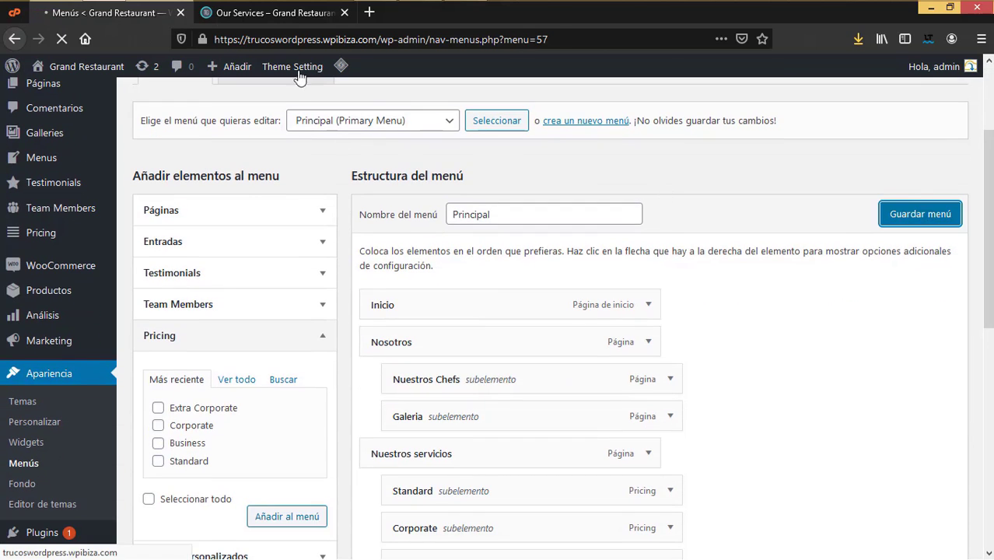
{"action": "left_click", "coordinate": [294, 19]}
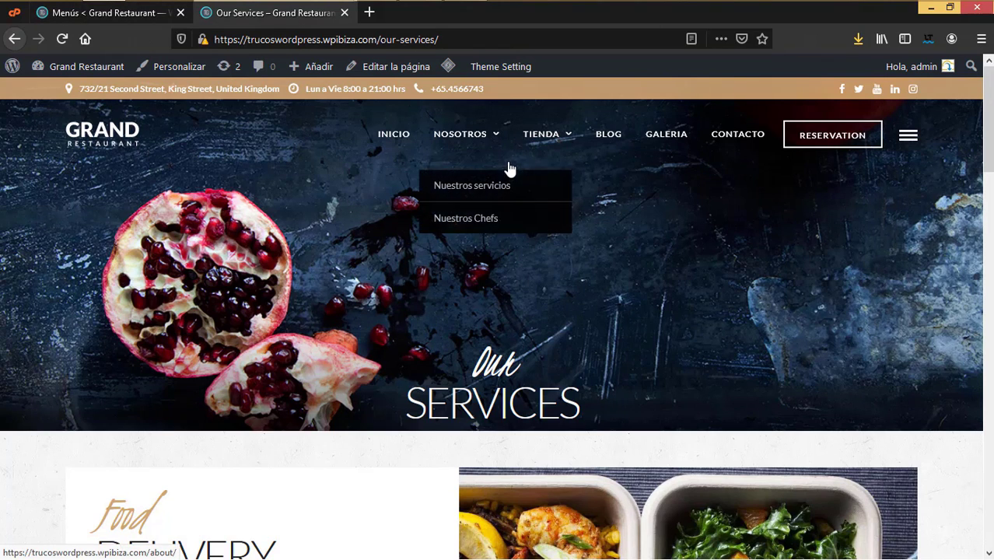
{"action": "left_click", "coordinate": [62, 39]}
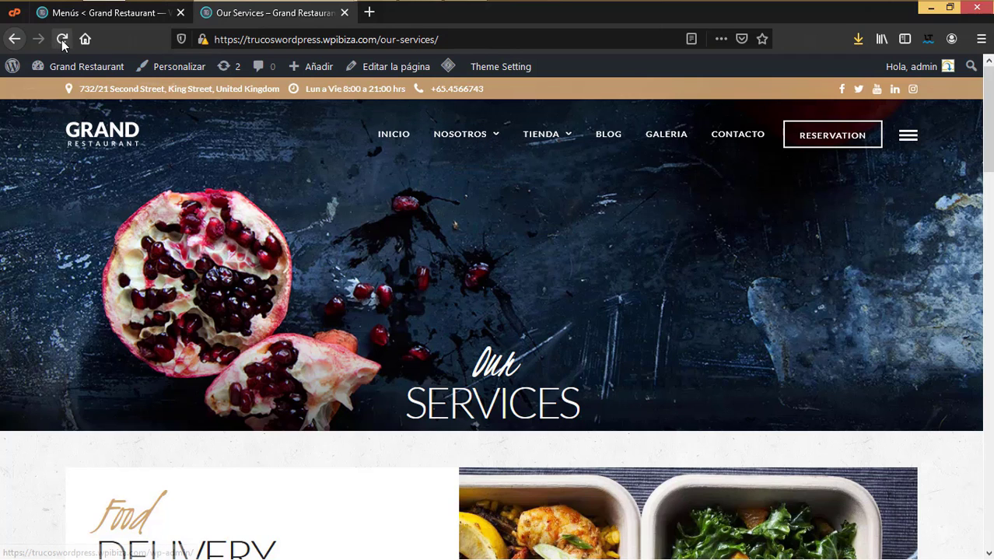
{"action": "mouse_move", "coordinate": [502, 181]}
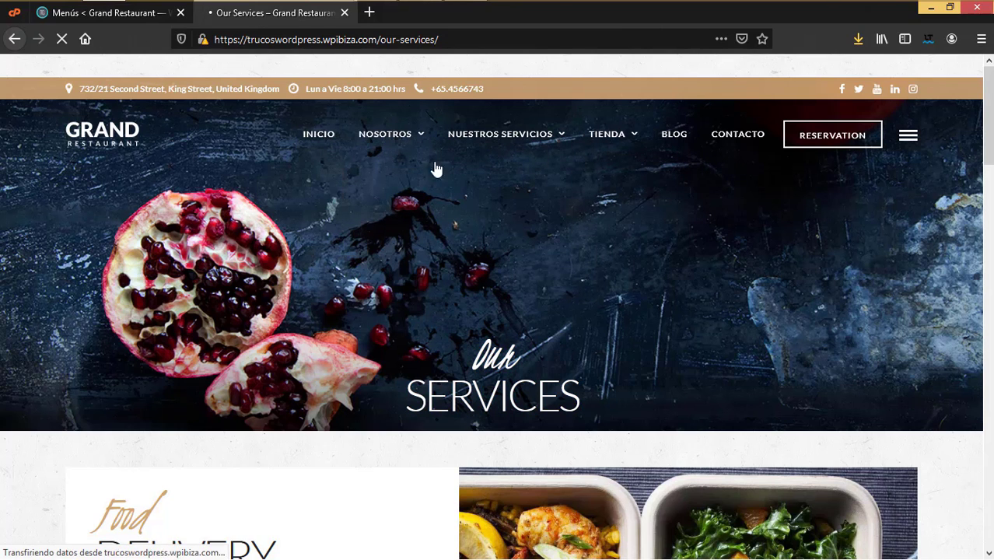
{"action": "left_click", "coordinate": [108, 13]}
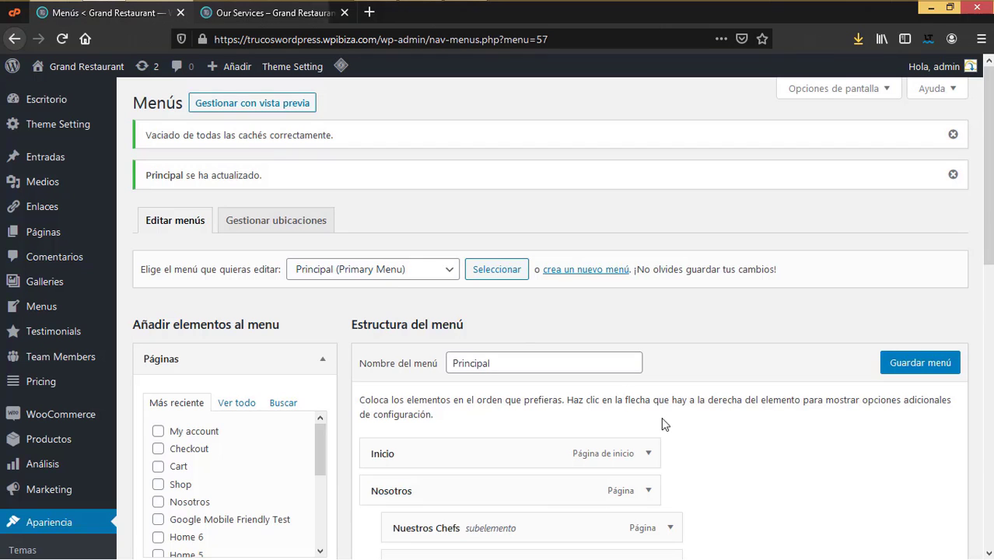
{"action": "scroll", "coordinate": [662, 422], "scroll_direction": "down", "scroll_amount": 4}
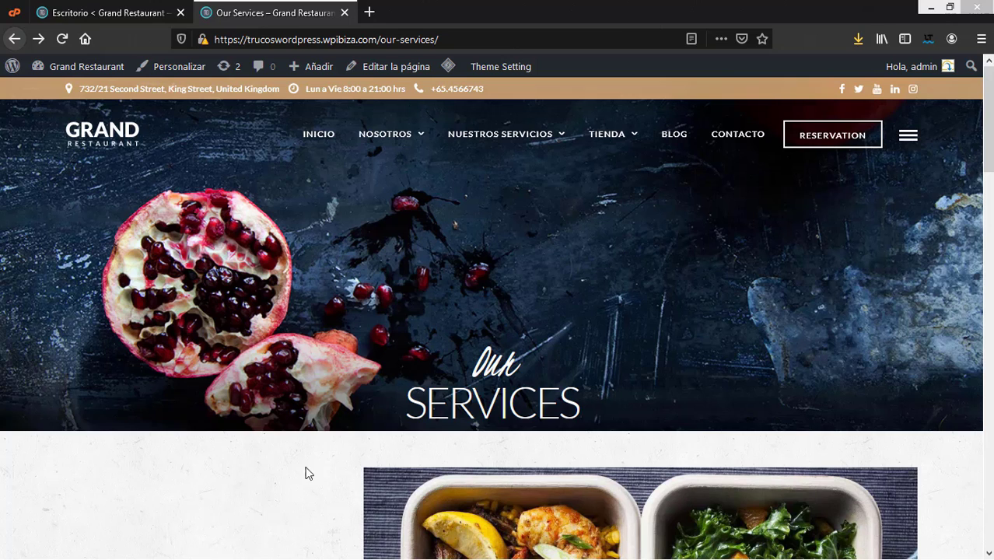
Step: Go to the Inicio home page from the site menu and look over its sections
{"action": "left_click", "coordinate": [316, 137]}
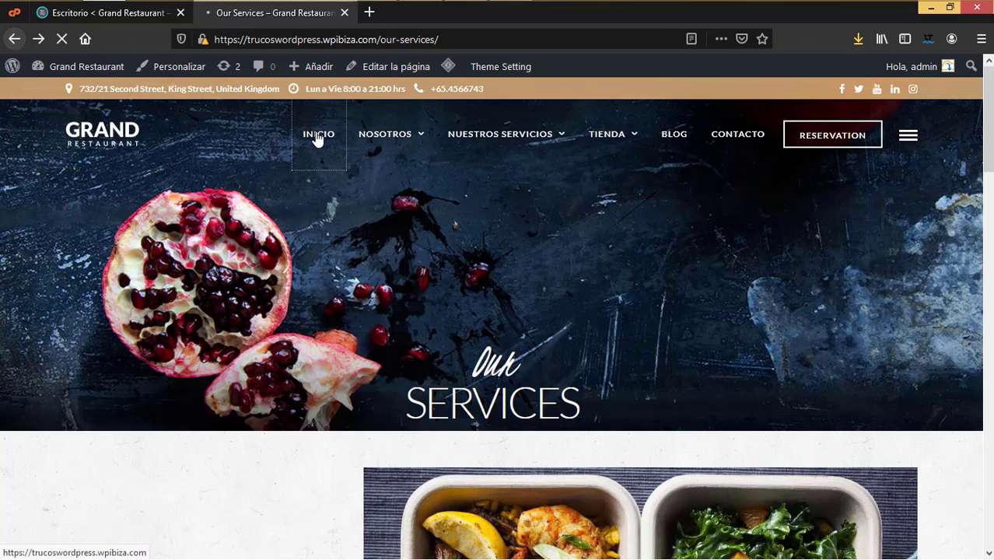
{"action": "scroll", "coordinate": [428, 391], "scroll_direction": "down", "scroll_amount": 4}
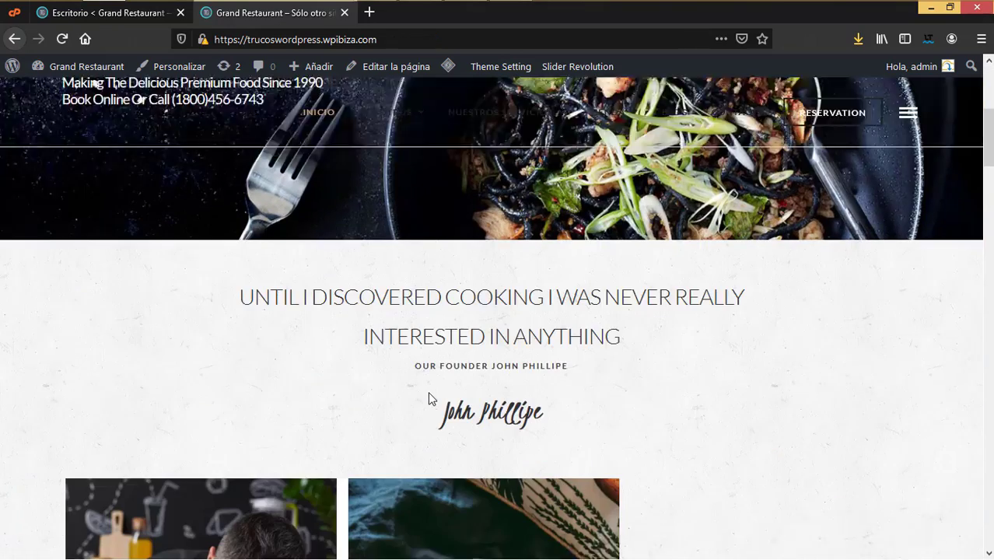
{"action": "scroll", "coordinate": [429, 397], "scroll_direction": "down", "scroll_amount": 5}
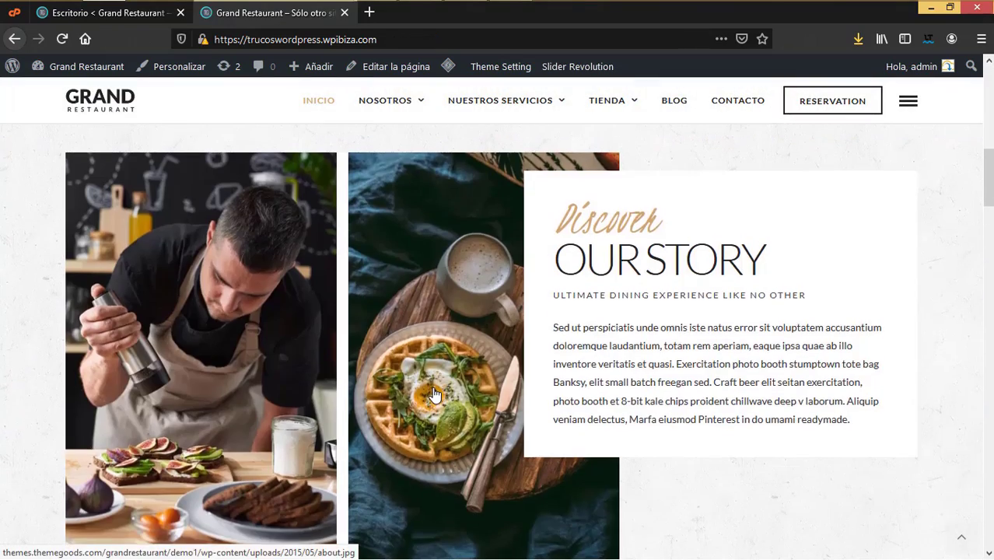
{"action": "scroll", "coordinate": [434, 394], "scroll_direction": "up", "scroll_amount": 4}
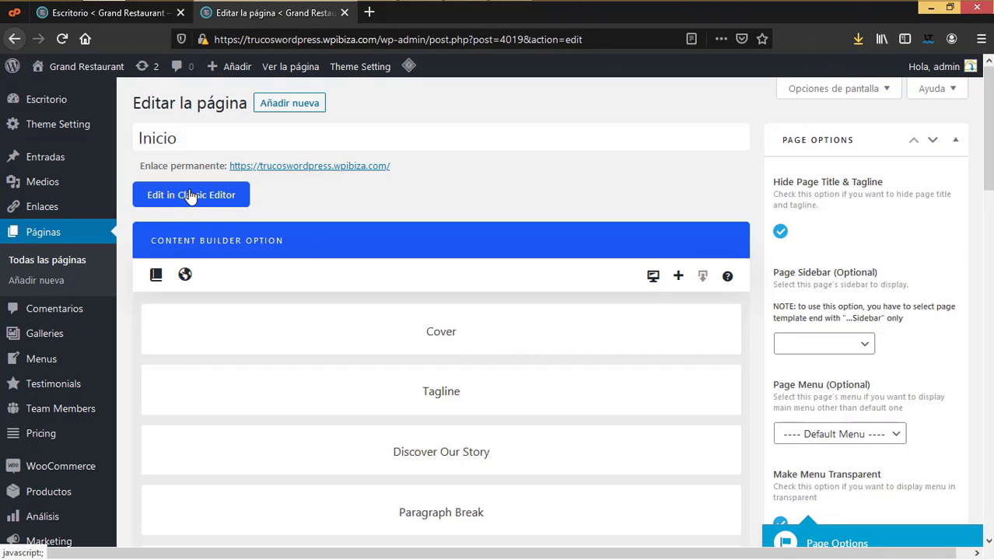
Step: Check the Page Sidebar and Page Menu lists without changing them, keeping Default Menu
{"action": "mouse_move", "coordinate": [517, 346]}
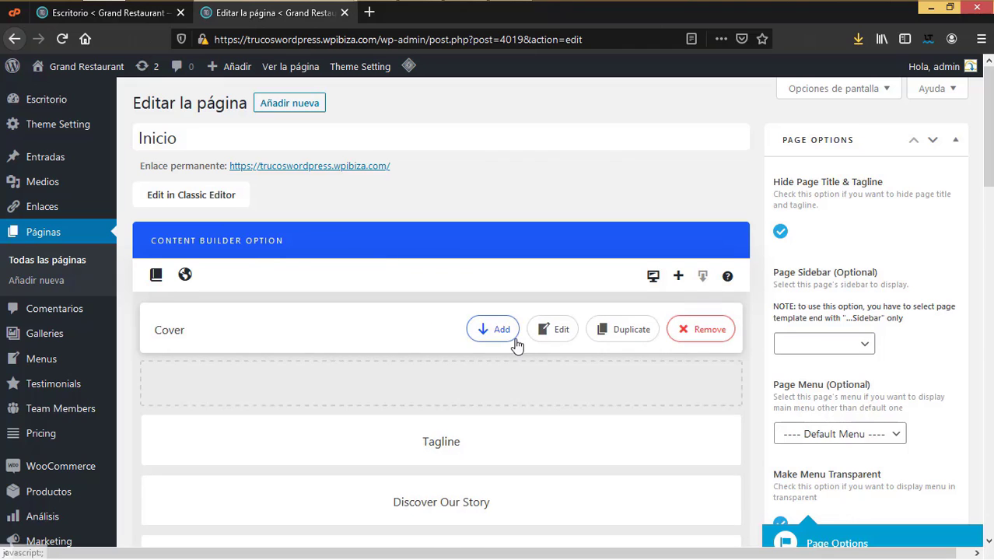
{"action": "scroll", "coordinate": [517, 346], "scroll_direction": "down", "scroll_amount": 2}
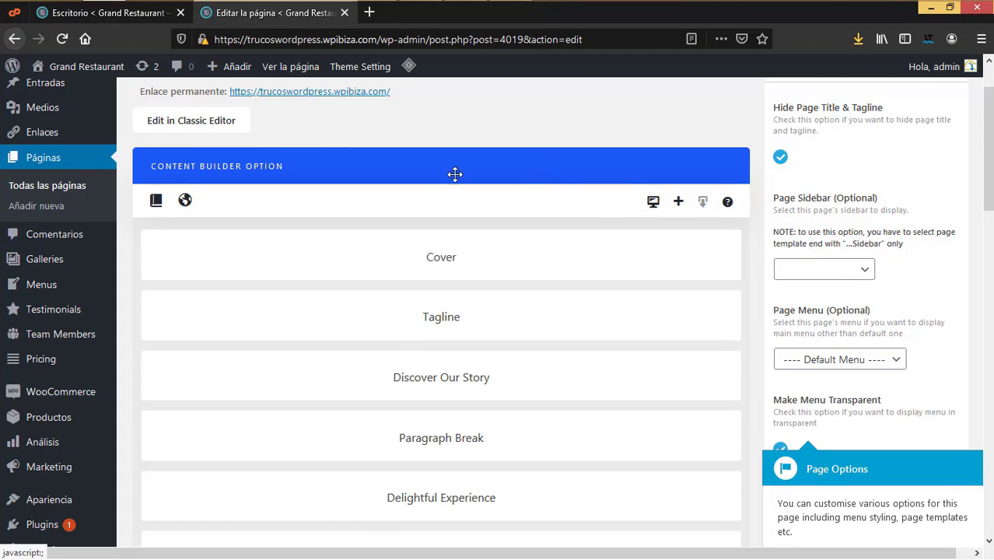
{"action": "scroll", "coordinate": [928, 229], "scroll_direction": "up", "scroll_amount": 2}
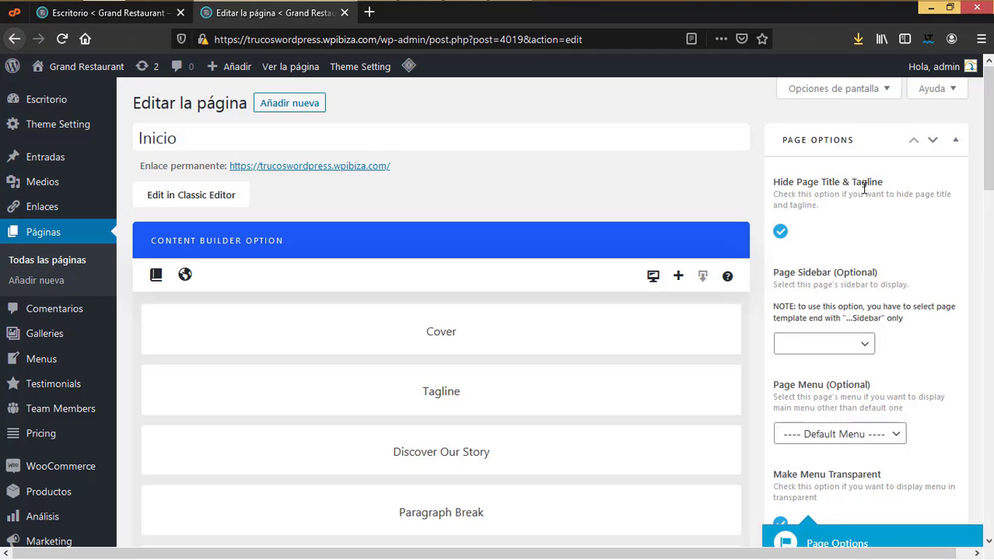
{"action": "left_click", "coordinate": [875, 345]}
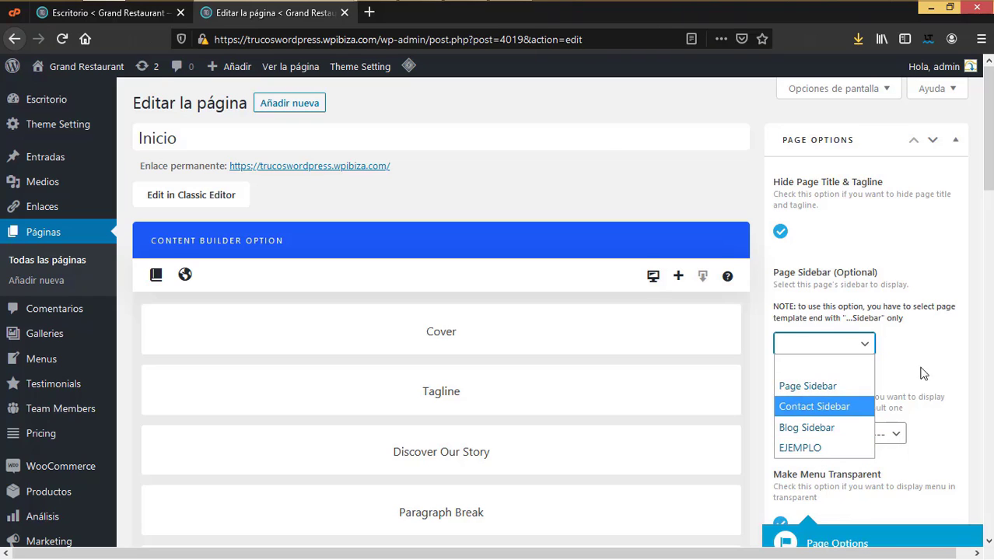
{"action": "left_click", "coordinate": [947, 360]}
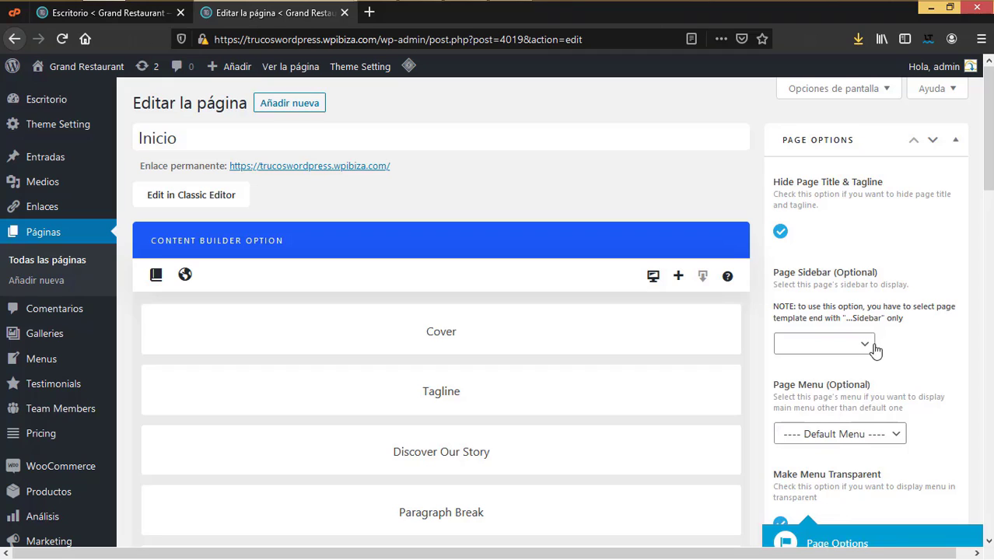
{"action": "left_click", "coordinate": [900, 435]}
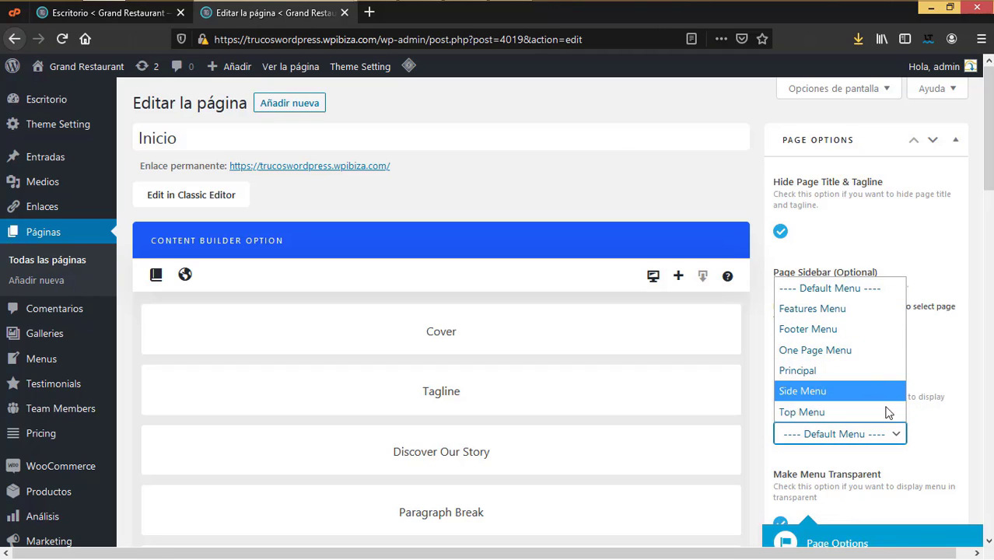
{"action": "left_click", "coordinate": [970, 395]}
Step: Dismiss the Page Options help tip and review the Content Builder block list
{"action": "scroll", "coordinate": [957, 398], "scroll_direction": "down", "scroll_amount": 3}
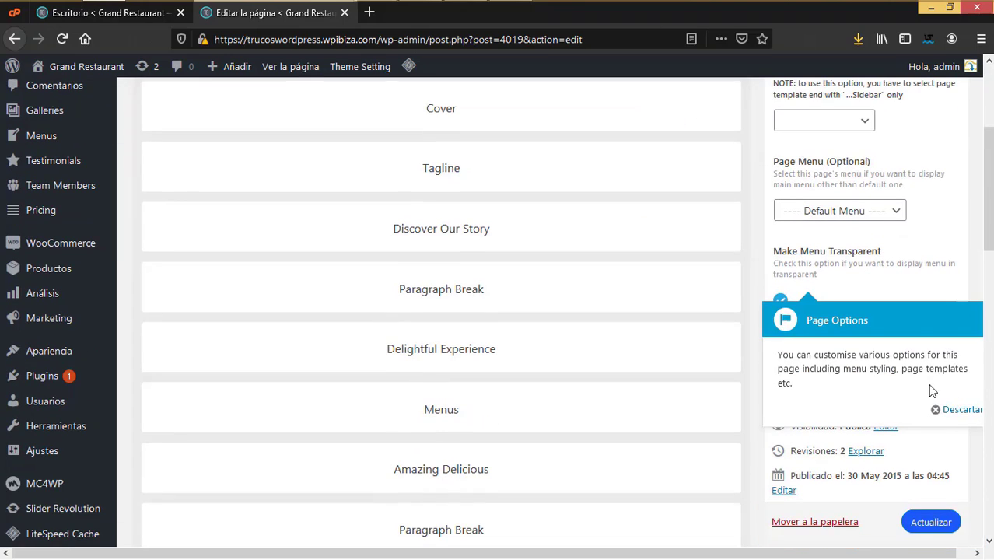
{"action": "left_click", "coordinate": [960, 411]}
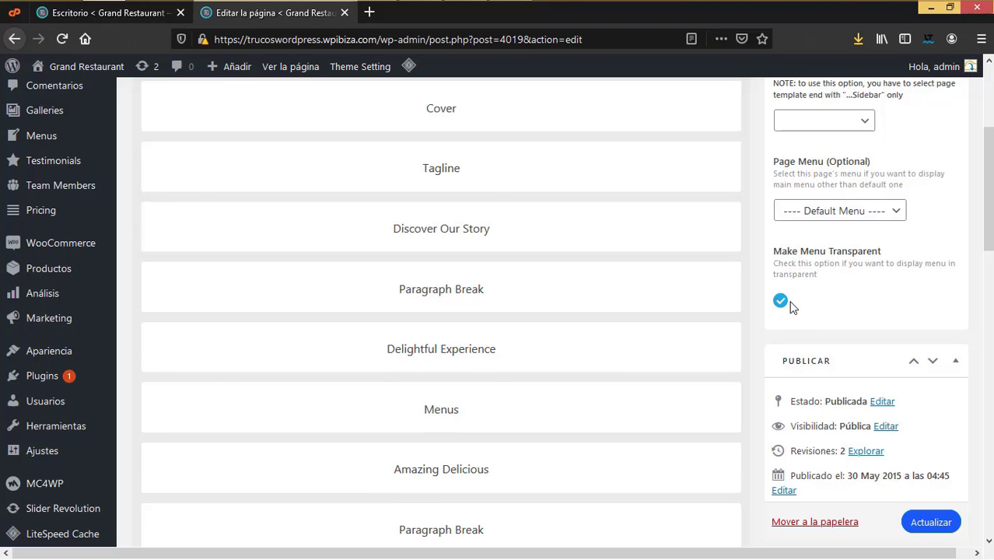
{"action": "scroll", "coordinate": [892, 420], "scroll_direction": "down", "scroll_amount": 7}
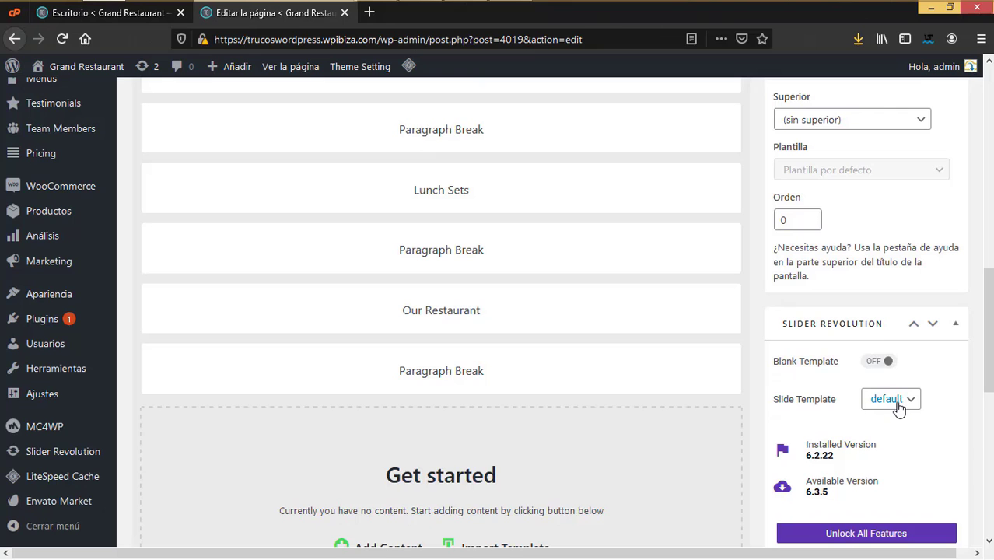
{"action": "scroll", "coordinate": [894, 401], "scroll_direction": "up", "scroll_amount": 7}
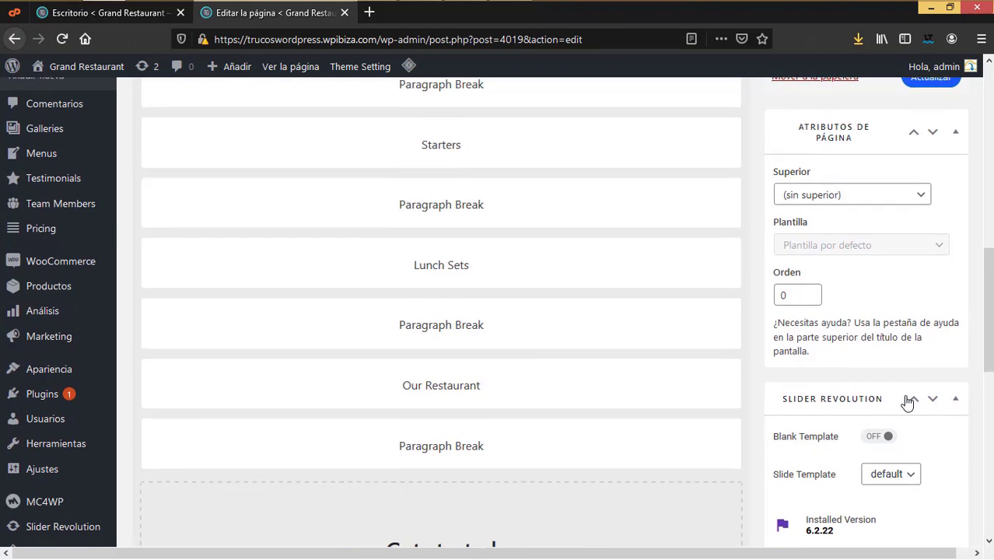
{"action": "scroll", "coordinate": [385, 312], "scroll_direction": "up", "scroll_amount": 2}
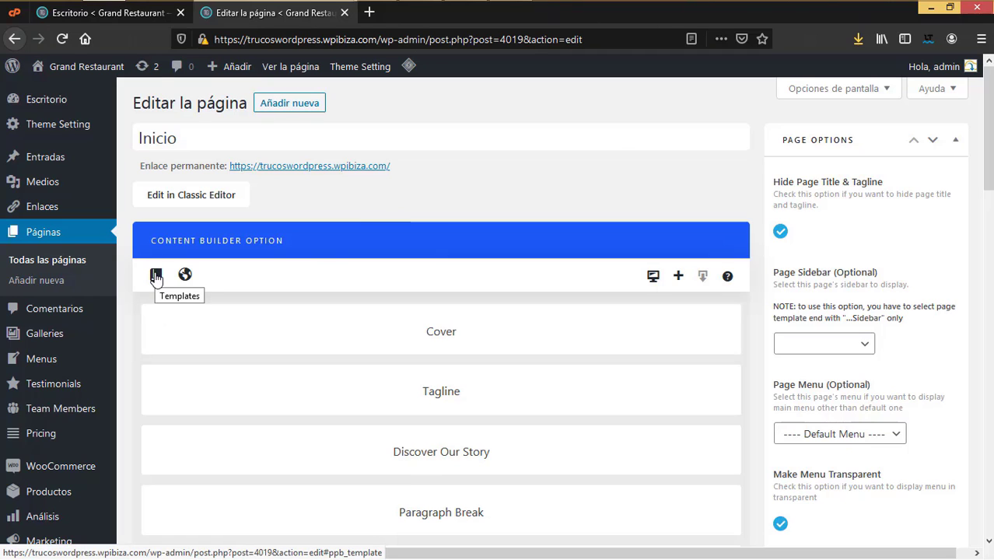
{"action": "left_click", "coordinate": [155, 277]}
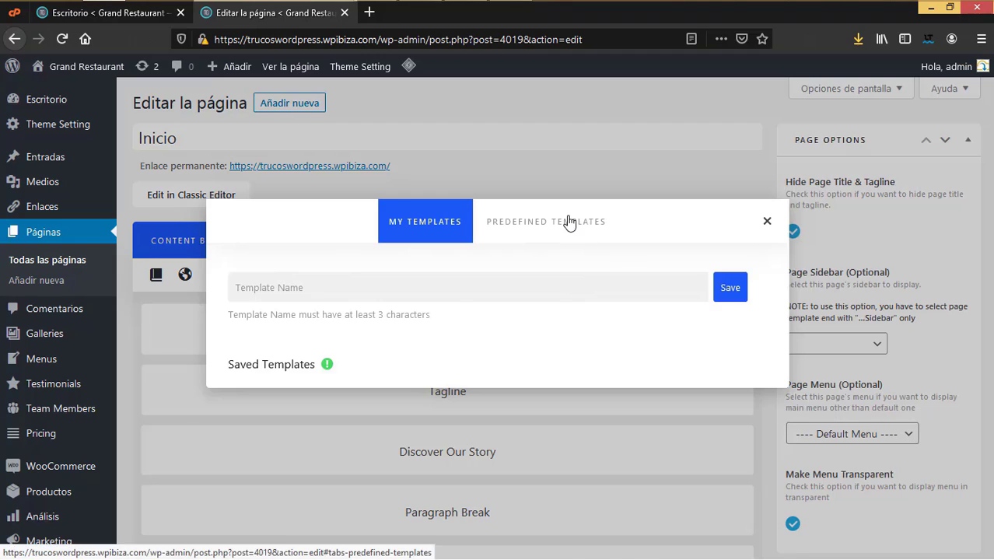
{"action": "left_click", "coordinate": [567, 235]}
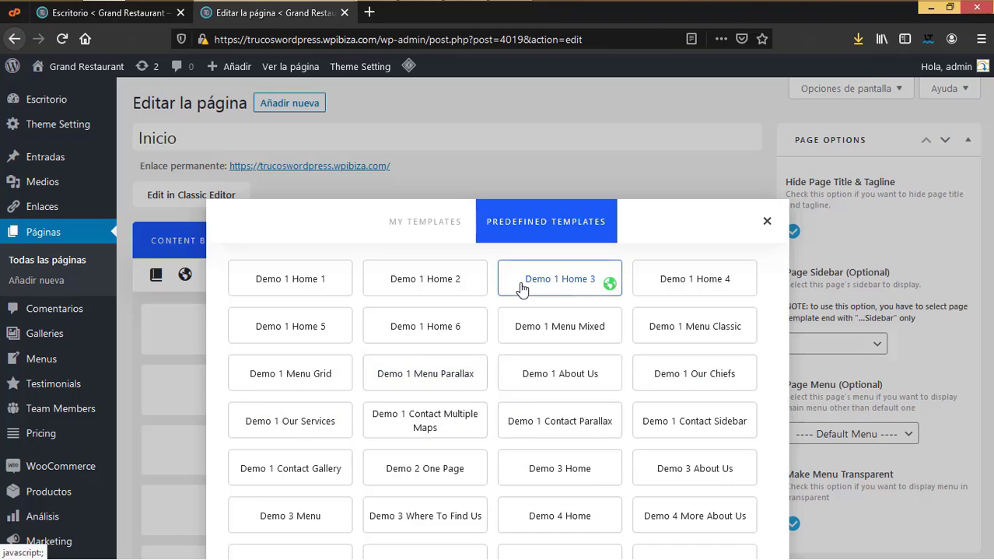
{"action": "left_click", "coordinate": [425, 225]}
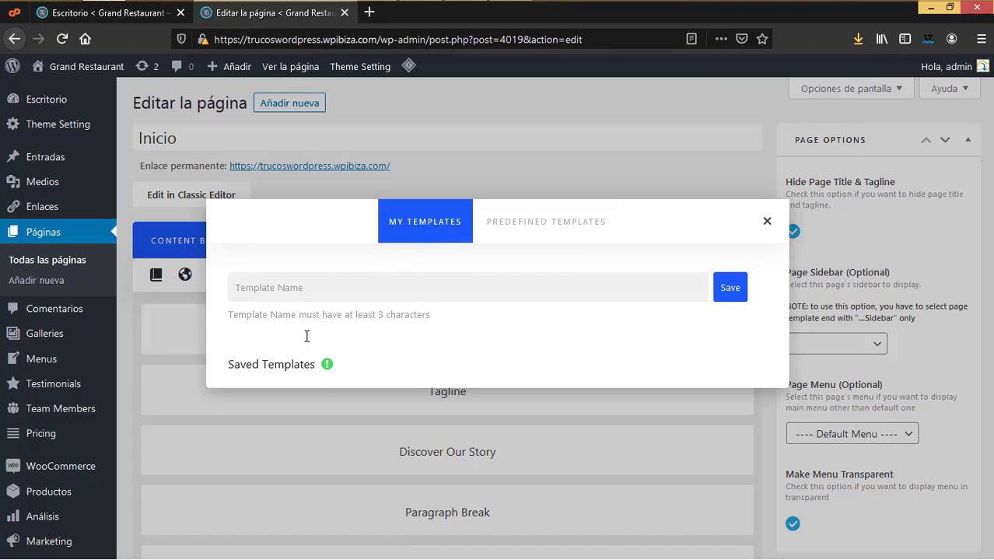
{"action": "left_click", "coordinate": [767, 221]}
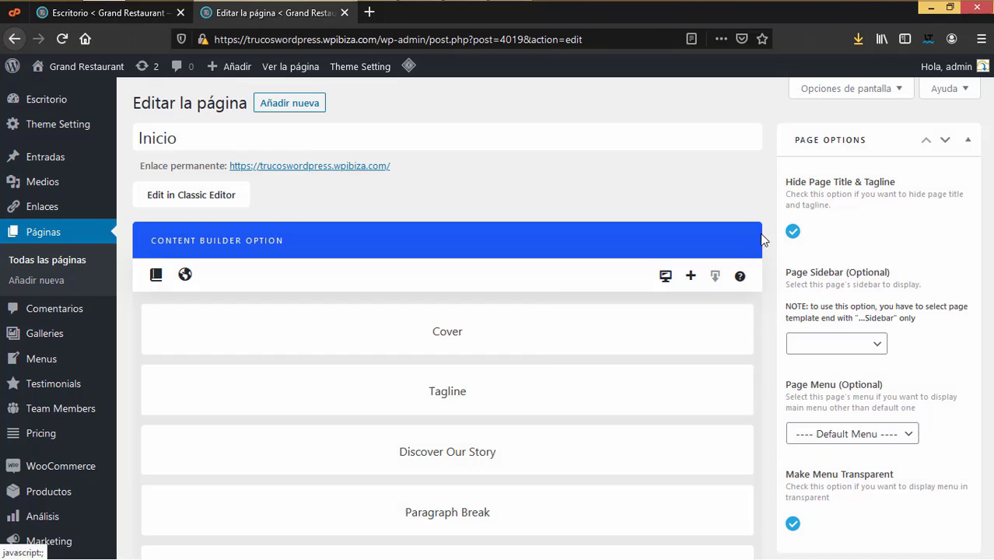
{"action": "left_click", "coordinate": [186, 276]}
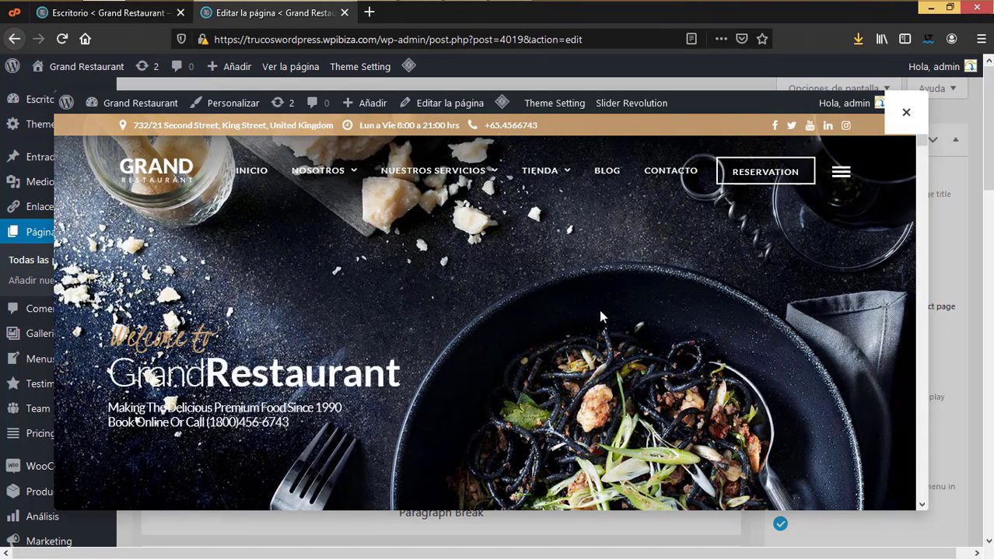
{"action": "left_click", "coordinate": [907, 113]}
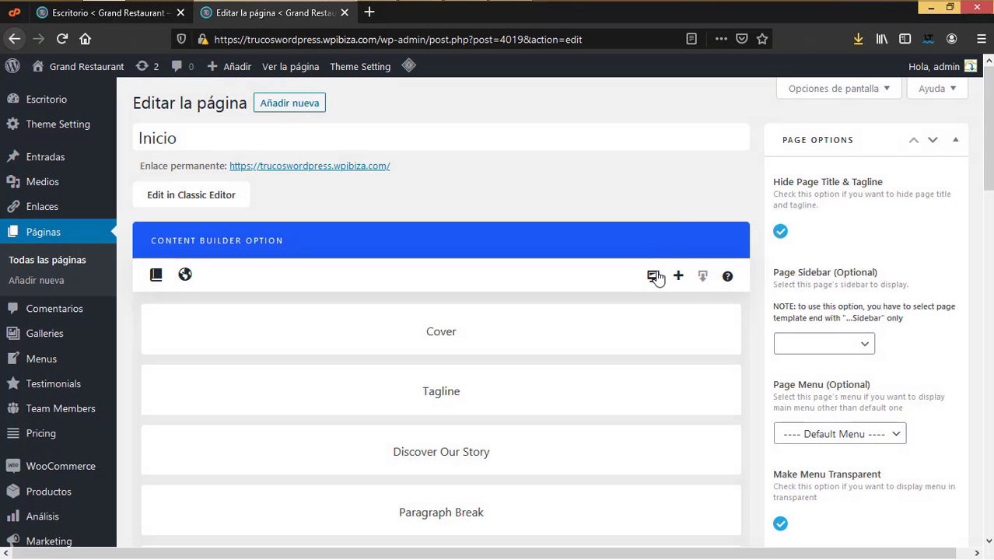
{"action": "left_click", "coordinate": [653, 277]}
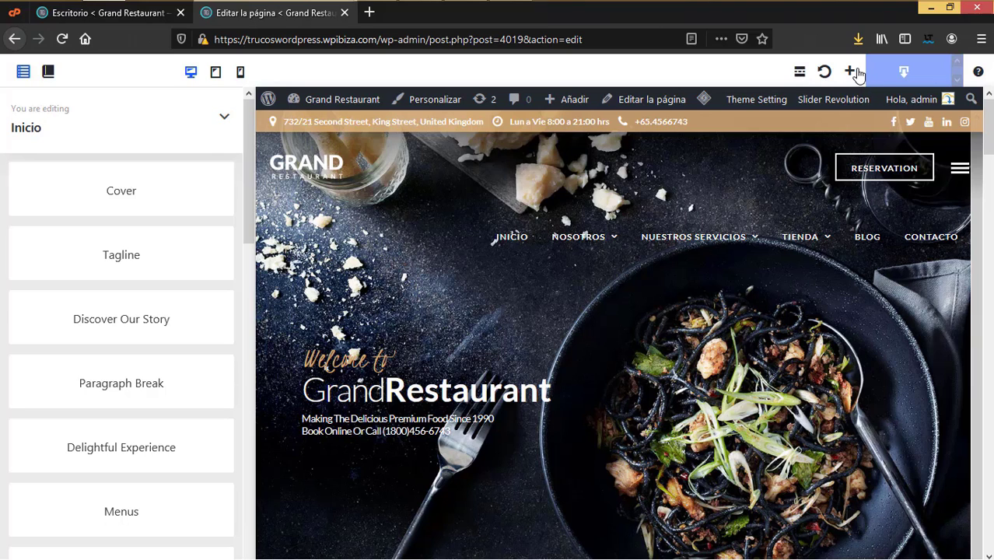
{"action": "left_click", "coordinate": [904, 76]}
{"action": "mouse_move", "coordinate": [644, 267]}
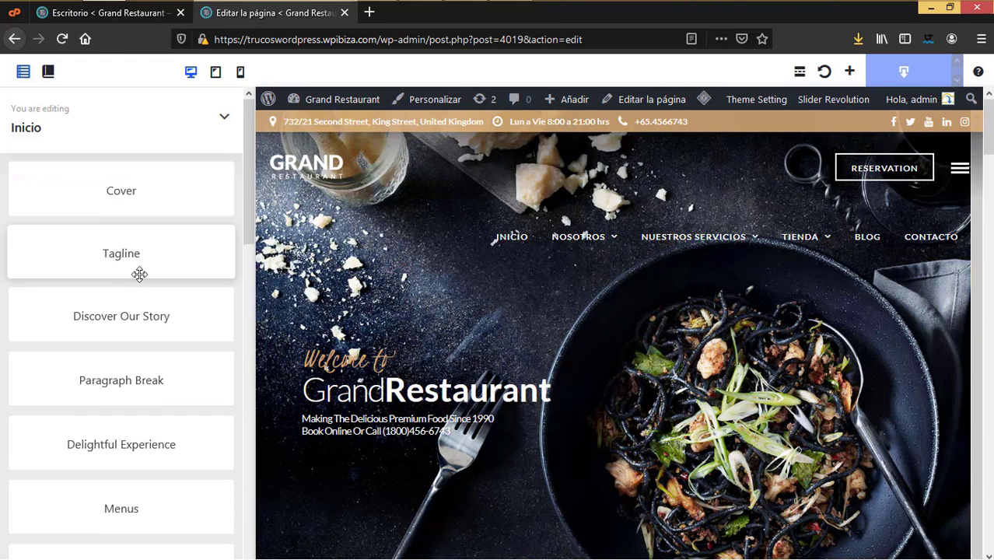
{"action": "mouse_move", "coordinate": [588, 325]}
{"action": "left_click_drag", "start_coordinate": [182, 213], "coordinate": [144, 191]}
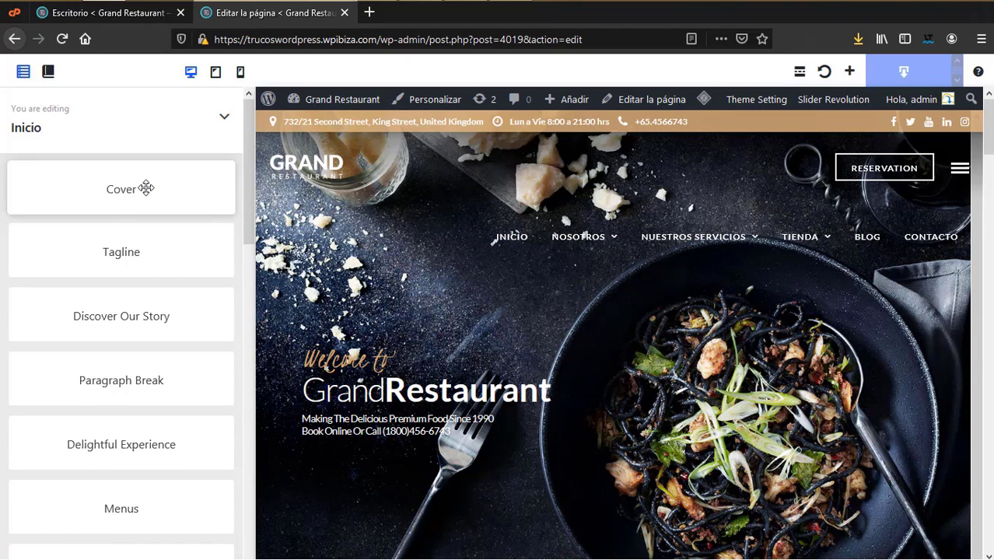
{"action": "left_click_drag", "start_coordinate": [146, 188], "coordinate": [117, 188]}
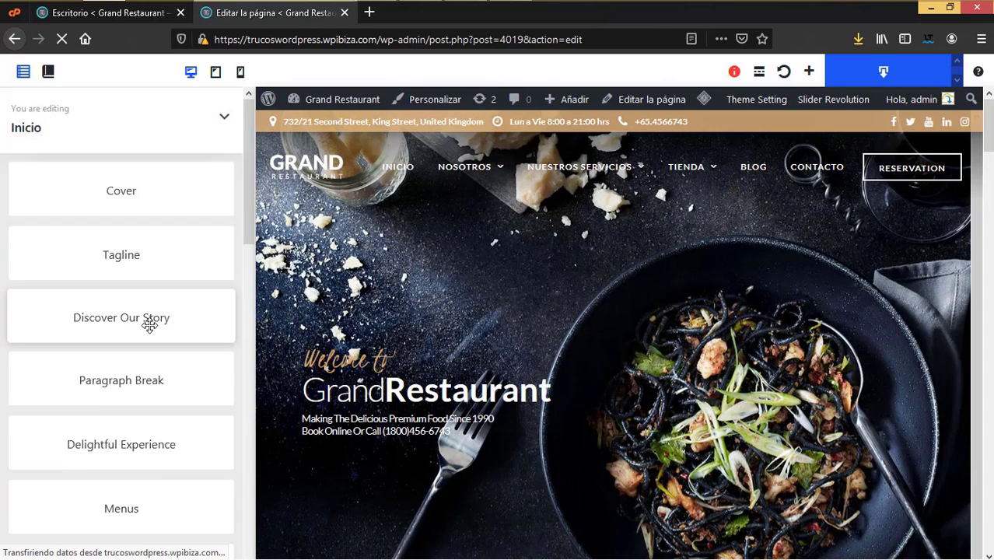
{"action": "scroll", "coordinate": [149, 327], "scroll_direction": "down", "scroll_amount": 4}
{"action": "scroll", "coordinate": [140, 233], "scroll_direction": "up", "scroll_amount": 5}
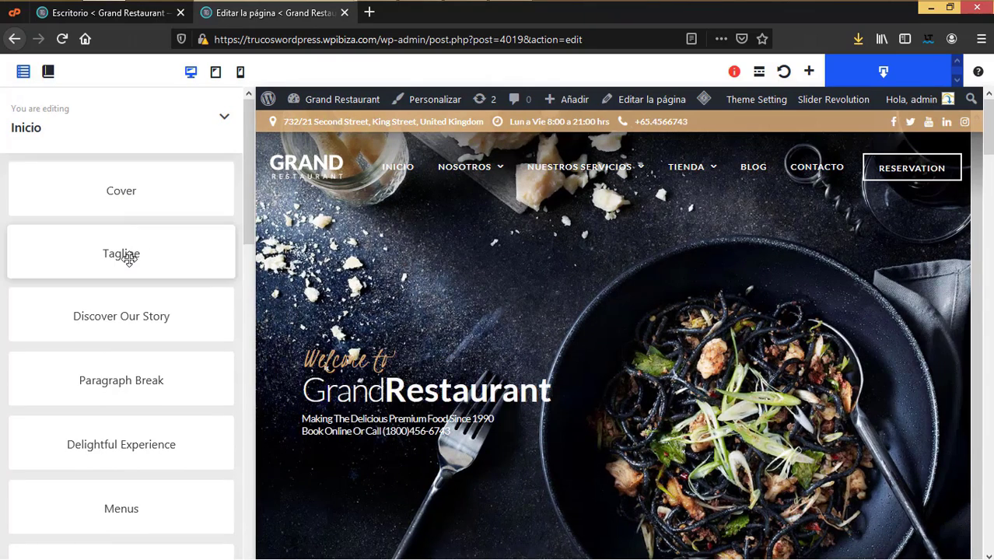
{"action": "left_click", "coordinate": [128, 257]}
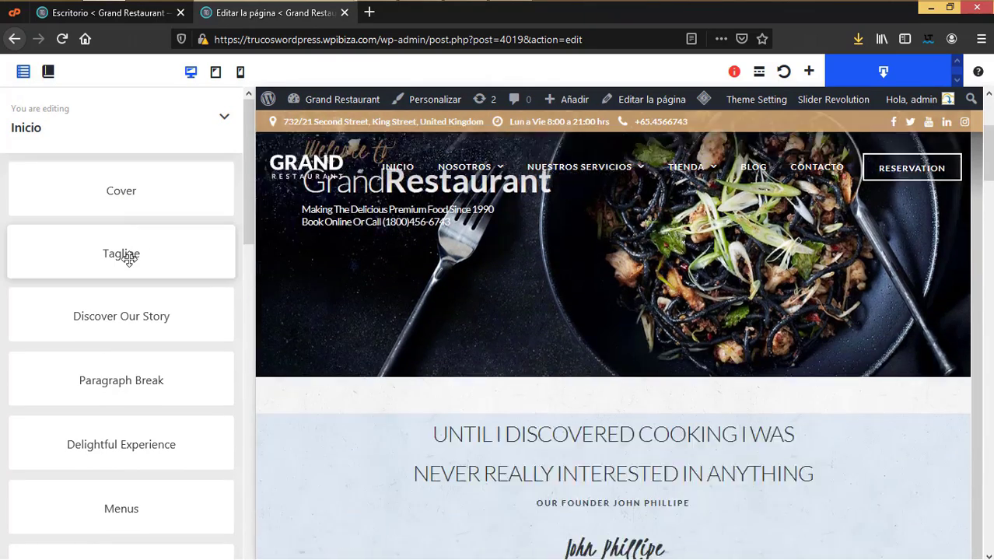
{"action": "left_click", "coordinate": [127, 187]}
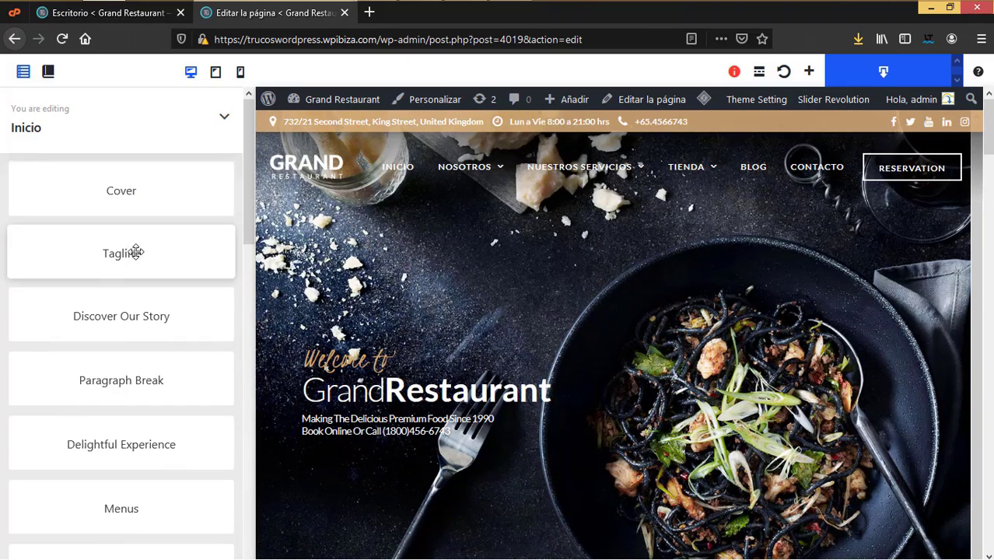
{"action": "left_click", "coordinate": [133, 253]}
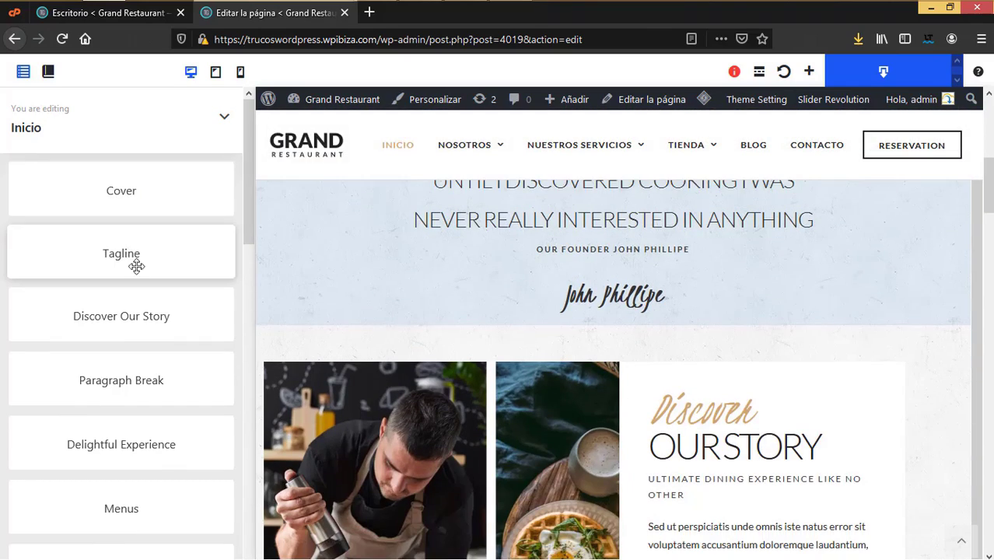
{"action": "mouse_move", "coordinate": [623, 266]}
{"action": "left_click", "coordinate": [113, 320]}
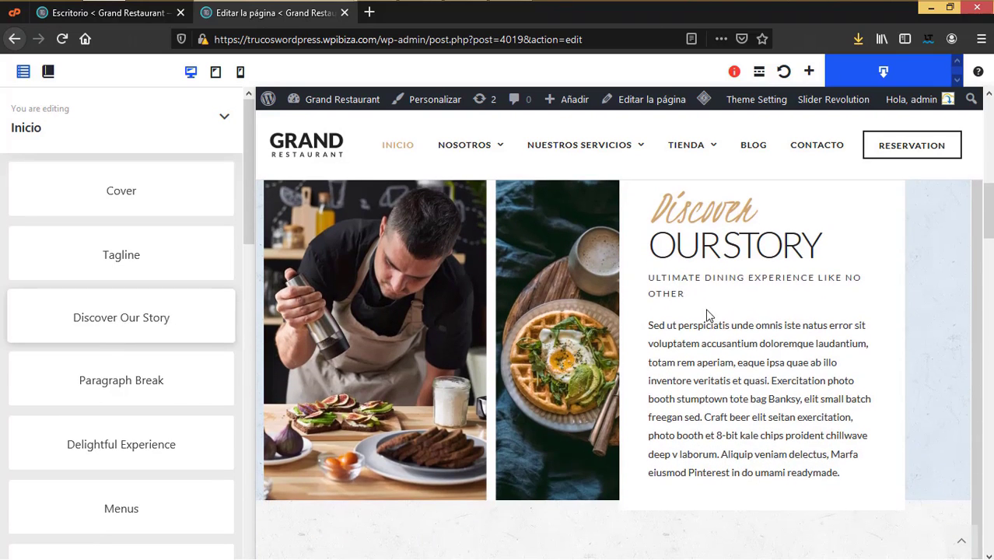
{"action": "left_click", "coordinate": [136, 379]}
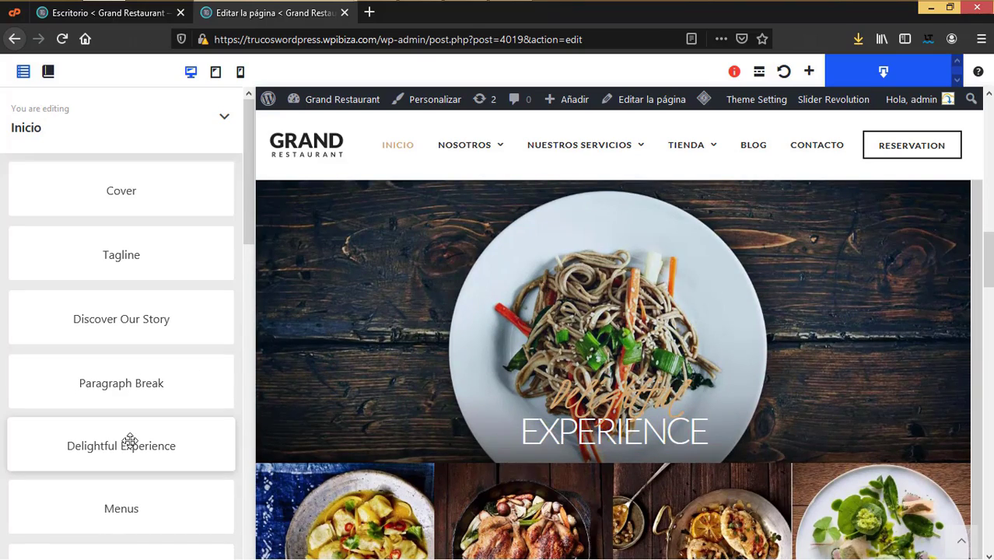
{"action": "left_click", "coordinate": [130, 441]}
{"action": "left_click", "coordinate": [113, 504]}
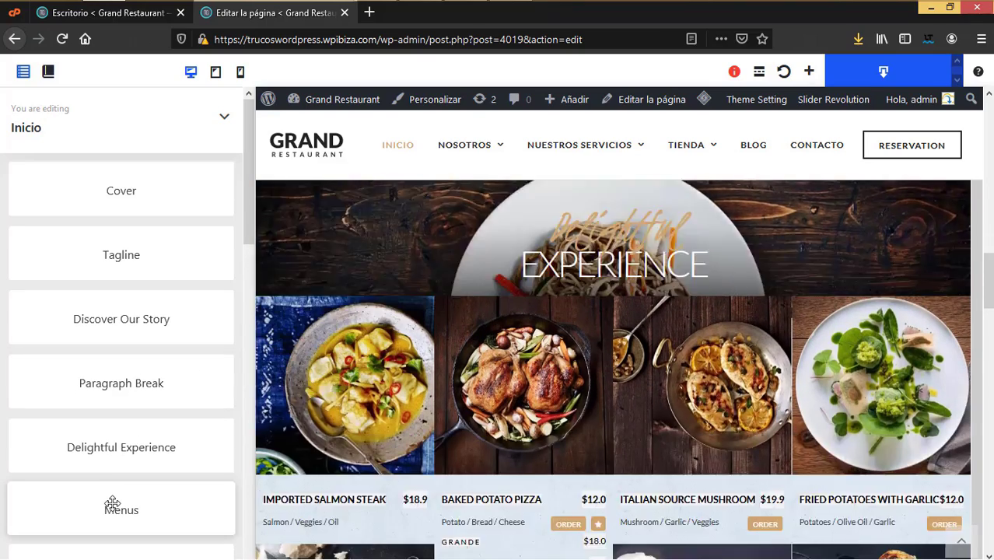
{"action": "scroll", "coordinate": [577, 294], "scroll_direction": "up", "scroll_amount": 10}
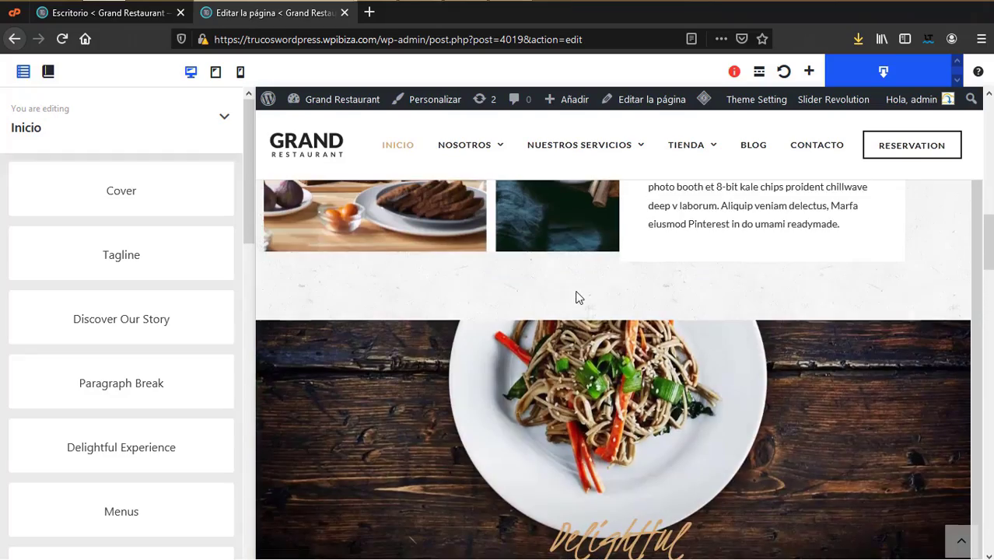
{"action": "scroll", "coordinate": [572, 299], "scroll_direction": "up", "scroll_amount": 2}
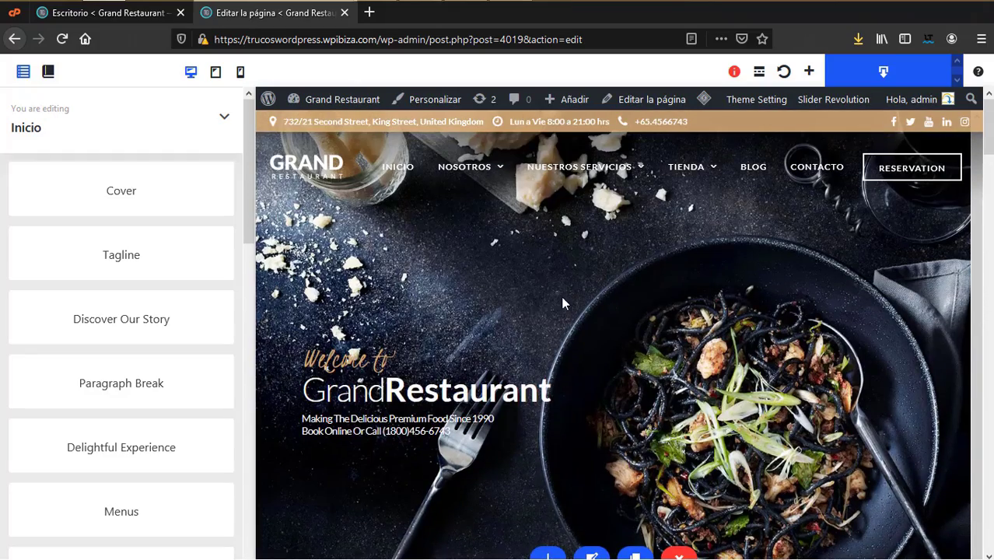
{"action": "scroll", "coordinate": [687, 339], "scroll_direction": "down", "scroll_amount": 3}
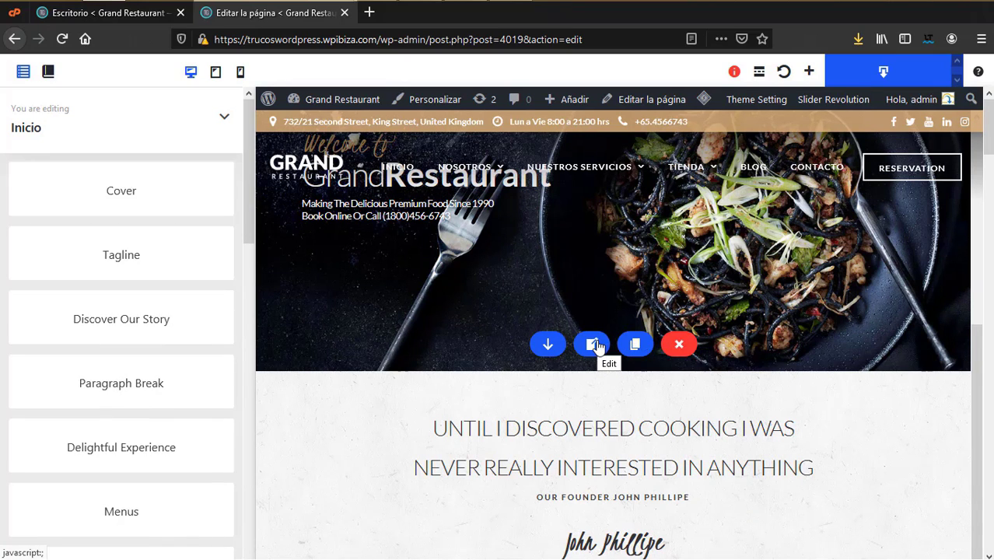
Step: Keep the Cover block on Home 1 Slider with Display Normal Slider and update it
{"action": "left_click", "coordinate": [546, 345]}
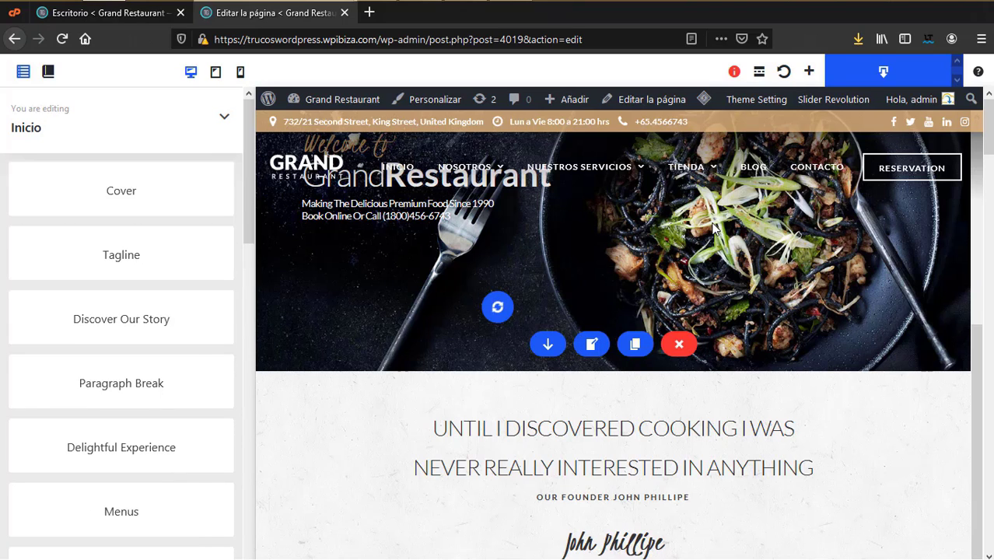
{"action": "left_click", "coordinate": [591, 343]}
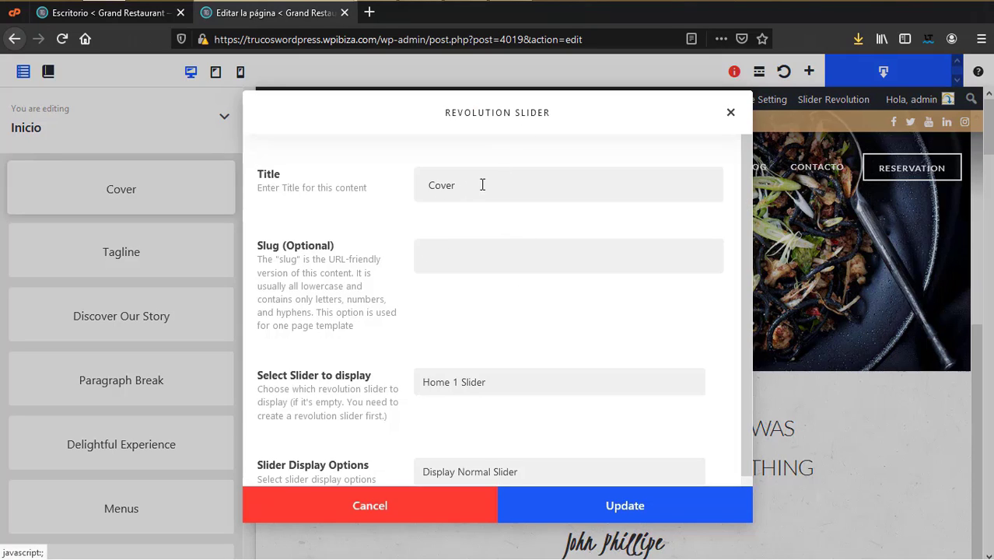
{"action": "key", "text": "ctrl+a"}
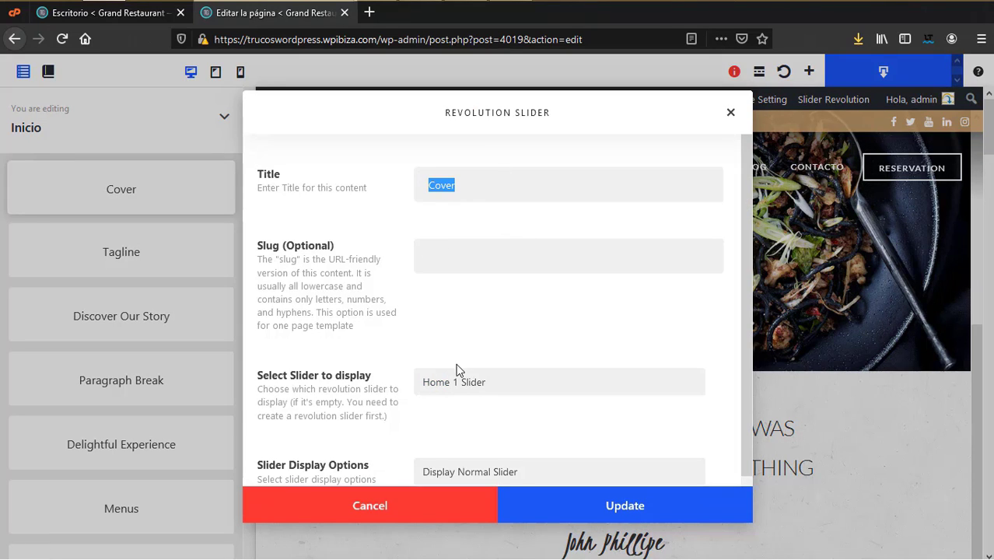
{"action": "scroll", "coordinate": [457, 371], "scroll_direction": "down", "scroll_amount": 1}
{"action": "left_click", "coordinate": [503, 352]}
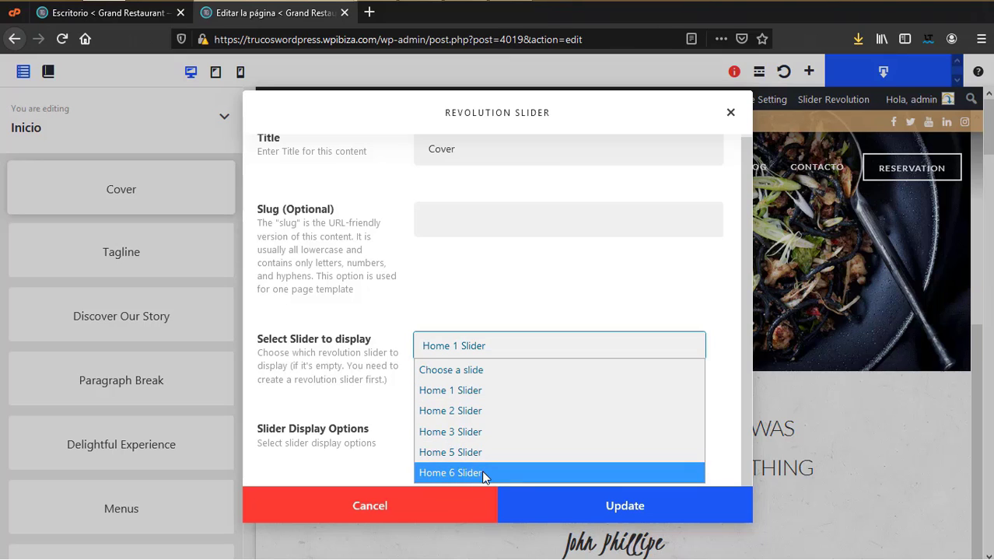
{"action": "left_click", "coordinate": [481, 333]}
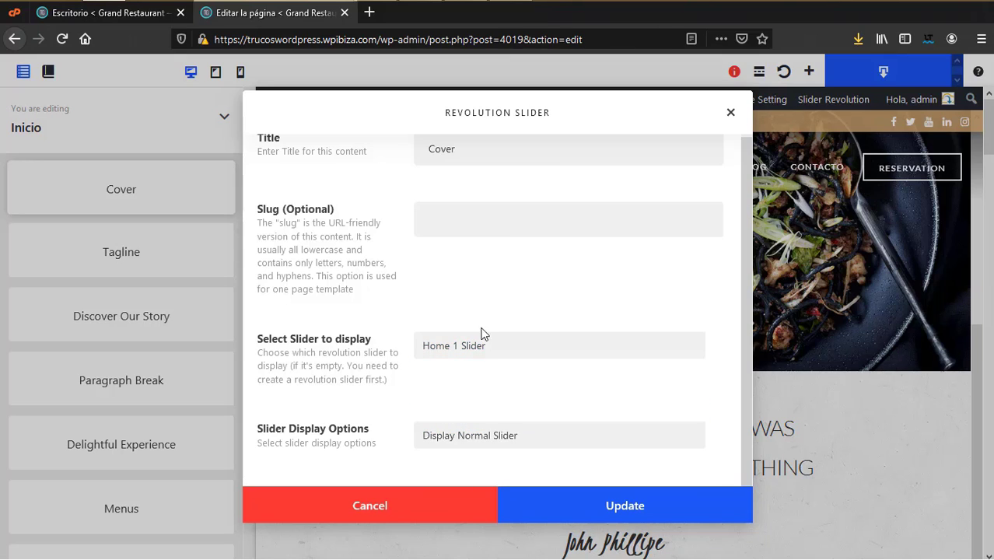
{"action": "left_click", "coordinate": [496, 440]}
{"action": "left_click", "coordinate": [569, 388]}
{"action": "left_click", "coordinate": [663, 514]}
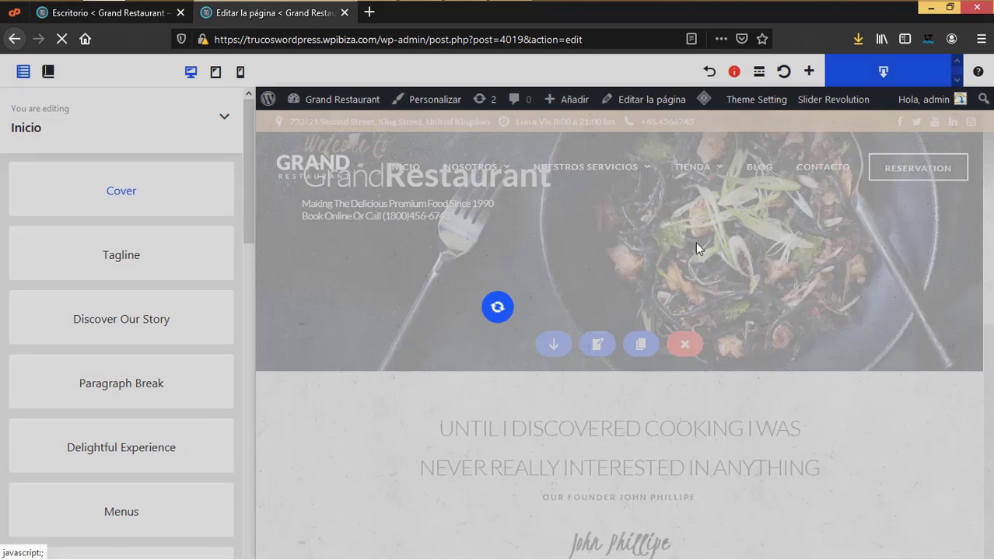
{"action": "scroll", "coordinate": [543, 299], "scroll_direction": "down", "scroll_amount": 2}
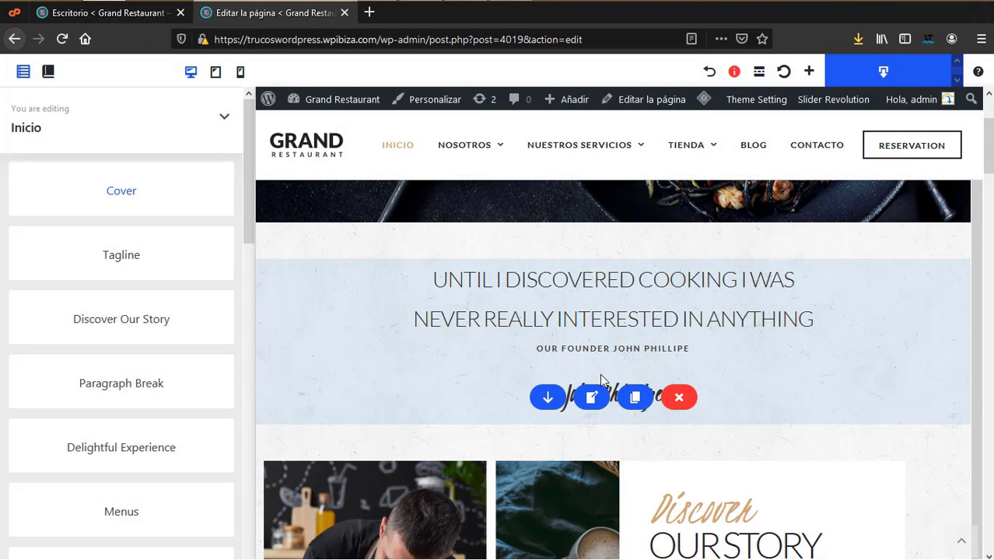
Step: Review the Tagline block's 60% width, centred CSS and founder-quote HTML, then update it
{"action": "left_click", "coordinate": [593, 400]}
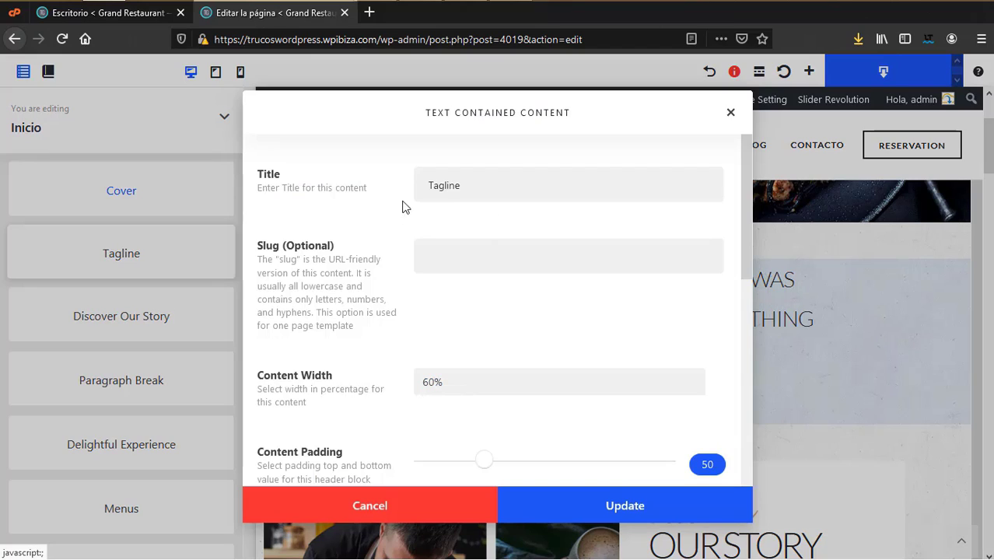
{"action": "left_click_drag", "start_coordinate": [506, 185], "coordinate": [388, 242]}
{"action": "scroll", "coordinate": [484, 365], "scroll_direction": "down", "scroll_amount": 3}
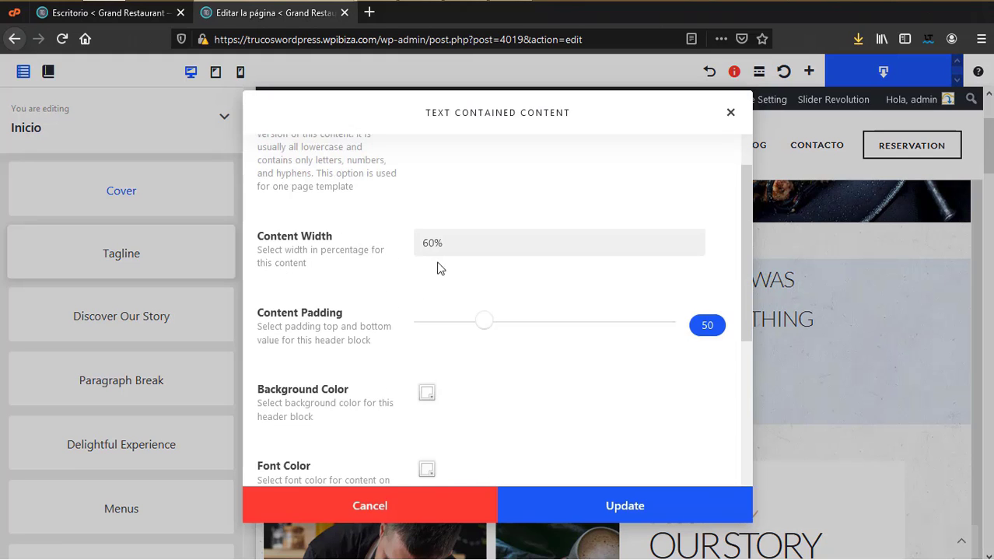
{"action": "scroll", "coordinate": [483, 346], "scroll_direction": "down", "scroll_amount": 3}
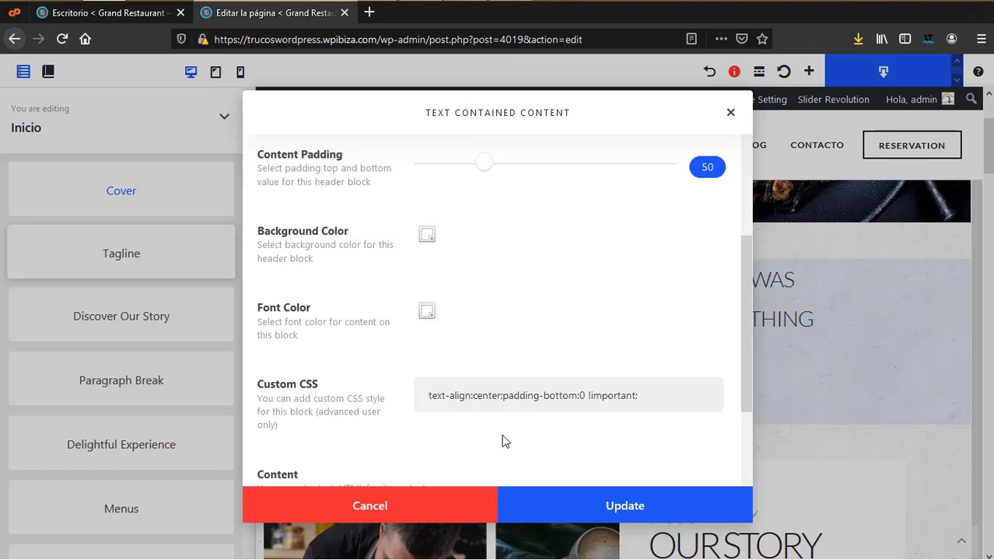
{"action": "scroll", "coordinate": [490, 420], "scroll_direction": "down", "scroll_amount": 3}
{"action": "scroll", "coordinate": [497, 399], "scroll_direction": "down", "scroll_amount": 2}
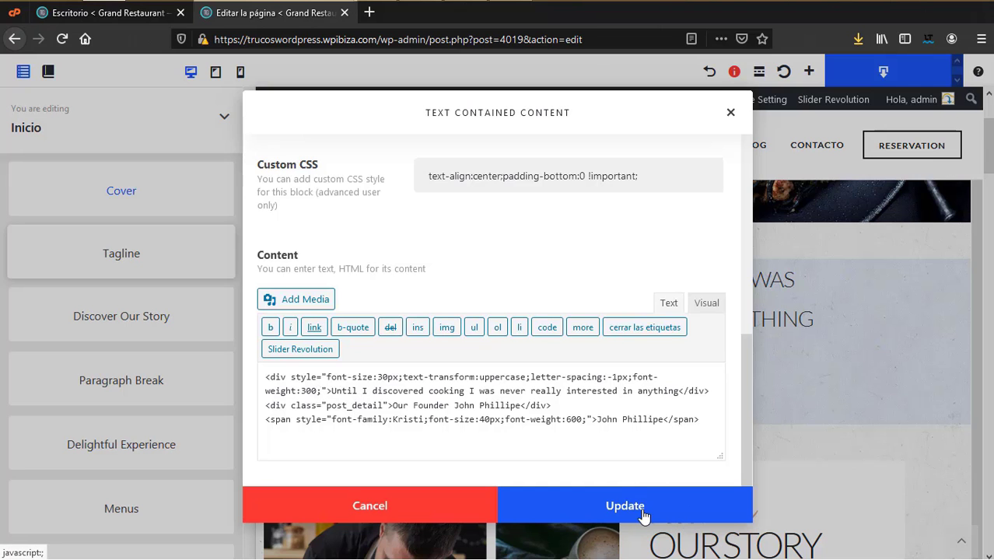
{"action": "left_click", "coordinate": [415, 508]}
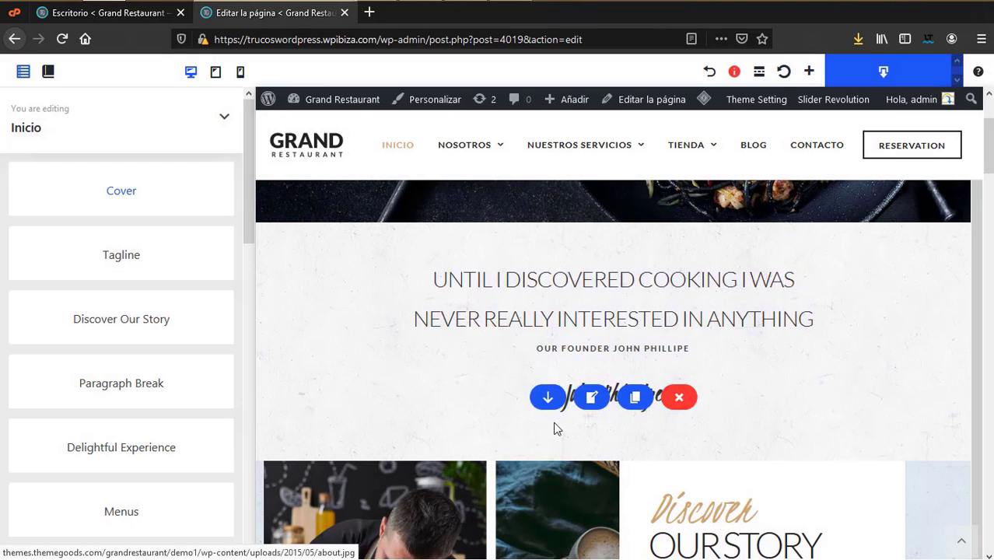
{"action": "scroll", "coordinate": [653, 513], "scroll_direction": "down", "scroll_amount": 2}
{"action": "scroll", "coordinate": [650, 517], "scroll_direction": "down", "scroll_amount": 4}
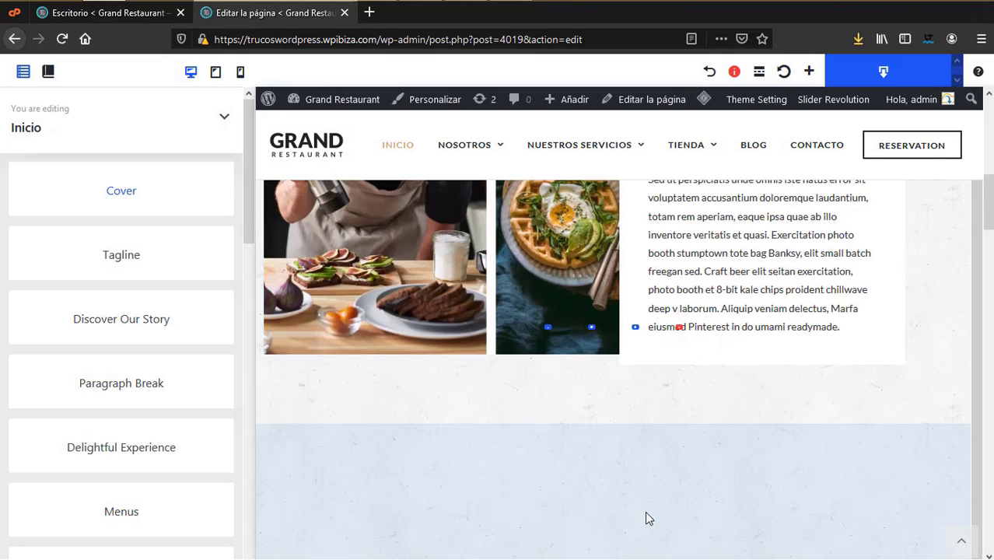
Step: Review Discover Our Story's 65% image width, 40% text width and paragraph, then update it
{"action": "scroll", "coordinate": [646, 518], "scroll_direction": "up", "scroll_amount": 2}
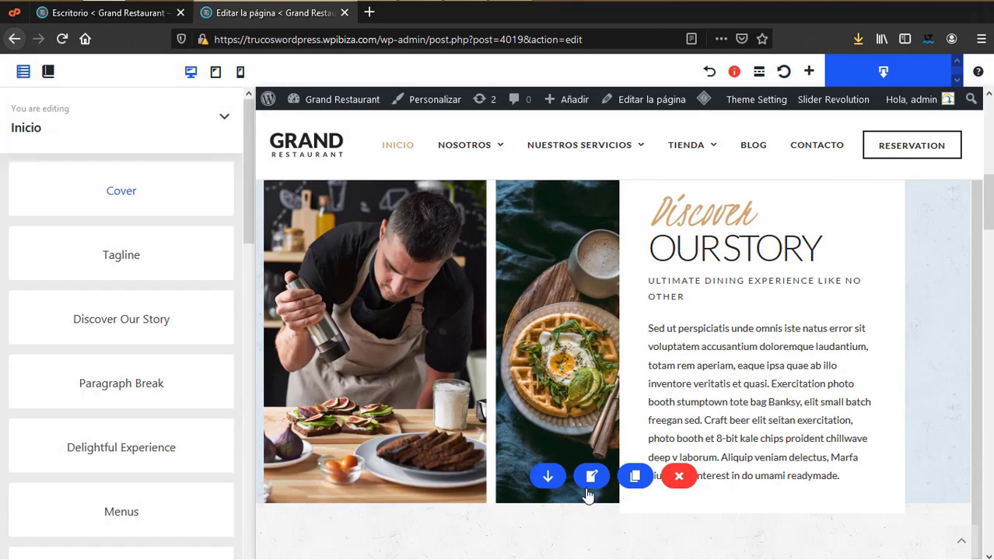
{"action": "left_click", "coordinate": [591, 477]}
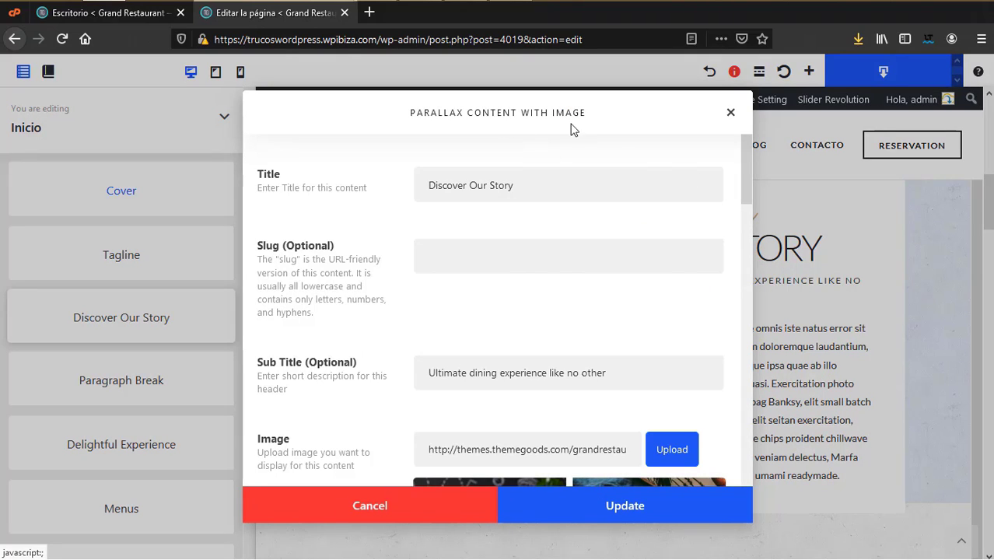
{"action": "left_click_drag", "start_coordinate": [557, 195], "coordinate": [408, 197]}
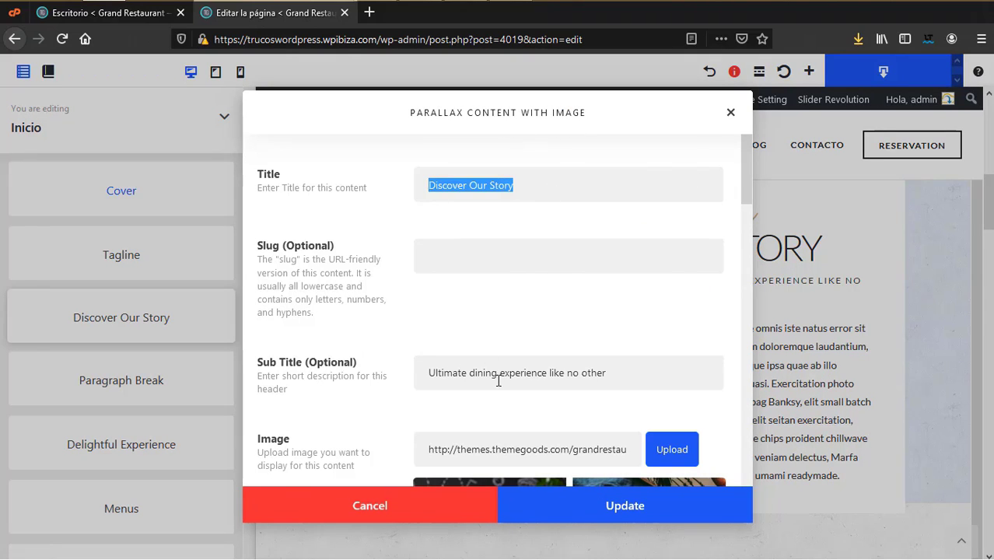
{"action": "scroll", "coordinate": [499, 380], "scroll_direction": "down", "scroll_amount": 4}
{"action": "scroll", "coordinate": [544, 342], "scroll_direction": "down", "scroll_amount": 2}
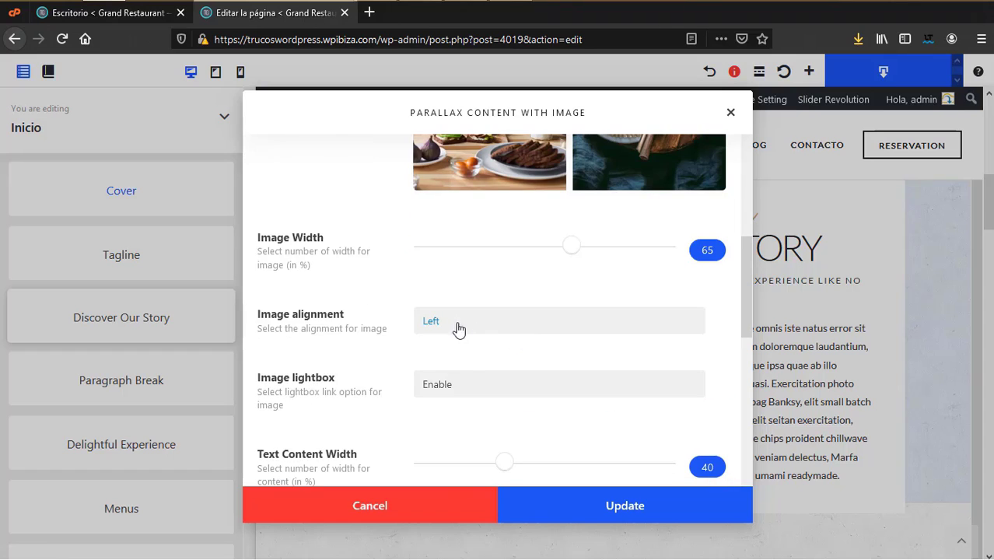
{"action": "scroll", "coordinate": [472, 372], "scroll_direction": "down", "scroll_amount": 2}
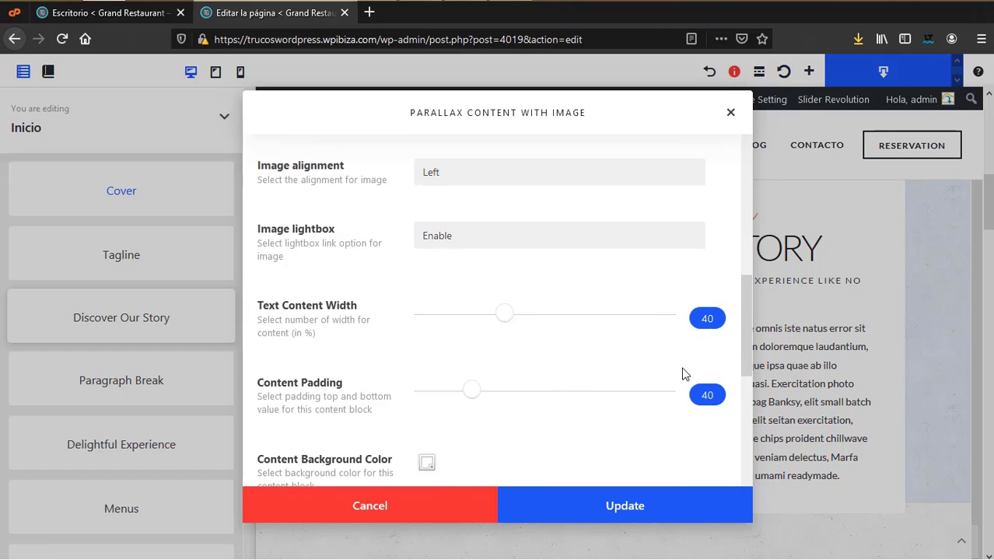
{"action": "scroll", "coordinate": [683, 374], "scroll_direction": "down", "scroll_amount": 2}
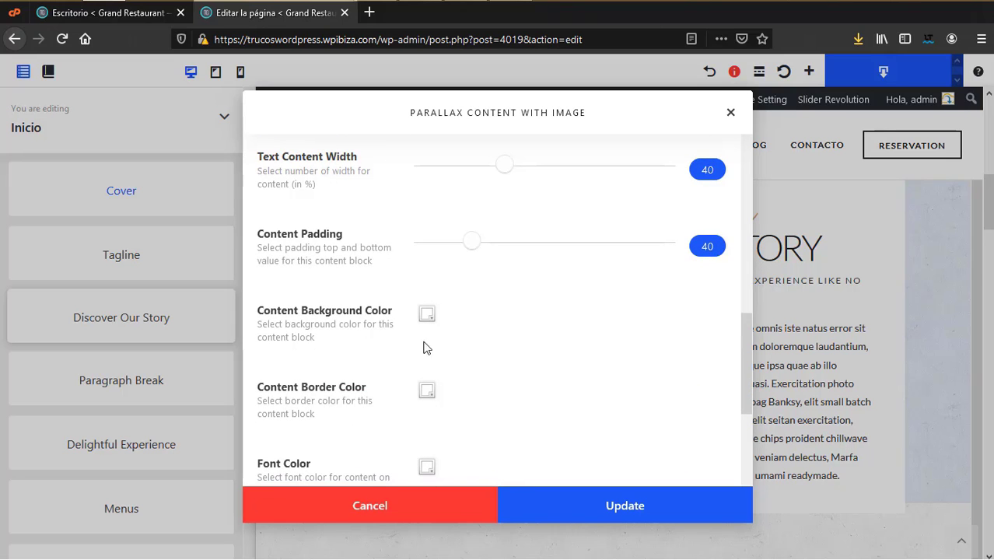
{"action": "scroll", "coordinate": [415, 374], "scroll_direction": "down", "scroll_amount": 2}
{"action": "scroll", "coordinate": [421, 377], "scroll_direction": "down", "scroll_amount": 2}
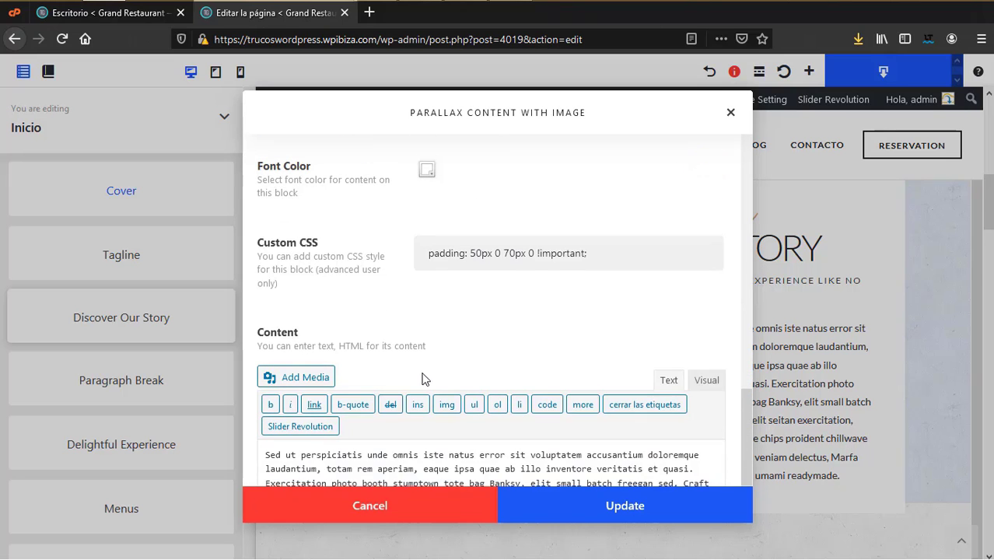
{"action": "scroll", "coordinate": [458, 386], "scroll_direction": "down", "scroll_amount": 1}
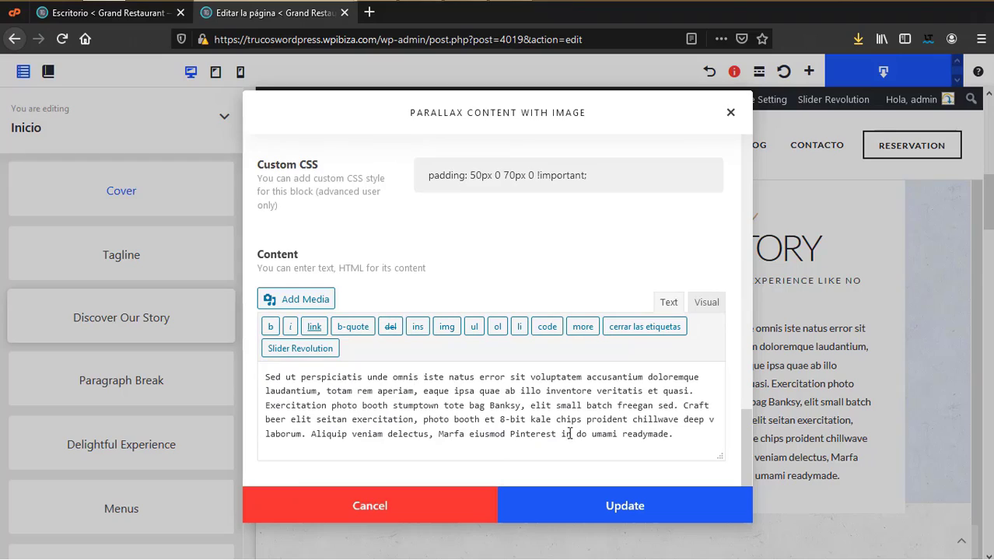
{"action": "left_click", "coordinate": [614, 508]}
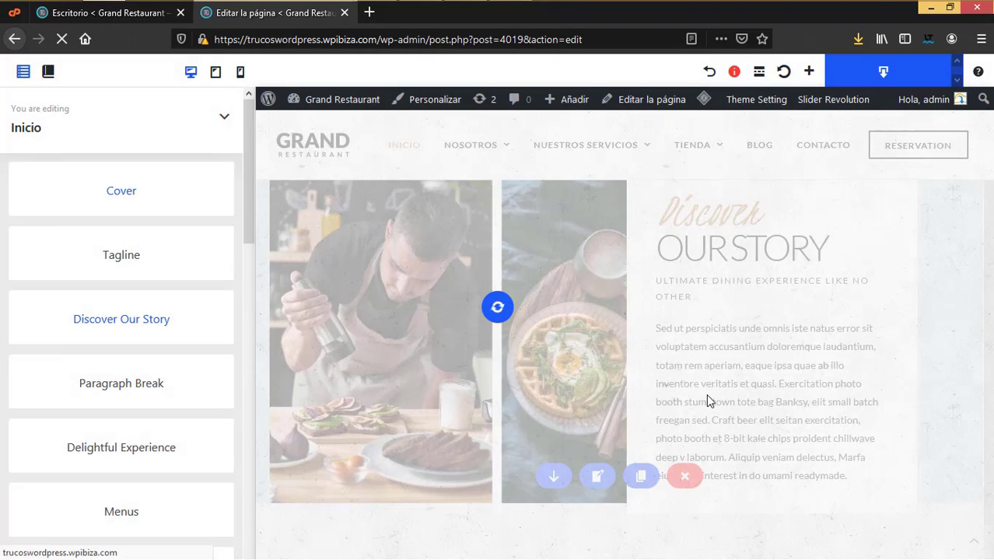
{"action": "scroll", "coordinate": [716, 413], "scroll_direction": "down", "scroll_amount": 10}
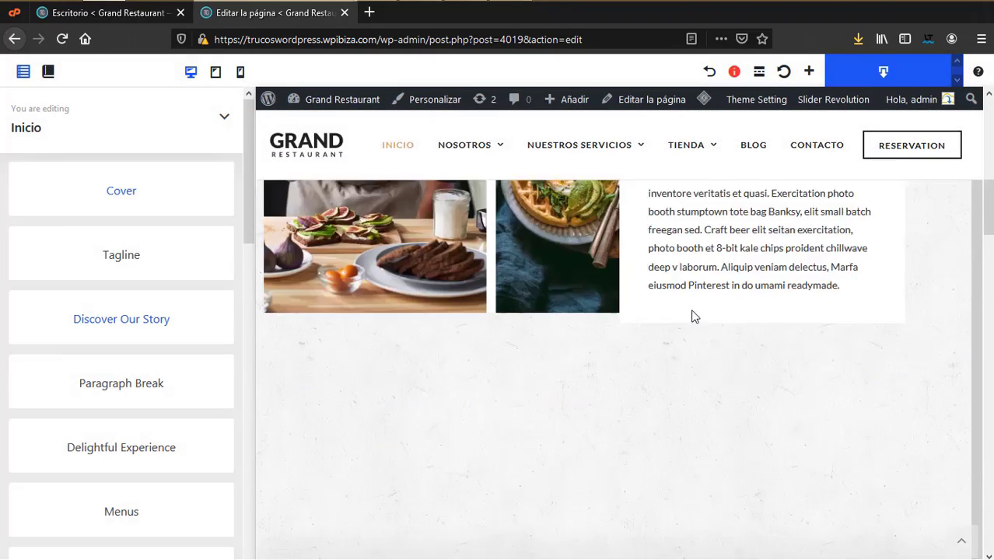
Step: Change the menu grid title from Menus to Menu, keep the With Picture category, and update
{"action": "scroll", "coordinate": [689, 329], "scroll_direction": "down", "scroll_amount": 8}
{"action": "scroll", "coordinate": [355, 268], "scroll_direction": "up", "scroll_amount": 9}
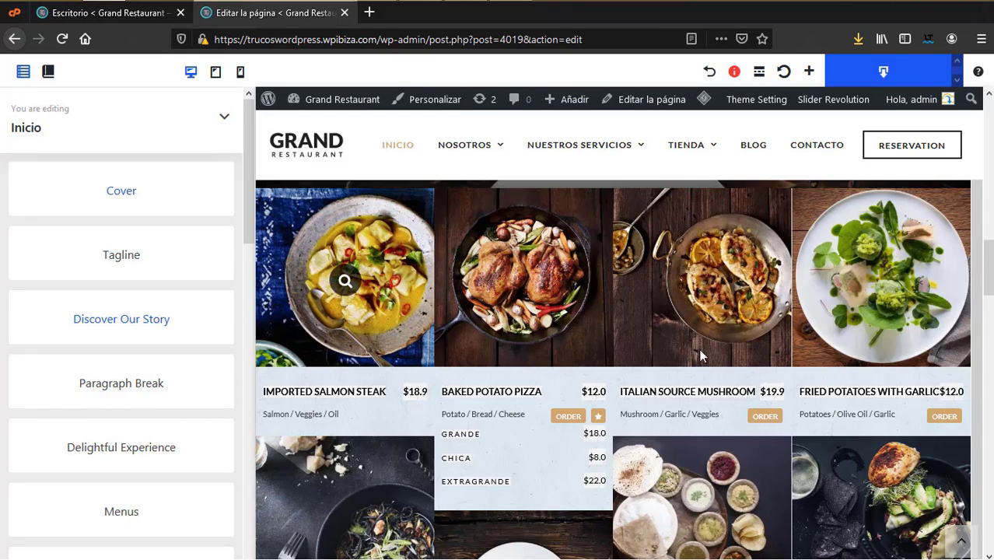
{"action": "scroll", "coordinate": [700, 355], "scroll_direction": "down", "scroll_amount": 4}
{"action": "mouse_move", "coordinate": [506, 392]}
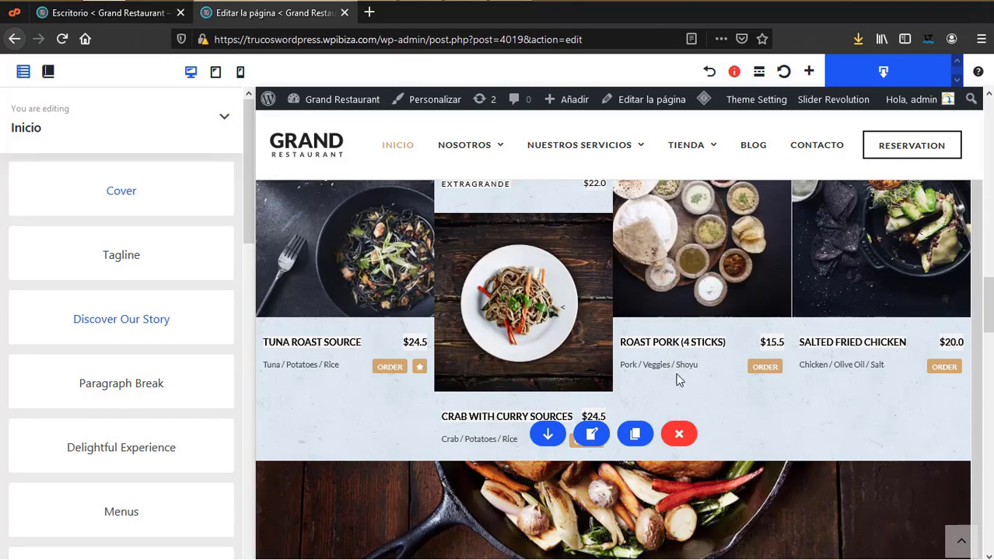
{"action": "left_click", "coordinate": [594, 437]}
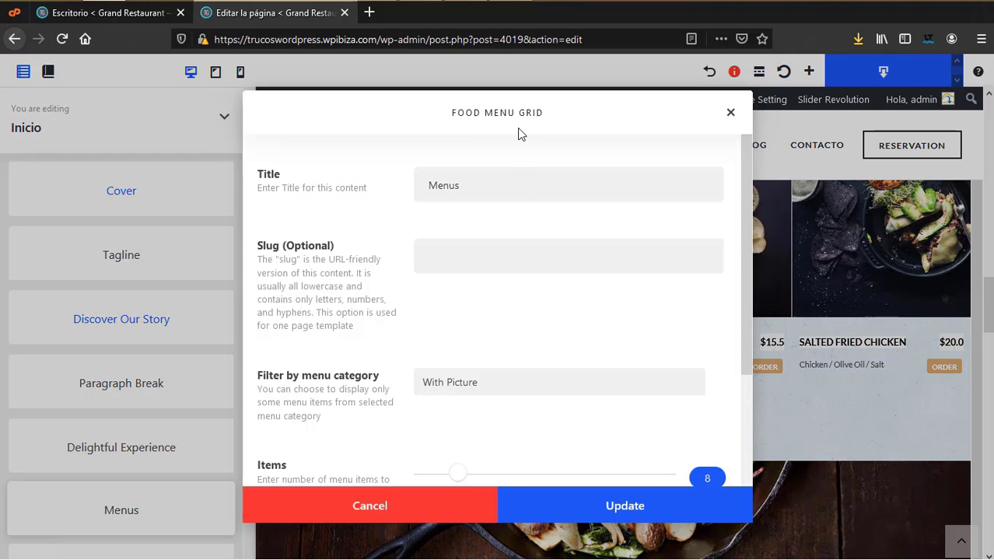
{"action": "key", "text": "BackSpace"}
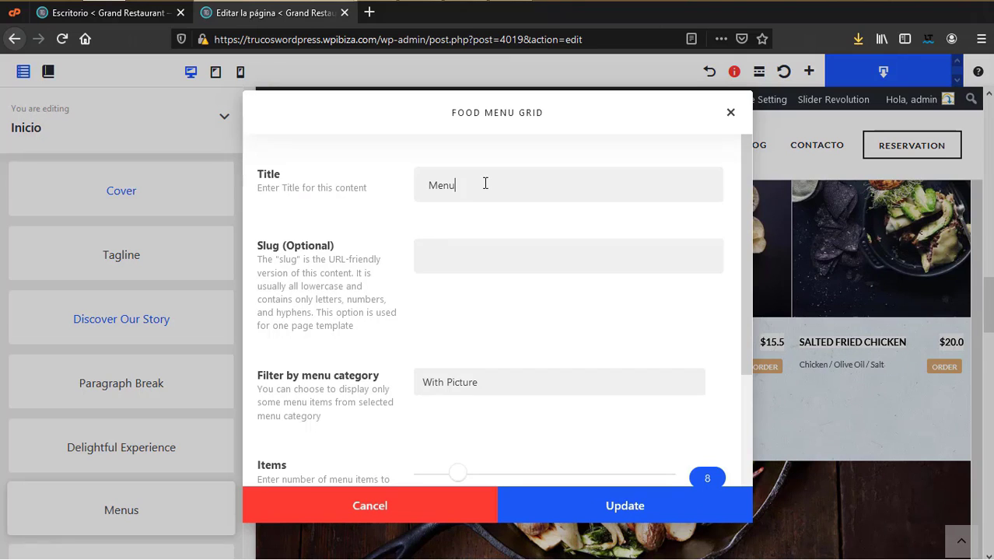
{"action": "scroll", "coordinate": [460, 422], "scroll_direction": "down", "scroll_amount": 3}
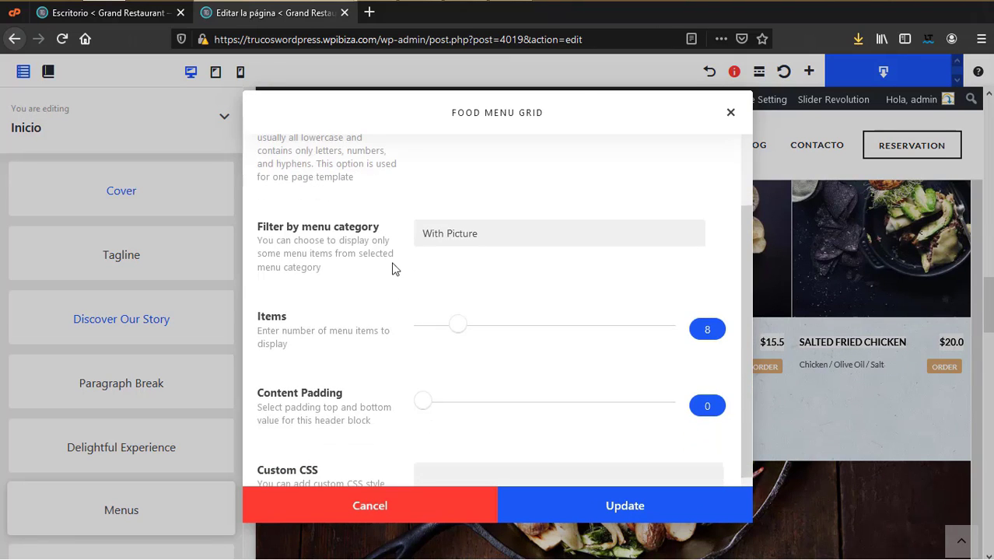
{"action": "left_click", "coordinate": [435, 233]}
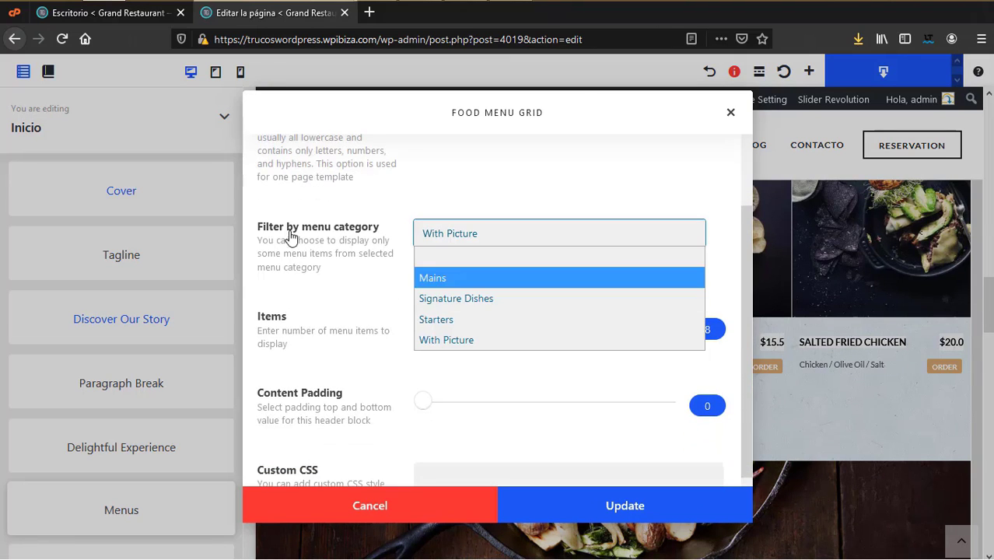
{"action": "left_click", "coordinate": [461, 196]}
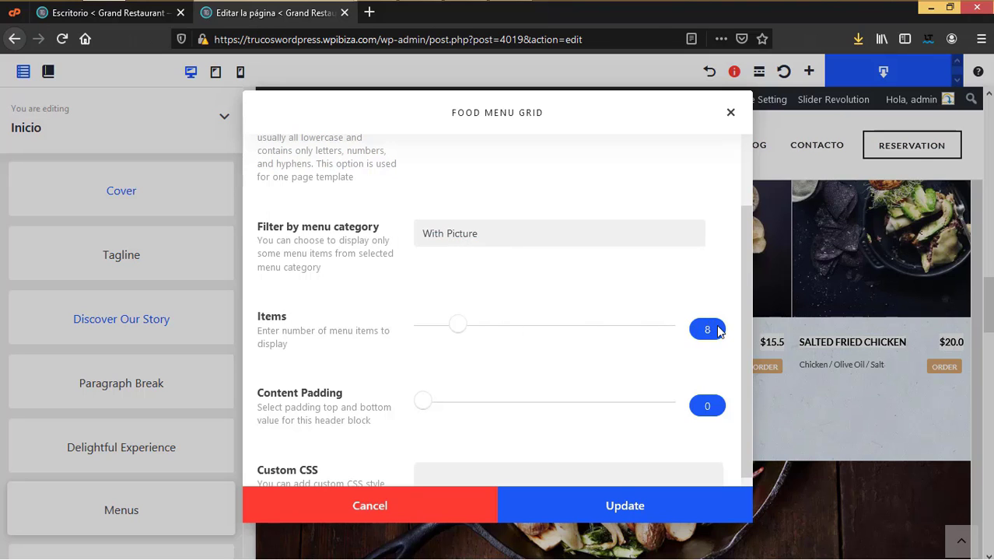
{"action": "scroll", "coordinate": [708, 393], "scroll_direction": "down", "scroll_amount": 1}
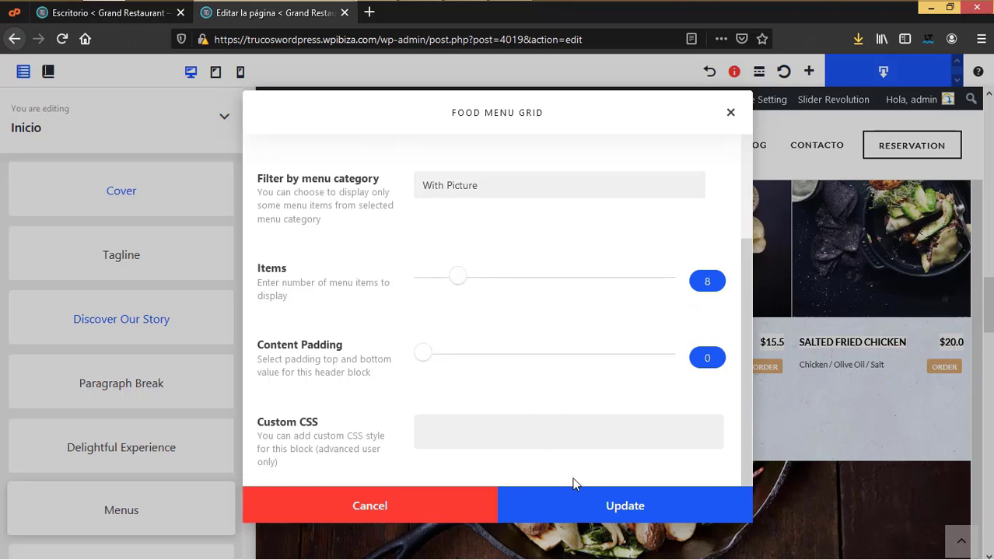
{"action": "left_click", "coordinate": [581, 514]}
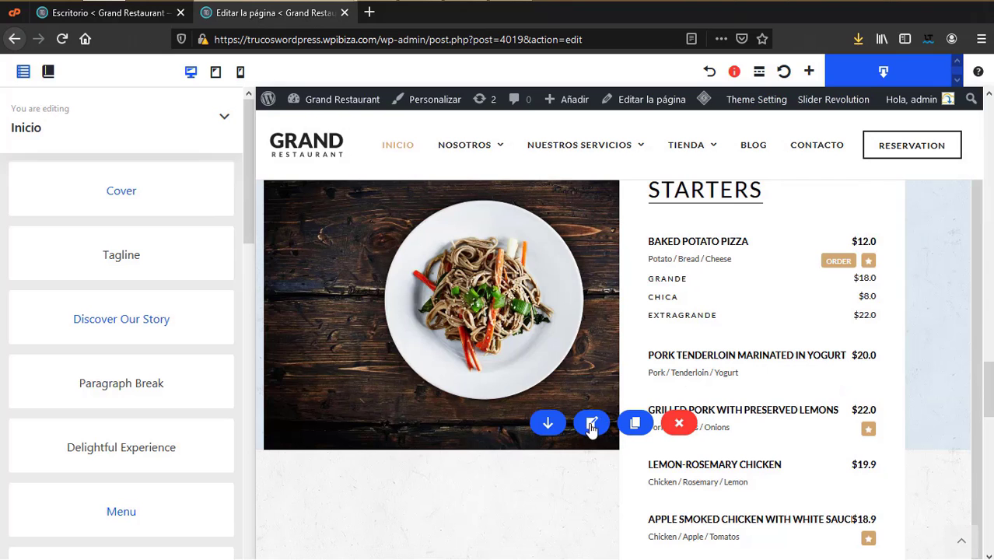
{"action": "left_click", "coordinate": [592, 422]}
{"action": "key", "text": "ctrl+a"}
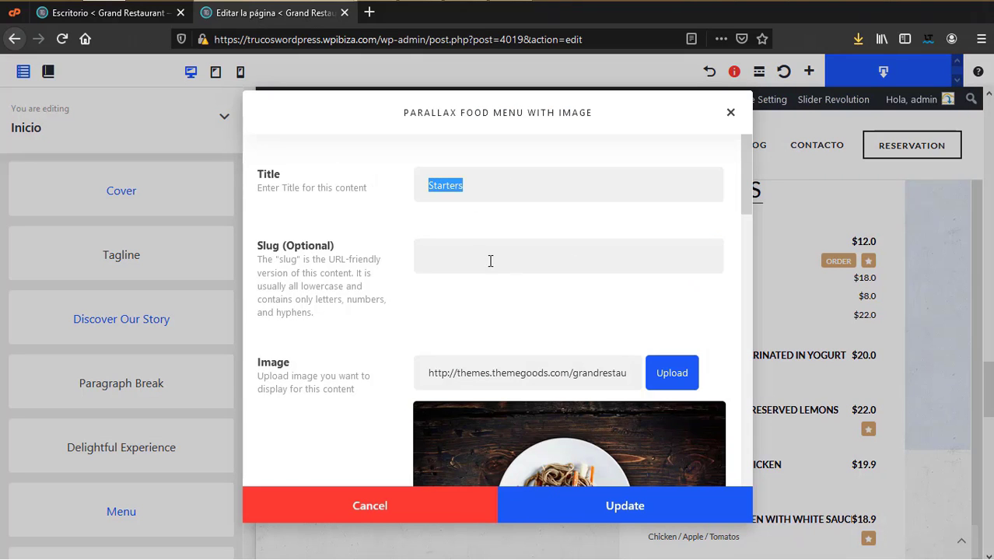
{"action": "scroll", "coordinate": [532, 305], "scroll_direction": "down", "scroll_amount": 2}
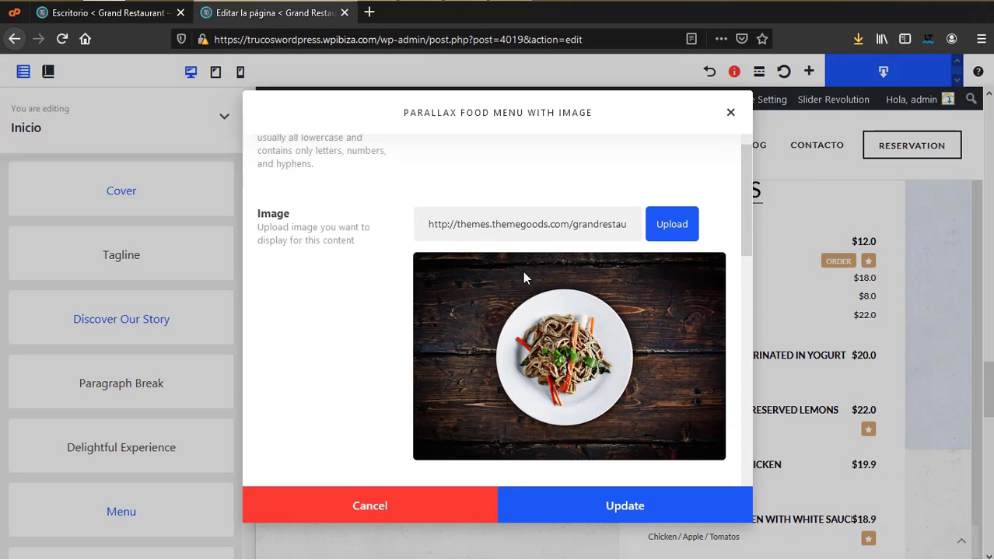
{"action": "scroll", "coordinate": [637, 405], "scroll_direction": "down", "scroll_amount": 3}
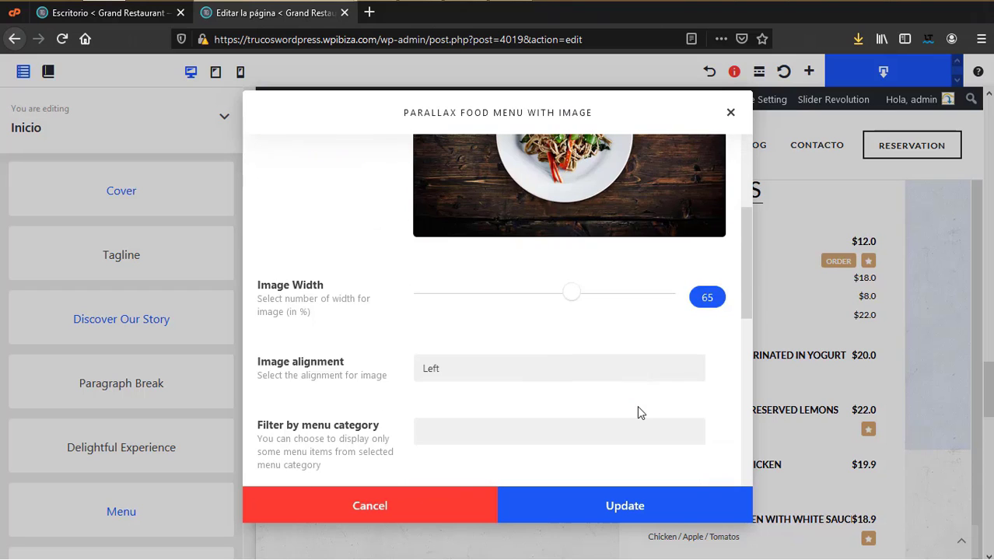
{"action": "scroll", "coordinate": [636, 357], "scroll_direction": "down", "scroll_amount": 2}
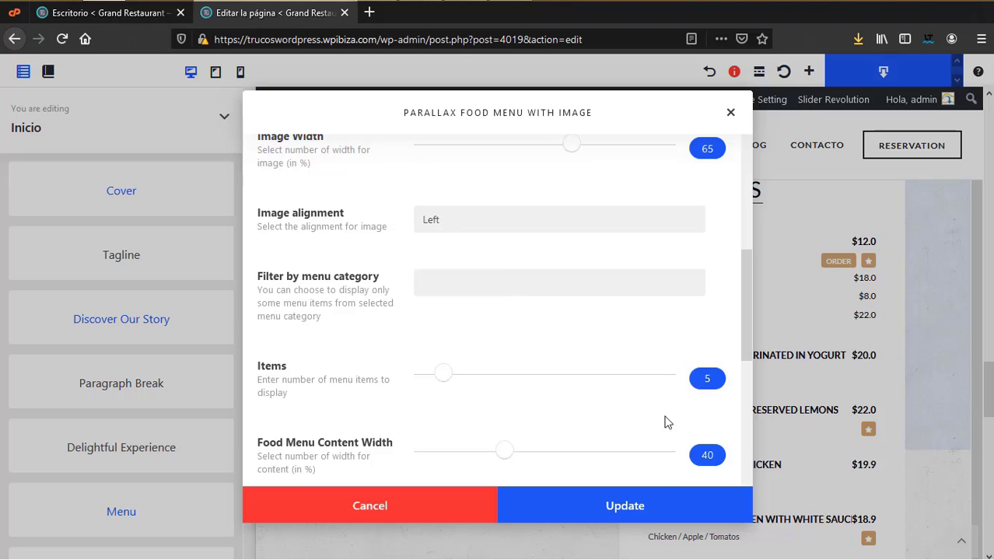
{"action": "scroll", "coordinate": [661, 428], "scroll_direction": "down", "scroll_amount": 2}
{"action": "scroll", "coordinate": [722, 389], "scroll_direction": "down", "scroll_amount": 4}
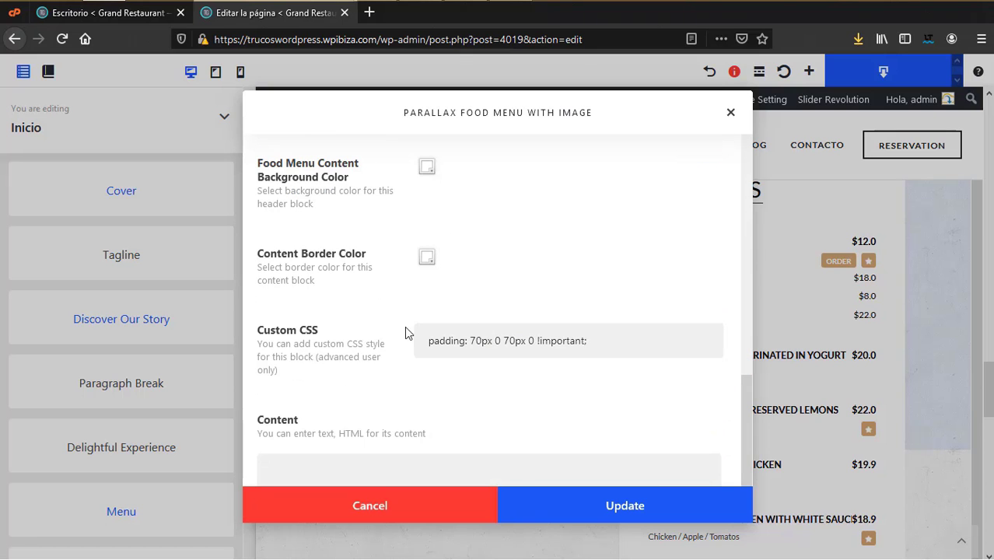
{"action": "scroll", "coordinate": [470, 400], "scroll_direction": "down", "scroll_amount": 1}
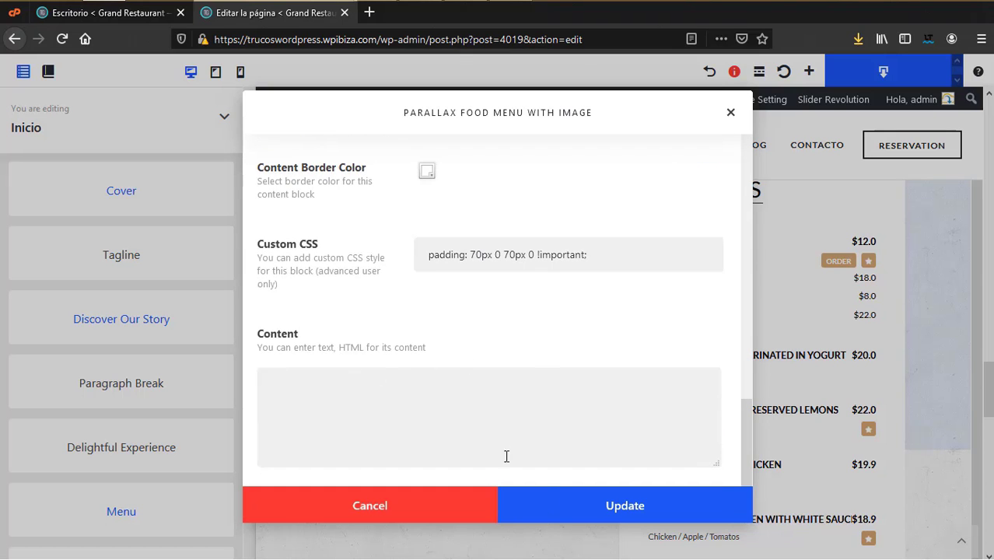
{"action": "left_click", "coordinate": [559, 505]}
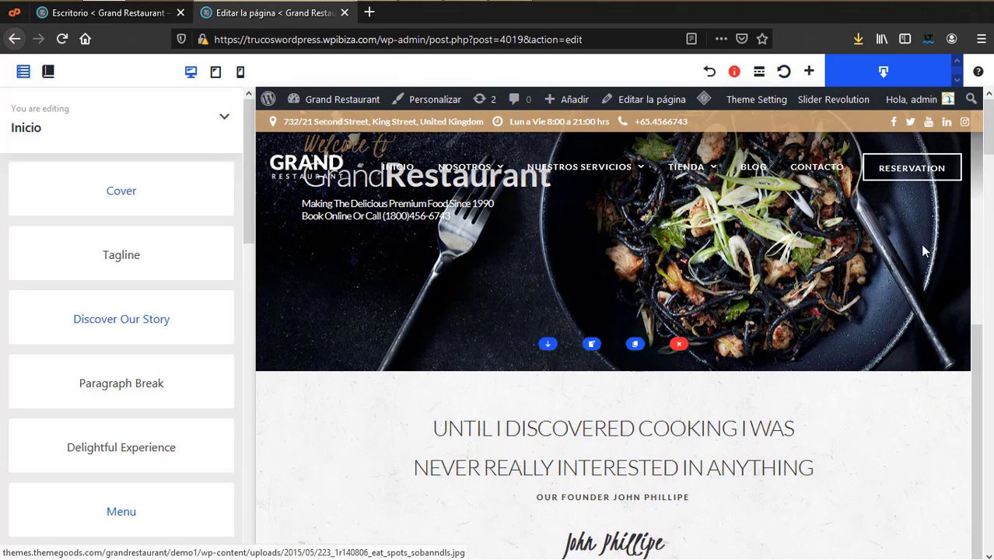
Step: Save the Inicio builder layout and bring up the Import Page Content Builder option
{"action": "scroll", "coordinate": [900, 335], "scroll_direction": "down", "scroll_amount": 10}
{"action": "scroll", "coordinate": [623, 370], "scroll_direction": "down", "scroll_amount": 6}
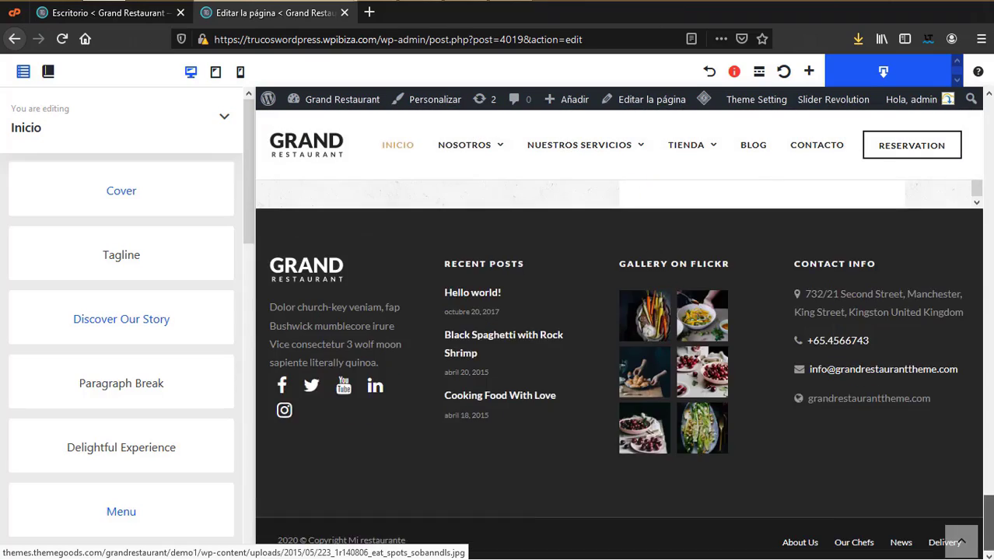
{"action": "scroll", "coordinate": [623, 369], "scroll_direction": "up", "scroll_amount": 3}
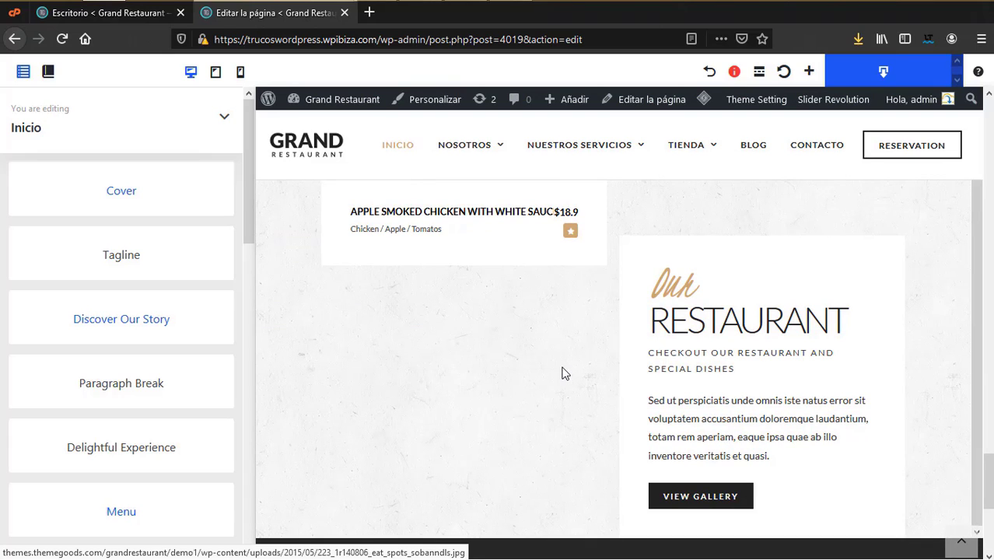
{"action": "scroll", "coordinate": [37, 359], "scroll_direction": "down", "scroll_amount": 10}
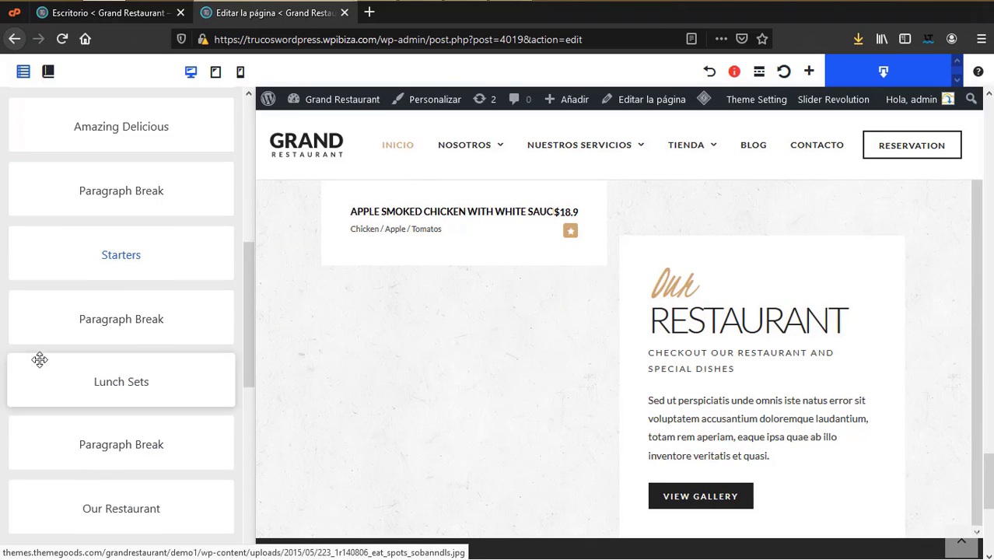
{"action": "scroll", "coordinate": [26, 333], "scroll_direction": "up", "scroll_amount": 4}
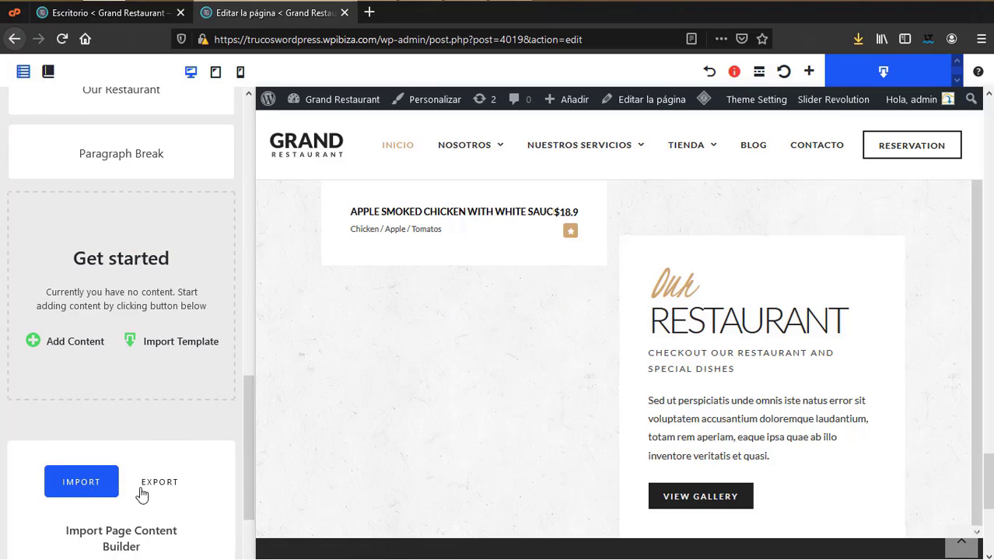
{"action": "mouse_move", "coordinate": [637, 268]}
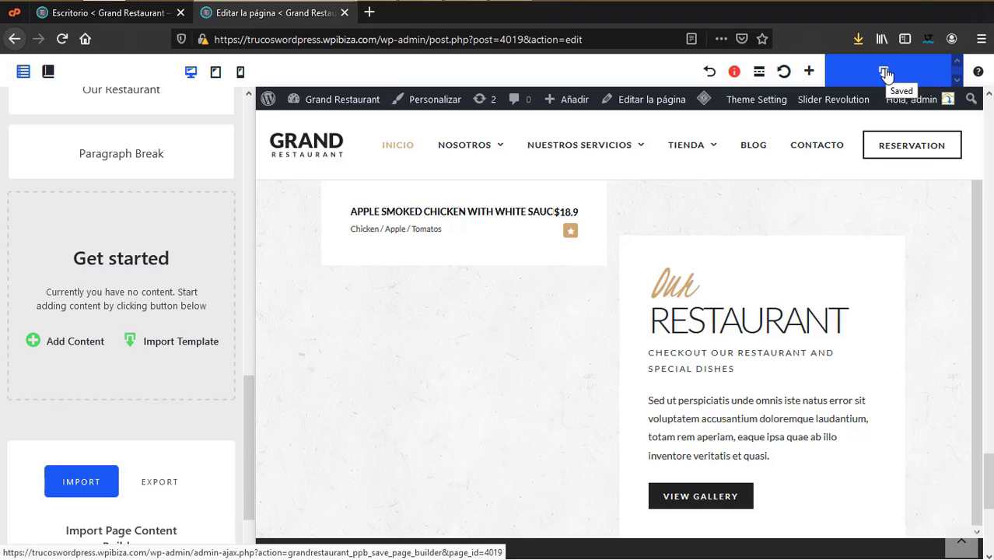
{"action": "left_click", "coordinate": [887, 73]}
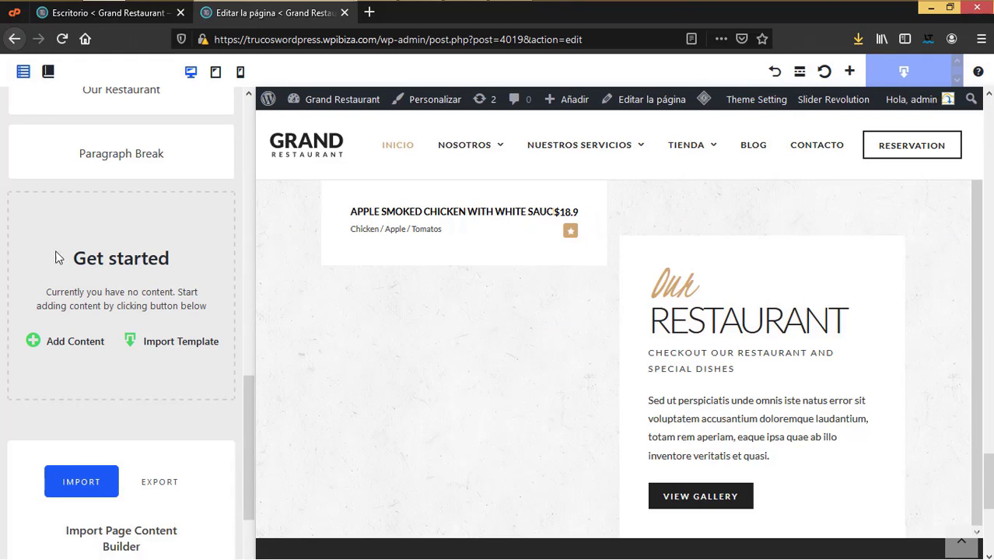
{"action": "left_click", "coordinate": [78, 352]}
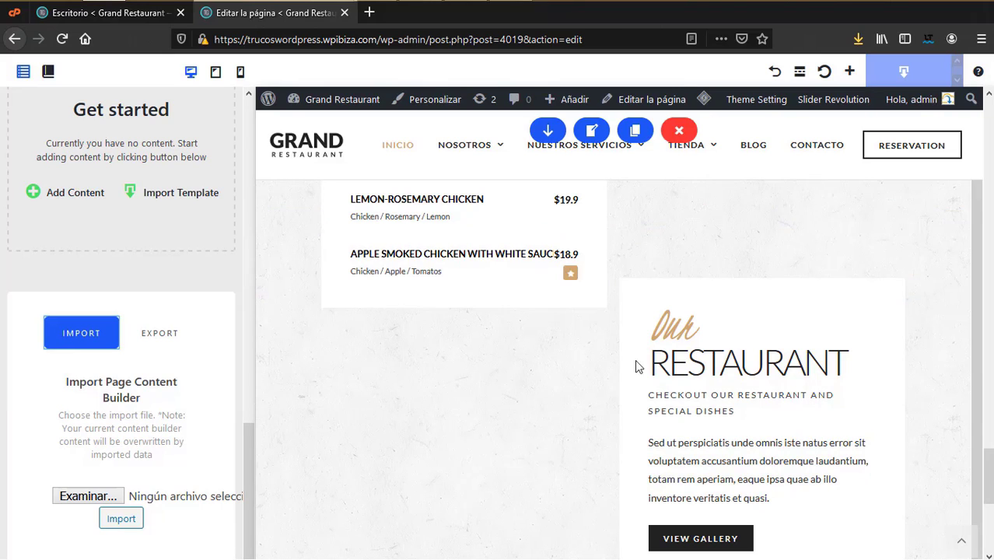
Step: Create a new page titled Content builder via Añadir > Página and publish it
{"action": "left_click", "coordinate": [344, 13]}
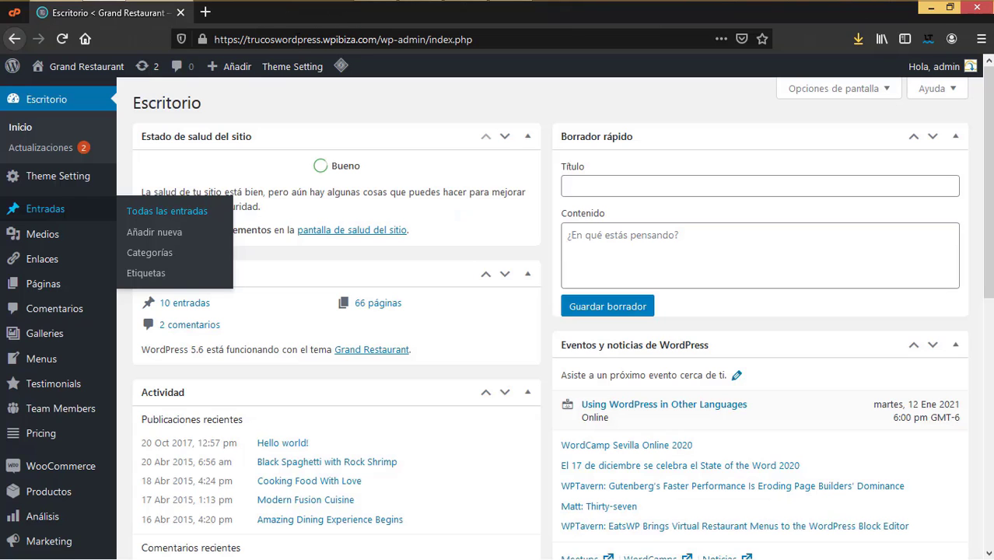
{"action": "mouse_move", "coordinate": [238, 69]}
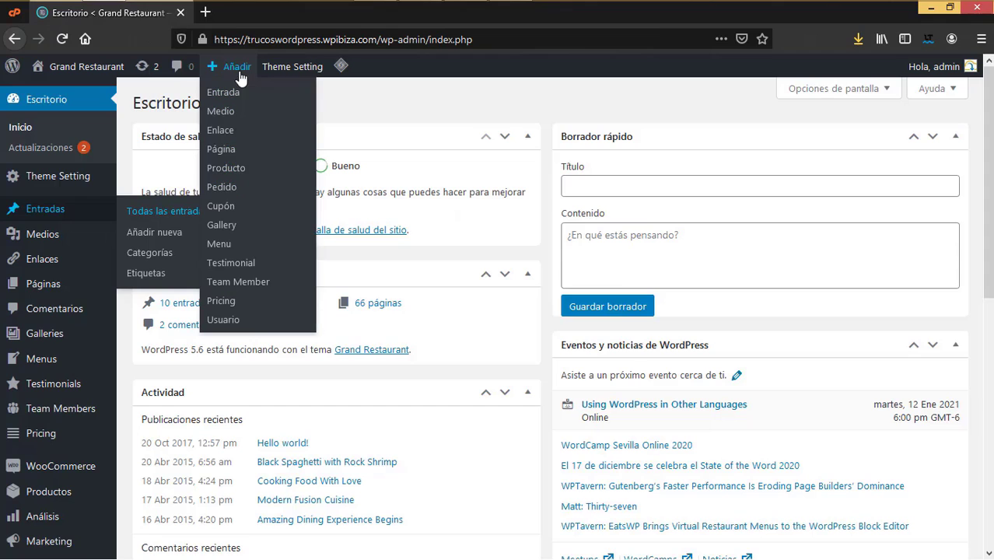
{"action": "left_click", "coordinate": [234, 150]}
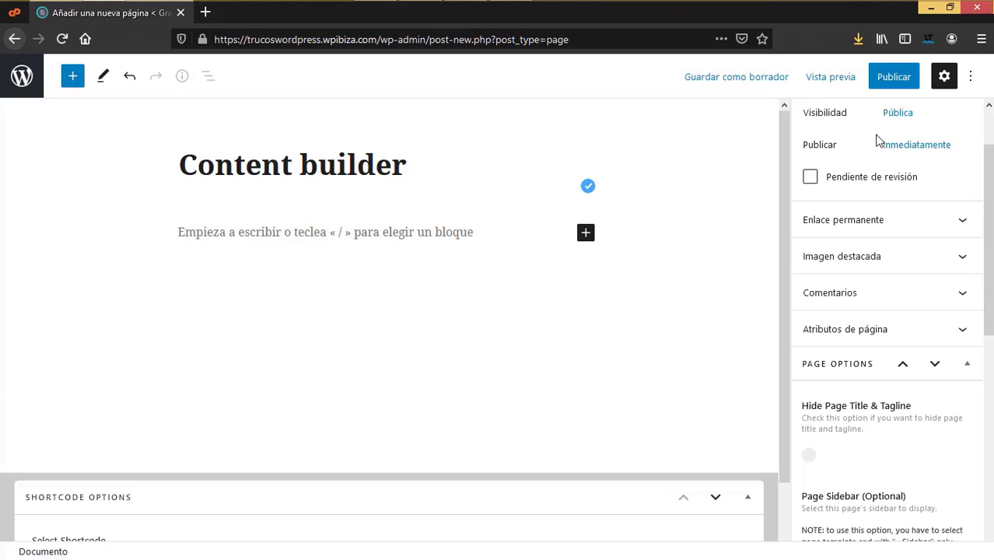
{"action": "left_click", "coordinate": [902, 75]}
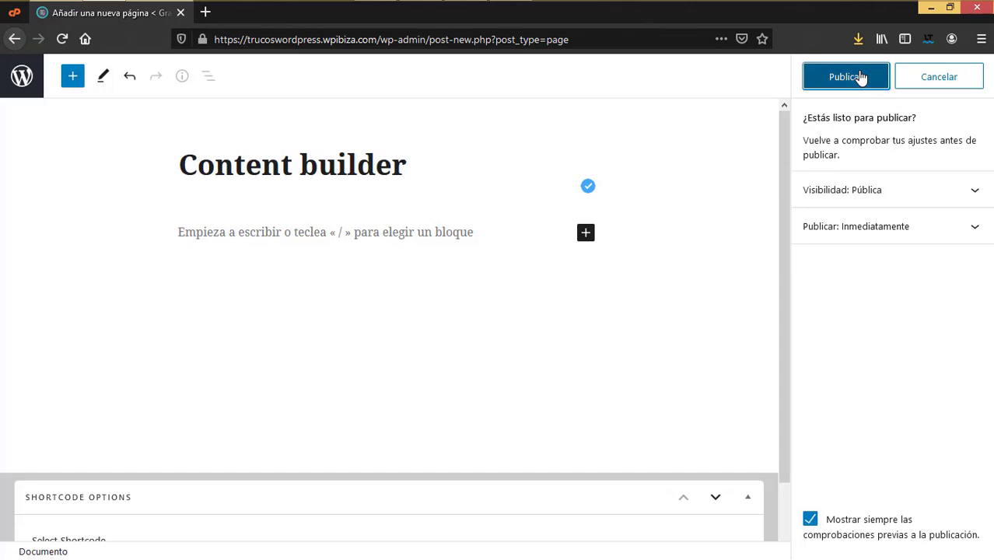
{"action": "left_click", "coordinate": [861, 77]}
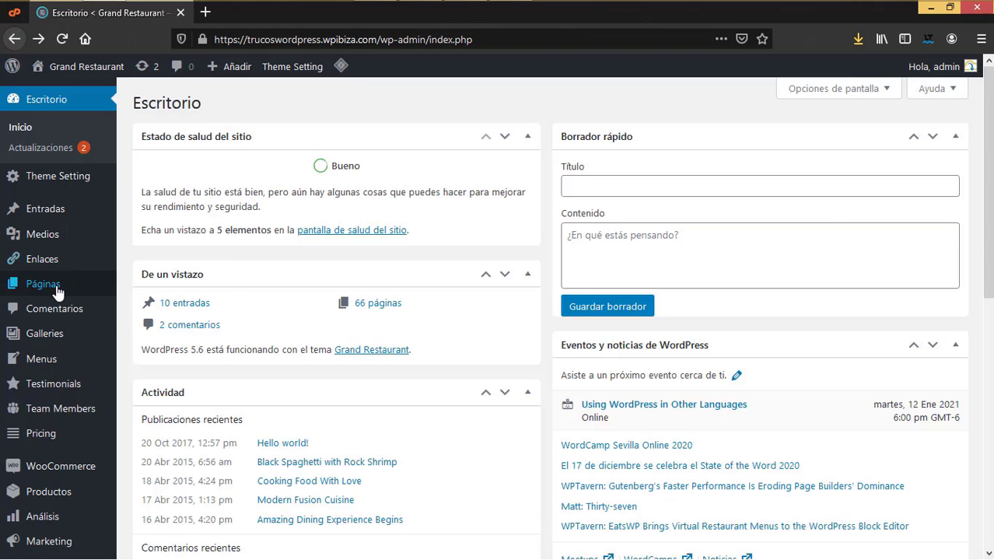
Step: Open the Content Builder page from the Páginas list and choose Edit in Content Builder
{"action": "mouse_move", "coordinate": [57, 292]}
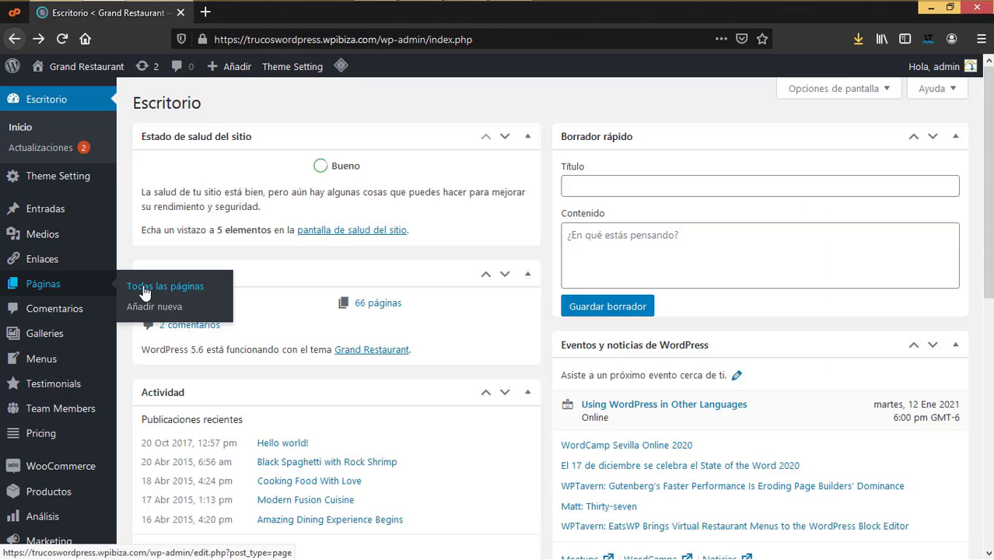
{"action": "left_click", "coordinate": [144, 289]}
{"action": "scroll", "coordinate": [296, 315], "scroll_direction": "down", "scroll_amount": 3}
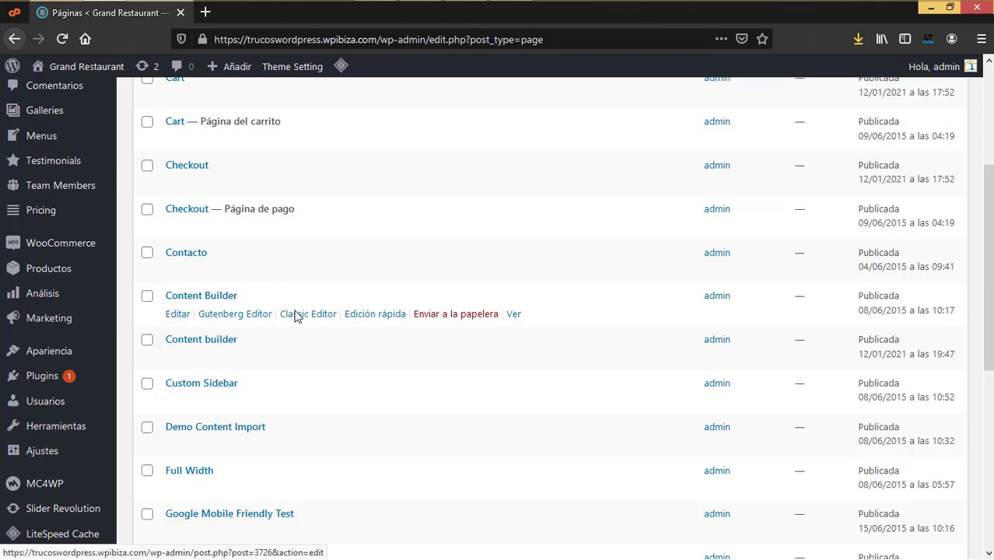
{"action": "left_click", "coordinate": [299, 315]}
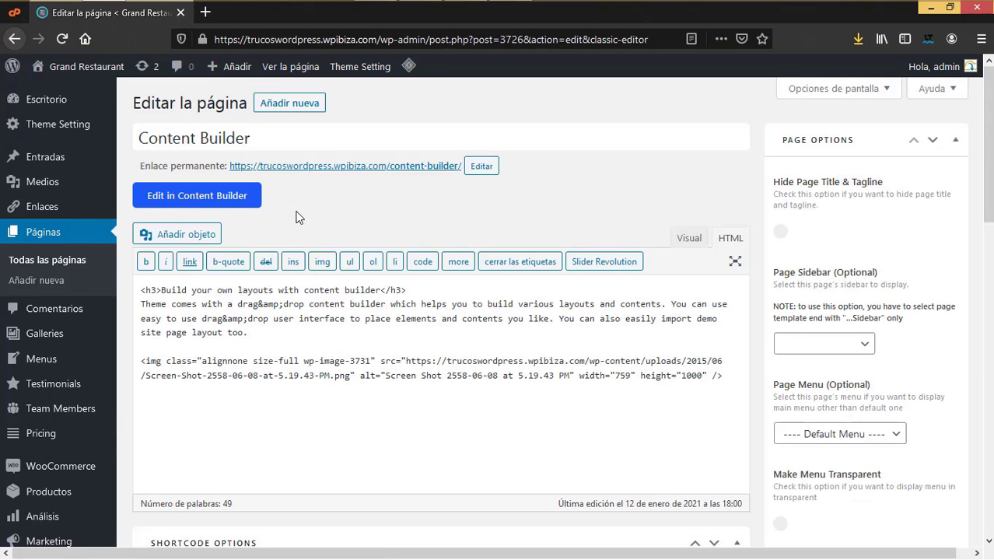
{"action": "left_click", "coordinate": [13, 40]}
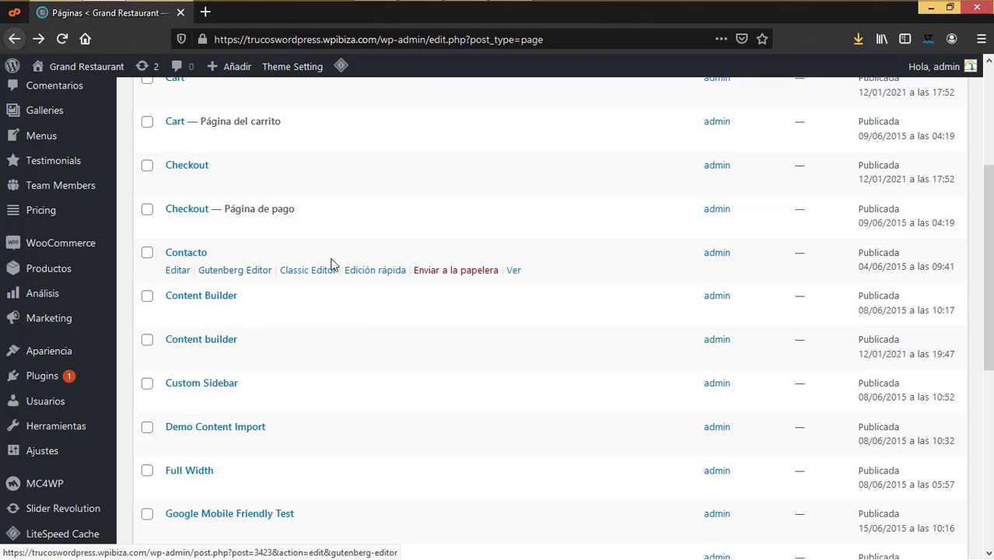
{"action": "left_click", "coordinate": [308, 313]}
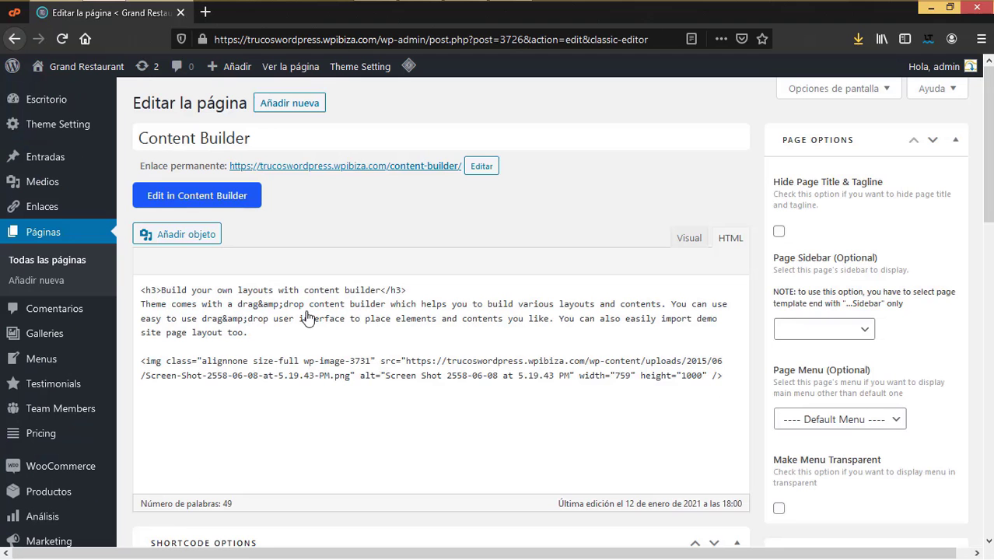
{"action": "scroll", "coordinate": [526, 387], "scroll_direction": "down", "scroll_amount": 3}
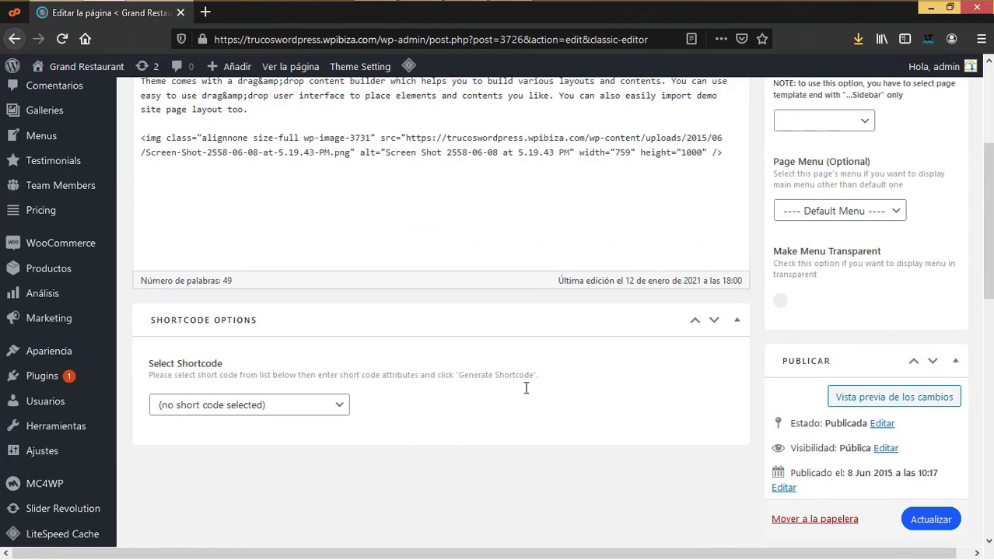
{"action": "scroll", "coordinate": [526, 397], "scroll_direction": "up", "scroll_amount": 3}
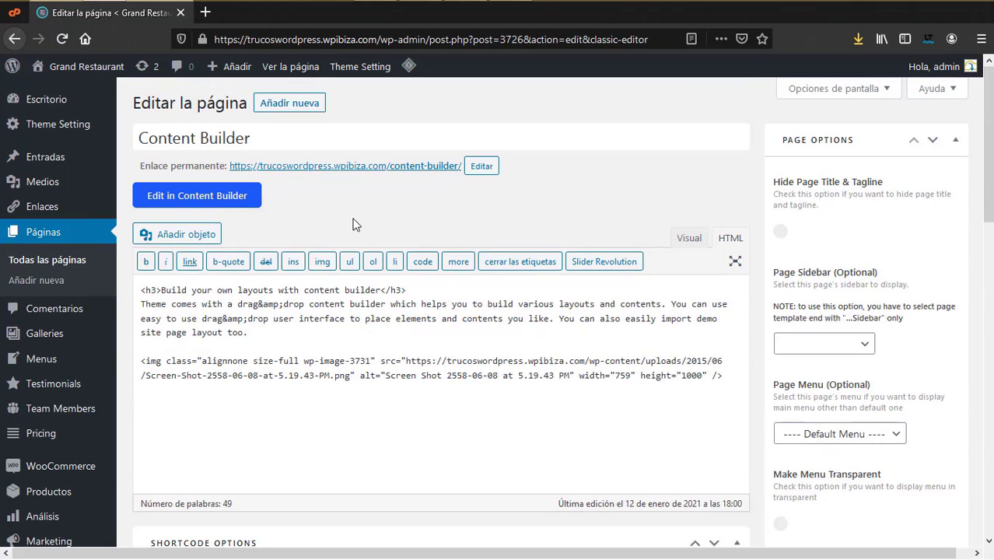
{"action": "left_click", "coordinate": [227, 199]}
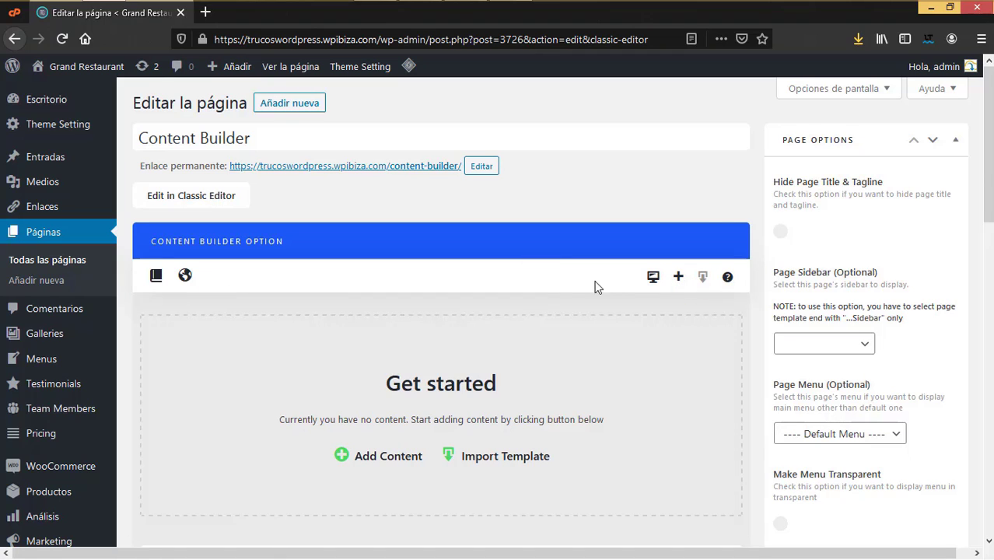
Step: Launch the full-screen live builder for the Content Builder page
{"action": "left_click", "coordinate": [654, 278]}
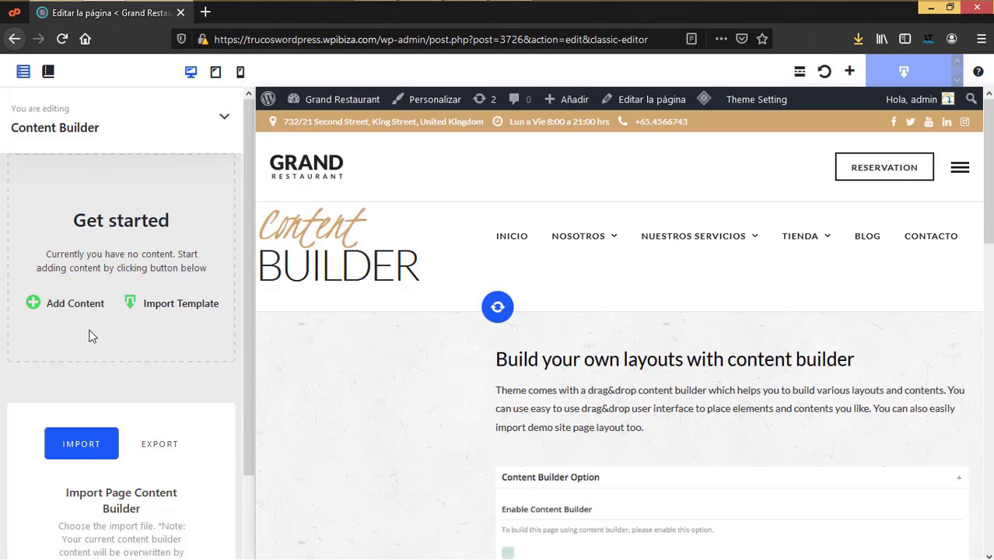
{"action": "scroll", "coordinate": [91, 342], "scroll_direction": "down", "scroll_amount": 2}
{"action": "scroll", "coordinate": [92, 342], "scroll_direction": "down", "scroll_amount": 1}
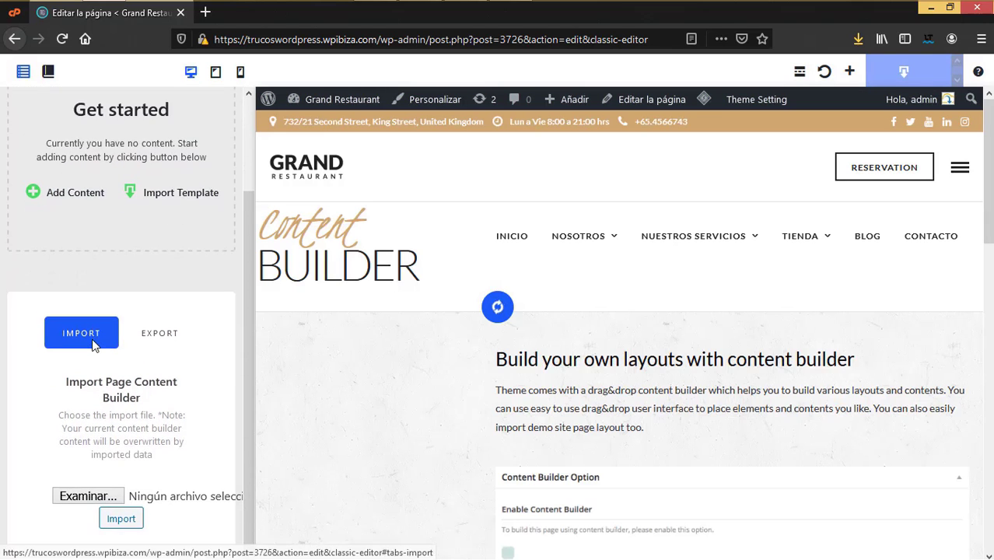
{"action": "scroll", "coordinate": [91, 342], "scroll_direction": "up", "scroll_amount": 2}
{"action": "scroll", "coordinate": [92, 344], "scroll_direction": "down", "scroll_amount": 2}
Step: Browse the My and Predefined import templates, then close the dialog without importing
{"action": "left_click", "coordinate": [162, 196]}
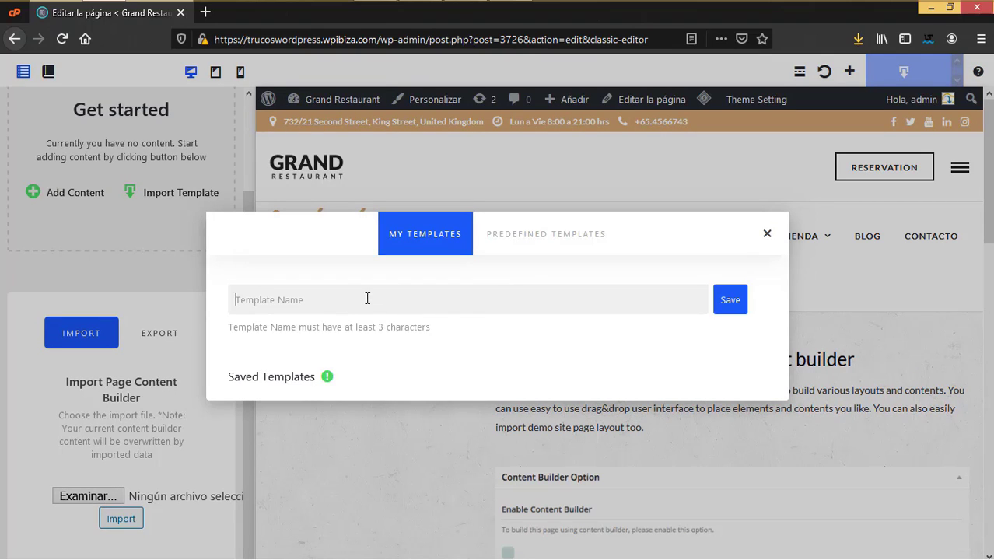
{"action": "left_click", "coordinate": [540, 235]}
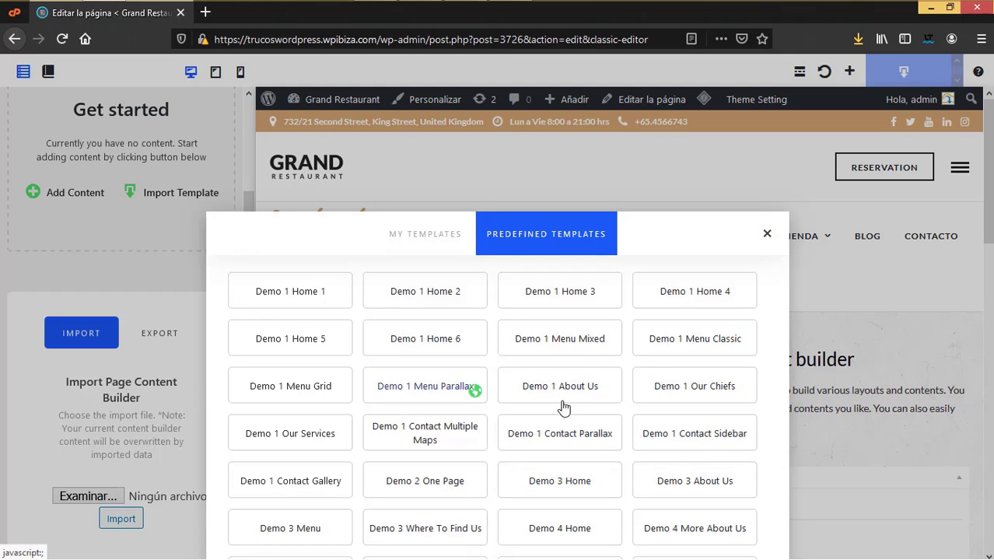
{"action": "left_click", "coordinate": [456, 235]}
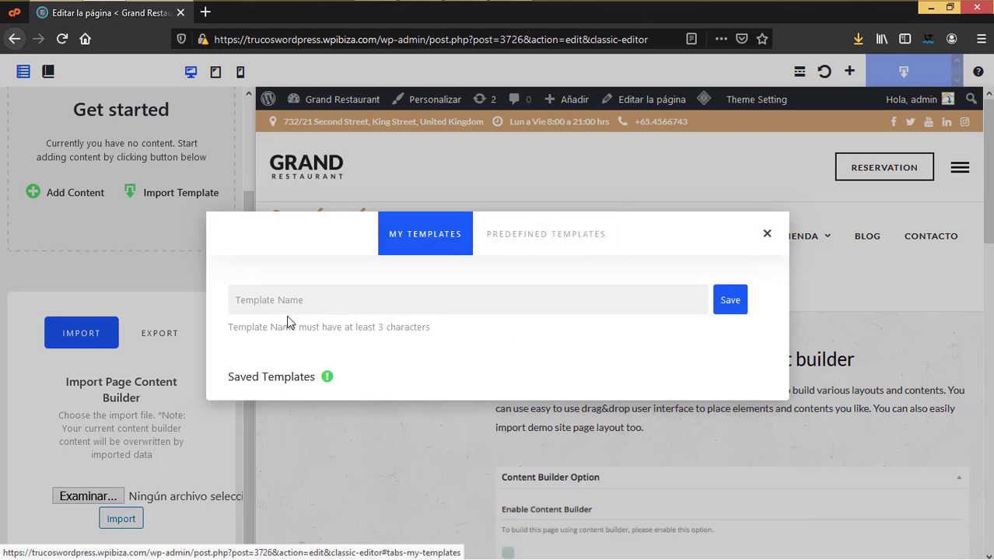
{"action": "left_click", "coordinate": [767, 233]}
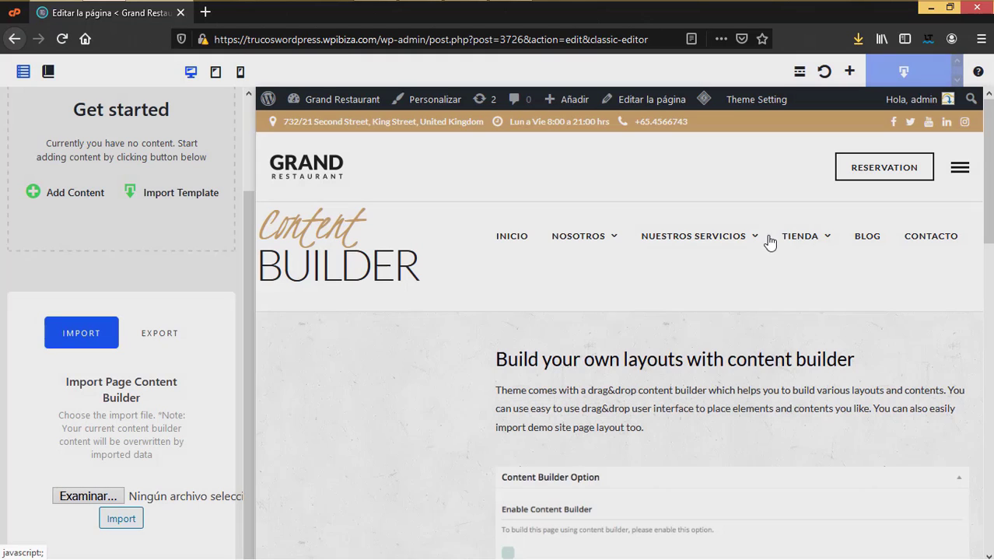
{"action": "scroll", "coordinate": [552, 339], "scroll_direction": "down", "scroll_amount": 3}
{"action": "scroll", "coordinate": [155, 326], "scroll_direction": "up", "scroll_amount": 3}
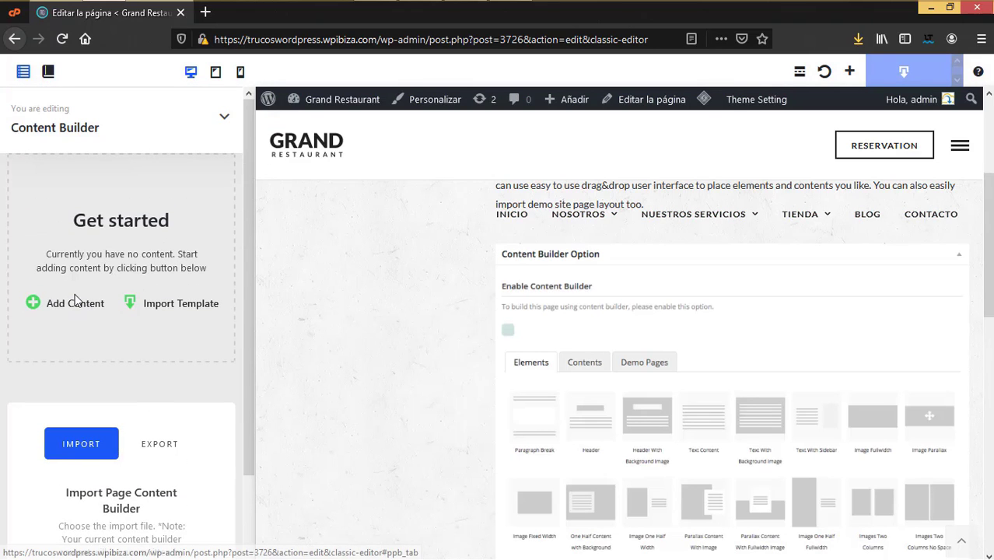
{"action": "left_click", "coordinate": [74, 305]}
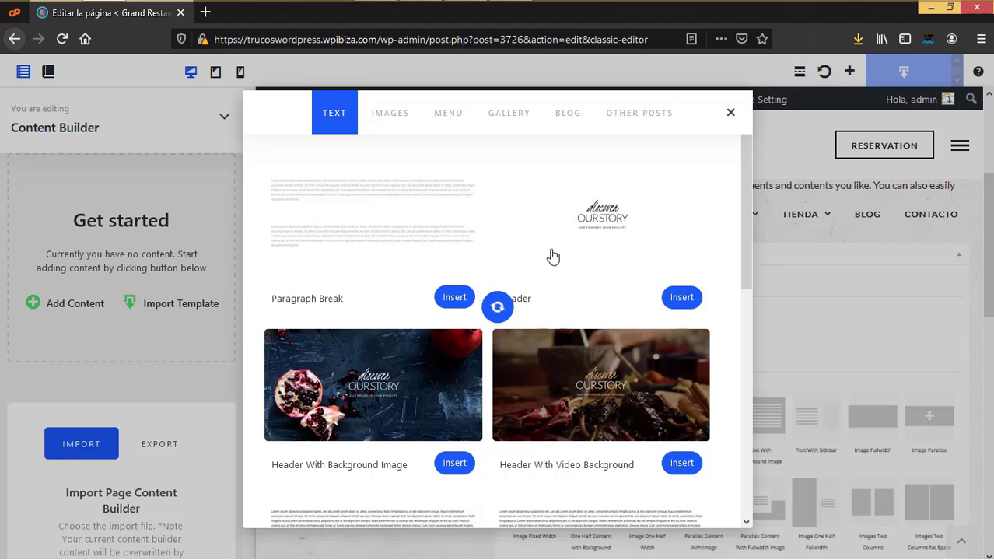
{"action": "scroll", "coordinate": [547, 362], "scroll_direction": "down", "scroll_amount": 2}
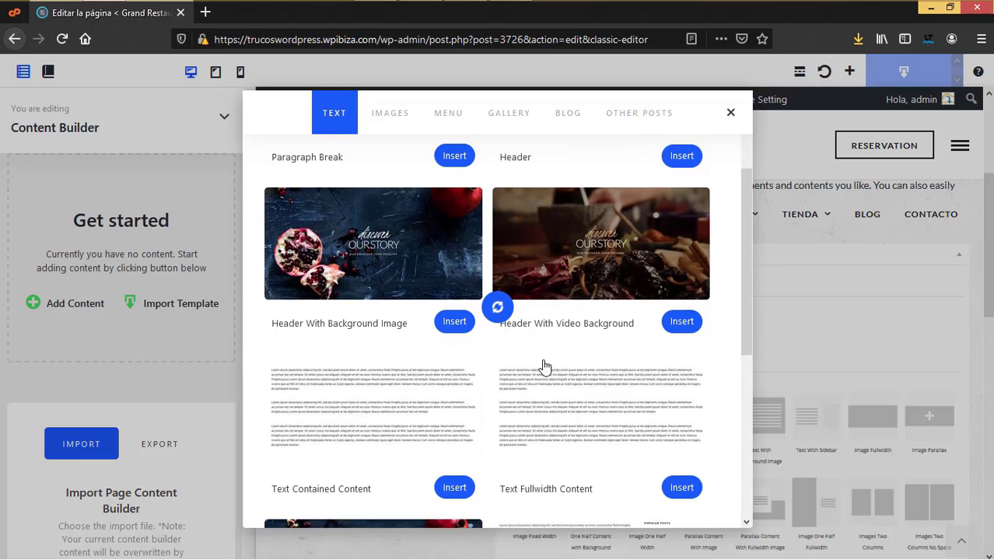
{"action": "scroll", "coordinate": [654, 327], "scroll_direction": "down", "scroll_amount": 2}
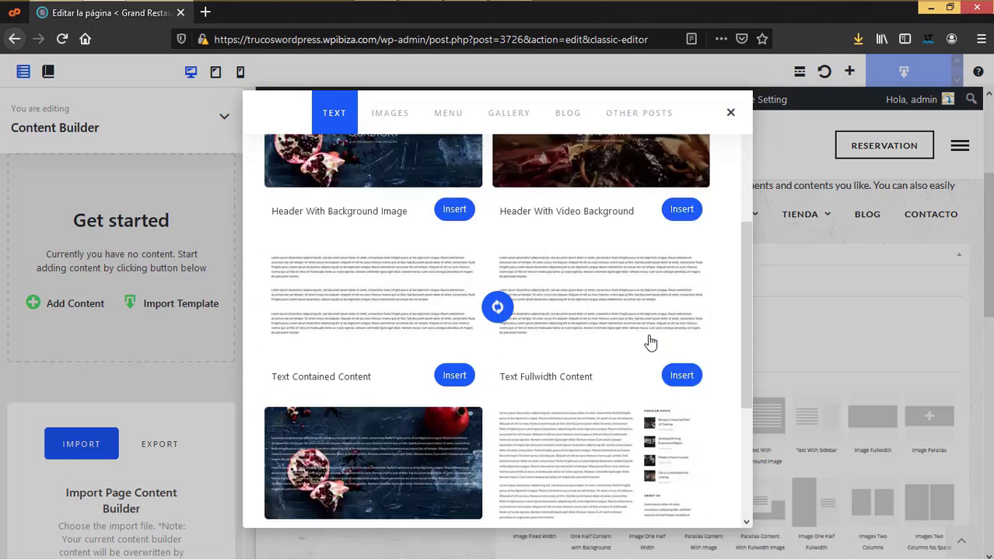
{"action": "scroll", "coordinate": [584, 366], "scroll_direction": "down", "scroll_amount": 1}
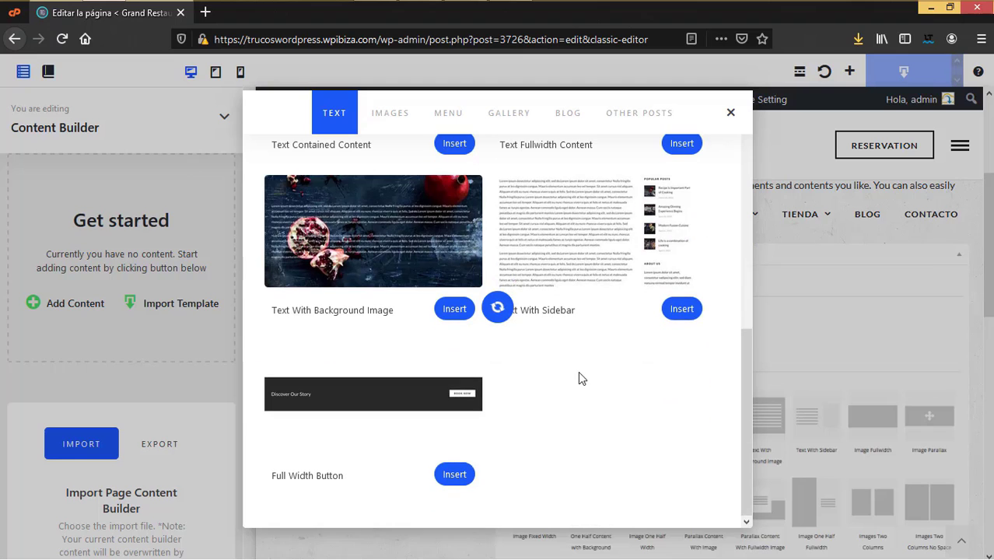
{"action": "scroll", "coordinate": [527, 362], "scroll_direction": "up", "scroll_amount": 5}
{"action": "left_click", "coordinate": [385, 113]}
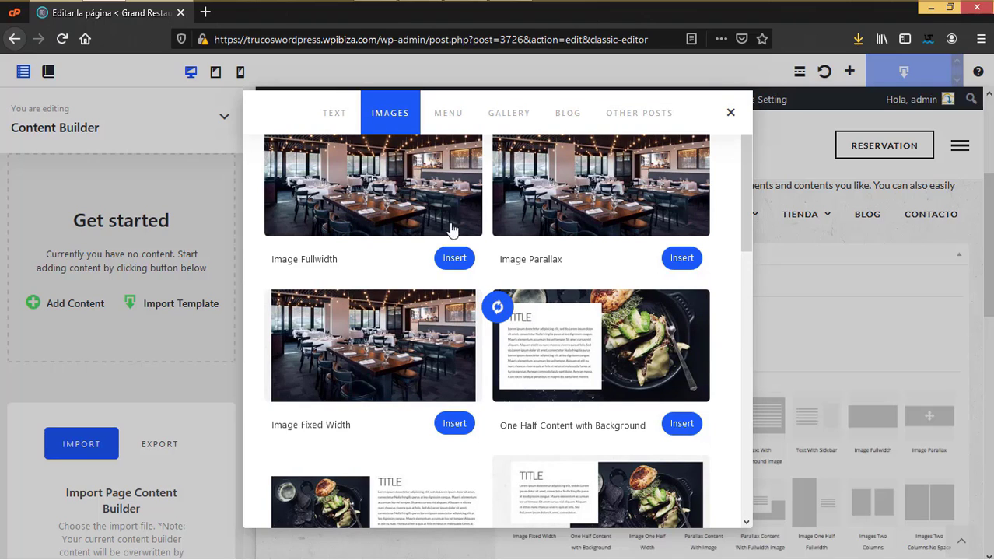
{"action": "scroll", "coordinate": [569, 372], "scroll_direction": "down", "scroll_amount": 8}
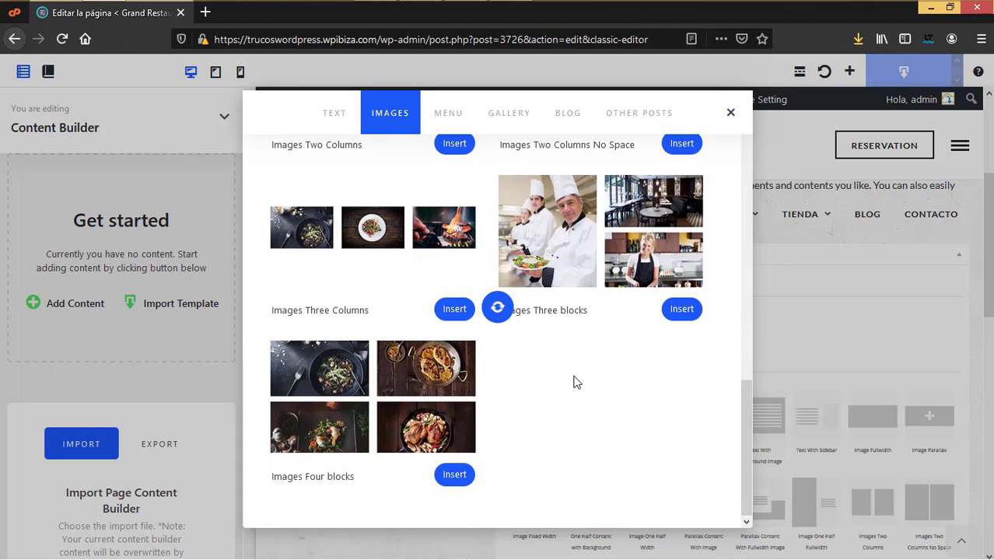
{"action": "scroll", "coordinate": [575, 382], "scroll_direction": "up", "scroll_amount": 5}
{"action": "left_click", "coordinate": [447, 113]}
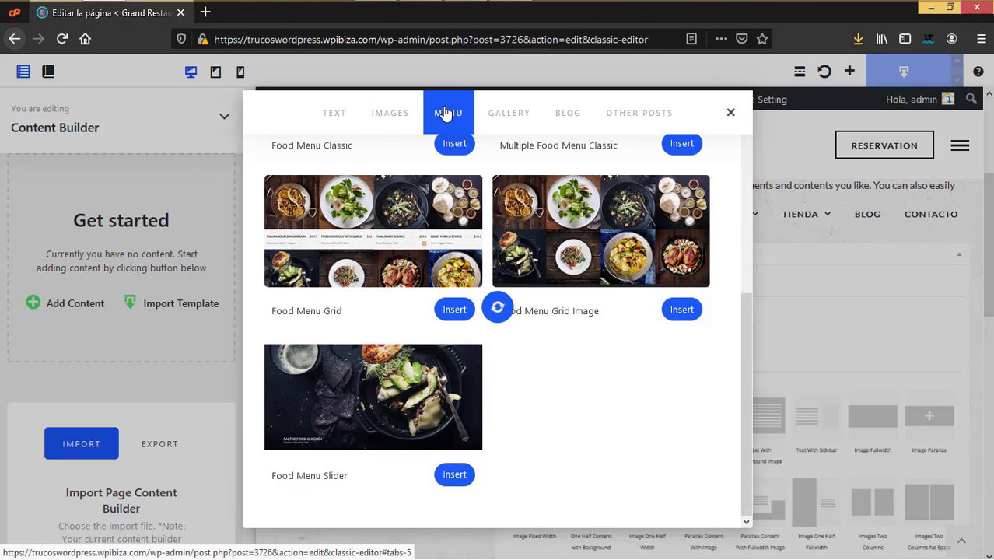
{"action": "left_click", "coordinate": [511, 119]}
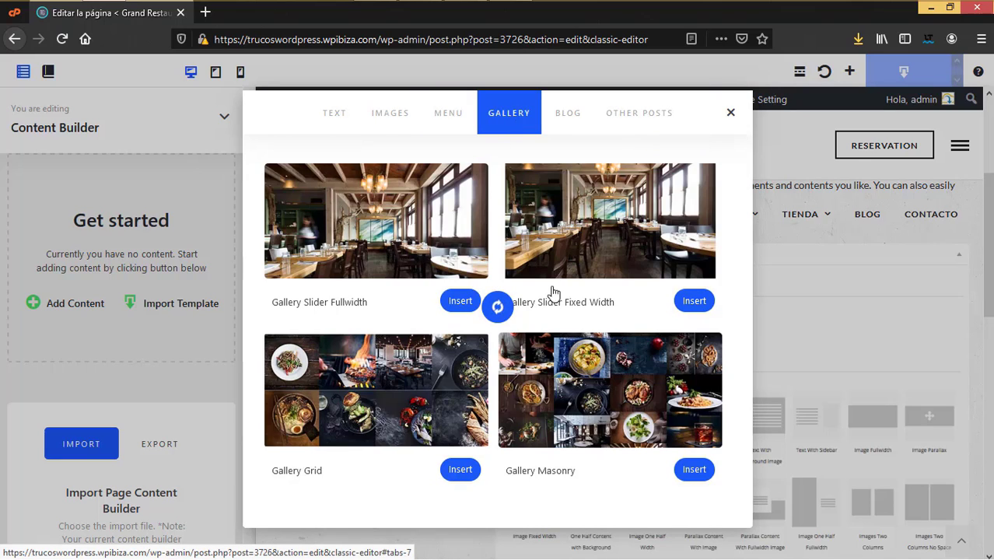
{"action": "left_click", "coordinate": [572, 119]}
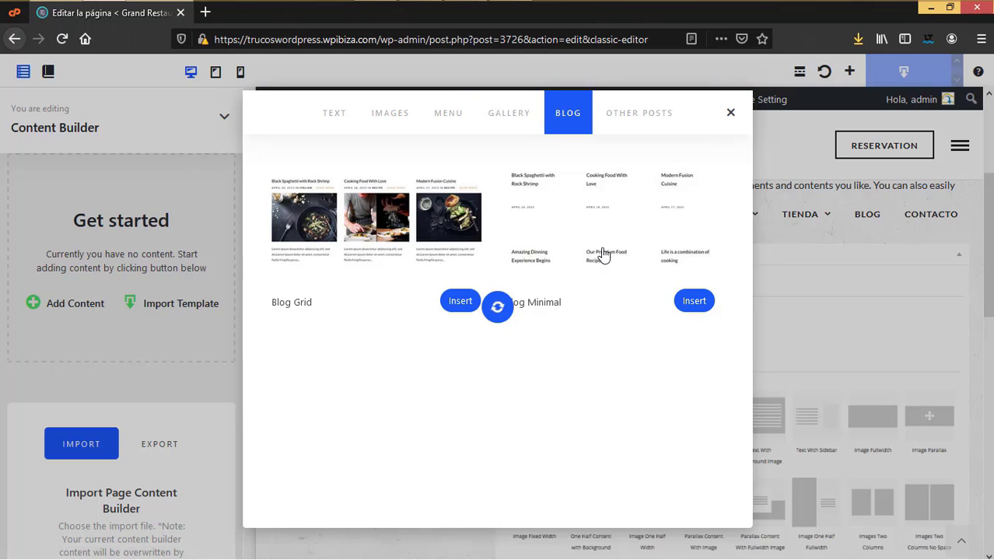
{"action": "left_click", "coordinate": [648, 114]}
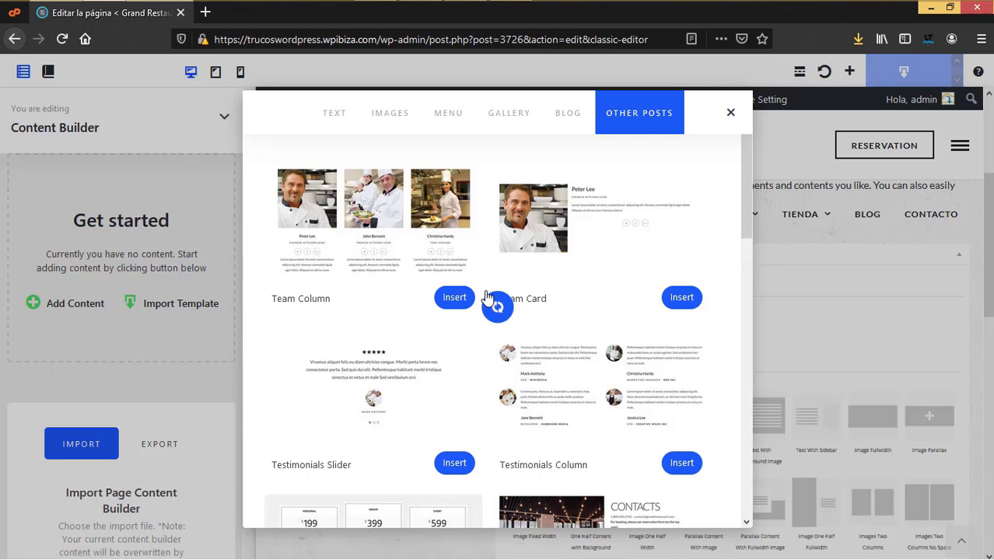
{"action": "scroll", "coordinate": [513, 312], "scroll_direction": "down", "scroll_amount": 3}
{"action": "scroll", "coordinate": [401, 267], "scroll_direction": "down", "scroll_amount": 4}
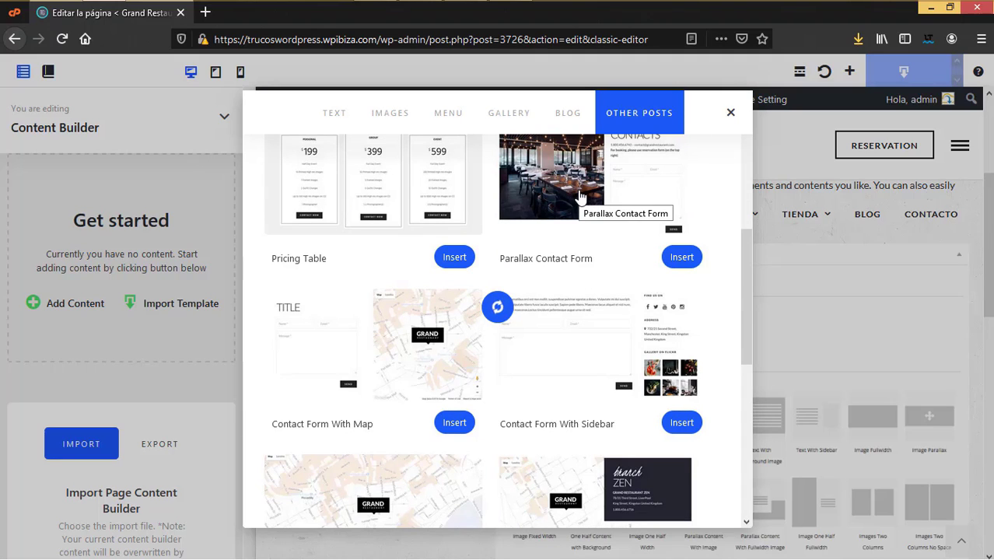
{"action": "scroll", "coordinate": [554, 333], "scroll_direction": "down", "scroll_amount": 8}
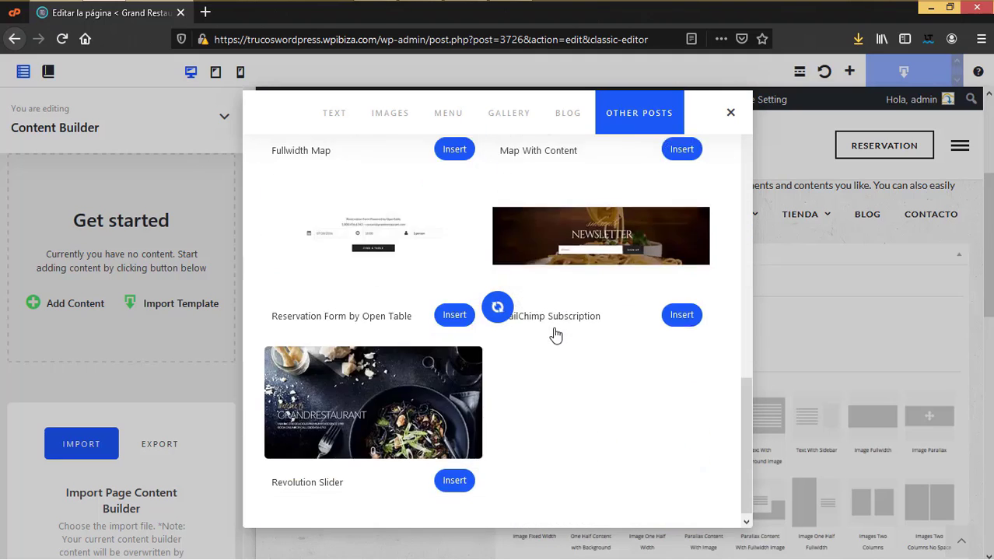
{"action": "scroll", "coordinate": [572, 393], "scroll_direction": "up", "scroll_amount": 8}
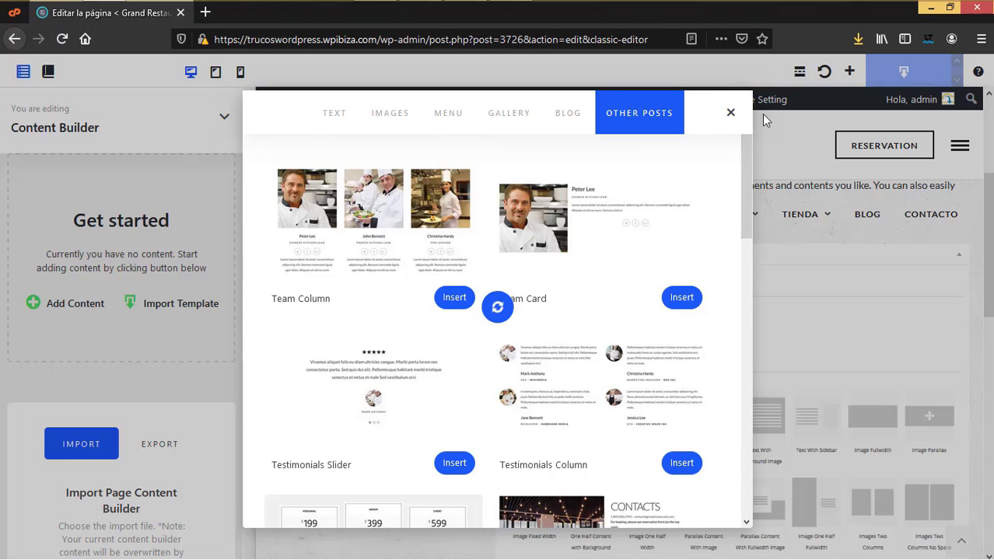
{"action": "left_click", "coordinate": [730, 112]}
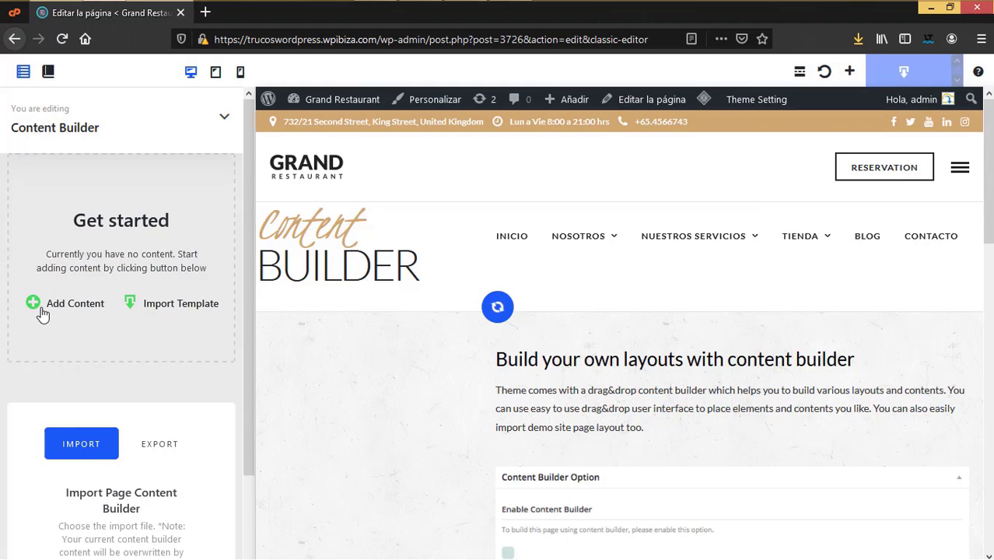
Step: Add a Header With Video Background block and title it 'Bienvenido'
{"action": "left_click", "coordinate": [850, 72]}
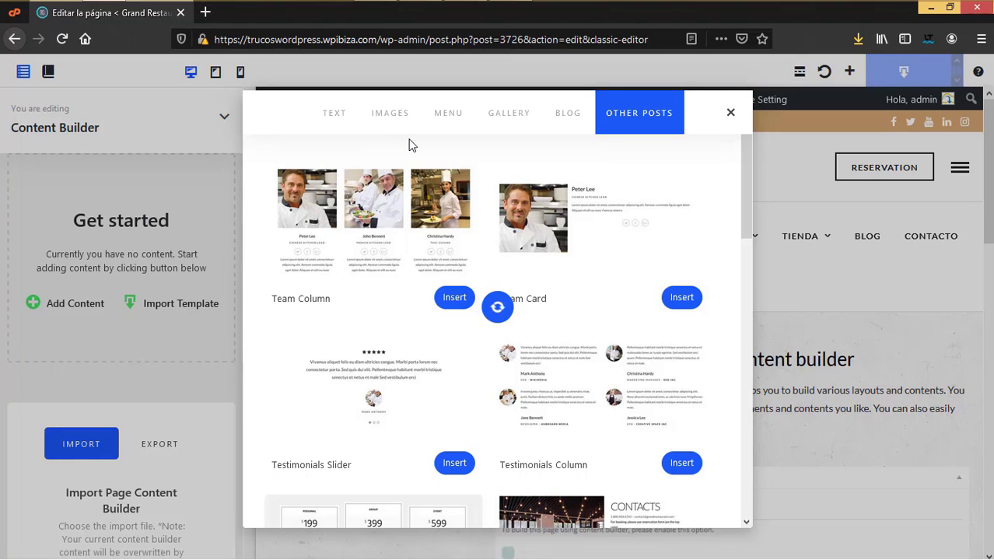
{"action": "left_click", "coordinate": [330, 119]}
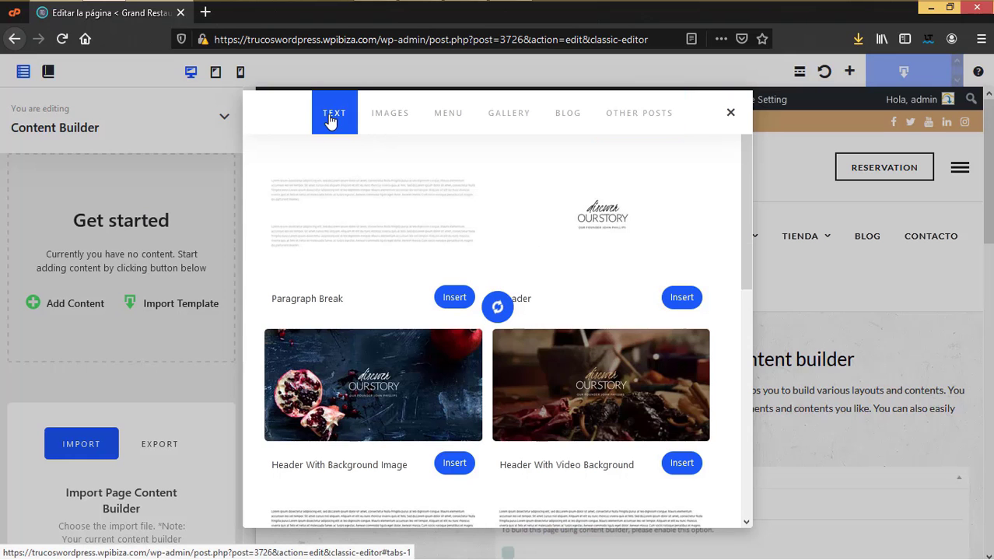
{"action": "scroll", "coordinate": [557, 395], "scroll_direction": "down", "scroll_amount": 2}
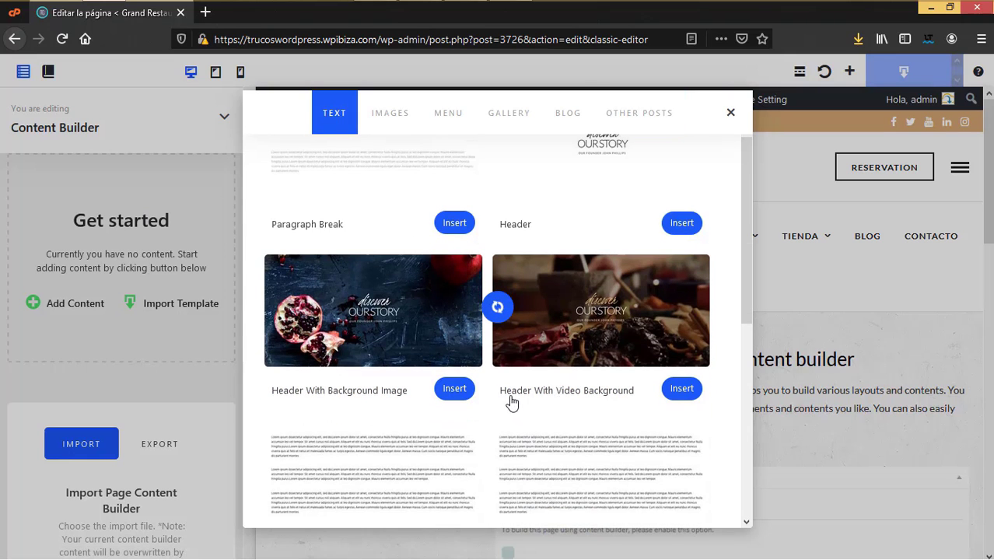
{"action": "left_click", "coordinate": [682, 390]}
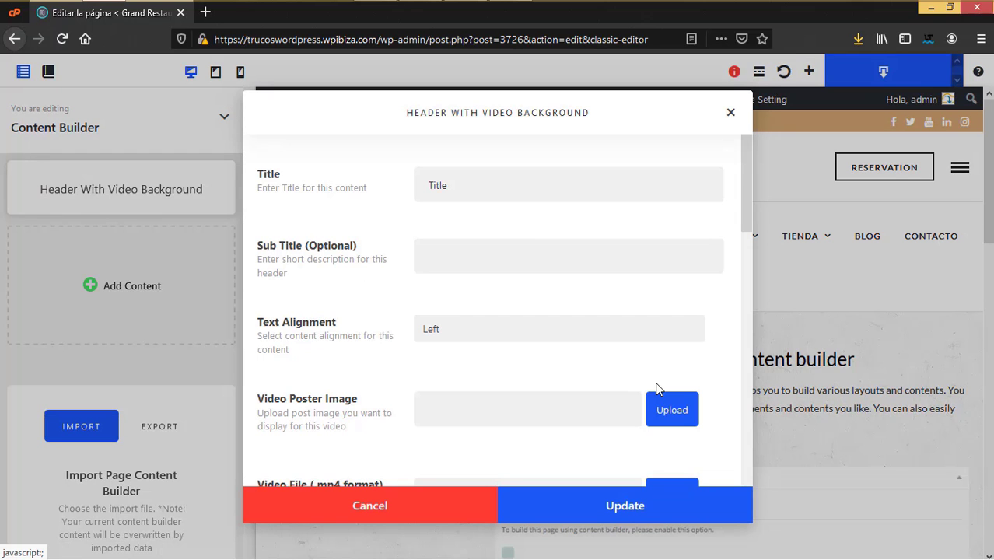
{"action": "left_click_drag", "start_coordinate": [493, 187], "coordinate": [376, 176]}
{"action": "type", "text": "Bienvenido"}
Step: Center the header text and set a pasted YouTube link as its background video
{"action": "scroll", "coordinate": [484, 336], "scroll_direction": "down", "scroll_amount": 1}
{"action": "left_click", "coordinate": [454, 264]}
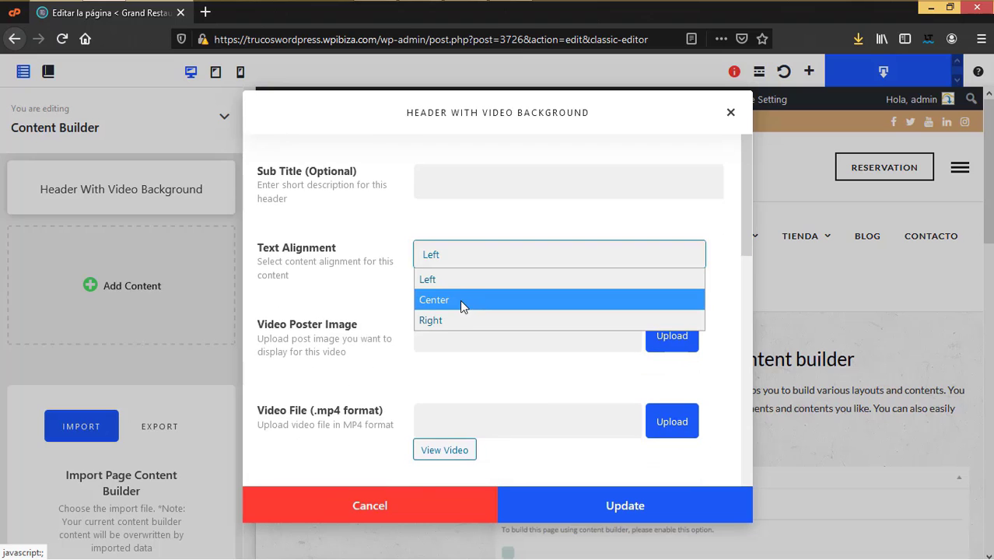
{"action": "left_click", "coordinate": [460, 300]}
{"action": "scroll", "coordinate": [594, 338], "scroll_direction": "down", "scroll_amount": 2}
{"action": "left_click", "coordinate": [634, 184]}
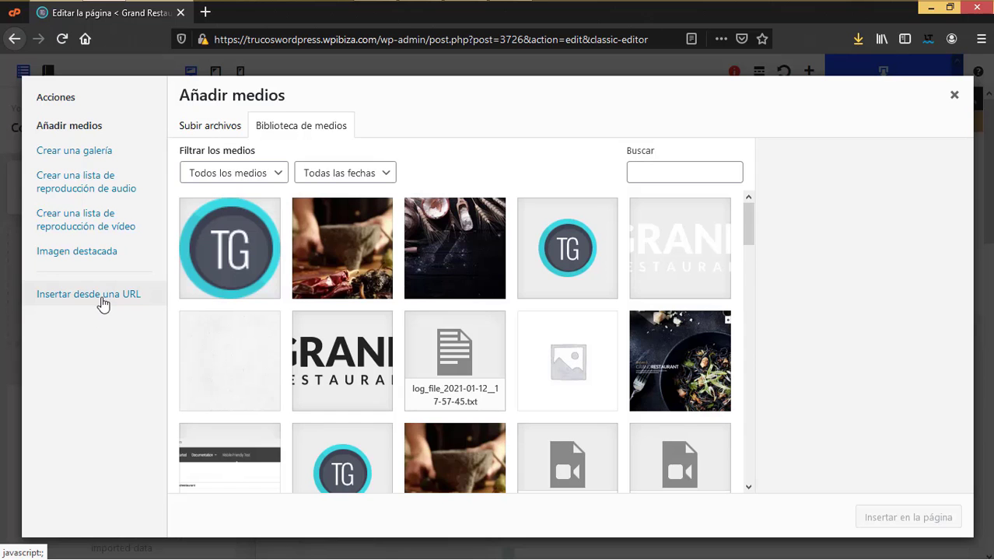
{"action": "left_click", "coordinate": [100, 304]}
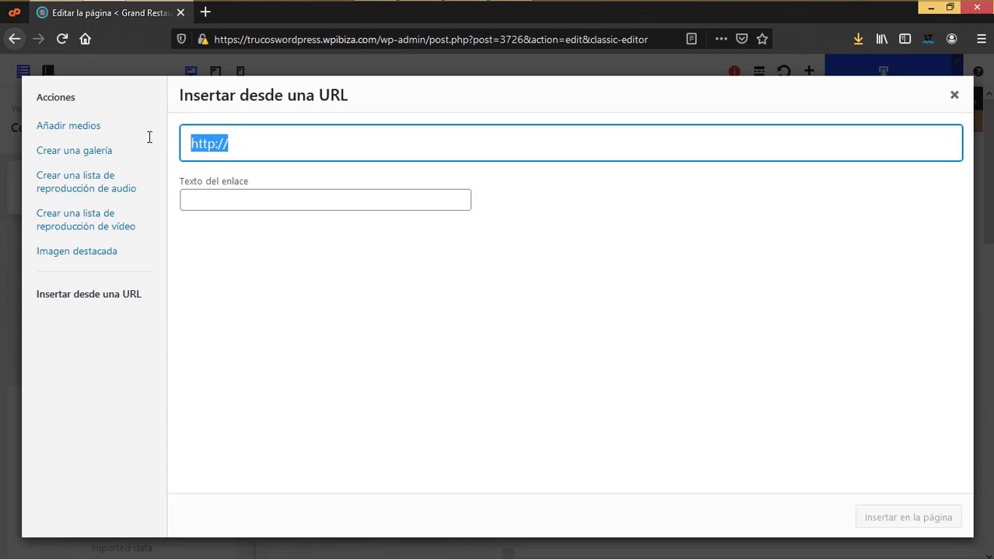
{"action": "type", "text": "https://youtu.be/odpJXBrXVEM"}
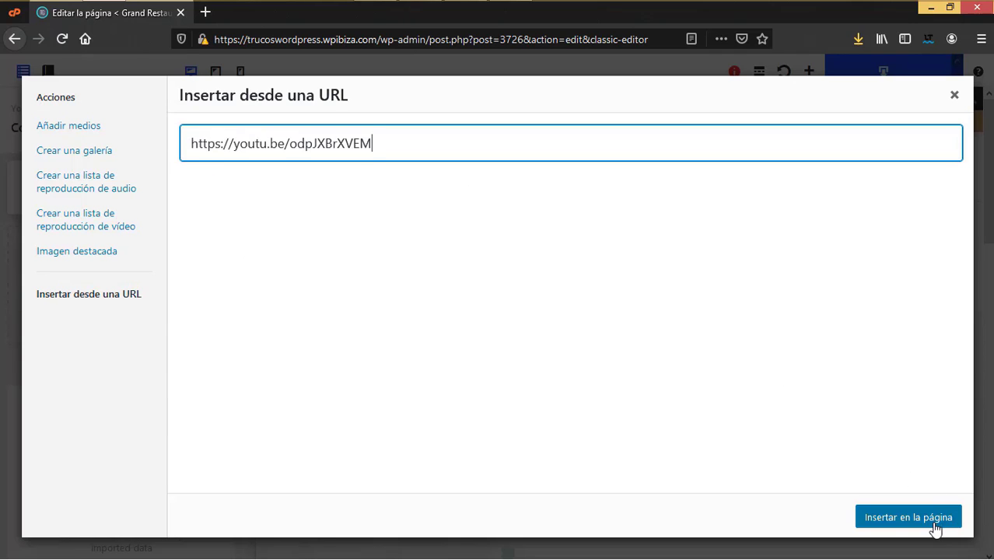
{"action": "left_click", "coordinate": [933, 523]}
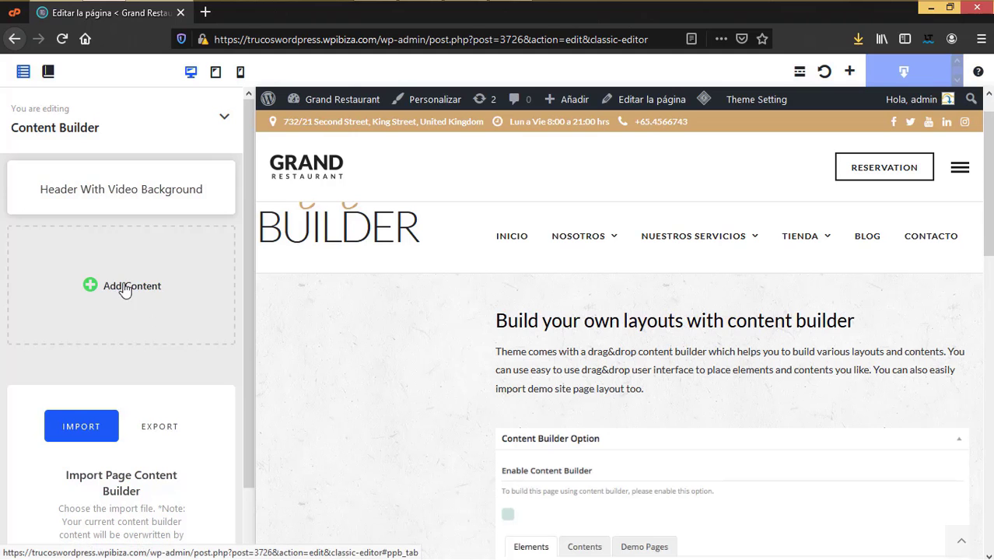
Step: Insert an Image Parallax block titled 'Imagen' with a food photo and save it
{"action": "left_click", "coordinate": [125, 287]}
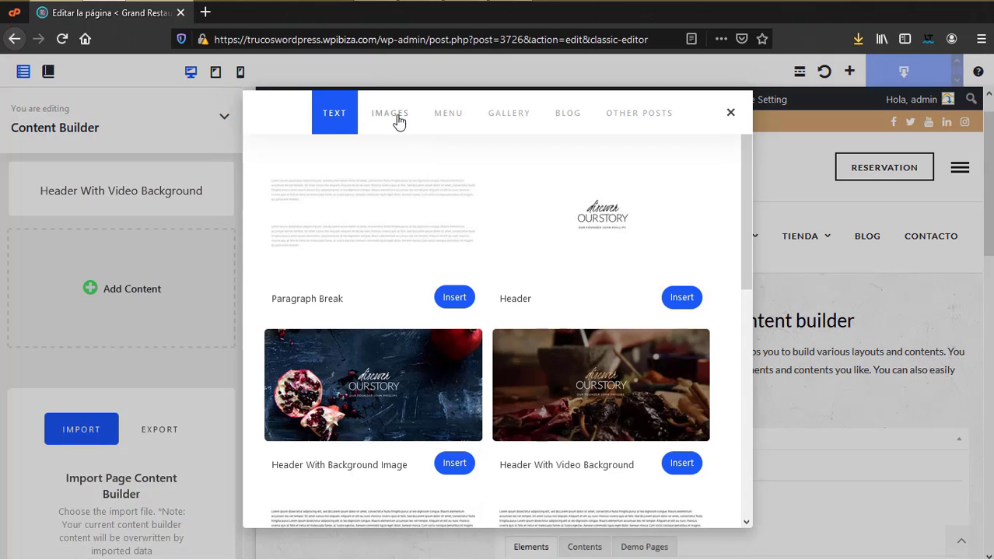
{"action": "left_click", "coordinate": [391, 114]}
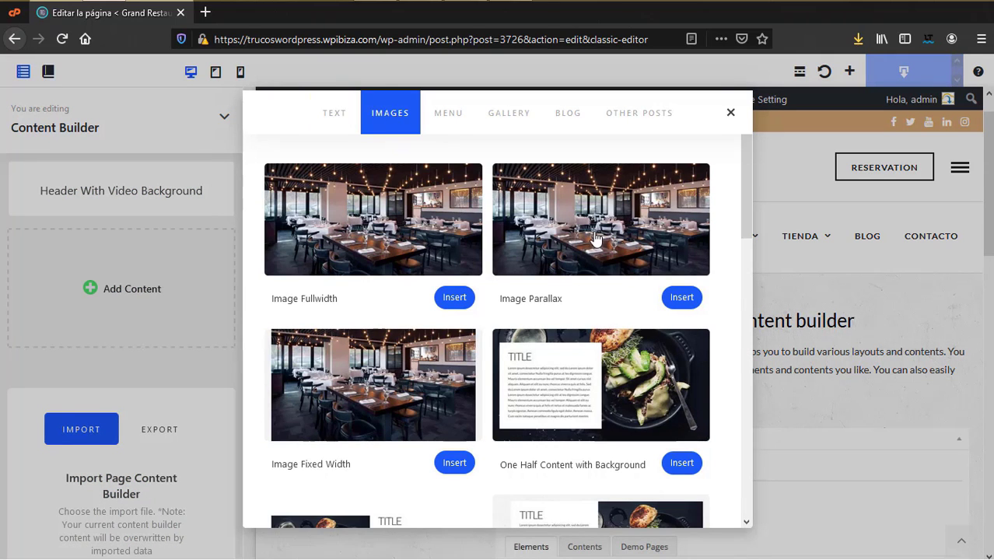
{"action": "left_click", "coordinate": [595, 238]}
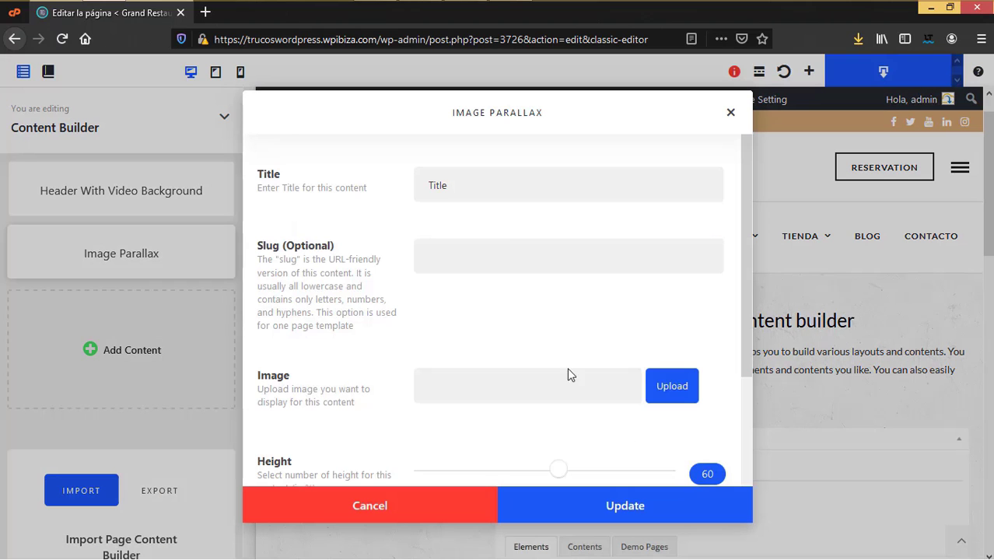
{"action": "key", "text": "ctrl+a"}
{"action": "key", "text": "BackSpace"}
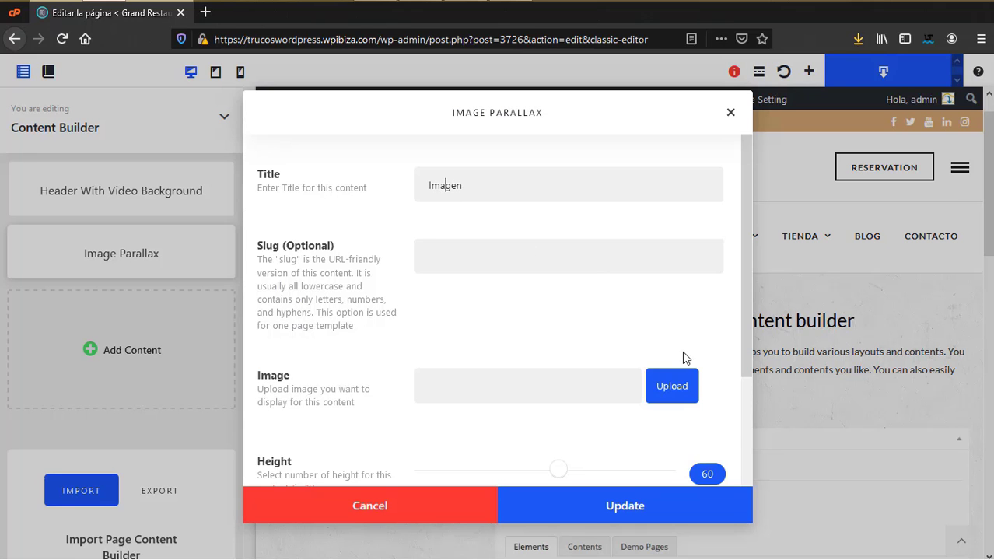
{"action": "scroll", "coordinate": [684, 355], "scroll_direction": "down", "scroll_amount": 1}
{"action": "left_click", "coordinate": [685, 318]}
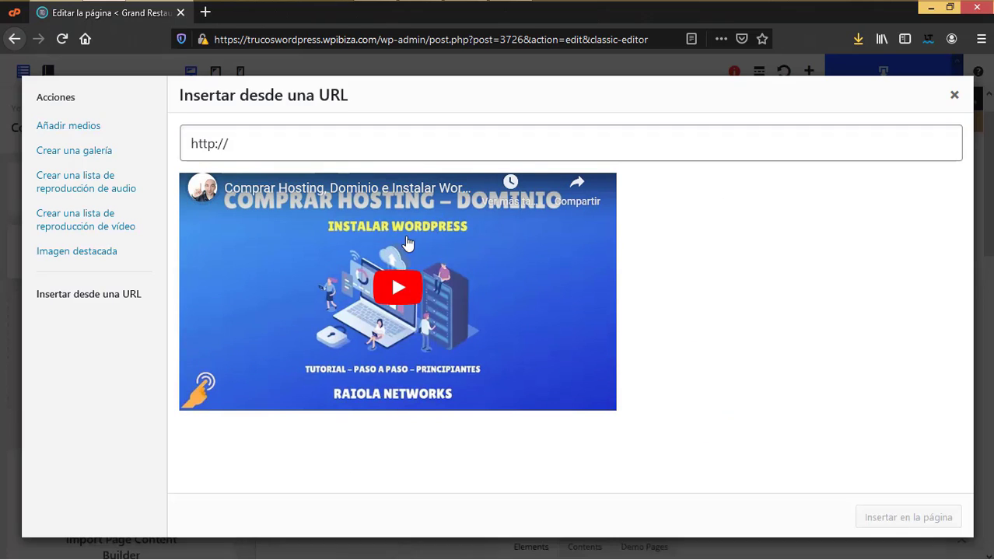
{"action": "key", "text": "Escape"}
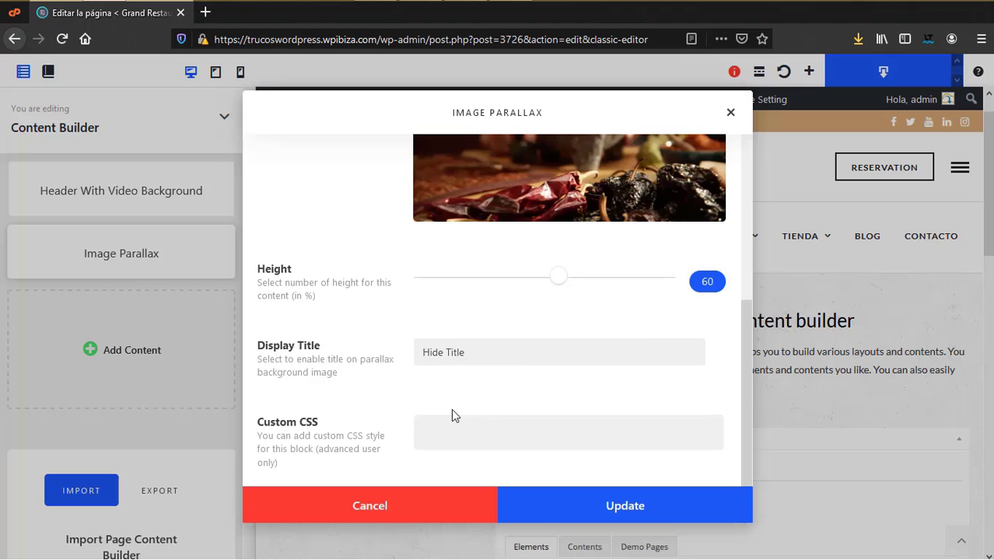
{"action": "left_click", "coordinate": [650, 506]}
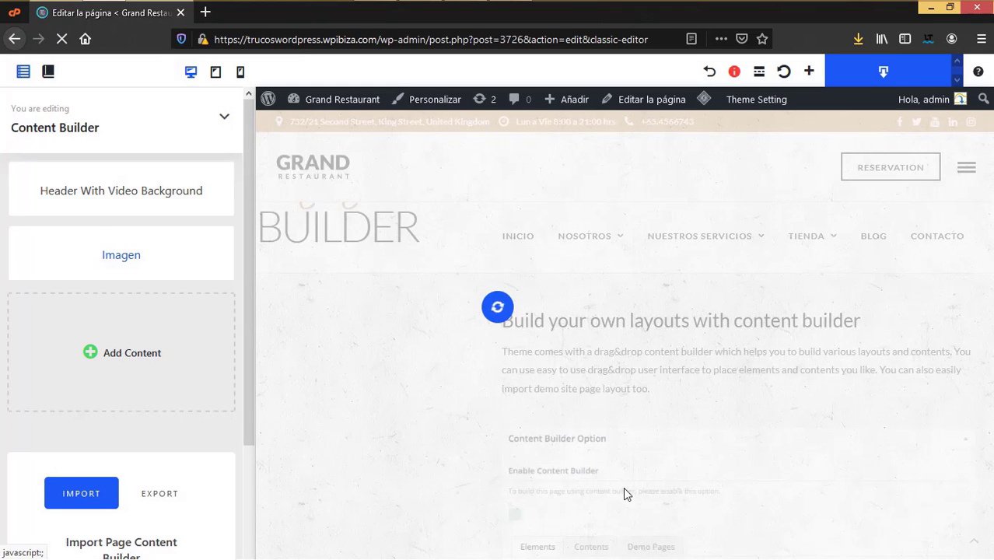
{"action": "left_click", "coordinate": [117, 358]}
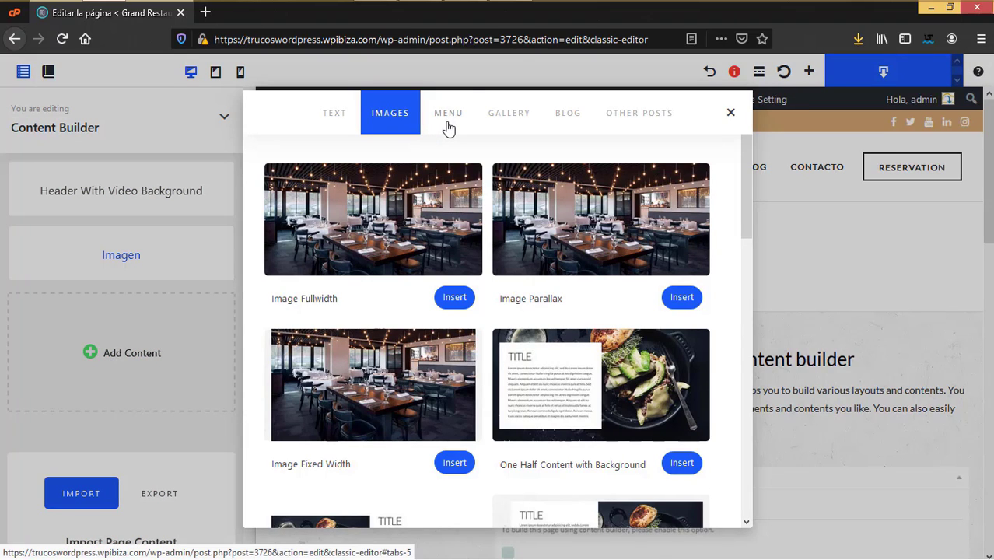
Step: Insert a Food Menu Grid Image block titled 'Menu' with no category filter, and save it
{"action": "left_click", "coordinate": [448, 117]}
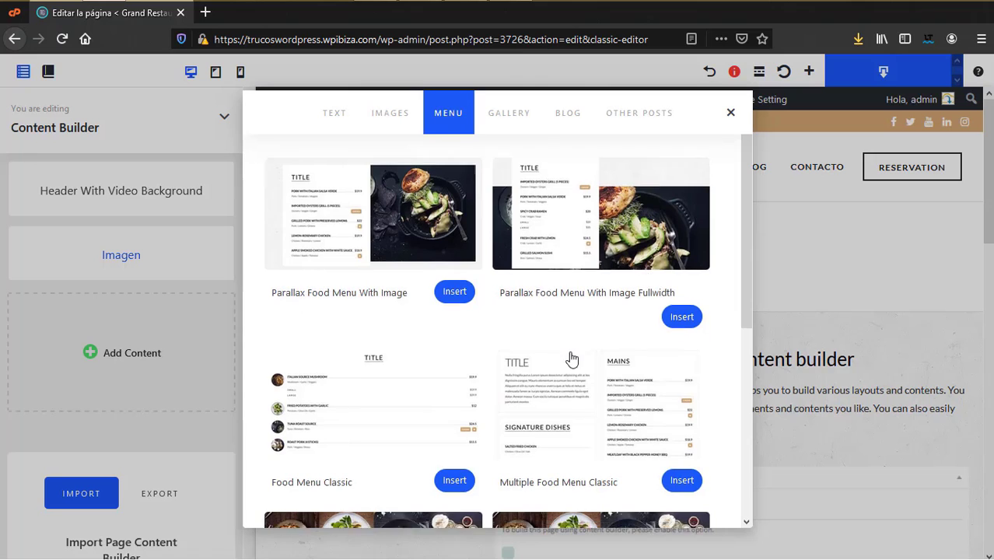
{"action": "scroll", "coordinate": [568, 354], "scroll_direction": "down", "scroll_amount": 5}
{"action": "left_click", "coordinate": [682, 309]}
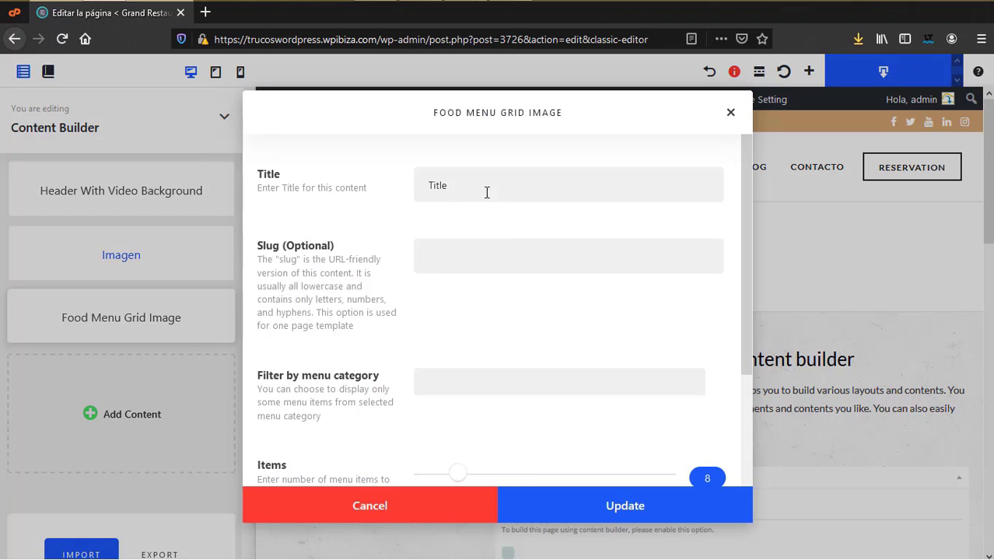
{"action": "left_click_drag", "start_coordinate": [486, 192], "coordinate": [376, 185]}
{"action": "type", "text": "Menu"}
{"action": "scroll", "coordinate": [651, 216], "scroll_direction": "down", "scroll_amount": 3}
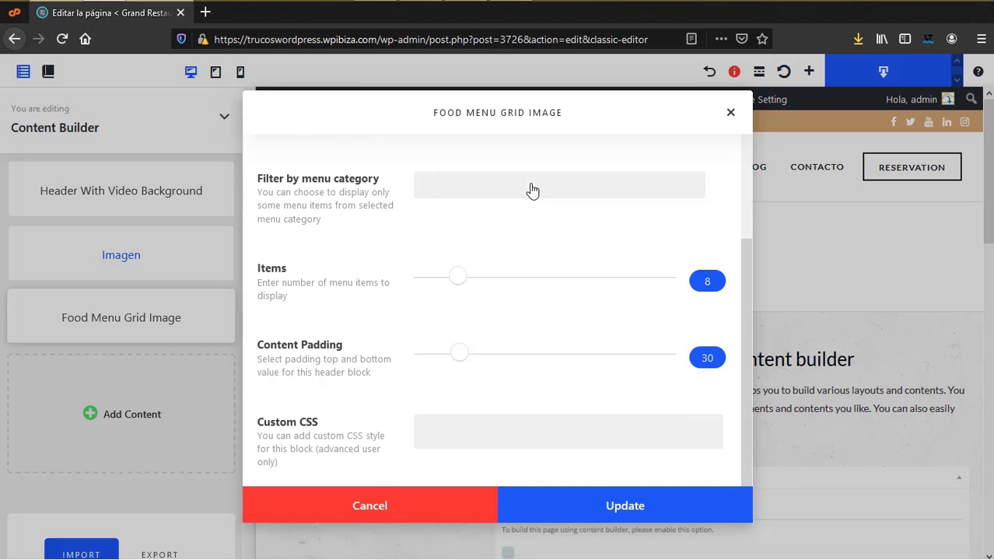
{"action": "left_click", "coordinate": [532, 190]}
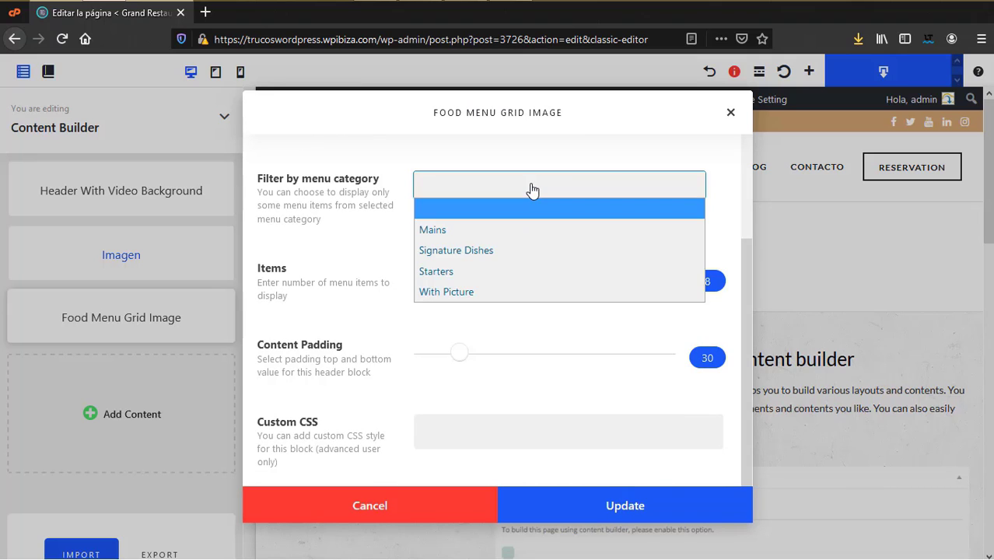
{"action": "left_click", "coordinate": [394, 159]}
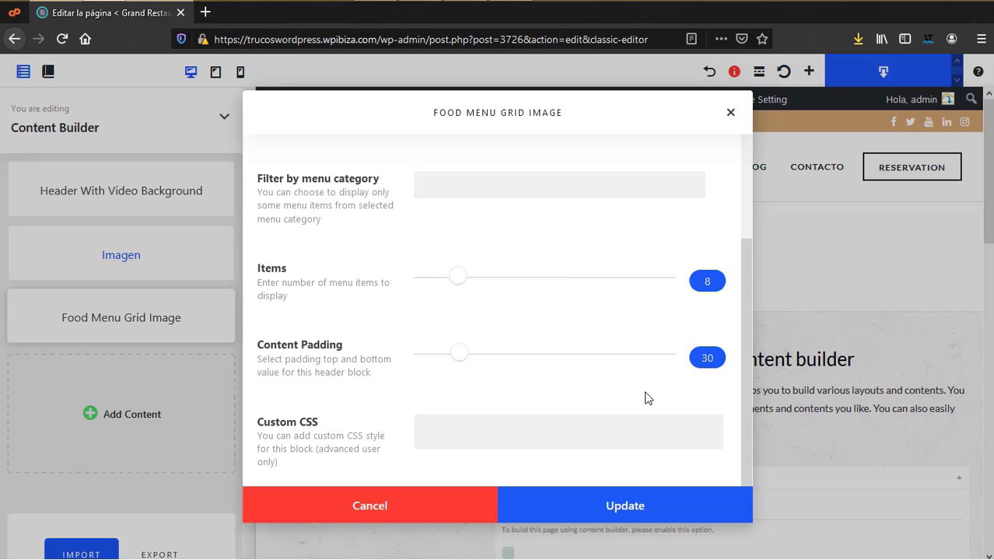
{"action": "left_click", "coordinate": [644, 510]}
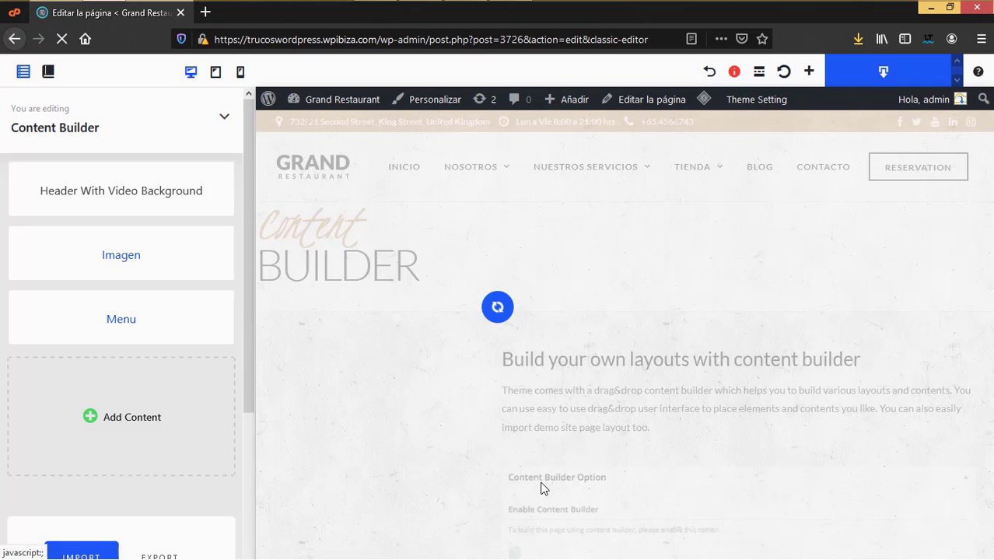
Step: Insert a Gallery Grid block titled 'Galeria' showing Masonry Gallery and save it
{"action": "left_click", "coordinate": [138, 419]}
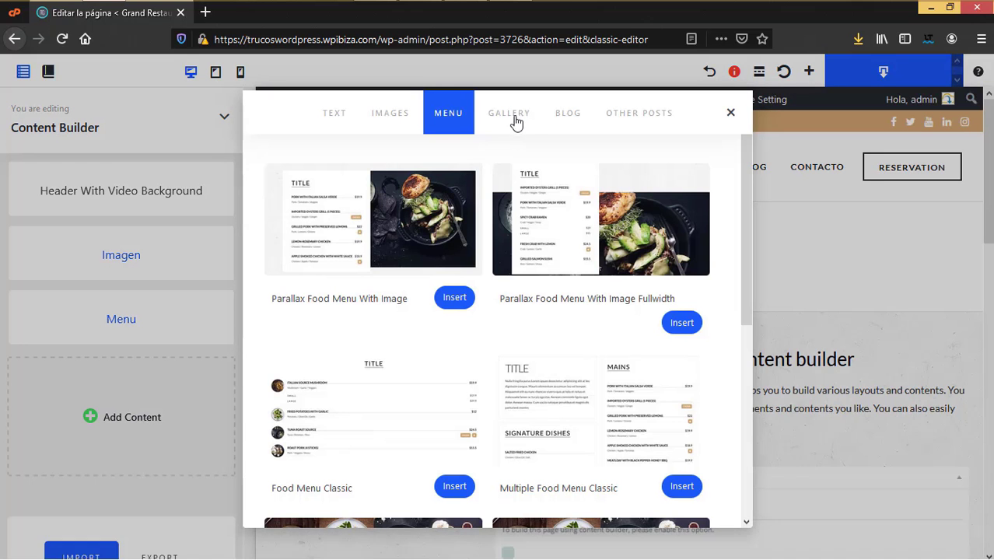
{"action": "left_click", "coordinate": [516, 119]}
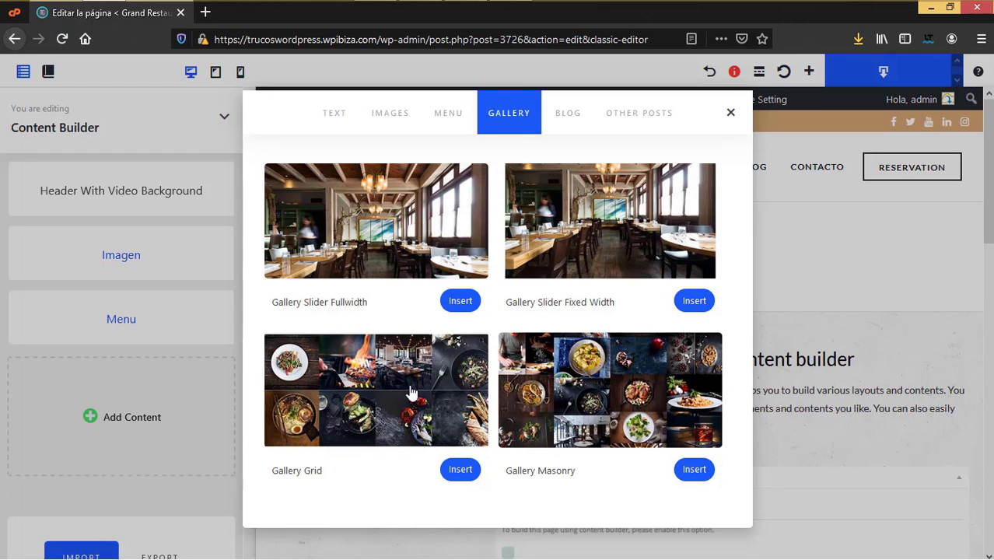
{"action": "left_click", "coordinate": [419, 385]}
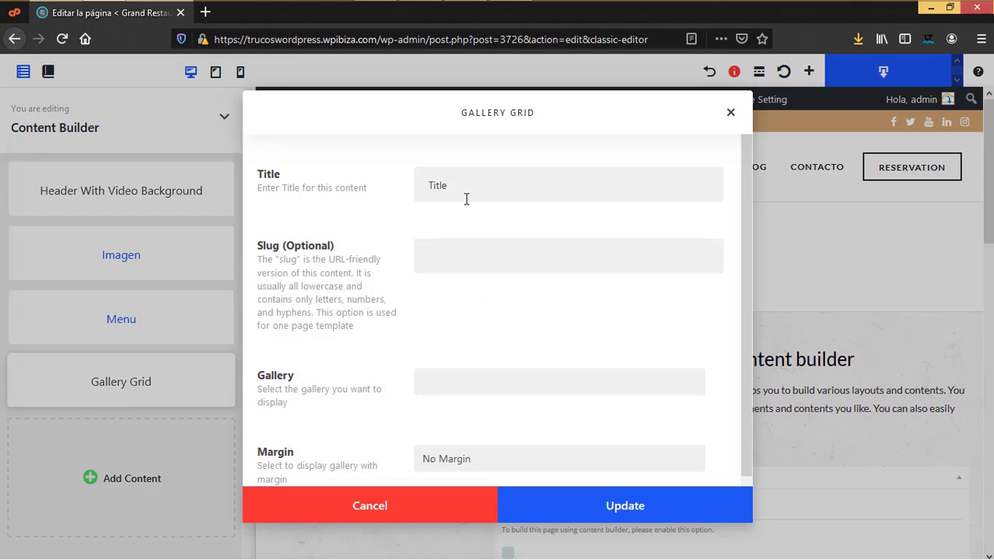
{"action": "left_click_drag", "start_coordinate": [467, 199], "coordinate": [412, 187]}
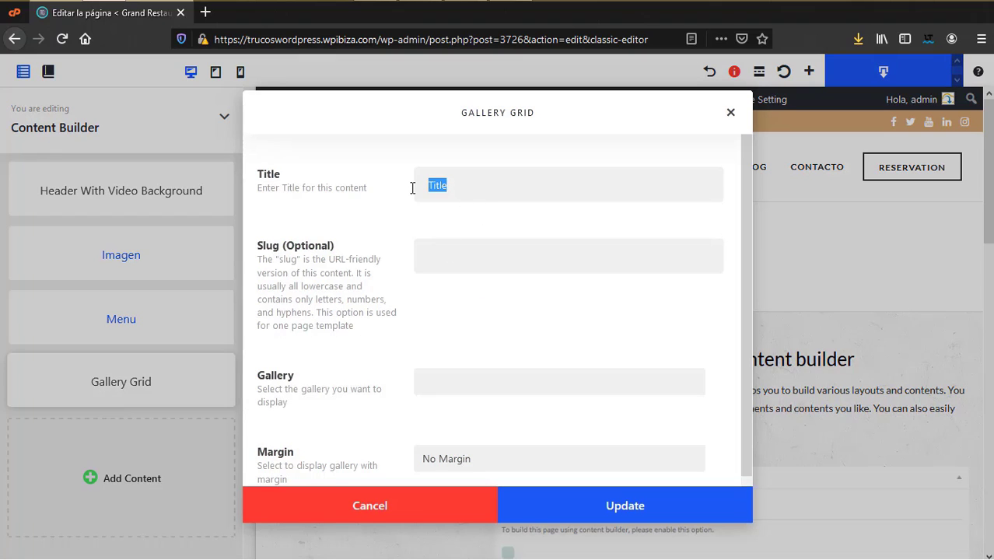
{"action": "type", "text": "Galeria"}
{"action": "scroll", "coordinate": [488, 378], "scroll_direction": "down", "scroll_amount": 1}
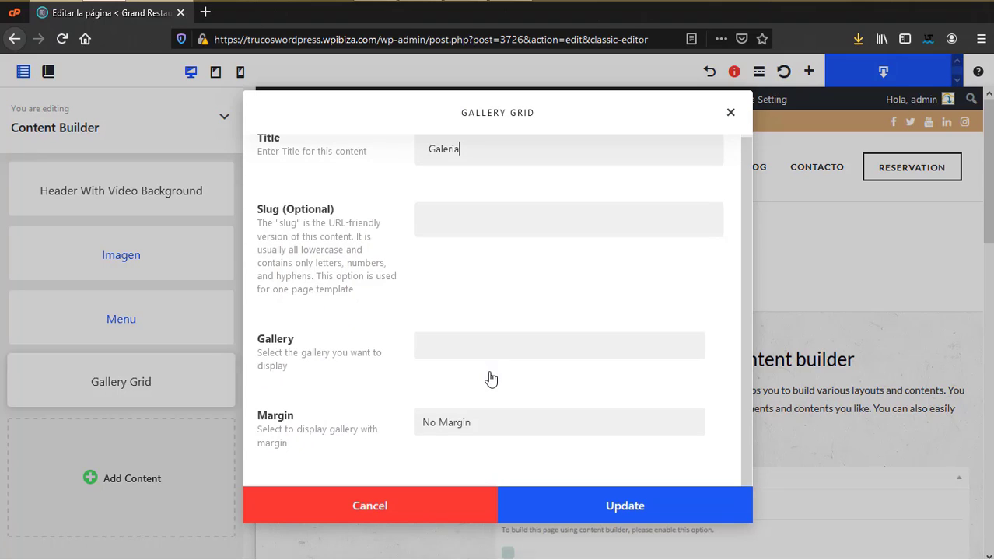
{"action": "left_click", "coordinate": [495, 358]}
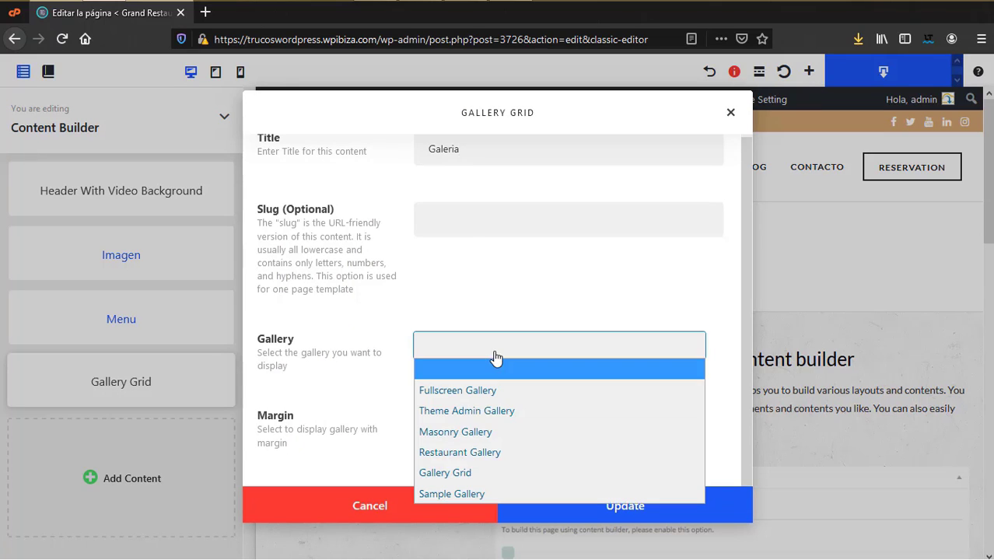
{"action": "left_click", "coordinate": [471, 431]}
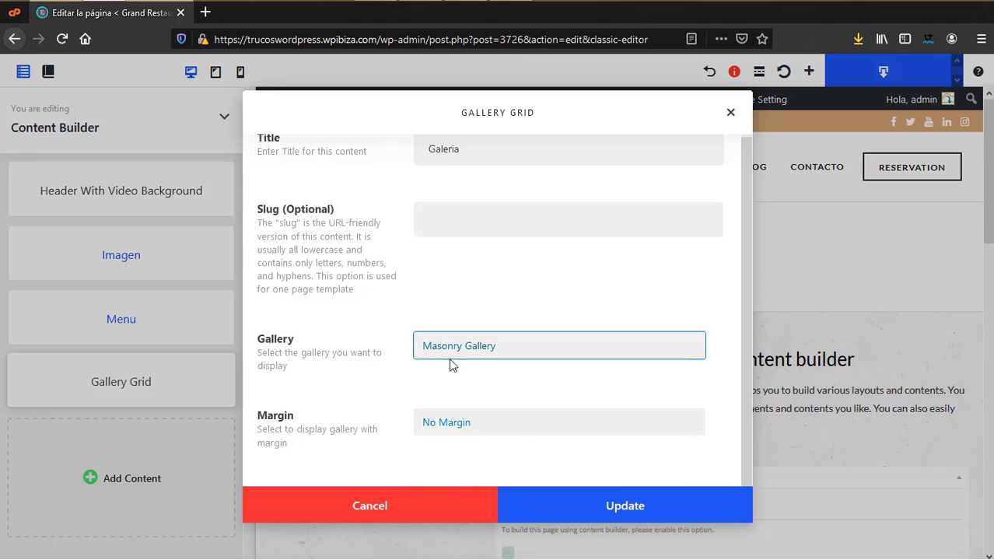
{"action": "left_click", "coordinate": [646, 506]}
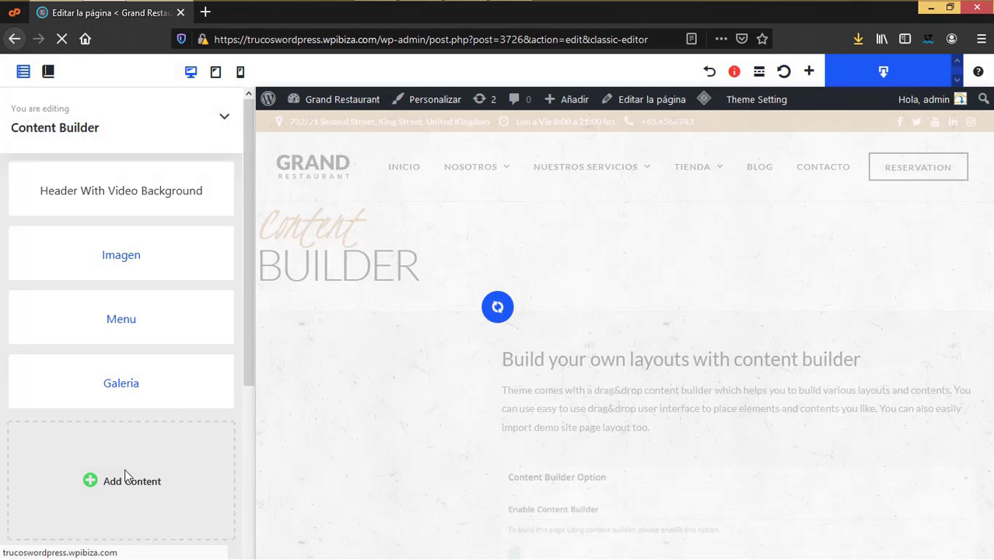
Step: Add a Blog Grid block below the gallery
{"action": "left_click", "coordinate": [127, 474]}
{"action": "left_click", "coordinate": [565, 125]}
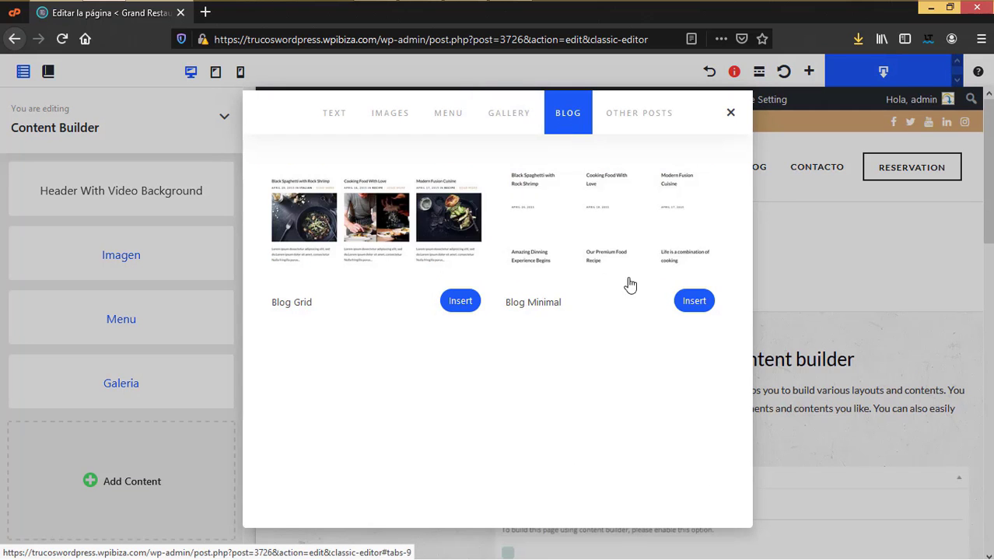
{"action": "left_click", "coordinate": [461, 301]}
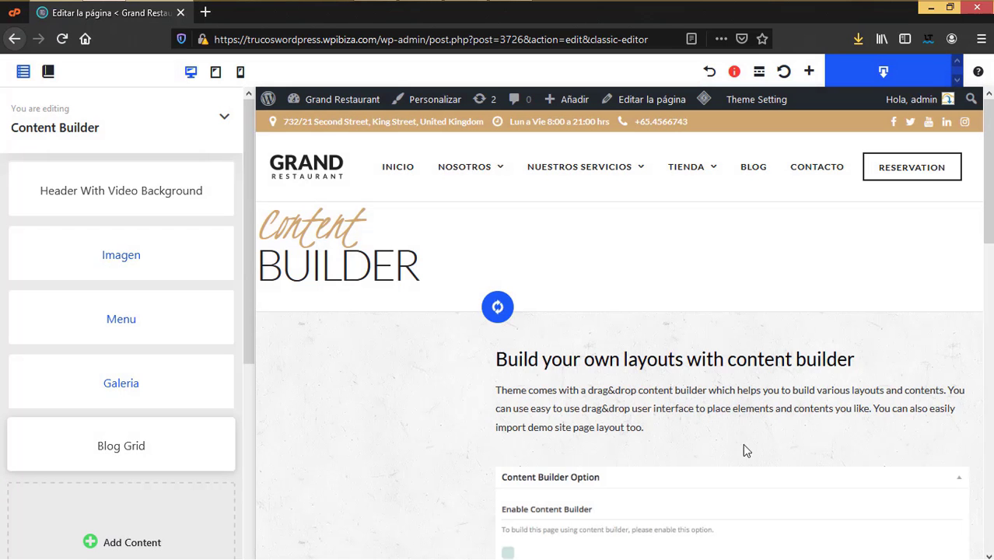
{"action": "scroll", "coordinate": [513, 312], "scroll_direction": "up", "scroll_amount": 3}
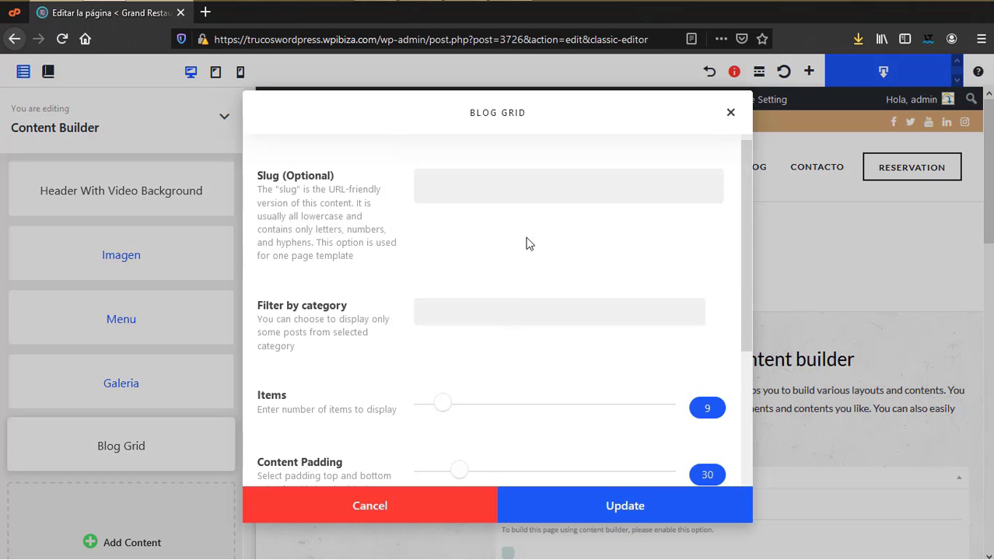
{"action": "scroll", "coordinate": [591, 467], "scroll_direction": "down", "scroll_amount": 3}
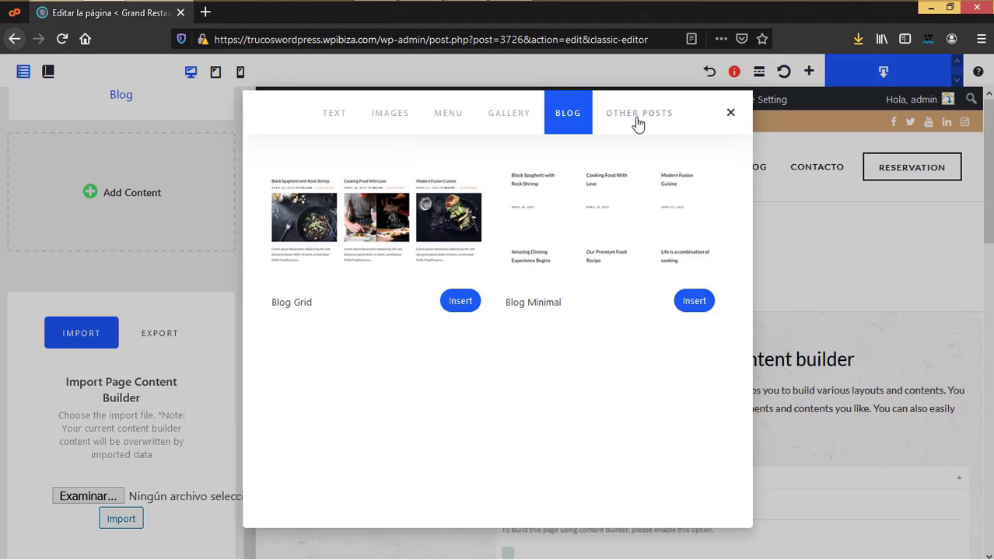
{"action": "left_click", "coordinate": [638, 123]}
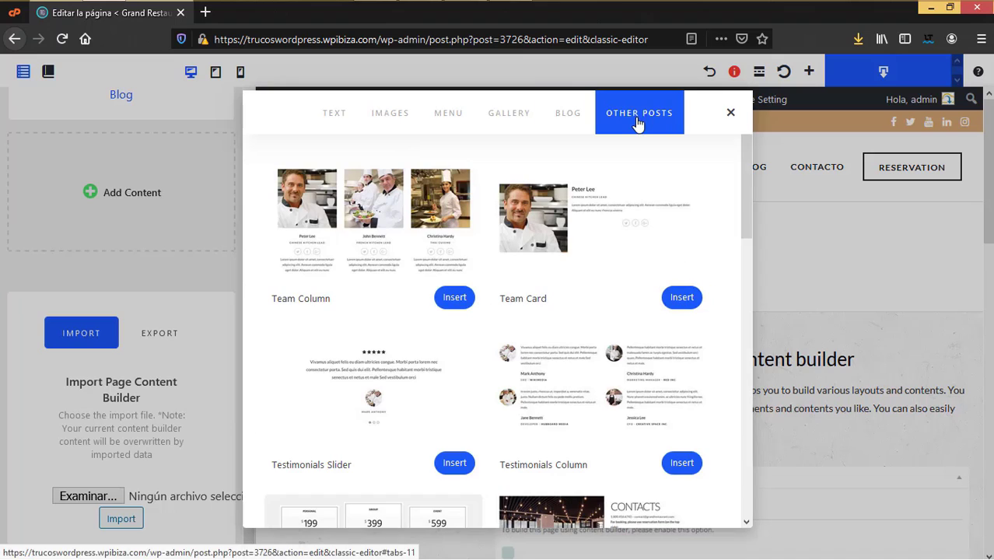
Step: Title the Team Column block 'Nuesro equipo', set its text alignment to Center, and save
{"action": "left_click", "coordinate": [392, 238]}
{"action": "type", "text": "Nuesro equipo"}
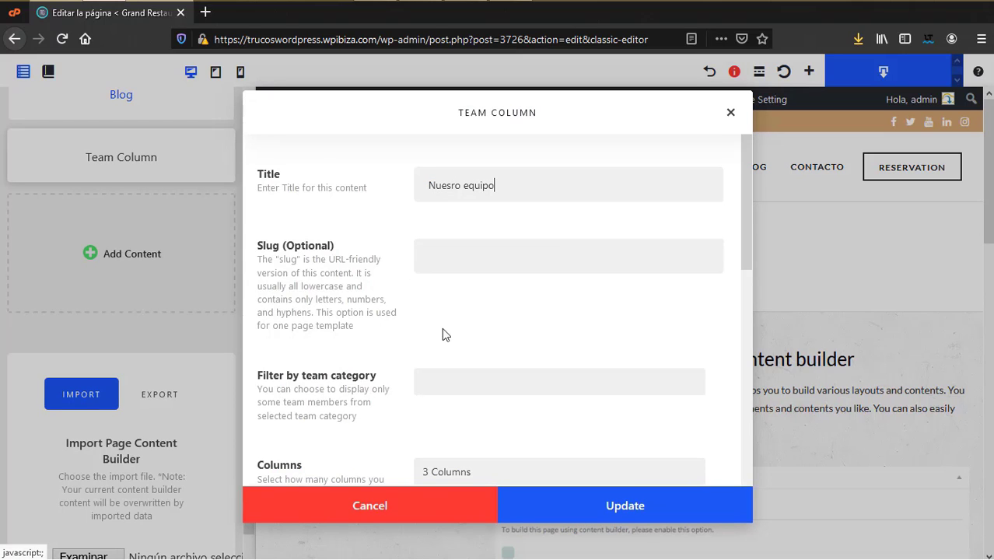
{"action": "scroll", "coordinate": [441, 335], "scroll_direction": "down", "scroll_amount": 3}
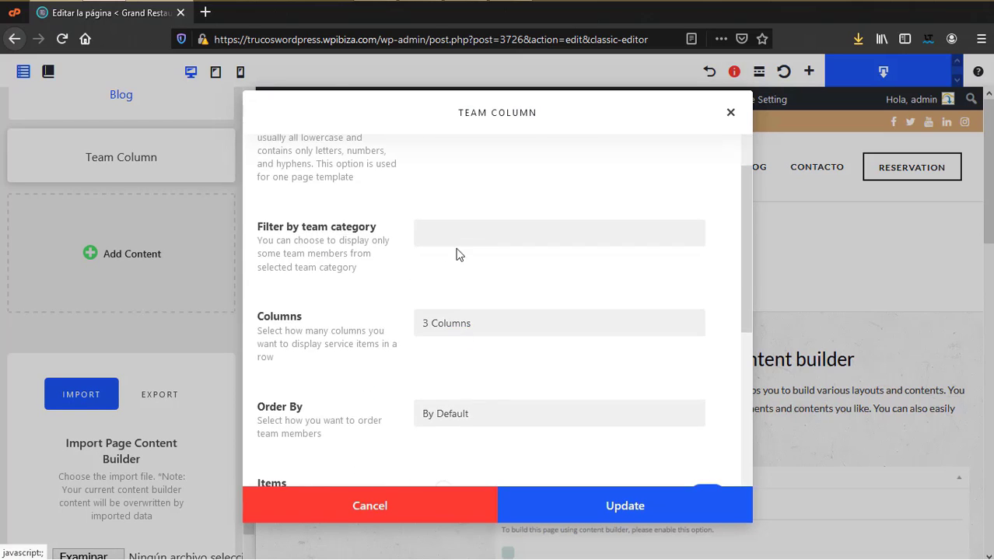
{"action": "scroll", "coordinate": [522, 366], "scroll_direction": "down", "scroll_amount": 3}
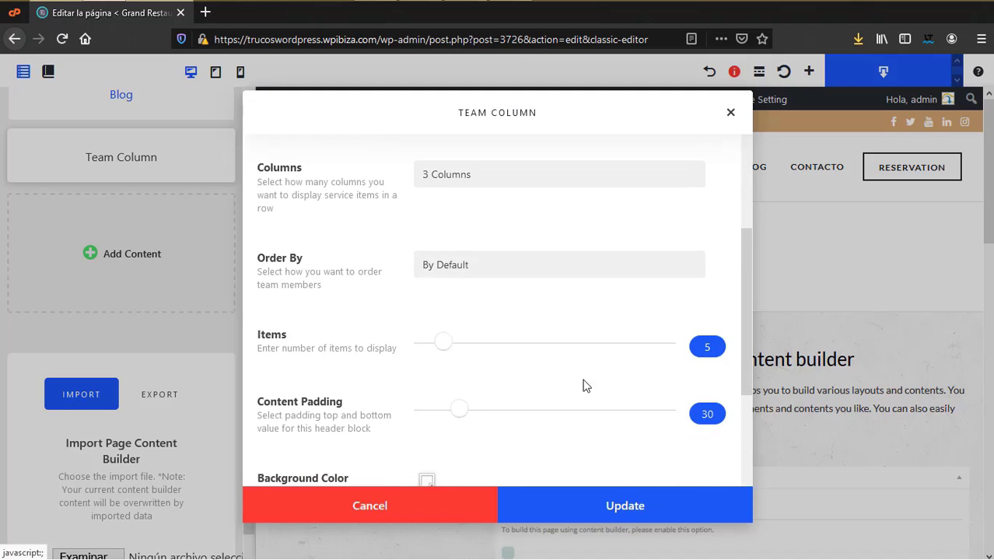
{"action": "scroll", "coordinate": [673, 386], "scroll_direction": "down", "scroll_amount": 4}
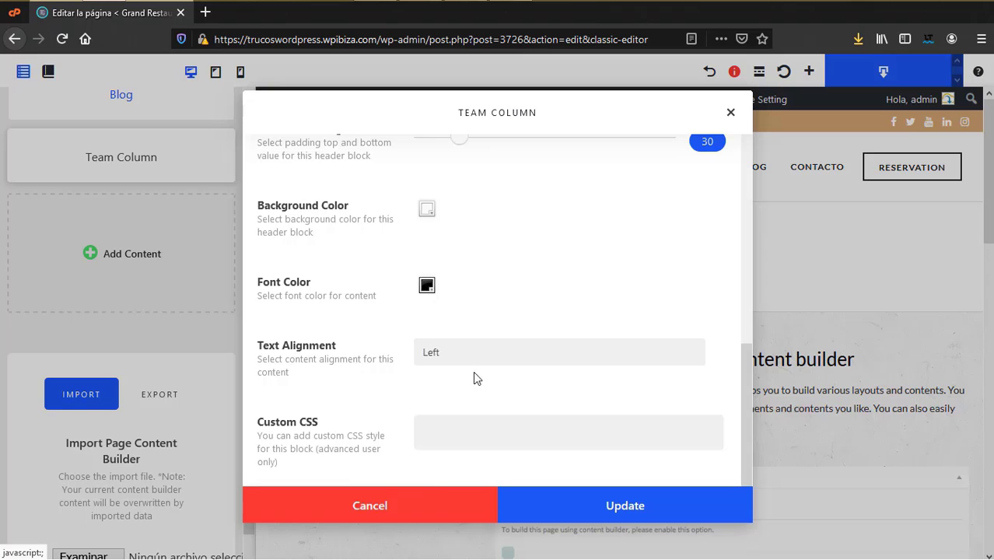
{"action": "left_click", "coordinate": [440, 352]}
{"action": "left_click", "coordinate": [453, 400]}
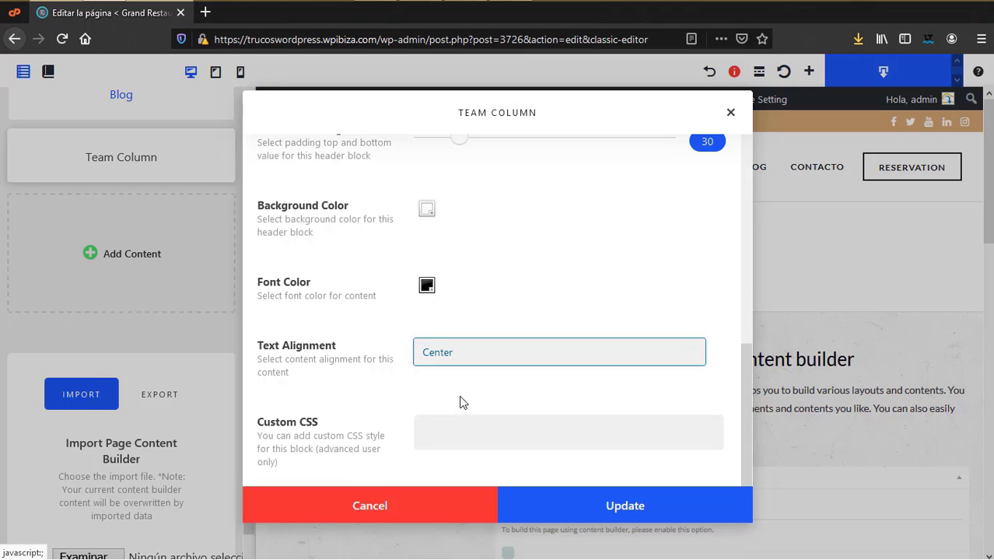
{"action": "left_click", "coordinate": [661, 516]}
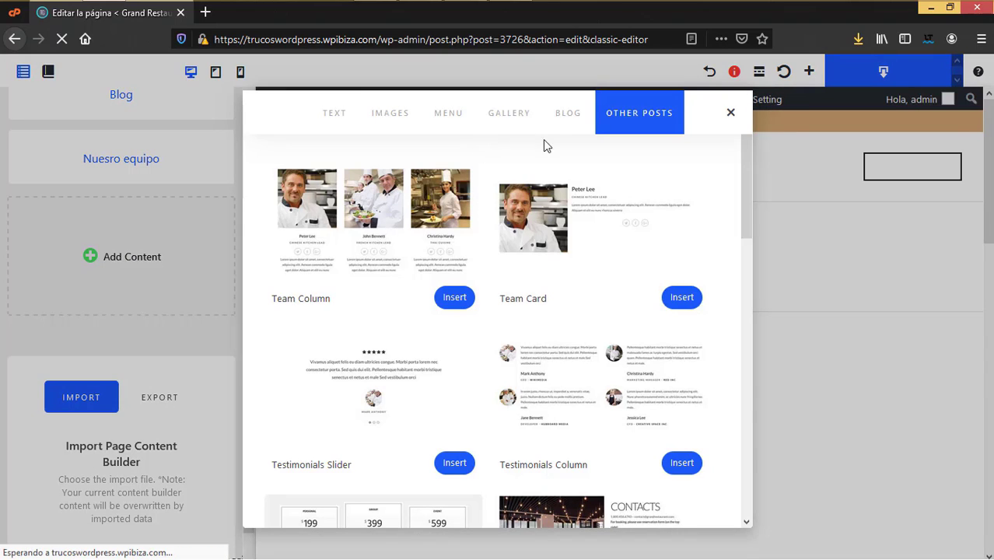
Step: Insert a Testimonials Slider block titled 'Testimonio' and save it
{"action": "scroll", "coordinate": [576, 380], "scroll_direction": "down", "scroll_amount": 3}
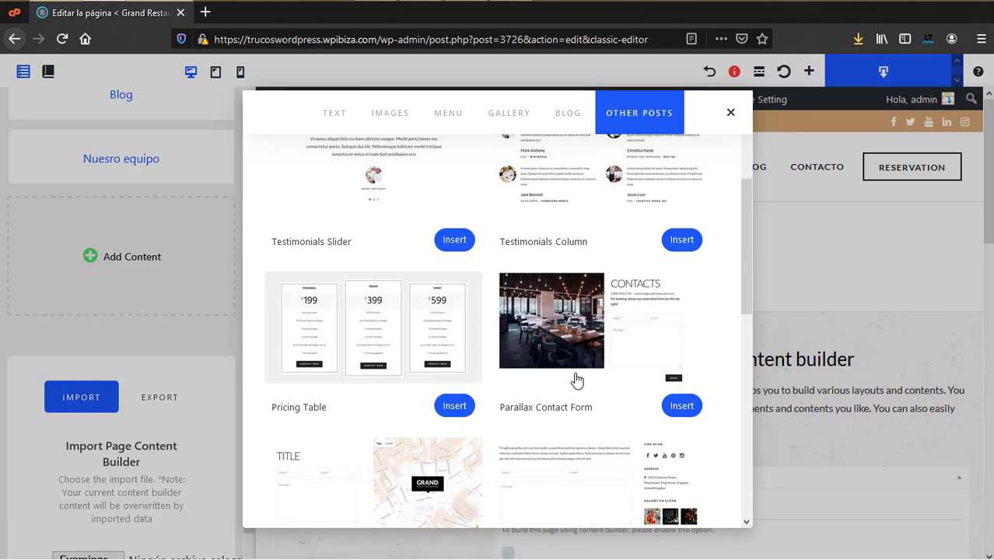
{"action": "left_click", "coordinate": [389, 193]}
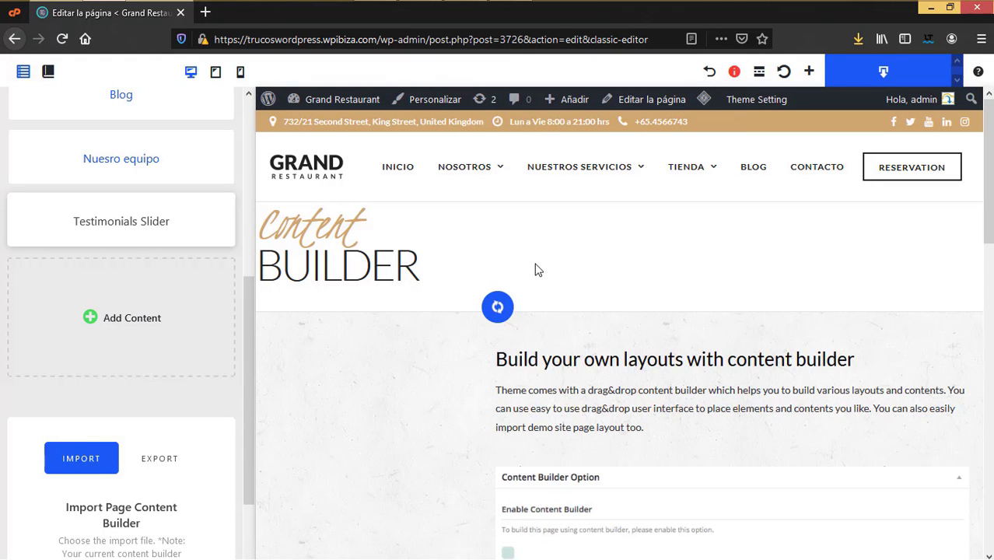
{"action": "key", "text": "ctrl+a"}
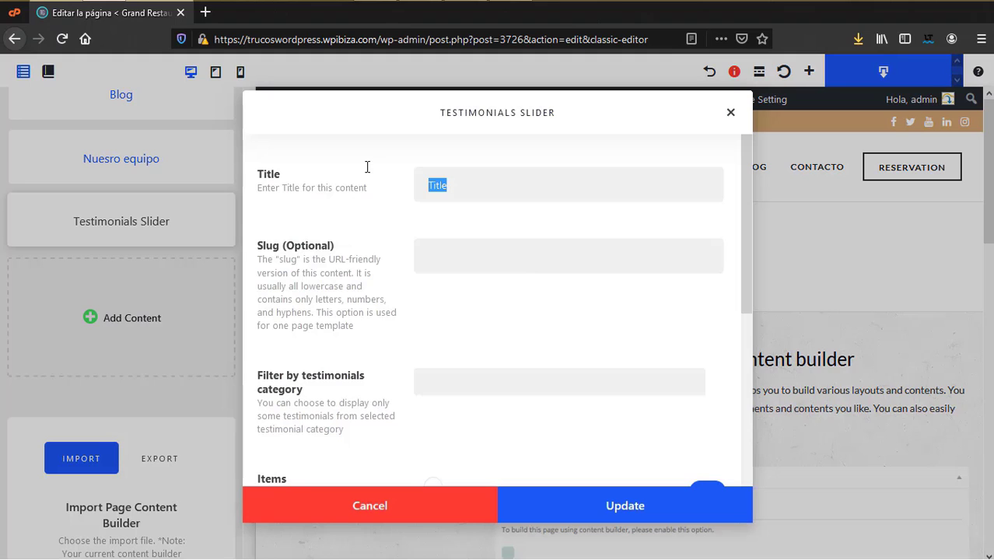
{"action": "type", "text": "Testi"}
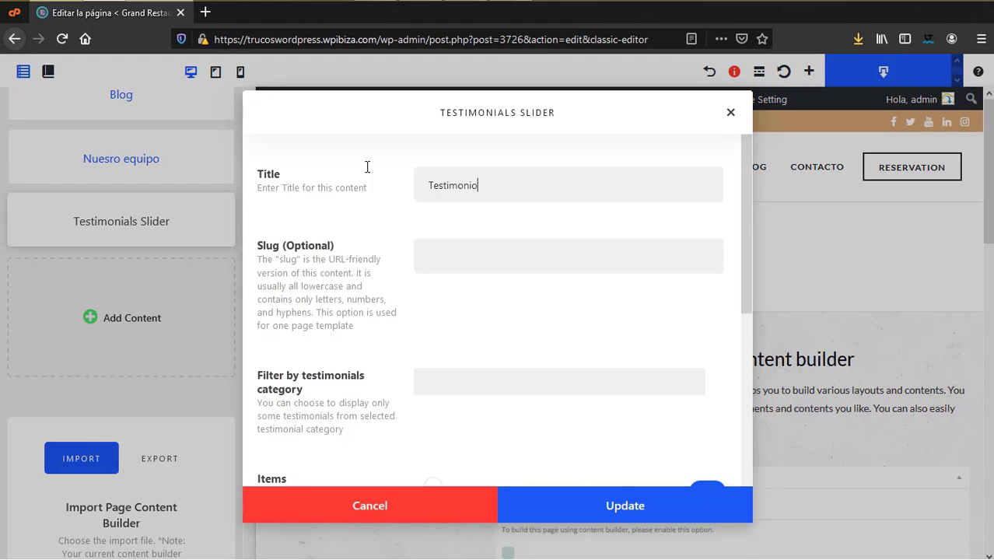
{"action": "type", "text": "monio"}
{"action": "scroll", "coordinate": [521, 311], "scroll_direction": "down", "scroll_amount": 3}
{"action": "scroll", "coordinate": [522, 312], "scroll_direction": "up", "scroll_amount": 3}
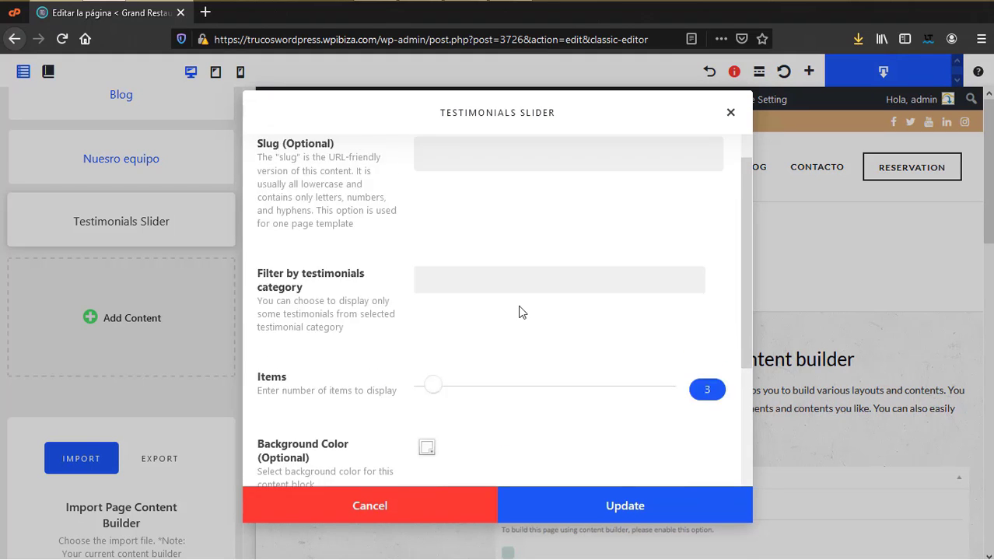
{"action": "scroll", "coordinate": [532, 336], "scroll_direction": "down", "scroll_amount": 1}
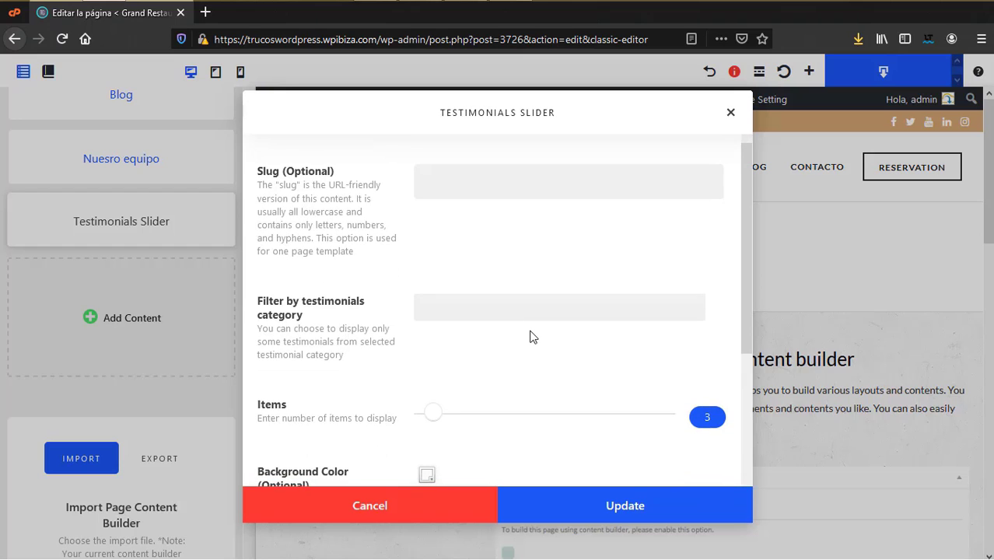
{"action": "scroll", "coordinate": [530, 336], "scroll_direction": "down", "scroll_amount": 2}
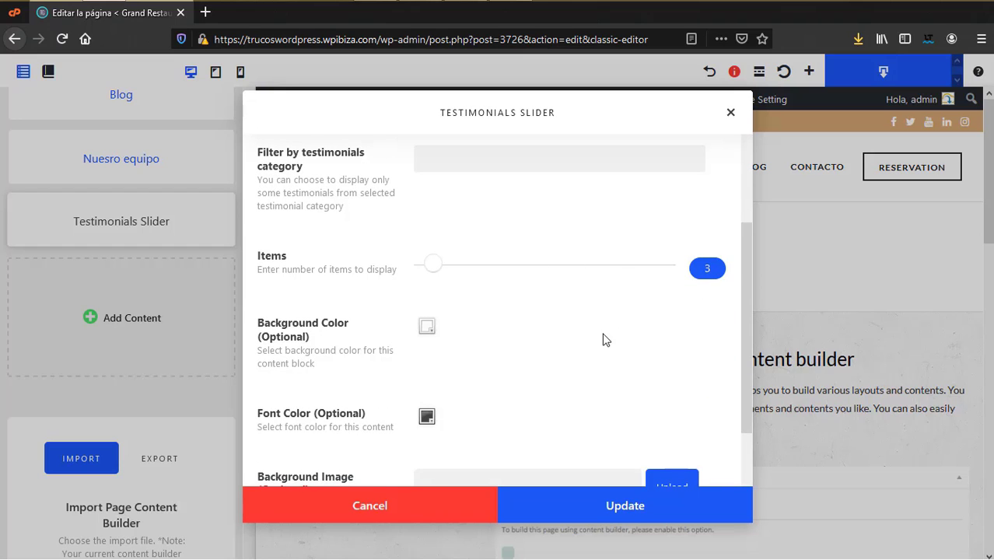
{"action": "scroll", "coordinate": [605, 340], "scroll_direction": "down", "scroll_amount": 2}
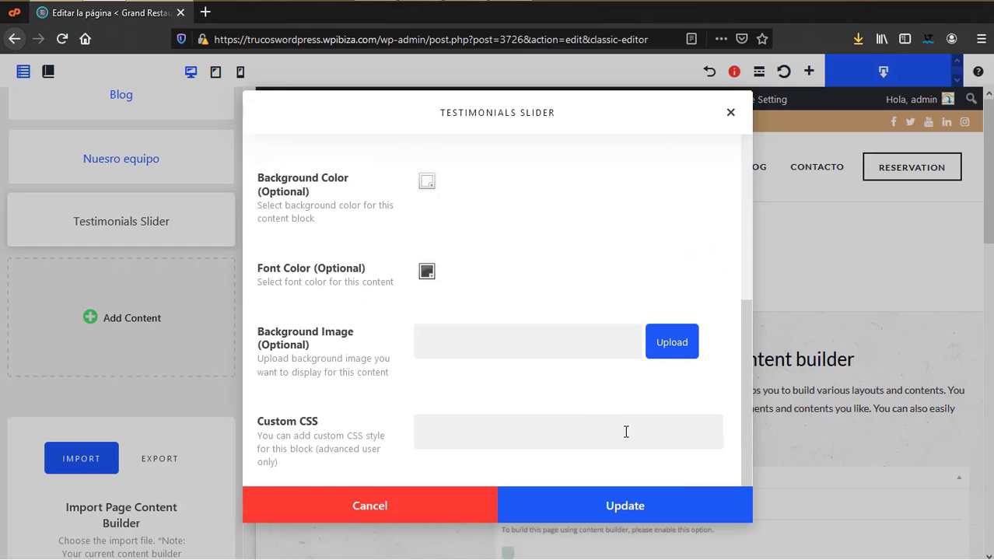
{"action": "left_click", "coordinate": [637, 506]}
{"action": "left_click", "coordinate": [130, 321]}
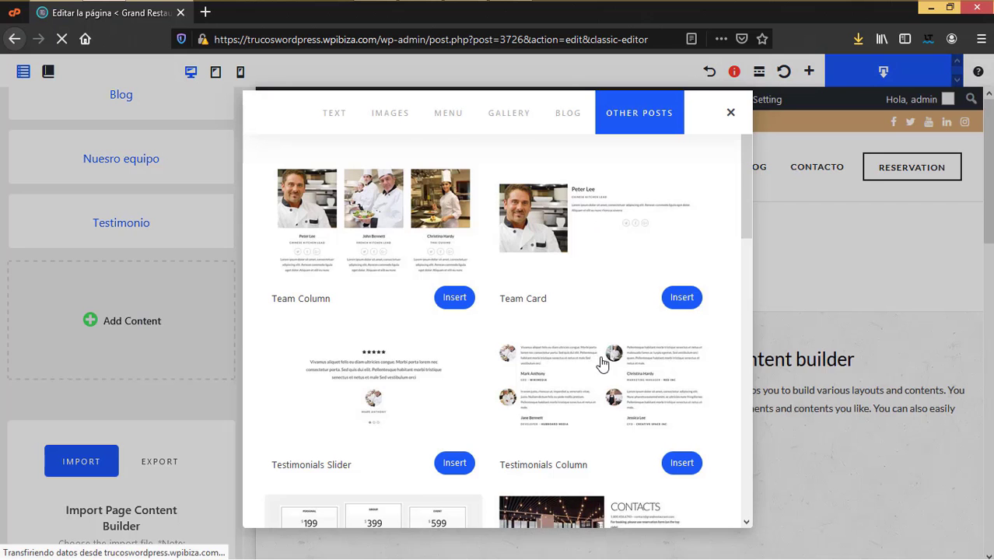
Step: Insert a Pricing Table block titled 'Paquetes' with no category filter, and save it
{"action": "scroll", "coordinate": [603, 376], "scroll_direction": "down", "scroll_amount": 3}
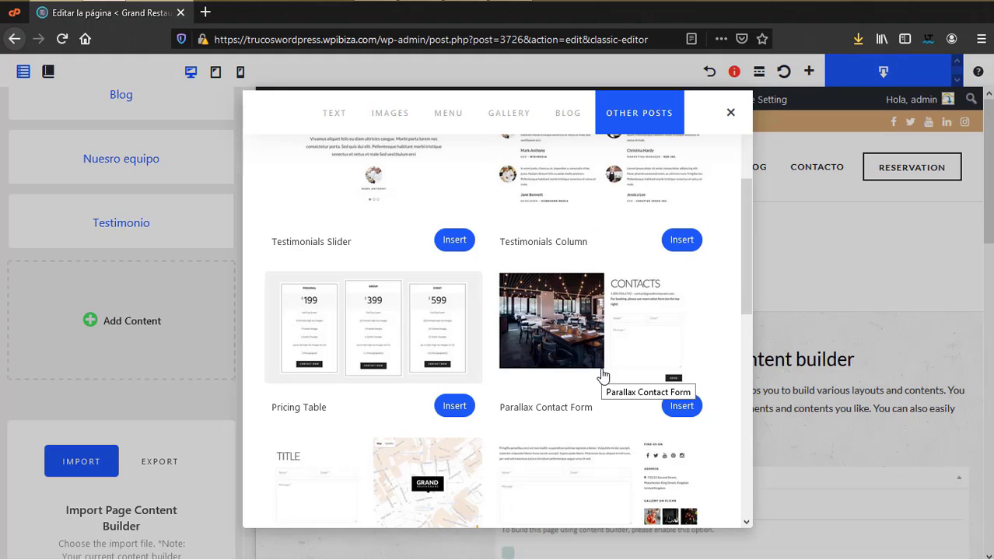
{"action": "left_click", "coordinate": [393, 335]}
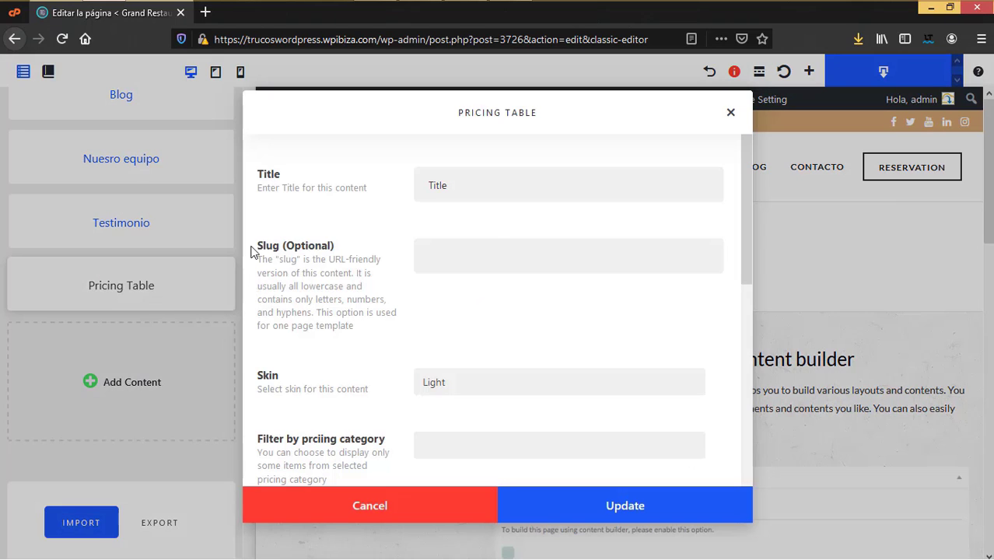
{"action": "type", "text": "Paquetes"}
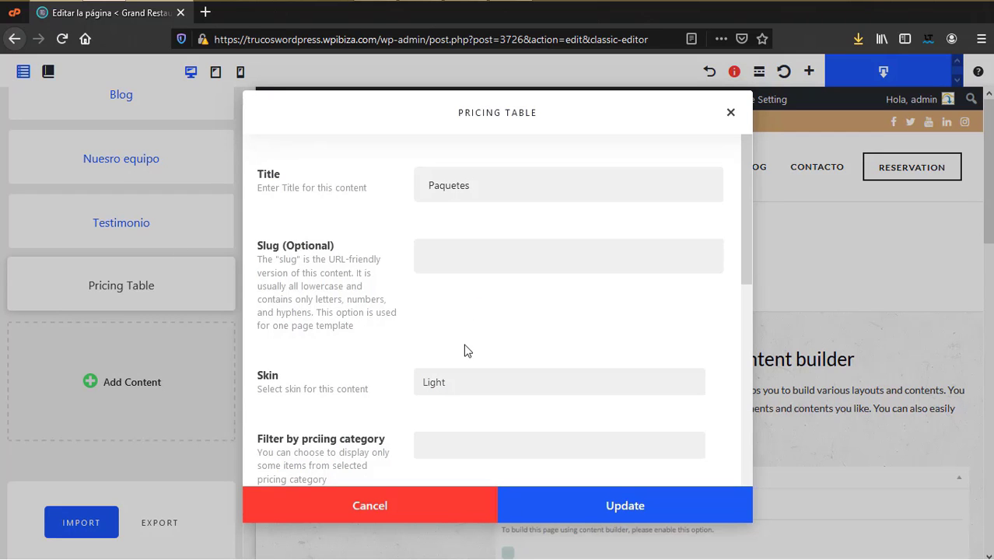
{"action": "scroll", "coordinate": [465, 350], "scroll_direction": "down", "scroll_amount": 2}
{"action": "scroll", "coordinate": [460, 344], "scroll_direction": "down", "scroll_amount": 4}
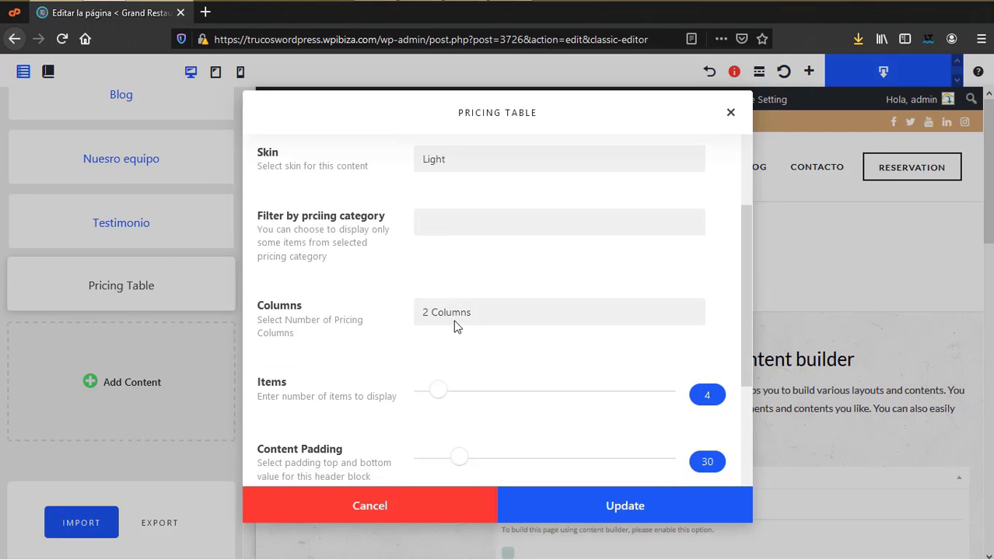
{"action": "left_click", "coordinate": [451, 226]}
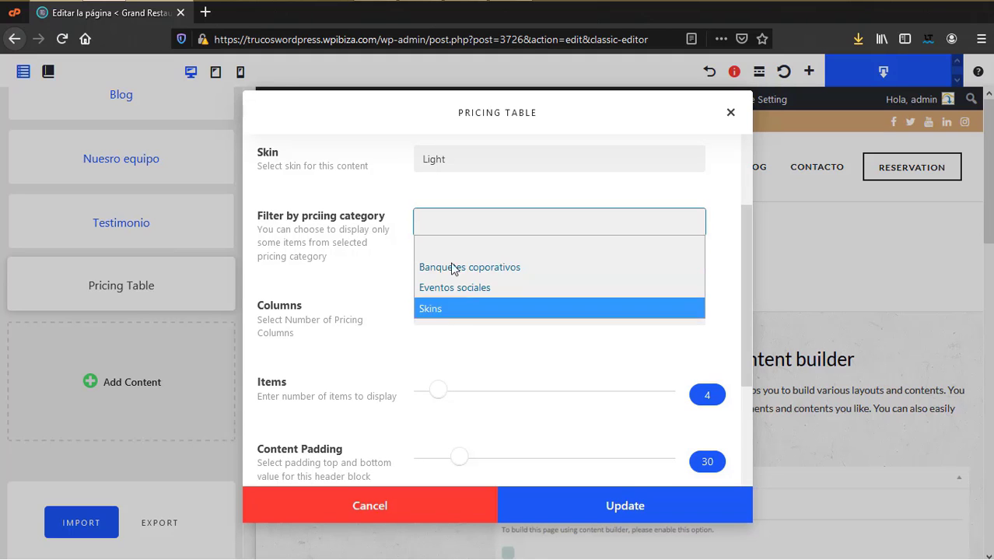
{"action": "left_click", "coordinate": [374, 183]}
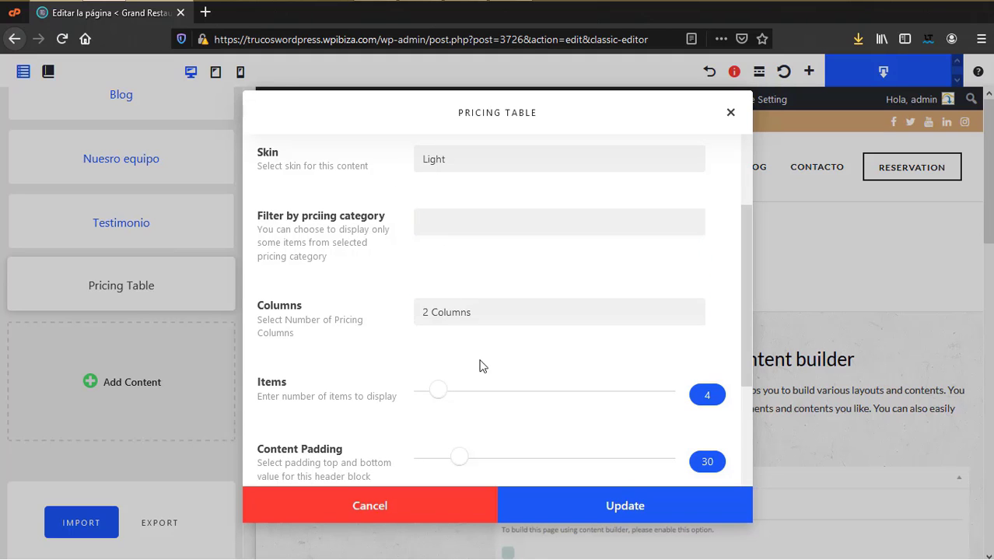
{"action": "scroll", "coordinate": [438, 339], "scroll_direction": "down", "scroll_amount": 5}
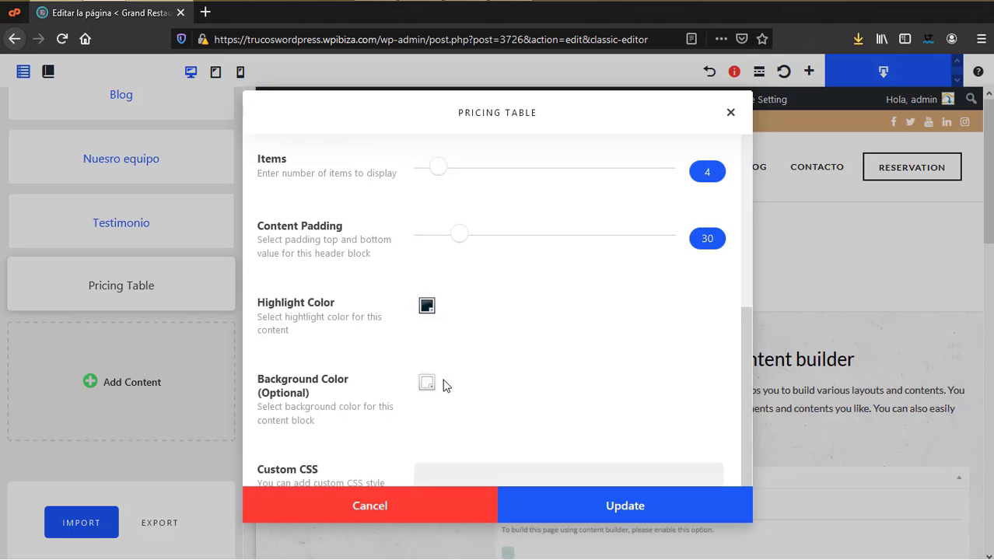
{"action": "scroll", "coordinate": [443, 384], "scroll_direction": "down", "scroll_amount": 2}
{"action": "left_click", "coordinate": [617, 506]}
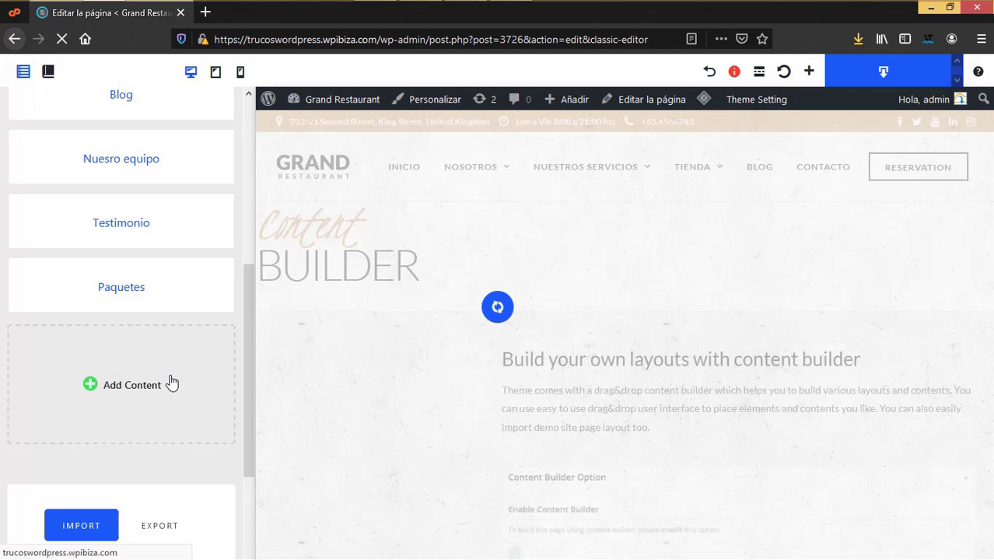
Step: Reopen the content block picker and scroll to the last Other Posts templates
{"action": "left_click", "coordinate": [171, 383]}
{"action": "scroll", "coordinate": [564, 370], "scroll_direction": "down", "scroll_amount": 10}
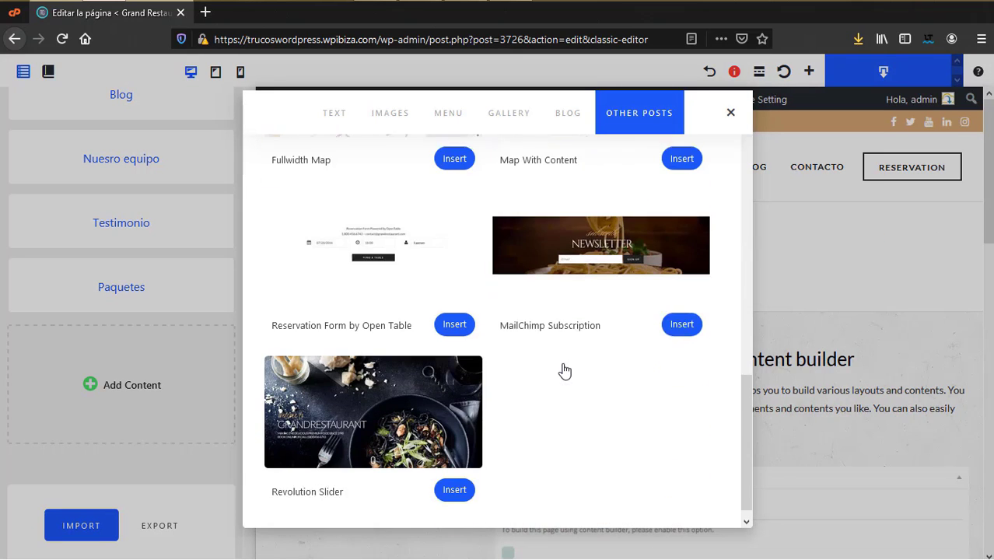
{"action": "scroll", "coordinate": [565, 370], "scroll_direction": "down", "scroll_amount": 2}
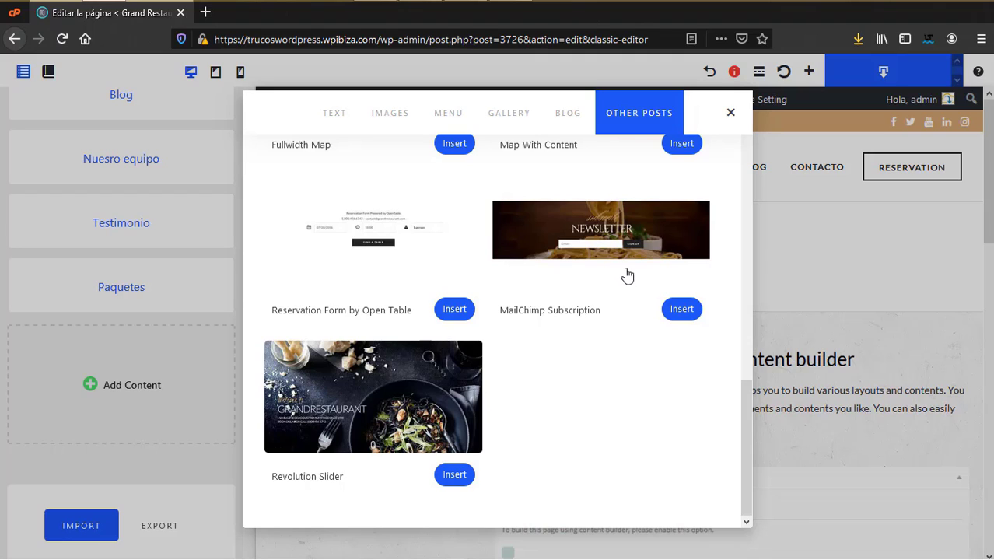
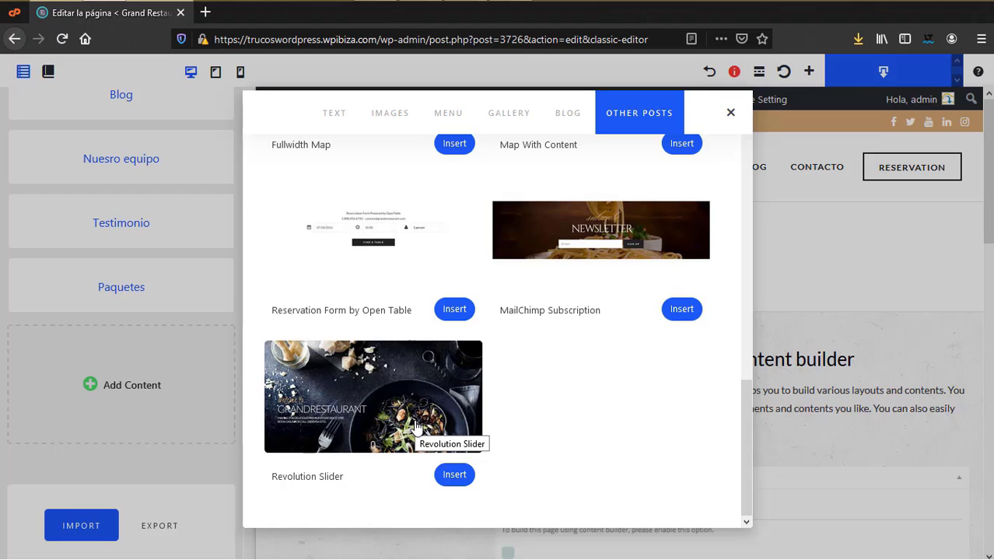
Step: Insert a Contact Form With Map block titled 'Contacto'
{"action": "scroll", "coordinate": [415, 427], "scroll_direction": "up", "scroll_amount": 3}
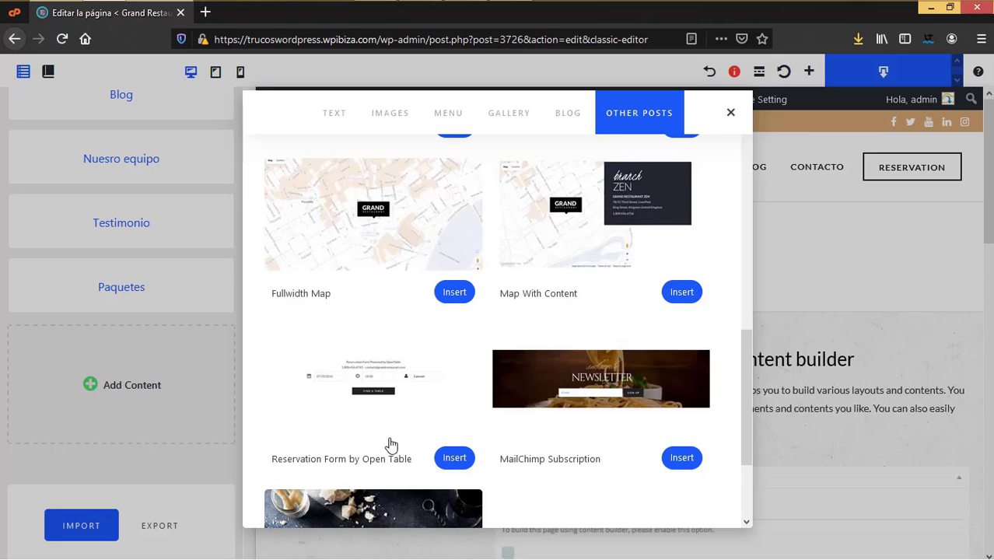
{"action": "scroll", "coordinate": [391, 445], "scroll_direction": "up", "scroll_amount": 1}
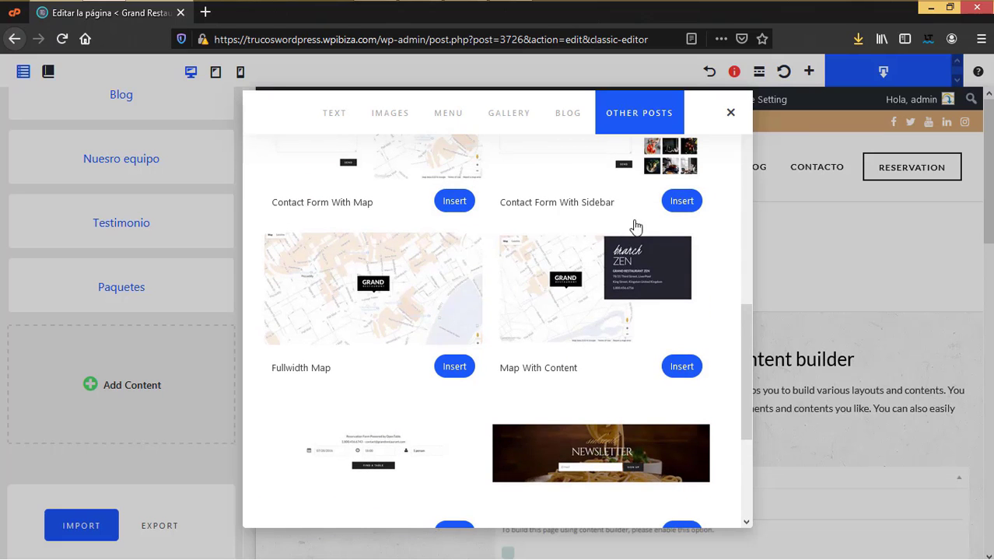
{"action": "scroll", "coordinate": [436, 286], "scroll_direction": "up", "scroll_amount": 2}
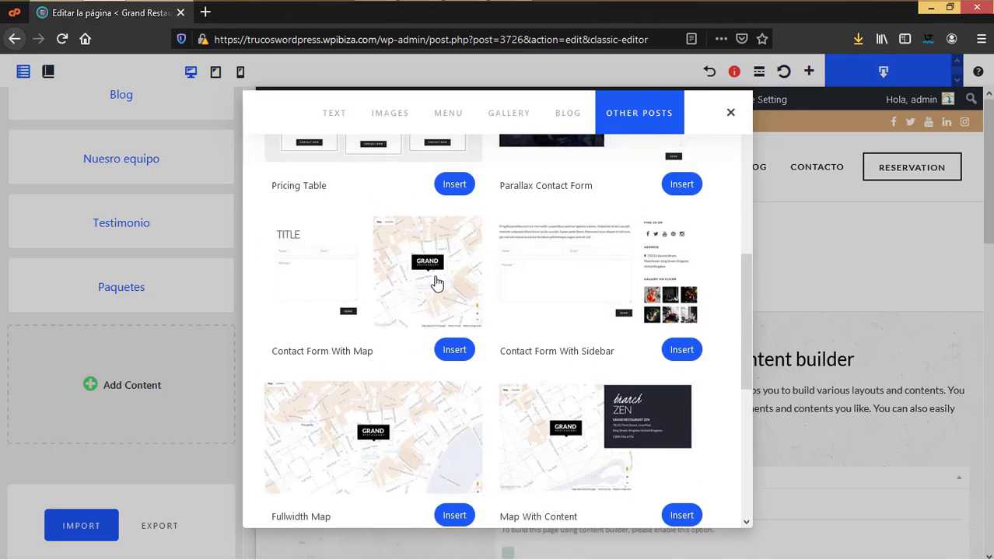
{"action": "left_click", "coordinate": [436, 282]}
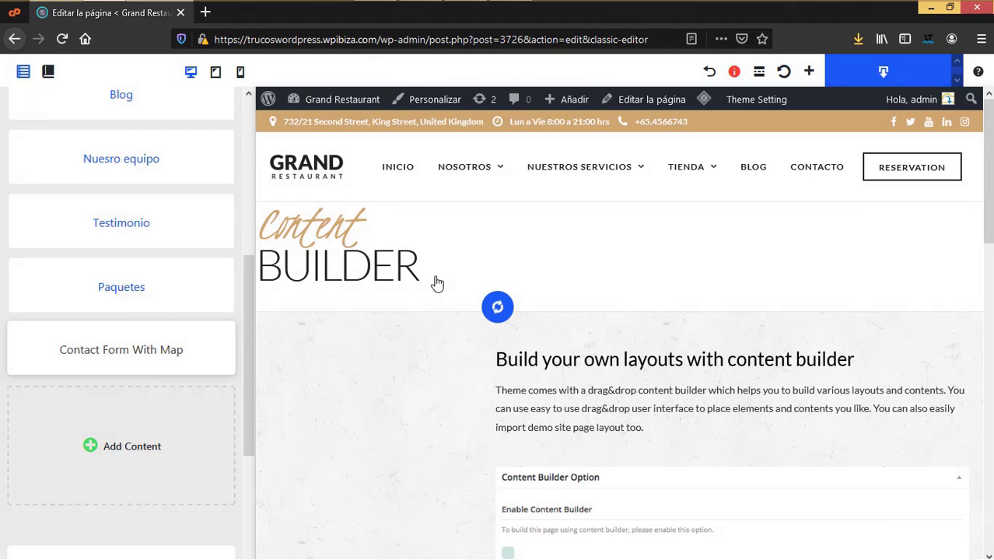
{"action": "type", "text": "Contacto"}
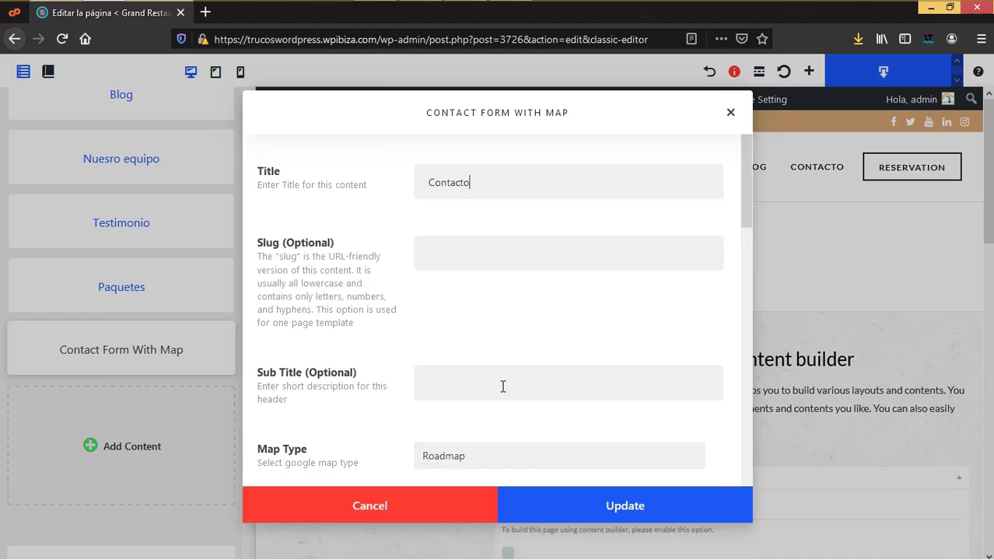
Step: Set the block's map type to Hybrid and apply its settings
{"action": "scroll", "coordinate": [501, 385], "scroll_direction": "down", "scroll_amount": 2}
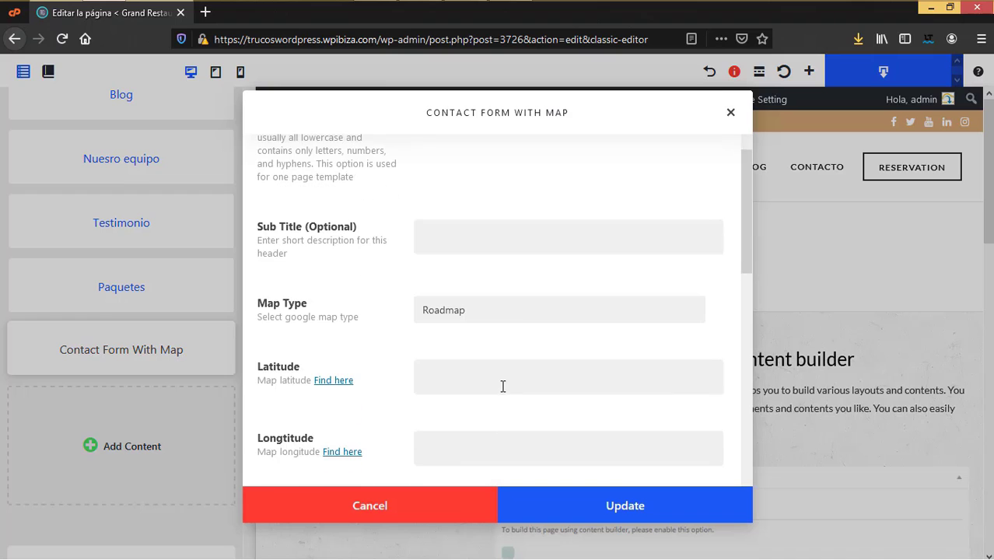
{"action": "left_click", "coordinate": [461, 315]}
{"action": "left_click", "coordinate": [459, 374]}
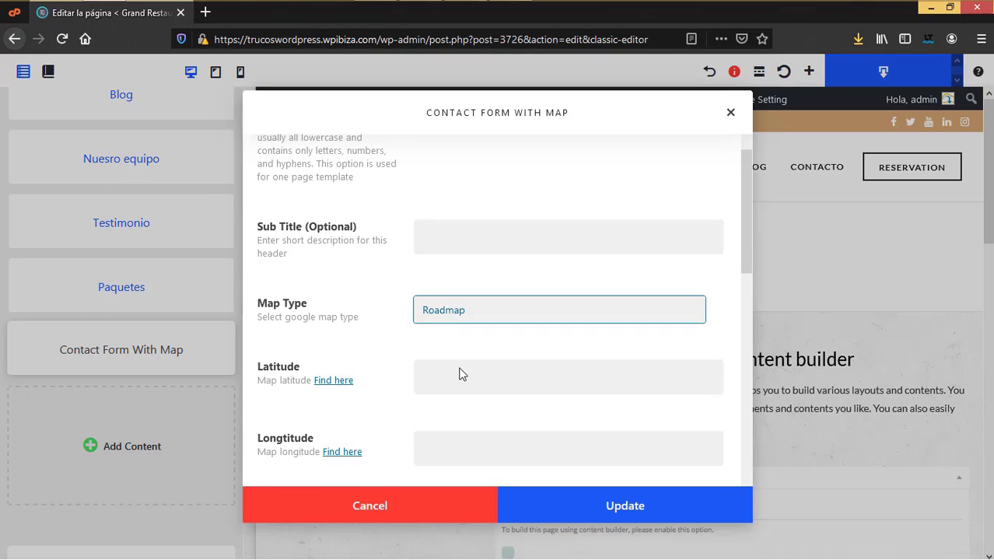
{"action": "scroll", "coordinate": [433, 414], "scroll_direction": "down", "scroll_amount": 2}
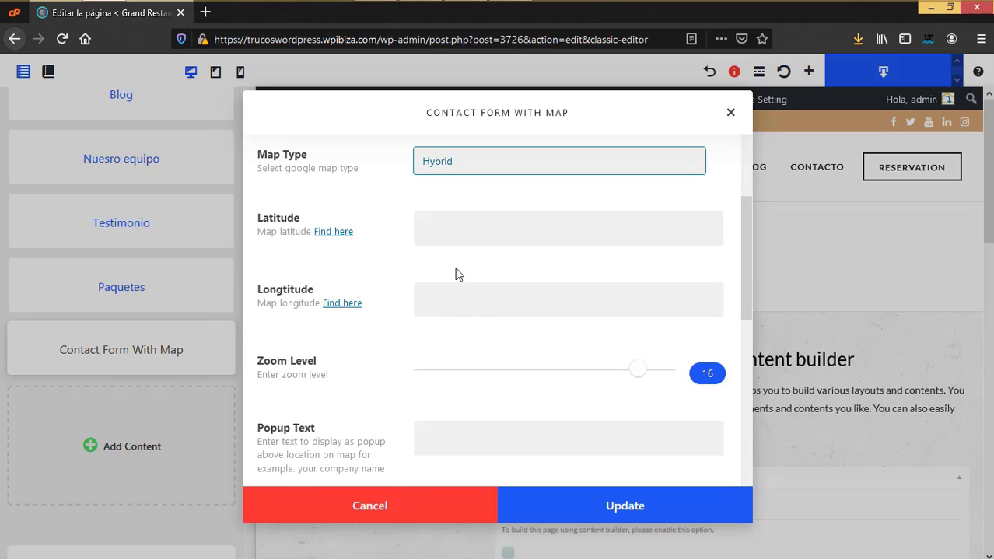
{"action": "scroll", "coordinate": [502, 421], "scroll_direction": "down", "scroll_amount": 4}
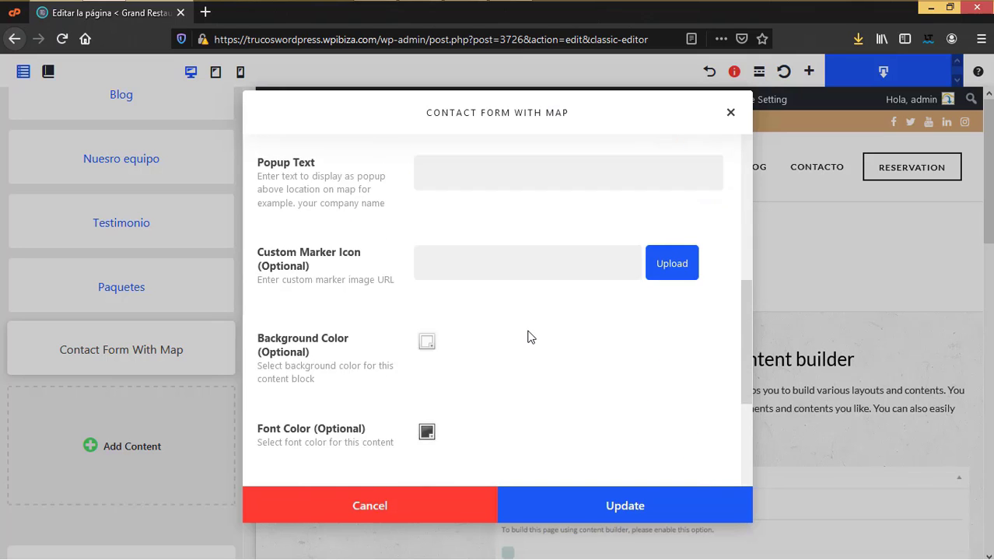
{"action": "scroll", "coordinate": [528, 336], "scroll_direction": "down", "scroll_amount": 4}
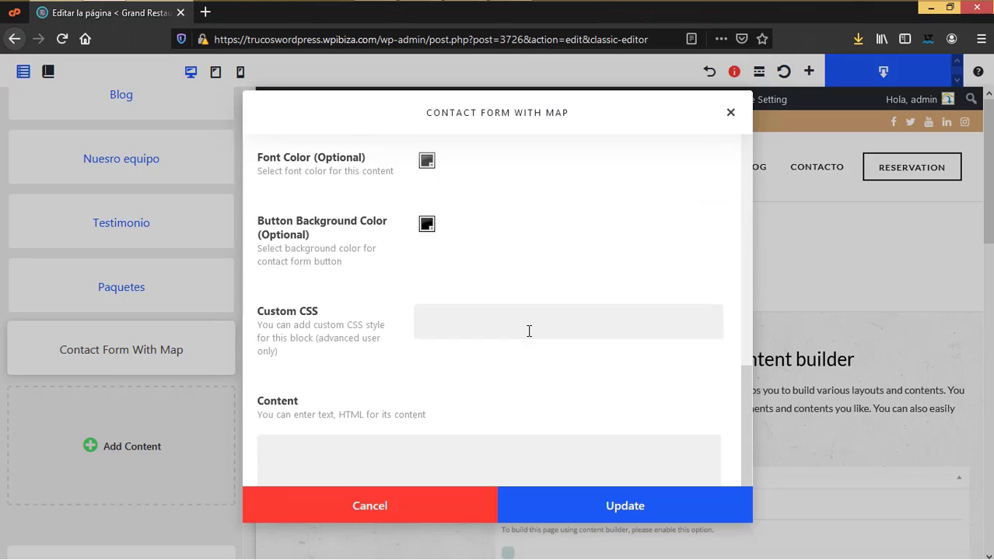
{"action": "left_click", "coordinate": [626, 518]}
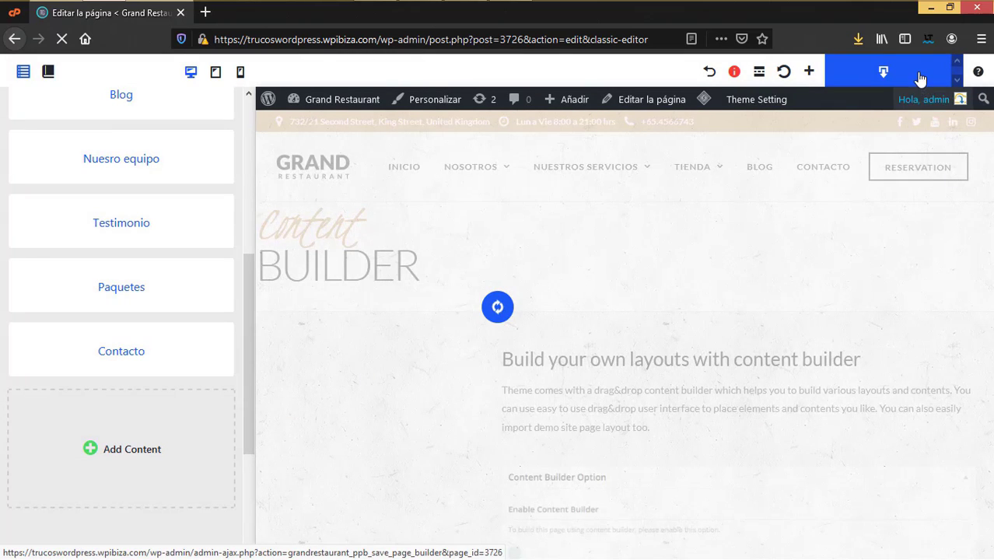
Step: Save the builder layout and export the page builder data
{"action": "left_click", "coordinate": [919, 77]}
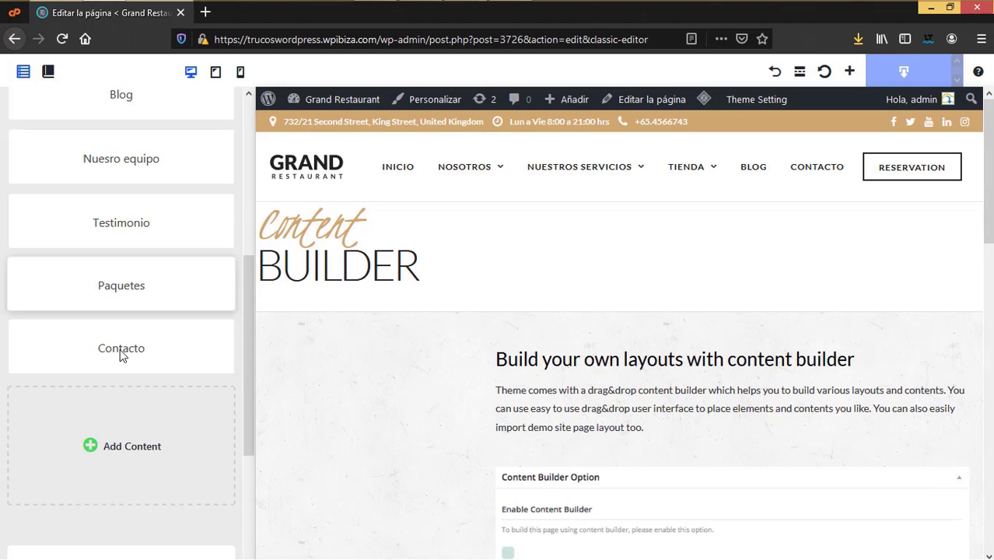
{"action": "scroll", "coordinate": [111, 469], "scroll_direction": "down", "scroll_amount": 3}
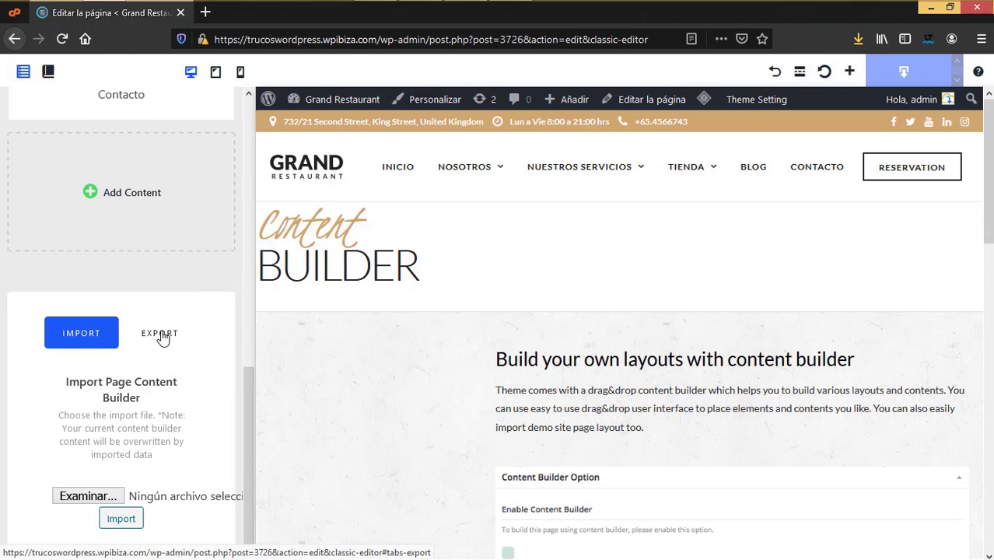
{"action": "left_click", "coordinate": [161, 336]}
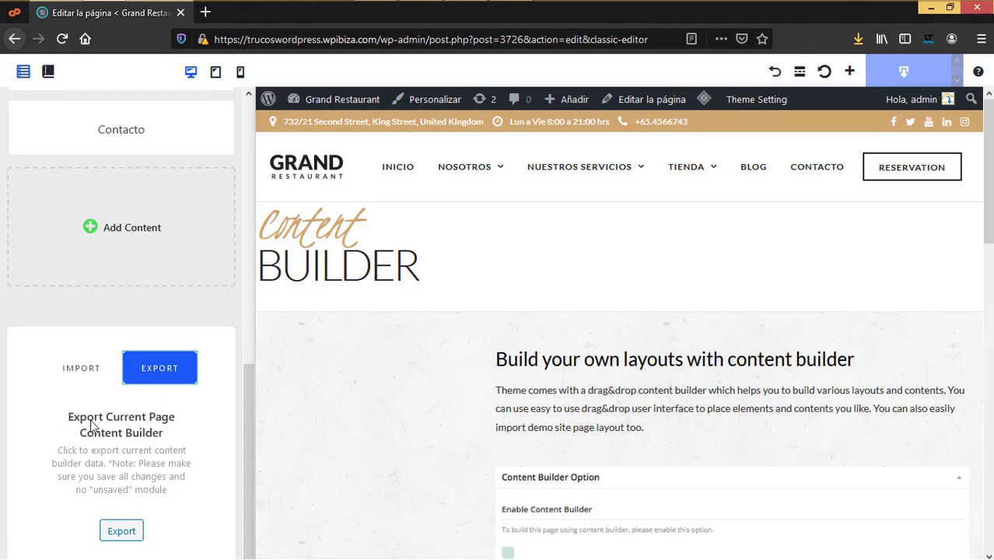
{"action": "left_click", "coordinate": [110, 531]}
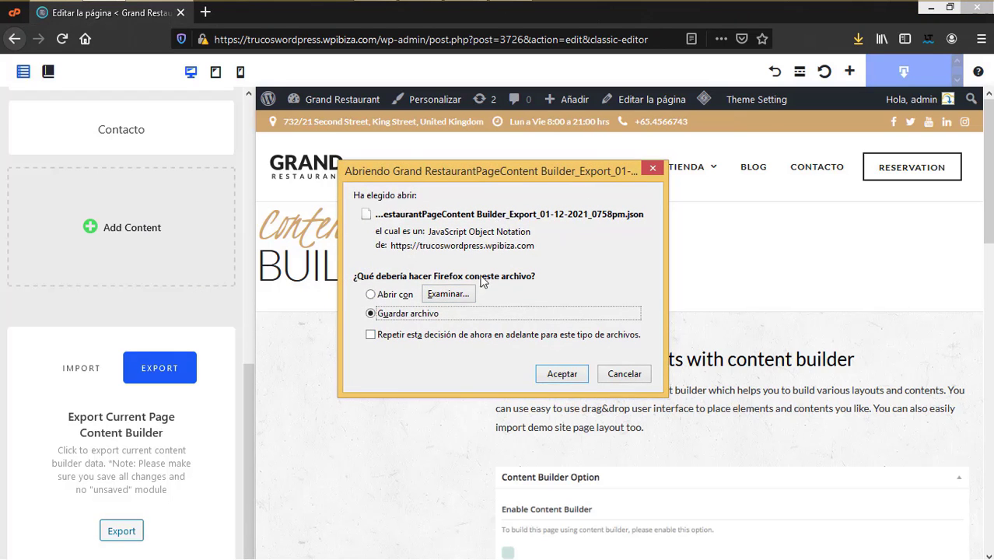
Step: Download the exported JSON file under the name 'plantilla ejemplo'
{"action": "left_click", "coordinate": [577, 376]}
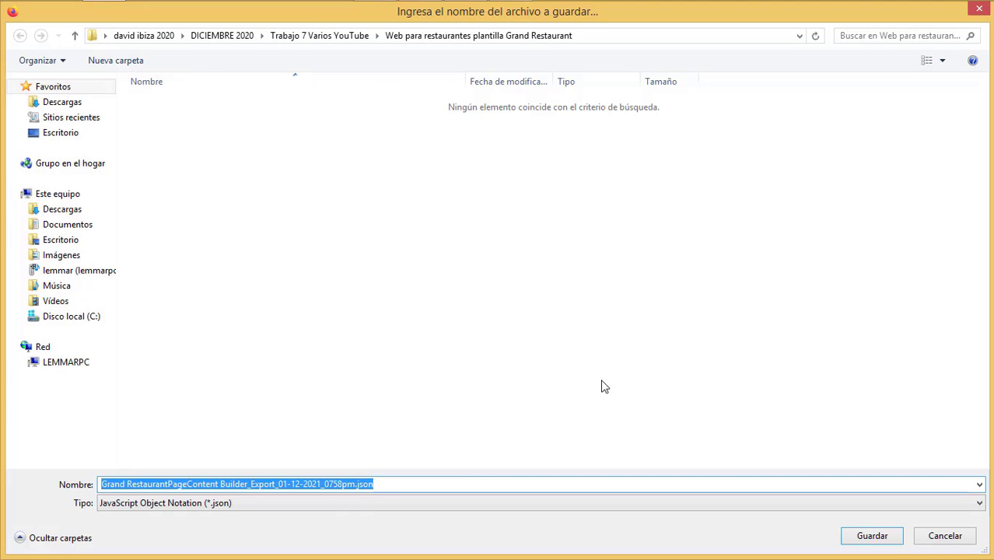
{"action": "type", "text": "plantilla ejemplo"}
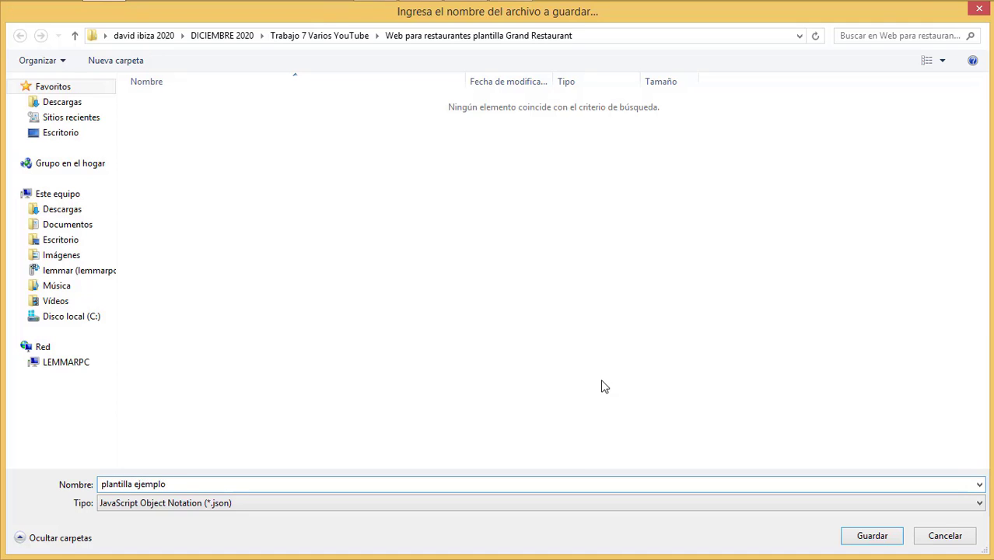
{"action": "key", "text": "Return"}
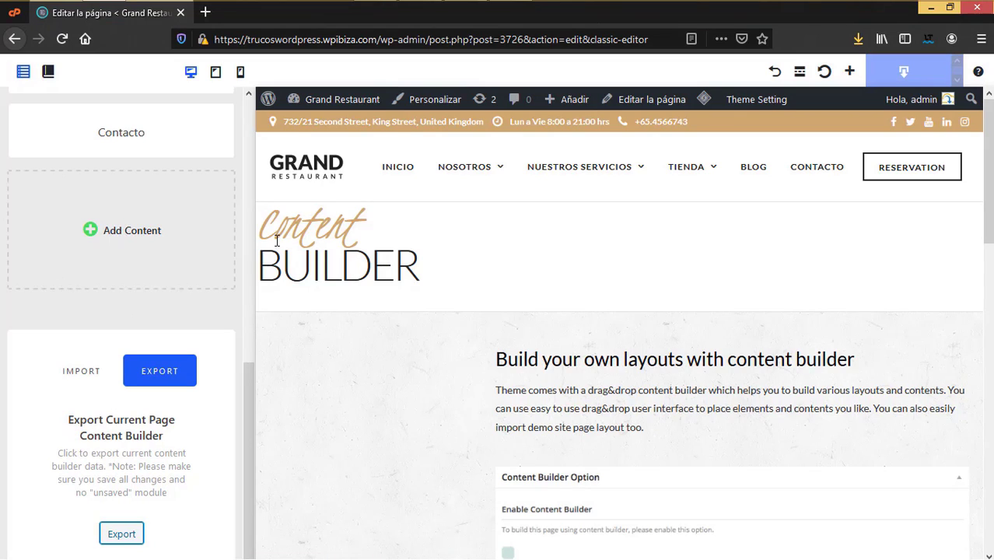
Step: Reload the live preview so the embedded YouTube video shows below the header
{"action": "left_click", "coordinate": [82, 372]}
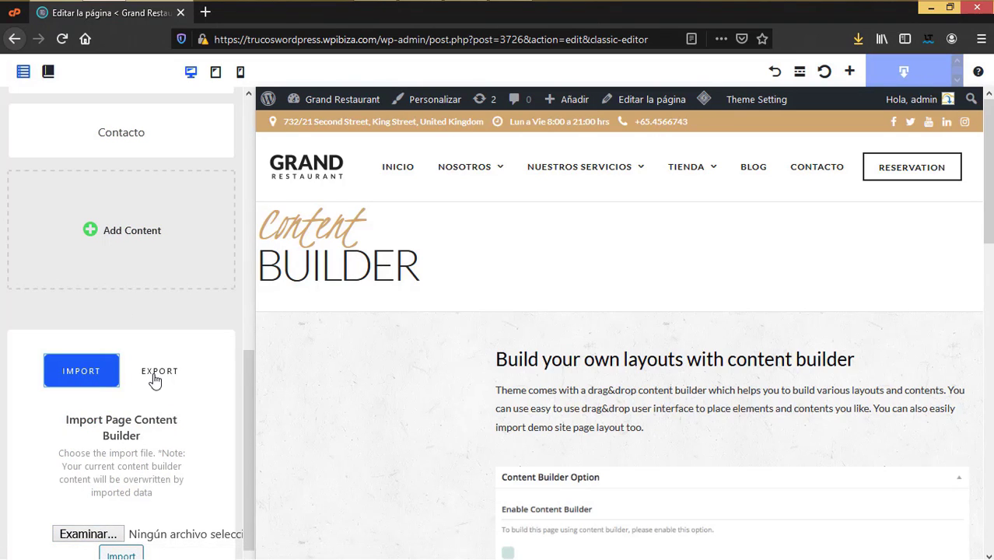
{"action": "scroll", "coordinate": [151, 373], "scroll_direction": "up", "scroll_amount": 4}
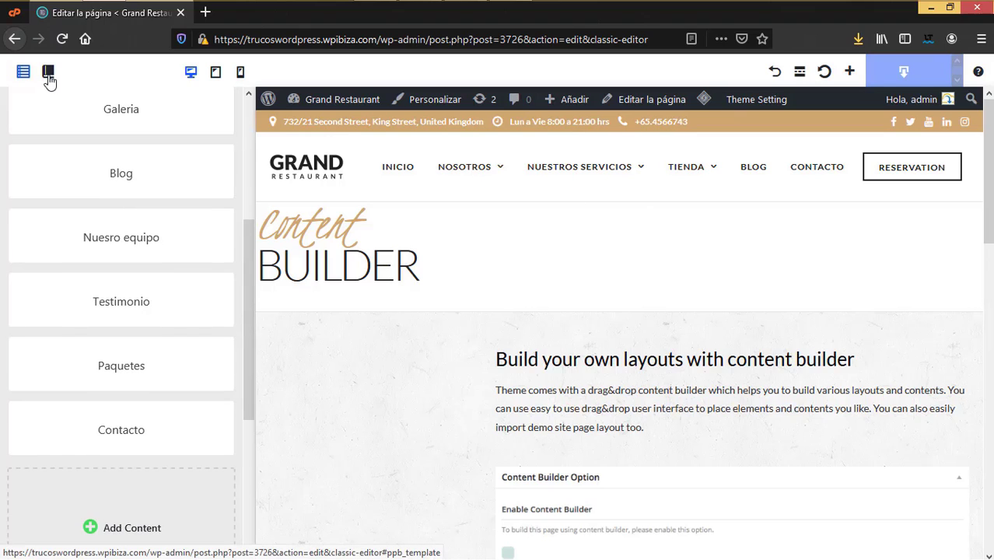
{"action": "left_click", "coordinate": [825, 71]}
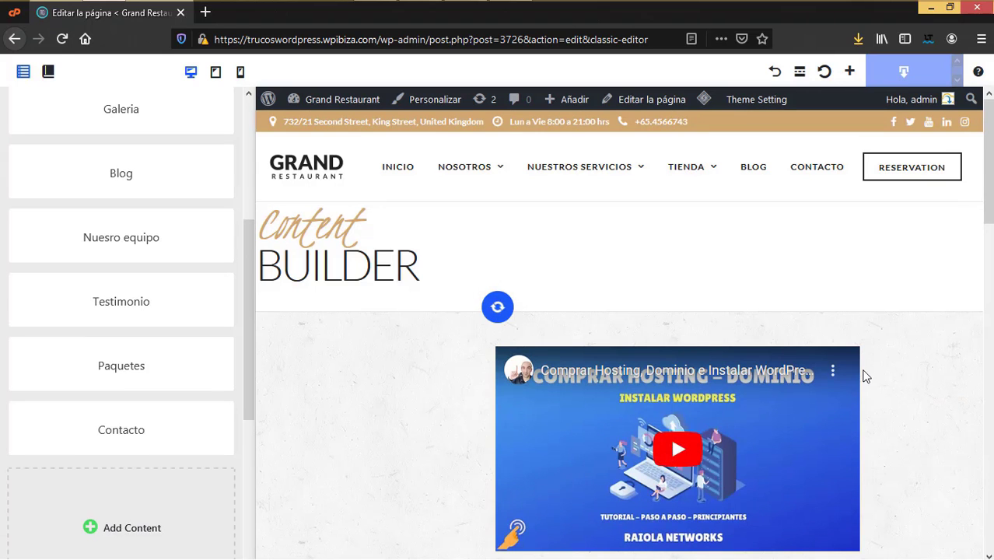
{"action": "scroll", "coordinate": [863, 373], "scroll_direction": "down", "scroll_amount": 4}
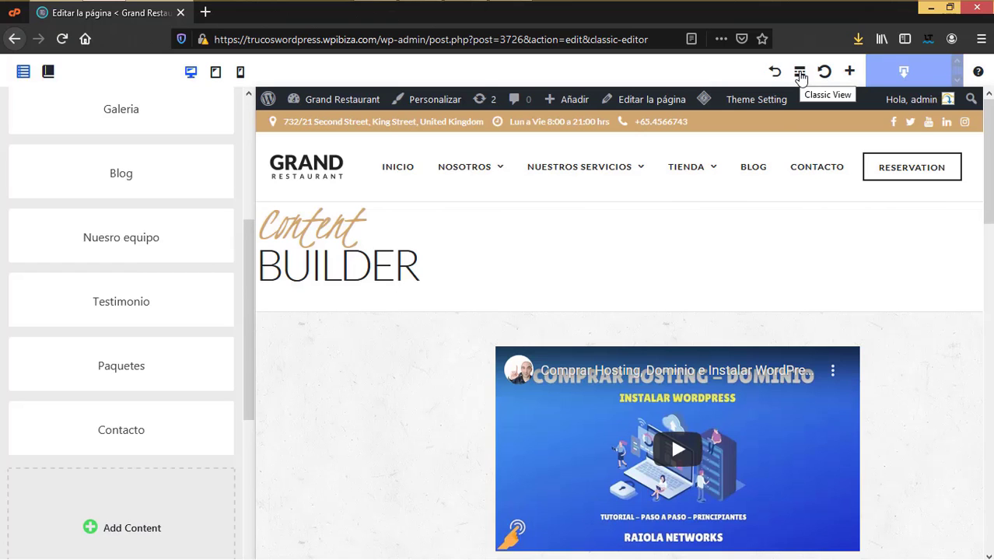
{"action": "left_click", "coordinate": [799, 72]}
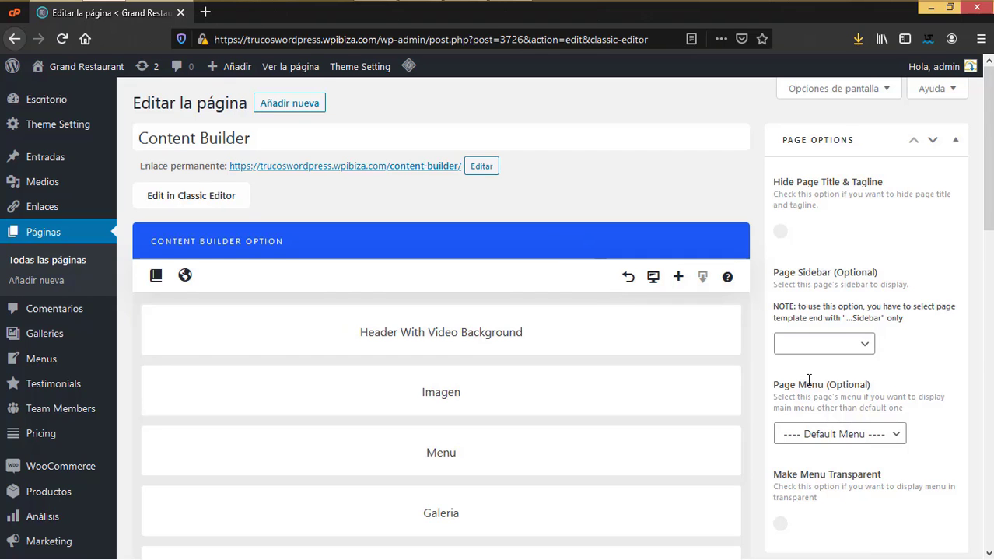
{"action": "scroll", "coordinate": [807, 381], "scroll_direction": "down", "scroll_amount": 5}
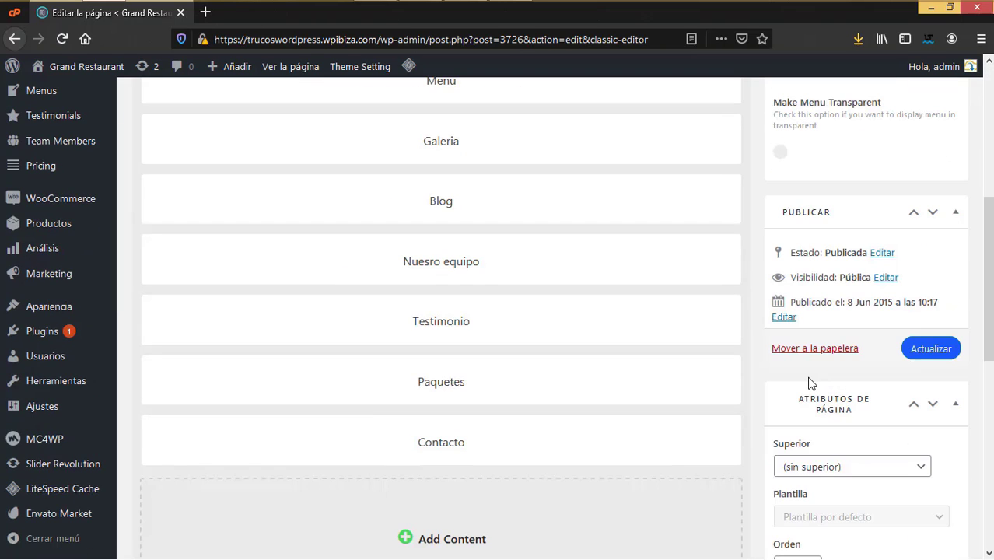
{"action": "left_click", "coordinate": [931, 349]}
{"action": "scroll", "coordinate": [578, 412], "scroll_direction": "up", "scroll_amount": 5}
{"action": "scroll", "coordinate": [579, 412], "scroll_direction": "down", "scroll_amount": 3}
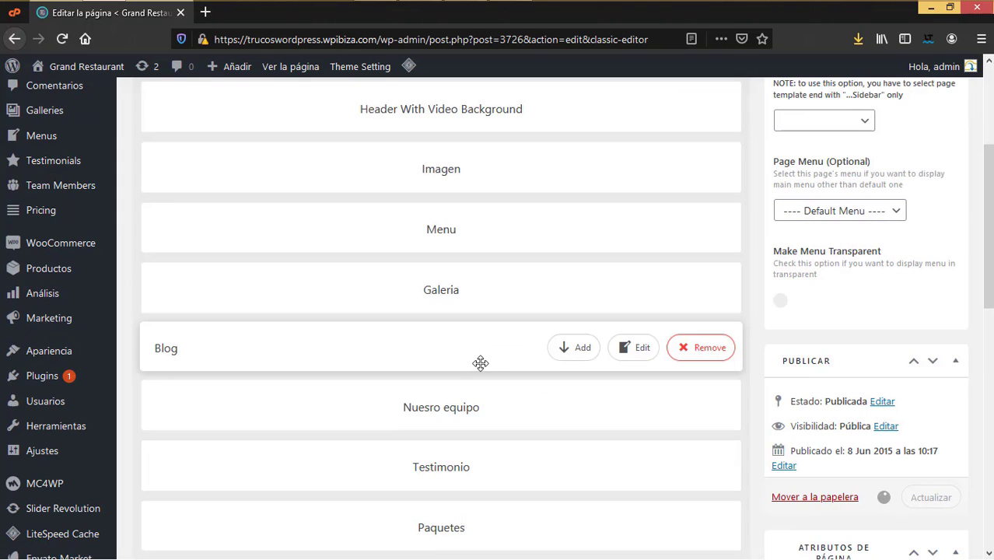
{"action": "scroll", "coordinate": [473, 264], "scroll_direction": "up", "scroll_amount": 1}
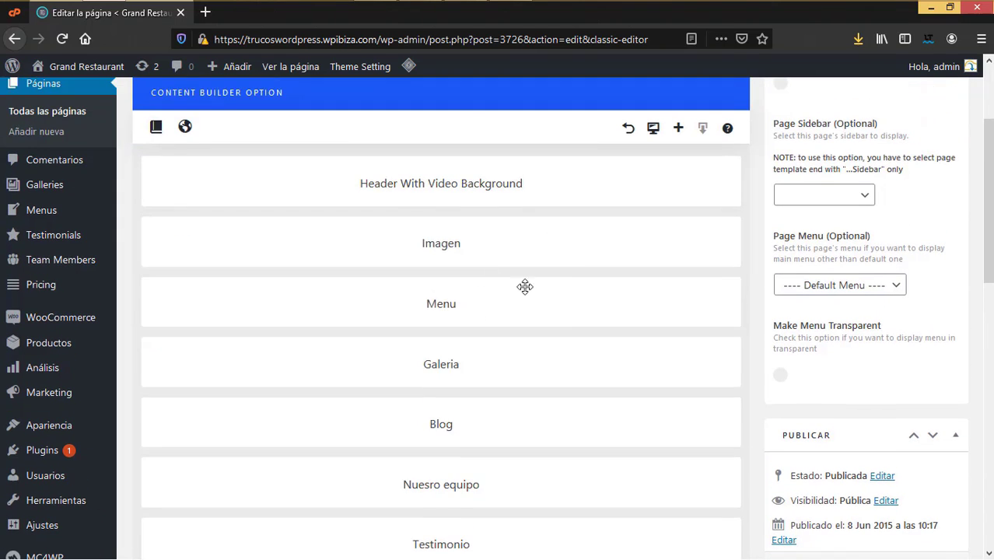
{"action": "left_click", "coordinate": [628, 311]}
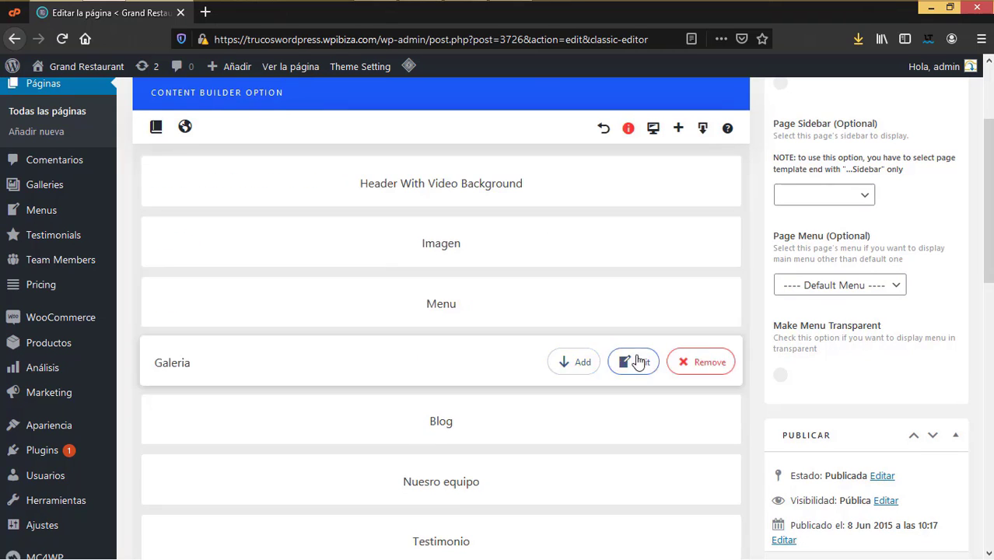
{"action": "left_click", "coordinate": [580, 364]}
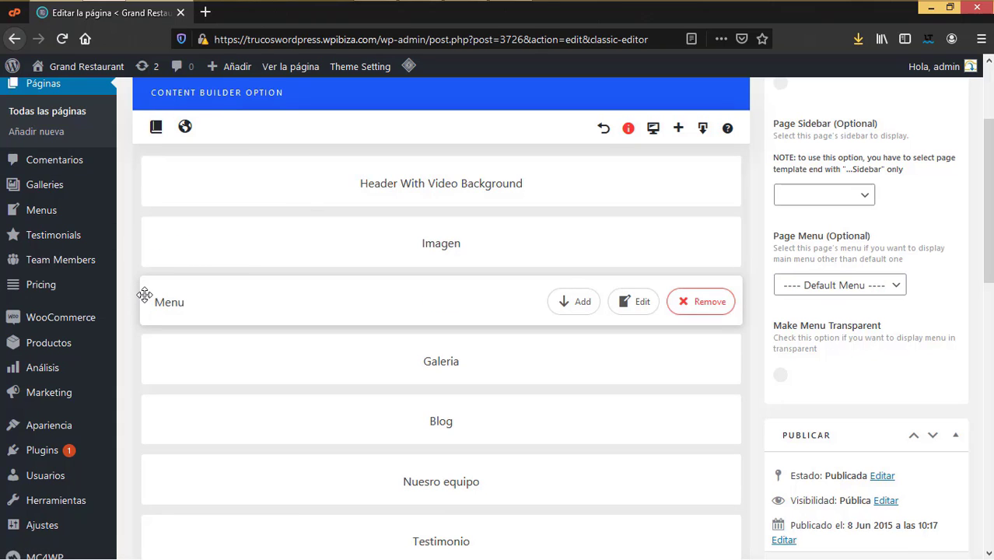
{"action": "scroll", "coordinate": [189, 334], "scroll_direction": "up", "scroll_amount": 3}
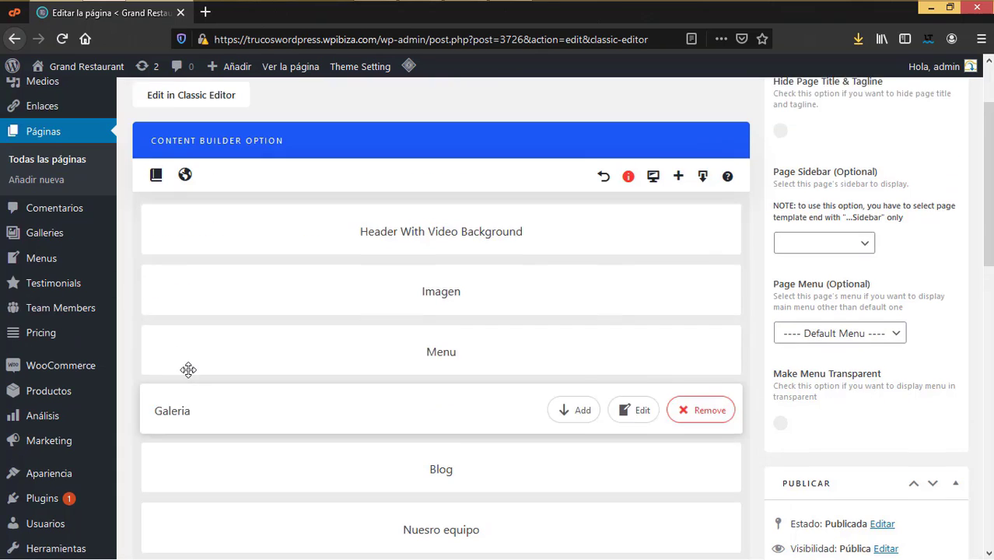
{"action": "mouse_move", "coordinate": [94, 72]}
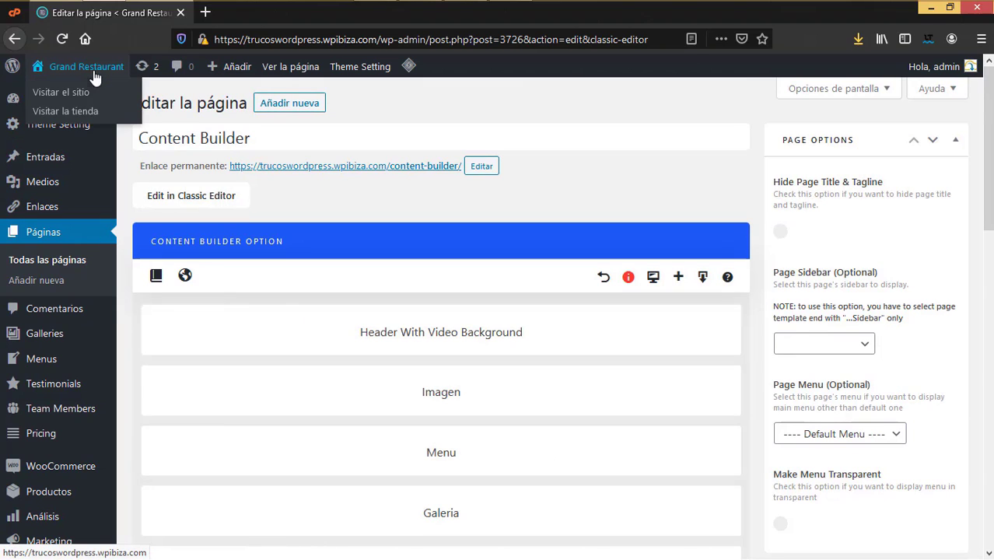
Step: Open the live site in a new browser tab
{"action": "right_click", "coordinate": [89, 102]}
{"action": "left_click", "coordinate": [117, 106]}
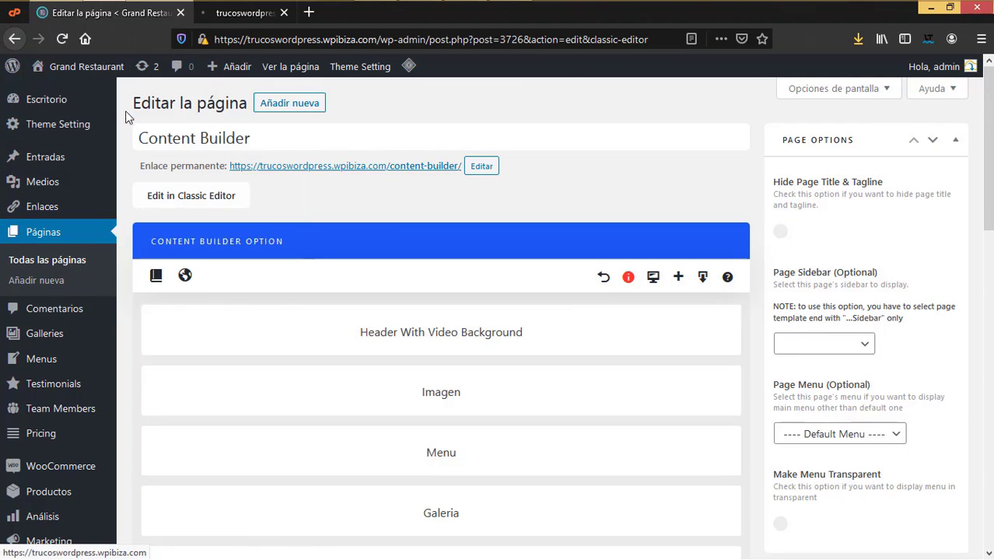
{"action": "left_click", "coordinate": [268, 17]}
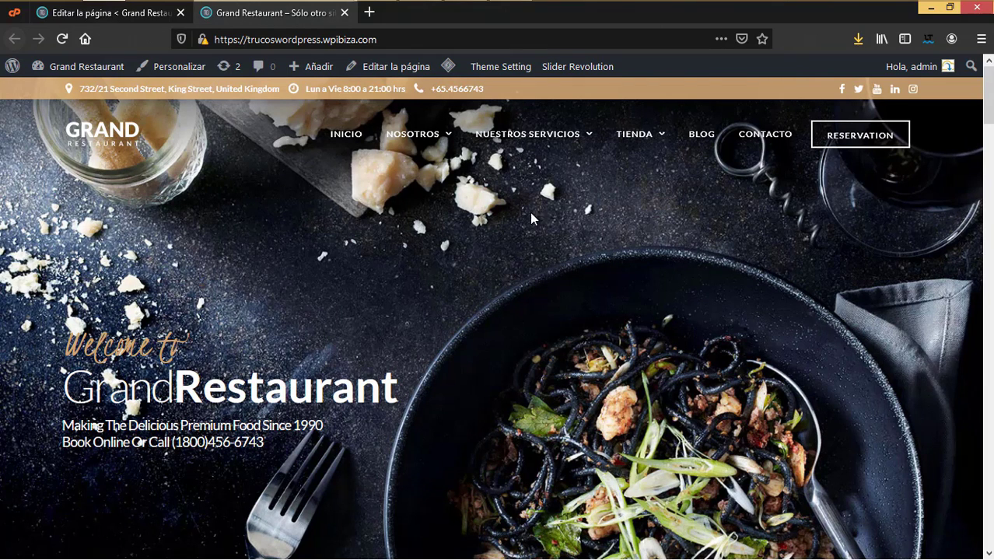
Step: Go to Nosotros > Nuestros Chefs and open that page in the editor
{"action": "mouse_move", "coordinate": [526, 144]}
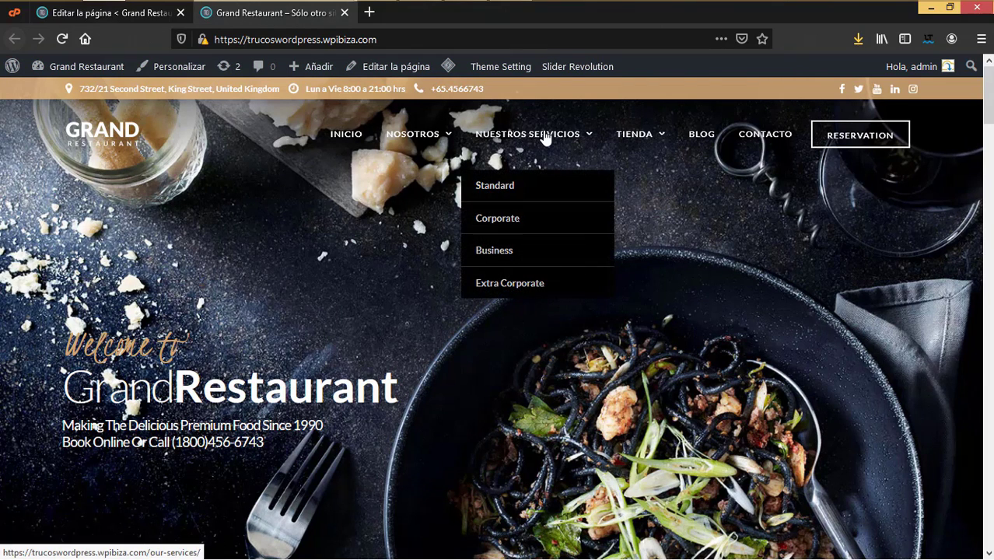
{"action": "mouse_move", "coordinate": [424, 142]}
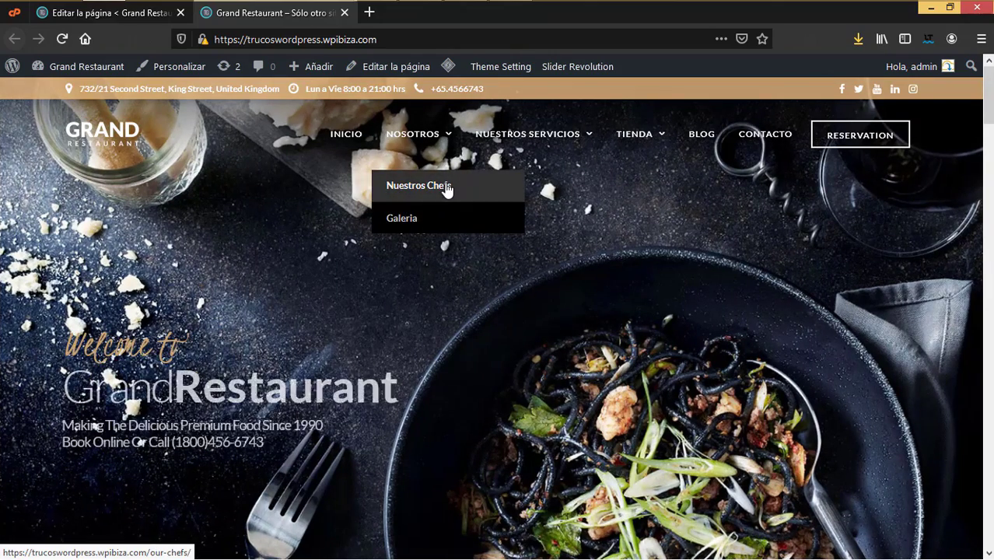
{"action": "left_click", "coordinate": [448, 189]}
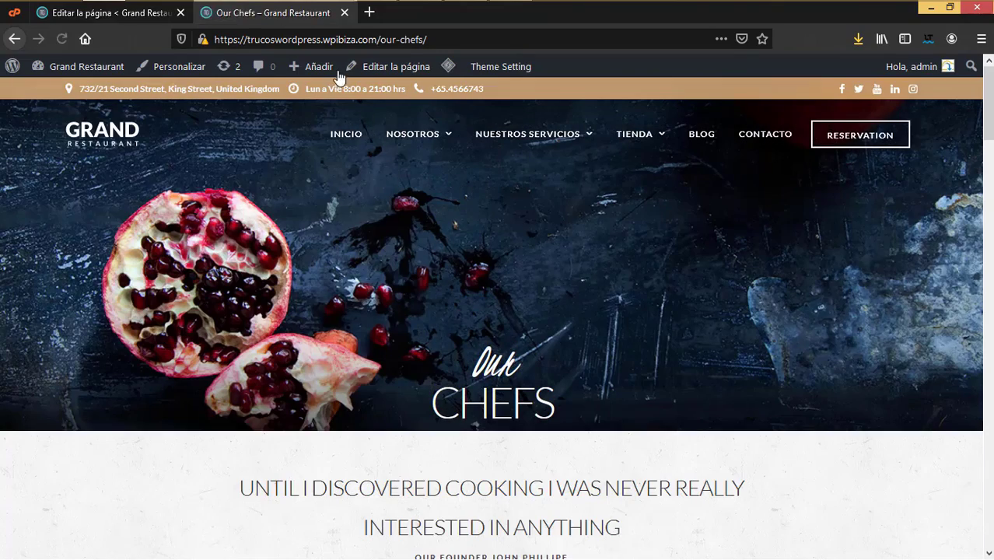
{"action": "left_click", "coordinate": [387, 67]}
{"action": "scroll", "coordinate": [504, 358], "scroll_direction": "down", "scroll_amount": 2}
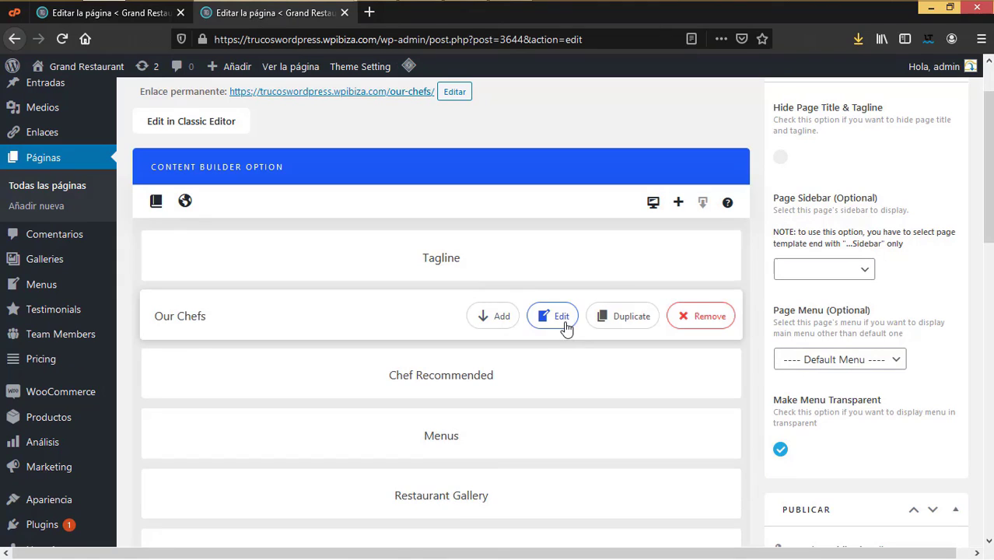
Step: Review the Our Chefs Team Column settings (3 columns, 3 items, padding 30), closing without saving
{"action": "left_click", "coordinate": [562, 317]}
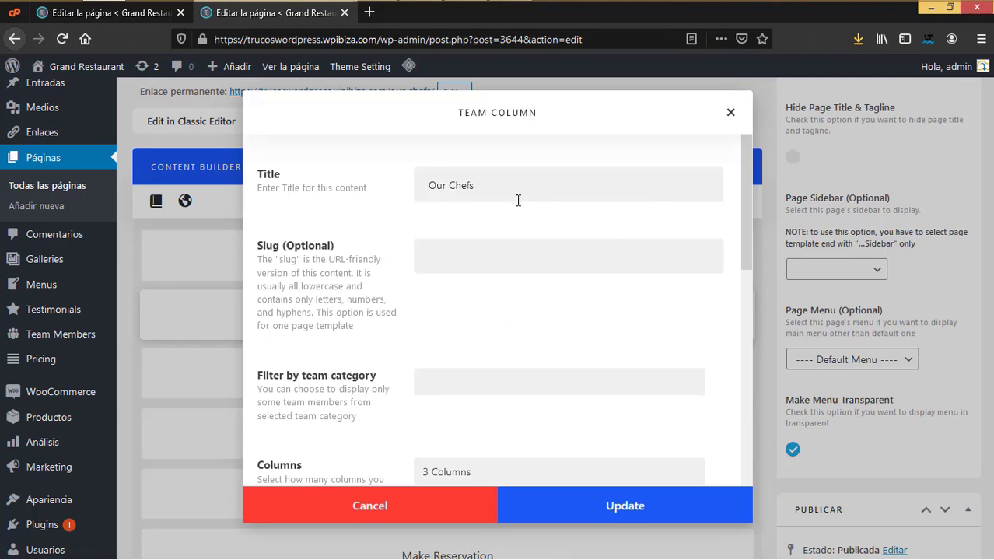
{"action": "key", "text": "ctrl+a"}
{"action": "scroll", "coordinate": [473, 304], "scroll_direction": "down", "scroll_amount": 3}
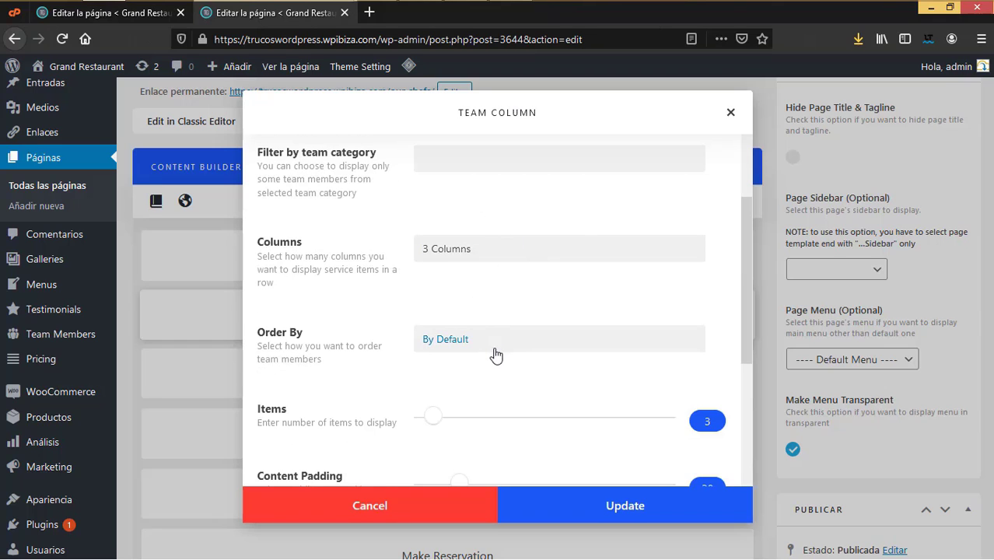
{"action": "scroll", "coordinate": [495, 351], "scroll_direction": "down", "scroll_amount": 3}
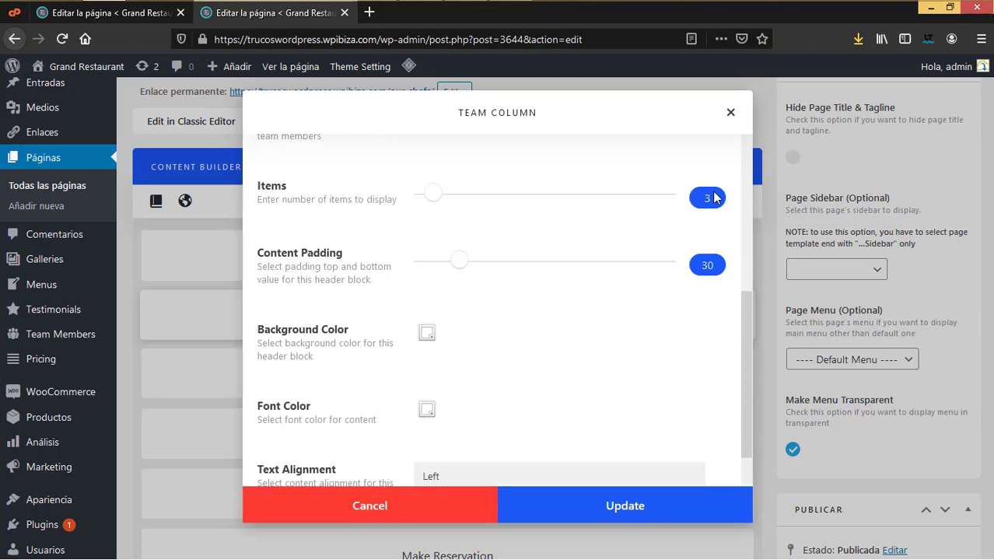
{"action": "scroll", "coordinate": [618, 362], "scroll_direction": "down", "scroll_amount": 2}
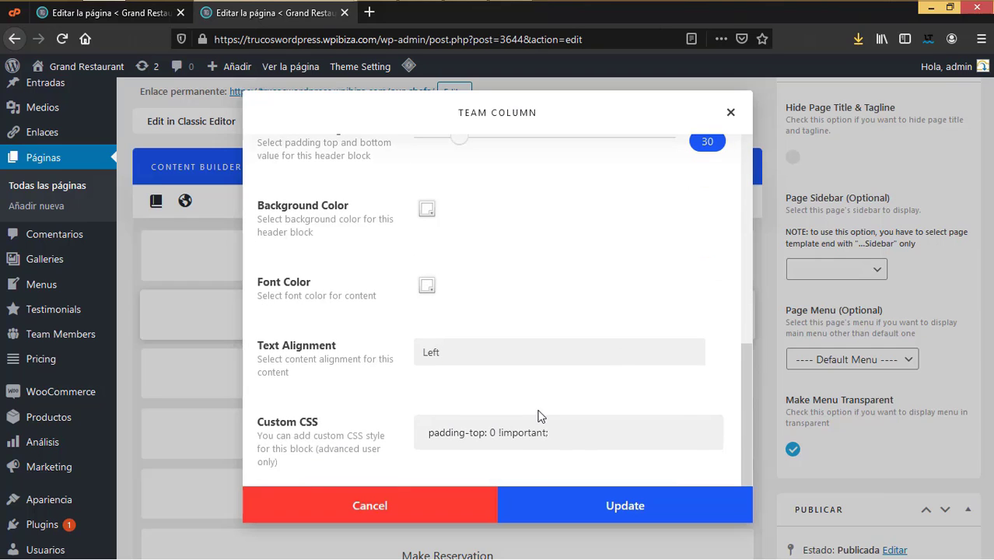
{"action": "key", "text": "Escape"}
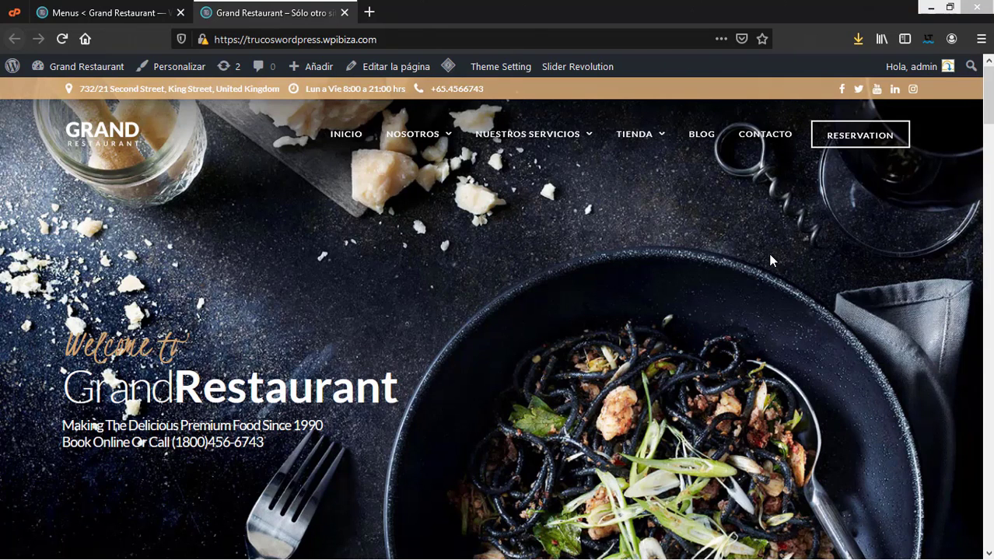
Step: Browse the Restaurant Contact Parallax reservation page, then return to the home page tab
{"action": "left_click", "coordinate": [859, 145]}
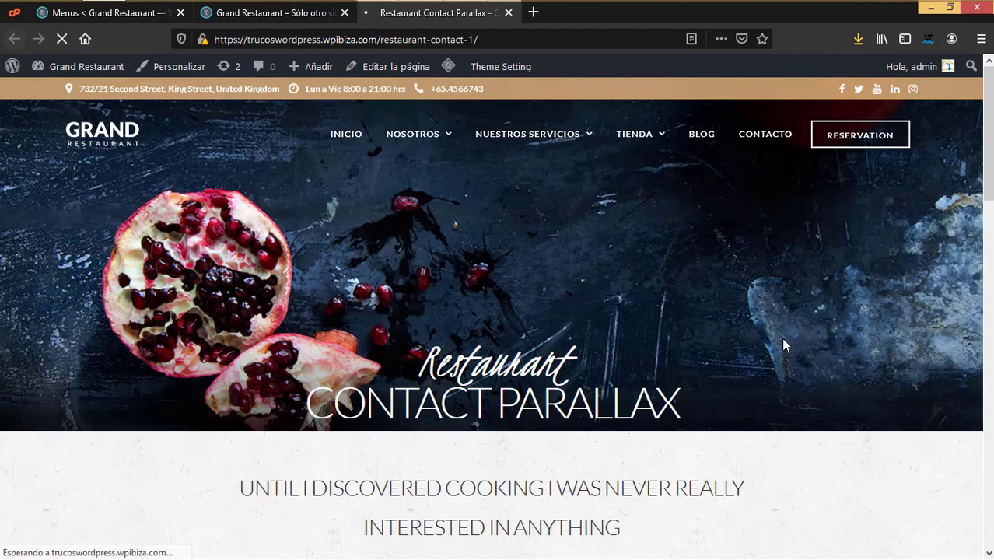
{"action": "scroll", "coordinate": [783, 345], "scroll_direction": "down", "scroll_amount": 5}
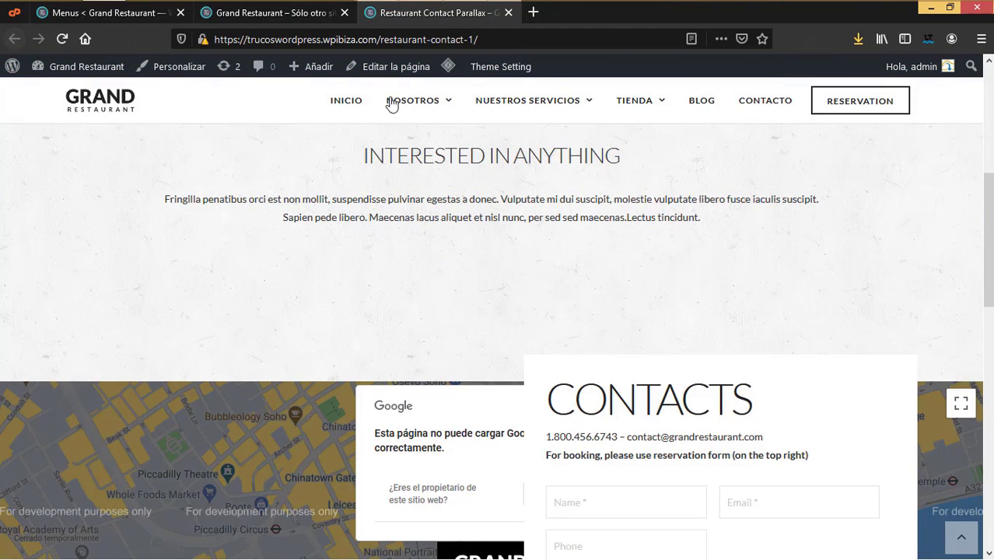
{"action": "scroll", "coordinate": [711, 391], "scroll_direction": "down", "scroll_amount": 4}
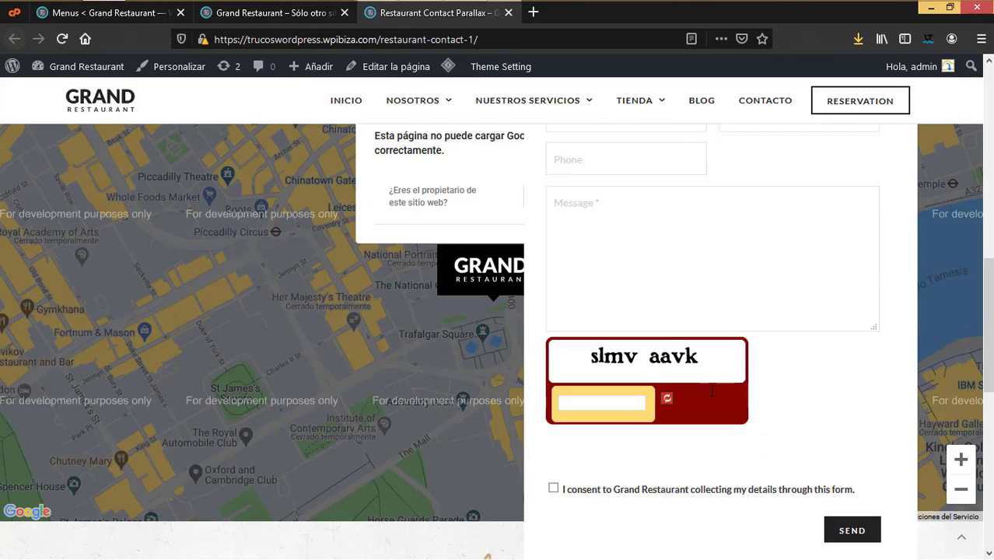
{"action": "scroll", "coordinate": [420, 178], "scroll_direction": "up", "scroll_amount": 9}
{"action": "scroll", "coordinate": [424, 205], "scroll_direction": "up", "scroll_amount": 1}
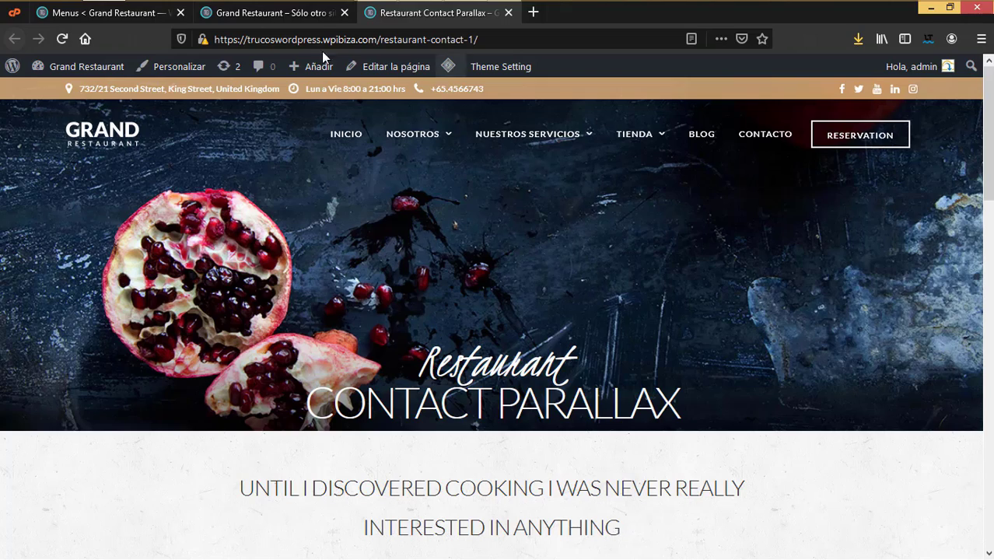
{"action": "left_click", "coordinate": [306, 17]}
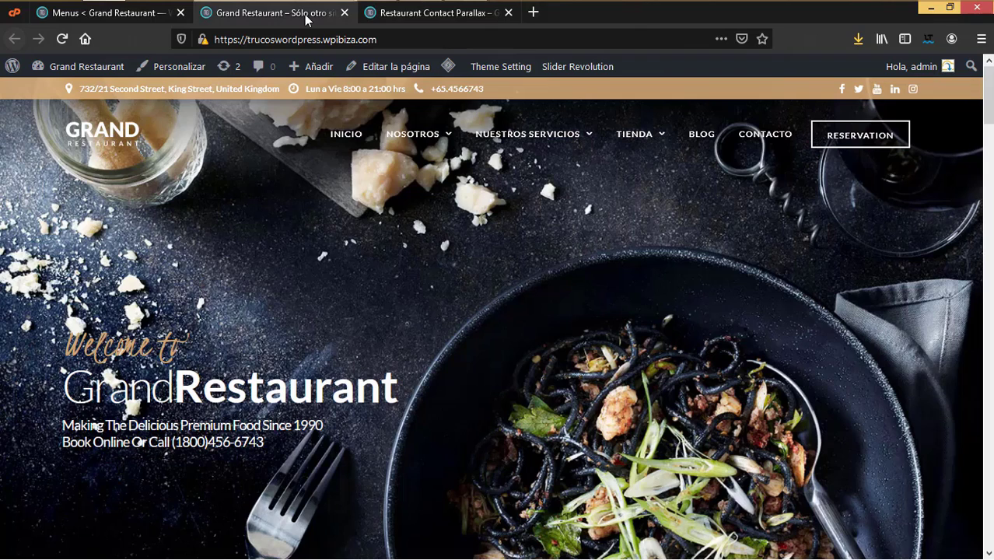
Step: Close the contact tab and open the Baked Potato Pizza order page (£17.45) from the menu grid
{"action": "left_click", "coordinate": [508, 13]}
{"action": "scroll", "coordinate": [748, 320], "scroll_direction": "down", "scroll_amount": 15}
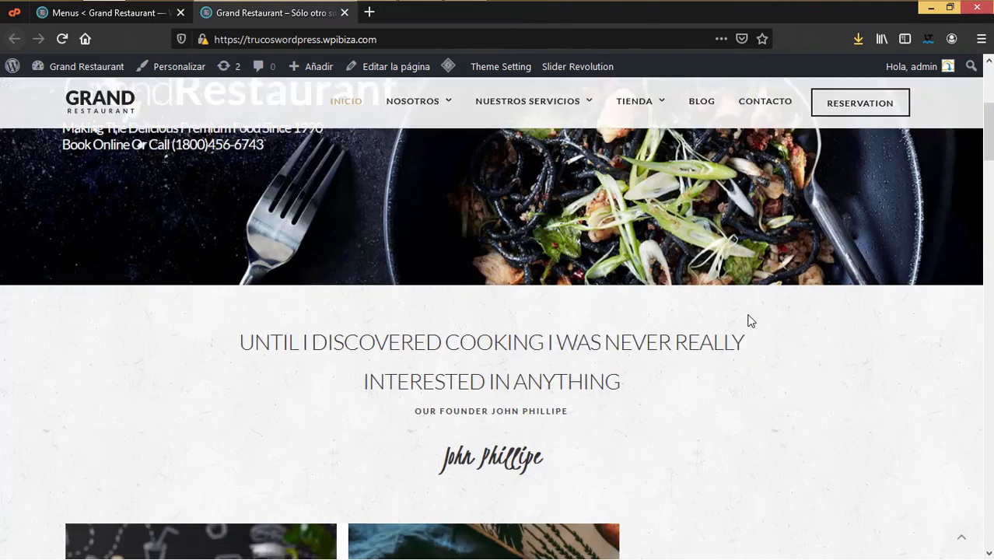
{"action": "scroll", "coordinate": [747, 320], "scroll_direction": "down", "scroll_amount": 4}
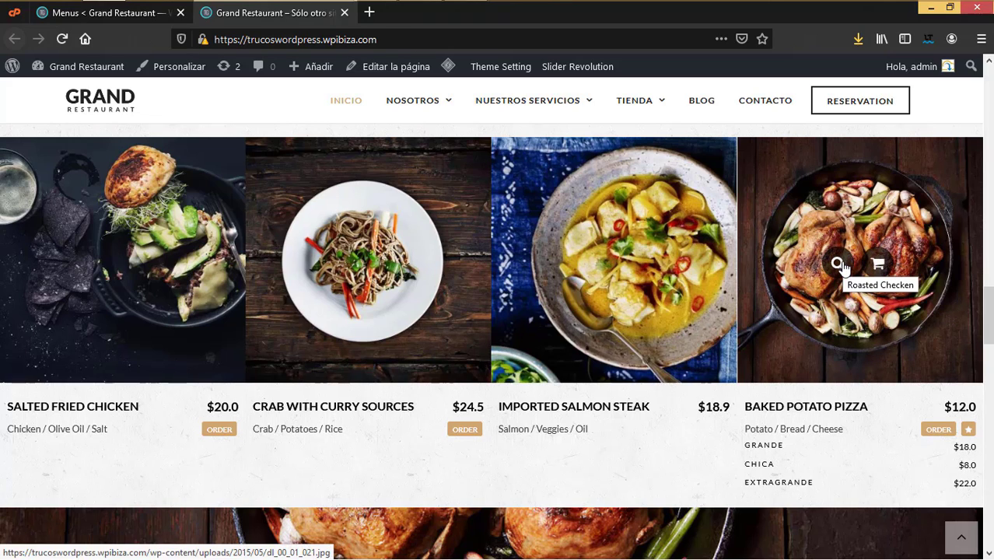
{"action": "left_click", "coordinate": [839, 264]}
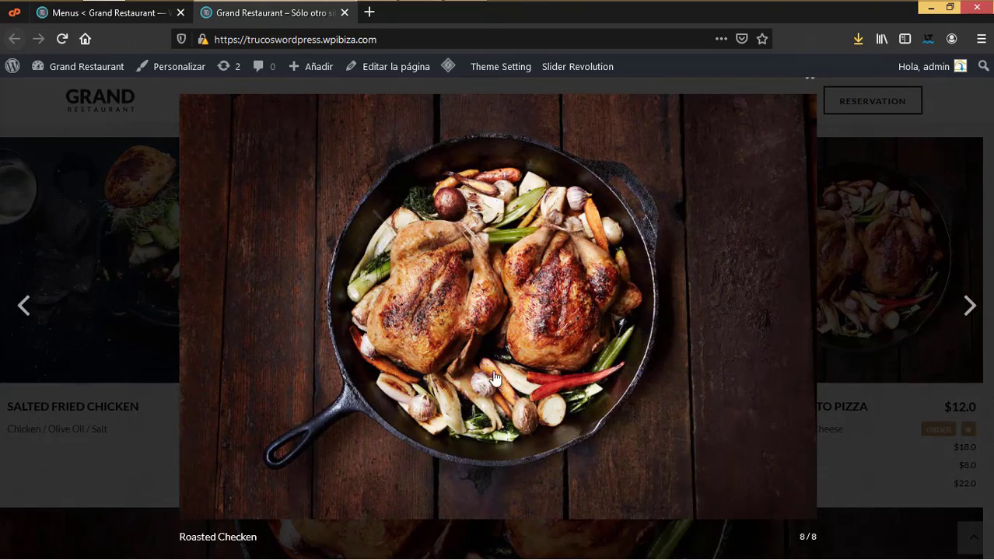
{"action": "left_click", "coordinate": [910, 273]}
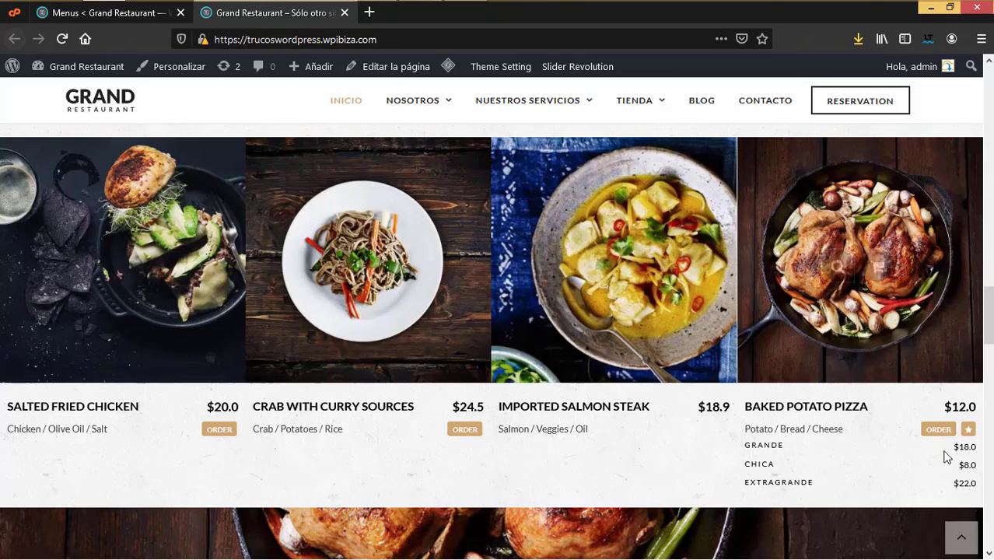
{"action": "left_click", "coordinate": [944, 432]}
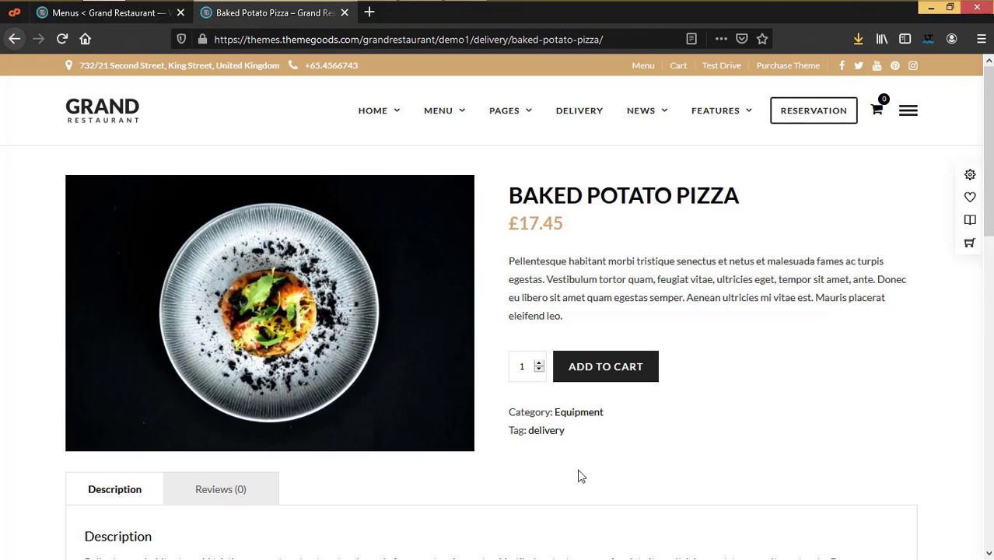
Step: Show the empty Productos > Todos los productos list in the admin tab
{"action": "scroll", "coordinate": [578, 476], "scroll_direction": "down", "scroll_amount": 4}
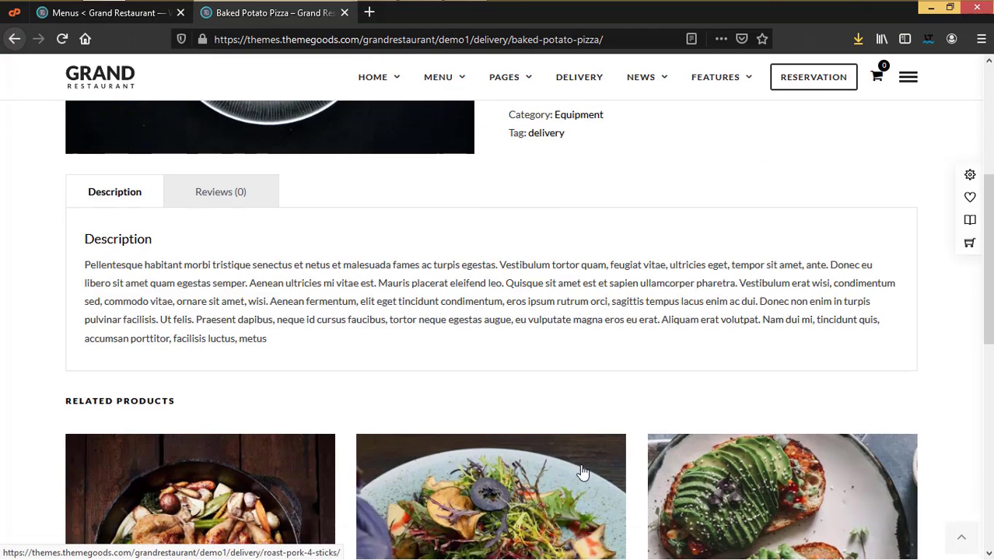
{"action": "left_click", "coordinate": [109, 12]}
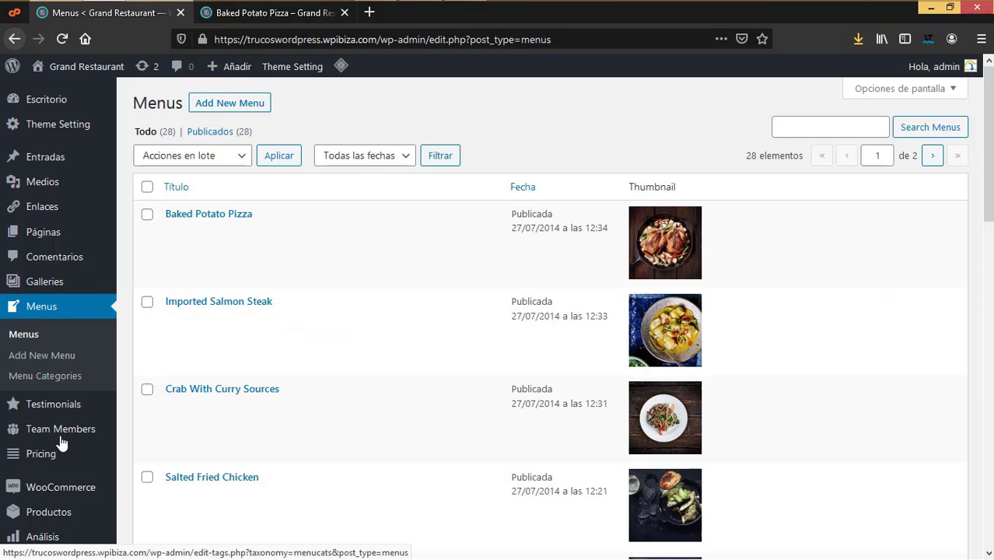
{"action": "scroll", "coordinate": [46, 443], "scroll_direction": "down", "scroll_amount": 1}
{"action": "mouse_move", "coordinate": [54, 437]}
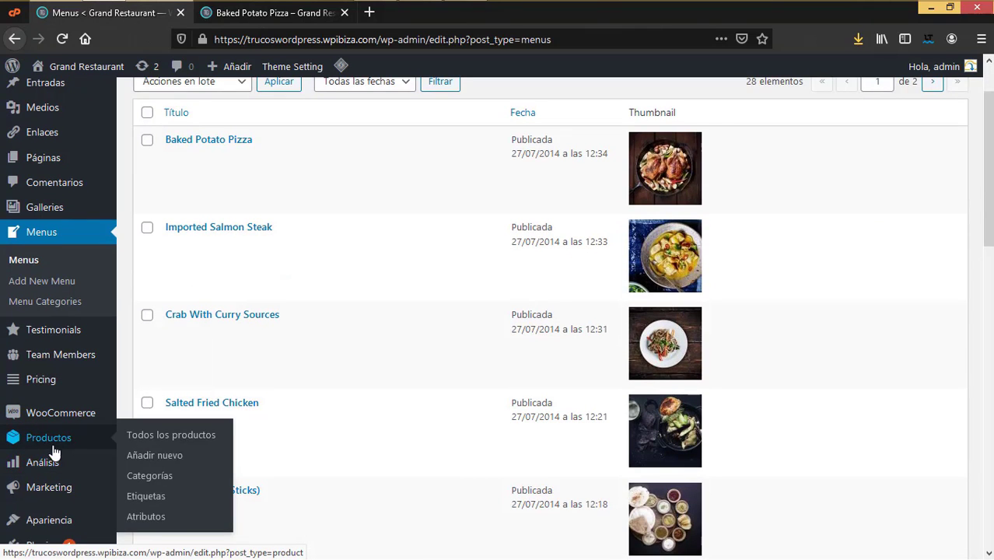
{"action": "left_click", "coordinate": [161, 443]}
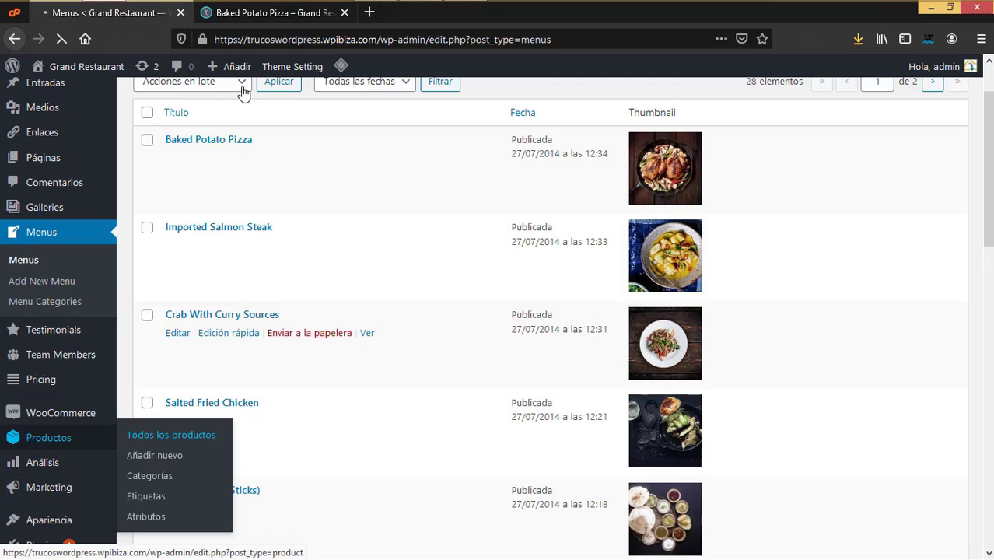
{"action": "left_click", "coordinate": [295, 14]}
{"action": "left_click", "coordinate": [105, 12]}
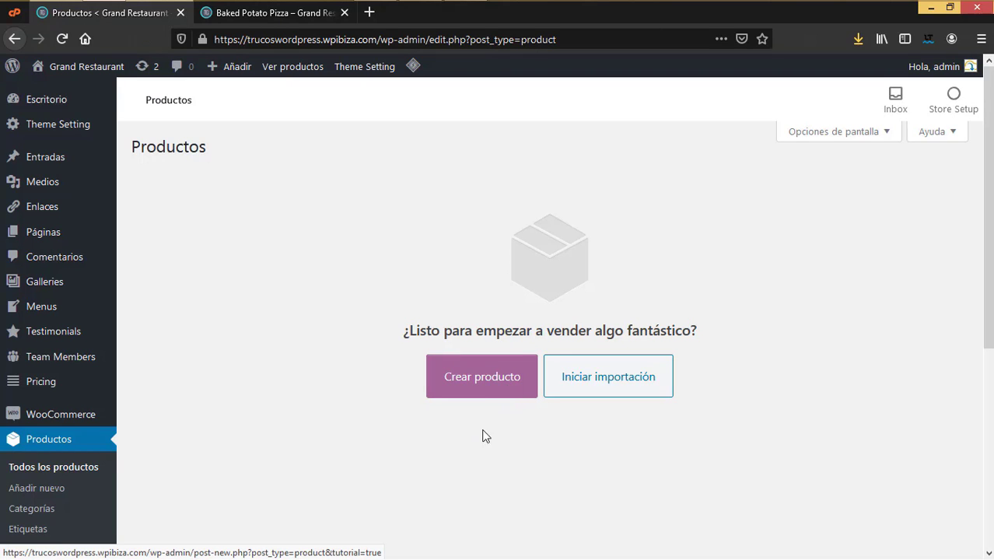
Step: Start a new product and paste 'Baked Potato Pizza' from the demo page as its name
{"action": "left_click", "coordinate": [490, 390]}
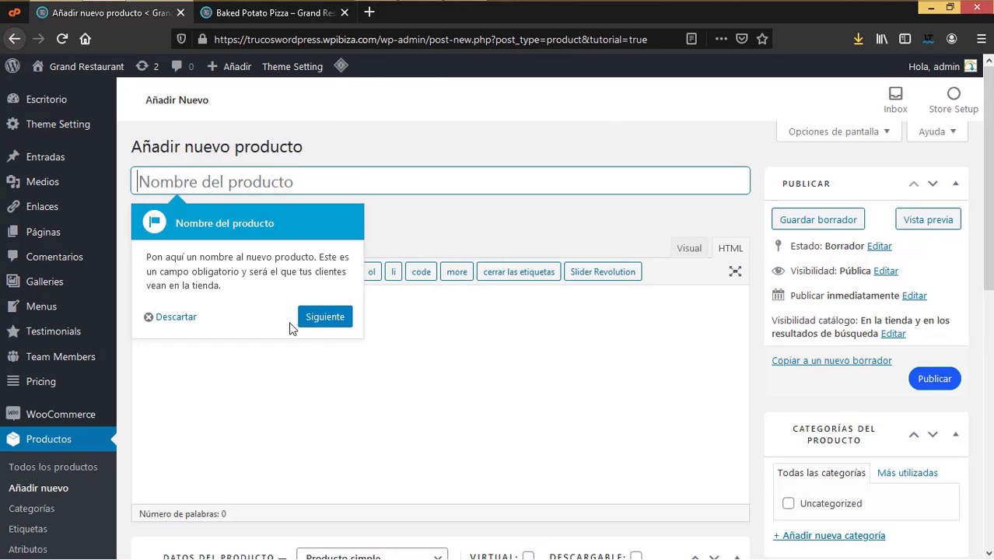
{"action": "left_click", "coordinate": [157, 317]}
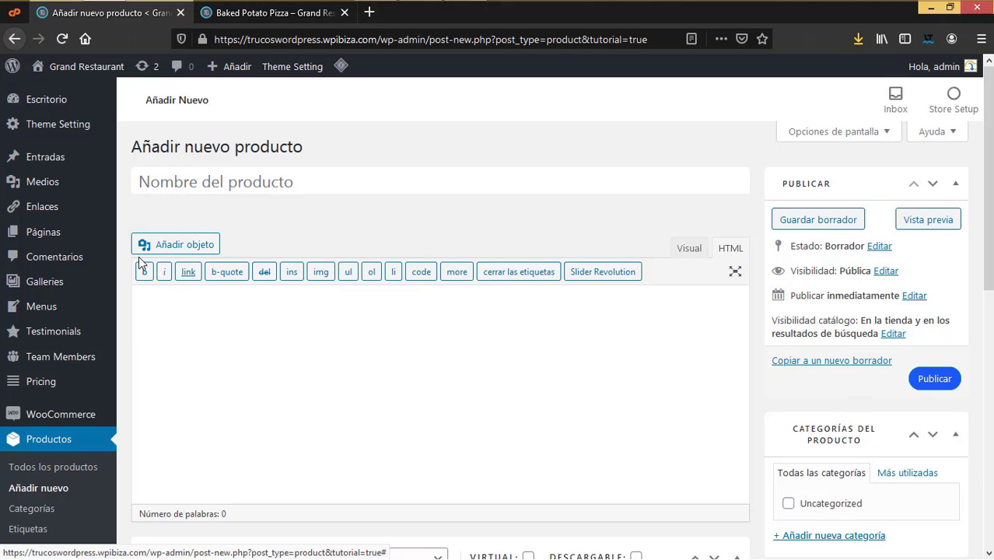
{"action": "left_click", "coordinate": [256, 13]}
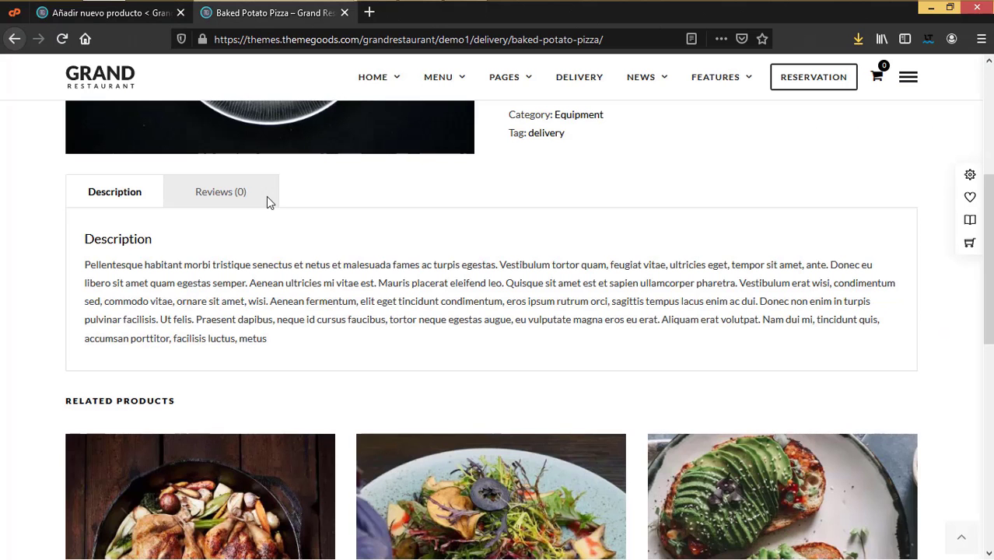
{"action": "scroll", "coordinate": [348, 304], "scroll_direction": "up", "scroll_amount": 1}
{"action": "scroll", "coordinate": [348, 304], "scroll_direction": "up", "scroll_amount": 3}
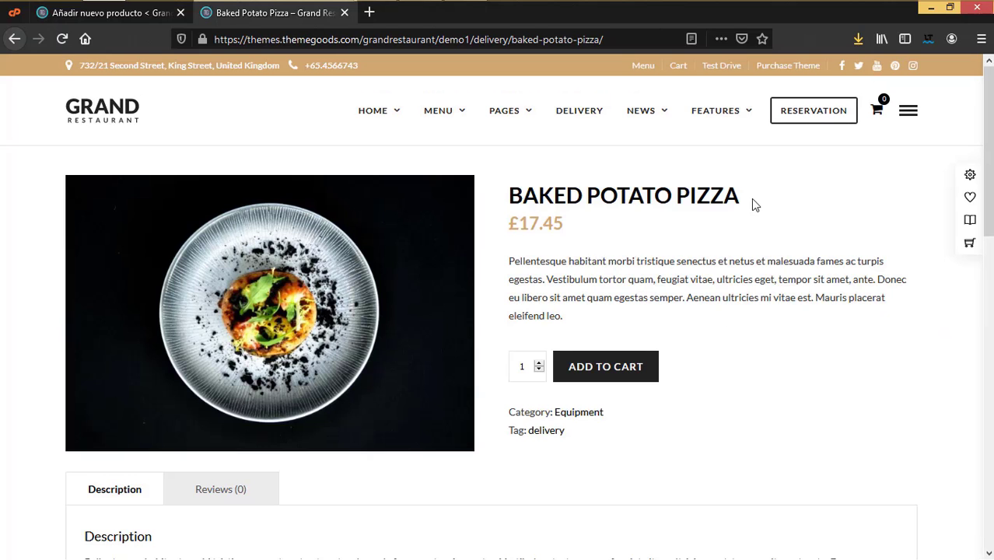
{"action": "left_click_drag", "start_coordinate": [755, 203], "coordinate": [492, 204]}
{"action": "triple_click", "coordinate": [520, 196]}
{"action": "key", "text": "ctrl+c"}
{"action": "left_click", "coordinate": [109, 13]}
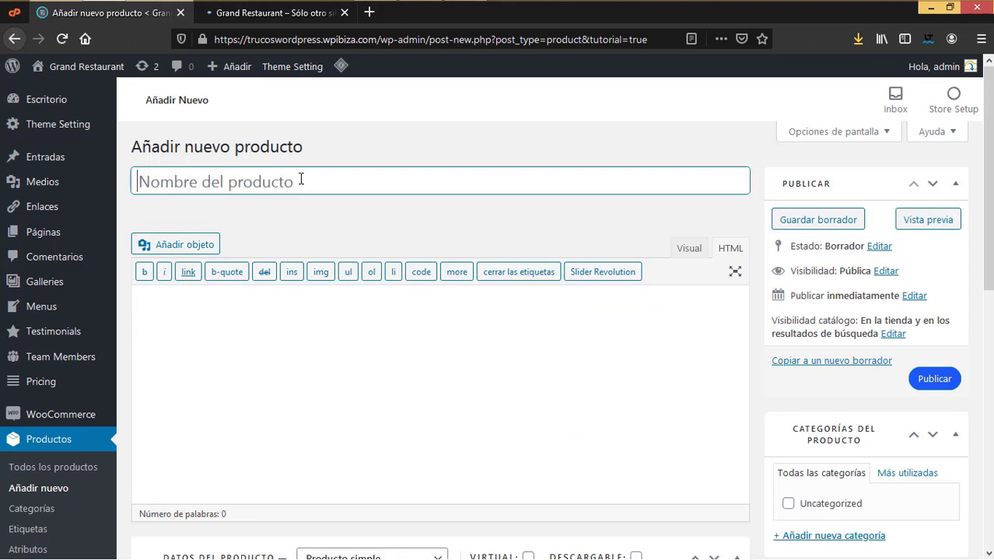
{"action": "key", "text": "ctrl+v"}
Step: Copy the demo product's description text into the new product's editor
{"action": "left_click", "coordinate": [281, 14]}
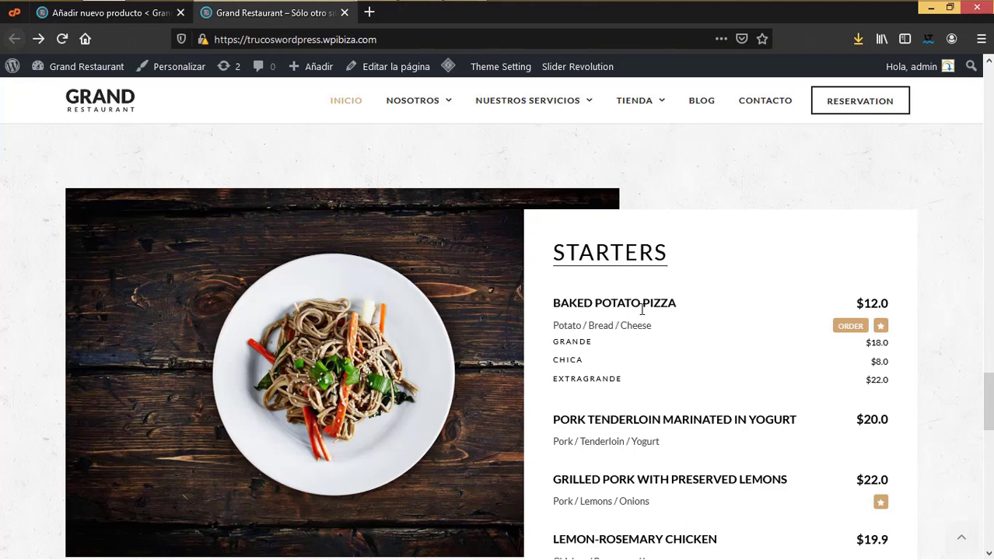
{"action": "left_click", "coordinate": [146, 13]}
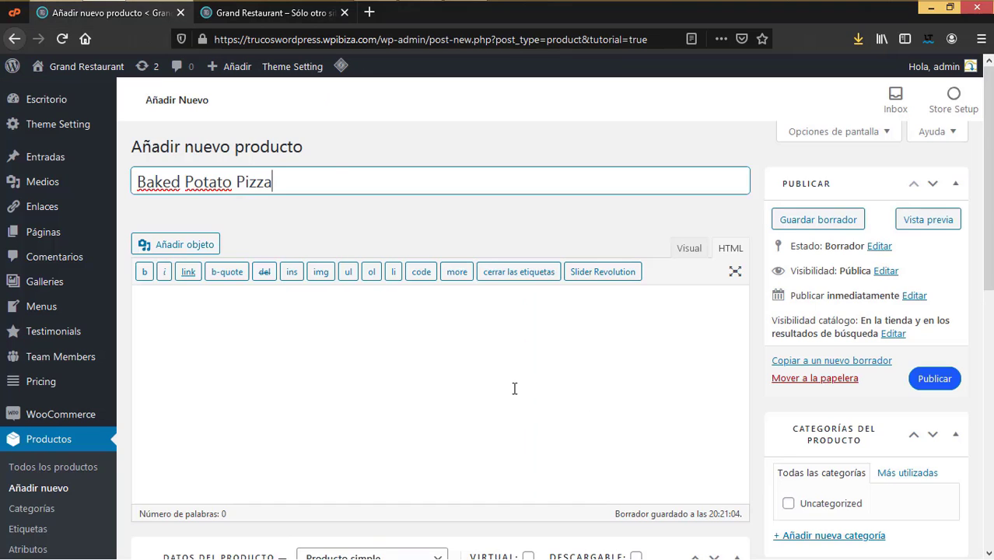
{"action": "scroll", "coordinate": [514, 389], "scroll_direction": "down", "scroll_amount": 5}
{"action": "scroll", "coordinate": [357, 388], "scroll_direction": "up", "scroll_amount": 4}
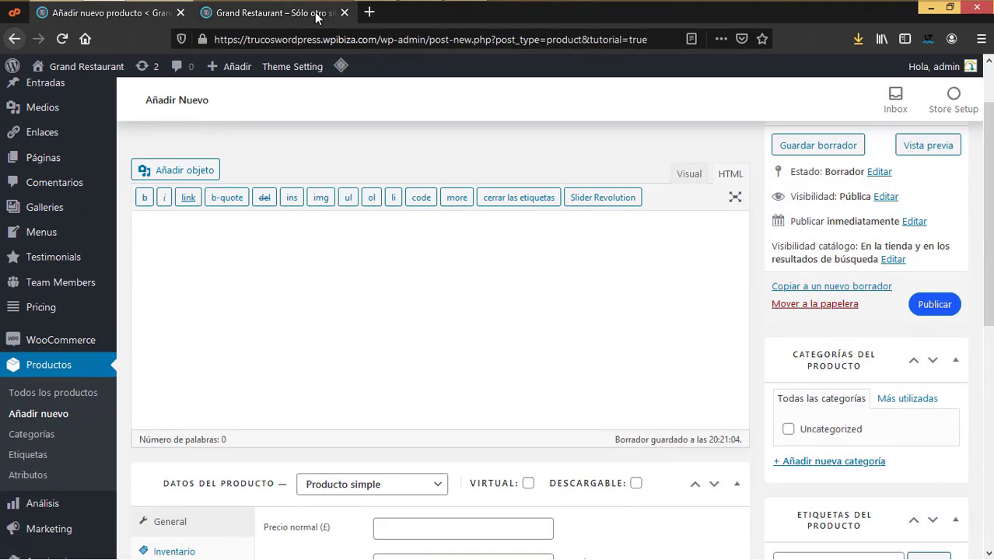
{"action": "left_click", "coordinate": [317, 13]}
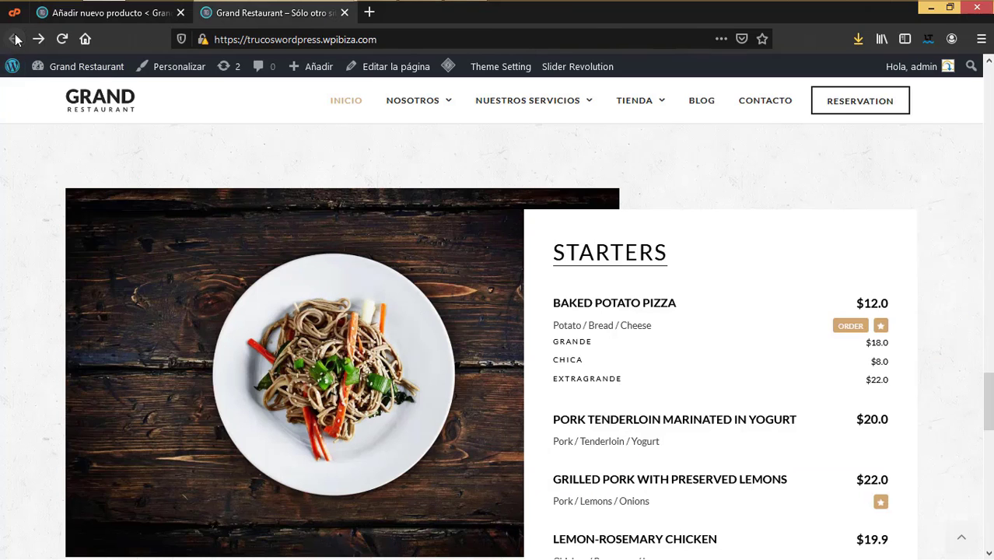
{"action": "left_click", "coordinate": [14, 39]}
{"action": "left_click_drag", "start_coordinate": [508, 260], "coordinate": [567, 319]}
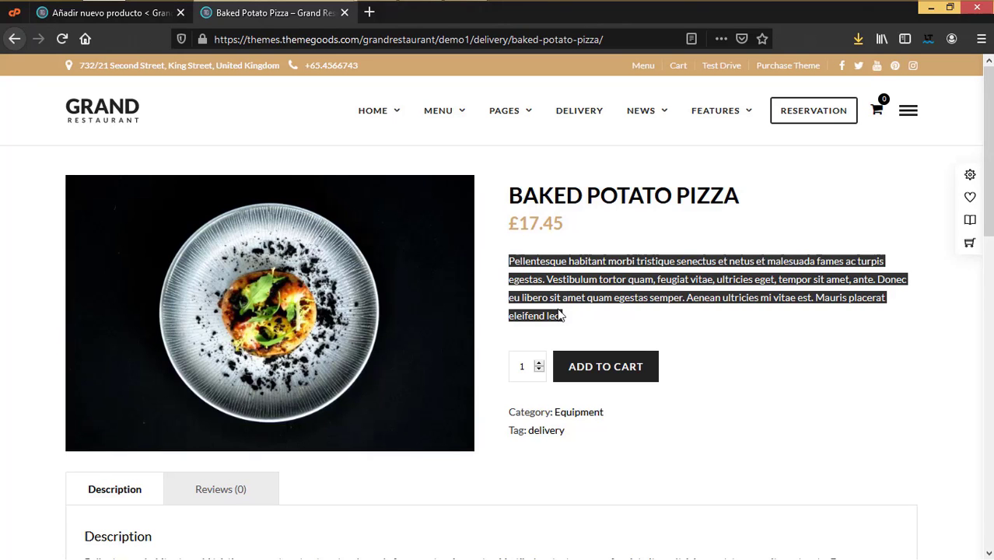
{"action": "left_click", "coordinate": [109, 12]}
{"action": "scroll", "coordinate": [406, 416], "scroll_direction": "down", "scroll_amount": 5}
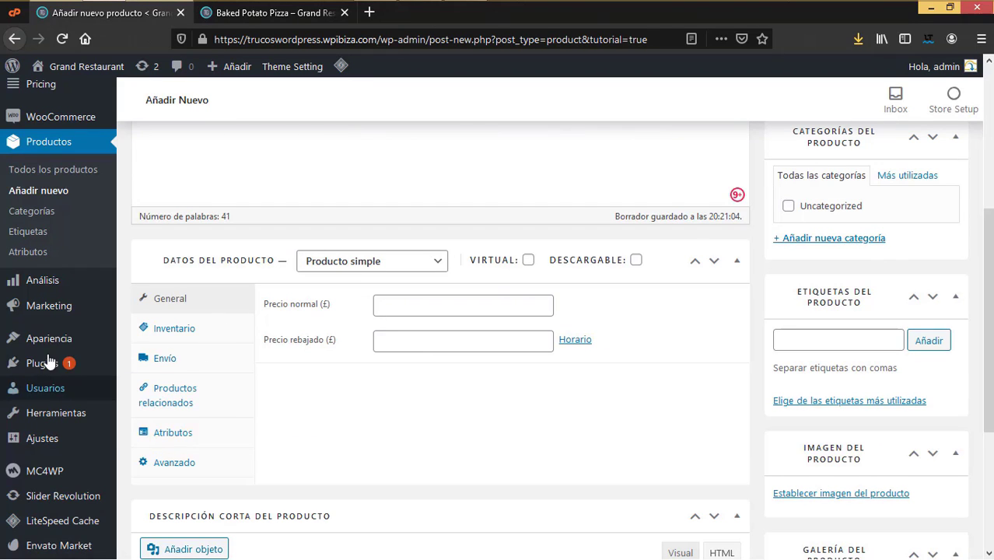
{"action": "scroll", "coordinate": [47, 366], "scroll_direction": "up", "scroll_amount": 2}
{"action": "mouse_move", "coordinate": [49, 346]}
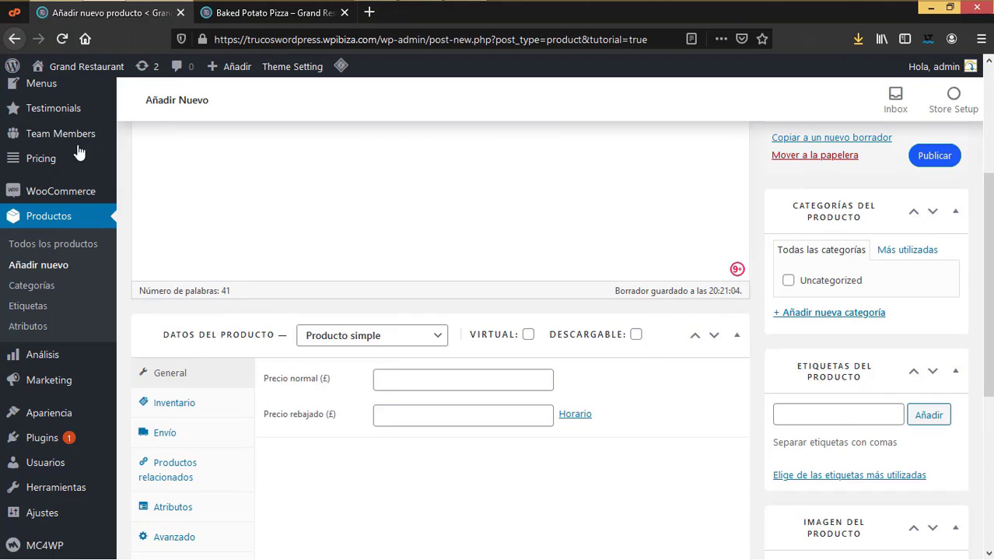
{"action": "mouse_move", "coordinate": [60, 151]}
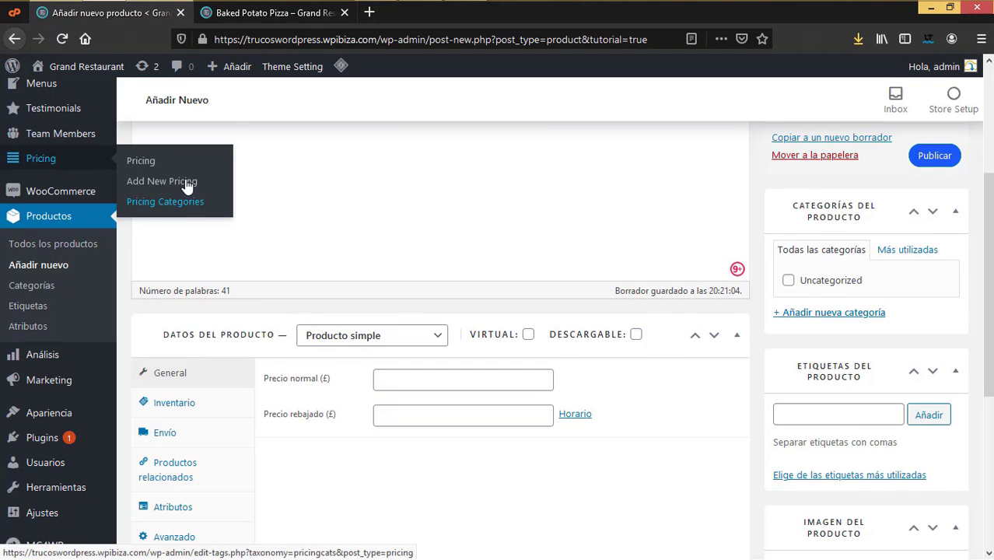
{"action": "right_click", "coordinate": [181, 201]}
{"action": "left_click", "coordinate": [268, 210]}
{"action": "left_click", "coordinate": [279, 14]}
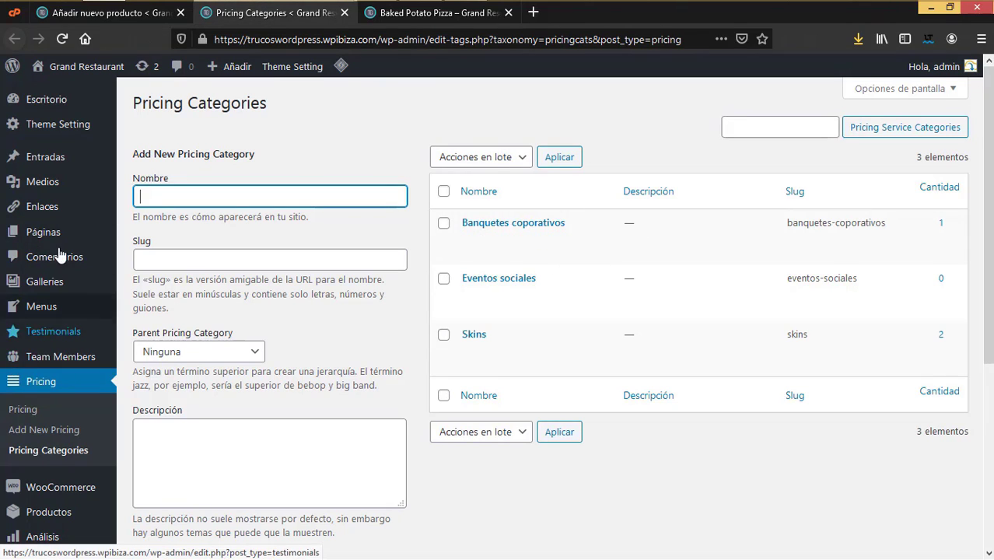
{"action": "mouse_move", "coordinate": [47, 307]}
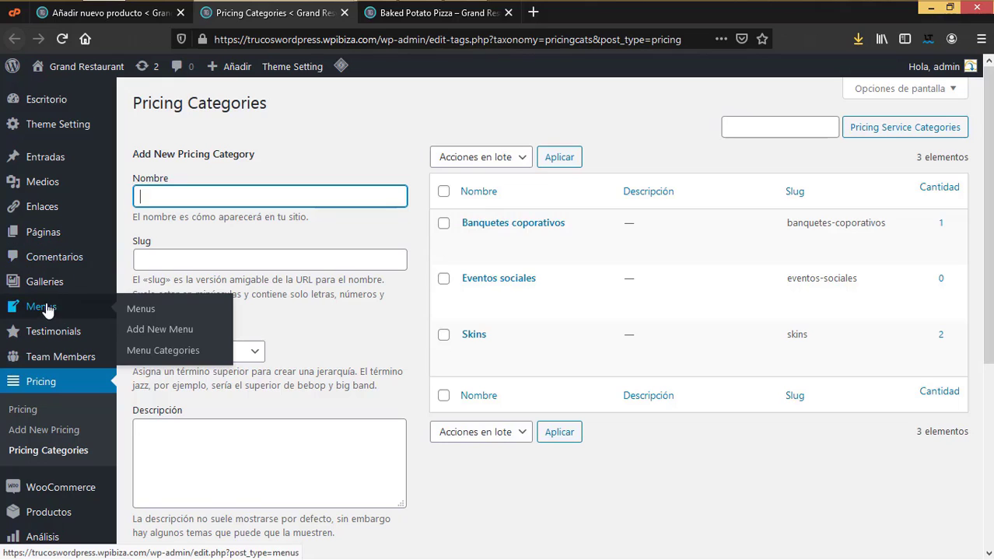
{"action": "left_click", "coordinate": [164, 356]}
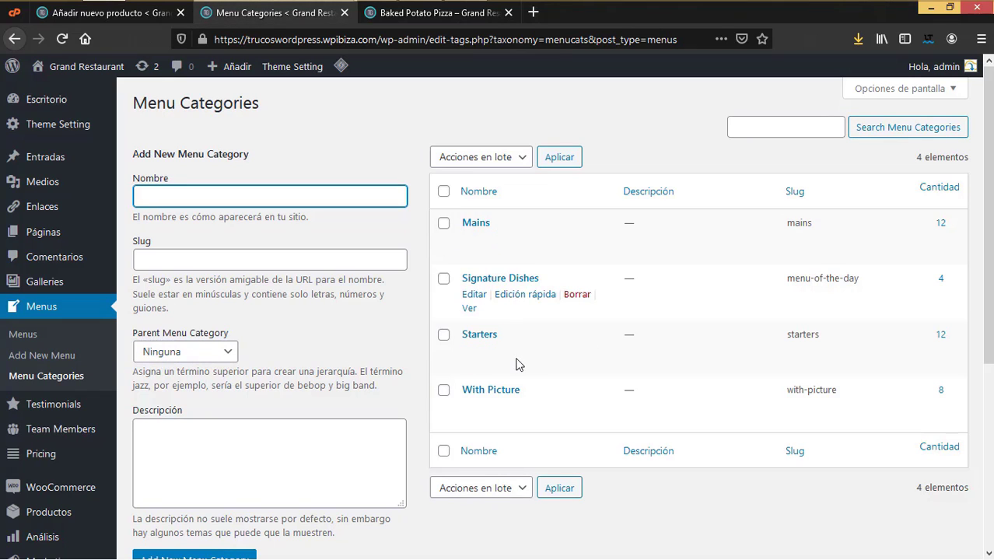
{"action": "left_click", "coordinate": [345, 13]}
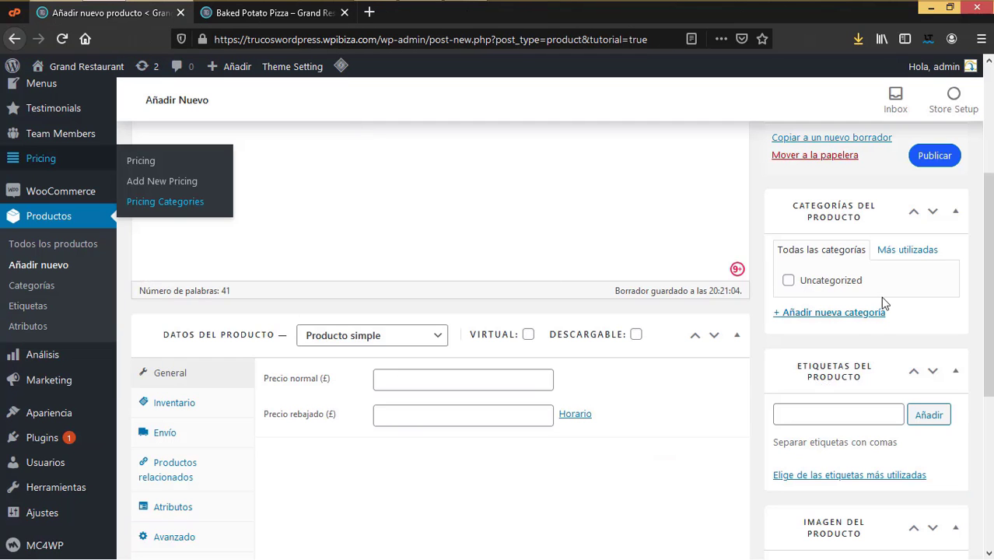
Step: Create a Pizzas product category and assign it to the product
{"action": "left_click", "coordinate": [849, 319]}
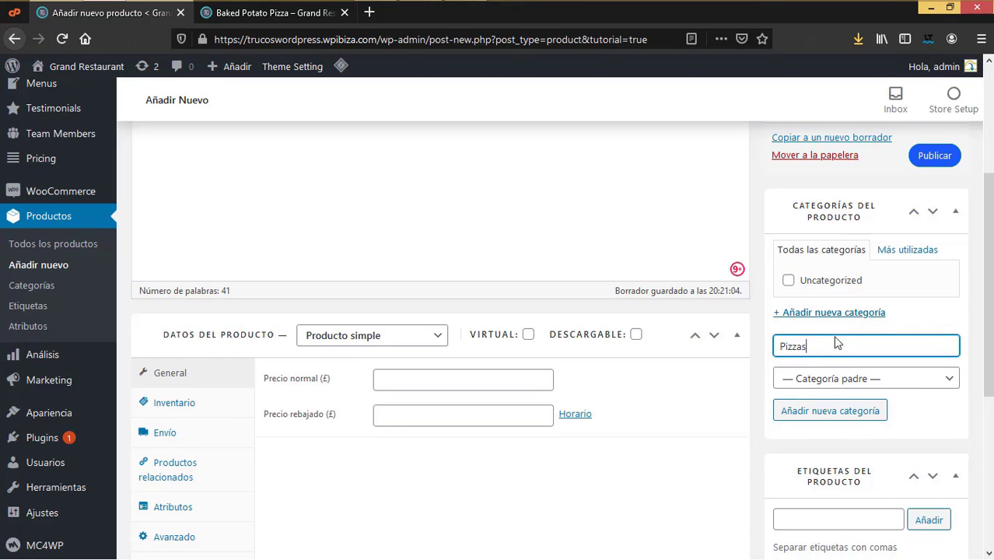
{"action": "left_click", "coordinate": [839, 415]}
{"action": "scroll", "coordinate": [825, 347], "scroll_direction": "up", "scroll_amount": 3}
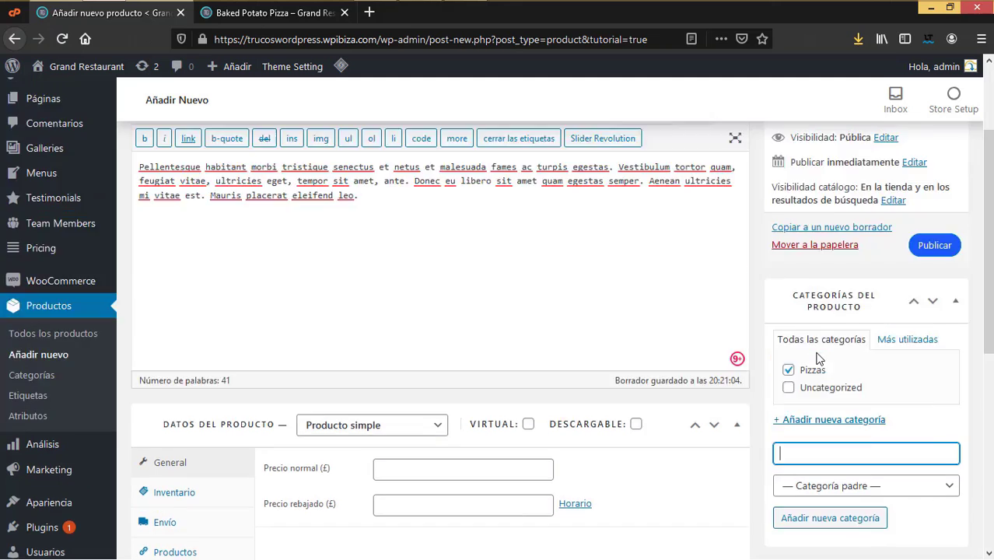
{"action": "scroll", "coordinate": [817, 358], "scroll_direction": "down", "scroll_amount": 2}
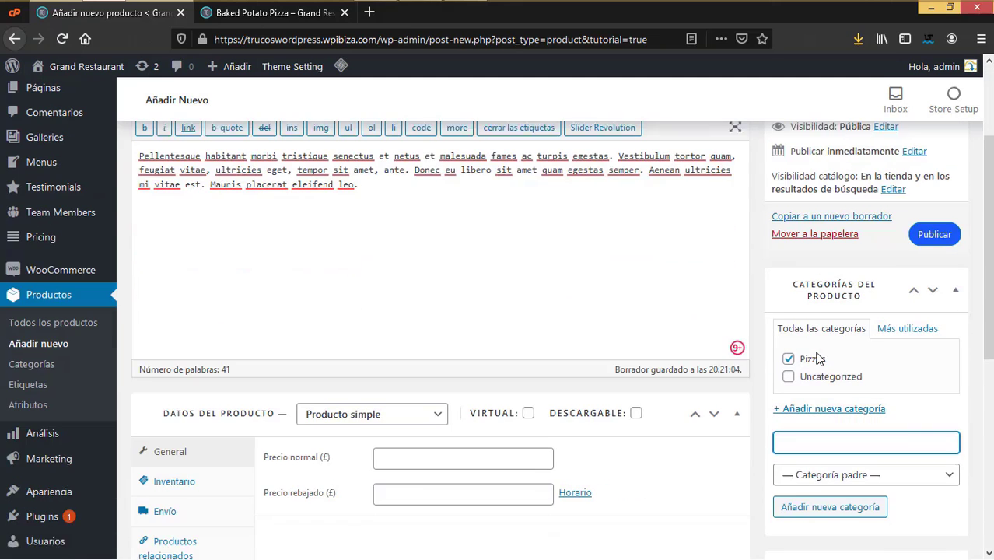
{"action": "scroll", "coordinate": [817, 358], "scroll_direction": "down", "scroll_amount": 2}
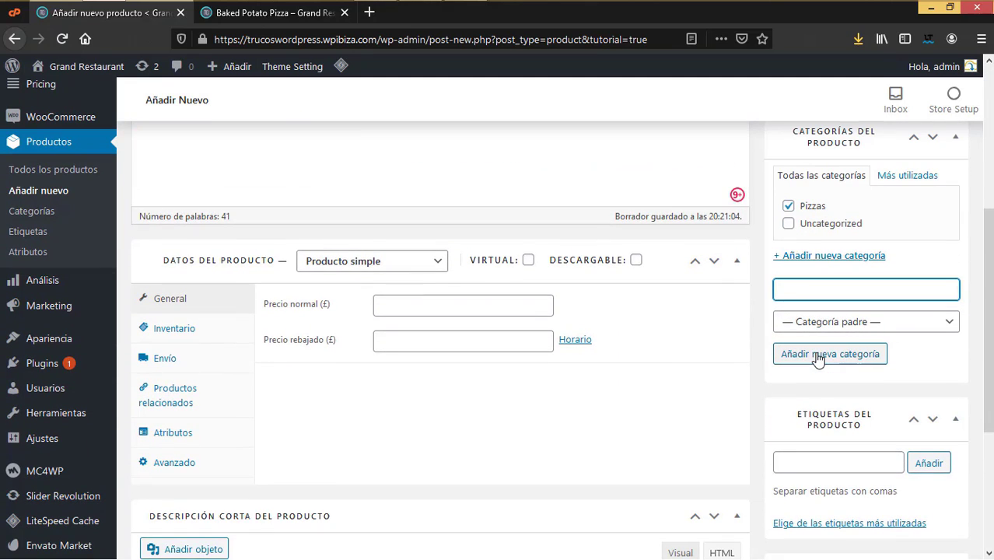
{"action": "left_click", "coordinate": [698, 377]}
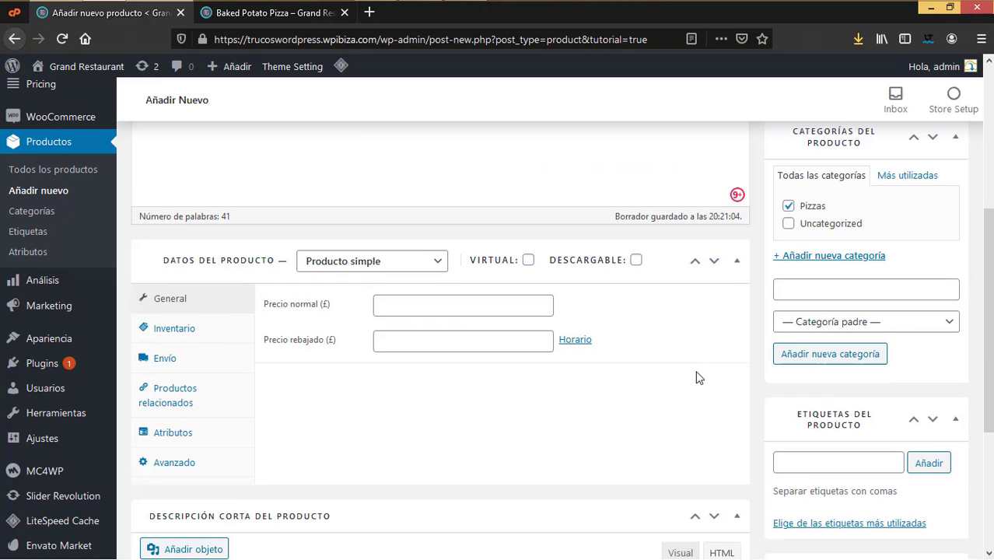
Step: Check the demo product and restaurant menu pages, then return to the product editor
{"action": "scroll", "coordinate": [697, 374], "scroll_direction": "down", "scroll_amount": 1}
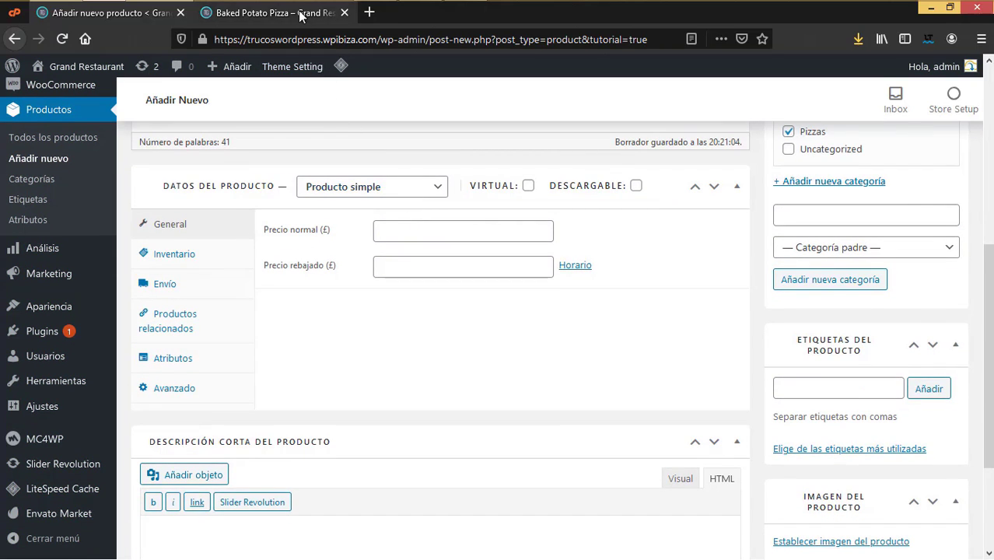
{"action": "left_click", "coordinate": [274, 14]}
{"action": "scroll", "coordinate": [453, 413], "scroll_direction": "down", "scroll_amount": 2}
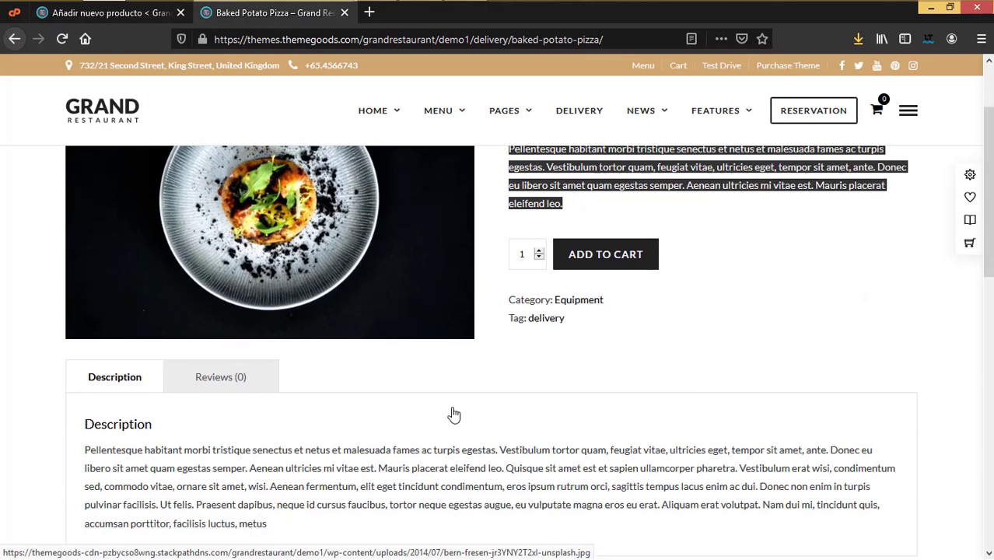
{"action": "left_click", "coordinate": [11, 38]}
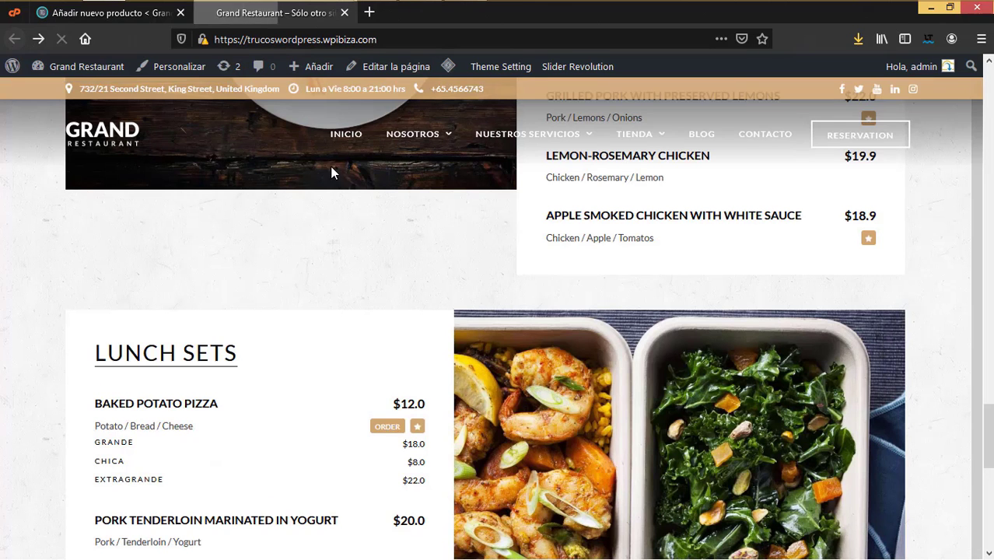
{"action": "scroll", "coordinate": [636, 274], "scroll_direction": "up", "scroll_amount": 4}
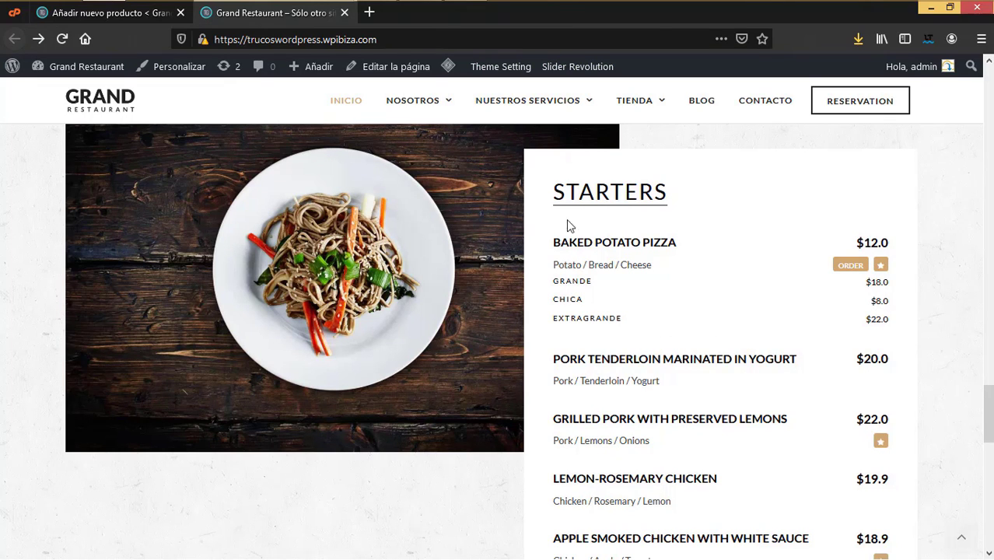
{"action": "left_click", "coordinate": [136, 13]}
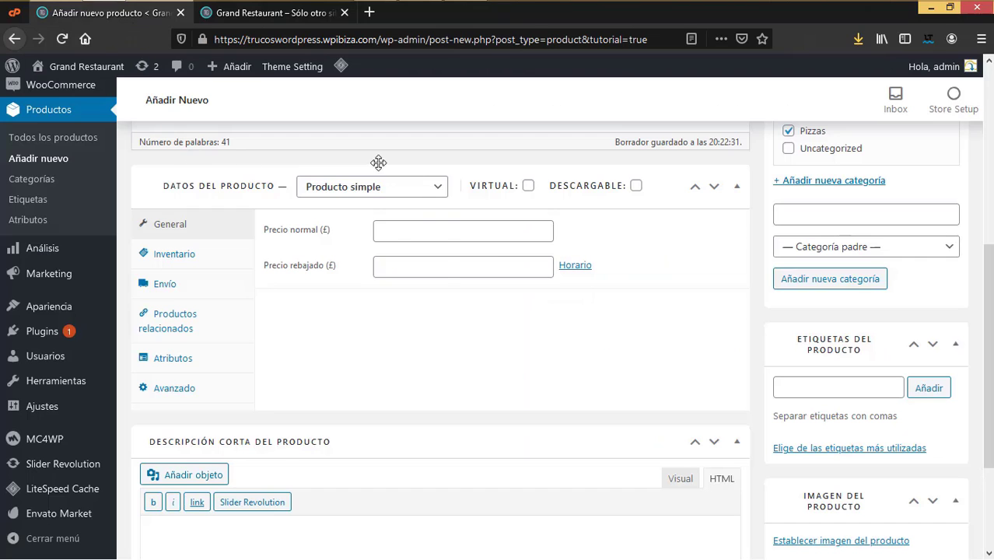
Step: Set the product type to 'Producto variable' and bring up the Grand Restaurant menu page
{"action": "left_click", "coordinate": [372, 187]}
{"action": "left_click", "coordinate": [389, 284]}
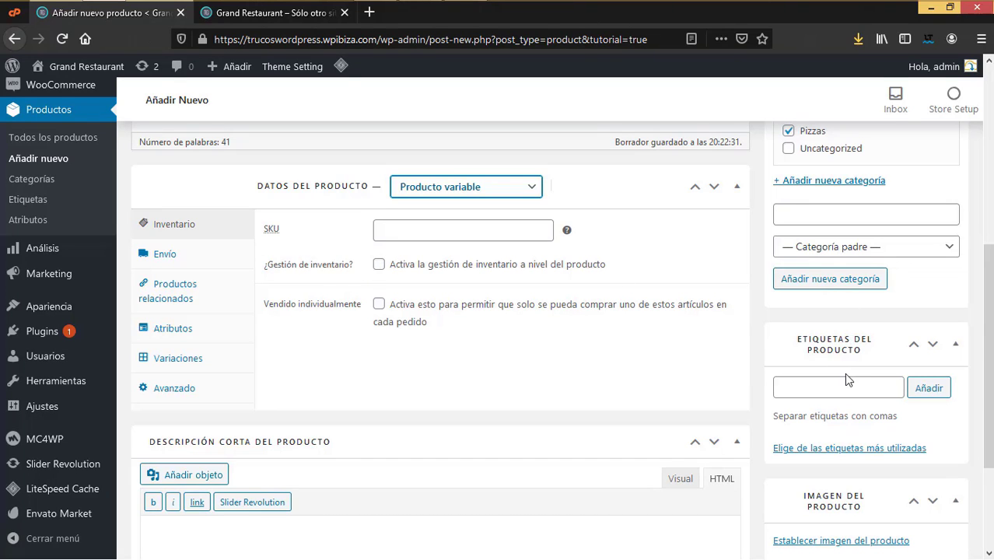
{"action": "scroll", "coordinate": [844, 372], "scroll_direction": "down", "scroll_amount": 3}
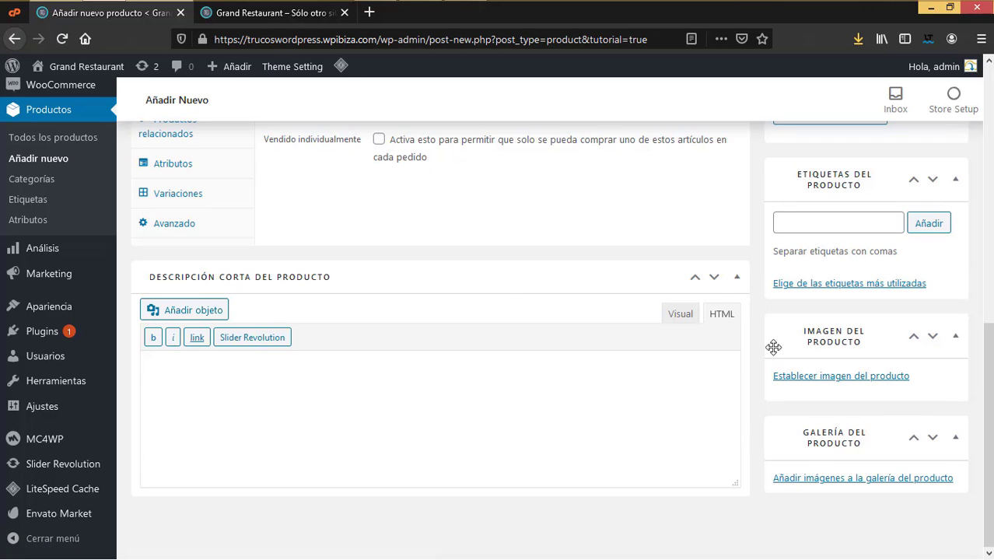
{"action": "left_click", "coordinate": [271, 13]}
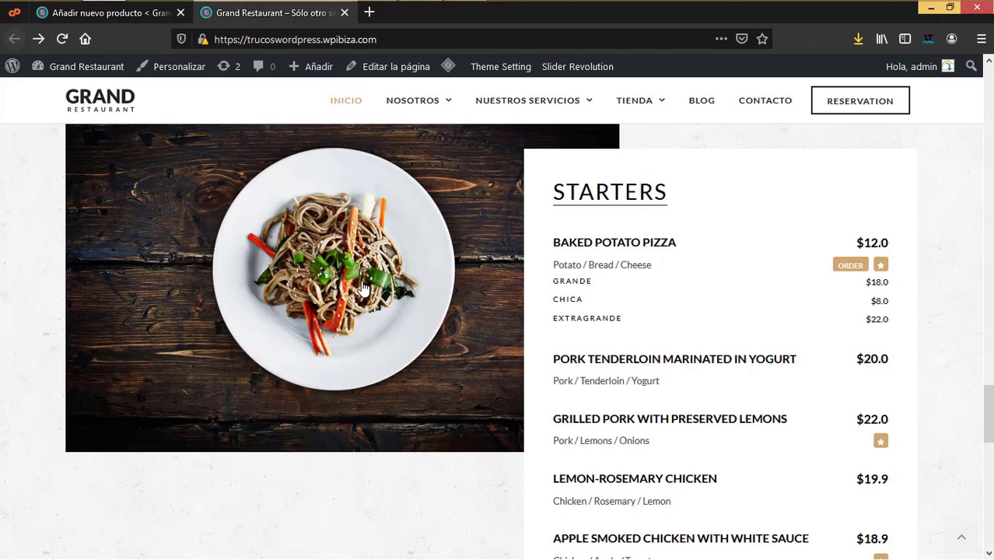
Step: Visit the Grand Restaurant homepage to check Baked Potato Pizza's size prices, then return to the product editor
{"action": "left_click", "coordinate": [125, 67]}
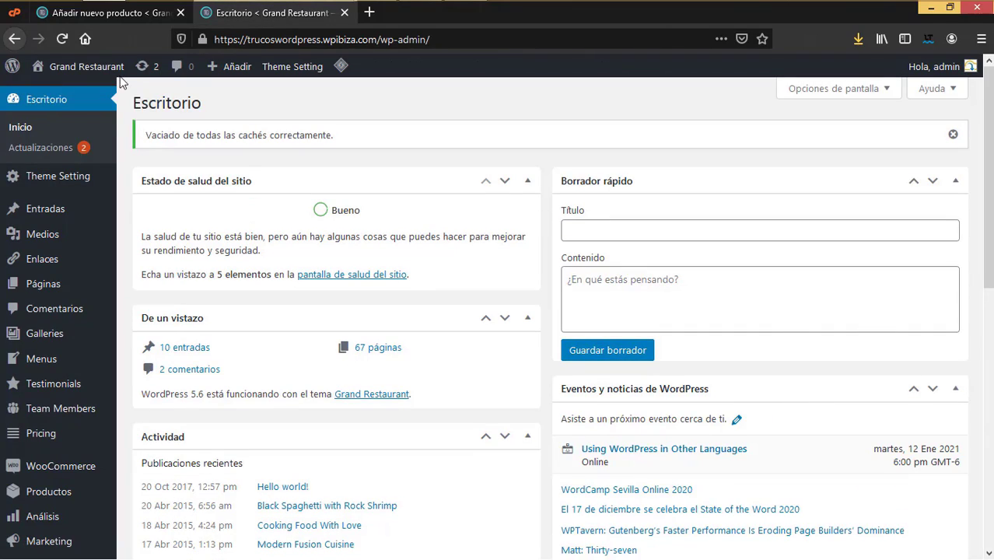
{"action": "mouse_move", "coordinate": [85, 67]}
{"action": "left_click", "coordinate": [78, 88]}
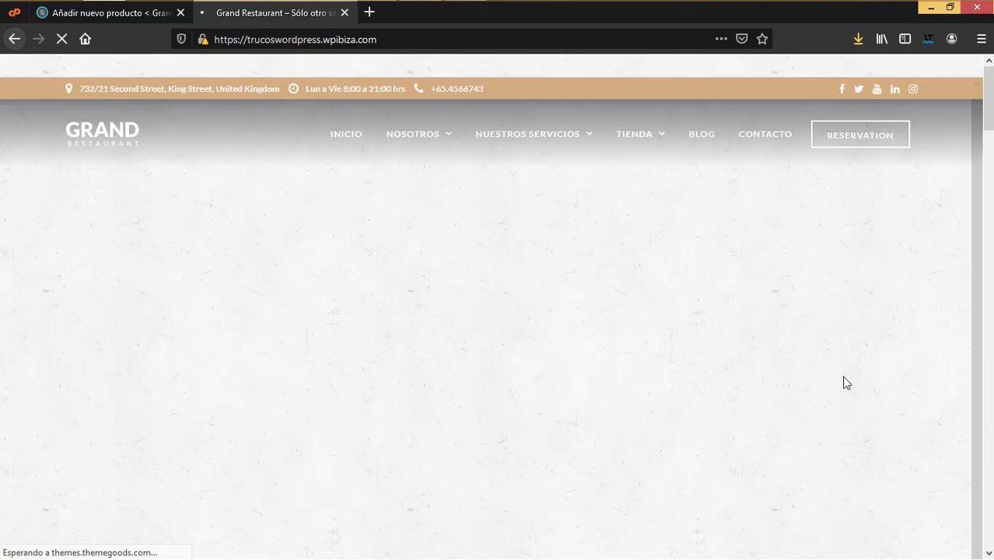
{"action": "scroll", "coordinate": [846, 381], "scroll_direction": "down", "scroll_amount": 10}
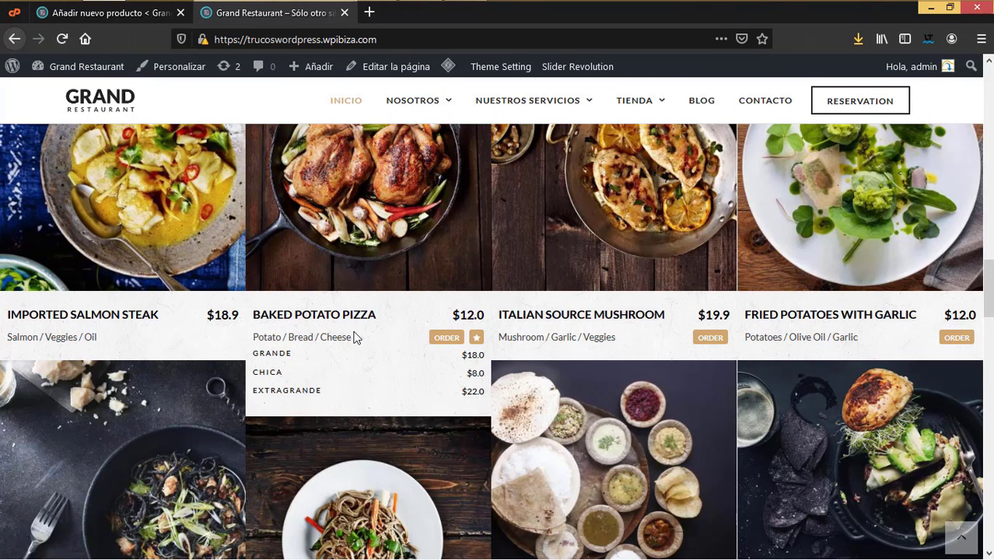
{"action": "scroll", "coordinate": [353, 336], "scroll_direction": "up", "scroll_amount": 2}
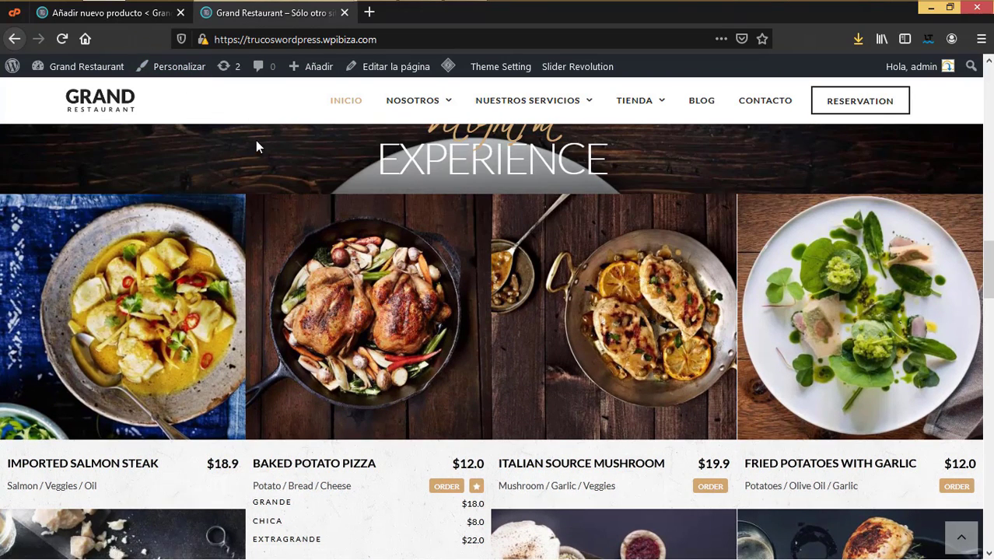
{"action": "left_click", "coordinate": [130, 19]}
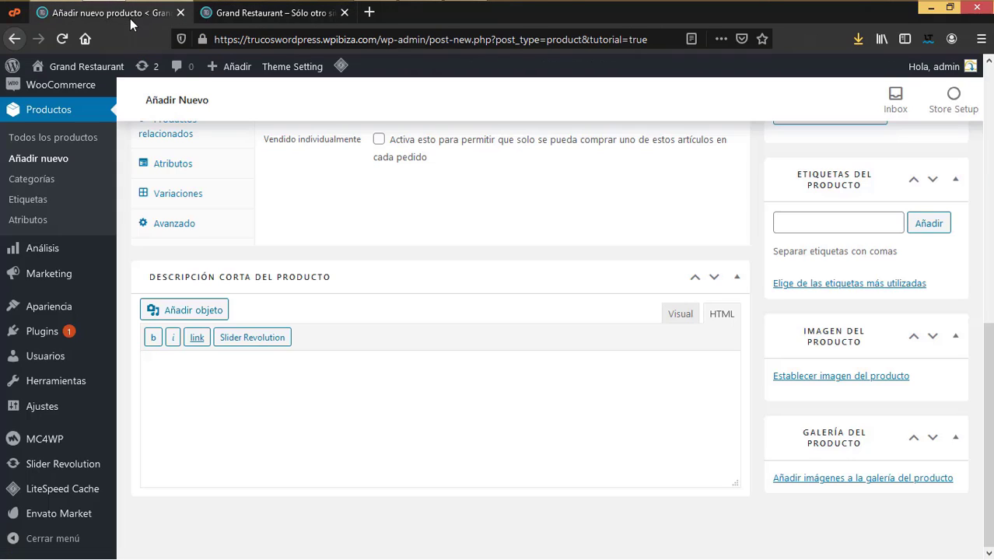
Step: Set the roast chicken photo as the product image
{"action": "left_click", "coordinate": [893, 378]}
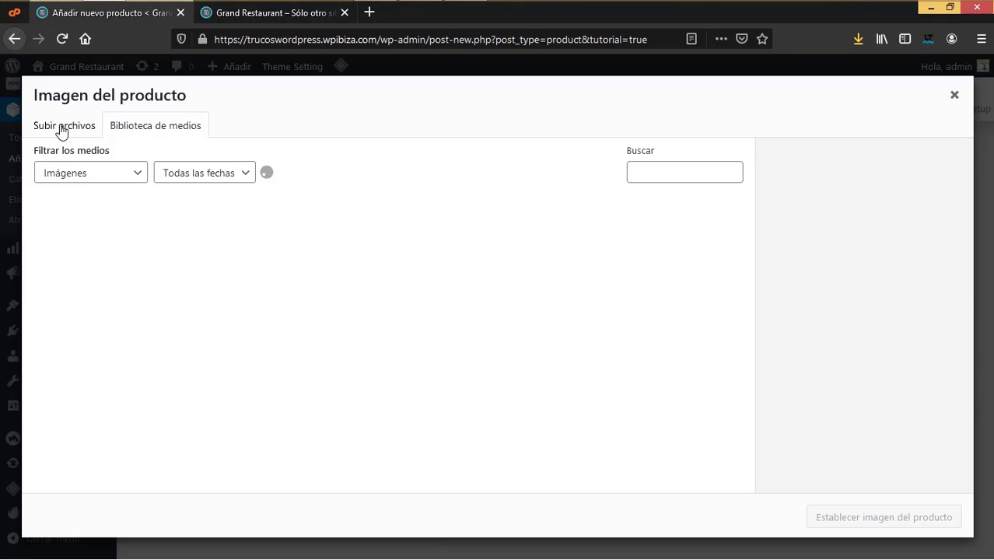
{"action": "scroll", "coordinate": [433, 389], "scroll_direction": "down", "scroll_amount": 10}
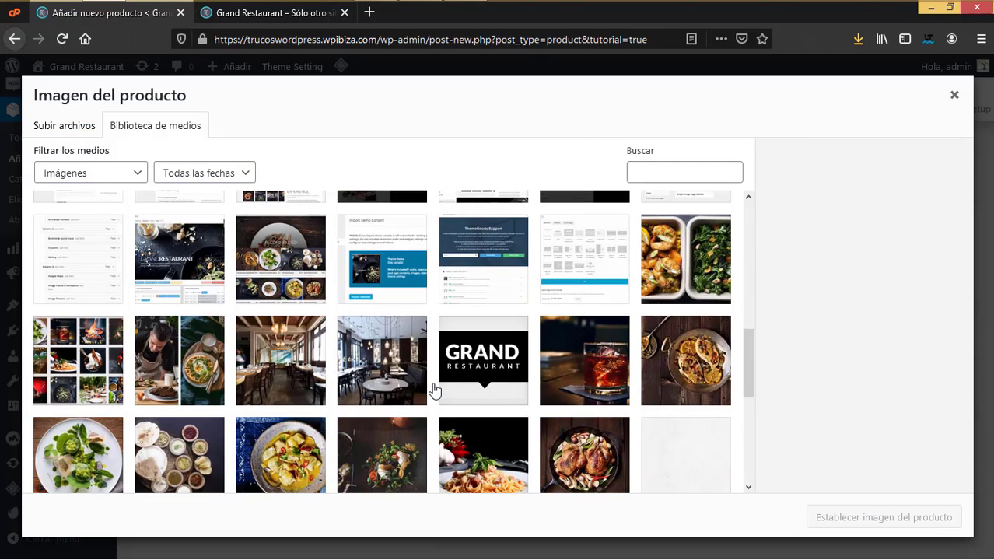
{"action": "scroll", "coordinate": [434, 389], "scroll_direction": "down", "scroll_amount": 2}
{"action": "scroll", "coordinate": [434, 389], "scroll_direction": "down", "scroll_amount": 2}
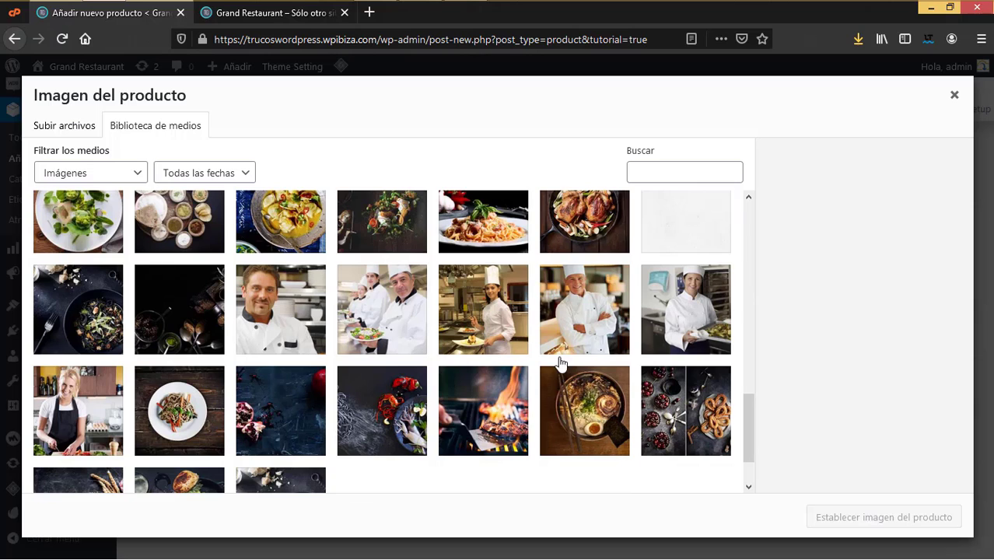
{"action": "left_click", "coordinate": [565, 211]}
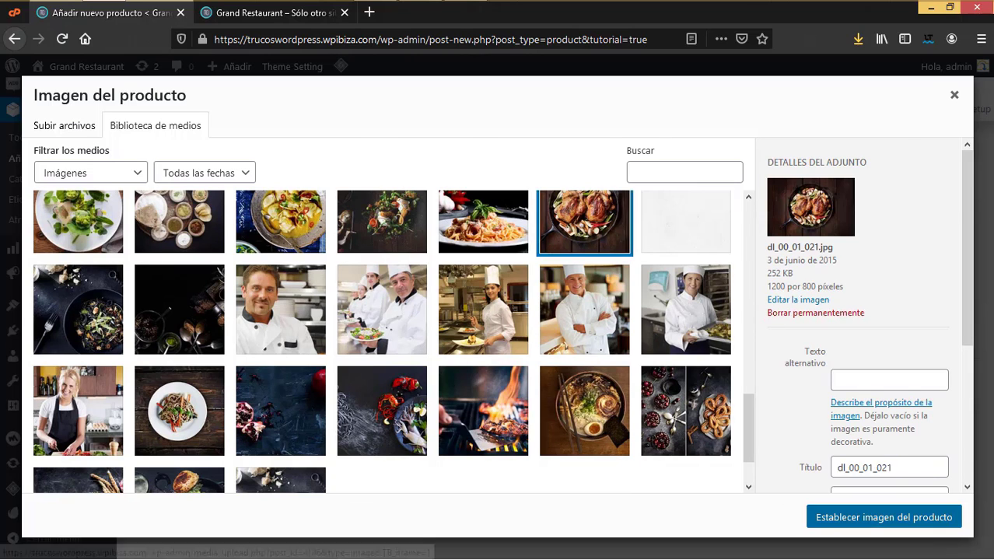
{"action": "left_click", "coordinate": [944, 528]}
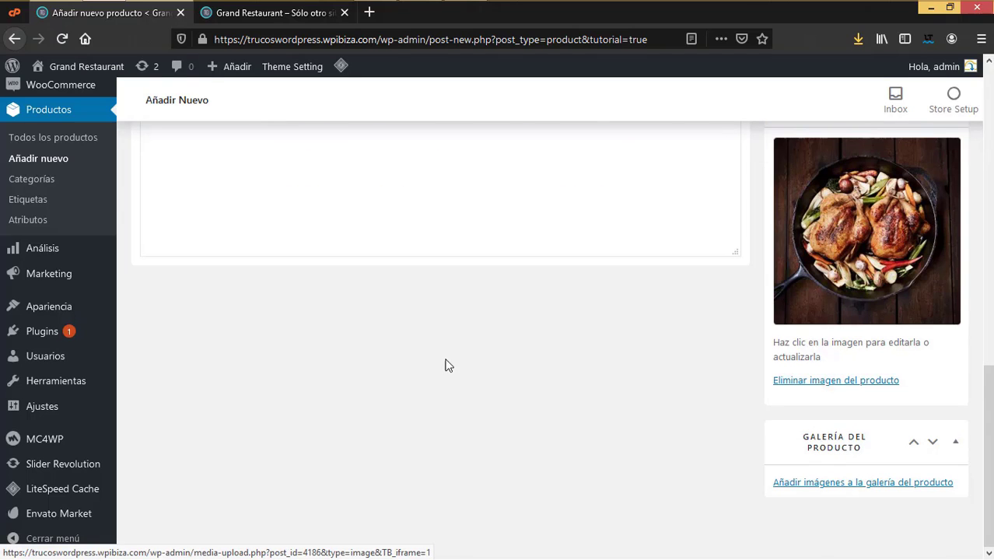
Step: Bring the Grand Restaurant homepage back up
{"action": "scroll", "coordinate": [444, 364], "scroll_direction": "up", "scroll_amount": 3}
{"action": "scroll", "coordinate": [444, 361], "scroll_direction": "up", "scroll_amount": 2}
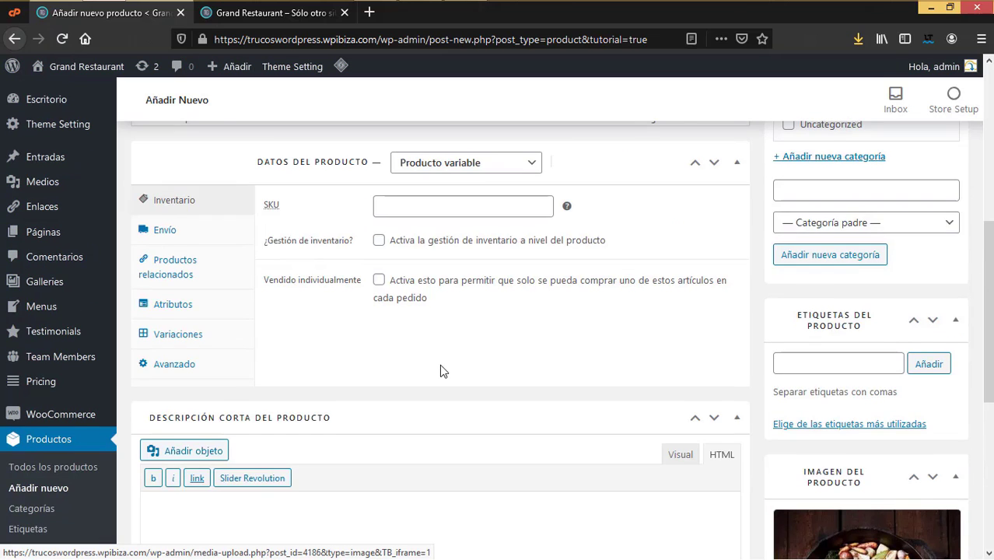
{"action": "scroll", "coordinate": [441, 366], "scroll_direction": "up", "scroll_amount": 1}
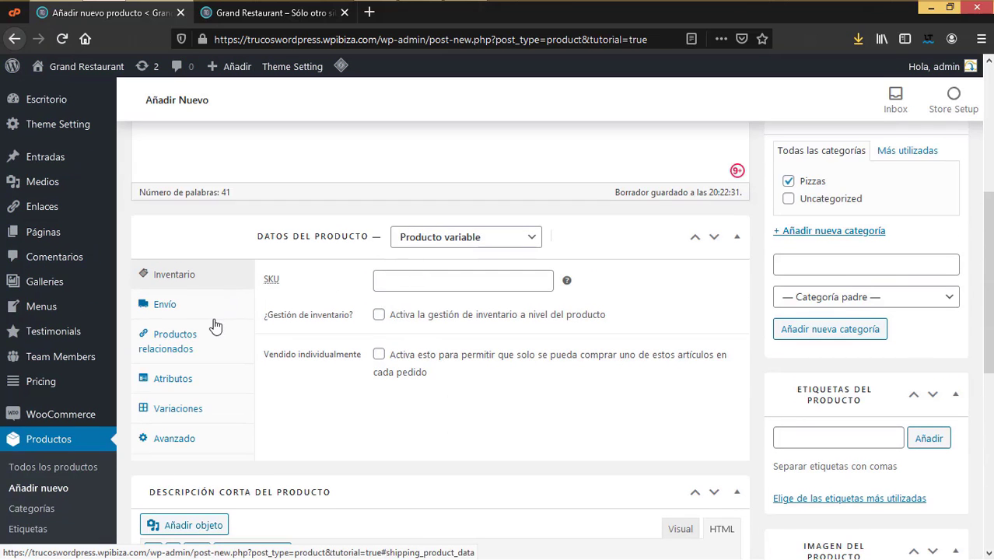
{"action": "left_click", "coordinate": [271, 14]}
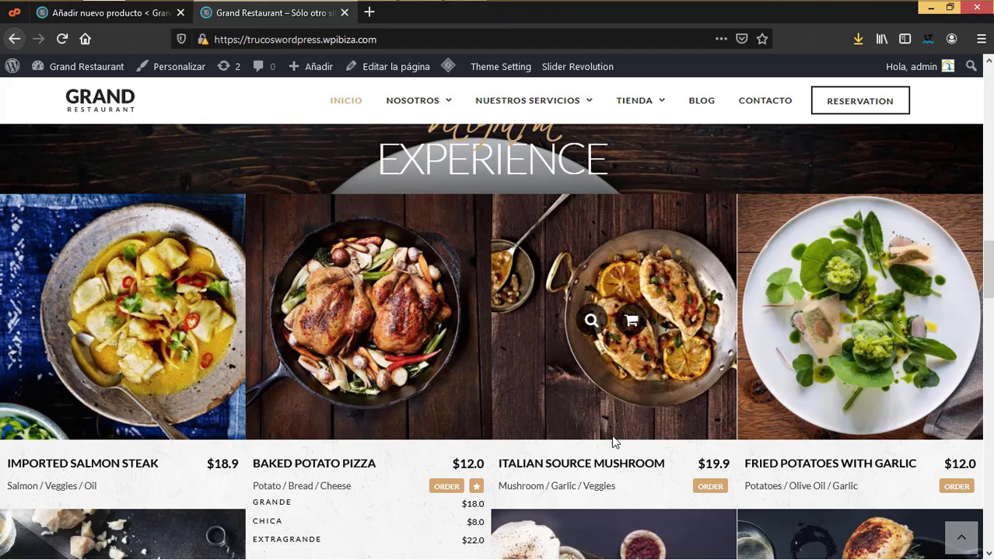
Step: In the product data's Atributos section, add a blank custom product attribute
{"action": "left_click", "coordinate": [134, 14]}
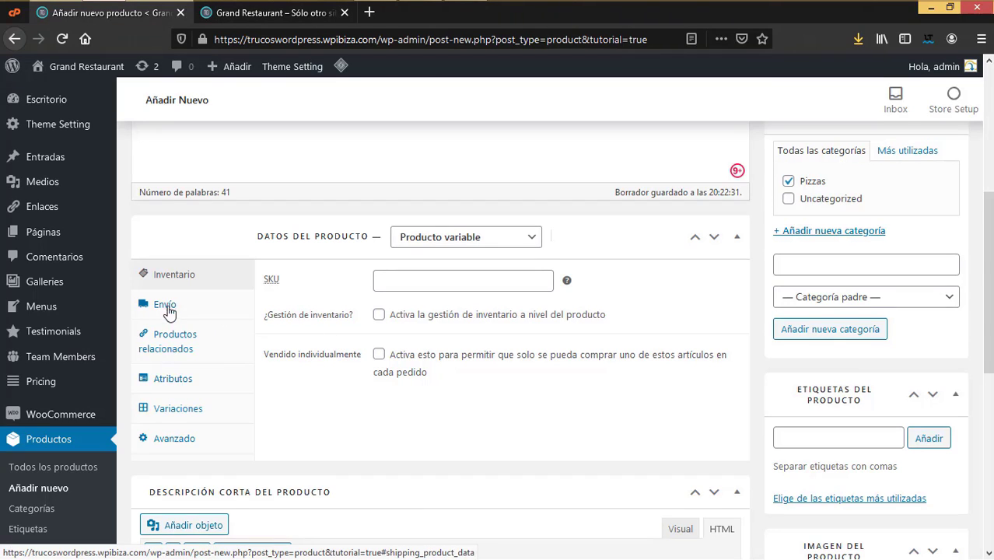
{"action": "left_click", "coordinate": [174, 381]}
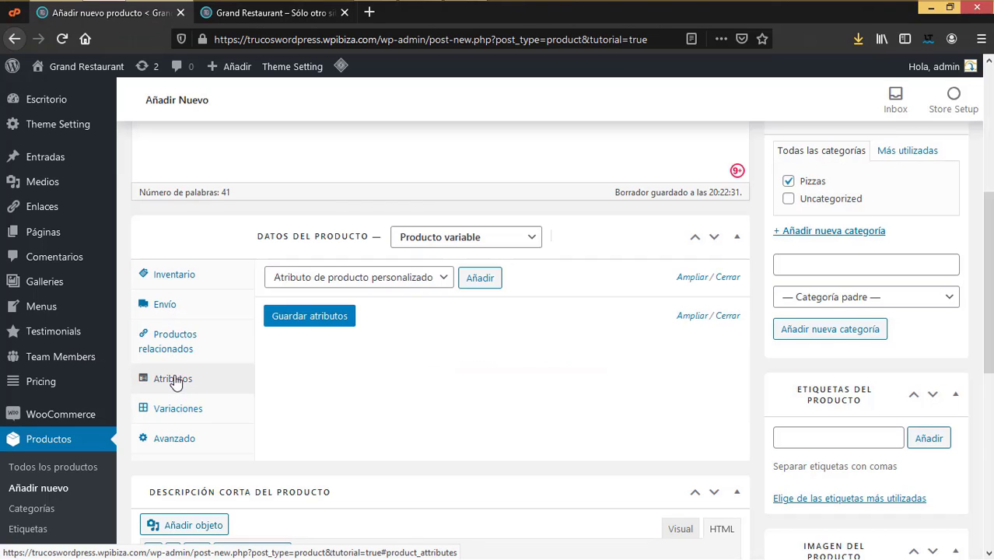
{"action": "left_click", "coordinate": [166, 418]}
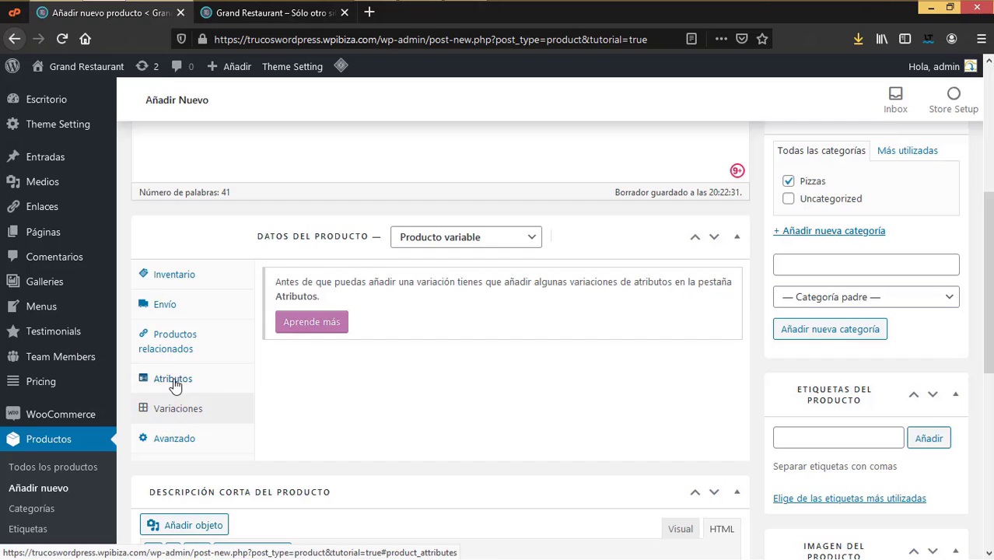
{"action": "left_click", "coordinate": [174, 384]}
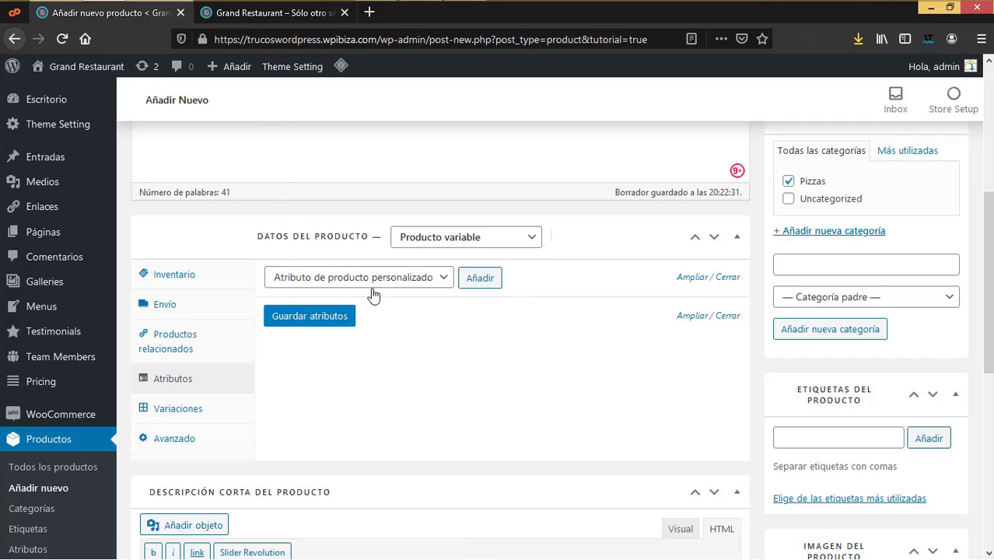
{"action": "left_click", "coordinate": [444, 283]}
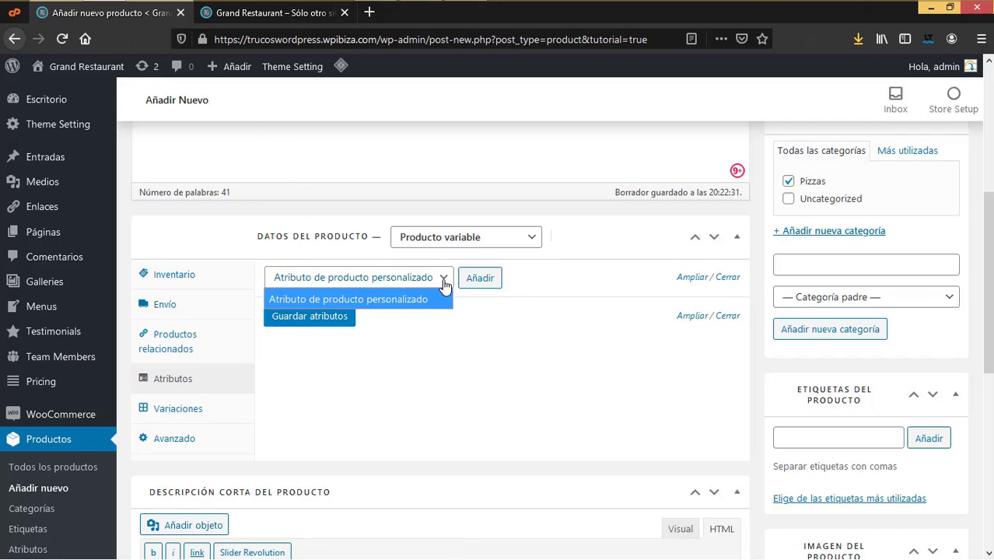
{"action": "left_click", "coordinate": [250, 405]}
{"action": "left_click", "coordinate": [250, 405]}
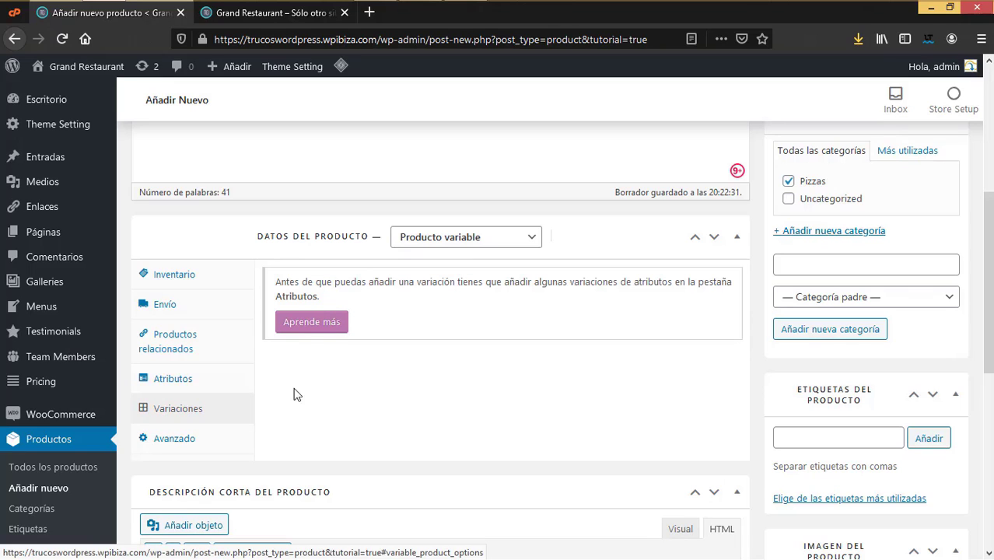
{"action": "left_click", "coordinate": [172, 383]}
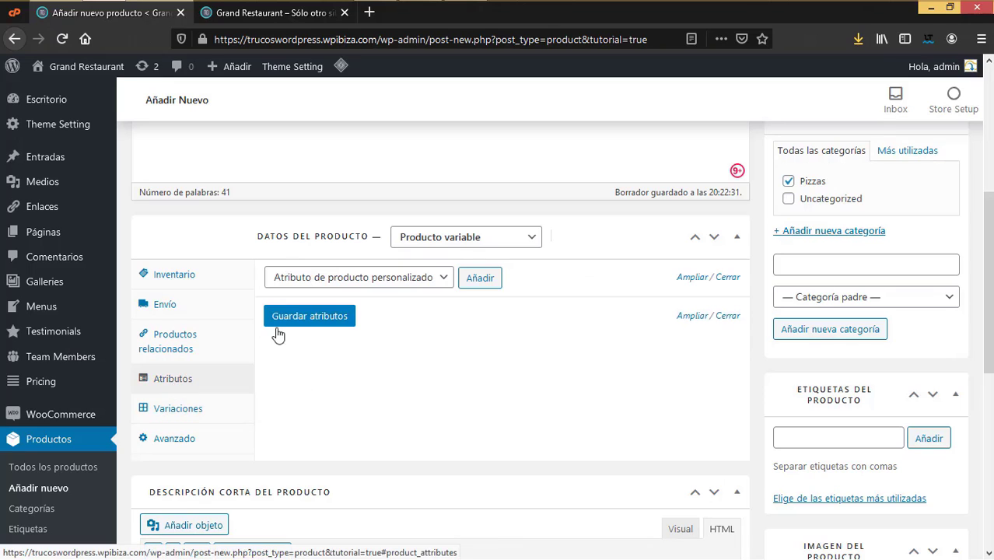
{"action": "left_click", "coordinate": [480, 280]}
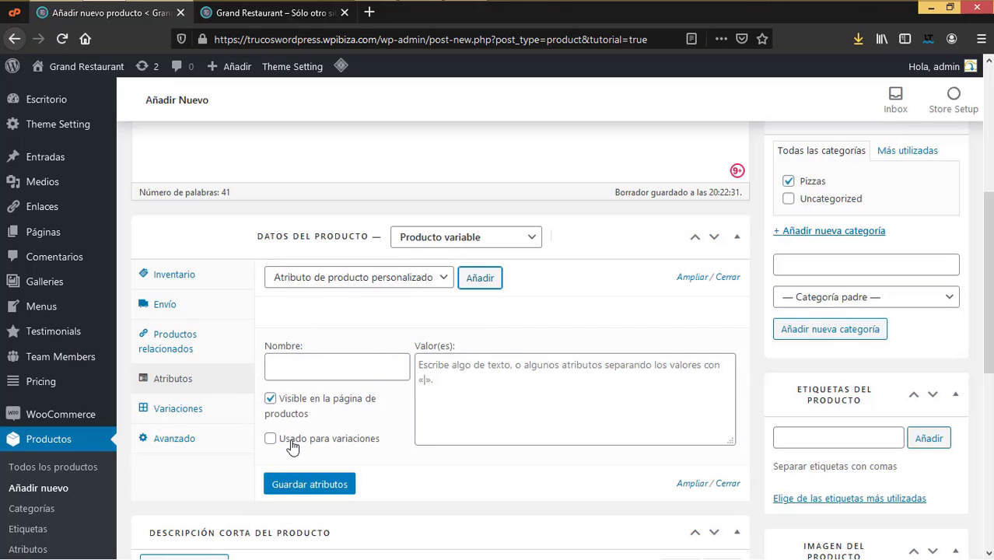
Step: Save a Tamaño attribute used for variations, with values Normal, Grande and Chica
{"action": "left_click", "coordinate": [270, 438]}
{"action": "left_click", "coordinate": [298, 369]}
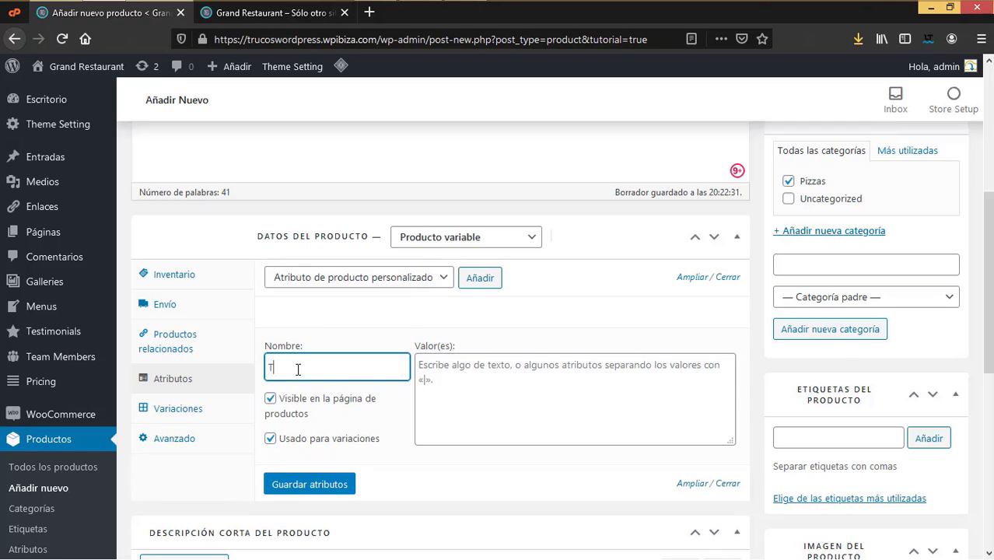
{"action": "left_click", "coordinate": [487, 389]}
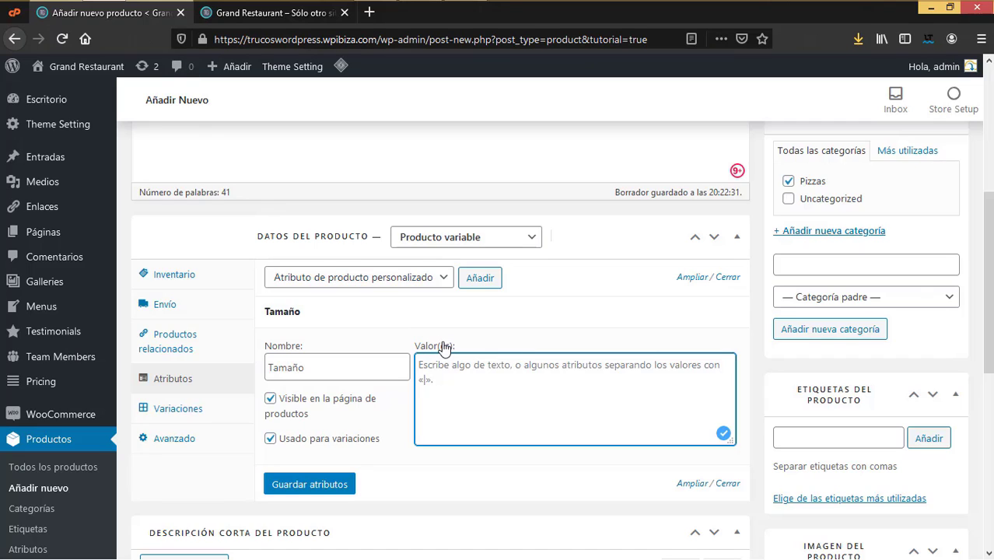
{"action": "type", "text": "Norma"}
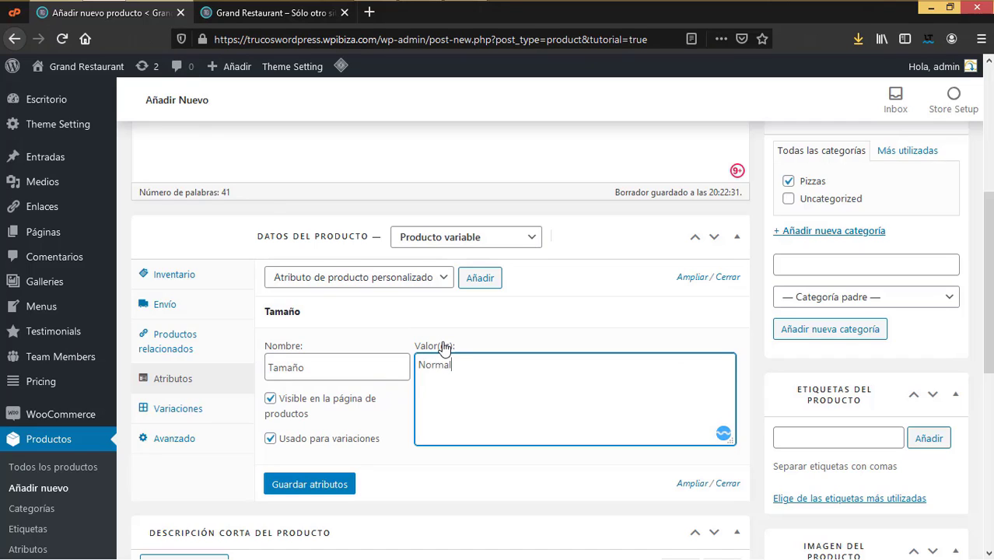
{"action": "type", "text": "l"}
{"action": "key", "text": "Return"}
{"action": "type", "text": "Grande"}
{"action": "key", "text": "Return"}
{"action": "type", "text": "Chica"}
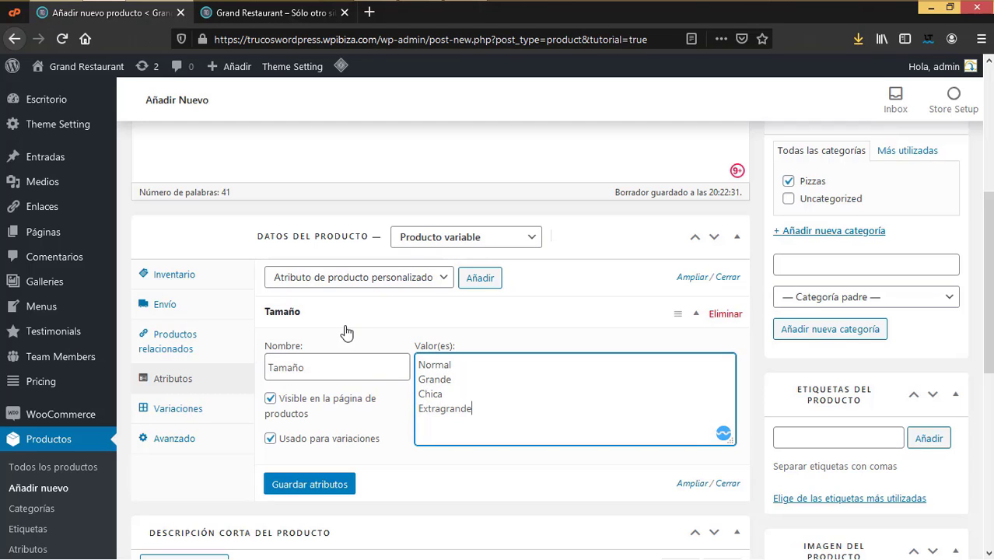
{"action": "scroll", "coordinate": [405, 346], "scroll_direction": "down", "scroll_amount": 3}
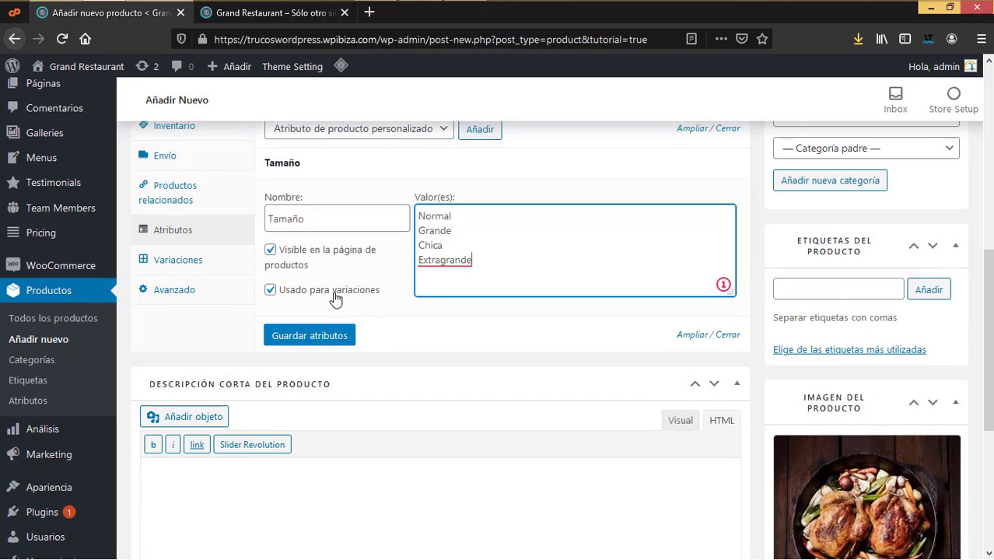
{"action": "left_click", "coordinate": [339, 336]}
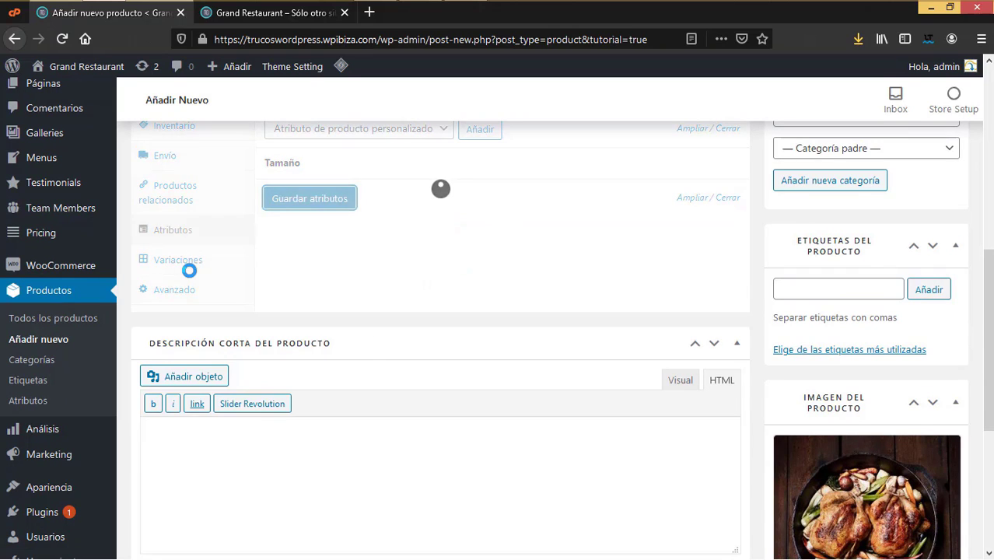
{"action": "scroll", "coordinate": [189, 263], "scroll_direction": "up", "scroll_amount": 2}
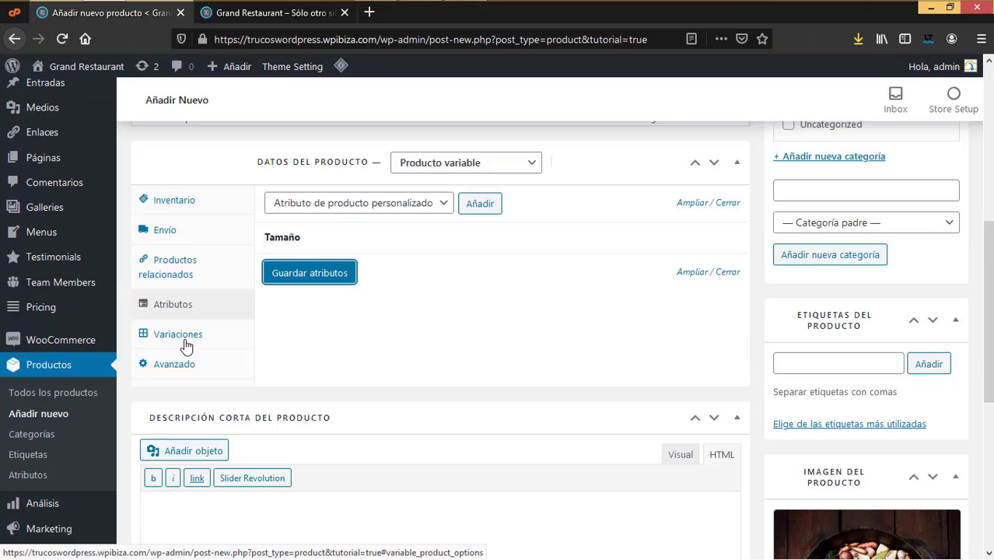
Step: Generate variations with 'Crear variaciones para todos los atributos' and confirm linking them
{"action": "left_click", "coordinate": [185, 342]}
{"action": "left_click", "coordinate": [459, 205]}
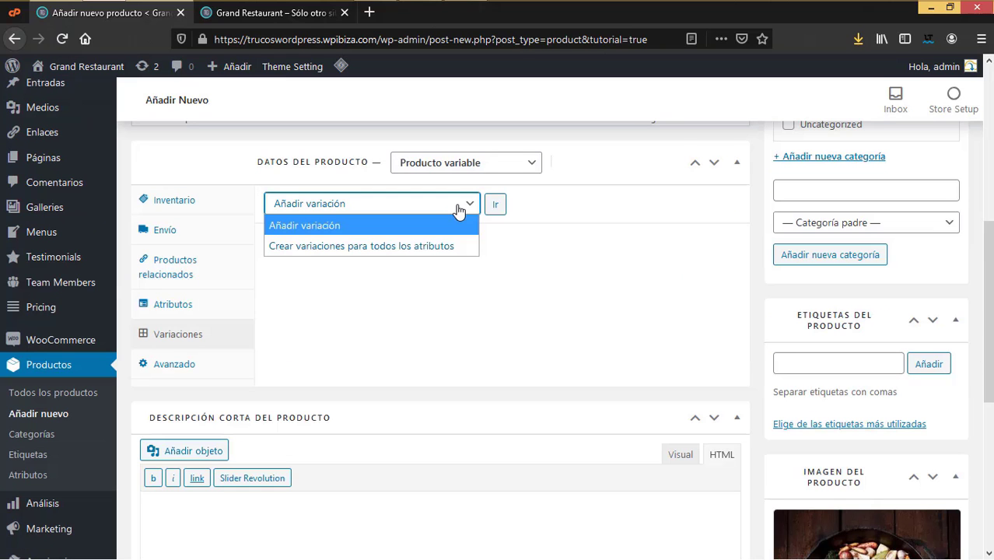
{"action": "left_click", "coordinate": [381, 246]}
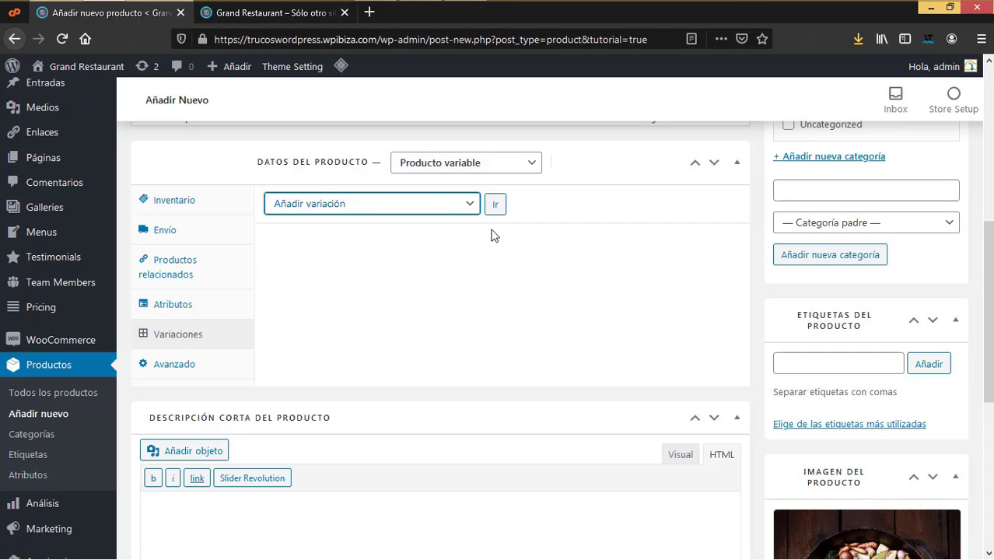
{"action": "left_click", "coordinate": [498, 206]}
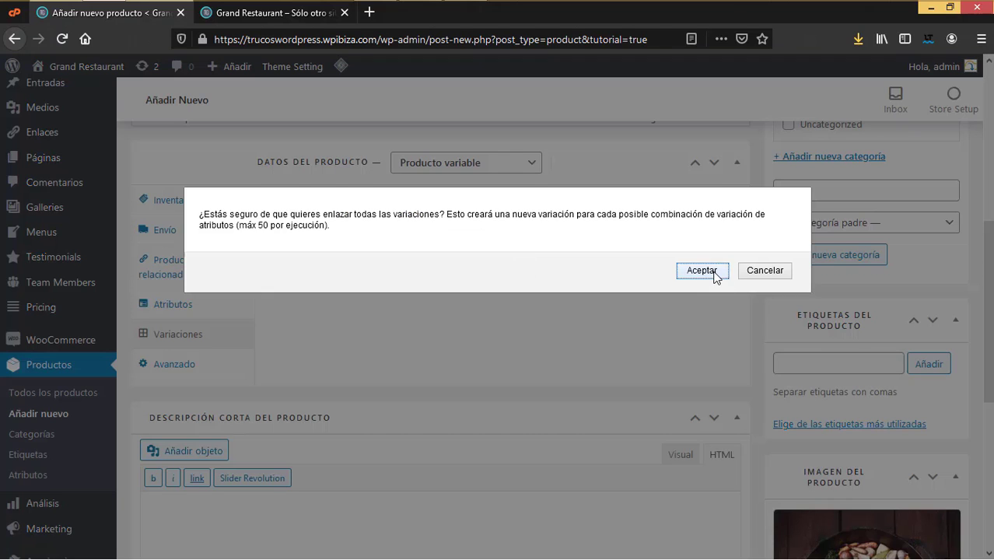
{"action": "left_click", "coordinate": [701, 270]}
Step: Check the sizes offered in the variation's dropdown, then go back to the Atributos settings
{"action": "scroll", "coordinate": [482, 299], "scroll_direction": "down", "scroll_amount": 2}
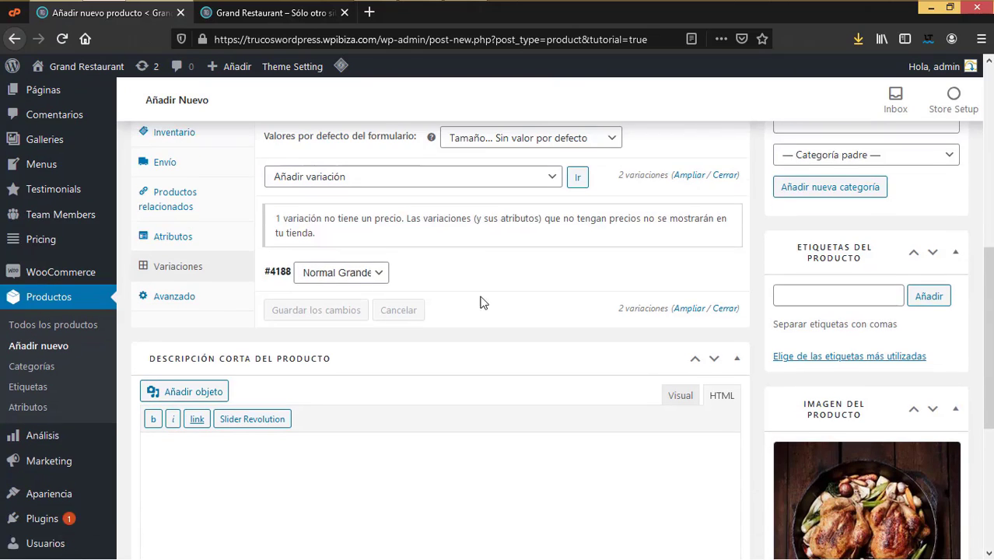
{"action": "left_click", "coordinate": [381, 268]}
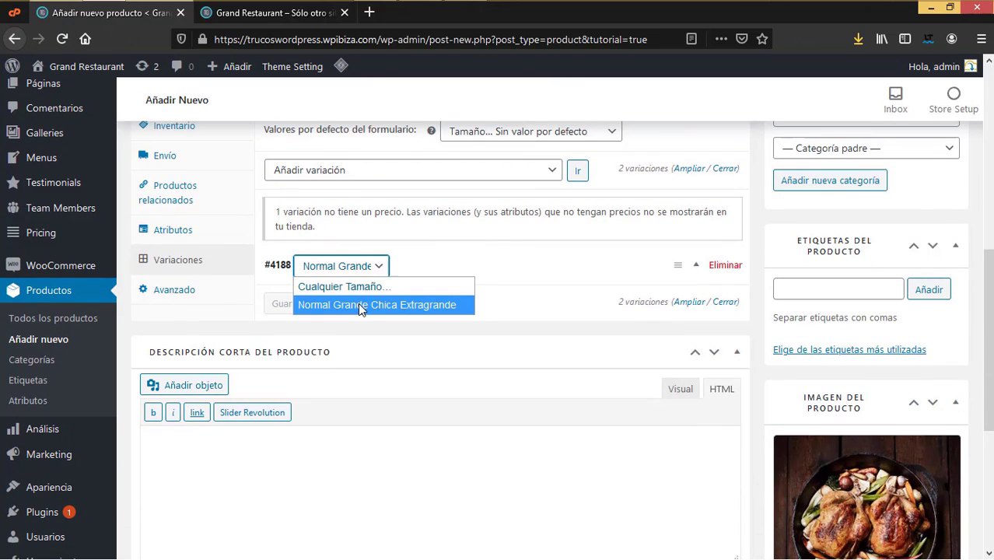
{"action": "left_click", "coordinate": [214, 234]}
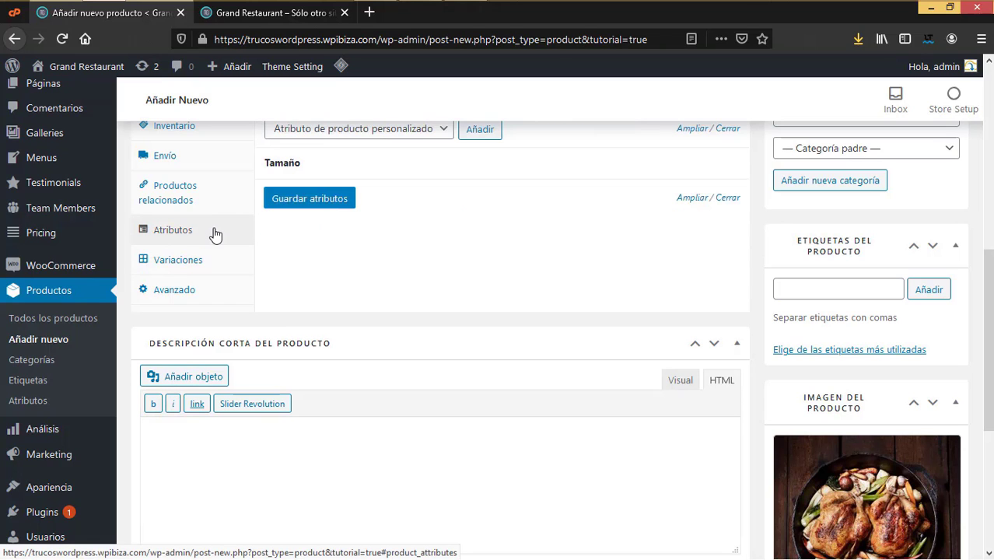
{"action": "scroll", "coordinate": [403, 227], "scroll_direction": "up", "scroll_amount": 3}
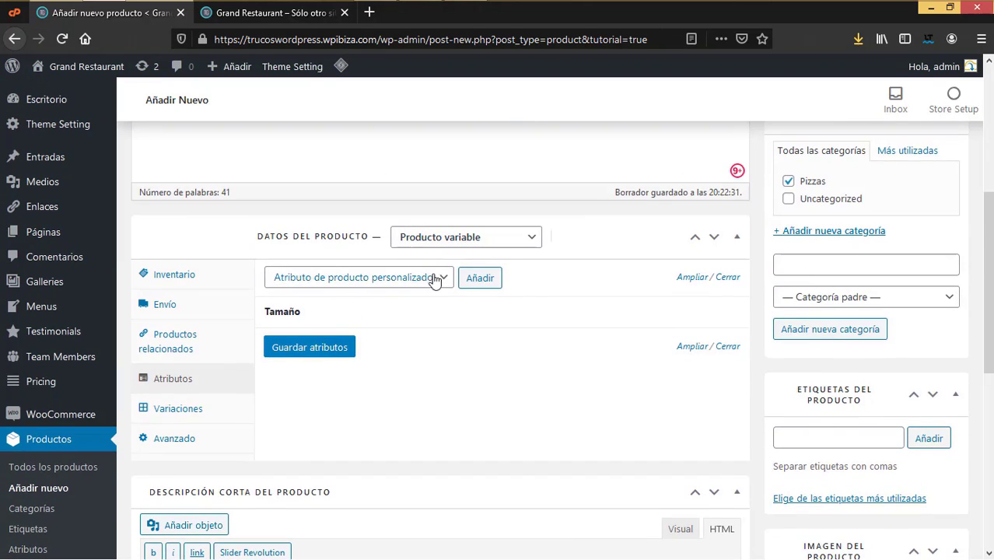
Step: Publish the Baked Potato Pizza product, choosing to stay on the page when prompted
{"action": "left_click", "coordinate": [438, 281]}
{"action": "scroll", "coordinate": [66, 447], "scroll_direction": "down", "scroll_amount": 2}
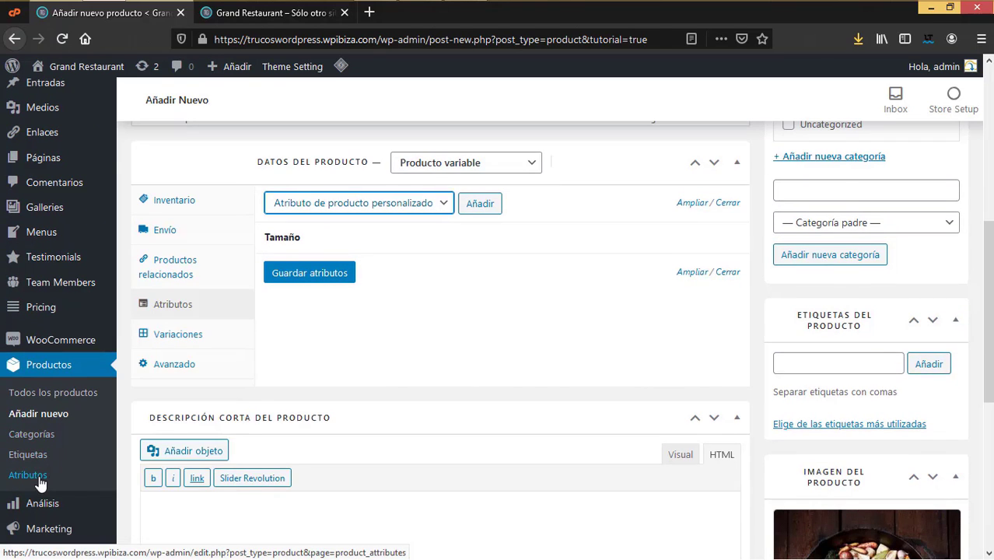
{"action": "left_click", "coordinate": [39, 475]}
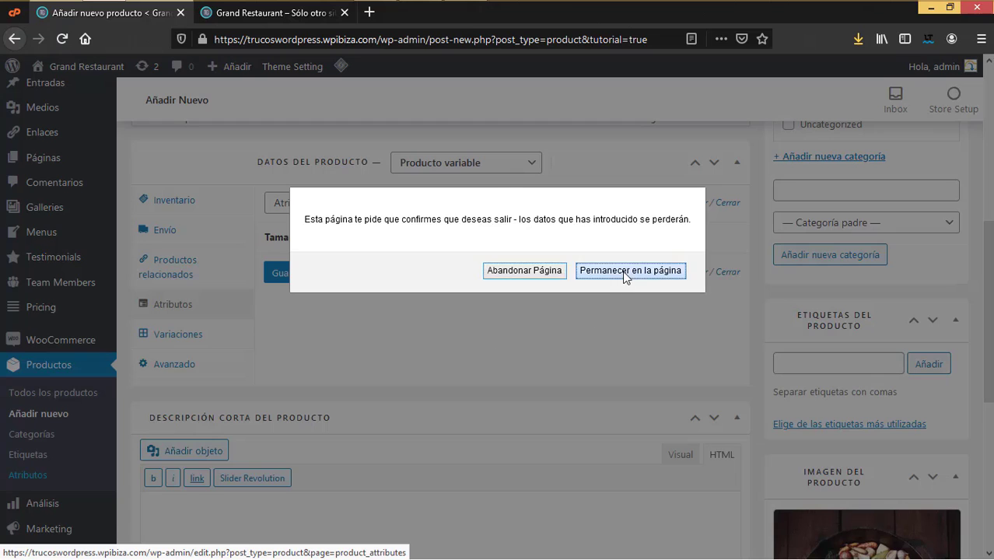
{"action": "left_click", "coordinate": [630, 270]}
{"action": "scroll", "coordinate": [864, 253], "scroll_direction": "up", "scroll_amount": 4}
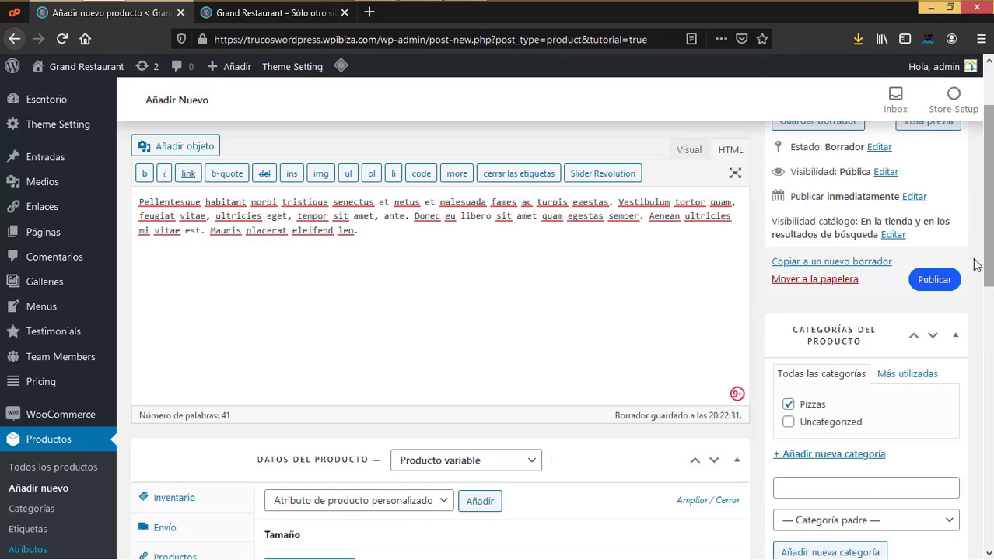
{"action": "left_click", "coordinate": [937, 280]}
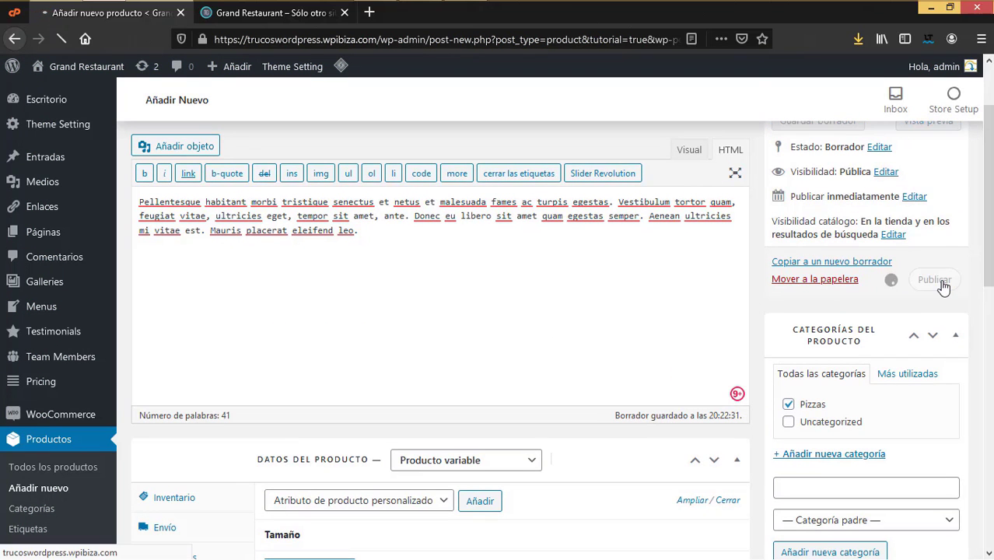
Step: Open the Productos > Atributos page in a new tab and switch to it
{"action": "scroll", "coordinate": [62, 467], "scroll_direction": "down", "scroll_amount": 1}
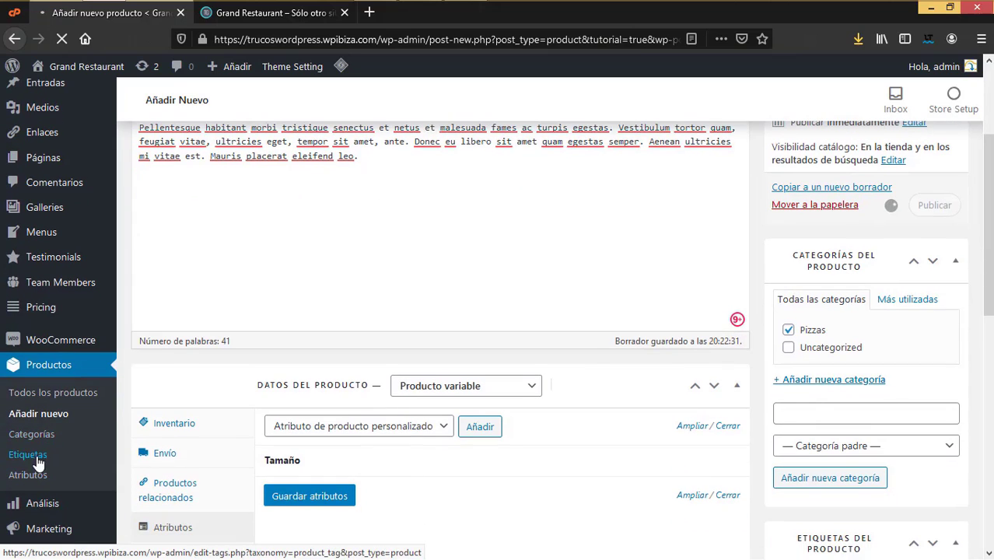
{"action": "right_click", "coordinate": [35, 474]}
{"action": "left_click", "coordinate": [137, 291]}
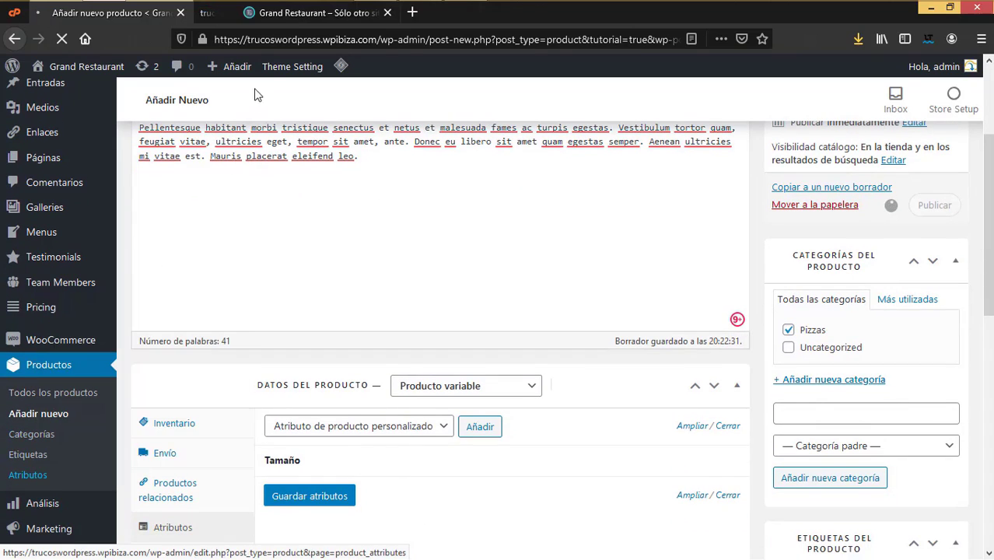
{"action": "left_click", "coordinate": [268, 14]}
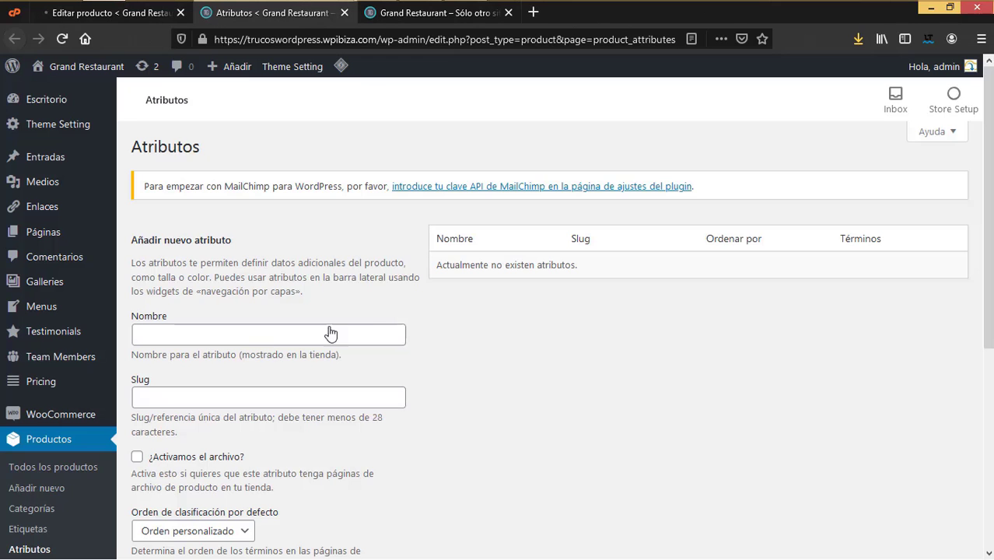
Step: Create the global attribute 'Tamaño de pizza' and open its terms list
{"action": "left_click", "coordinate": [336, 336]}
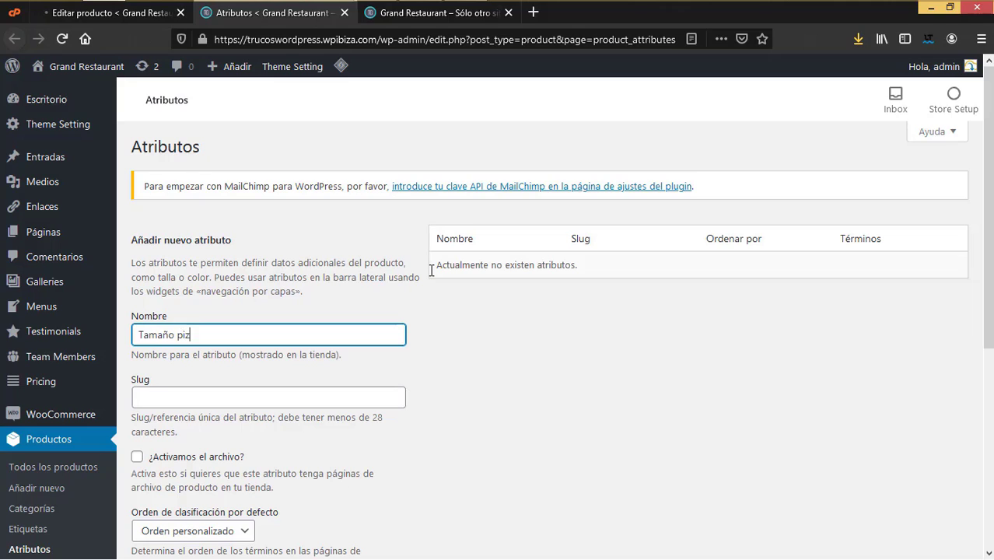
{"action": "type", "text": "Tamaño de piza"}
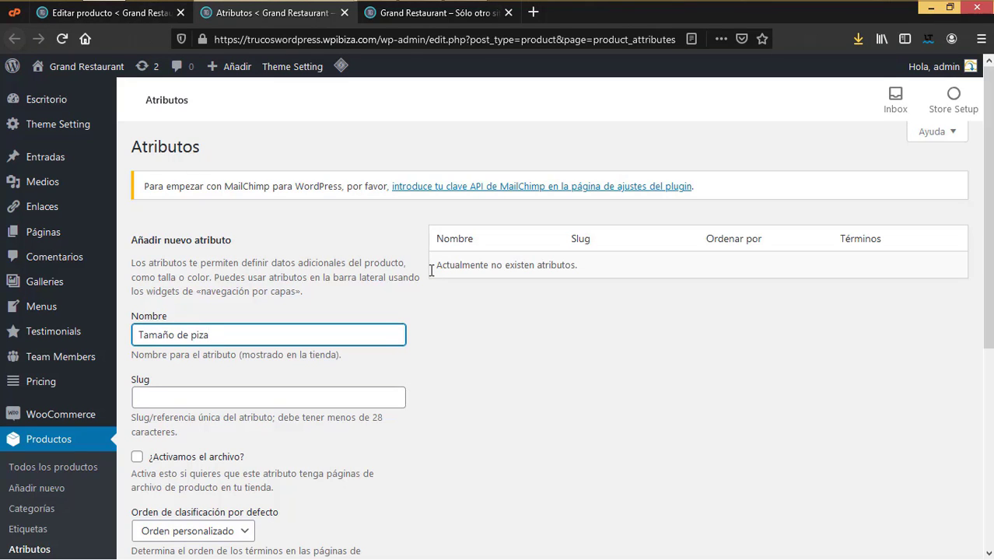
{"action": "scroll", "coordinate": [470, 350], "scroll_direction": "down", "scroll_amount": 3}
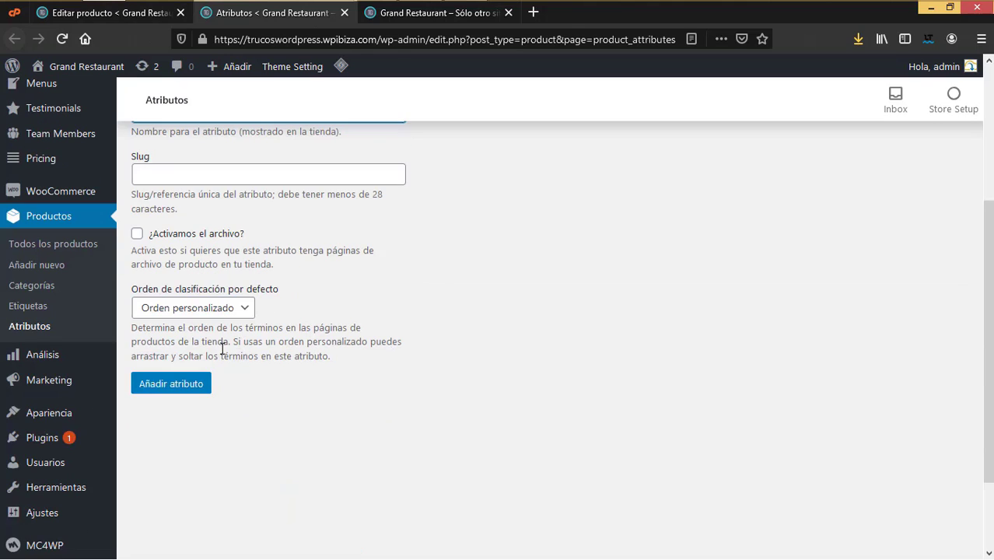
{"action": "left_click", "coordinate": [195, 385]}
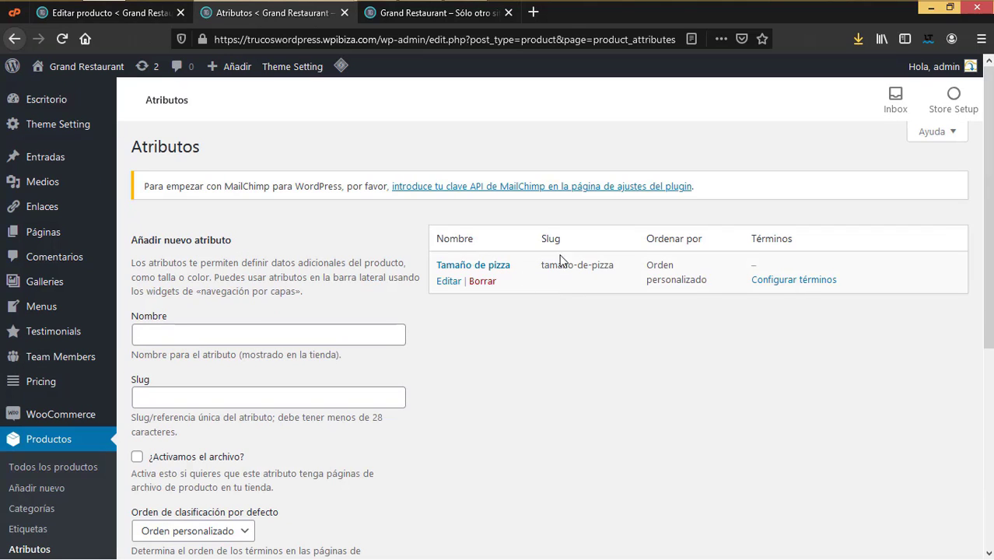
{"action": "left_click", "coordinate": [790, 282]}
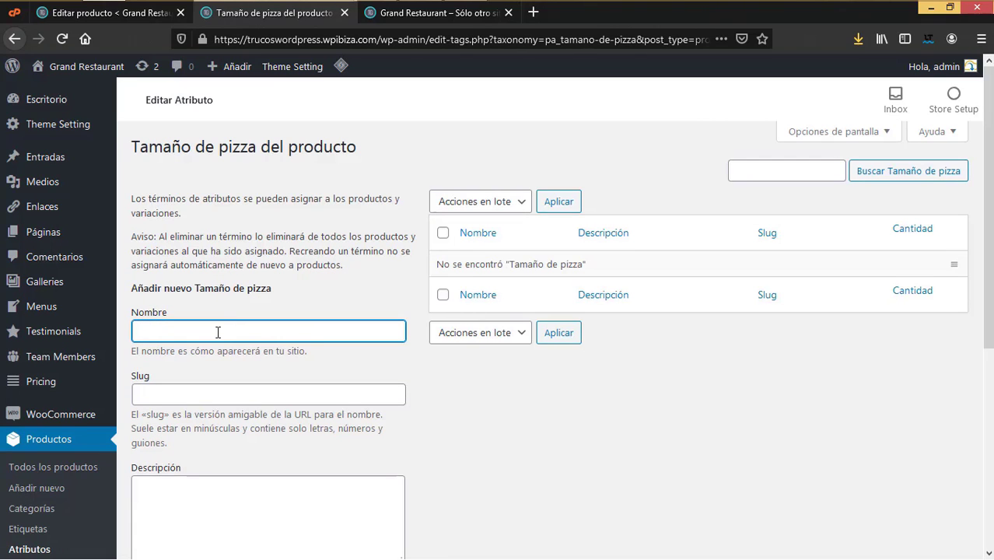
Step: Add Normal and Grande as pizza size terms
{"action": "left_click", "coordinate": [218, 332]}
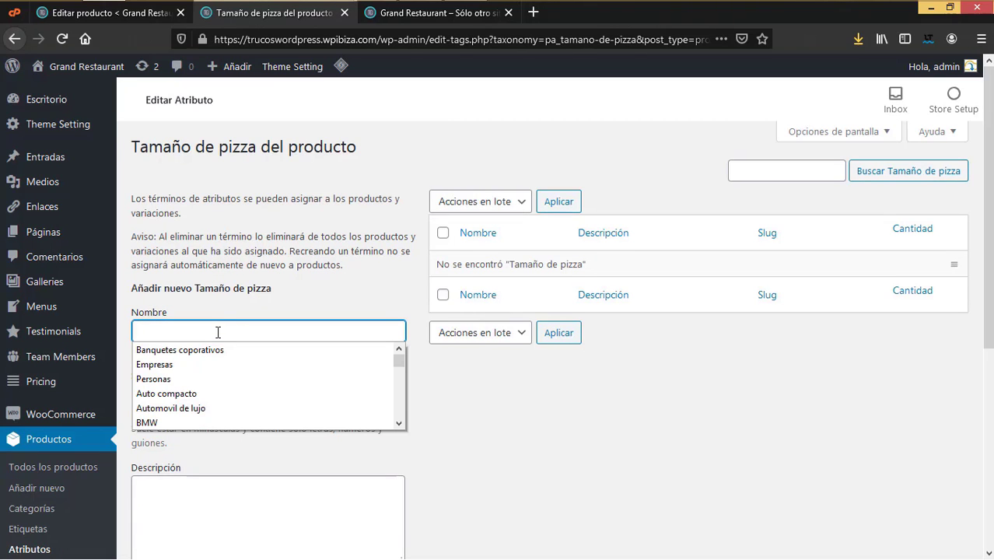
{"action": "type", "text": "Normal"}
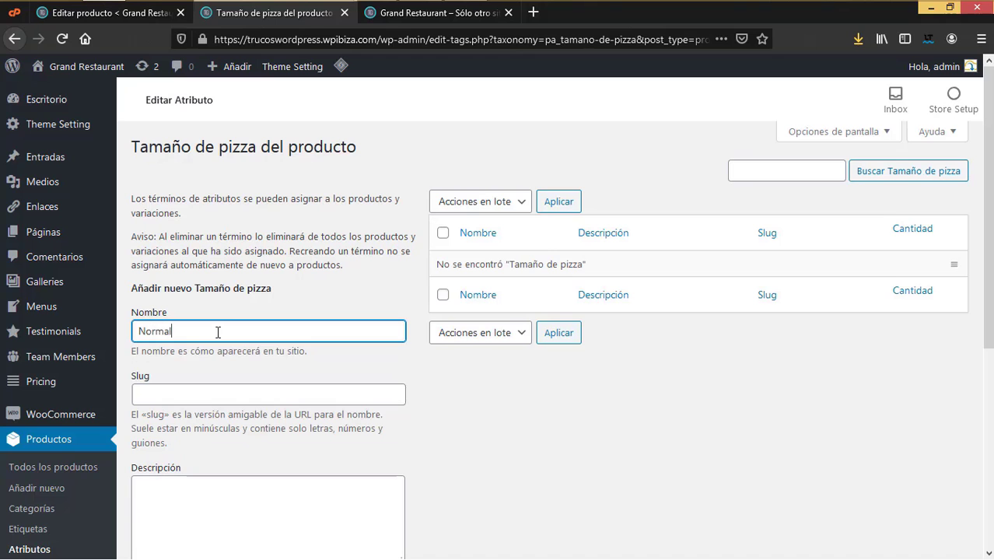
{"action": "scroll", "coordinate": [221, 374], "scroll_direction": "down", "scroll_amount": 4}
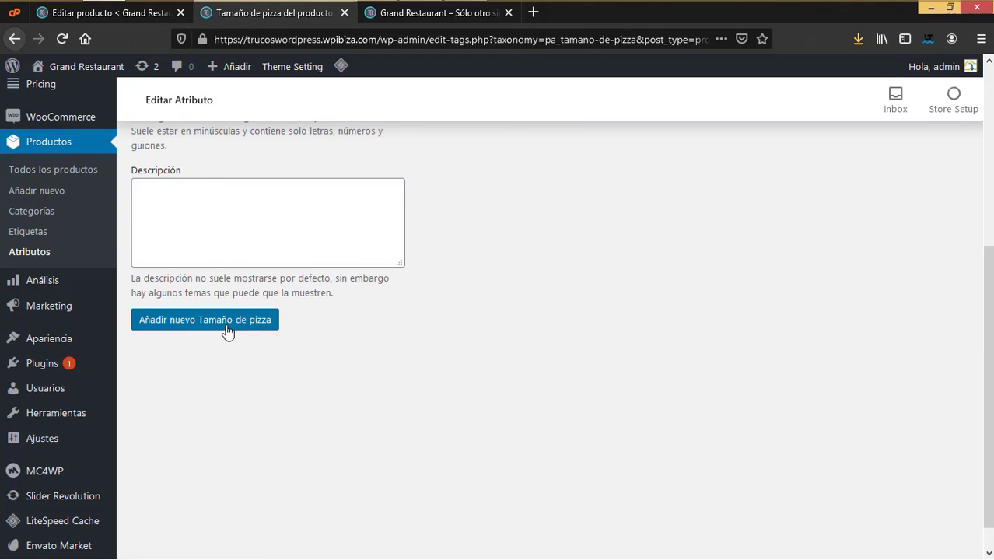
{"action": "left_click", "coordinate": [204, 319]}
{"action": "type", "text": "Chi"}
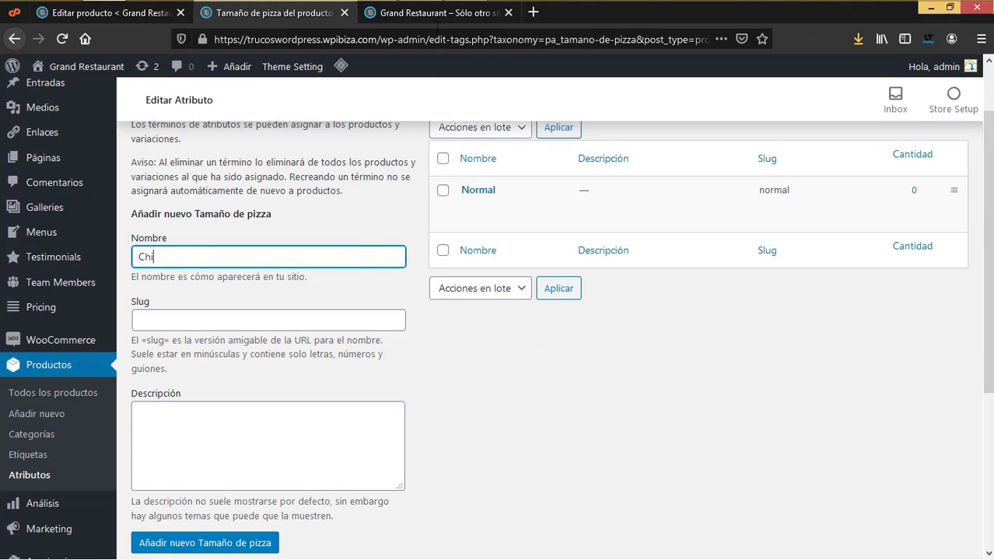
{"action": "left_click", "coordinate": [435, 12]}
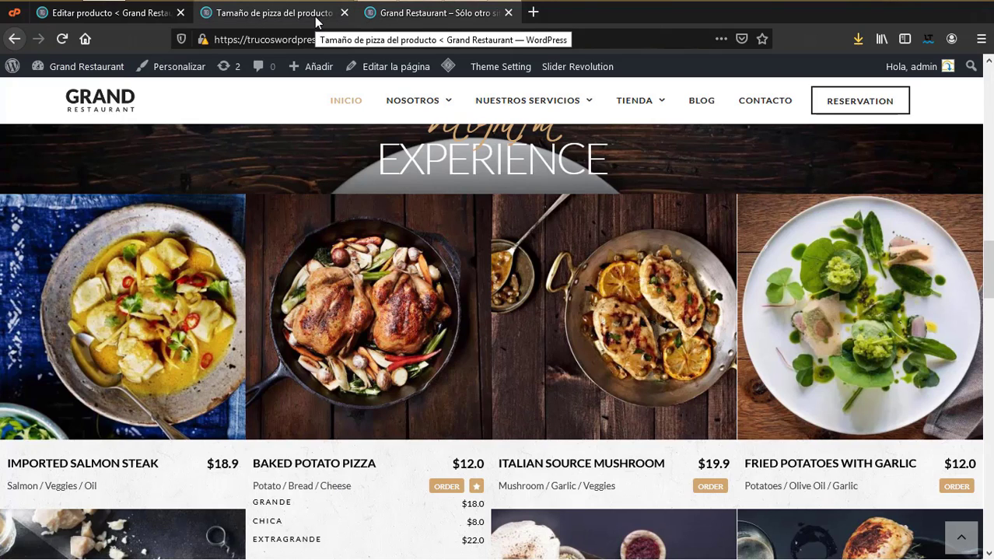
{"action": "left_click", "coordinate": [316, 23]}
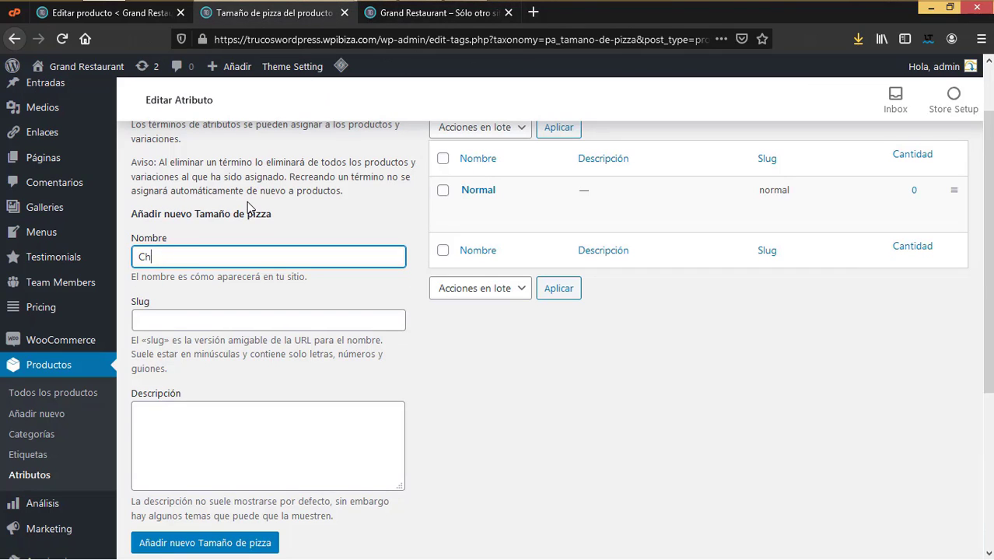
{"action": "type", "text": "ramd"}
{"action": "left_click", "coordinate": [264, 542]}
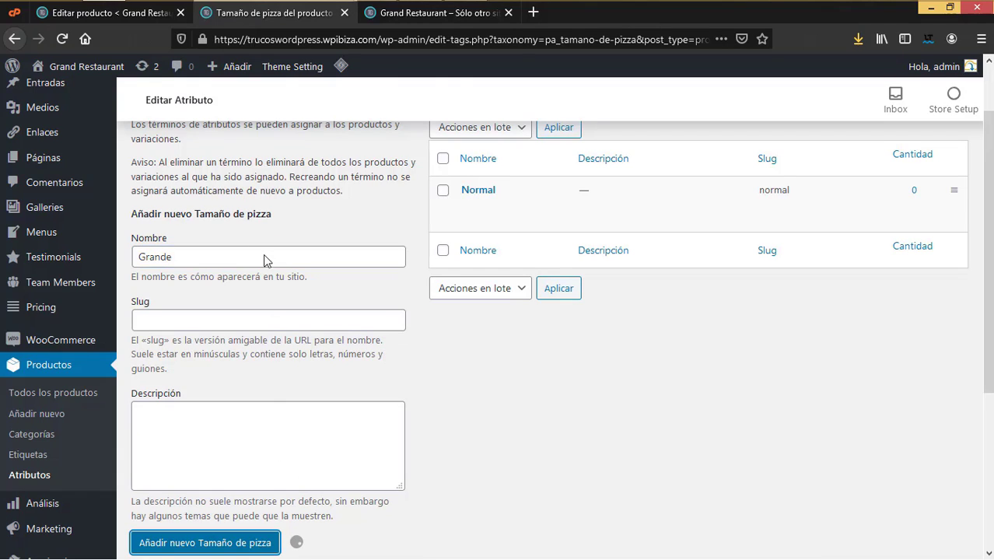
Step: Add Chica and Extragrande as pizza size terms
{"action": "left_click", "coordinate": [210, 257]}
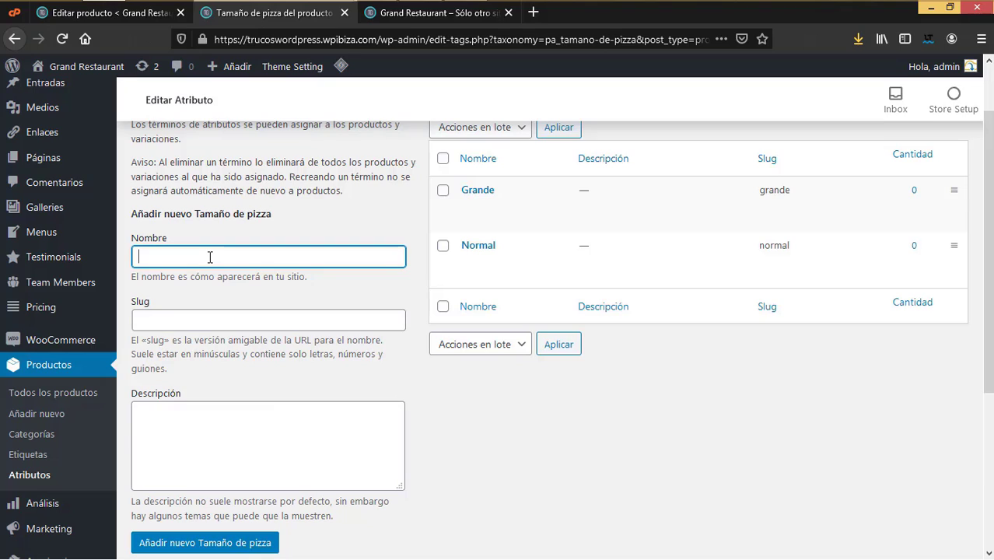
{"action": "type", "text": "XChica"}
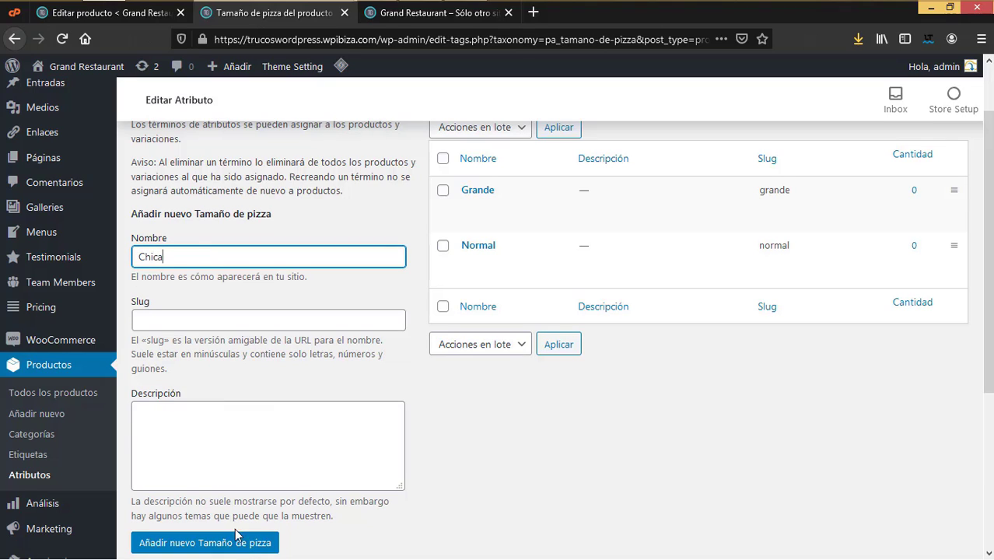
{"action": "left_click", "coordinate": [237, 542]}
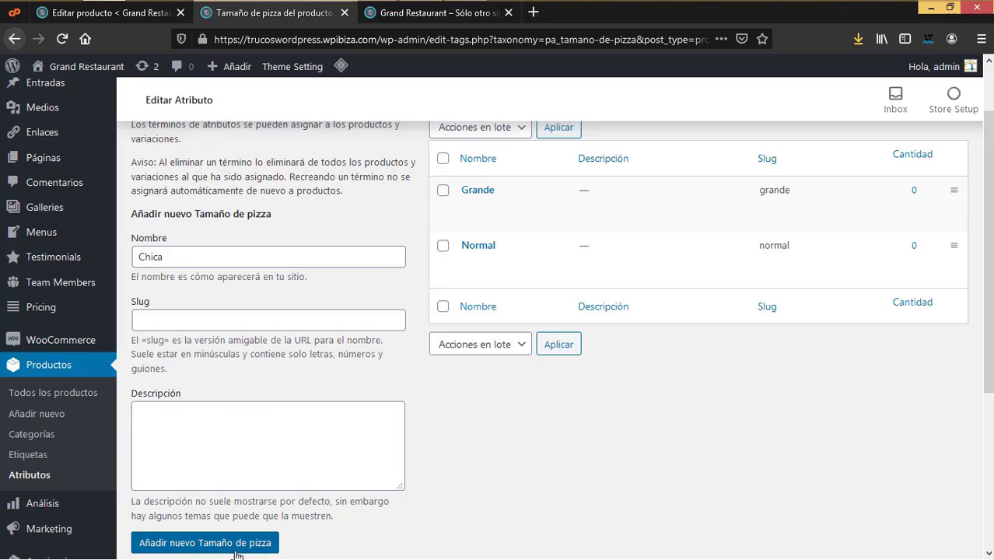
{"action": "left_click", "coordinate": [237, 549]}
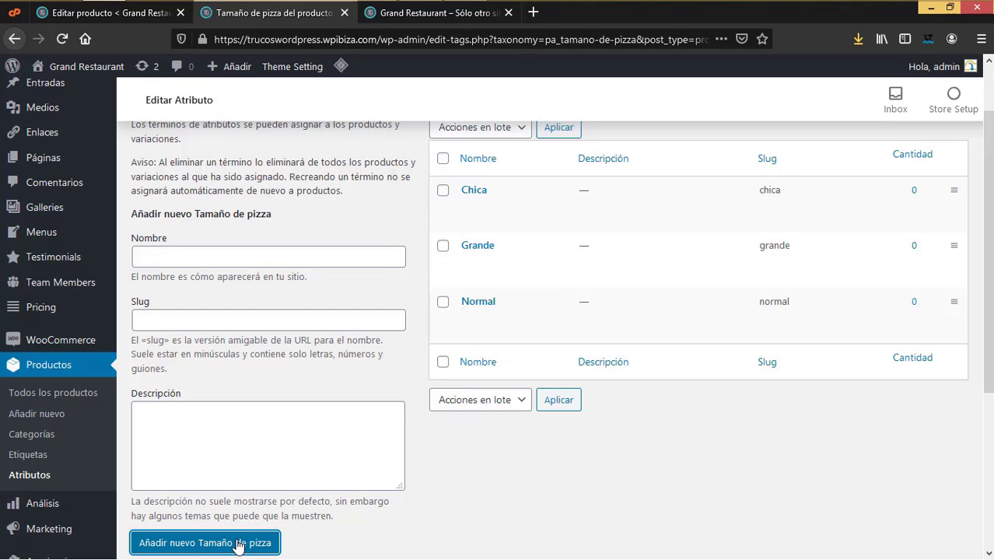
{"action": "left_click", "coordinate": [175, 255]}
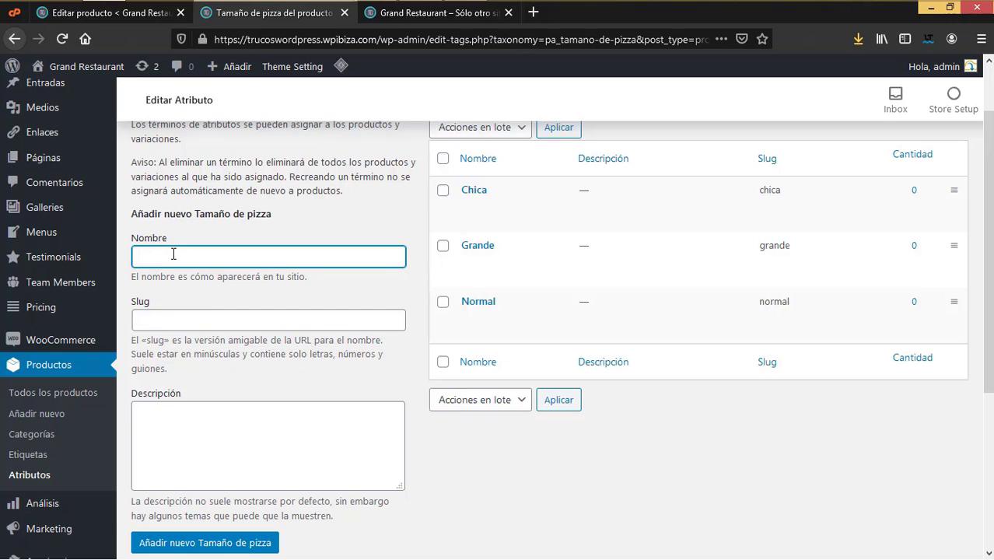
{"action": "type", "text": "Extragrande"}
{"action": "scroll", "coordinate": [273, 349], "scroll_direction": "down", "scroll_amount": 3}
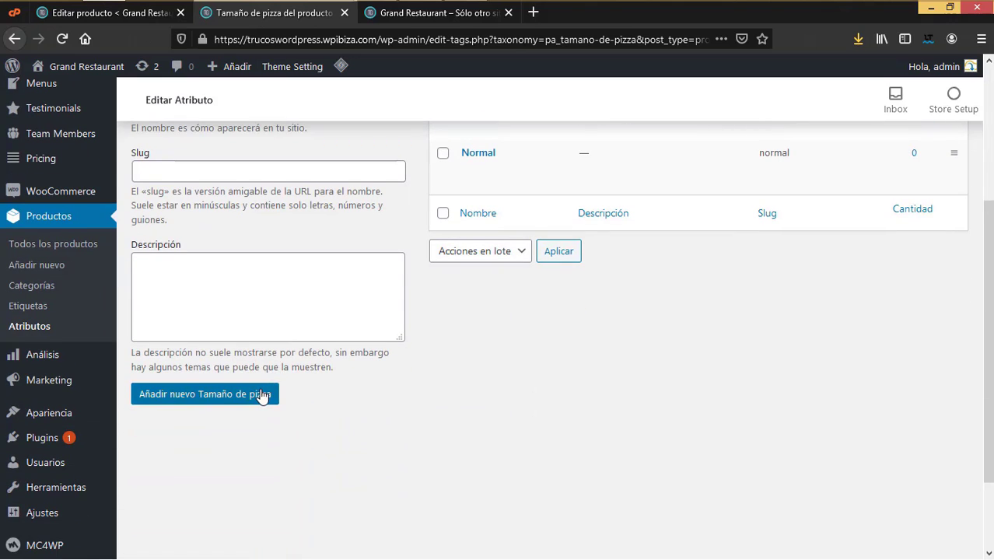
{"action": "scroll", "coordinate": [268, 374], "scroll_direction": "down", "scroll_amount": 2}
{"action": "left_click", "coordinate": [242, 319]}
{"action": "scroll", "coordinate": [452, 390], "scroll_direction": "up", "scroll_amount": 5}
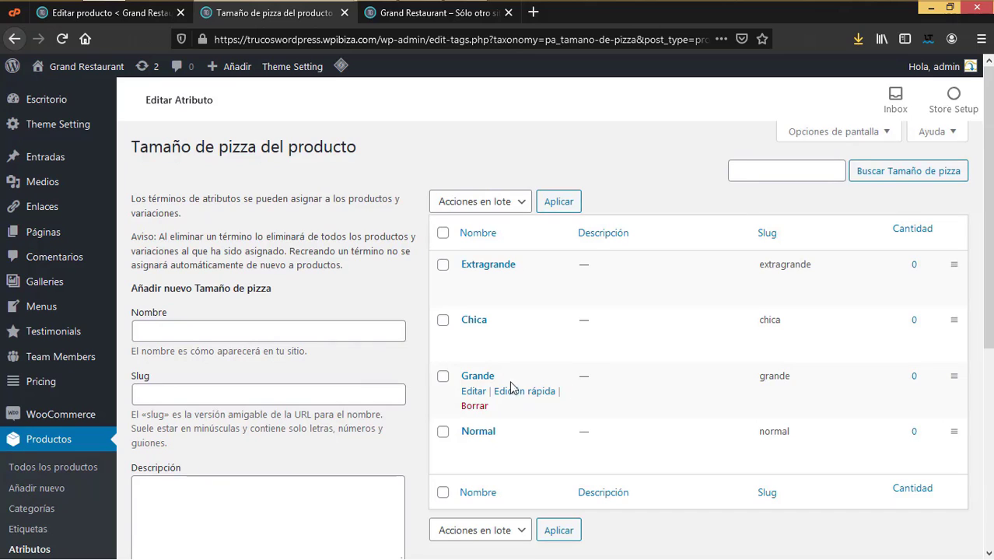
{"action": "scroll", "coordinate": [357, 391], "scroll_direction": "down", "scroll_amount": 3}
{"action": "scroll", "coordinate": [441, 228], "scroll_direction": "up", "scroll_amount": 3}
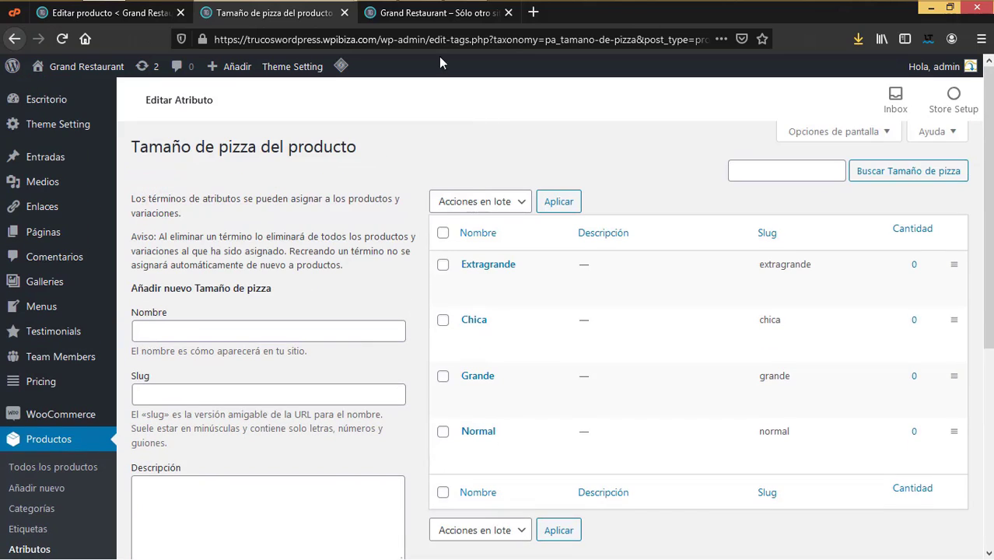
{"action": "left_click", "coordinate": [436, 12]}
Step: Reload the Baked Potato Pizza editor and add the Tamaño de pizza attribute under Atributos
{"action": "left_click", "coordinate": [59, 22]}
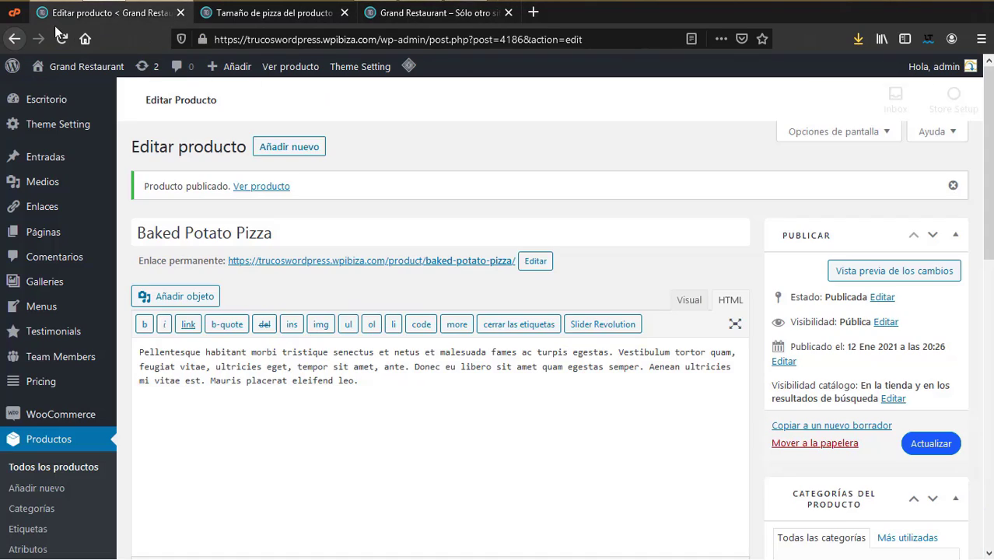
{"action": "left_click", "coordinate": [61, 38]}
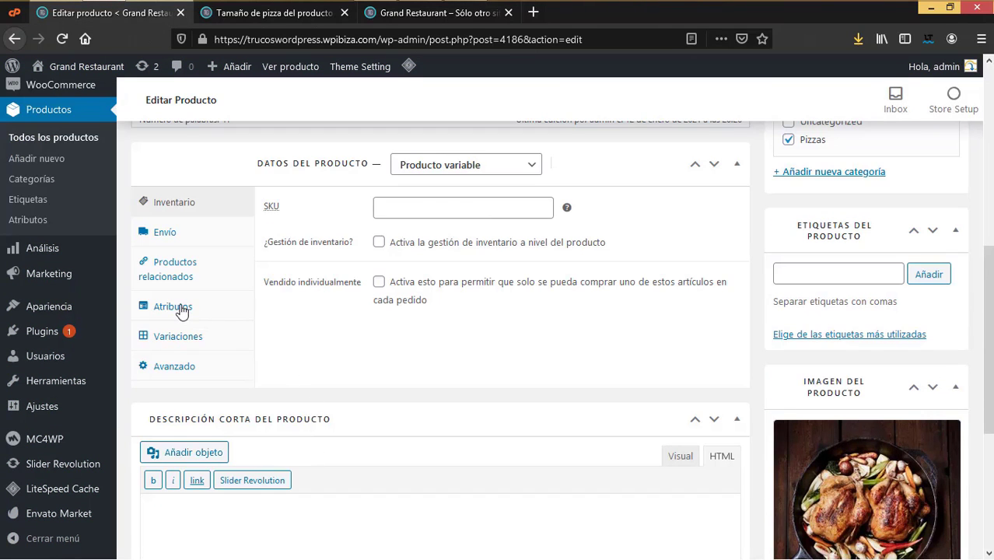
{"action": "left_click", "coordinate": [176, 308]}
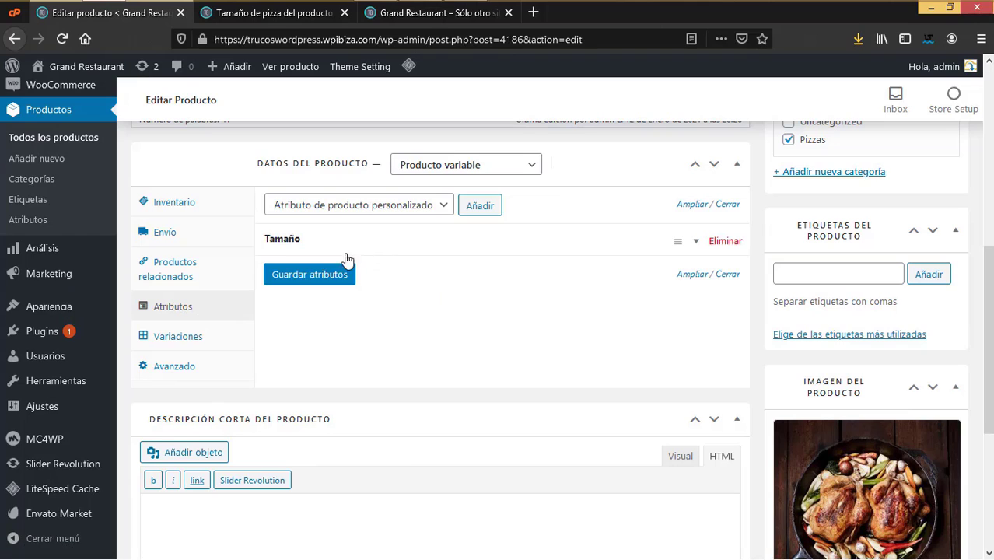
{"action": "left_click", "coordinate": [443, 205]}
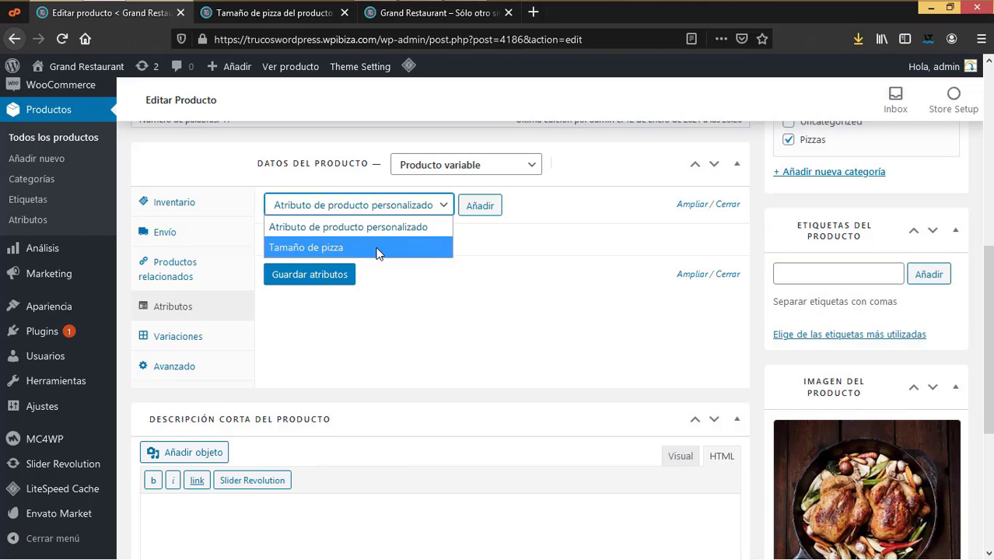
{"action": "left_click", "coordinate": [377, 248]}
{"action": "left_click", "coordinate": [477, 206]}
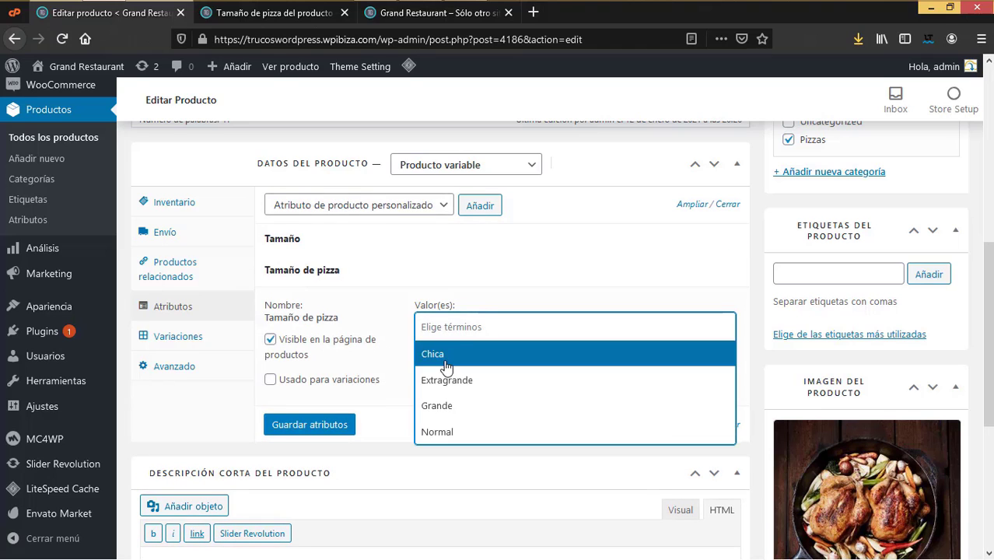
Step: Select Chica, Extragrande, Grande and Normal, enable 'Usado para variaciones', and save the attributes
{"action": "left_click", "coordinate": [441, 355]}
{"action": "left_click", "coordinate": [489, 329]}
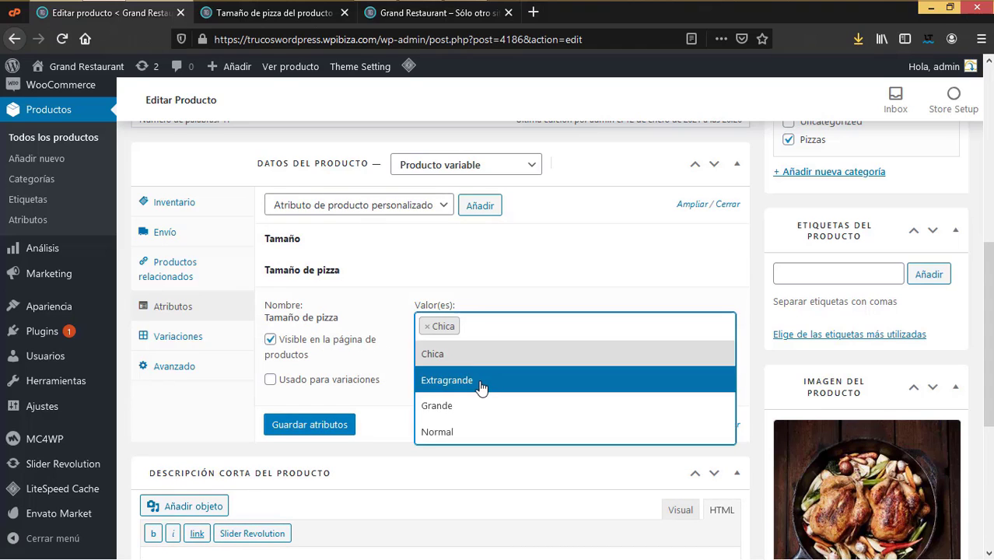
{"action": "left_click", "coordinate": [479, 381]}
{"action": "left_click", "coordinate": [557, 329]}
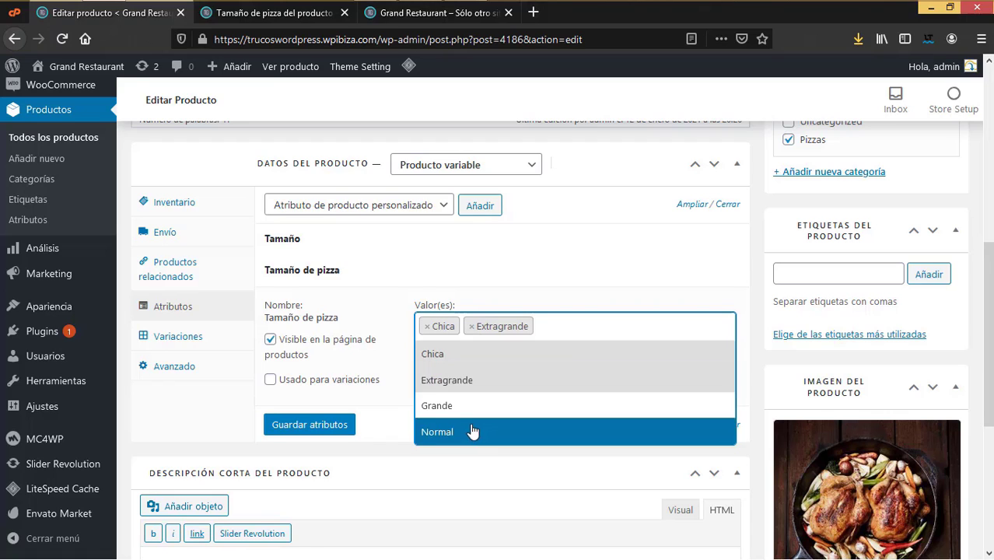
{"action": "left_click", "coordinate": [464, 381]}
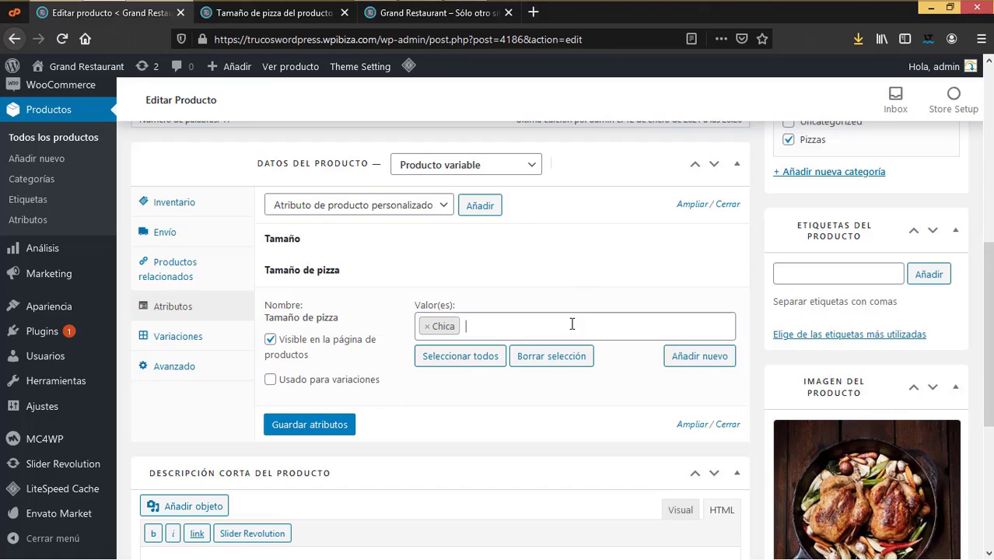
{"action": "left_click", "coordinate": [547, 327]}
{"action": "left_click", "coordinate": [466, 381]}
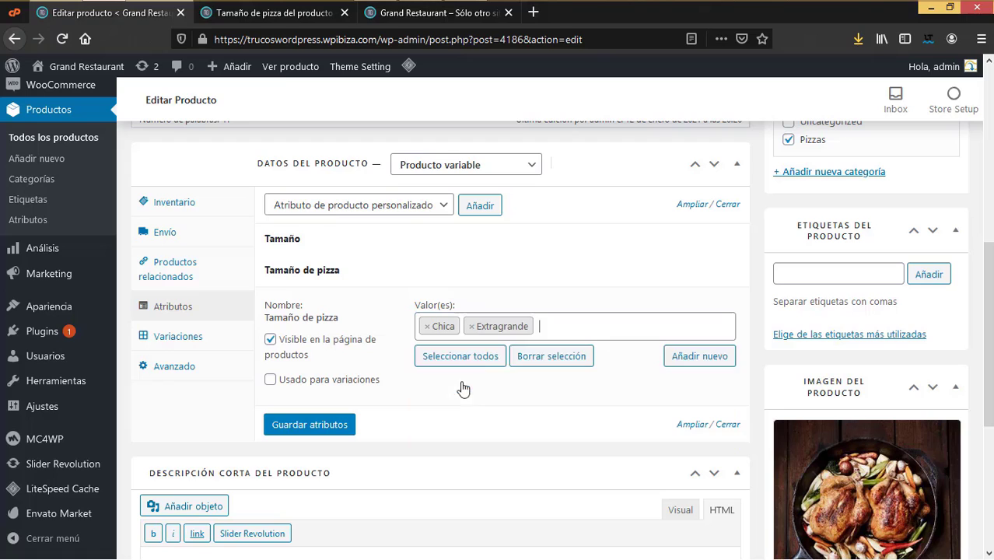
{"action": "left_click", "coordinate": [562, 333]}
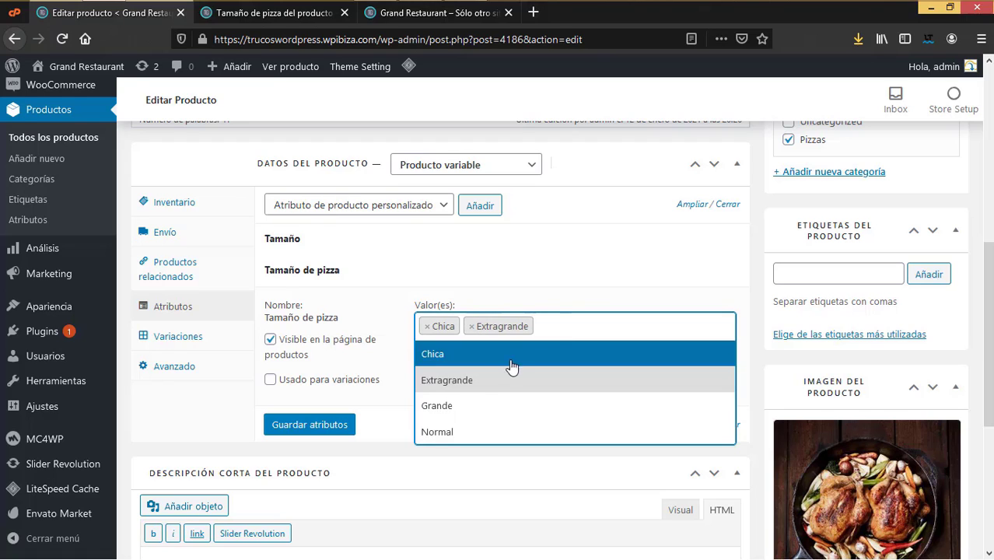
{"action": "left_click", "coordinate": [470, 405]}
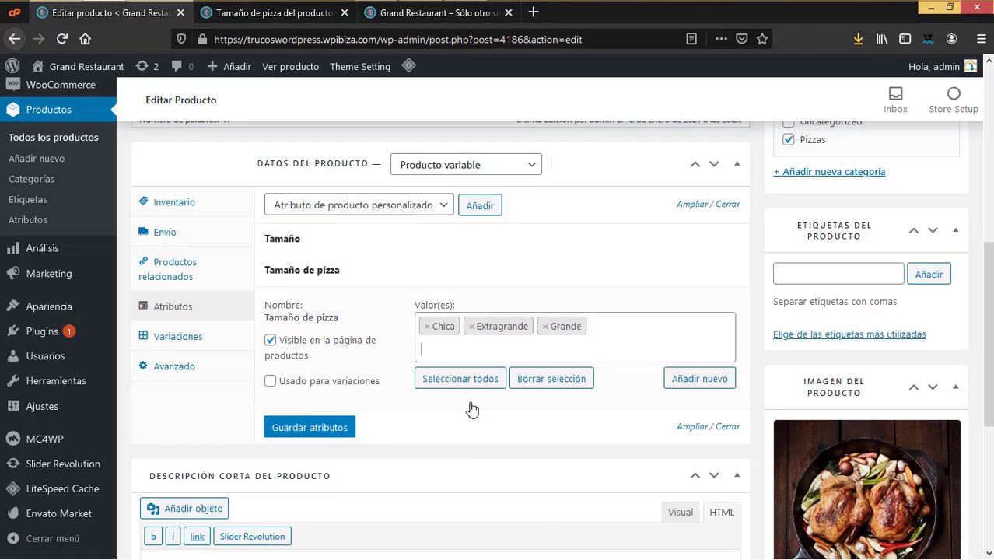
{"action": "left_click", "coordinate": [480, 343]}
{"action": "left_click", "coordinate": [435, 453]}
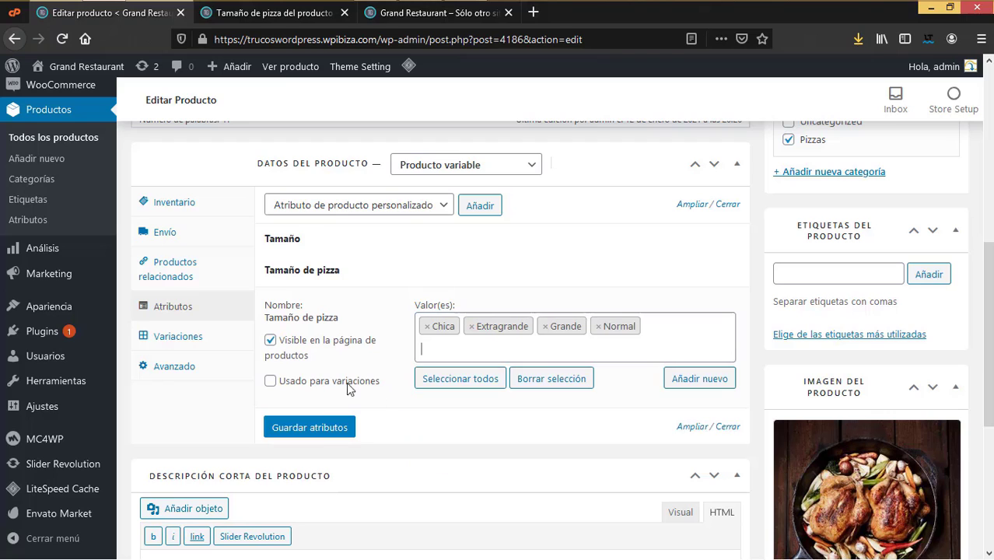
{"action": "left_click", "coordinate": [269, 382]}
{"action": "left_click", "coordinate": [309, 432]}
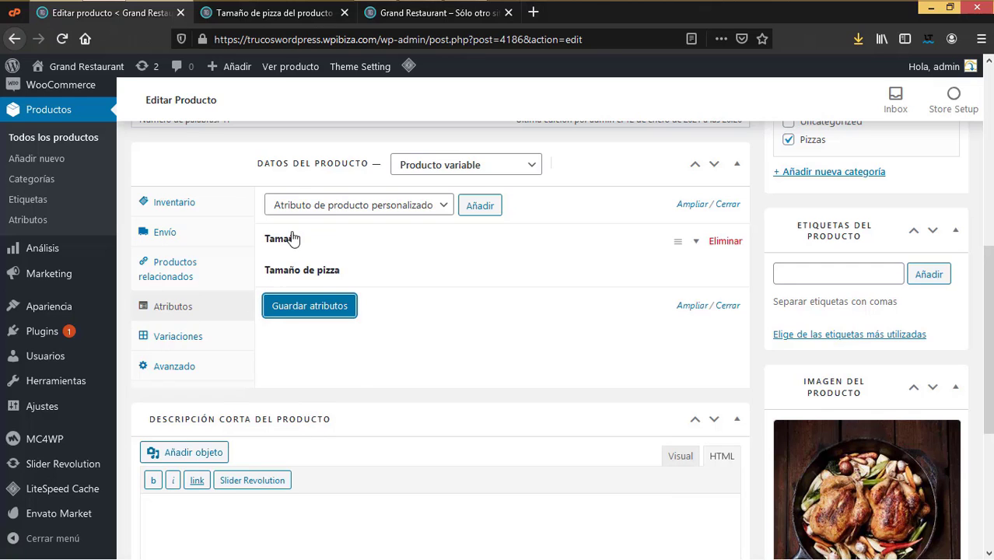
{"action": "left_click", "coordinate": [171, 340]}
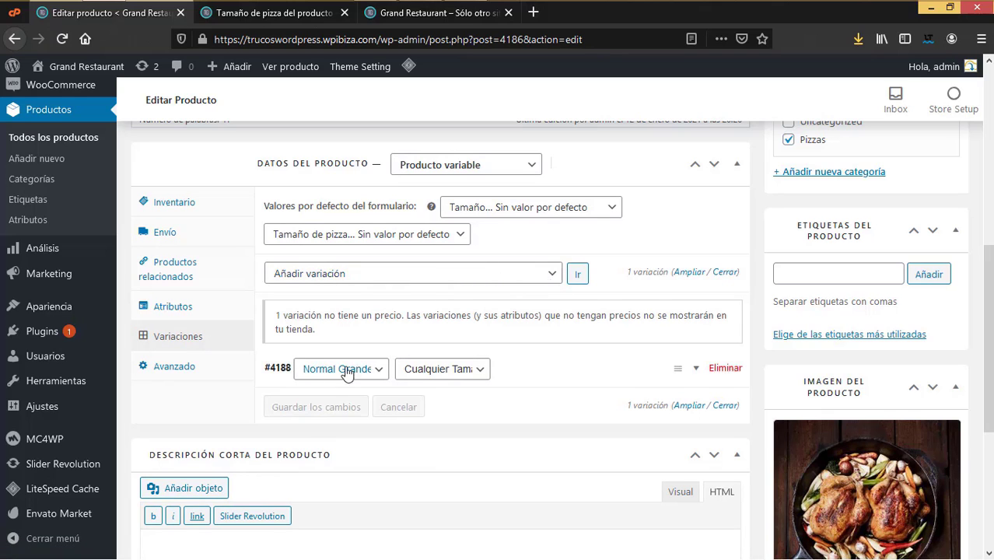
Step: Delete variation #4188, accepting the save prompt and confirming the deletion
{"action": "scroll", "coordinate": [356, 362], "scroll_direction": "down", "scroll_amount": 2}
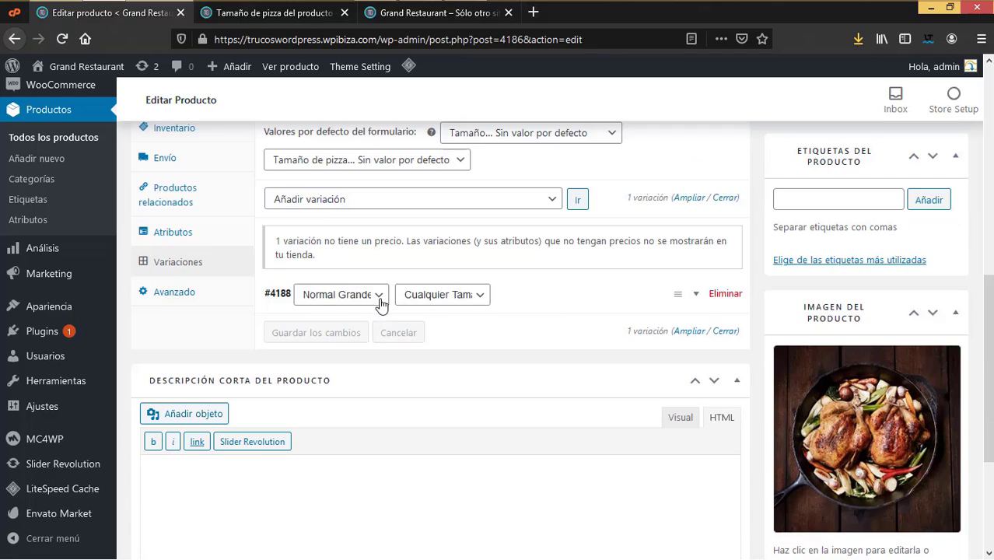
{"action": "left_click", "coordinate": [378, 297]}
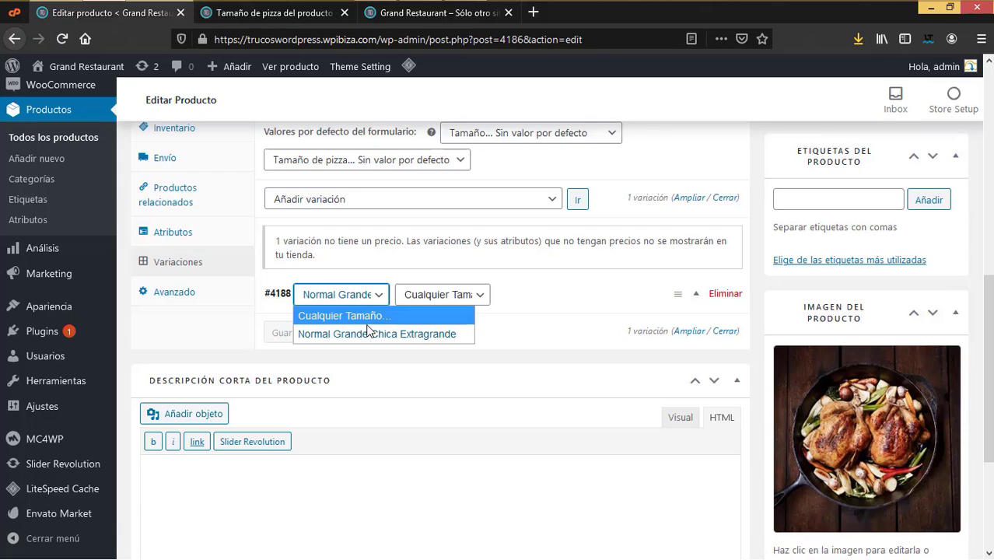
{"action": "left_click", "coordinate": [367, 319]}
{"action": "left_click", "coordinate": [364, 297]}
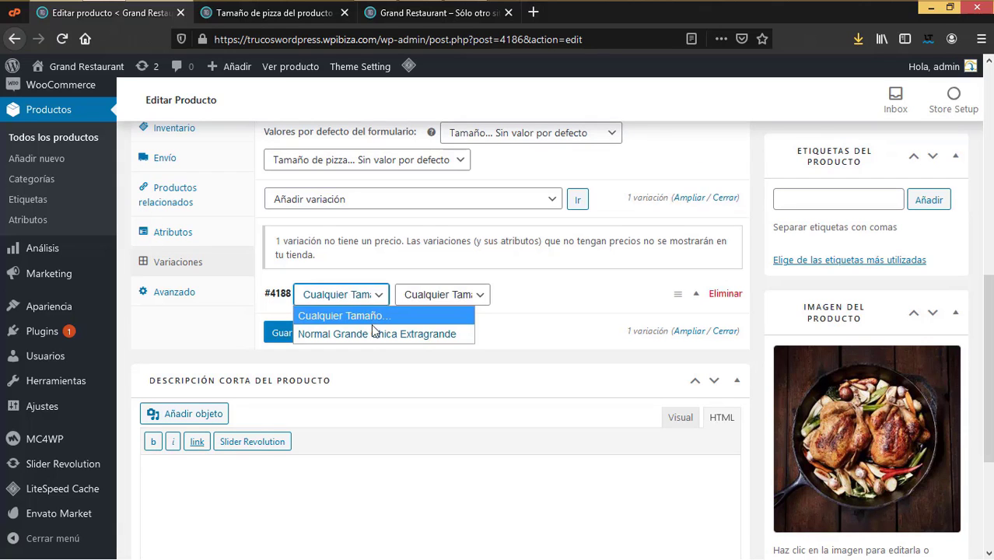
{"action": "left_click", "coordinate": [718, 293]}
{"action": "left_click", "coordinate": [714, 293]}
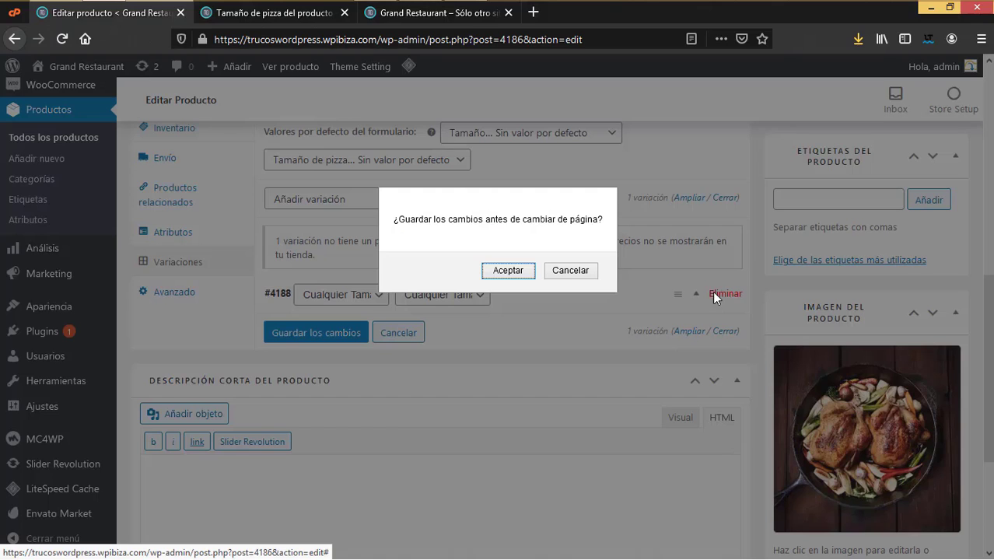
{"action": "left_click", "coordinate": [521, 272]}
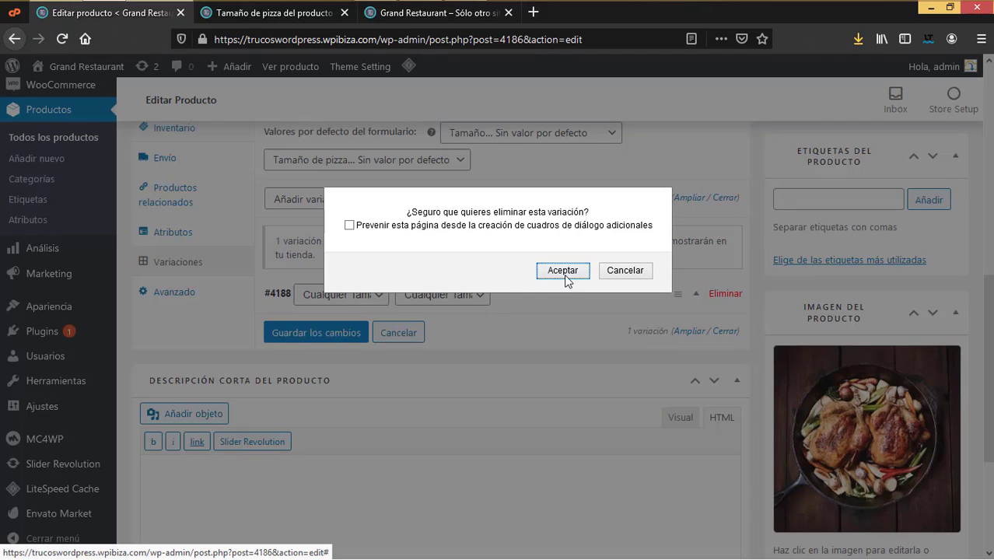
{"action": "left_click", "coordinate": [567, 278]}
Step: Add a single new variation #4189 and set its size to Chica
{"action": "left_click", "coordinate": [465, 356]}
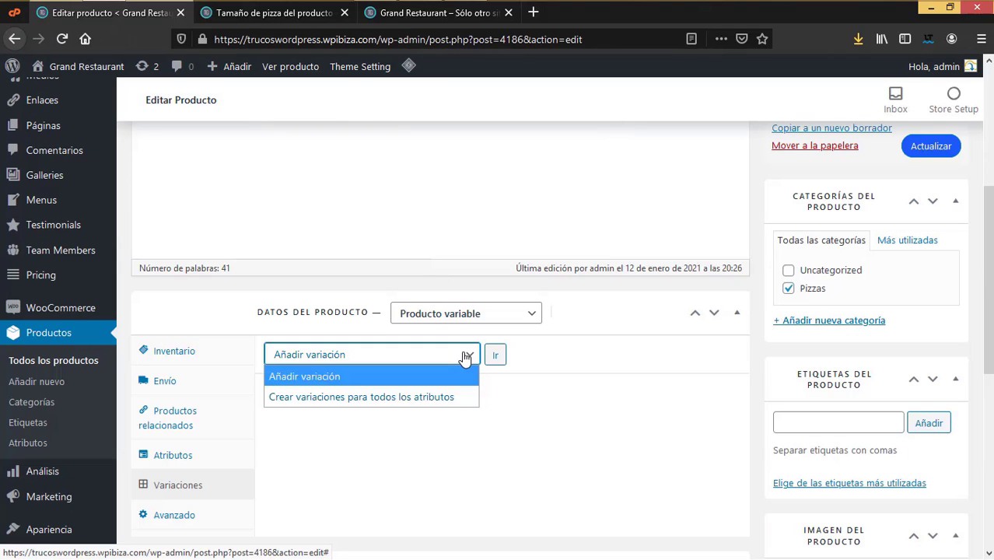
{"action": "left_click", "coordinate": [426, 375]}
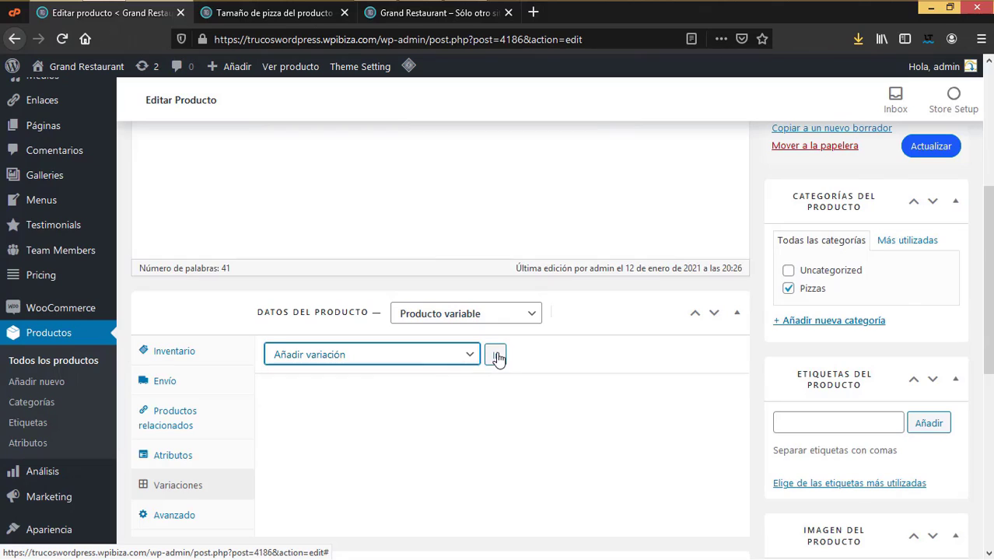
{"action": "left_click", "coordinate": [495, 356]}
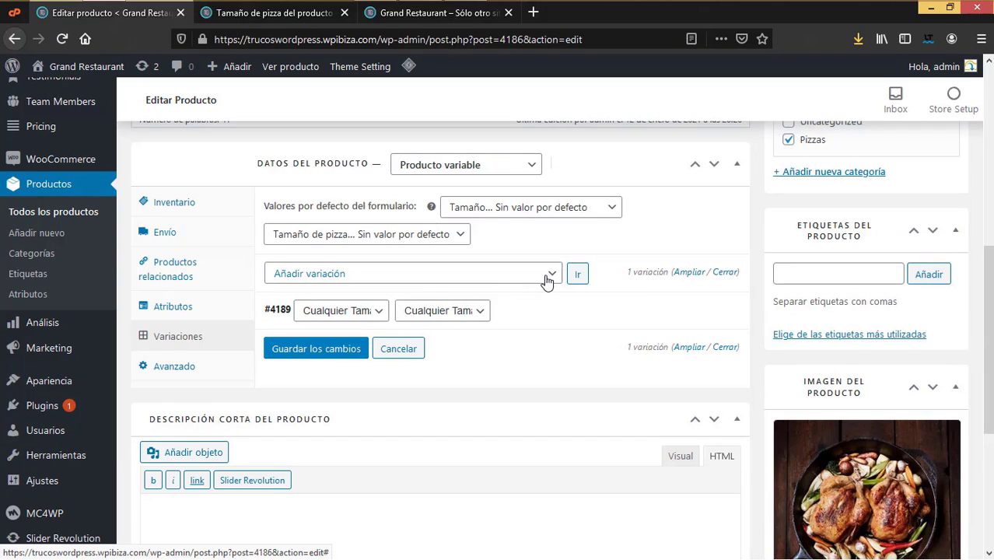
{"action": "left_click", "coordinate": [372, 315]}
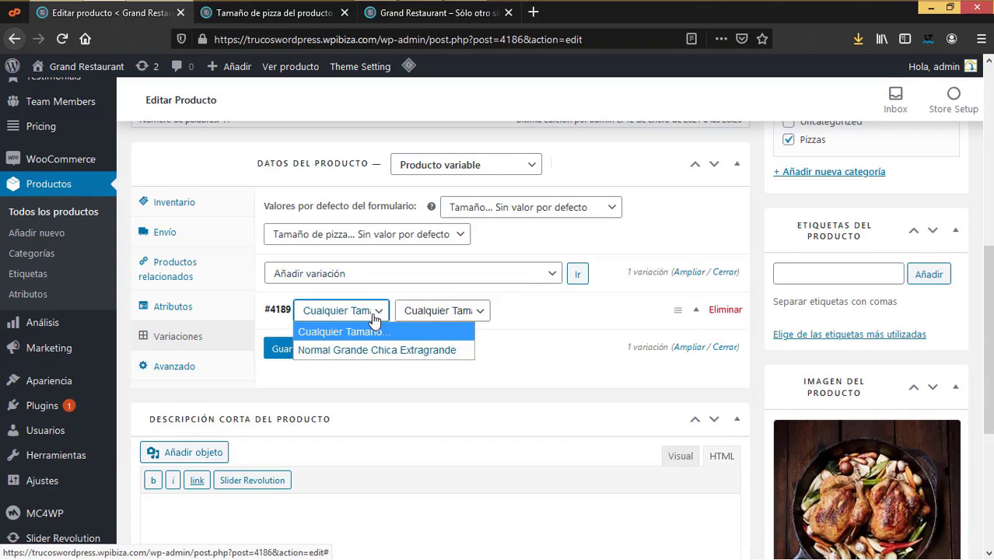
{"action": "left_click", "coordinate": [447, 315]}
{"action": "left_click", "coordinate": [449, 316]}
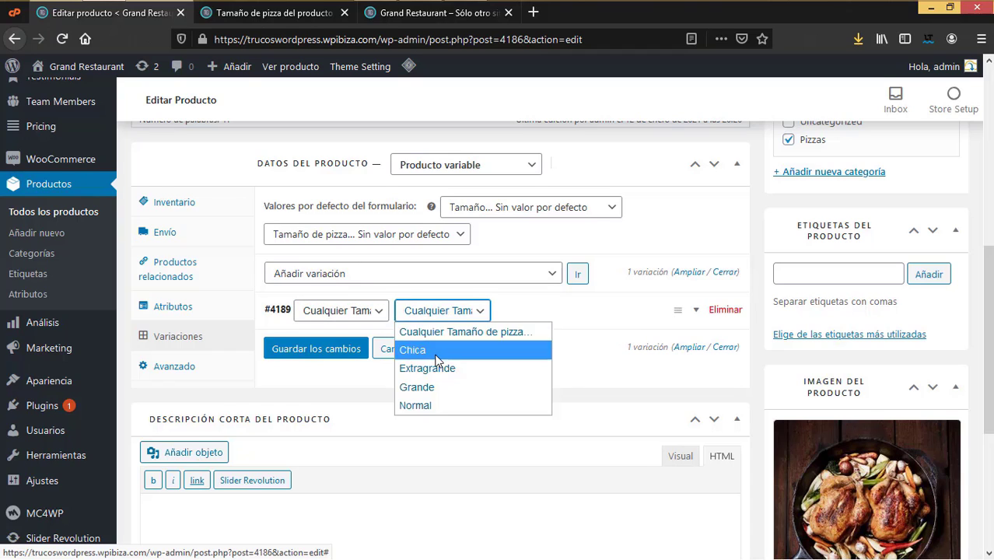
{"action": "left_click", "coordinate": [439, 351]}
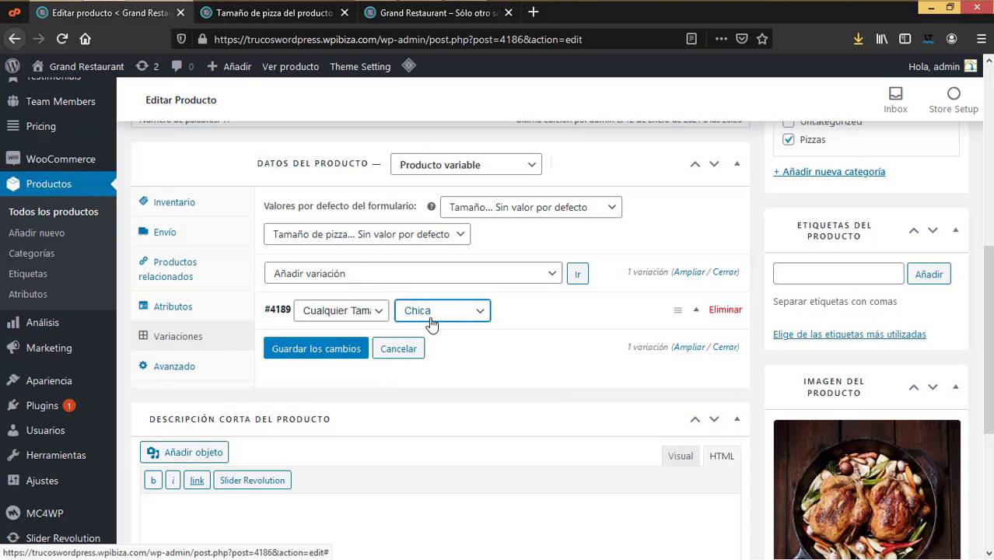
Step: Check the pizza sizes on the live site and save variation #4189 priced at 8
{"action": "left_click", "coordinate": [695, 315]}
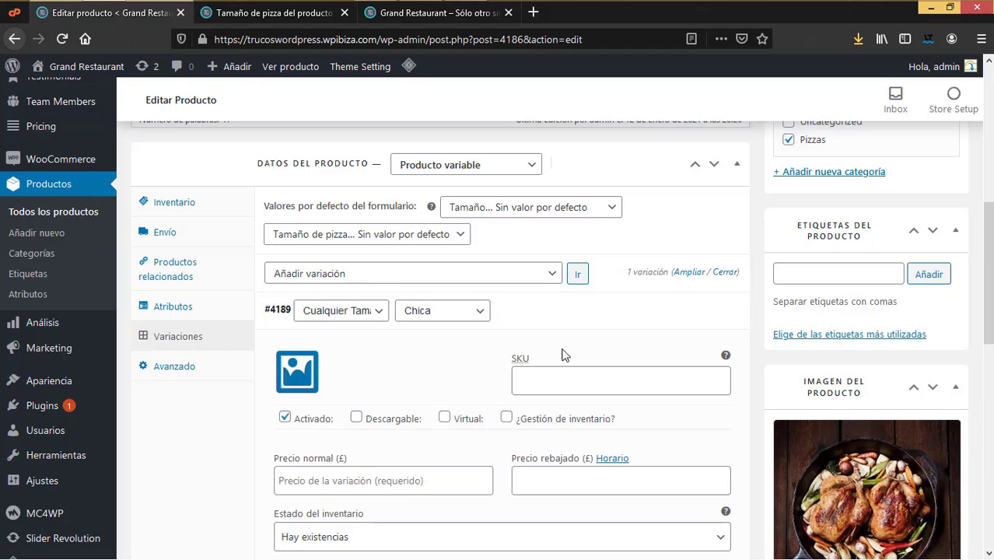
{"action": "scroll", "coordinate": [502, 412], "scroll_direction": "down", "scroll_amount": 1}
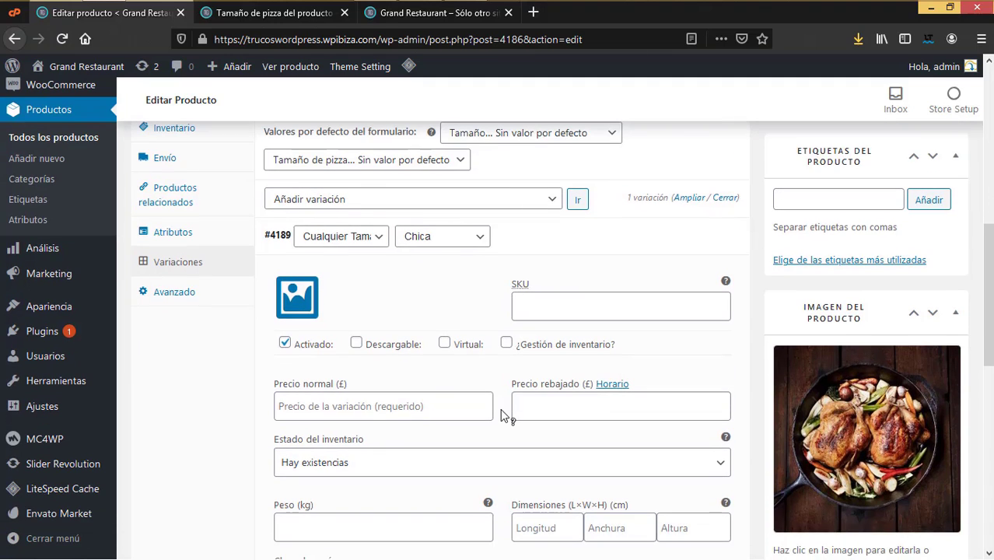
{"action": "left_click", "coordinate": [448, 405]}
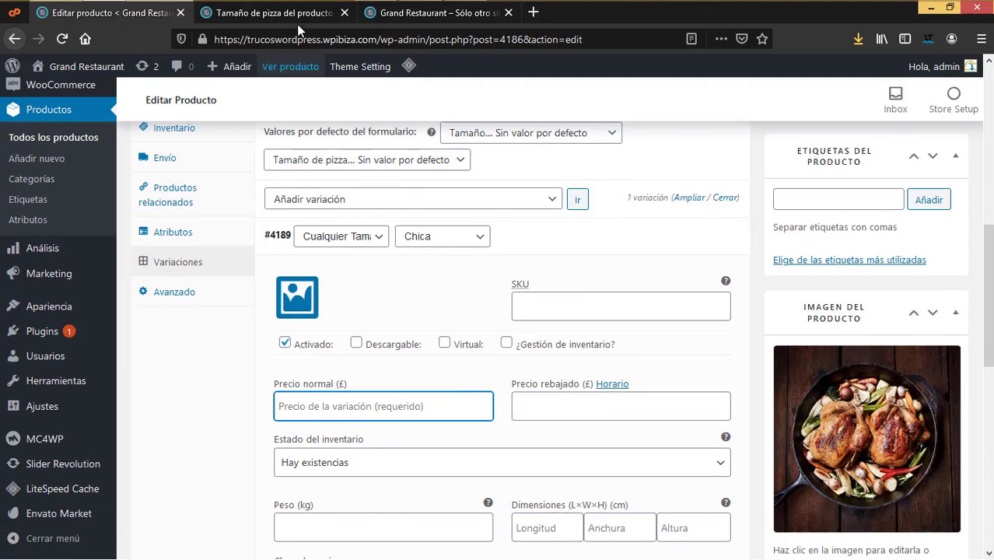
{"action": "left_click", "coordinate": [272, 12]}
{"action": "left_click", "coordinate": [412, 13]}
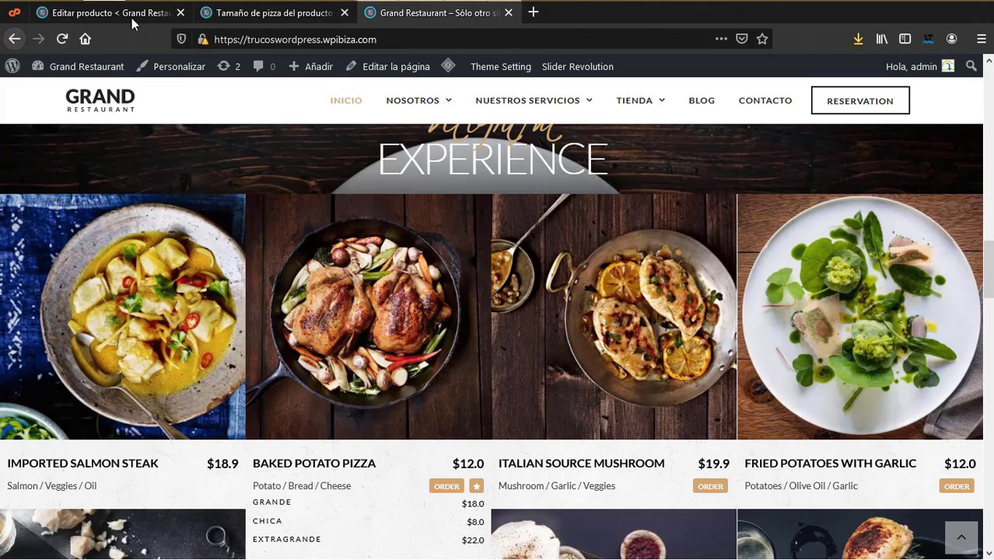
{"action": "left_click", "coordinate": [109, 15]}
{"action": "scroll", "coordinate": [711, 490], "scroll_direction": "down", "scroll_amount": 3}
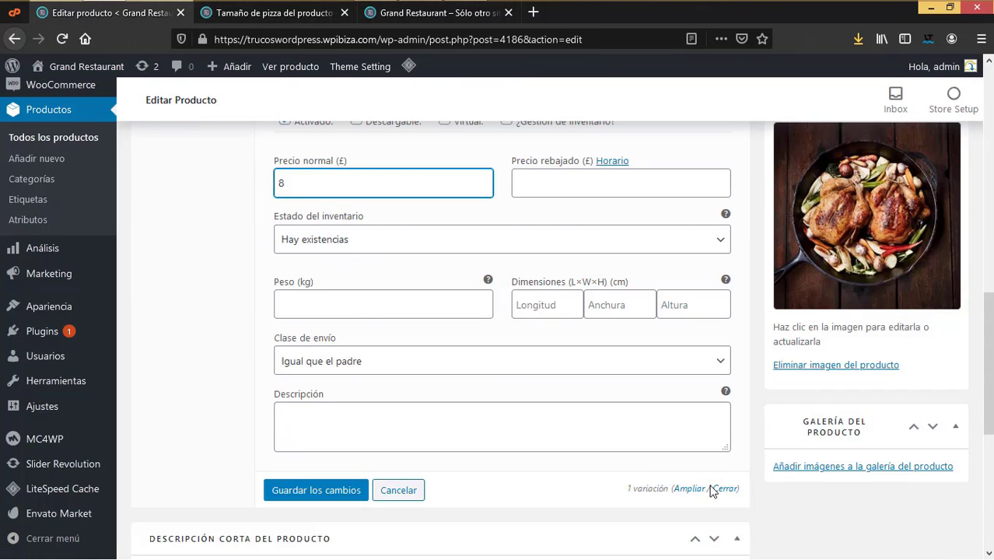
{"action": "left_click", "coordinate": [343, 495]}
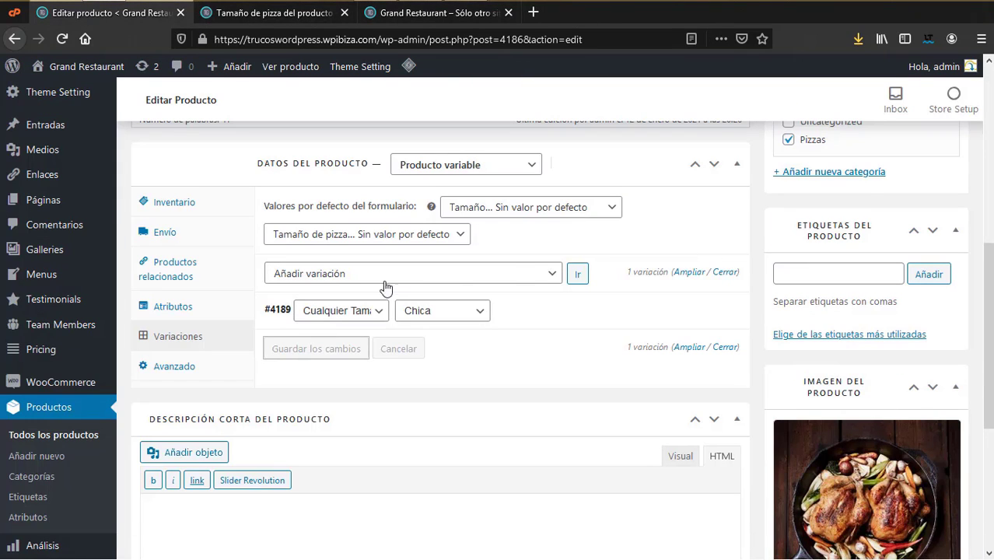
Step: Add another variation and change variation #4189 to the Extragrande size
{"action": "left_click", "coordinate": [582, 278]}
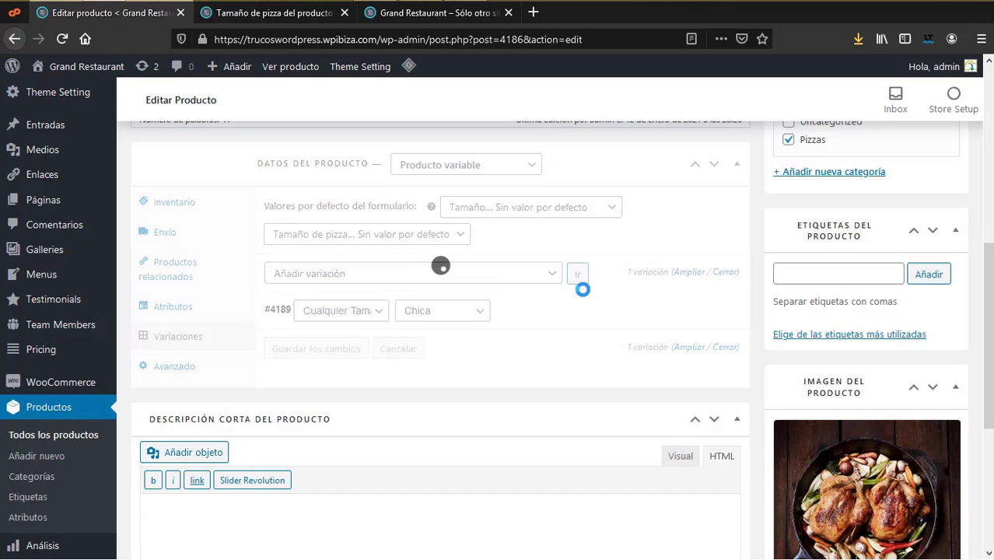
{"action": "left_click", "coordinate": [472, 351]}
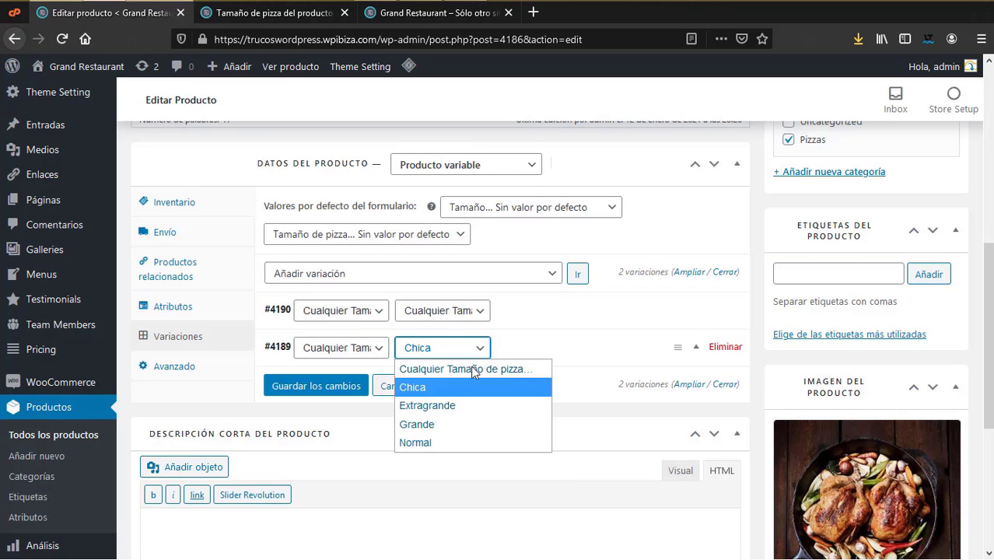
{"action": "left_click", "coordinate": [458, 405]}
{"action": "left_click", "coordinate": [698, 348]}
{"action": "scroll", "coordinate": [328, 443], "scroll_direction": "down", "scroll_amount": 1}
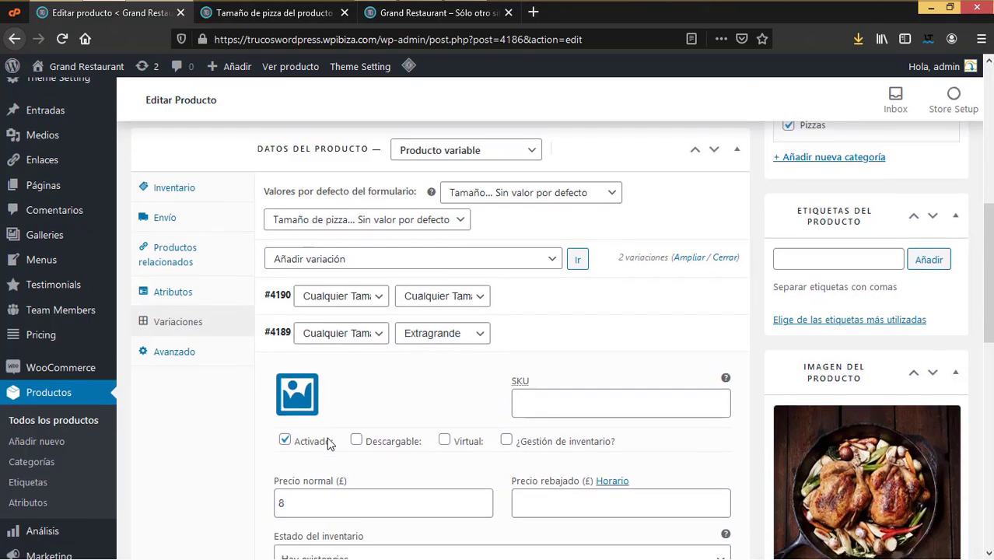
{"action": "scroll", "coordinate": [327, 444], "scroll_direction": "down", "scroll_amount": 1}
Step: Replace #4189's price 8 with 22, save it, and add a third variation
{"action": "left_click", "coordinate": [411, 13]}
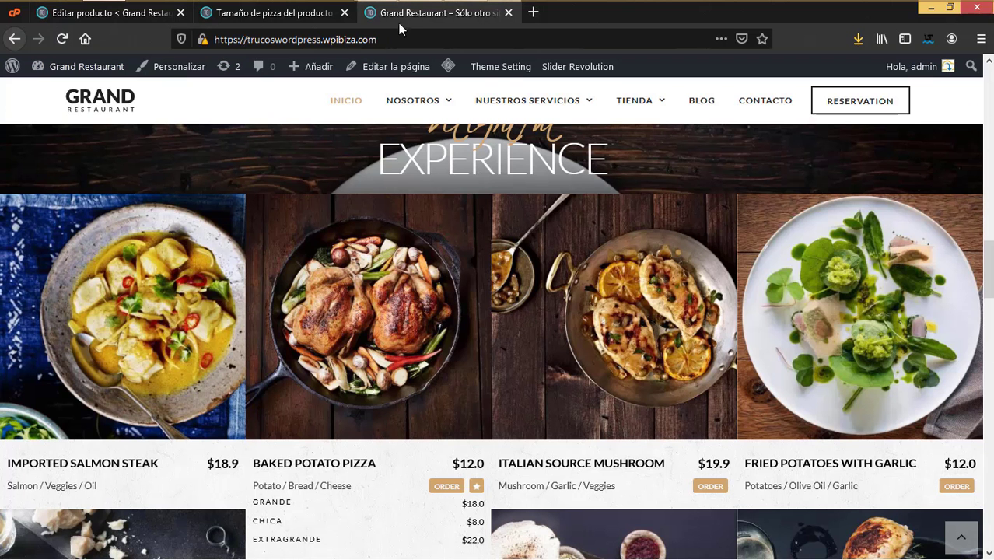
{"action": "left_click", "coordinate": [133, 13]}
{"action": "double_click", "coordinate": [252, 445]}
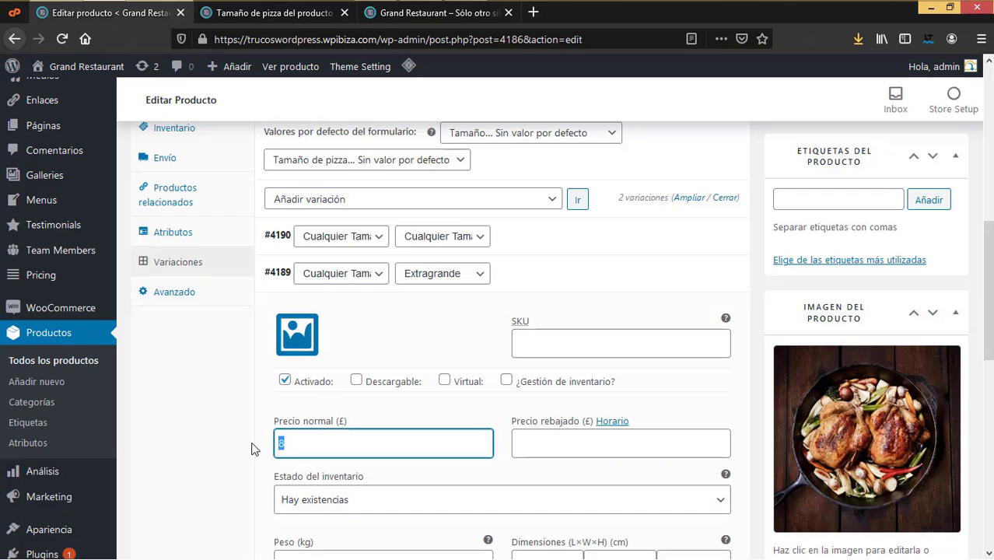
{"action": "type", "text": "22"}
{"action": "scroll", "coordinate": [311, 459], "scroll_direction": "down", "scroll_amount": 4}
{"action": "left_click", "coordinate": [311, 454]}
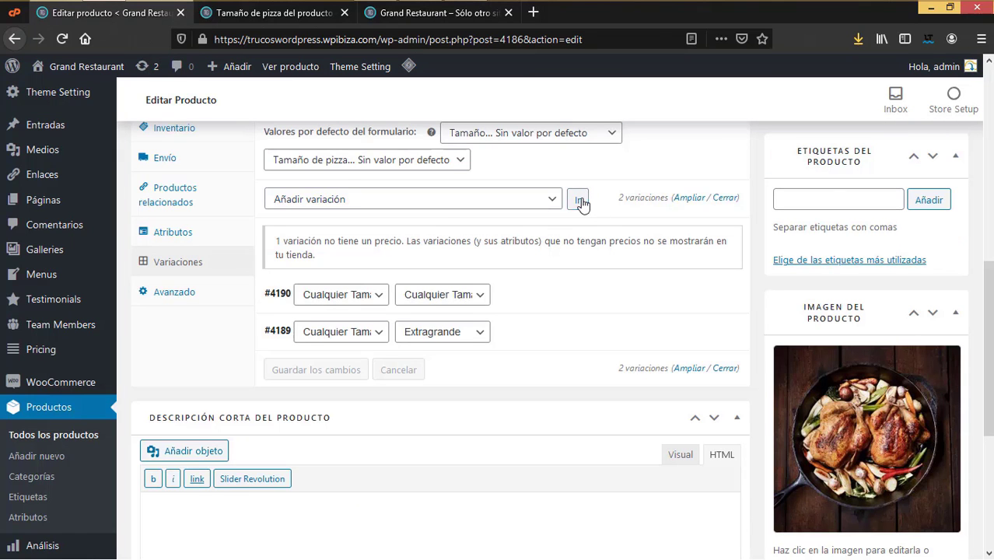
{"action": "left_click", "coordinate": [579, 201]}
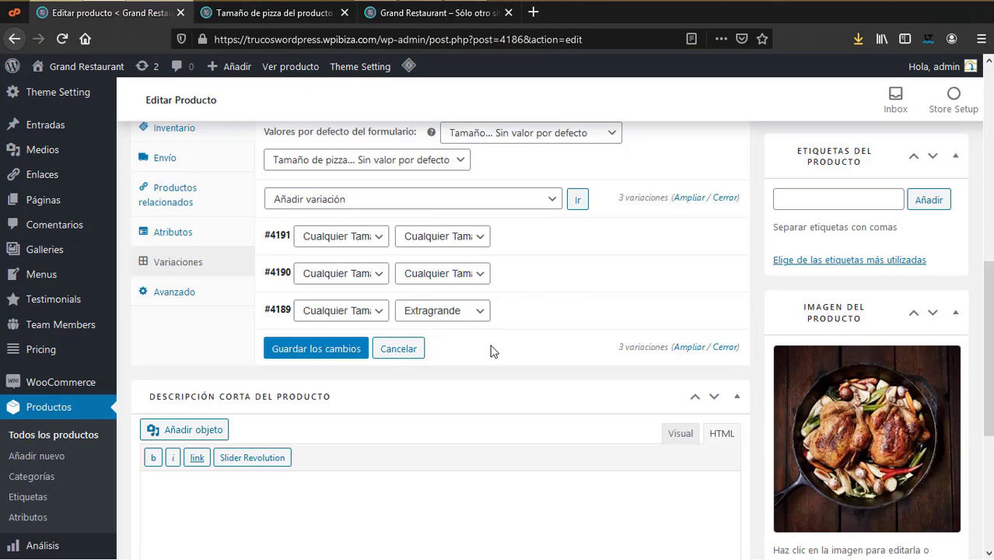
Step: Set variation #4191 to Chica and variation #4190 to Extragrande
{"action": "left_click", "coordinate": [443, 236]}
{"action": "left_click", "coordinate": [436, 271]}
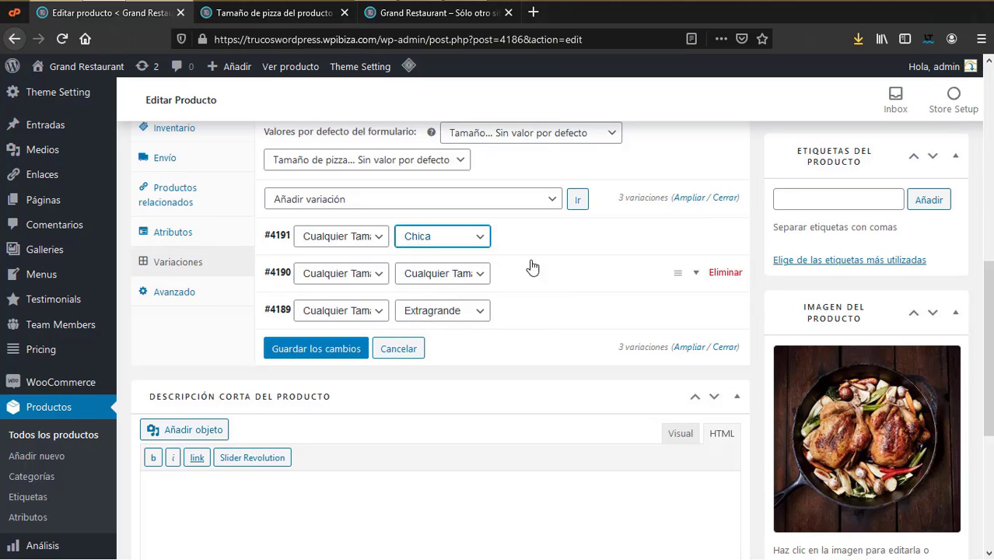
{"action": "left_click", "coordinate": [480, 276]}
{"action": "left_click", "coordinate": [426, 332]}
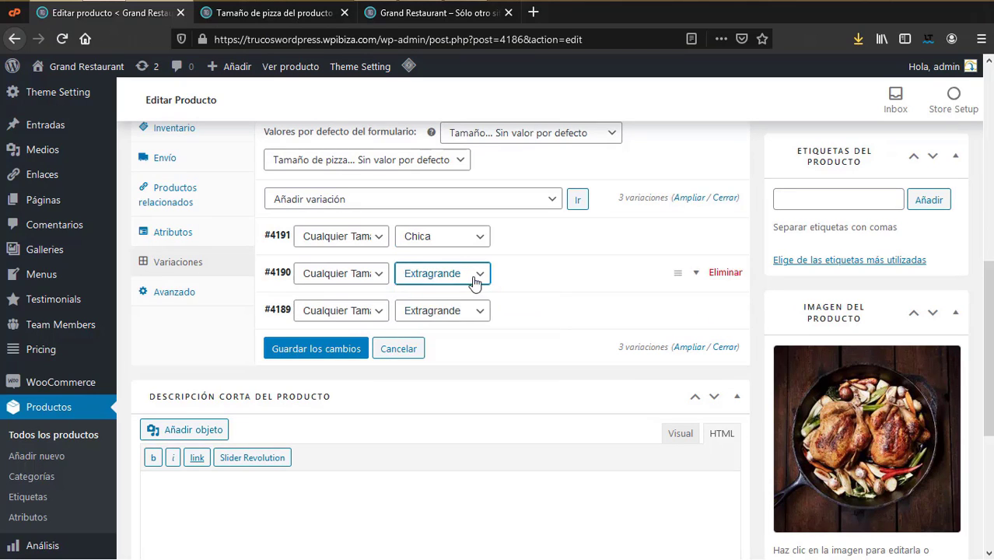
{"action": "left_click", "coordinate": [697, 274]}
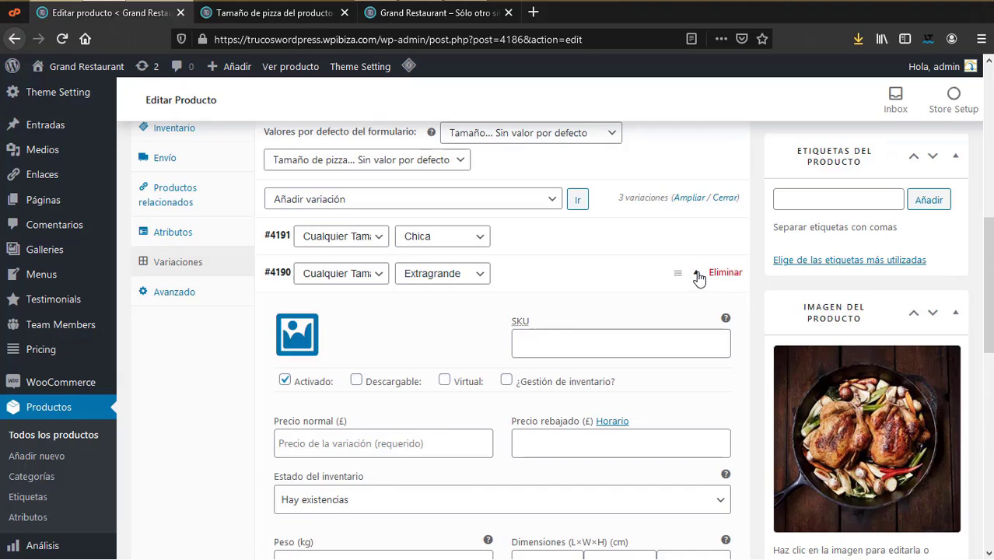
{"action": "scroll", "coordinate": [639, 393], "scroll_direction": "down", "scroll_amount": 4}
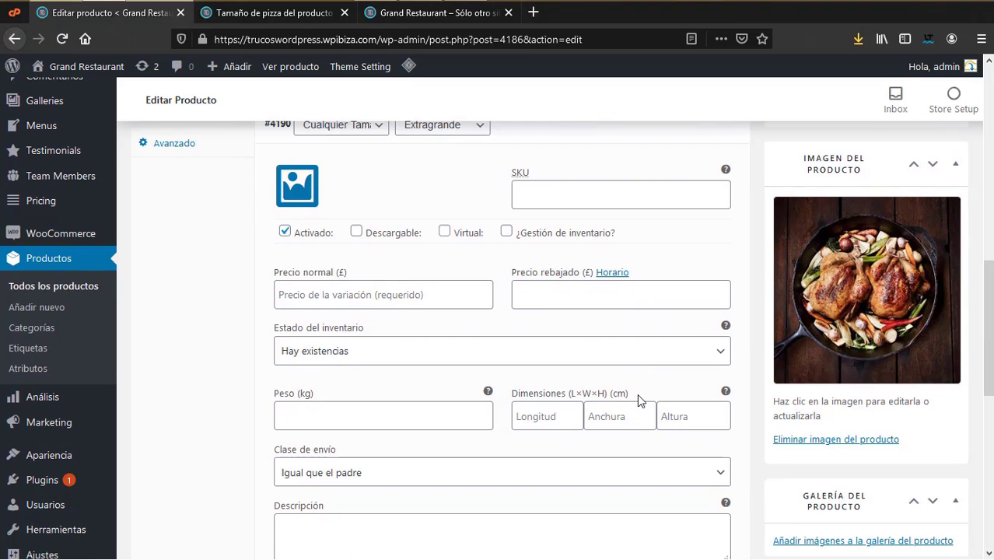
{"action": "scroll", "coordinate": [637, 394], "scroll_direction": "up", "scroll_amount": 6}
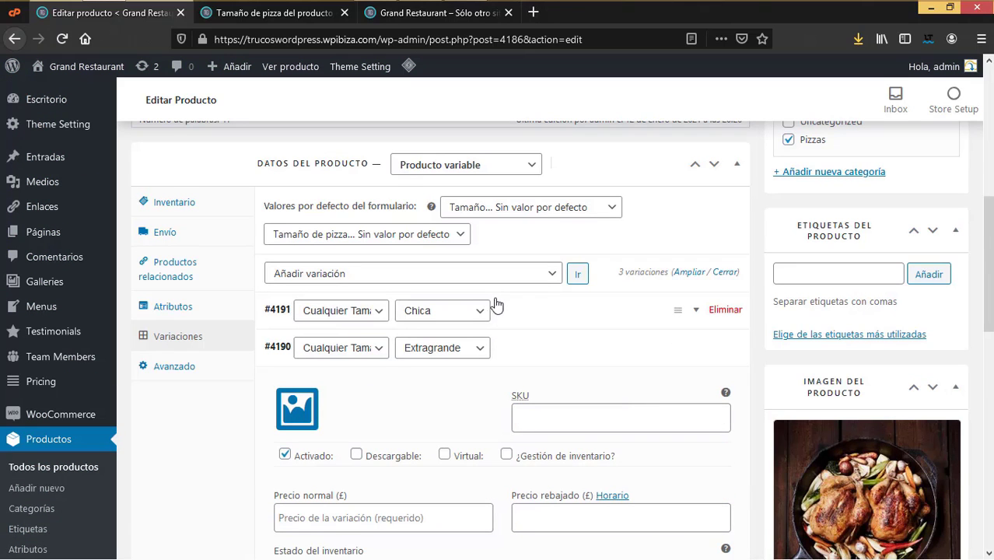
{"action": "left_click", "coordinate": [477, 311]}
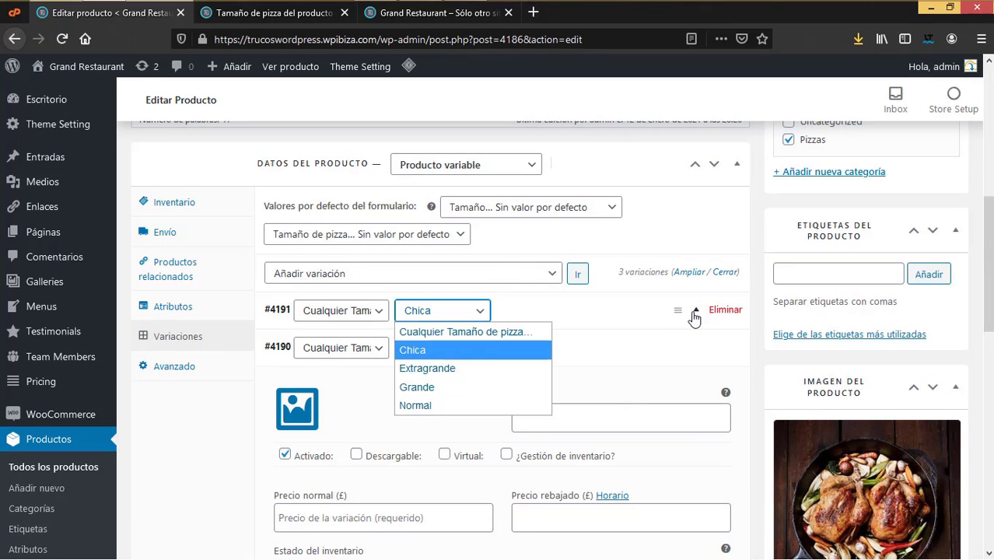
{"action": "left_click", "coordinate": [655, 347]}
{"action": "left_click", "coordinate": [655, 347]}
Step: After checking sizes on the live site, price the Chica variation #4191 at 8
{"action": "left_click", "coordinate": [272, 12]}
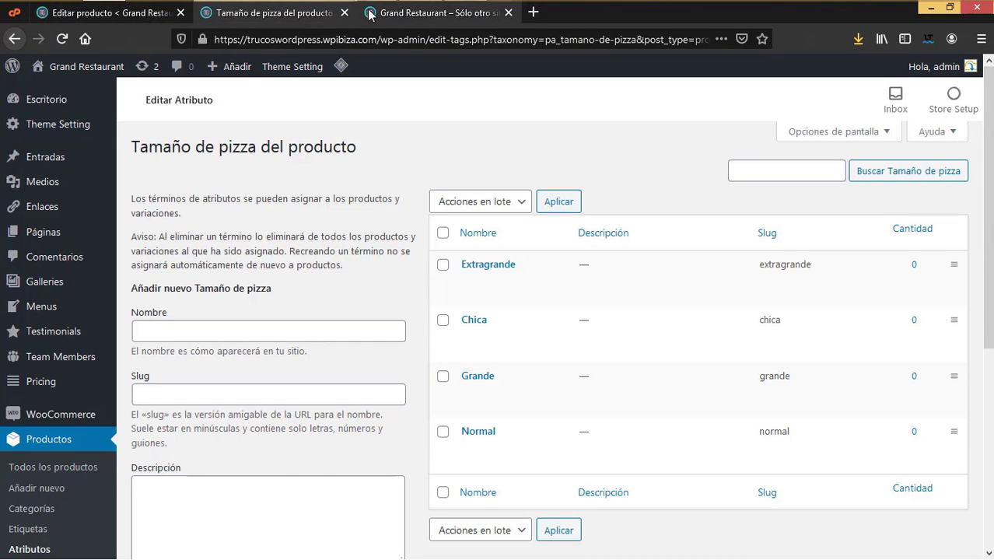
{"action": "left_click", "coordinate": [431, 12]}
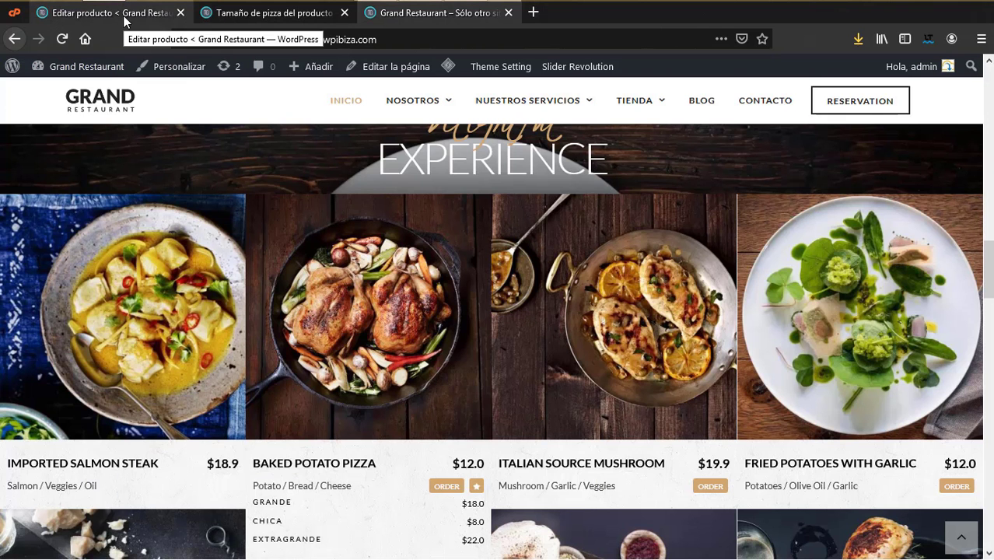
{"action": "left_click", "coordinate": [124, 15]}
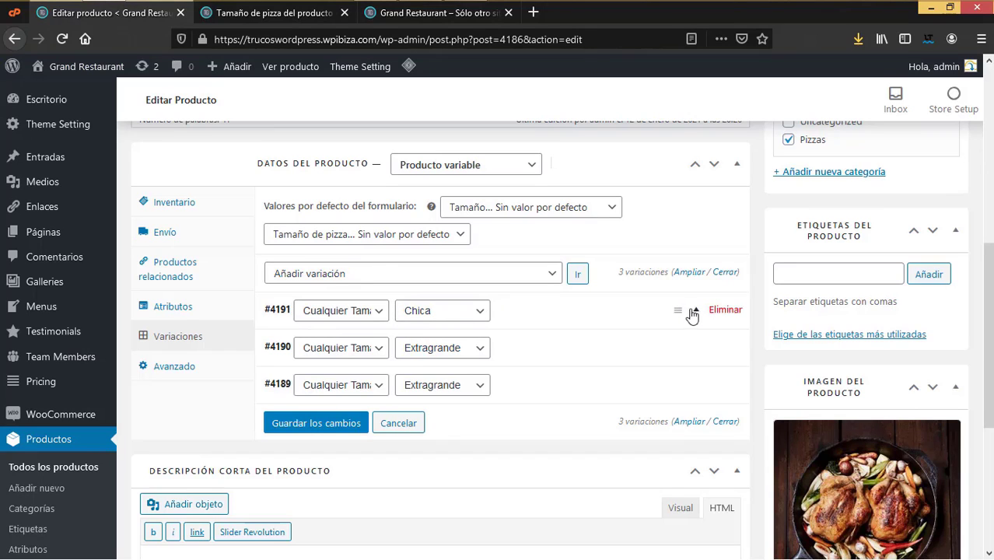
{"action": "left_click", "coordinate": [697, 315]}
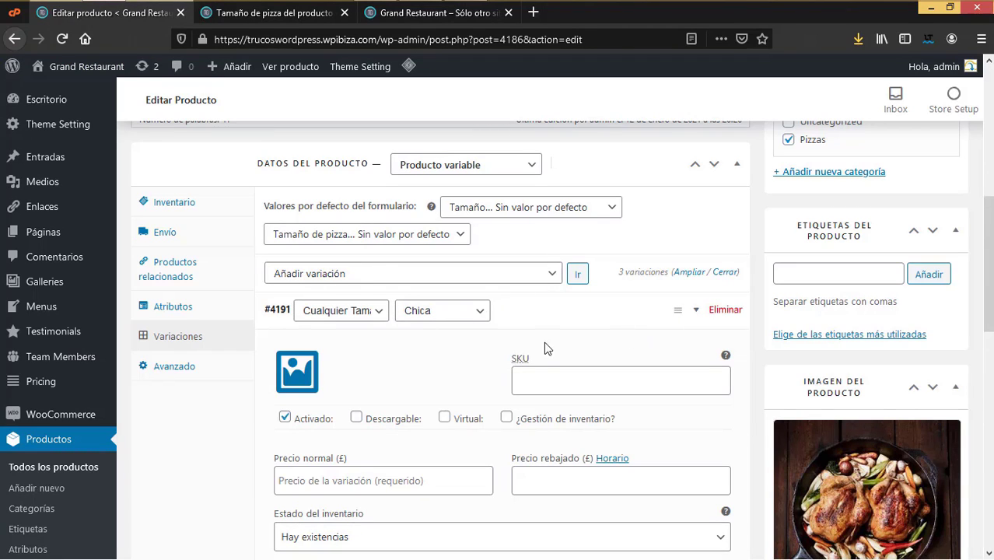
{"action": "left_click", "coordinate": [335, 480]}
{"action": "type", "text": "8"}
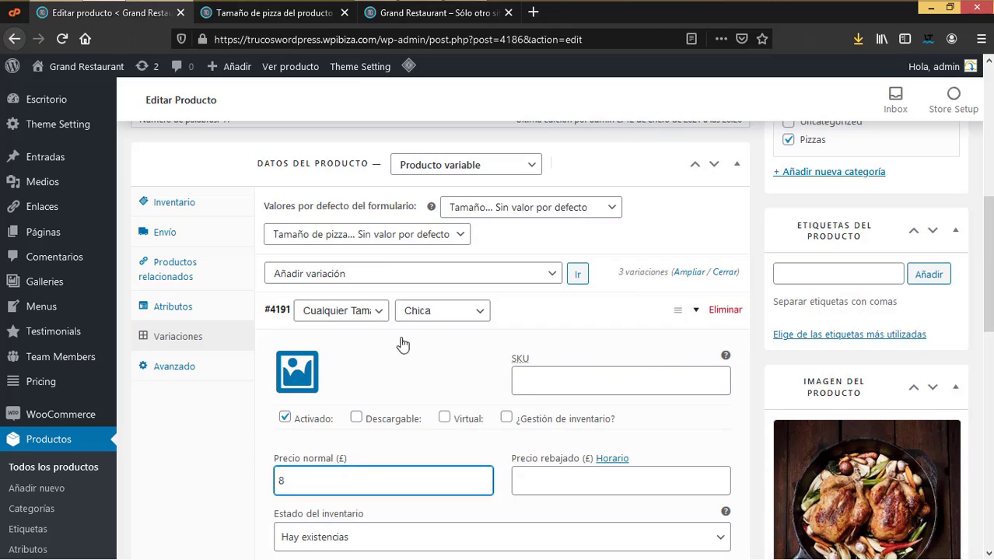
{"action": "scroll", "coordinate": [391, 389], "scroll_direction": "down", "scroll_amount": 5}
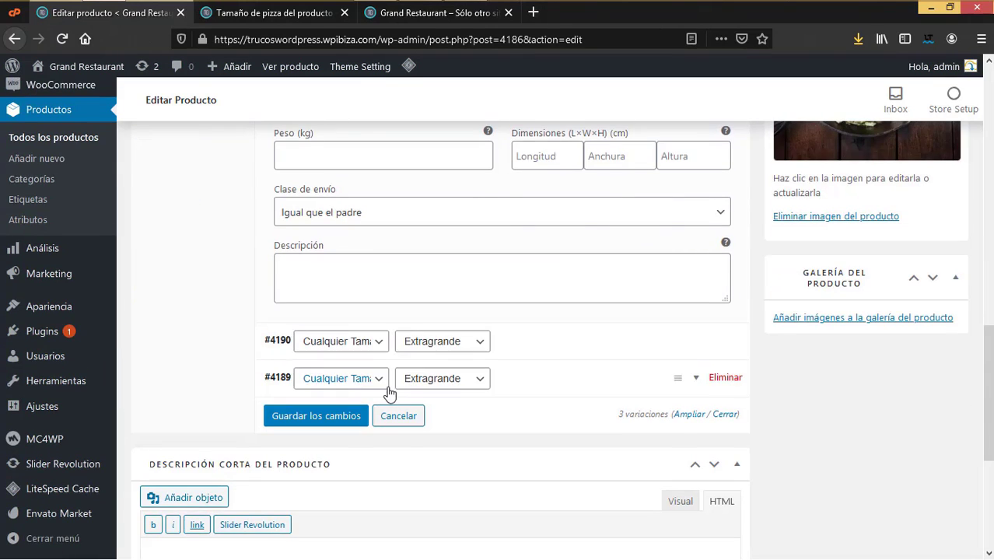
{"action": "scroll", "coordinate": [389, 387], "scroll_direction": "up", "scroll_amount": 5}
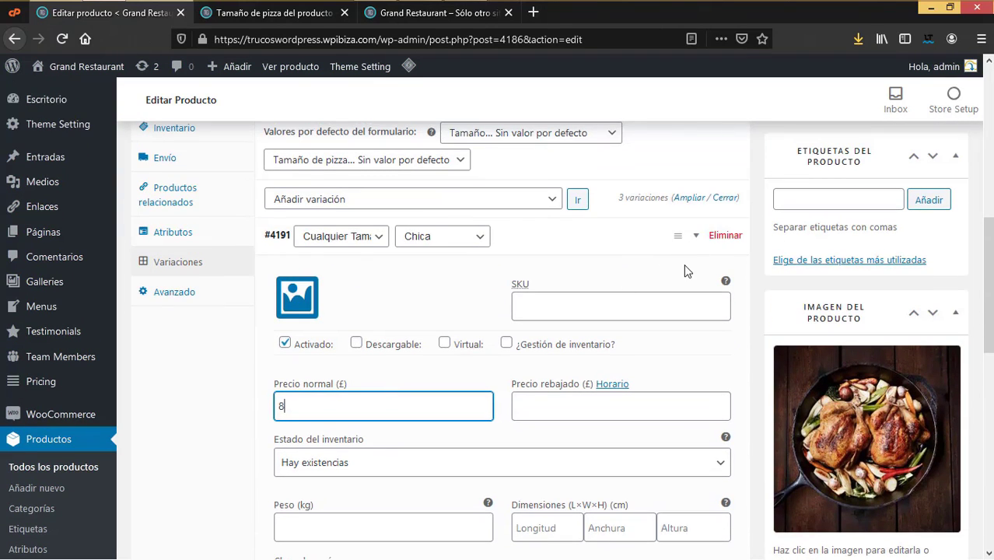
{"action": "scroll", "coordinate": [614, 281], "scroll_direction": "up", "scroll_amount": 1}
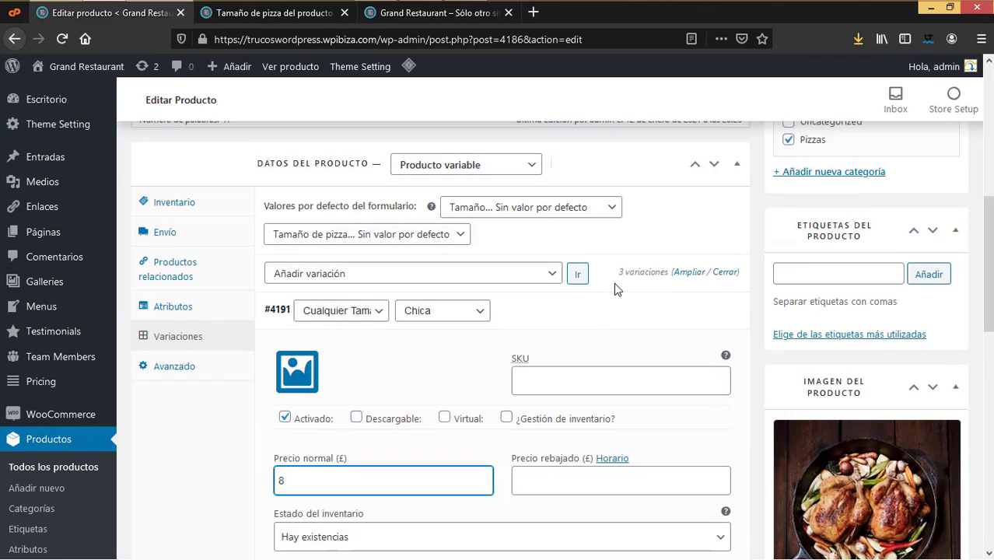
{"action": "left_click", "coordinate": [694, 315]}
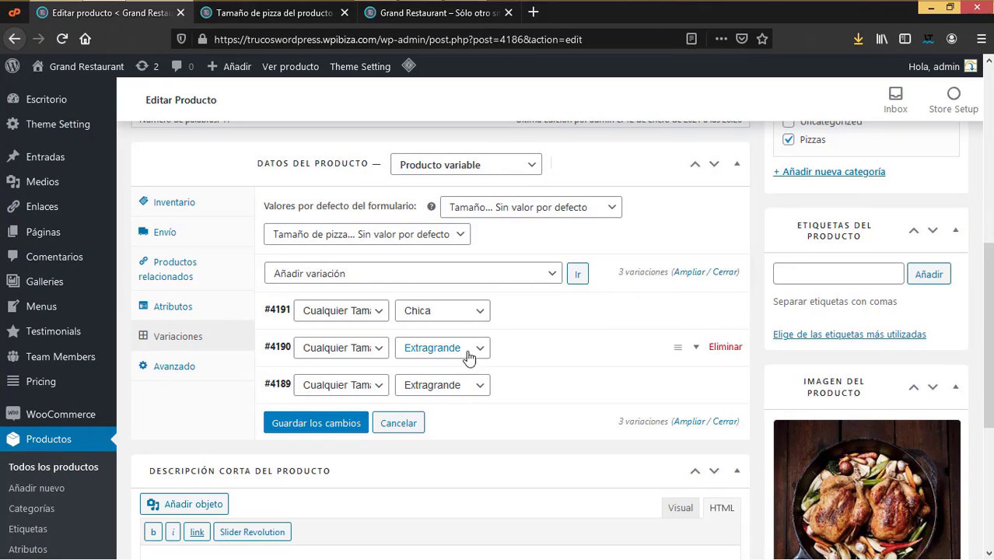
Step: Enter 22 as the regular price of Extragrande variation #4190
{"action": "left_click", "coordinate": [477, 350]}
{"action": "left_click", "coordinate": [477, 350]}
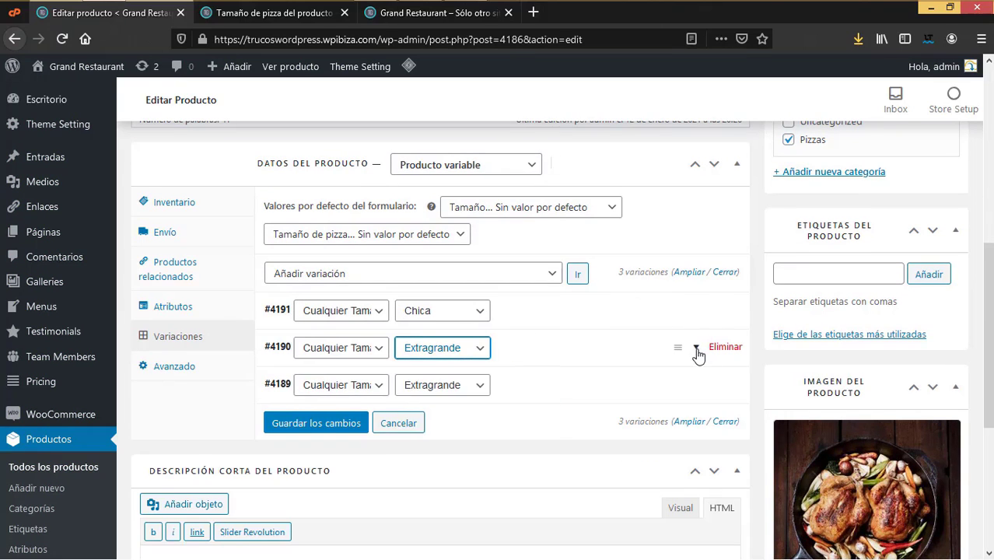
{"action": "left_click", "coordinate": [697, 351]}
{"action": "scroll", "coordinate": [381, 514], "scroll_direction": "down", "scroll_amount": 2}
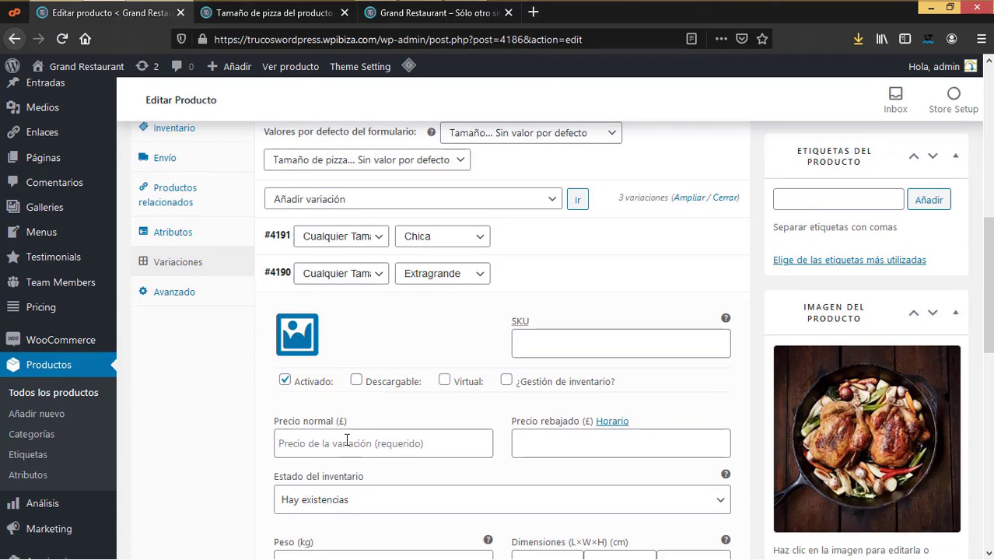
{"action": "left_click", "coordinate": [347, 442]}
{"action": "left_click", "coordinate": [428, 13]}
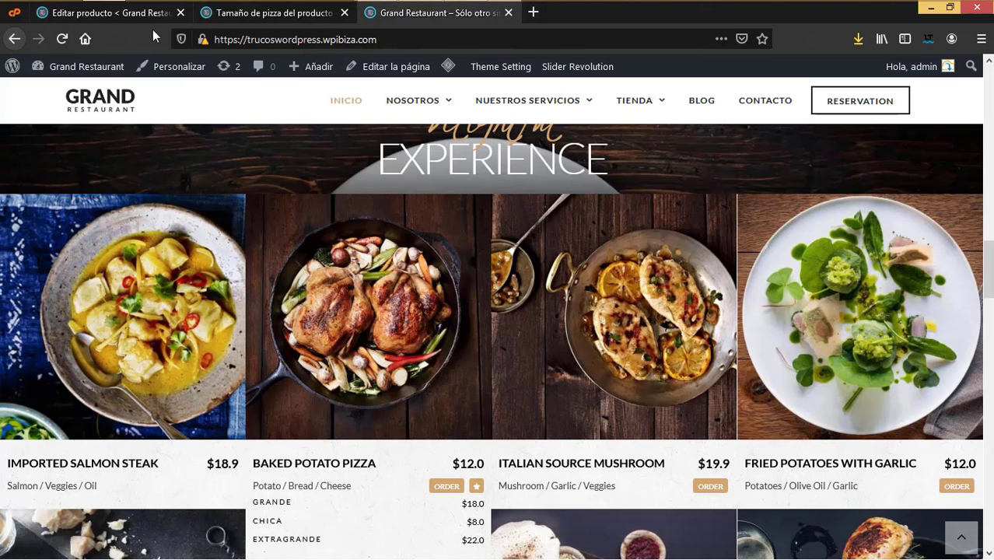
{"action": "left_click", "coordinate": [156, 13]}
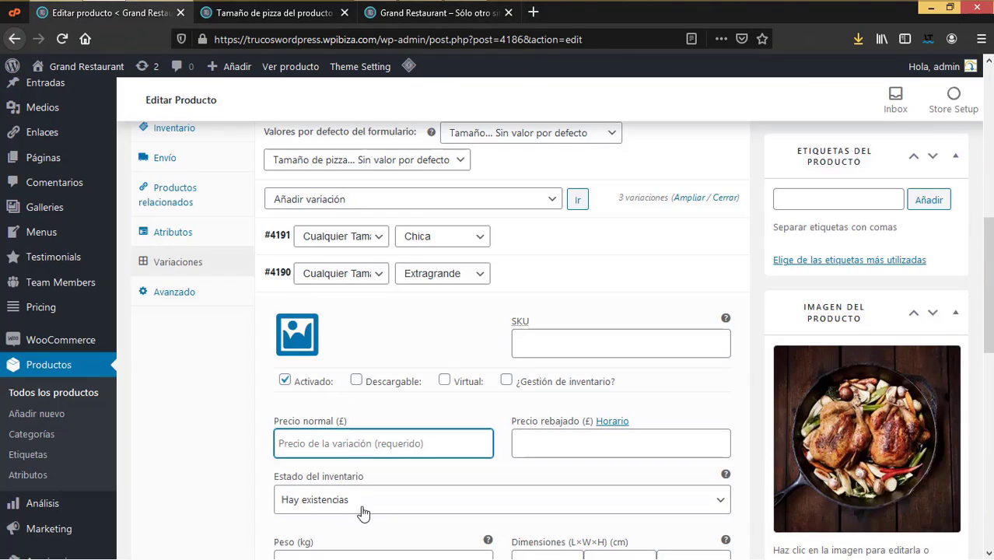
{"action": "type", "text": "22"}
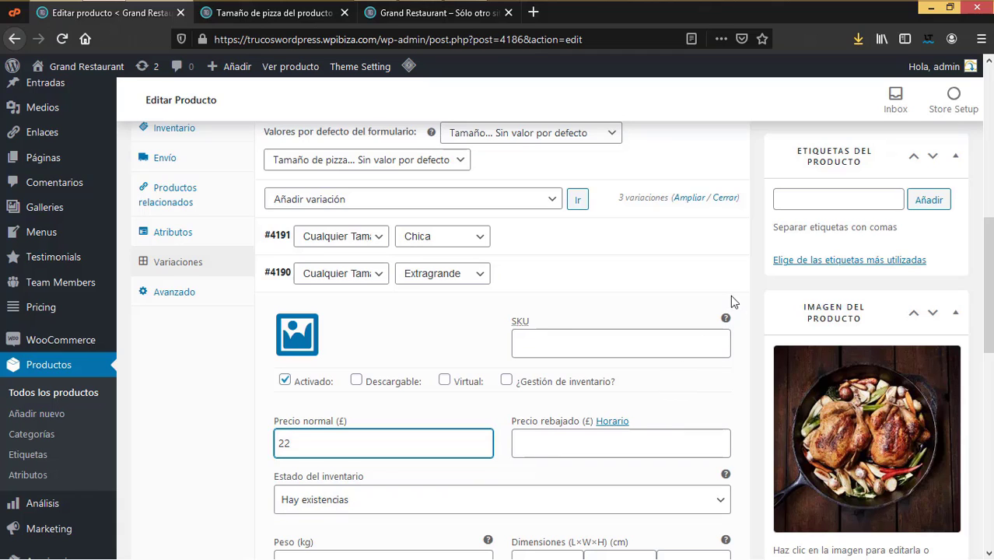
{"action": "left_click", "coordinate": [694, 274]}
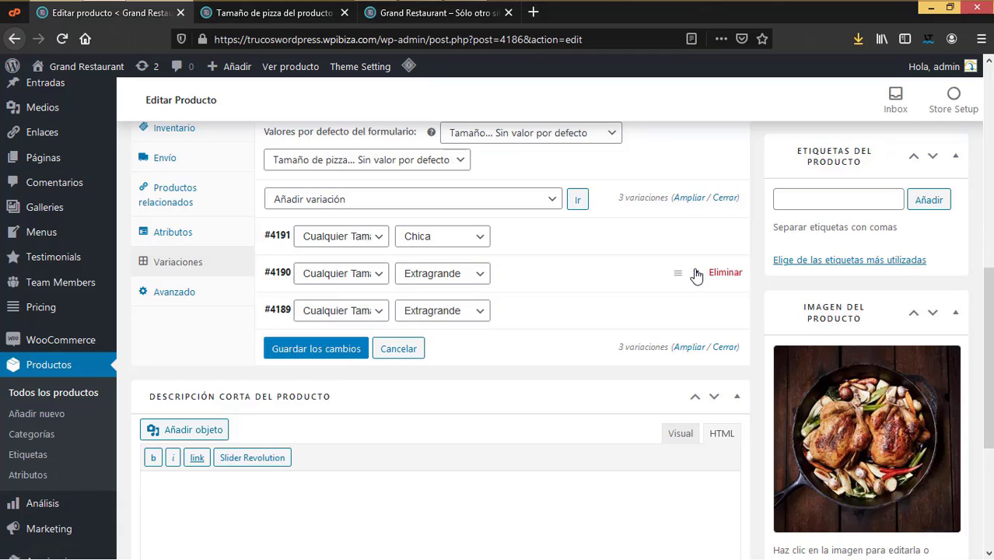
Step: Change variation #4189 to Grande and select its old 22 price for replacement
{"action": "left_click", "coordinate": [482, 312]}
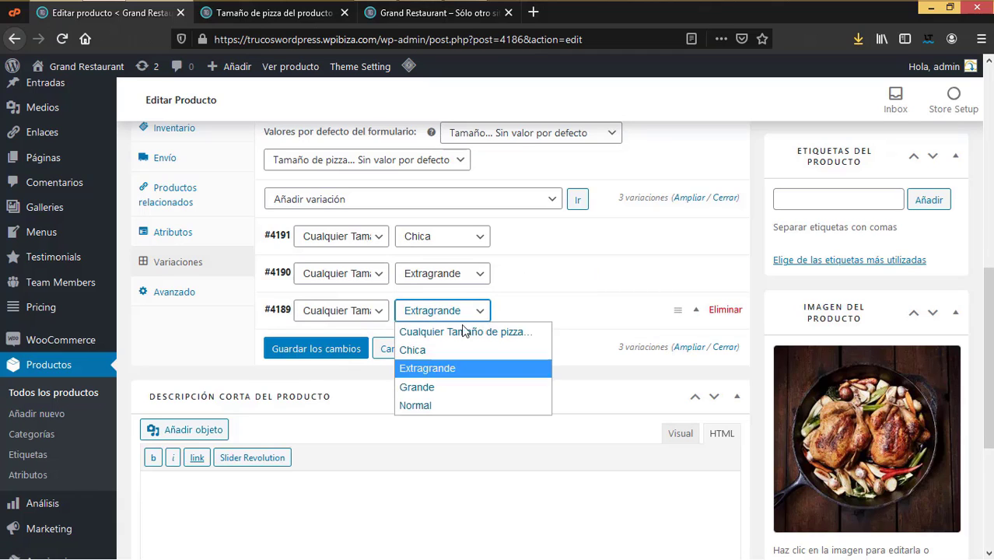
{"action": "left_click", "coordinate": [441, 388]}
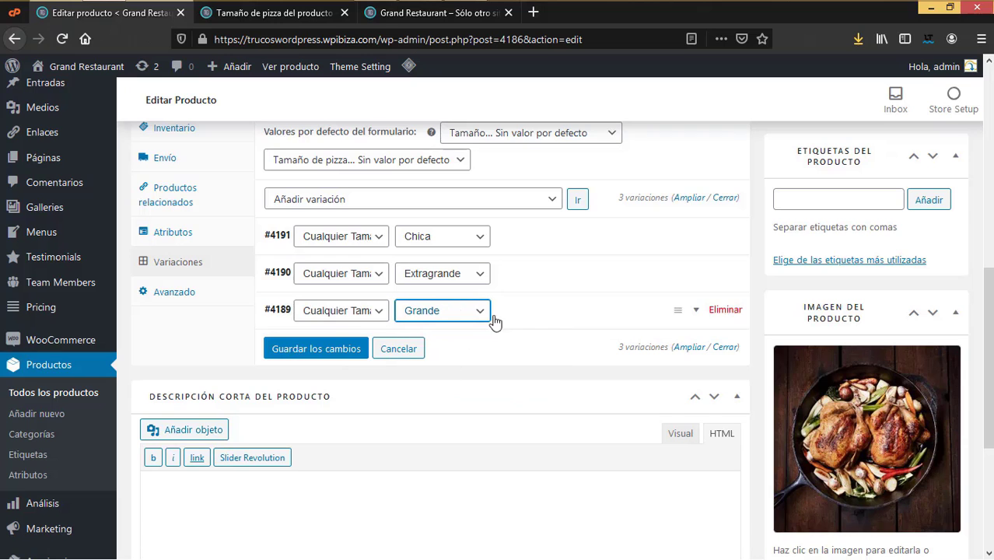
{"action": "left_click", "coordinate": [698, 312]}
{"action": "left_click", "coordinate": [280, 12]}
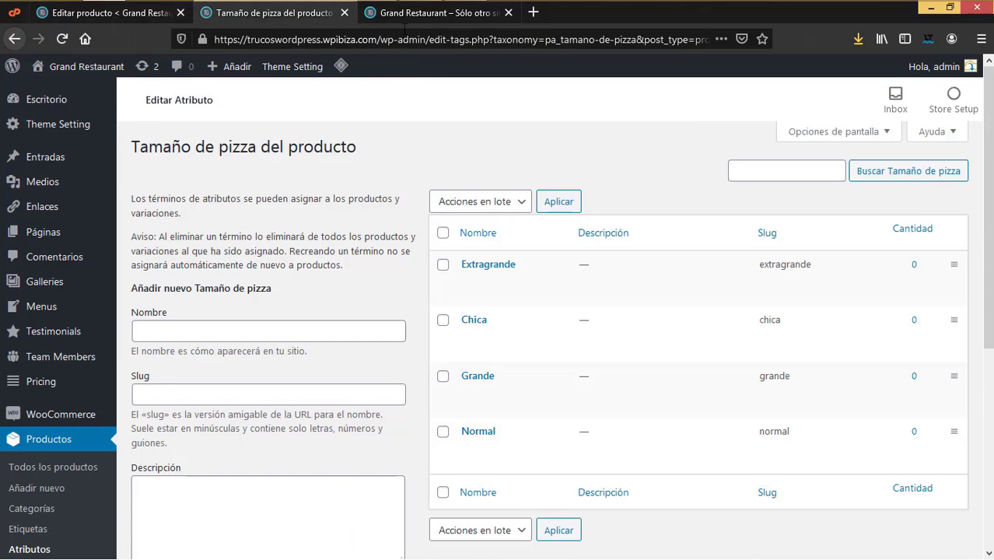
{"action": "left_click", "coordinate": [427, 14]}
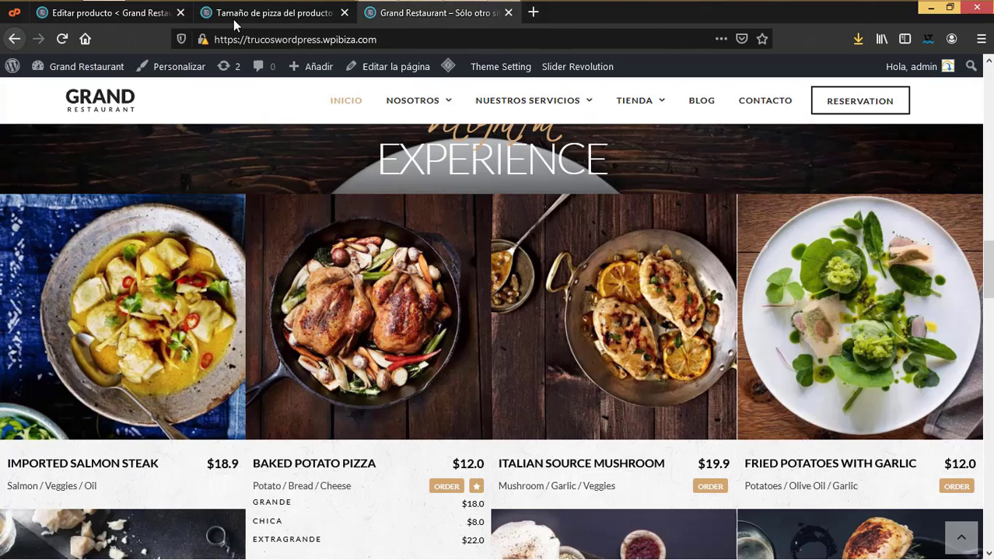
{"action": "left_click", "coordinate": [113, 14]}
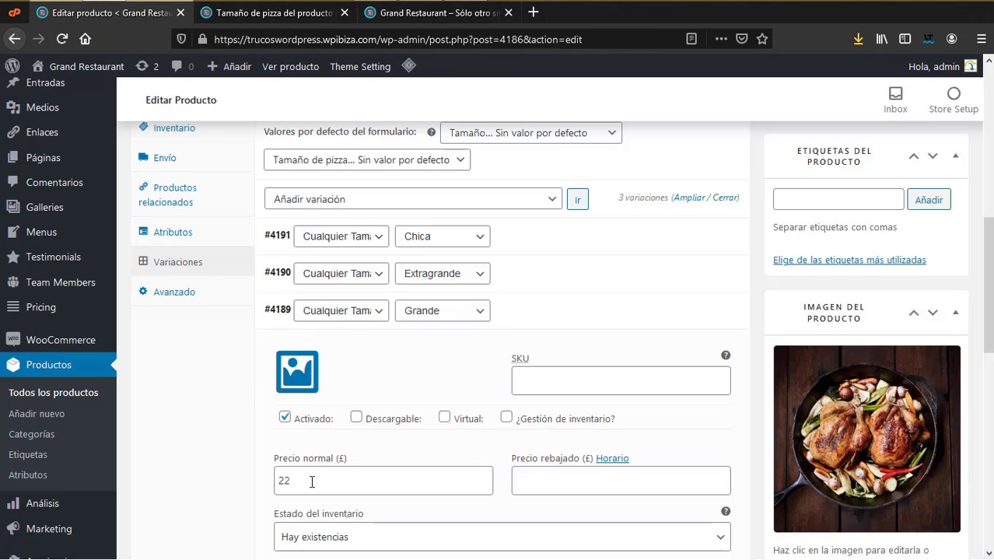
{"action": "left_click_drag", "start_coordinate": [312, 483], "coordinate": [266, 485]}
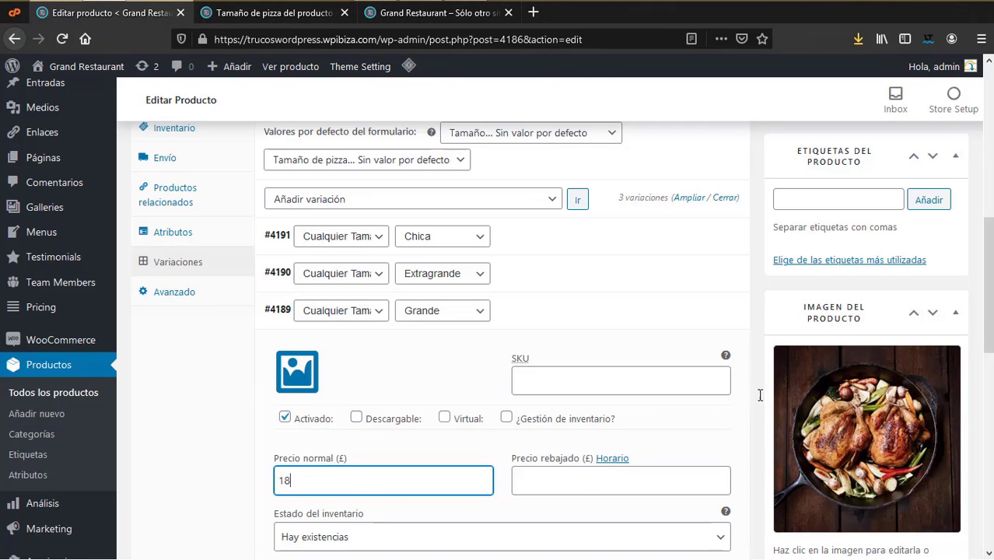
{"action": "left_click", "coordinate": [697, 315]}
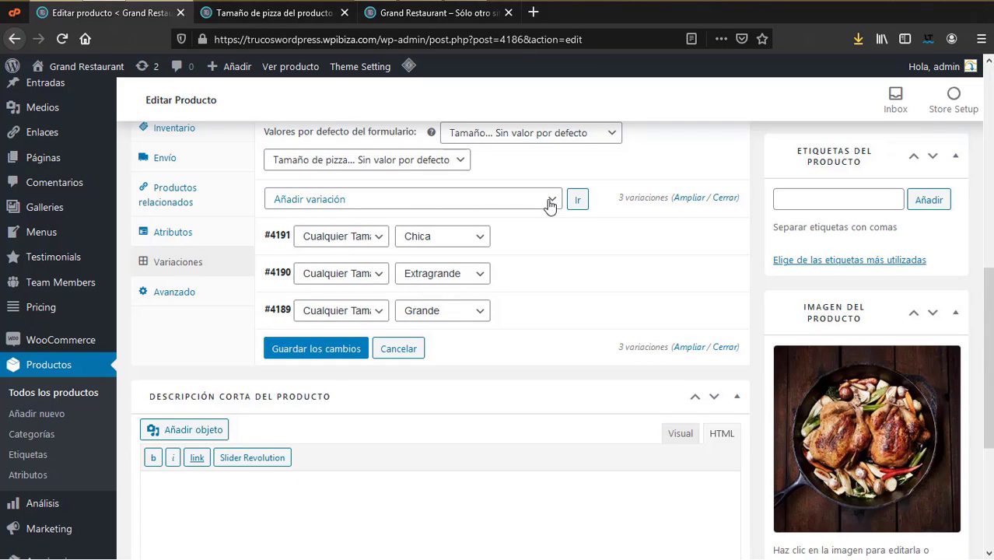
Step: Save the size variations, then add a new variation set to Normal
{"action": "left_click", "coordinate": [333, 353]}
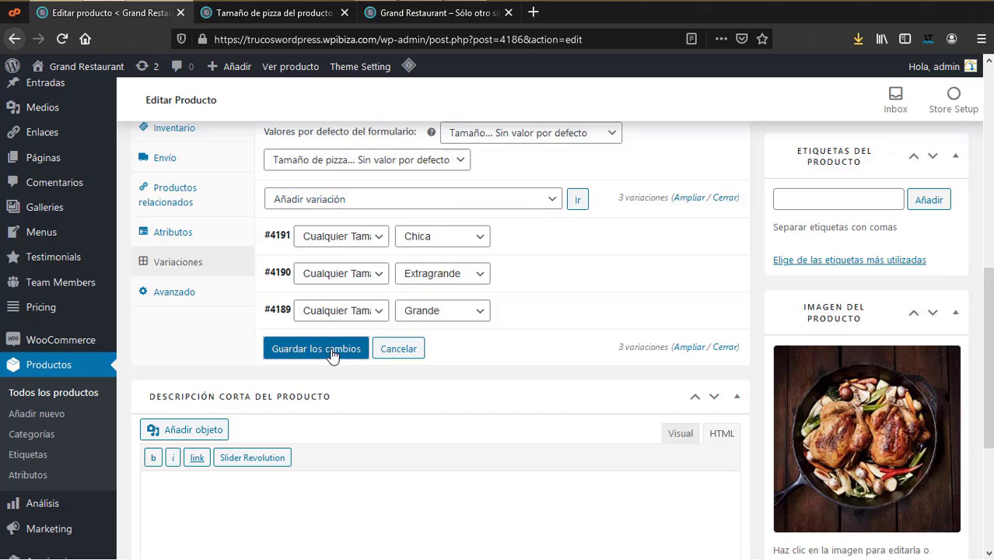
{"action": "left_click", "coordinate": [577, 202]}
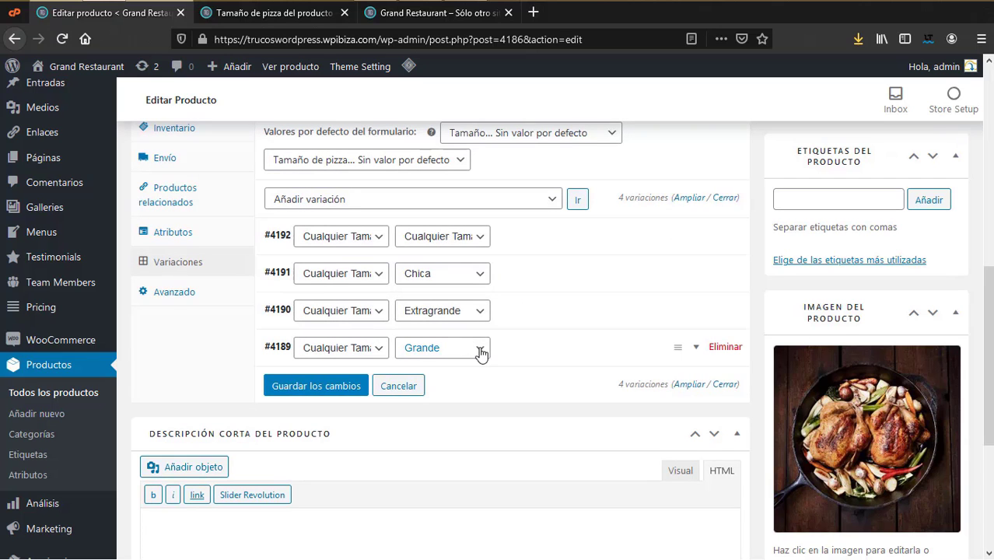
{"action": "left_click", "coordinate": [480, 235]}
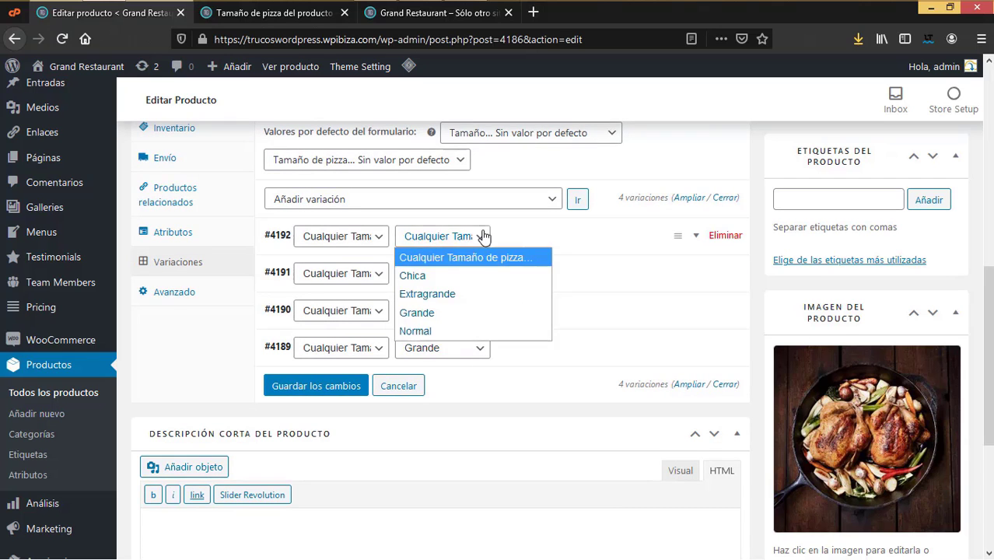
{"action": "left_click", "coordinate": [429, 329]}
{"action": "left_click", "coordinate": [412, 16]}
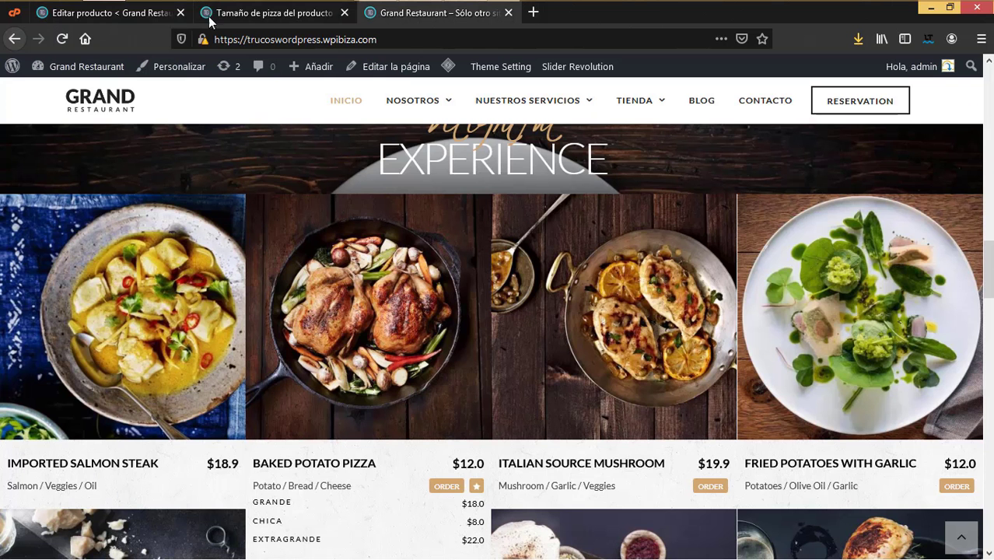
{"action": "left_click", "coordinate": [117, 14]}
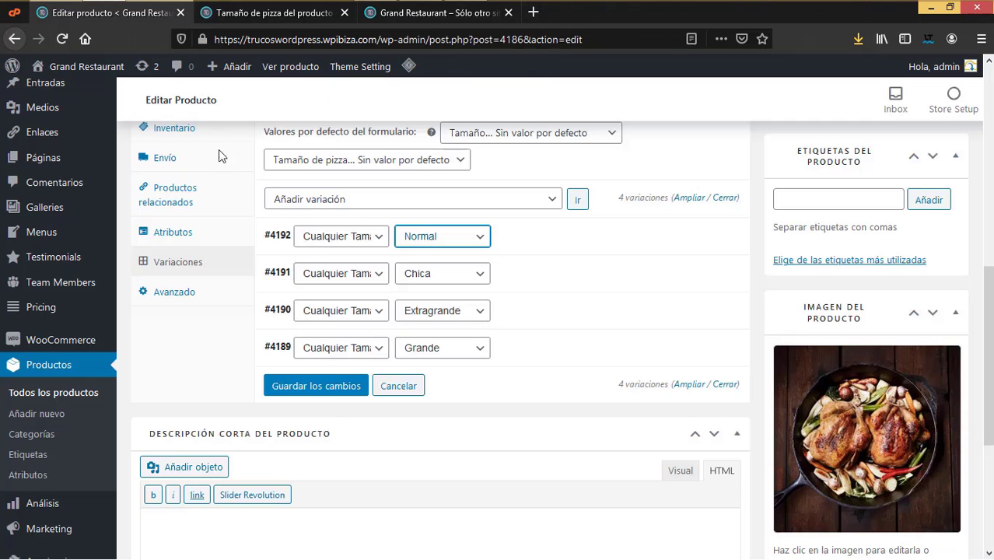
{"action": "left_click", "coordinate": [450, 240]}
{"action": "left_click", "coordinate": [451, 241]}
Step: Price the Normal variation #4192 at 12 and save all changes
{"action": "left_click", "coordinate": [692, 238]}
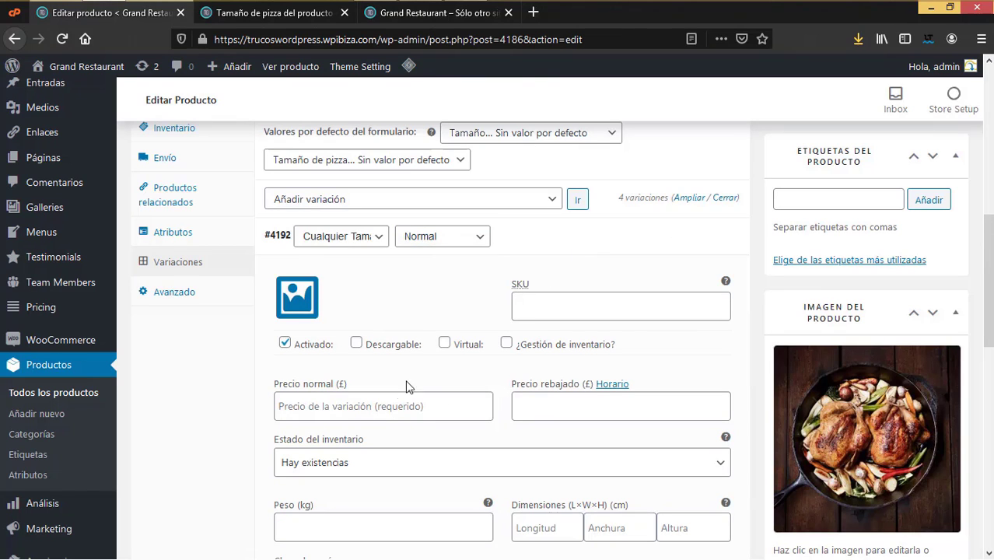
{"action": "left_click", "coordinate": [339, 413]}
{"action": "type", "text": "12"}
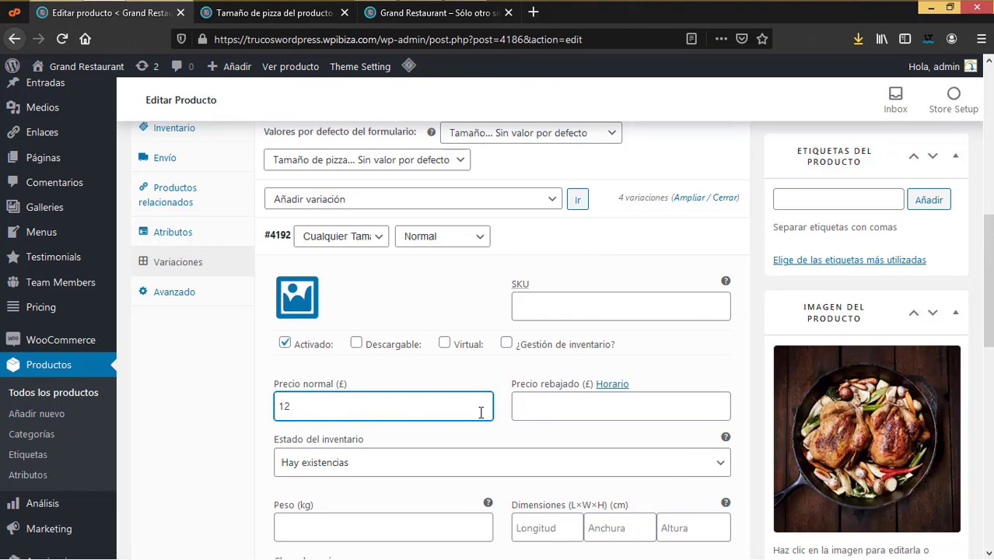
{"action": "scroll", "coordinate": [493, 429], "scroll_direction": "down", "scroll_amount": 6}
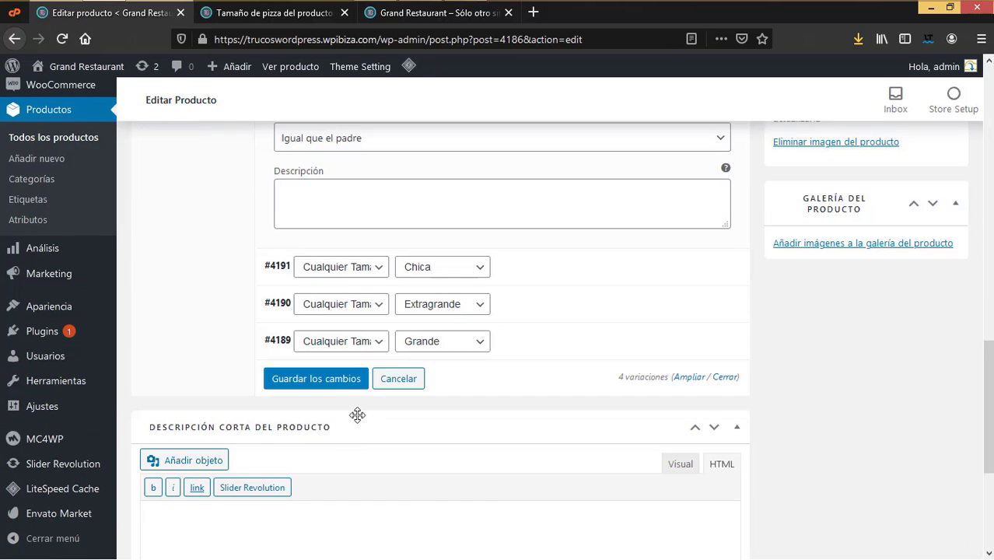
{"action": "left_click", "coordinate": [350, 381]}
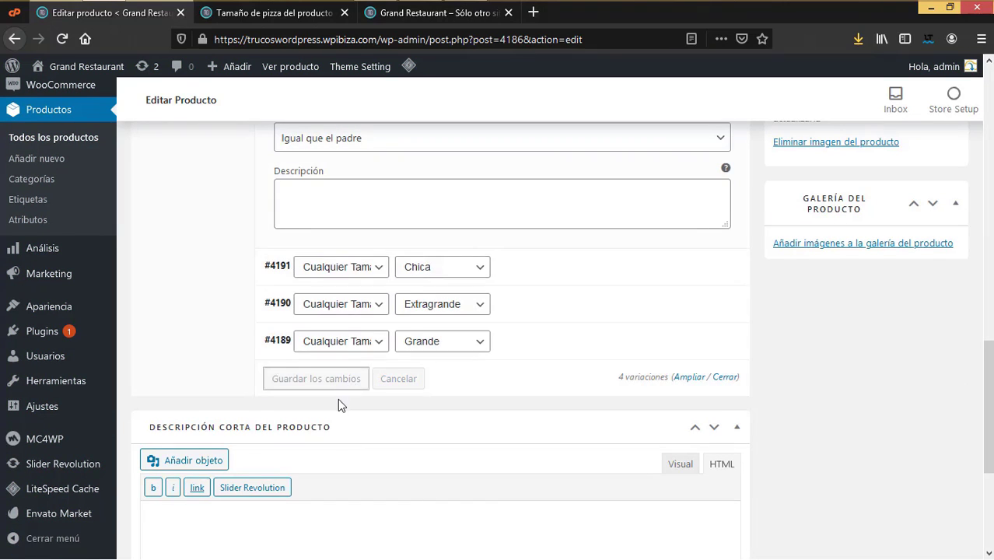
{"action": "scroll", "coordinate": [373, 393], "scroll_direction": "down", "scroll_amount": 3}
{"action": "scroll", "coordinate": [314, 359], "scroll_direction": "up", "scroll_amount": 4}
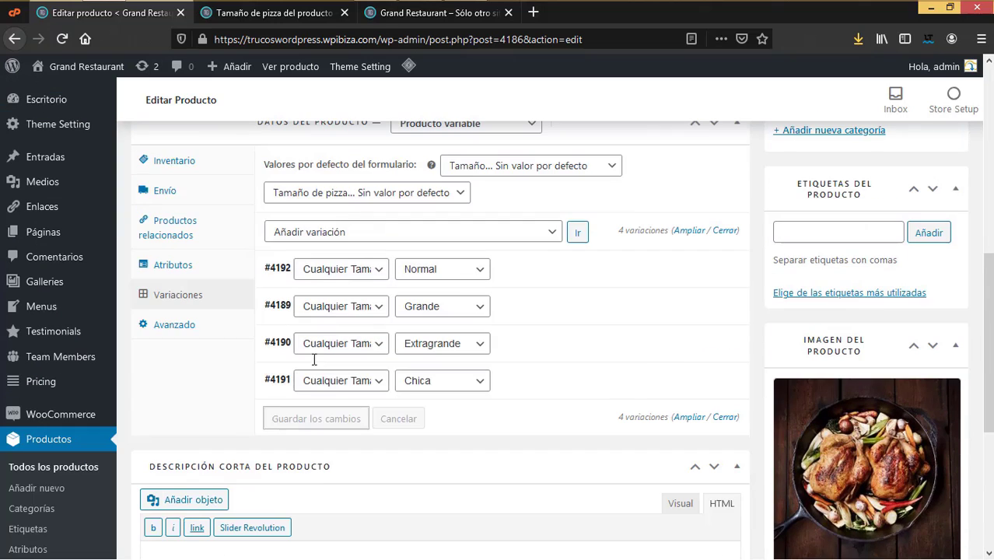
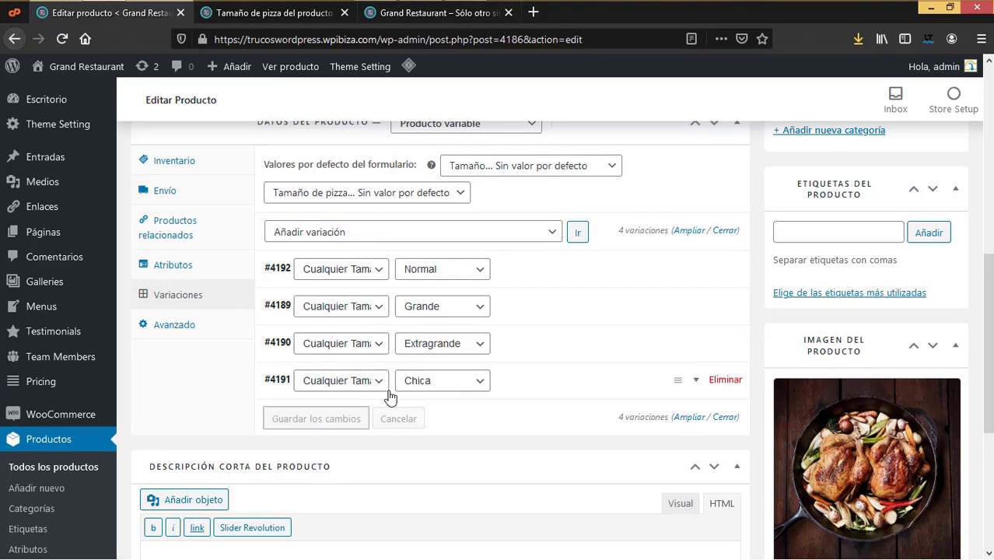
Step: Update the Baked Potato Pizza product, then check the pizza size terms and attributes list
{"action": "scroll", "coordinate": [781, 270], "scroll_direction": "up", "scroll_amount": 4}
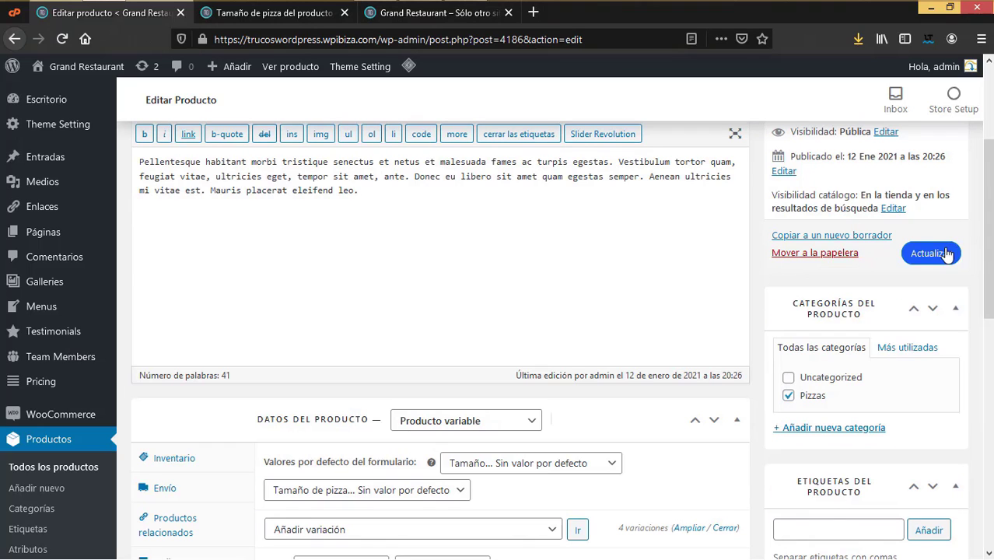
{"action": "left_click", "coordinate": [932, 254]}
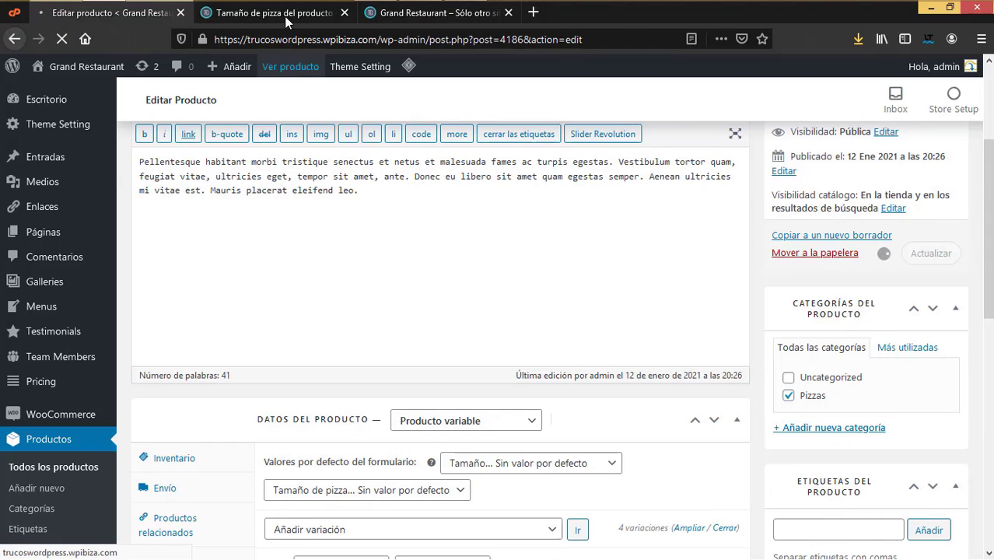
{"action": "left_click", "coordinate": [287, 14]}
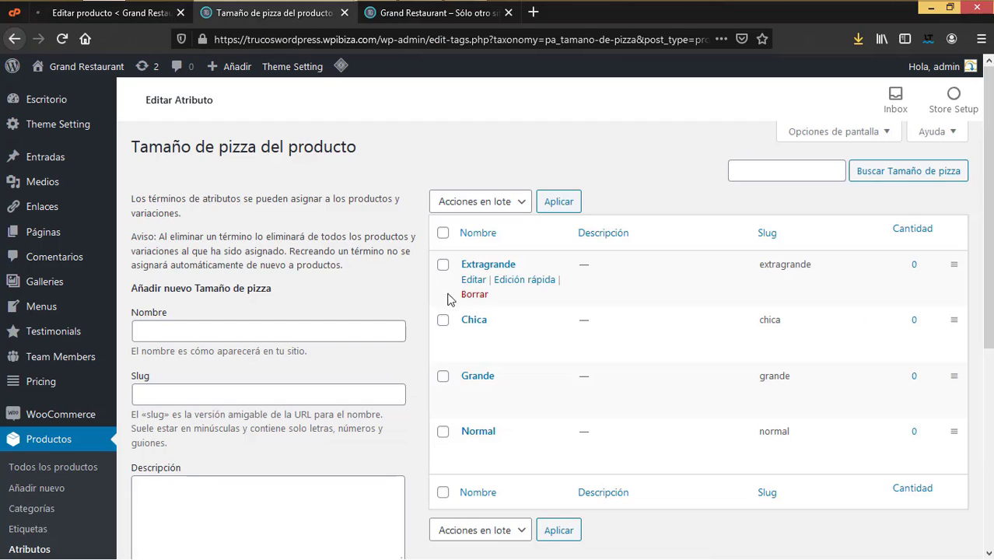
{"action": "left_click", "coordinate": [38, 549]}
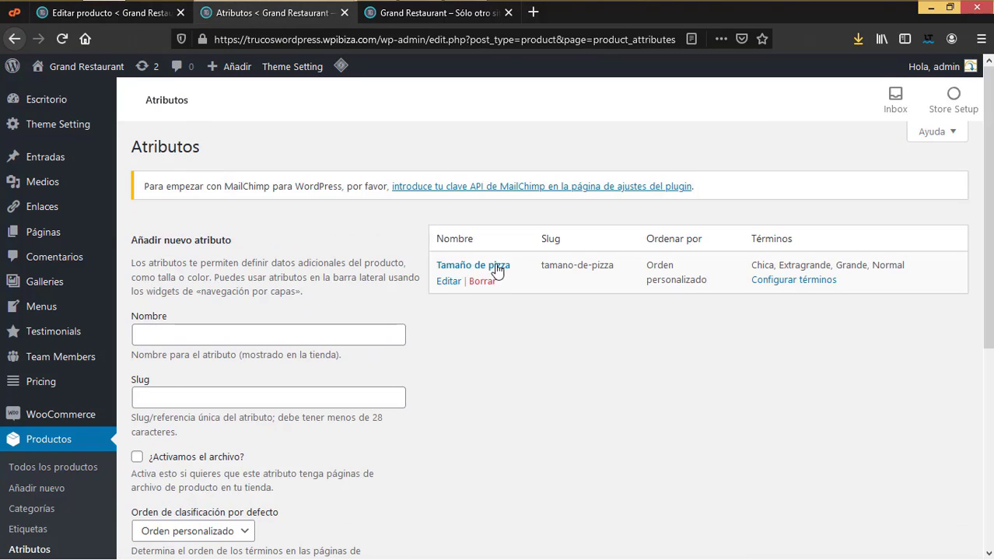
Step: Delete the Tamaño attribute from Baked Potato Pizza and save its attributes
{"action": "left_click", "coordinate": [148, 15]}
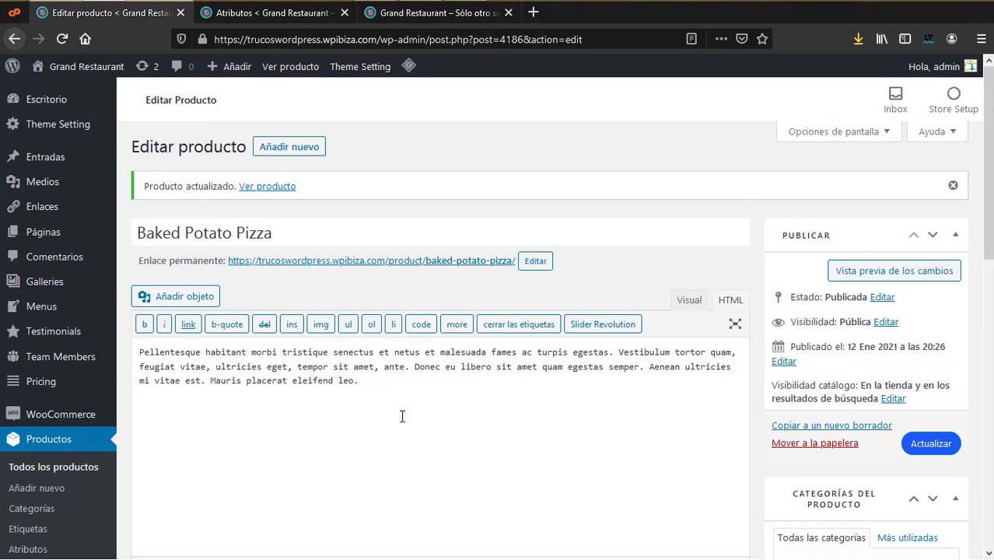
{"action": "scroll", "coordinate": [389, 412], "scroll_direction": "down", "scroll_amount": 5}
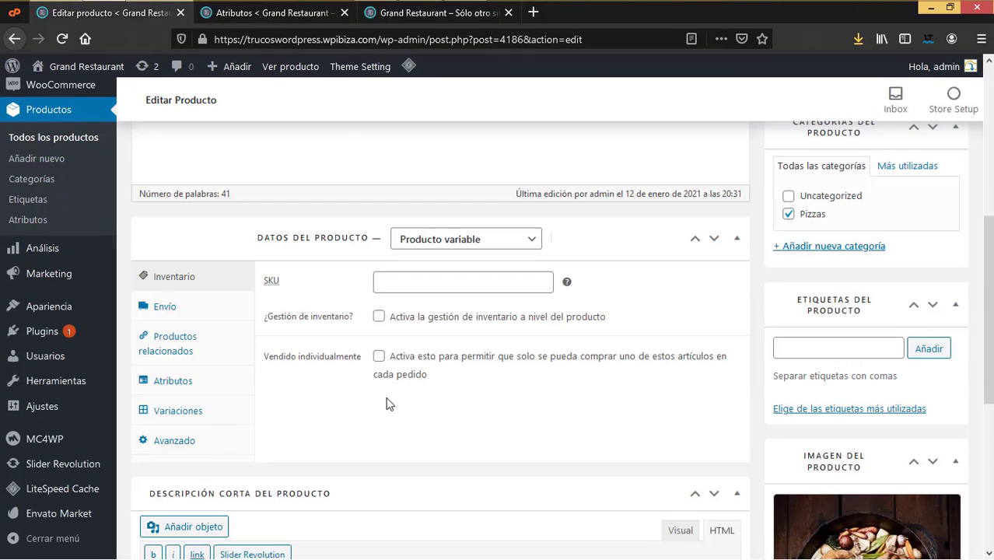
{"action": "left_click", "coordinate": [174, 382]}
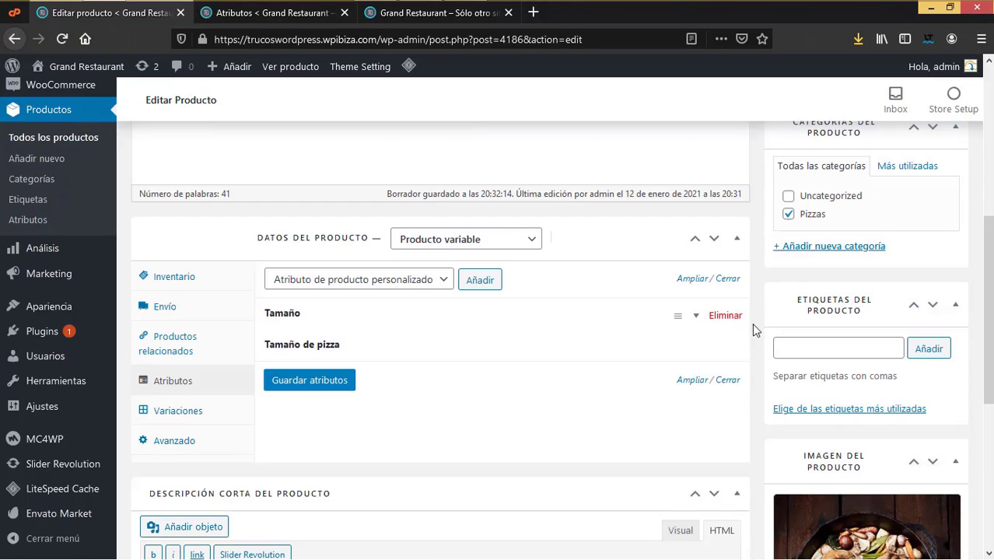
{"action": "left_click", "coordinate": [727, 317]}
{"action": "left_click", "coordinate": [477, 270]}
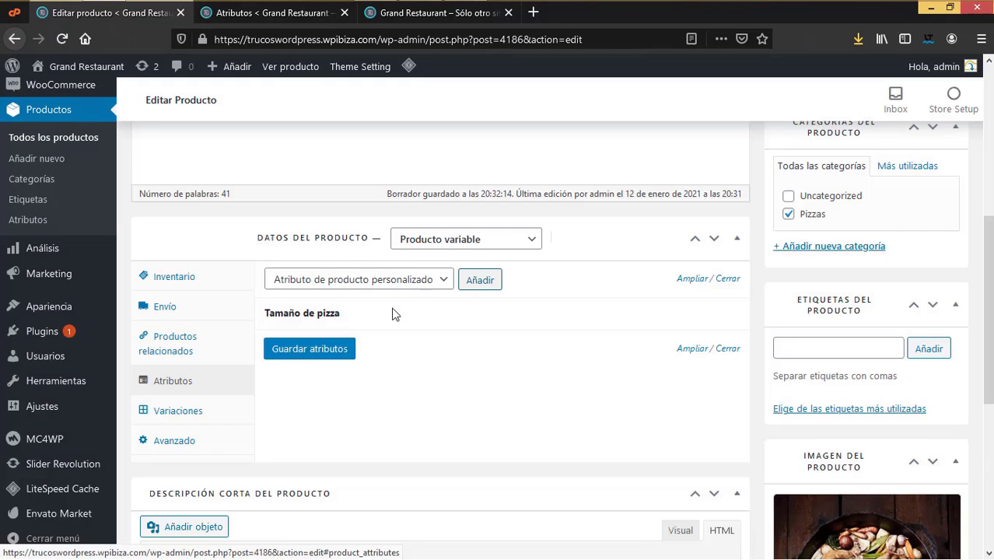
{"action": "left_click", "coordinate": [332, 354]}
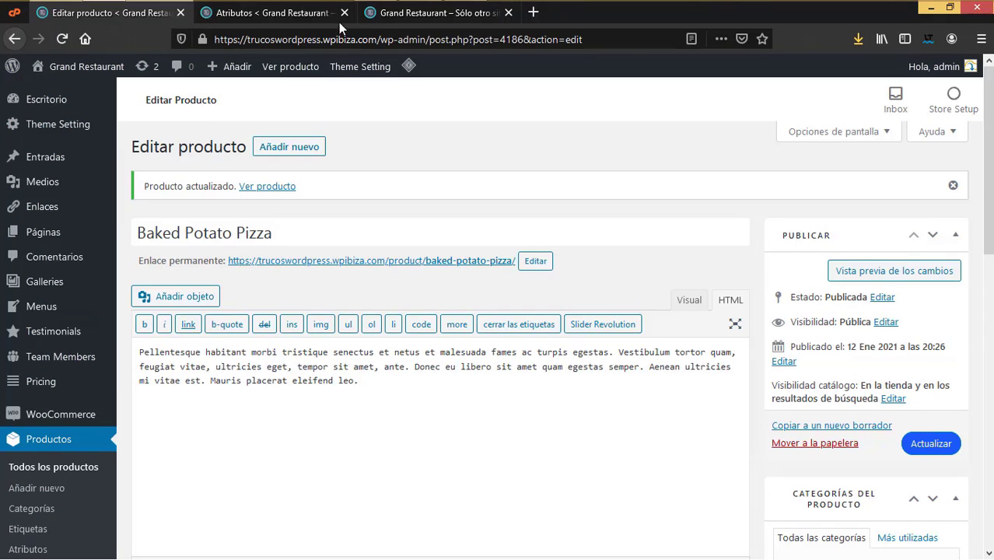
{"action": "left_click", "coordinate": [315, 14]}
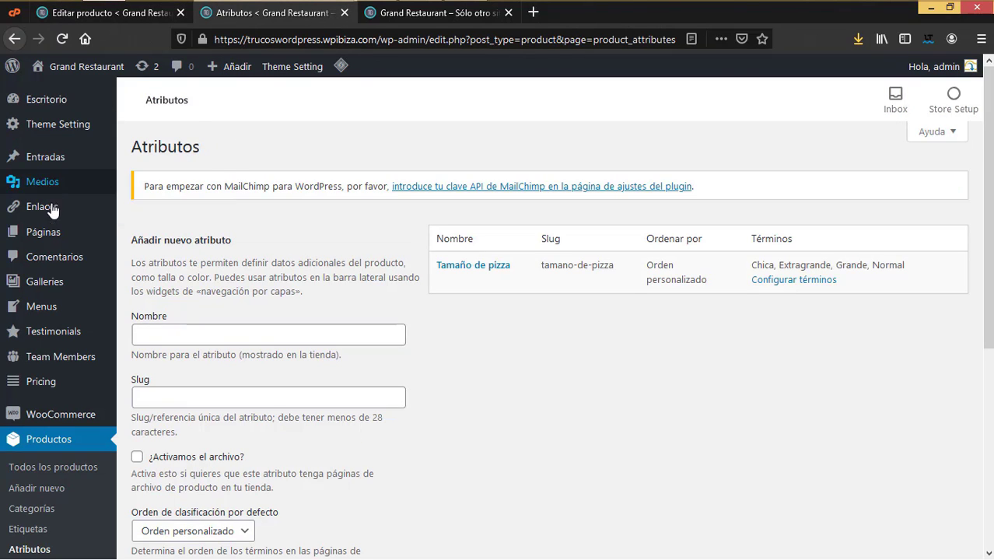
Step: Set the WooCommerce Moneda to Dólar de los Estados Unidos (US) ($) and save the settings
{"action": "mouse_move", "coordinate": [80, 364]}
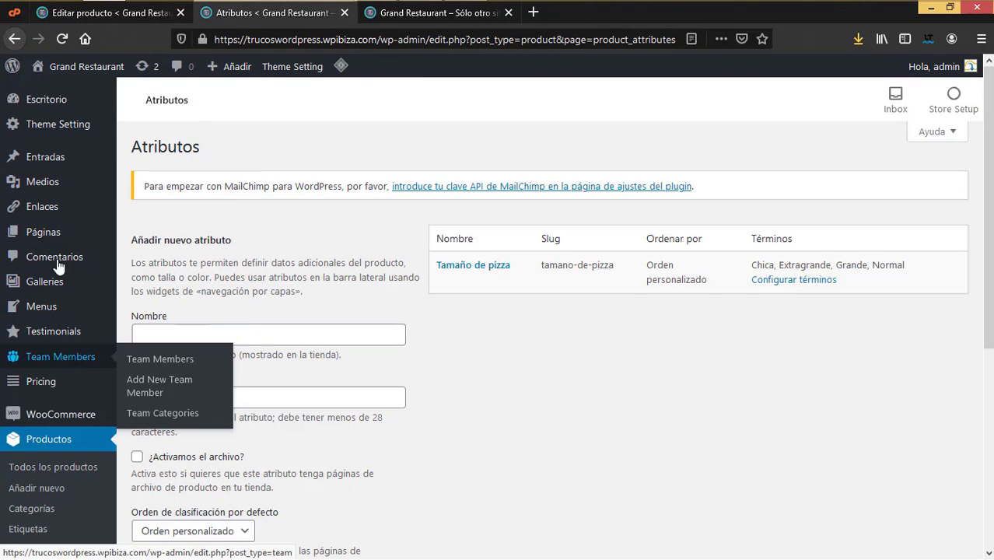
{"action": "mouse_move", "coordinate": [68, 416]}
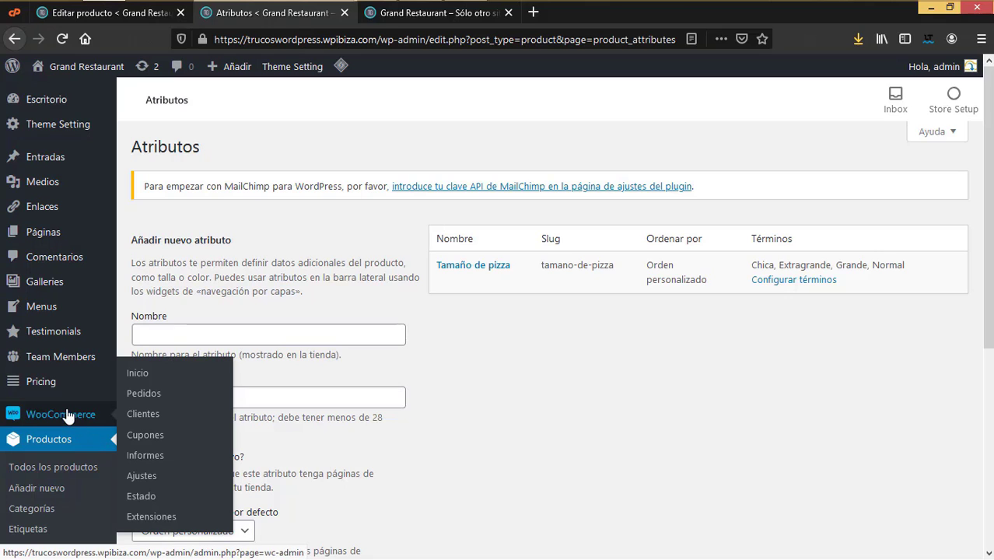
{"action": "left_click", "coordinate": [156, 480]}
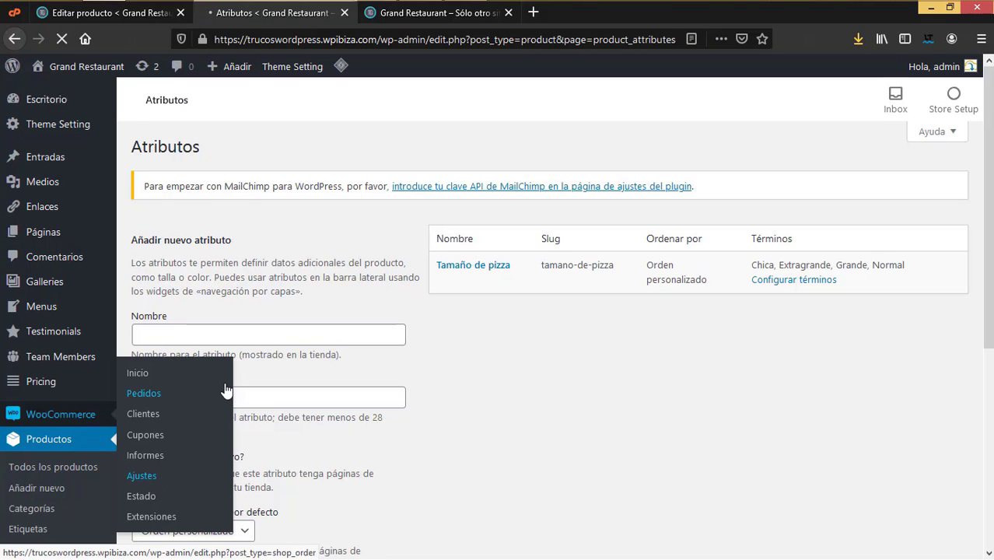
{"action": "scroll", "coordinate": [285, 381], "scroll_direction": "down", "scroll_amount": 5}
{"action": "scroll", "coordinate": [285, 382], "scroll_direction": "down", "scroll_amount": 5}
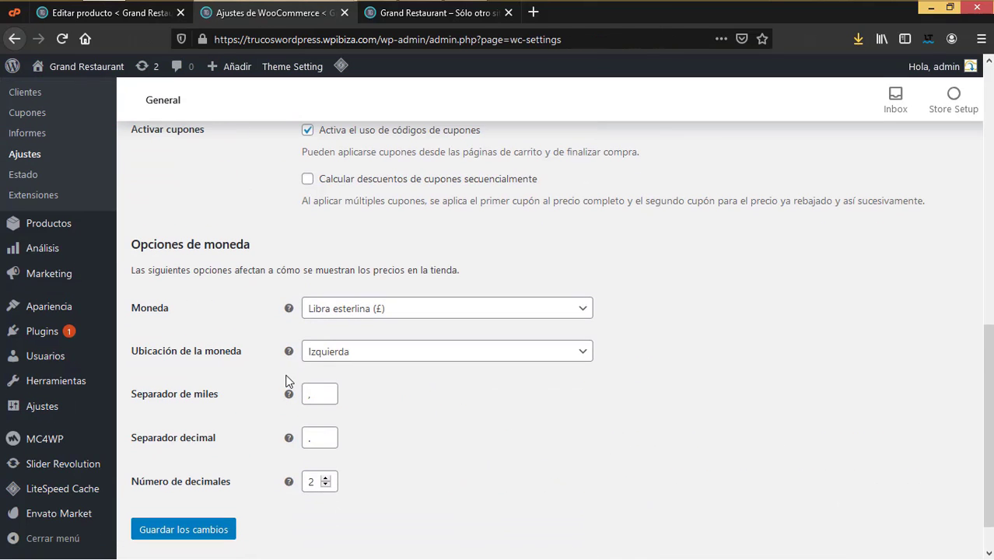
{"action": "left_click", "coordinate": [366, 311]}
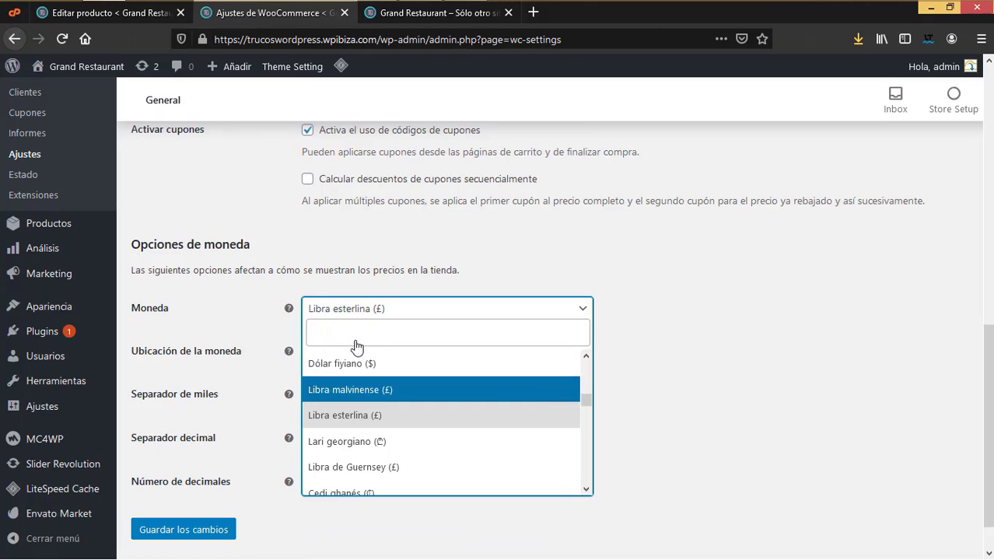
{"action": "left_click", "coordinate": [350, 332]}
{"action": "type", "text": "dolar"}
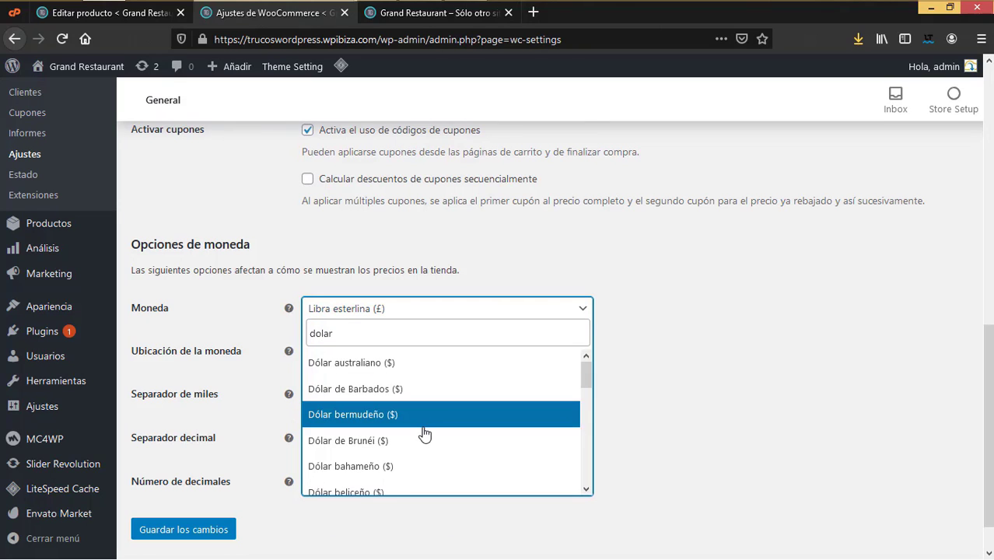
{"action": "scroll", "coordinate": [428, 476], "scroll_direction": "down", "scroll_amount": 5}
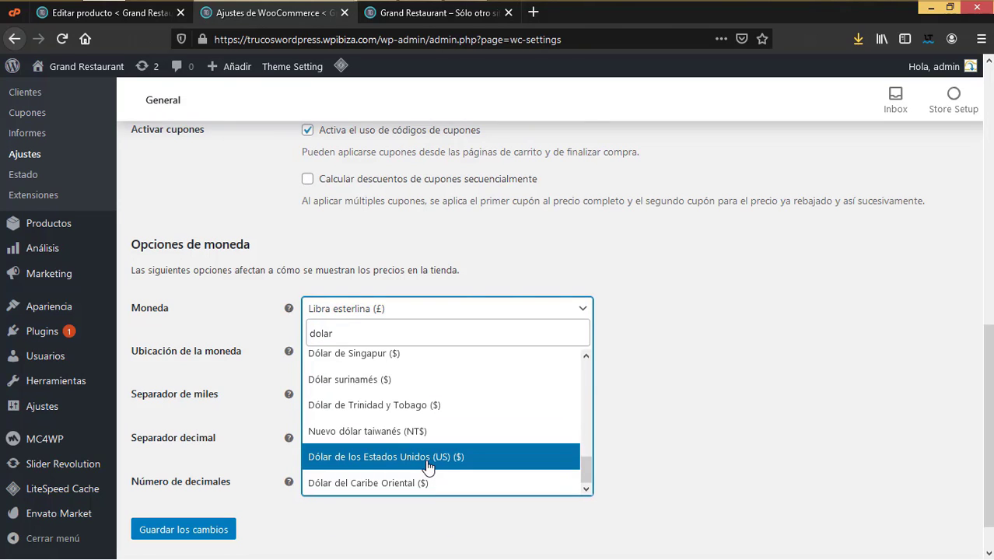
{"action": "left_click", "coordinate": [412, 457]}
{"action": "left_click", "coordinate": [186, 532]}
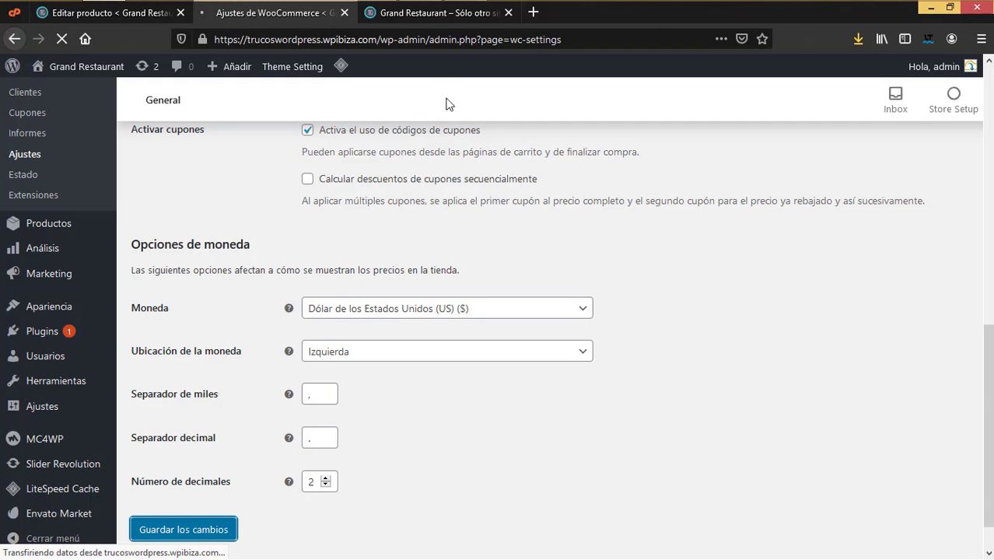
{"action": "left_click", "coordinate": [432, 17]}
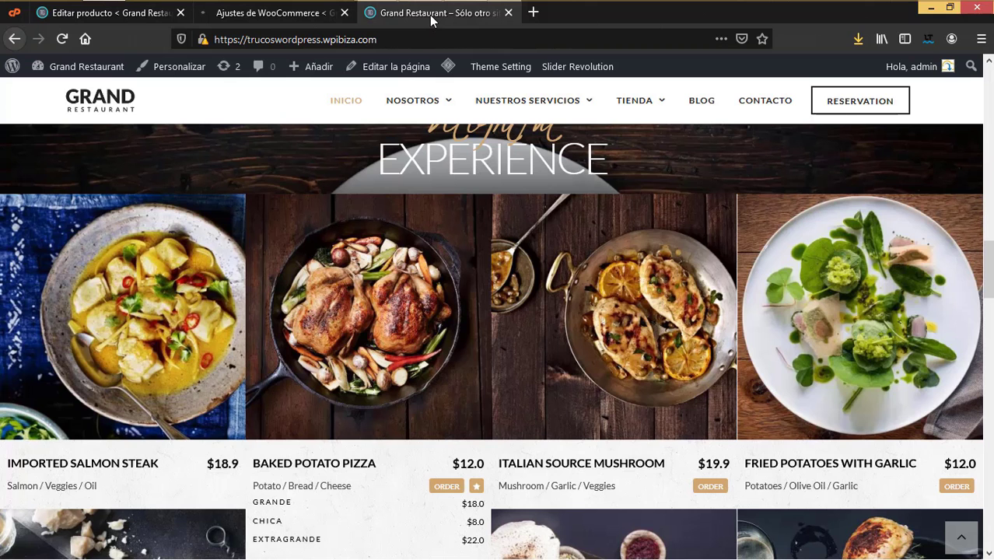
Step: Copy the Baked Potato Pizza product's permalink URL
{"action": "left_click", "coordinate": [128, 20]}
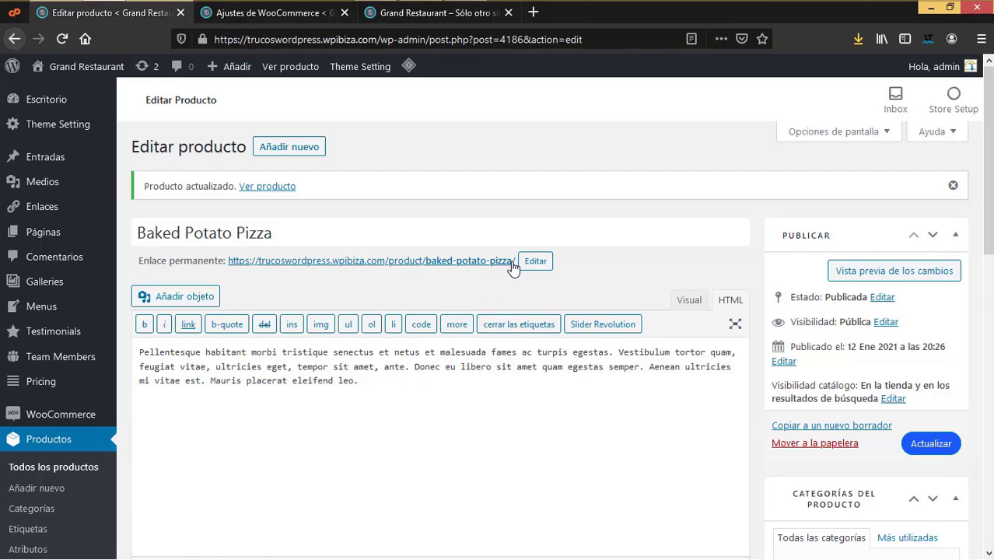
{"action": "left_click_drag", "start_coordinate": [519, 261], "coordinate": [228, 270]}
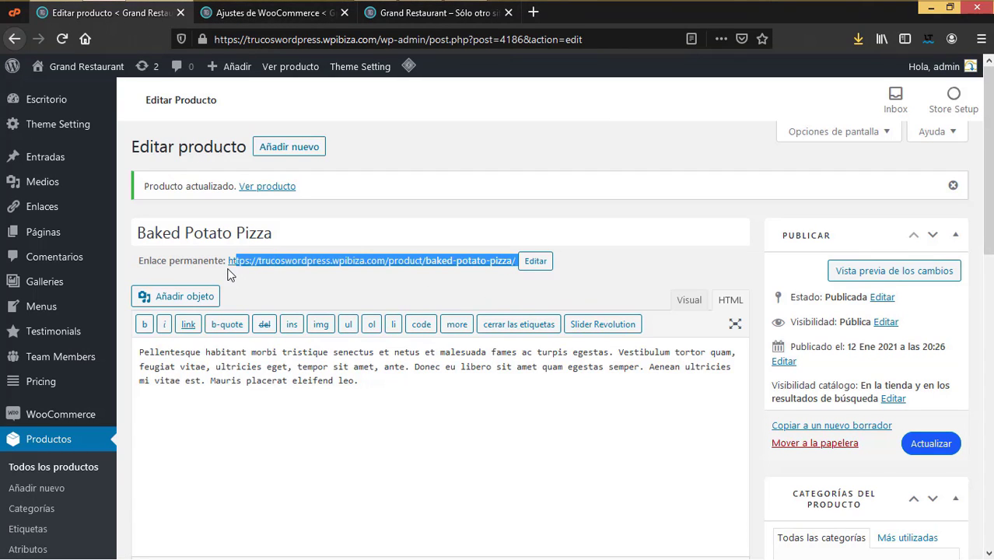
{"action": "right_click", "coordinate": [240, 261]}
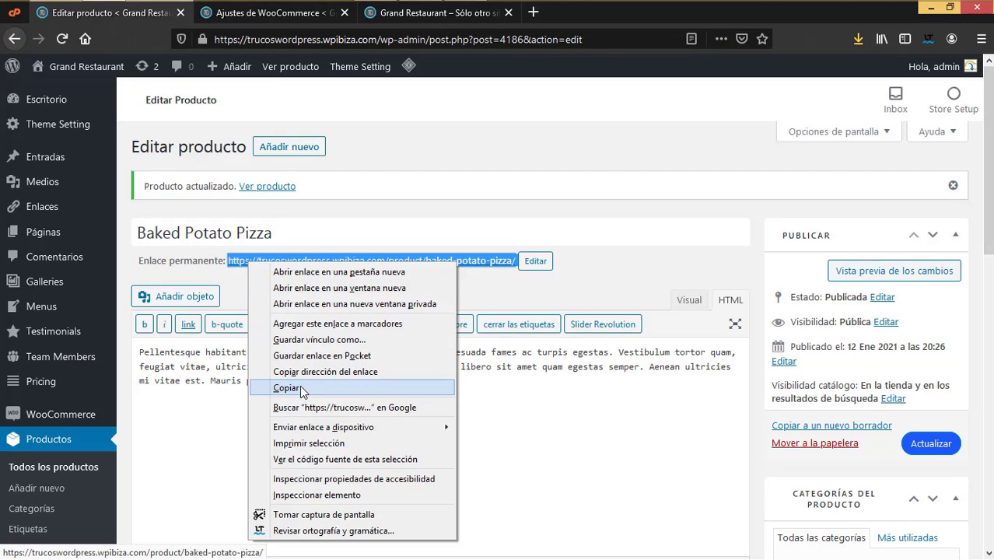
{"action": "left_click", "coordinate": [300, 385]}
Step: Replace the Baked Potato Pizza menu item's Order URL with the product permalink and update it
{"action": "key", "text": "ctrl+Tab"}
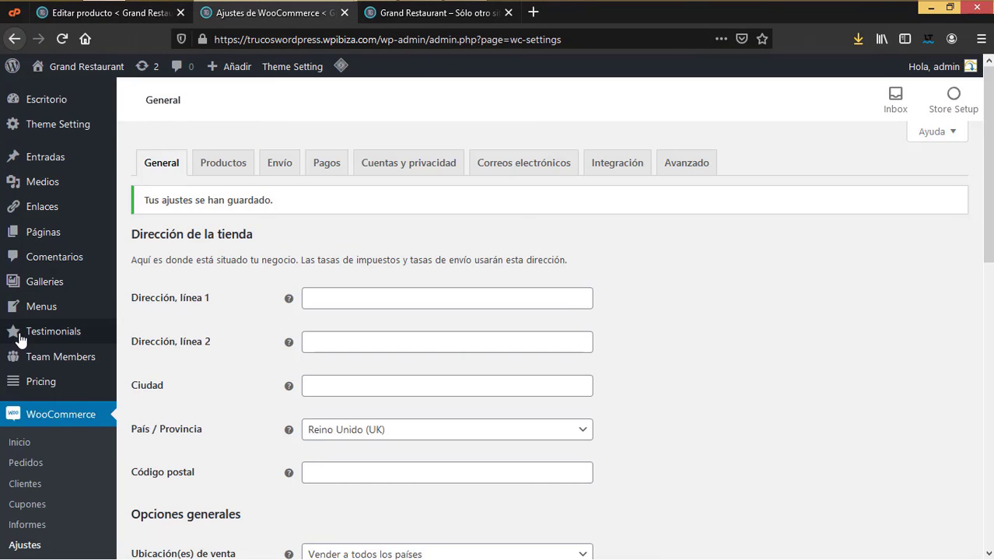
{"action": "mouse_move", "coordinate": [54, 237]}
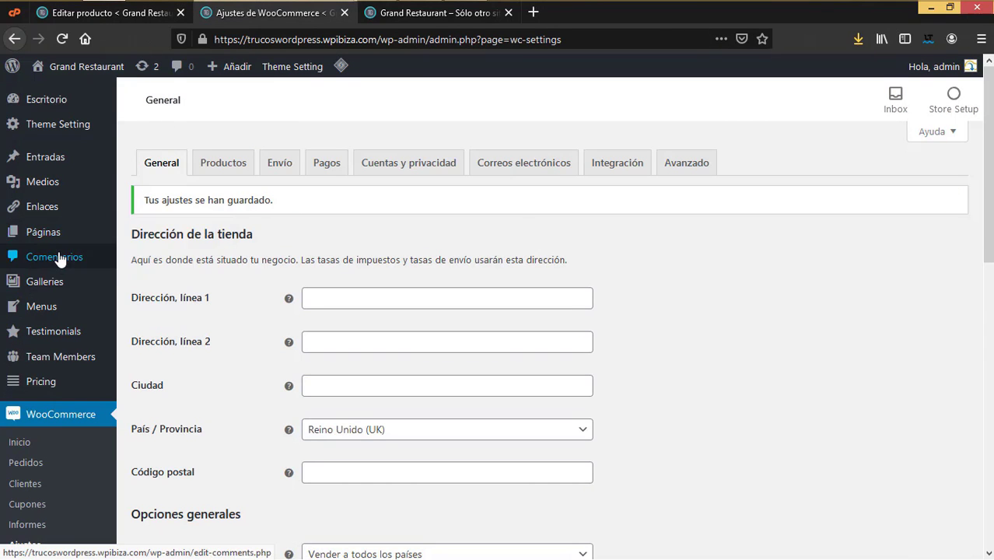
{"action": "mouse_move", "coordinate": [62, 310]}
{"action": "left_click", "coordinate": [155, 313]}
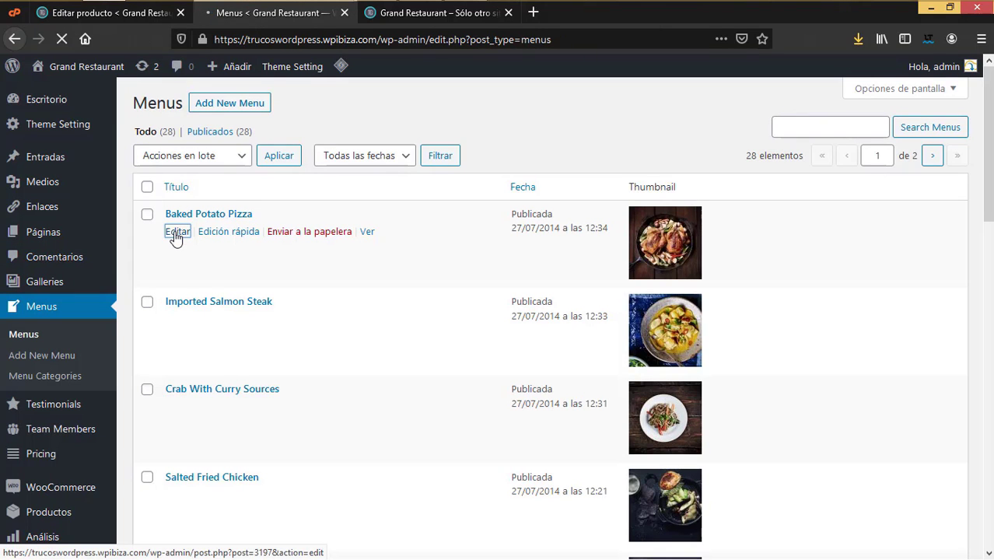
{"action": "left_click", "coordinate": [176, 232]}
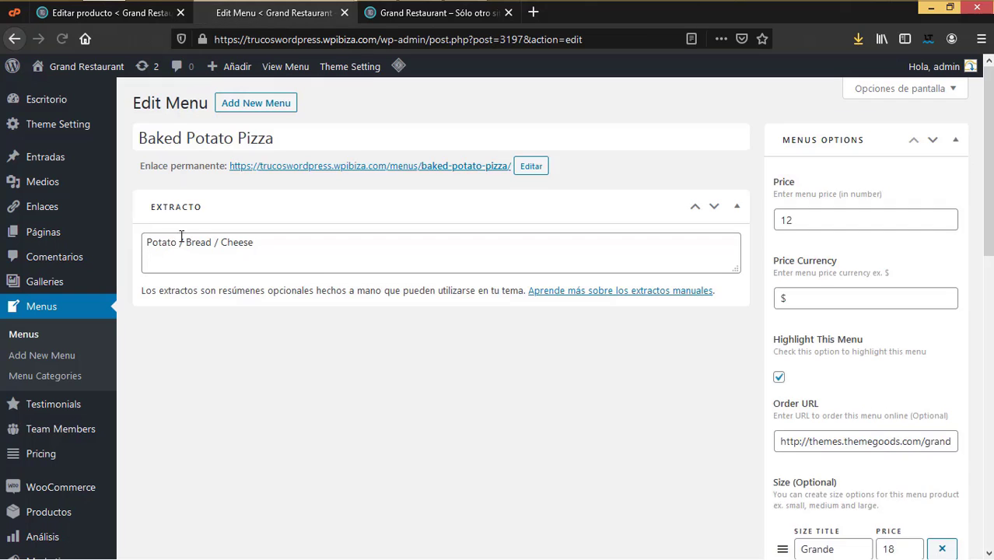
{"action": "scroll", "coordinate": [856, 455], "scroll_direction": "down", "scroll_amount": 3}
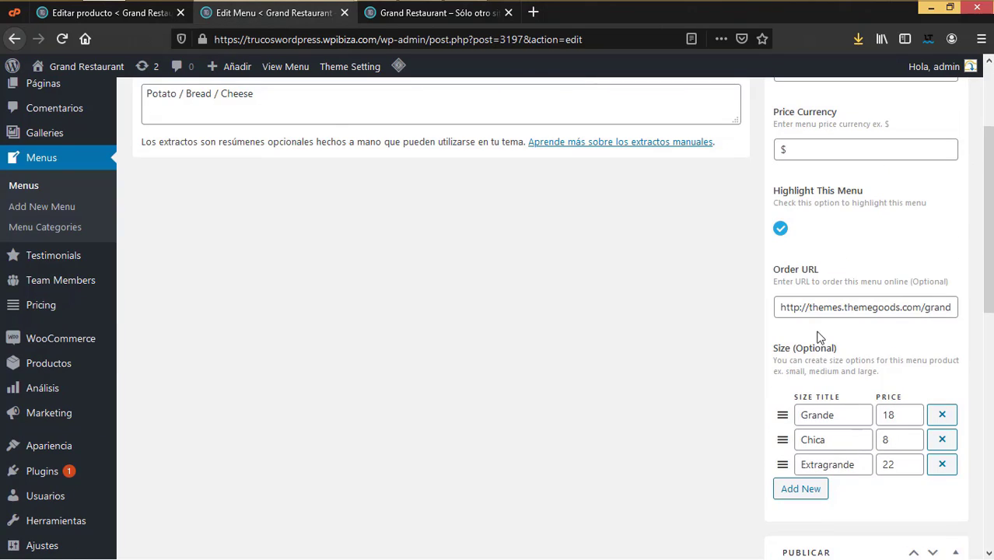
{"action": "left_click_drag", "start_coordinate": [779, 310], "coordinate": [970, 317]}
{"action": "key", "text": "BackSpace"}
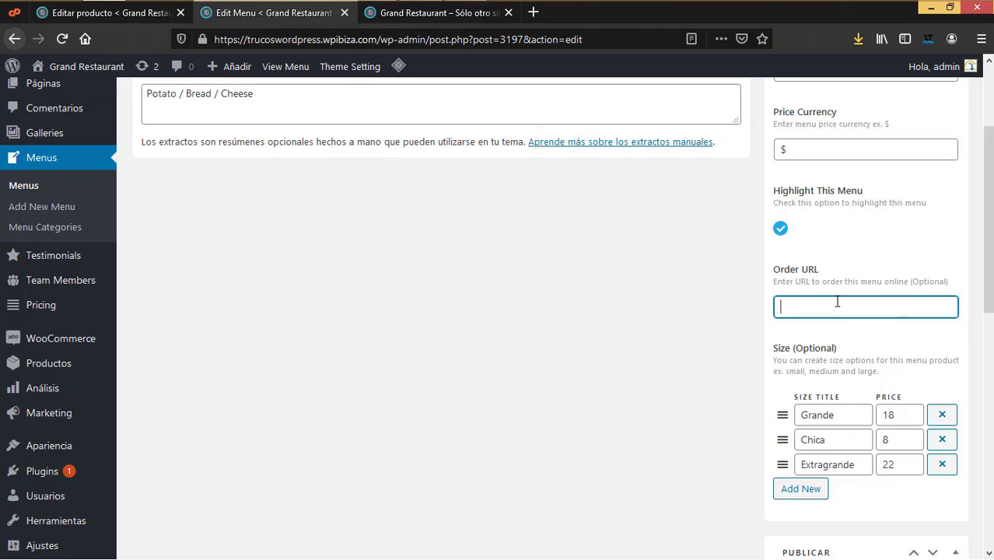
{"action": "key", "text": "ctrl+v"}
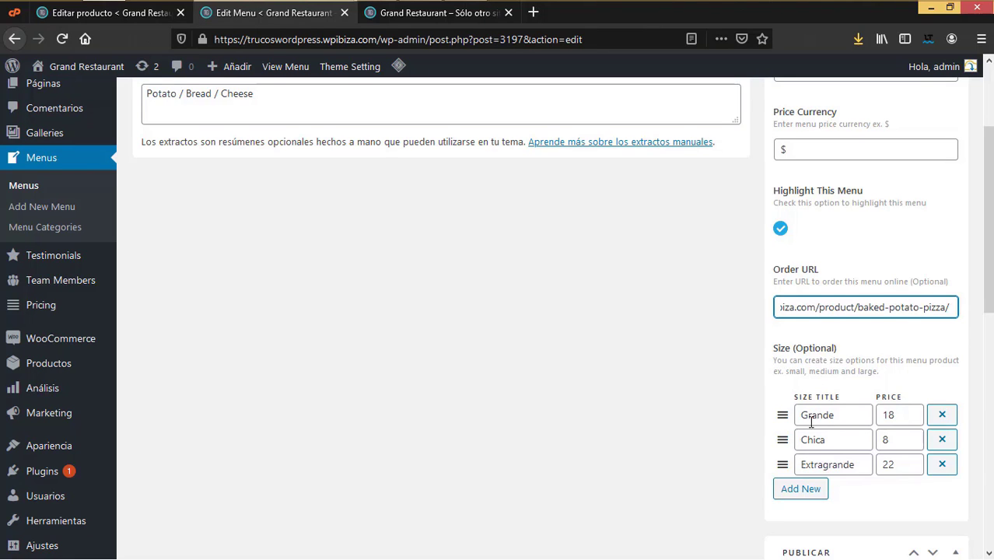
{"action": "scroll", "coordinate": [812, 421], "scroll_direction": "down", "scroll_amount": 5}
{"action": "left_click", "coordinate": [930, 413]}
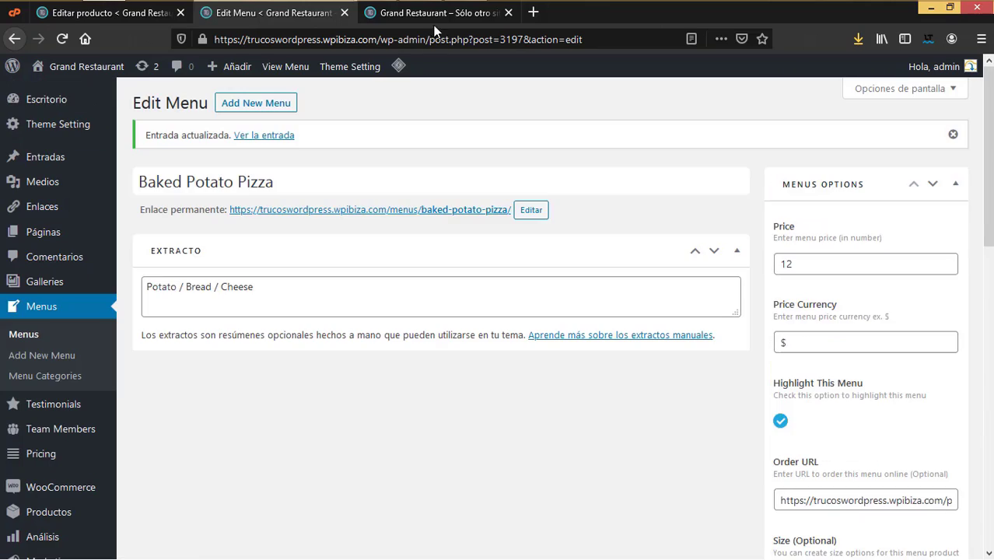
{"action": "left_click", "coordinate": [434, 14]}
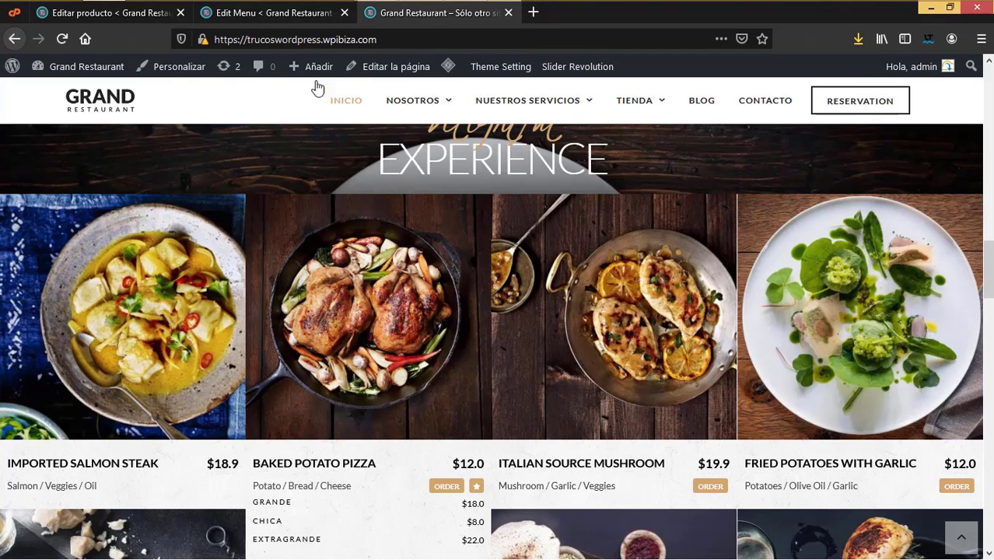
Step: Open Baked Potato Pizza on the live site and check its Chica, Extragrande, Grande and Normal prices
{"action": "left_click", "coordinate": [62, 39]}
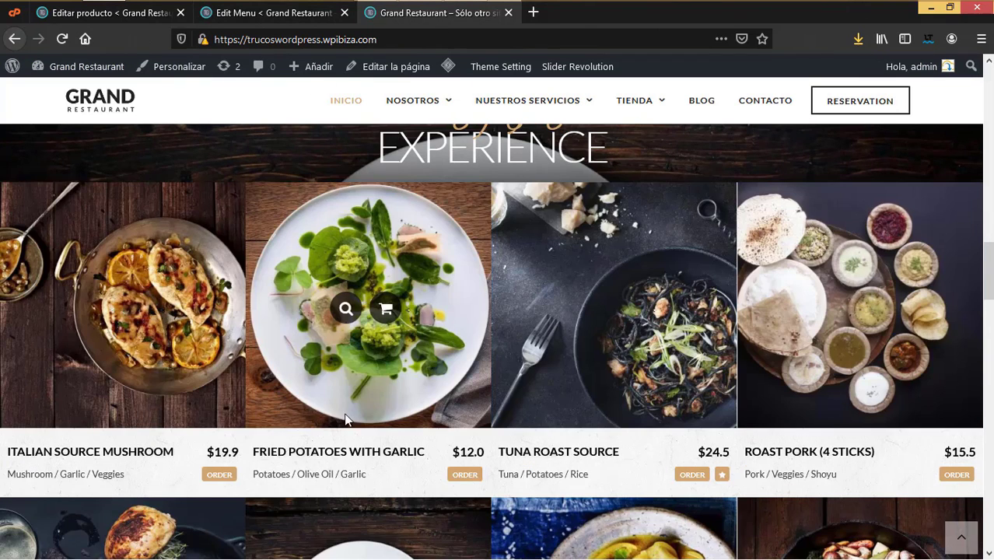
{"action": "scroll", "coordinate": [336, 430], "scroll_direction": "down", "scroll_amount": 3}
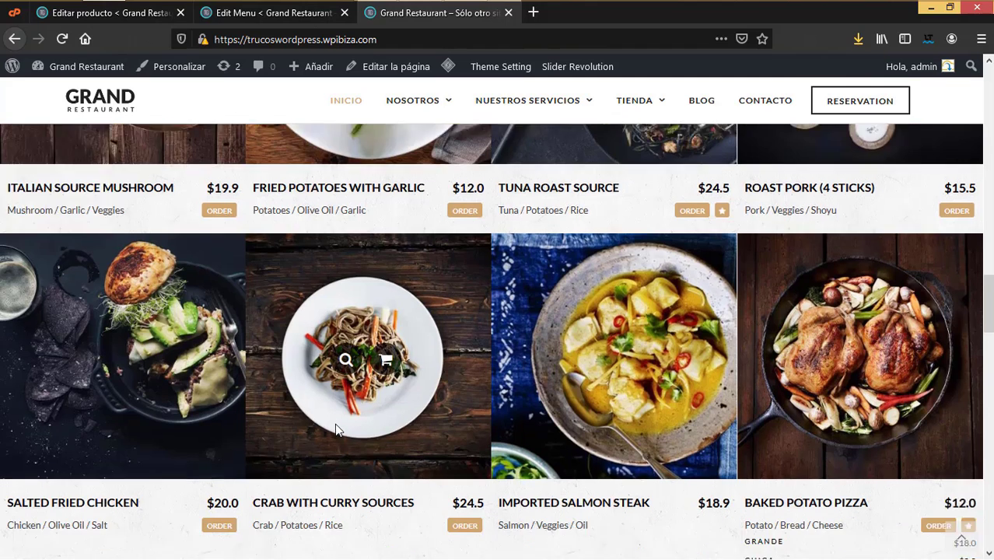
{"action": "scroll", "coordinate": [336, 430], "scroll_direction": "down", "scroll_amount": 1}
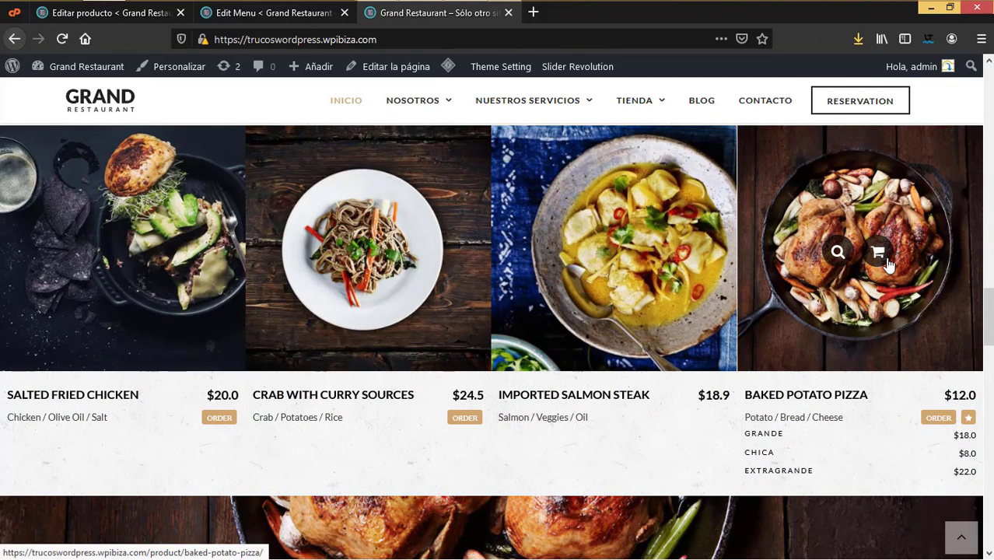
{"action": "left_click", "coordinate": [880, 260]}
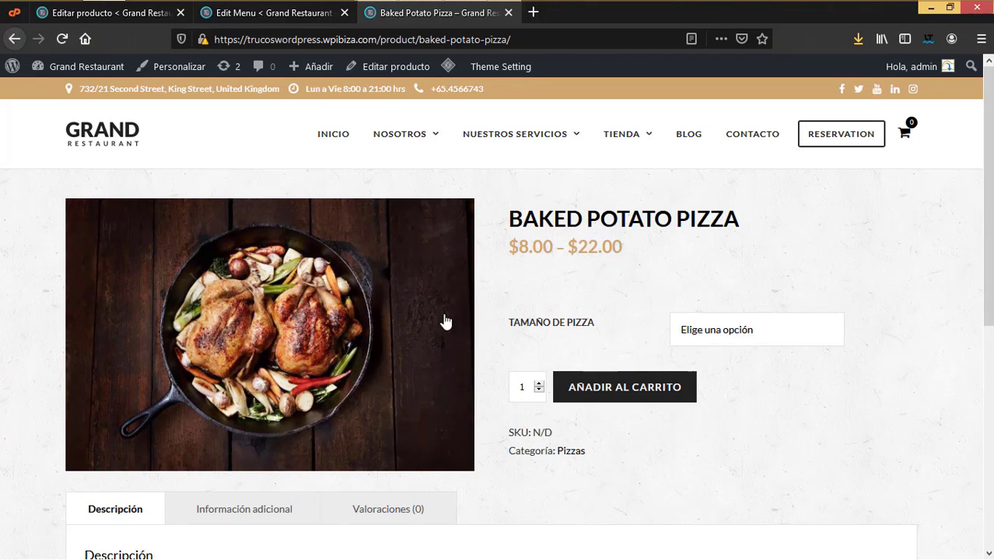
{"action": "left_click", "coordinate": [841, 334]}
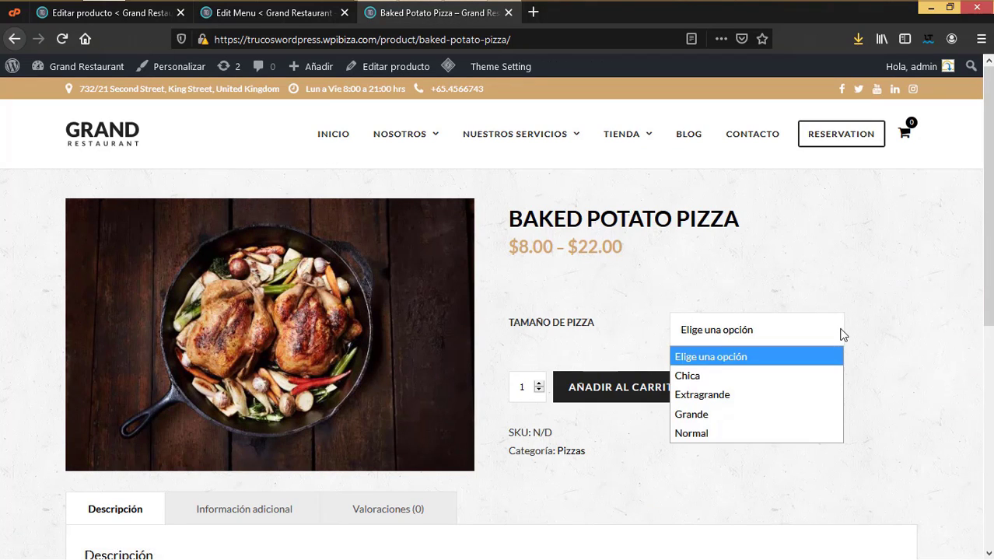
{"action": "left_click", "coordinate": [698, 377]}
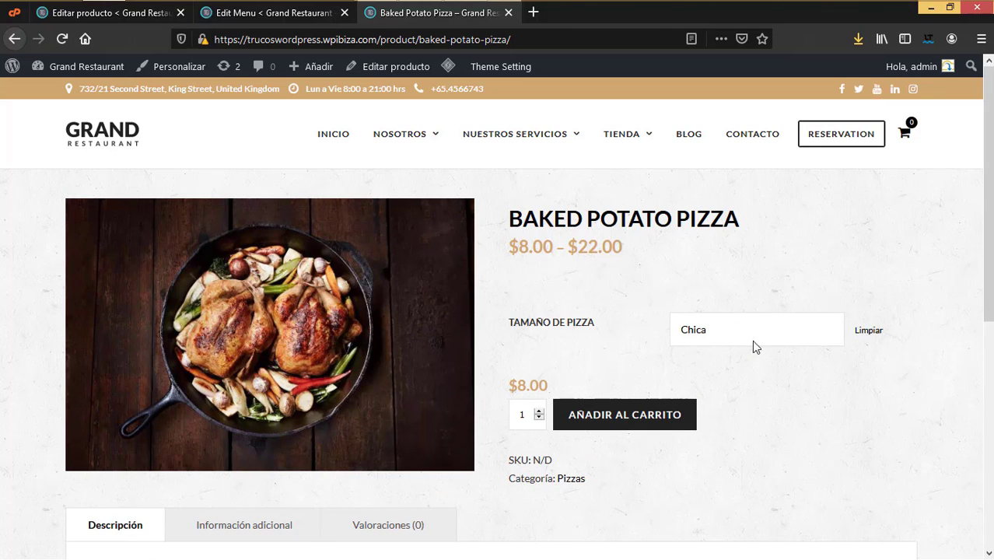
{"action": "left_click", "coordinate": [766, 331]}
{"action": "left_click", "coordinate": [735, 399]}
{"action": "left_click", "coordinate": [721, 340]}
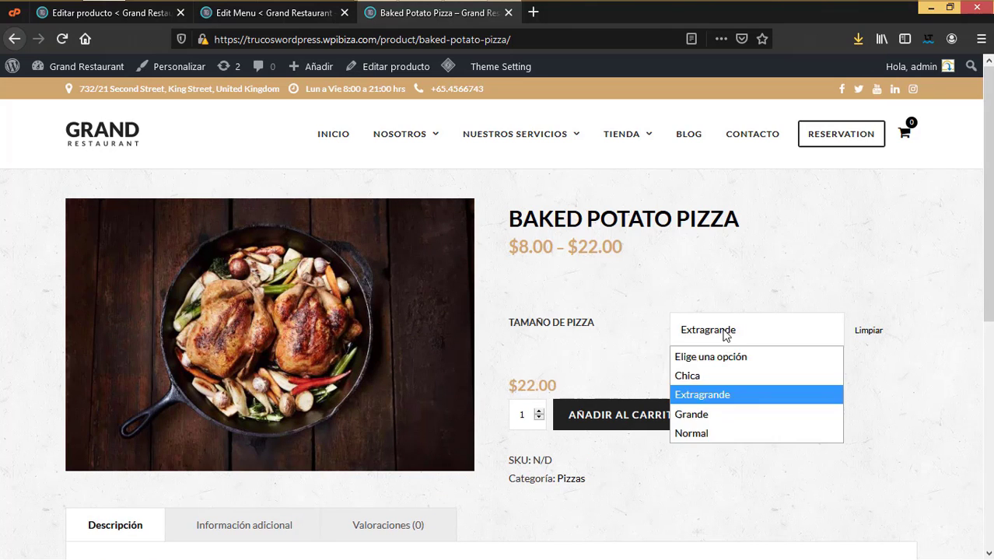
{"action": "left_click", "coordinate": [717, 414]}
{"action": "left_click", "coordinate": [721, 337]}
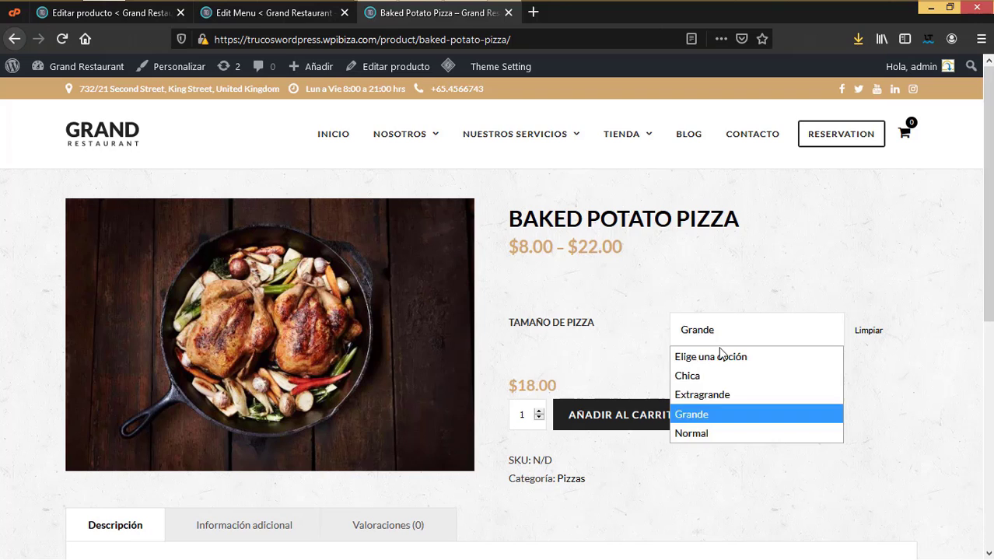
{"action": "left_click", "coordinate": [710, 433]}
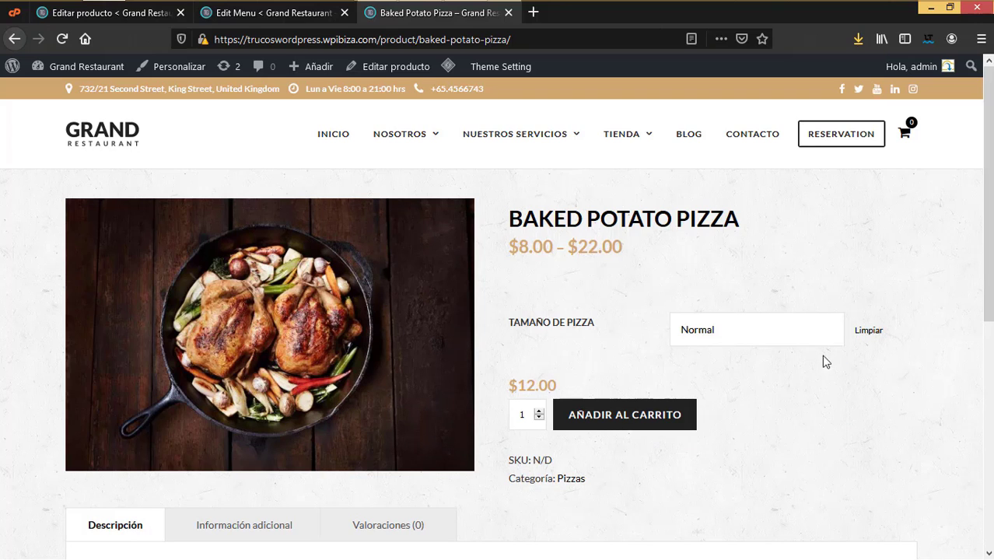
{"action": "scroll", "coordinate": [616, 409], "scroll_direction": "down", "scroll_amount": 3}
{"action": "scroll", "coordinate": [615, 409], "scroll_direction": "up", "scroll_amount": 2}
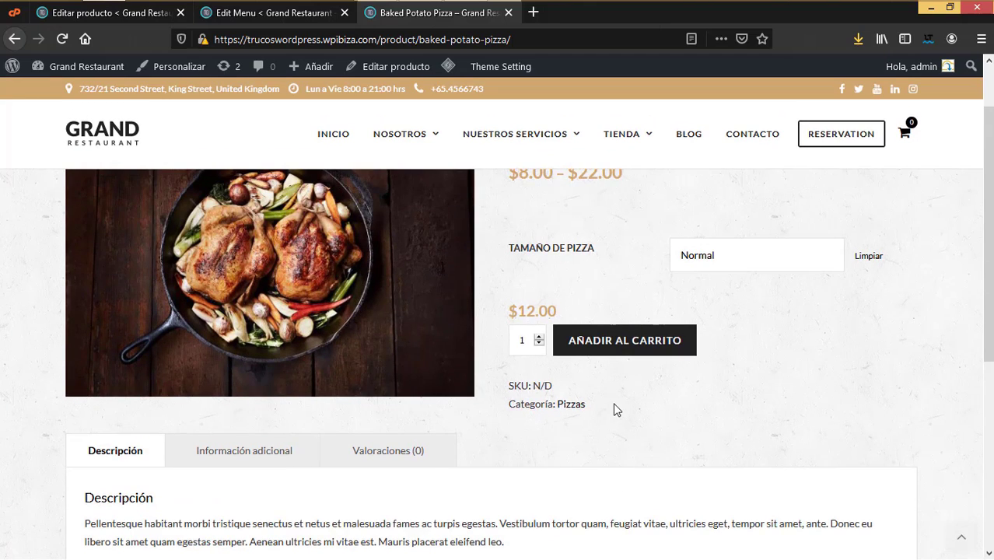
{"action": "scroll", "coordinate": [615, 409], "scroll_direction": "up", "scroll_amount": 1}
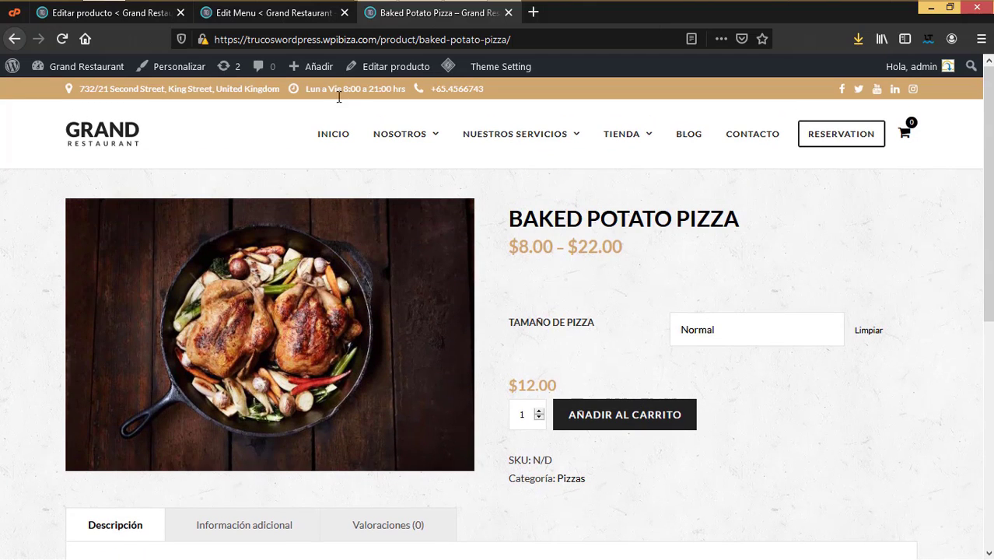
Step: Open the restaurant's Tienda shop page from the admin's site link
{"action": "left_click", "coordinate": [319, 16]}
{"action": "mouse_move", "coordinate": [36, 72]}
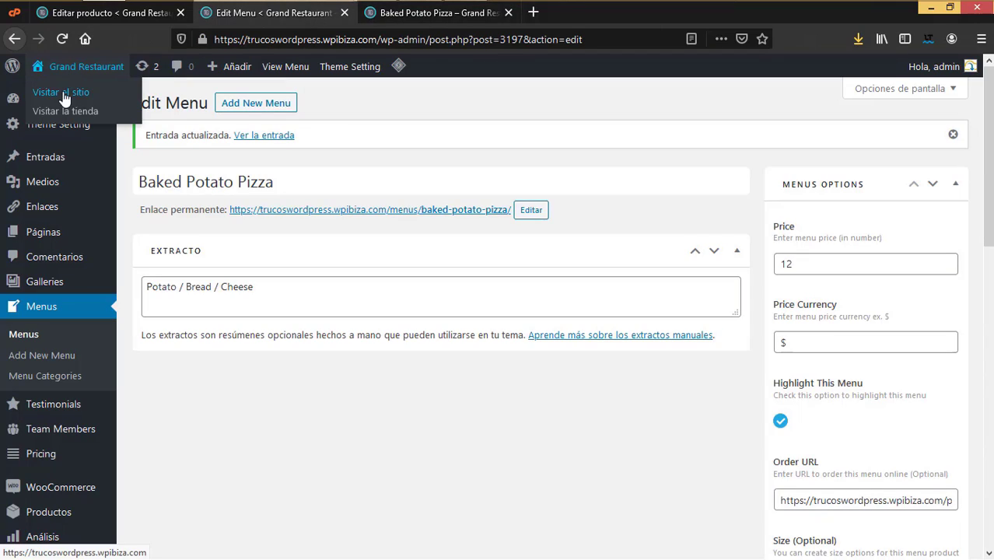
{"action": "left_click", "coordinate": [56, 95]}
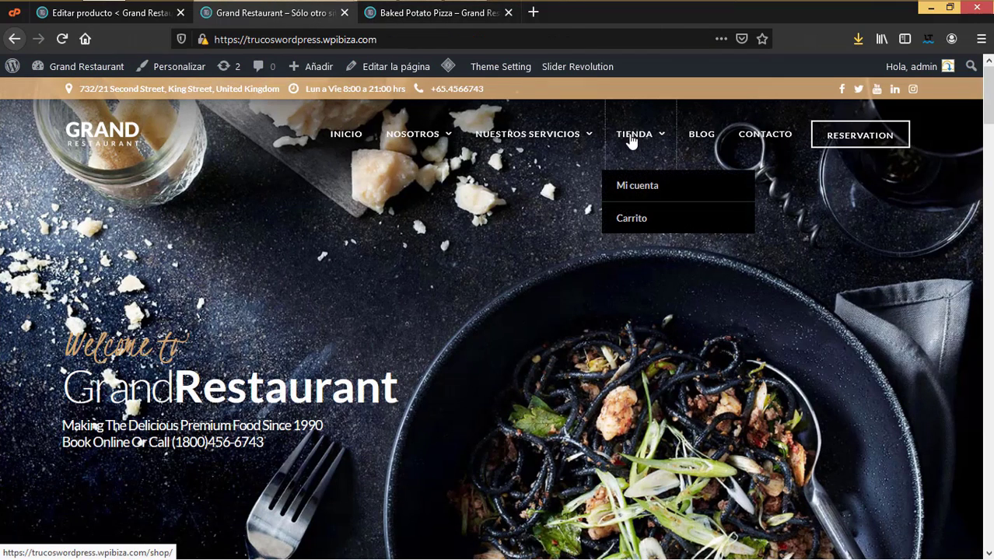
{"action": "left_click", "coordinate": [631, 137]}
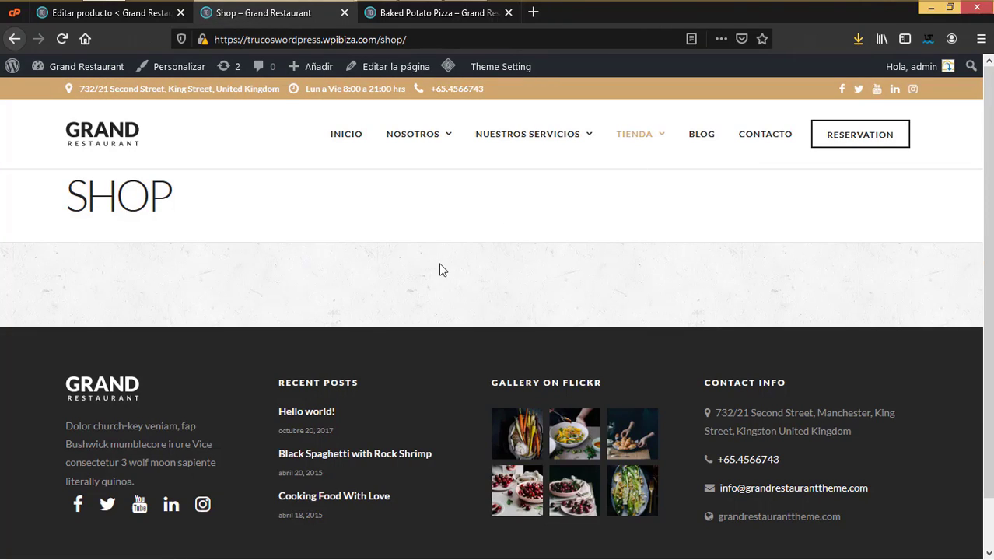
Step: Open the store from Visitar la tienda in a new tab
{"action": "mouse_move", "coordinate": [105, 68]}
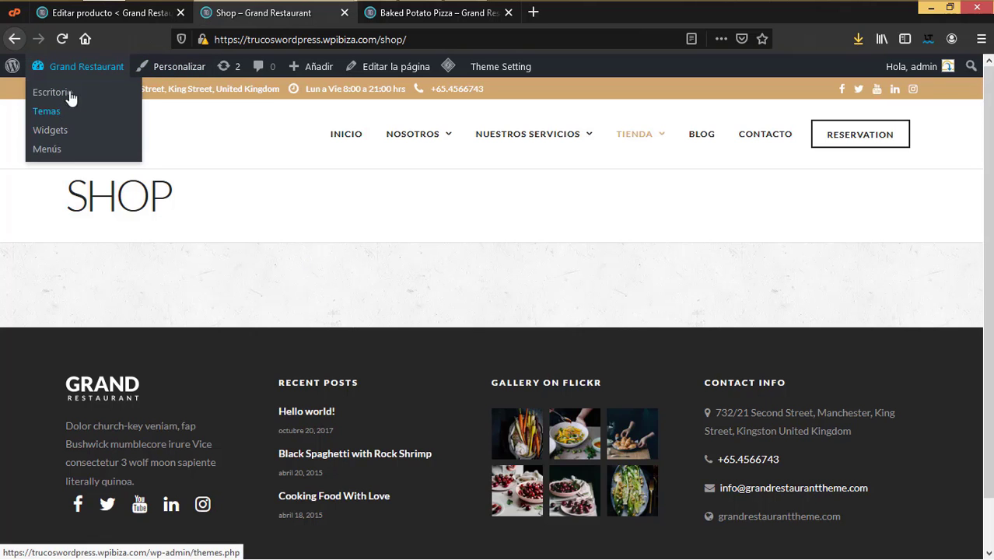
{"action": "left_click", "coordinate": [117, 13]}
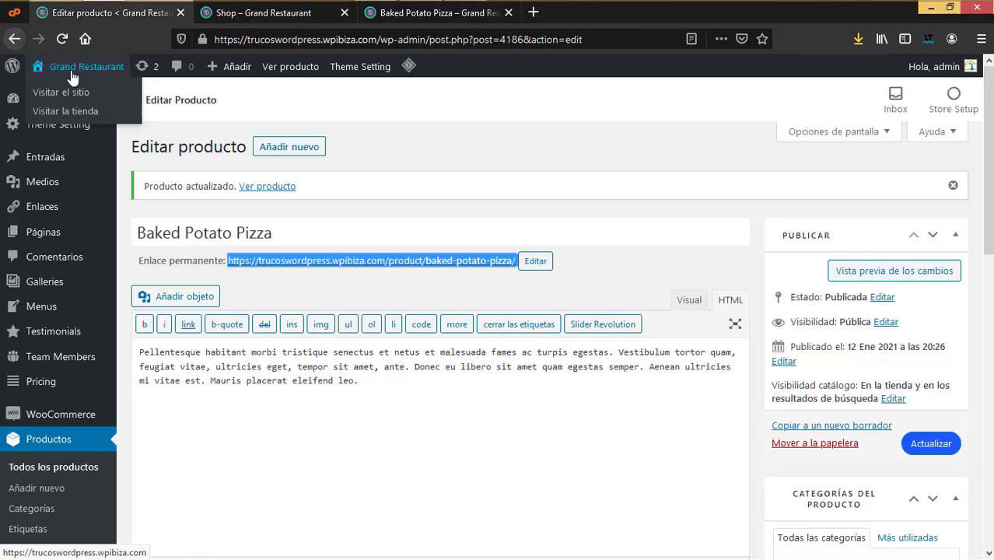
{"action": "right_click", "coordinate": [67, 115]}
{"action": "left_click", "coordinate": [155, 122]}
{"action": "left_click", "coordinate": [268, 12]}
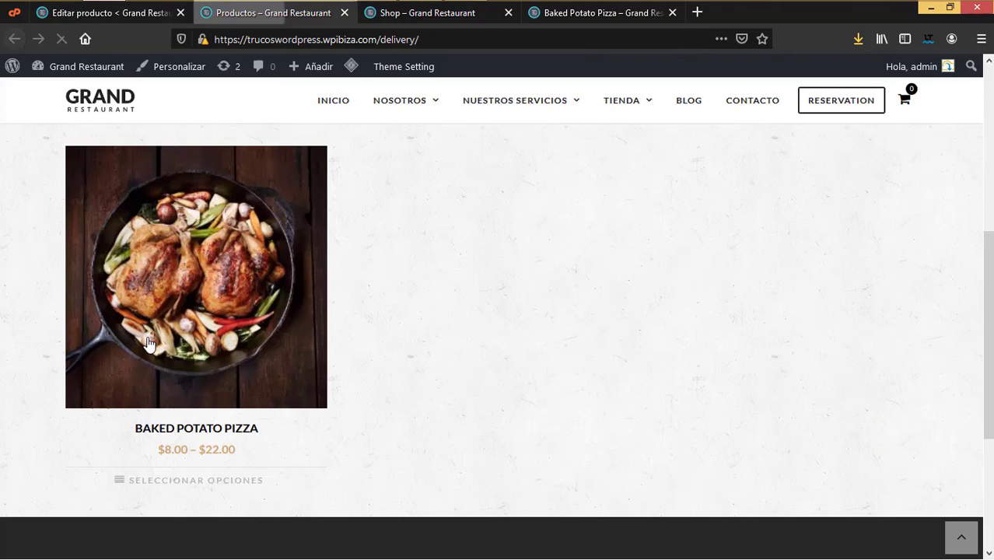
{"action": "scroll", "coordinate": [380, 348], "scroll_direction": "up", "scroll_amount": 3}
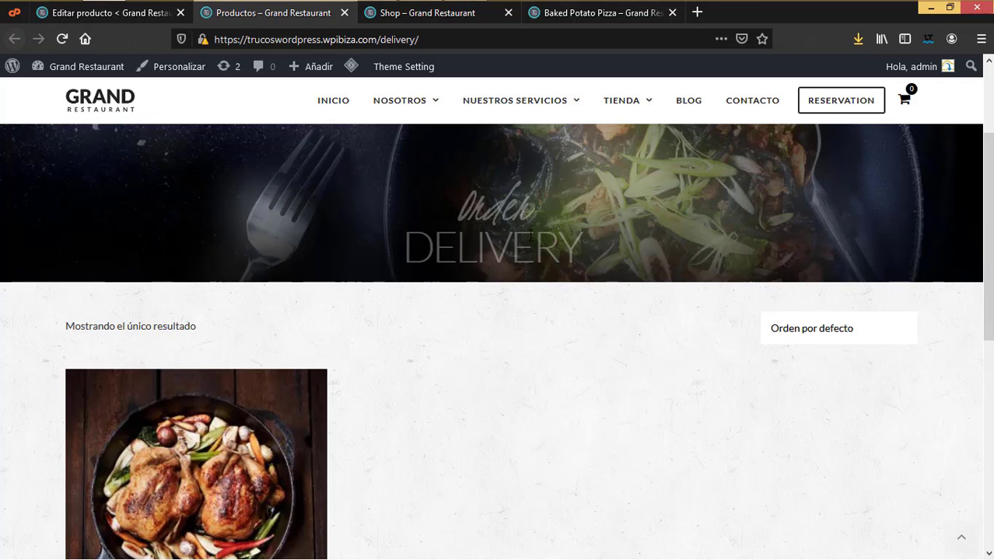
Step: Copy the delivery page's web address from the address bar
{"action": "key", "text": "alt+Left"}
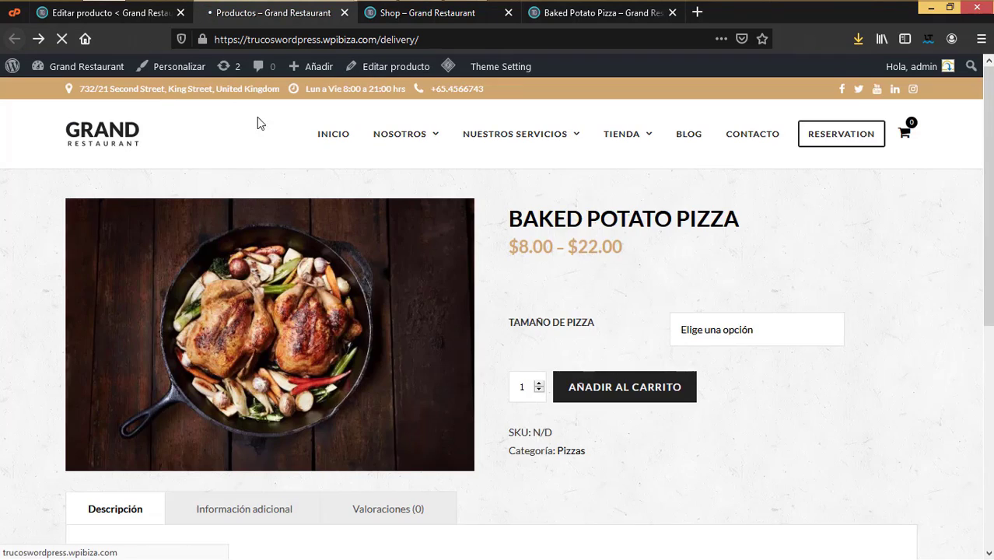
{"action": "key", "text": "alt+Left"}
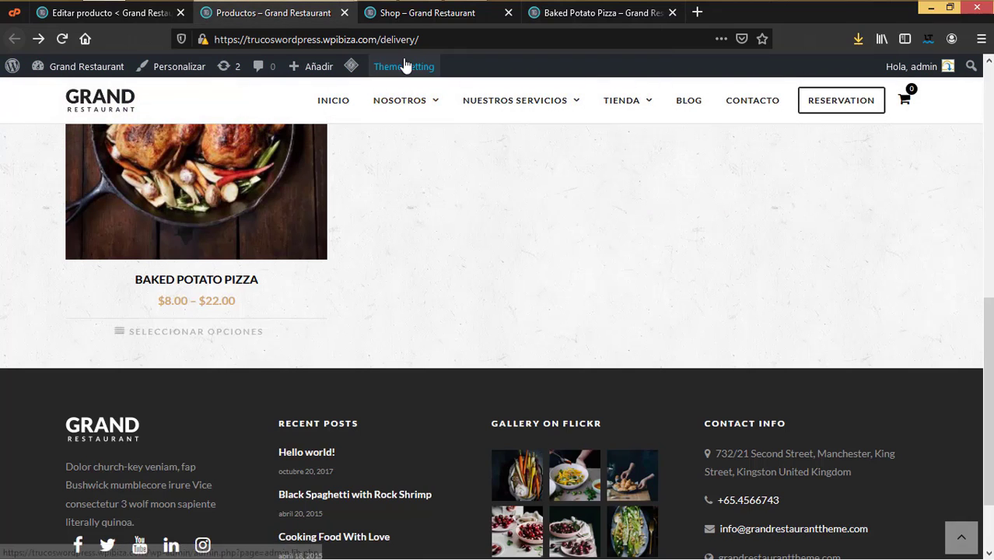
{"action": "right_click", "coordinate": [402, 45]}
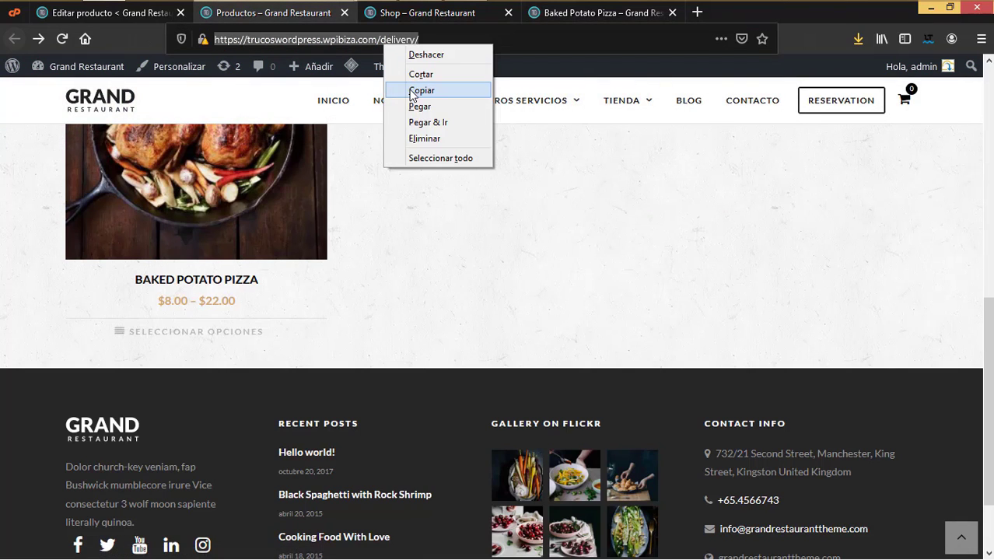
{"action": "left_click", "coordinate": [410, 88]}
{"action": "left_click", "coordinate": [132, 19]}
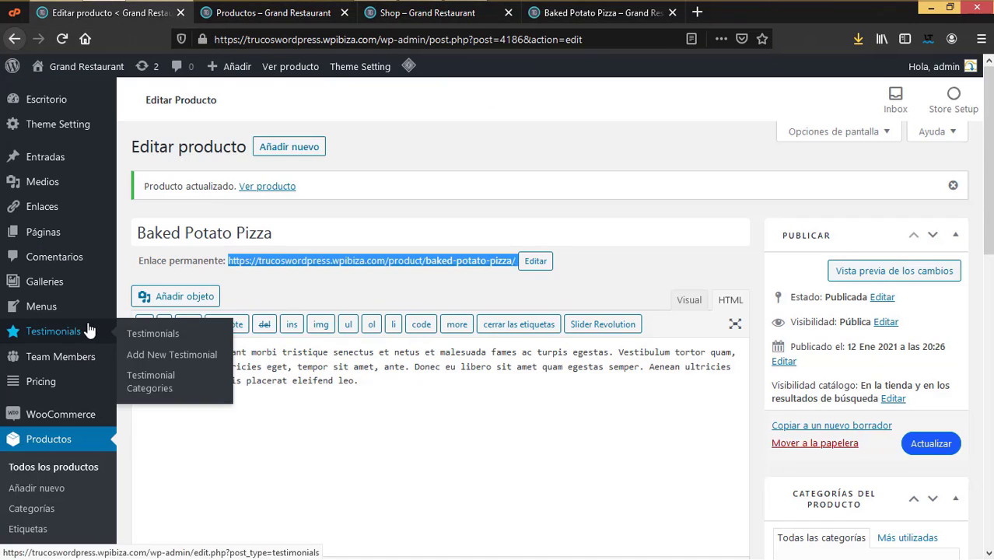
Step: Add a custom Tienda link pointing to the copied delivery page address to the menu
{"action": "scroll", "coordinate": [86, 442], "scroll_direction": "down", "scroll_amount": 5}
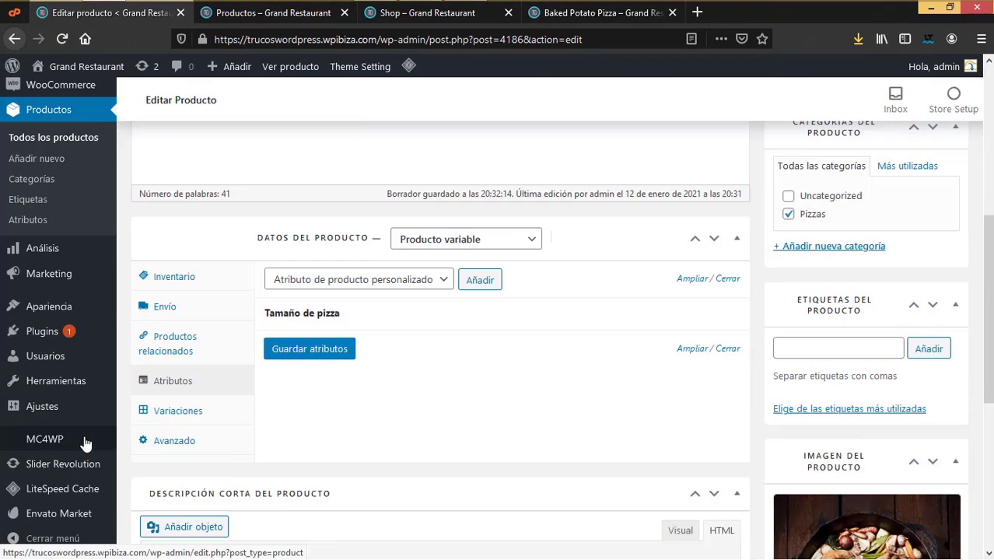
{"action": "mouse_move", "coordinate": [115, 326]}
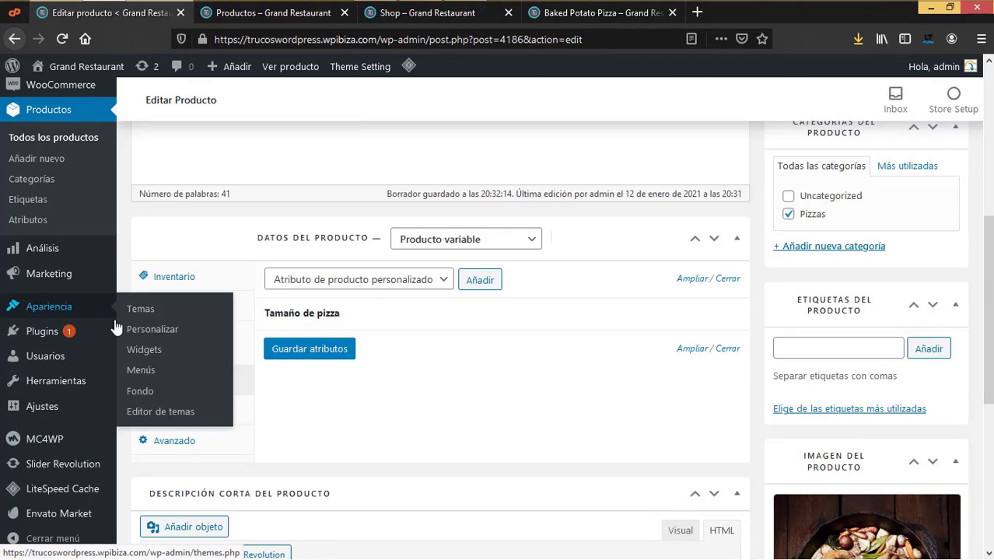
{"action": "left_click", "coordinate": [141, 371]}
{"action": "scroll", "coordinate": [469, 481], "scroll_direction": "down", "scroll_amount": 3}
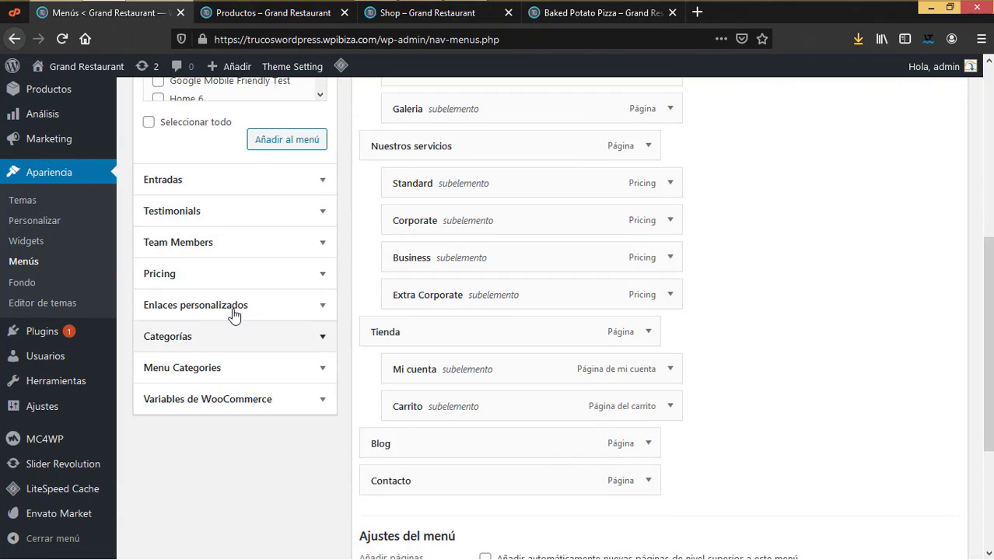
{"action": "left_click", "coordinate": [264, 308]}
{"action": "left_click", "coordinate": [228, 156]}
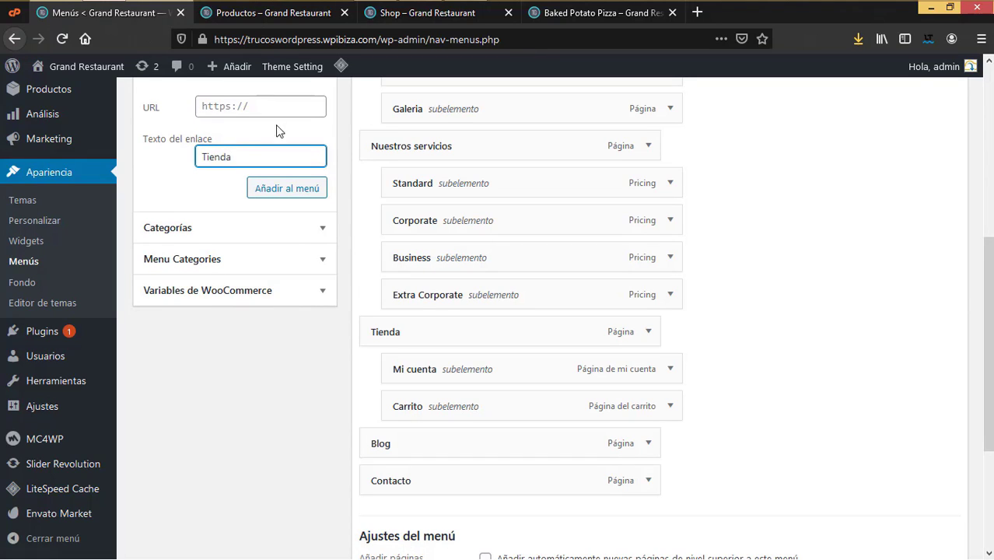
{"action": "left_click", "coordinate": [240, 105]}
{"action": "key", "text": "ctrl+v"}
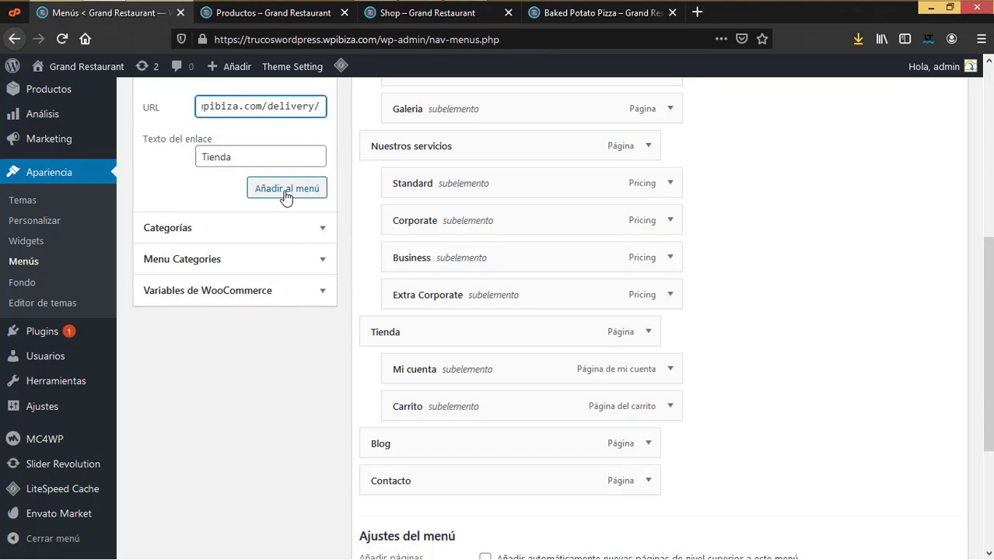
{"action": "left_click", "coordinate": [284, 191]}
Step: Remove the old Tienda page item, nest Mi cuenta and Carrito under the new link, and save
{"action": "left_click", "coordinate": [648, 332]}
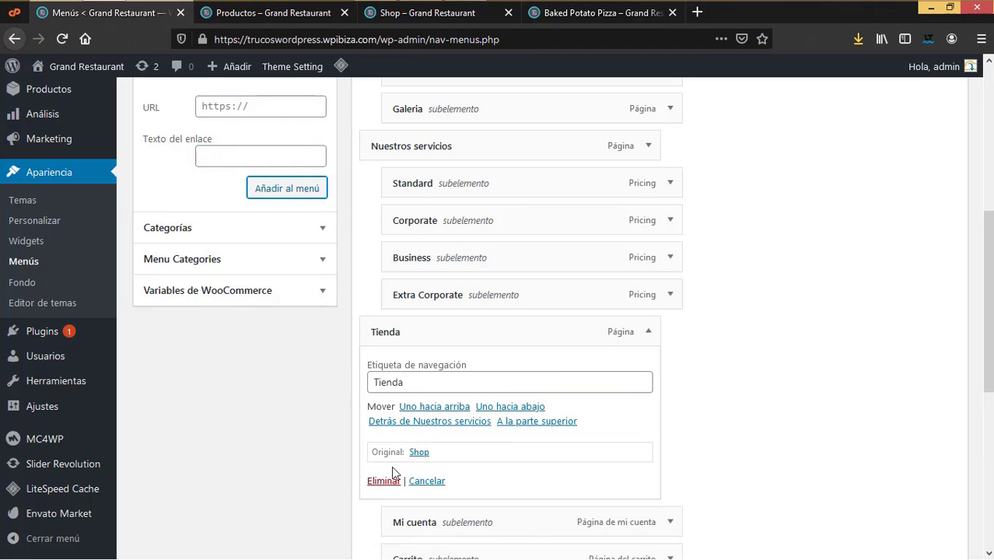
{"action": "left_click", "coordinate": [379, 480]}
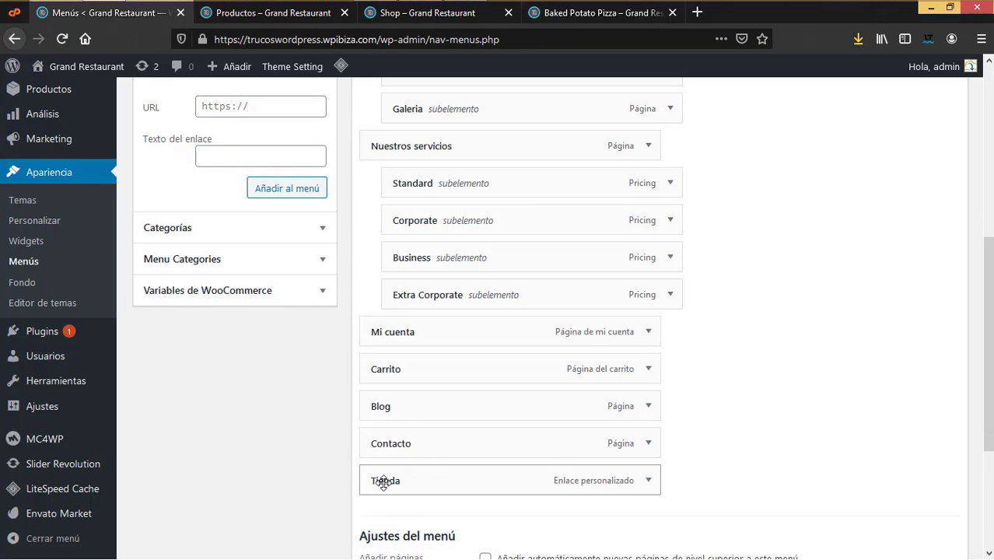
{"action": "left_click_drag", "start_coordinate": [383, 482], "coordinate": [391, 329]}
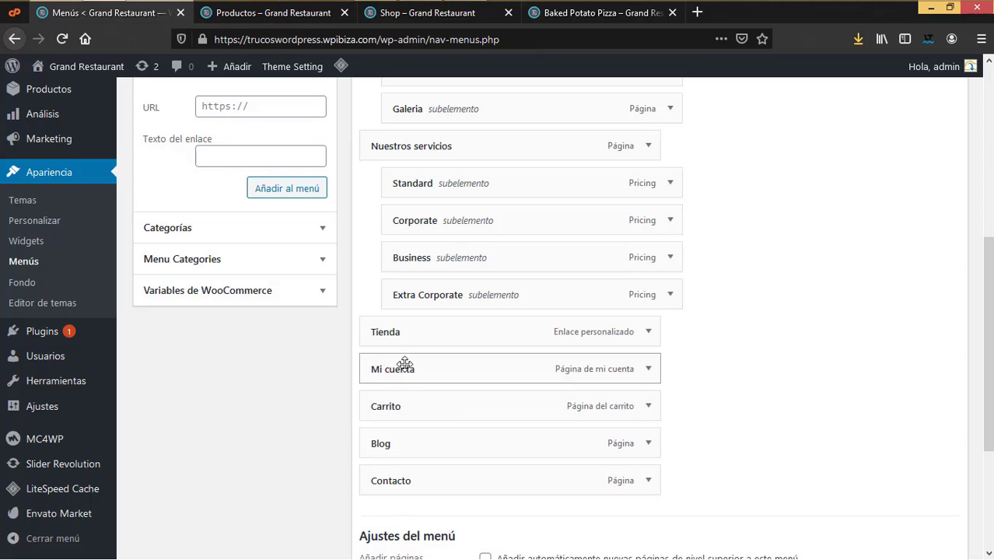
{"action": "left_click_drag", "start_coordinate": [404, 363], "coordinate": [427, 367]}
{"action": "left_click_drag", "start_coordinate": [384, 404], "coordinate": [482, 413]}
{"action": "scroll", "coordinate": [778, 327], "scroll_direction": "up", "scroll_amount": 5}
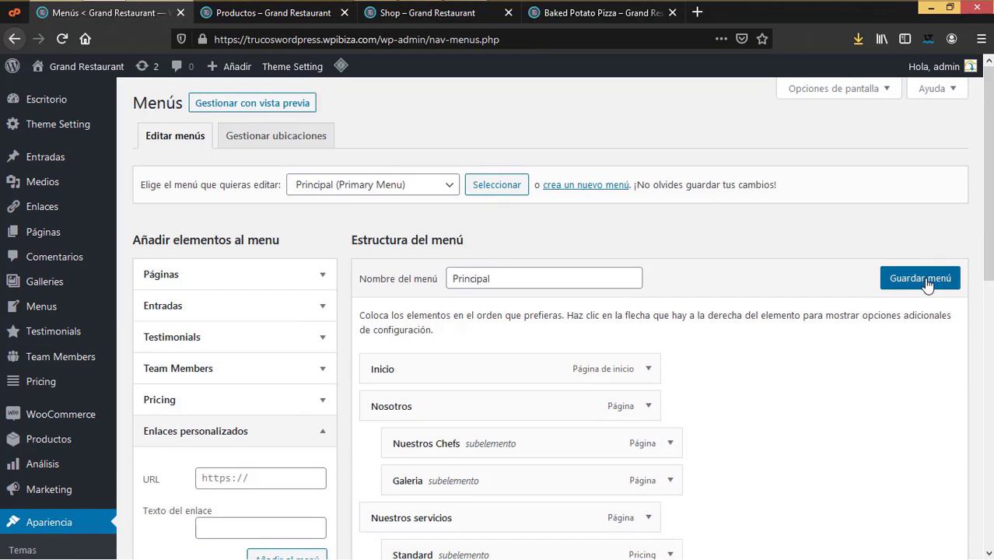
{"action": "left_click", "coordinate": [920, 279]}
{"action": "left_click", "coordinate": [595, 13]}
Step: Load the home page and open the /delivery/ shop page from the TIENDA dropdown
{"action": "left_click", "coordinate": [296, 13]}
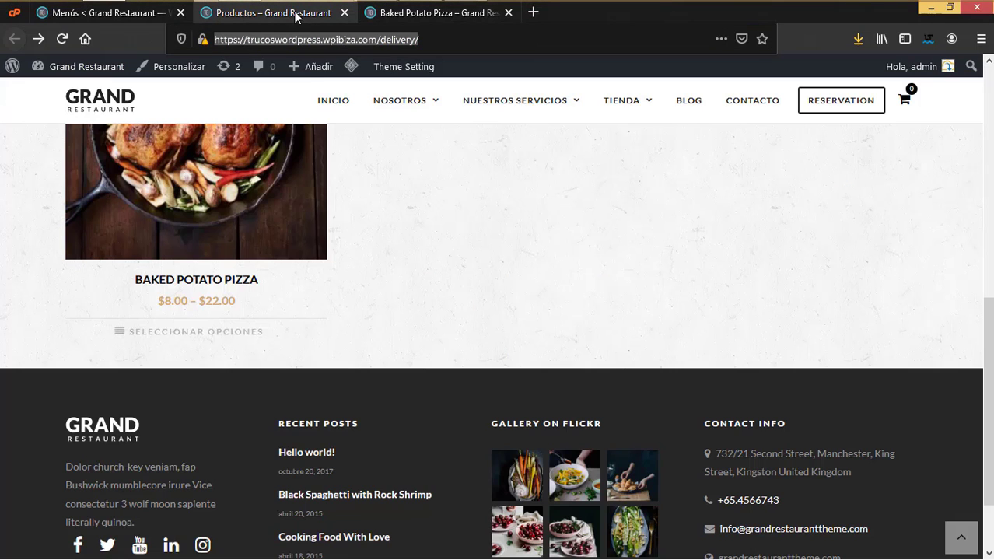
{"action": "left_click", "coordinate": [325, 102]}
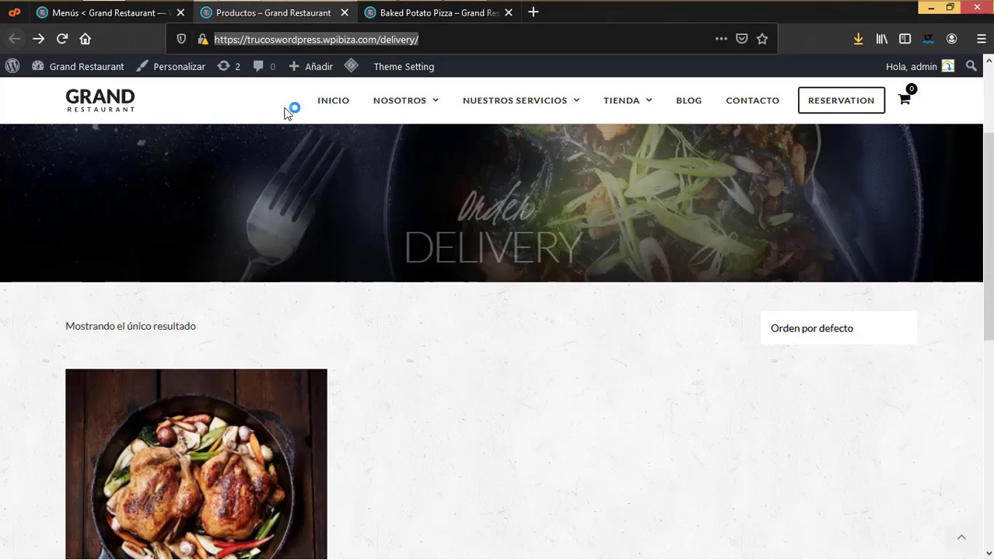
{"action": "left_click", "coordinate": [332, 103]}
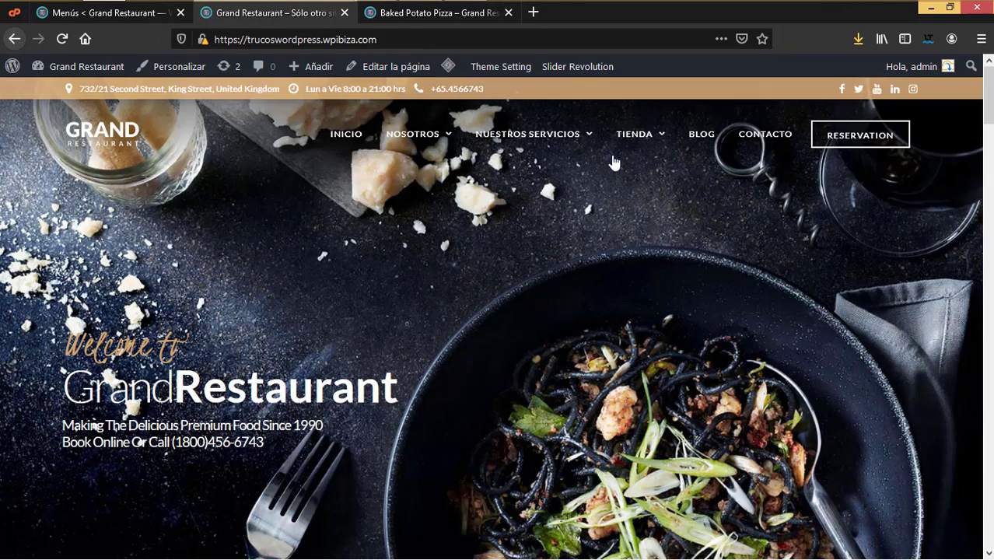
{"action": "mouse_move", "coordinate": [634, 137]}
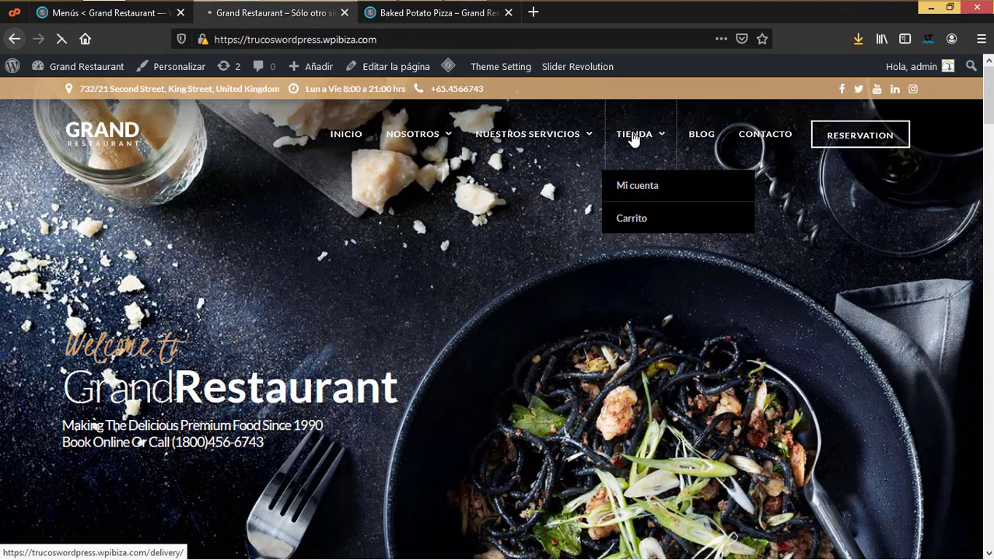
{"action": "left_click", "coordinate": [634, 143]}
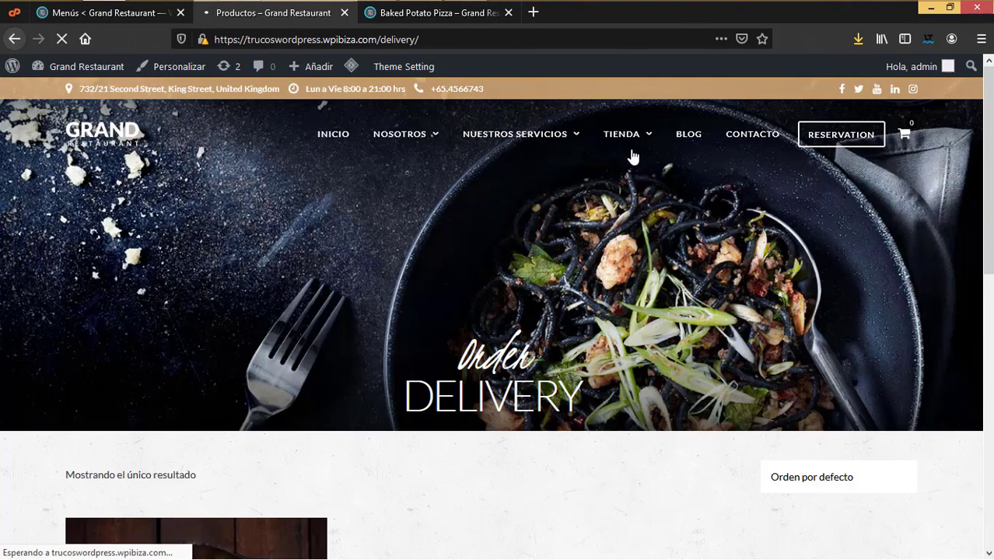
{"action": "scroll", "coordinate": [428, 418], "scroll_direction": "down", "scroll_amount": 3}
{"action": "scroll", "coordinate": [329, 462], "scroll_direction": "down", "scroll_amount": 3}
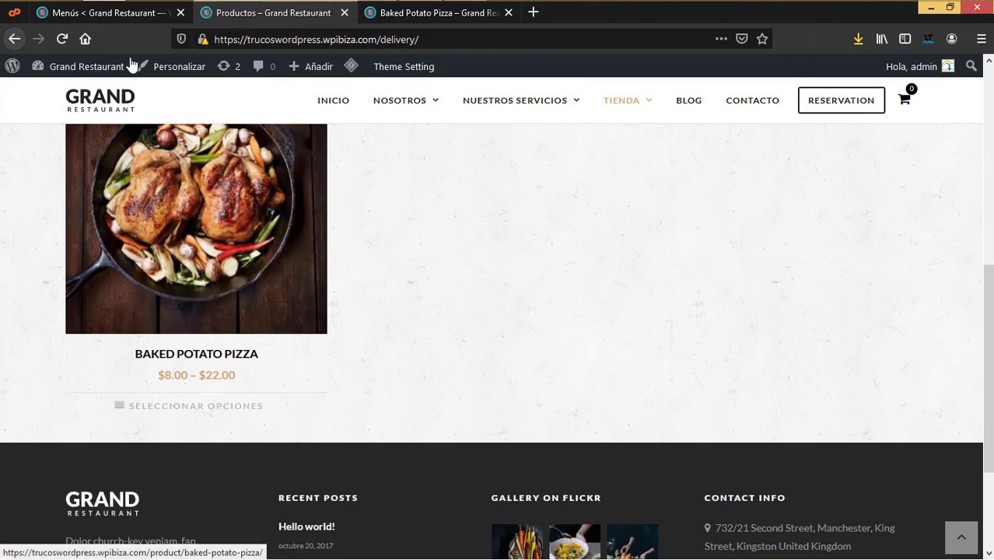
{"action": "scroll", "coordinate": [296, 190], "scroll_direction": "up", "scroll_amount": 5}
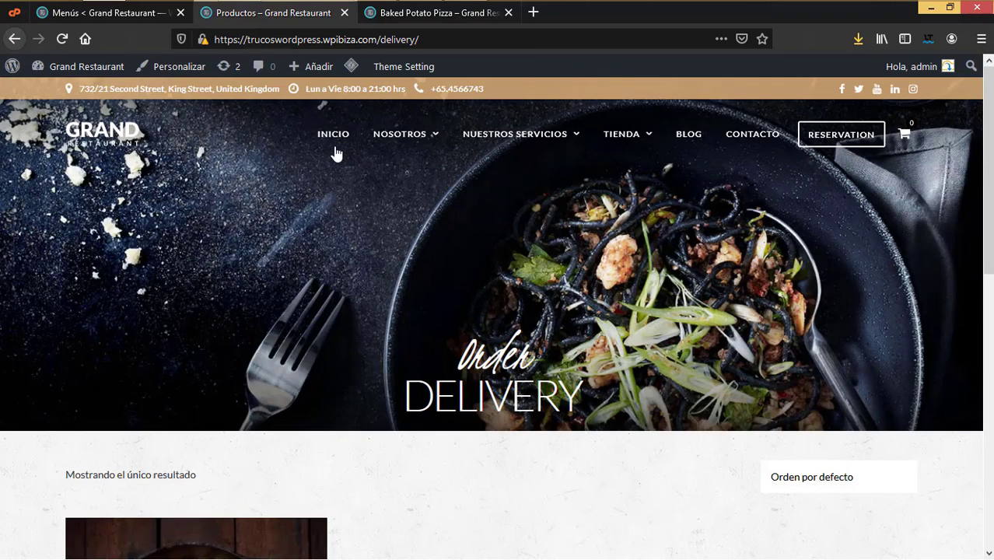
Step: Return to INICIO and scroll down to the dish grid
{"action": "left_click", "coordinate": [334, 139]}
{"action": "scroll", "coordinate": [717, 414], "scroll_direction": "down", "scroll_amount": 10}
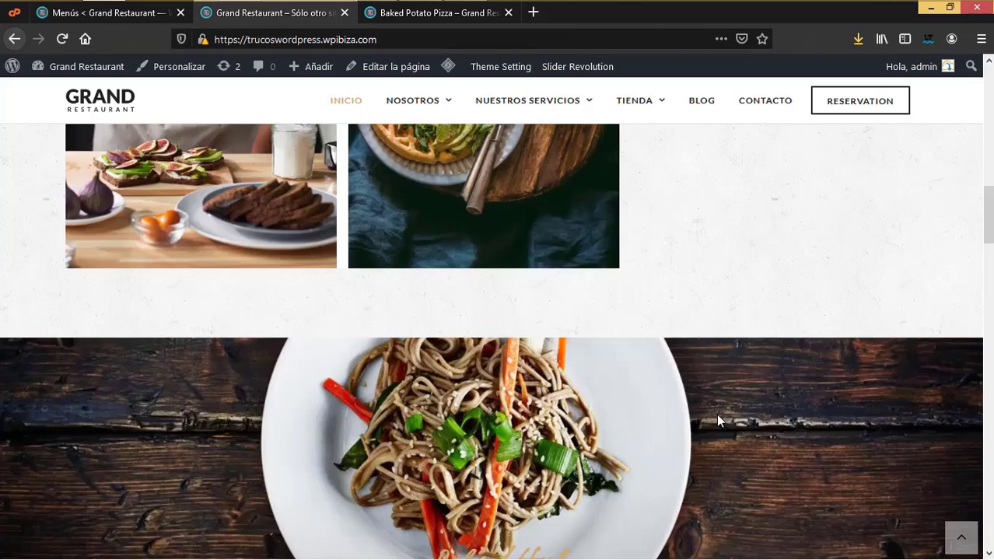
{"action": "scroll", "coordinate": [719, 420], "scroll_direction": "down", "scroll_amount": 1}
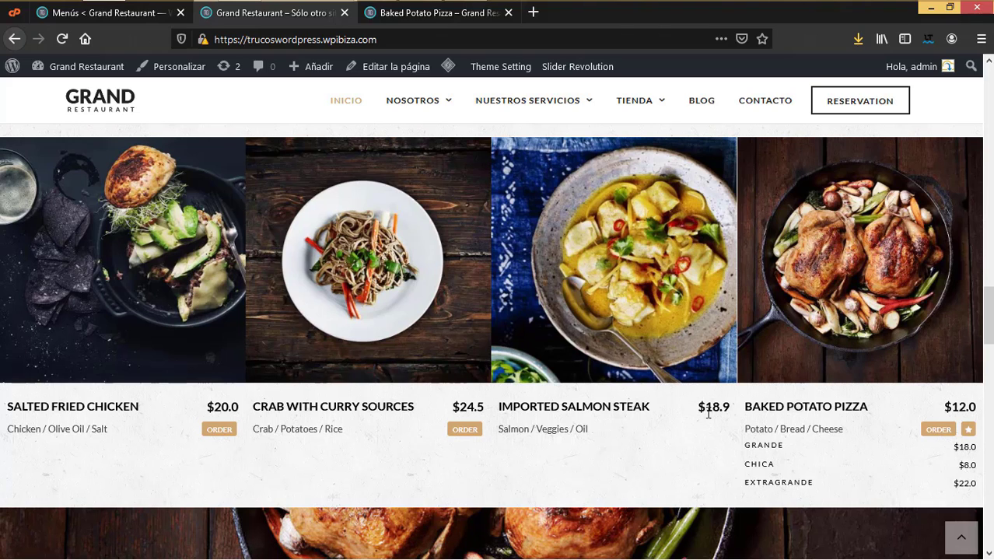
Step: Open the admin Menus list of 28 dish posts, led by Baked Potato Pizza
{"action": "left_click", "coordinate": [152, 15]}
{"action": "mouse_move", "coordinate": [70, 306]}
{"action": "left_click", "coordinate": [138, 310]}
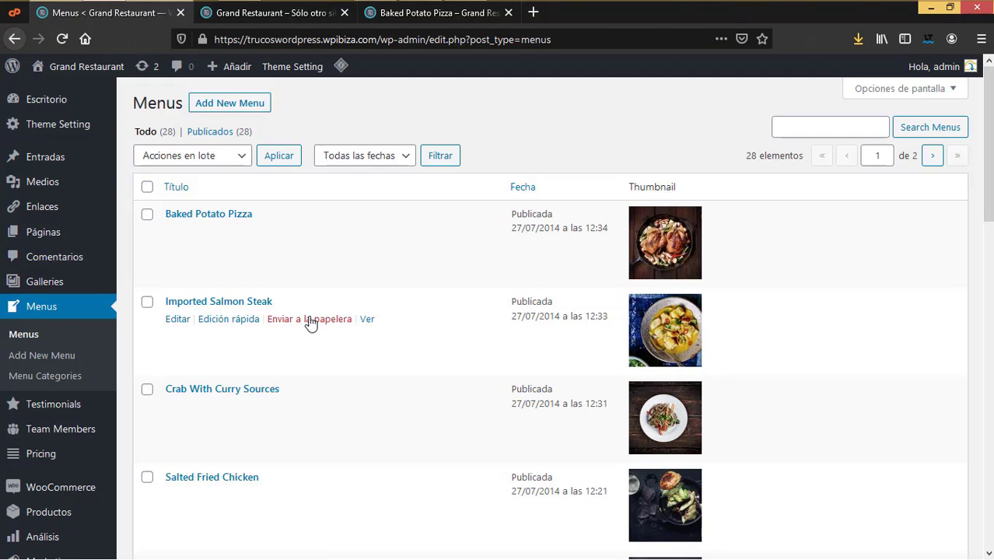
{"action": "left_click", "coordinate": [296, 19]}
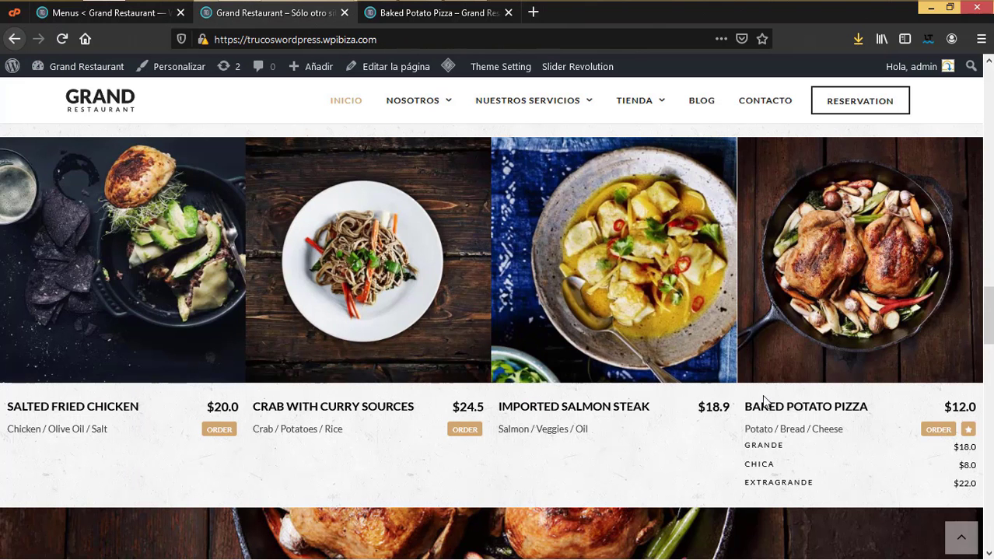
{"action": "mouse_move", "coordinate": [597, 282]}
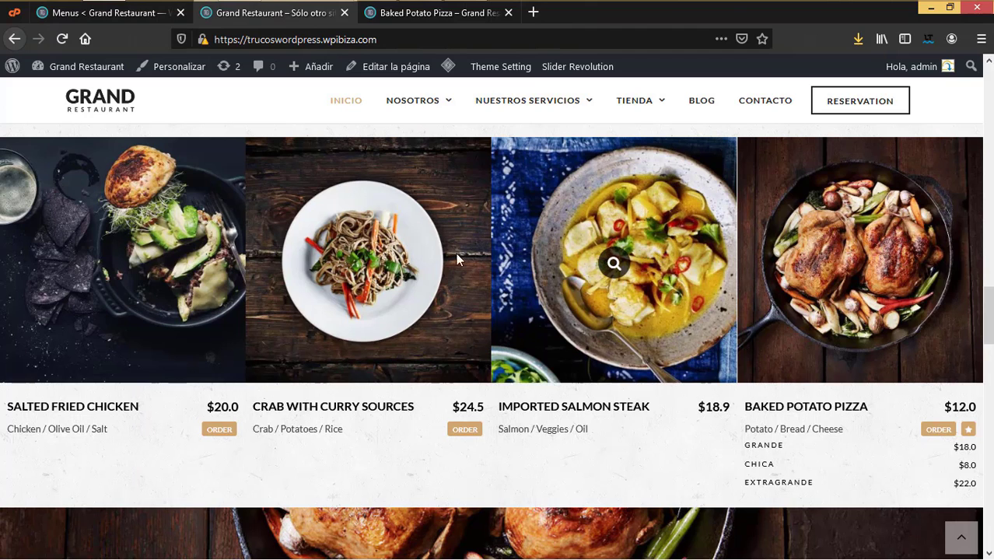
{"action": "mouse_move", "coordinate": [391, 247]}
{"action": "left_click", "coordinate": [131, 13]}
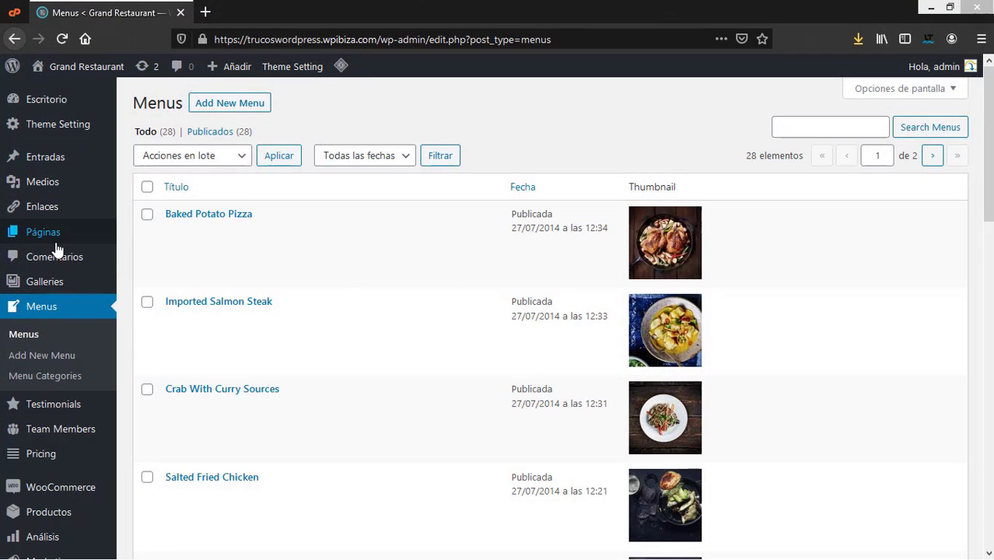
Step: Open the Inicio page editor in a new tab from the Páginas list
{"action": "mouse_move", "coordinate": [82, 235]}
{"action": "left_click", "coordinate": [139, 238]}
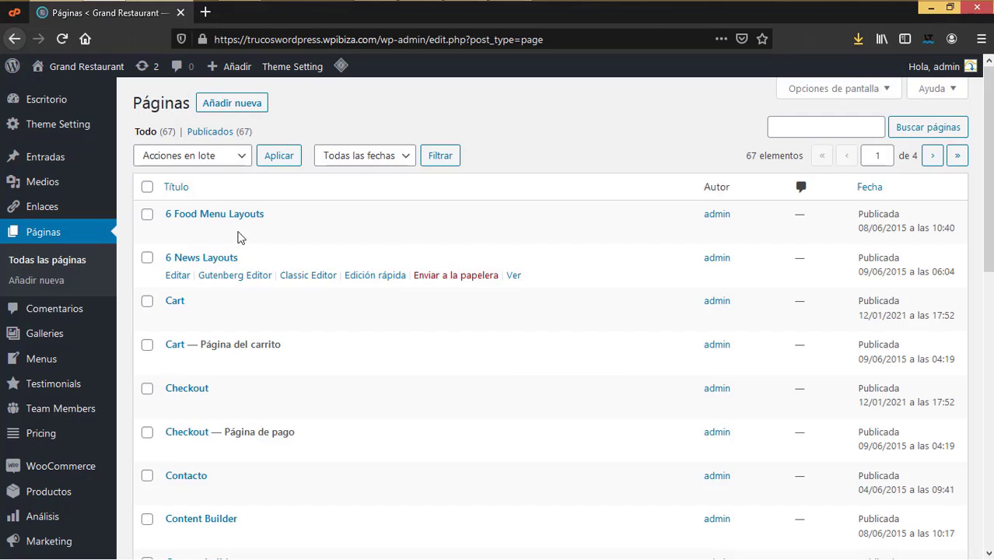
{"action": "scroll", "coordinate": [309, 310], "scroll_direction": "down", "scroll_amount": 5}
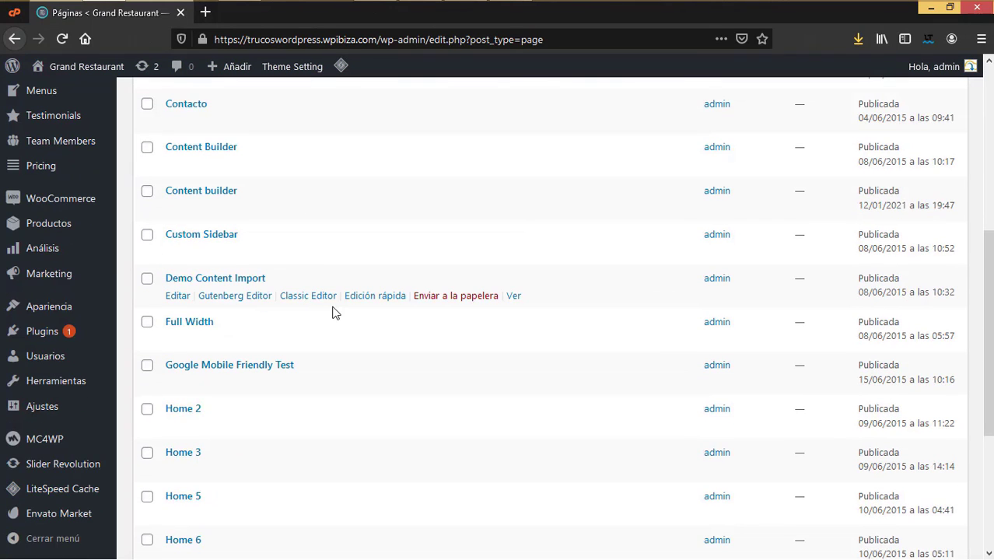
{"action": "scroll", "coordinate": [333, 311], "scroll_direction": "down", "scroll_amount": 2}
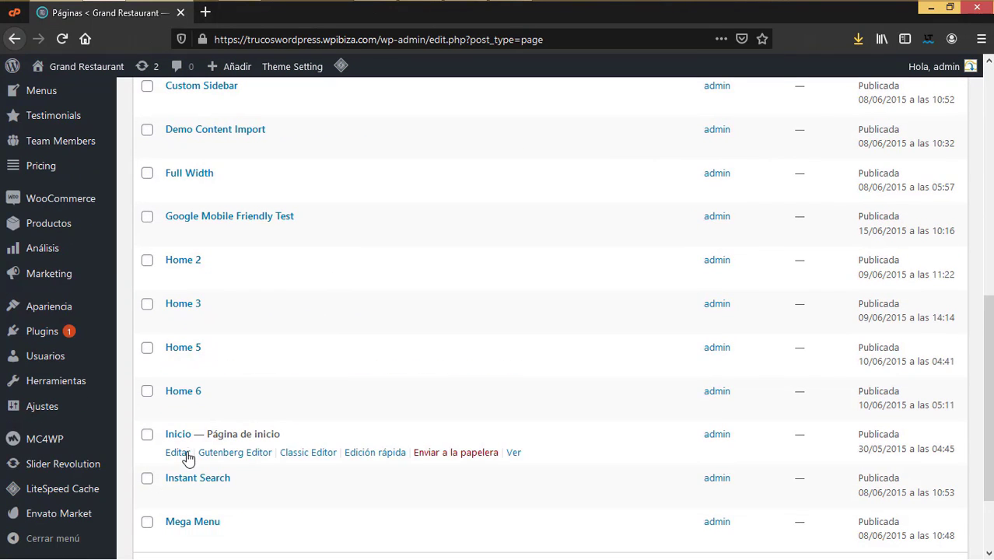
{"action": "right_click", "coordinate": [179, 454]}
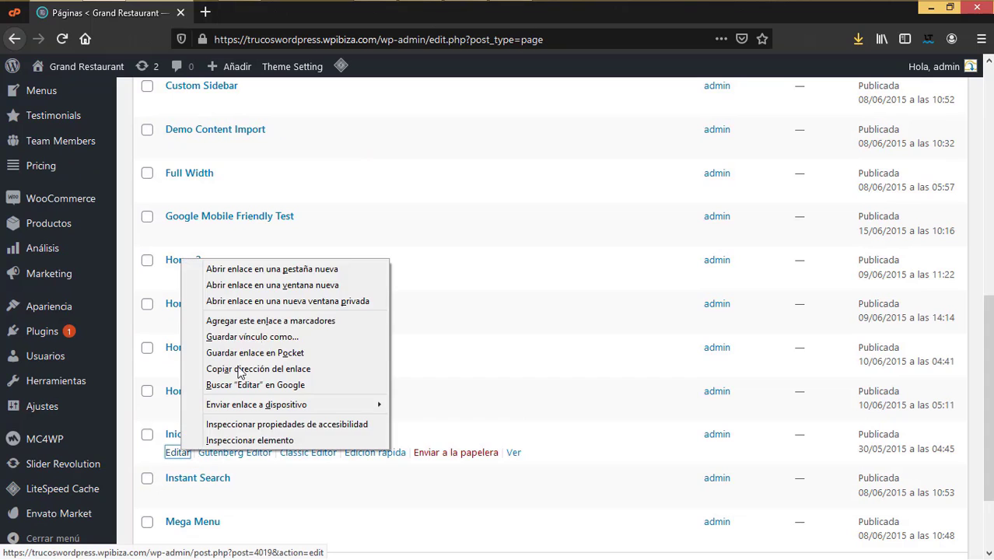
{"action": "left_click", "coordinate": [281, 271]}
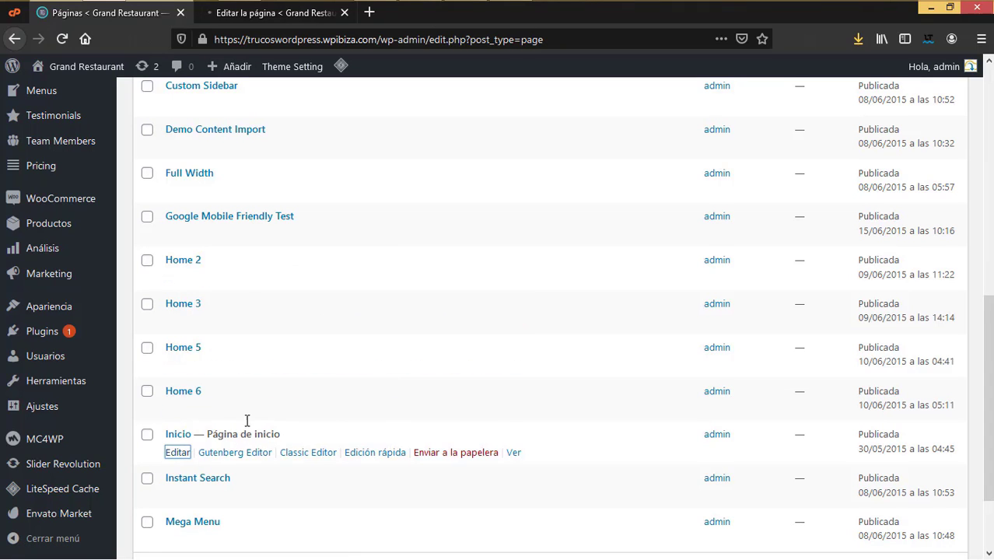
Step: Open the Black Spaghetti with Rock Shrimp post editor in a new tab, then view Inicio's editor
{"action": "scroll", "coordinate": [221, 388], "scroll_direction": "up", "scroll_amount": 4}
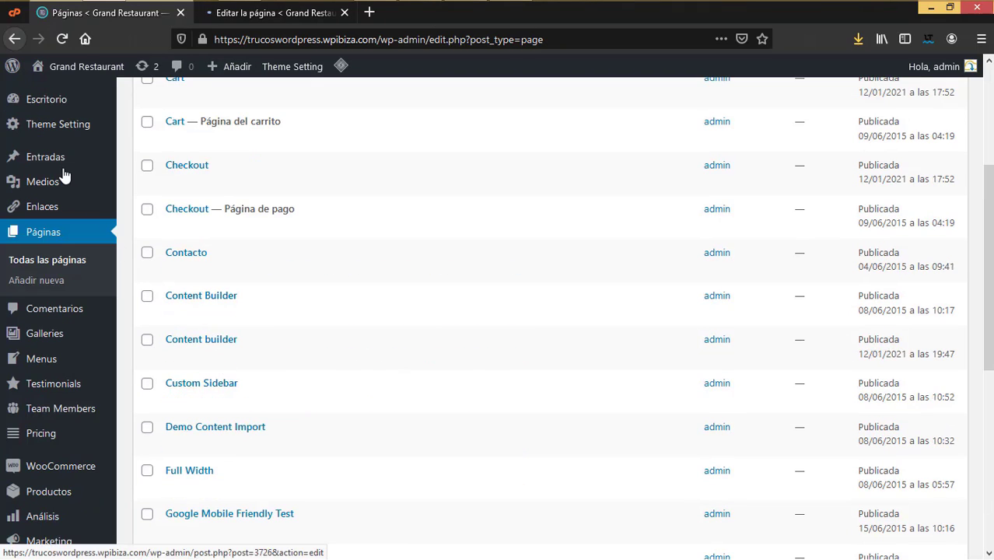
{"action": "mouse_move", "coordinate": [97, 159]}
{"action": "left_click", "coordinate": [159, 160]}
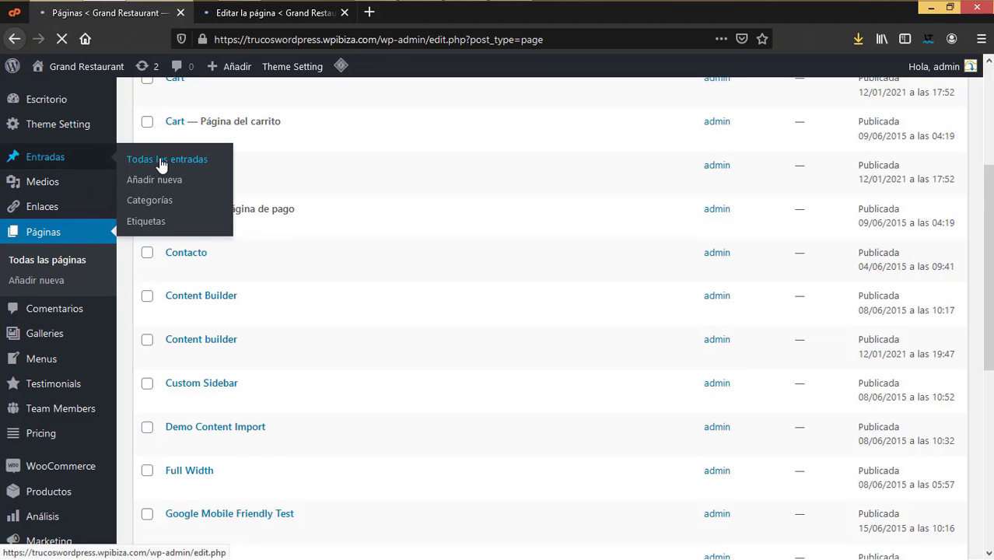
{"action": "mouse_move", "coordinate": [207, 317]}
{"action": "left_click", "coordinate": [178, 304]}
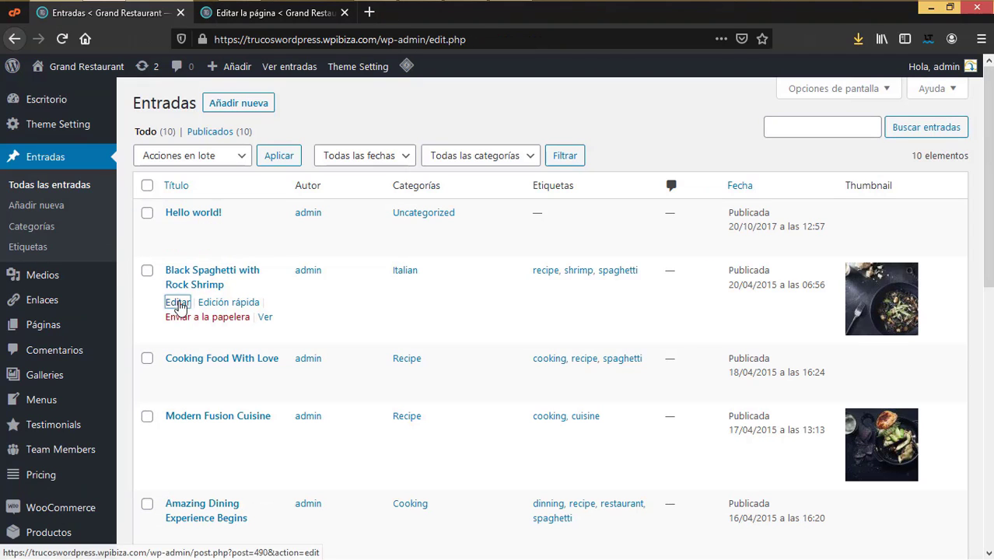
{"action": "right_click", "coordinate": [178, 304]}
{"action": "left_click", "coordinate": [203, 312]}
{"action": "left_click", "coordinate": [283, 16]}
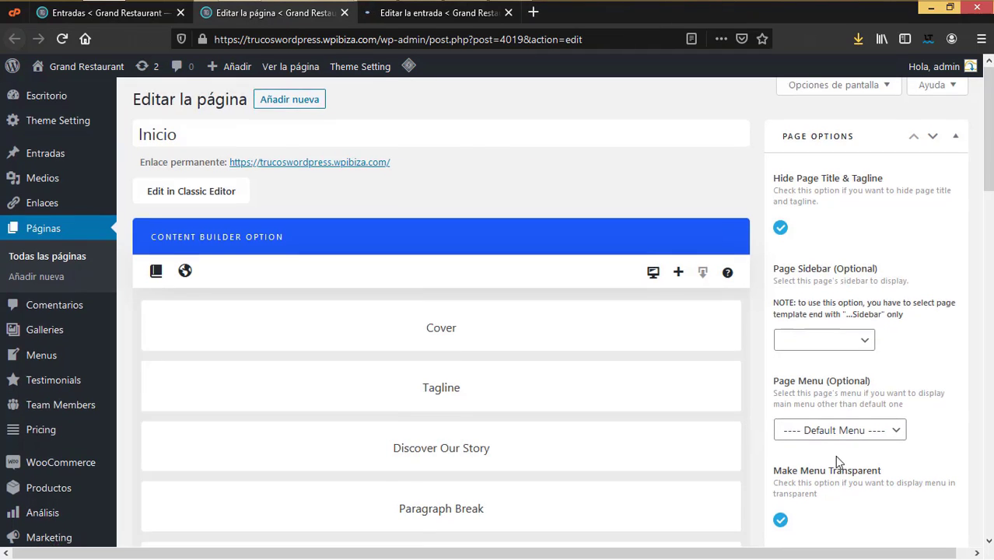
Step: Scroll through Inicio's builder sections and review the page sidebar choices, leaving it unset
{"action": "scroll", "coordinate": [837, 459], "scroll_direction": "down", "scroll_amount": 4}
{"action": "scroll", "coordinate": [834, 455], "scroll_direction": "down", "scroll_amount": 10}
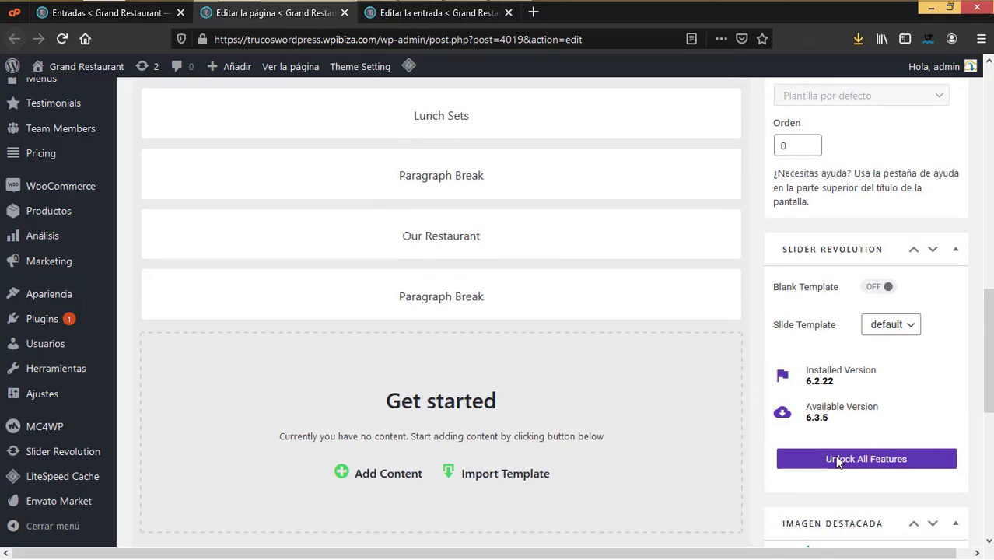
{"action": "scroll", "coordinate": [960, 463], "scroll_direction": "up", "scroll_amount": 14}
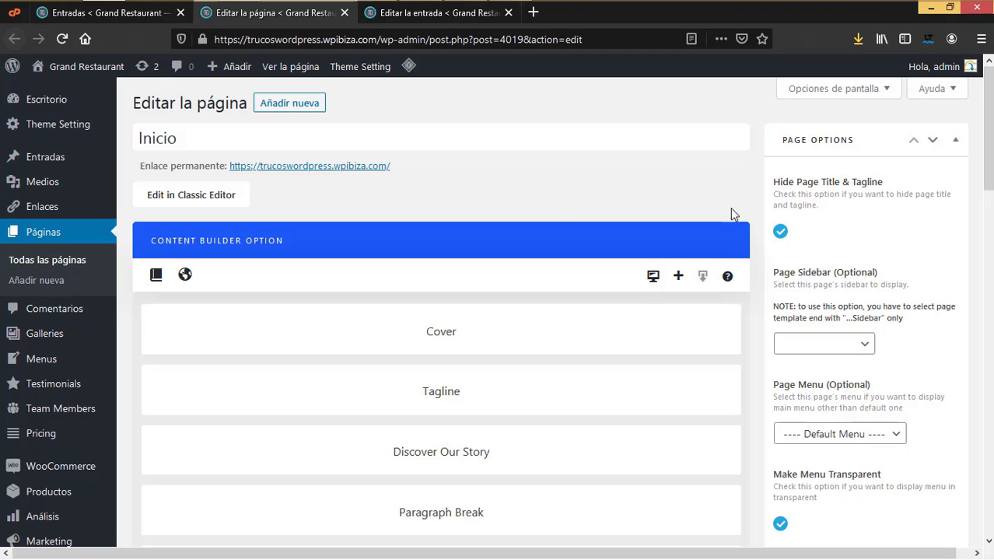
{"action": "left_click", "coordinate": [863, 347]}
{"action": "left_click", "coordinate": [838, 367]}
{"action": "left_click", "coordinate": [863, 344]}
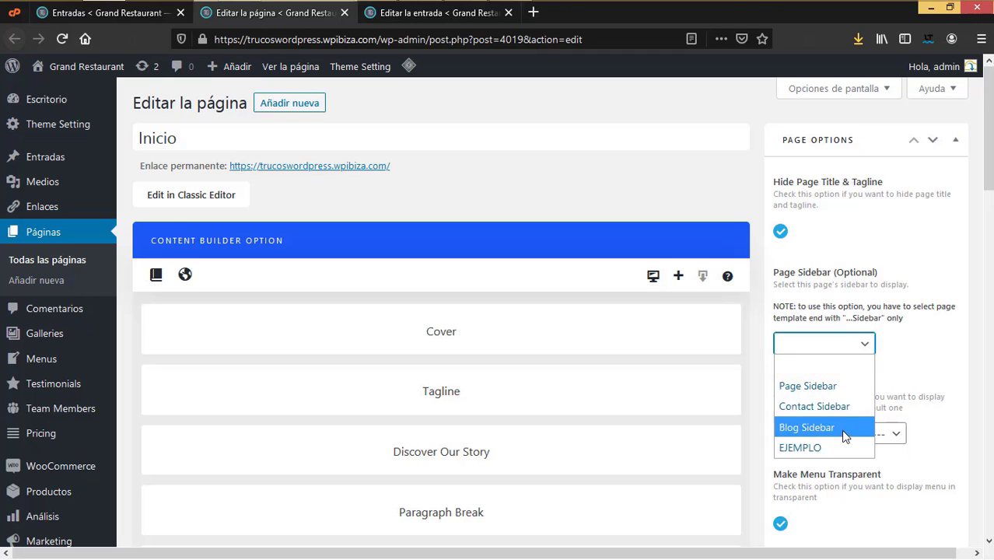
{"action": "left_click", "coordinate": [912, 353]}
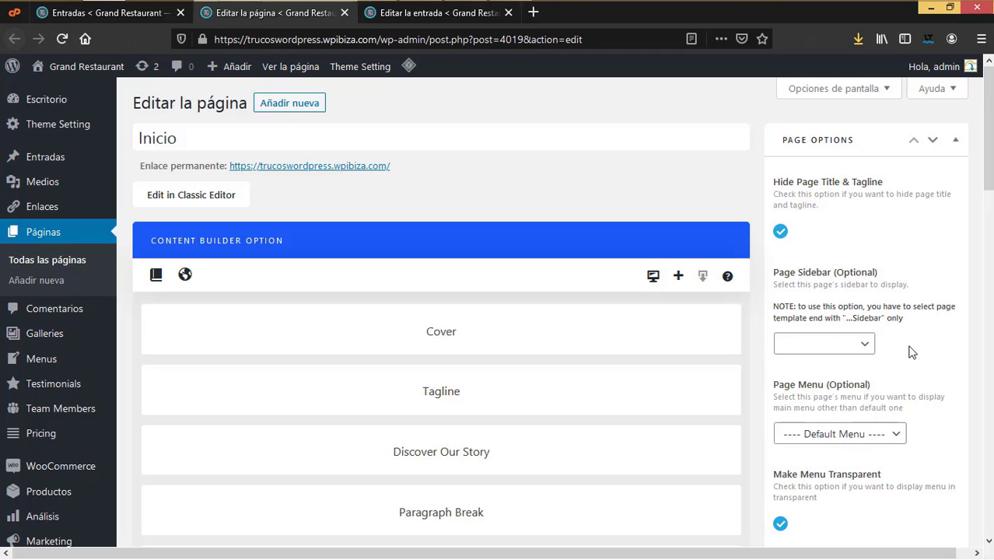
Step: Keep the page's default menu, then bring up the Black Spaghetti with Rock Shrimp post editor
{"action": "left_click", "coordinate": [868, 429]}
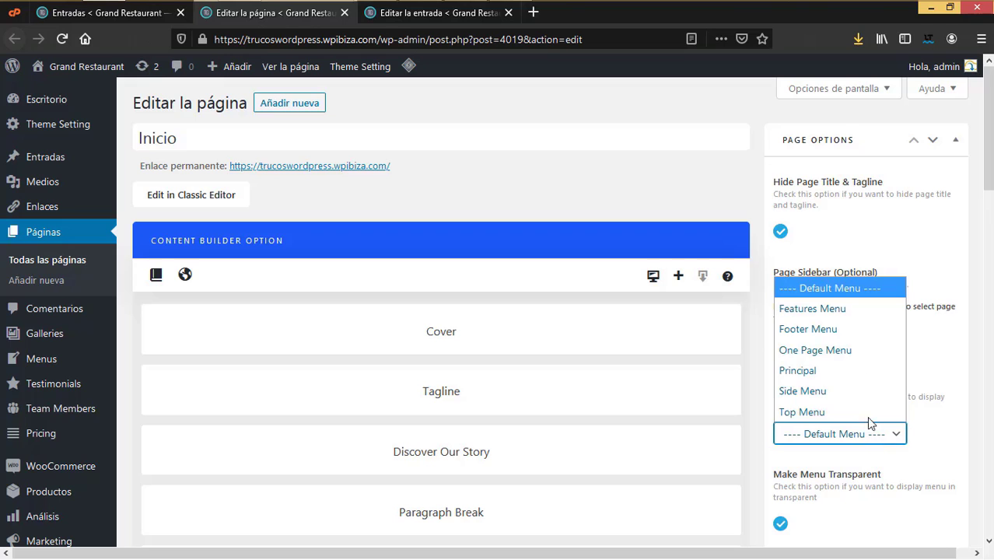
{"action": "left_click", "coordinate": [967, 333]}
{"action": "scroll", "coordinate": [901, 441], "scroll_direction": "down", "scroll_amount": 7}
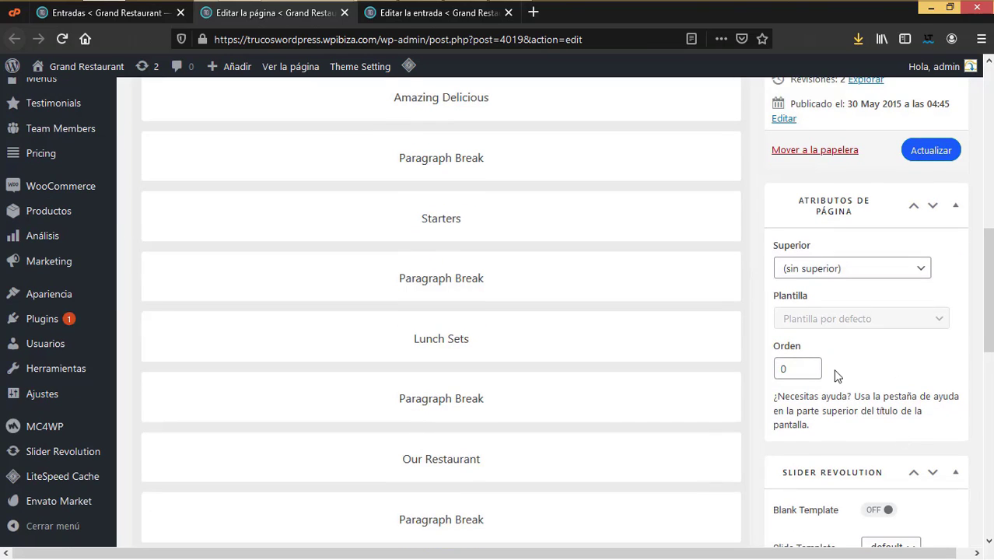
{"action": "scroll", "coordinate": [916, 390], "scroll_direction": "down", "scroll_amount": 5}
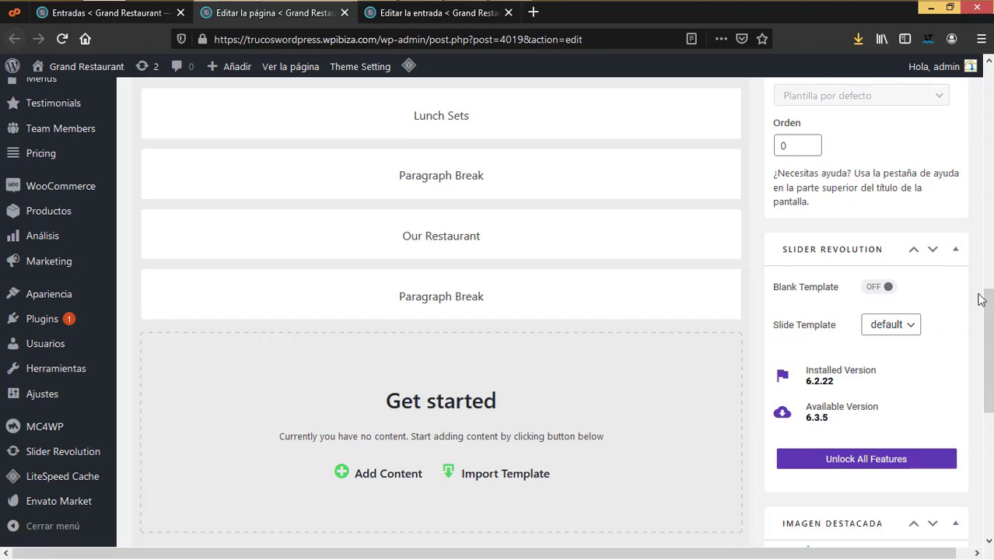
{"action": "scroll", "coordinate": [887, 406], "scroll_direction": "down", "scroll_amount": 5}
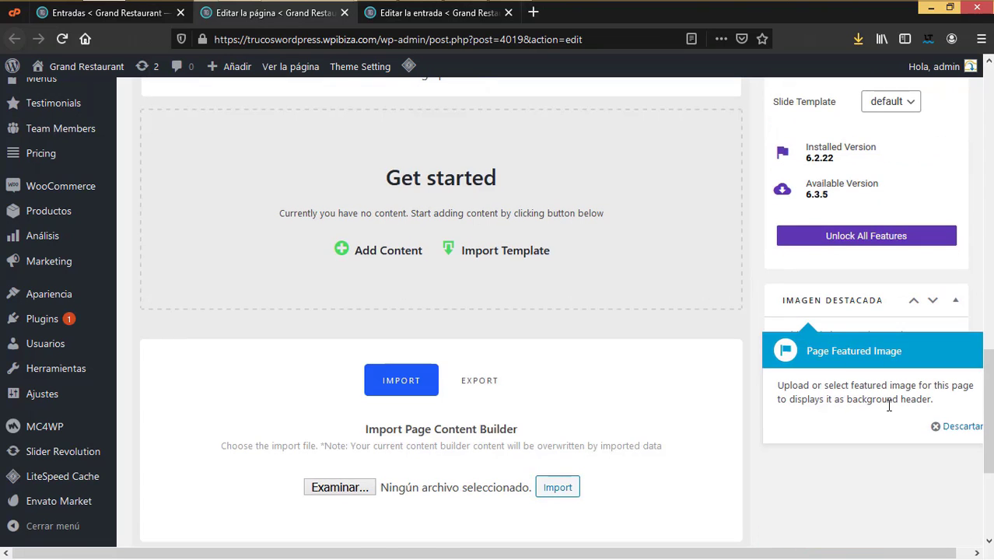
{"action": "scroll", "coordinate": [907, 428], "scroll_direction": "up", "scroll_amount": 10}
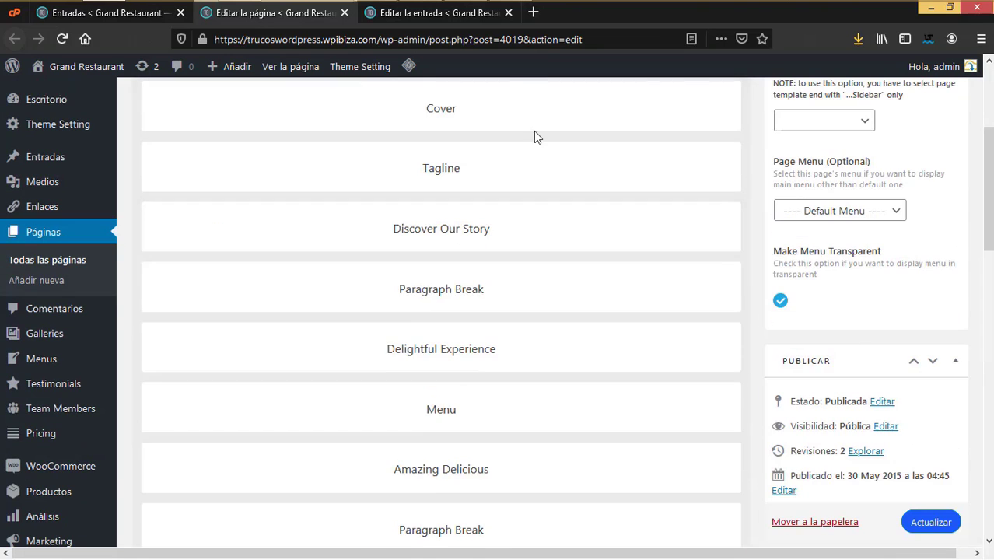
{"action": "left_click", "coordinate": [469, 17]}
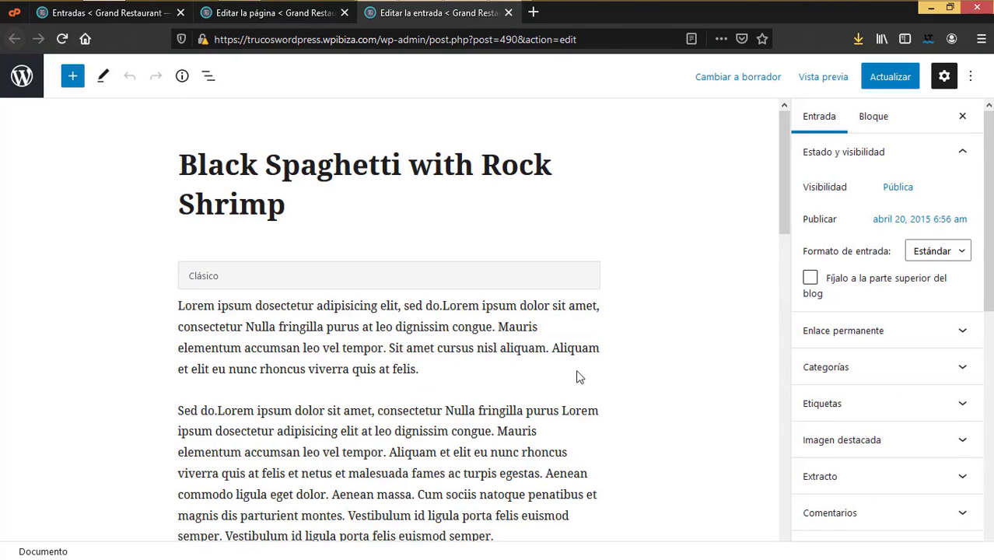
Step: Keep the Black Spaghetti post layout as With Right Sidebar
{"action": "scroll", "coordinate": [848, 384], "scroll_direction": "down", "scroll_amount": 5}
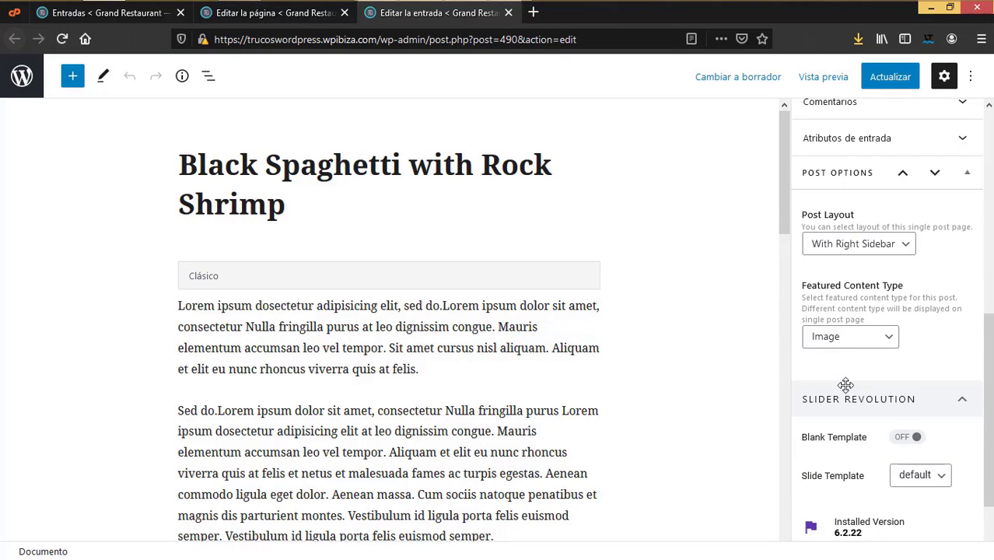
{"action": "scroll", "coordinate": [846, 385], "scroll_direction": "up", "scroll_amount": 2}
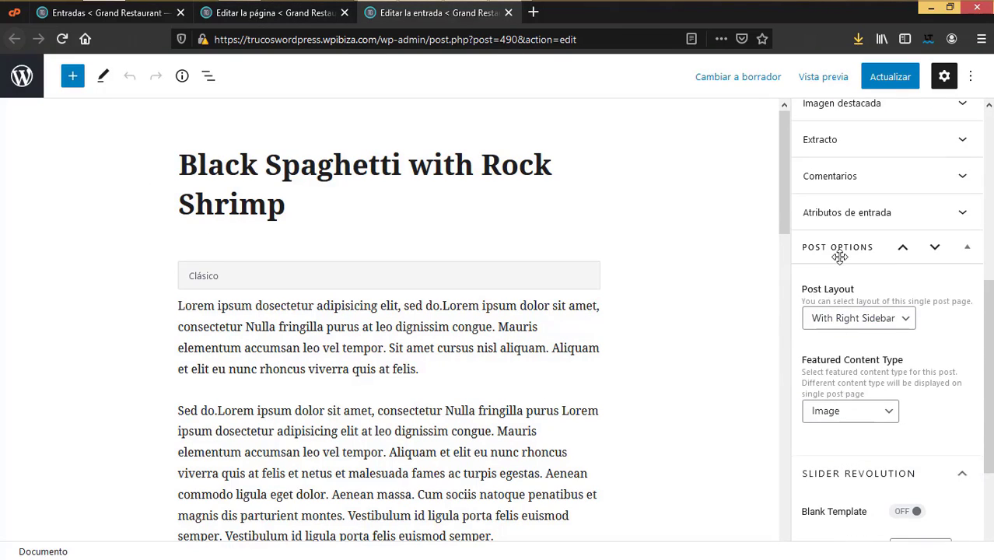
{"action": "left_click", "coordinate": [902, 323]}
{"action": "left_click", "coordinate": [903, 324]}
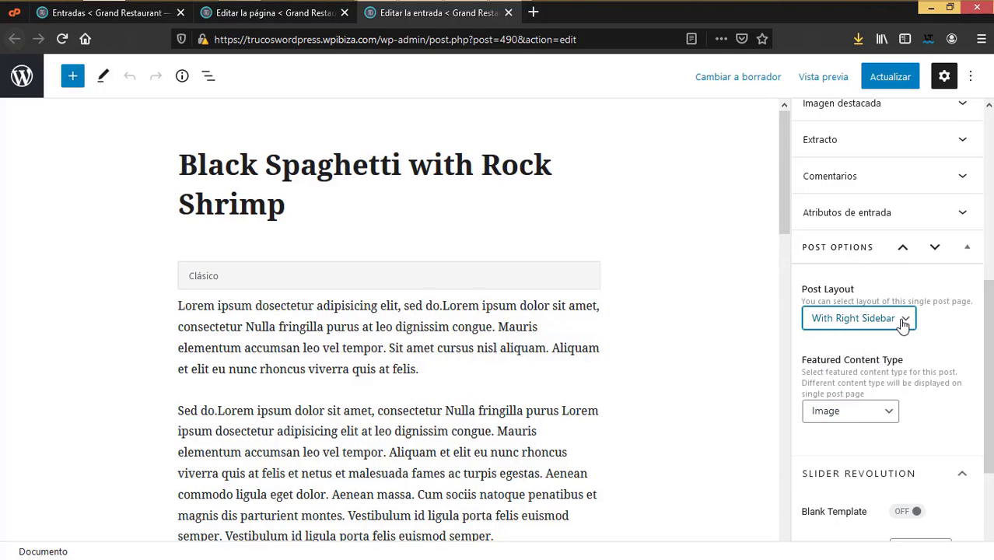
Step: Try Youtube Video and Vimeo Video as featured content type, then set it back to Image
{"action": "left_click", "coordinate": [862, 415]}
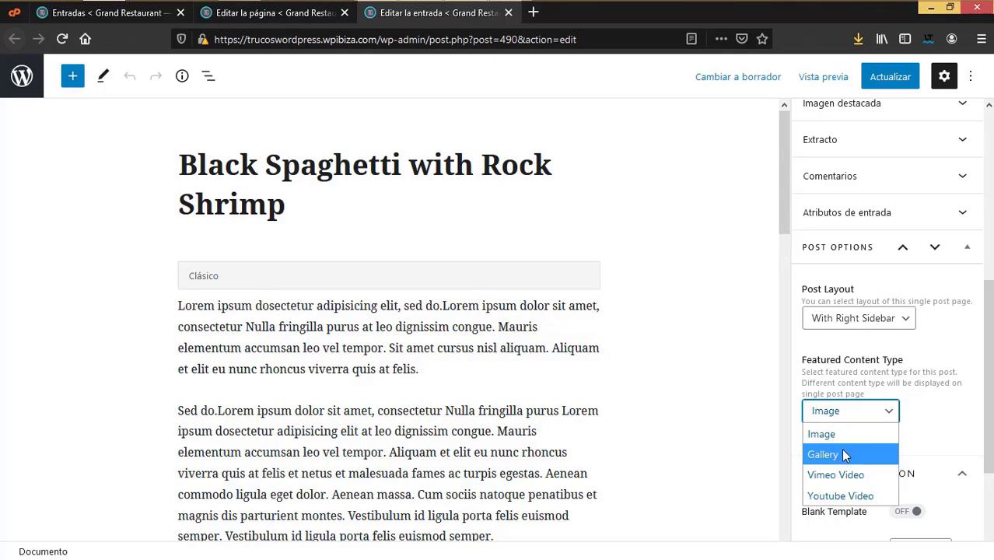
{"action": "left_click", "coordinate": [841, 494]}
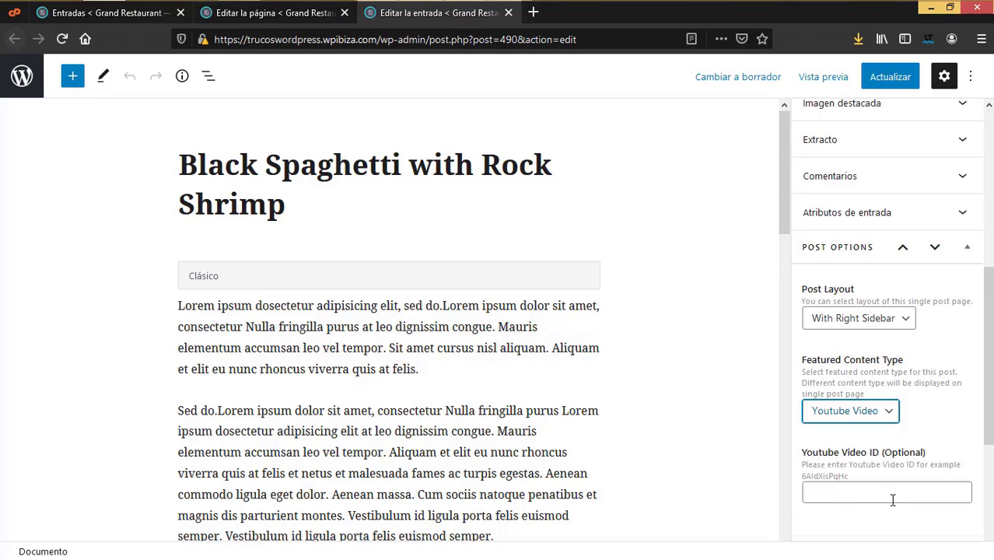
{"action": "left_click", "coordinate": [893, 499]}
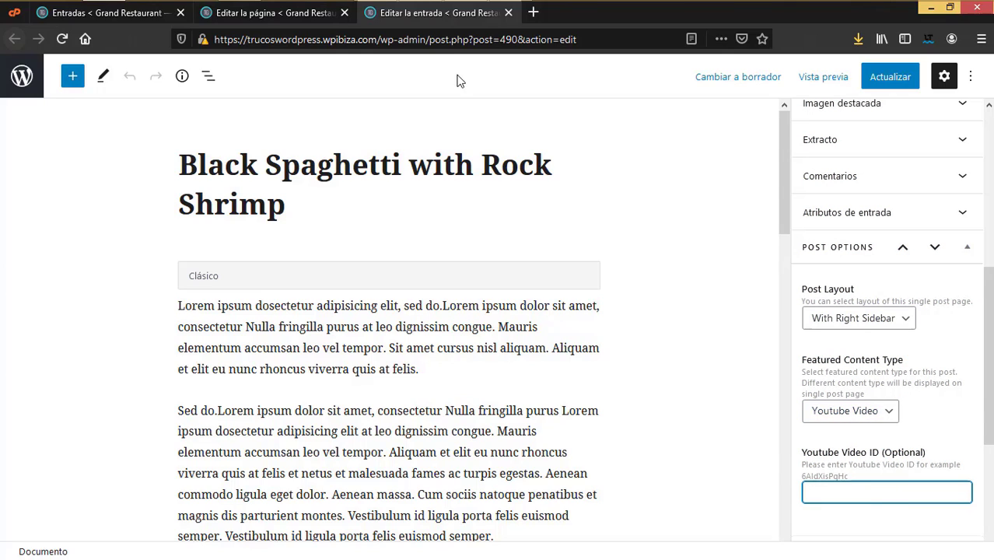
{"action": "left_click", "coordinate": [846, 411]}
{"action": "left_click", "coordinate": [855, 477]}
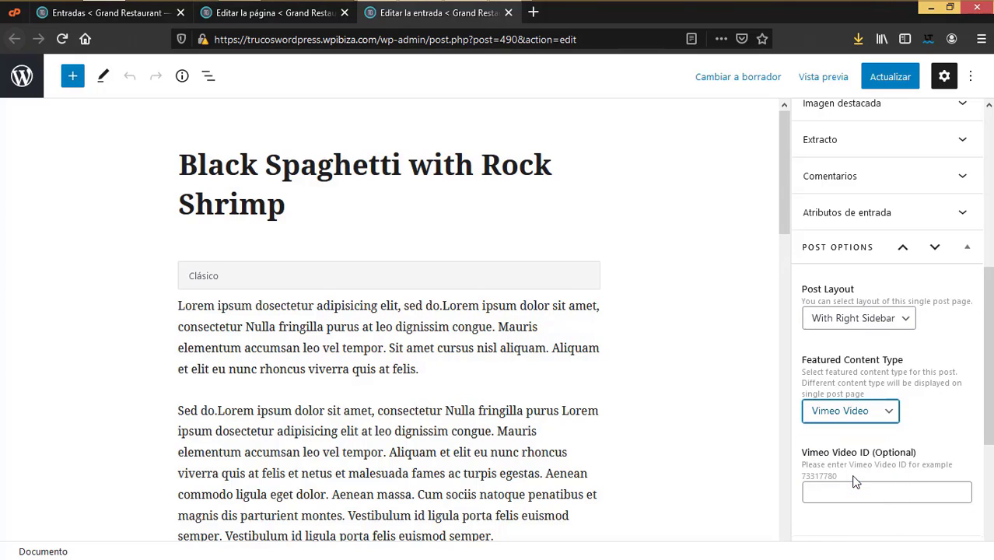
{"action": "left_click", "coordinate": [857, 408]}
{"action": "left_click", "coordinate": [843, 432]}
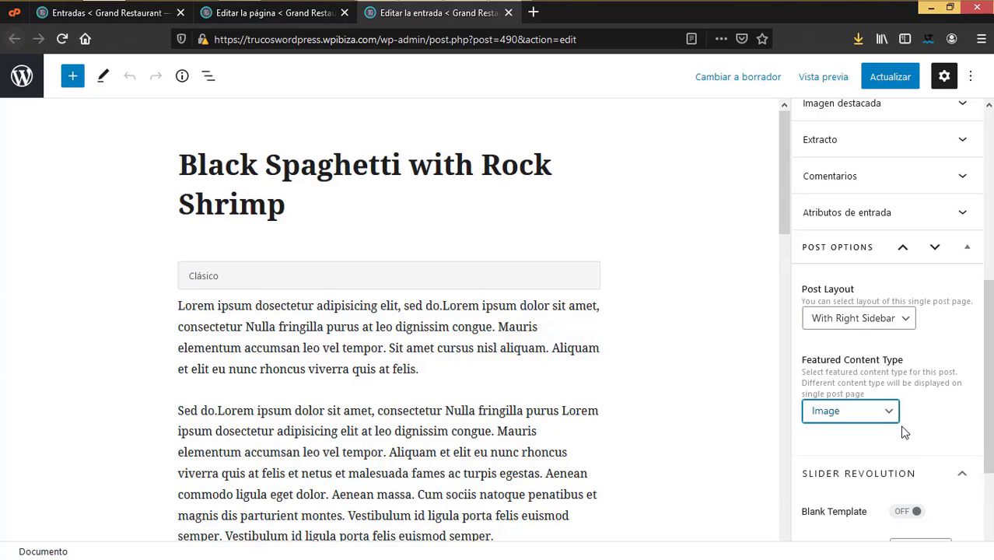
{"action": "scroll", "coordinate": [904, 432], "scroll_direction": "down", "scroll_amount": 2}
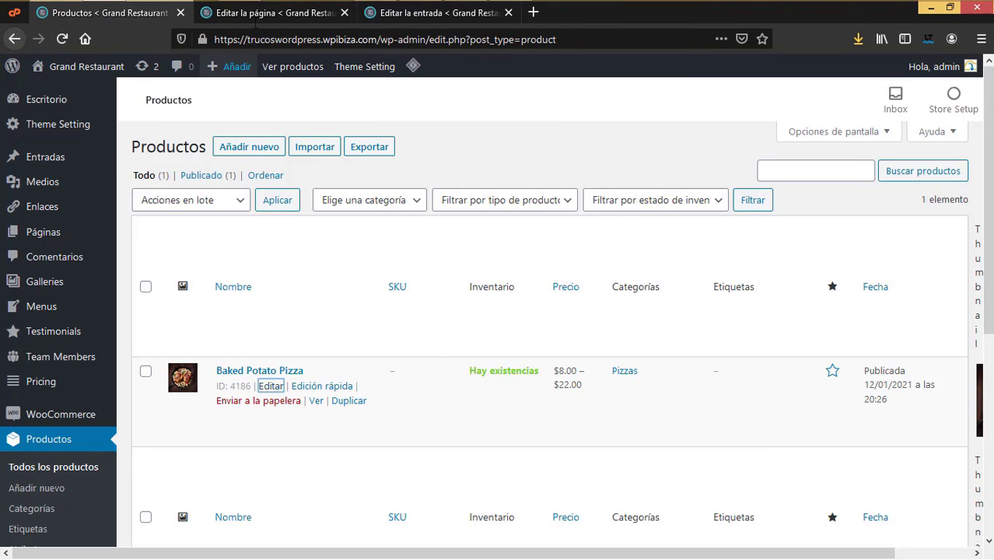
Step: Scroll through the Inicio page's builder sections, then go back to the Black Spaghetti post editor
{"action": "left_click", "coordinate": [260, 16]}
{"action": "scroll", "coordinate": [441, 311], "scroll_direction": "up", "scroll_amount": 3}
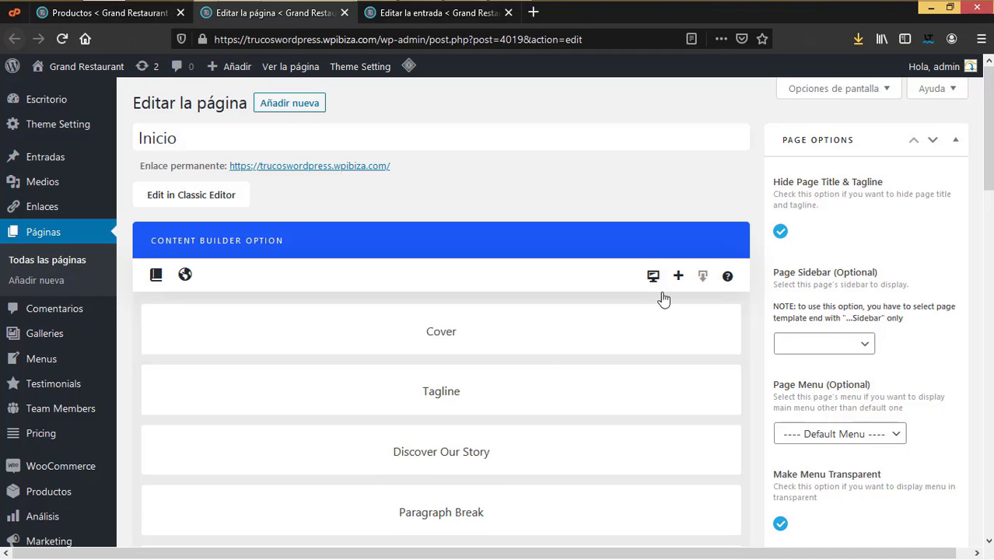
{"action": "scroll", "coordinate": [893, 444], "scroll_direction": "down", "scroll_amount": 3}
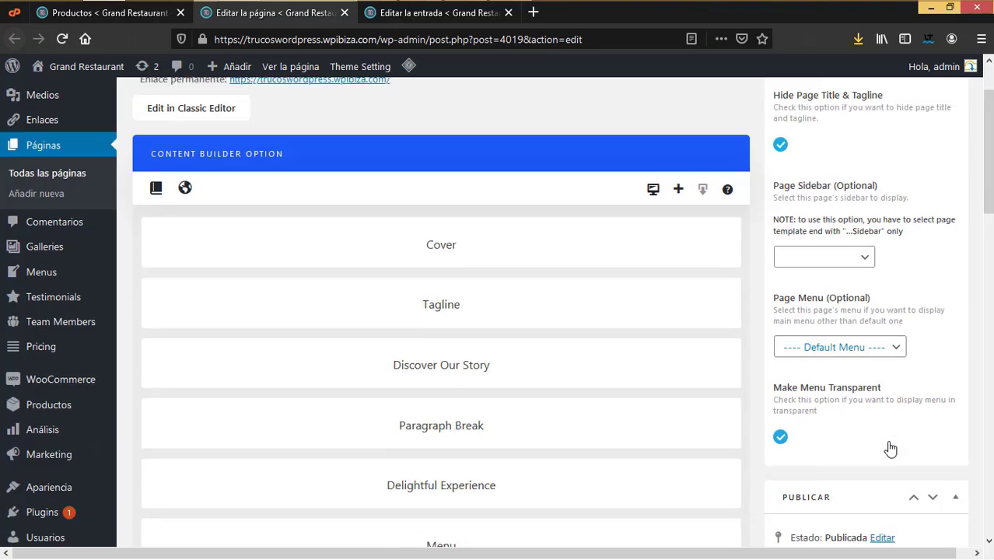
{"action": "scroll", "coordinate": [915, 463], "scroll_direction": "down", "scroll_amount": 5}
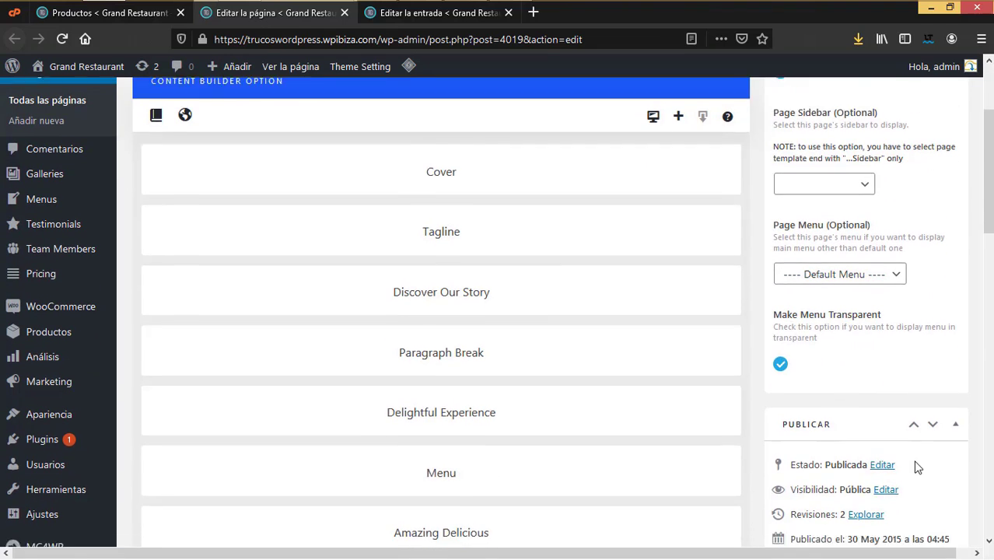
{"action": "scroll", "coordinate": [915, 464], "scroll_direction": "down", "scroll_amount": 3}
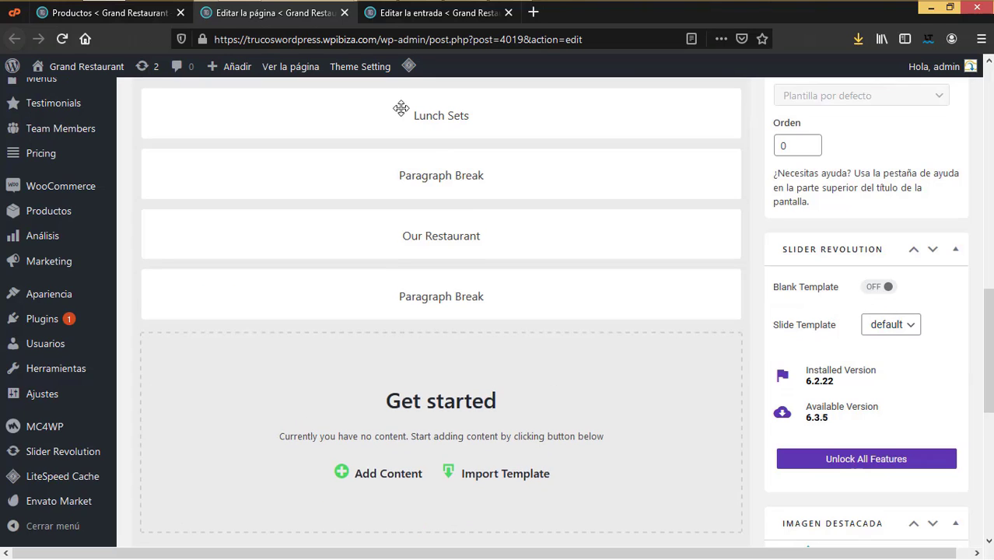
{"action": "left_click", "coordinate": [437, 13]}
Step: Recheck the Featured Content Type choices and leave the type as Image
{"action": "scroll", "coordinate": [984, 393], "scroll_direction": "up", "scroll_amount": 3}
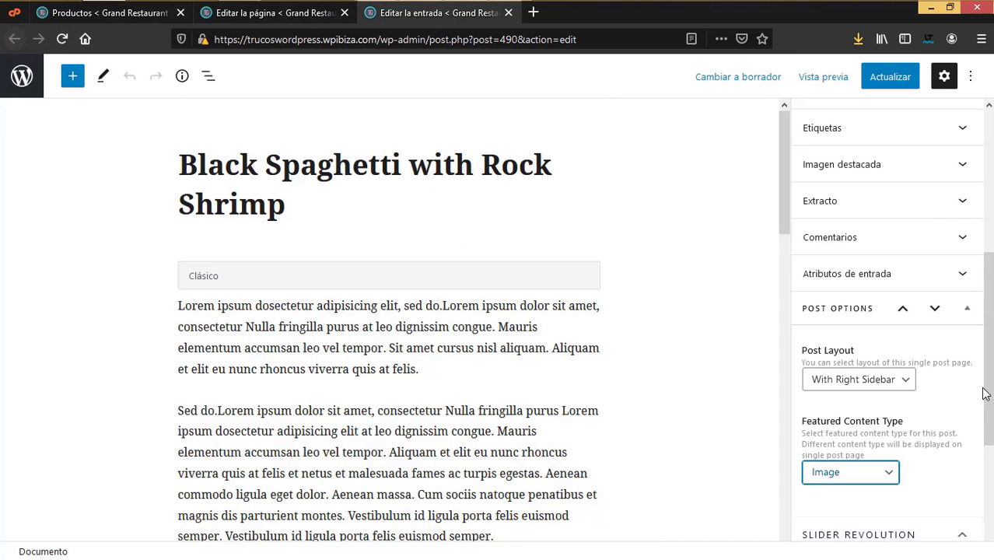
{"action": "scroll", "coordinate": [961, 398], "scroll_direction": "down", "scroll_amount": 1}
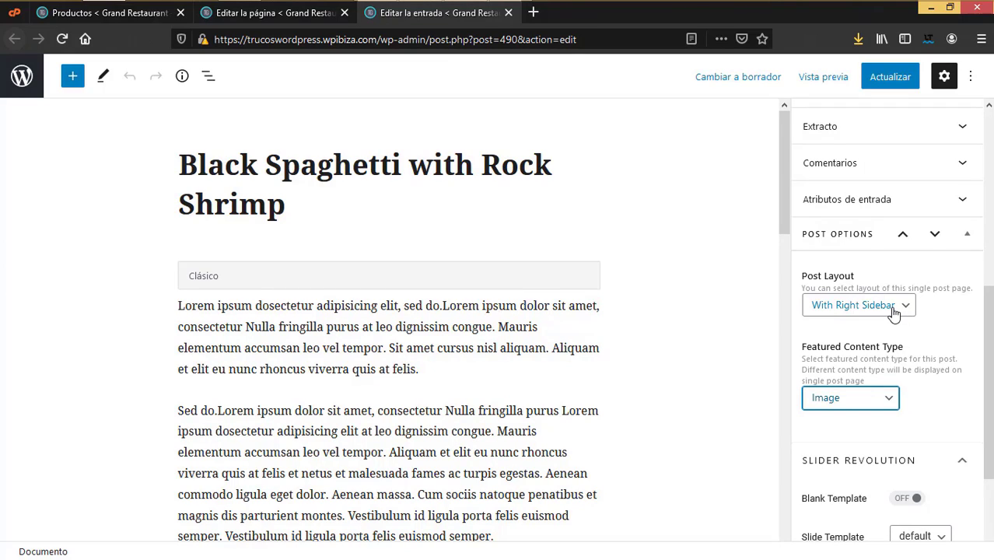
{"action": "scroll", "coordinate": [910, 445], "scroll_direction": "down", "scroll_amount": 2}
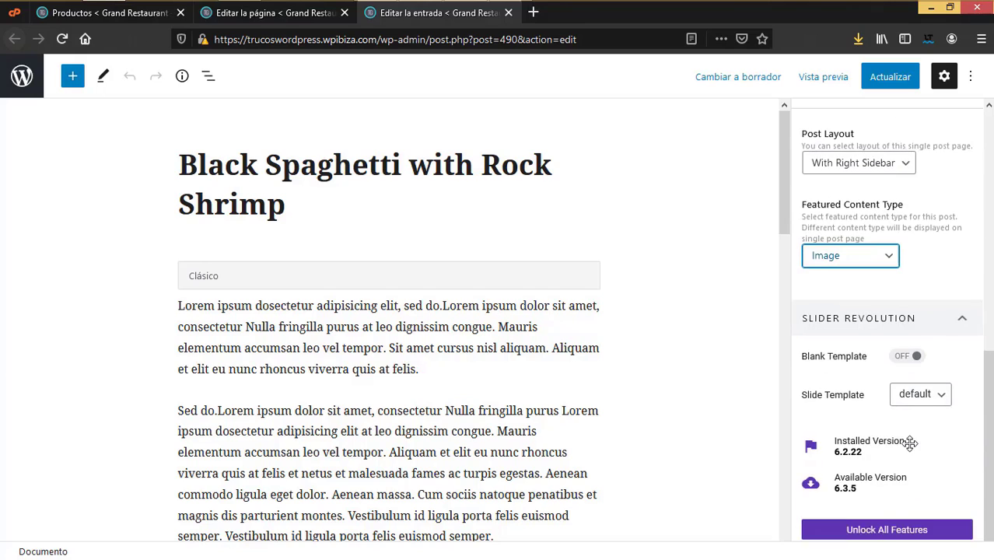
{"action": "left_click", "coordinate": [877, 250]}
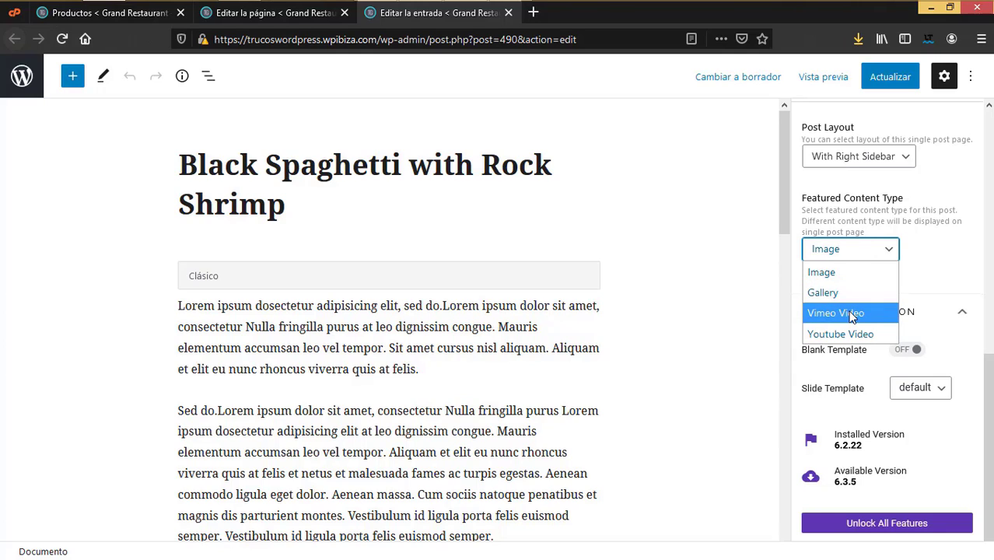
{"action": "left_click", "coordinate": [943, 280]}
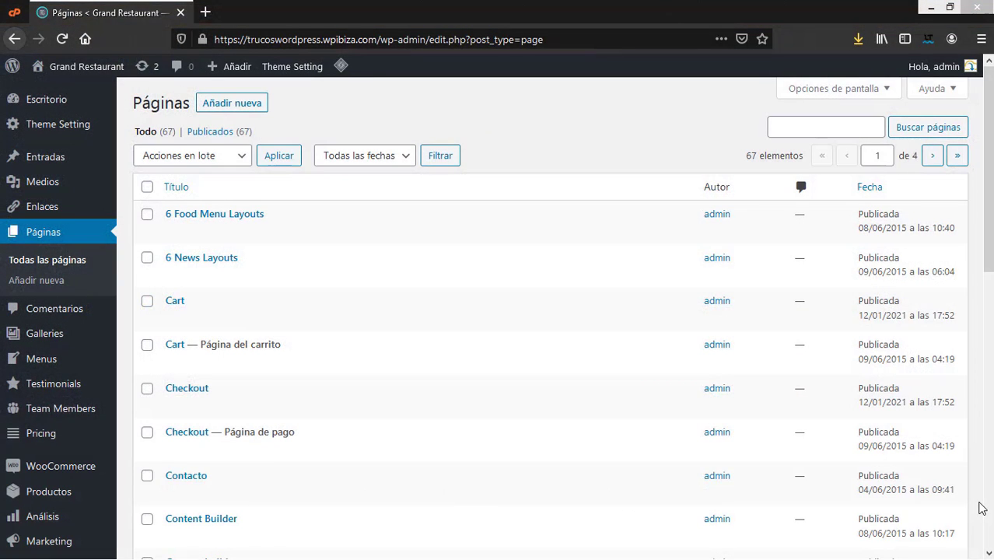
Step: Add a new page titled 'Shortcodes' and publish it
{"action": "mouse_move", "coordinate": [888, 493]}
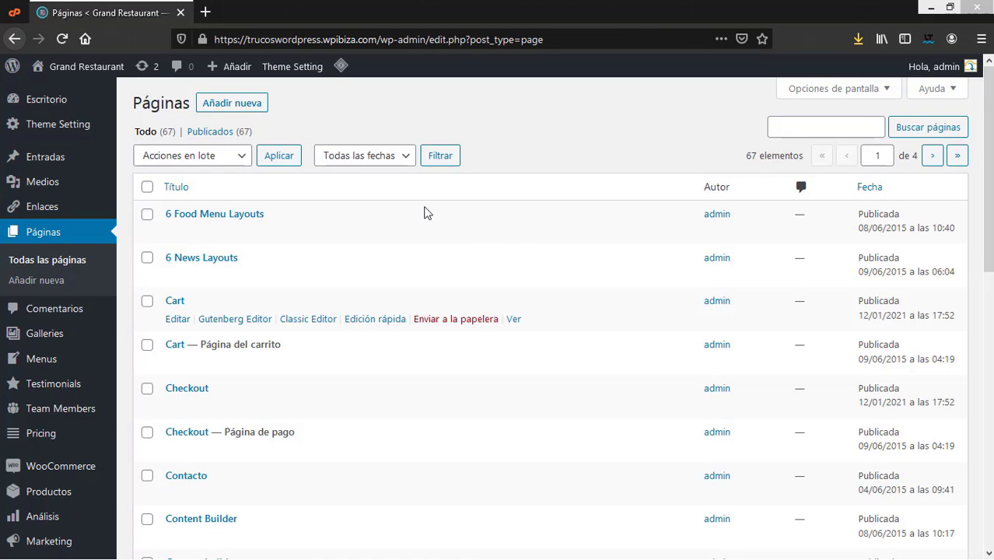
{"action": "left_click", "coordinate": [230, 104]}
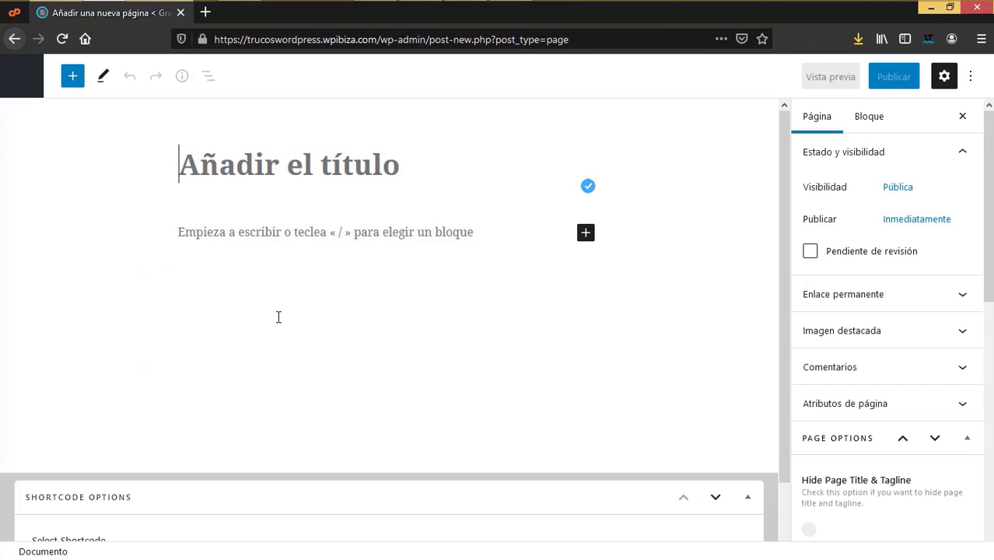
{"action": "type", "text": "Shortcodes"}
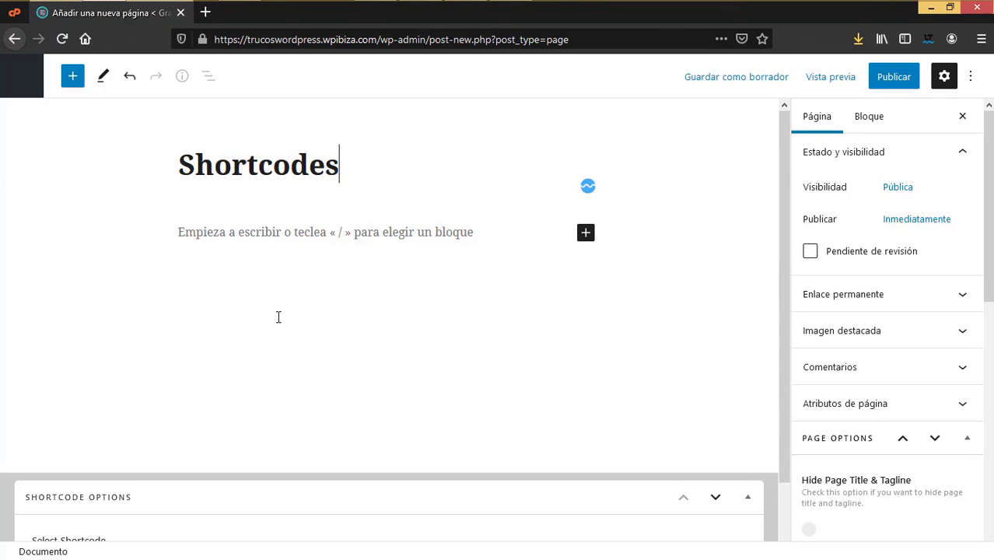
{"action": "left_click", "coordinate": [893, 76]}
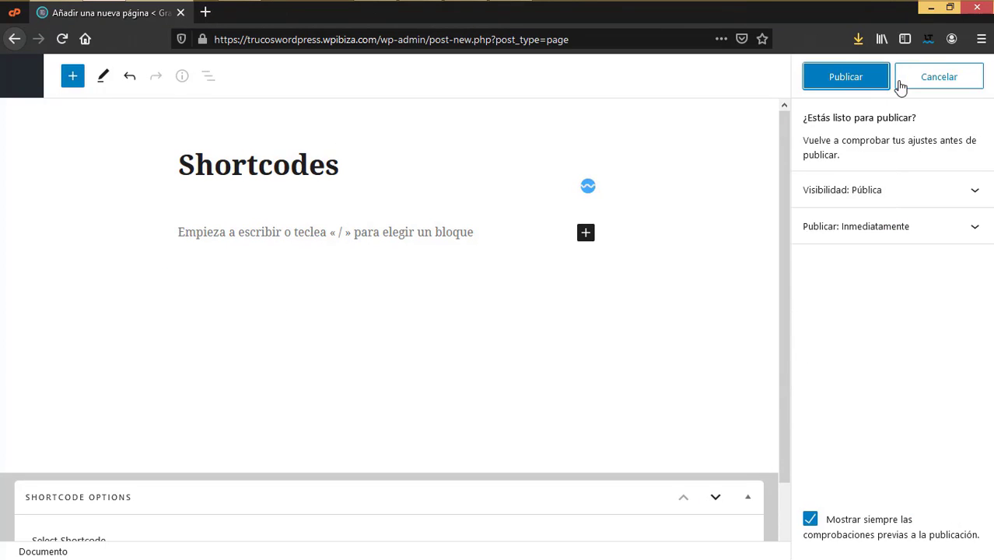
{"action": "left_click", "coordinate": [861, 81]}
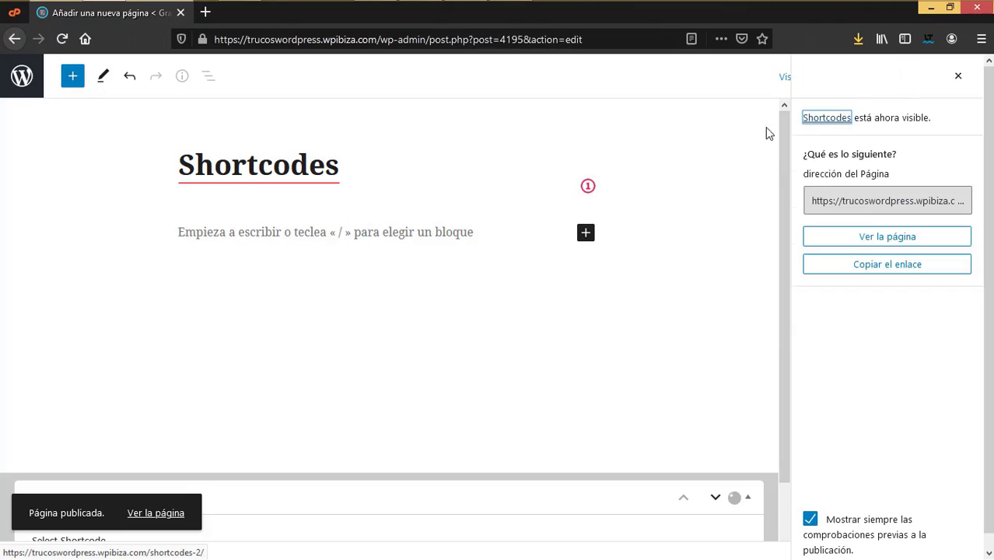
{"action": "left_click", "coordinate": [959, 77]}
Step: Open the Select Shortcode dropdown under Shortcode Options and browse the theme shortcodes
{"action": "scroll", "coordinate": [318, 354], "scroll_direction": "down", "scroll_amount": 2}
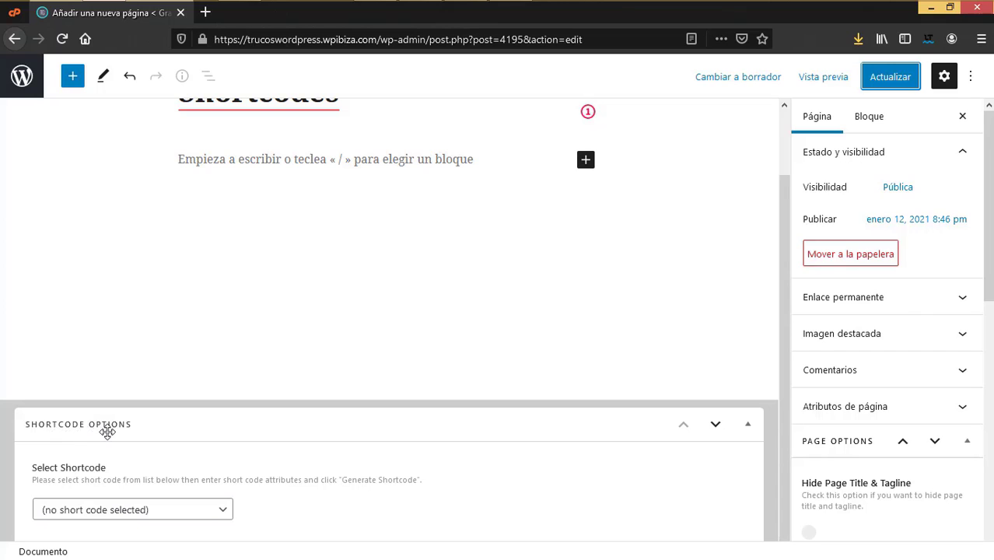
{"action": "scroll", "coordinate": [264, 287], "scroll_direction": "up", "scroll_amount": 2}
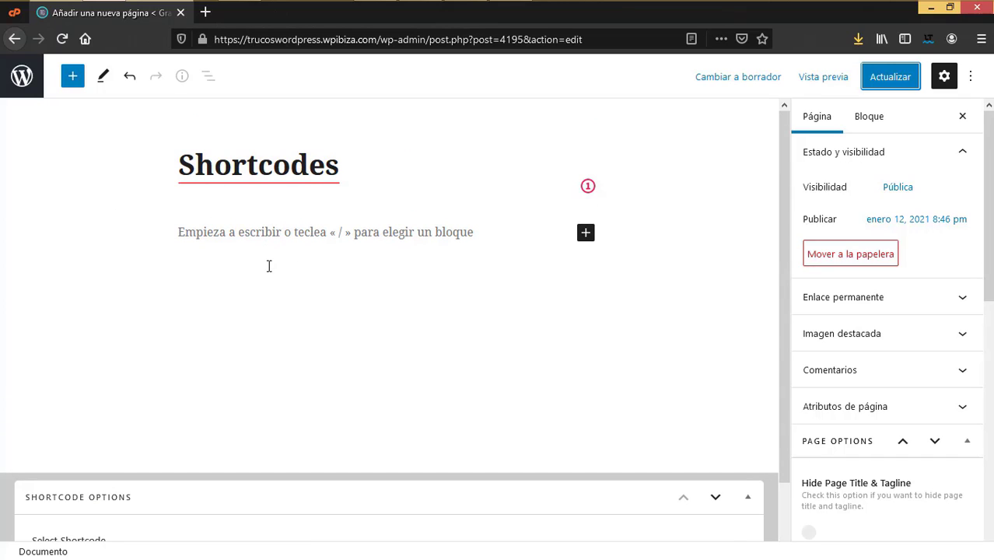
{"action": "scroll", "coordinate": [265, 399], "scroll_direction": "down", "scroll_amount": 2}
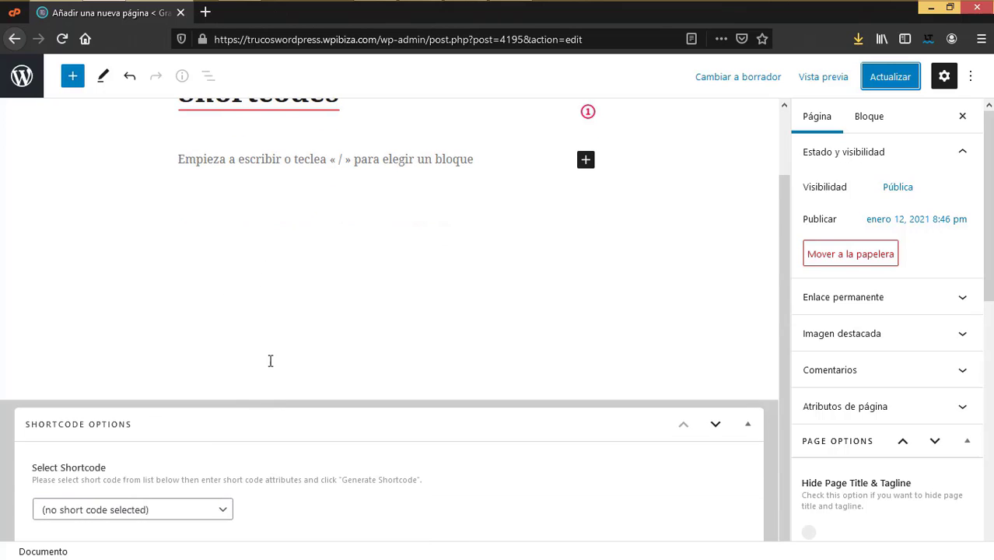
{"action": "left_click", "coordinate": [224, 510]}
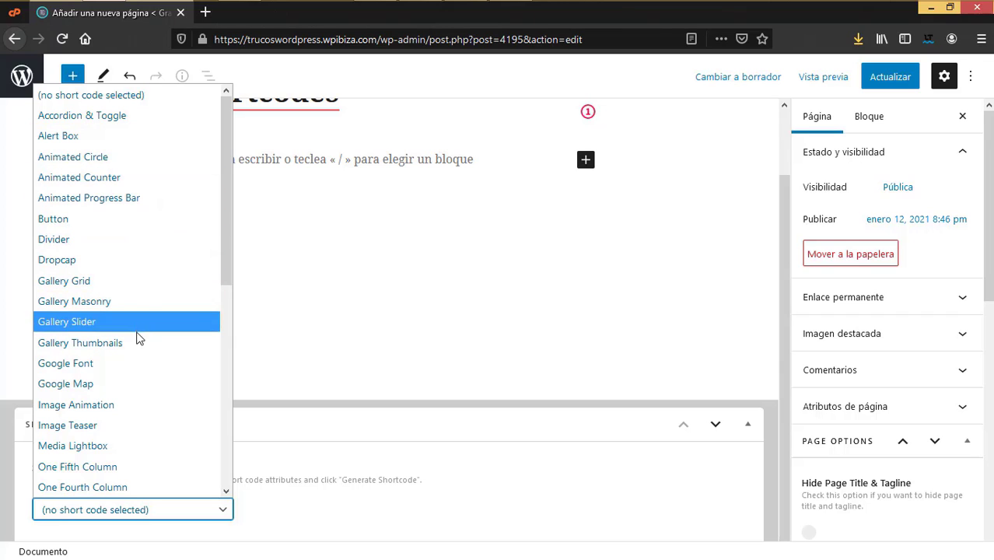
{"action": "scroll", "coordinate": [128, 393], "scroll_direction": "down", "scroll_amount": 4}
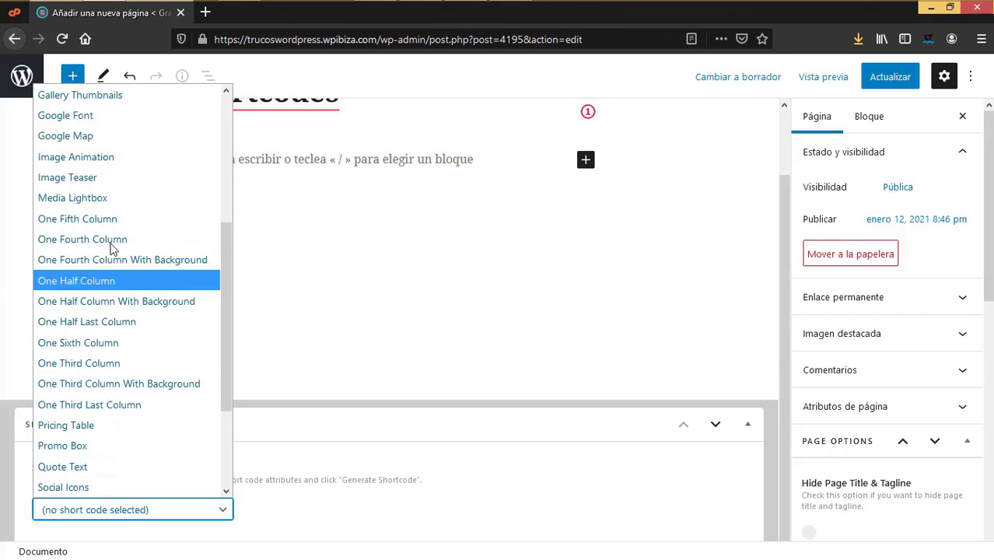
{"action": "scroll", "coordinate": [159, 440], "scroll_direction": "down", "scroll_amount": 2}
{"action": "scroll", "coordinate": [161, 448], "scroll_direction": "down", "scroll_amount": 1}
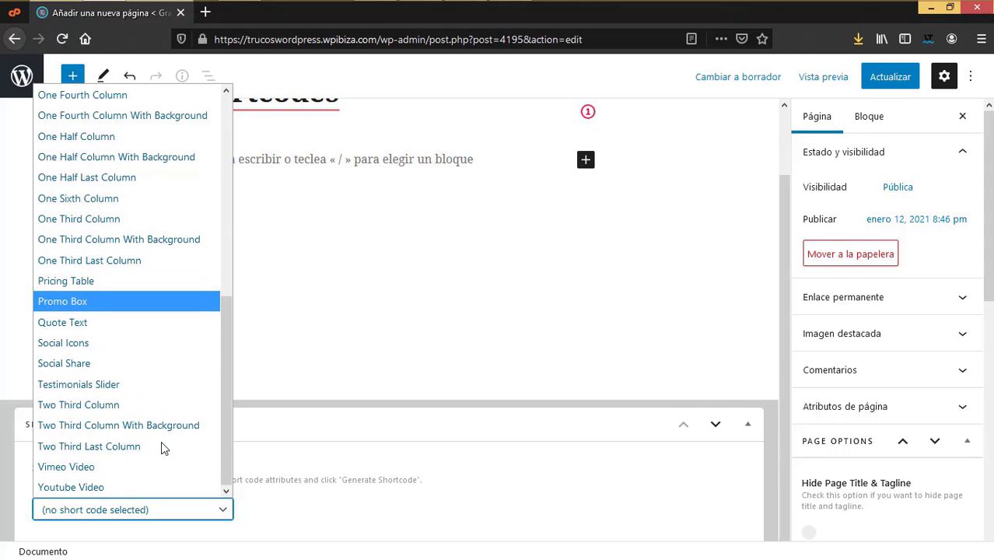
{"action": "scroll", "coordinate": [161, 441], "scroll_direction": "up", "scroll_amount": 6}
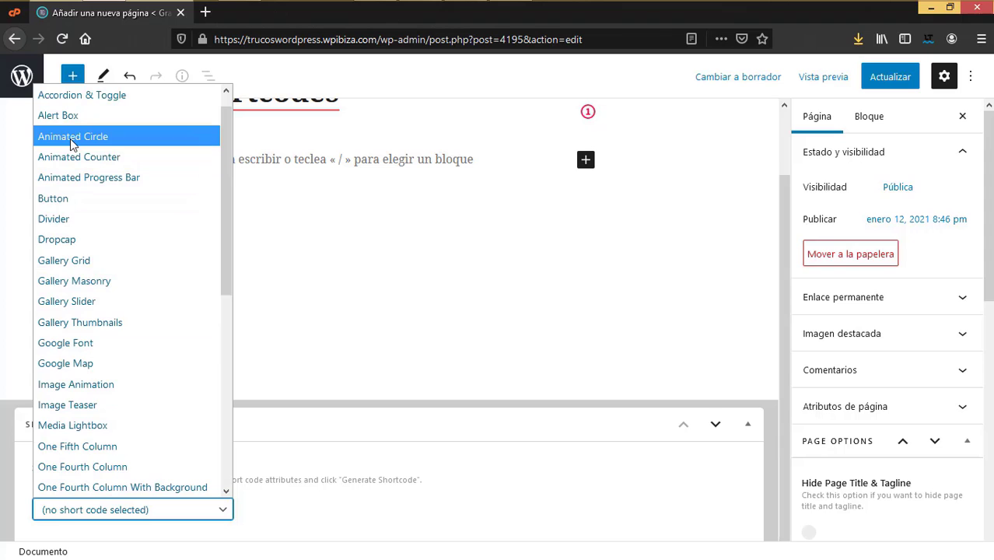
Step: Choose Animated Circle with percentage 80, dimension 200 and border width 5, clearing the #000000 example colour
{"action": "left_click", "coordinate": [70, 140]}
{"action": "scroll", "coordinate": [289, 447], "scroll_direction": "down", "scroll_amount": 5}
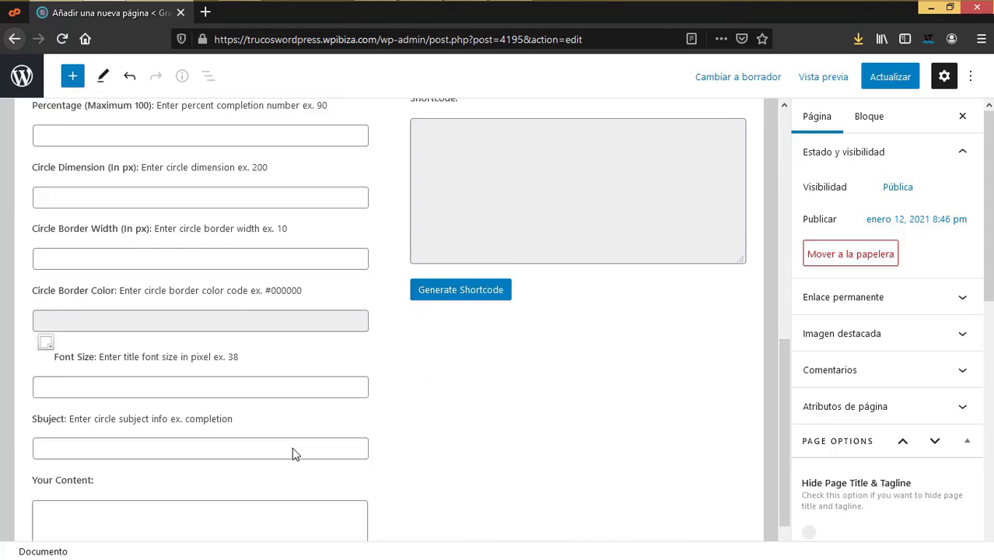
{"action": "scroll", "coordinate": [221, 406], "scroll_direction": "up", "scroll_amount": 2}
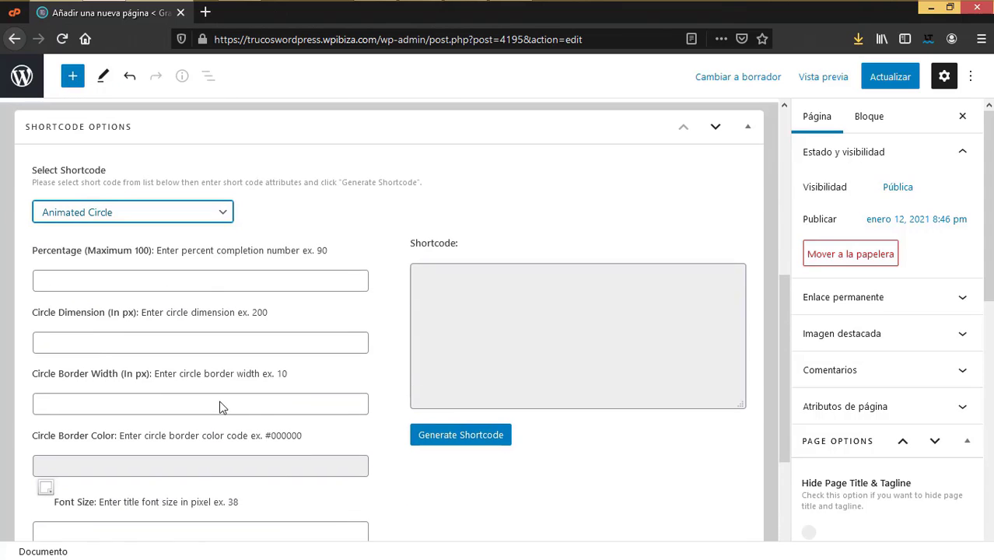
{"action": "left_click", "coordinate": [89, 273]}
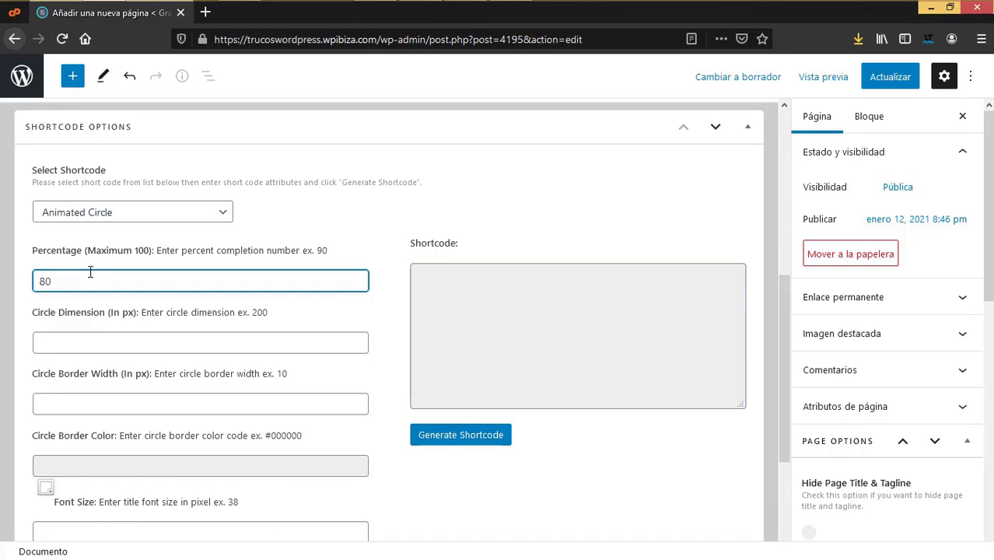
{"action": "left_click", "coordinate": [90, 340]}
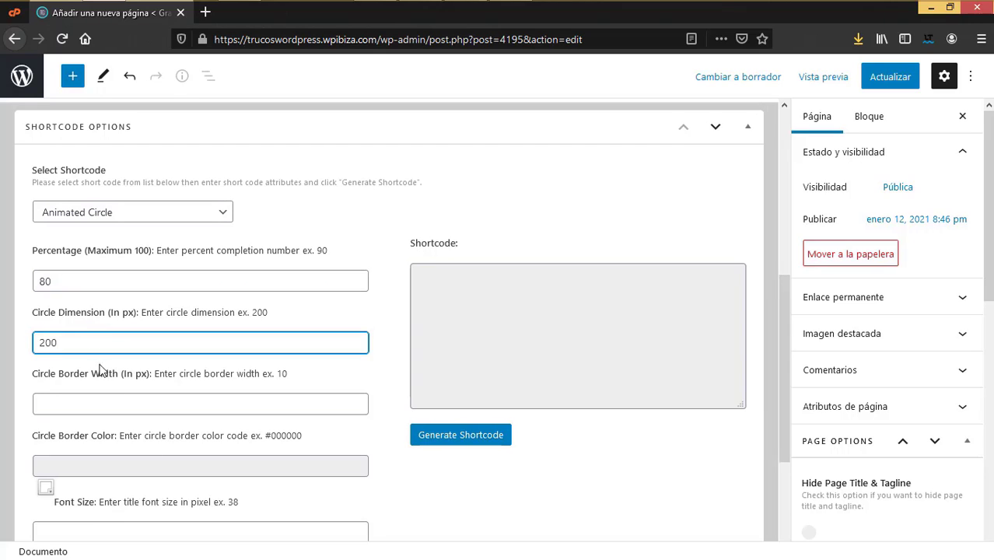
{"action": "left_click", "coordinate": [103, 402]}
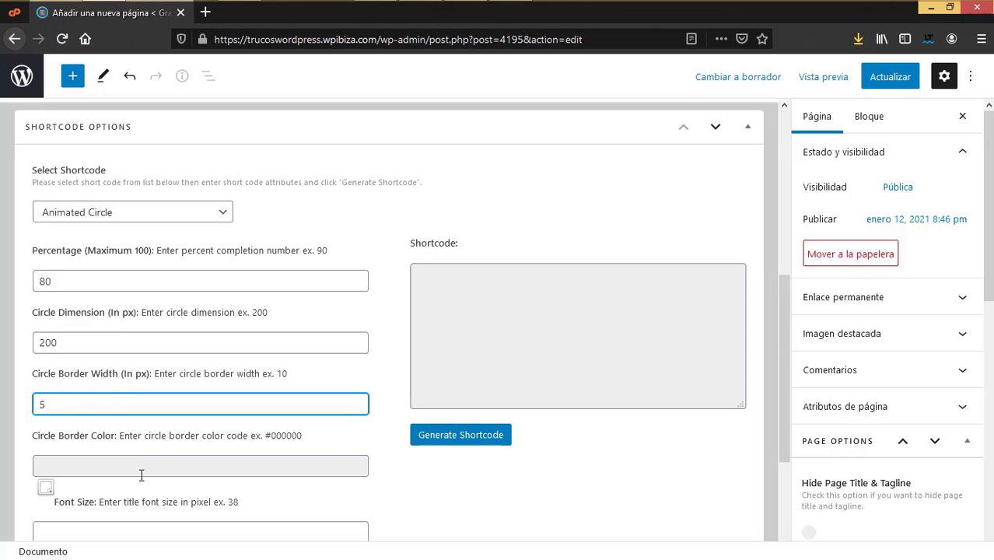
{"action": "scroll", "coordinate": [141, 475], "scroll_direction": "down", "scroll_amount": 2}
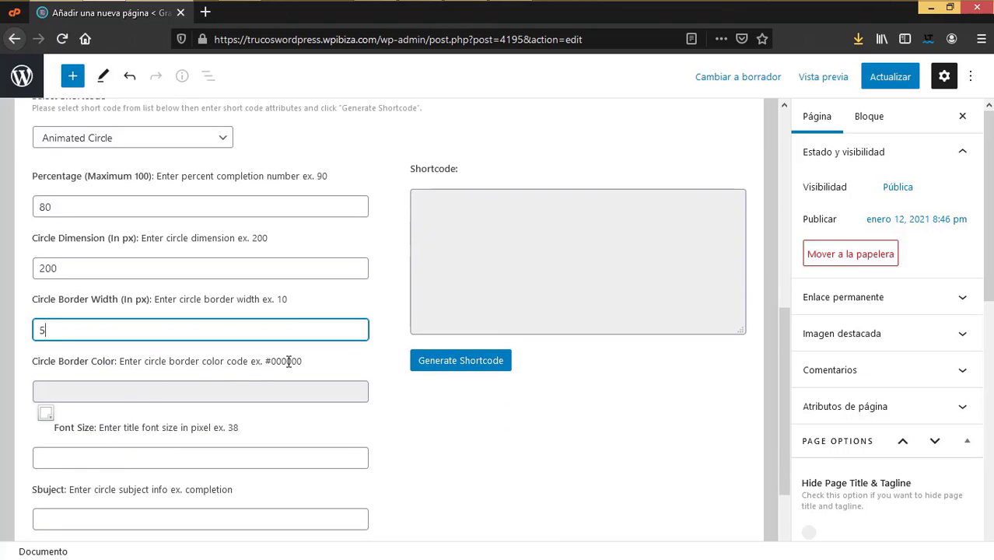
{"action": "left_click_drag", "start_coordinate": [265, 362], "coordinate": [310, 365]}
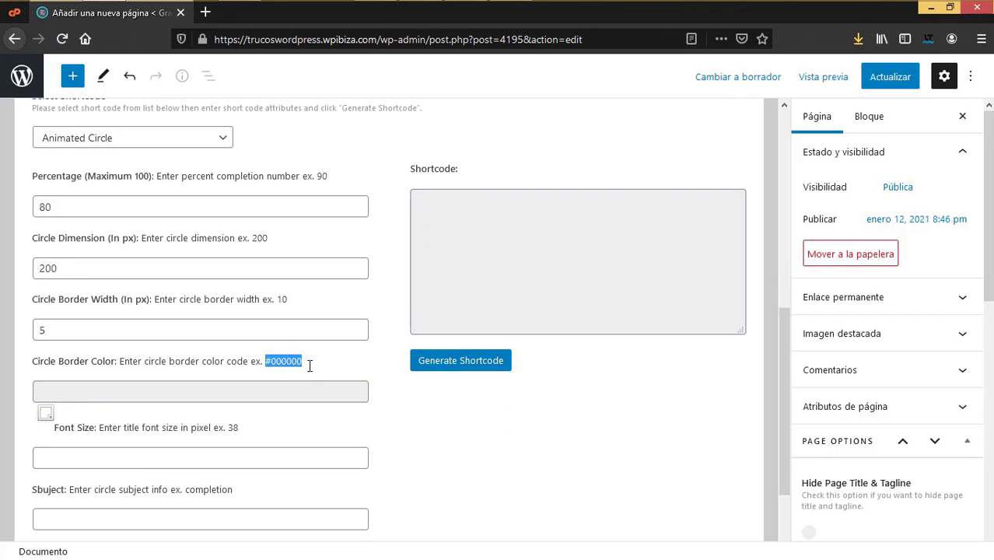
{"action": "left_click", "coordinate": [48, 416]}
Step: Set the circle's border colour to dark teal #205963
{"action": "left_click", "coordinate": [63, 393]}
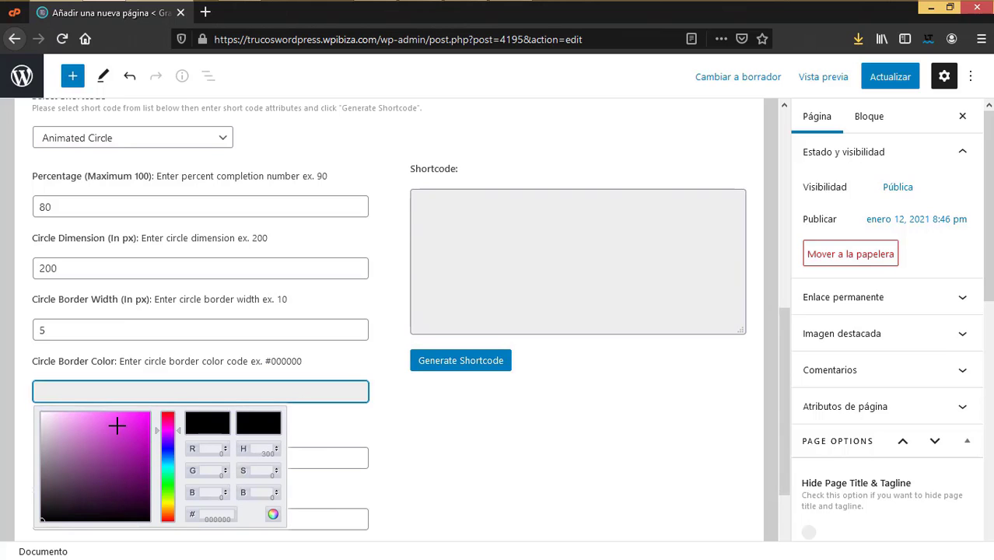
{"action": "scroll", "coordinate": [168, 351], "scroll_direction": "down", "scroll_amount": 3}
{"action": "left_click", "coordinate": [167, 351]}
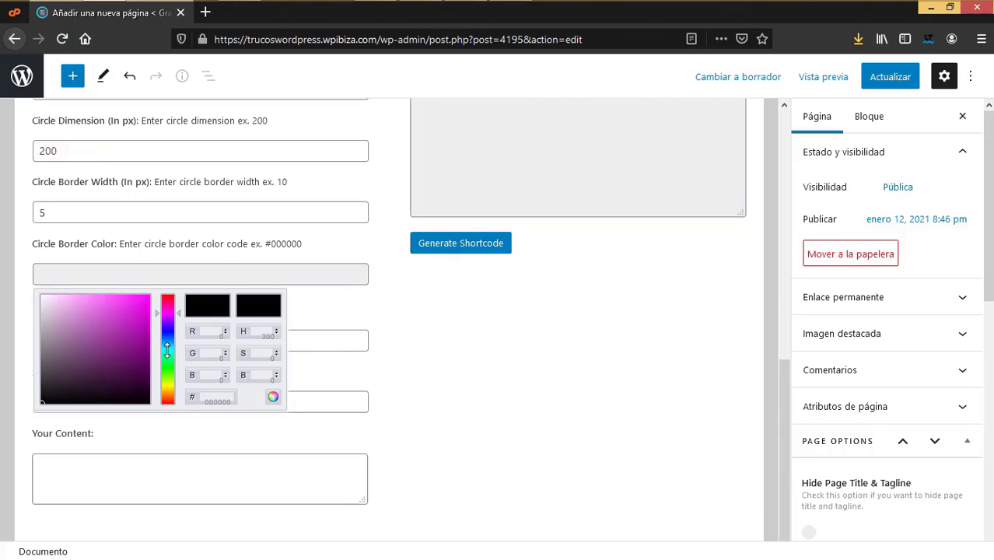
{"action": "mouse_move", "coordinate": [168, 348]}
{"action": "left_mouse_down"}
{"action": "mouse_move", "coordinate": [169, 331]}
{"action": "mouse_move", "coordinate": [170, 347]}
{"action": "mouse_move", "coordinate": [116, 361]}
{"action": "left_mouse_up"}
{"action": "left_click", "coordinate": [127, 311]}
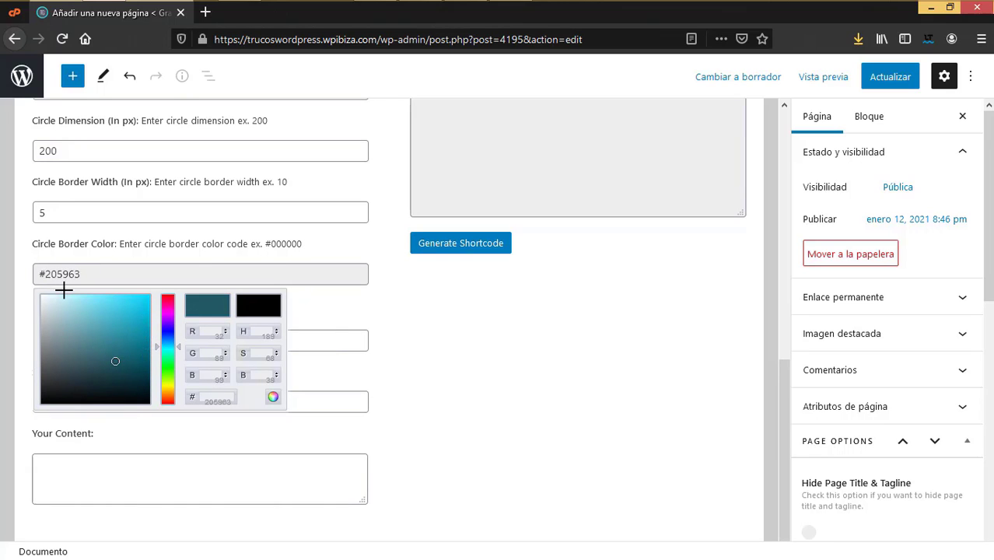
{"action": "left_click", "coordinate": [24, 271]}
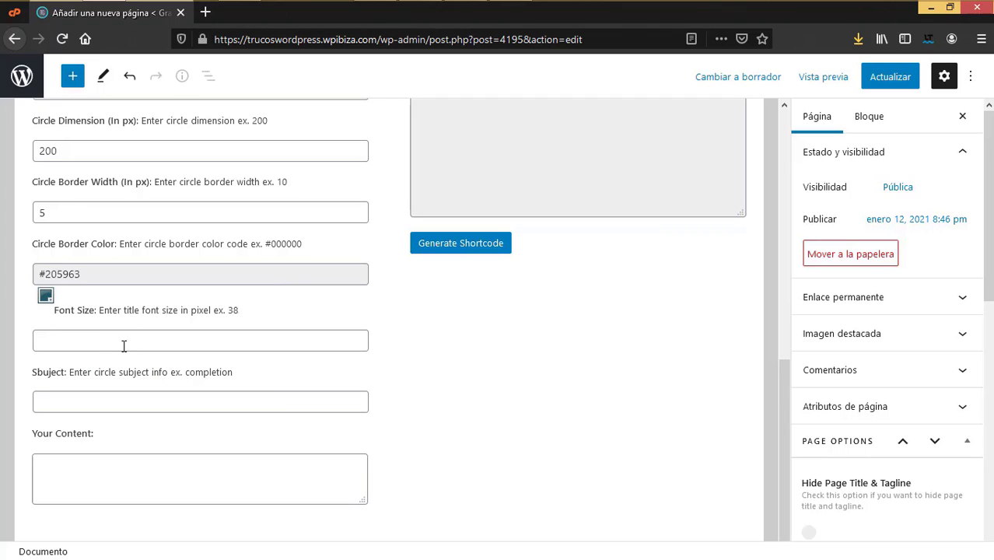
Step: Set the title font size to 38 and the subject and content to 'Ejemplo'
{"action": "left_click", "coordinate": [124, 347]}
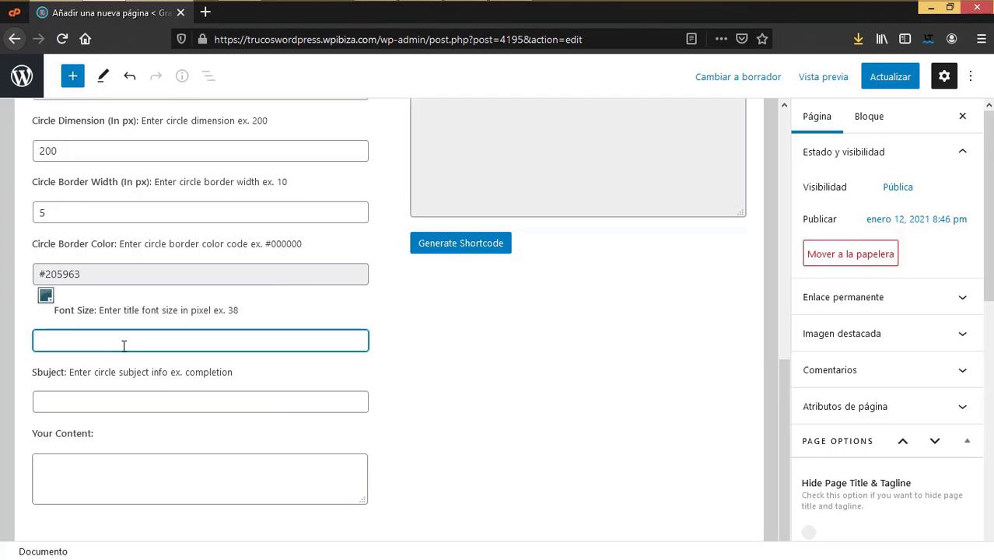
{"action": "type", "text": "38"}
{"action": "left_click", "coordinate": [130, 398]}
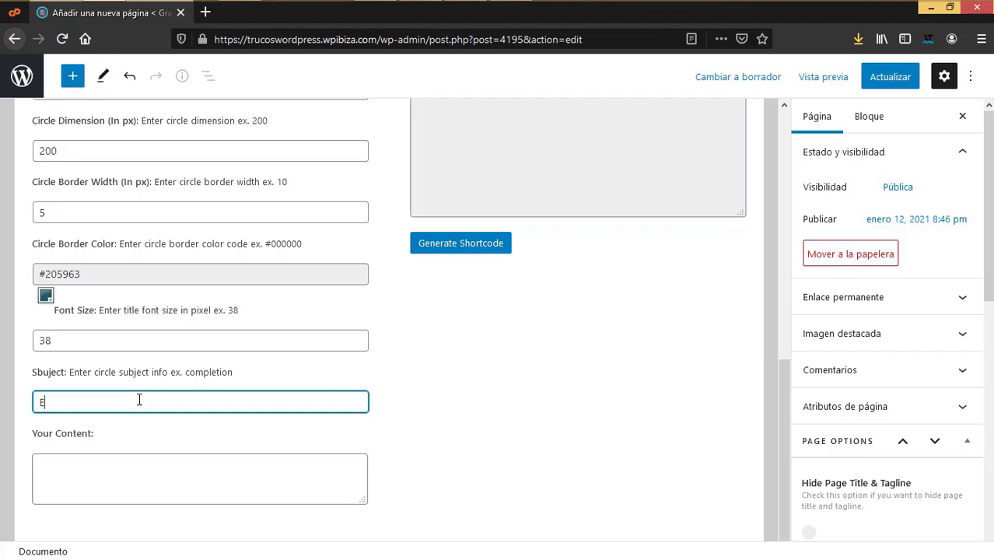
{"action": "left_click", "coordinate": [102, 471]}
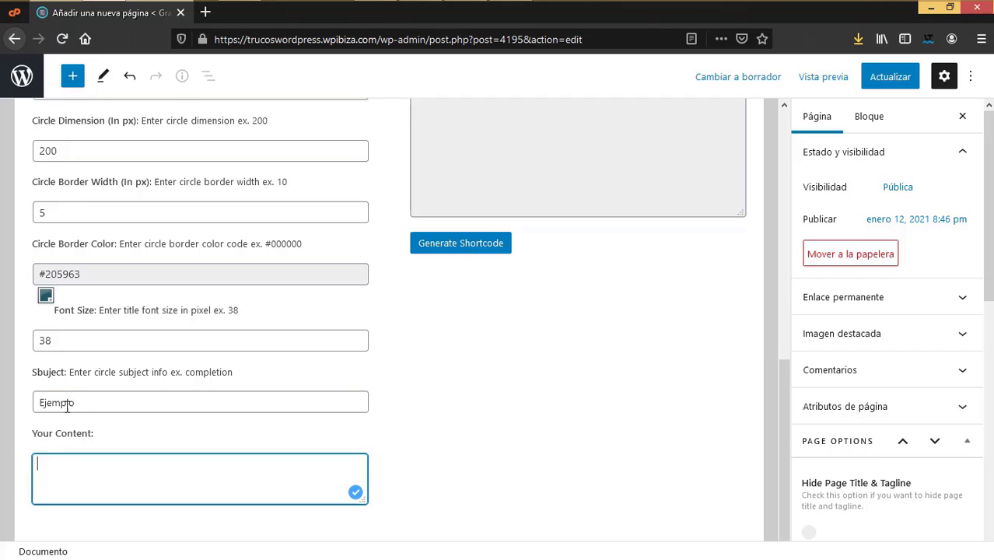
{"action": "left_click_drag", "start_coordinate": [75, 403], "coordinate": [18, 403]}
{"action": "left_click", "coordinate": [63, 463]}
{"action": "type", "text": "Ejemplo"}
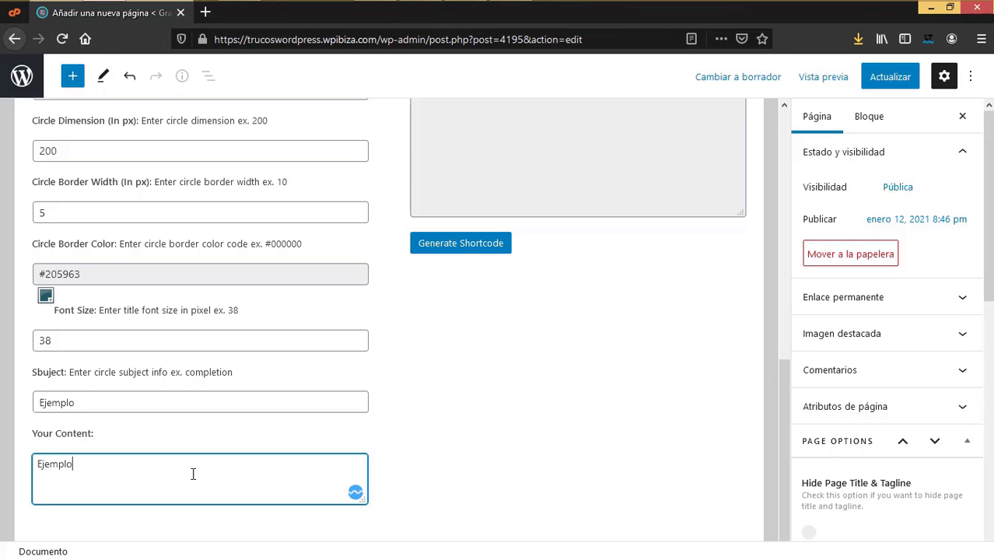
{"action": "scroll", "coordinate": [552, 408], "scroll_direction": "up", "scroll_amount": 5}
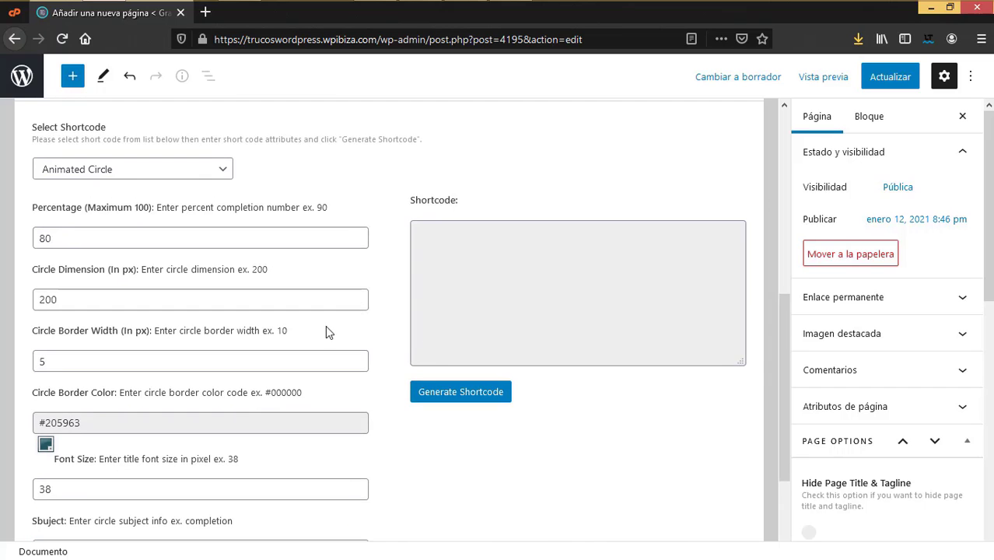
{"action": "scroll", "coordinate": [191, 362], "scroll_direction": "down", "scroll_amount": 5}
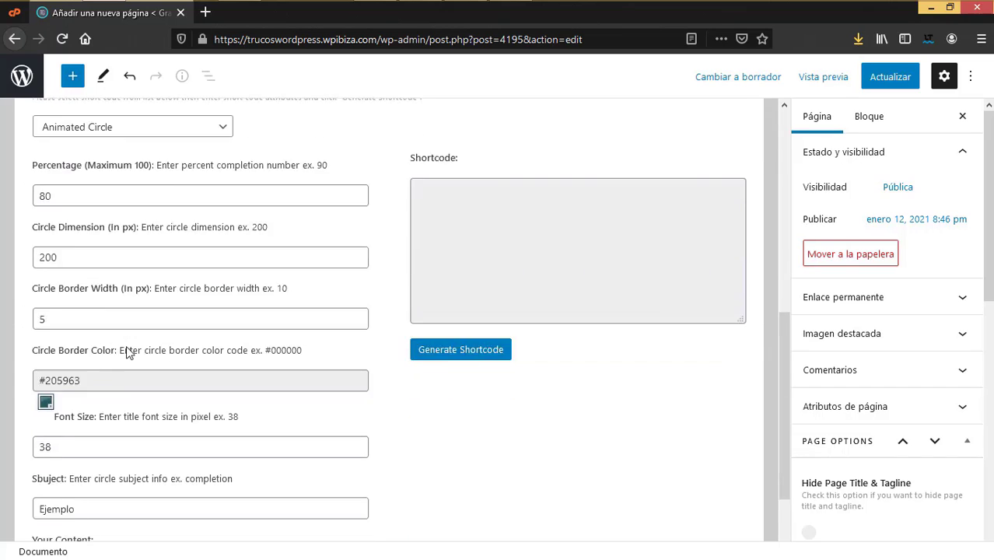
Step: Generate the Animated Circle shortcode and copy it
{"action": "left_click", "coordinate": [477, 249]}
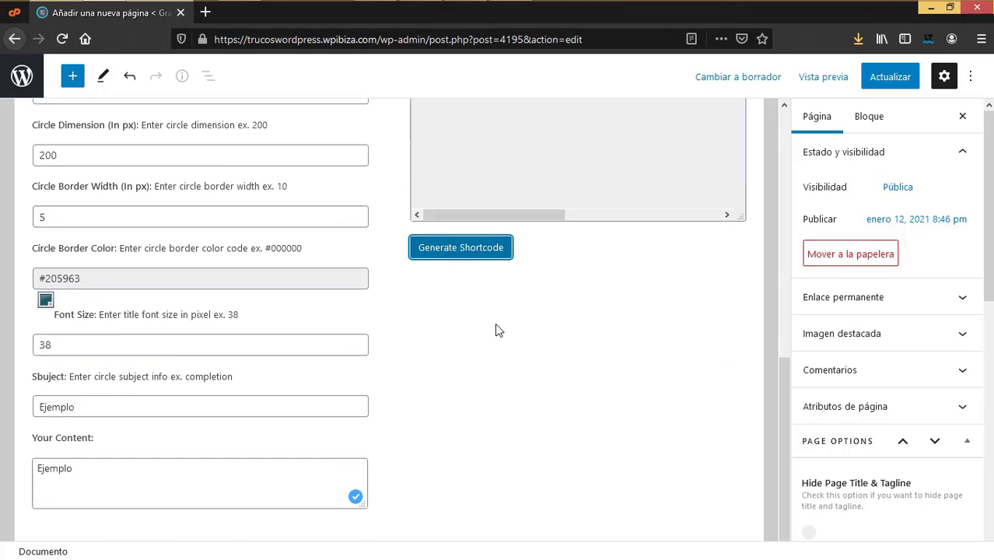
{"action": "scroll", "coordinate": [495, 322], "scroll_direction": "up", "scroll_amount": 3}
{"action": "left_click_drag", "start_coordinate": [417, 305], "coordinate": [819, 314]}
{"action": "key", "text": "ctrl+c"}
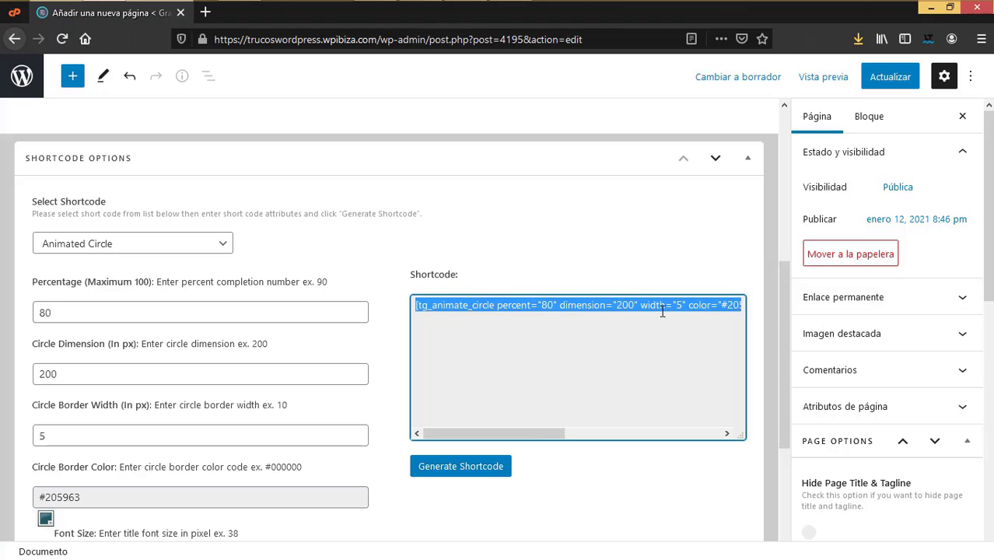
{"action": "left_click_drag", "start_coordinate": [542, 436], "coordinate": [738, 381]}
{"action": "right_click", "coordinate": [692, 308]}
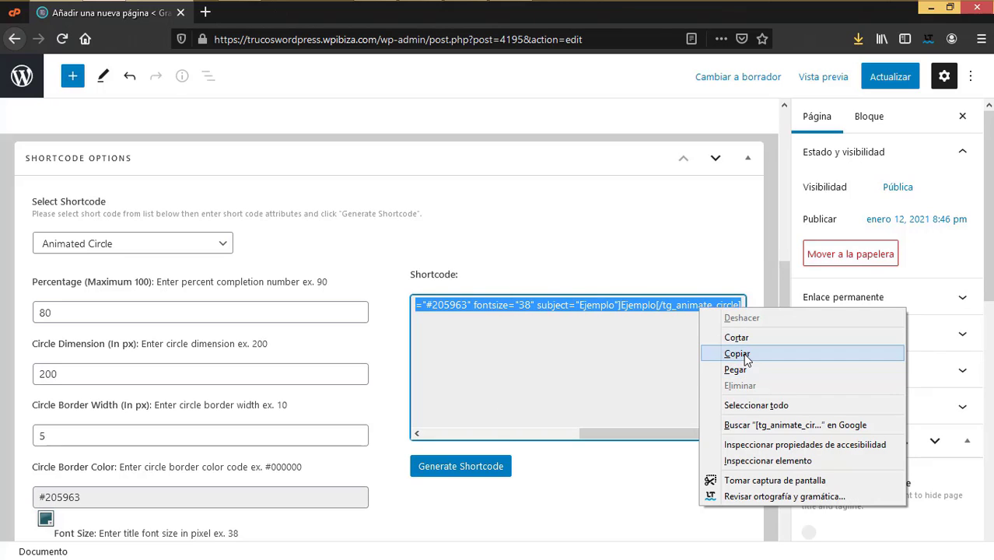
{"action": "left_click", "coordinate": [719, 353]}
{"action": "scroll", "coordinate": [178, 215], "scroll_direction": "up", "scroll_amount": 5}
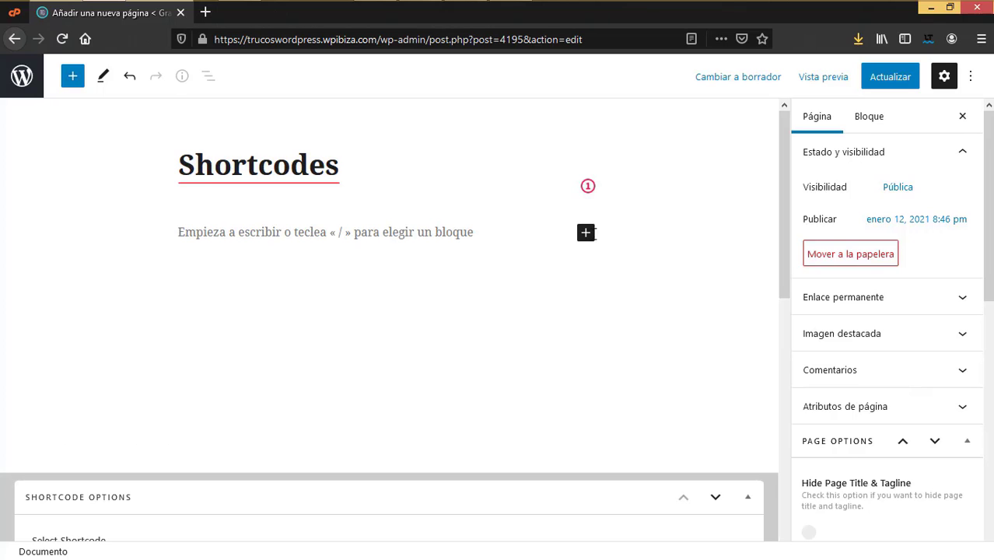
Step: Add a Shortcode block with the copied circle shortcode and update the page
{"action": "left_click", "coordinate": [587, 234]}
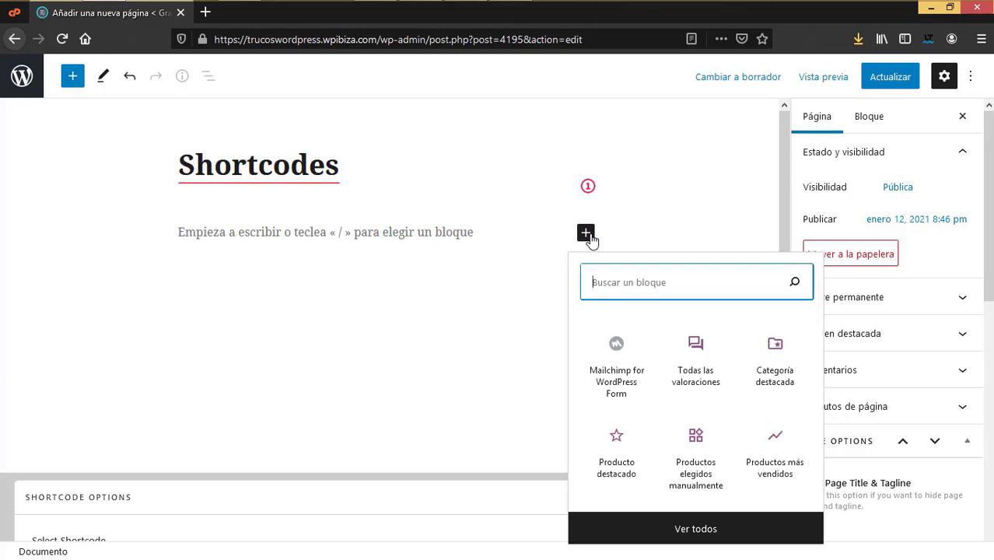
{"action": "type", "text": "/sh"}
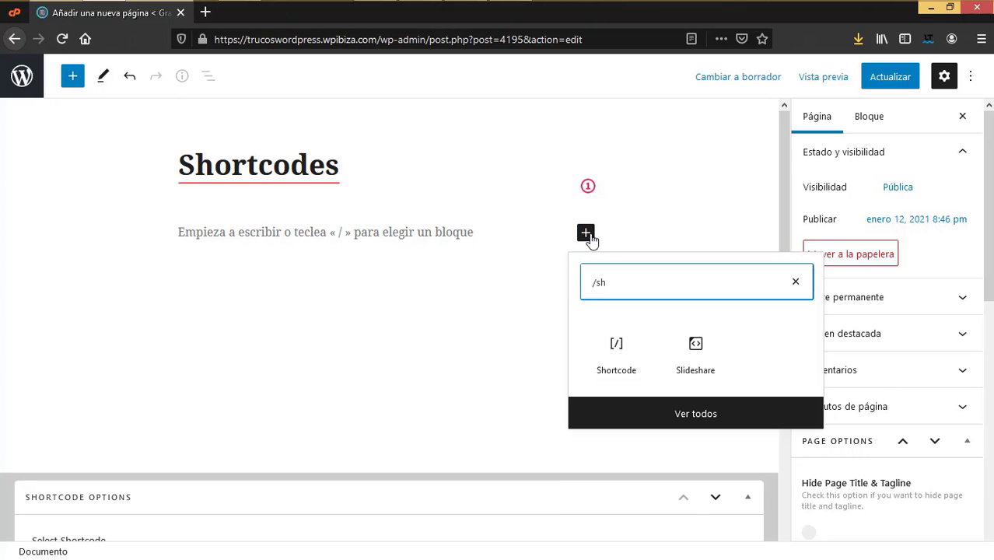
{"action": "left_click", "coordinate": [616, 352]}
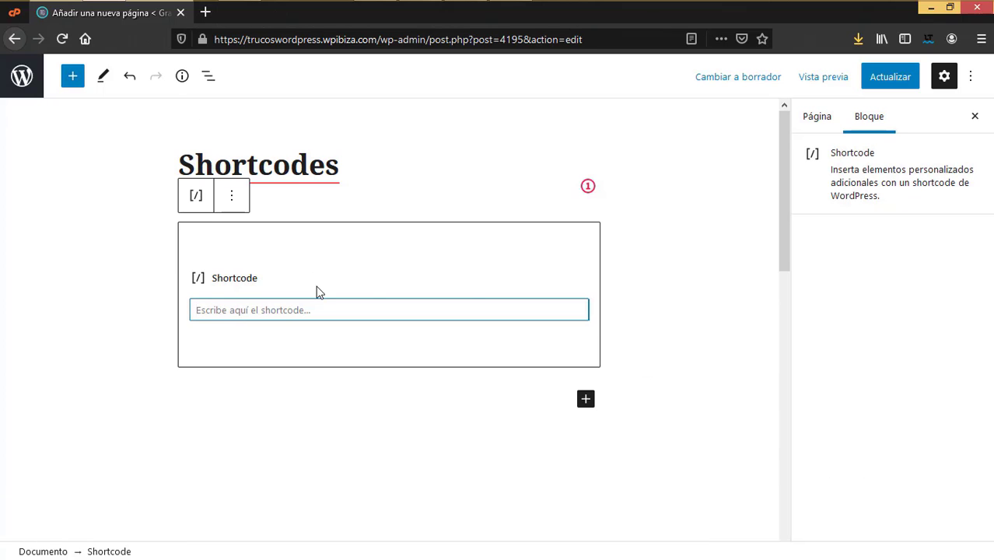
{"action": "key", "text": "ctrl+v"}
{"action": "left_click", "coordinate": [893, 77]}
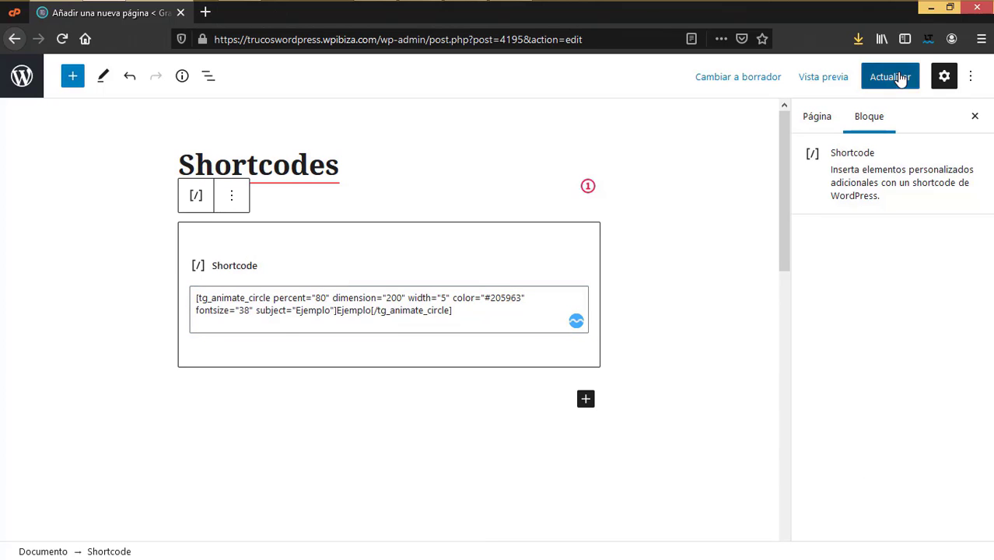
Step: Preview the page in a new tab, close it, and select the block's shortcode text
{"action": "left_click", "coordinate": [821, 78]}
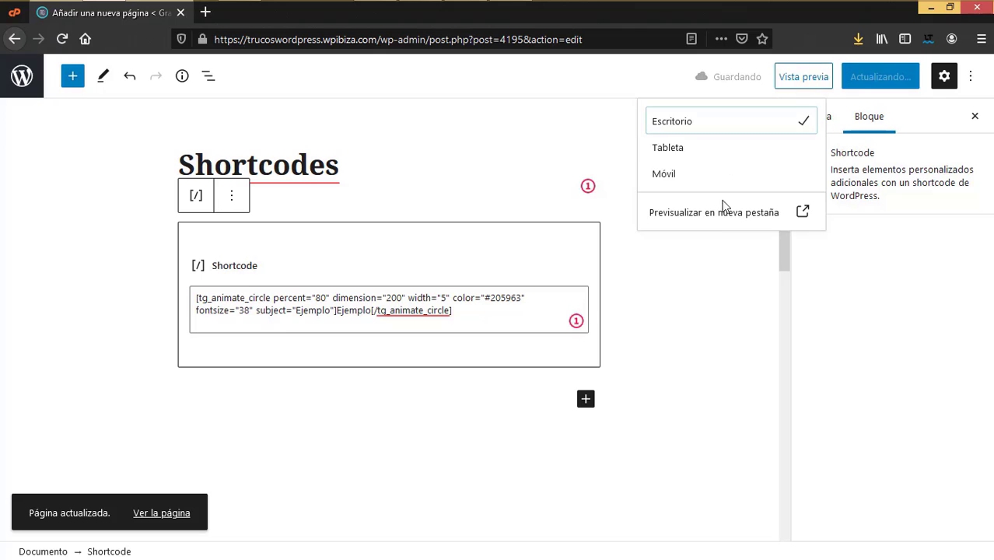
{"action": "right_click", "coordinate": [716, 220]}
{"action": "left_click", "coordinate": [723, 228]}
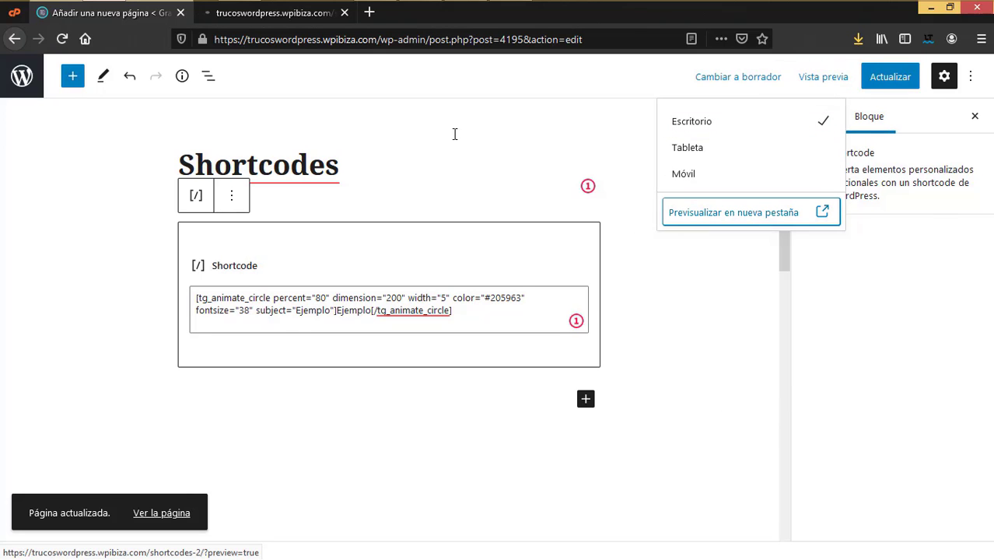
{"action": "key", "text": "ctrl+Tab"}
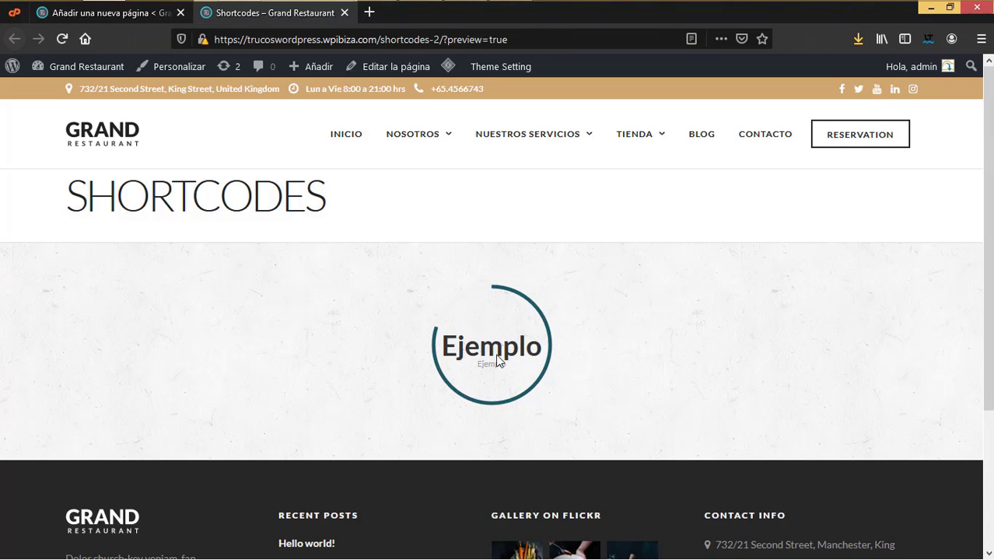
{"action": "left_click", "coordinate": [345, 13]}
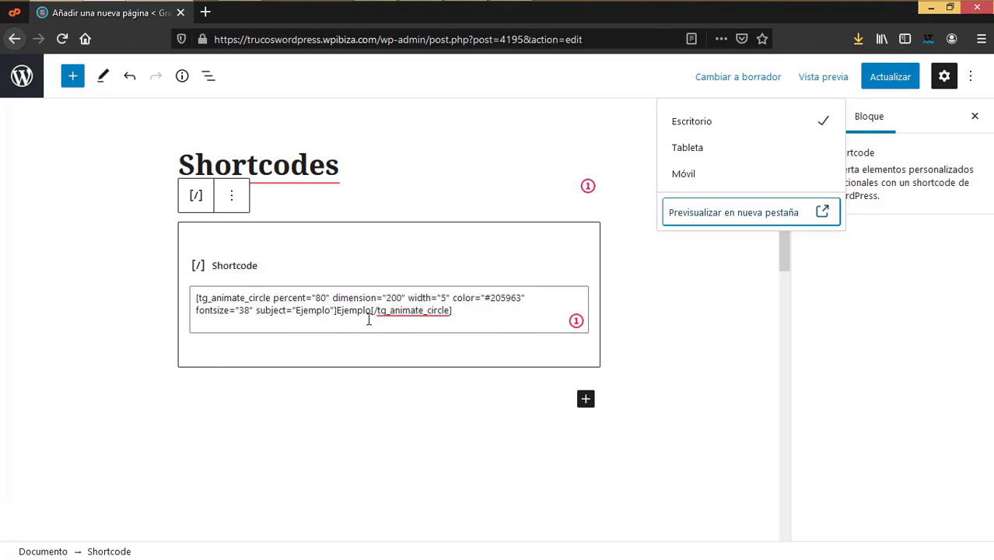
{"action": "left_click", "coordinate": [392, 301]}
{"action": "key", "text": "ctrl+a"}
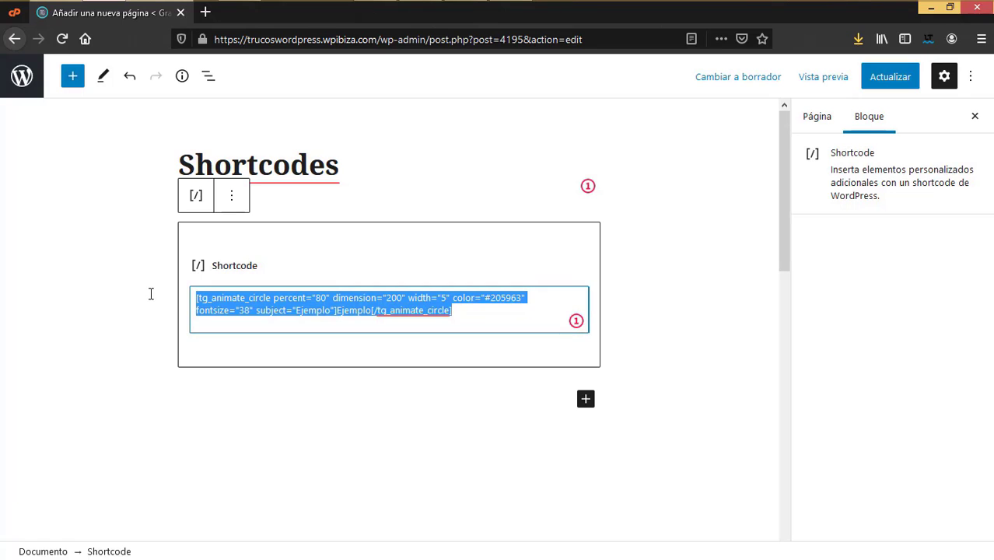
Step: Delete the circle shortcode and set up Gallery Masonry using Masonry Gallery with no margin
{"action": "key", "text": "BackSpace"}
{"action": "scroll", "coordinate": [407, 400], "scroll_direction": "down", "scroll_amount": 10}
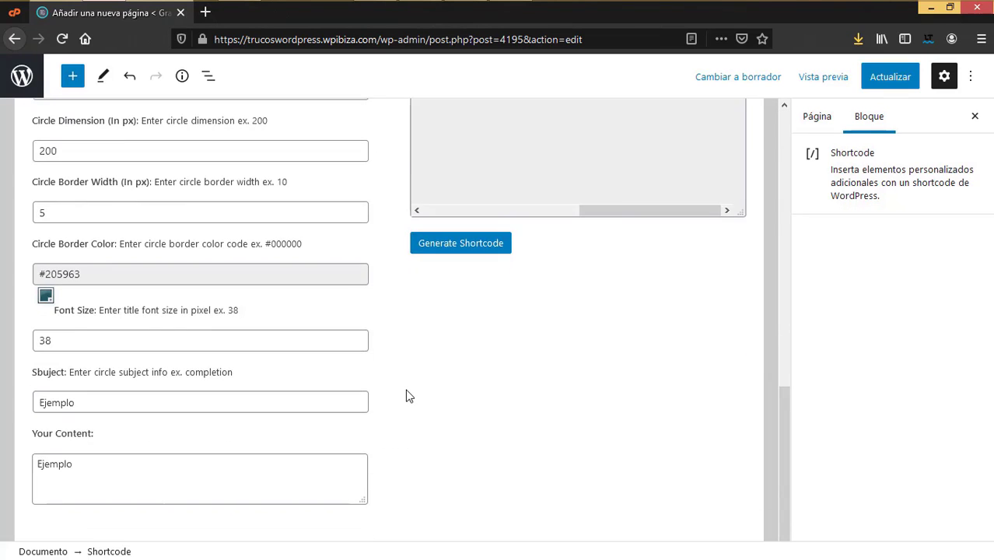
{"action": "scroll", "coordinate": [336, 354], "scroll_direction": "up", "scroll_amount": 3}
{"action": "left_click", "coordinate": [106, 244]}
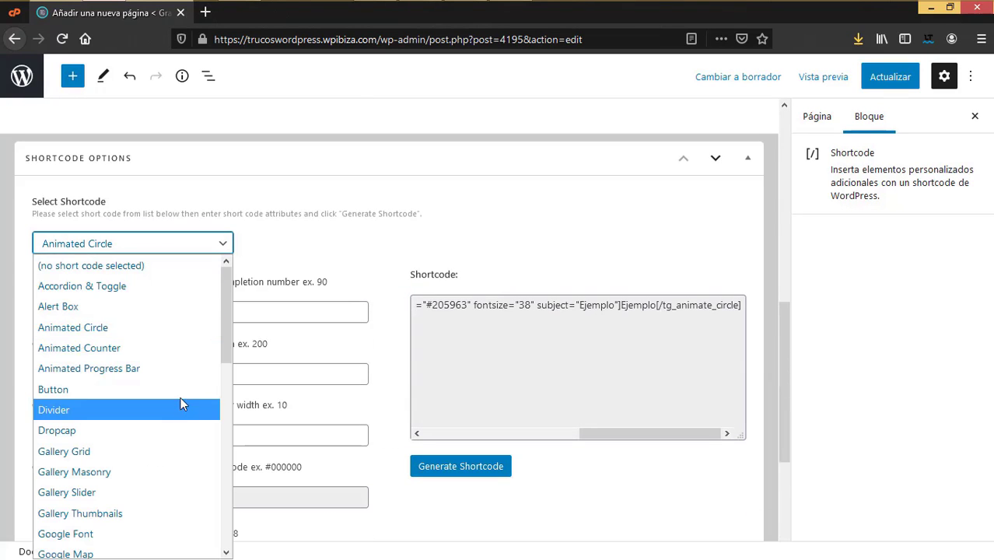
{"action": "scroll", "coordinate": [181, 403], "scroll_direction": "down", "scroll_amount": 2}
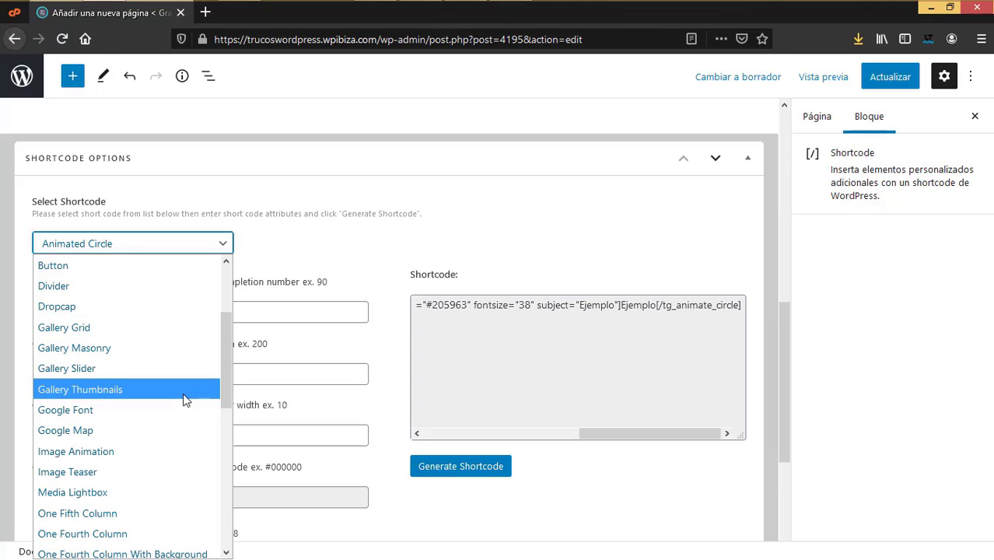
{"action": "left_click", "coordinate": [115, 348]}
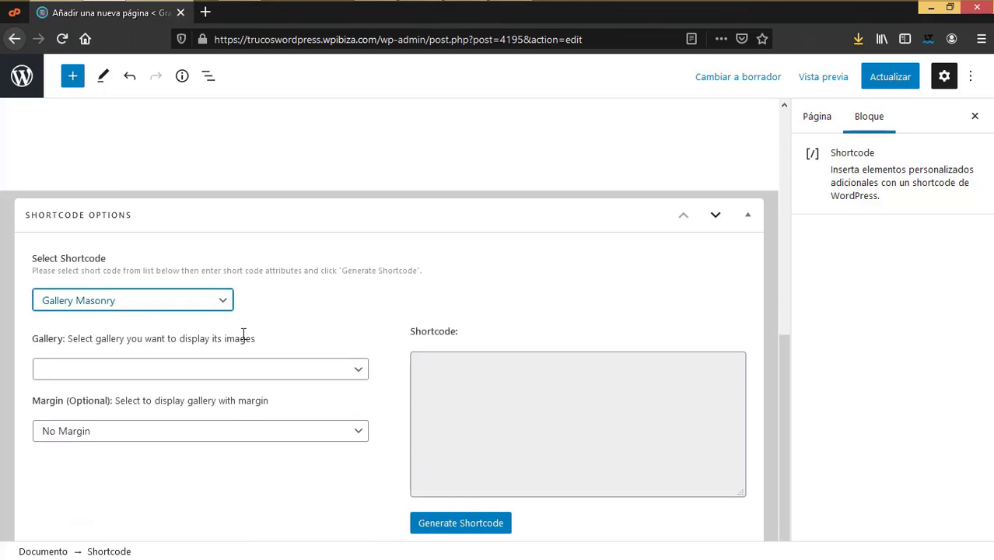
{"action": "left_click", "coordinate": [228, 370]}
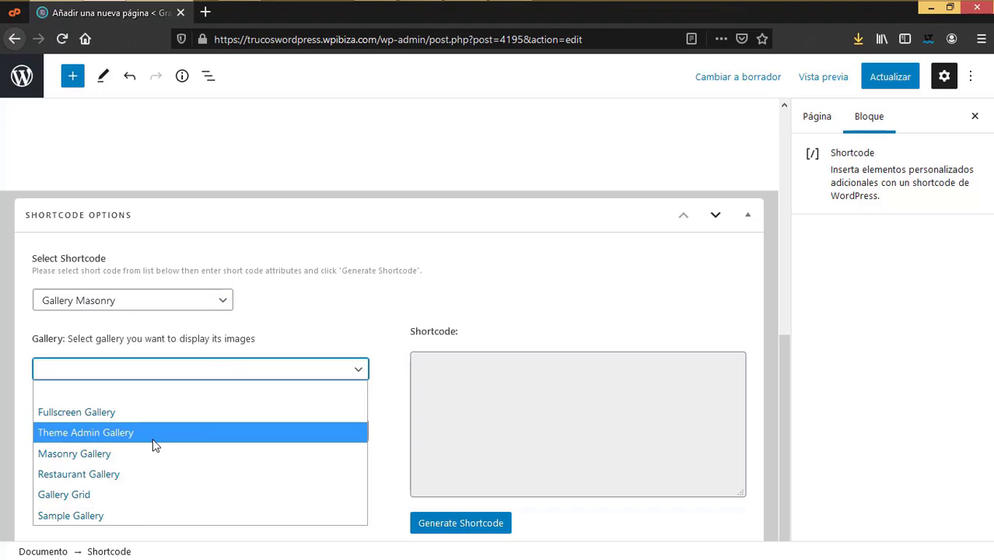
{"action": "left_click", "coordinate": [135, 483]}
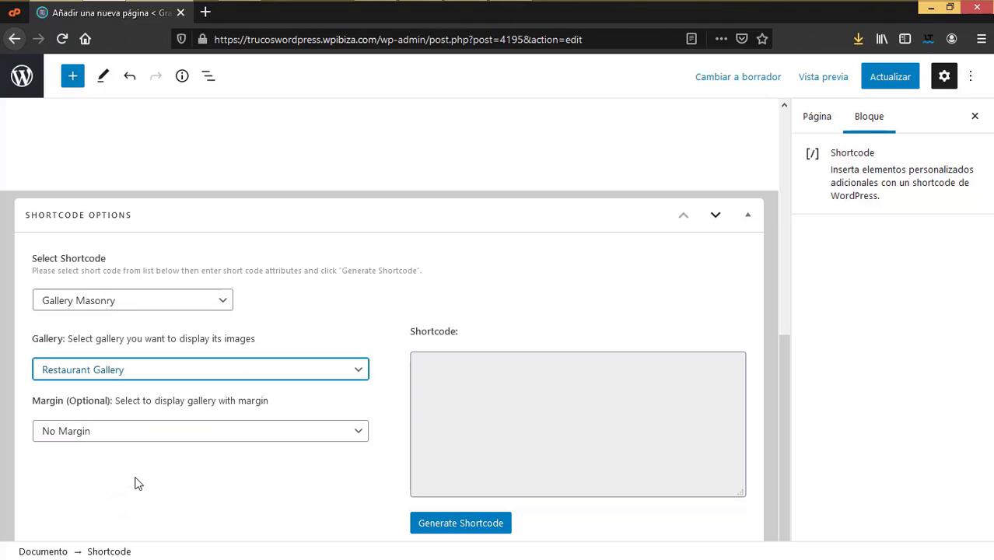
{"action": "left_click", "coordinate": [117, 371]}
{"action": "left_click", "coordinate": [100, 452]}
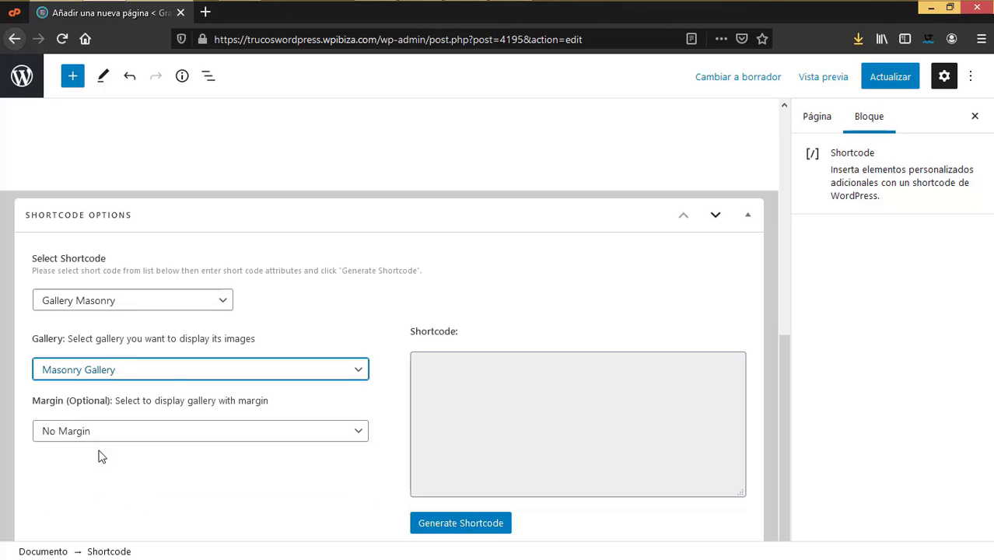
{"action": "left_click", "coordinate": [100, 432]}
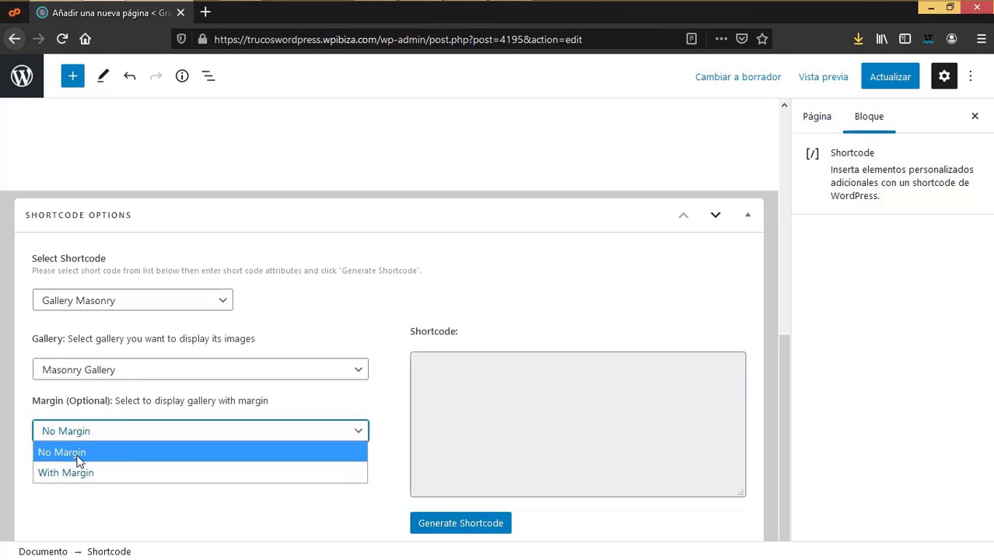
{"action": "left_click", "coordinate": [82, 452]}
Step: Generate the masonry gallery shortcode, paste it into the Shortcode block and update
{"action": "left_click", "coordinate": [430, 523]}
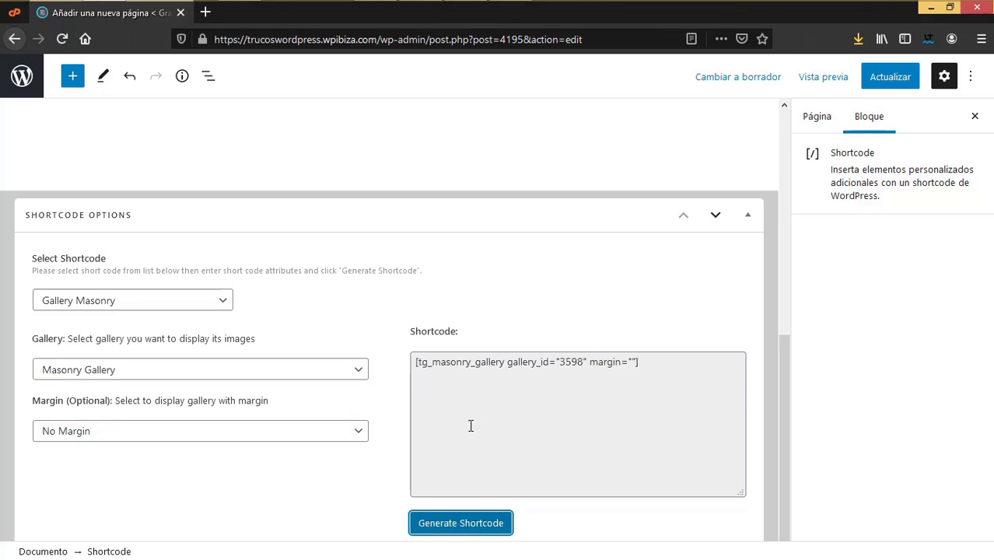
{"action": "left_click_drag", "start_coordinate": [676, 367], "coordinate": [343, 366]}
{"action": "key", "text": "ctrl+c"}
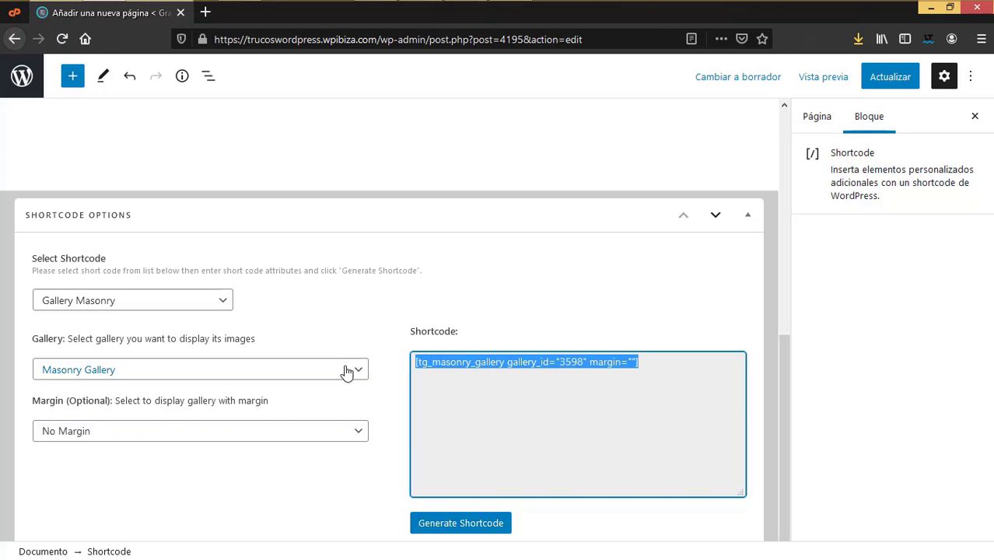
{"action": "scroll", "coordinate": [333, 224], "scroll_direction": "up", "scroll_amount": 10}
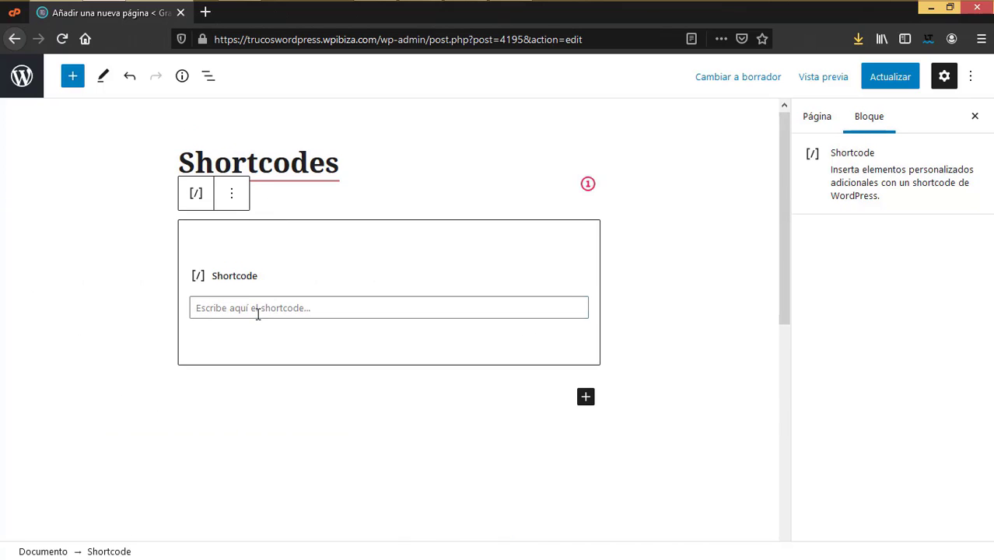
{"action": "left_click", "coordinate": [257, 307]}
{"action": "key", "text": "ctrl+v"}
{"action": "left_click", "coordinate": [888, 78]}
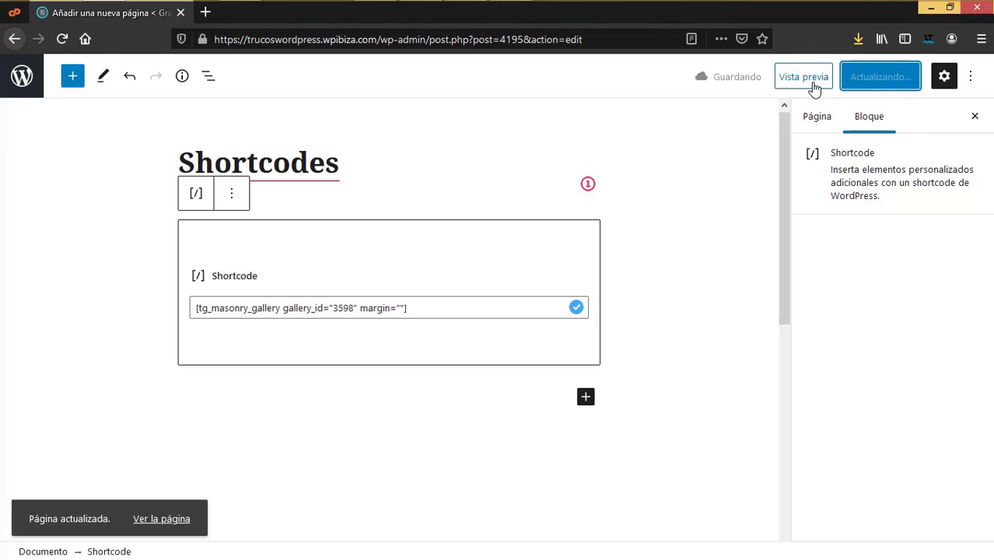
Step: Preview the page in a new tab to check the food photo grid, then close it
{"action": "left_click", "coordinate": [811, 84]}
{"action": "left_click", "coordinate": [653, 220]}
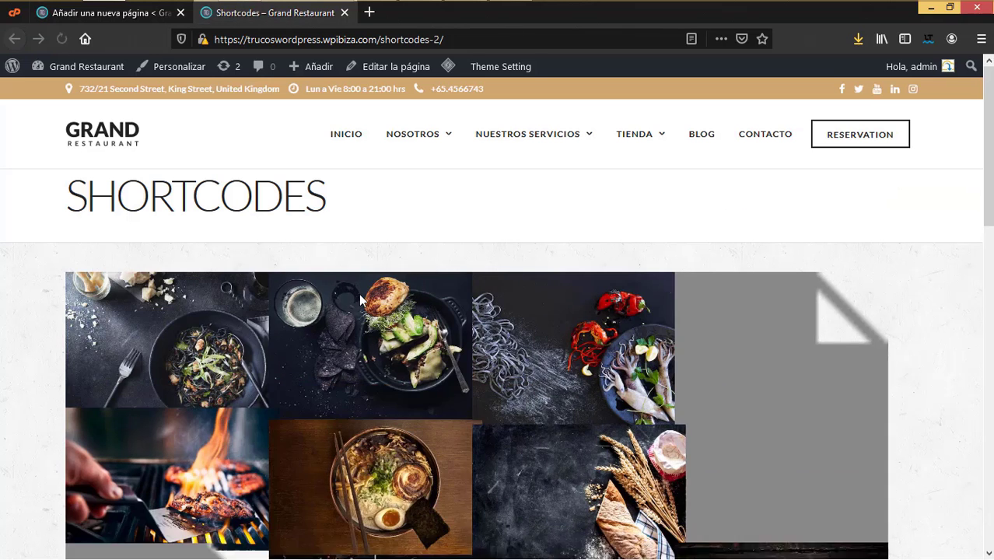
{"action": "scroll", "coordinate": [358, 301], "scroll_direction": "down", "scroll_amount": 3}
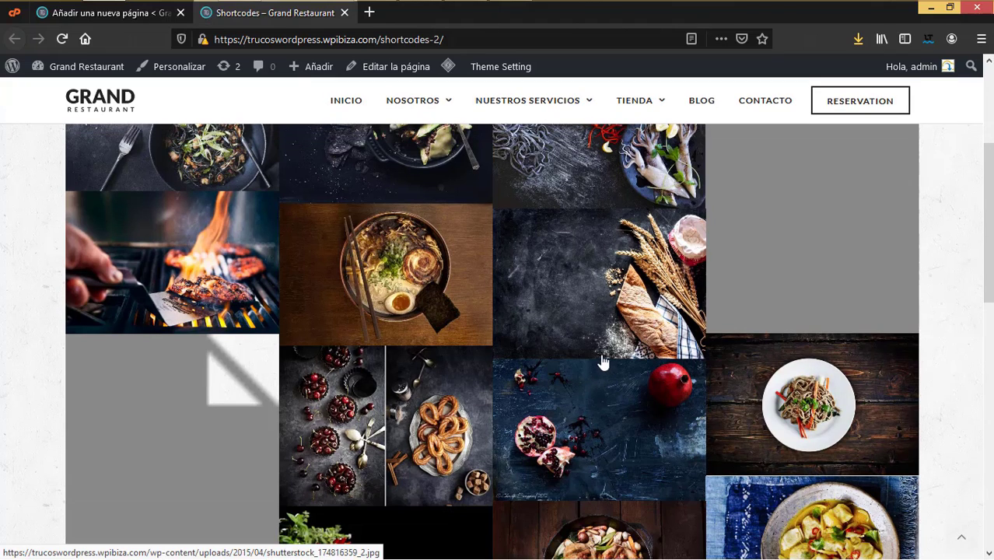
{"action": "left_click", "coordinate": [344, 12]}
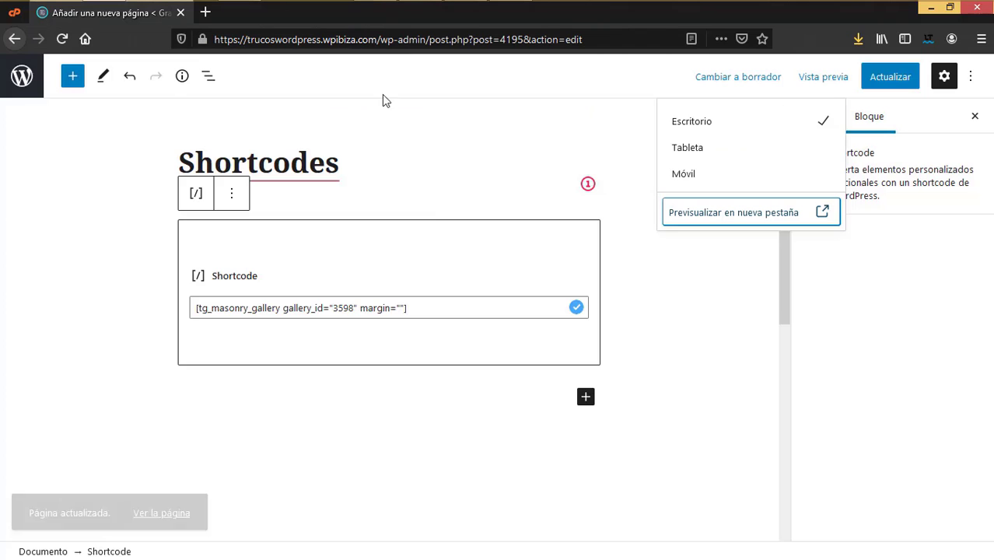
{"action": "scroll", "coordinate": [421, 424], "scroll_direction": "down", "scroll_amount": 5}
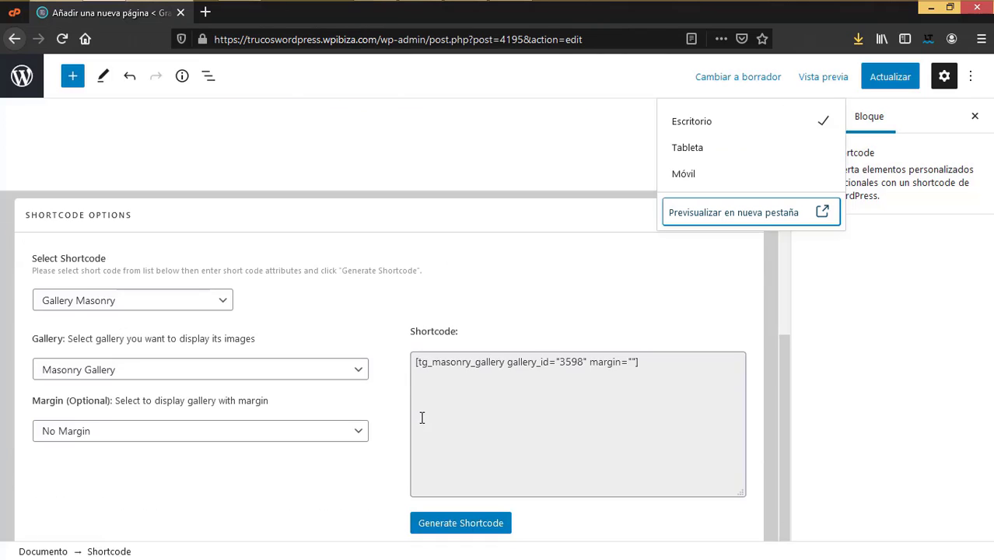
Step: Choose the Testimonials Slider shortcode from the shortcode list
{"action": "left_click", "coordinate": [200, 304]}
{"action": "left_click", "coordinate": [187, 305]}
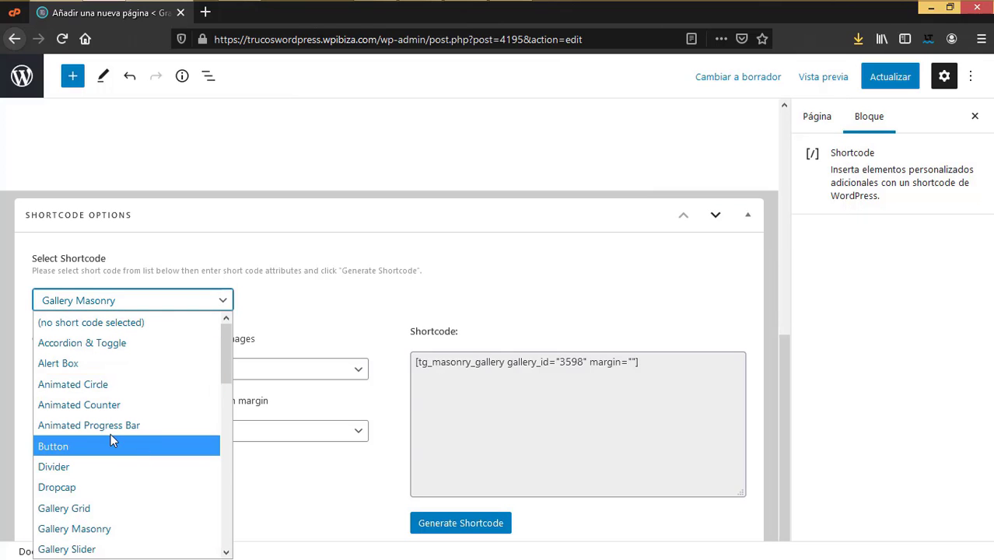
{"action": "scroll", "coordinate": [110, 440], "scroll_direction": "down", "scroll_amount": 3}
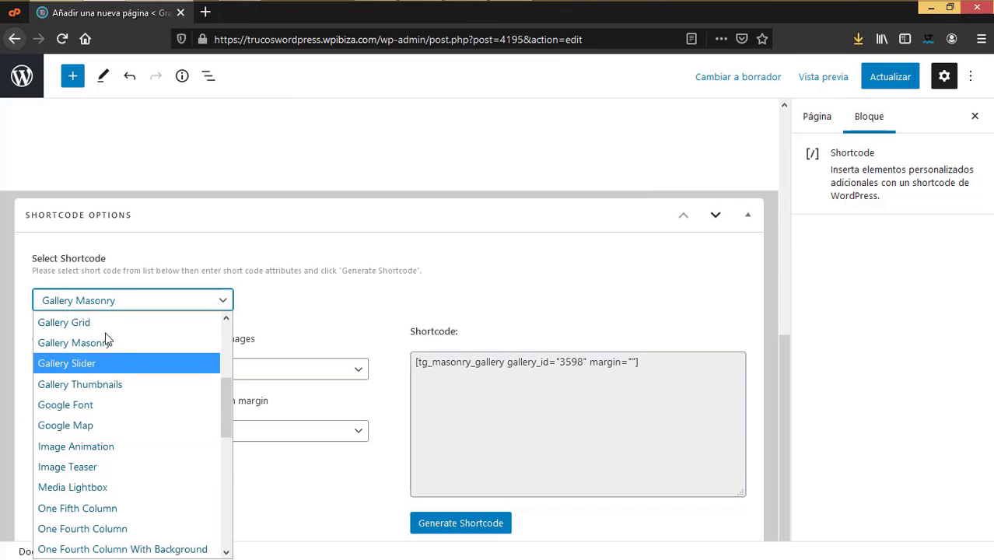
{"action": "scroll", "coordinate": [114, 344], "scroll_direction": "down", "scroll_amount": 1}
{"action": "scroll", "coordinate": [162, 484], "scroll_direction": "down", "scroll_amount": 3}
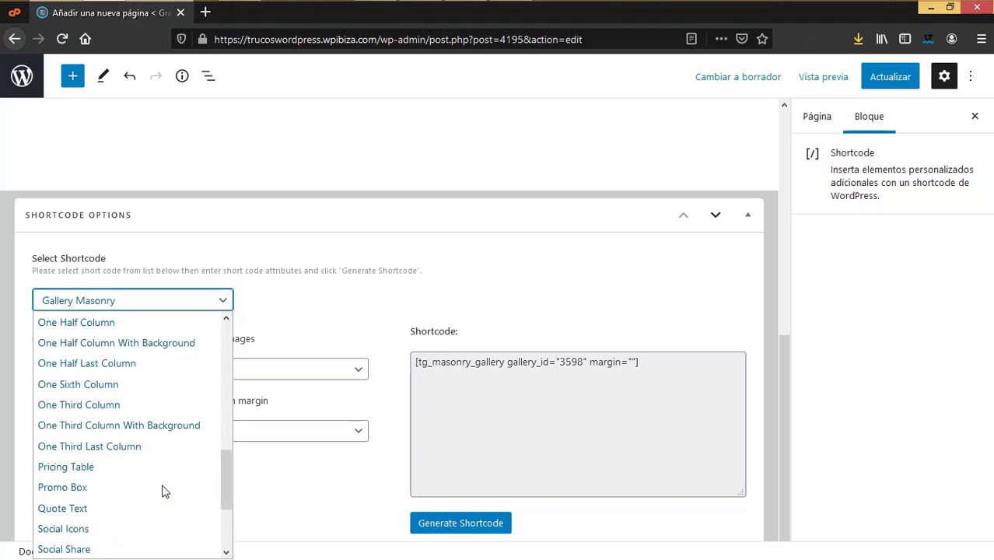
{"action": "scroll", "coordinate": [105, 428], "scroll_direction": "down", "scroll_amount": 3}
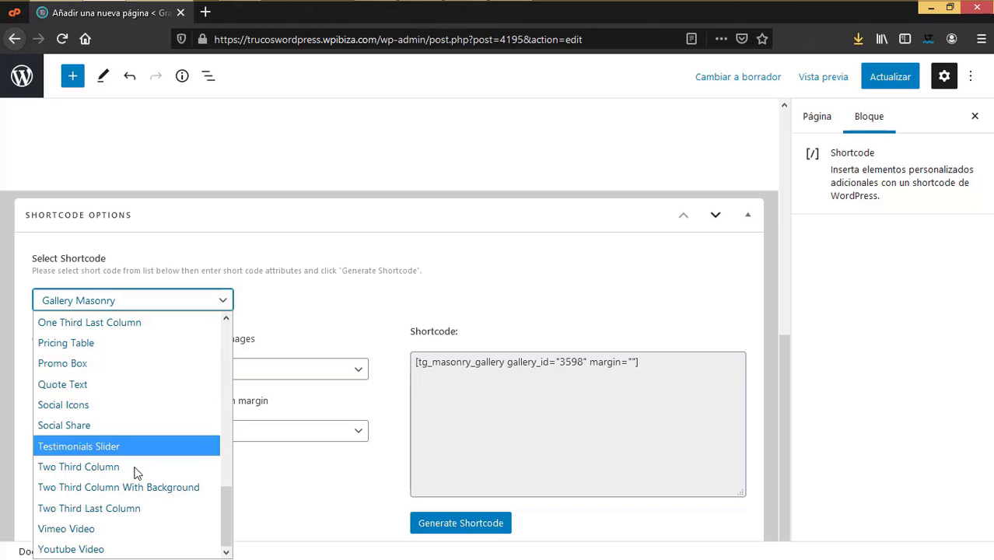
{"action": "left_click", "coordinate": [88, 448]}
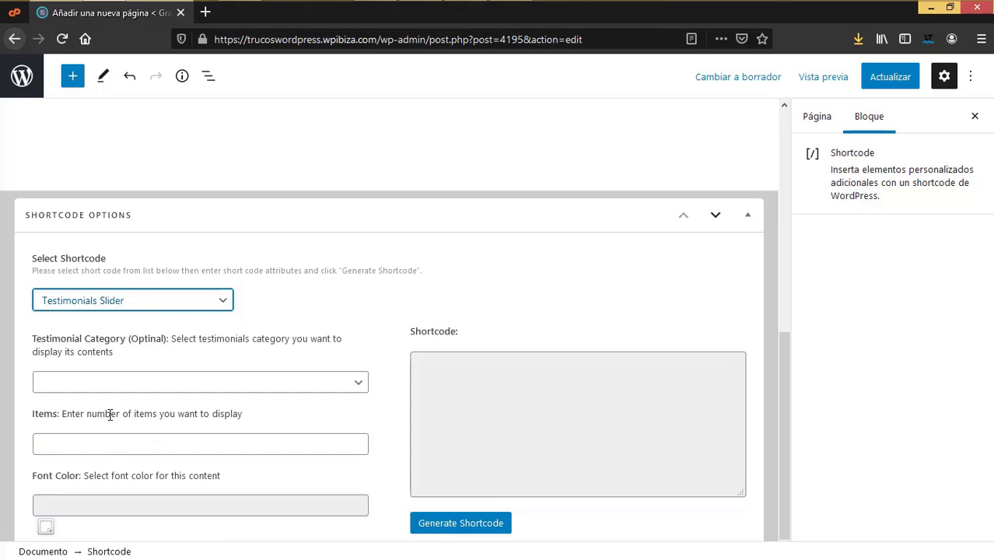
Step: Set the slider to 3 items with font colour #8a0a8a, leaving the category unset
{"action": "left_click", "coordinate": [361, 384]}
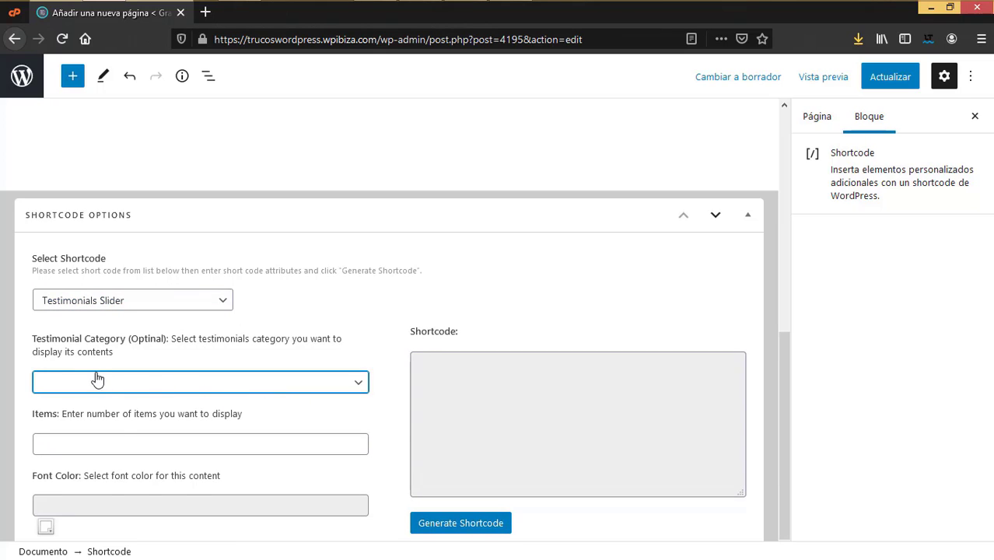
{"action": "left_click", "coordinate": [84, 441]}
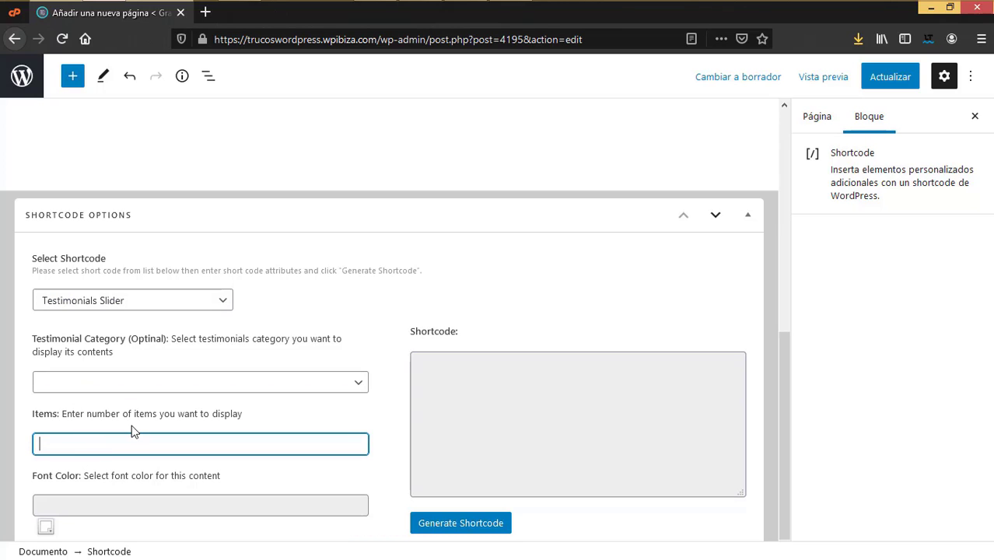
{"action": "scroll", "coordinate": [101, 494], "scroll_direction": "down", "scroll_amount": 1}
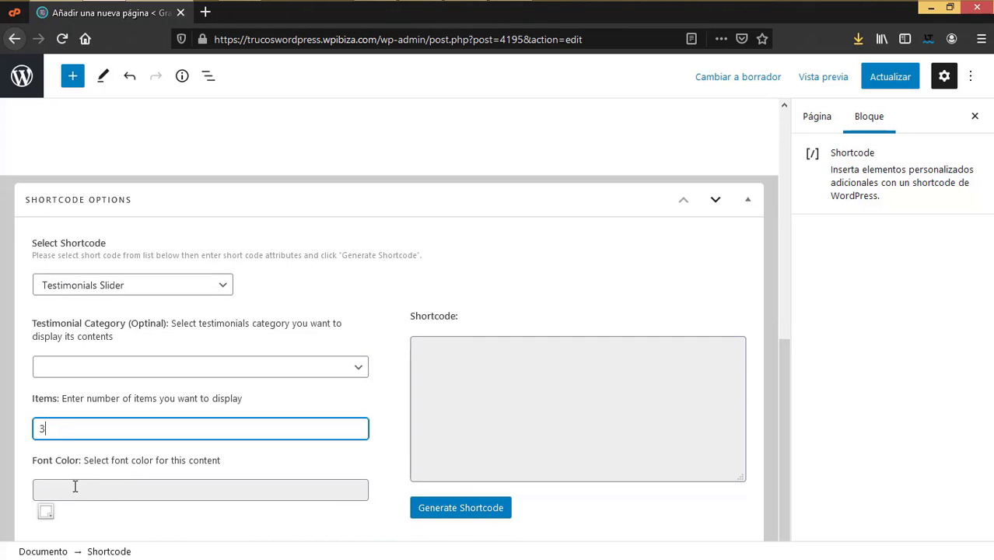
{"action": "left_click", "coordinate": [50, 515]}
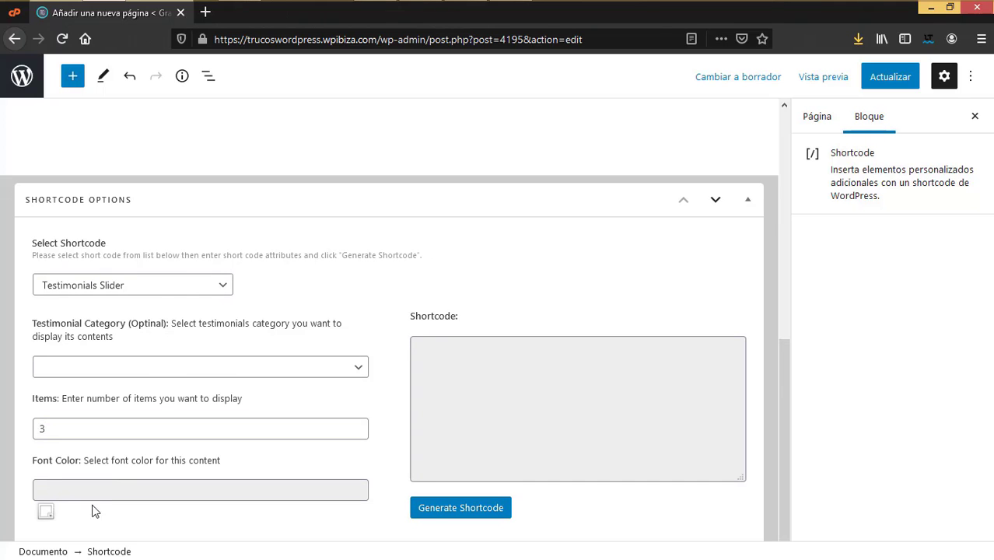
{"action": "left_click", "coordinate": [48, 490]}
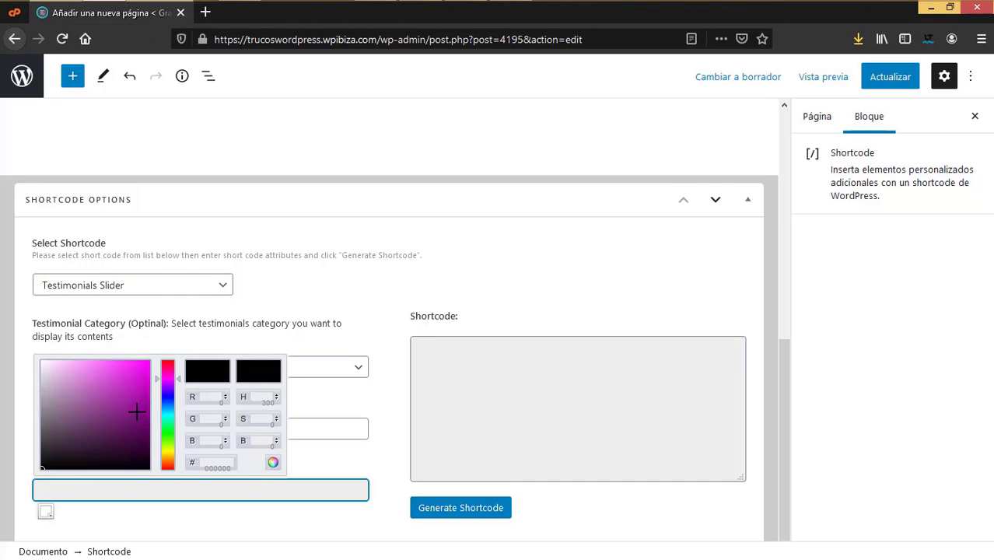
{"action": "left_click_drag", "start_coordinate": [137, 412], "coordinate": [142, 410]}
{"action": "left_click", "coordinate": [26, 343]}
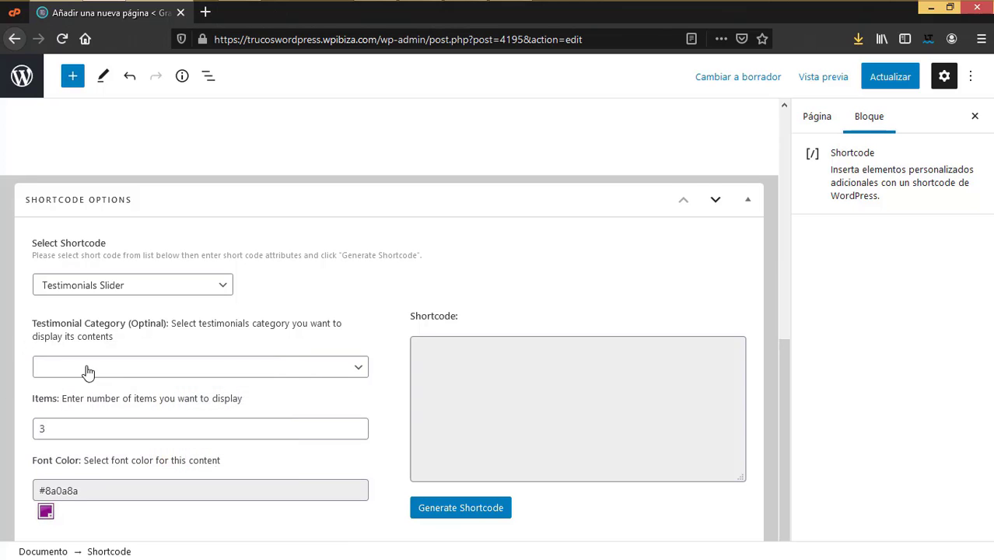
{"action": "left_click", "coordinate": [356, 371]}
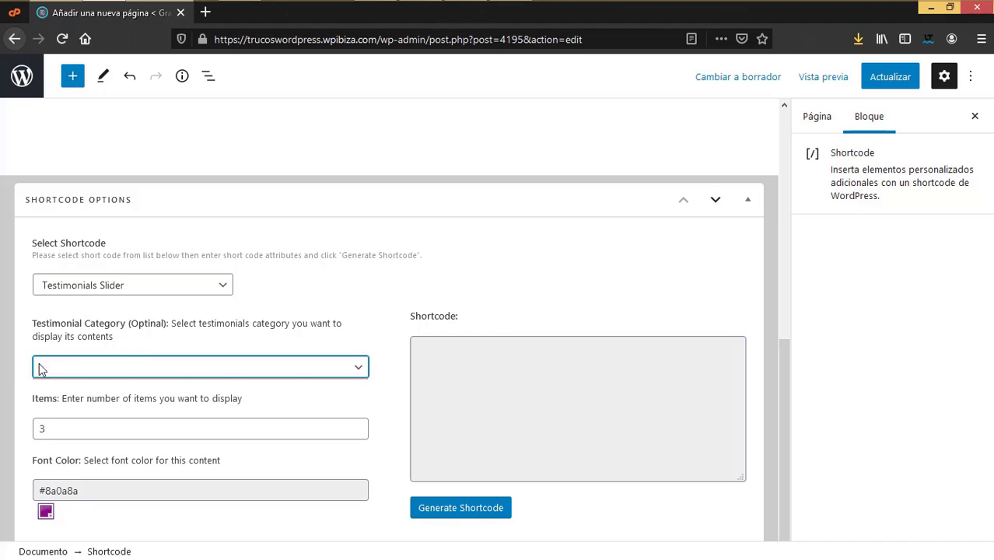
{"action": "left_click", "coordinate": [498, 391]}
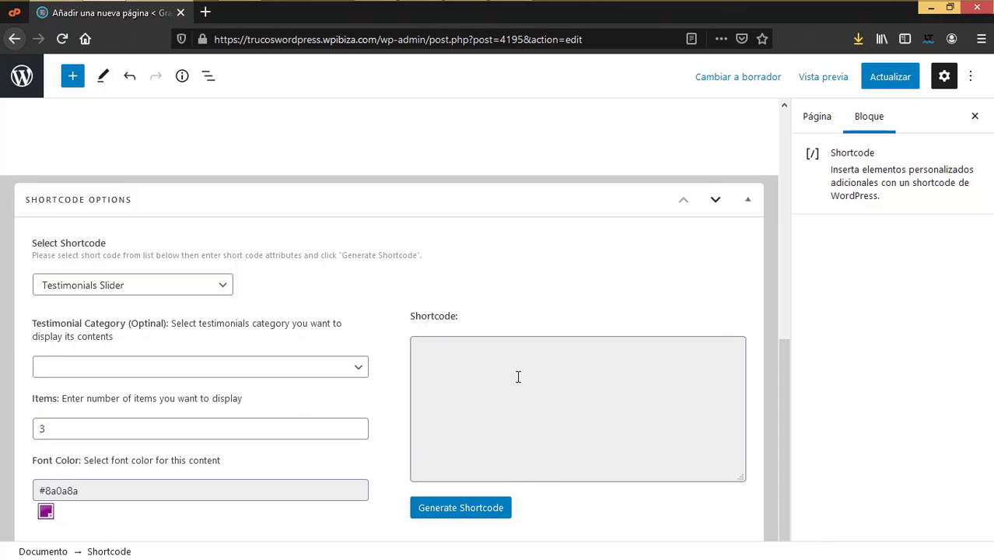
Step: Generate the slider shortcode, paste it over the gallery shortcode and update the page
{"action": "left_click", "coordinate": [481, 513]}
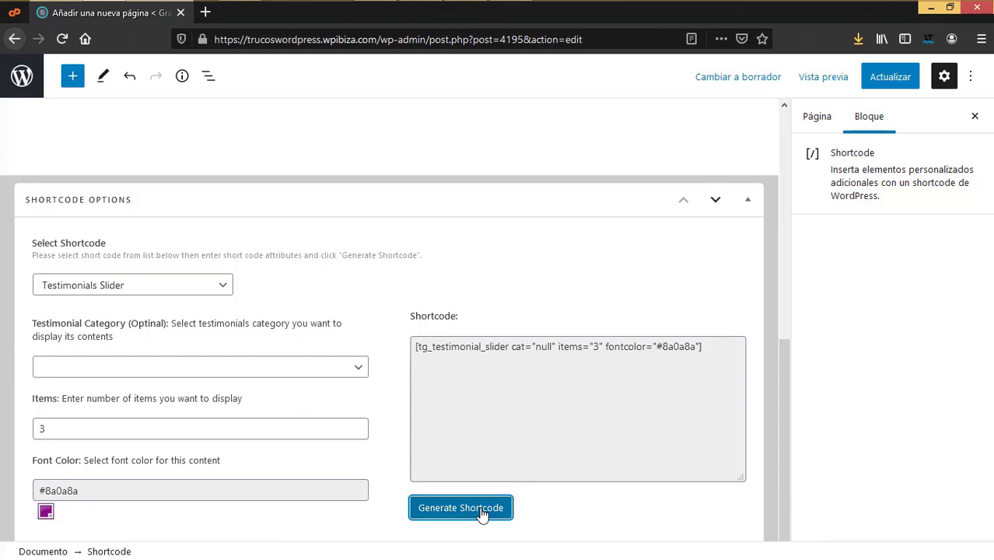
{"action": "triple_click", "coordinate": [429, 345]}
{"action": "key", "text": "ctrl+c"}
{"action": "scroll", "coordinate": [381, 354], "scroll_direction": "up", "scroll_amount": 10}
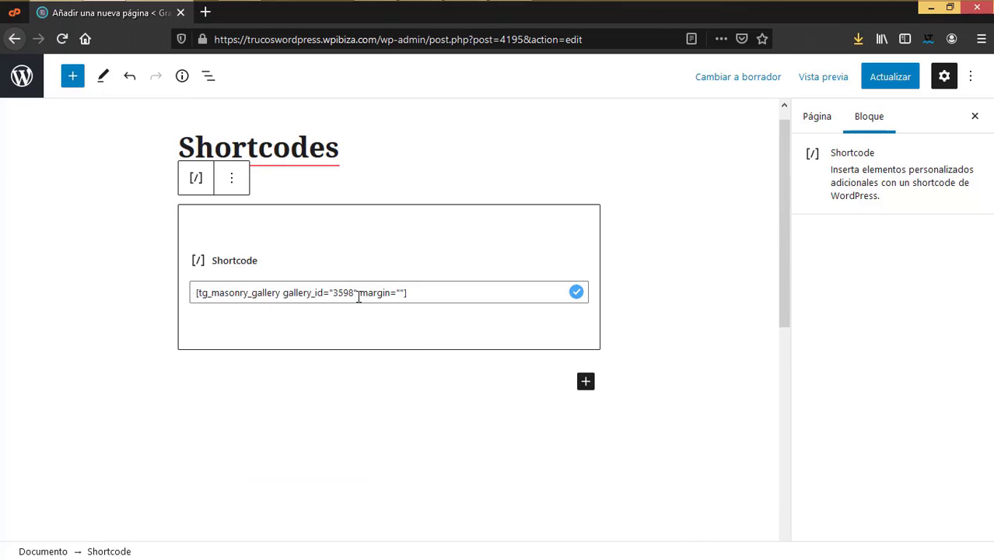
{"action": "left_click_drag", "start_coordinate": [445, 294], "coordinate": [2, 295]}
{"action": "key", "text": "ctrl+v"}
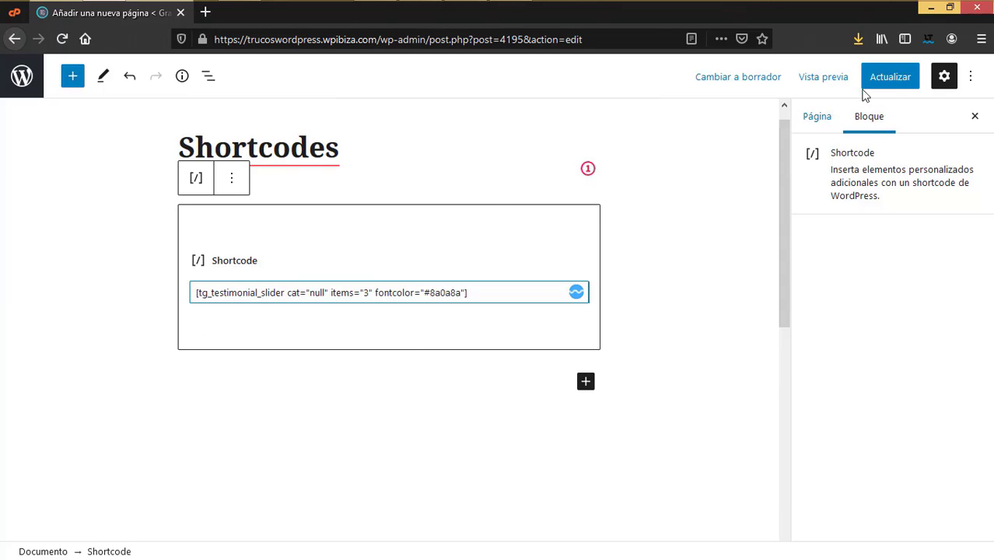
{"action": "left_click", "coordinate": [873, 88]}
{"action": "right_click", "coordinate": [784, 63]}
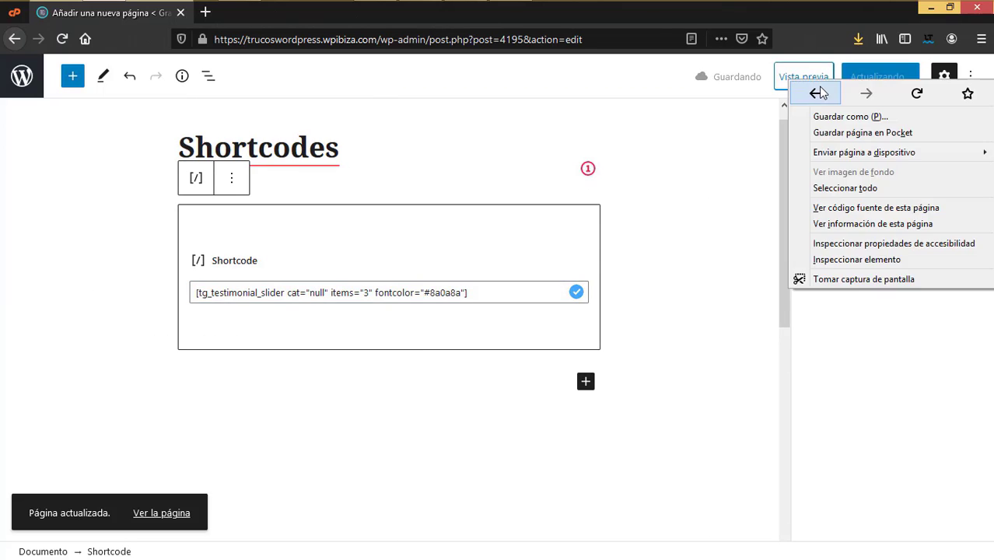
{"action": "key", "text": "Escape"}
{"action": "left_click", "coordinate": [785, 78]}
{"action": "left_click", "coordinate": [716, 211]}
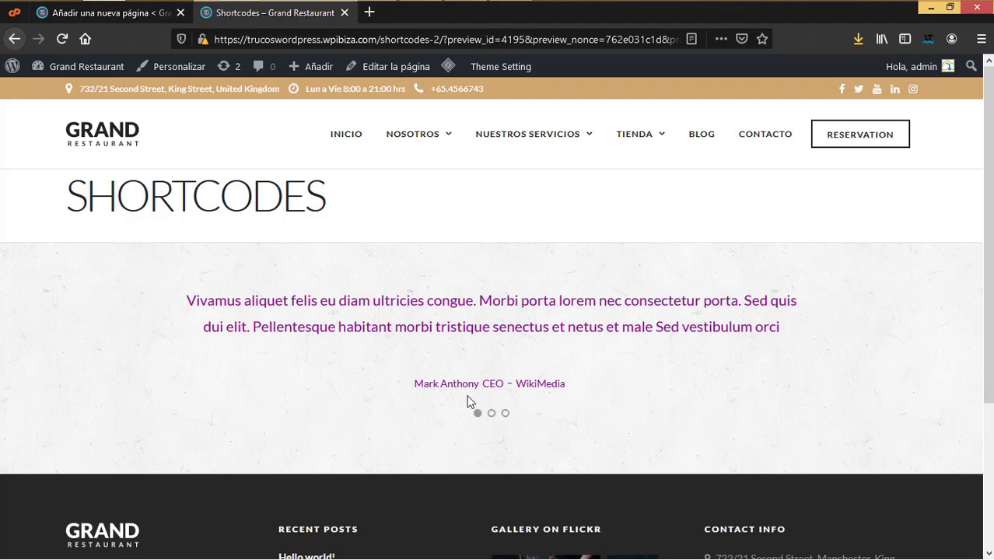
{"action": "left_click", "coordinate": [344, 12]}
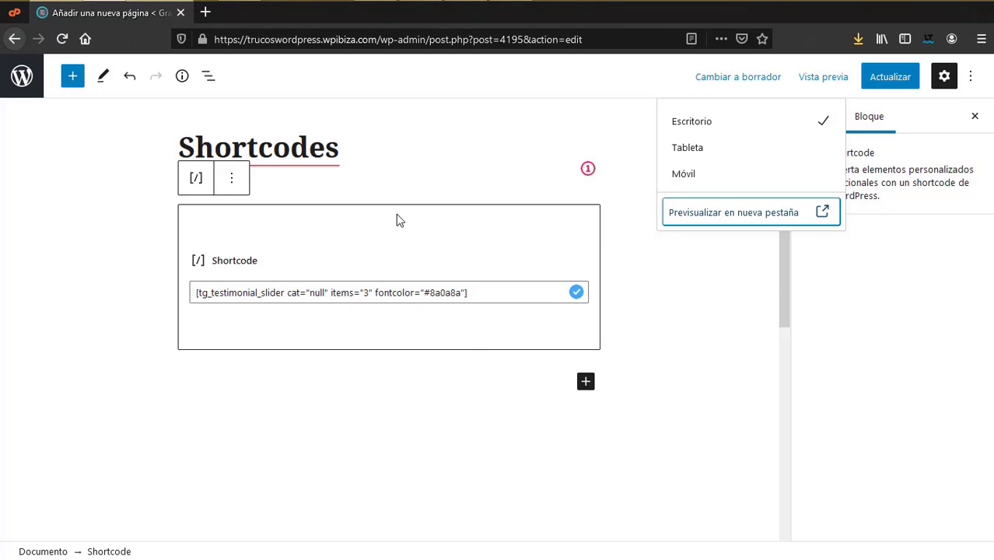
{"action": "left_click", "coordinate": [599, 273]}
{"action": "scroll", "coordinate": [202, 336], "scroll_direction": "down", "scroll_amount": 2}
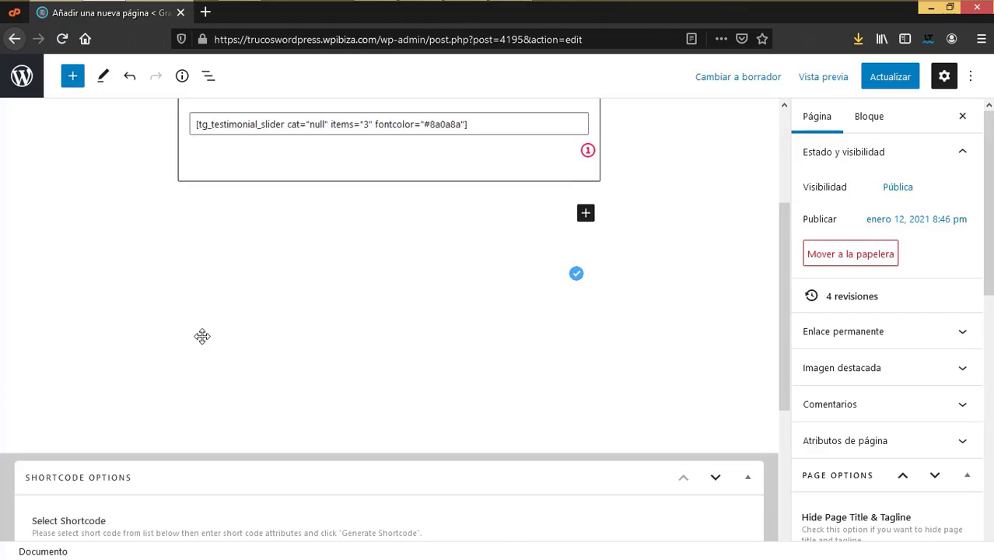
{"action": "scroll", "coordinate": [202, 336], "scroll_direction": "down", "scroll_amount": 3}
{"action": "left_click", "coordinate": [176, 288]}
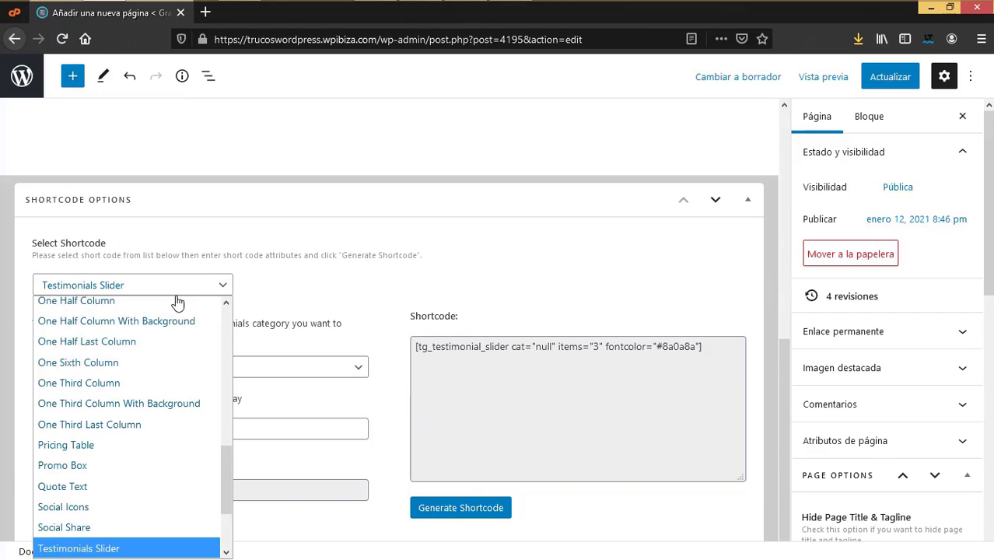
{"action": "scroll", "coordinate": [125, 343], "scroll_direction": "down", "scroll_amount": 2}
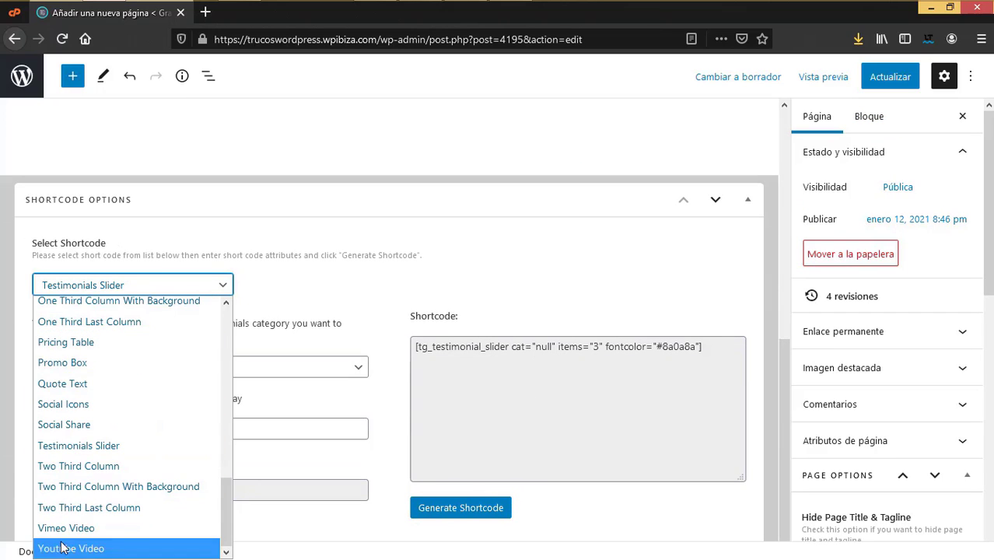
{"action": "scroll", "coordinate": [54, 402], "scroll_direction": "up", "scroll_amount": 4}
{"action": "left_click", "coordinate": [520, 340]}
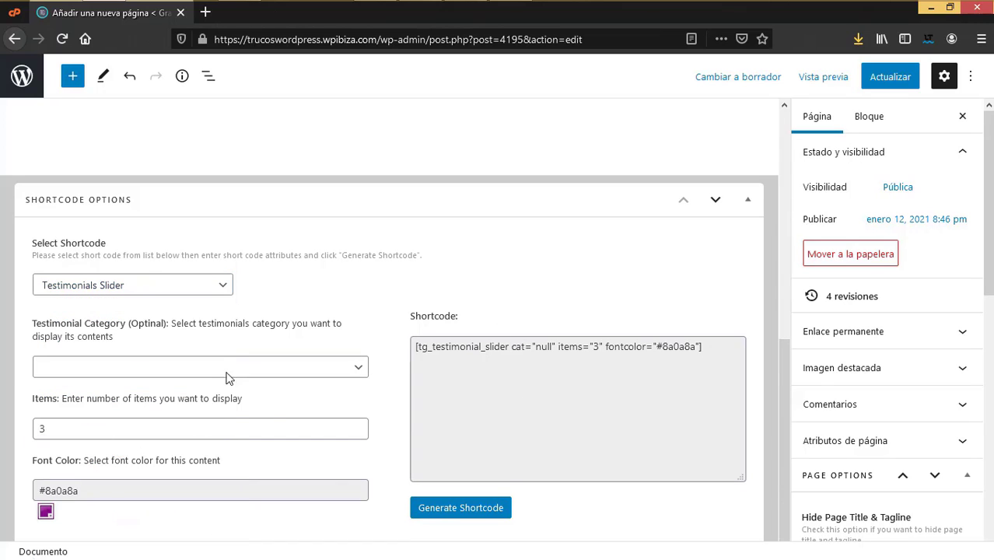
{"action": "scroll", "coordinate": [261, 427], "scroll_direction": "up", "scroll_amount": 10}
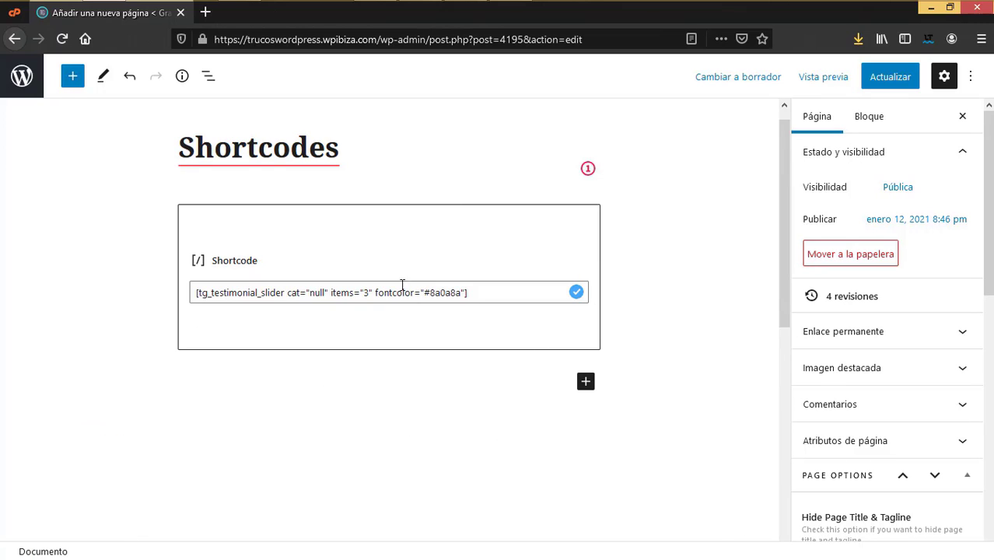
{"action": "scroll", "coordinate": [306, 362], "scroll_direction": "down", "scroll_amount": 5}
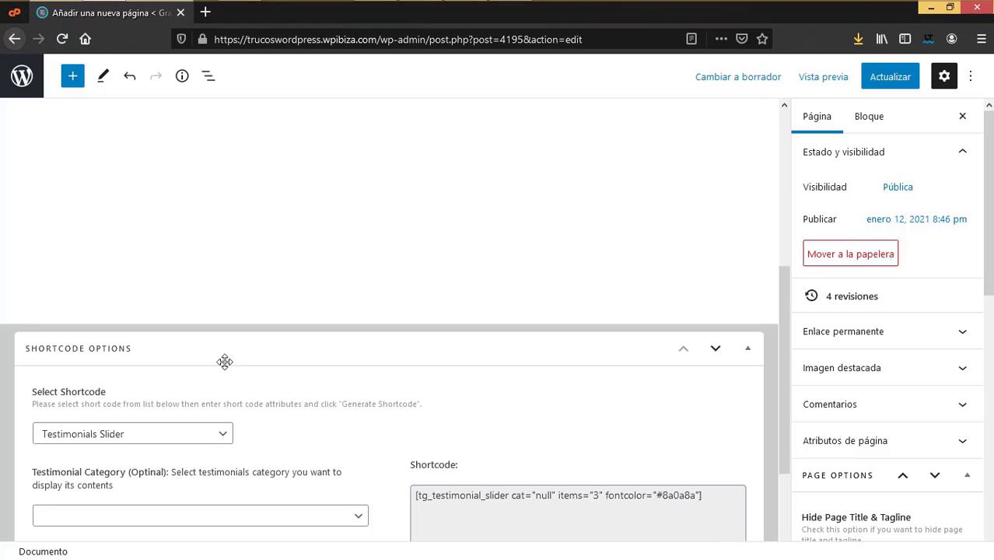
{"action": "left_click", "coordinate": [219, 440]}
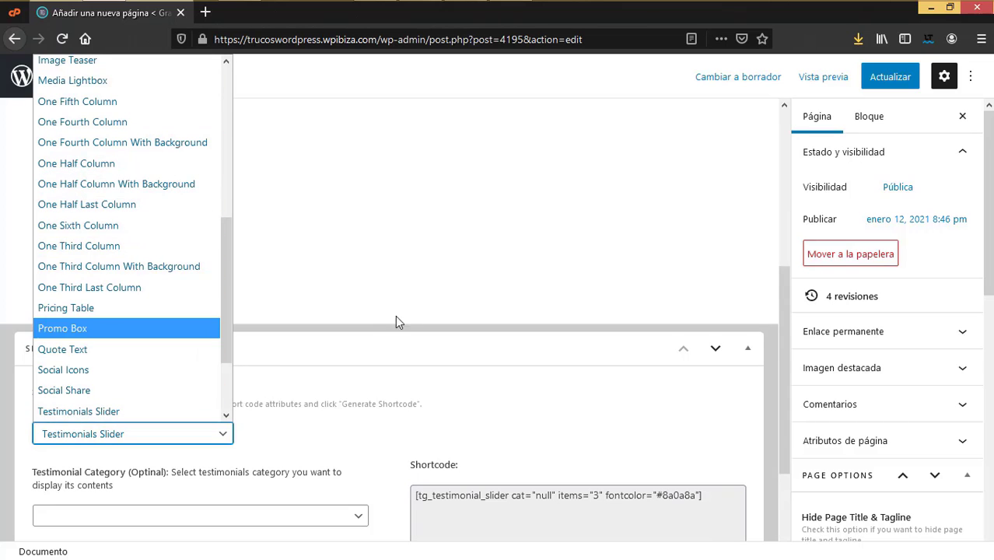
{"action": "left_click", "coordinate": [350, 424]}
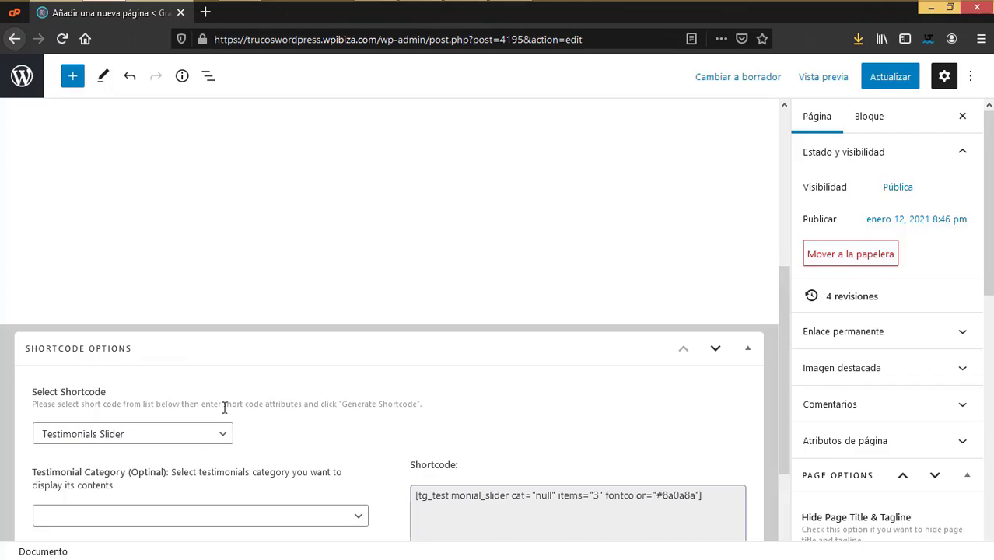
{"action": "scroll", "coordinate": [224, 406], "scroll_direction": "up", "scroll_amount": 5}
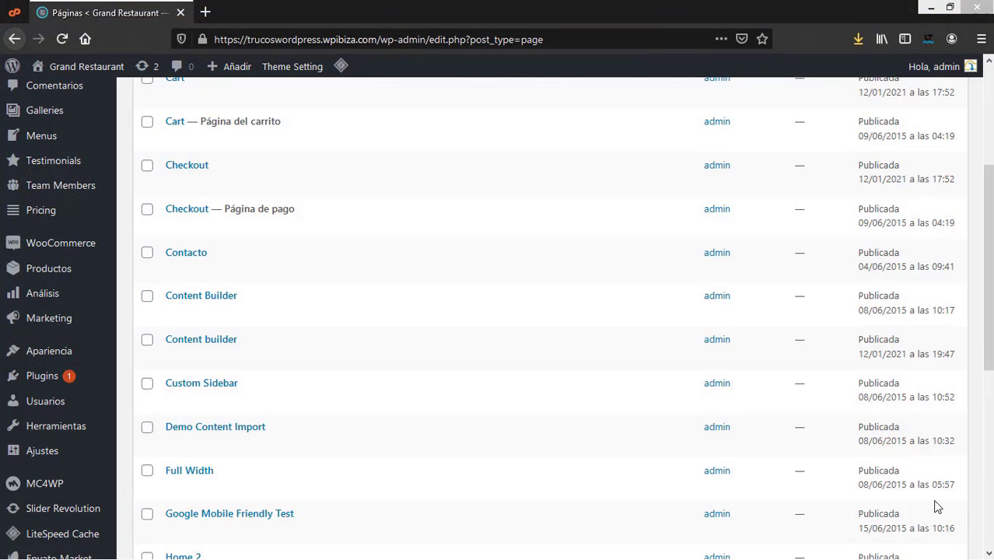
Step: Go to Apariencia > Widgets
{"action": "mouse_move", "coordinate": [65, 352]}
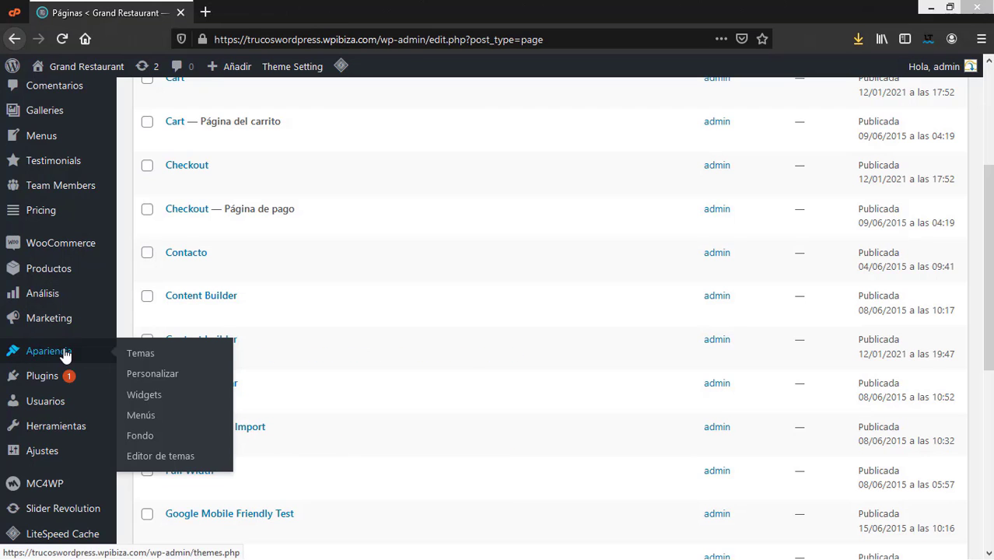
{"action": "left_click", "coordinate": [153, 396]}
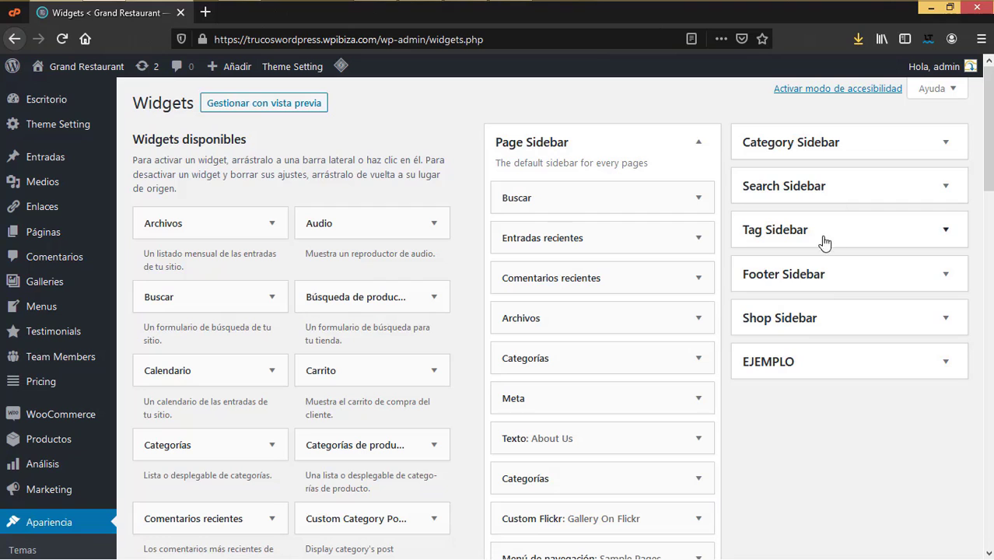
Step: Scroll through the list of available widgets on the Widgets page
{"action": "scroll", "coordinate": [753, 364], "scroll_direction": "down", "scroll_amount": 4}
{"action": "scroll", "coordinate": [754, 367], "scroll_direction": "down", "scroll_amount": 2}
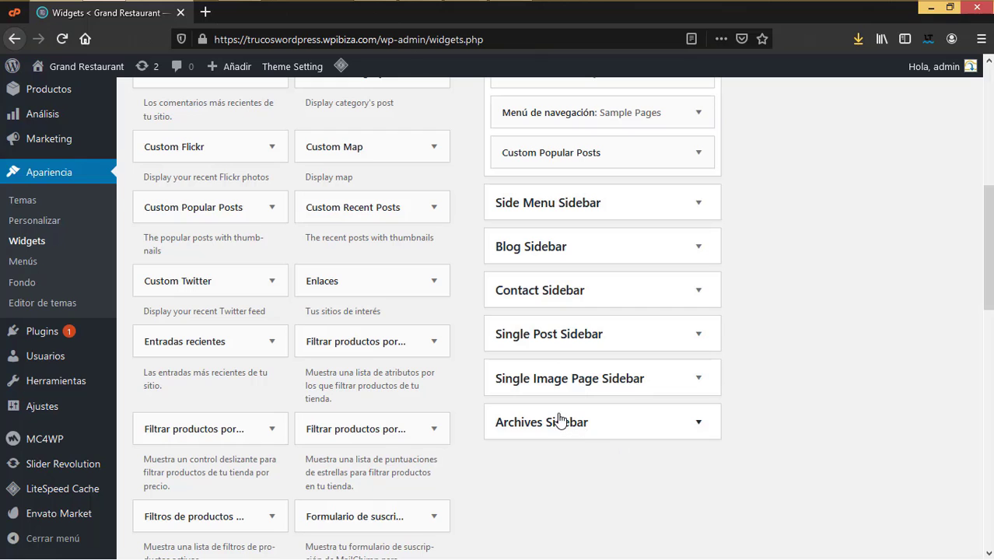
{"action": "scroll", "coordinate": [560, 420], "scroll_direction": "up", "scroll_amount": 6}
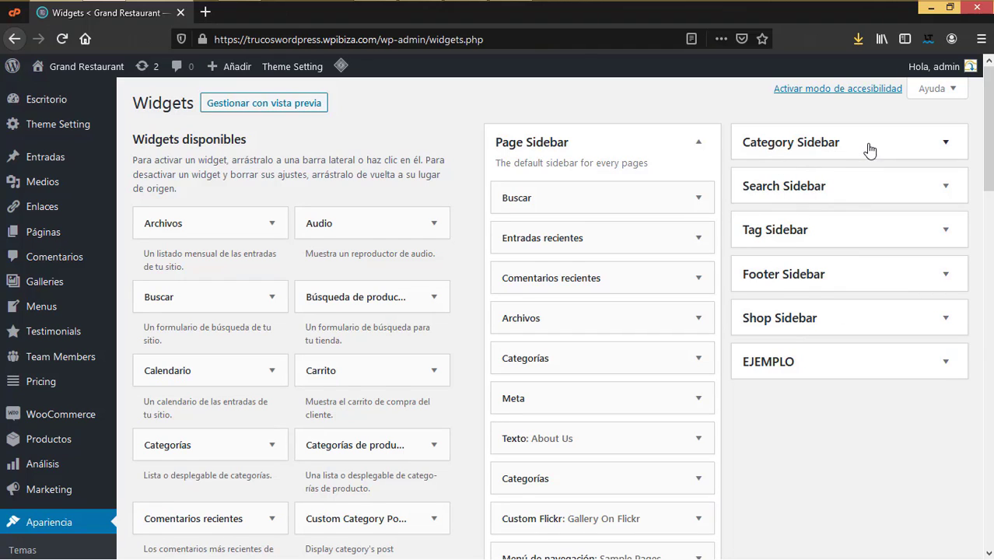
Step: Expand the Category, Search and Tag sidebars to review the widgets each one holds
{"action": "left_click", "coordinate": [877, 158]}
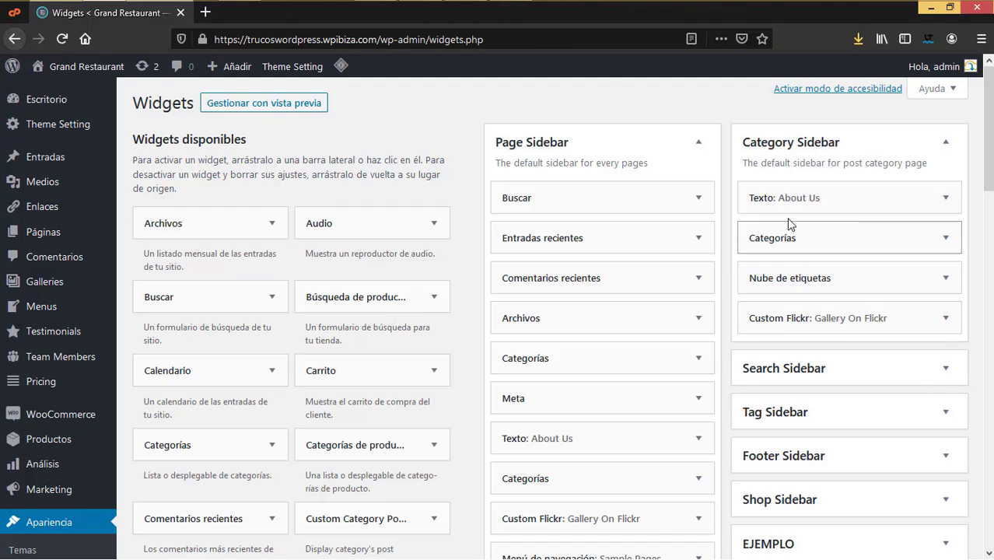
{"action": "left_click", "coordinate": [916, 369]}
{"action": "scroll", "coordinate": [879, 413], "scroll_direction": "down", "scroll_amount": 3}
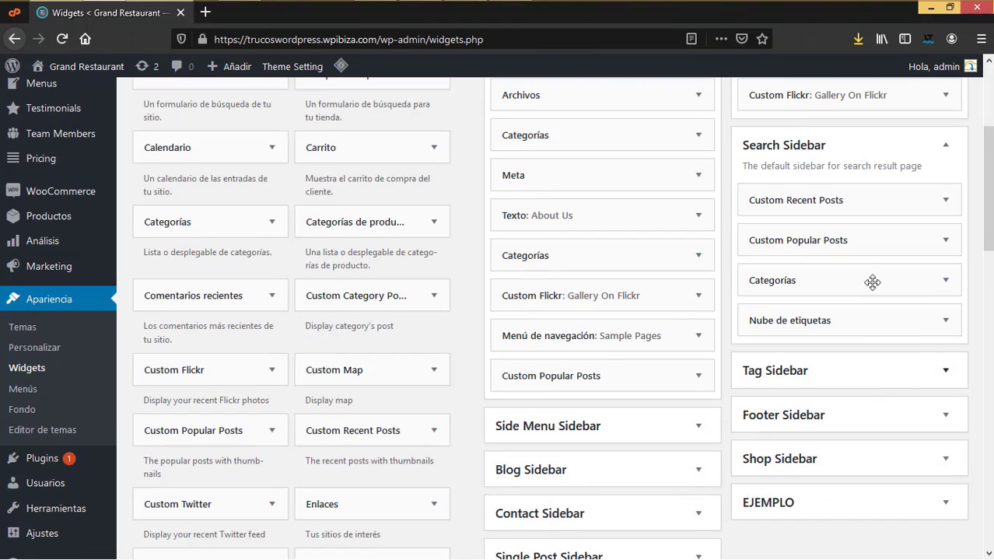
{"action": "left_click", "coordinate": [913, 371]}
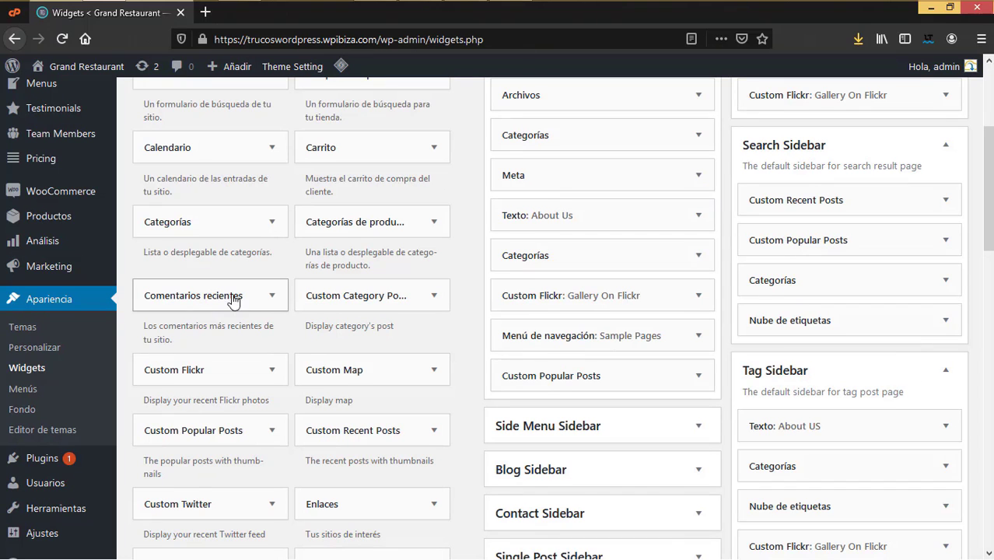
{"action": "scroll", "coordinate": [383, 343], "scroll_direction": "down", "scroll_amount": 2}
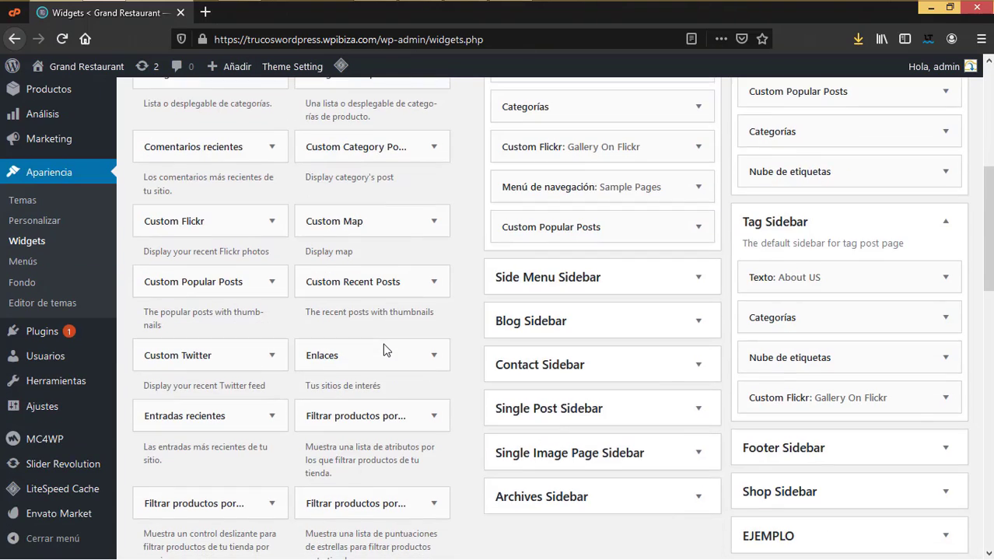
{"action": "scroll", "coordinate": [383, 349], "scroll_direction": "down", "scroll_amount": 2}
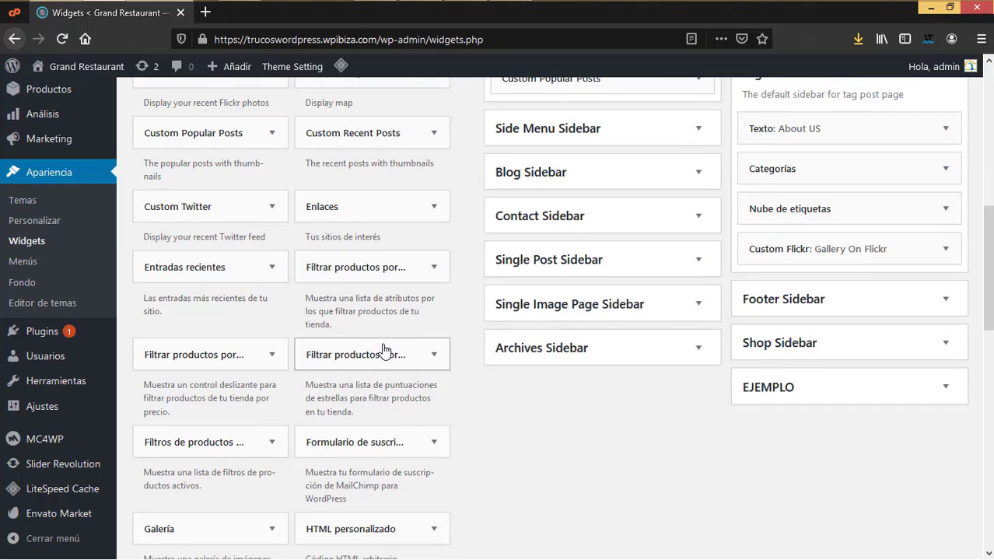
{"action": "scroll", "coordinate": [594, 377], "scroll_direction": "up", "scroll_amount": 5}
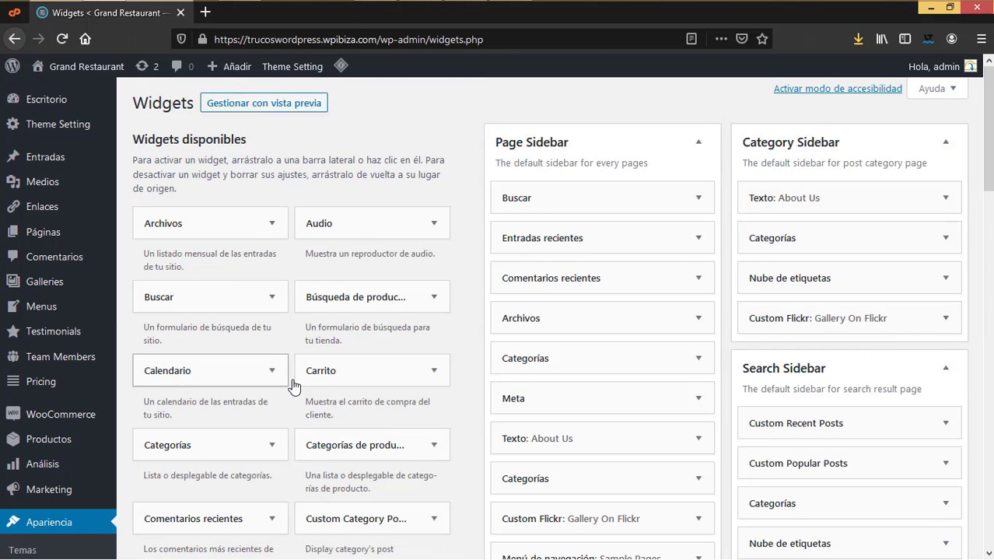
{"action": "scroll", "coordinate": [296, 386], "scroll_direction": "down", "scroll_amount": 2}
{"action": "scroll", "coordinate": [296, 388], "scroll_direction": "down", "scroll_amount": 1}
{"action": "scroll", "coordinate": [296, 387], "scroll_direction": "down", "scroll_amount": 5}
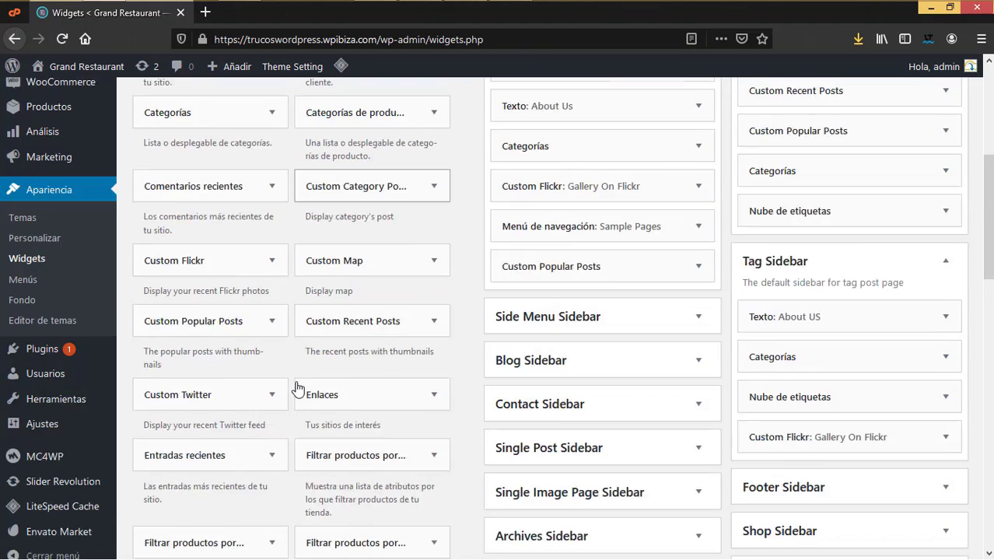
{"action": "scroll", "coordinate": [296, 387], "scroll_direction": "up", "scroll_amount": 2}
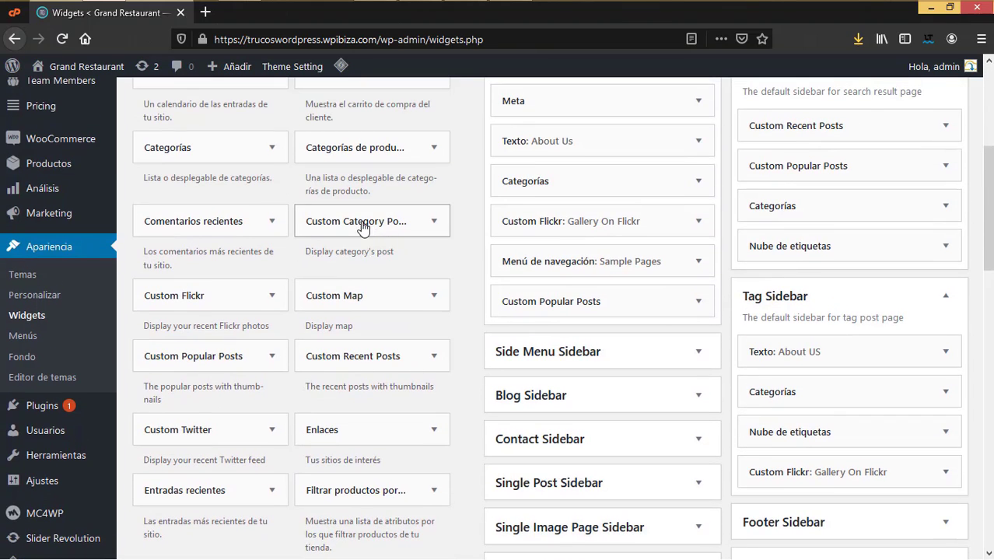
{"action": "left_click", "coordinate": [433, 222]}
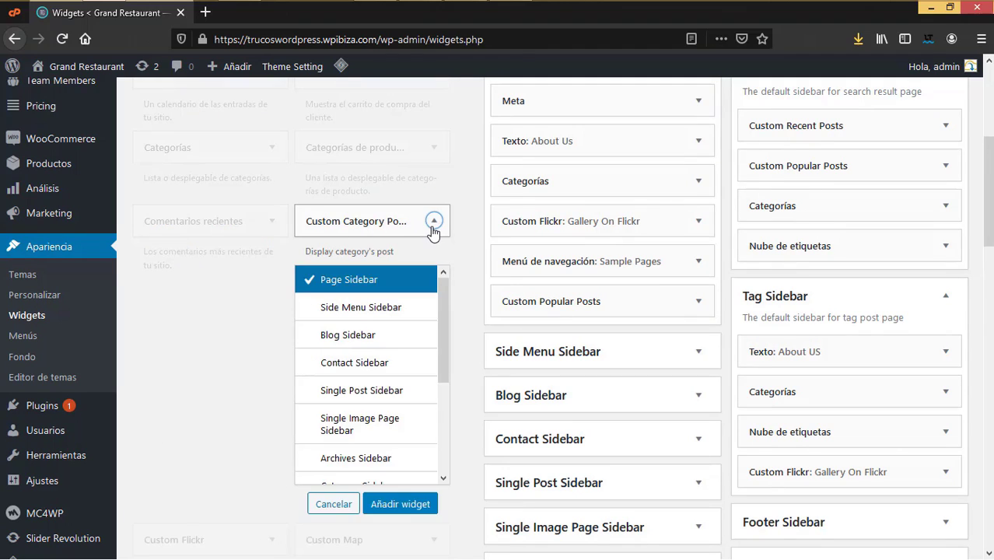
{"action": "left_click", "coordinate": [433, 226]}
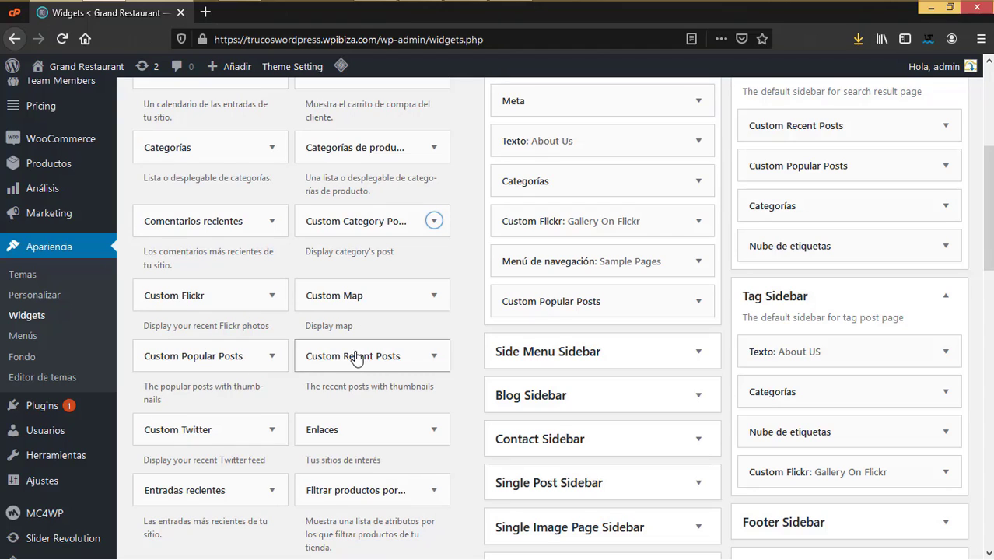
{"action": "scroll", "coordinate": [359, 424], "scroll_direction": "down", "scroll_amount": 2}
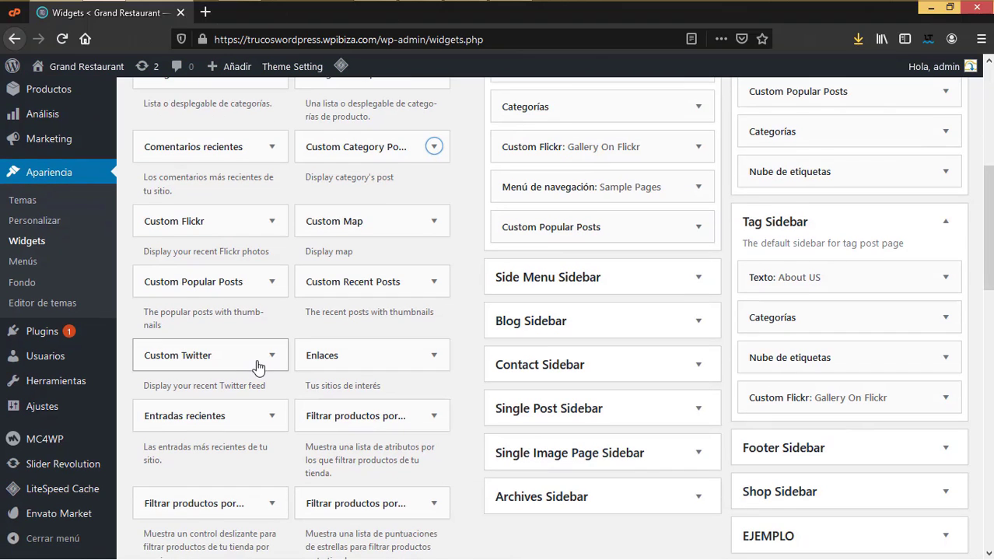
{"action": "scroll", "coordinate": [270, 369], "scroll_direction": "down", "scroll_amount": 4}
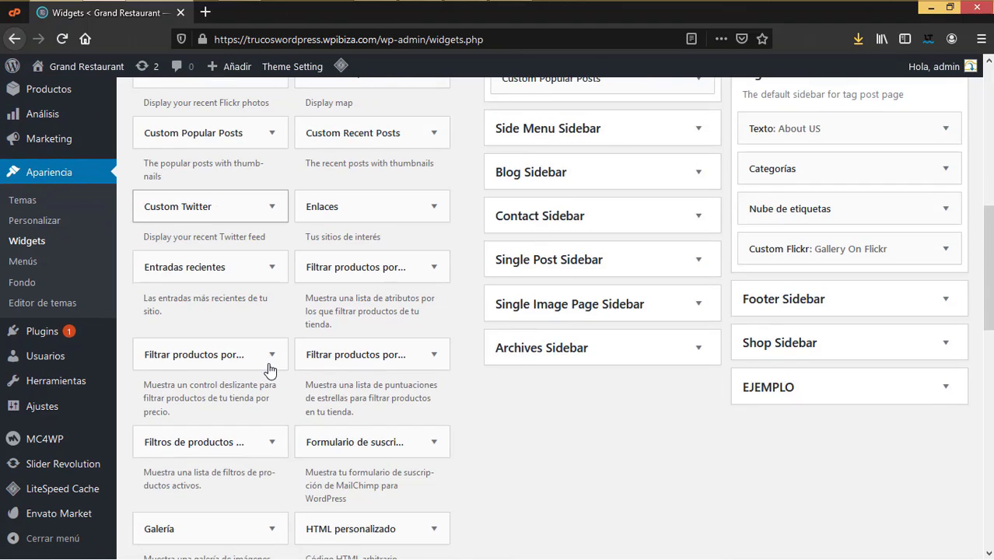
{"action": "scroll", "coordinate": [270, 369], "scroll_direction": "down", "scroll_amount": 4}
{"action": "scroll", "coordinate": [271, 370], "scroll_direction": "down", "scroll_amount": 4}
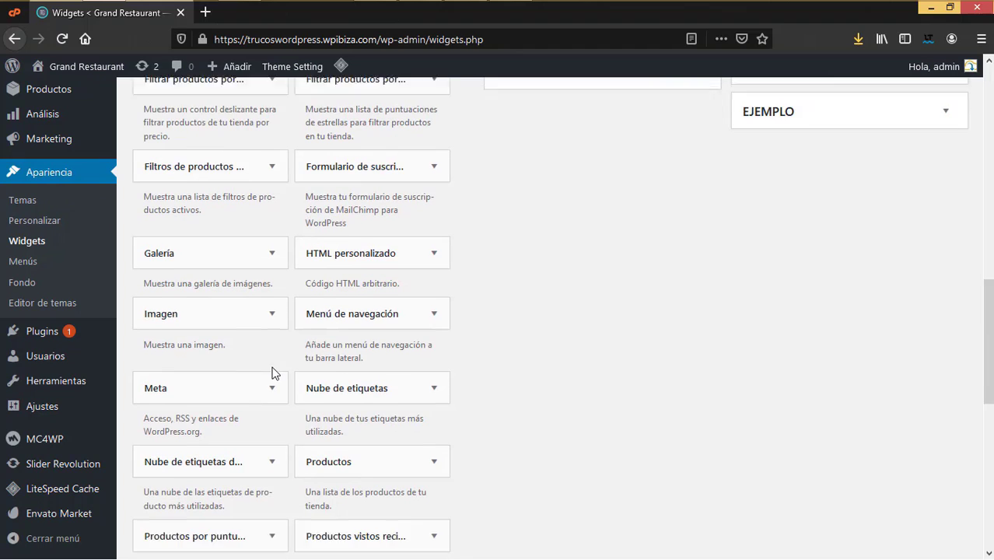
{"action": "scroll", "coordinate": [286, 469], "scroll_direction": "down", "scroll_amount": 4}
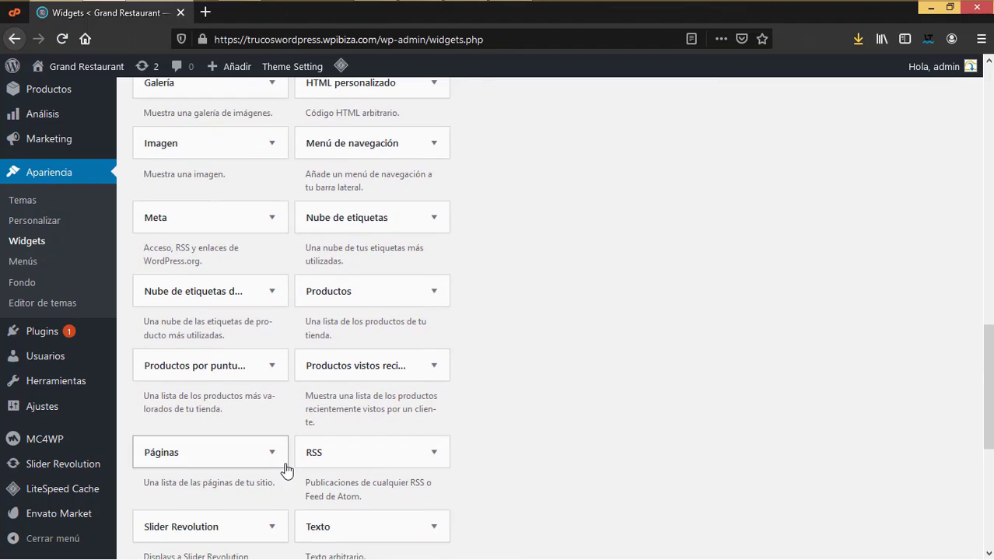
{"action": "scroll", "coordinate": [285, 469], "scroll_direction": "down", "scroll_amount": 4}
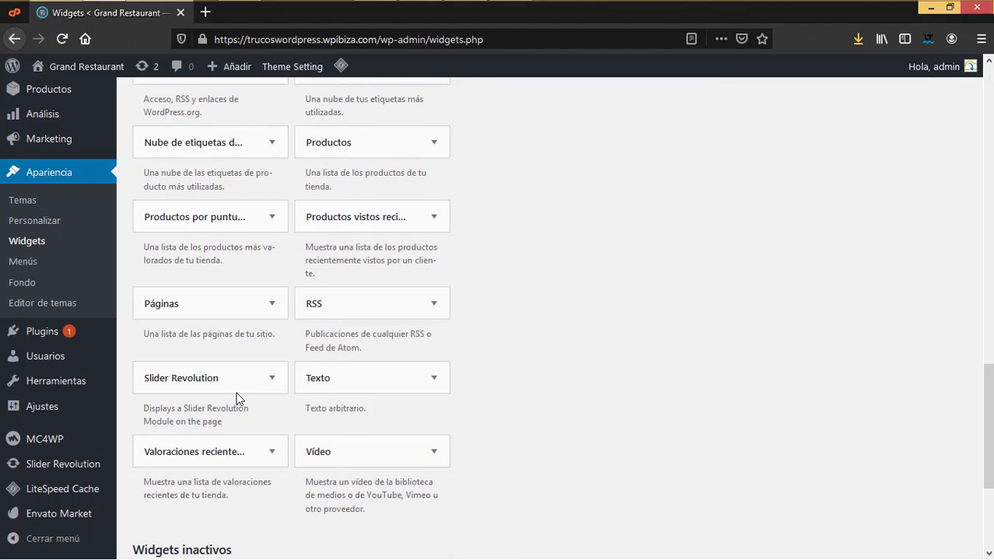
{"action": "scroll", "coordinate": [382, 420], "scroll_direction": "up", "scroll_amount": 15}
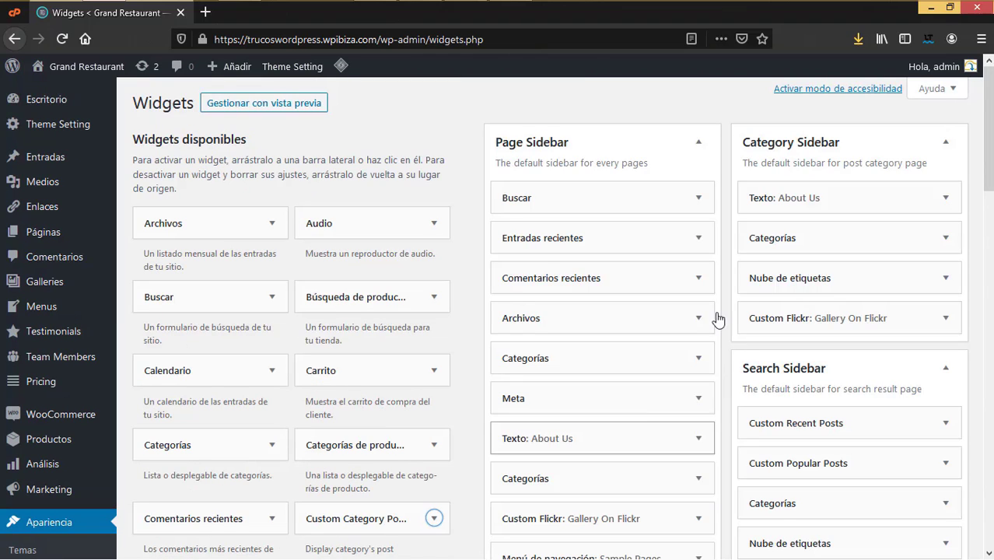
{"action": "scroll", "coordinate": [380, 452], "scroll_direction": "down", "scroll_amount": 3}
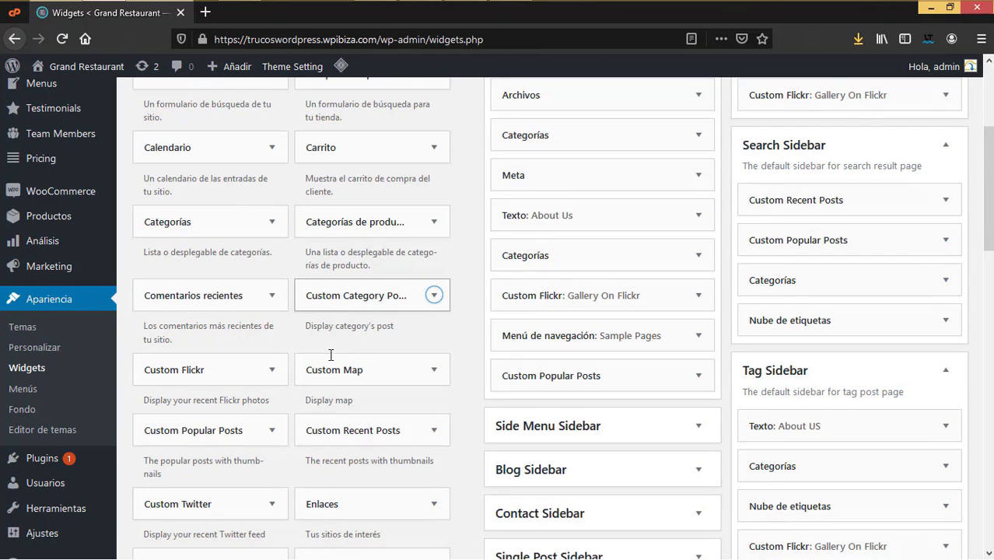
{"action": "scroll", "coordinate": [659, 418], "scroll_direction": "down", "scroll_amount": 2}
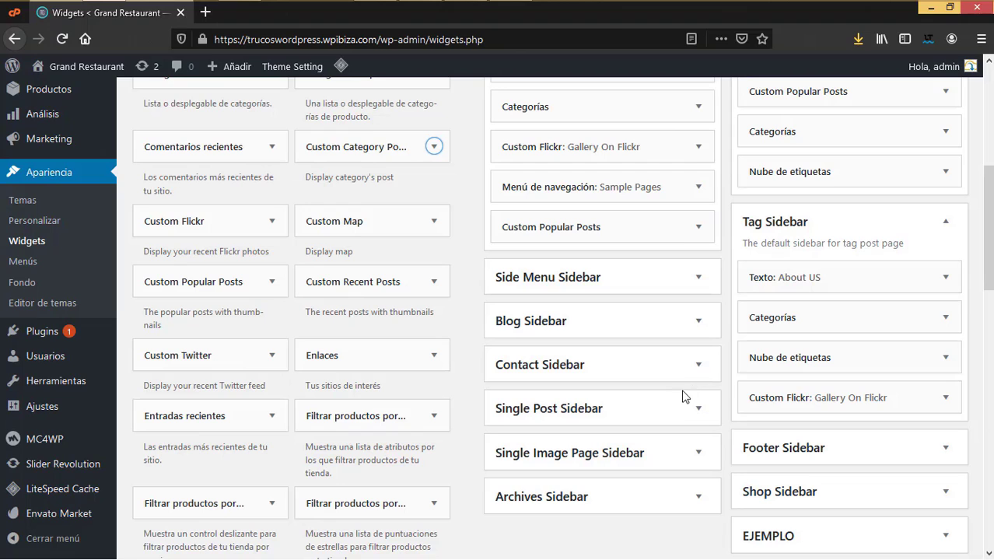
{"action": "scroll", "coordinate": [850, 459], "scroll_direction": "down", "scroll_amount": 2}
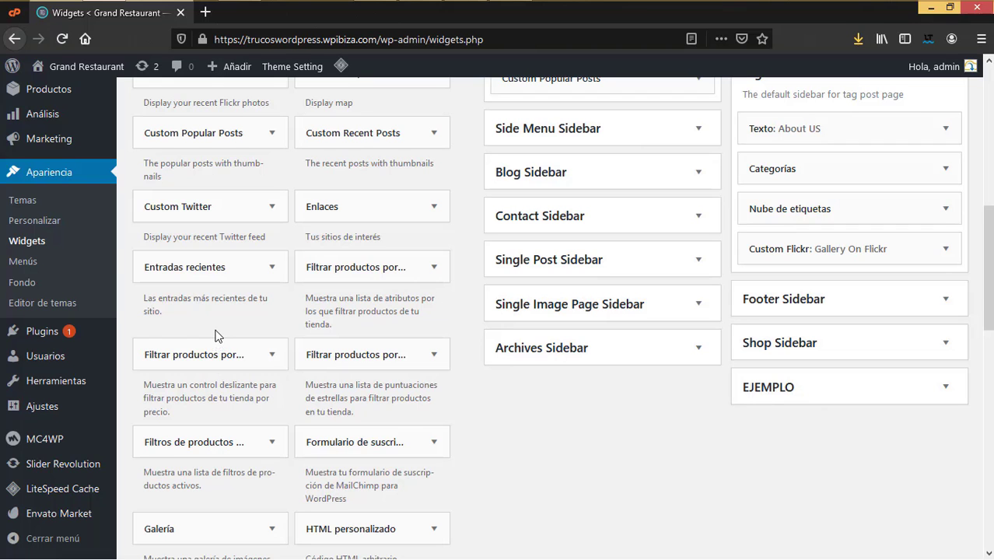
{"action": "scroll", "coordinate": [218, 335], "scroll_direction": "up", "scroll_amount": 7}
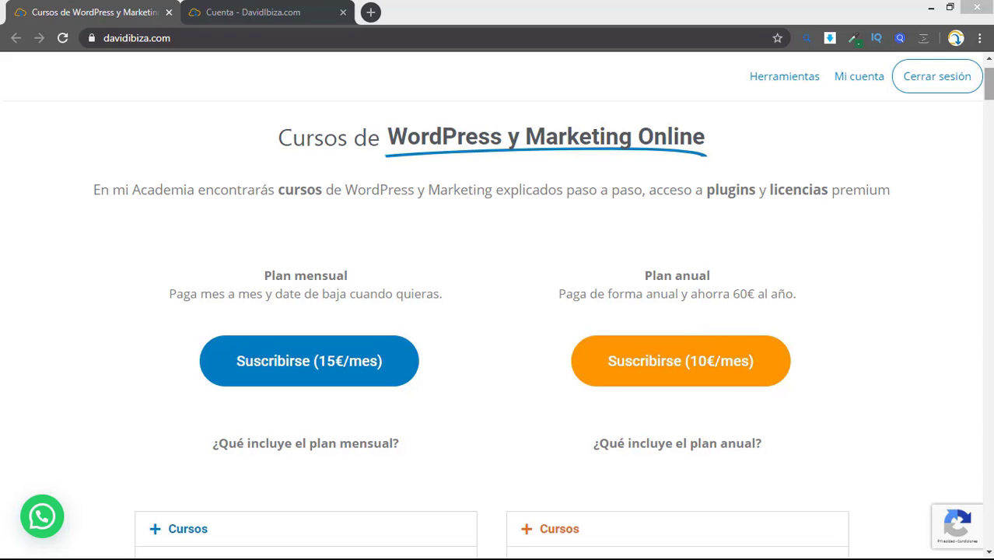
Step: Scroll down the davidibiza.com home page, then jump back to its top
{"action": "scroll", "coordinate": [498, 311], "scroll_direction": "down", "scroll_amount": 6}
{"action": "scroll", "coordinate": [498, 311], "scroll_direction": "down", "scroll_amount": 3}
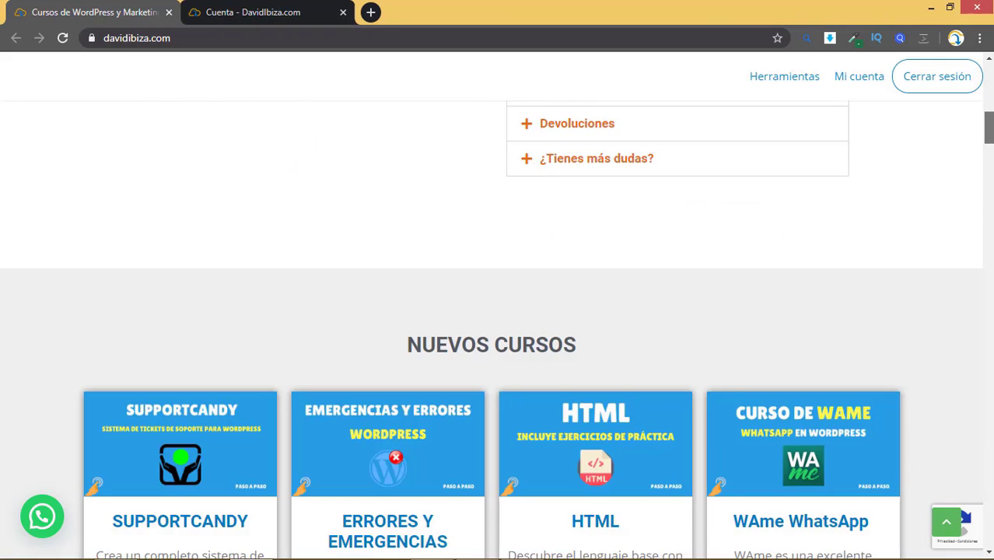
{"action": "scroll", "coordinate": [498, 311], "scroll_direction": "down", "scroll_amount": 5}
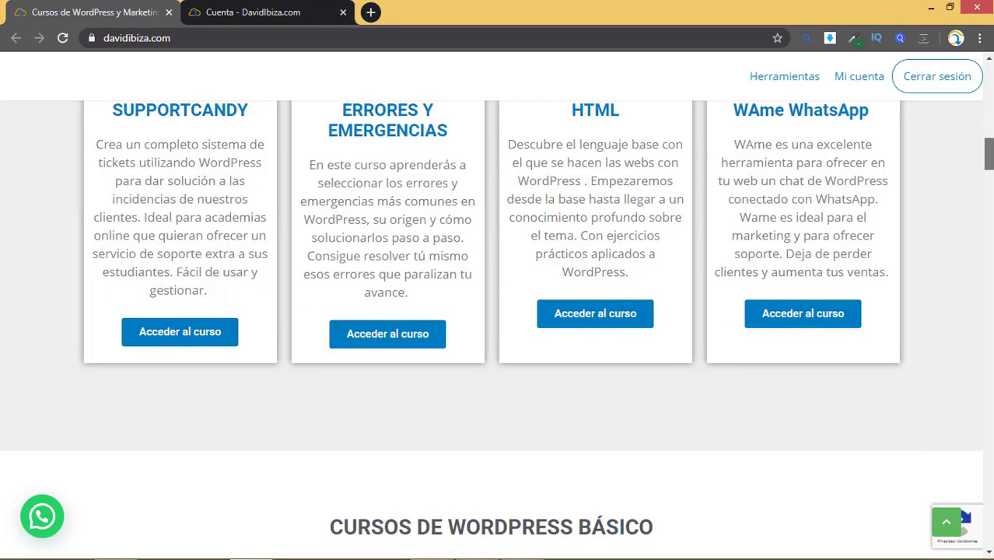
{"action": "scroll", "coordinate": [498, 311], "scroll_direction": "down", "scroll_amount": 1}
{"action": "key", "text": "Home"}
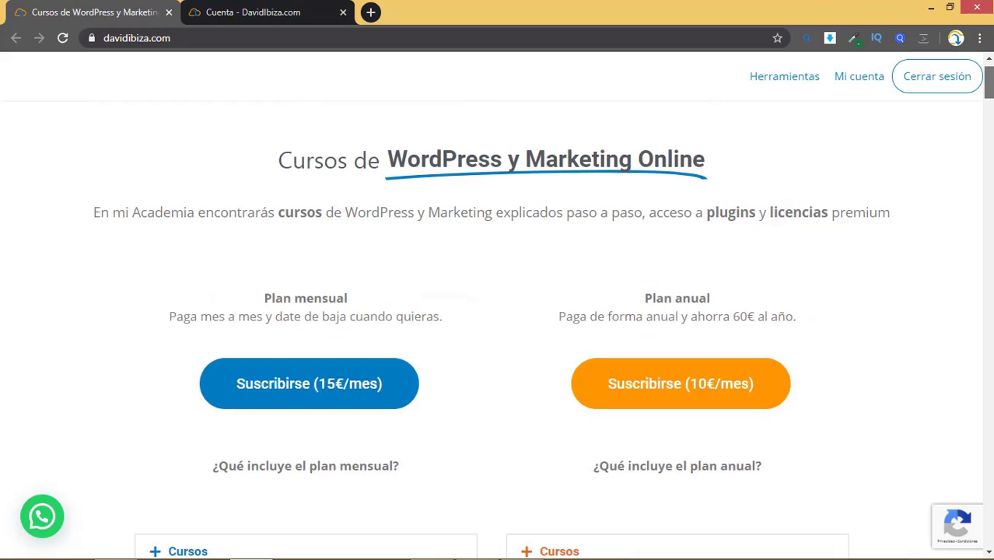
Step: Look over the course list on the Cuenta tab, then return to the subscription plans page
{"action": "left_click", "coordinate": [272, 9]}
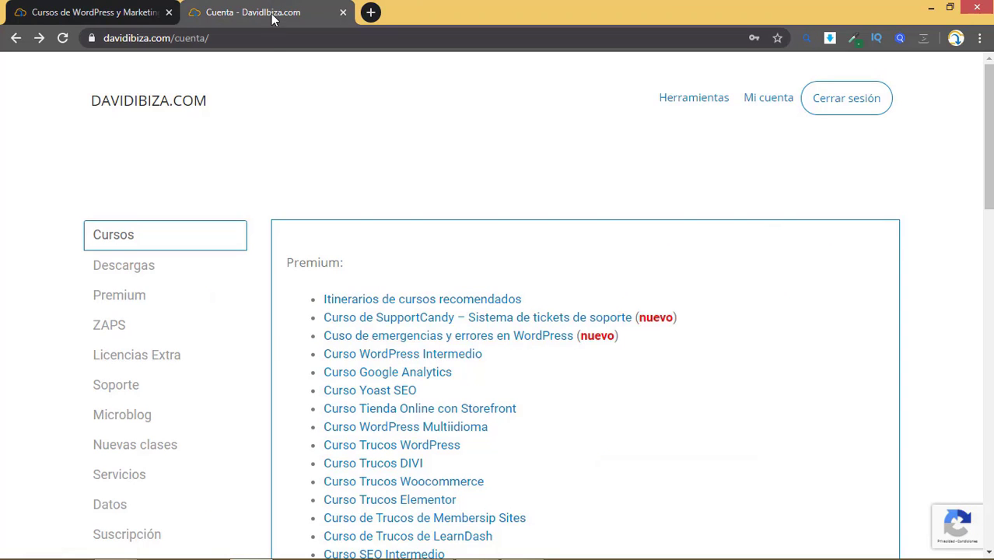
{"action": "scroll", "coordinate": [372, 295], "scroll_direction": "down", "scroll_amount": 2}
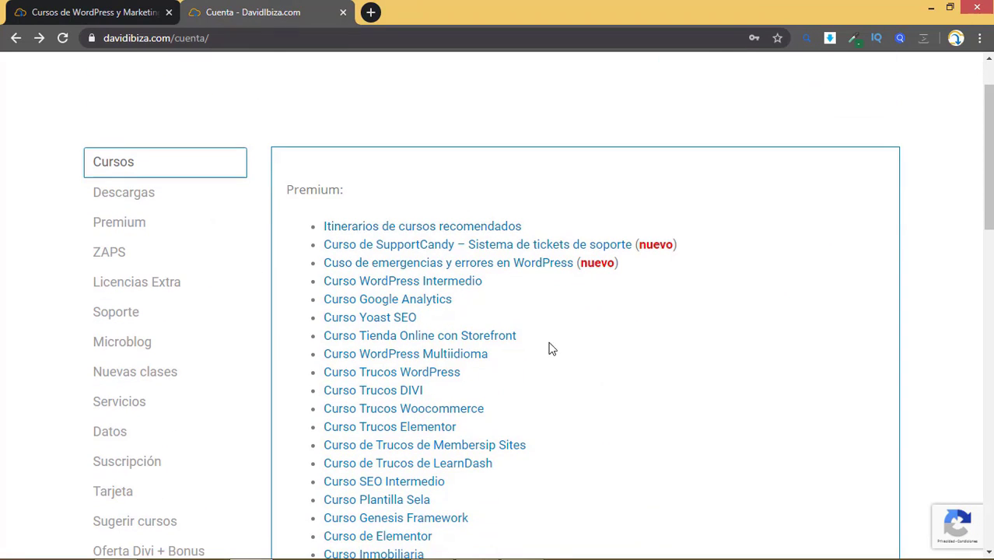
{"action": "scroll", "coordinate": [119, 188], "scroll_direction": "down", "scroll_amount": 2}
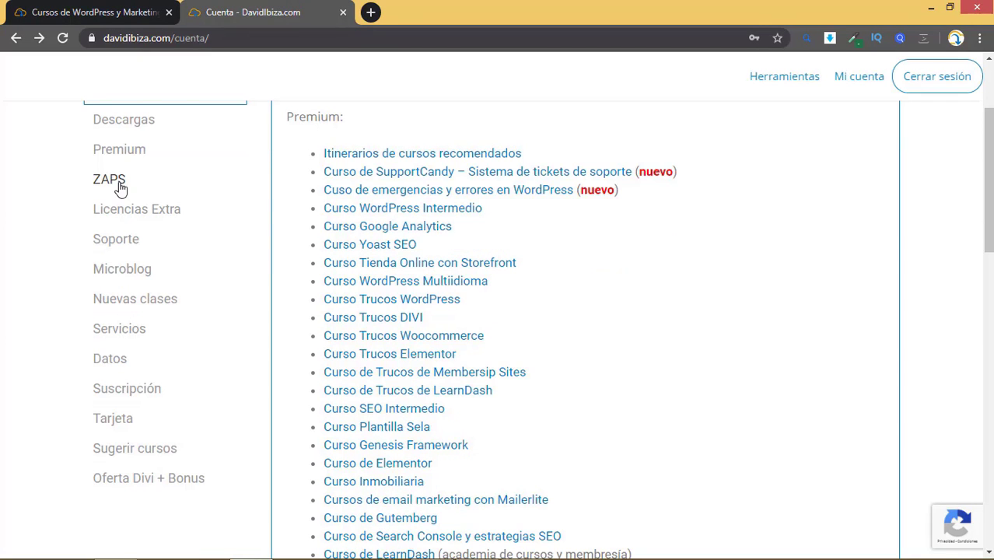
{"action": "scroll", "coordinate": [155, 215], "scroll_direction": "up", "scroll_amount": 2}
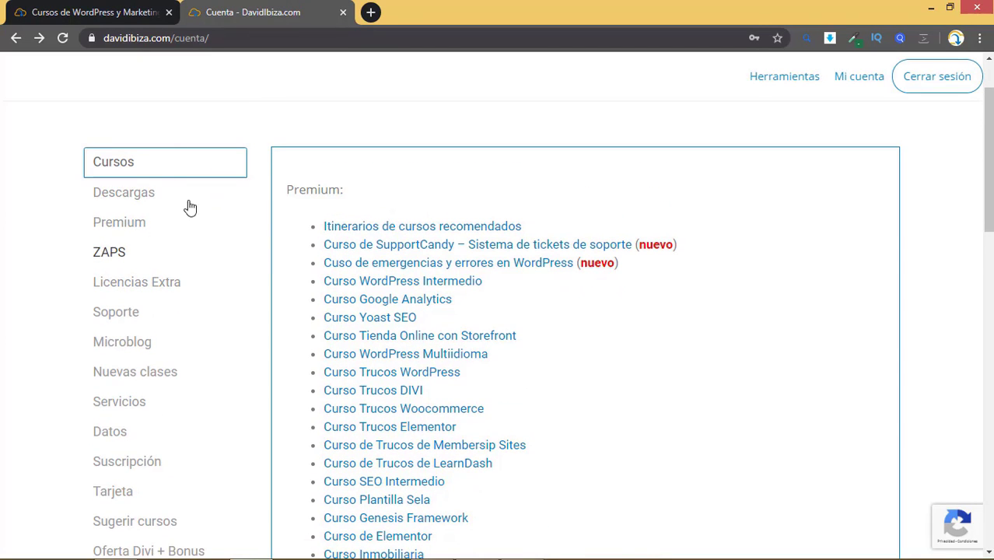
{"action": "scroll", "coordinate": [163, 194], "scroll_direction": "down", "scroll_amount": 4}
{"action": "scroll", "coordinate": [155, 154], "scroll_direction": "up", "scroll_amount": 1}
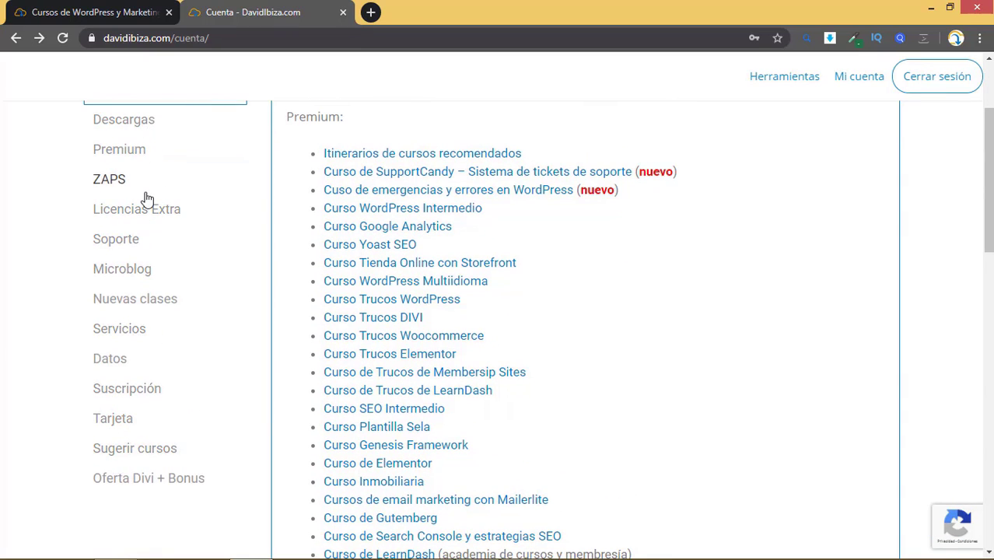
{"action": "scroll", "coordinate": [311, 272], "scroll_direction": "up", "scroll_amount": 2}
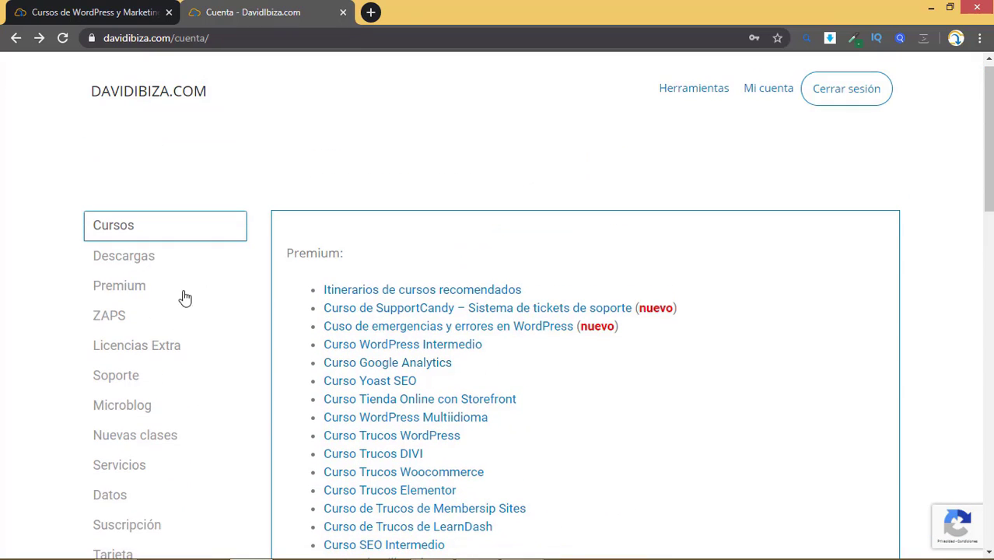
{"action": "key", "text": "ctrl+shift+Tab"}
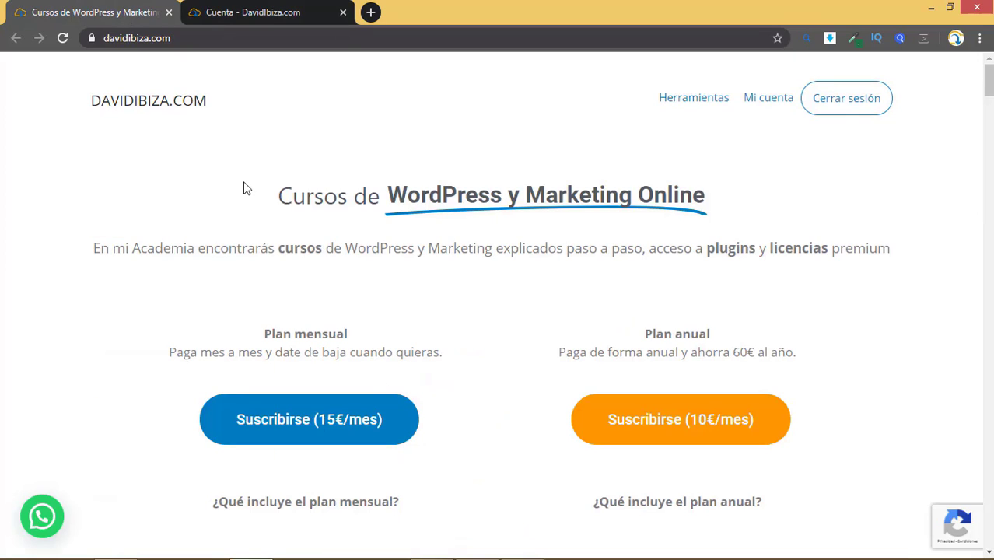